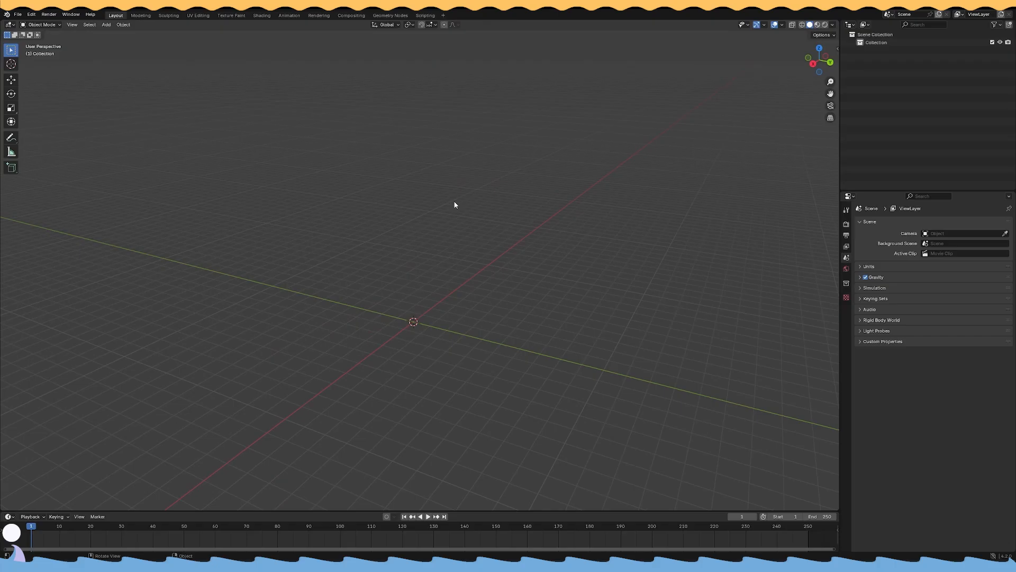
{"action": "middle_click_drag", "start_coordinate": [420, 207], "coordinate": [476, 212]}
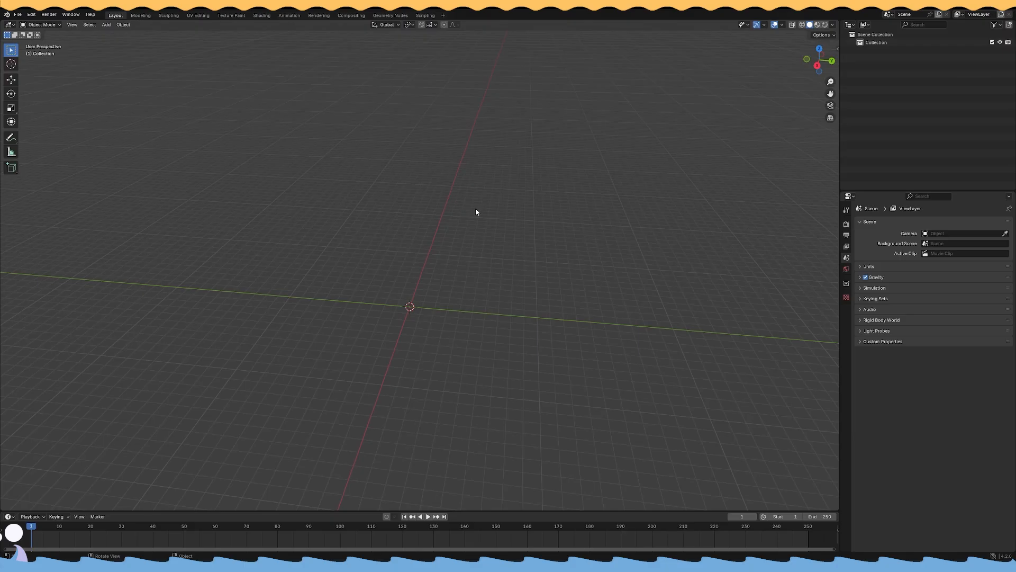
{"action": "middle_click_drag", "start_coordinate": [399, 251], "coordinate": [420, 238]}
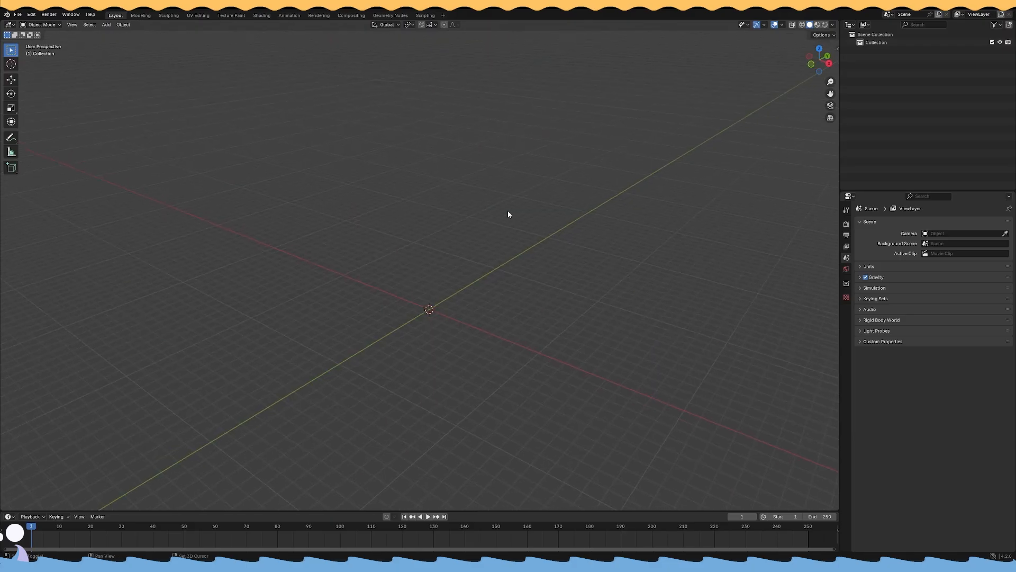
{"action": "middle_click_drag", "start_coordinate": [484, 214], "coordinate": [482, 210]}
{"action": "middle_click_drag", "start_coordinate": [533, 73], "coordinate": [383, 204]}
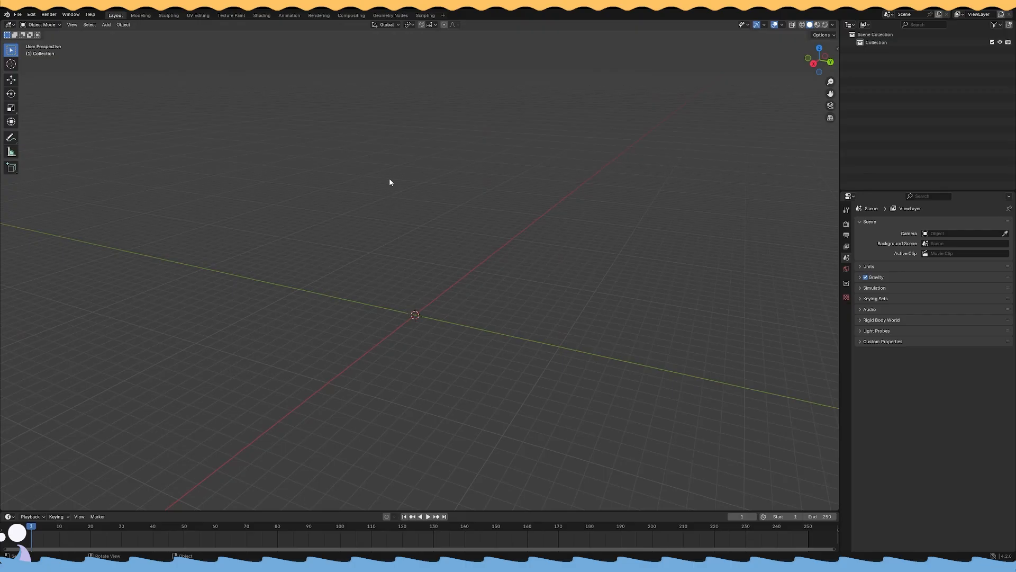
{"action": "mouse_move", "coordinate": [505, 240]}
{"action": "middle_mouse_down", "text": "alt"}
{"action": "mouse_move", "coordinate": [433, 238]}
{"action": "mouse_move", "coordinate": [493, 248]}
{"action": "middle_mouse_up", "text": "alt"}
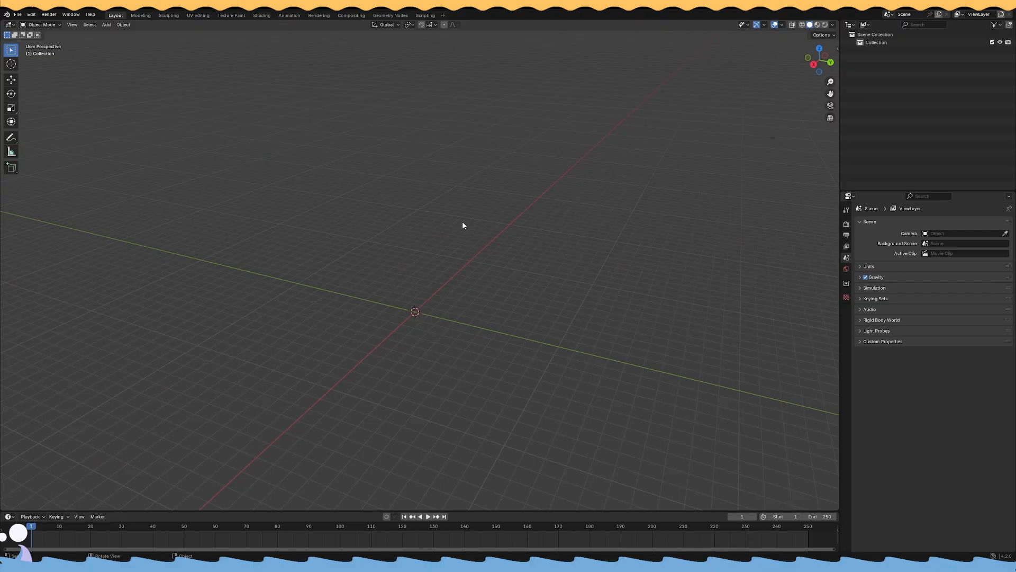
{"action": "middle_click_drag", "start_coordinate": [497, 208], "coordinate": [538, 206]}
{"action": "middle_click_drag", "start_coordinate": [474, 218], "coordinate": [488, 211]}
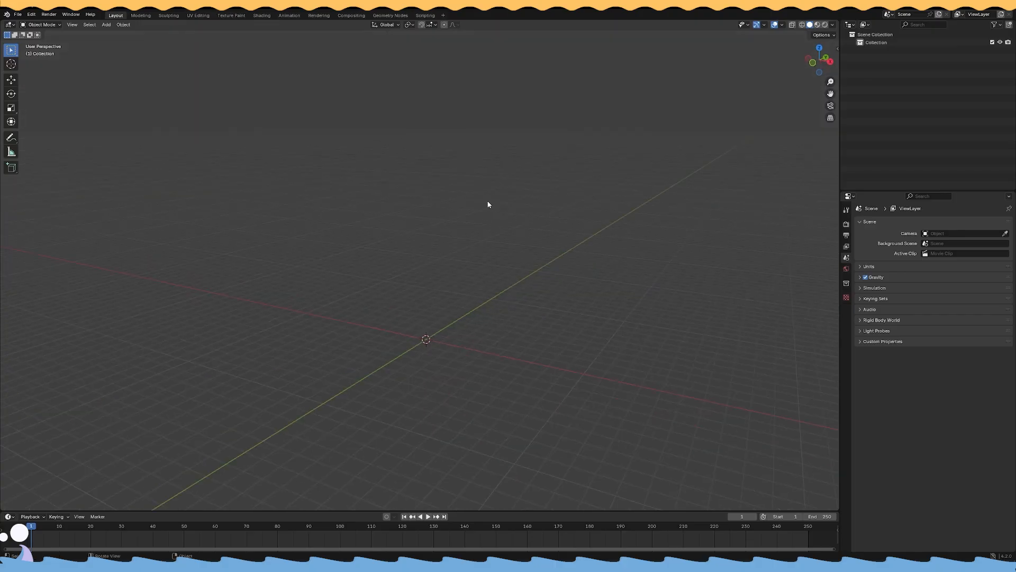
{"action": "middle_click_drag", "start_coordinate": [497, 219], "coordinate": [488, 205]}
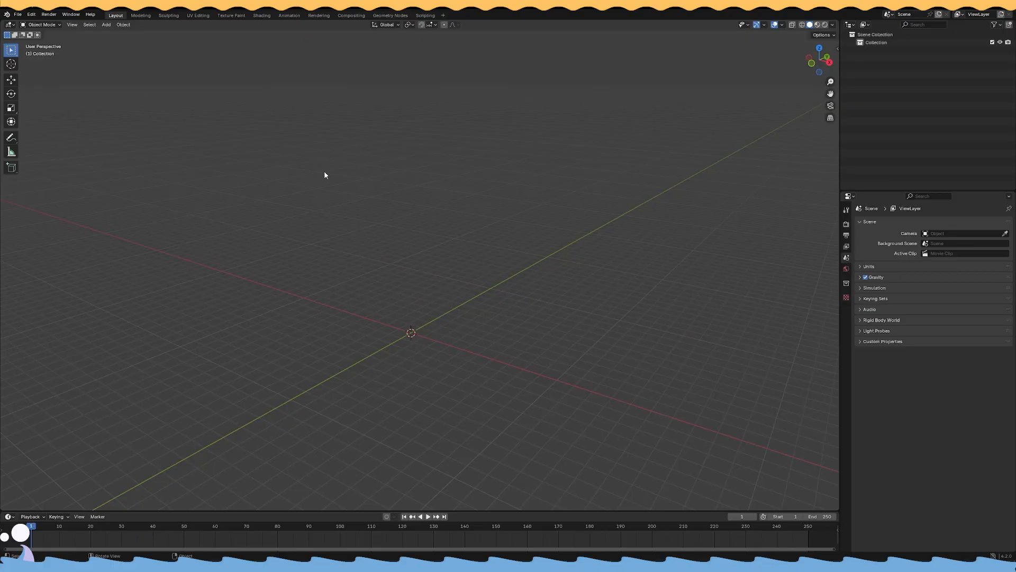
Add a UV sphere at the origin and scale it up uniformly to about 4.66.
{"action": "right_click", "coordinate": [324, 172]}
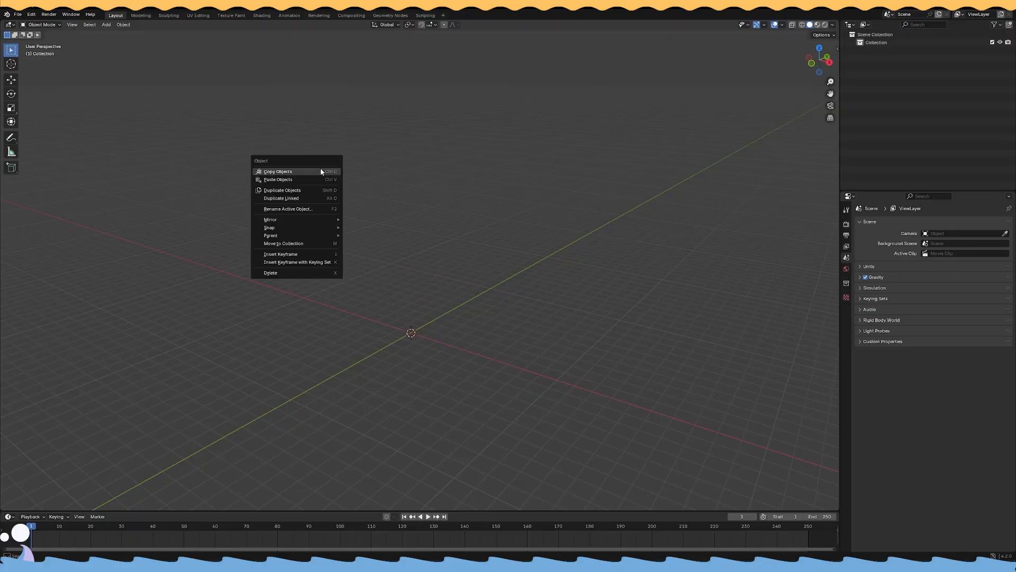
{"action": "left_click", "coordinate": [108, 24]}
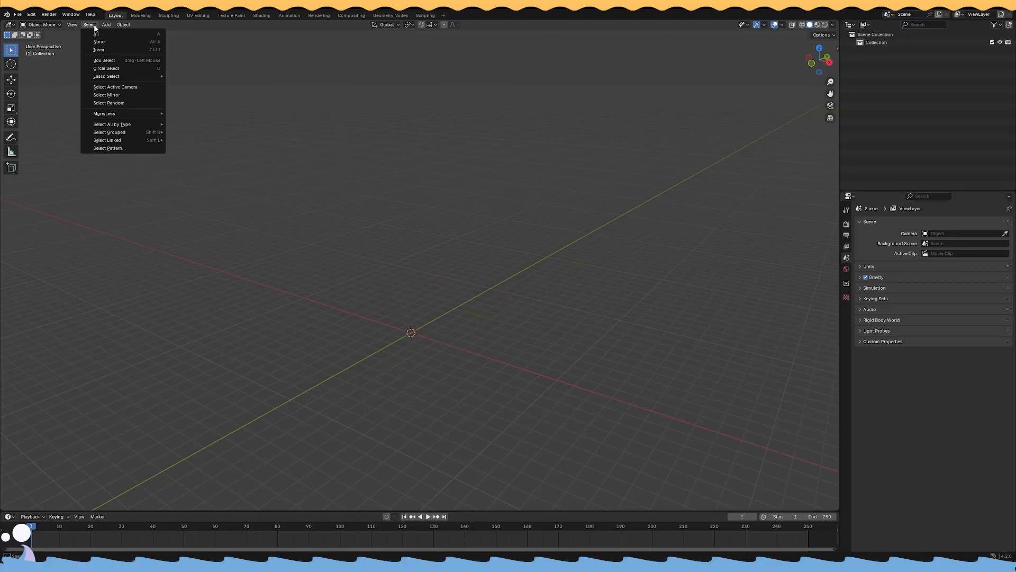
{"action": "mouse_move", "coordinate": [117, 35]}
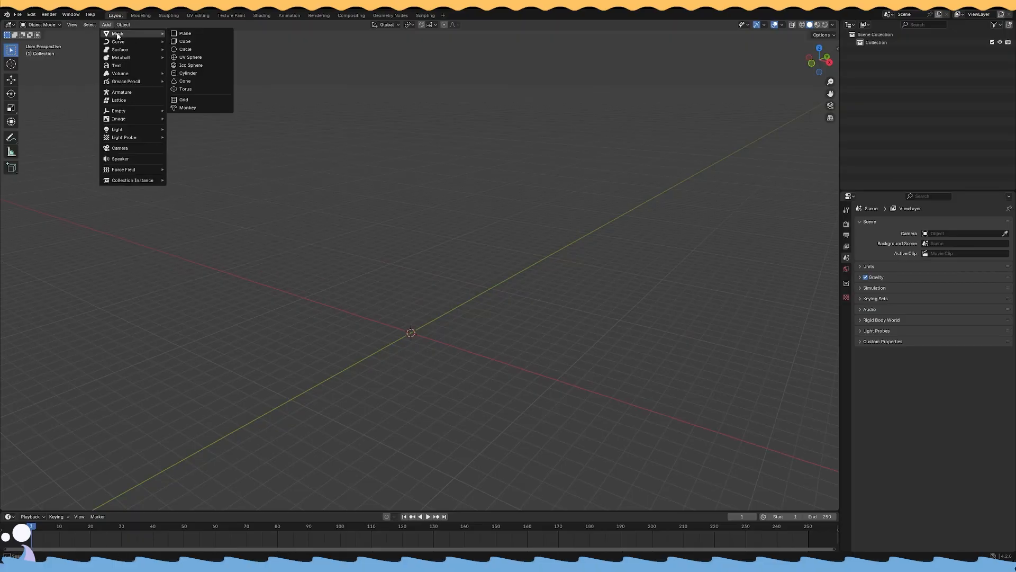
{"action": "left_click", "coordinate": [197, 57]}
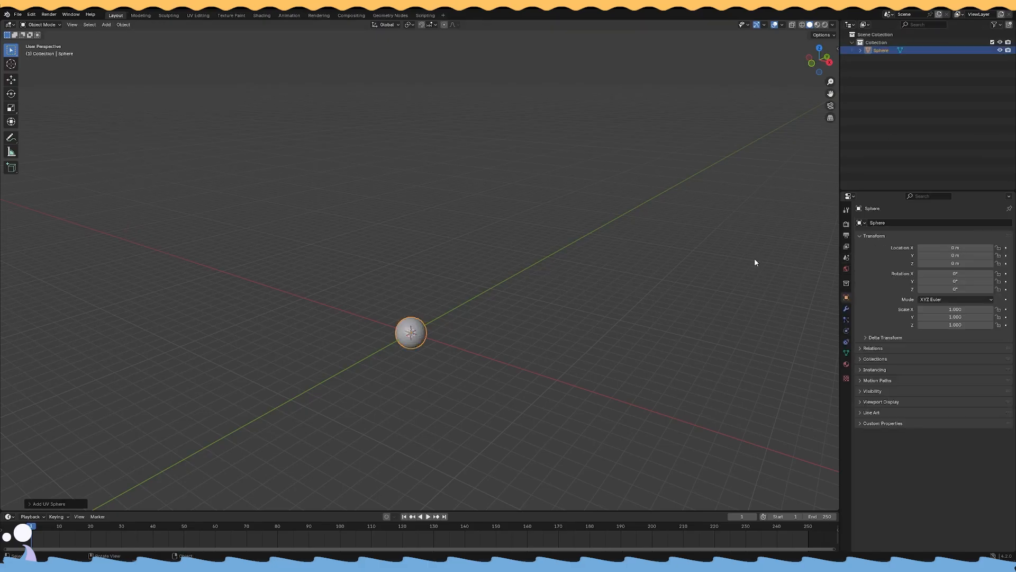
{"action": "key", "text": "s"}
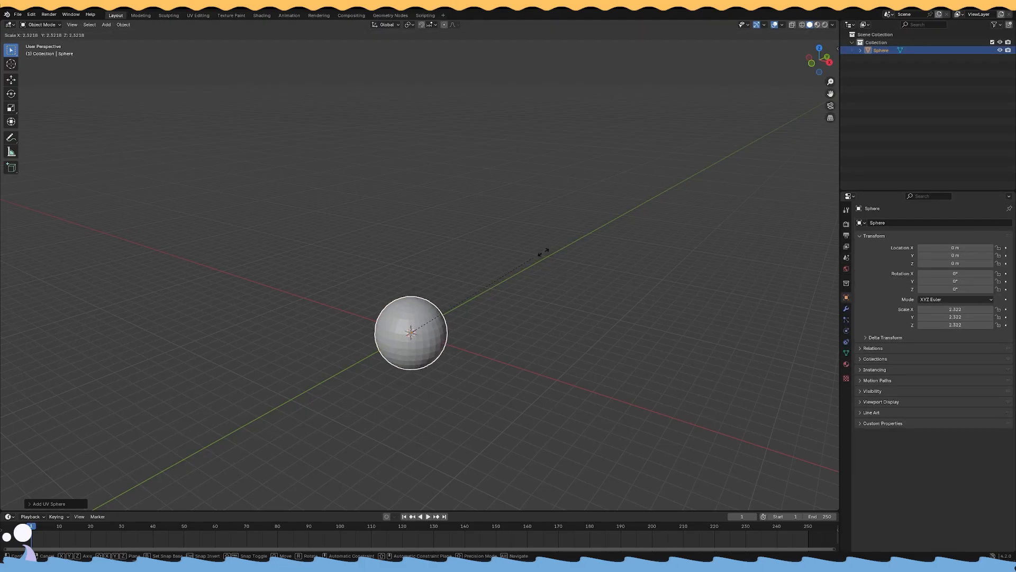
{"action": "left_click", "coordinate": [702, 234]}
Add a Subdivision Surface modifier to the sphere and check its mesh briefly in wireframe shading.
{"action": "middle_click_drag", "start_coordinate": [702, 234], "coordinate": [542, 180]}
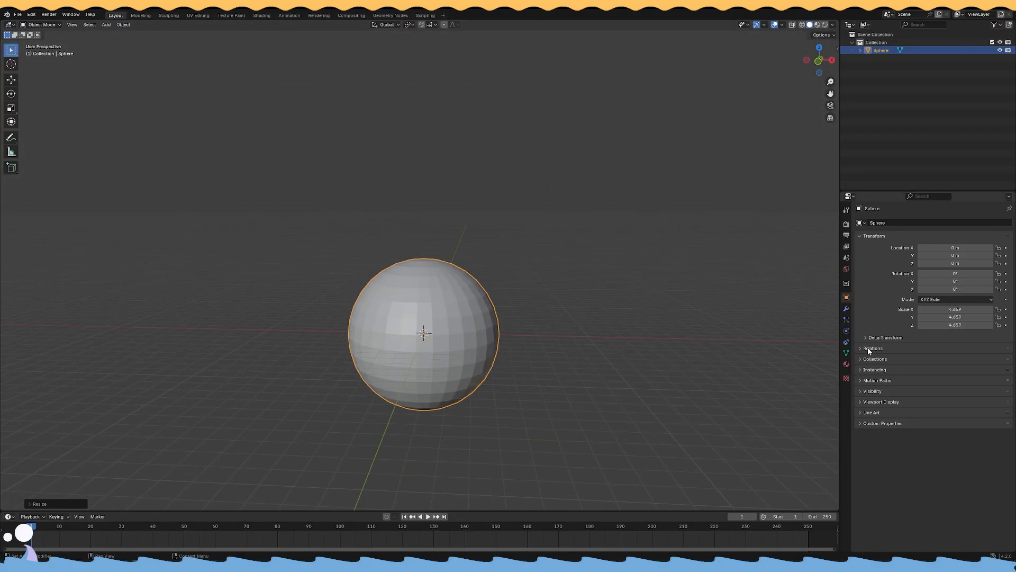
{"action": "left_click", "coordinate": [846, 210]}
{"action": "left_click", "coordinate": [846, 284]}
{"action": "left_click", "coordinate": [846, 295]}
{"action": "left_click", "coordinate": [847, 309]}
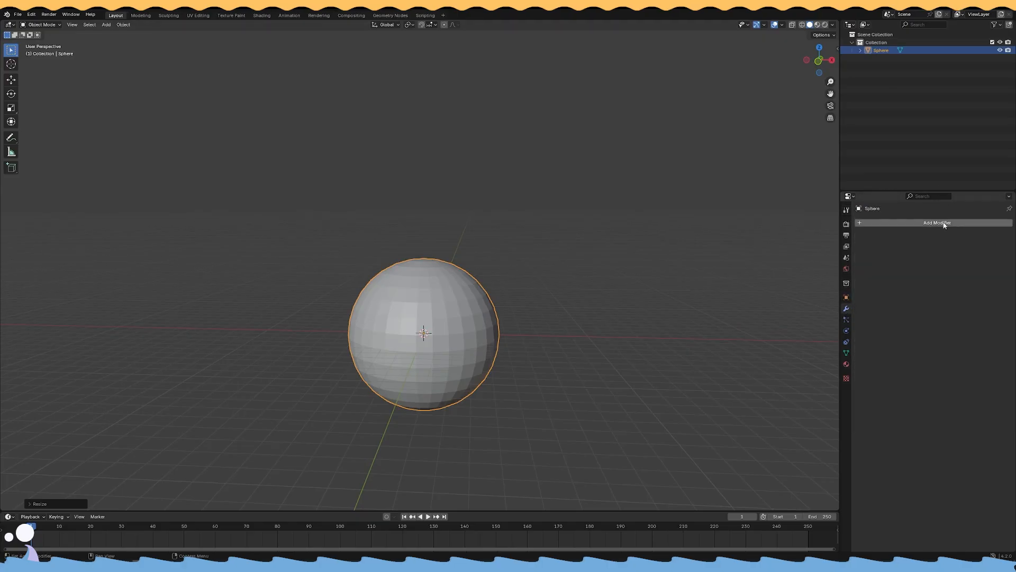
{"action": "left_click", "coordinate": [943, 222]}
{"action": "mouse_move", "coordinate": [919, 251]}
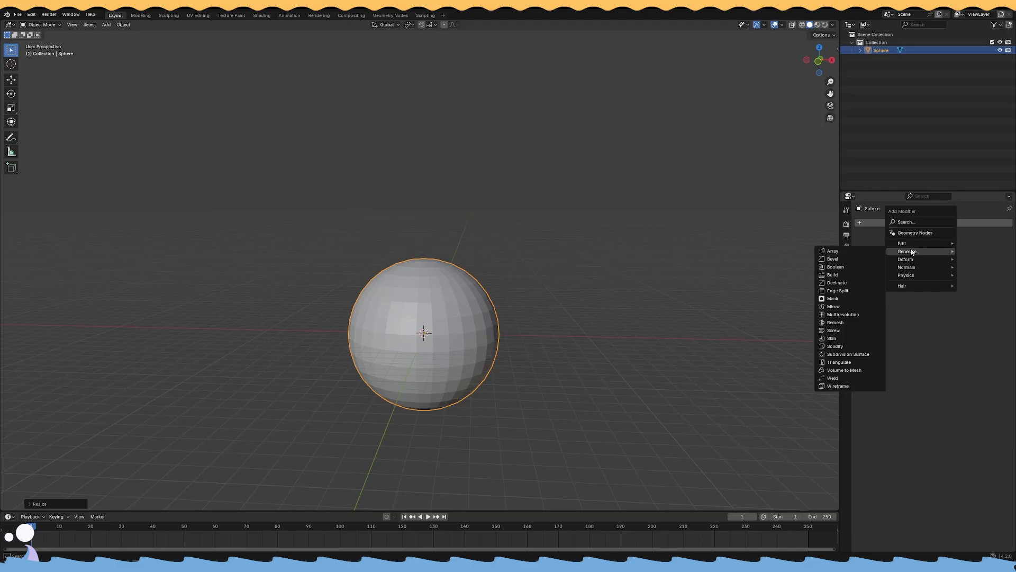
{"action": "left_click", "coordinate": [837, 355]}
{"action": "left_click", "coordinate": [803, 25]}
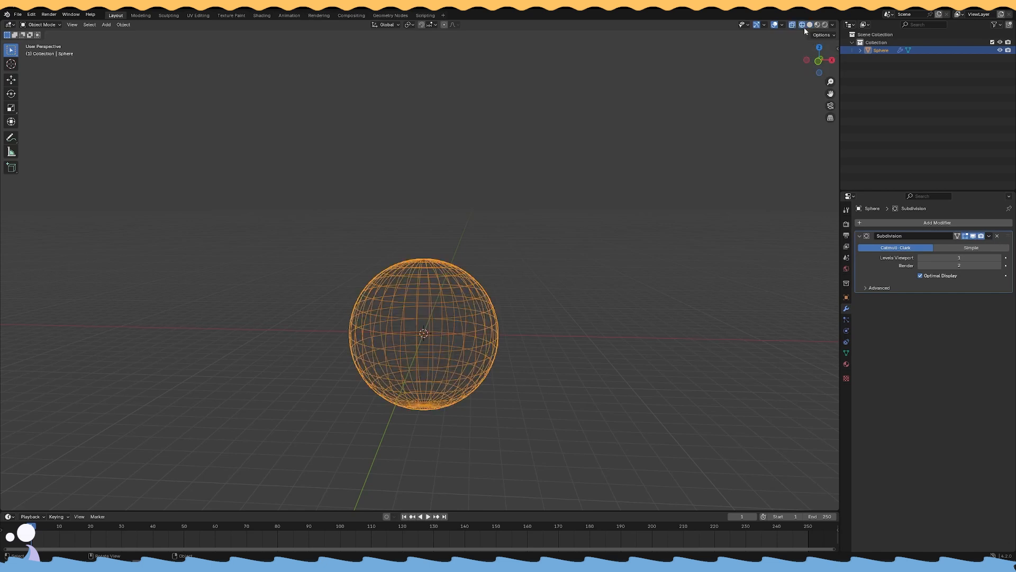
{"action": "left_click", "coordinate": [810, 25]}
Set the Subdivision modifier's viewport and render levels to 3 and inspect the sphere in wireframe and solid shading.
{"action": "left_click", "coordinate": [948, 256]}
{"action": "type", "text": "3"}
{"action": "left_click", "coordinate": [957, 266]}
{"action": "type", "text": "3"}
{"action": "key", "text": "Return"}
{"action": "scroll", "coordinate": [671, 197], "scroll_direction": "up", "scroll_amount": 1}
{"action": "left_click", "coordinate": [803, 25]}
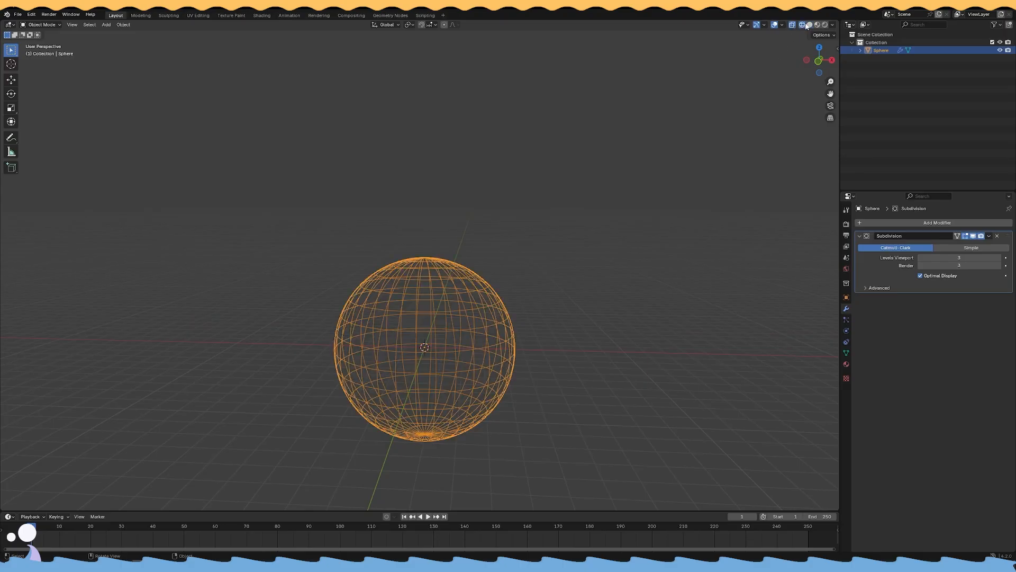
{"action": "left_click", "coordinate": [810, 25]}
{"action": "mouse_move", "coordinate": [662, 127]}
{"action": "middle_mouse_down"}
{"action": "mouse_move", "coordinate": [601, 188]}
{"action": "mouse_move", "coordinate": [598, 180]}
{"action": "middle_mouse_up"}
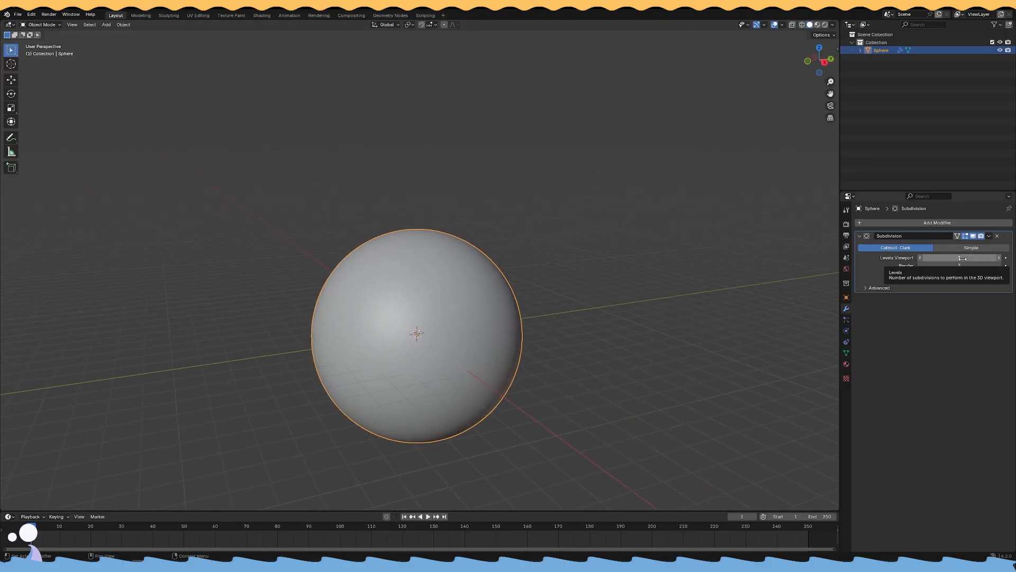
Set the Subdivision modifier's viewport and render levels to 4 and apply the modifier.
{"action": "double_click", "coordinate": [963, 259]}
{"action": "type", "text": "4"}
{"action": "key", "text": "Return"}
{"action": "double_click", "coordinate": [965, 266]}
{"action": "type", "text": "4"}
{"action": "key", "text": "Return"}
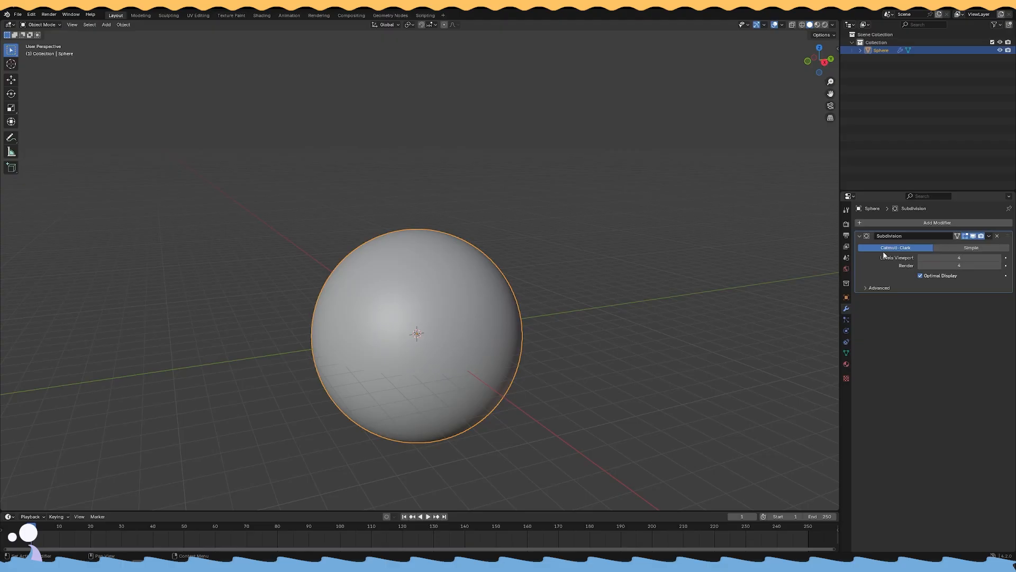
{"action": "left_click", "coordinate": [990, 236]}
{"action": "left_click", "coordinate": [962, 251]}
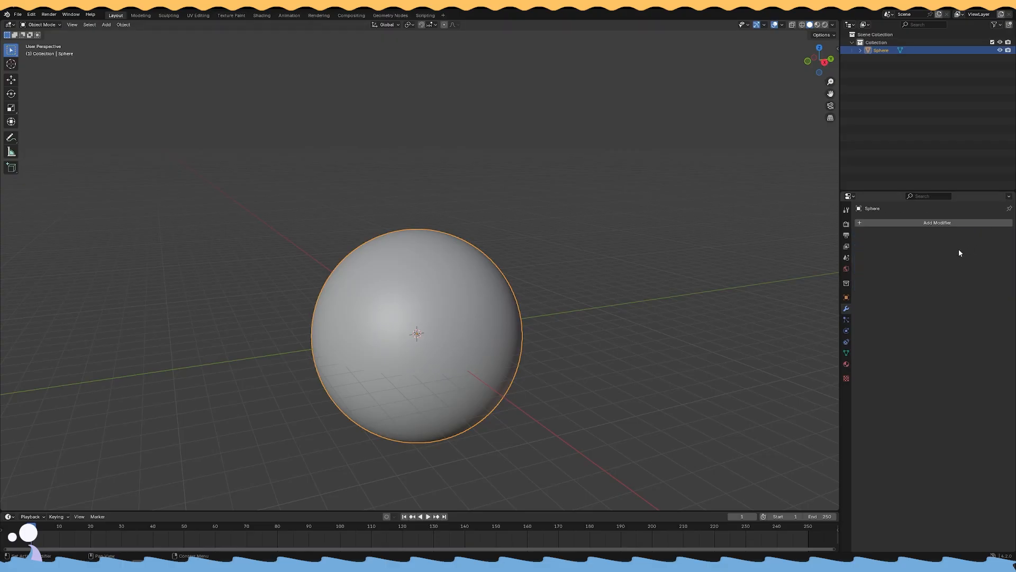
Switch to the Sculpting workspace, frame the whole sphere and choose the Grab brush.
{"action": "middle_click_drag", "start_coordinate": [143, 83], "coordinate": [160, 77]}
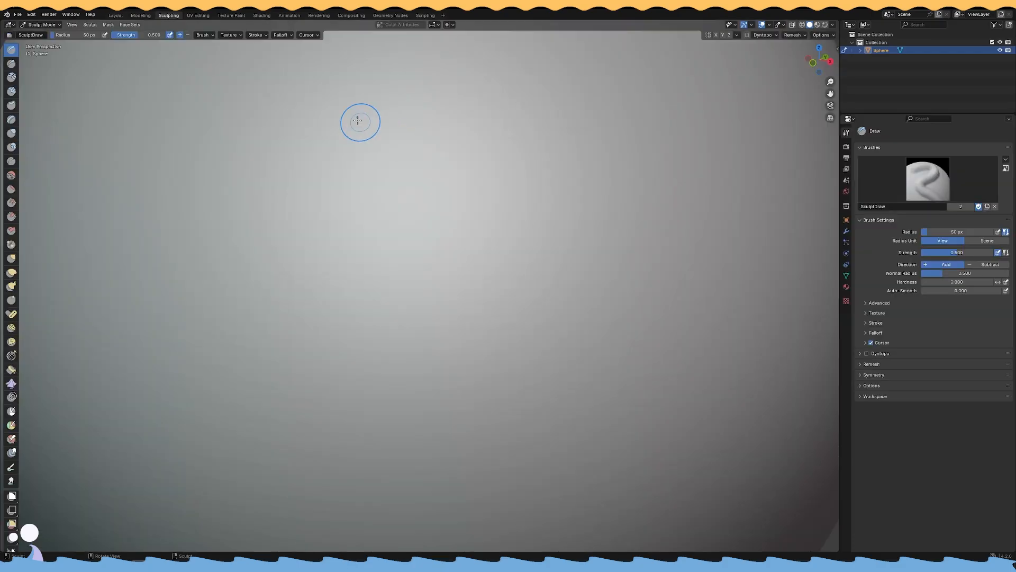
{"action": "scroll", "coordinate": [341, 126], "scroll_direction": "down", "scroll_amount": 5}
{"action": "mouse_move", "coordinate": [387, 138]}
{"action": "middle_mouse_down", "text": "shift"}
{"action": "mouse_move", "coordinate": [393, 170]}
{"action": "mouse_move", "coordinate": [377, 187]}
{"action": "mouse_move", "coordinate": [442, 196]}
{"action": "middle_mouse_up", "text": "shift"}
{"action": "scroll", "coordinate": [394, 170], "scroll_direction": "down", "scroll_amount": 1}
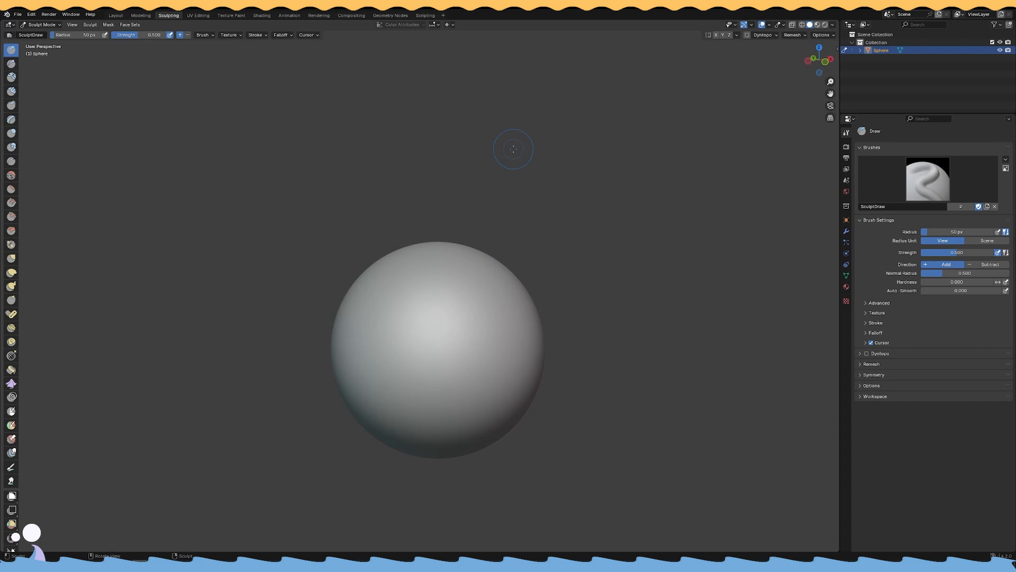
{"action": "middle_click_drag", "start_coordinate": [366, 180], "coordinate": [348, 212], "text": "shift"}
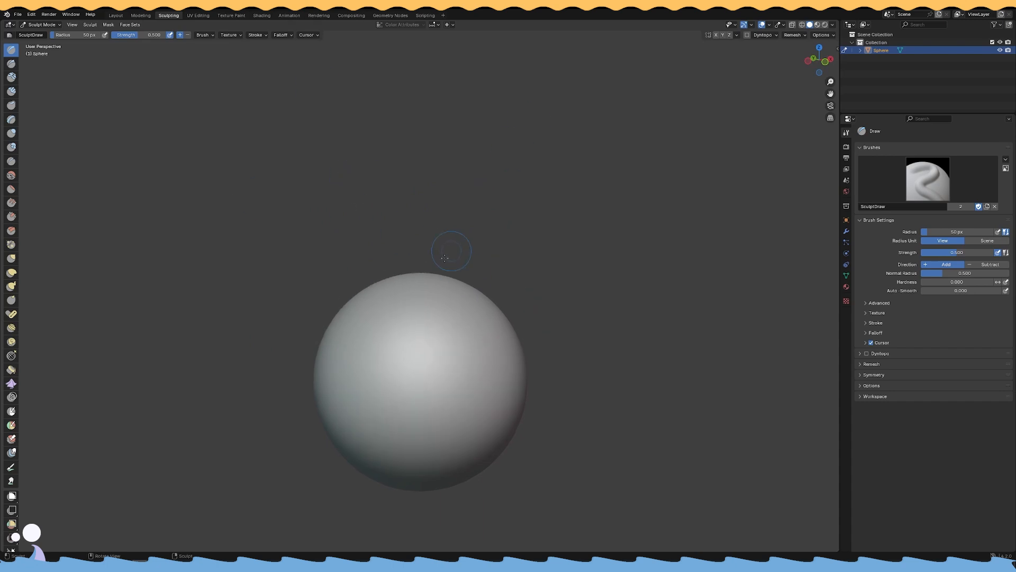
{"action": "left_click", "coordinate": [11, 258]}
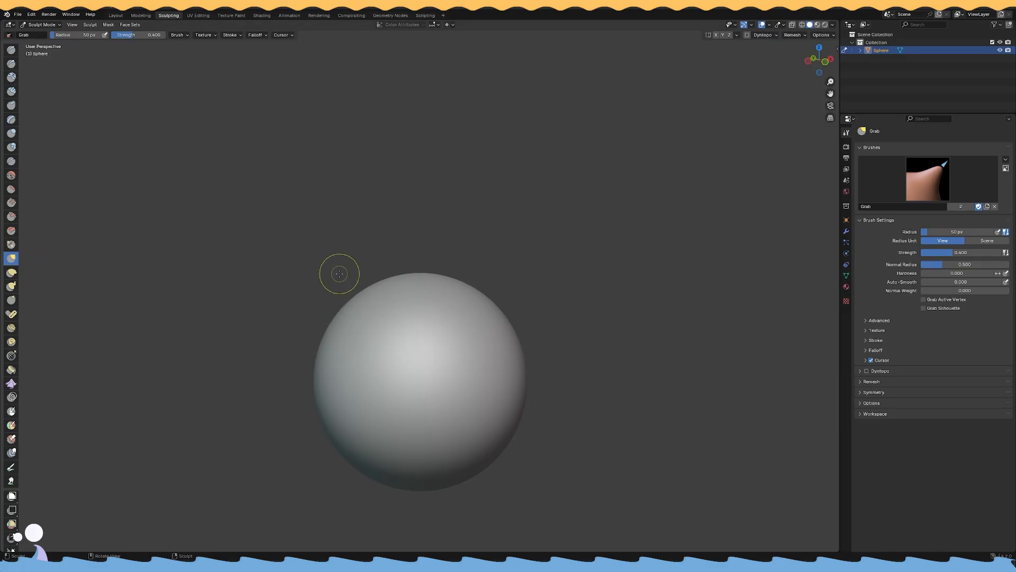
Set the Grab brush radius to 150 px.
{"action": "mouse_move", "coordinate": [450, 247]}
{"action": "middle_mouse_down"}
{"action": "mouse_move", "coordinate": [453, 271]}
{"action": "mouse_move", "coordinate": [410, 291]}
{"action": "mouse_move", "coordinate": [422, 288]}
{"action": "middle_mouse_up"}
{"action": "right_click", "coordinate": [423, 290]}
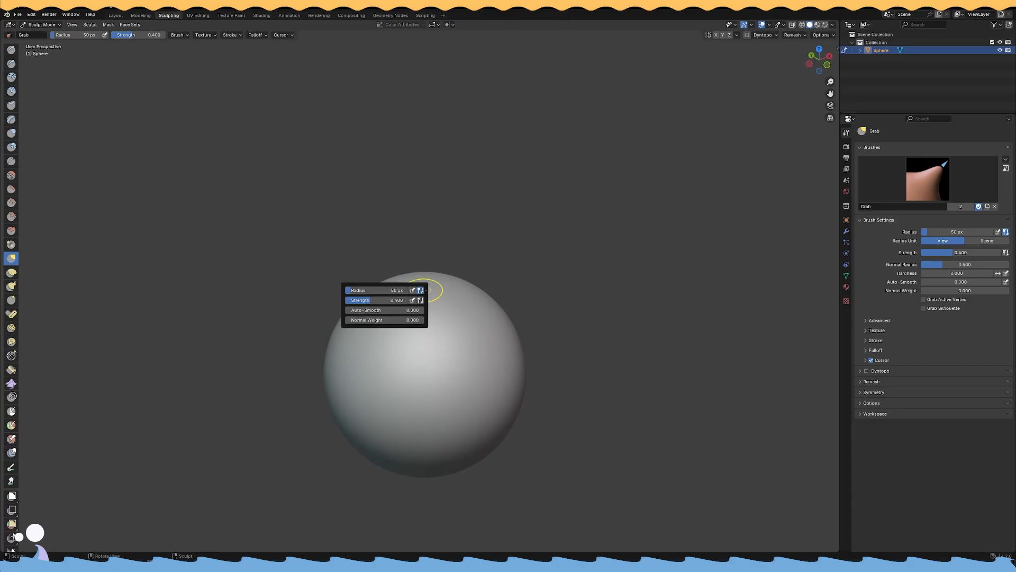
{"action": "left_click", "coordinate": [380, 291]}
{"action": "type", "text": "150"}
{"action": "key", "text": "Return"}
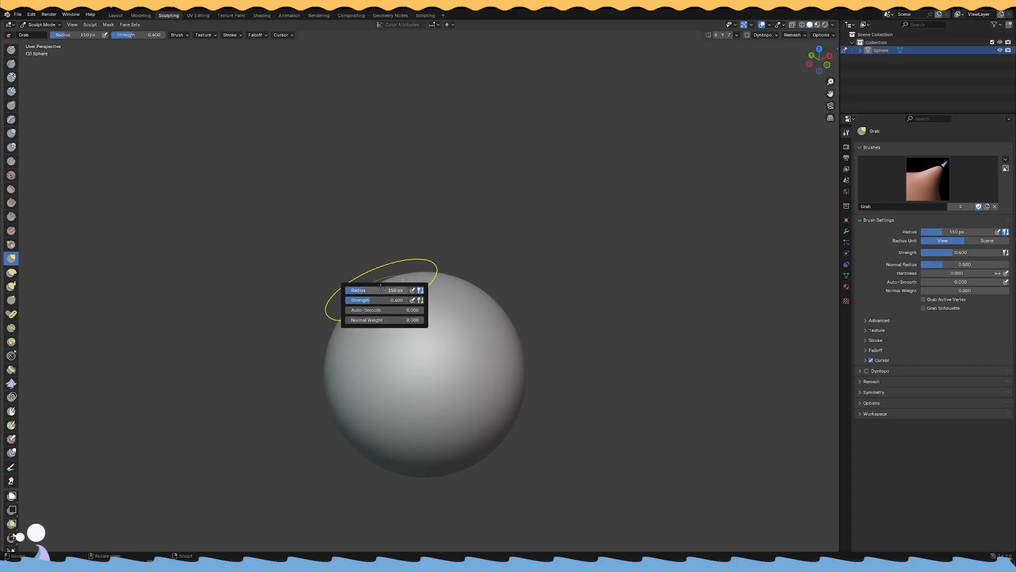
Set the Grab brush radius to 300 px and try pulling the top of the sphere, undoing the stroke.
{"action": "left_click", "coordinate": [388, 290]}
{"action": "type", "text": "300"}
{"action": "key", "text": "Return"}
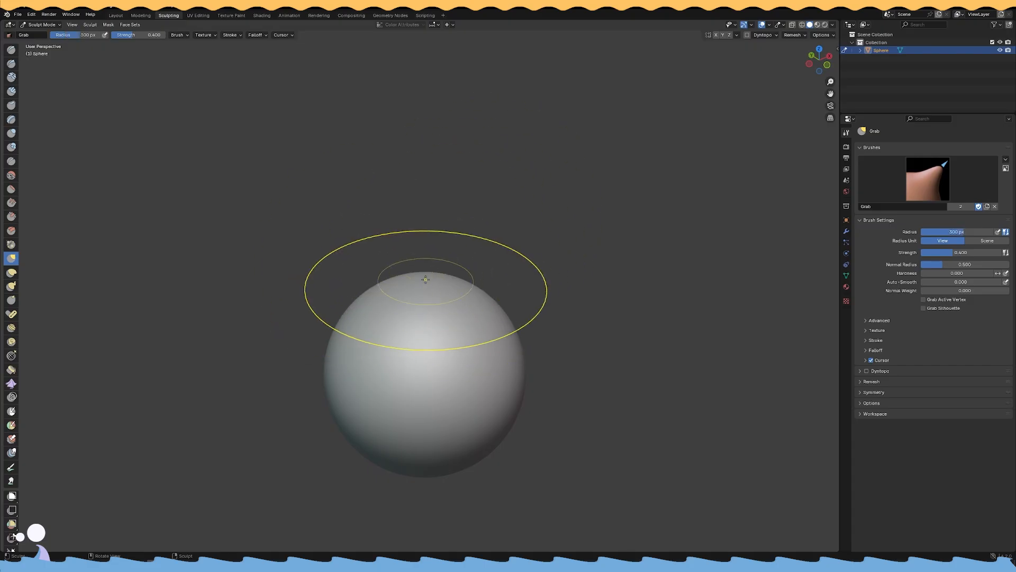
{"action": "left_click_drag", "start_coordinate": [463, 227], "coordinate": [468, 217]}
{"action": "middle_click_drag", "start_coordinate": [468, 217], "coordinate": [465, 229]}
{"action": "key", "text": "ctrl+z"}
Set the Grab brush strength to 1.
{"action": "right_click", "coordinate": [415, 284]}
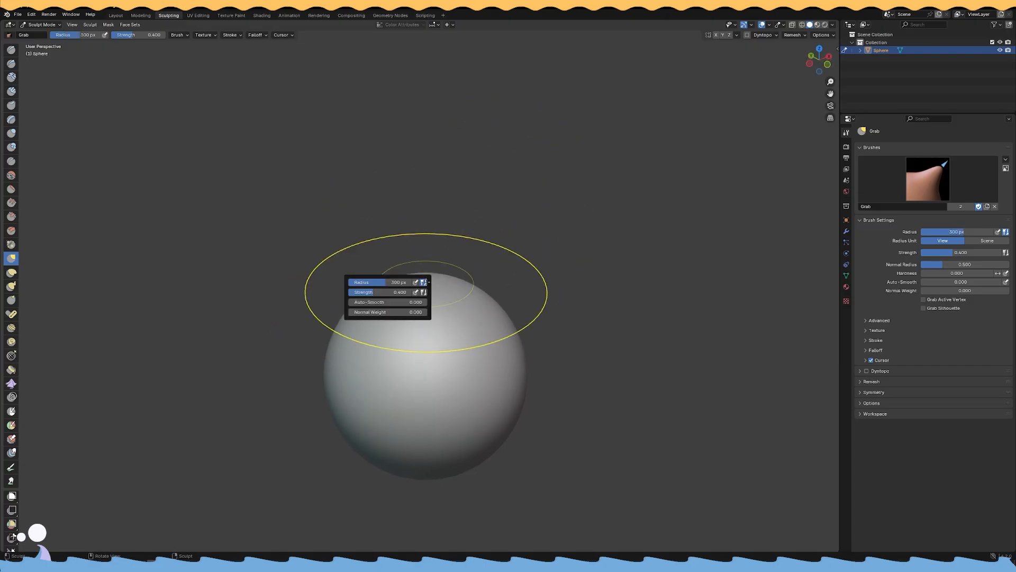
{"action": "left_click", "coordinate": [385, 292]}
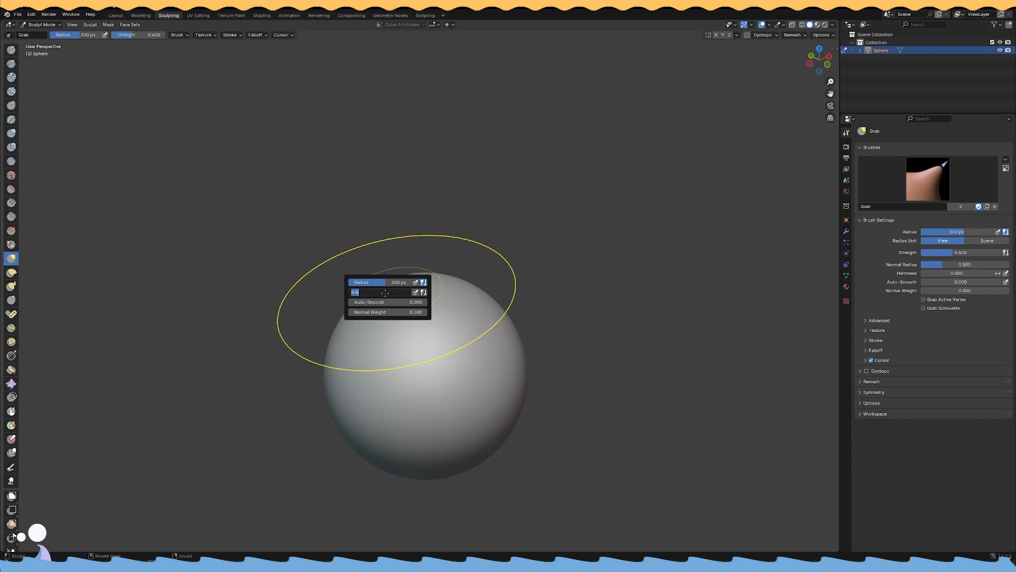
{"action": "type", "text": "1"}
{"action": "key", "text": "Return"}
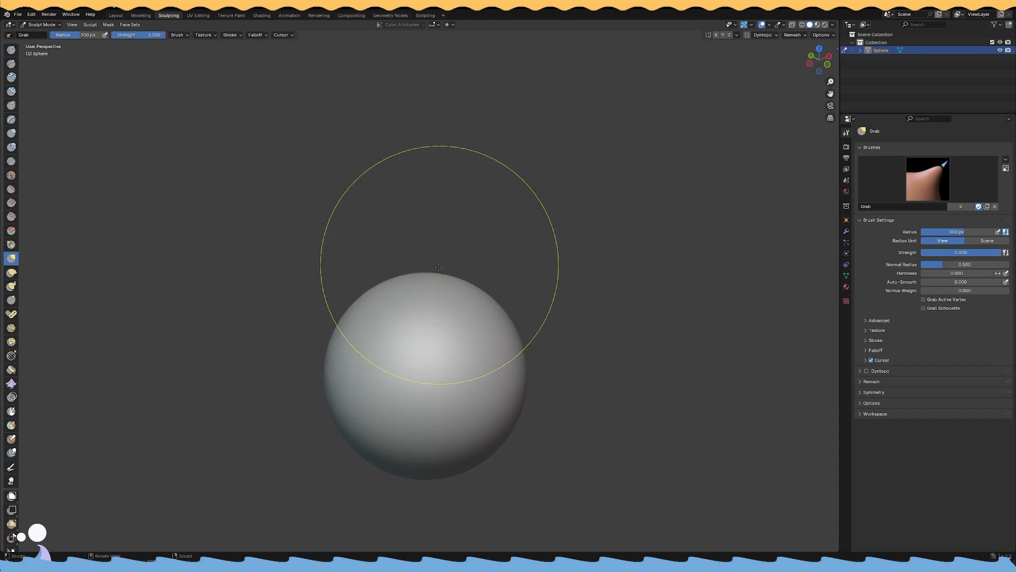
Try pulling the top of the sphere upward at full brush strength and undo the stroke.
{"action": "left_click_drag", "start_coordinate": [427, 279], "coordinate": [424, 262]}
{"action": "key", "text": "ctrl+z"}
{"action": "key", "text": "ctrl+z"}
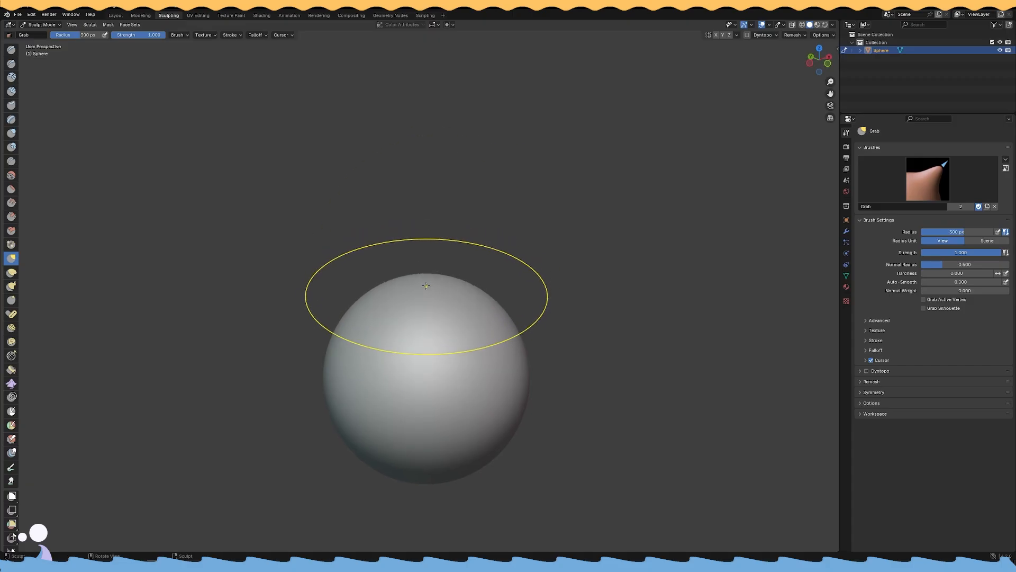
Set the Grab brush radius to 400 px.
{"action": "right_click", "coordinate": [416, 288]}
{"action": "left_click", "coordinate": [398, 285]}
{"action": "type", "text": "40"}
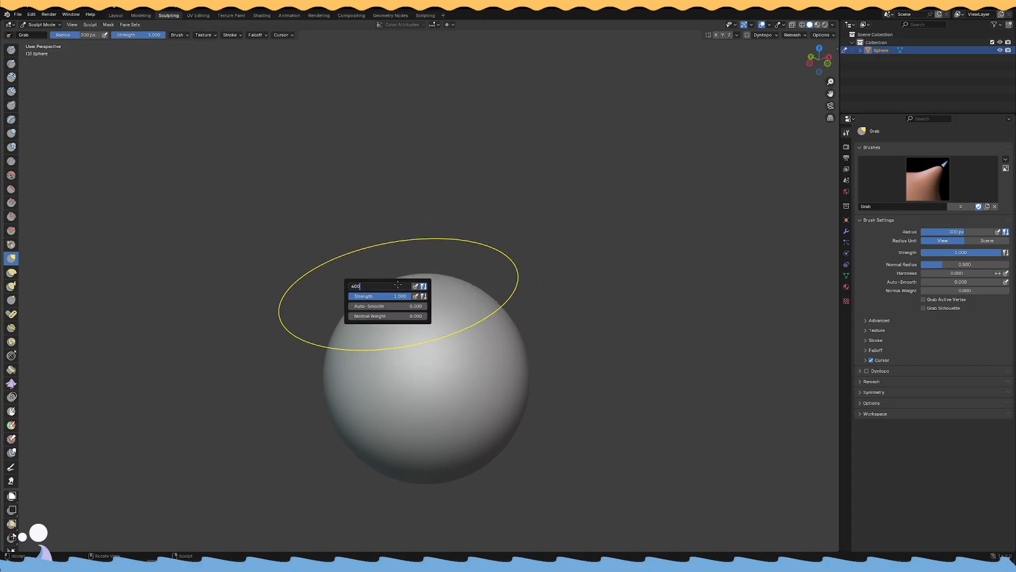
{"action": "type", "text": "0"}
{"action": "key", "text": "Return"}
Pull the top of the sphere upward with the Grab brush to form an egg shape.
{"action": "left_click_drag", "start_coordinate": [428, 275], "coordinate": [426, 262]}
{"action": "middle_click_drag", "start_coordinate": [458, 223], "coordinate": [502, 215]}
{"action": "mouse_move", "coordinate": [429, 256]}
{"action": "left_mouse_down"}
{"action": "mouse_move", "coordinate": [432, 246]}
{"action": "mouse_move", "coordinate": [431, 263]}
{"action": "left_mouse_up"}
{"action": "mouse_move", "coordinate": [431, 264]}
{"action": "middle_mouse_down"}
{"action": "mouse_move", "coordinate": [562, 211]}
{"action": "mouse_move", "coordinate": [558, 222]}
{"action": "mouse_move", "coordinate": [542, 208]}
{"action": "mouse_move", "coordinate": [601, 200]}
{"action": "mouse_move", "coordinate": [547, 181]}
{"action": "mouse_move", "coordinate": [558, 249]}
{"action": "mouse_move", "coordinate": [555, 175]}
{"action": "mouse_move", "coordinate": [549, 250]}
{"action": "mouse_move", "coordinate": [561, 232]}
{"action": "mouse_move", "coordinate": [493, 232]}
{"action": "middle_mouse_up"}
{"action": "left_click_drag", "start_coordinate": [463, 213], "coordinate": [455, 183]}
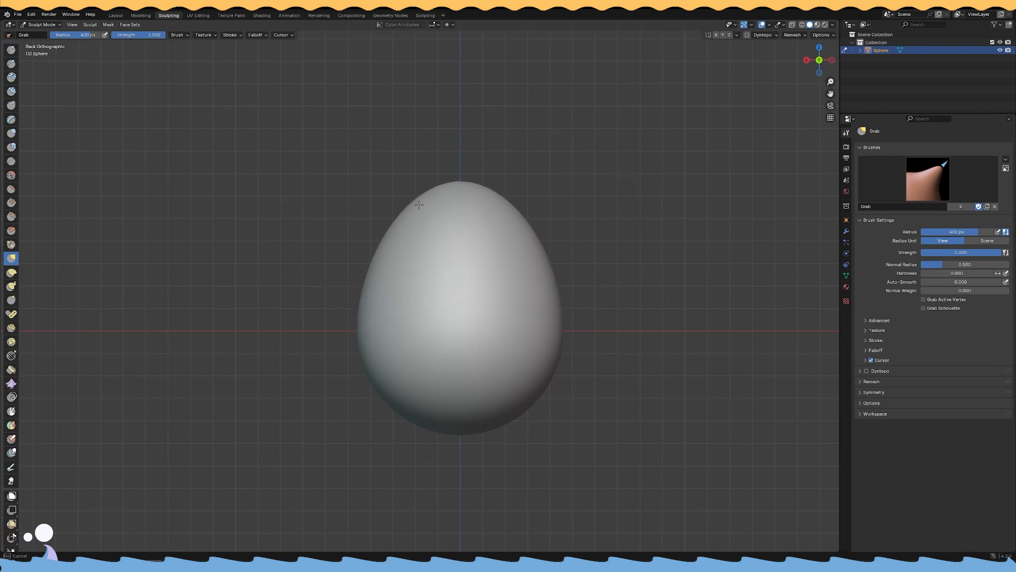
Nudge the egg's sides slightly outward and push its base upward to flatten it with the Grab brush.
{"action": "left_click_drag", "start_coordinate": [425, 211], "coordinate": [421, 212]}
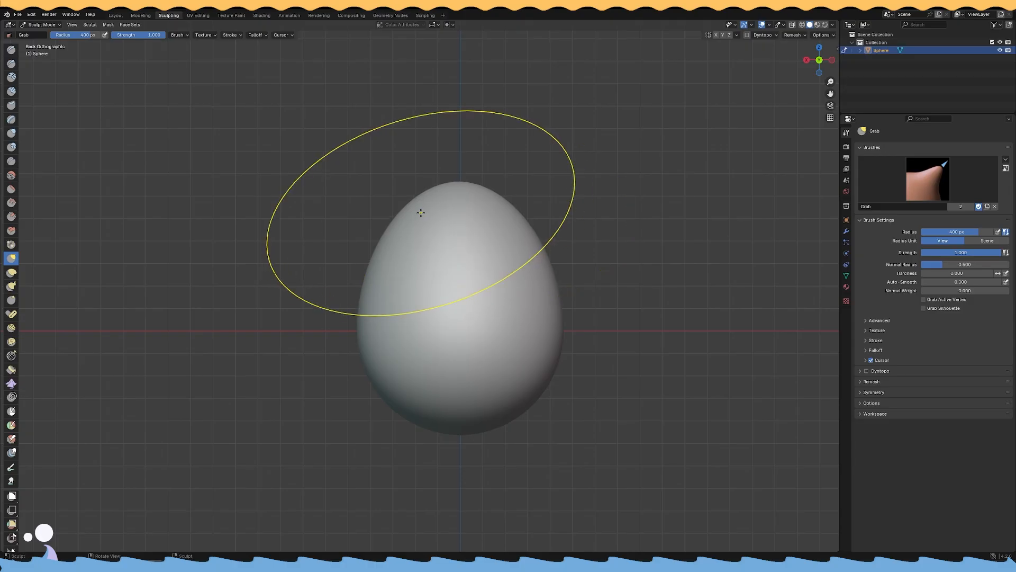
{"action": "left_click_drag", "start_coordinate": [512, 212], "coordinate": [515, 212]}
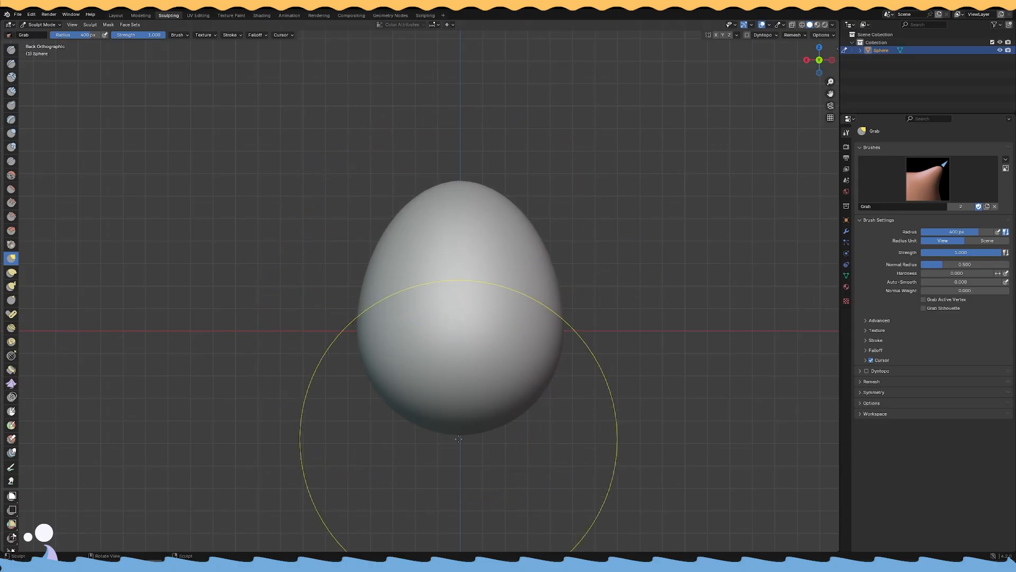
{"action": "left_click_drag", "start_coordinate": [458, 430], "coordinate": [458, 412]}
{"action": "left_click_drag", "start_coordinate": [389, 388], "coordinate": [386, 389]}
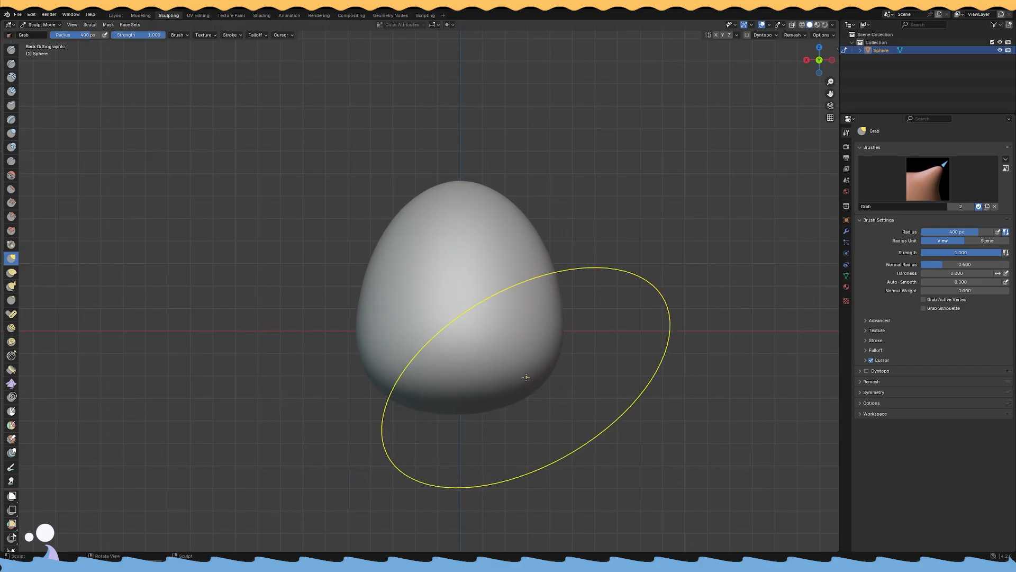
{"action": "mouse_move", "coordinate": [529, 318]}
{"action": "middle_mouse_down"}
{"action": "mouse_move", "coordinate": [631, 227]}
{"action": "mouse_move", "coordinate": [651, 233]}
{"action": "mouse_move", "coordinate": [561, 233]}
{"action": "mouse_move", "coordinate": [403, 189]}
{"action": "mouse_move", "coordinate": [531, 237]}
{"action": "mouse_move", "coordinate": [461, 242]}
{"action": "middle_mouse_up"}
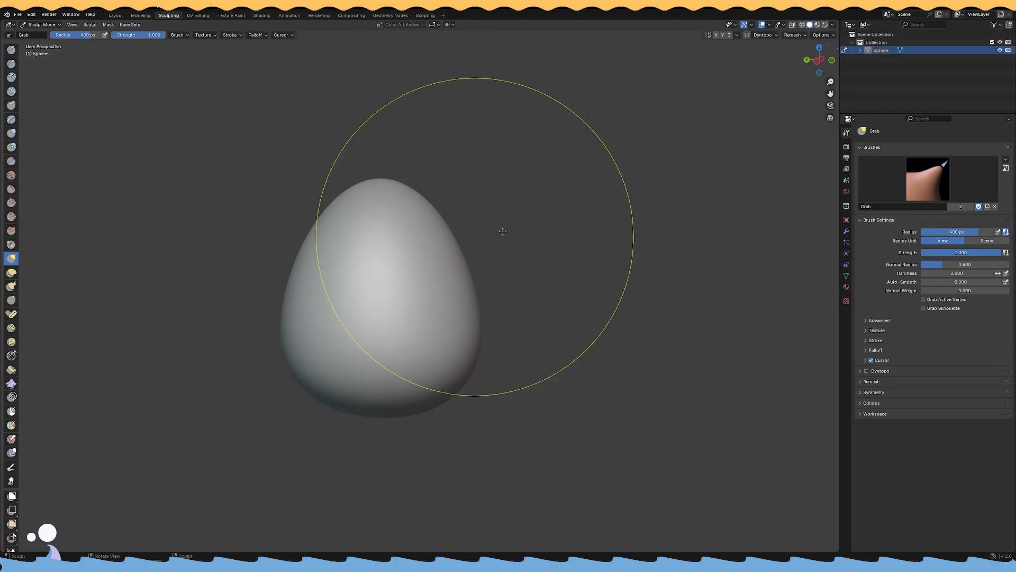
{"action": "mouse_move", "coordinate": [636, 234]}
{"action": "middle_mouse_down"}
{"action": "mouse_move", "coordinate": [567, 318]}
{"action": "mouse_move", "coordinate": [579, 227]}
{"action": "mouse_move", "coordinate": [627, 228]}
{"action": "mouse_move", "coordinate": [617, 257]}
{"action": "mouse_move", "coordinate": [600, 259]}
{"action": "mouse_move", "coordinate": [602, 241]}
{"action": "middle_mouse_up"}
{"action": "mouse_move", "coordinate": [615, 281]}
{"action": "middle_mouse_down"}
{"action": "mouse_move", "coordinate": [614, 321]}
{"action": "mouse_move", "coordinate": [618, 291]}
{"action": "middle_mouse_up"}
{"action": "middle_click_drag", "start_coordinate": [618, 245], "coordinate": [585, 256], "text": "alt"}
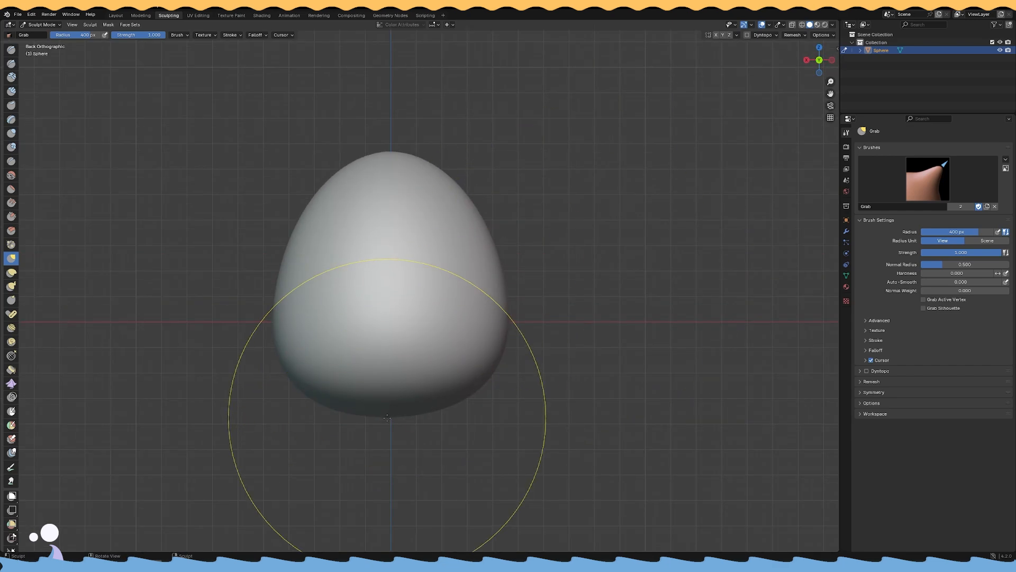
{"action": "left_click_drag", "start_coordinate": [388, 415], "coordinate": [388, 410]}
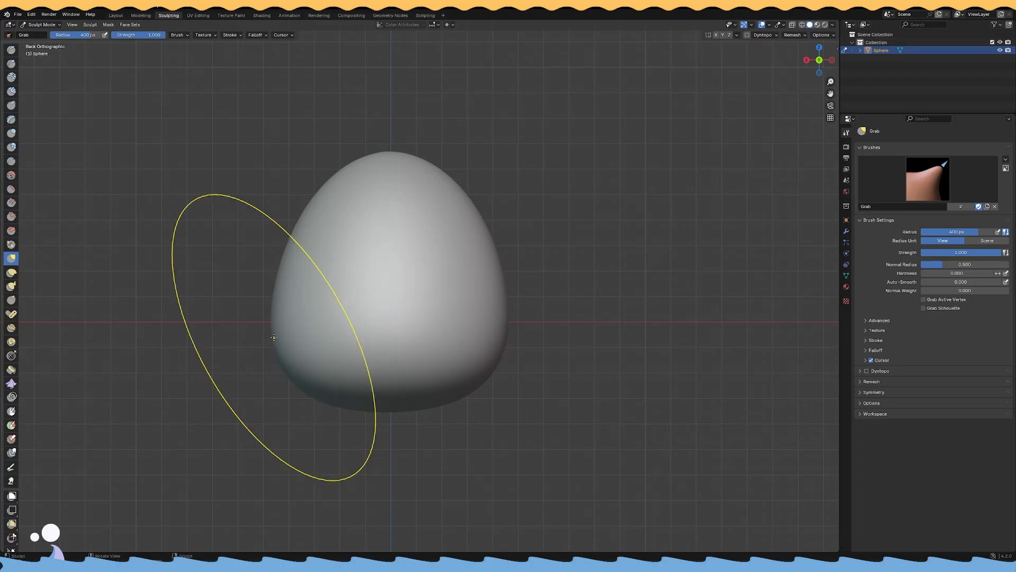
Turn on X-axis mirror symmetry and refine the egg's sides, top and base with the Grab brush.
{"action": "left_click", "coordinate": [715, 37]}
{"action": "left_click_drag", "start_coordinate": [507, 321], "coordinate": [510, 327]}
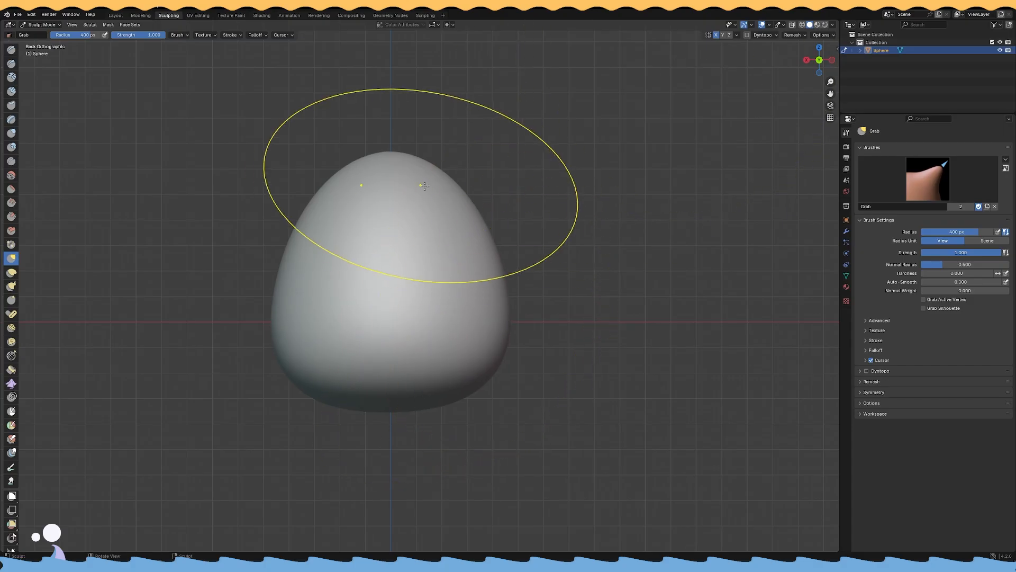
{"action": "left_click_drag", "start_coordinate": [399, 157], "coordinate": [401, 150]}
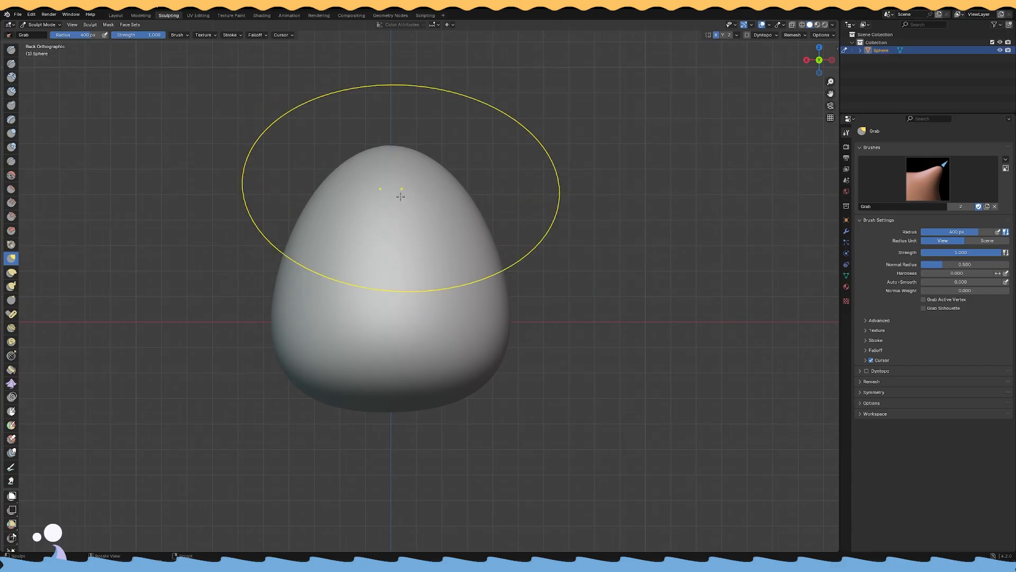
{"action": "left_click_drag", "start_coordinate": [415, 409], "coordinate": [416, 418]}
Turn X-axis mirror symmetry on again for the sculpting strokes.
{"action": "mouse_move", "coordinate": [633, 79]}
{"action": "middle_mouse_down"}
{"action": "mouse_move", "coordinate": [560, 131]}
{"action": "mouse_move", "coordinate": [601, 132]}
{"action": "mouse_move", "coordinate": [543, 136]}
{"action": "mouse_move", "coordinate": [540, 148]}
{"action": "mouse_move", "coordinate": [493, 165]}
{"action": "mouse_move", "coordinate": [522, 142]}
{"action": "mouse_move", "coordinate": [514, 152]}
{"action": "middle_mouse_up"}
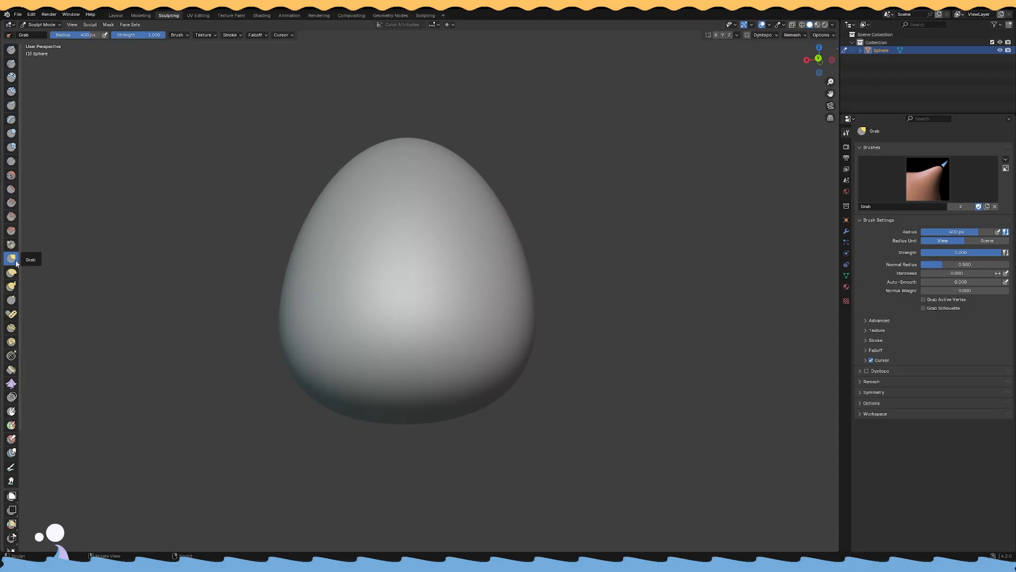
{"action": "mouse_move", "coordinate": [202, 295]}
{"action": "middle_mouse_down"}
{"action": "mouse_move", "coordinate": [238, 277]}
{"action": "mouse_move", "coordinate": [227, 288]}
{"action": "middle_mouse_up"}
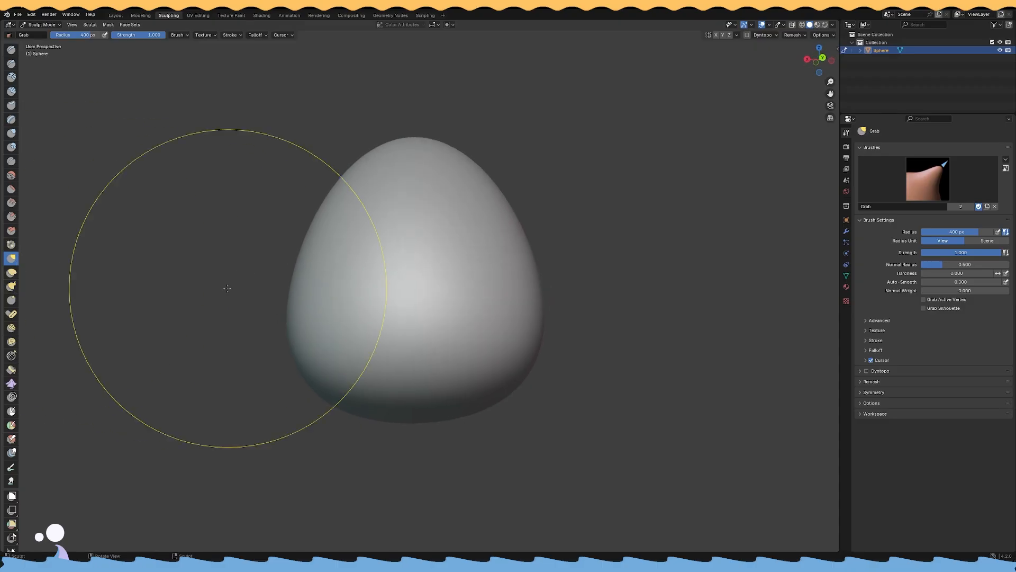
{"action": "mouse_move", "coordinate": [539, 131]}
{"action": "middle_mouse_down"}
{"action": "mouse_move", "coordinate": [550, 127]}
{"action": "mouse_move", "coordinate": [569, 165]}
{"action": "mouse_move", "coordinate": [558, 196]}
{"action": "mouse_move", "coordinate": [525, 223]}
{"action": "mouse_move", "coordinate": [538, 209]}
{"action": "middle_mouse_up"}
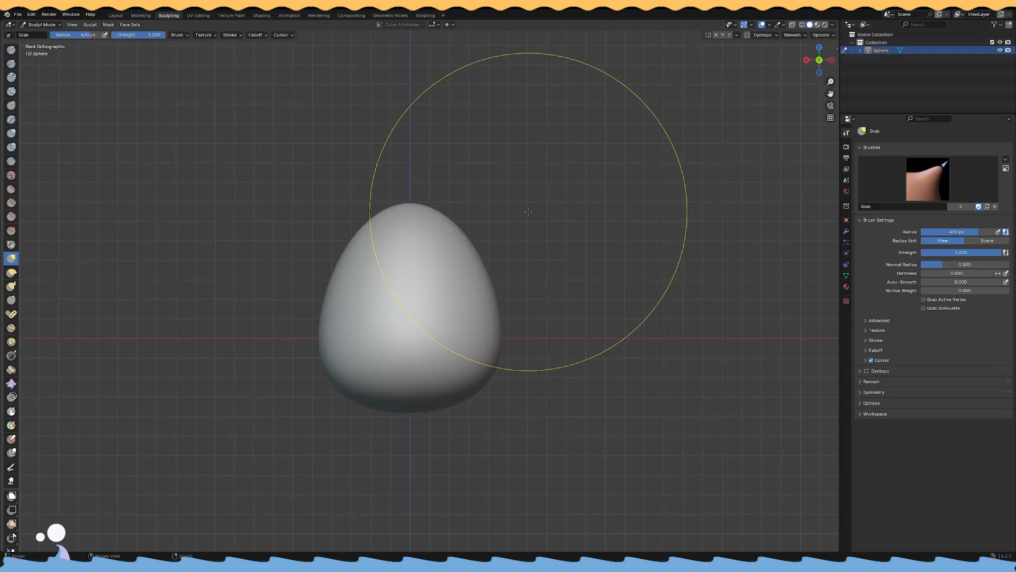
{"action": "left_click", "coordinate": [716, 35]}
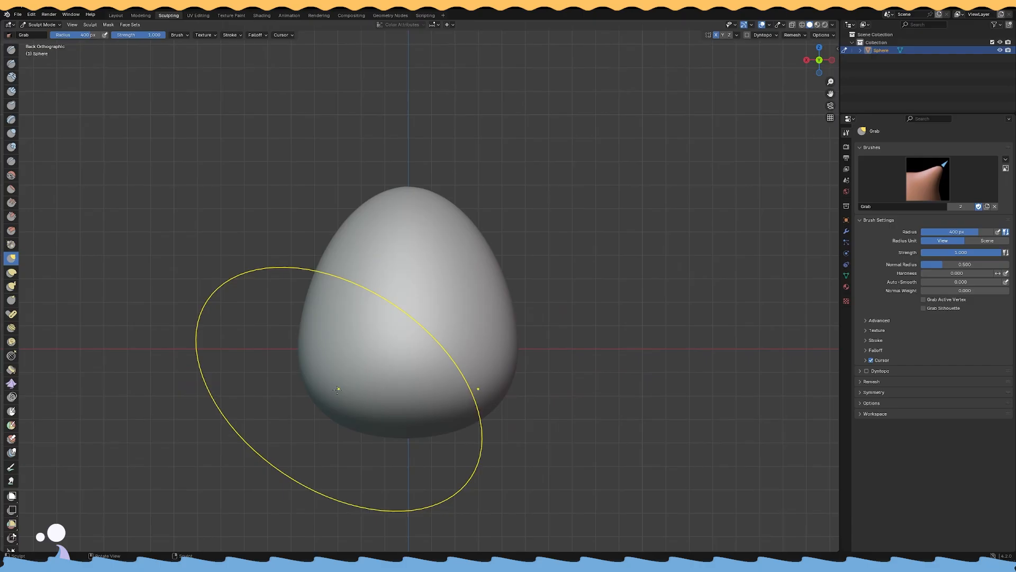
Set the Grab brush radius to 100 px, try pulling legs out of the egg's underside, and undo the stroke.
{"action": "right_click", "coordinate": [337, 411]}
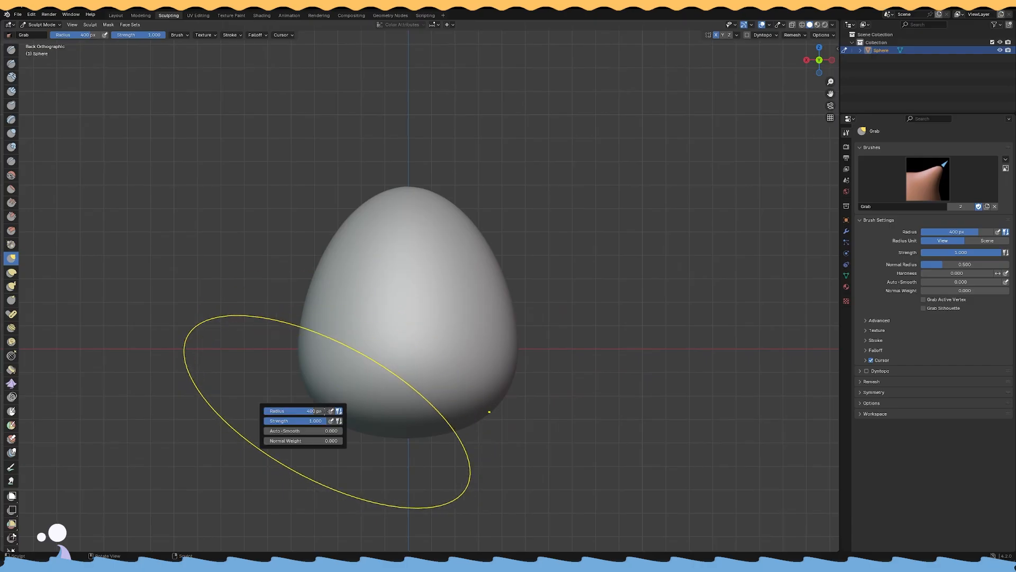
{"action": "left_click", "coordinate": [307, 412]}
{"action": "type", "text": "100"}
{"action": "key", "text": "Return"}
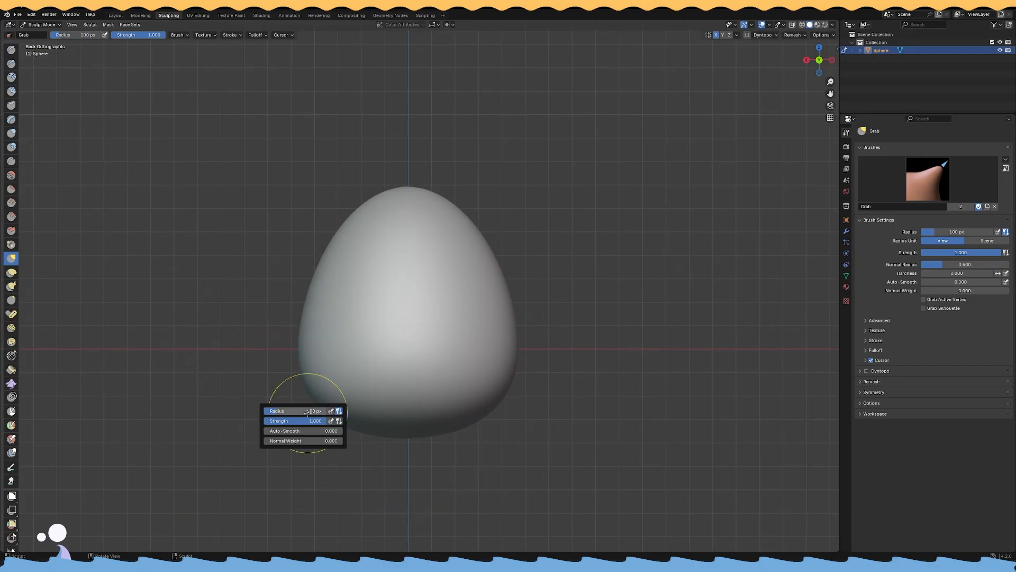
{"action": "left_click_drag", "start_coordinate": [353, 428], "coordinate": [346, 444]}
{"action": "key", "text": "ctrl+z"}
Set the Grab brush radius to 60 px and pull two short mirrored legs down from the egg's underside.
{"action": "right_click", "coordinate": [356, 391]}
{"action": "left_click", "coordinate": [325, 391]}
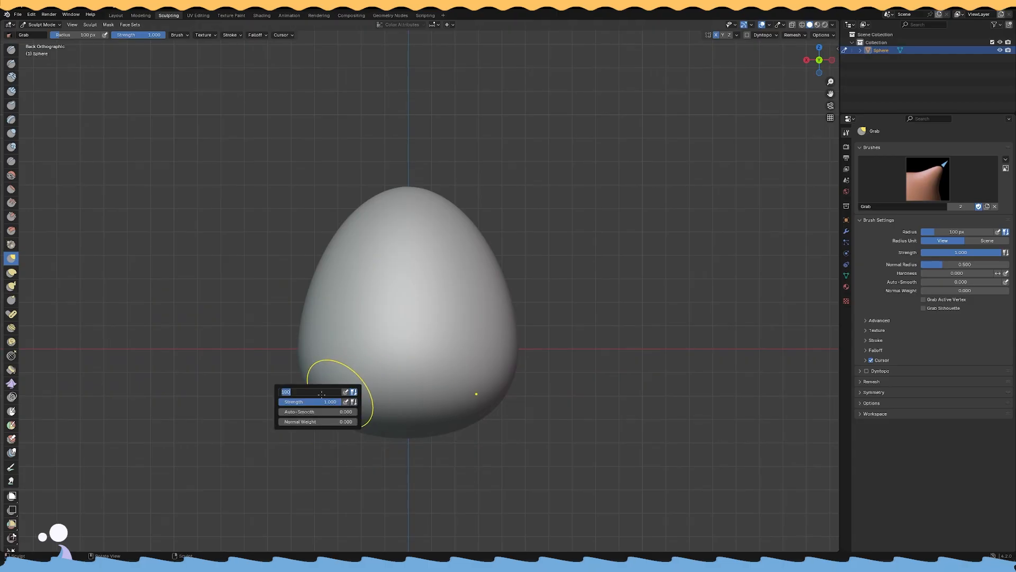
{"action": "key", "text": "Return"}
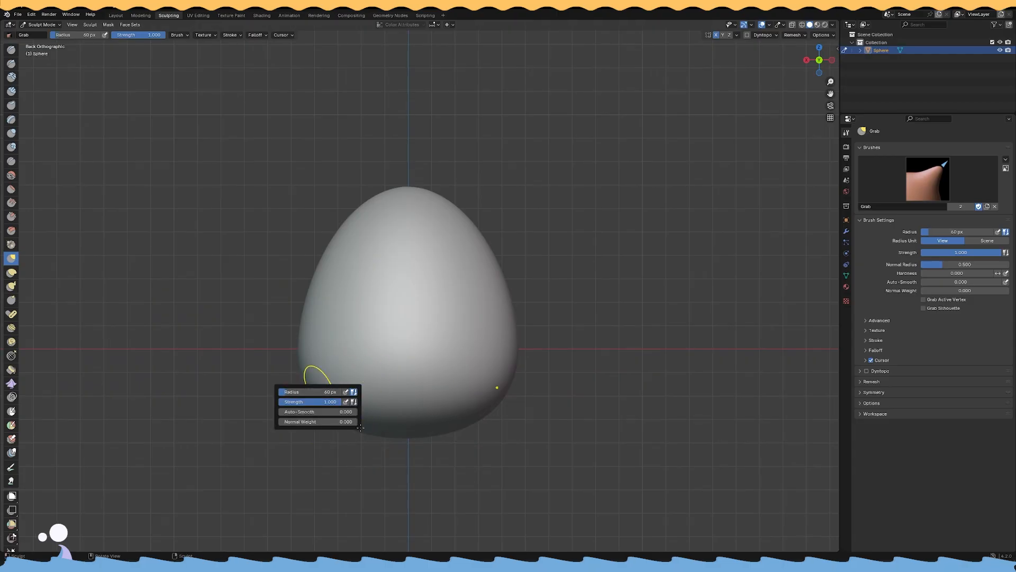
{"action": "left_click_drag", "start_coordinate": [344, 435], "coordinate": [339, 455]}
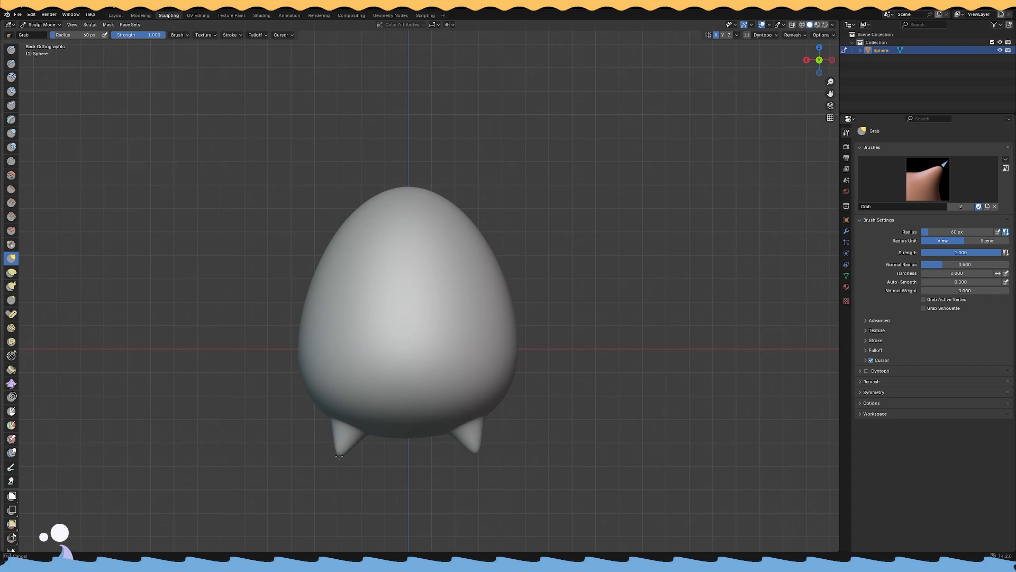
Set the Grab brush radius to 400 px and shift the legs in side view to centre them under the body.
{"action": "mouse_move", "coordinate": [339, 457]}
{"action": "middle_mouse_down"}
{"action": "mouse_move", "coordinate": [316, 357]}
{"action": "mouse_move", "coordinate": [238, 352]}
{"action": "mouse_move", "coordinate": [255, 403]}
{"action": "middle_mouse_up"}
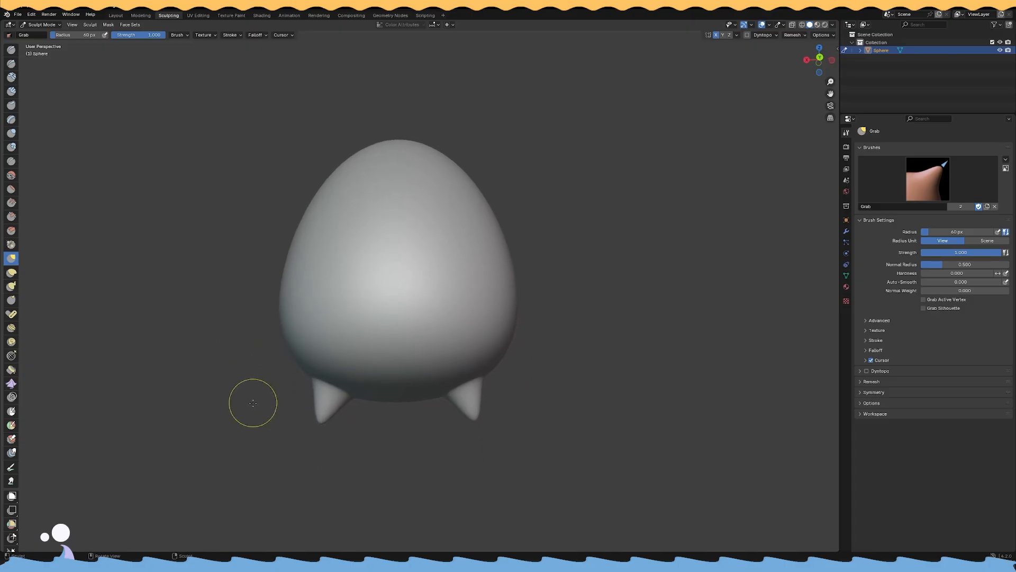
{"action": "middle_click_drag", "start_coordinate": [507, 439], "coordinate": [522, 422]}
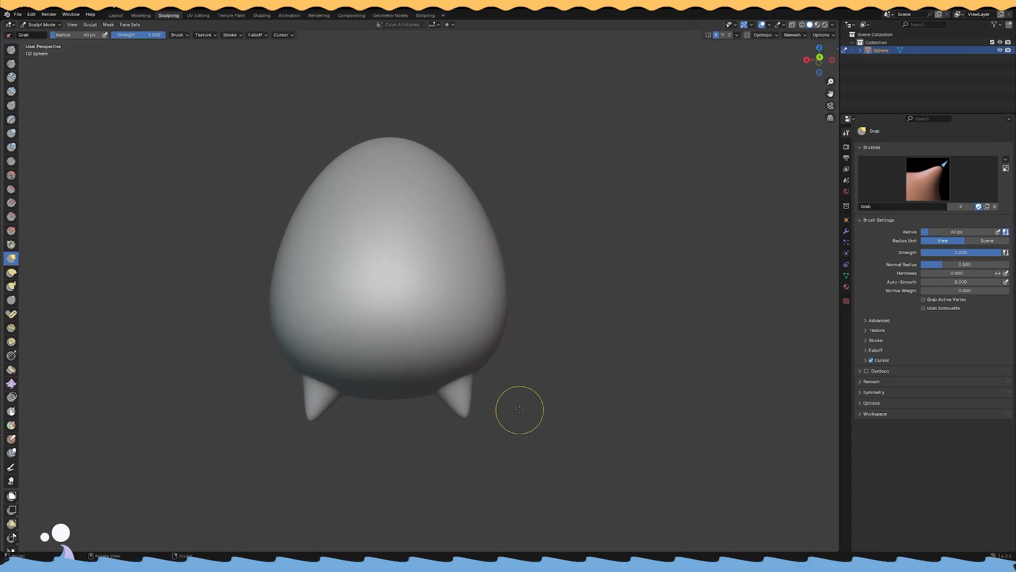
{"action": "mouse_move", "coordinate": [512, 409]}
{"action": "middle_mouse_down"}
{"action": "mouse_move", "coordinate": [602, 411]}
{"action": "mouse_move", "coordinate": [567, 411]}
{"action": "mouse_move", "coordinate": [599, 411]}
{"action": "mouse_move", "coordinate": [545, 390]}
{"action": "mouse_move", "coordinate": [505, 413]}
{"action": "middle_mouse_up"}
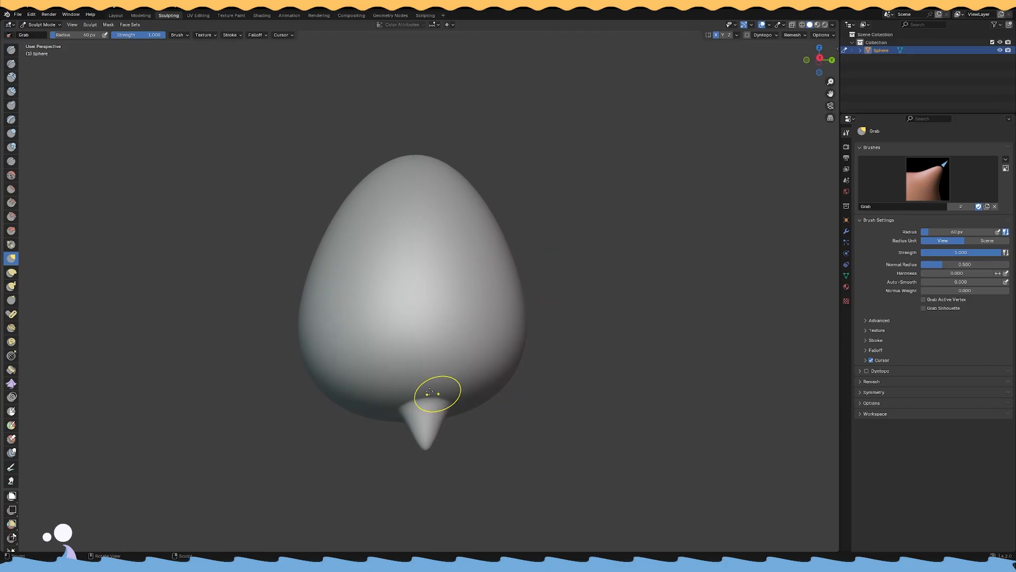
{"action": "right_click", "coordinate": [386, 365]}
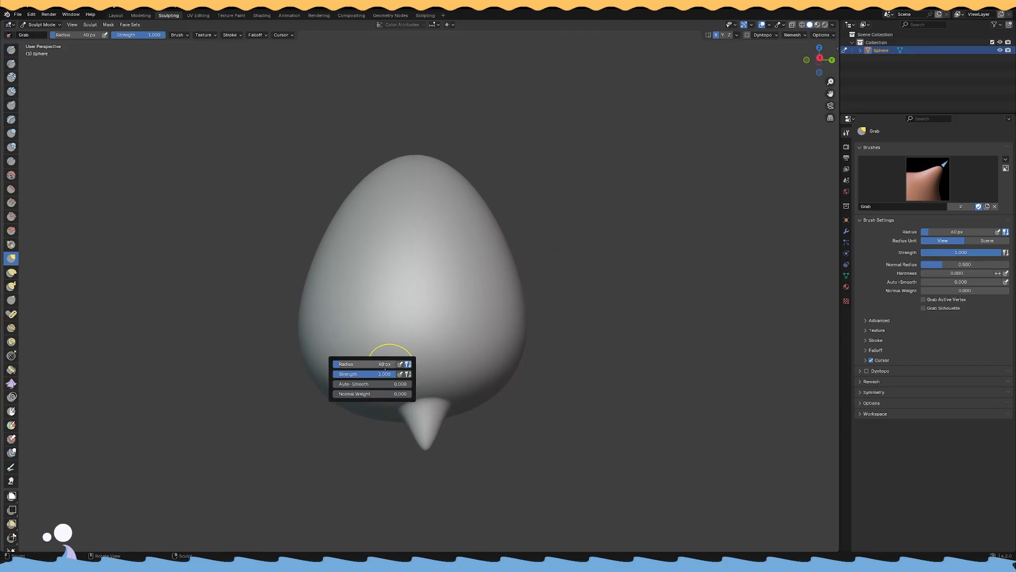
{"action": "key", "text": "Return"}
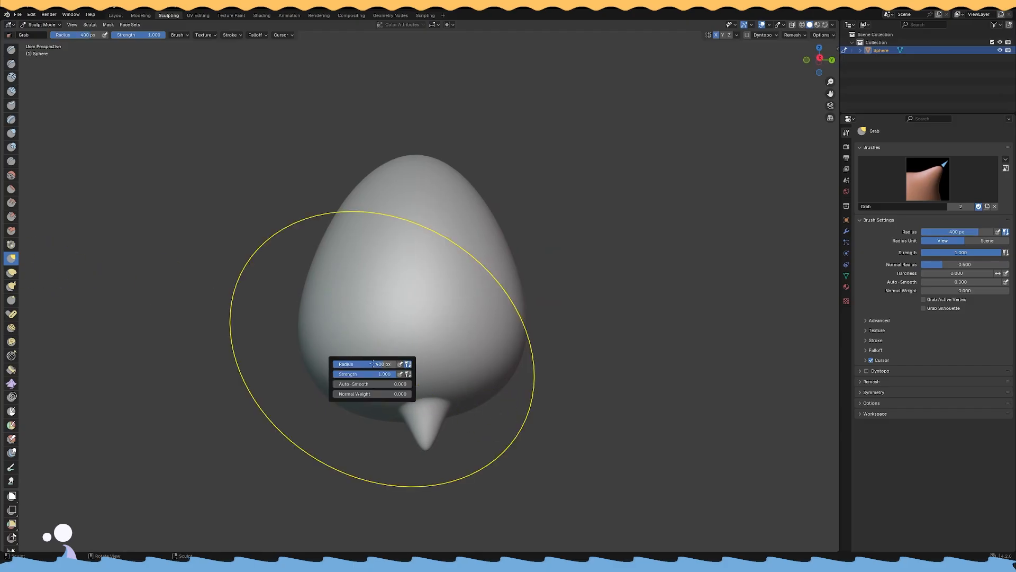
{"action": "mouse_move", "coordinate": [422, 428]}
{"action": "left_mouse_down"}
{"action": "mouse_move", "coordinate": [407, 430]}
{"action": "mouse_move", "coordinate": [404, 445]}
{"action": "left_mouse_up"}
Switch to the Flatten brush and set its radius to 50 px.
{"action": "mouse_move", "coordinate": [475, 425]}
{"action": "middle_mouse_down"}
{"action": "mouse_move", "coordinate": [486, 415]}
{"action": "mouse_move", "coordinate": [476, 425]}
{"action": "middle_mouse_up"}
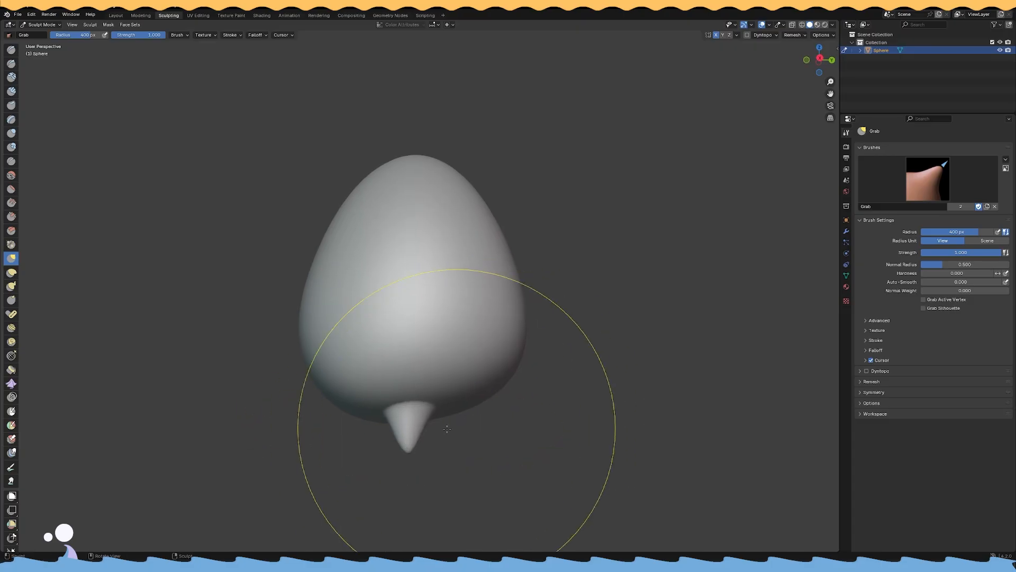
{"action": "mouse_move", "coordinate": [410, 428]}
{"action": "middle_mouse_down"}
{"action": "mouse_move", "coordinate": [395, 417]}
{"action": "mouse_move", "coordinate": [437, 426]}
{"action": "mouse_move", "coordinate": [432, 439]}
{"action": "mouse_move", "coordinate": [402, 407]}
{"action": "middle_mouse_up"}
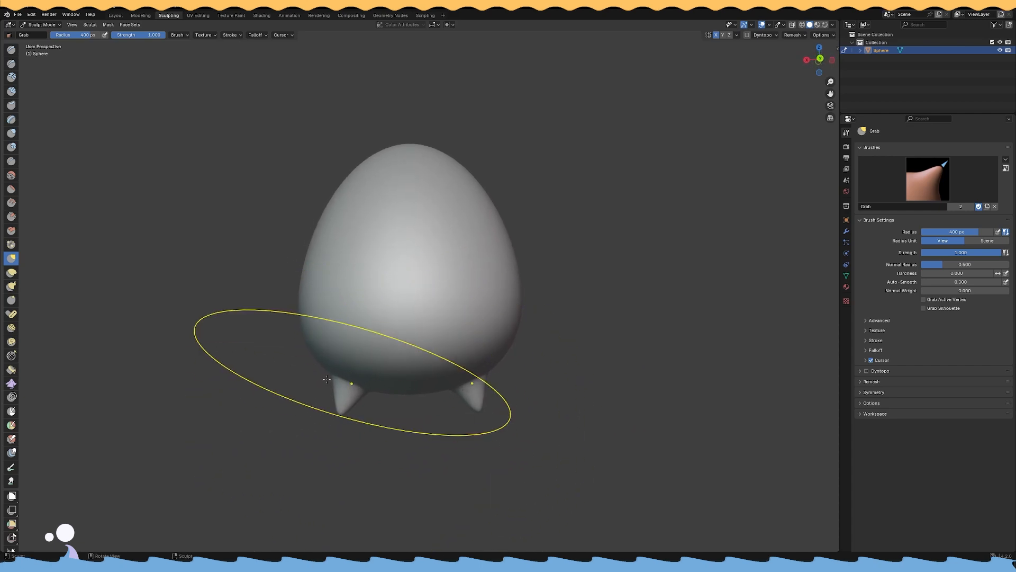
{"action": "scroll", "coordinate": [176, 357], "scroll_direction": "up", "scroll_amount": 2}
{"action": "middle_click_drag", "start_coordinate": [176, 356], "coordinate": [188, 335], "text": "ctrl"}
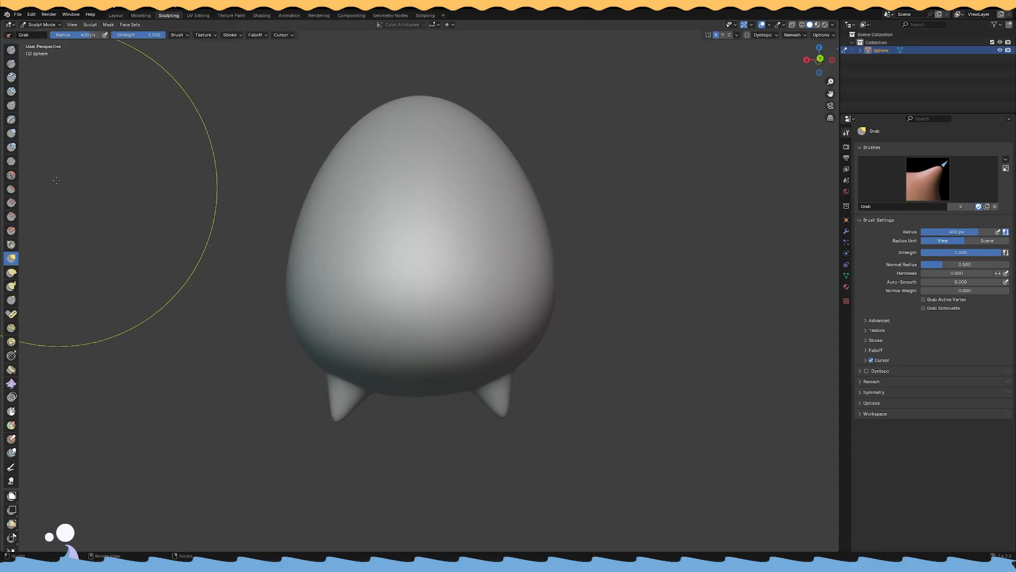
{"action": "left_click", "coordinate": [11, 189]}
{"action": "right_click", "coordinate": [322, 327]}
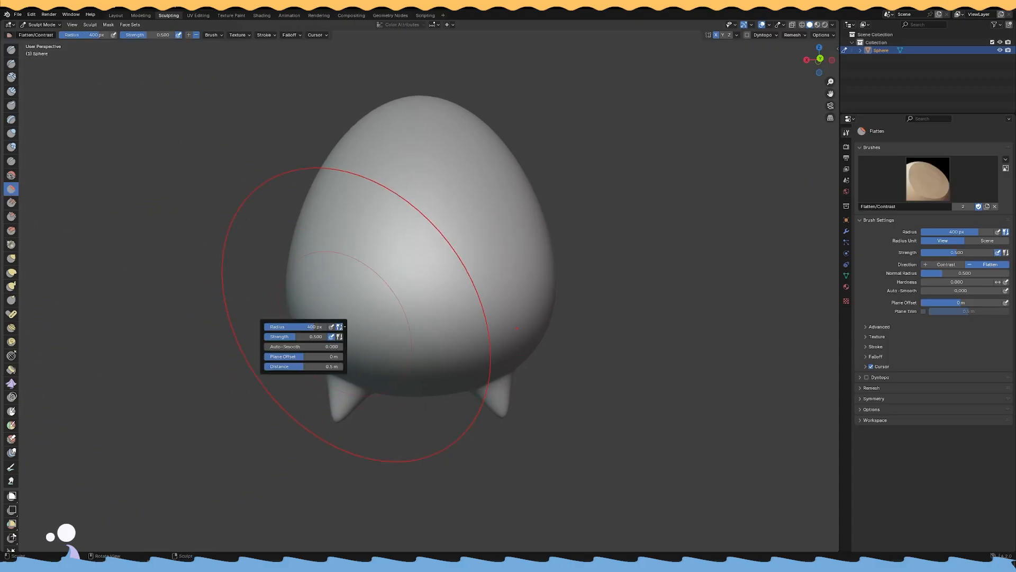
{"action": "left_click", "coordinate": [322, 327]}
{"action": "type", "text": "1"}
{"action": "type", "text": "50"}
{"action": "key", "text": "Return"}
Flatten the pointed tips of both legs from below with the Flatten brush.
{"action": "mouse_move", "coordinate": [482, 257]}
{"action": "middle_mouse_down"}
{"action": "mouse_move", "coordinate": [502, 252]}
{"action": "mouse_move", "coordinate": [461, 274]}
{"action": "mouse_move", "coordinate": [465, 263]}
{"action": "middle_mouse_up"}
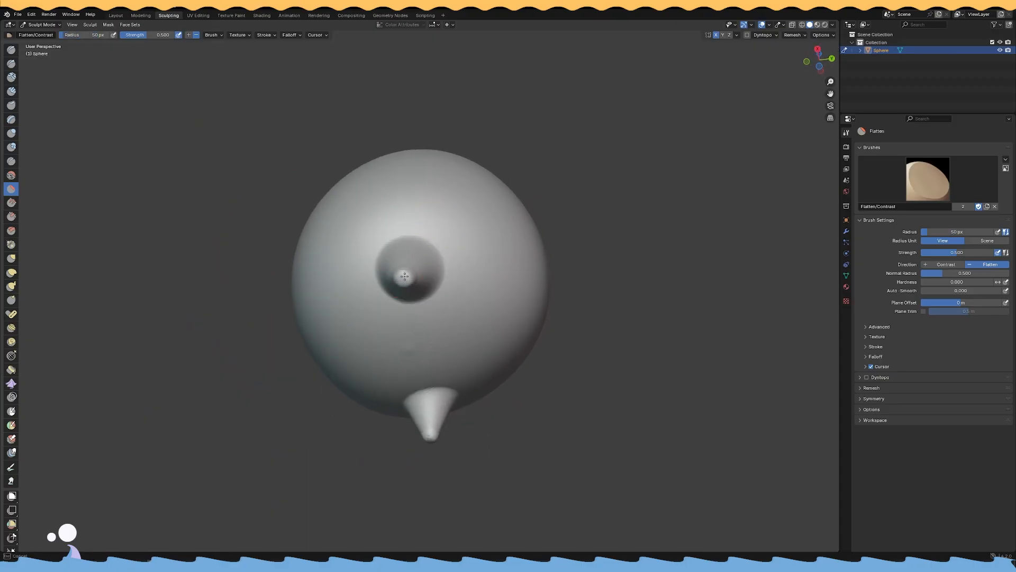
{"action": "middle_click_drag", "start_coordinate": [466, 263], "coordinate": [529, 339]}
{"action": "left_click_drag", "start_coordinate": [521, 339], "coordinate": [525, 338]}
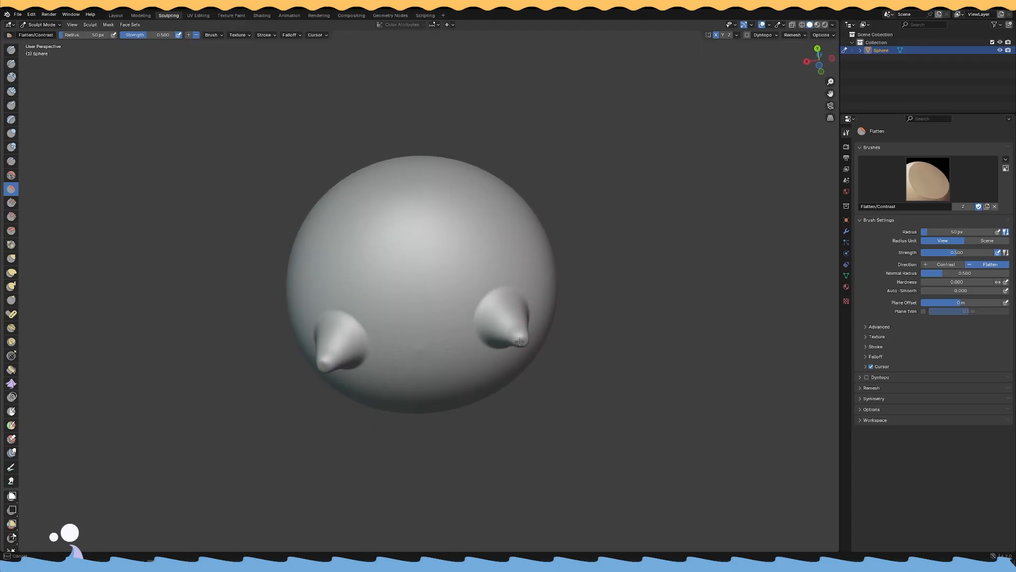
{"action": "middle_click_drag", "start_coordinate": [534, 336], "coordinate": [380, 394]}
{"action": "middle_click_drag", "start_coordinate": [516, 394], "coordinate": [222, 301]}
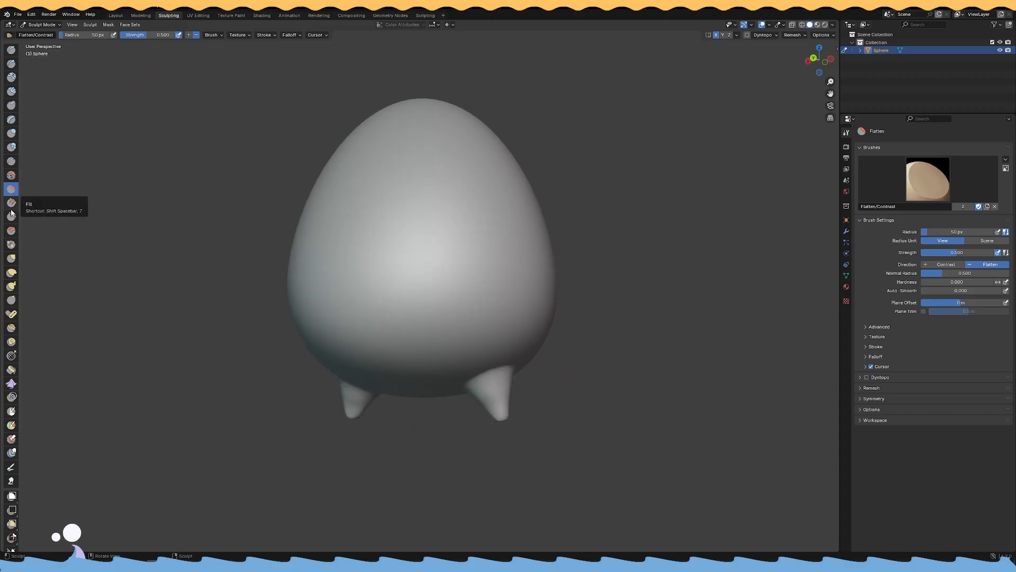
Switch to the Smooth brush, set its strength to 0.2, and smooth where the legs meet the body.
{"action": "left_click", "coordinate": [12, 175]}
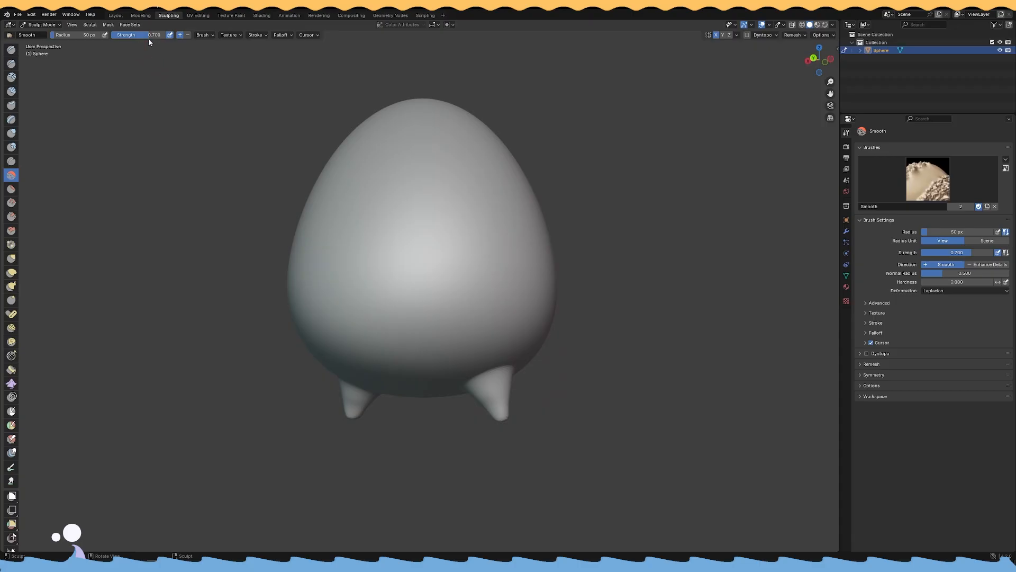
{"action": "type", "text": "0.2"}
{"action": "key", "text": "Return"}
{"action": "mouse_move", "coordinate": [255, 292]}
{"action": "middle_mouse_down"}
{"action": "mouse_move", "coordinate": [354, 392]}
{"action": "mouse_move", "coordinate": [411, 399]}
{"action": "mouse_move", "coordinate": [475, 375]}
{"action": "mouse_move", "coordinate": [475, 345]}
{"action": "mouse_move", "coordinate": [434, 312]}
{"action": "mouse_move", "coordinate": [448, 279]}
{"action": "middle_mouse_up"}
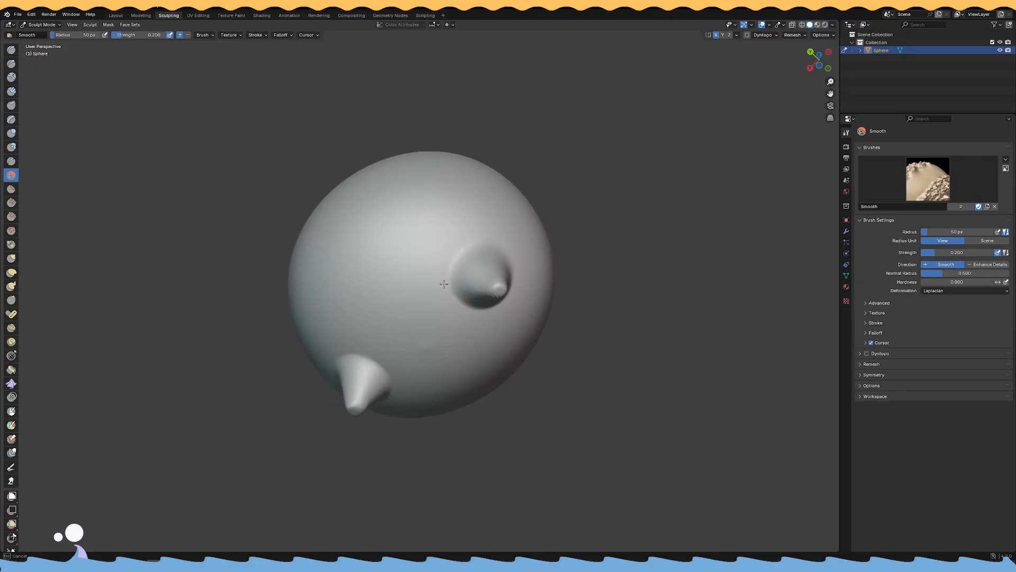
Set the Smooth brush strength to 0.5 and blend the bases of both legs into the body.
{"action": "left_click", "coordinate": [143, 37]}
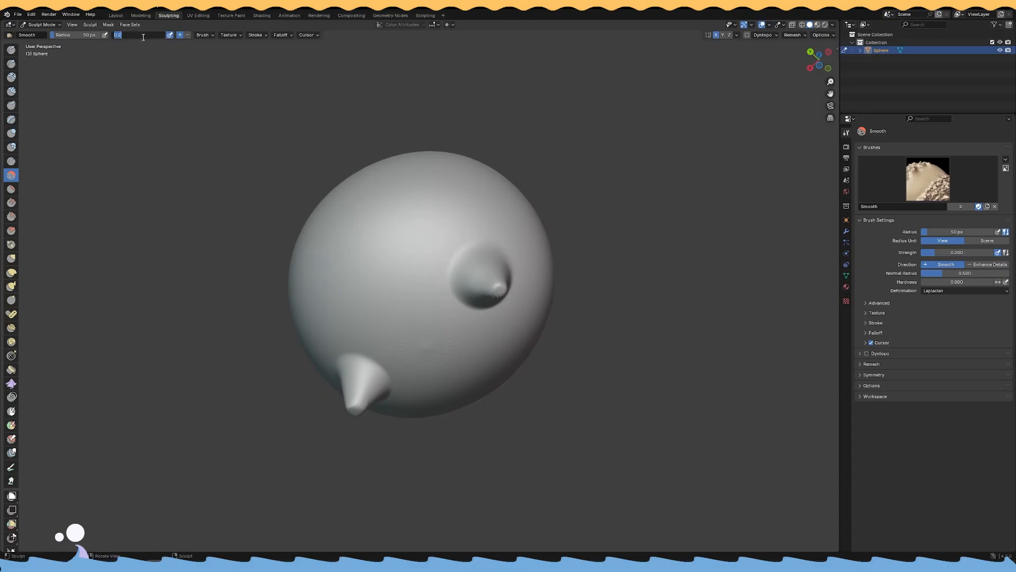
{"action": "mouse_move", "coordinate": [449, 252]}
{"action": "middle_mouse_down"}
{"action": "mouse_move", "coordinate": [456, 258]}
{"action": "mouse_move", "coordinate": [427, 272]}
{"action": "middle_mouse_up"}
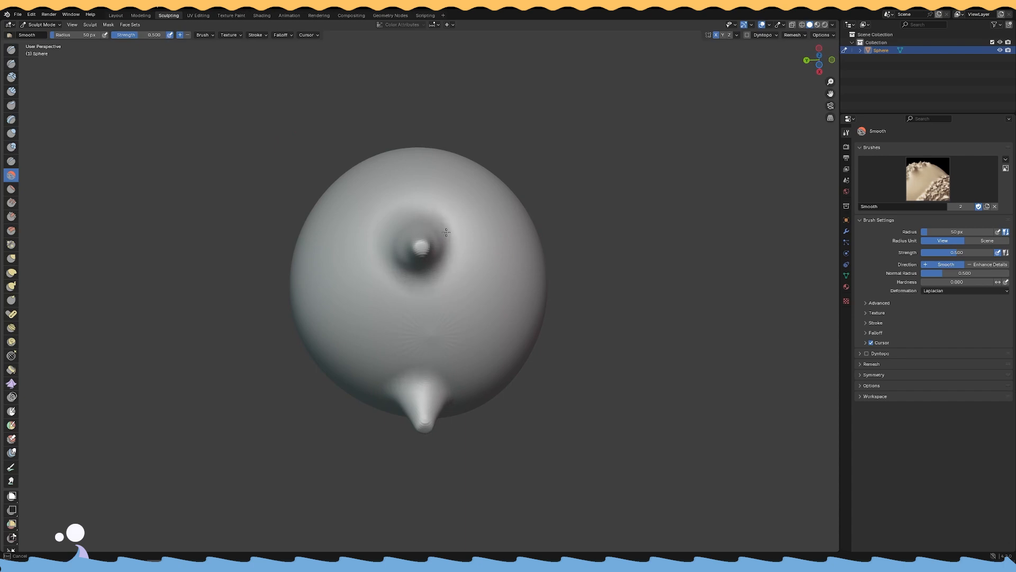
{"action": "middle_click_drag", "start_coordinate": [446, 232], "coordinate": [449, 292]}
{"action": "mouse_move", "coordinate": [449, 339]}
{"action": "middle_mouse_down"}
{"action": "mouse_move", "coordinate": [487, 346]}
{"action": "mouse_move", "coordinate": [435, 293]}
{"action": "middle_mouse_up"}
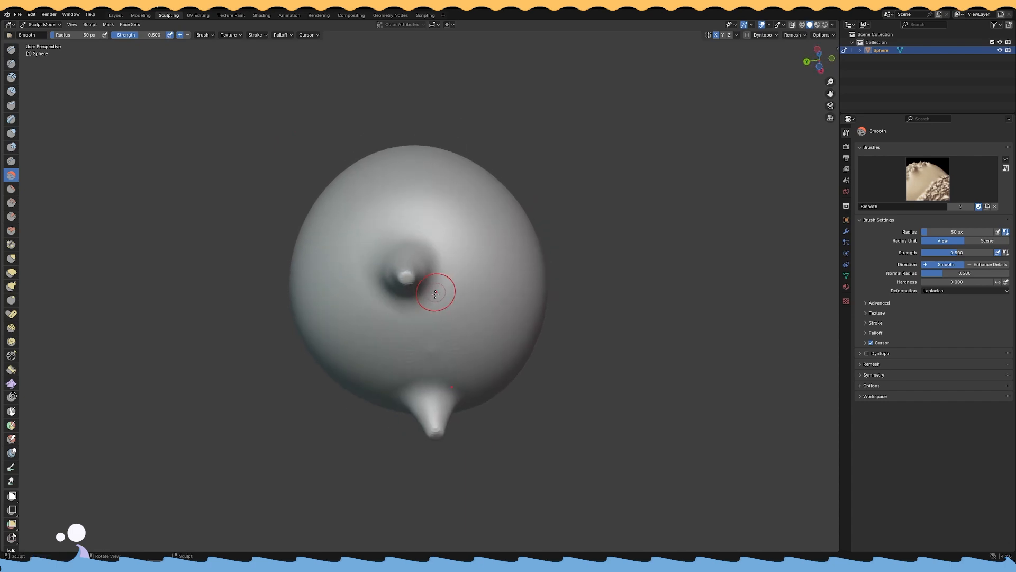
{"action": "middle_click_drag", "start_coordinate": [421, 229], "coordinate": [501, 277]}
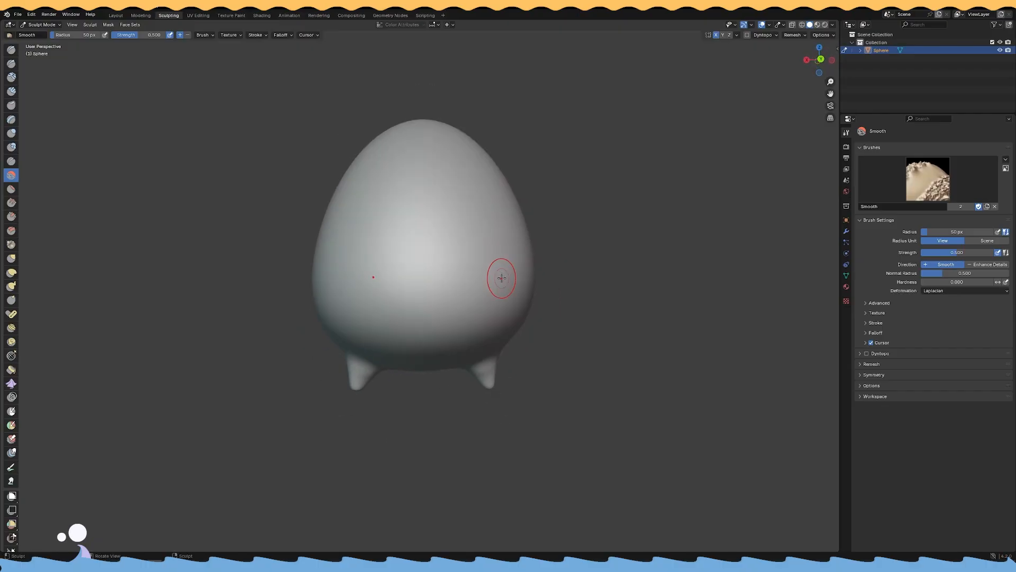
Flatten the tips of both legs again from below with the Flatten brush.
{"action": "scroll", "coordinate": [531, 191], "scroll_direction": "down", "scroll_amount": 1}
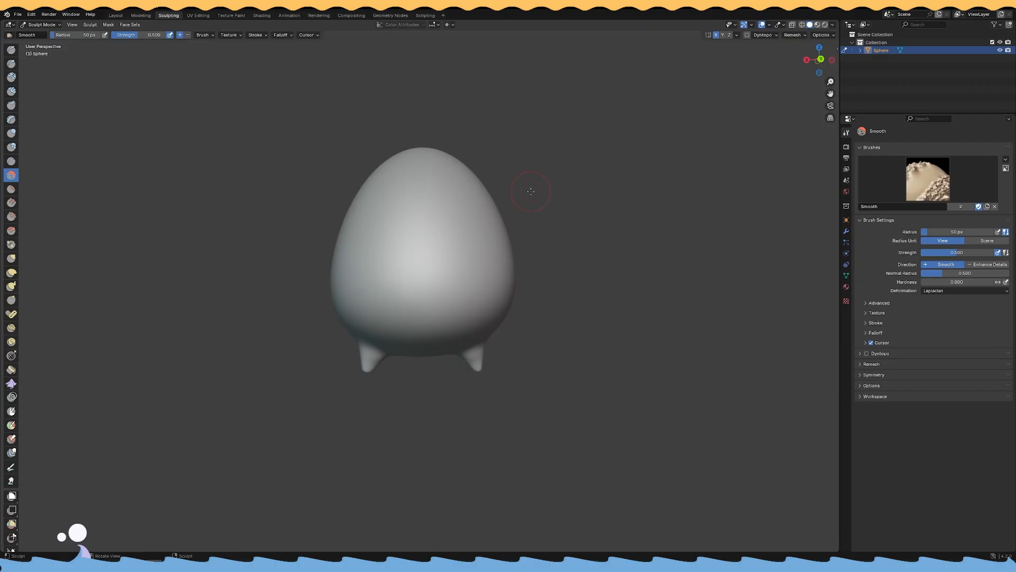
{"action": "middle_click_drag", "start_coordinate": [531, 191], "coordinate": [401, 283]}
{"action": "scroll", "coordinate": [340, 381], "scroll_direction": "up", "scroll_amount": 3}
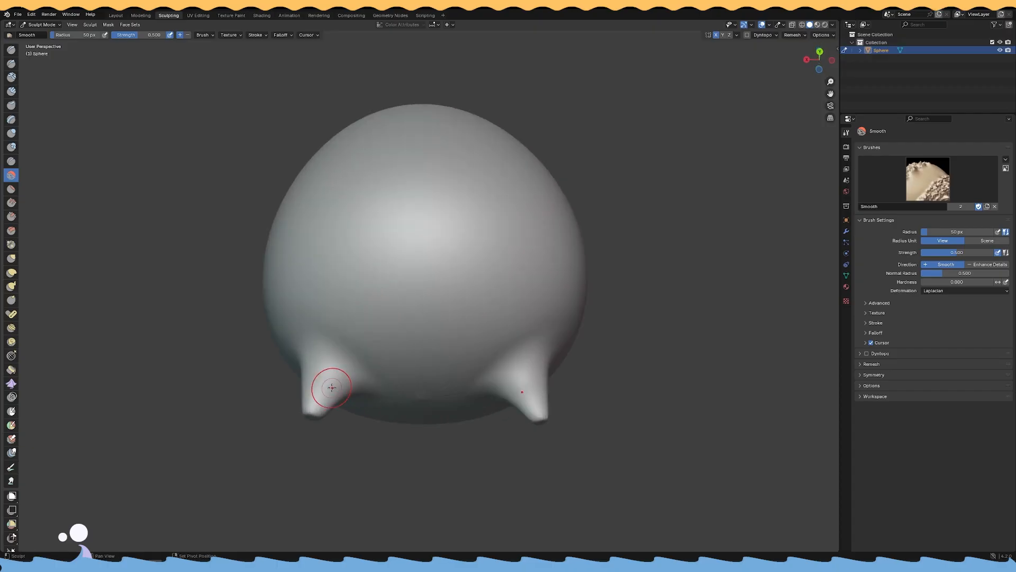
{"action": "middle_click_drag", "start_coordinate": [328, 373], "coordinate": [486, 291]}
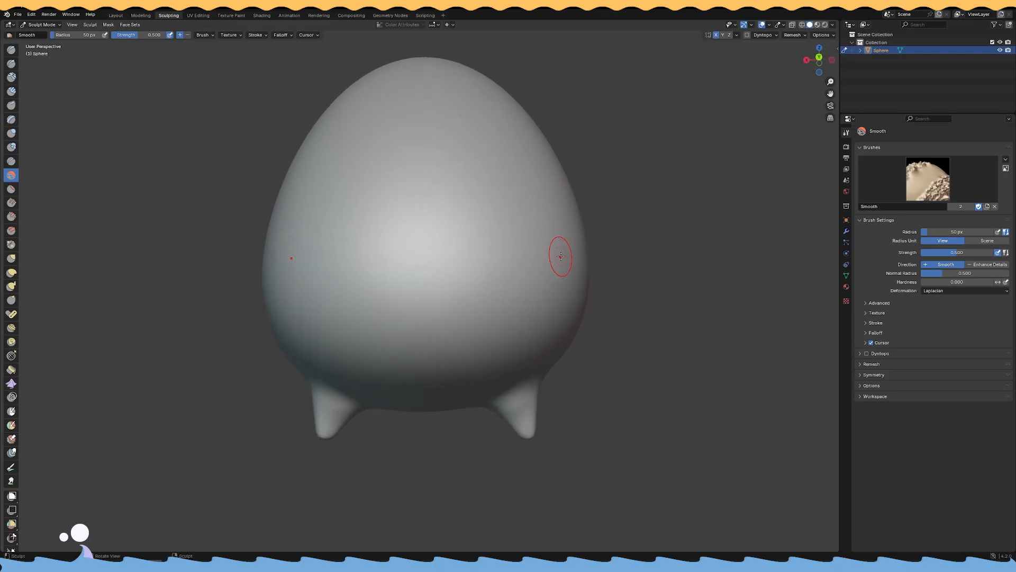
{"action": "middle_click_drag", "start_coordinate": [580, 206], "coordinate": [540, 251]}
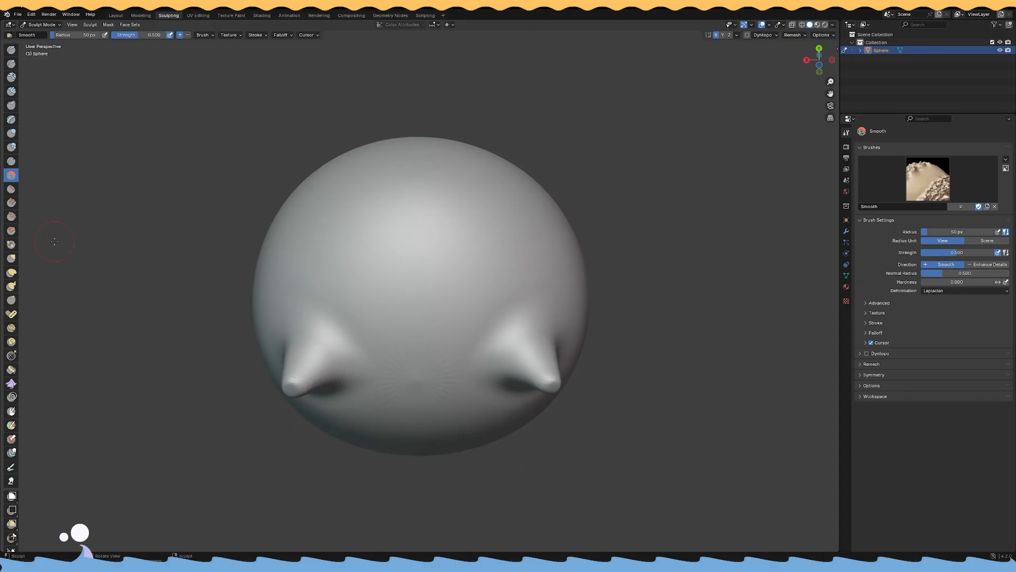
{"action": "left_click", "coordinate": [11, 189]}
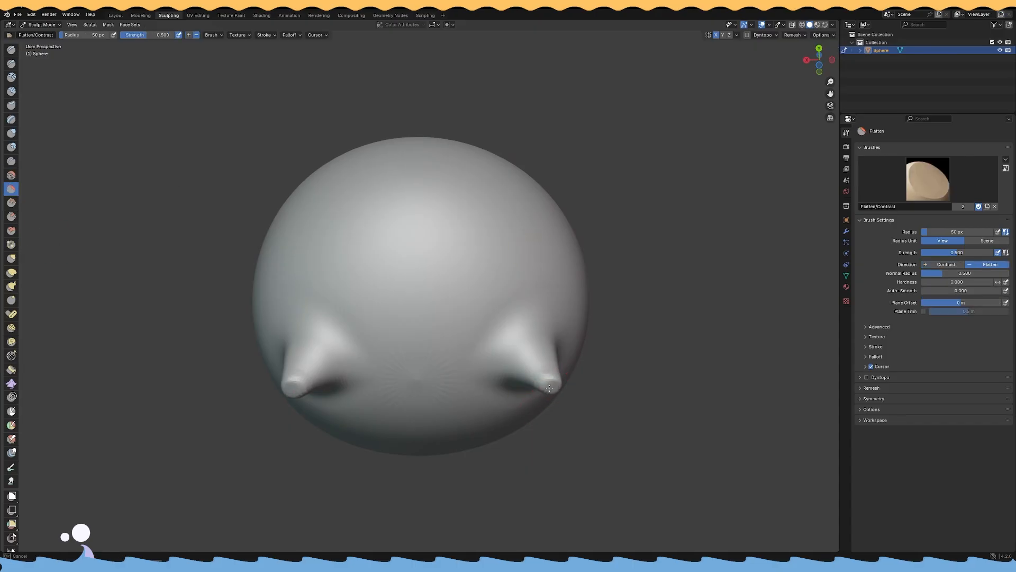
{"action": "middle_click_drag", "start_coordinate": [552, 386], "coordinate": [521, 353]}
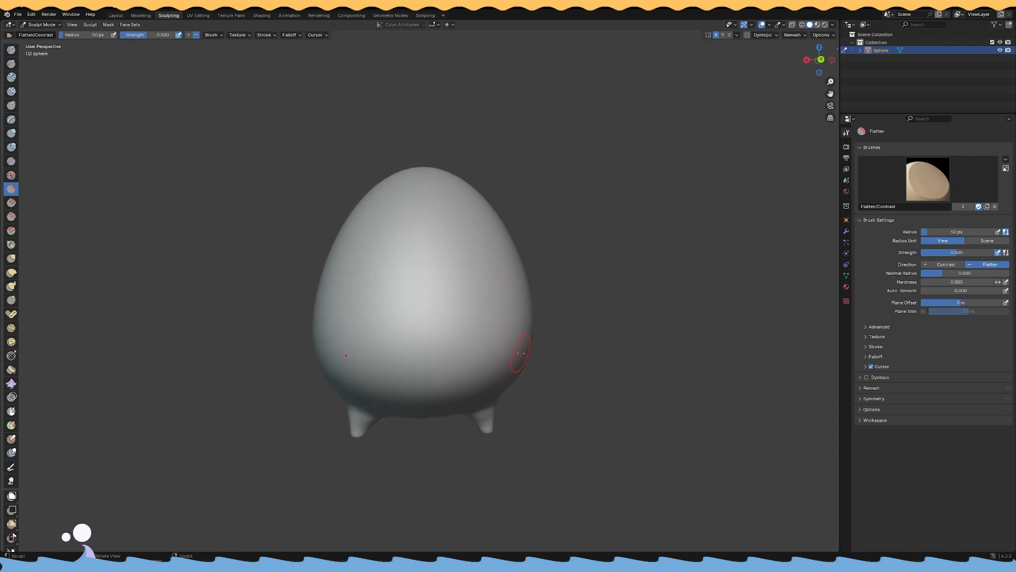
Switch to the Grab brush, set its radius to 80 px, and pull a pointed, down-slanting arm out of each side in back view.
{"action": "middle_click_drag", "start_coordinate": [575, 270], "coordinate": [610, 277], "text": "alt"}
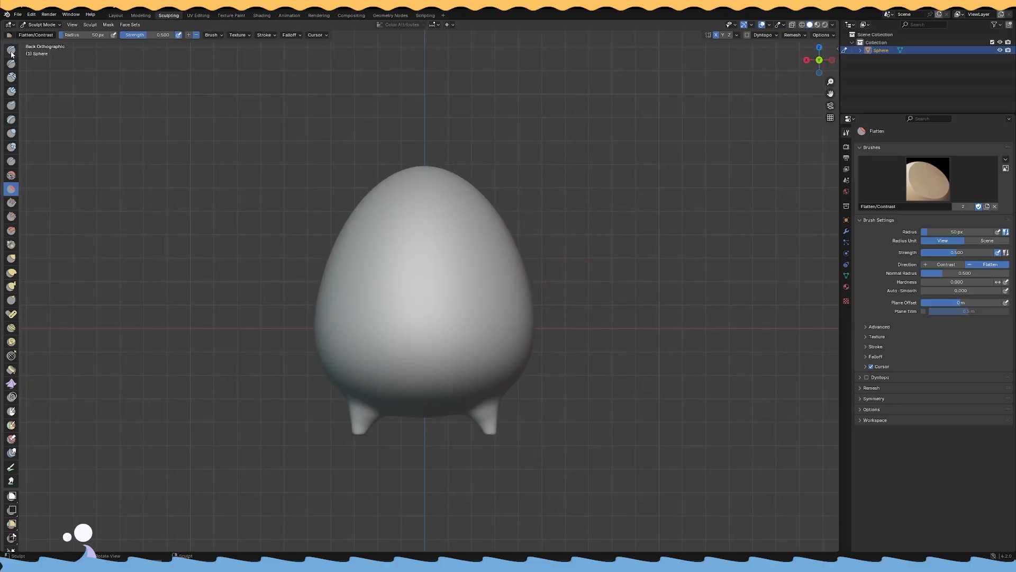
{"action": "left_click", "coordinate": [11, 259]}
{"action": "right_click", "coordinate": [344, 289]}
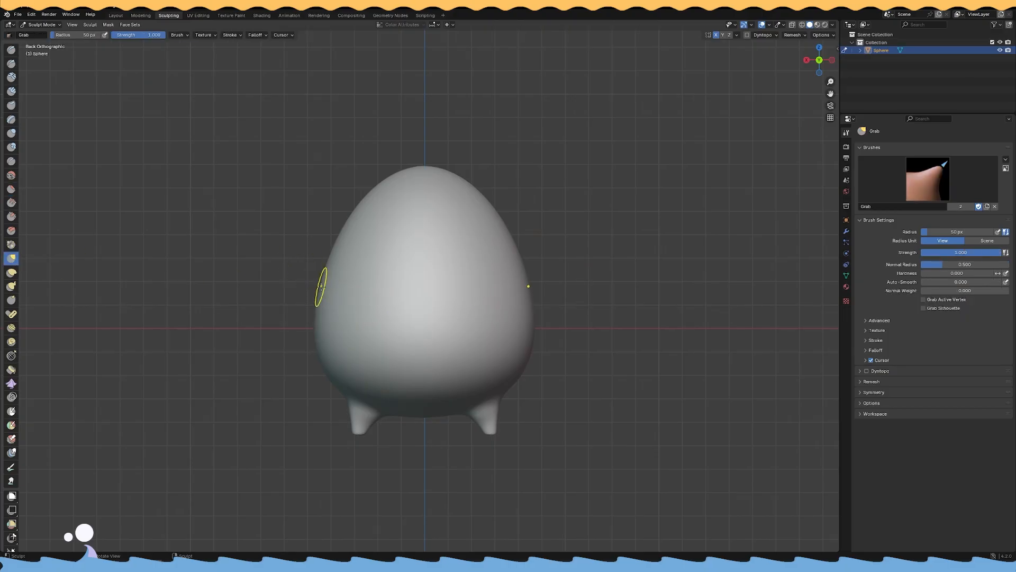
{"action": "left_click_drag", "start_coordinate": [324, 275], "coordinate": [293, 303]}
{"action": "key", "text": "ctrl+z"}
{"action": "right_click", "coordinate": [323, 288]}
{"action": "left_click", "coordinate": [306, 284]}
{"action": "type", "text": "80"}
{"action": "key", "text": "Return"}
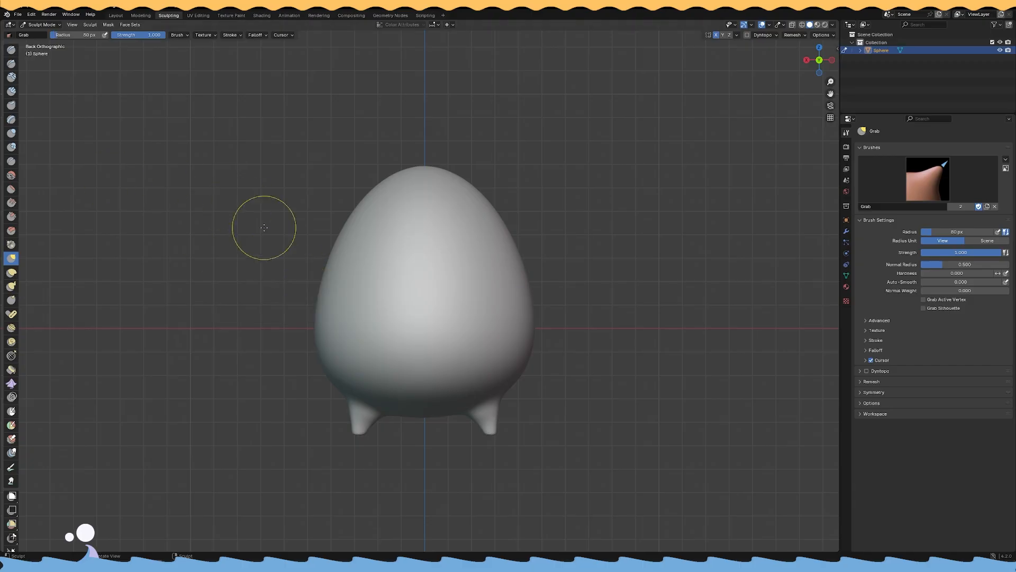
{"action": "left_click_drag", "start_coordinate": [321, 282], "coordinate": [286, 309]}
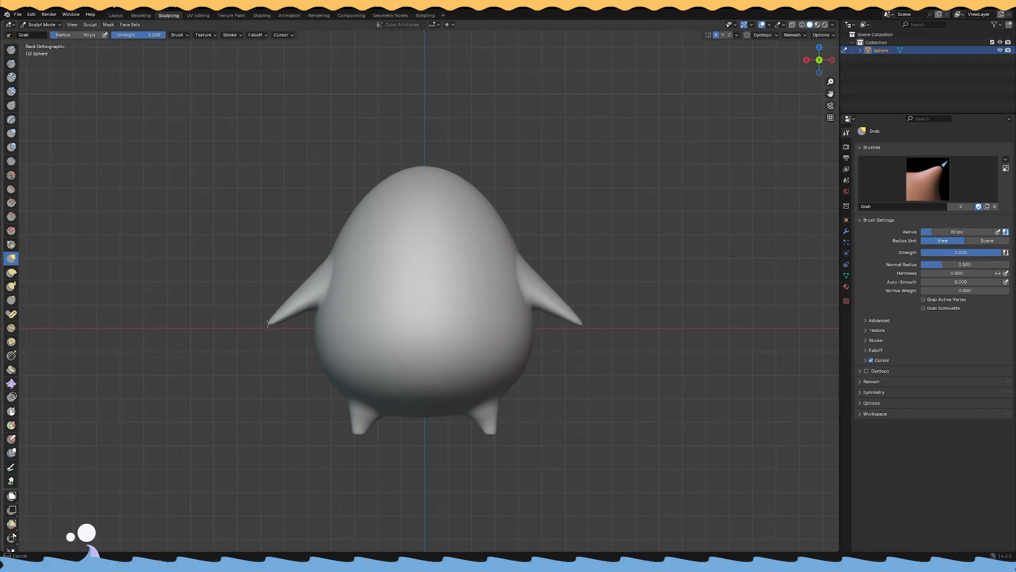
Set the Grab brush radius to 400 px and shift the arms toward the middle of the body's sides in side view.
{"action": "middle_click_drag", "start_coordinate": [254, 259], "coordinate": [419, 289]}
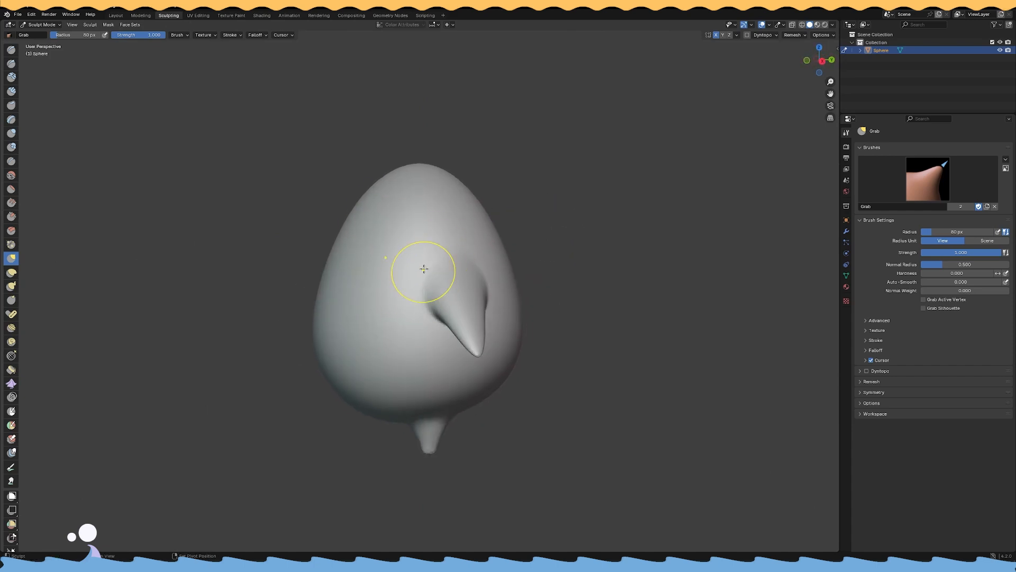
{"action": "middle_click_drag", "start_coordinate": [497, 269], "coordinate": [351, 269]}
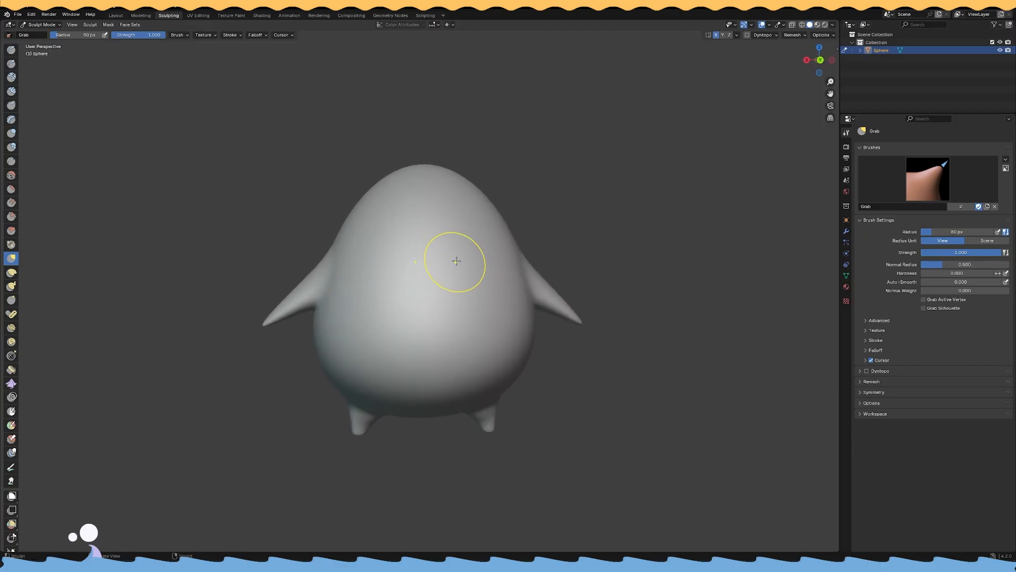
{"action": "mouse_move", "coordinate": [381, 261]}
{"action": "middle_mouse_down"}
{"action": "mouse_move", "coordinate": [444, 258]}
{"action": "mouse_move", "coordinate": [370, 257]}
{"action": "mouse_move", "coordinate": [548, 227]}
{"action": "mouse_move", "coordinate": [517, 248]}
{"action": "mouse_move", "coordinate": [530, 243]}
{"action": "middle_mouse_up"}
{"action": "right_click", "coordinate": [416, 259]}
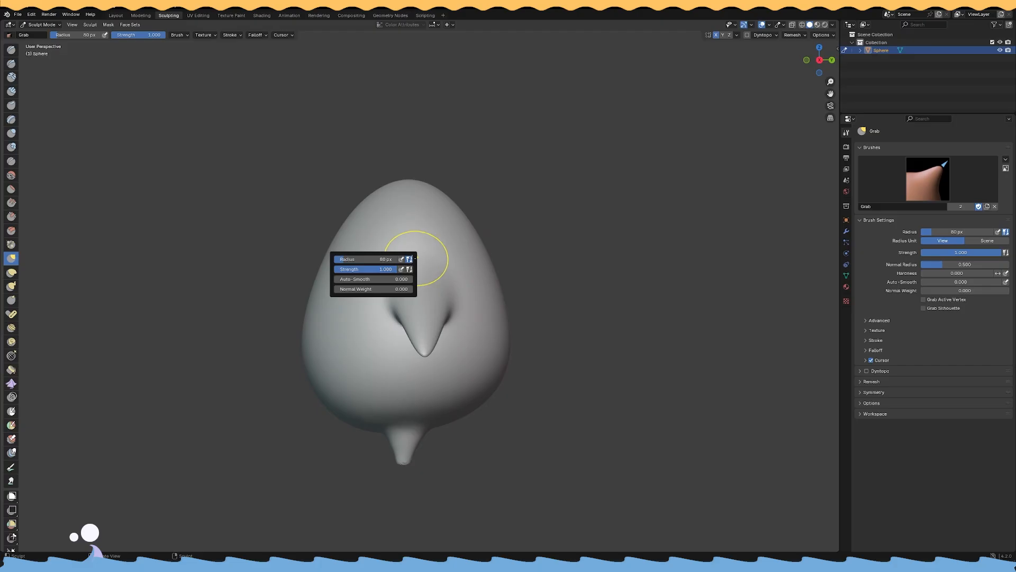
{"action": "type", "text": "0"}
{"action": "key", "text": "Return"}
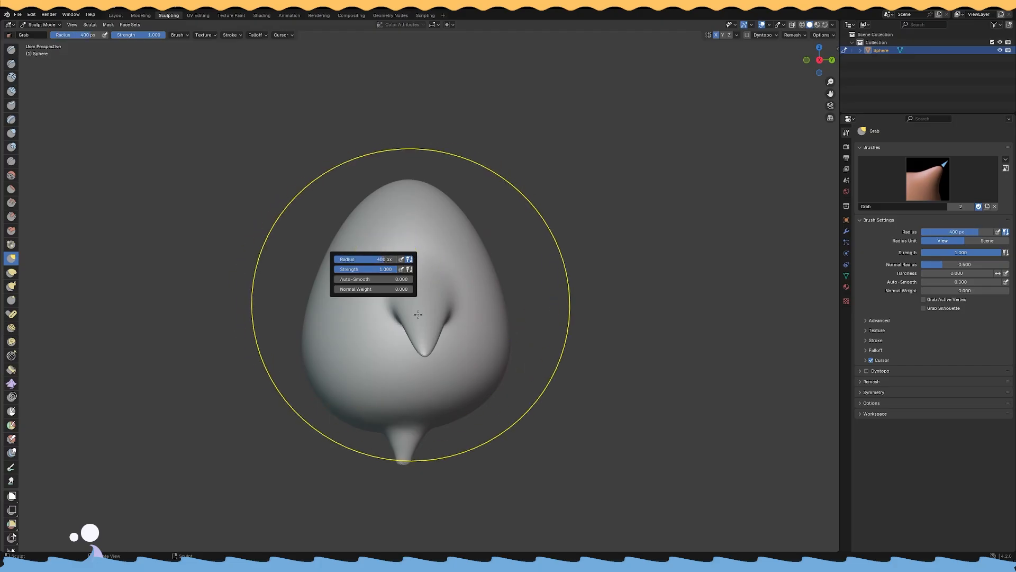
{"action": "left_click_drag", "start_coordinate": [425, 308], "coordinate": [413, 308]}
{"action": "left_click_drag", "start_coordinate": [413, 355], "coordinate": [411, 355]}
Reduce the Grab brush radius to 200 px and nudge the arm tips slightly in side view.
{"action": "right_click", "coordinate": [413, 341]}
{"action": "left_click", "coordinate": [393, 341]}
{"action": "type", "text": "200"}
{"action": "key", "text": "Return"}
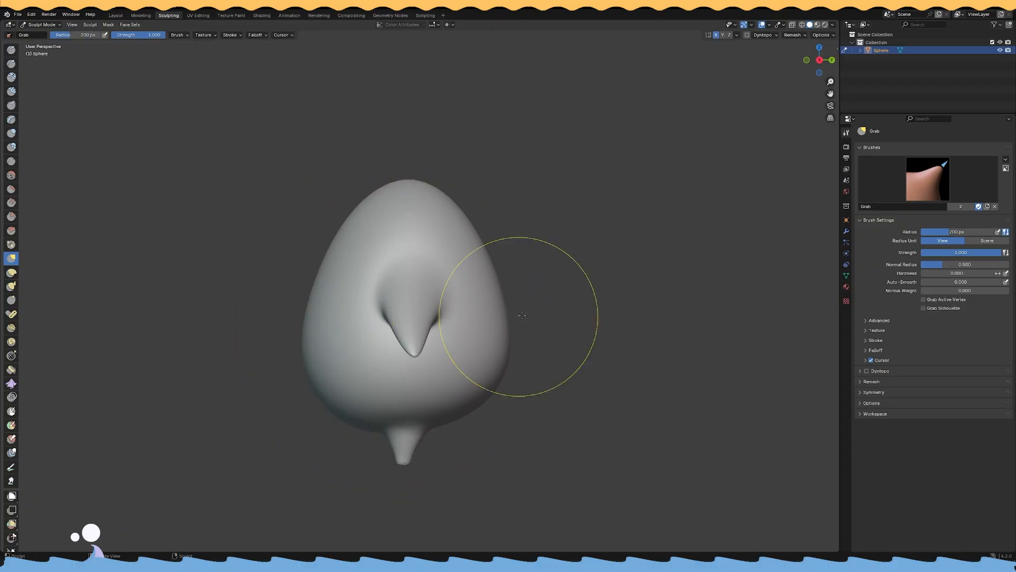
{"action": "left_click_drag", "start_coordinate": [415, 358], "coordinate": [413, 356]}
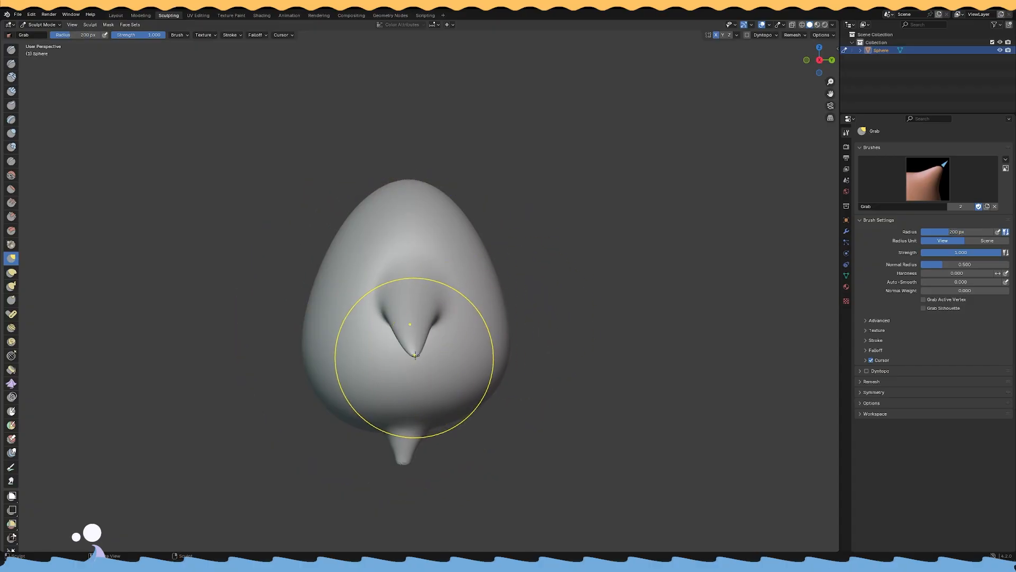
Switch to the Snake Hook brush and set its radius to 100 px.
{"action": "mouse_move", "coordinate": [415, 355]}
{"action": "middle_mouse_down"}
{"action": "mouse_move", "coordinate": [441, 332]}
{"action": "mouse_move", "coordinate": [561, 328]}
{"action": "mouse_move", "coordinate": [449, 329]}
{"action": "middle_mouse_up"}
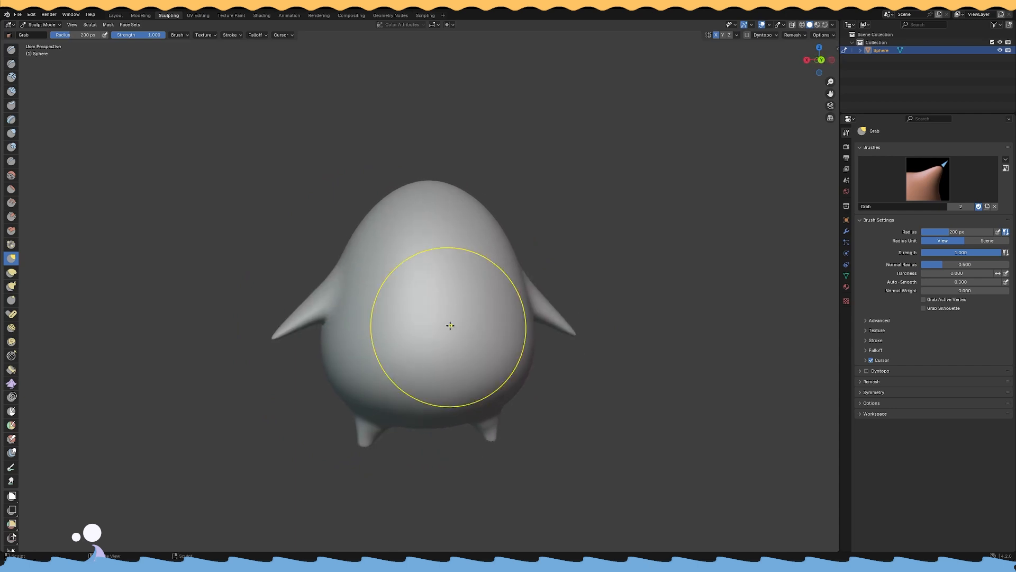
{"action": "left_click", "coordinate": [11, 287]}
{"action": "left_click_drag", "start_coordinate": [275, 334], "coordinate": [263, 327]}
{"action": "key", "text": "ctrl+z"}
{"action": "right_click", "coordinate": [264, 329]}
{"action": "left_click", "coordinate": [247, 329]}
{"action": "type", "text": "100"}
{"action": "key", "text": "Return"}
Try to stretch the arm tips far outward with the Snake Hook brush.
{"action": "mouse_move", "coordinate": [275, 334]}
{"action": "left_mouse_down"}
{"action": "mouse_move", "coordinate": [262, 322]}
{"action": "mouse_move", "coordinate": [233, 324]}
{"action": "mouse_move", "coordinate": [270, 418]}
{"action": "mouse_move", "coordinate": [123, 328]}
{"action": "left_mouse_up"}
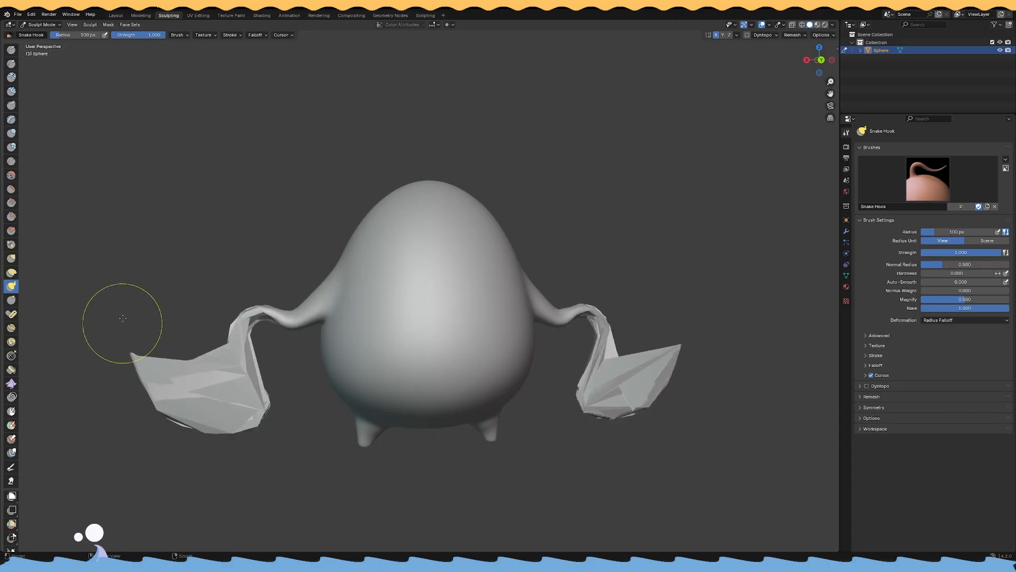
{"action": "mouse_move", "coordinate": [227, 253]}
{"action": "middle_mouse_down"}
{"action": "mouse_move", "coordinate": [276, 254]}
{"action": "mouse_move", "coordinate": [230, 252]}
{"action": "mouse_move", "coordinate": [285, 272]}
{"action": "mouse_move", "coordinate": [241, 238]}
{"action": "middle_mouse_up"}
{"action": "key", "text": "ctrl+z"}
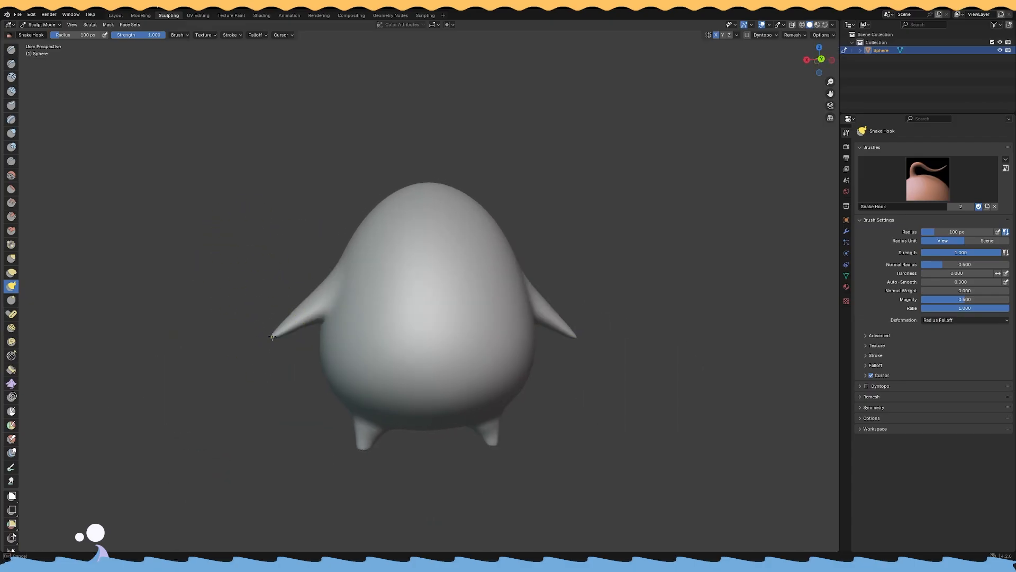
Pull the arm tips slightly outward with the Snake Hook brush so they curve away from the body.
{"action": "left_click_drag", "start_coordinate": [261, 335], "coordinate": [261, 336]}
{"action": "middle_click_drag", "start_coordinate": [264, 284], "coordinate": [258, 283]}
{"action": "left_click_drag", "start_coordinate": [259, 330], "coordinate": [268, 335]}
{"action": "key", "text": "ctrl+z"}
{"action": "key", "text": "ctrl+z"}
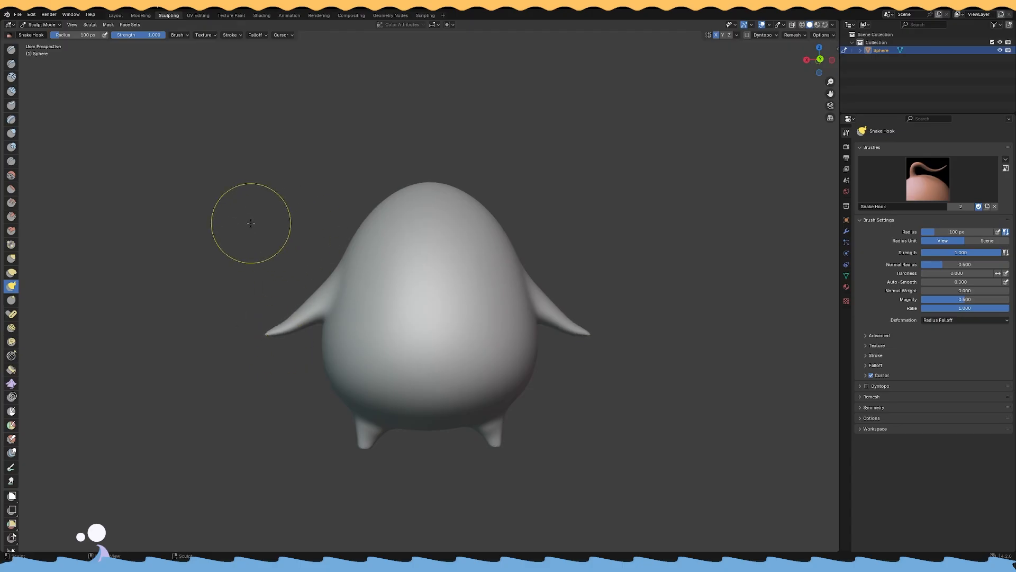
Turn off X-axis symmetry and switch to the Grab brush with a radius of 150 px.
{"action": "middle_click_drag", "start_coordinate": [270, 182], "coordinate": [462, 180]}
{"action": "middle_click_drag", "start_coordinate": [543, 170], "coordinate": [377, 163]}
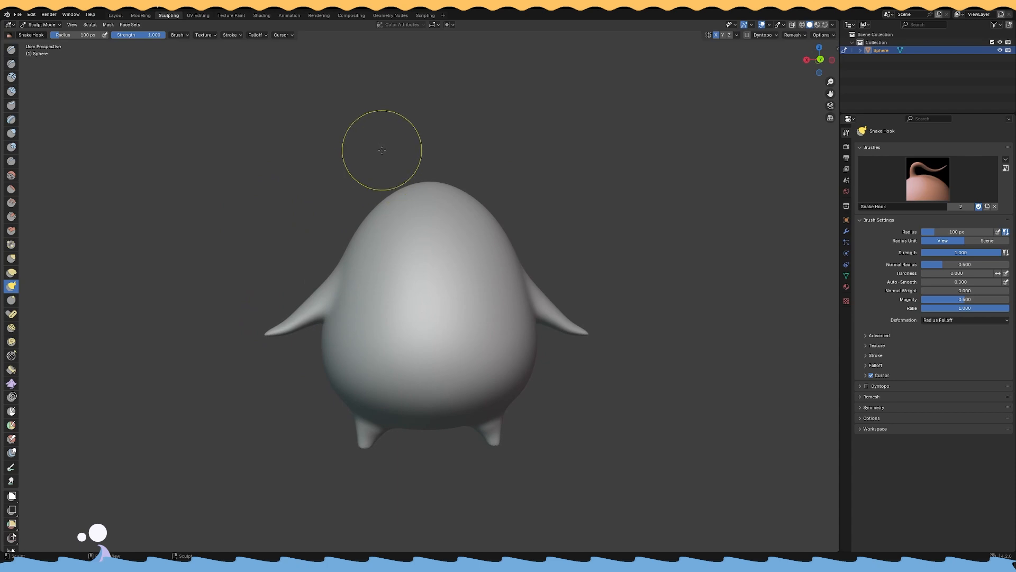
{"action": "middle_click_drag", "start_coordinate": [382, 150], "coordinate": [406, 200]}
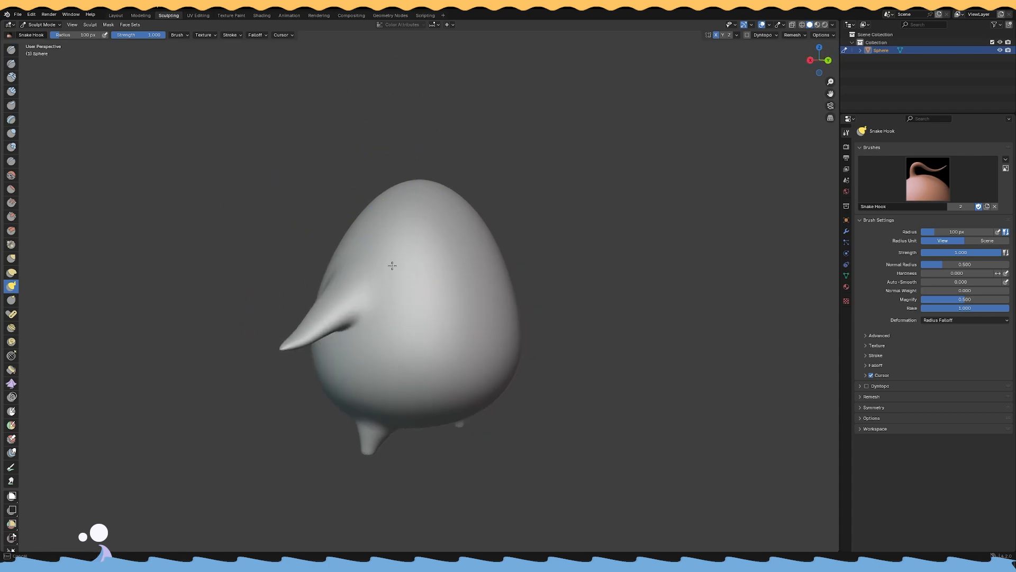
{"action": "middle_click_drag", "start_coordinate": [392, 265], "coordinate": [397, 241]}
{"action": "mouse_move", "coordinate": [517, 231]}
{"action": "middle_mouse_down"}
{"action": "mouse_move", "coordinate": [532, 220]}
{"action": "mouse_move", "coordinate": [506, 222]}
{"action": "middle_mouse_up"}
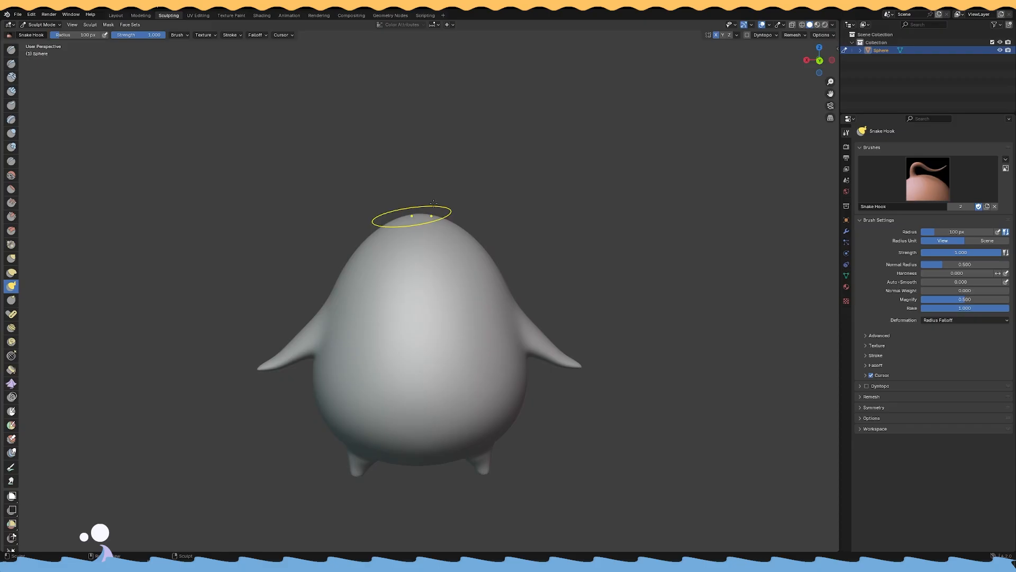
{"action": "middle_click_drag", "start_coordinate": [476, 145], "coordinate": [492, 162], "text": "shift"}
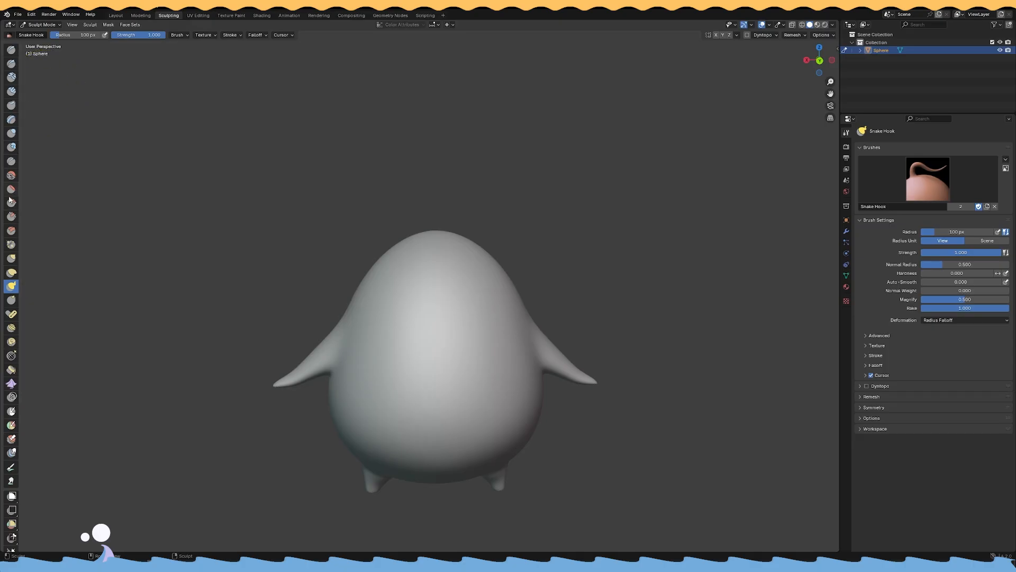
{"action": "left_click", "coordinate": [11, 259]}
{"action": "right_click", "coordinate": [393, 273]}
{"action": "left_click", "coordinate": [387, 276]}
{"action": "type", "text": "150"}
{"action": "key", "text": "Return"}
Pull the top of the body upward into an off-centre peak with the Grab brush.
{"action": "mouse_move", "coordinate": [400, 166]}
{"action": "middle_mouse_down"}
{"action": "mouse_move", "coordinate": [427, 201]}
{"action": "mouse_move", "coordinate": [420, 225]}
{"action": "mouse_move", "coordinate": [416, 218]}
{"action": "middle_mouse_up"}
{"action": "left_click_drag", "start_coordinate": [410, 239], "coordinate": [394, 178]}
{"action": "key", "text": "ctrl+z"}
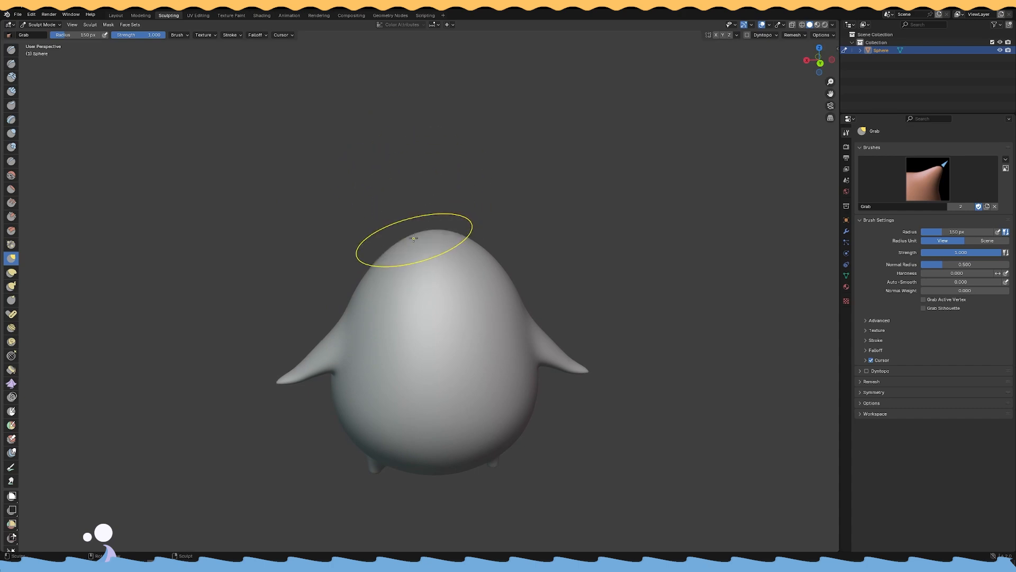
{"action": "left_click_drag", "start_coordinate": [413, 238], "coordinate": [418, 195]}
{"action": "middle_click_drag", "start_coordinate": [418, 195], "coordinate": [434, 201]}
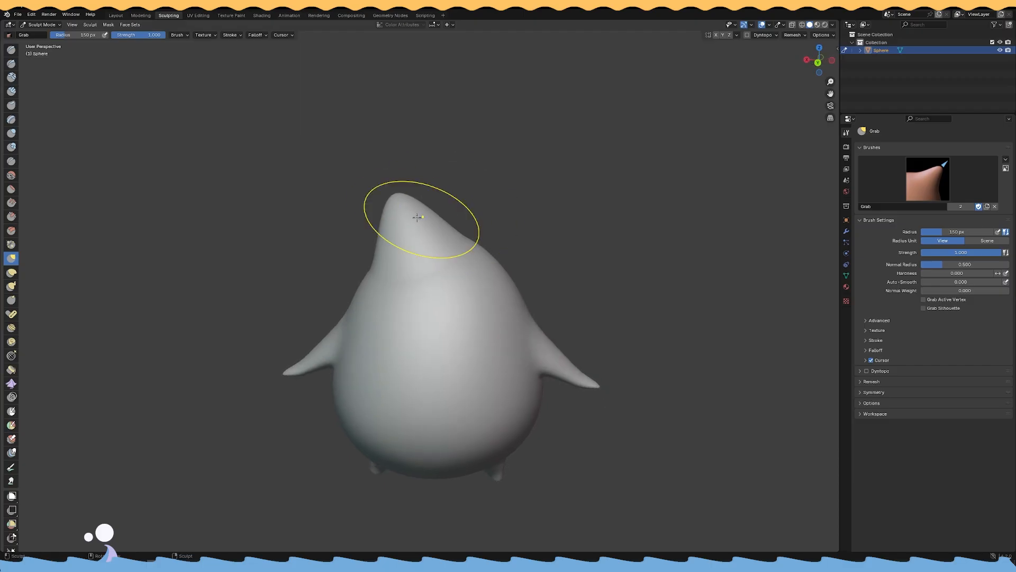
Switch to the Snake Hook brush and set its radius to 90 px for the head peak.
{"action": "right_click", "coordinate": [400, 210]}
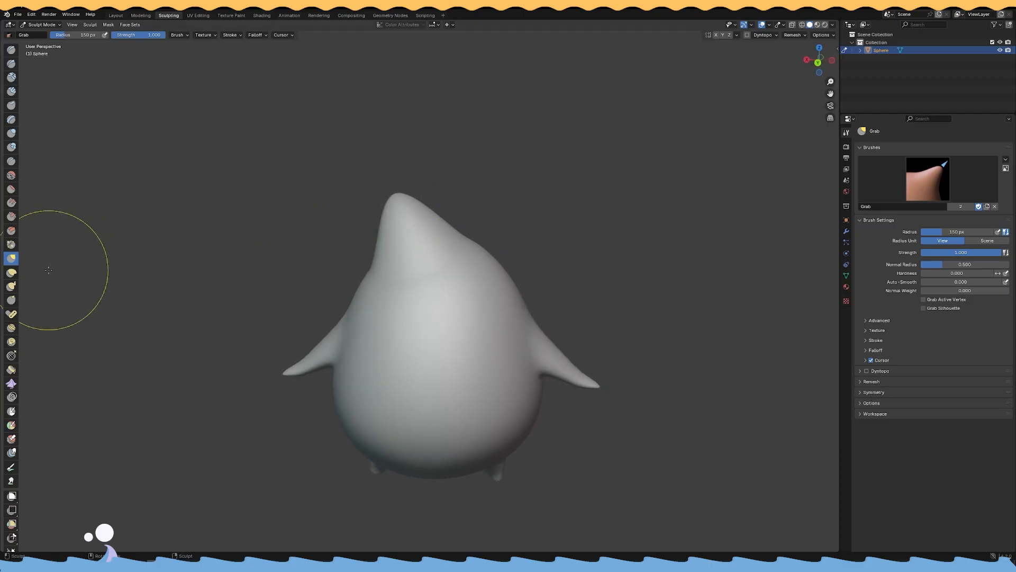
{"action": "left_click", "coordinate": [11, 285]}
{"action": "middle_click_drag", "start_coordinate": [220, 245], "coordinate": [377, 204]}
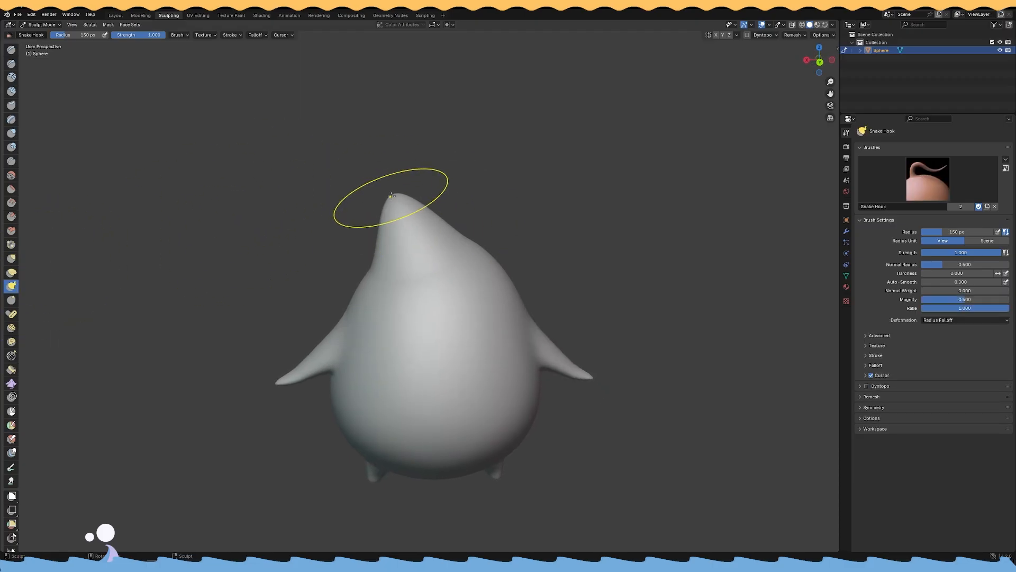
{"action": "left_click_drag", "start_coordinate": [380, 173], "coordinate": [374, 167]}
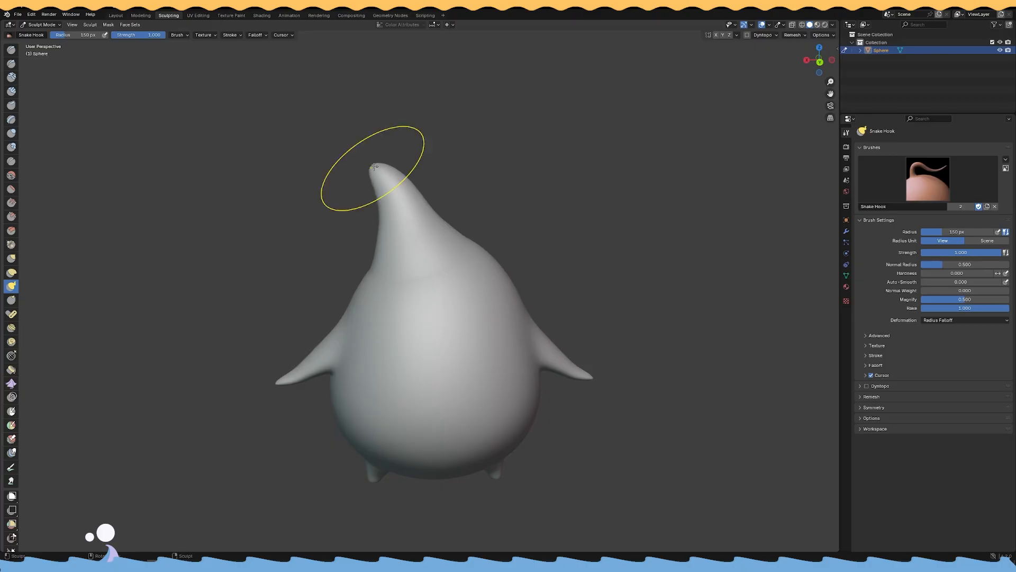
{"action": "key", "text": "ctrl+z"}
{"action": "right_click", "coordinate": [401, 207]}
{"action": "left_click", "coordinate": [365, 206]}
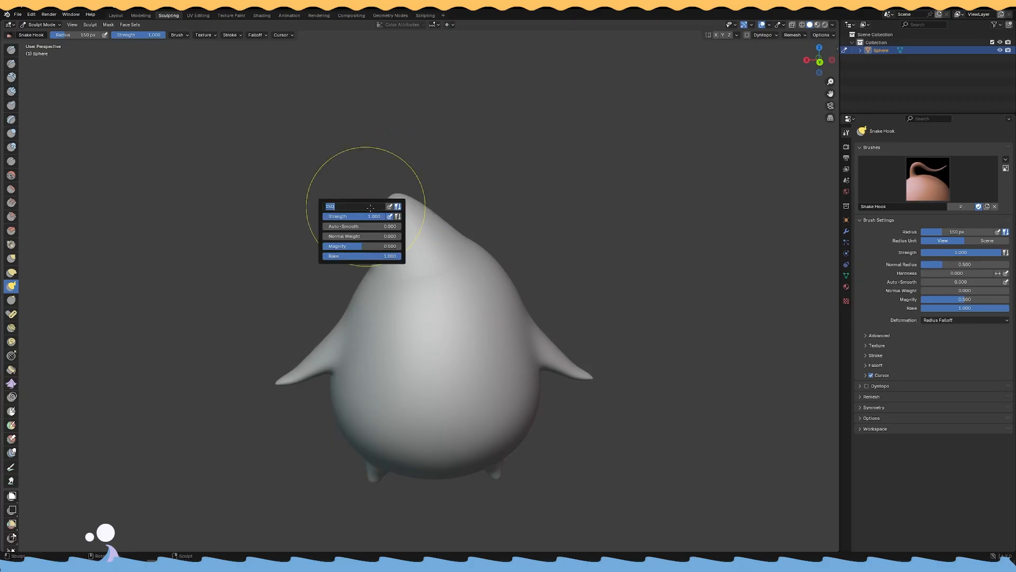
{"action": "type", "text": "90"}
{"action": "key", "text": "Return"}
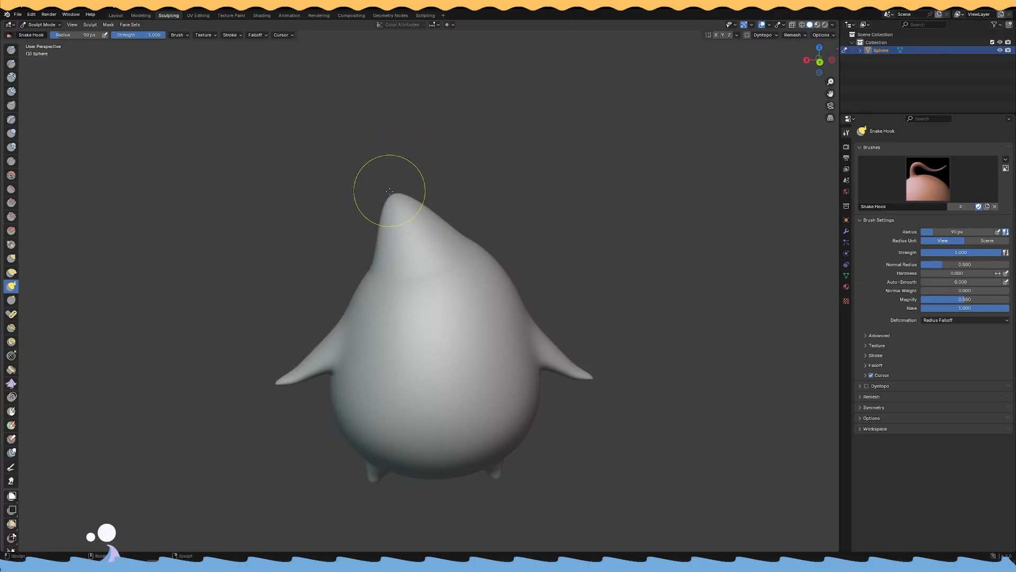
Extend the peak on the head into a thin, sideways-curving tip with the Snake Hook brush and check it from several sides.
{"action": "mouse_move", "coordinate": [394, 195]}
{"action": "left_mouse_down"}
{"action": "mouse_move", "coordinate": [389, 184]}
{"action": "mouse_move", "coordinate": [410, 163]}
{"action": "mouse_move", "coordinate": [395, 187]}
{"action": "mouse_move", "coordinate": [369, 158]}
{"action": "left_mouse_up"}
{"action": "middle_click_drag", "start_coordinate": [411, 149], "coordinate": [418, 151]}
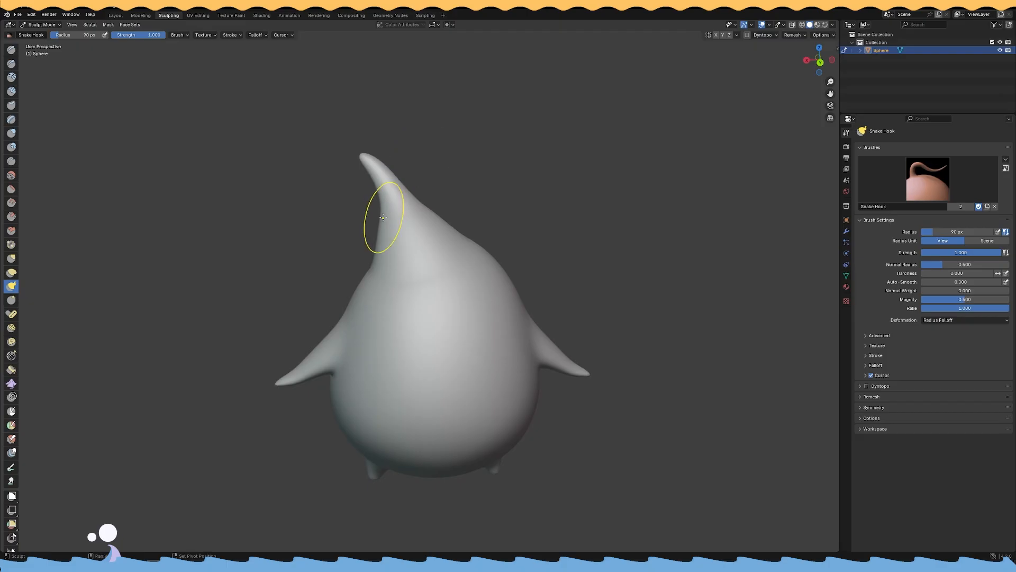
{"action": "middle_click_drag", "start_coordinate": [394, 240], "coordinate": [444, 212]}
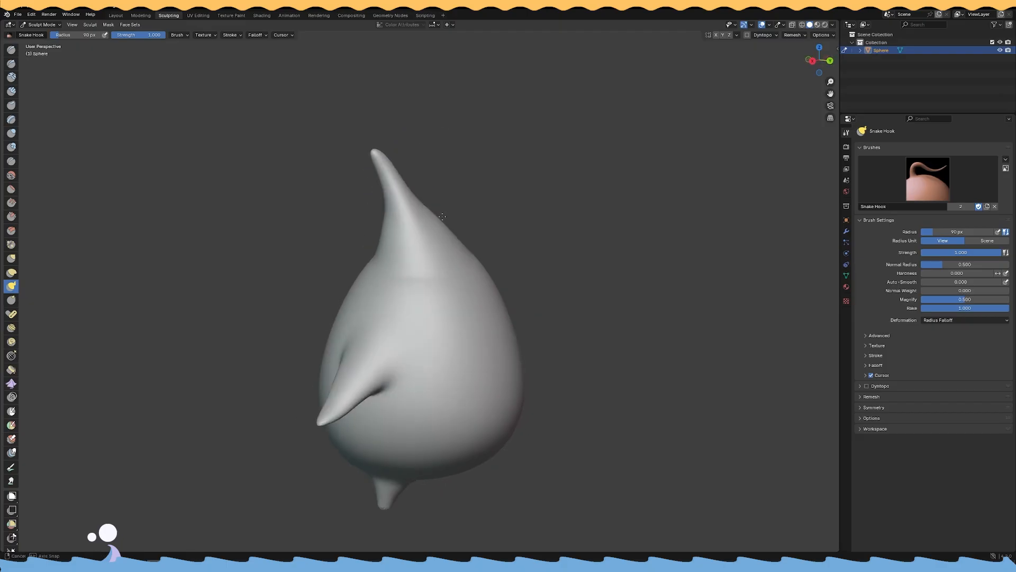
{"action": "middle_click_drag", "start_coordinate": [371, 239], "coordinate": [463, 257]}
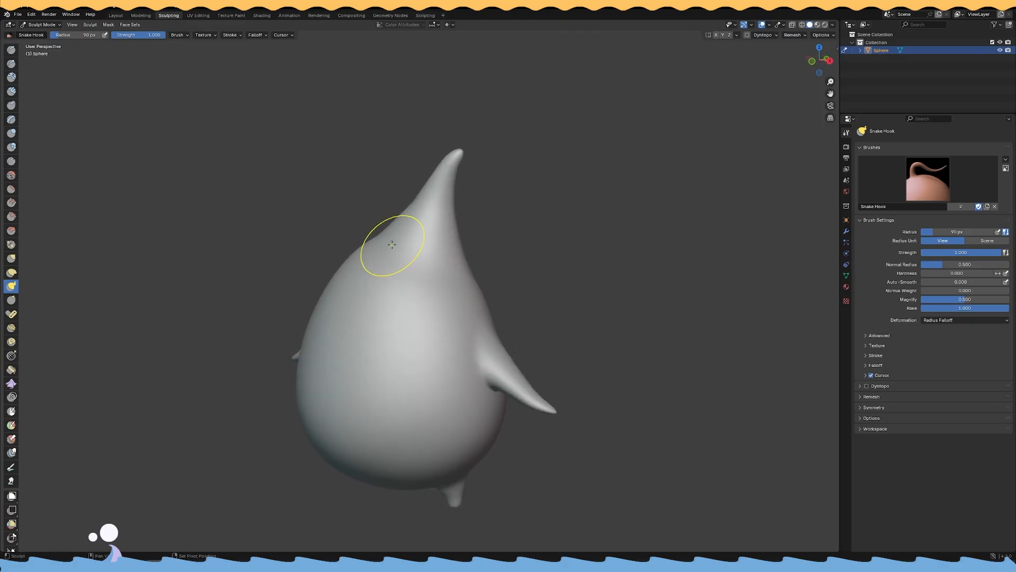
{"action": "middle_click_drag", "start_coordinate": [389, 246], "coordinate": [391, 241]}
{"action": "mouse_move", "coordinate": [454, 186]}
{"action": "middle_mouse_down"}
{"action": "mouse_move", "coordinate": [439, 218]}
{"action": "mouse_move", "coordinate": [453, 217]}
{"action": "mouse_move", "coordinate": [426, 236]}
{"action": "mouse_move", "coordinate": [495, 204]}
{"action": "mouse_move", "coordinate": [424, 228]}
{"action": "middle_mouse_up"}
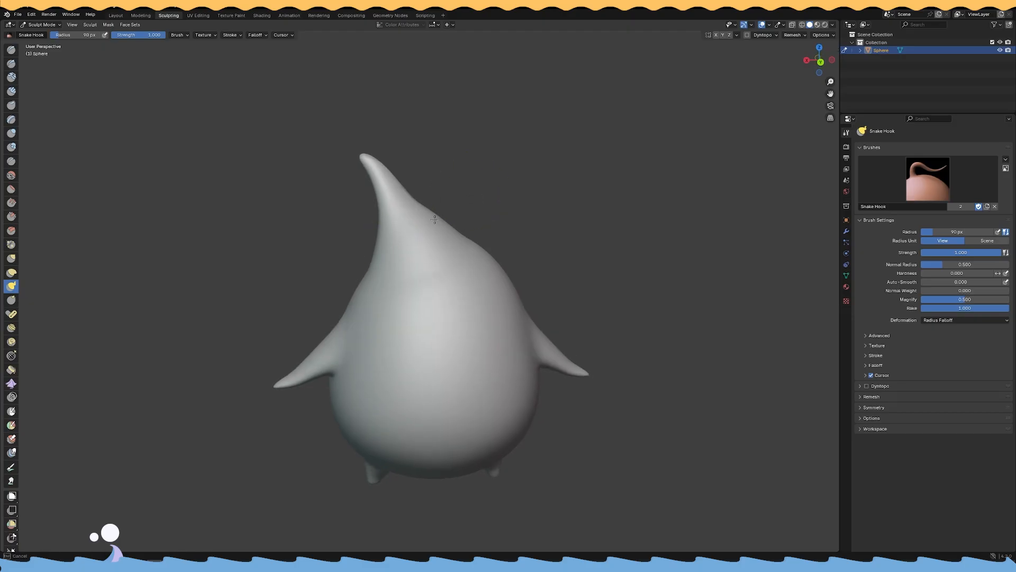
Reduce the Snake Hook brush radius to 35 px and pull a small sideways spike out of the head peak just below its tip.
{"action": "middle_click_drag", "start_coordinate": [434, 217], "coordinate": [396, 222]}
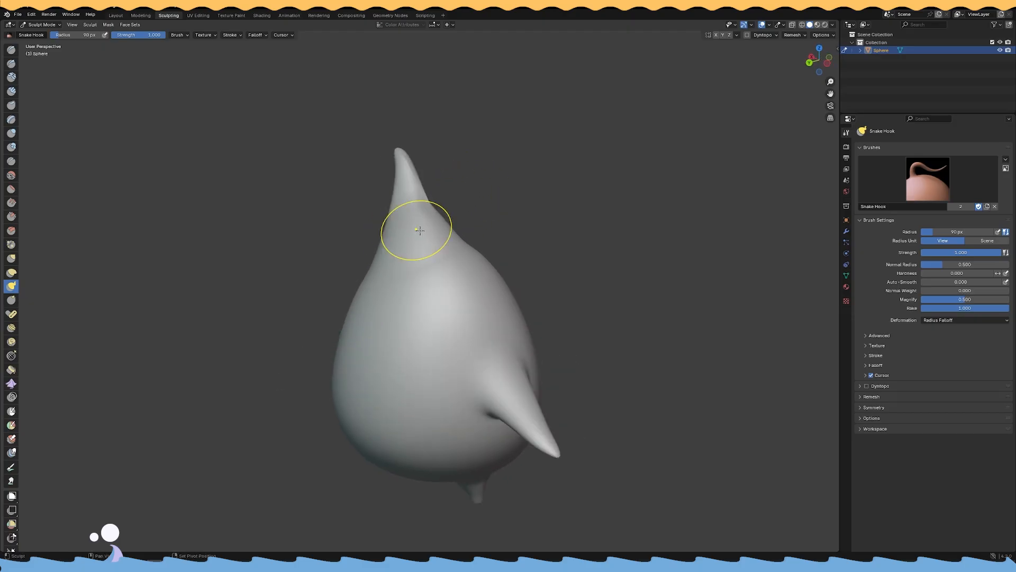
{"action": "middle_click_drag", "start_coordinate": [448, 241], "coordinate": [465, 169]}
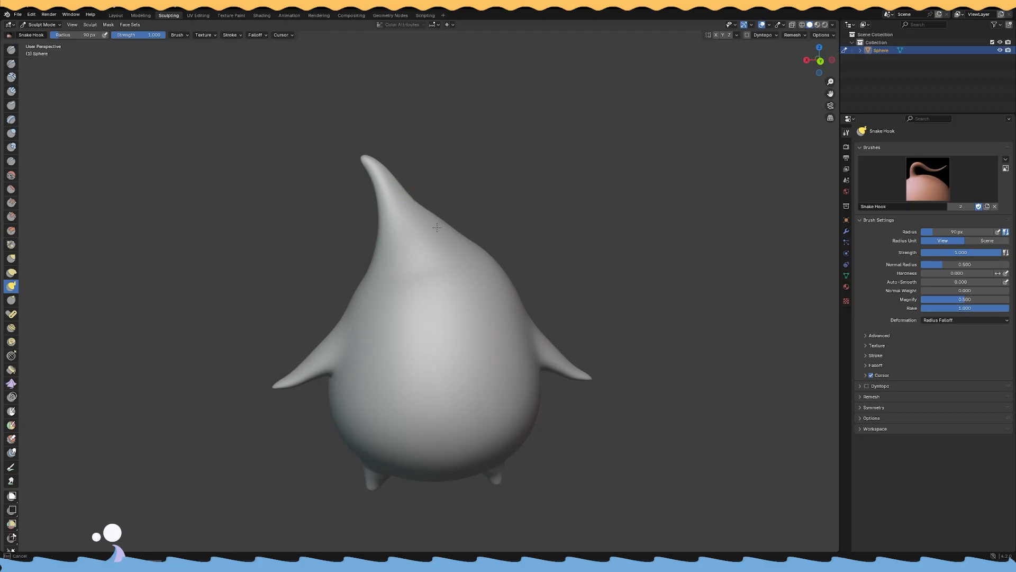
{"action": "mouse_move", "coordinate": [465, 244]}
{"action": "middle_mouse_down"}
{"action": "mouse_move", "coordinate": [381, 273]}
{"action": "mouse_move", "coordinate": [454, 287]}
{"action": "middle_mouse_up"}
{"action": "middle_click_drag", "start_coordinate": [391, 259], "coordinate": [444, 150]}
{"action": "right_click", "coordinate": [408, 219]}
{"action": "left_click", "coordinate": [409, 219]}
{"action": "type", "text": "50"}
{"action": "key", "text": "Return"}
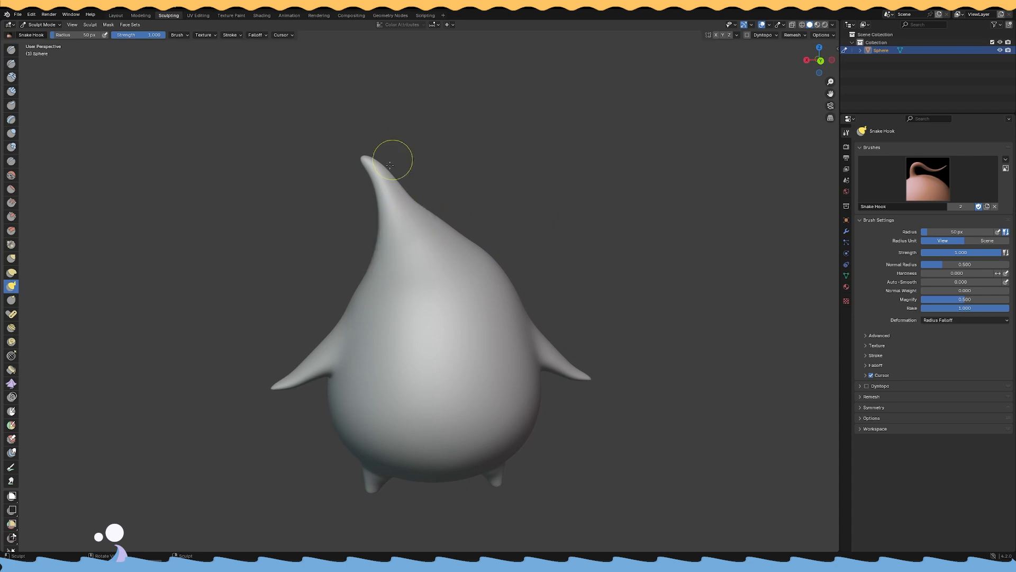
{"action": "right_click", "coordinate": [411, 192]}
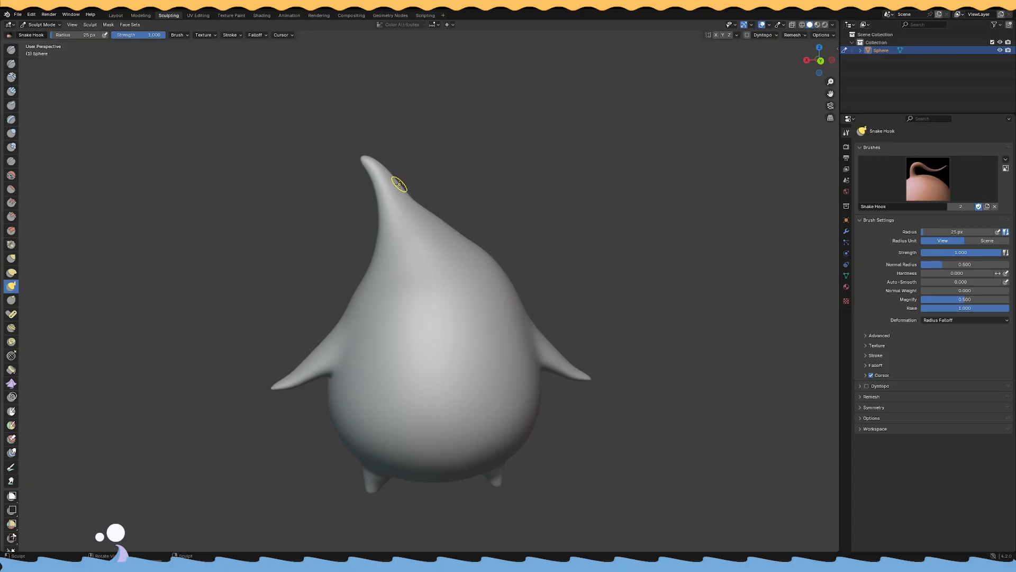
{"action": "mouse_move", "coordinate": [466, 186]}
{"action": "middle_mouse_down"}
{"action": "mouse_move", "coordinate": [398, 190]}
{"action": "mouse_move", "coordinate": [434, 189]}
{"action": "mouse_move", "coordinate": [415, 184]}
{"action": "middle_mouse_up"}
{"action": "right_click", "coordinate": [395, 182]}
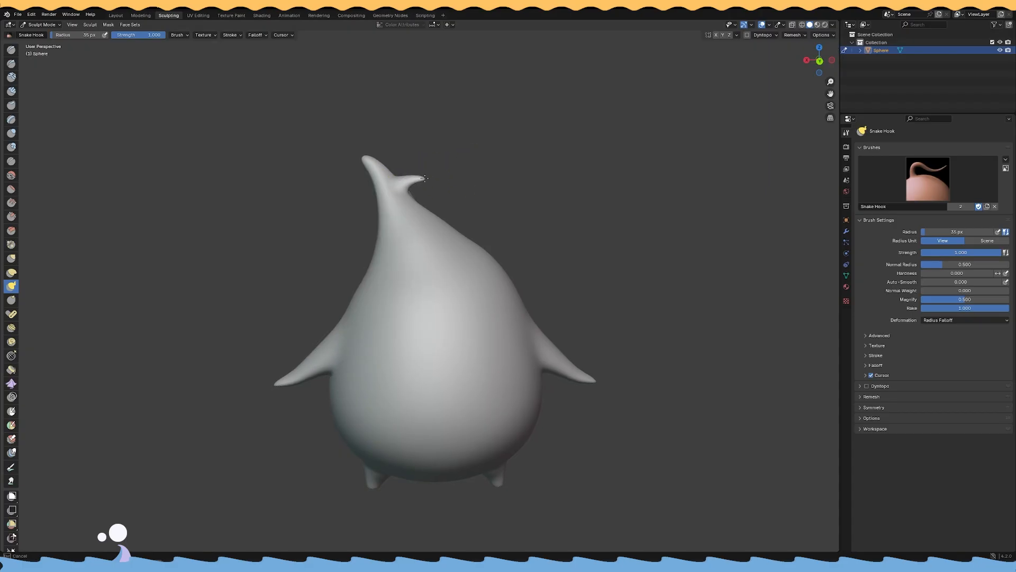
{"action": "mouse_move", "coordinate": [426, 179]}
{"action": "middle_mouse_down"}
{"action": "mouse_move", "coordinate": [564, 231]}
{"action": "mouse_move", "coordinate": [503, 196]}
{"action": "mouse_move", "coordinate": [470, 254]}
{"action": "middle_mouse_up"}
Try to pull a second horn from the slope beside the head peak with the Snake Hook radius at 50 px.
{"action": "right_click", "coordinate": [469, 259]}
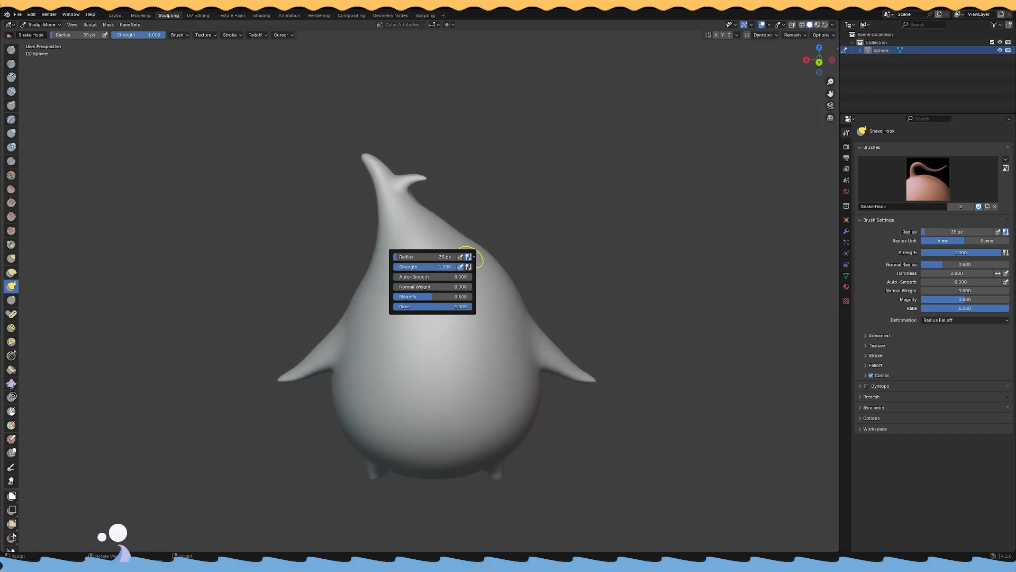
{"action": "left_click", "coordinate": [440, 257]}
{"action": "type", "text": "50"}
{"action": "key", "text": "Return"}
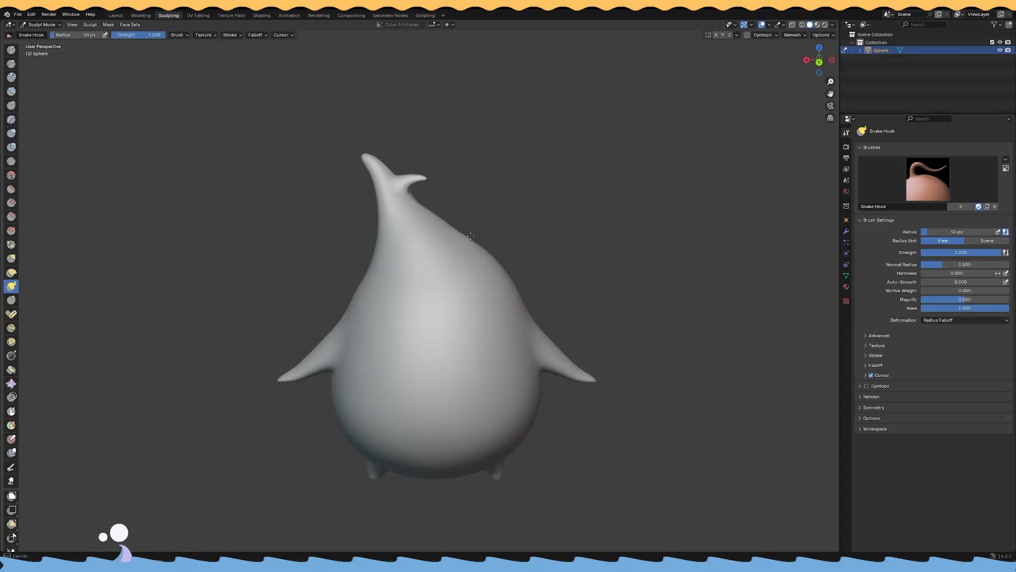
{"action": "key", "text": "ctrl+z"}
Set the Snake Hook radius to 65 px, try the second horn on the head's slope again and undo the stroke.
{"action": "right_click", "coordinate": [447, 234]}
{"action": "left_click", "coordinate": [448, 234]}
{"action": "type", "text": "65"}
{"action": "key", "text": "Return"}
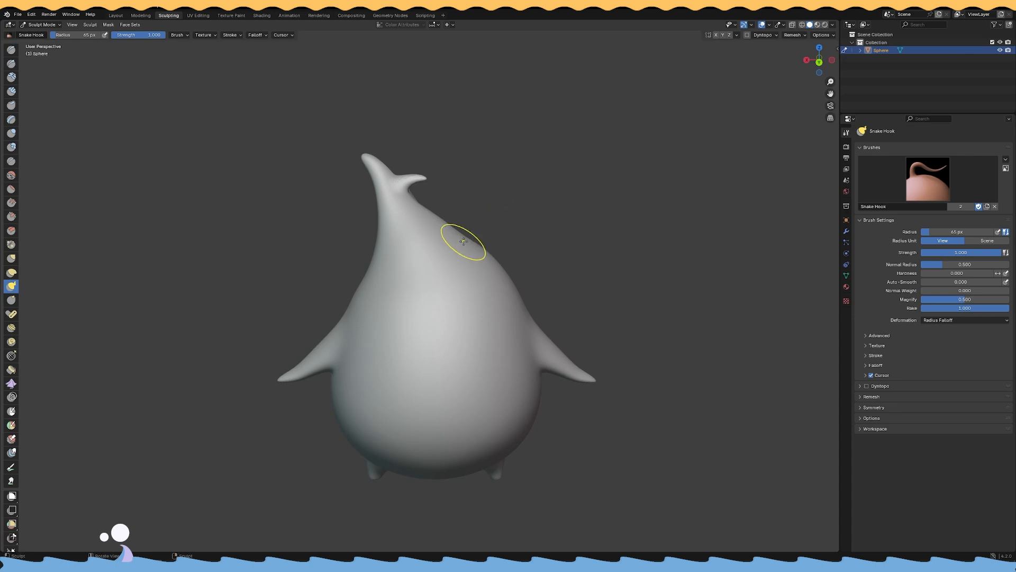
{"action": "left_click_drag", "start_coordinate": [464, 239], "coordinate": [484, 177]}
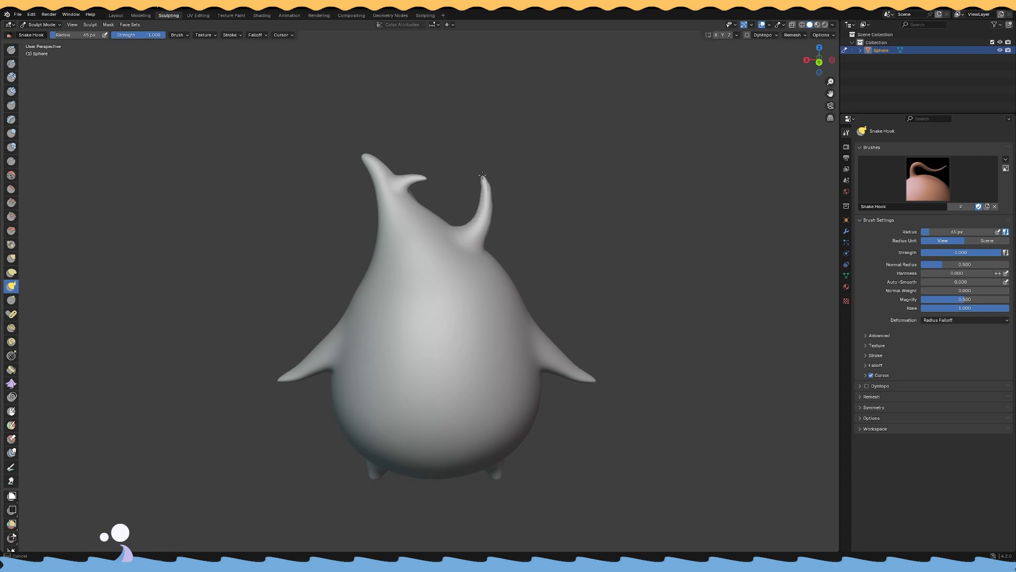
{"action": "key", "text": "ctrl+z"}
{"action": "key", "text": "ctrl+z"}
Set the Snake Hook radius to 75 px and pull a second, upward-curving horn from the slope opposite the head peak, redoing unsatisfactory strokes.
{"action": "right_click", "coordinate": [466, 238]}
{"action": "left_click", "coordinate": [448, 238]}
{"action": "type", "text": "75"}
{"action": "key", "text": "Return"}
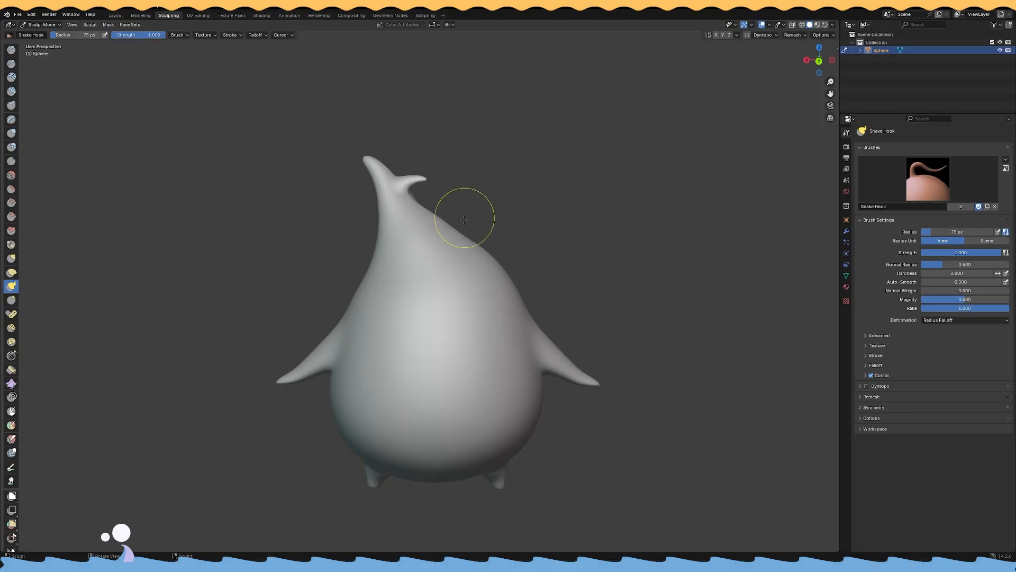
{"action": "left_click_drag", "start_coordinate": [465, 234], "coordinate": [476, 226]}
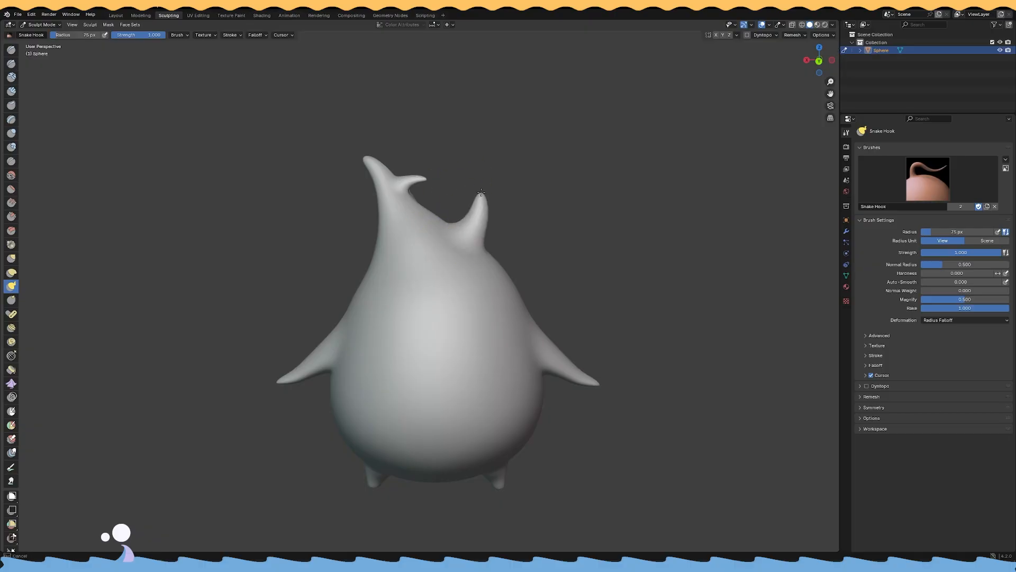
{"action": "mouse_move", "coordinate": [477, 160]}
{"action": "middle_mouse_down"}
{"action": "mouse_move", "coordinate": [545, 170]}
{"action": "mouse_move", "coordinate": [561, 159]}
{"action": "mouse_move", "coordinate": [552, 181]}
{"action": "mouse_move", "coordinate": [542, 173]}
{"action": "middle_mouse_up"}
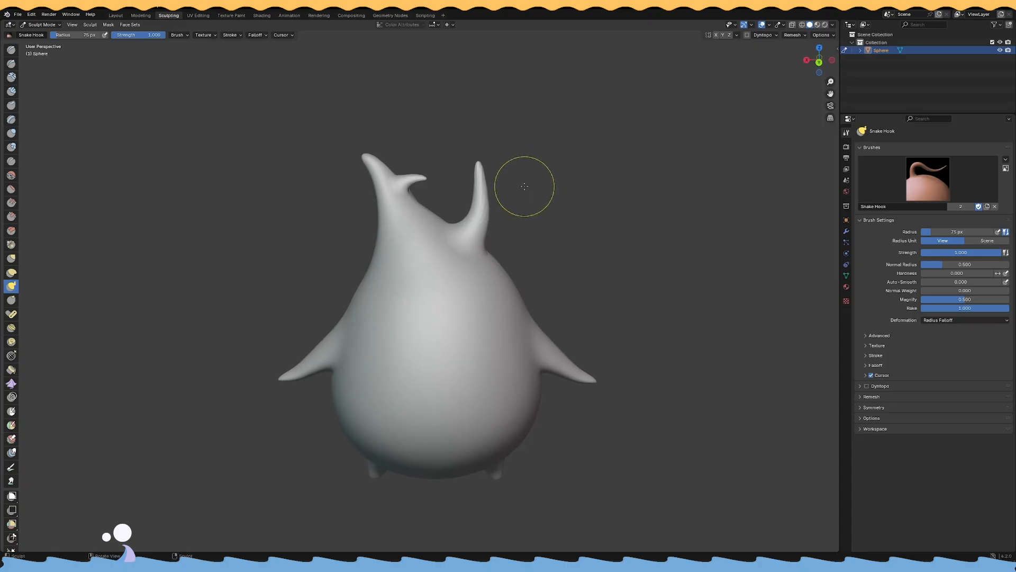
{"action": "key", "text": "ctrl+z"}
{"action": "left_click_drag", "start_coordinate": [463, 237], "coordinate": [482, 155]}
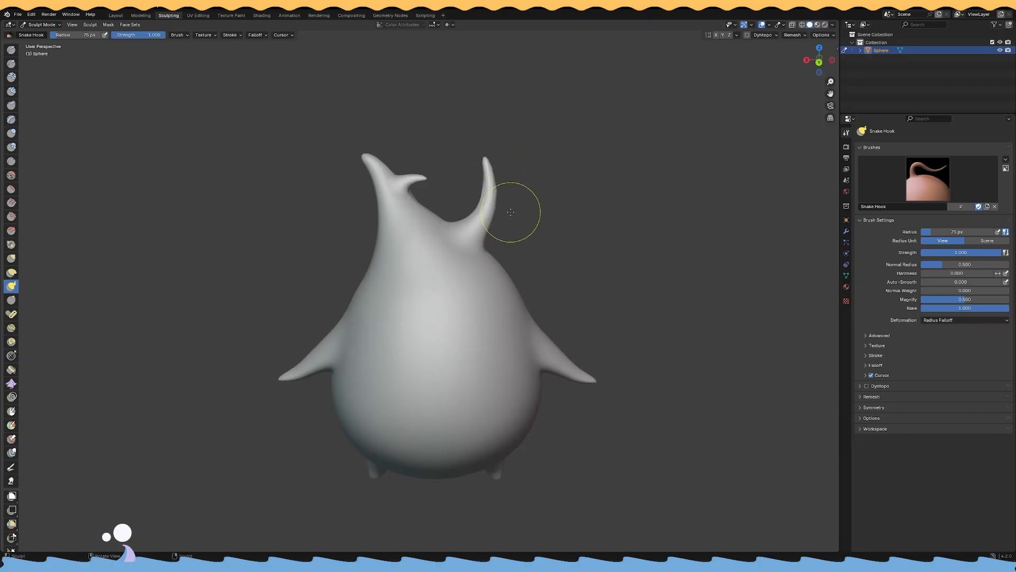
{"action": "key", "text": "ctrl+z"}
{"action": "mouse_move", "coordinate": [478, 241]}
{"action": "left_mouse_down"}
{"action": "mouse_move", "coordinate": [466, 233]}
{"action": "mouse_move", "coordinate": [493, 176]}
{"action": "left_mouse_up"}
{"action": "mouse_move", "coordinate": [543, 189]}
{"action": "middle_mouse_down"}
{"action": "mouse_move", "coordinate": [430, 278]}
{"action": "mouse_move", "coordinate": [453, 269]}
{"action": "middle_mouse_up"}
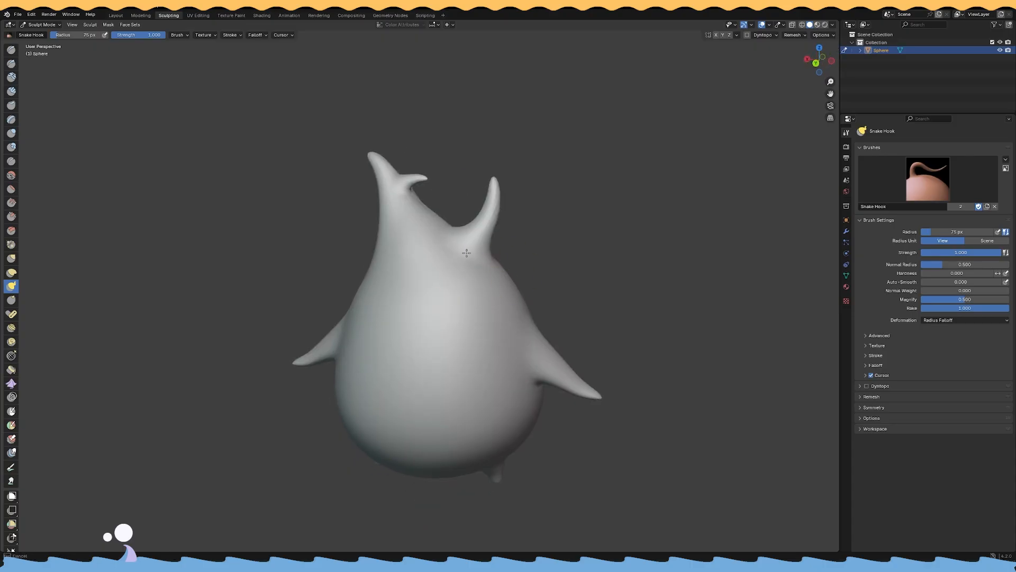
Set the Snake Hook radius to 25 px and draw the second horn's end into a finer, slightly inward-bent point.
{"action": "middle_click_drag", "start_coordinate": [442, 226], "coordinate": [549, 234]}
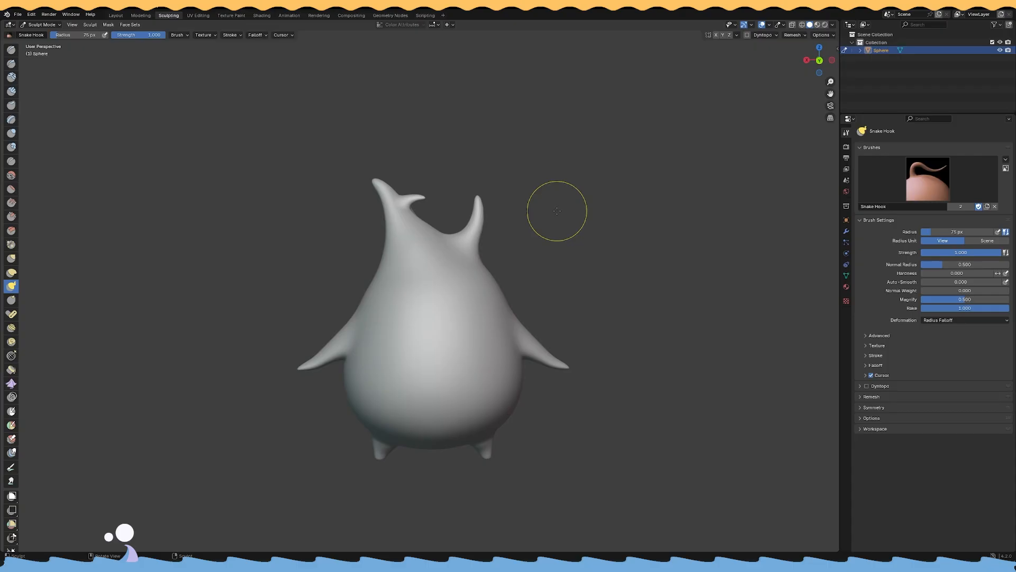
{"action": "mouse_move", "coordinate": [567, 186]}
{"action": "middle_mouse_down"}
{"action": "mouse_move", "coordinate": [547, 209]}
{"action": "mouse_move", "coordinate": [386, 267]}
{"action": "mouse_move", "coordinate": [466, 284]}
{"action": "mouse_move", "coordinate": [450, 264]}
{"action": "middle_mouse_up"}
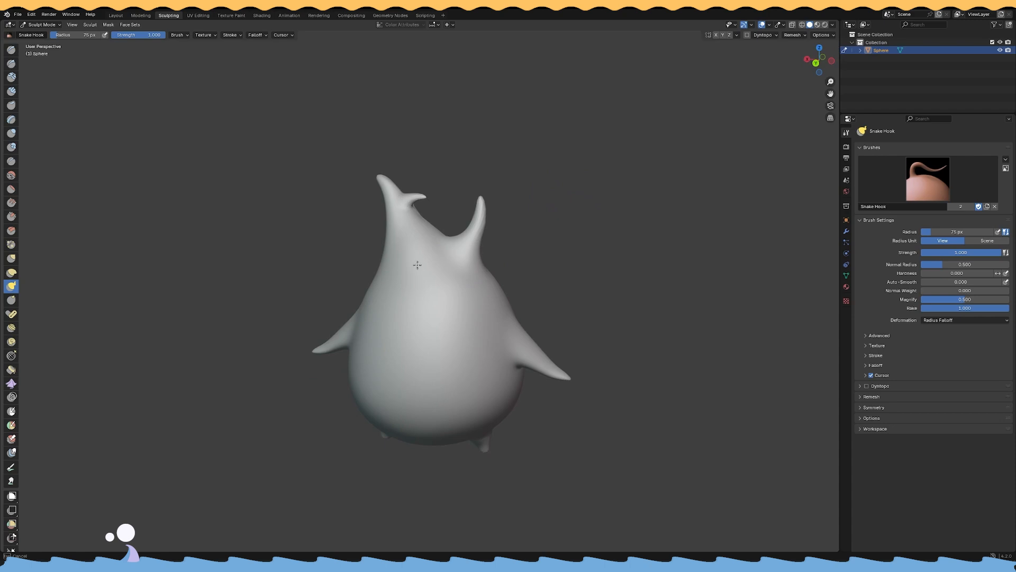
{"action": "middle_click_drag", "start_coordinate": [455, 269], "coordinate": [456, 261]}
{"action": "scroll", "coordinate": [386, 220], "scroll_direction": "up", "scroll_amount": 3}
{"action": "mouse_move", "coordinate": [380, 206]}
{"action": "middle_mouse_down"}
{"action": "mouse_move", "coordinate": [405, 202]}
{"action": "mouse_move", "coordinate": [376, 186]}
{"action": "middle_mouse_up"}
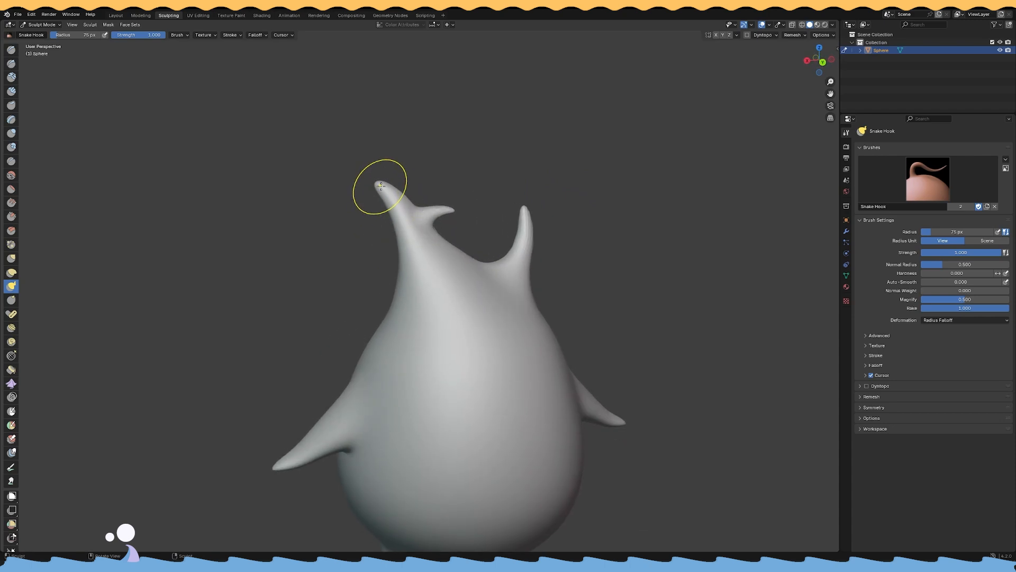
{"action": "right_click", "coordinate": [381, 186]}
{"action": "left_click", "coordinate": [364, 186]}
{"action": "type", "text": "25"}
{"action": "key", "text": "Return"}
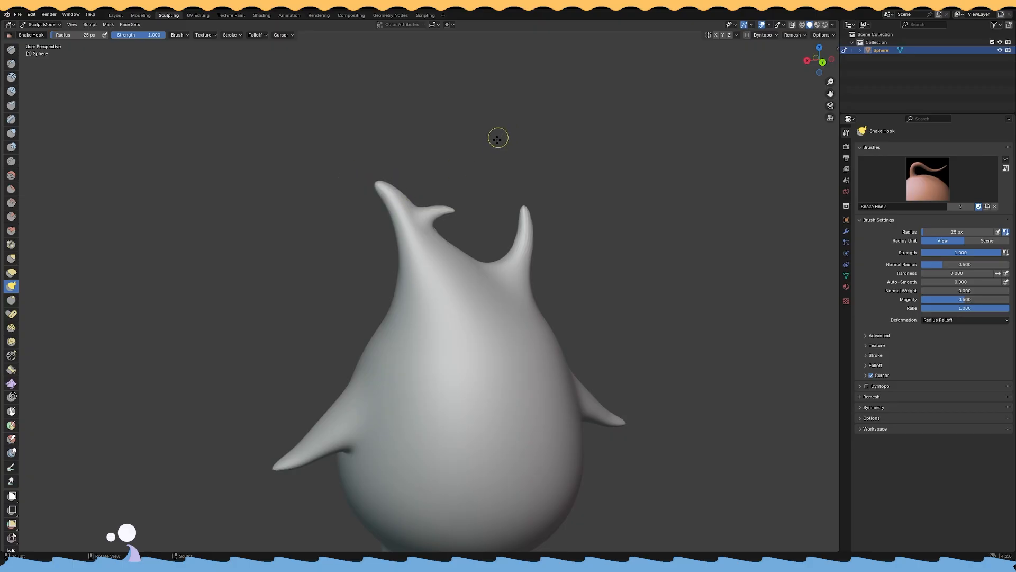
{"action": "left_click_drag", "start_coordinate": [524, 207], "coordinate": [521, 195]}
{"action": "mouse_move", "coordinate": [540, 166]}
{"action": "middle_mouse_down"}
{"action": "mouse_move", "coordinate": [483, 170]}
{"action": "mouse_move", "coordinate": [494, 166]}
{"action": "mouse_move", "coordinate": [476, 186]}
{"action": "middle_mouse_up"}
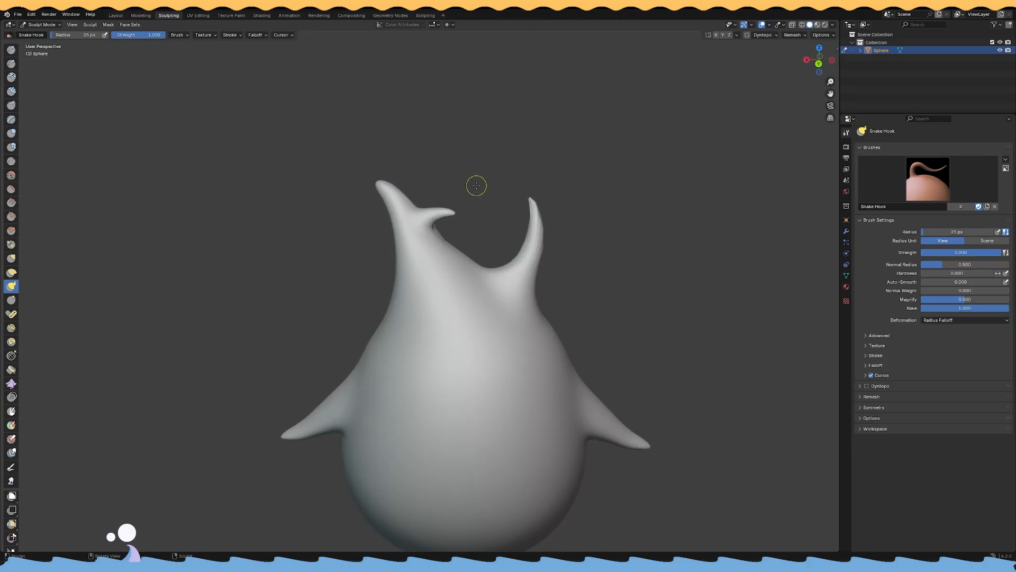
Draw the main peak's tip outward into a finer sideways curve and save the file.
{"action": "mouse_move", "coordinate": [376, 182]}
{"action": "left_mouse_down"}
{"action": "mouse_move", "coordinate": [368, 168]}
{"action": "mouse_move", "coordinate": [378, 184]}
{"action": "mouse_move", "coordinate": [369, 181]}
{"action": "left_mouse_up"}
{"action": "key", "text": "ctrl+z"}
{"action": "middle_click_drag", "start_coordinate": [454, 150], "coordinate": [476, 125]}
{"action": "key", "text": "ctrl+s"}
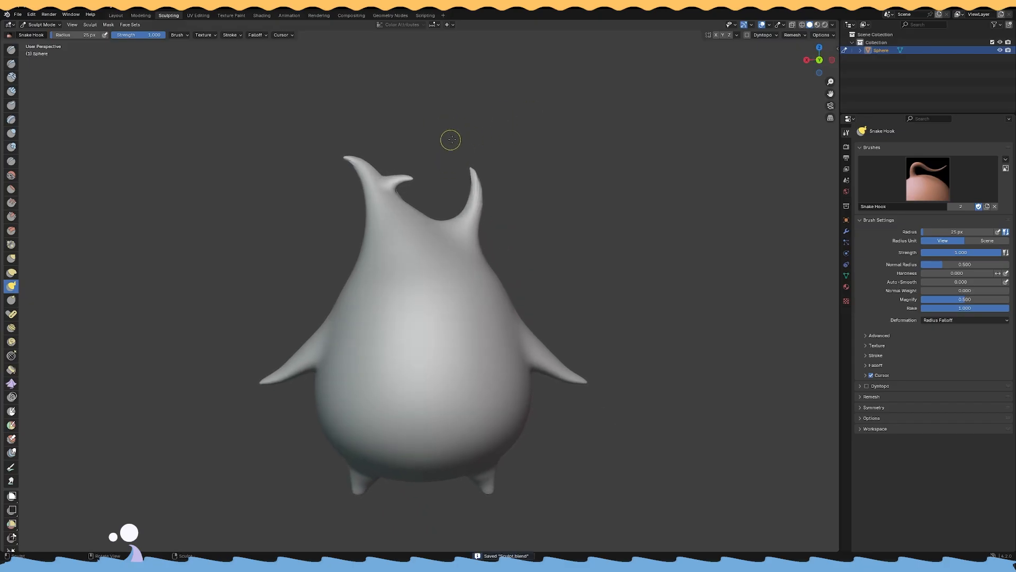
Set the Snake Hook brush radius to 50 px.
{"action": "mouse_move", "coordinate": [450, 140]}
{"action": "middle_mouse_down"}
{"action": "mouse_move", "coordinate": [472, 207]}
{"action": "mouse_move", "coordinate": [478, 144]}
{"action": "mouse_move", "coordinate": [443, 240]}
{"action": "mouse_move", "coordinate": [454, 242]}
{"action": "middle_mouse_up"}
{"action": "right_click", "coordinate": [454, 242]}
{"action": "double_click", "coordinate": [406, 242]}
{"action": "type", "text": "50"}
{"action": "key", "text": "Return"}
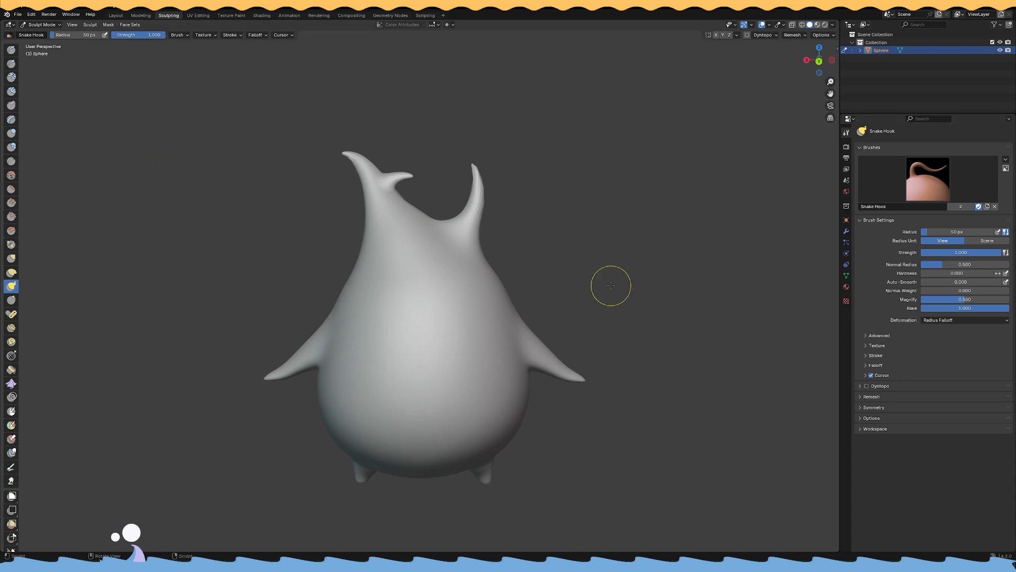
Show the Remesh settings for the sculpt.
{"action": "left_click", "coordinate": [860, 408]}
{"action": "left_click", "coordinate": [861, 407]}
{"action": "left_click", "coordinate": [861, 397]}
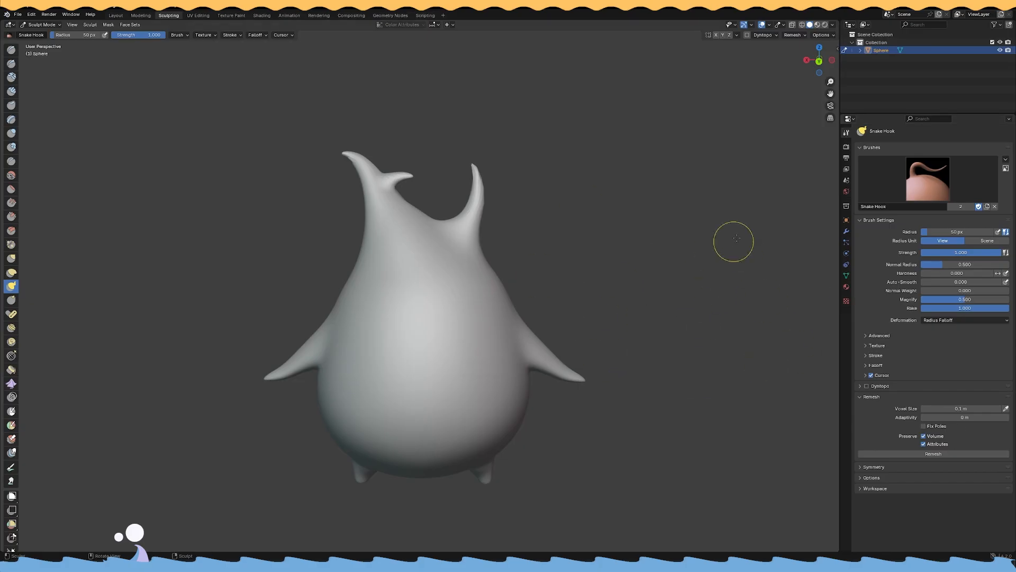
Examine the density and stretching of the sculpt's mesh in wireframe shading and return to solid shading.
{"action": "left_click", "coordinate": [802, 26]}
{"action": "mouse_move", "coordinate": [661, 152]}
{"action": "middle_mouse_down"}
{"action": "mouse_move", "coordinate": [560, 183]}
{"action": "mouse_move", "coordinate": [608, 204]}
{"action": "mouse_move", "coordinate": [534, 210]}
{"action": "mouse_move", "coordinate": [585, 191]}
{"action": "mouse_move", "coordinate": [706, 190]}
{"action": "middle_mouse_up"}
{"action": "scroll", "coordinate": [689, 192], "scroll_direction": "down", "scroll_amount": 1}
{"action": "middle_click_drag", "start_coordinate": [624, 215], "coordinate": [623, 146], "text": "shift"}
{"action": "scroll", "coordinate": [623, 146], "scroll_direction": "down", "scroll_amount": 1}
{"action": "middle_click_drag", "start_coordinate": [663, 82], "coordinate": [654, 106], "text": "shift"}
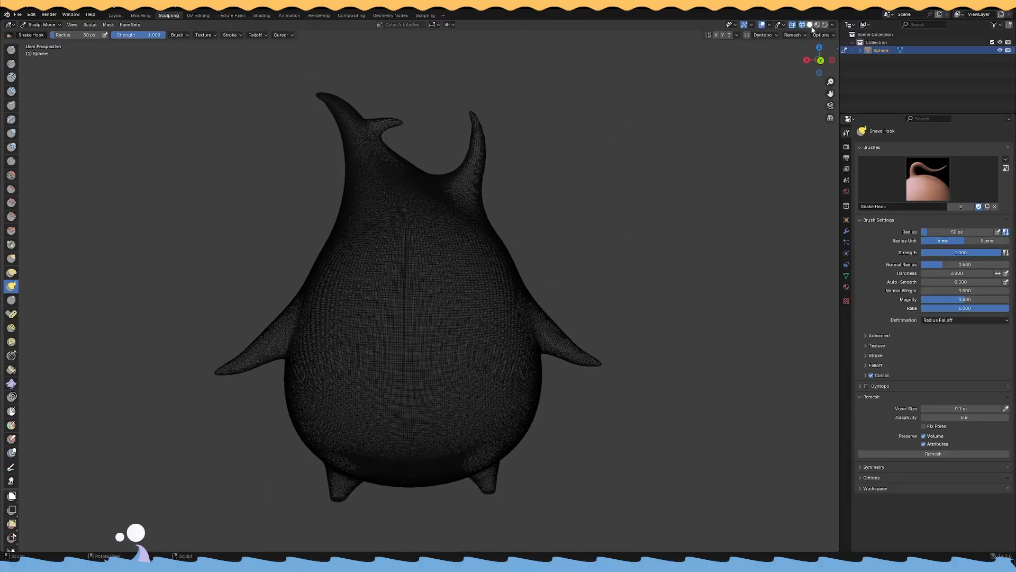
{"action": "scroll", "coordinate": [510, 175], "scroll_direction": "up", "scroll_amount": 5}
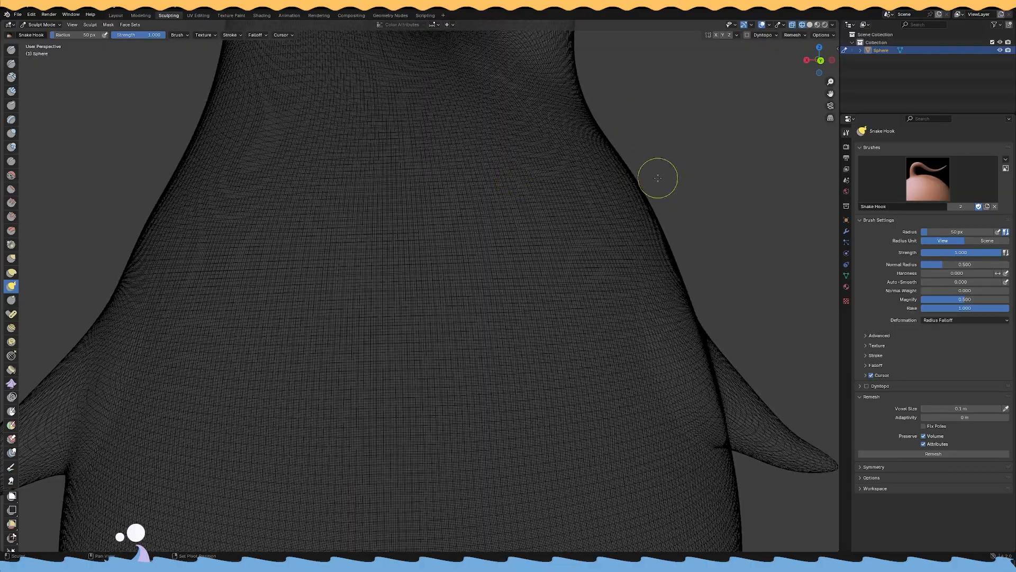
{"action": "scroll", "coordinate": [641, 316], "scroll_direction": "down", "scroll_amount": 2}
{"action": "middle_click_drag", "start_coordinate": [658, 218], "coordinate": [645, 247]}
{"action": "scroll", "coordinate": [645, 247], "scroll_direction": "down", "scroll_amount": 5}
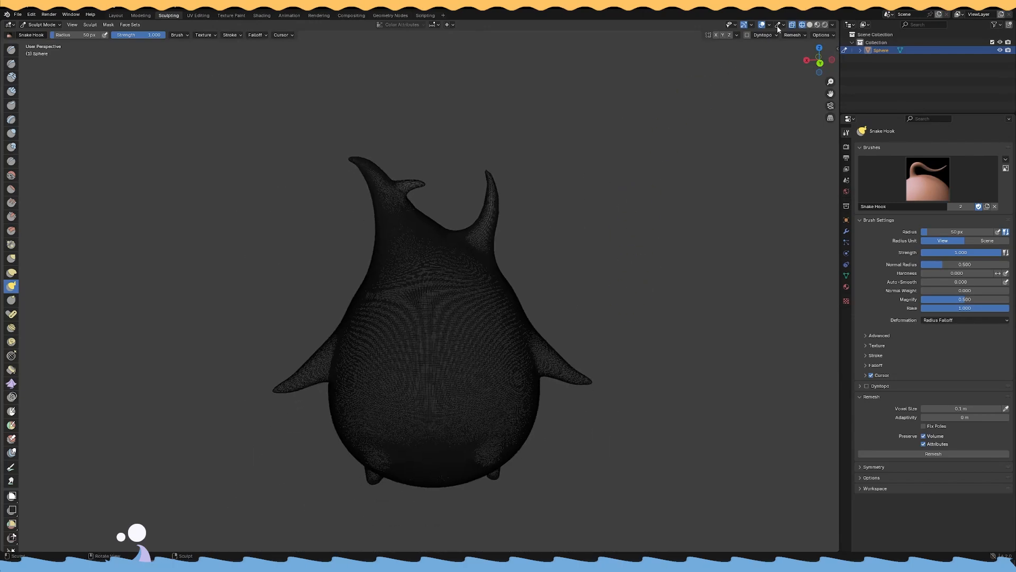
{"action": "left_click", "coordinate": [811, 25]}
{"action": "middle_click_drag", "start_coordinate": [604, 236], "coordinate": [699, 299]}
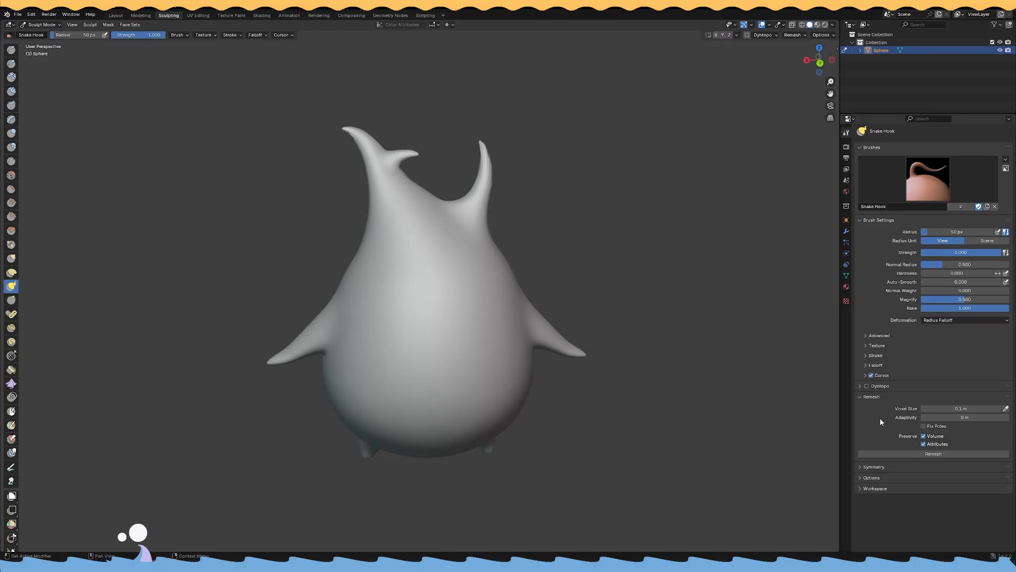
Save the file, try remeshing the sculpt at a voxel size of 0.1 m and check the topology in wireframe shading.
{"action": "scroll", "coordinate": [673, 335], "scroll_direction": "up", "scroll_amount": 1}
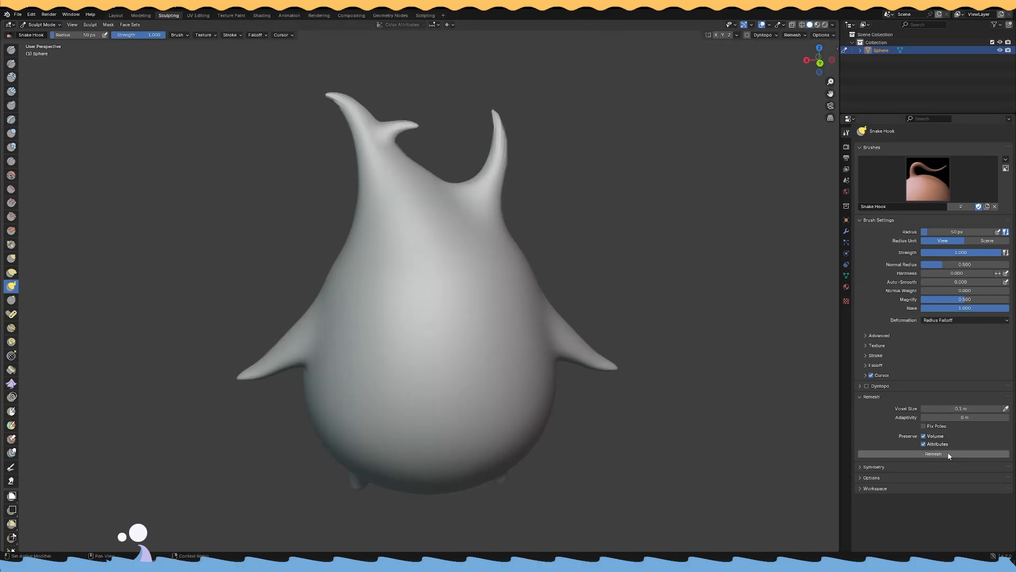
{"action": "key", "text": "ctrl+s"}
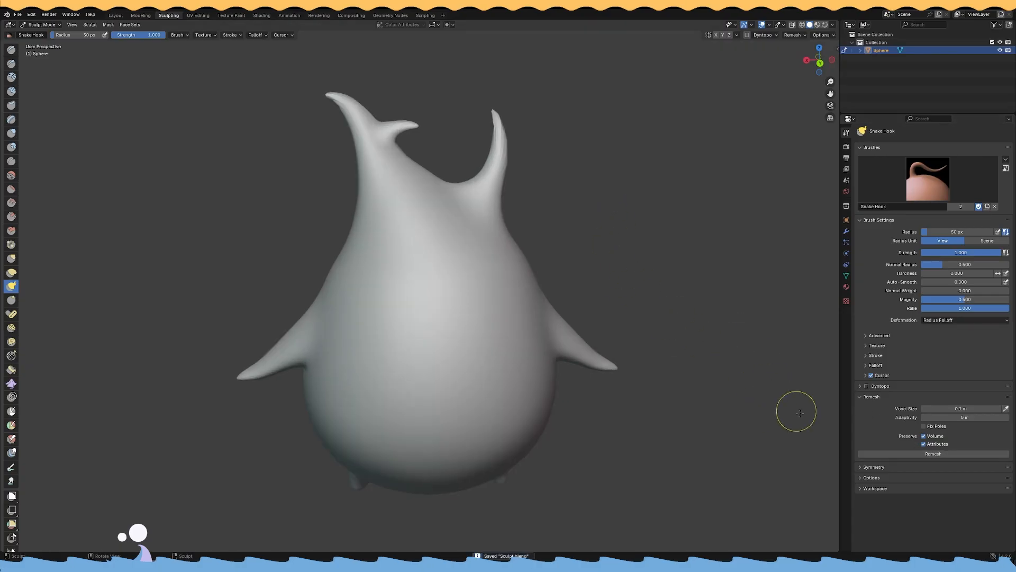
{"action": "left_click", "coordinate": [926, 454]}
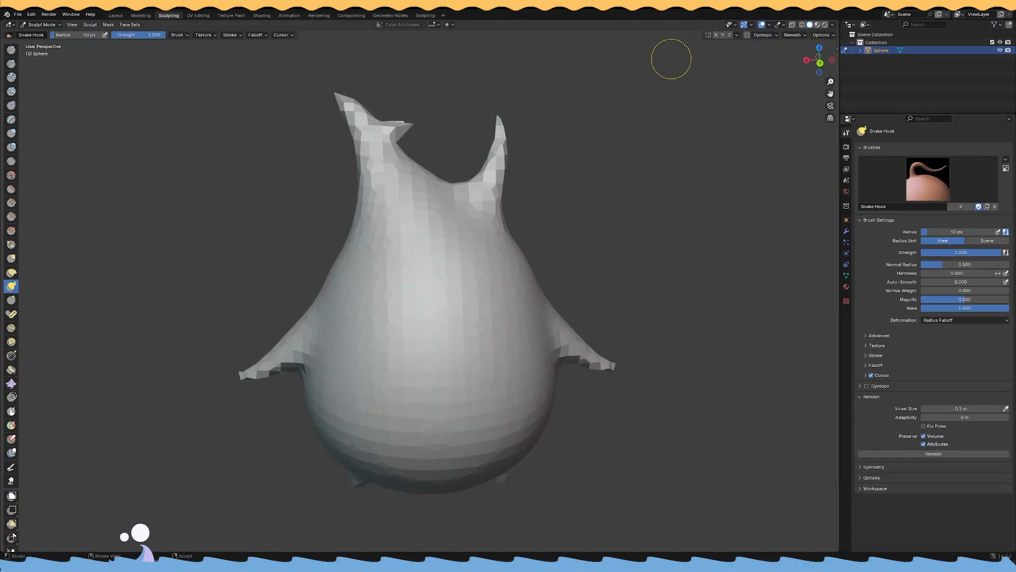
{"action": "left_click", "coordinate": [802, 25]}
{"action": "mouse_move", "coordinate": [609, 117]}
{"action": "middle_mouse_down"}
{"action": "mouse_move", "coordinate": [662, 109]}
{"action": "mouse_move", "coordinate": [614, 111]}
{"action": "mouse_move", "coordinate": [673, 96]}
{"action": "middle_mouse_up"}
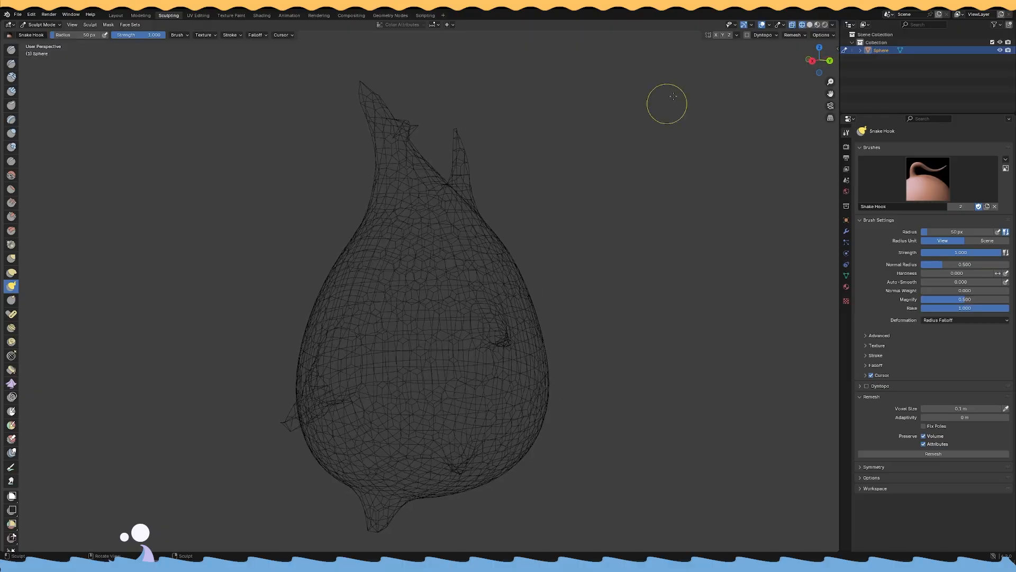
{"action": "left_click", "coordinate": [810, 25]}
{"action": "mouse_move", "coordinate": [674, 144]}
{"action": "middle_mouse_down"}
{"action": "mouse_move", "coordinate": [601, 161]}
{"action": "mouse_move", "coordinate": [603, 229]}
{"action": "middle_mouse_up"}
Remesh the sculpt at a voxel size of 0.01 m and check the mesh in wireframe before returning to solid shading.
{"action": "left_click", "coordinate": [952, 408]}
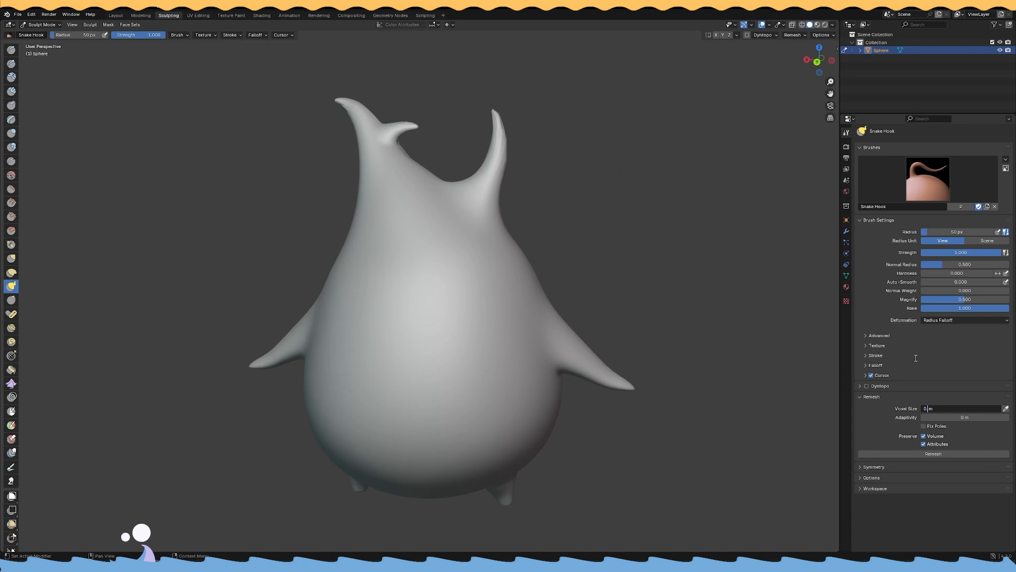
{"action": "key", "text": "Return"}
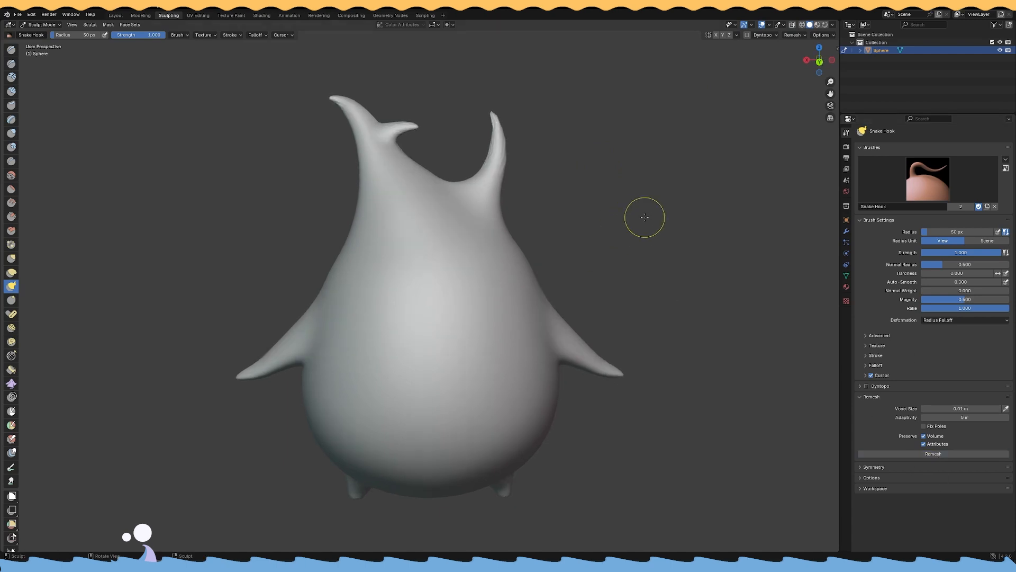
{"action": "left_click", "coordinate": [802, 24]}
{"action": "scroll", "coordinate": [696, 115], "scroll_direction": "up", "scroll_amount": 1}
{"action": "scroll", "coordinate": [714, 97], "scroll_direction": "up", "scroll_amount": 5}
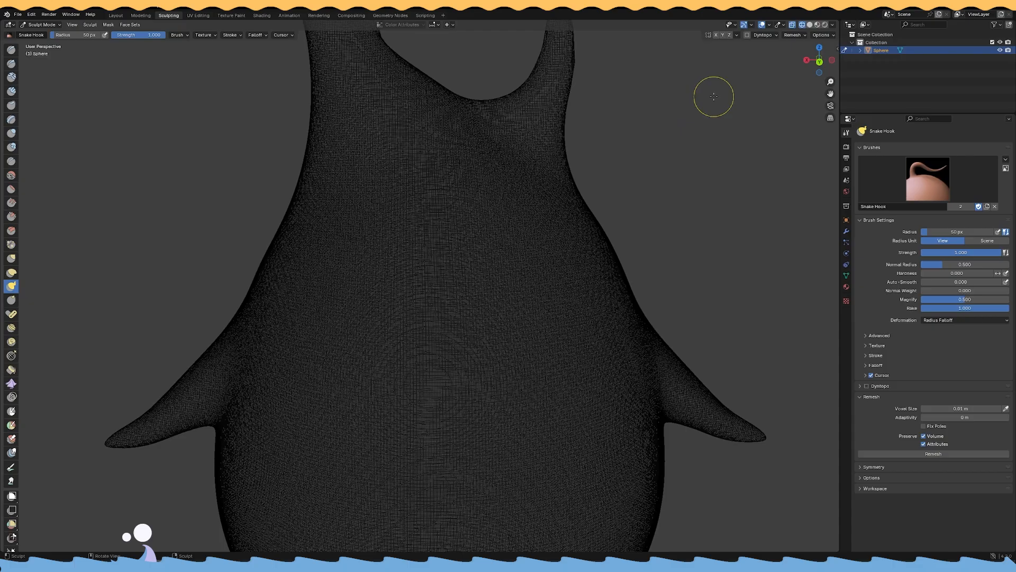
{"action": "scroll", "coordinate": [713, 97], "scroll_direction": "down", "scroll_amount": 1}
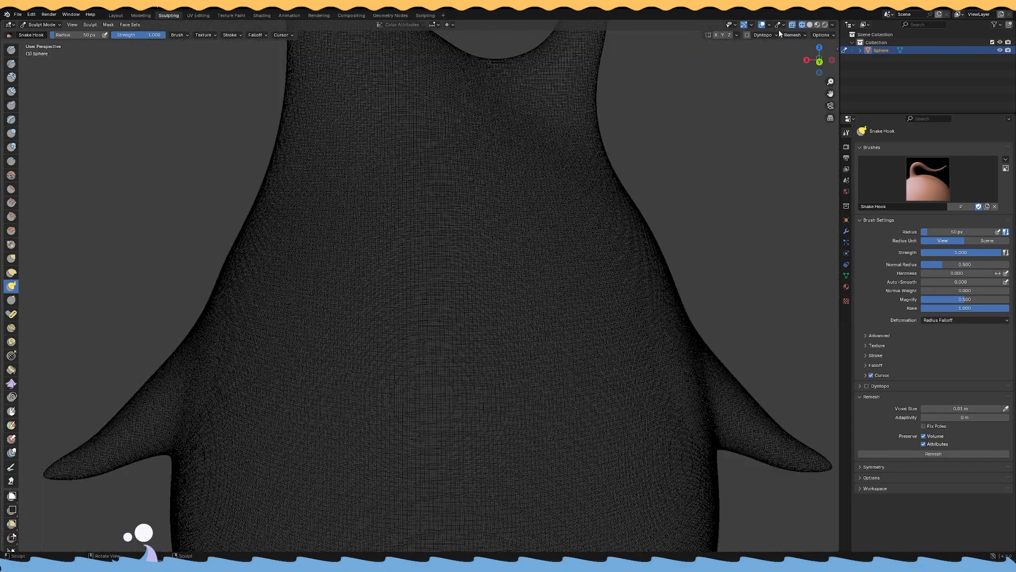
{"action": "left_click", "coordinate": [810, 24]}
{"action": "scroll", "coordinate": [715, 146], "scroll_direction": "down", "scroll_amount": 5}
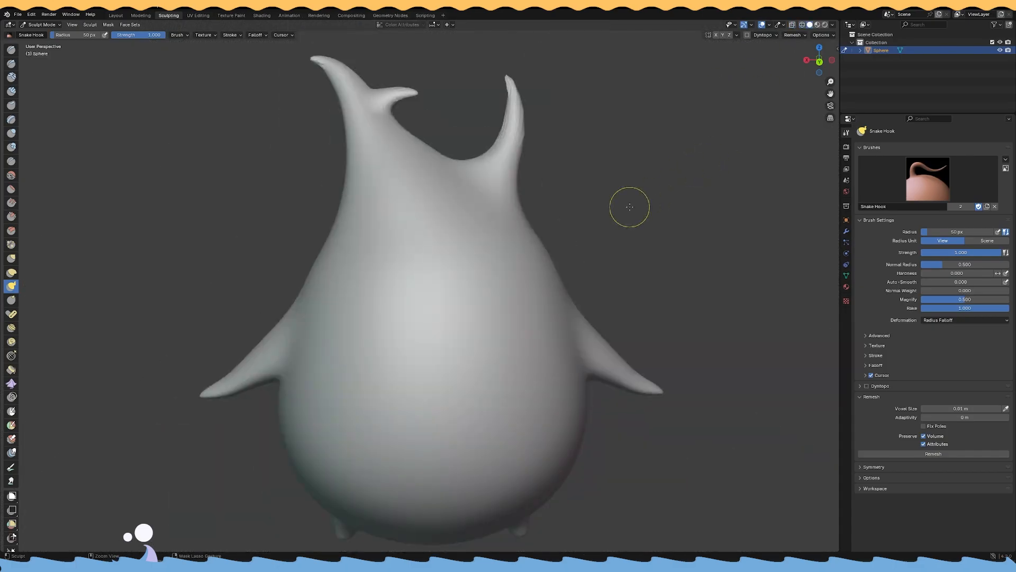
Remesh the sculpt at a voxel size of 0.05 m.
{"action": "left_click", "coordinate": [966, 405]}
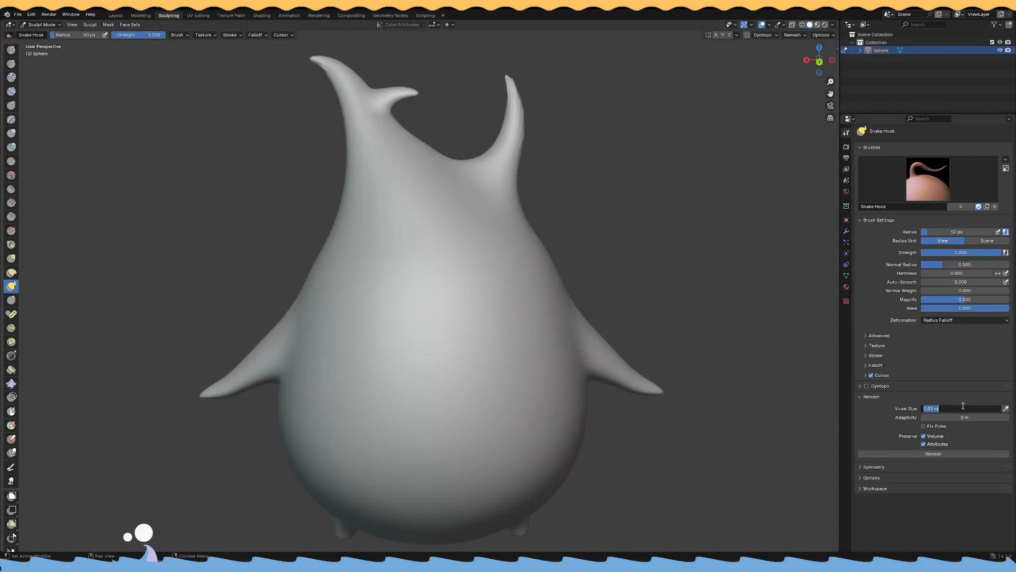
{"action": "type", "text": "5"}
{"action": "key", "text": "Return"}
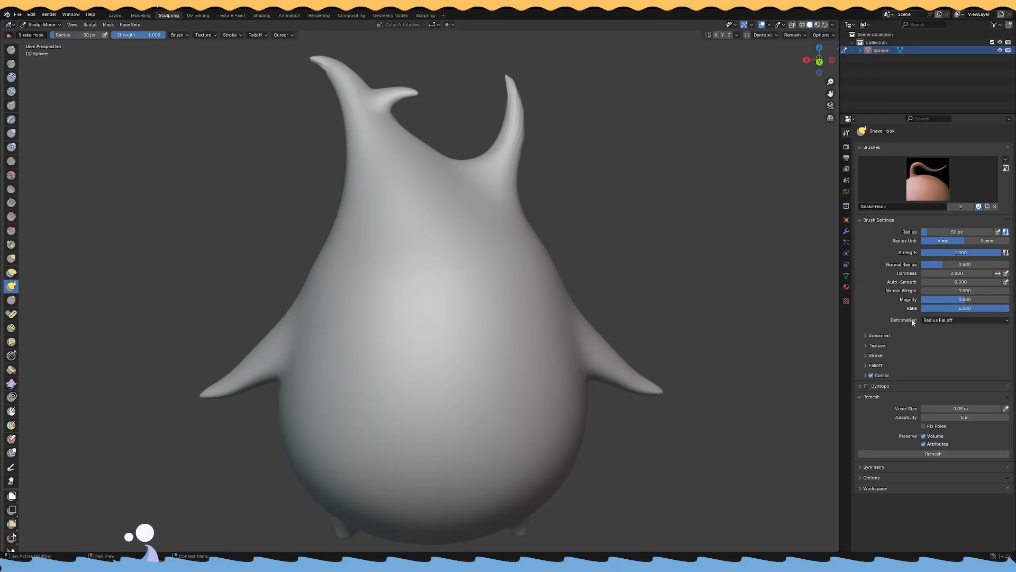
{"action": "left_click", "coordinate": [930, 454]}
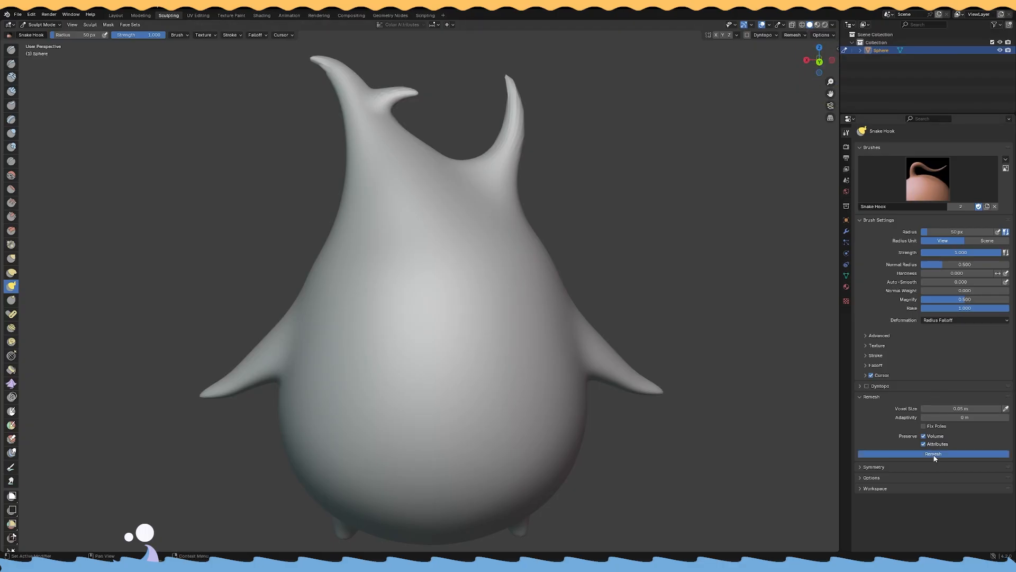
{"action": "mouse_move", "coordinate": [633, 198]}
{"action": "middle_mouse_down"}
{"action": "mouse_move", "coordinate": [560, 214]}
{"action": "mouse_move", "coordinate": [609, 201]}
{"action": "mouse_move", "coordinate": [626, 209]}
{"action": "middle_mouse_up"}
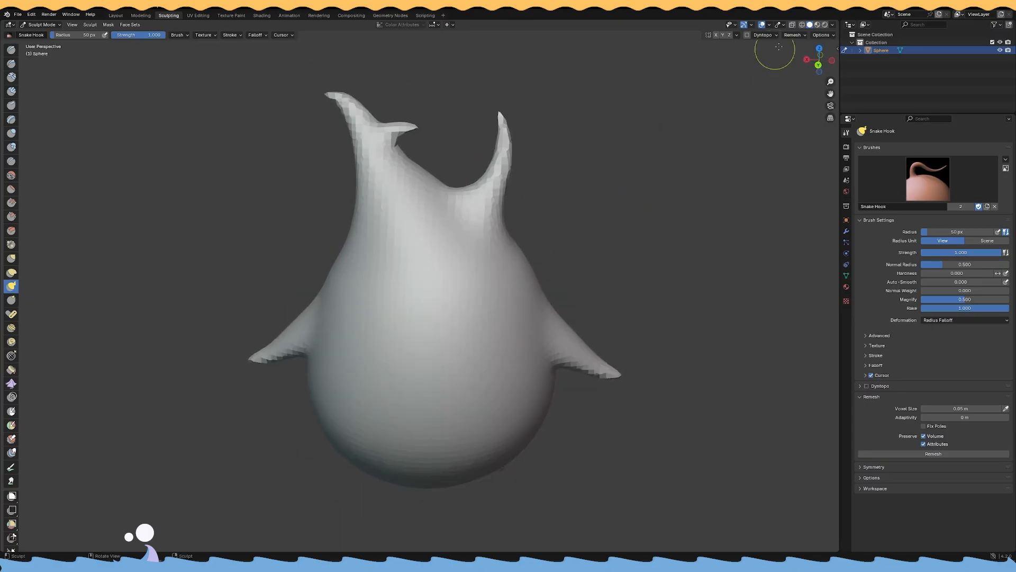
Check the remeshed topology in wireframe shading, return to solid shading and view the whole character.
{"action": "left_click", "coordinate": [802, 24]}
{"action": "middle_click_drag", "start_coordinate": [712, 93], "coordinate": [722, 80]}
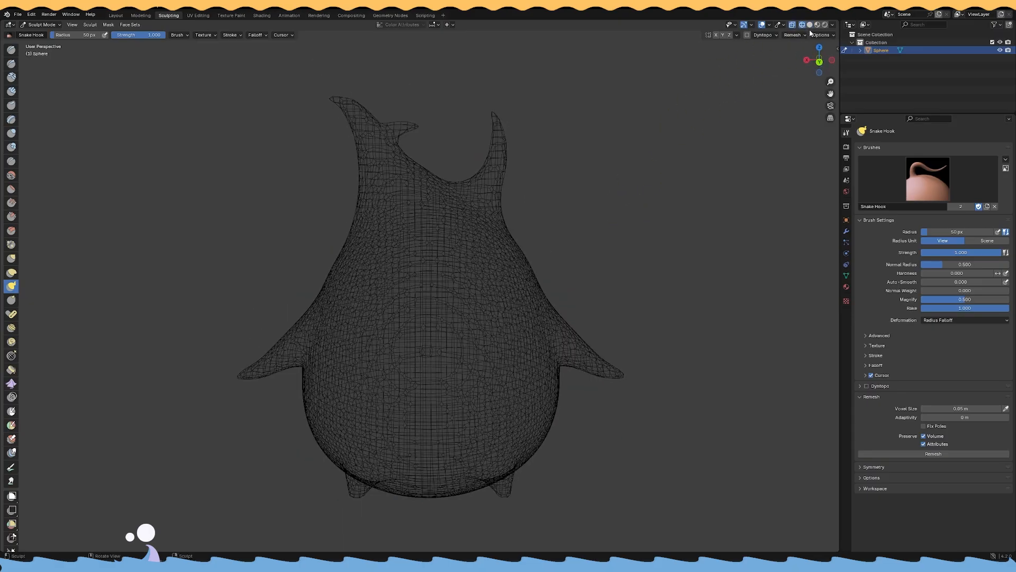
{"action": "left_click", "coordinate": [810, 25]}
{"action": "mouse_move", "coordinate": [623, 154]}
{"action": "middle_mouse_down"}
{"action": "mouse_move", "coordinate": [609, 212]}
{"action": "mouse_move", "coordinate": [582, 180]}
{"action": "middle_mouse_up"}
{"action": "scroll", "coordinate": [552, 193], "scroll_direction": "down", "scroll_amount": 2}
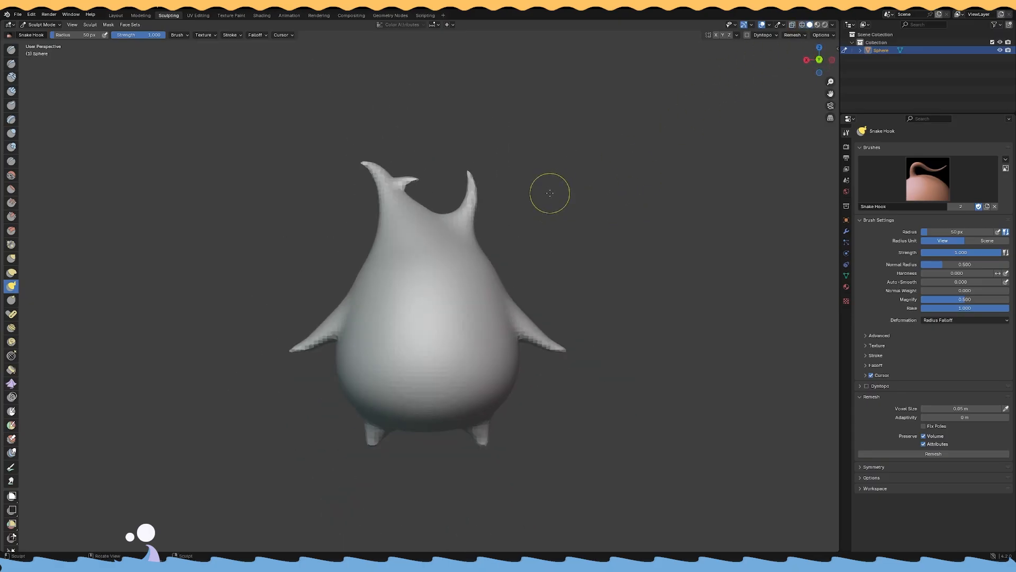
{"action": "scroll", "coordinate": [685, 314], "scroll_direction": "up", "scroll_amount": 2}
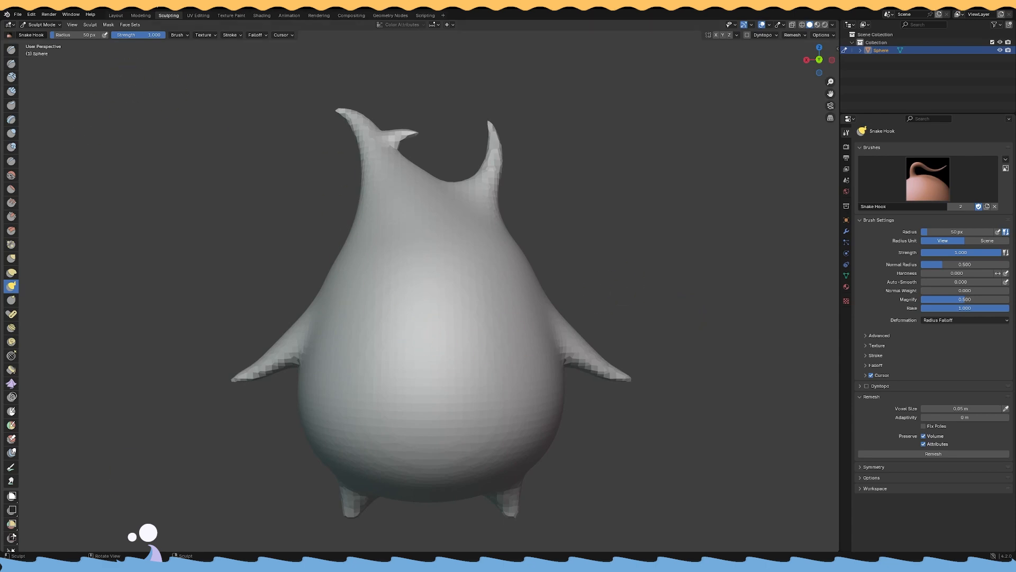
Switch to File Explorer and copy the path of the Edit Files folder.
{"action": "left_click", "coordinate": [121, 564]}
{"action": "left_click", "coordinate": [385, 332]}
{"action": "left_click", "coordinate": [470, 214]}
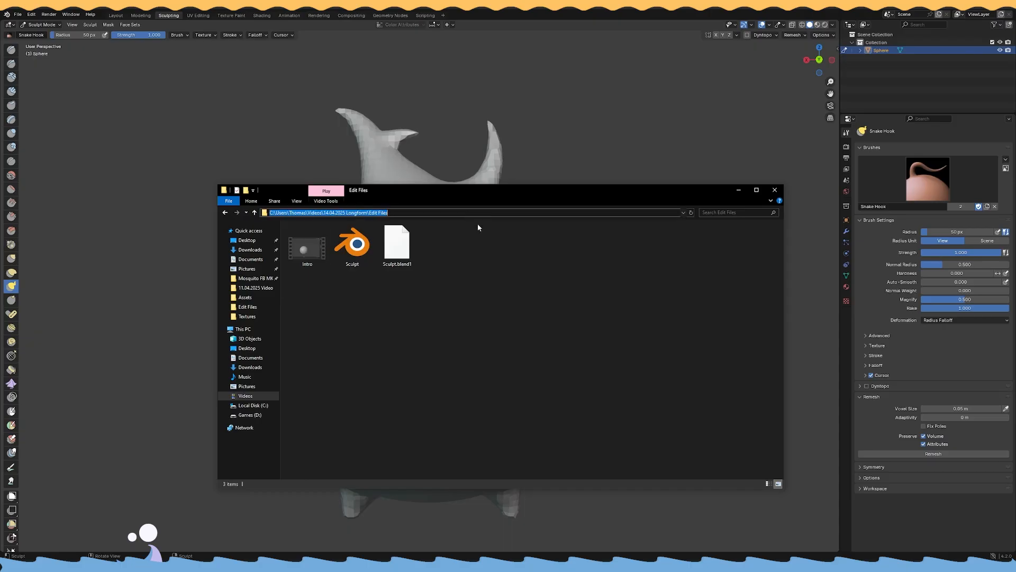
{"action": "left_click", "coordinate": [740, 190]}
Export the sculpt as a Wavefront OBJ named Korok_Sculpt.obj into the Edit Files folder.
{"action": "left_click", "coordinate": [18, 14]}
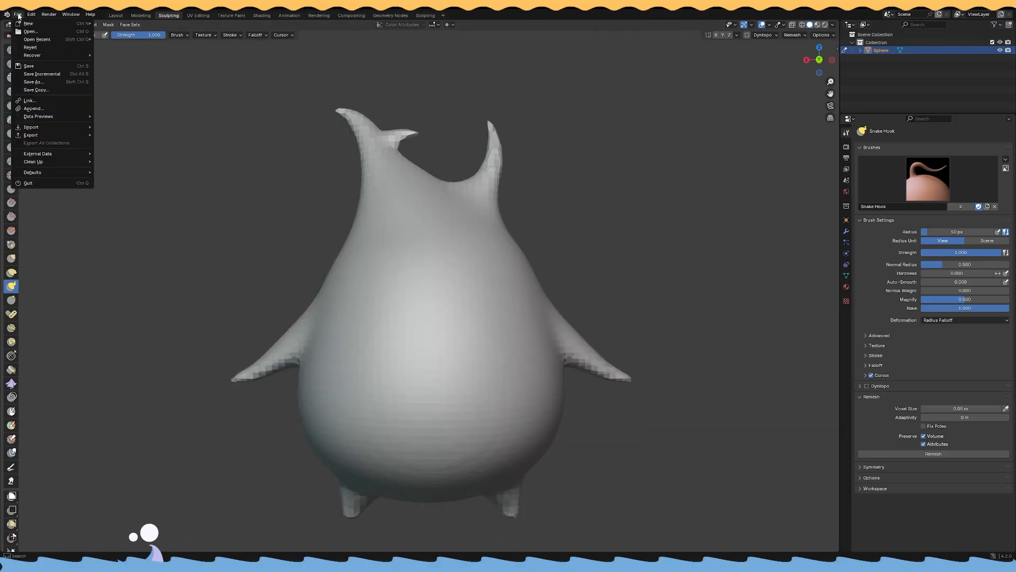
{"action": "mouse_move", "coordinate": [69, 133]}
{"action": "left_click", "coordinate": [151, 175]}
{"action": "left_click", "coordinate": [554, 174]}
{"action": "key", "text": "Return"}
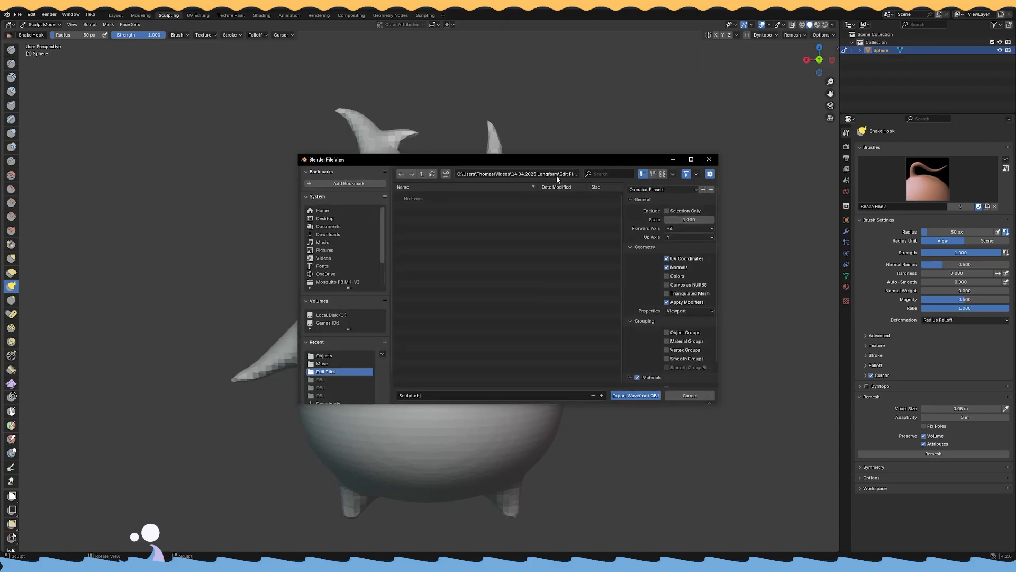
{"action": "left_click", "coordinate": [413, 395]}
{"action": "key", "text": "BackSpace"}
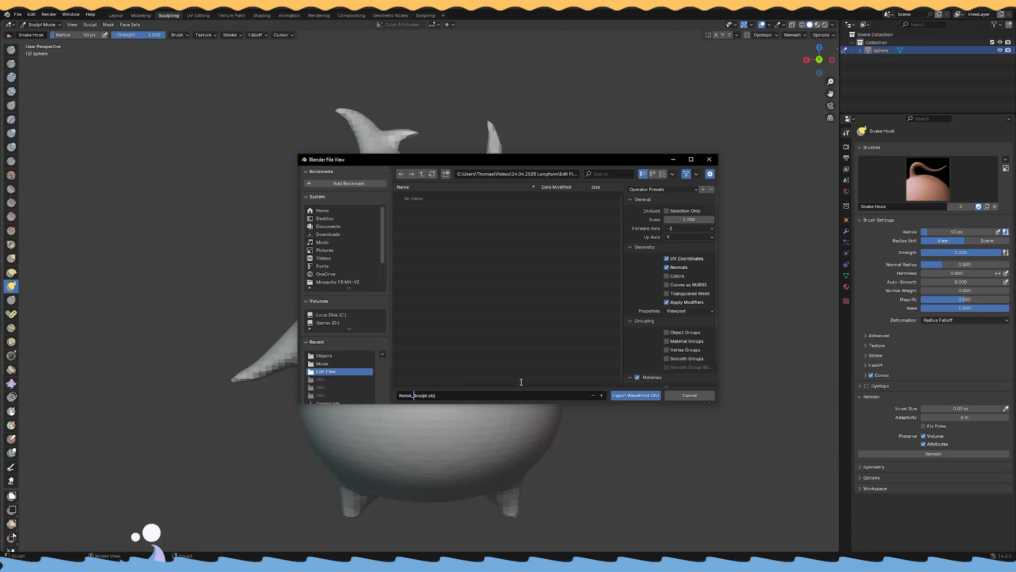
{"action": "left_click", "coordinate": [637, 395]}
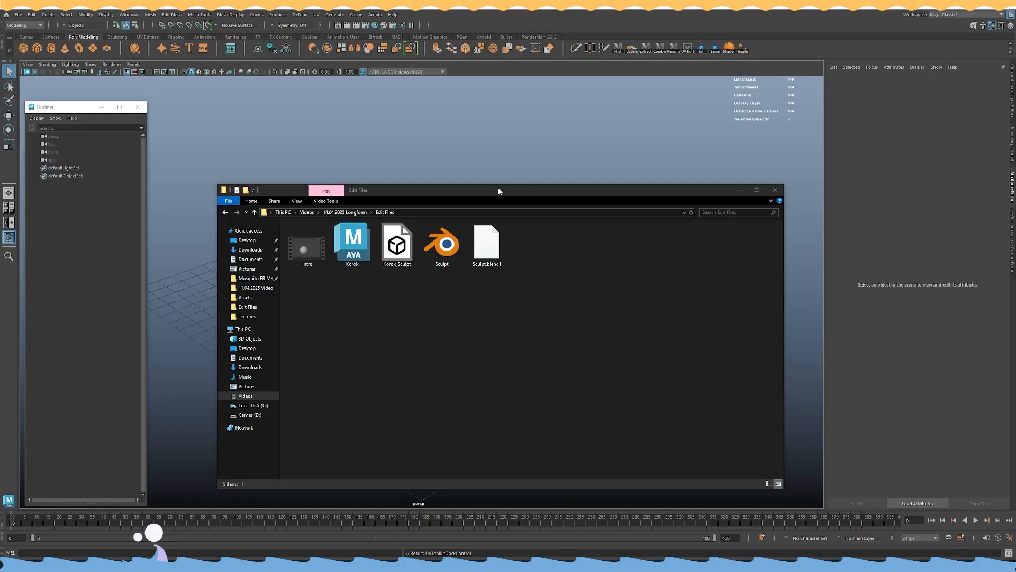
Import the Korok_Sculpt OBJ from the Edit Files folder into the Maya scene and select the mesh.
{"action": "left_click", "coordinate": [397, 245]}
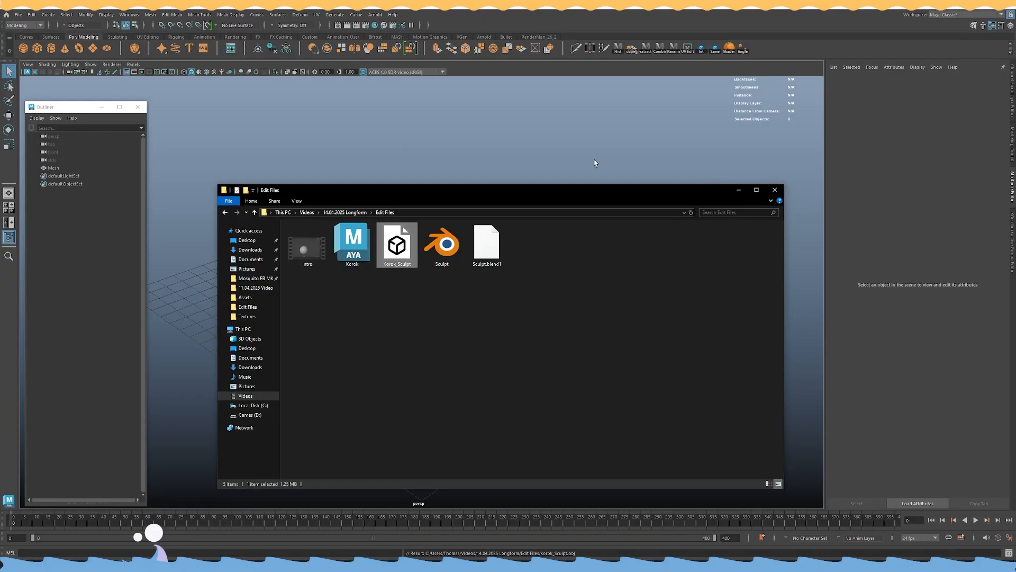
{"action": "left_click", "coordinate": [734, 191]}
{"action": "left_click_drag", "start_coordinate": [531, 202], "coordinate": [480, 222], "text": "alt"}
{"action": "left_click", "coordinate": [481, 244]}
{"action": "left_click_drag", "start_coordinate": [556, 262], "coordinate": [500, 245], "text": "alt"}
{"action": "key", "text": "w"}
{"action": "key", "text": "f"}
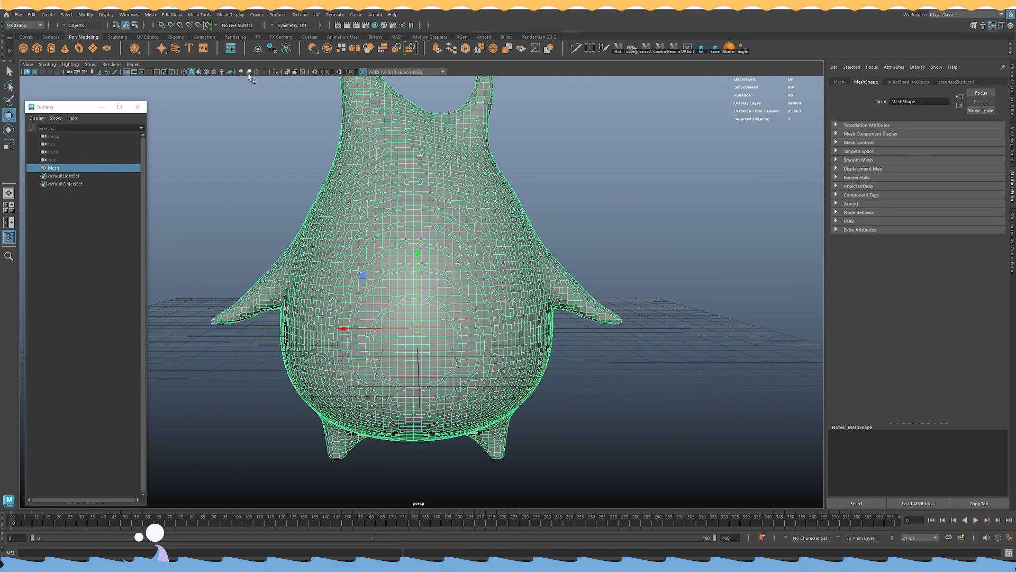
Raise the imported mesh along Y so that its feet rest on the ground grid.
{"action": "left_click", "coordinate": [257, 72]}
{"action": "left_click_drag", "start_coordinate": [417, 286], "coordinate": [406, 152]}
{"action": "left_click_drag", "start_coordinate": [450, 230], "coordinate": [536, 222], "text": "alt"}
{"action": "middle_click_drag", "start_coordinate": [578, 226], "coordinate": [578, 222]}
{"action": "left_click", "coordinate": [578, 221]}
{"action": "right_click_drag", "start_coordinate": [551, 220], "coordinate": [392, 201], "text": "alt"}
{"action": "left_click_drag", "start_coordinate": [456, 185], "coordinate": [401, 209], "text": "alt"}
{"action": "middle_click_drag", "start_coordinate": [401, 209], "coordinate": [419, 288], "text": "alt"}
{"action": "right_click_drag", "start_coordinate": [450, 302], "coordinate": [556, 326], "text": "alt"}
{"action": "middle_click_drag", "start_coordinate": [556, 326], "coordinate": [540, 347], "text": "alt"}
{"action": "left_click", "coordinate": [473, 268]}
{"action": "left_click_drag", "start_coordinate": [473, 268], "coordinate": [509, 258], "text": "alt"}
Check the mesh's height against the ground line in an orthographic view and return to the perspective view.
{"action": "key", "text": "space"}
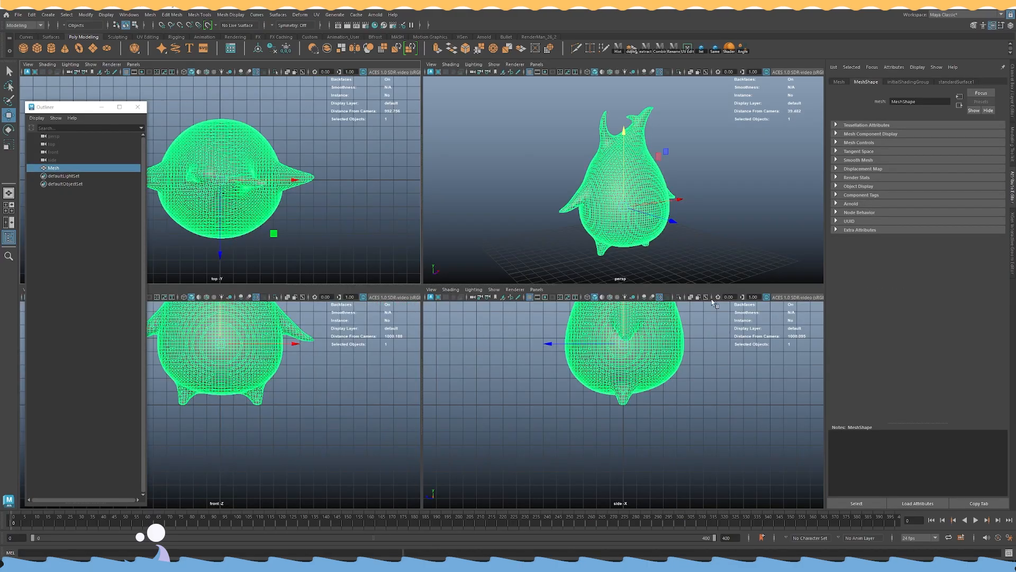
{"action": "key", "text": "space"}
{"action": "key", "text": "f"}
{"action": "right_click_drag", "start_coordinate": [509, 348], "coordinate": [487, 294], "text": "alt"}
{"action": "key", "text": "space"}
{"action": "key", "text": "space"}
{"action": "left_click_drag", "start_coordinate": [572, 238], "coordinate": [546, 244], "text": "alt"}
{"action": "right_click_drag", "start_coordinate": [546, 244], "coordinate": [615, 264], "text": "alt"}
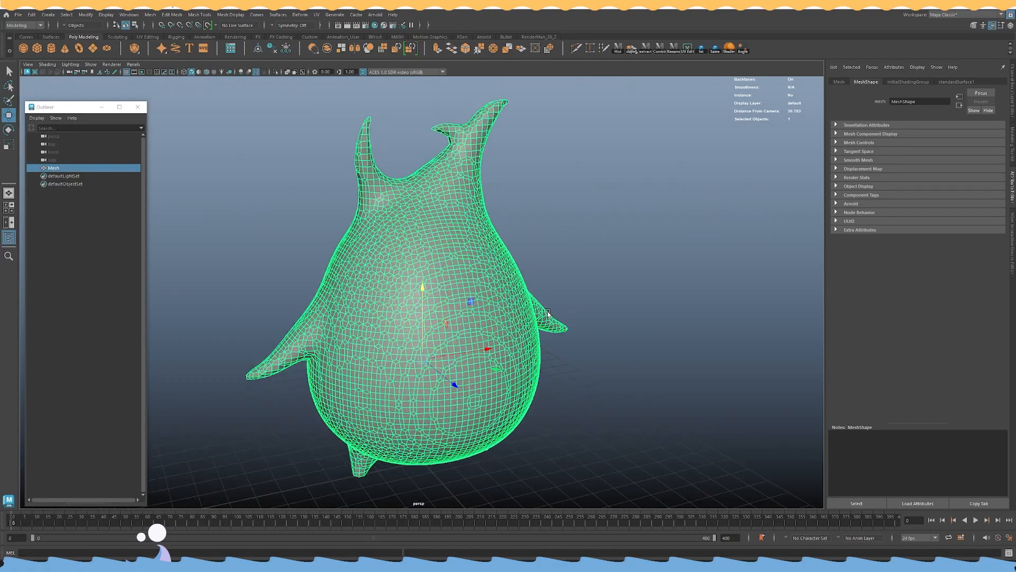
Display the transform channels of the selected mesh.
{"action": "left_click_drag", "start_coordinate": [614, 265], "coordinate": [571, 284], "text": "alt"}
{"action": "left_click", "coordinate": [571, 285]}
{"action": "right_click_drag", "start_coordinate": [572, 285], "coordinate": [466, 307], "text": "alt"}
{"action": "left_click", "coordinate": [377, 329]}
{"action": "left_click_drag", "start_coordinate": [377, 329], "coordinate": [531, 351], "text": "alt"}
{"action": "key", "text": "ctrl+a"}
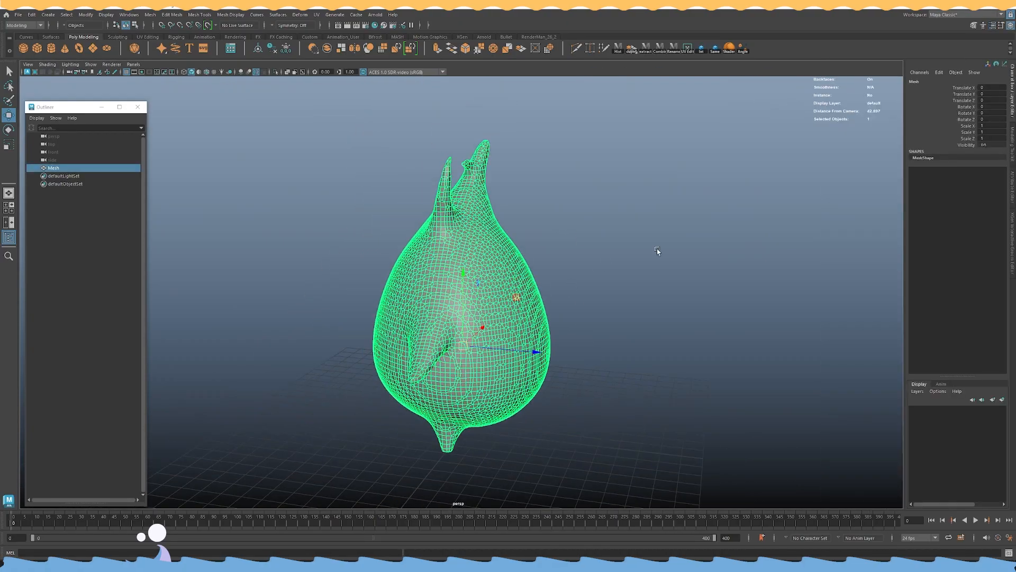
Examine the shape and topology of the imported mesh from all sides.
{"action": "left_click_drag", "start_coordinate": [658, 249], "coordinate": [609, 254], "text": "alt"}
{"action": "right_click_drag", "start_coordinate": [609, 254], "coordinate": [662, 233], "text": "alt"}
{"action": "left_click_drag", "start_coordinate": [661, 233], "coordinate": [589, 202], "text": "alt"}
{"action": "left_click", "coordinate": [589, 202]}
{"action": "left_click_drag", "start_coordinate": [530, 265], "coordinate": [497, 252], "text": "alt"}
{"action": "left_click_drag", "start_coordinate": [496, 252], "coordinate": [486, 253]}
{"action": "right_click_drag", "start_coordinate": [486, 253], "coordinate": [476, 212], "text": "alt"}
{"action": "left_click", "coordinate": [674, 146]}
{"action": "left_click_drag", "start_coordinate": [456, 365], "coordinate": [477, 233], "text": "alt"}
{"action": "left_click", "coordinate": [436, 297]}
{"action": "right_click_drag", "start_coordinate": [492, 254], "coordinate": [563, 277], "text": "alt"}
{"action": "left_click_drag", "start_coordinate": [566, 254], "coordinate": [532, 318], "text": "alt"}
{"action": "right_click_drag", "start_coordinate": [532, 318], "coordinate": [400, 225], "text": "alt"}
{"action": "left_click_drag", "start_coordinate": [400, 227], "coordinate": [376, 235], "text": "alt"}
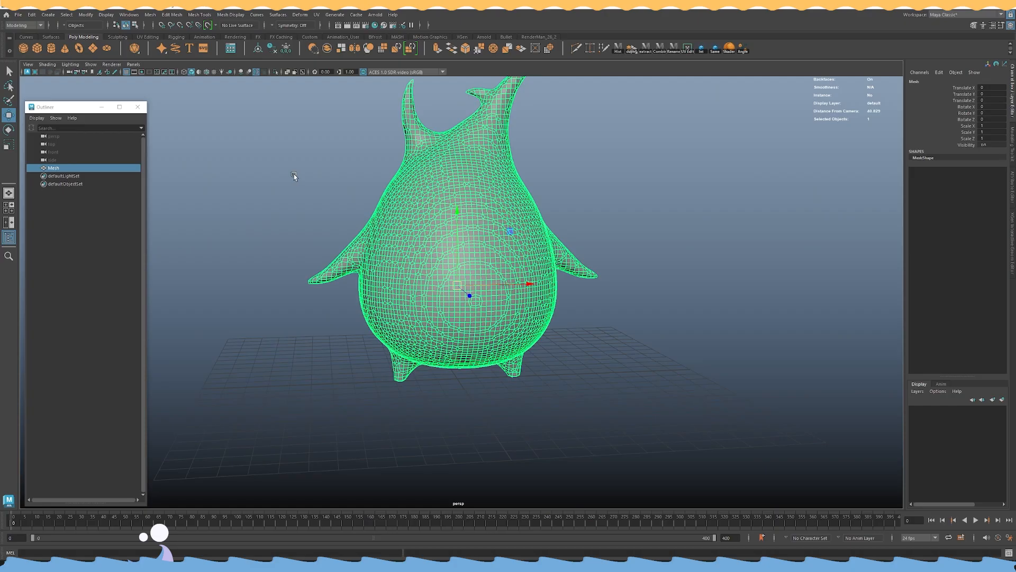
Rename the imported mesh as Kork_Base_Mesh.
{"action": "scroll", "coordinate": [256, 173], "scroll_direction": "up", "scroll_amount": 4}
{"action": "double_click", "coordinate": [109, 167]}
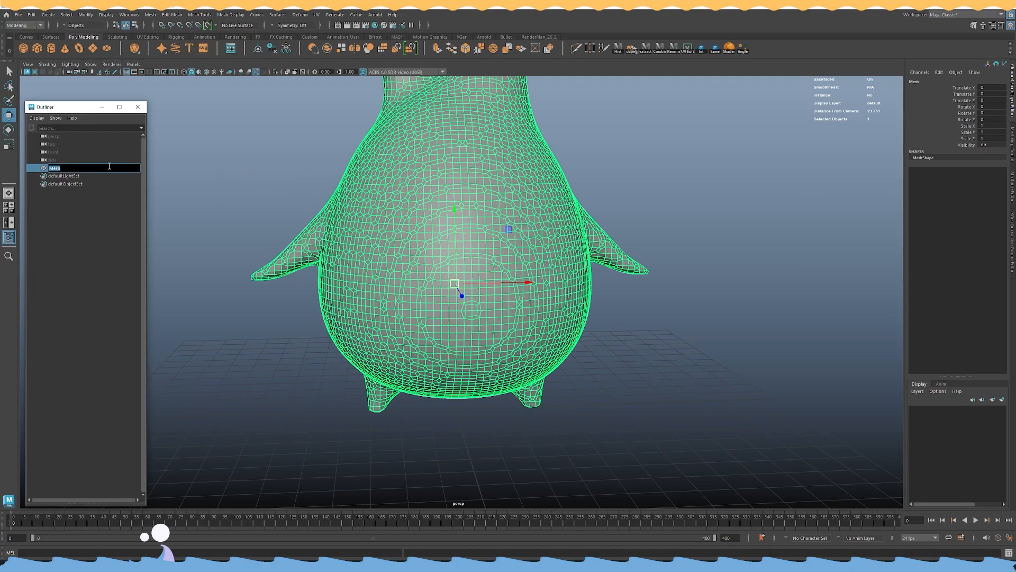
{"action": "type", "text": "Kork Base Mesh"}
{"action": "key", "text": "Return"}
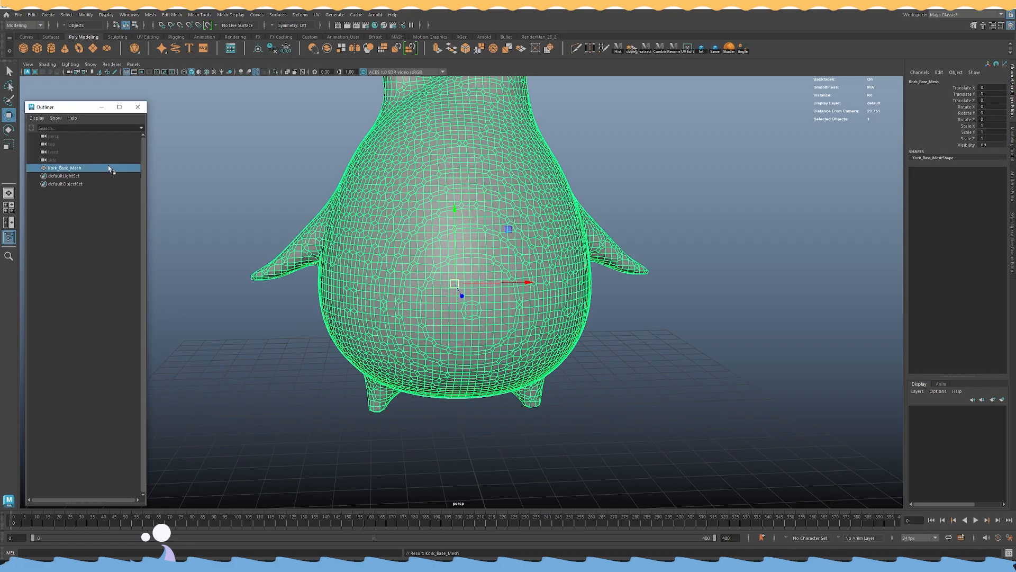
Make the base mesh a live surface and inspect it from several angles.
{"action": "left_click_drag", "start_coordinate": [406, 142], "coordinate": [476, 127], "text": "alt"}
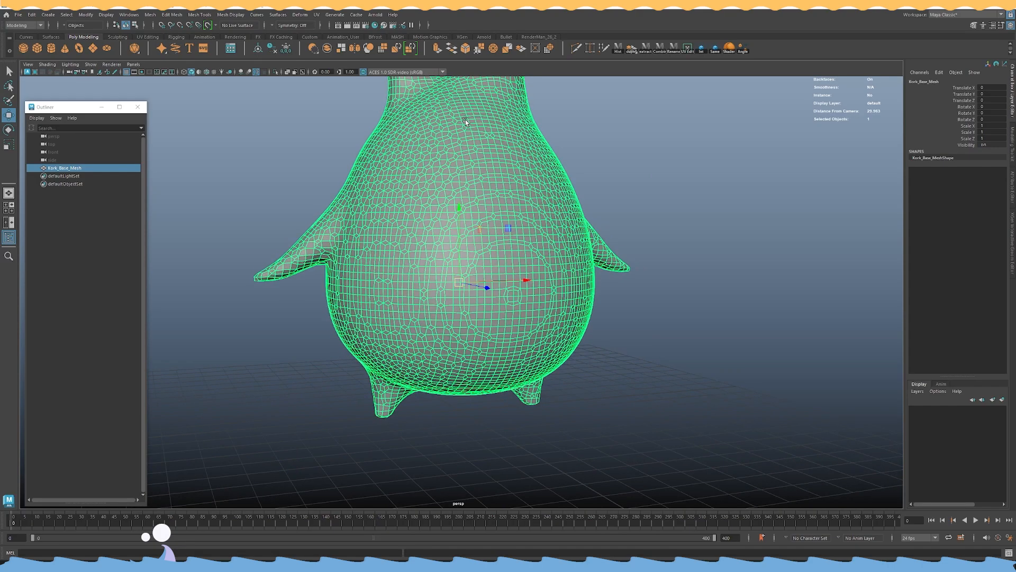
{"action": "middle_click_drag", "start_coordinate": [475, 127], "coordinate": [459, 158], "text": "alt"}
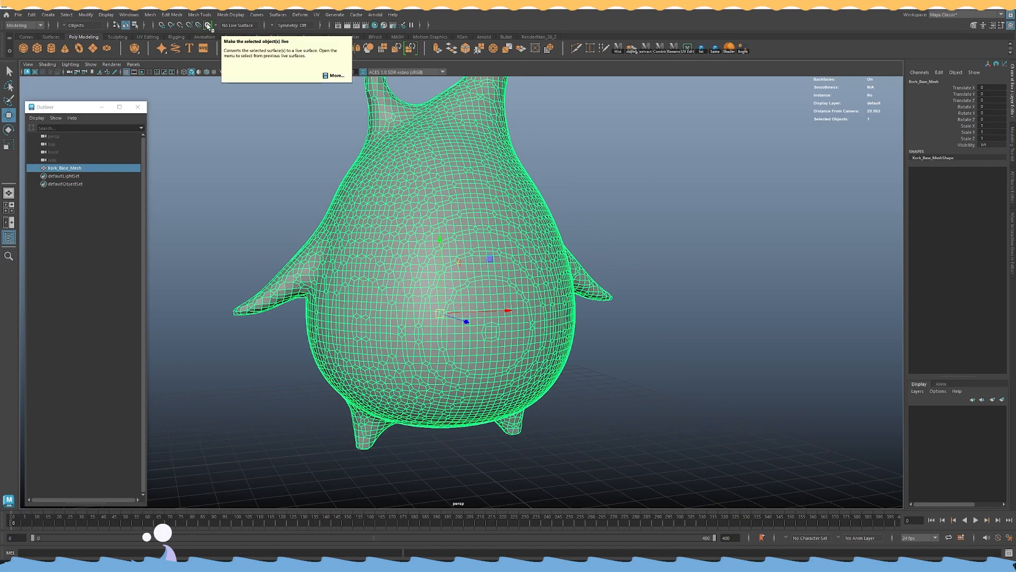
{"action": "left_click", "coordinate": [208, 25]}
{"action": "left_click_drag", "start_coordinate": [449, 231], "coordinate": [352, 265], "text": "alt"}
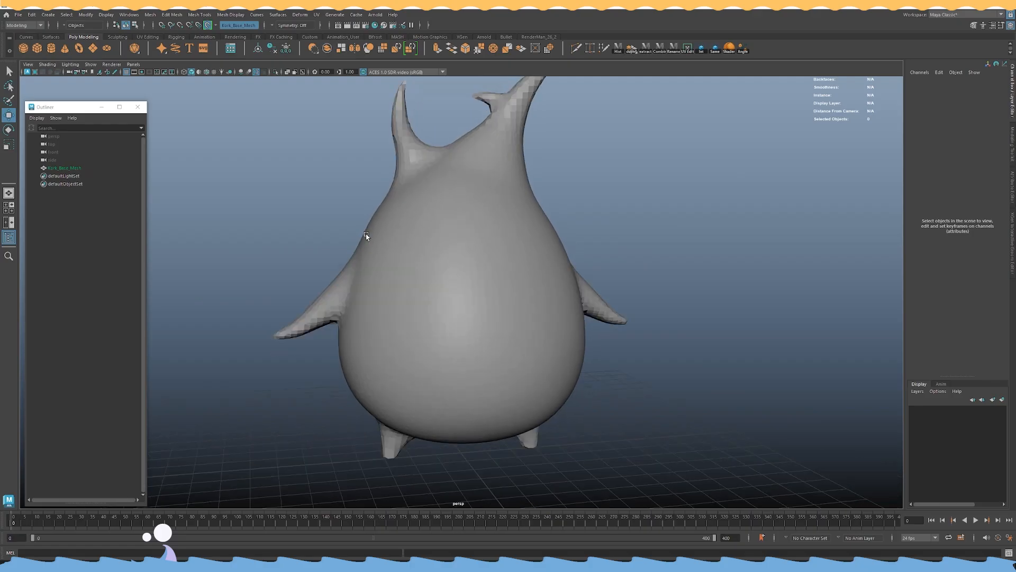
{"action": "left_click_drag", "start_coordinate": [431, 309], "coordinate": [381, 257], "text": "alt"}
{"action": "right_click_drag", "start_coordinate": [380, 257], "coordinate": [351, 255], "text": "alt"}
{"action": "left_click_drag", "start_coordinate": [456, 248], "coordinate": [473, 247], "text": "alt"}
{"action": "right_click_drag", "start_coordinate": [474, 247], "coordinate": [563, 294], "text": "alt"}
{"action": "left_click_drag", "start_coordinate": [552, 294], "coordinate": [370, 365], "text": "alt"}
Release the live surface, then rotate the base mesh -180 degrees about Y and freeze its transformations.
{"action": "left_click", "coordinate": [208, 25]}
{"action": "left_click", "coordinate": [412, 247]}
{"action": "key", "text": "e"}
{"action": "key", "text": "w"}
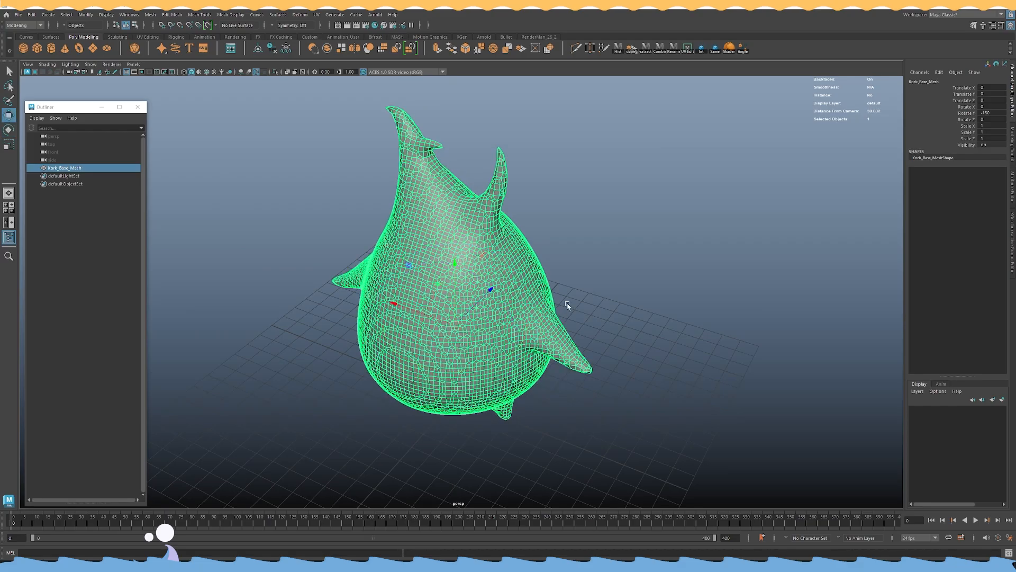
{"action": "left_click", "coordinate": [580, 219]}
{"action": "scroll", "coordinate": [529, 265], "scroll_direction": "up", "scroll_amount": 5}
{"action": "left_click", "coordinate": [504, 316]}
{"action": "scroll", "coordinate": [503, 317], "scroll_direction": "down", "scroll_amount": 2}
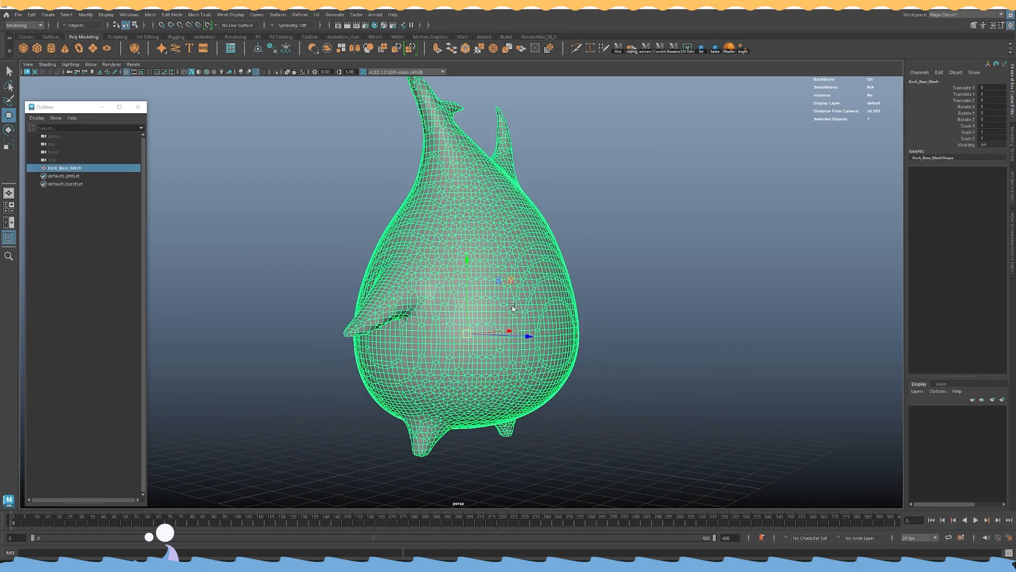
Make the rotated base mesh a live surface.
{"action": "middle_click_drag", "start_coordinate": [503, 317], "coordinate": [486, 298], "text": "alt"}
{"action": "scroll", "coordinate": [486, 298], "scroll_direction": "up", "scroll_amount": 1}
{"action": "left_click_drag", "start_coordinate": [485, 298], "coordinate": [468, 296], "text": "alt"}
{"action": "left_click", "coordinate": [208, 25]}
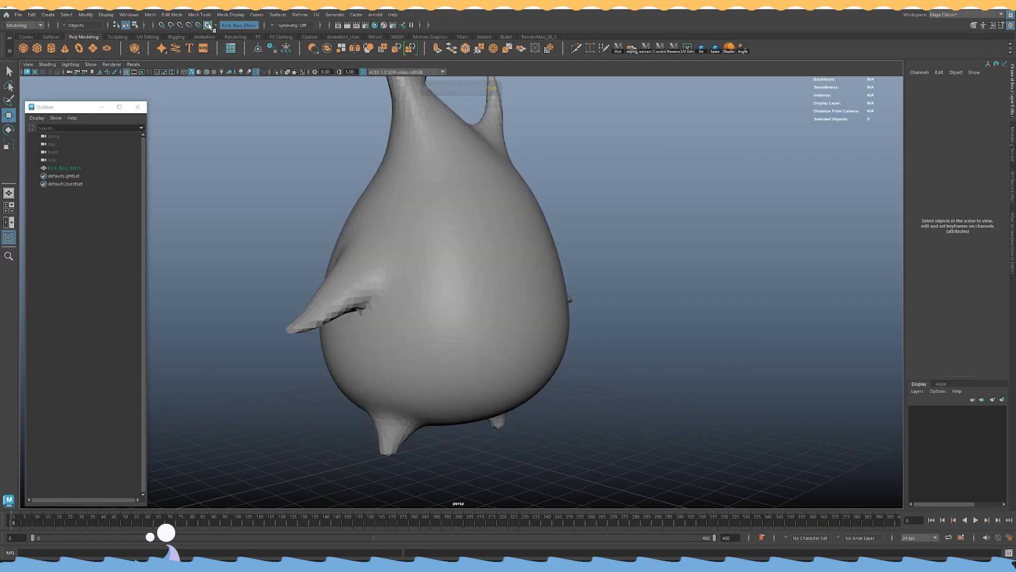
{"action": "scroll", "coordinate": [268, 144], "scroll_direction": "up", "scroll_amount": 2}
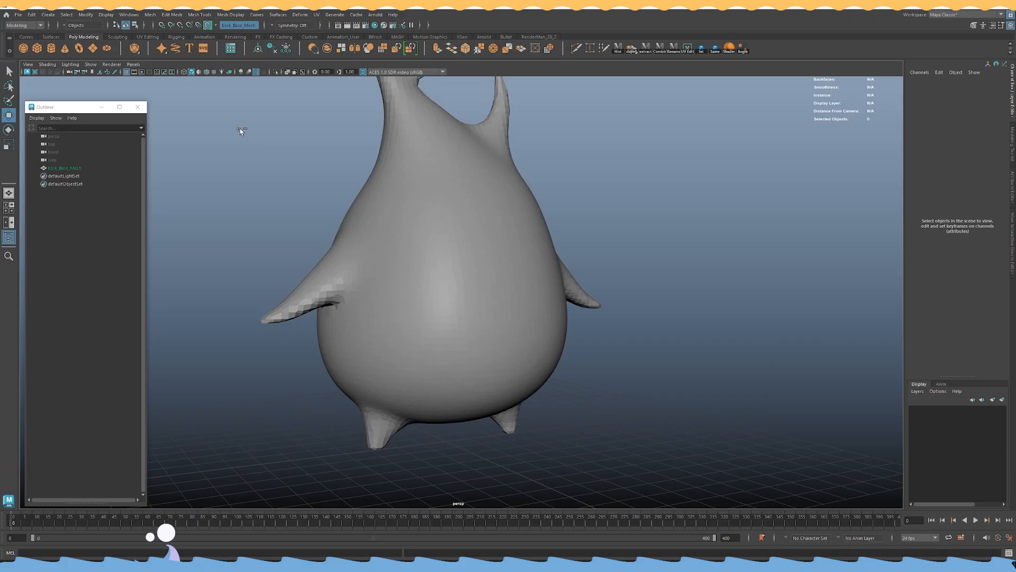
Place four Quad Draw points on the front of the body and fill them with a quad.
{"action": "key", "text": "ctrl+shift+q"}
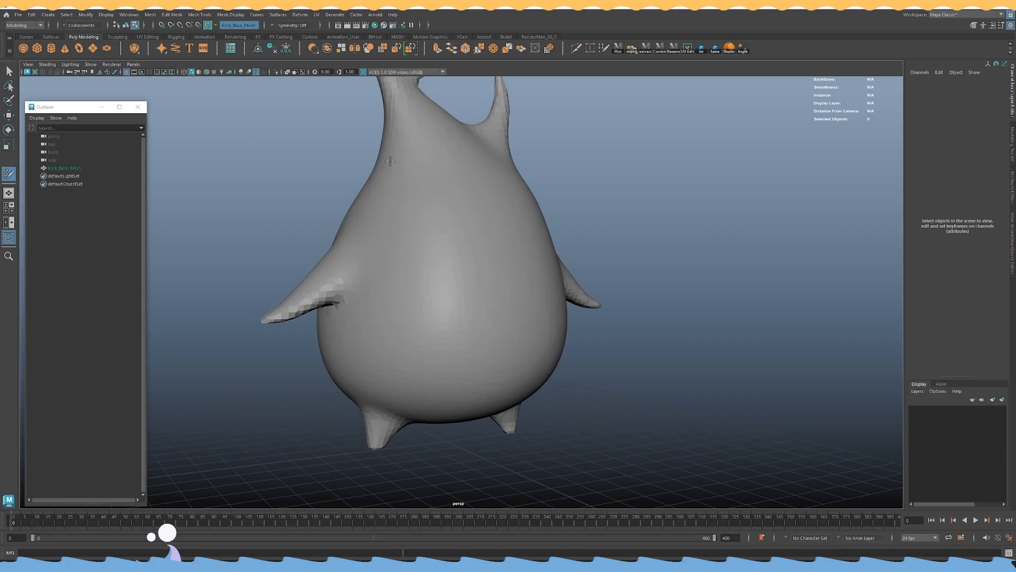
{"action": "scroll", "coordinate": [476, 265], "scroll_direction": "up", "scroll_amount": 3}
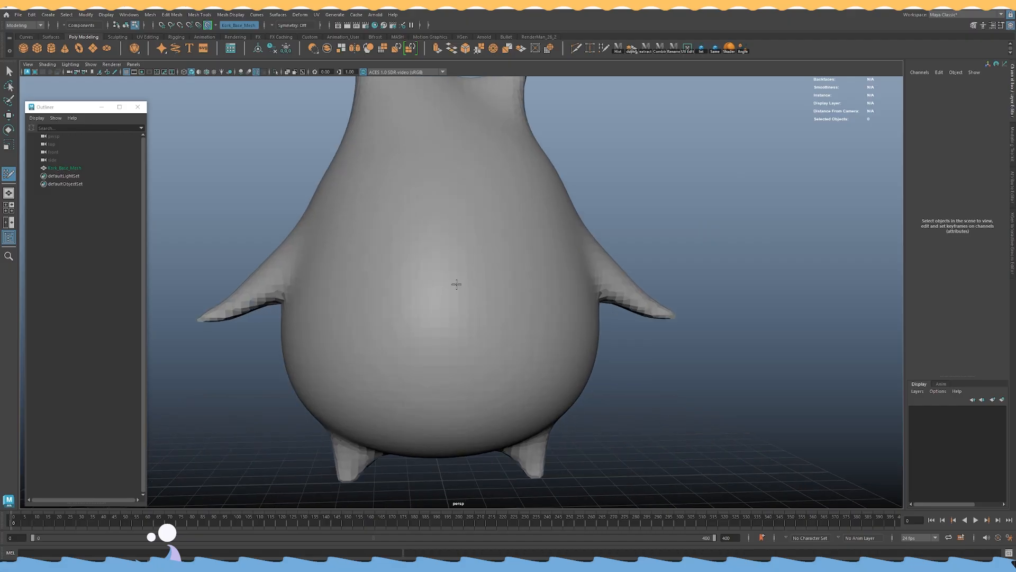
{"action": "scroll", "coordinate": [413, 254], "scroll_direction": "up", "scroll_amount": 1}
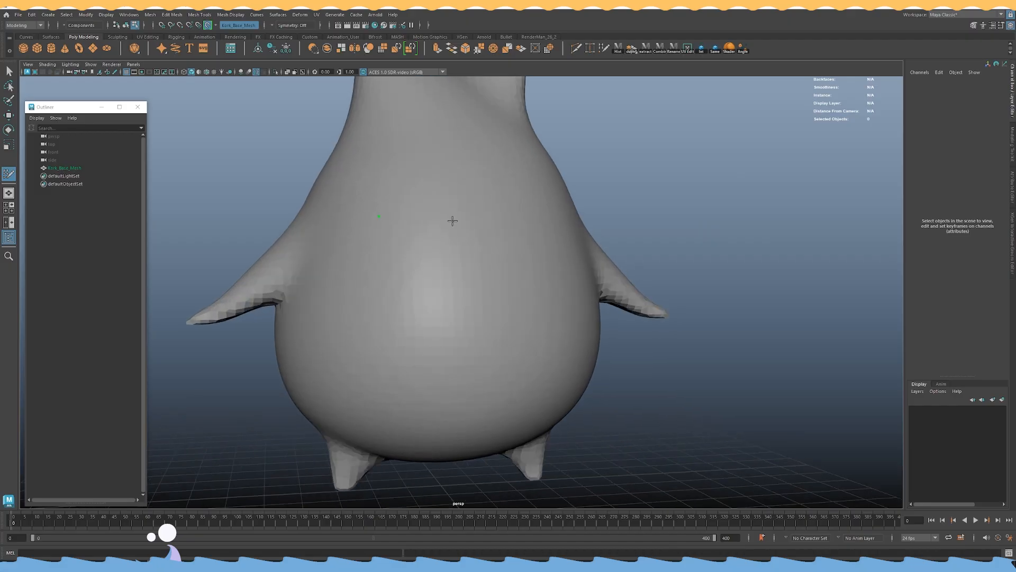
{"action": "left_click_drag", "start_coordinate": [385, 200], "coordinate": [407, 208], "text": "alt"}
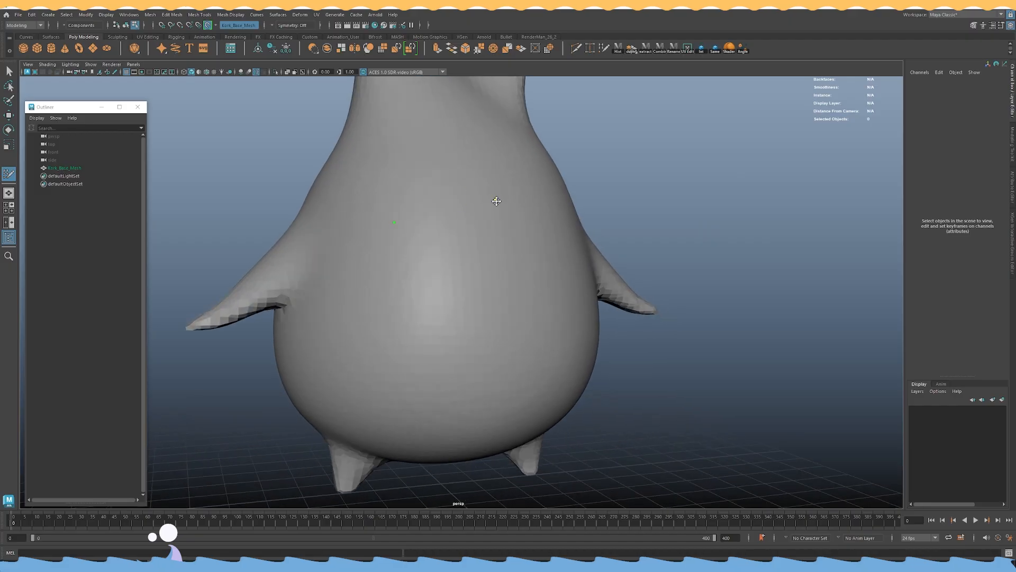
{"action": "mouse_move", "coordinate": [478, 240]}
{"action": "left_mouse_down", "text": "alt"}
{"action": "mouse_move", "coordinate": [495, 255]}
{"action": "mouse_move", "coordinate": [483, 253]}
{"action": "left_mouse_up", "text": "alt"}
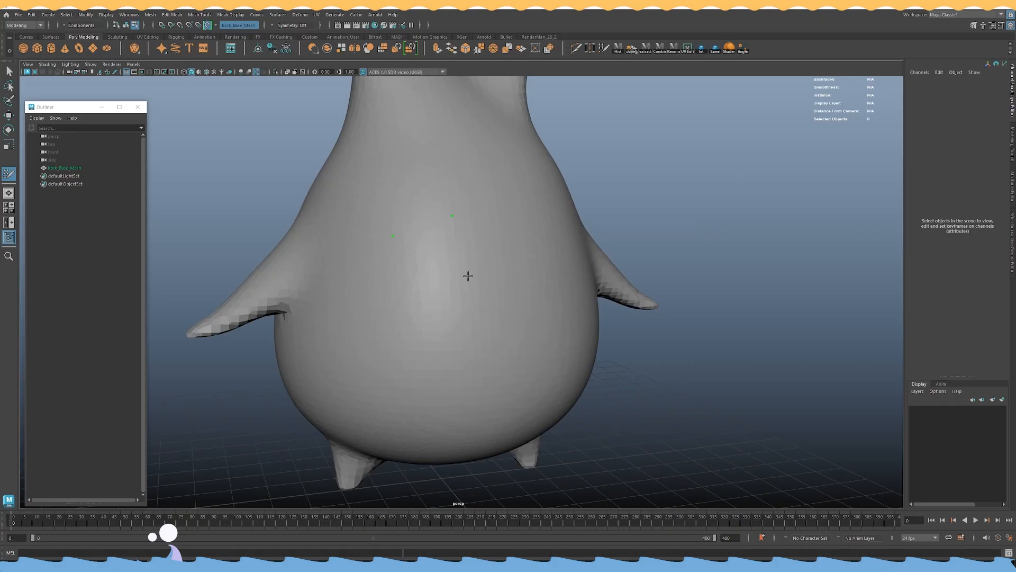
{"action": "left_click_drag", "start_coordinate": [419, 286], "coordinate": [442, 295], "text": "alt"}
{"action": "left_click", "coordinate": [441, 270]}
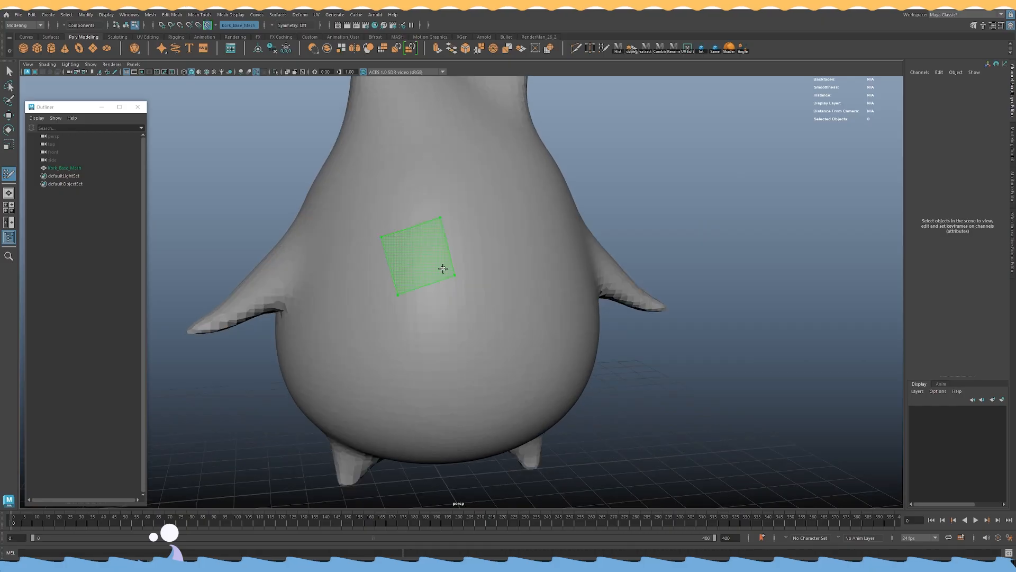
{"action": "left_click", "coordinate": [426, 257], "text": "shift"}
Adjust the lower corner of the new quad along the live surface.
{"action": "mouse_move", "coordinate": [649, 245]}
{"action": "left_mouse_down", "text": "alt"}
{"action": "mouse_move", "coordinate": [462, 229]}
{"action": "mouse_move", "coordinate": [506, 281]}
{"action": "left_mouse_up", "text": "alt"}
{"action": "mouse_move", "coordinate": [522, 245]}
{"action": "left_mouse_down", "text": "alt"}
{"action": "mouse_move", "coordinate": [569, 269]}
{"action": "mouse_move", "coordinate": [487, 266]}
{"action": "mouse_move", "coordinate": [424, 277]}
{"action": "mouse_move", "coordinate": [412, 221]}
{"action": "left_mouse_up", "text": "alt"}
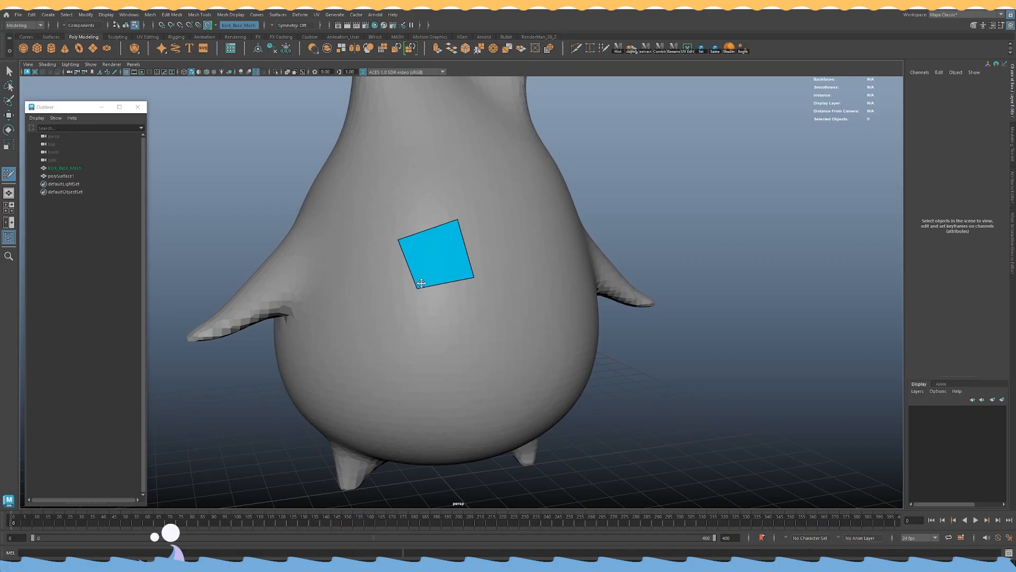
{"action": "left_click_drag", "start_coordinate": [418, 292], "coordinate": [487, 243], "text": "alt"}
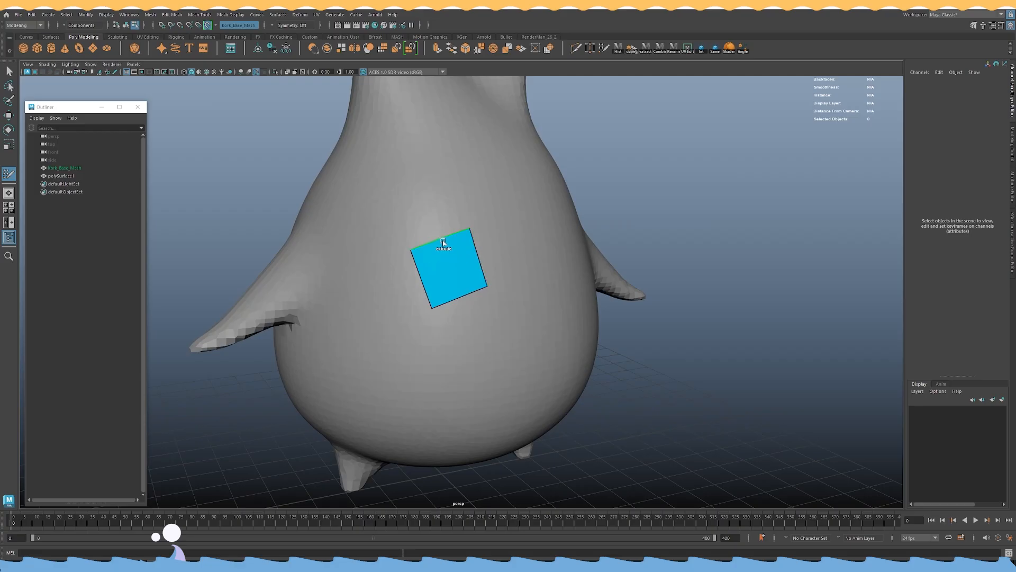
Extend the quad on the body's front with three more quads above and beside it.
{"action": "left_click_drag", "start_coordinate": [442, 238], "coordinate": [507, 254]}
{"action": "left_click_drag", "start_coordinate": [584, 240], "coordinate": [452, 235], "text": "alt"}
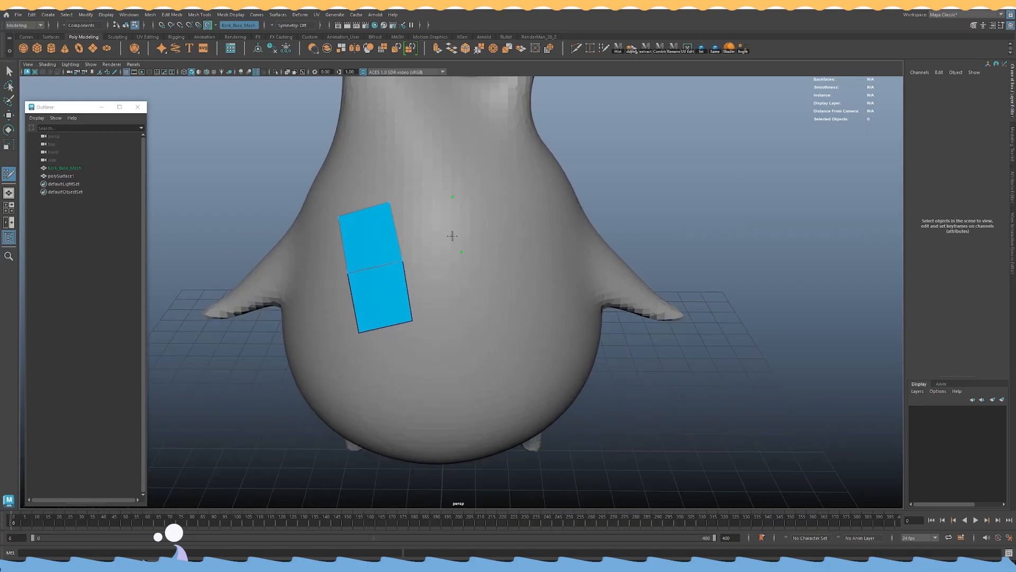
{"action": "left_click", "coordinate": [434, 265], "text": "shift"}
{"action": "mouse_move", "coordinate": [422, 231]}
{"action": "left_mouse_down", "text": "alt"}
{"action": "mouse_move", "coordinate": [477, 256]}
{"action": "mouse_move", "coordinate": [419, 194]}
{"action": "mouse_move", "coordinate": [519, 196]}
{"action": "mouse_move", "coordinate": [477, 201]}
{"action": "mouse_move", "coordinate": [527, 205]}
{"action": "left_mouse_up", "text": "alt"}
{"action": "left_click", "coordinate": [447, 186], "text": "shift"}
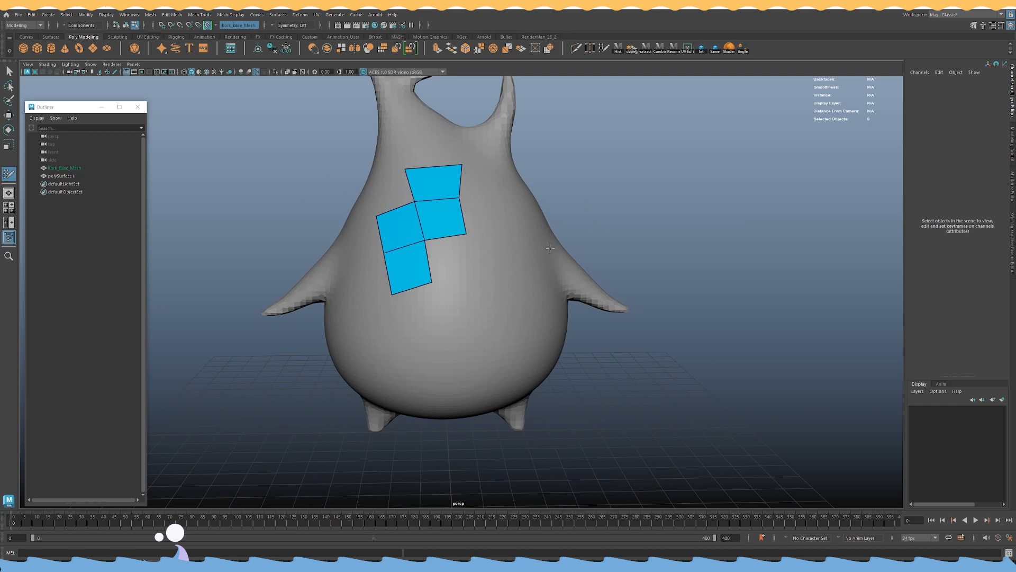
Undo all the test quads and points on the front of the body.
{"action": "key", "text": "ctrl+z"}
{"action": "key", "text": "ctrl+z"}
{"action": "key", "text": "ctrl+z"}
{"action": "key", "text": "ctrl+z"}
{"action": "key", "text": "ctrl+z"}
{"action": "key", "text": "ctrl+z"}
{"action": "key", "text": "ctrl+z"}
{"action": "key", "text": "ctrl+z"}
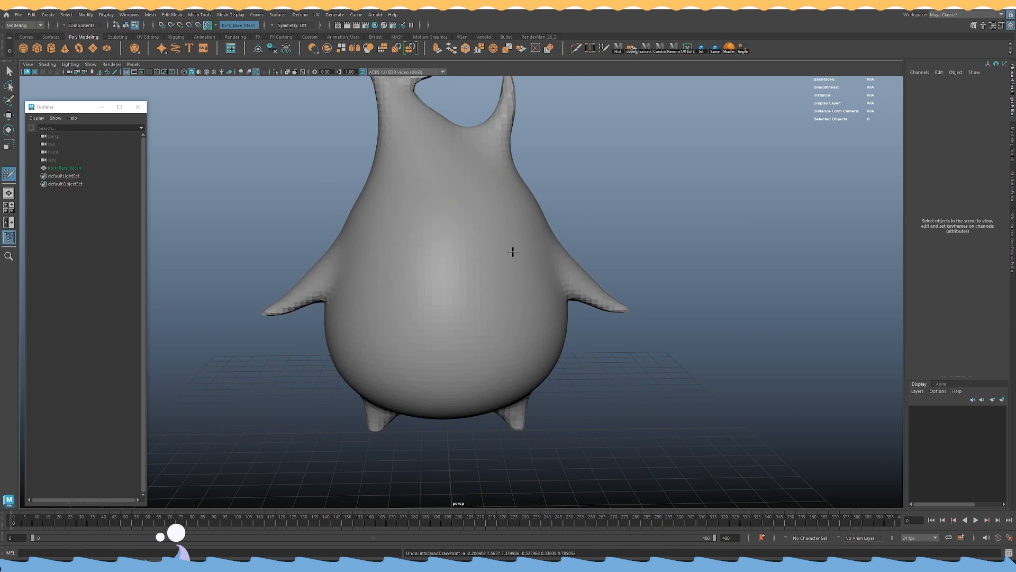
{"action": "scroll", "coordinate": [372, 323], "scroll_direction": "up", "scroll_amount": 3}
{"action": "left_click", "coordinate": [388, 313]}
{"action": "left_click", "coordinate": [385, 323], "text": "shift"}
{"action": "left_click_drag", "start_coordinate": [382, 314], "coordinate": [516, 328]}
{"action": "key", "text": "ctrl+z"}
{"action": "key", "text": "ctrl+z"}
{"action": "key", "text": "ctrl+z"}
{"action": "key", "text": "ctrl+z"}
{"action": "key", "text": "ctrl+z"}
{"action": "key", "text": "ctrl+z"}
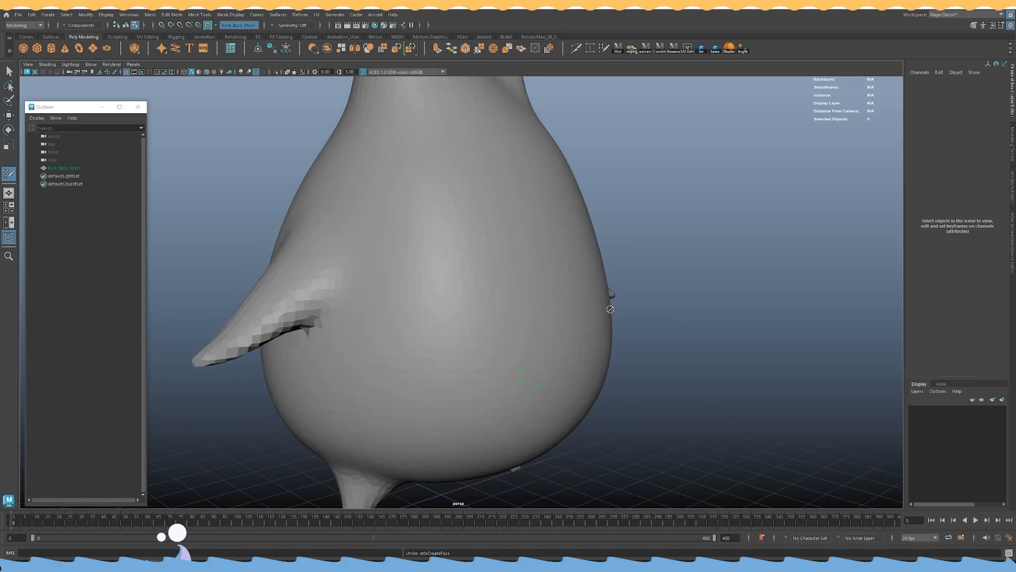
Examine the base mesh's underside, legs and front from several angles.
{"action": "left_click_drag", "start_coordinate": [603, 301], "coordinate": [483, 330], "text": "alt"}
{"action": "right_click_drag", "start_coordinate": [482, 330], "coordinate": [500, 342], "text": "alt"}
{"action": "middle_click_drag", "start_coordinate": [500, 362], "coordinate": [516, 329], "text": "alt"}
{"action": "left_click_drag", "start_coordinate": [515, 331], "coordinate": [514, 342], "text": "alt"}
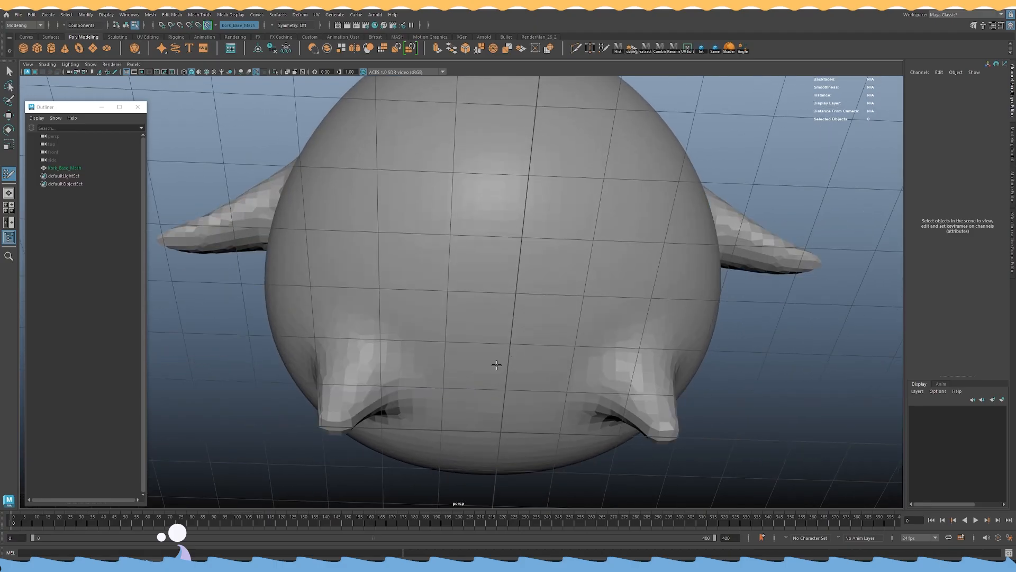
{"action": "left_click_drag", "start_coordinate": [490, 379], "coordinate": [487, 374], "text": "alt"}
{"action": "middle_click_drag", "start_coordinate": [528, 272], "coordinate": [522, 269], "text": "alt"}
{"action": "right_click_drag", "start_coordinate": [522, 269], "coordinate": [470, 272], "text": "alt"}
{"action": "left_click_drag", "start_coordinate": [469, 272], "coordinate": [463, 310], "text": "alt"}
{"action": "left_click_drag", "start_coordinate": [477, 201], "coordinate": [474, 207], "text": "alt"}
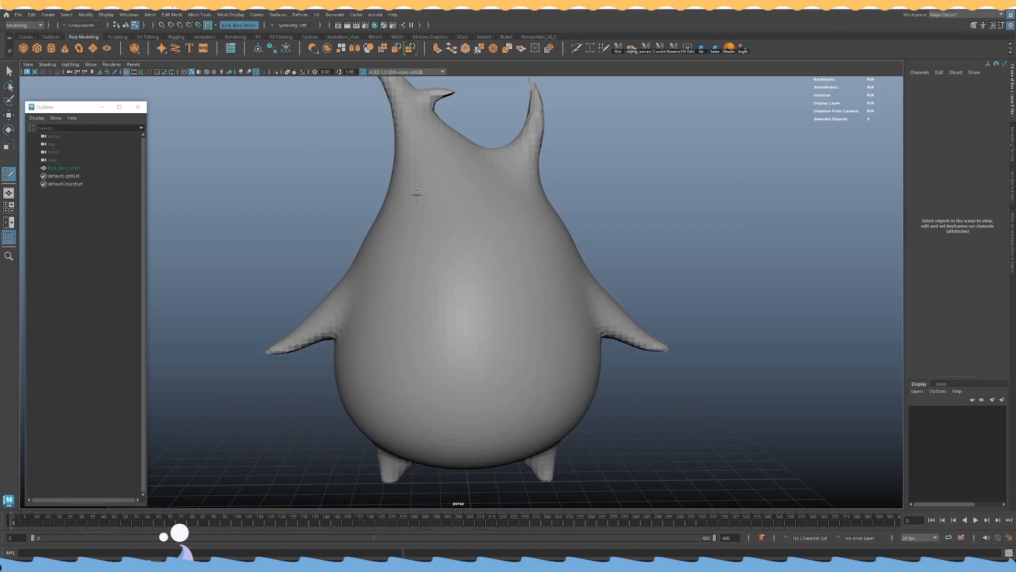
{"action": "left_click_drag", "start_coordinate": [486, 349], "coordinate": [457, 328], "text": "alt"}
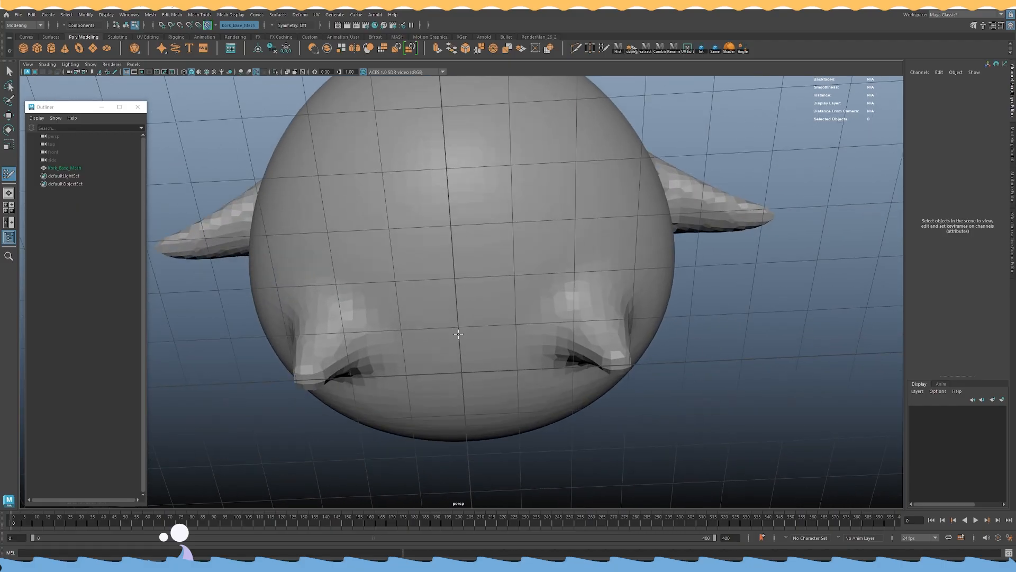
Place four Quad Draw points on the underside between the legs, fill them with a quad and hide the viewport grid.
{"action": "left_click_drag", "start_coordinate": [460, 340], "coordinate": [470, 313], "text": "alt"}
{"action": "middle_click_drag", "start_coordinate": [470, 313], "coordinate": [504, 353], "text": "alt"}
{"action": "right_click_drag", "start_coordinate": [505, 354], "coordinate": [529, 361], "text": "alt"}
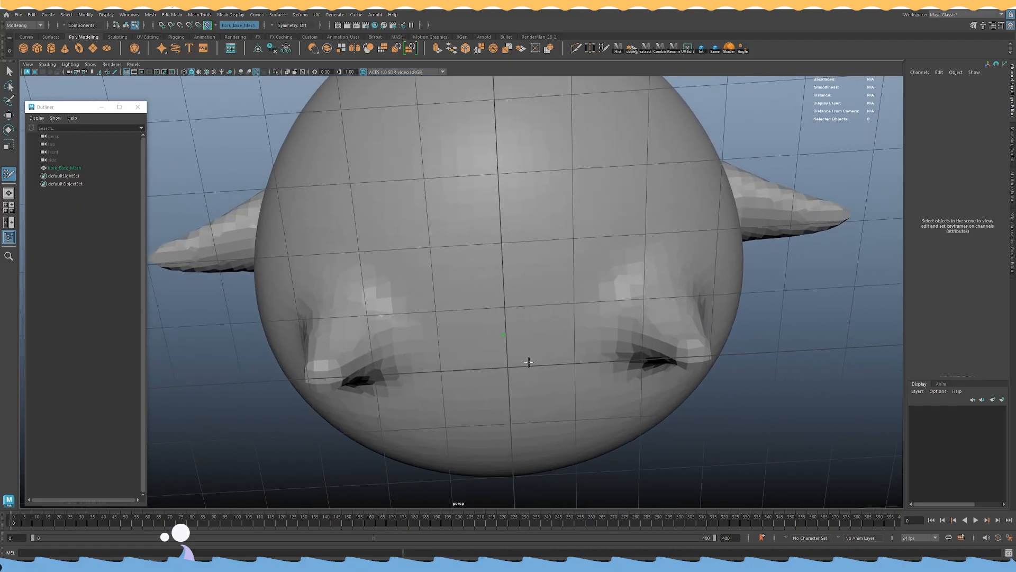
{"action": "left_click_drag", "start_coordinate": [529, 361], "coordinate": [525, 350], "text": "alt"}
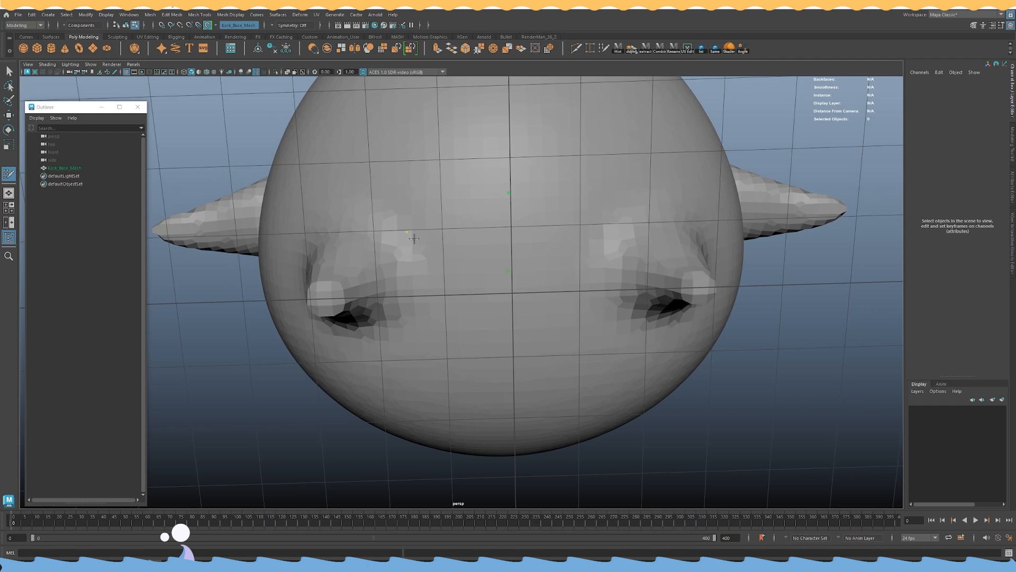
{"action": "left_click", "coordinate": [435, 282], "text": "shift"}
{"action": "mouse_move", "coordinate": [488, 209]}
{"action": "left_mouse_down", "text": "alt"}
{"action": "mouse_move", "coordinate": [497, 295]}
{"action": "mouse_move", "coordinate": [240, 95]}
{"action": "left_mouse_up", "text": "alt"}
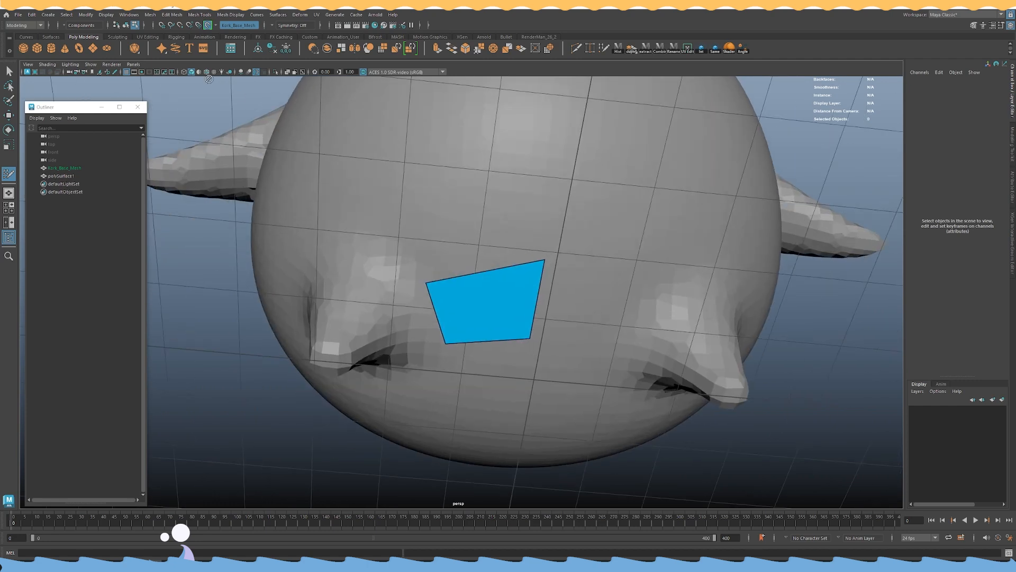
{"action": "left_click", "coordinate": [127, 73]}
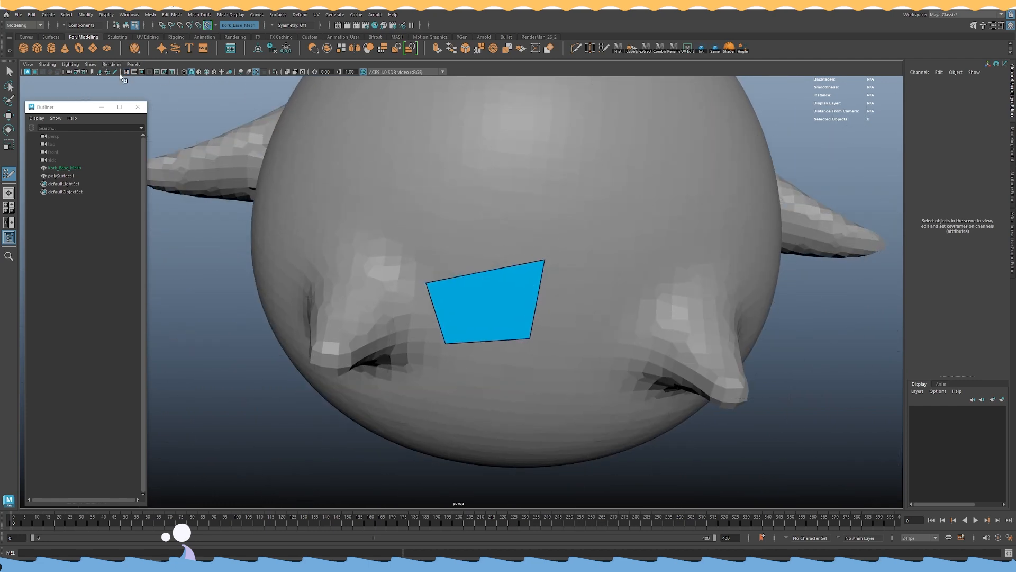
Extend the underside quad into a curved strip of four quads around the inner side of the leg.
{"action": "mouse_move", "coordinate": [451, 218]}
{"action": "left_mouse_down", "text": "alt"}
{"action": "mouse_move", "coordinate": [531, 288]}
{"action": "mouse_move", "coordinate": [451, 236]}
{"action": "mouse_move", "coordinate": [569, 228]}
{"action": "mouse_move", "coordinate": [466, 201]}
{"action": "mouse_move", "coordinate": [498, 198]}
{"action": "left_mouse_up", "text": "alt"}
{"action": "left_click_drag", "start_coordinate": [611, 276], "coordinate": [526, 315]}
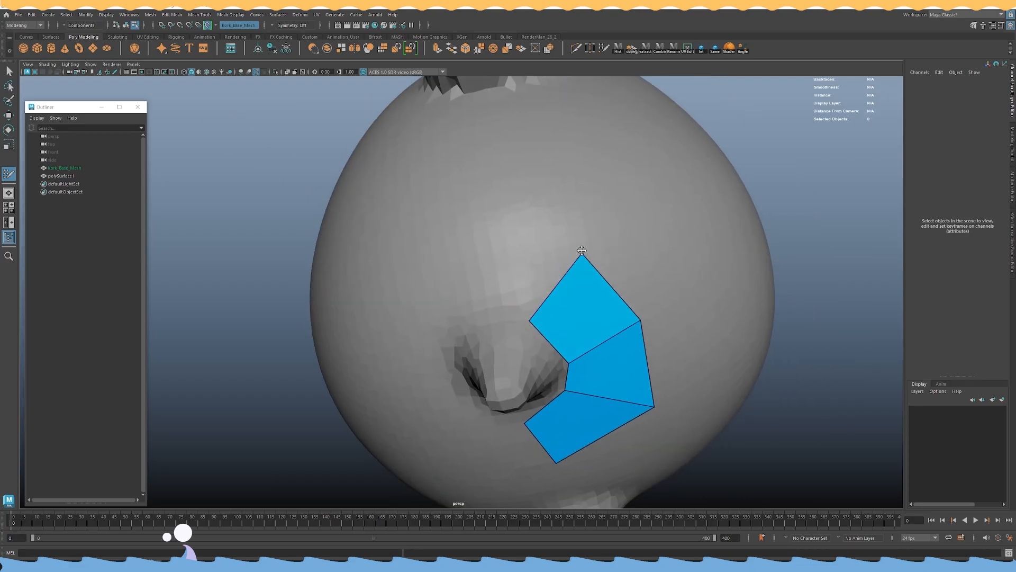
{"action": "left_click_drag", "start_coordinate": [582, 252], "coordinate": [557, 245]}
{"action": "left_click_drag", "start_coordinate": [599, 290], "coordinate": [547, 262], "text": "alt"}
{"action": "left_click_drag", "start_coordinate": [561, 210], "coordinate": [489, 232], "text": "alt"}
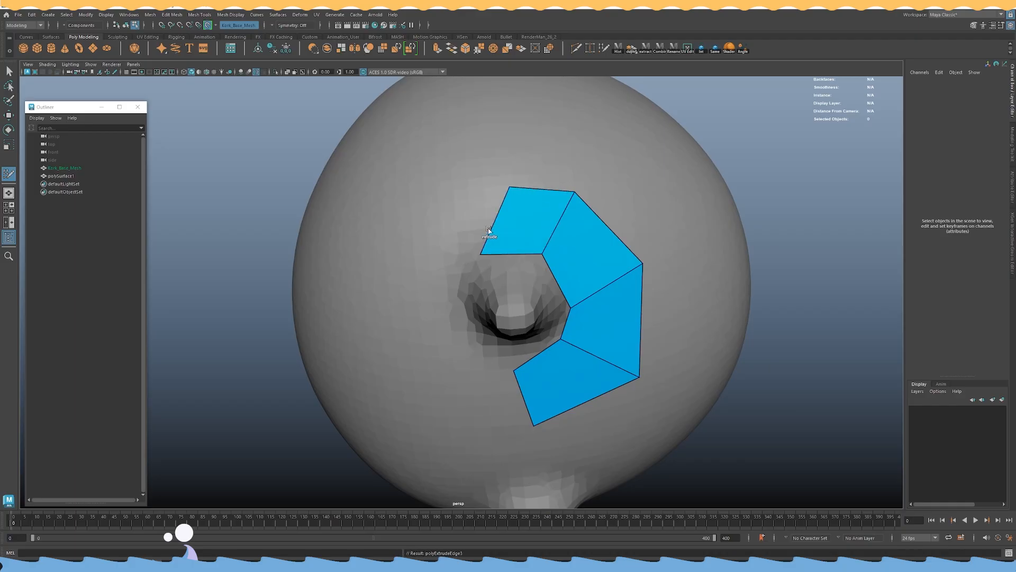
Reposition the vertices at both ends of the strip so it forms a half ring around the leg.
{"action": "left_click_drag", "start_coordinate": [510, 185], "coordinate": [465, 301]}
{"action": "left_click_drag", "start_coordinate": [473, 304], "coordinate": [461, 261], "text": "alt"}
{"action": "left_click_drag", "start_coordinate": [509, 323], "coordinate": [465, 288]}
{"action": "middle_click_drag", "start_coordinate": [466, 288], "coordinate": [515, 328], "text": "alt"}
{"action": "left_click_drag", "start_coordinate": [516, 329], "coordinate": [477, 311], "text": "alt"}
{"action": "left_click_drag", "start_coordinate": [483, 390], "coordinate": [474, 387]}
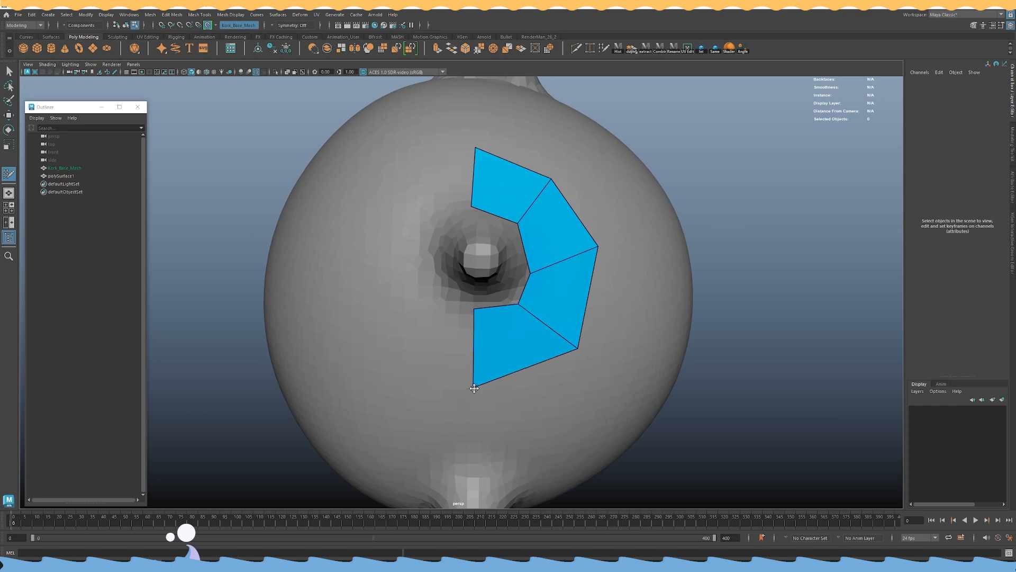
Reshape the half ring by moving its outer vertices outward and adjusting its lower edge and inner vertex.
{"action": "left_click_drag", "start_coordinate": [578, 348], "coordinate": [565, 374]}
{"action": "left_click_drag", "start_coordinate": [594, 293], "coordinate": [587, 303], "text": "alt"}
{"action": "left_click_drag", "start_coordinate": [588, 247], "coordinate": [594, 273]}
{"action": "left_click_drag", "start_coordinate": [534, 179], "coordinate": [559, 176]}
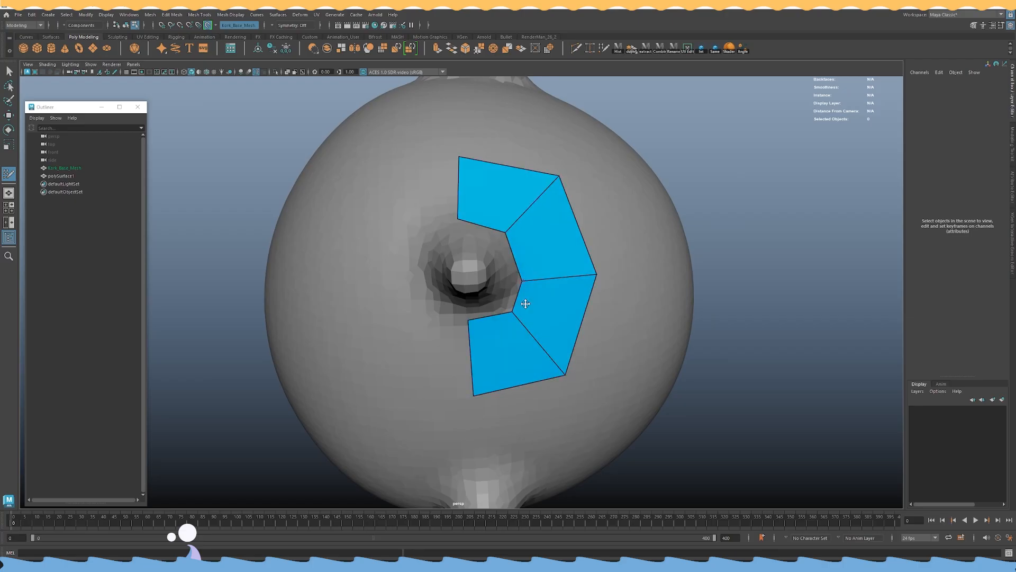
{"action": "left_click_drag", "start_coordinate": [470, 355], "coordinate": [467, 355]}
{"action": "left_click_drag", "start_coordinate": [513, 312], "coordinate": [507, 309]}
Place points around the other side of the leg and fill four quads to close the eight-quad ring.
{"action": "left_click_drag", "start_coordinate": [518, 279], "coordinate": [449, 300], "text": "alt"}
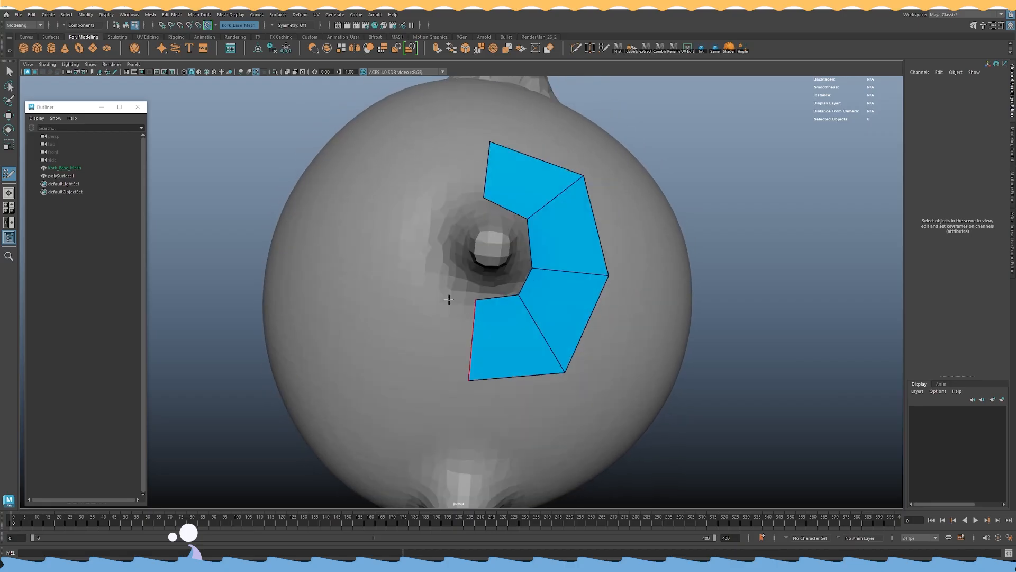
{"action": "left_click", "coordinate": [384, 332]}
{"action": "left_click", "coordinate": [408, 313], "text": "shift"}
{"action": "left_click", "coordinate": [447, 242]}
{"action": "left_click", "coordinate": [370, 237]}
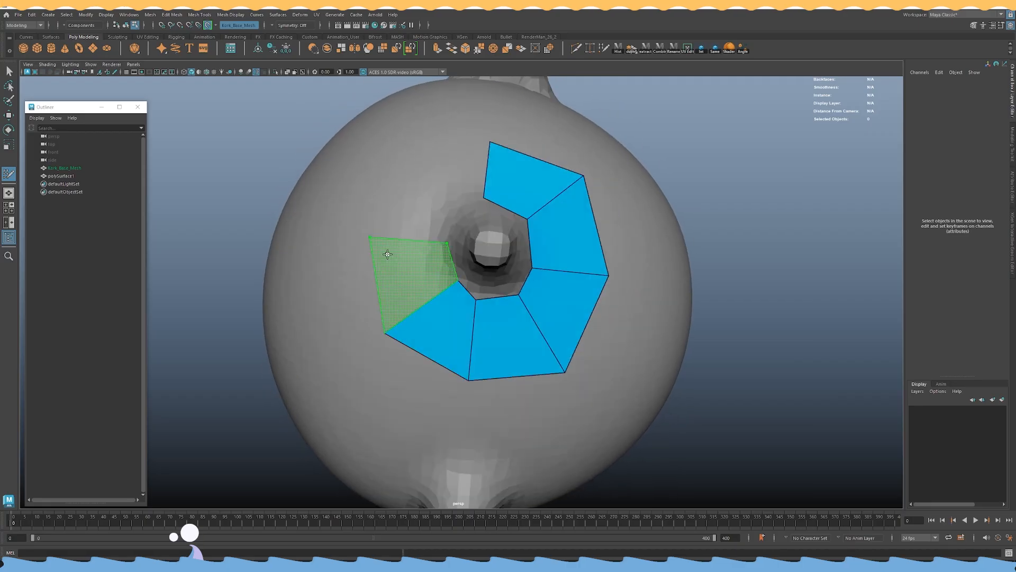
{"action": "left_click", "coordinate": [400, 278], "text": "shift"}
{"action": "mouse_move", "coordinate": [445, 222]}
{"action": "left_mouse_down", "text": "alt"}
{"action": "mouse_move", "coordinate": [449, 238]}
{"action": "mouse_move", "coordinate": [490, 213]}
{"action": "mouse_move", "coordinate": [483, 205]}
{"action": "left_mouse_up", "text": "alt"}
{"action": "left_click", "coordinate": [410, 198]}
{"action": "left_click", "coordinate": [405, 247], "text": "shift"}
{"action": "left_click", "coordinate": [452, 214], "text": "shift"}
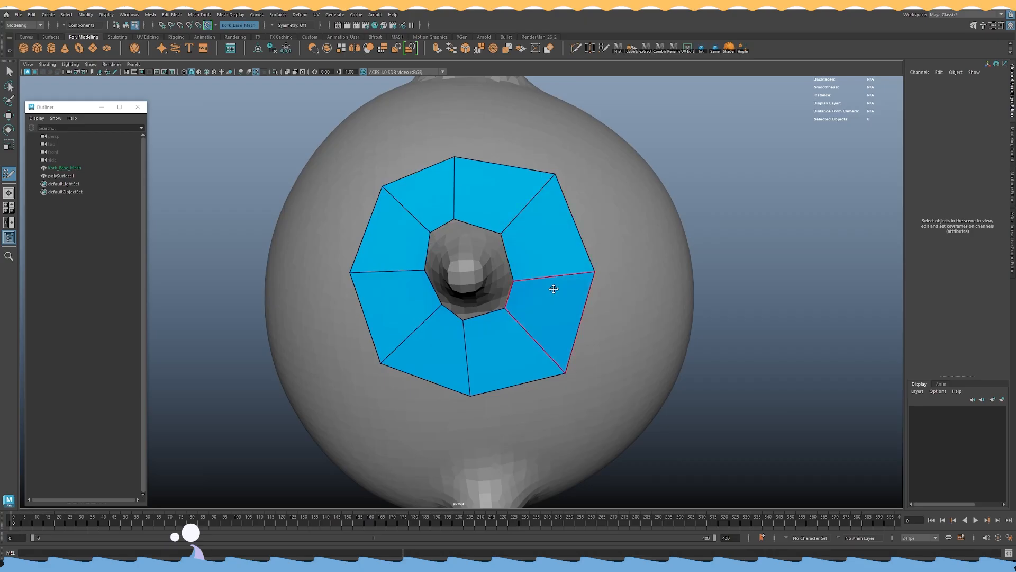
Examine the quad ring around the leg from several angles.
{"action": "left_click_drag", "start_coordinate": [477, 237], "coordinate": [492, 232], "text": "alt"}
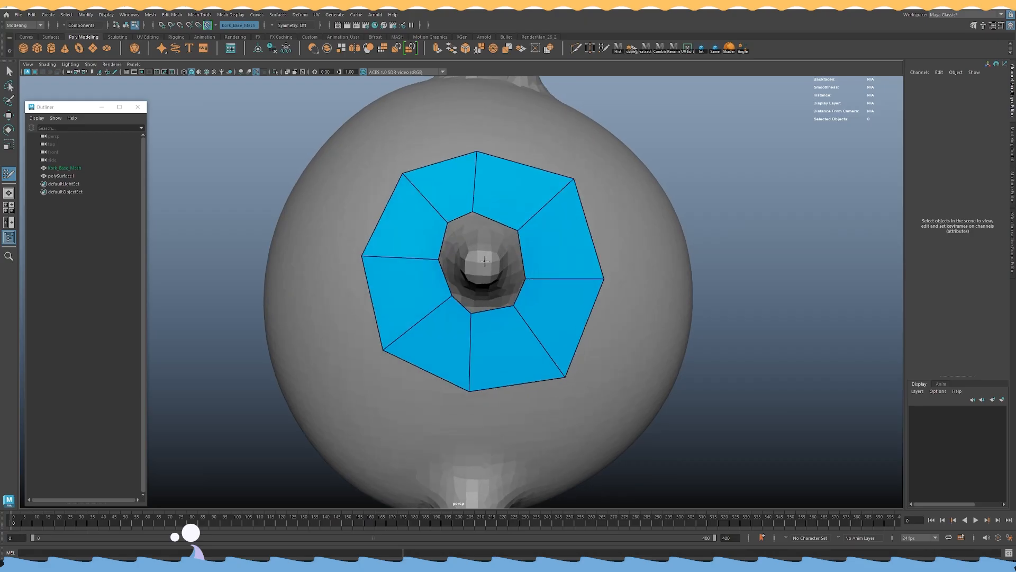
{"action": "right_click_drag", "start_coordinate": [491, 232], "coordinate": [505, 295], "text": "alt"}
{"action": "left_click_drag", "start_coordinate": [478, 231], "coordinate": [454, 330], "text": "alt"}
{"action": "left_click_drag", "start_coordinate": [454, 330], "coordinate": [404, 298], "text": "alt"}
{"action": "left_click_drag", "start_coordinate": [376, 334], "coordinate": [411, 321], "text": "alt"}
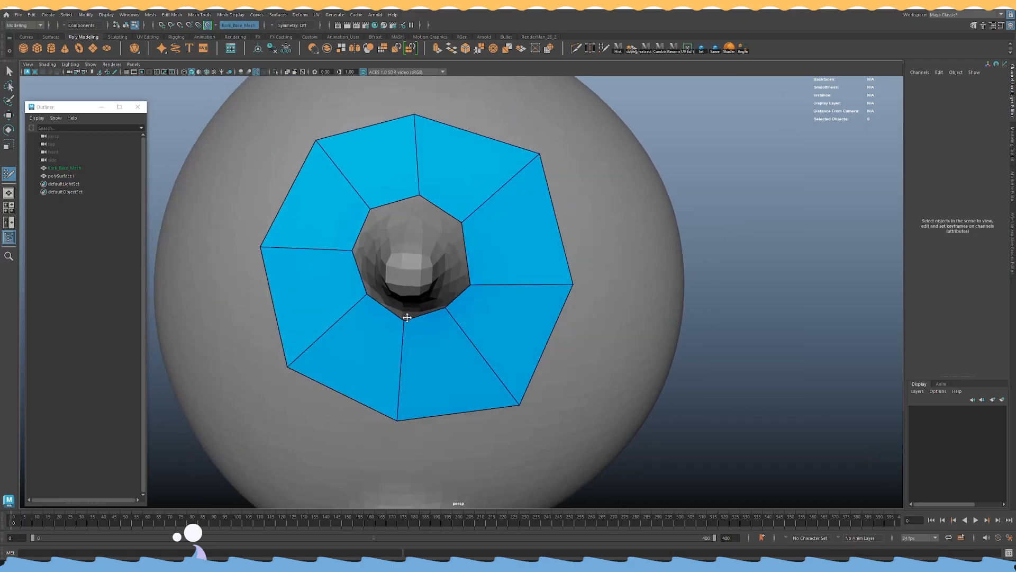
{"action": "left_click_drag", "start_coordinate": [471, 287], "coordinate": [448, 329], "text": "alt"}
{"action": "left_click_drag", "start_coordinate": [445, 244], "coordinate": [463, 262], "text": "alt"}
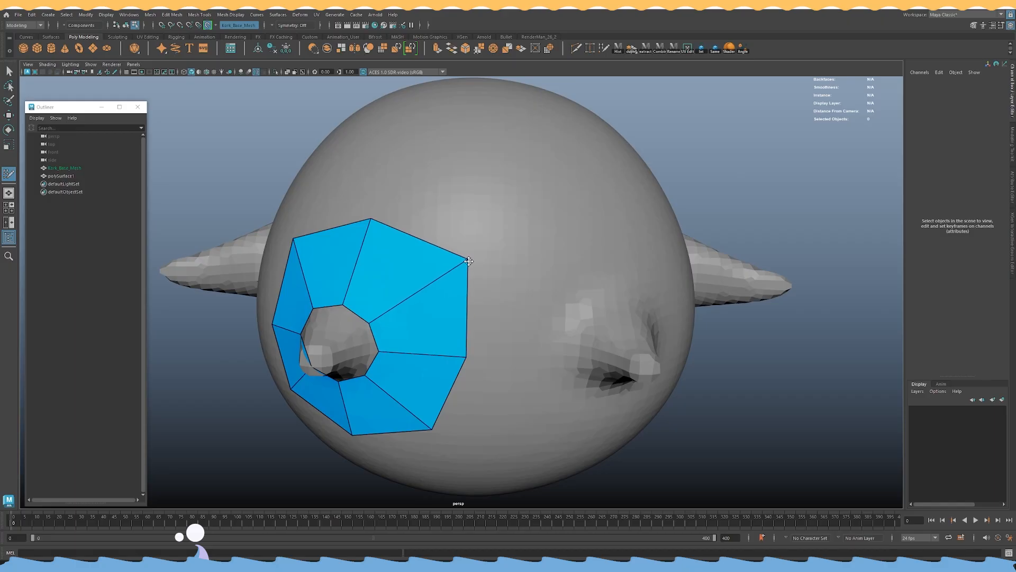
{"action": "left_click_drag", "start_coordinate": [475, 347], "coordinate": [432, 388], "text": "alt"}
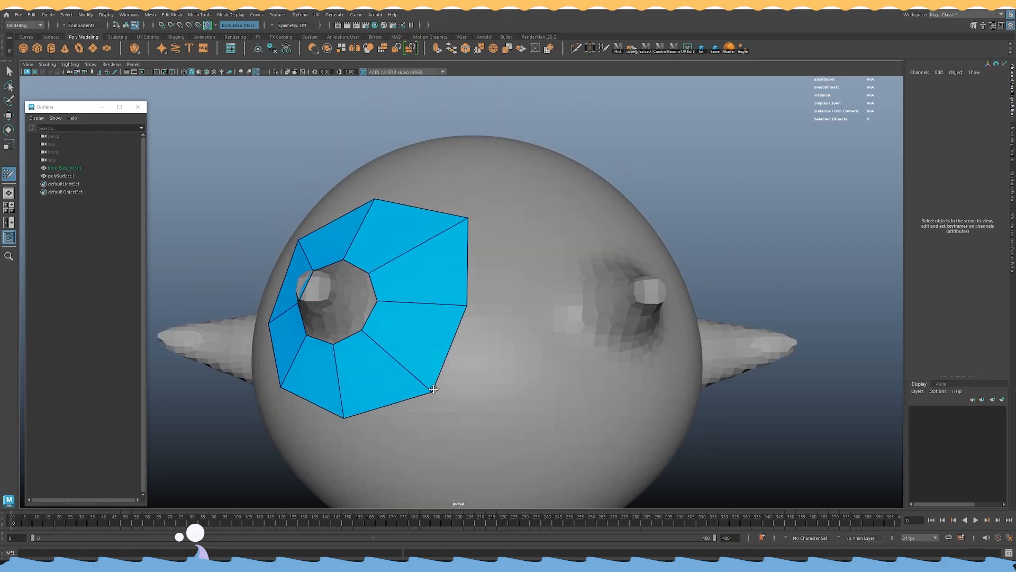
Extrude two quads up the front of the body from the leg ring and adjust their height.
{"action": "left_click_drag", "start_coordinate": [432, 391], "coordinate": [509, 284], "text": "alt"}
{"action": "left_click", "coordinate": [454, 300]}
{"action": "key", "text": "ctrl+z"}
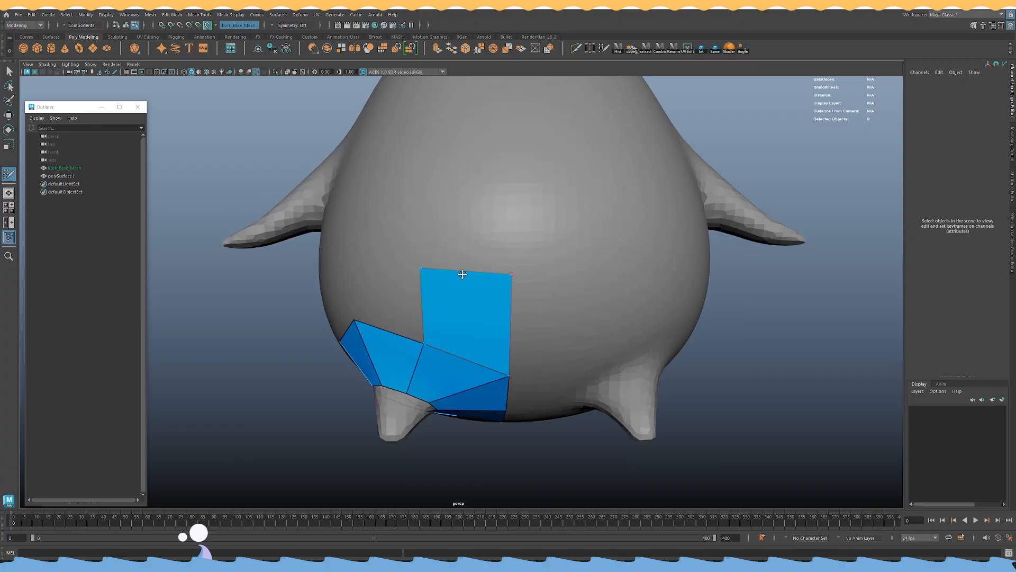
{"action": "left_click_drag", "start_coordinate": [443, 270], "coordinate": [479, 284]}
{"action": "left_click_drag", "start_coordinate": [422, 306], "coordinate": [461, 249], "text": "alt"}
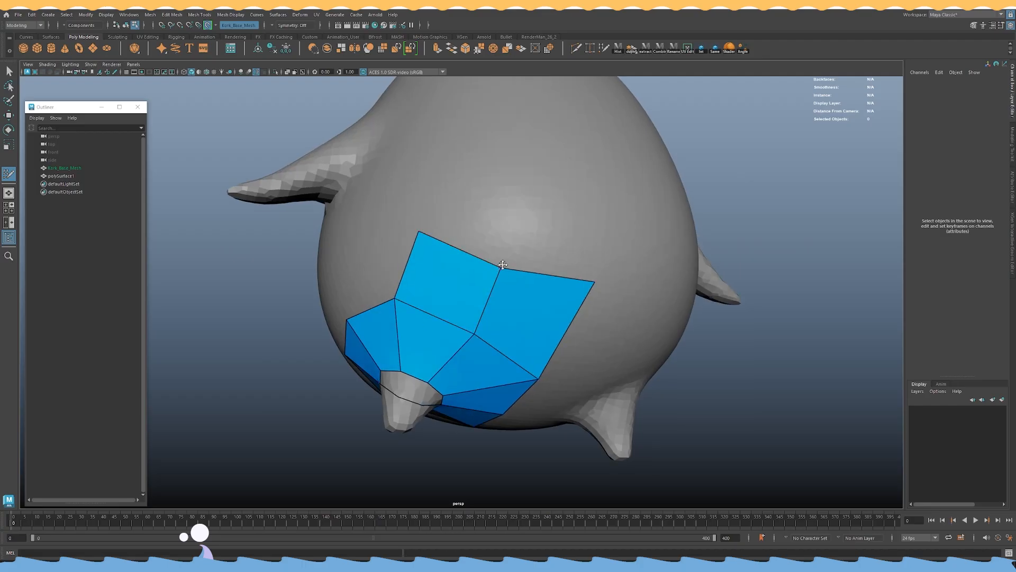
{"action": "key", "text": "ctrl+z"}
{"action": "mouse_move", "coordinate": [436, 319]}
{"action": "left_mouse_down"}
{"action": "mouse_move", "coordinate": [443, 266]}
{"action": "mouse_move", "coordinate": [464, 253]}
{"action": "mouse_move", "coordinate": [415, 284]}
{"action": "mouse_move", "coordinate": [385, 277]}
{"action": "mouse_move", "coordinate": [438, 318]}
{"action": "left_mouse_up"}
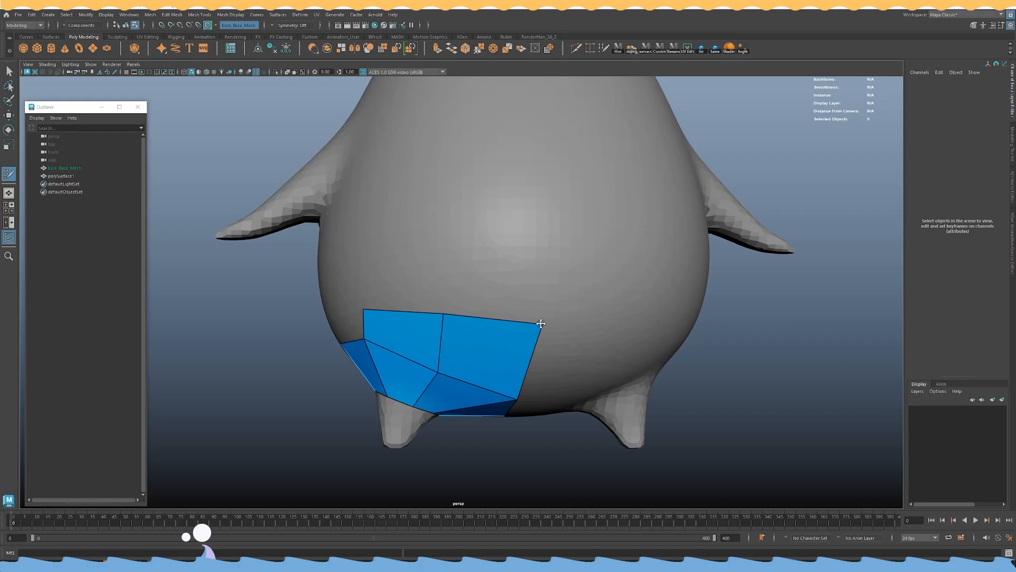
Extrude a third quad from the leg ring up the side of the body and join it to the front quads.
{"action": "left_click_drag", "start_coordinate": [454, 317], "coordinate": [459, 314], "text": "alt"}
{"action": "left_click_drag", "start_coordinate": [458, 254], "coordinate": [291, 292], "text": "alt"}
{"action": "right_click_drag", "start_coordinate": [476, 272], "coordinate": [506, 274], "text": "alt"}
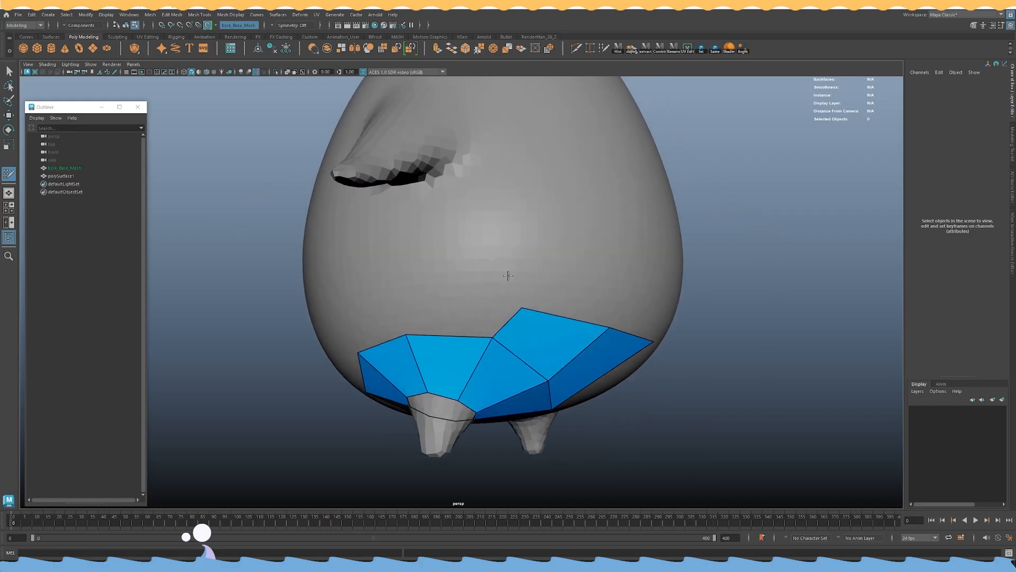
{"action": "left_click_drag", "start_coordinate": [506, 275], "coordinate": [521, 283], "text": "alt"}
{"action": "left_click_drag", "start_coordinate": [469, 340], "coordinate": [559, 272]}
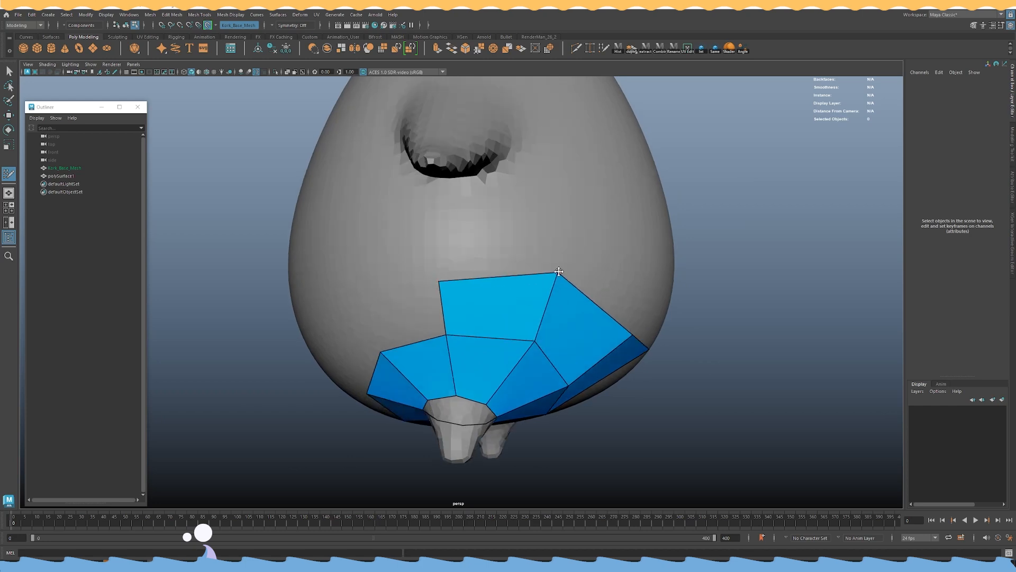
Continue the row above the leg ring around the side and back of the body, filling the remaining quads.
{"action": "mouse_move", "coordinate": [466, 267]}
{"action": "left_mouse_down", "text": "alt"}
{"action": "mouse_move", "coordinate": [482, 260]}
{"action": "mouse_move", "coordinate": [447, 271]}
{"action": "mouse_move", "coordinate": [466, 269]}
{"action": "mouse_move", "coordinate": [468, 256]}
{"action": "left_mouse_up", "text": "alt"}
{"action": "left_click_drag", "start_coordinate": [387, 267], "coordinate": [401, 294], "text": "alt"}
{"action": "left_click_drag", "start_coordinate": [397, 256], "coordinate": [393, 236]}
{"action": "left_click_drag", "start_coordinate": [393, 236], "coordinate": [470, 231], "text": "alt"}
{"action": "mouse_move", "coordinate": [436, 262]}
{"action": "left_mouse_down", "text": "alt"}
{"action": "mouse_move", "coordinate": [496, 273]}
{"action": "mouse_move", "coordinate": [437, 242]}
{"action": "left_mouse_up", "text": "alt"}
{"action": "left_click_drag", "start_coordinate": [437, 243], "coordinate": [402, 291], "text": "alt"}
{"action": "left_click", "coordinate": [416, 247]}
{"action": "left_click", "coordinate": [500, 289], "text": "shift"}
Extend the upper border of the patch into a second row of quads reaching just below the arm.
{"action": "left_click_drag", "start_coordinate": [471, 289], "coordinate": [363, 300], "text": "alt"}
{"action": "right_click_drag", "start_coordinate": [363, 300], "coordinate": [439, 318], "text": "alt"}
{"action": "left_click_drag", "start_coordinate": [478, 326], "coordinate": [454, 291], "text": "alt"}
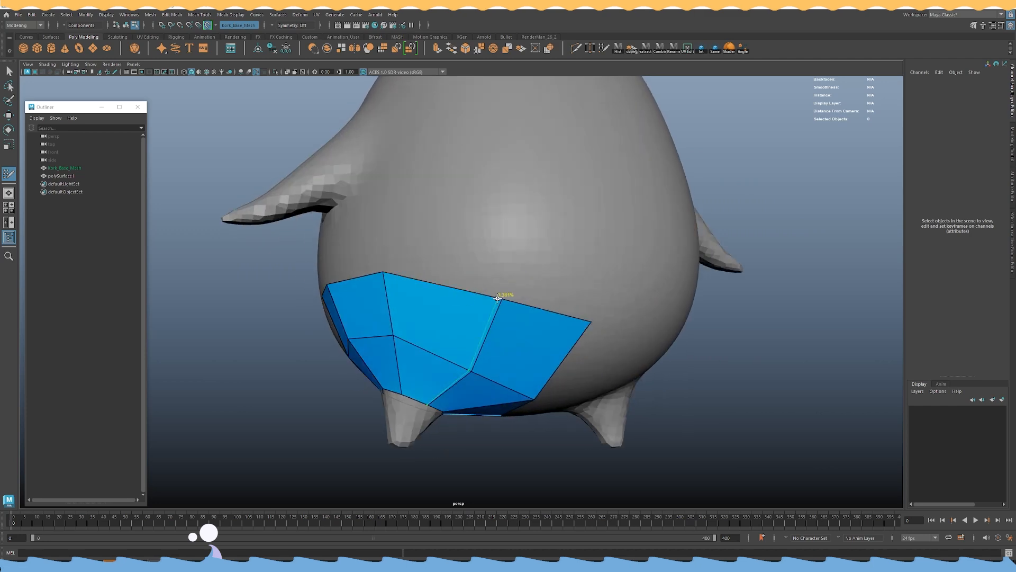
{"action": "middle_click_drag", "start_coordinate": [489, 300], "coordinate": [472, 231]}
{"action": "key", "text": "ctrl+z"}
{"action": "left_click_drag", "start_coordinate": [472, 231], "coordinate": [373, 228], "text": "alt"}
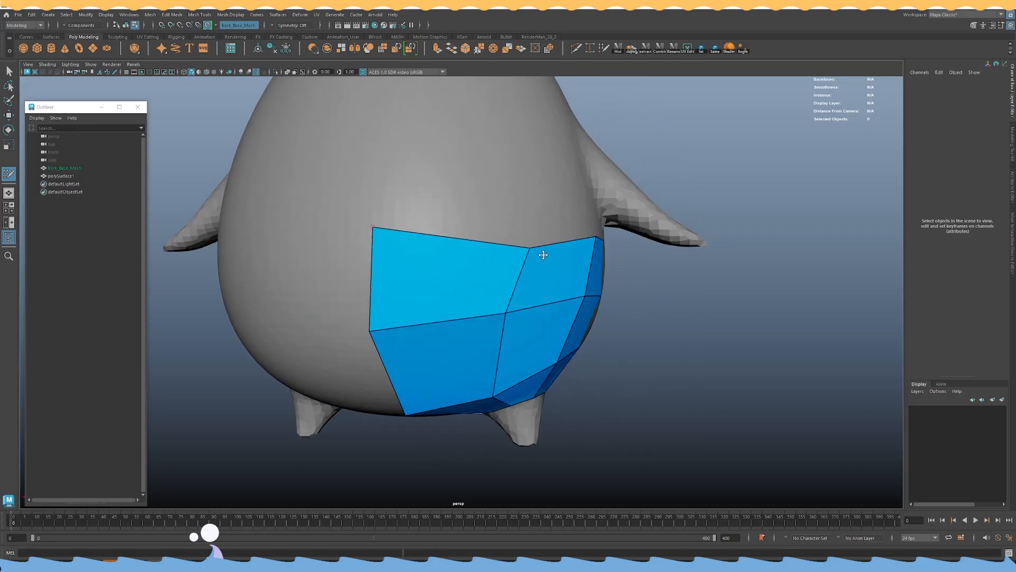
{"action": "left_click_drag", "start_coordinate": [511, 229], "coordinate": [428, 266], "text": "alt"}
{"action": "left_click_drag", "start_coordinate": [518, 269], "coordinate": [549, 276], "text": "alt"}
{"action": "left_click_drag", "start_coordinate": [450, 283], "coordinate": [448, 244], "text": "alt"}
{"action": "mouse_move", "coordinate": [511, 254]}
{"action": "left_mouse_down", "text": "alt"}
{"action": "mouse_move", "coordinate": [487, 261]}
{"action": "mouse_move", "coordinate": [499, 265]}
{"action": "left_mouse_up", "text": "alt"}
{"action": "left_click_drag", "start_coordinate": [567, 288], "coordinate": [462, 268], "text": "alt"}
{"action": "left_click_drag", "start_coordinate": [561, 321], "coordinate": [491, 287]}
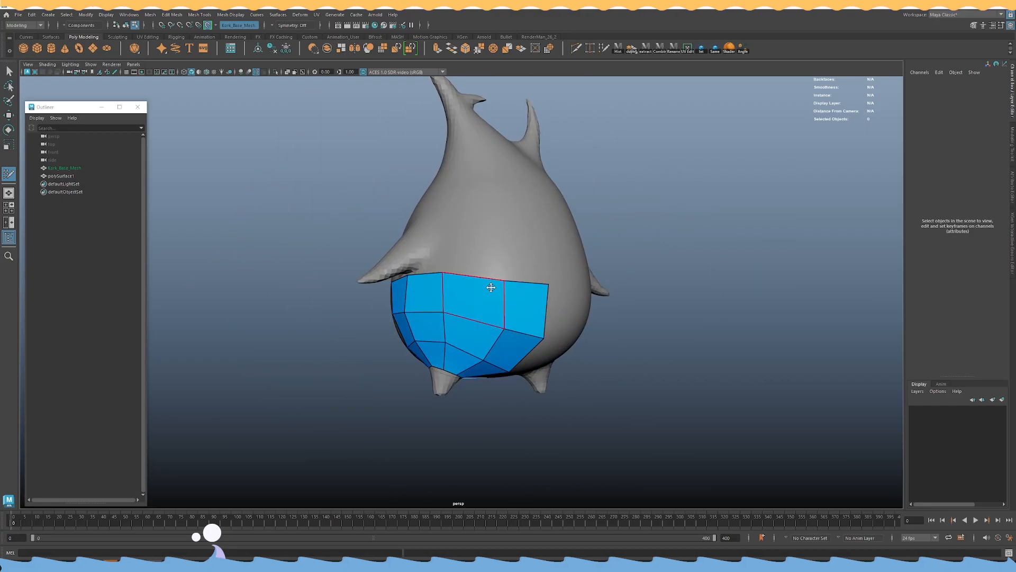
Try to fill a quad above the second row beside the underside of the arm.
{"action": "scroll", "coordinate": [447, 243], "scroll_direction": "up", "scroll_amount": 5}
{"action": "left_click_drag", "start_coordinate": [447, 243], "coordinate": [588, 281], "text": "alt"}
{"action": "scroll", "coordinate": [577, 312], "scroll_direction": "up", "scroll_amount": 3}
{"action": "left_click_drag", "start_coordinate": [571, 322], "coordinate": [483, 350], "text": "alt"}
{"action": "left_click_drag", "start_coordinate": [324, 286], "coordinate": [425, 269], "text": "alt"}
{"action": "left_click", "coordinate": [357, 272], "text": "shift"}
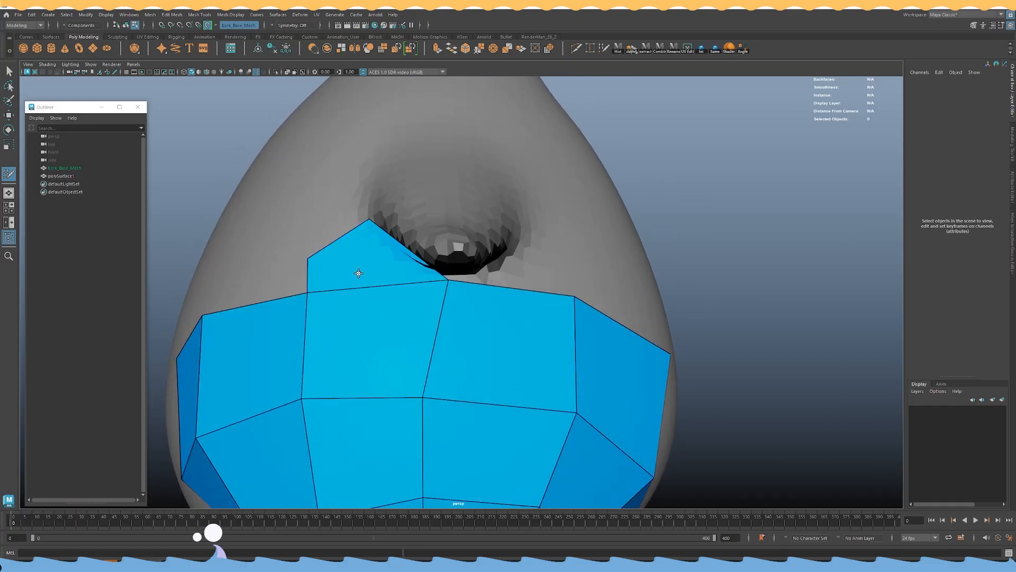
{"action": "left_click_drag", "start_coordinate": [356, 272], "coordinate": [384, 275], "text": "alt"}
{"action": "left_click_drag", "start_coordinate": [384, 226], "coordinate": [407, 267], "text": "alt"}
{"action": "mouse_move", "coordinate": [503, 247]}
{"action": "left_mouse_down", "text": "alt"}
{"action": "mouse_move", "coordinate": [441, 306]}
{"action": "mouse_move", "coordinate": [431, 280]}
{"action": "mouse_move", "coordinate": [456, 290]}
{"action": "left_mouse_up", "text": "alt"}
{"action": "key", "text": "ctrl+z"}
Place points around the underside of the arm and fill a quad on each side beneath it.
{"action": "left_click_drag", "start_coordinate": [459, 253], "coordinate": [433, 305], "text": "alt"}
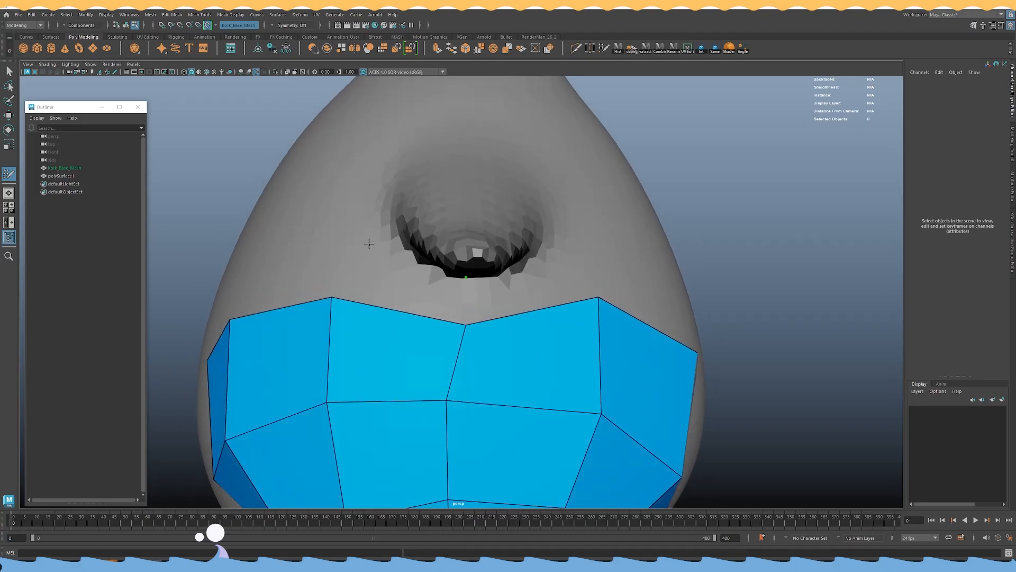
{"action": "left_click", "coordinate": [390, 227]}
{"action": "left_click", "coordinate": [371, 262], "text": "shift"}
{"action": "left_click_drag", "start_coordinate": [524, 265], "coordinate": [503, 275], "text": "alt"}
{"action": "left_click", "coordinate": [517, 247]}
{"action": "left_click", "coordinate": [520, 300], "text": "shift"}
{"action": "key", "text": "ctrl+z"}
Extrude one quad up each side of the arm from the quads beneath it and adjust their corners.
{"action": "left_click_drag", "start_coordinate": [553, 294], "coordinate": [452, 265], "text": "alt"}
{"action": "left_click_drag", "start_coordinate": [482, 217], "coordinate": [451, 283], "text": "alt"}
{"action": "left_click_drag", "start_coordinate": [380, 291], "coordinate": [380, 286]}
{"action": "left_click_drag", "start_coordinate": [331, 333], "coordinate": [323, 287]}
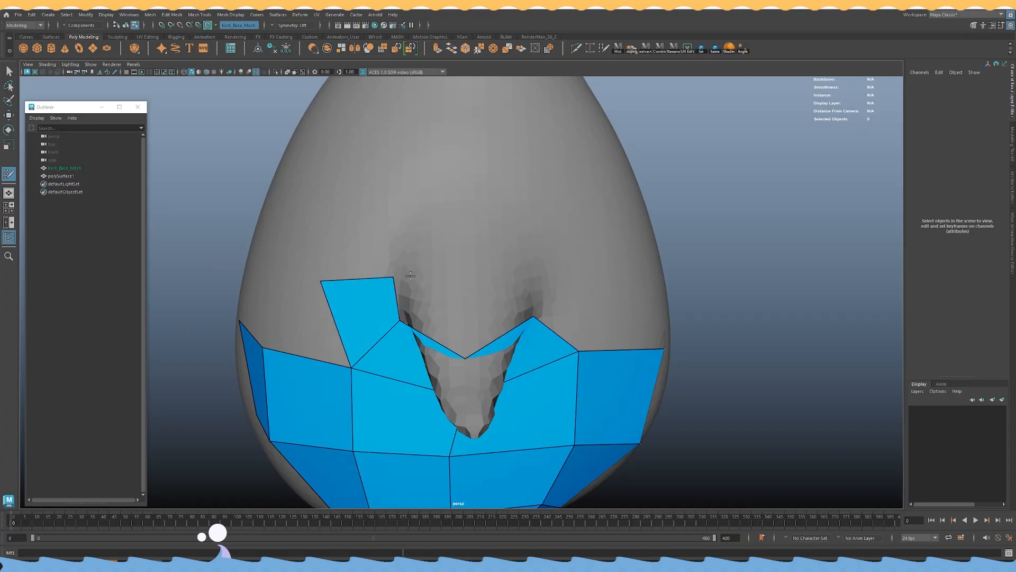
{"action": "left_click_drag", "start_coordinate": [411, 275], "coordinate": [426, 280], "text": "alt"}
{"action": "left_click_drag", "start_coordinate": [534, 333], "coordinate": [549, 311], "text": "shift"}
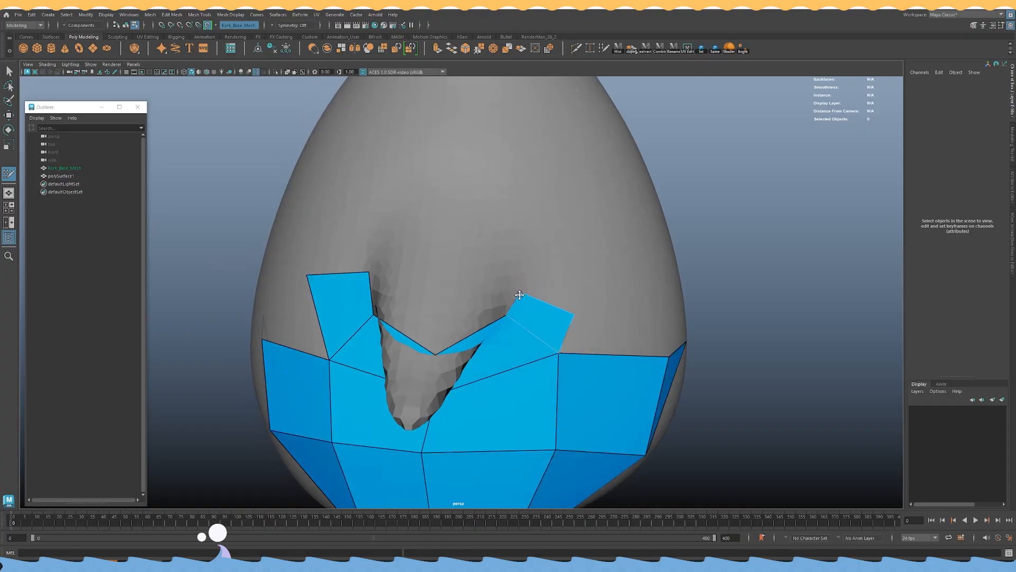
{"action": "left_click_drag", "start_coordinate": [600, 277], "coordinate": [534, 269], "text": "alt"}
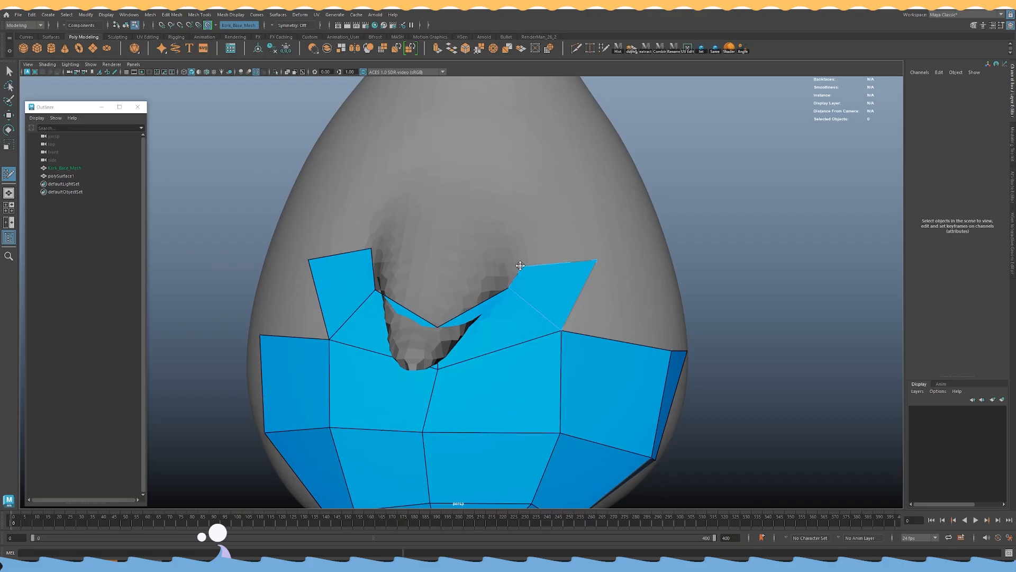
Fill four quads over the top of the arm to close the ring of faces around it.
{"action": "left_click_drag", "start_coordinate": [555, 251], "coordinate": [470, 278], "text": "alt"}
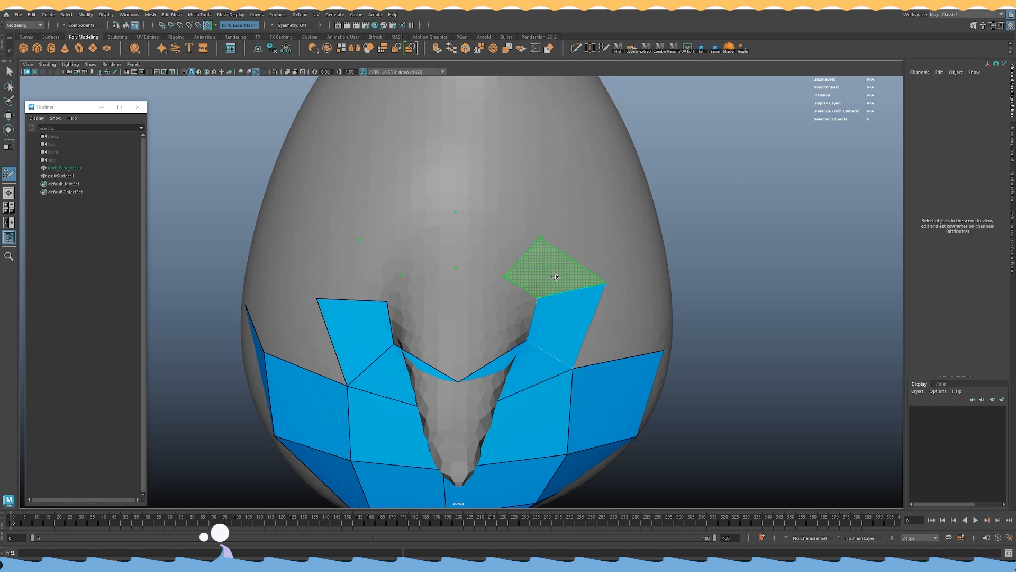
{"action": "left_click", "coordinate": [556, 265], "text": "shift"}
{"action": "left_click", "coordinate": [495, 245], "text": "shift"}
{"action": "left_click", "coordinate": [432, 246], "text": "shift"}
{"action": "key", "text": "ctrl+z"}
{"action": "left_click", "coordinate": [417, 247], "text": "shift"}
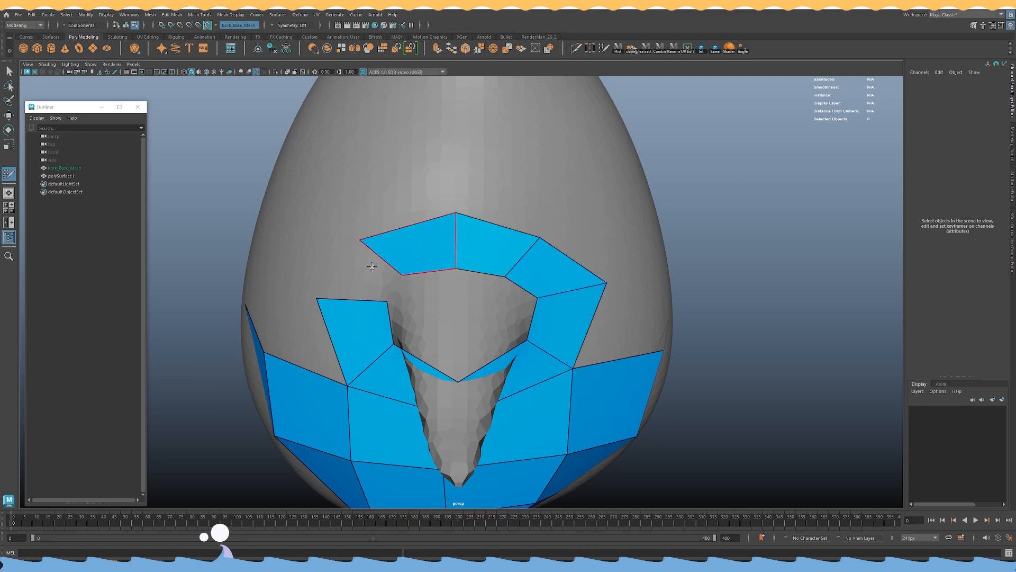
{"action": "left_click", "coordinate": [369, 269], "text": "shift"}
{"action": "left_click_drag", "start_coordinate": [476, 226], "coordinate": [448, 206], "text": "alt"}
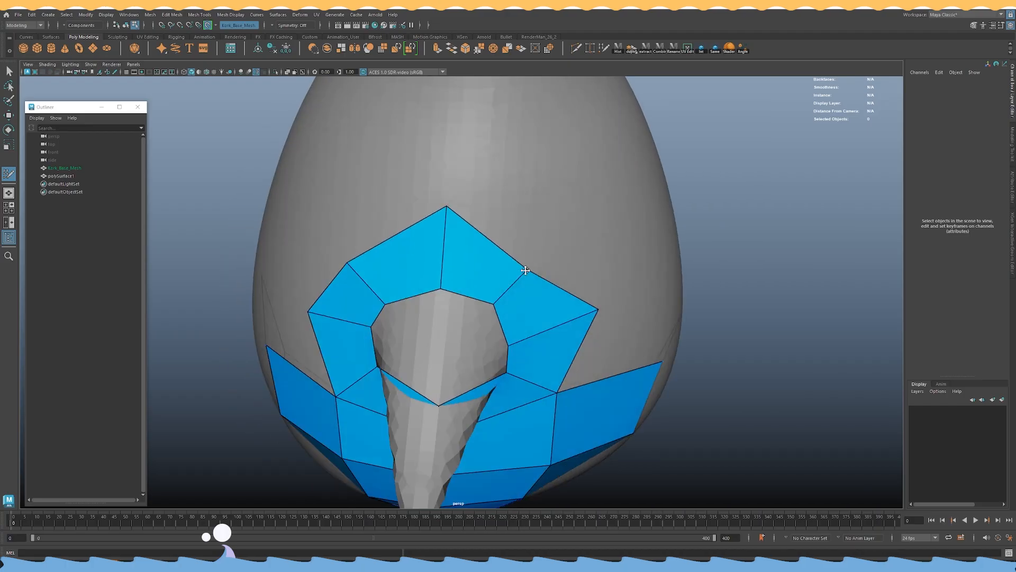
Fill quads beside the arm out to the body's centre line on both the front and the back.
{"action": "left_click_drag", "start_coordinate": [533, 243], "coordinate": [547, 266], "text": "alt"}
{"action": "right_click_drag", "start_coordinate": [581, 269], "coordinate": [504, 267], "text": "alt"}
{"action": "mouse_move", "coordinate": [504, 268]}
{"action": "left_mouse_down", "text": "alt"}
{"action": "mouse_move", "coordinate": [450, 271]}
{"action": "mouse_move", "coordinate": [490, 269]}
{"action": "left_mouse_up", "text": "alt"}
{"action": "right_click_drag", "start_coordinate": [524, 270], "coordinate": [575, 272], "text": "alt"}
{"action": "left_click_drag", "start_coordinate": [576, 272], "coordinate": [431, 289], "text": "alt"}
{"action": "left_click_drag", "start_coordinate": [428, 302], "coordinate": [479, 318], "text": "alt"}
{"action": "left_click", "coordinate": [485, 275]}
{"action": "left_click", "coordinate": [452, 305], "text": "shift"}
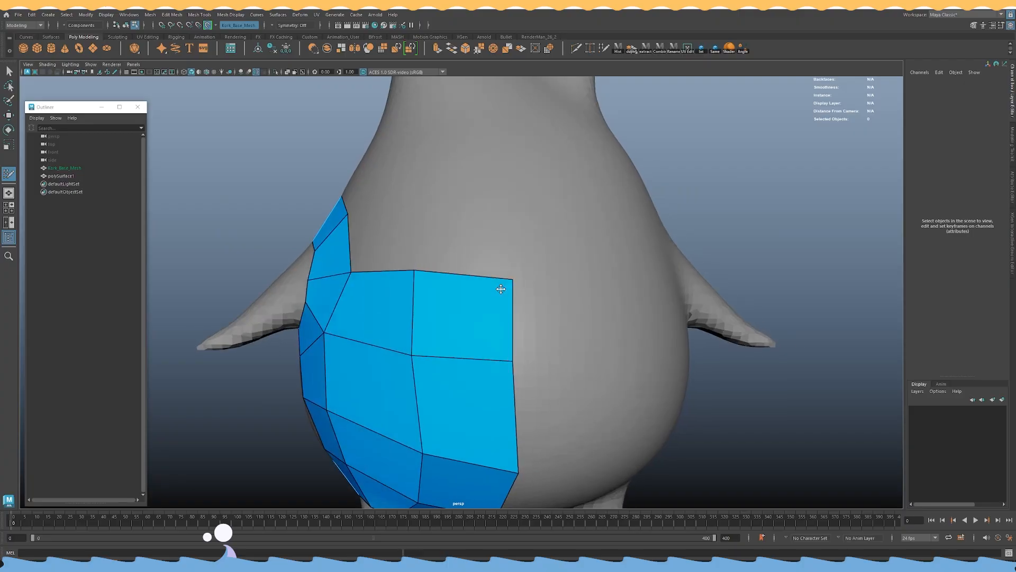
{"action": "left_click_drag", "start_coordinate": [518, 364], "coordinate": [583, 325]}
{"action": "left_click_drag", "start_coordinate": [366, 299], "coordinate": [452, 273], "text": "alt"}
{"action": "left_click", "coordinate": [474, 291], "text": "shift"}
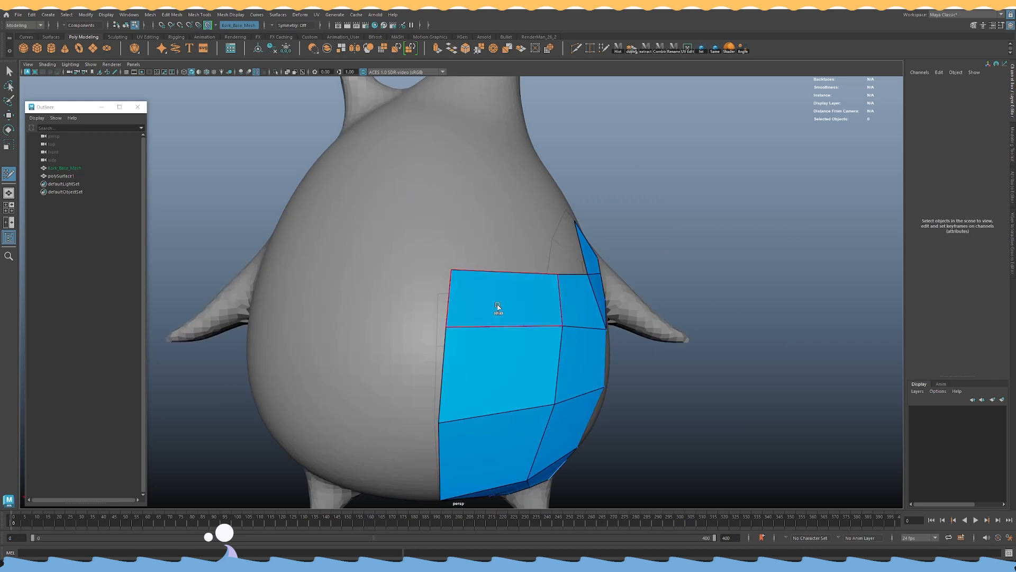
Add another row of quads on the back from the arm ring to the centre line and align the centre-line vertices.
{"action": "left_click_drag", "start_coordinate": [499, 301], "coordinate": [461, 290], "text": "alt"}
{"action": "left_click_drag", "start_coordinate": [519, 324], "coordinate": [477, 322], "text": "alt"}
{"action": "left_click_drag", "start_coordinate": [507, 368], "coordinate": [486, 350], "text": "alt"}
{"action": "left_click_drag", "start_coordinate": [439, 384], "coordinate": [427, 393]}
{"action": "left_click_drag", "start_coordinate": [443, 292], "coordinate": [453, 271], "text": "alt"}
{"action": "left_click", "coordinate": [495, 281], "text": "shift"}
{"action": "left_click", "coordinate": [433, 233]}
{"action": "left_click", "coordinate": [461, 266], "text": "shift"}
{"action": "left_click_drag", "start_coordinate": [465, 224], "coordinate": [449, 222]}
{"action": "left_click_drag", "start_coordinate": [460, 327], "coordinate": [448, 328]}
{"action": "left_click_drag", "start_coordinate": [456, 398], "coordinate": [449, 398]}
{"action": "left_click_drag", "start_coordinate": [452, 272], "coordinate": [448, 272]}
Add a matching row of quads on the front from the arm ring to the centre line and adjust its upper vertices.
{"action": "left_click_drag", "start_coordinate": [515, 226], "coordinate": [450, 236], "text": "alt"}
{"action": "right_click_drag", "start_coordinate": [450, 236], "coordinate": [493, 261], "text": "alt"}
{"action": "left_click_drag", "start_coordinate": [494, 261], "coordinate": [488, 260], "text": "alt"}
{"action": "left_click_drag", "start_coordinate": [566, 245], "coordinate": [522, 238], "text": "alt"}
{"action": "left_click", "coordinate": [525, 235]}
{"action": "left_click", "coordinate": [478, 284], "text": "shift"}
{"action": "mouse_move", "coordinate": [590, 261]}
{"action": "left_mouse_down", "text": "alt"}
{"action": "mouse_move", "coordinate": [540, 275]}
{"action": "mouse_move", "coordinate": [463, 267]}
{"action": "left_mouse_up", "text": "alt"}
{"action": "left_click", "coordinate": [479, 247]}
{"action": "left_click", "coordinate": [478, 263], "text": "shift"}
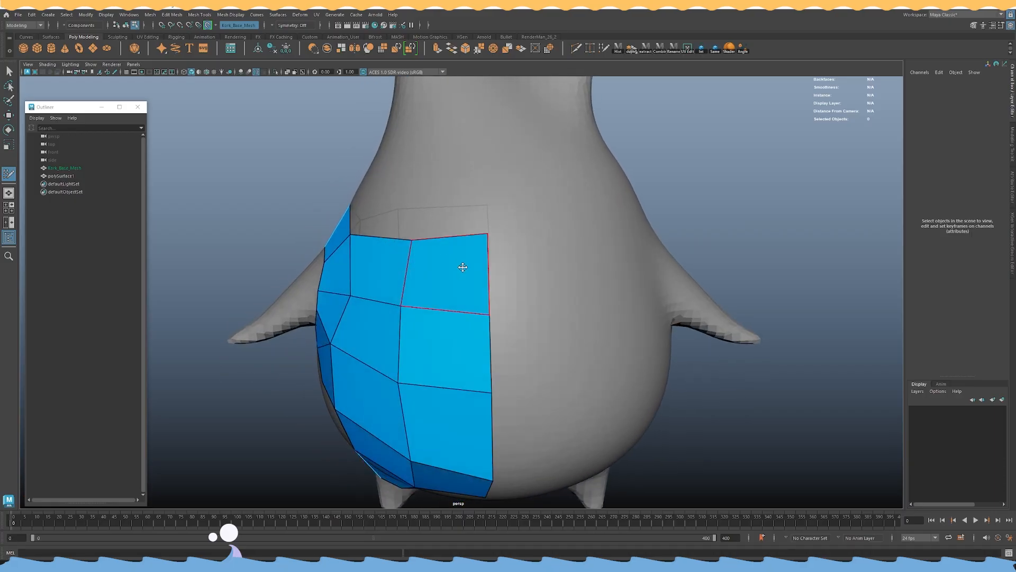
{"action": "left_click_drag", "start_coordinate": [407, 237], "coordinate": [409, 229]}
{"action": "left_click_drag", "start_coordinate": [486, 232], "coordinate": [487, 231]}
Extend two quads upward from the top of the arm ring to just below the horn and level their upper corners.
{"action": "left_click_drag", "start_coordinate": [442, 228], "coordinate": [484, 232], "text": "alt"}
{"action": "middle_click_drag", "start_coordinate": [477, 233], "coordinate": [458, 280], "text": "alt"}
{"action": "left_click_drag", "start_coordinate": [387, 282], "coordinate": [430, 241], "text": "alt"}
{"action": "left_click_drag", "start_coordinate": [365, 263], "coordinate": [367, 250]}
{"action": "left_click_drag", "start_coordinate": [444, 255], "coordinate": [429, 189], "text": "alt"}
{"action": "left_click_drag", "start_coordinate": [345, 262], "coordinate": [354, 189]}
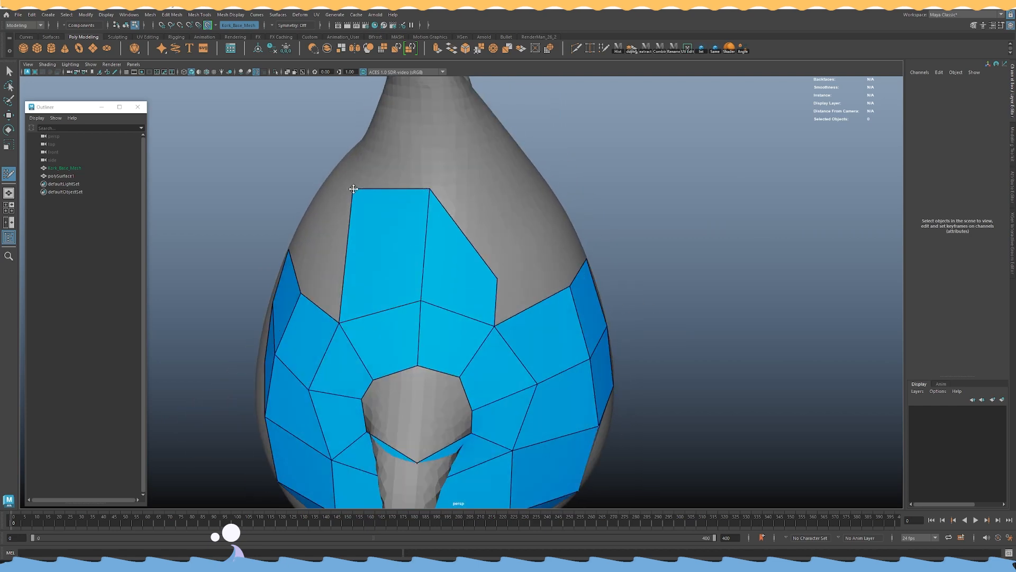
{"action": "left_click_drag", "start_coordinate": [490, 269], "coordinate": [498, 189]}
Fill two tall quads across the upper front between the strip above the arm and the centre line.
{"action": "mouse_move", "coordinate": [498, 189]}
{"action": "left_mouse_down", "text": "alt"}
{"action": "mouse_move", "coordinate": [395, 188]}
{"action": "mouse_move", "coordinate": [379, 169]}
{"action": "left_mouse_up", "text": "alt"}
{"action": "left_click_drag", "start_coordinate": [418, 229], "coordinate": [410, 224], "text": "alt"}
{"action": "left_click", "coordinate": [434, 161]}
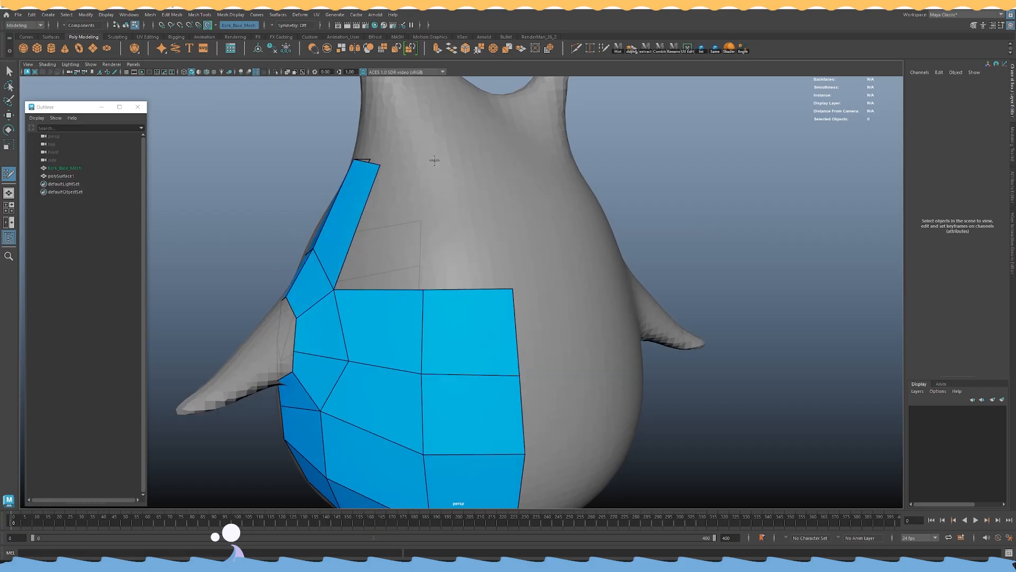
{"action": "left_click_drag", "start_coordinate": [423, 189], "coordinate": [383, 212], "text": "alt"}
{"action": "left_click", "coordinate": [383, 212], "text": "shift"}
{"action": "left_click", "coordinate": [477, 175]}
{"action": "left_click", "coordinate": [452, 218], "text": "shift"}
{"action": "left_click_drag", "start_coordinate": [452, 217], "coordinate": [464, 202], "text": "alt"}
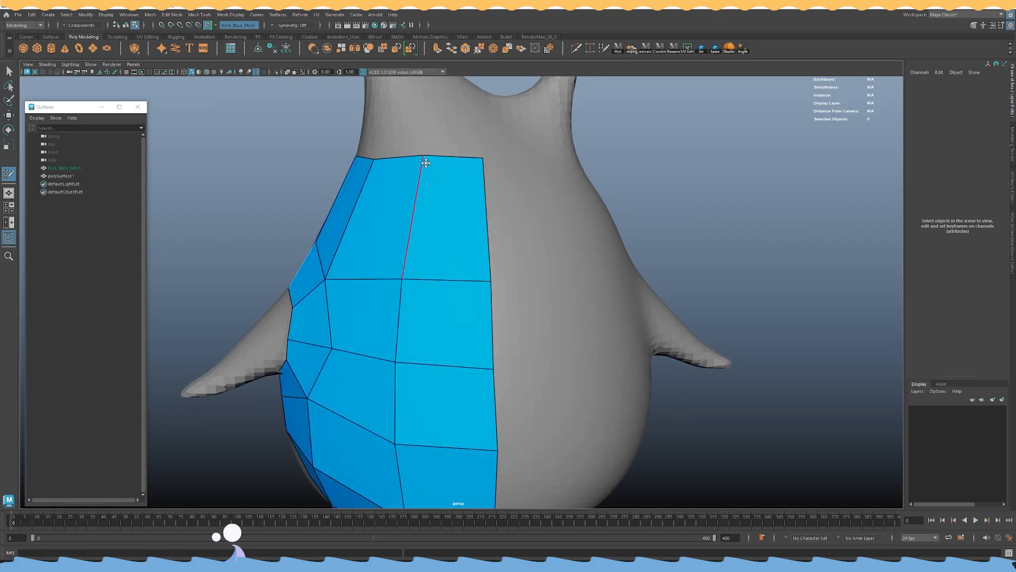
Shift the middle column of vertices on the back toward the centre line to even out the quad widths.
{"action": "left_click_drag", "start_coordinate": [422, 161], "coordinate": [515, 180], "text": "alt"}
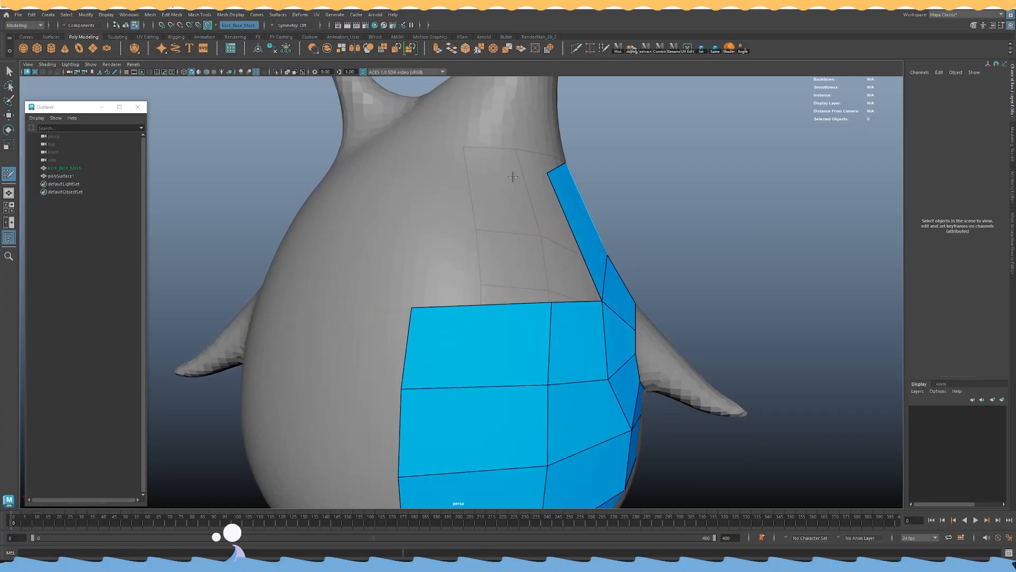
{"action": "left_click_drag", "start_coordinate": [552, 309], "coordinate": [512, 305]}
{"action": "left_click_drag", "start_coordinate": [548, 382], "coordinate": [526, 387]}
{"action": "left_click_drag", "start_coordinate": [547, 465], "coordinate": [532, 468]}
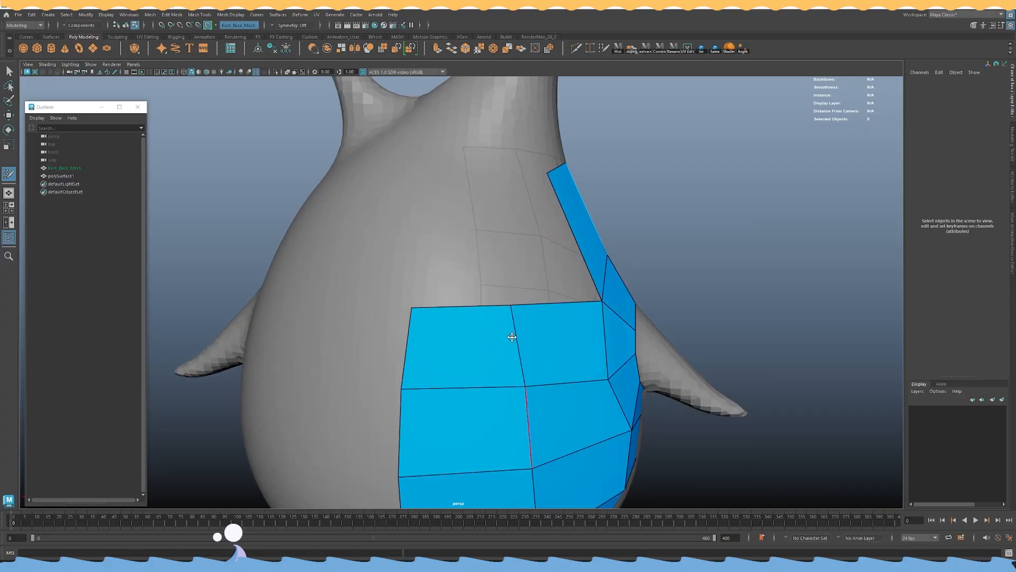
Fill two tall quads across the upper back out to the centre line and adjust an upper corner.
{"action": "mouse_move", "coordinate": [508, 228]}
{"action": "left_mouse_down", "text": "alt"}
{"action": "mouse_move", "coordinate": [520, 235]}
{"action": "mouse_move", "coordinate": [499, 231]}
{"action": "left_mouse_up", "text": "alt"}
{"action": "left_click", "coordinate": [519, 184]}
{"action": "left_click", "coordinate": [554, 224], "text": "shift"}
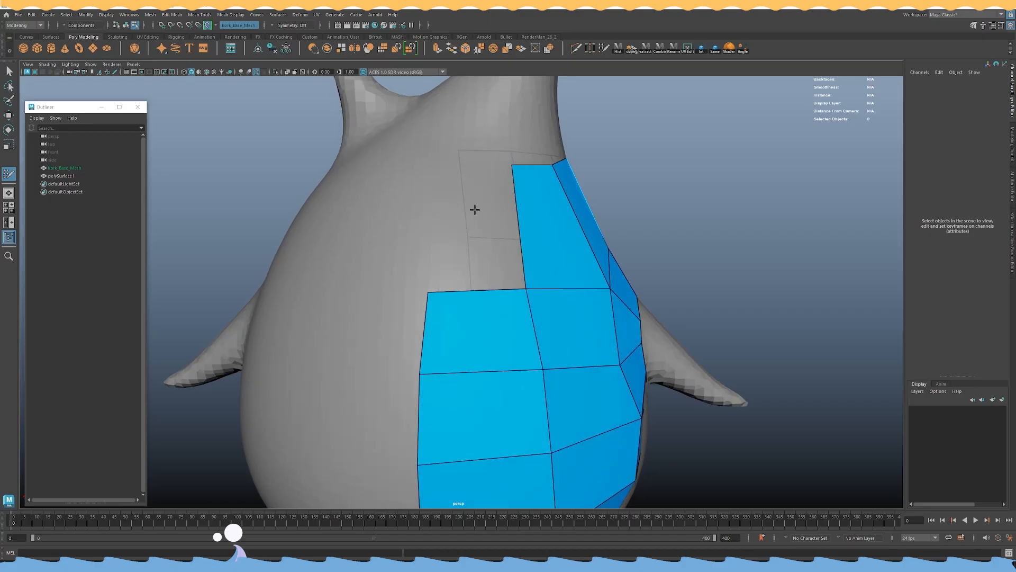
{"action": "left_click", "coordinate": [443, 164]}
{"action": "left_click_drag", "start_coordinate": [463, 179], "coordinate": [506, 207], "text": "alt"}
{"action": "left_click", "coordinate": [506, 209], "text": "shift"}
{"action": "right_click_drag", "start_coordinate": [523, 201], "coordinate": [494, 188], "text": "alt"}
{"action": "left_click_drag", "start_coordinate": [474, 188], "coordinate": [478, 186]}
Insert an edge loop across the tall top row of quads around the upper body.
{"action": "mouse_move", "coordinate": [571, 216]}
{"action": "left_mouse_down", "text": "alt"}
{"action": "mouse_move", "coordinate": [525, 224]}
{"action": "mouse_move", "coordinate": [517, 249]}
{"action": "mouse_move", "coordinate": [423, 241]}
{"action": "mouse_move", "coordinate": [465, 222]}
{"action": "left_mouse_up", "text": "alt"}
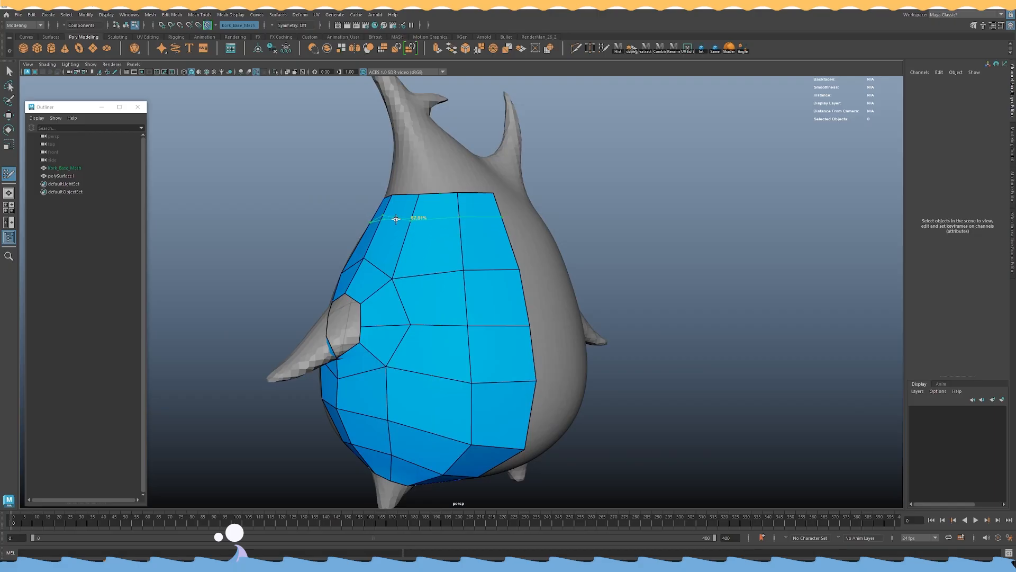
{"action": "left_click", "coordinate": [410, 236], "text": "ctrl"}
{"action": "mouse_move", "coordinate": [411, 236]}
{"action": "left_mouse_down", "text": "alt"}
{"action": "mouse_move", "coordinate": [421, 262]}
{"action": "mouse_move", "coordinate": [429, 256]}
{"action": "mouse_move", "coordinate": [434, 294]}
{"action": "mouse_move", "coordinate": [394, 280]}
{"action": "mouse_move", "coordinate": [456, 304]}
{"action": "left_mouse_up", "text": "alt"}
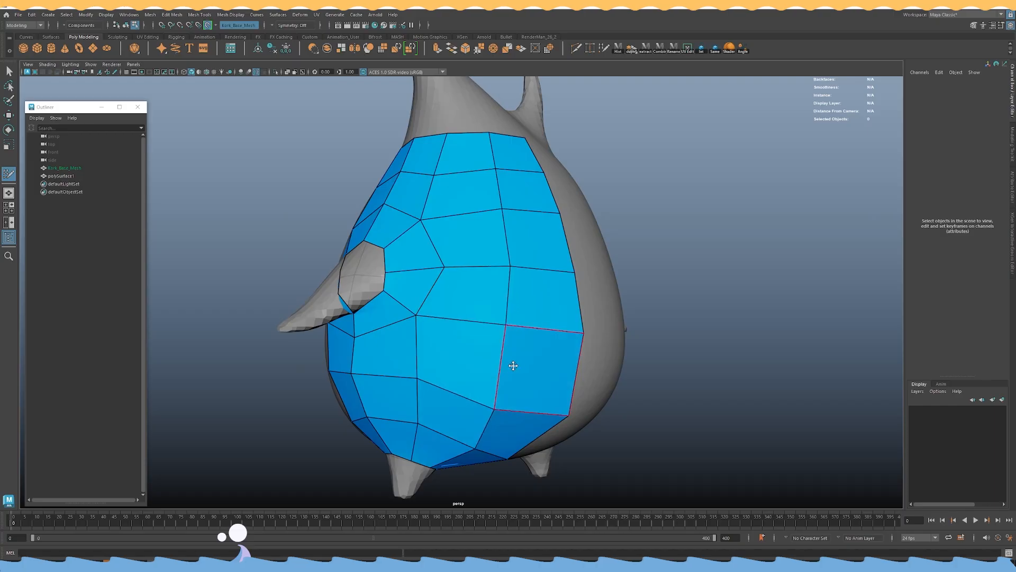
Relax the quads across the front, side and back of the body patch to even out their spacing.
{"action": "left_click_drag", "start_coordinate": [512, 363], "coordinate": [480, 292], "text": "alt"}
{"action": "left_click_drag", "start_coordinate": [465, 200], "coordinate": [495, 220], "text": "alt"}
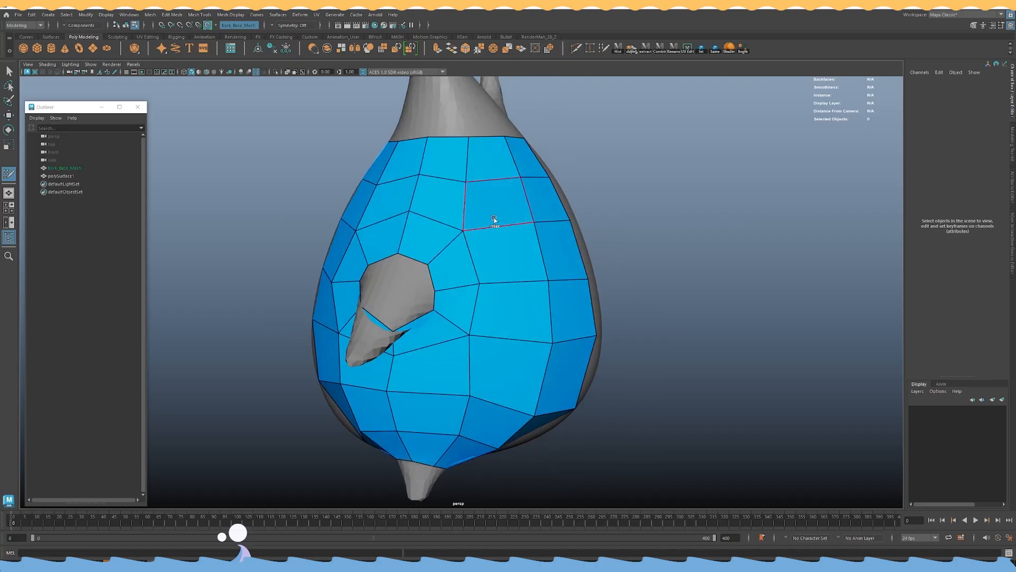
{"action": "left_click_drag", "start_coordinate": [432, 180], "coordinate": [477, 209], "text": "alt"}
{"action": "left_click_drag", "start_coordinate": [406, 386], "coordinate": [424, 370], "text": "alt"}
{"action": "mouse_move", "coordinate": [503, 360]}
{"action": "left_mouse_down", "text": "alt"}
{"action": "mouse_move", "coordinate": [509, 382]}
{"action": "mouse_move", "coordinate": [509, 367]}
{"action": "mouse_move", "coordinate": [461, 351]}
{"action": "left_mouse_up", "text": "alt"}
{"action": "mouse_move", "coordinate": [351, 317]}
{"action": "left_mouse_down", "text": "alt"}
{"action": "mouse_move", "coordinate": [455, 321]}
{"action": "mouse_move", "coordinate": [434, 306]}
{"action": "left_mouse_up", "text": "alt"}
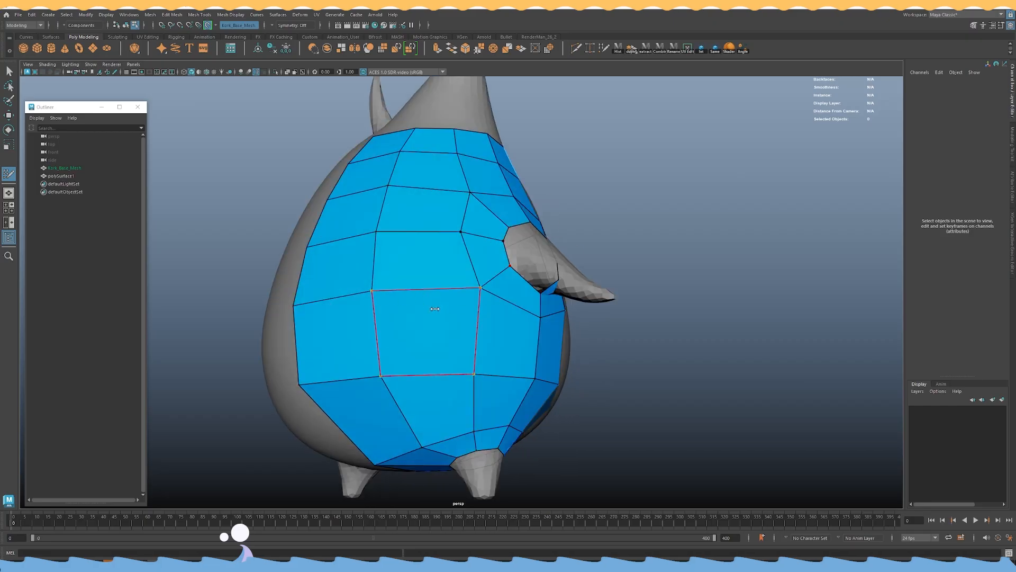
{"action": "mouse_move", "coordinate": [389, 268]}
{"action": "left_mouse_down", "text": "alt"}
{"action": "mouse_move", "coordinate": [438, 268]}
{"action": "mouse_move", "coordinate": [413, 229]}
{"action": "left_mouse_up", "text": "alt"}
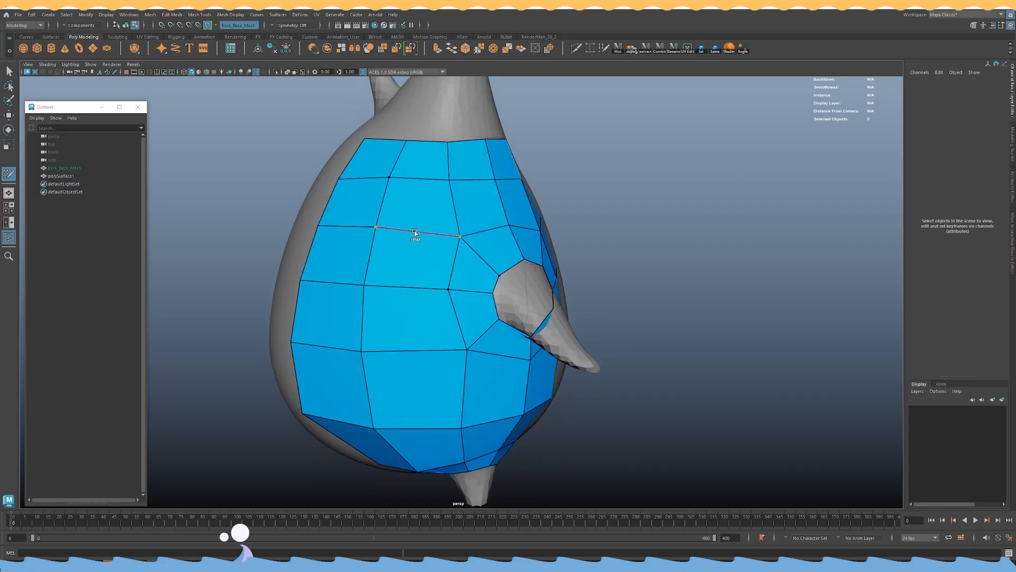
{"action": "left_click_drag", "start_coordinate": [513, 207], "coordinate": [463, 227], "text": "alt"}
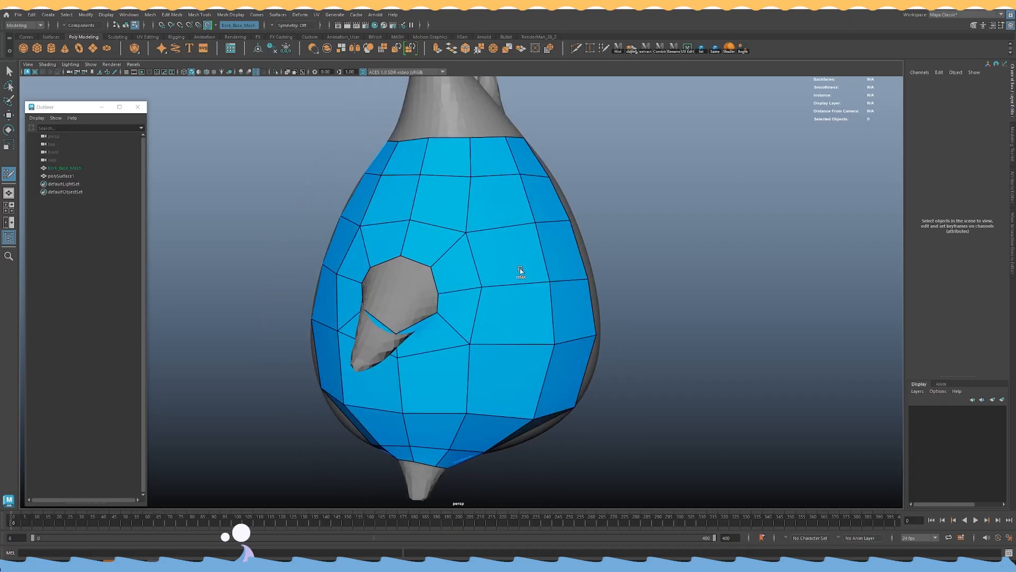
{"action": "left_click_drag", "start_coordinate": [519, 252], "coordinate": [538, 322], "text": "alt"}
{"action": "left_click_drag", "start_coordinate": [376, 311], "coordinate": [395, 268], "text": "alt"}
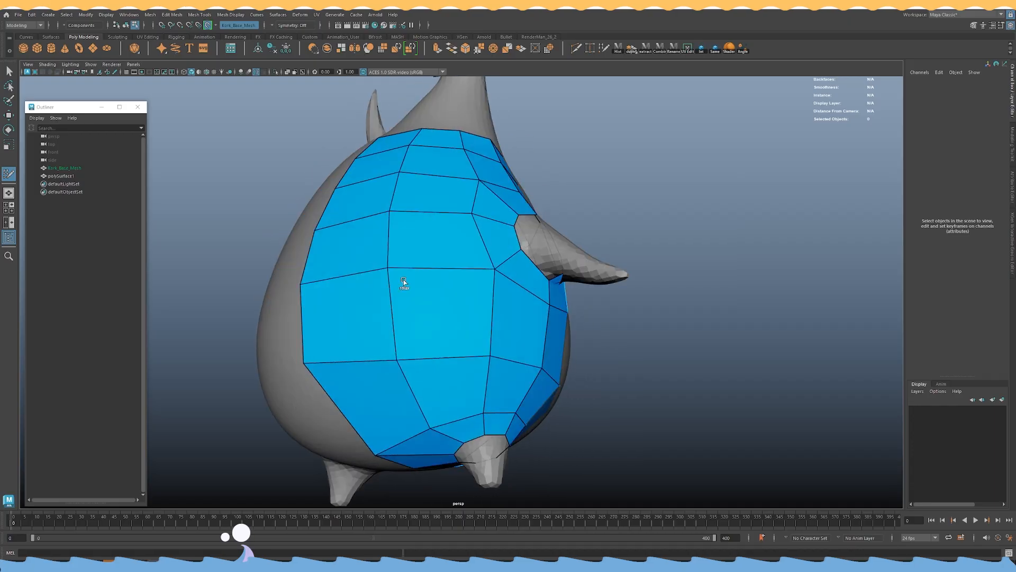
{"action": "left_click_drag", "start_coordinate": [383, 320], "coordinate": [410, 295], "text": "alt"}
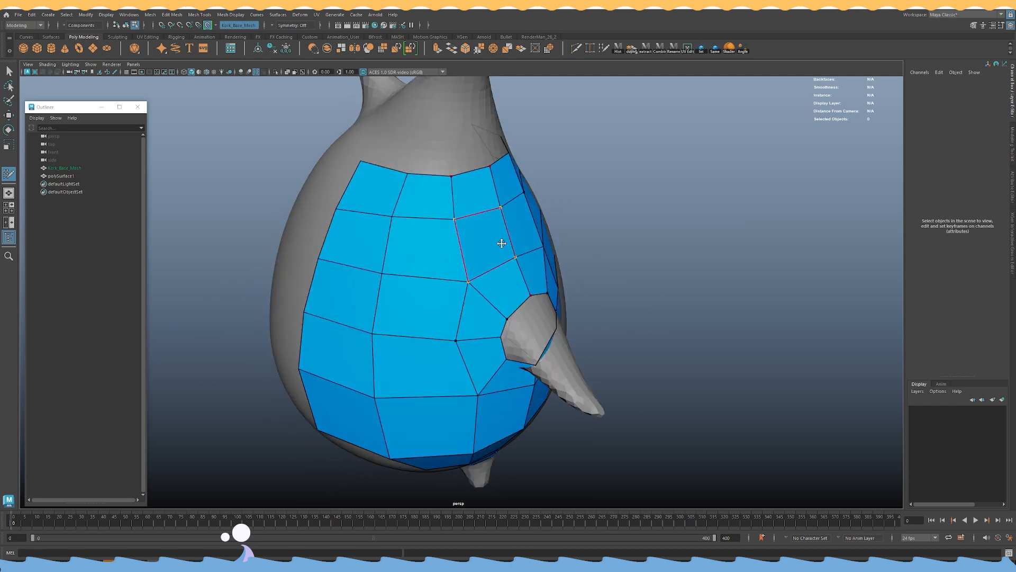
{"action": "left_click_drag", "start_coordinate": [449, 222], "coordinate": [464, 234], "text": "alt"}
{"action": "left_click_drag", "start_coordinate": [569, 278], "coordinate": [474, 304], "text": "alt"}
{"action": "left_click_drag", "start_coordinate": [470, 347], "coordinate": [399, 374], "text": "alt"}
{"action": "left_click_drag", "start_coordinate": [426, 315], "coordinate": [465, 299], "text": "alt"}
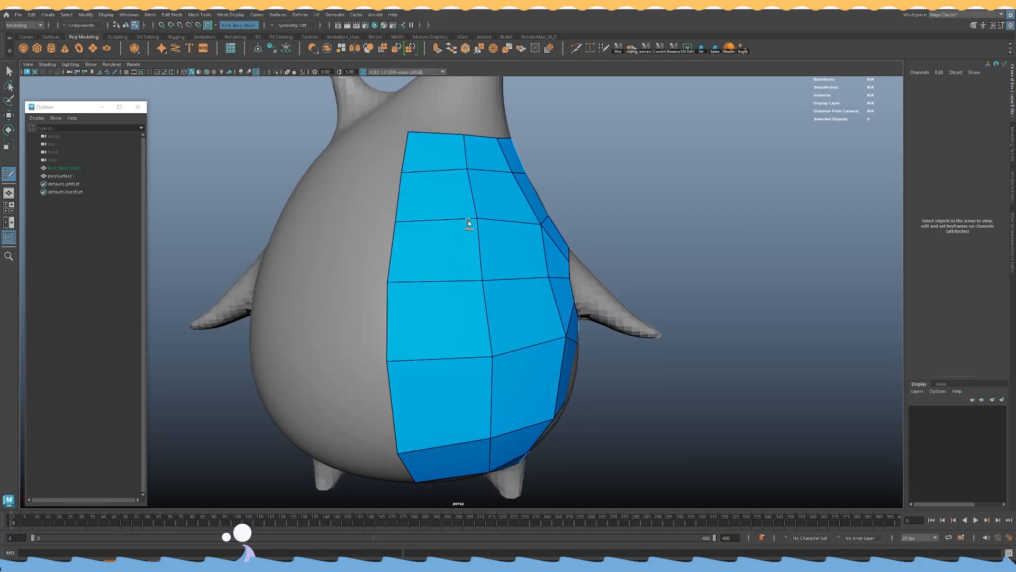
{"action": "left_click_drag", "start_coordinate": [489, 209], "coordinate": [458, 219], "text": "alt"}
Delete the four quads between the inner side of the leg and the centre line on the underside.
{"action": "left_click_drag", "start_coordinate": [545, 266], "coordinate": [503, 332], "text": "alt"}
{"action": "left_click_drag", "start_coordinate": [466, 291], "coordinate": [589, 308], "text": "alt"}
{"action": "mouse_move", "coordinate": [680, 314]}
{"action": "left_mouse_down", "text": "alt"}
{"action": "mouse_move", "coordinate": [621, 332]}
{"action": "mouse_move", "coordinate": [538, 284]}
{"action": "mouse_move", "coordinate": [574, 294]}
{"action": "mouse_move", "coordinate": [583, 320]}
{"action": "mouse_move", "coordinate": [520, 347]}
{"action": "mouse_move", "coordinate": [540, 304]}
{"action": "left_mouse_up", "text": "alt"}
{"action": "left_click", "coordinate": [416, 271], "text": "ctrl+shift"}
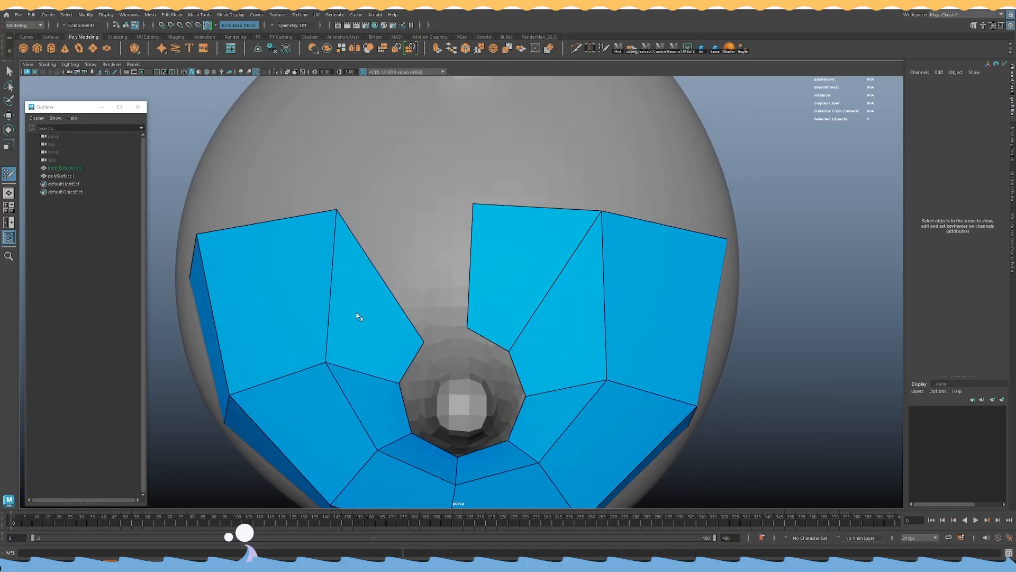
{"action": "left_click", "coordinate": [360, 316], "text": "ctrl+shift"}
{"action": "left_click", "coordinate": [512, 275], "text": "ctrl+shift"}
{"action": "left_click", "coordinate": [569, 318], "text": "ctrl+shift"}
{"action": "mouse_move", "coordinate": [450, 335]}
{"action": "left_mouse_down", "text": "alt"}
{"action": "mouse_move", "coordinate": [454, 318]}
{"action": "mouse_move", "coordinate": [468, 317]}
{"action": "left_mouse_up", "text": "alt"}
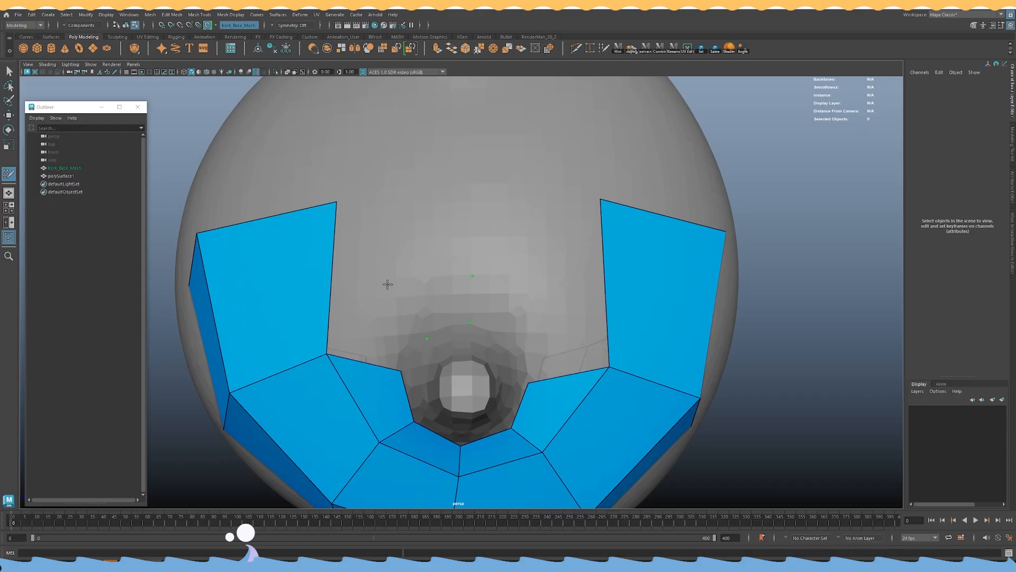
Fill four smaller quads around the inner side of the leg to complete its ring, and adjust an outer corner.
{"action": "left_click", "coordinate": [562, 344], "text": "shift"}
{"action": "left_click", "coordinate": [510, 313], "text": "shift"}
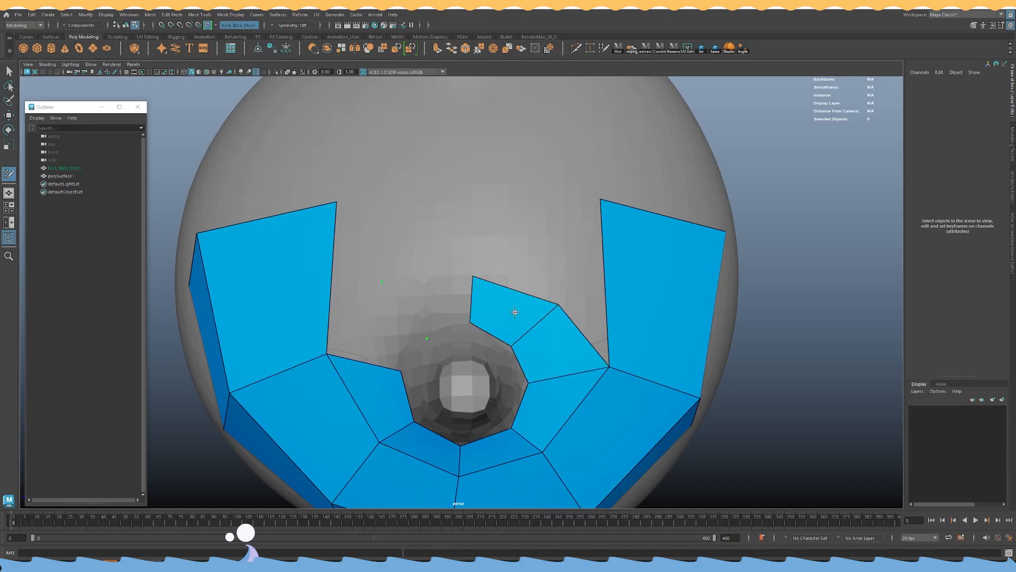
{"action": "left_click", "coordinate": [432, 304], "text": "shift"}
{"action": "left_click", "coordinate": [387, 342], "text": "shift"}
{"action": "left_click_drag", "start_coordinate": [466, 276], "coordinate": [470, 280], "text": "alt"}
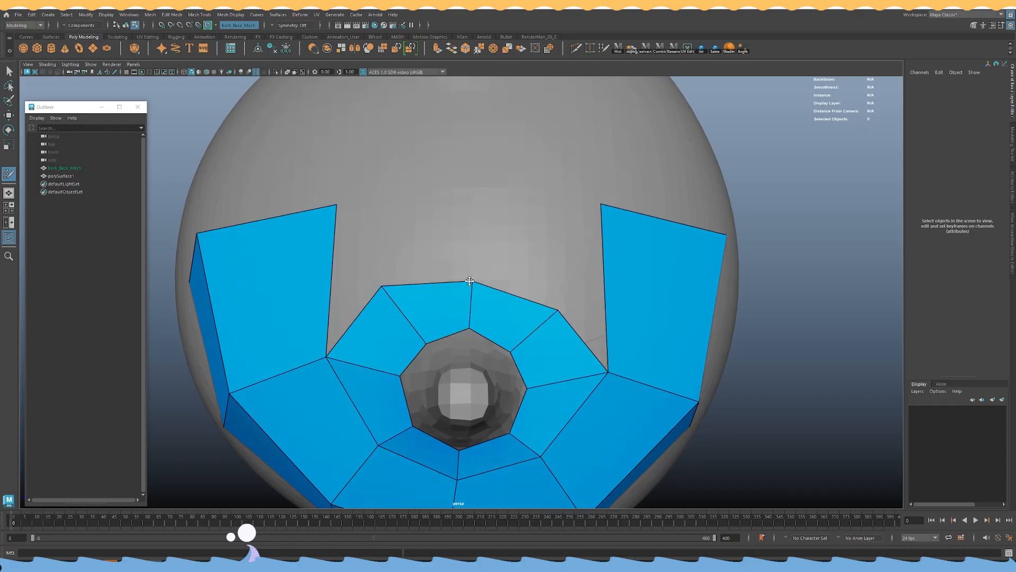
{"action": "left_click_drag", "start_coordinate": [388, 277], "coordinate": [399, 288]}
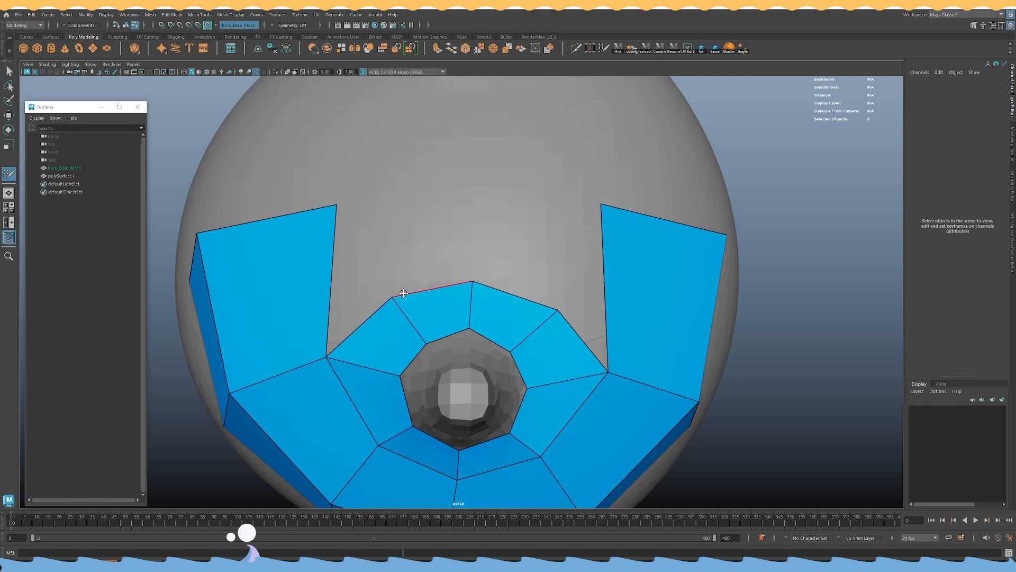
Fill four quads on the underside between the leg ring and the body's centre line.
{"action": "mouse_move", "coordinate": [366, 319]}
{"action": "left_mouse_down", "text": "ctrl"}
{"action": "mouse_move", "coordinate": [382, 170]}
{"action": "mouse_move", "coordinate": [397, 199]}
{"action": "left_mouse_up", "text": "ctrl"}
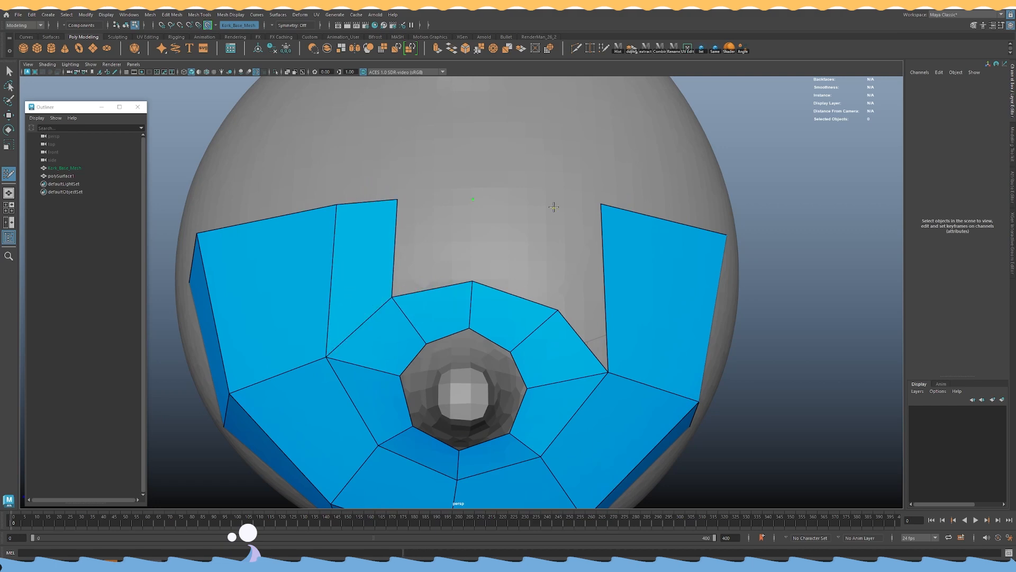
{"action": "left_click", "coordinate": [439, 249], "text": "shift"}
{"action": "left_click", "coordinate": [514, 246], "text": "shift"}
{"action": "left_click", "coordinate": [581, 275], "text": "shift"}
{"action": "scroll", "coordinate": [541, 265], "scroll_direction": "down", "scroll_amount": 2}
{"action": "mouse_move", "coordinate": [540, 266]}
{"action": "left_mouse_down", "text": "alt"}
{"action": "mouse_move", "coordinate": [429, 282]}
{"action": "mouse_move", "coordinate": [424, 317]}
{"action": "mouse_move", "coordinate": [422, 297]}
{"action": "mouse_move", "coordinate": [447, 364]}
{"action": "mouse_move", "coordinate": [494, 367]}
{"action": "mouse_move", "coordinate": [517, 357]}
{"action": "mouse_move", "coordinate": [373, 286]}
{"action": "left_mouse_up", "text": "alt"}
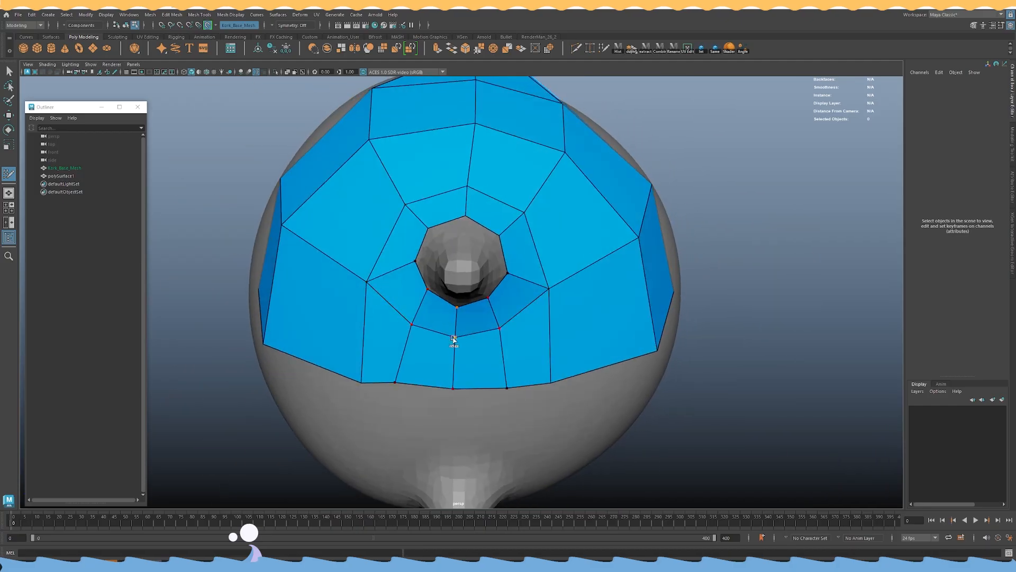
{"action": "mouse_move", "coordinate": [482, 350]}
{"action": "left_mouse_down", "text": "alt"}
{"action": "mouse_move", "coordinate": [364, 309]}
{"action": "mouse_move", "coordinate": [563, 366]}
{"action": "mouse_move", "coordinate": [447, 324]}
{"action": "left_mouse_up", "text": "alt"}
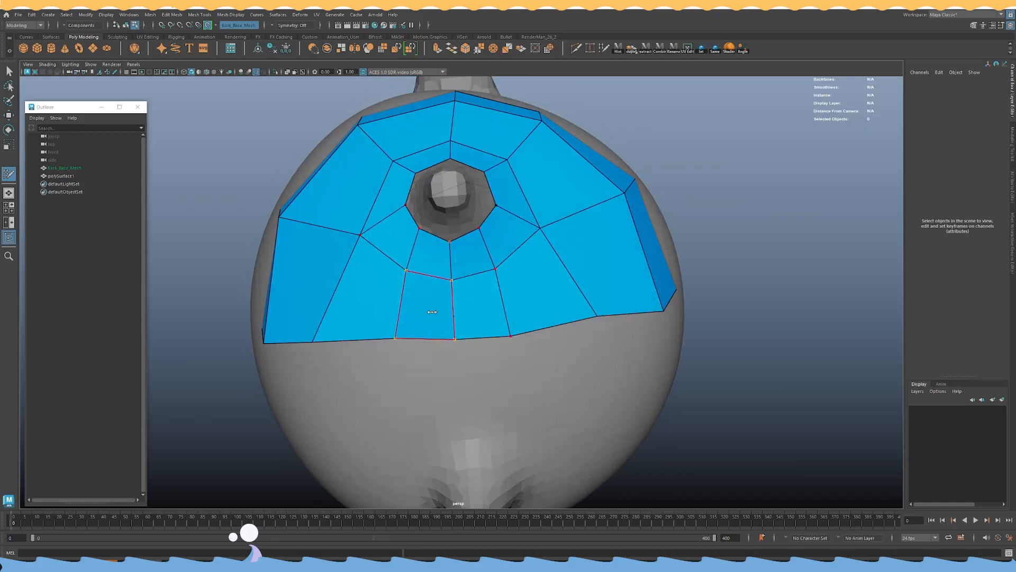
{"action": "mouse_move", "coordinate": [574, 221]}
{"action": "left_mouse_down", "text": "alt"}
{"action": "mouse_move", "coordinate": [629, 311]}
{"action": "mouse_move", "coordinate": [560, 302]}
{"action": "mouse_move", "coordinate": [460, 326]}
{"action": "left_mouse_up", "text": "alt"}
{"action": "mouse_move", "coordinate": [474, 279]}
{"action": "left_mouse_down", "text": "alt"}
{"action": "mouse_move", "coordinate": [465, 310]}
{"action": "mouse_move", "coordinate": [484, 329]}
{"action": "mouse_move", "coordinate": [484, 271]}
{"action": "left_mouse_up", "text": "alt"}
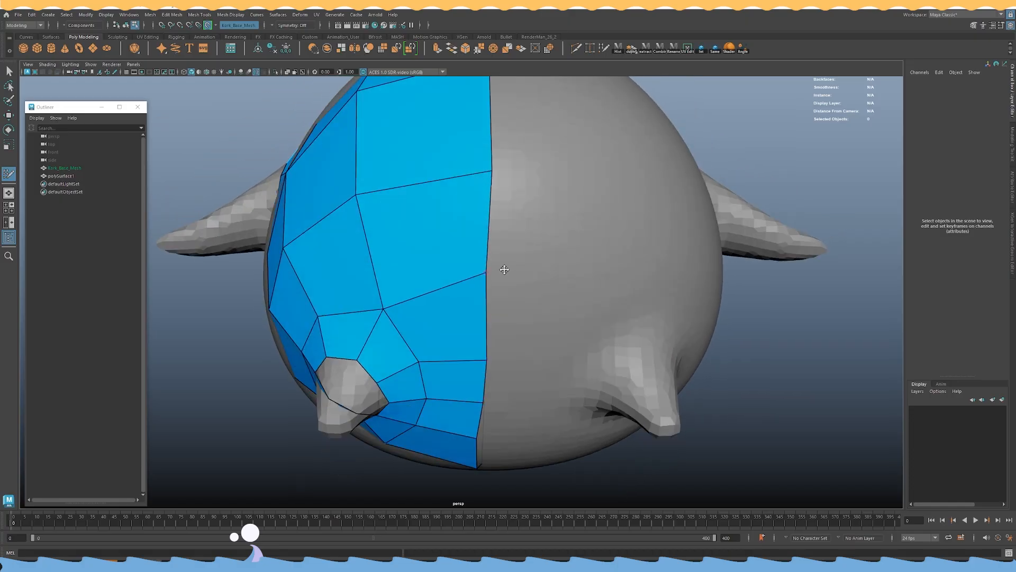
{"action": "right_click_drag", "start_coordinate": [485, 271], "coordinate": [420, 240], "text": "alt"}
{"action": "left_click_drag", "start_coordinate": [420, 240], "coordinate": [466, 265], "text": "alt"}
Leave Quad Draw and return the retopologized mesh to object mode.
{"action": "key", "text": "w"}
{"action": "left_click_drag", "start_coordinate": [466, 158], "coordinate": [439, 122], "text": "alt"}
{"action": "middle_click_drag", "start_coordinate": [439, 122], "coordinate": [444, 168], "text": "alt"}
{"action": "right_click_drag", "start_coordinate": [444, 168], "coordinate": [336, 231], "text": "alt"}
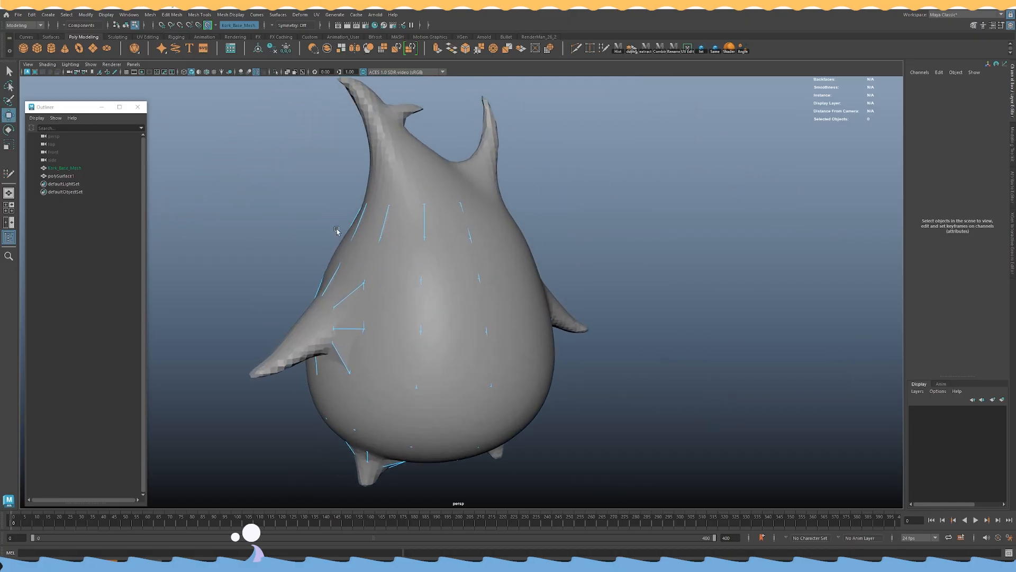
{"action": "key", "text": "F8"}
{"action": "left_click_drag", "start_coordinate": [347, 225], "coordinate": [328, 159], "text": "alt"}
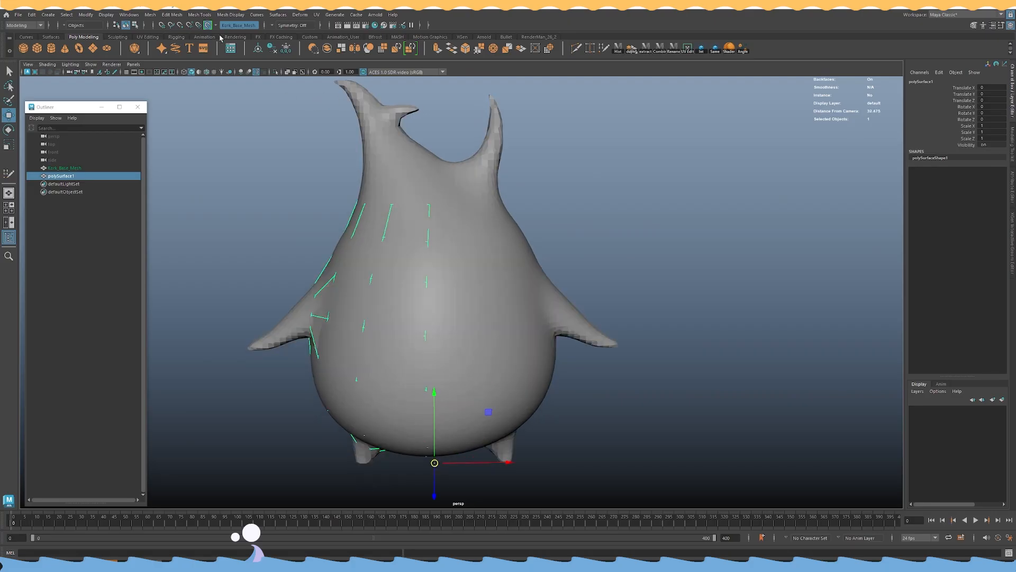
Turn off the live surface and hide Kork_Base_Mesh.
{"action": "left_click", "coordinate": [209, 25]}
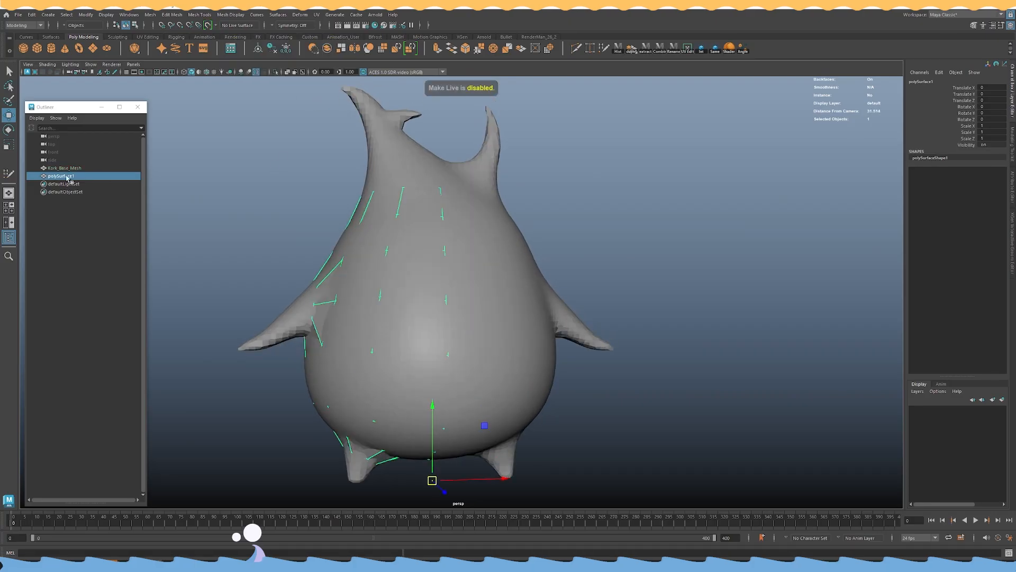
{"action": "left_click", "coordinate": [53, 168]}
{"action": "key", "text": "h"}
Inspect the half-body mesh polySurface1 in smooth preview, restore its unsmoothed display and switch to the top view.
{"action": "left_click", "coordinate": [395, 251]}
{"action": "left_click_drag", "start_coordinate": [519, 227], "coordinate": [630, 201], "text": "alt"}
{"action": "key", "text": "3"}
{"action": "left_click", "coordinate": [630, 201]}
{"action": "left_click_drag", "start_coordinate": [328, 233], "coordinate": [510, 318], "text": "alt"}
{"action": "left_click", "coordinate": [418, 297]}
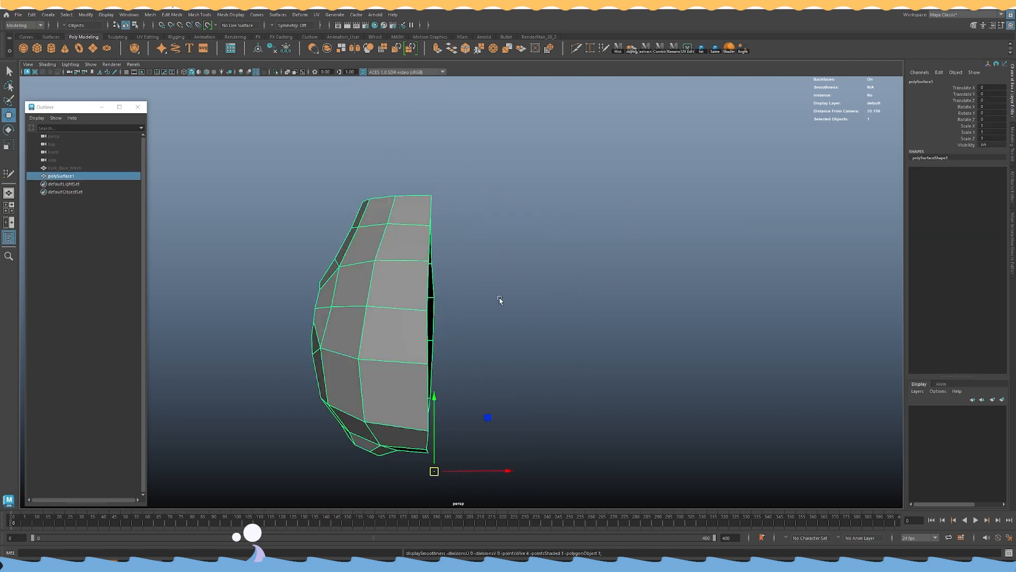
{"action": "key", "text": "1"}
{"action": "key", "text": "space"}
{"action": "key", "text": "space"}
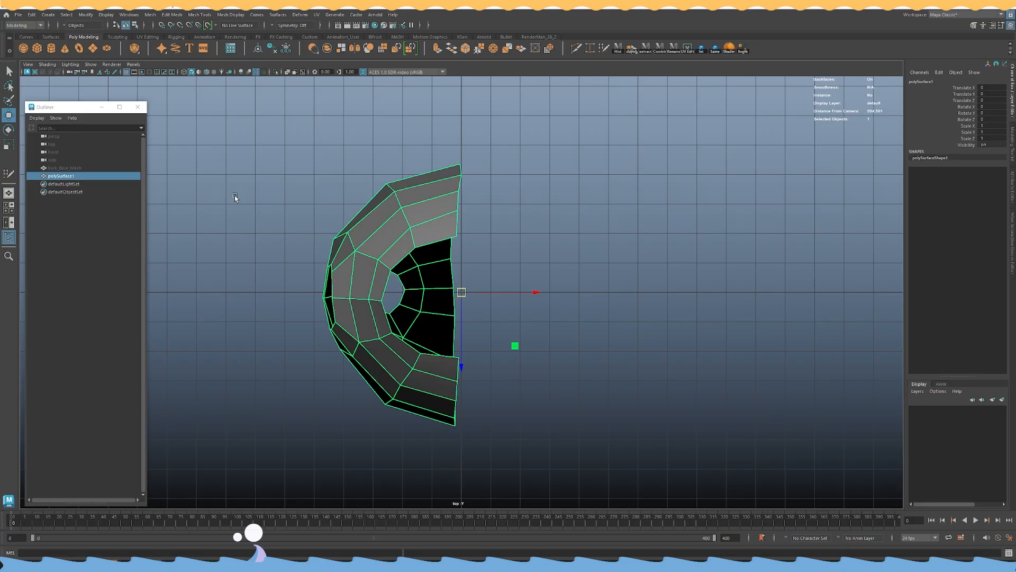
Select the half body's centre-line vertices in wireframe in the top view and scale them flat along X.
{"action": "key", "text": "space"}
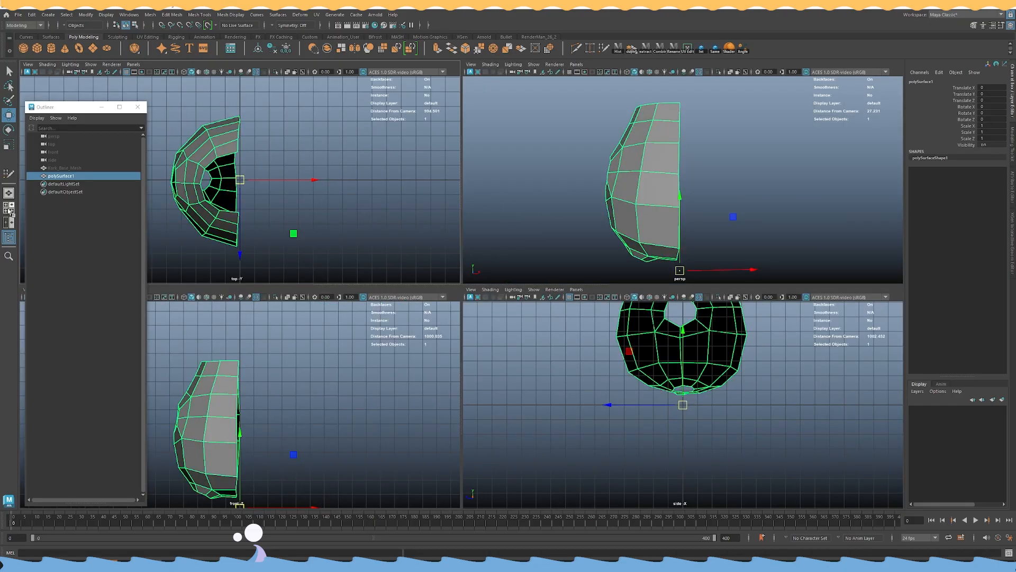
{"action": "key", "text": "space"}
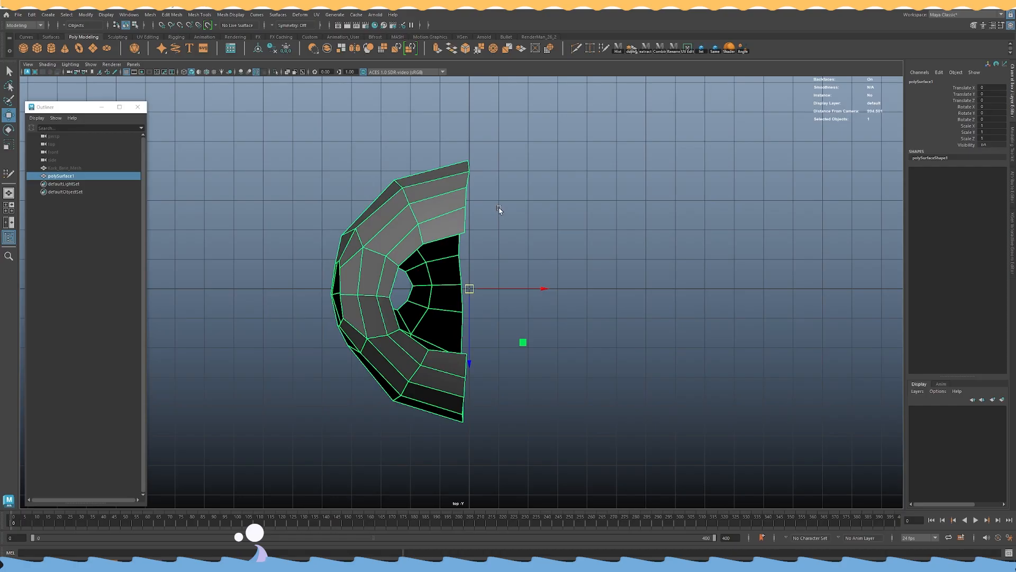
{"action": "right_click_drag", "start_coordinate": [544, 235], "coordinate": [509, 233]}
{"action": "key", "text": "4"}
{"action": "left_click_drag", "start_coordinate": [540, 441], "coordinate": [454, 130]}
{"action": "key", "text": "r"}
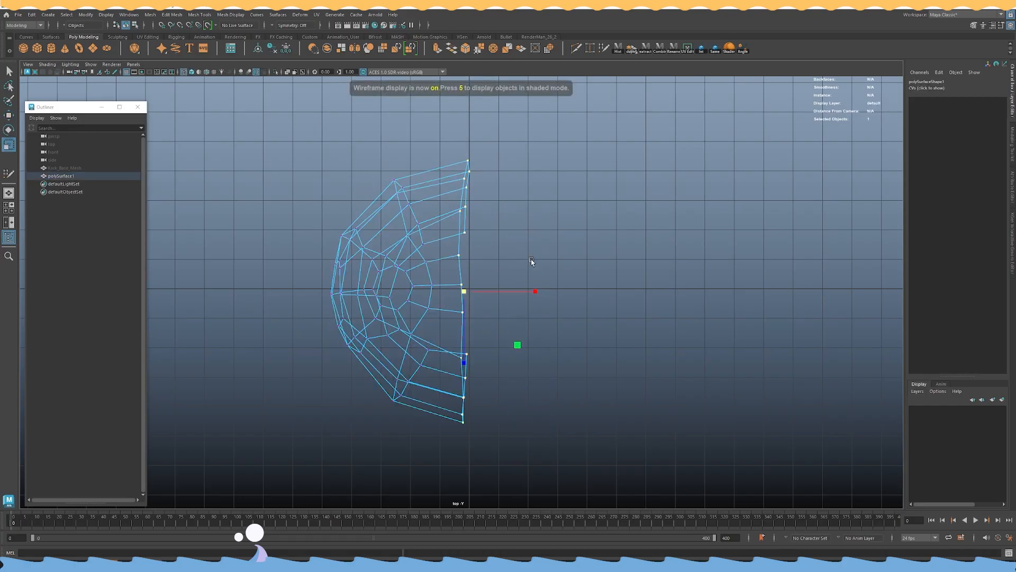
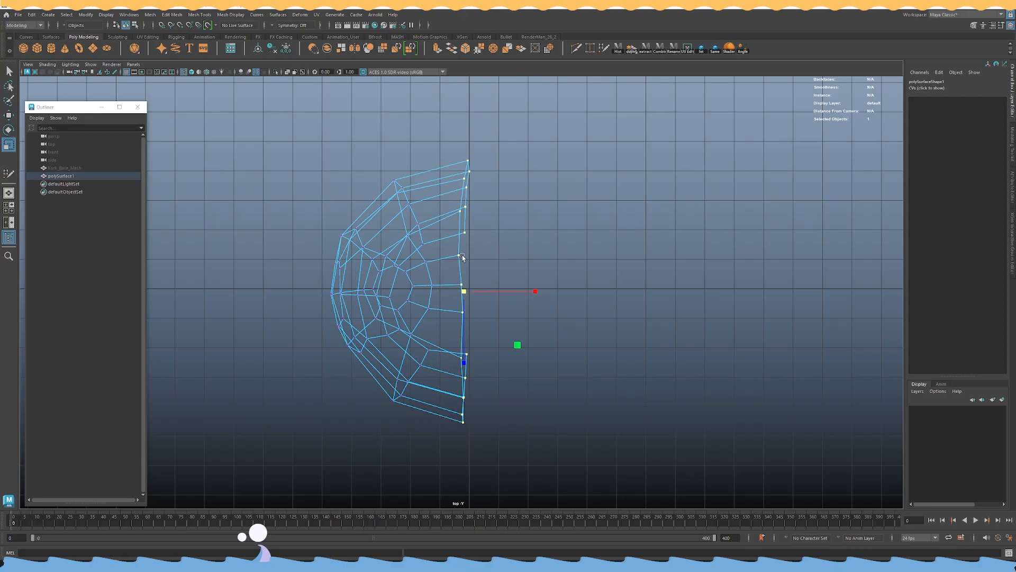
{"action": "left_click", "coordinate": [464, 161]}
{"action": "left_click_drag", "start_coordinate": [517, 450], "coordinate": [455, 136]}
{"action": "left_click", "coordinate": [128, 72]}
{"action": "left_click", "coordinate": [128, 72]}
{"action": "left_click_drag", "start_coordinate": [536, 293], "coordinate": [458, 295]}
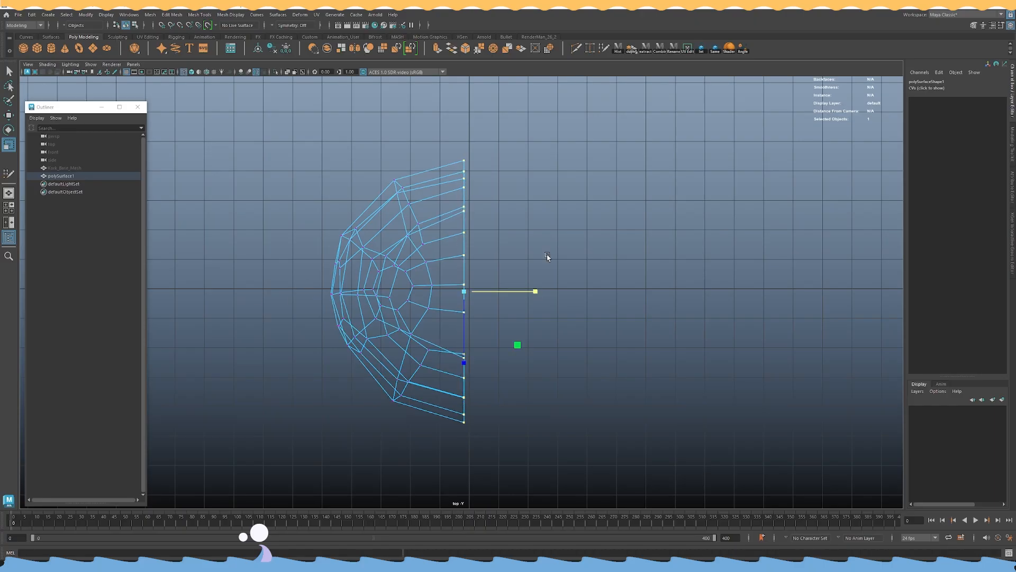
Snap the flattened centre-line vertices onto the world centre line and return the mesh to object mode in the perspective view.
{"action": "left_click", "coordinate": [501, 440]}
{"action": "left_click_drag", "start_coordinate": [501, 440], "coordinate": [456, 114]}
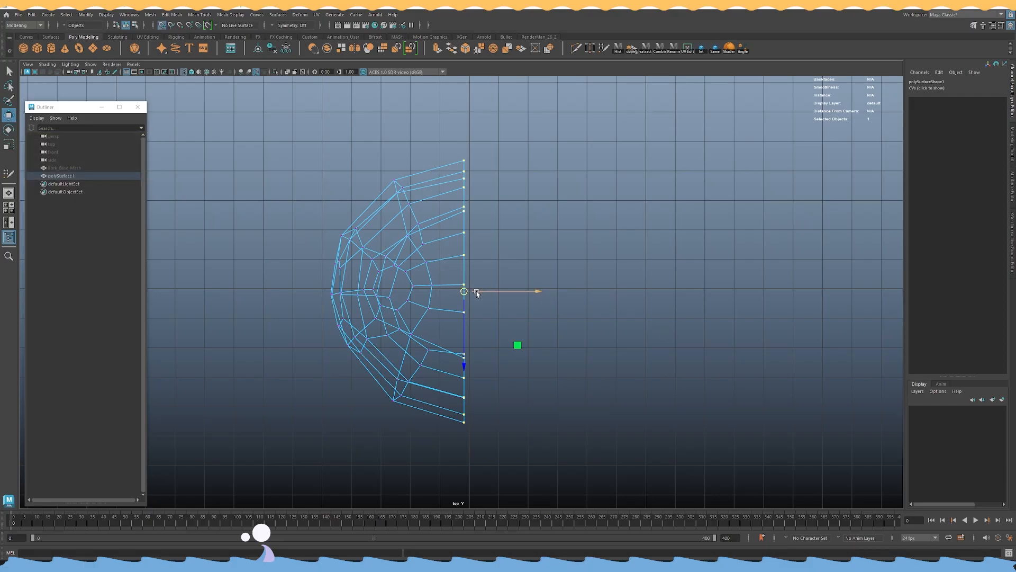
{"action": "left_click_drag", "start_coordinate": [477, 293], "coordinate": [475, 292]}
{"action": "key", "text": "space"}
{"action": "key", "text": "space"}
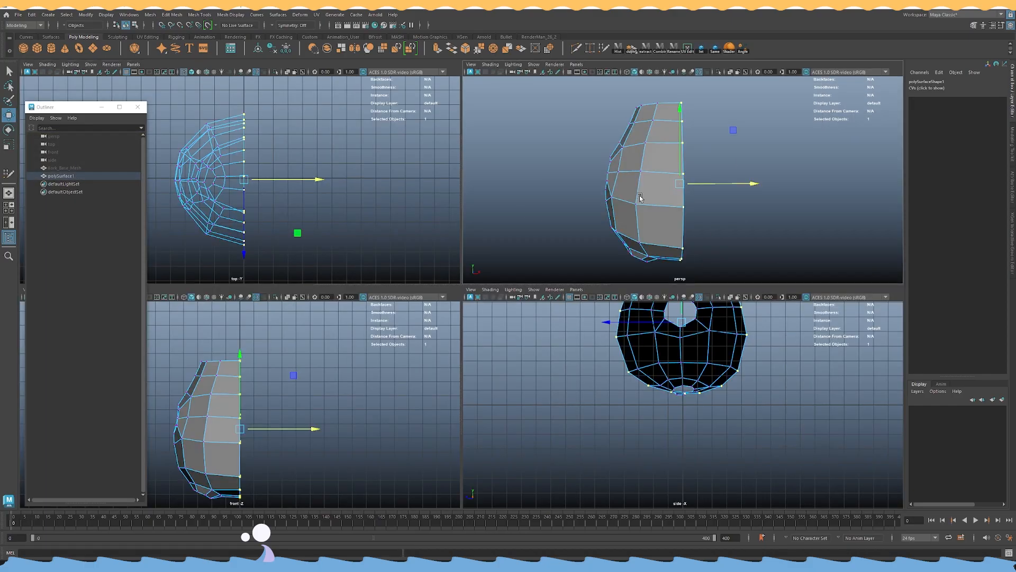
{"action": "right_click_drag", "start_coordinate": [517, 221], "coordinate": [573, 200]}
{"action": "left_click_drag", "start_coordinate": [539, 237], "coordinate": [504, 211], "text": "alt"}
{"action": "key", "text": "ctrl+1"}
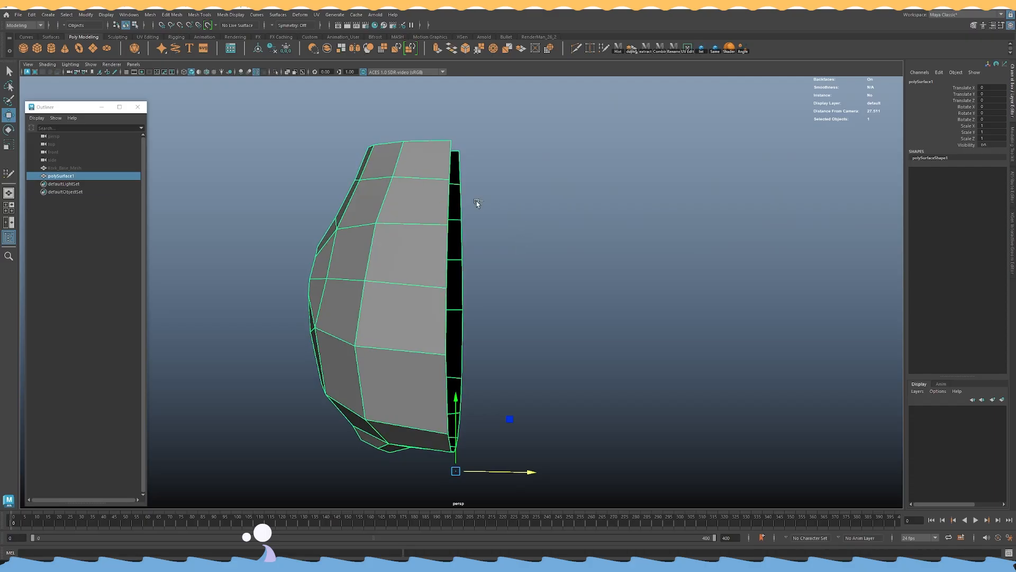
Freeze the transformations of polySurface1 and duplicate it.
{"action": "left_click", "coordinate": [79, 169]}
{"action": "left_click", "coordinate": [77, 177]}
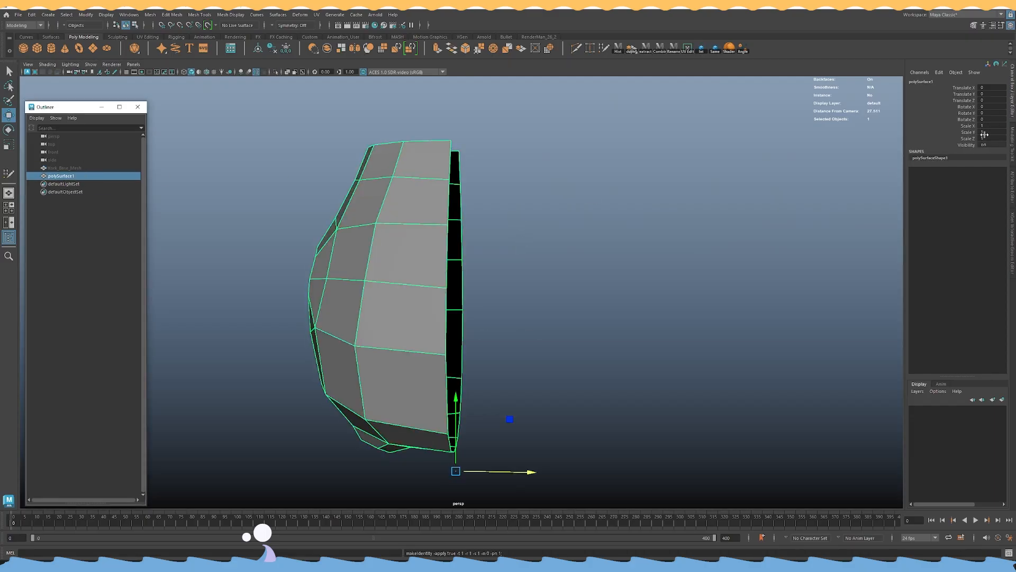
{"action": "key", "text": "ctrl+d"}
{"action": "left_click_drag", "start_coordinate": [865, 183], "coordinate": [874, 183], "text": "alt"}
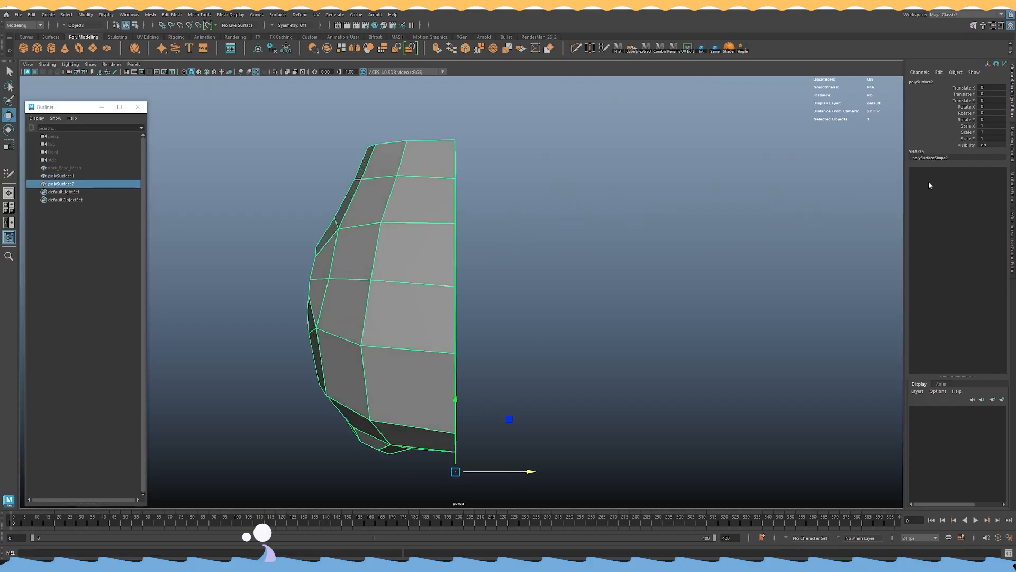
{"action": "type", "text": "-1"}
{"action": "key", "text": "Return"}
{"action": "key", "text": "ctrl+z"}
Mirror the duplicated half across the centre line by setting its Scale X to -1.
{"action": "left_click", "coordinate": [982, 126]}
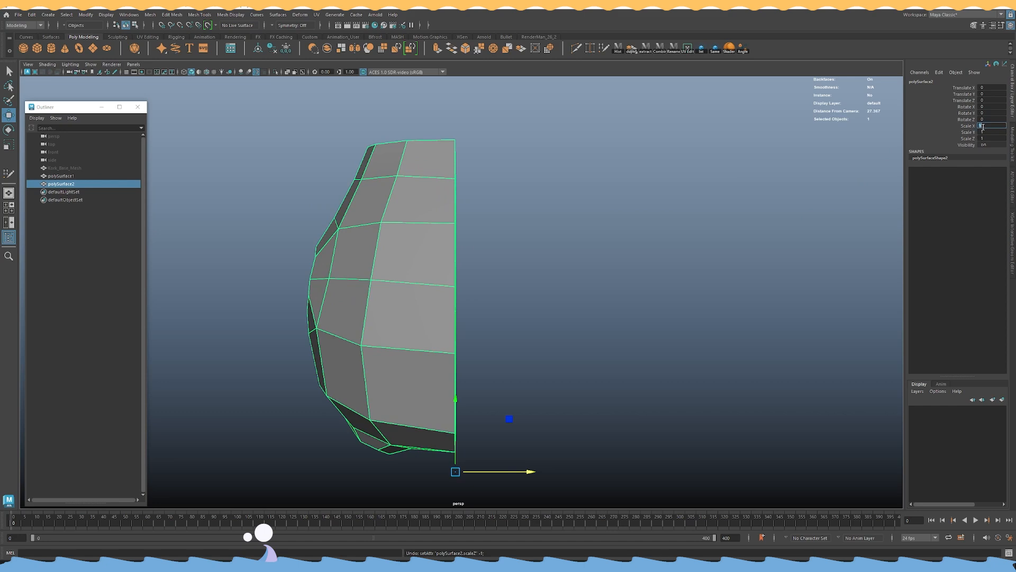
{"action": "type", "text": "-1"}
{"action": "key", "text": "Return"}
{"action": "left_click", "coordinate": [686, 187]}
{"action": "left_click_drag", "start_coordinate": [686, 187], "coordinate": [588, 252], "text": "alt"}
{"action": "scroll", "coordinate": [585, 260], "scroll_direction": "down", "scroll_amount": 4}
{"action": "left_click", "coordinate": [535, 312]}
{"action": "left_click_drag", "start_coordinate": [565, 319], "coordinate": [529, 307], "text": "alt"}
{"action": "key", "text": "ctrl+f"}
Select both body halves and combine them into one mesh.
{"action": "left_click_drag", "start_coordinate": [568, 340], "coordinate": [364, 239]}
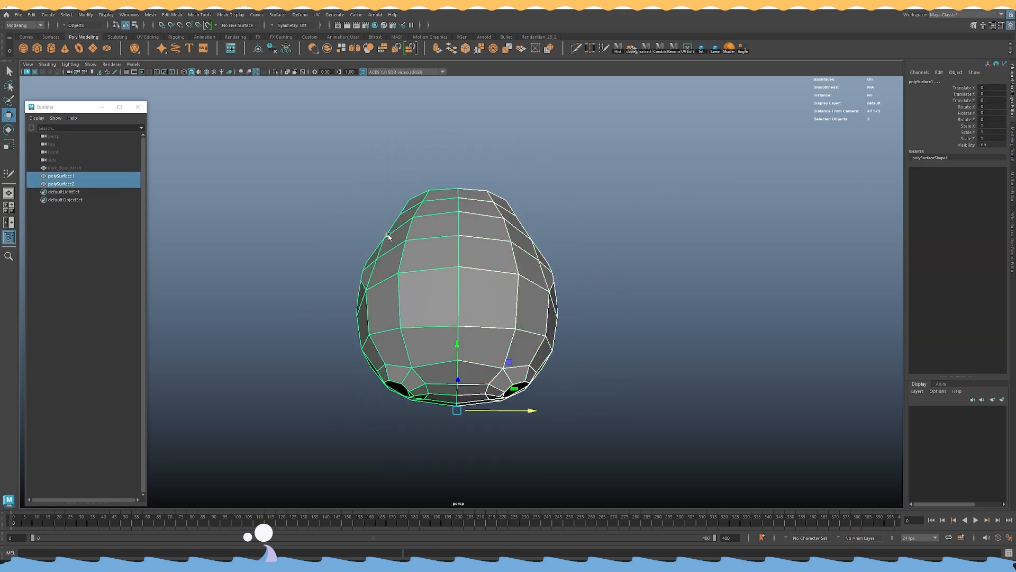
{"action": "left_click_drag", "start_coordinate": [487, 210], "coordinate": [481, 228], "text": "alt"}
{"action": "key", "text": "space"}
{"action": "left_click", "coordinate": [372, 232]}
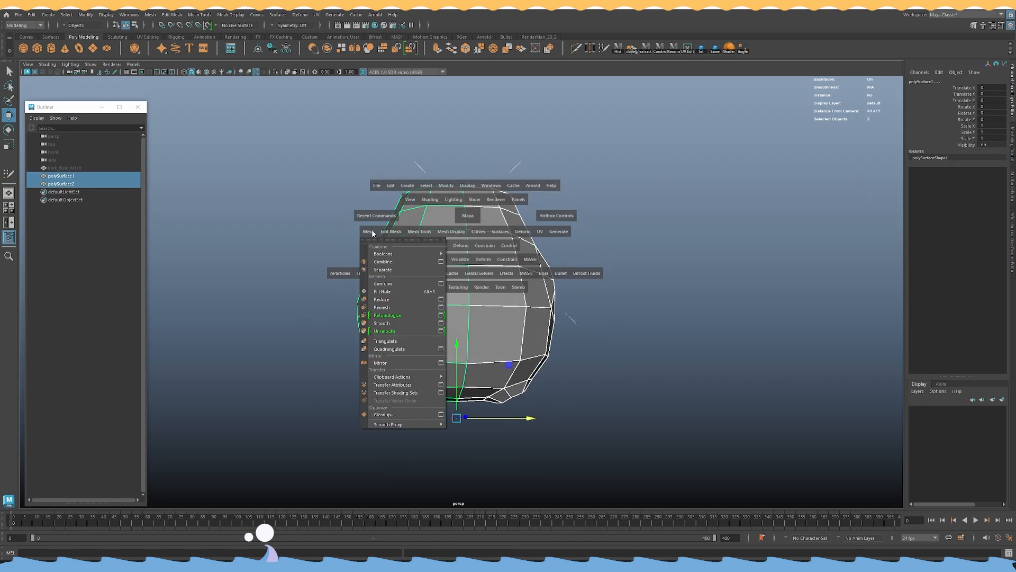
{"action": "left_click", "coordinate": [383, 261]}
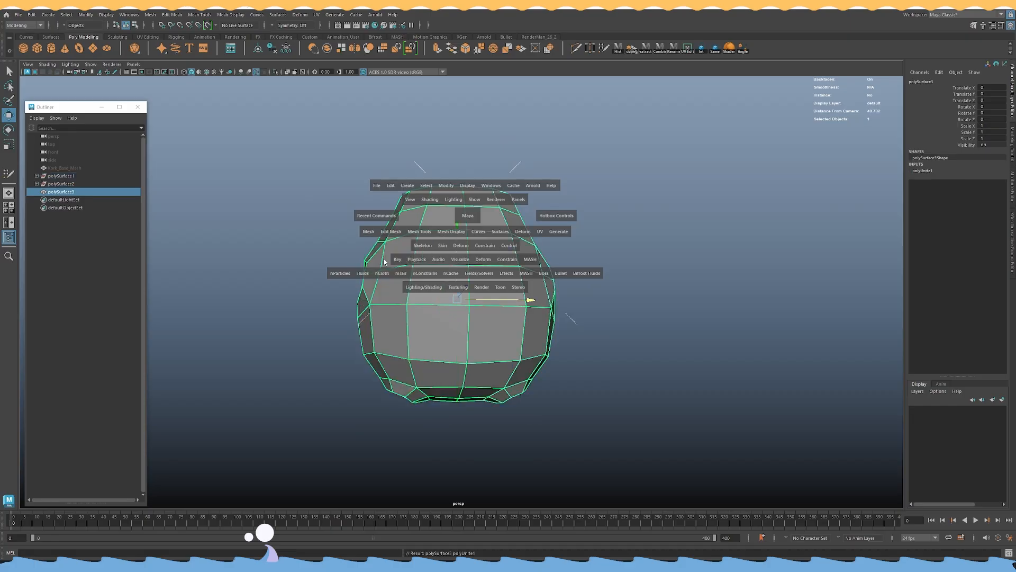
{"action": "scroll", "coordinate": [513, 238], "scroll_direction": "up", "scroll_amount": 2}
Merge the combined body's overlapping seam vertices with a distance threshold of 0.001 and delete the mesh history.
{"action": "key", "text": "space"}
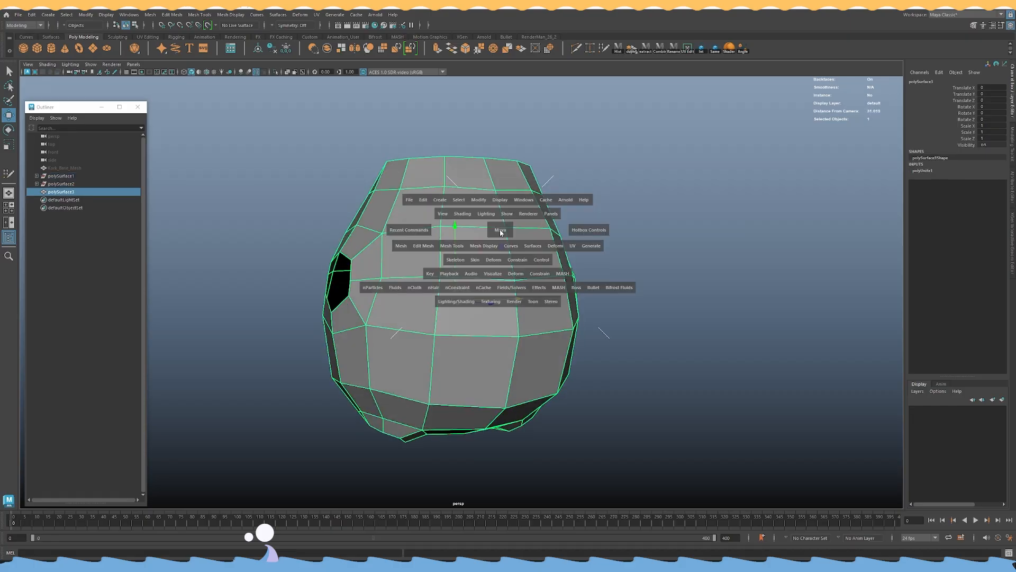
{"action": "left_click", "coordinate": [423, 248]}
{"action": "left_click", "coordinate": [451, 333]}
{"action": "left_click_drag", "start_coordinate": [615, 232], "coordinate": [511, 272], "text": "alt"}
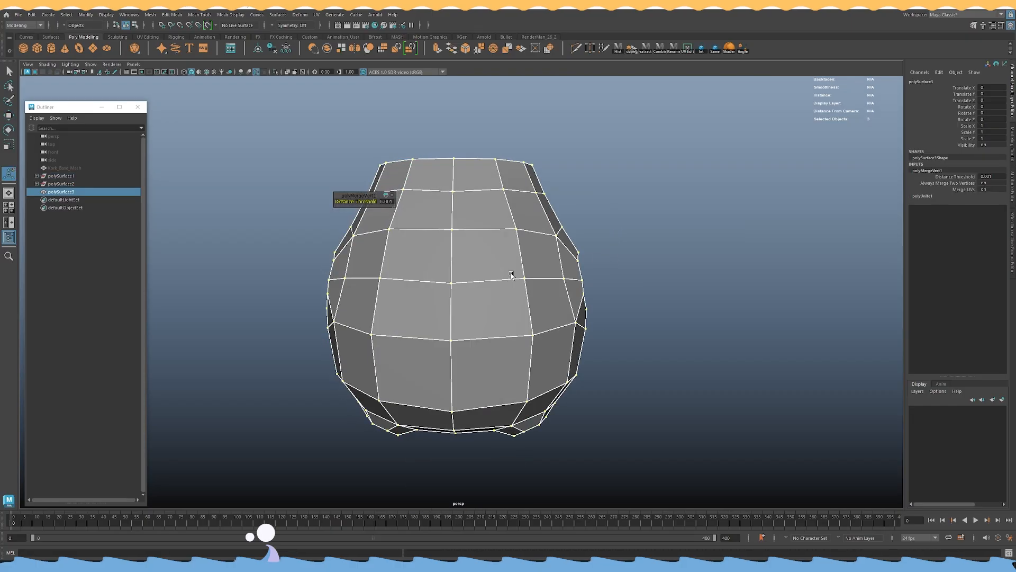
{"action": "key", "text": "w"}
{"action": "key", "text": "alt+shift+d"}
Examine the joined body in smooth preview from several sides and restore its unsmoothed display.
{"action": "key", "text": "3"}
{"action": "left_click", "coordinate": [637, 223]}
{"action": "left_click_drag", "start_coordinate": [637, 224], "coordinate": [466, 280], "text": "alt"}
{"action": "left_click", "coordinate": [515, 255]}
{"action": "key", "text": "1"}
{"action": "scroll", "coordinate": [329, 225], "scroll_direction": "up", "scroll_amount": 3}
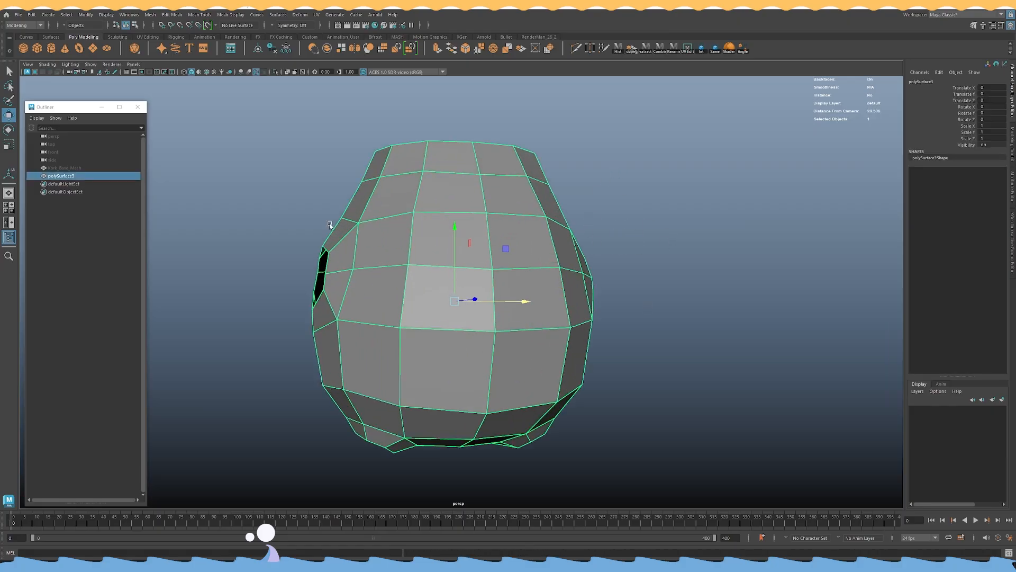
Show Kork_Base_Mesh, make it the live surface and select the joined body polySurface3.
{"action": "left_click", "coordinate": [91, 169]}
{"action": "key", "text": "shift+h"}
{"action": "left_click_drag", "start_coordinate": [347, 212], "coordinate": [412, 229], "text": "alt"}
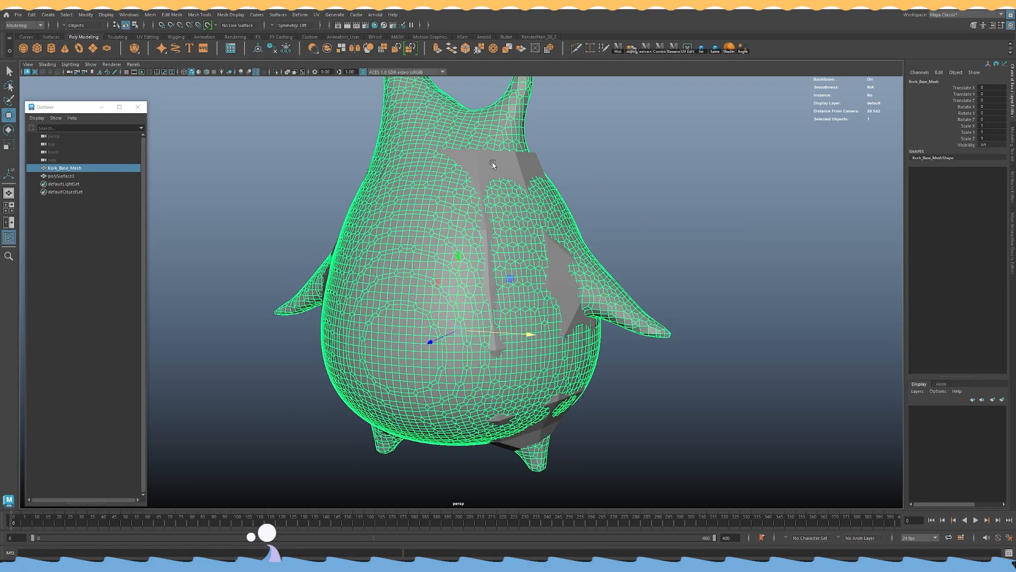
{"action": "left_click", "coordinate": [492, 163]}
{"action": "left_click_drag", "start_coordinate": [549, 147], "coordinate": [530, 153], "text": "alt"}
{"action": "left_click", "coordinate": [443, 101]}
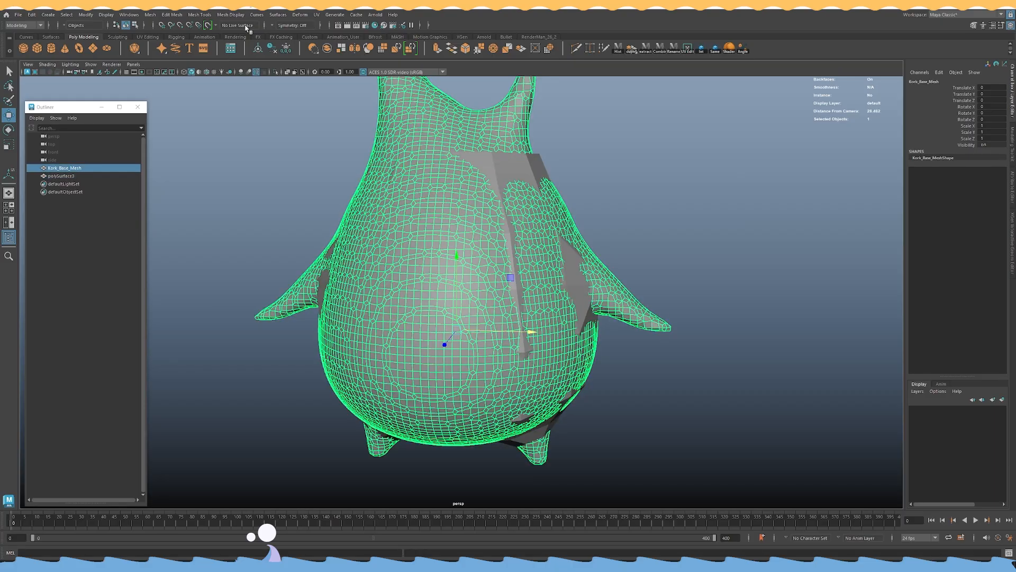
{"action": "left_click", "coordinate": [208, 25]}
{"action": "left_click", "coordinate": [519, 152]}
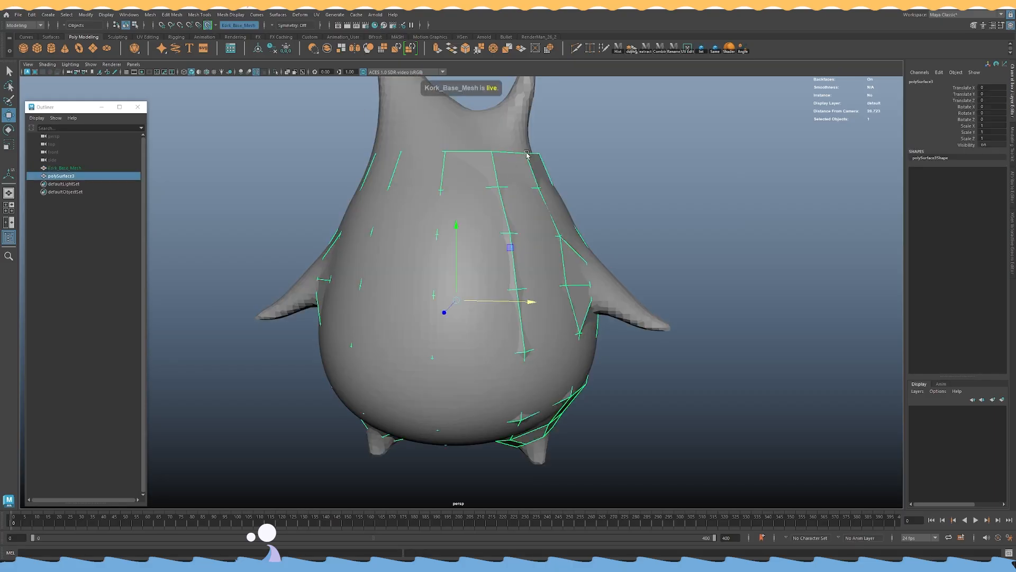
Relax the quads around the body with Quad Draw, following the live surface, and return to object mode.
{"action": "key", "text": "ctrl+shift+q"}
{"action": "mouse_move", "coordinate": [548, 228]}
{"action": "left_mouse_down", "text": "alt"}
{"action": "mouse_move", "coordinate": [465, 231]}
{"action": "mouse_move", "coordinate": [417, 197]}
{"action": "left_mouse_up", "text": "alt"}
{"action": "left_click_drag", "start_coordinate": [482, 206], "coordinate": [437, 194], "text": "alt"}
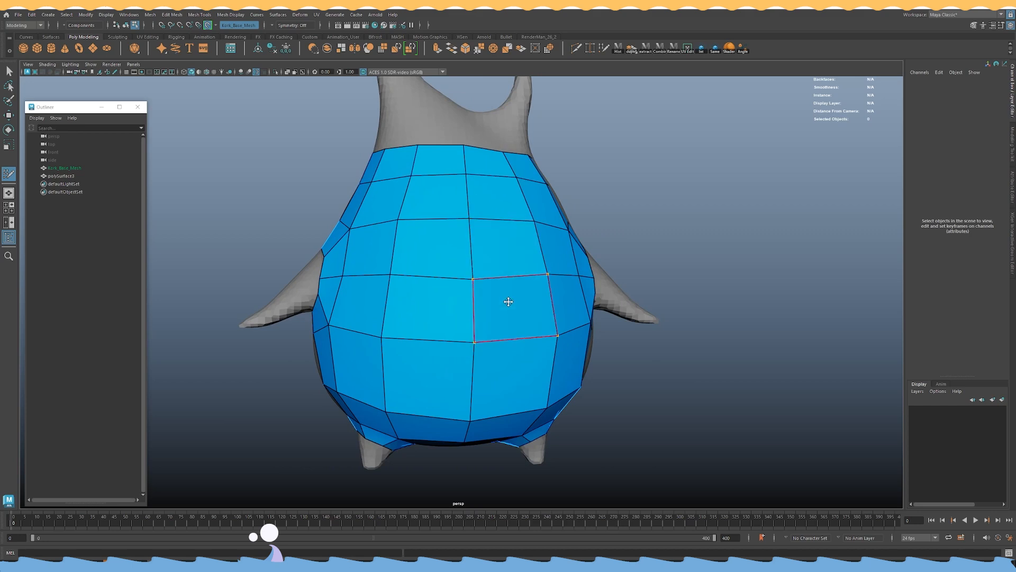
{"action": "left_click_drag", "start_coordinate": [508, 302], "coordinate": [447, 335], "text": "alt"}
{"action": "left_click_drag", "start_coordinate": [543, 349], "coordinate": [585, 227], "text": "alt"}
{"action": "mouse_move", "coordinate": [503, 218]}
{"action": "left_mouse_down", "text": "alt"}
{"action": "mouse_move", "coordinate": [456, 374]}
{"action": "mouse_move", "coordinate": [457, 254]}
{"action": "mouse_move", "coordinate": [463, 311]}
{"action": "mouse_move", "coordinate": [515, 268]}
{"action": "mouse_move", "coordinate": [411, 284]}
{"action": "mouse_move", "coordinate": [402, 396]}
{"action": "mouse_move", "coordinate": [504, 343]}
{"action": "mouse_move", "coordinate": [490, 348]}
{"action": "mouse_move", "coordinate": [462, 329]}
{"action": "left_mouse_up", "text": "alt"}
{"action": "mouse_move", "coordinate": [450, 205]}
{"action": "left_mouse_down", "text": "shift"}
{"action": "mouse_move", "coordinate": [494, 375]}
{"action": "mouse_move", "coordinate": [413, 395]}
{"action": "mouse_move", "coordinate": [428, 184]}
{"action": "mouse_move", "coordinate": [499, 282]}
{"action": "mouse_move", "coordinate": [499, 196]}
{"action": "mouse_move", "coordinate": [440, 259]}
{"action": "mouse_move", "coordinate": [458, 253]}
{"action": "left_mouse_up", "text": "shift"}
{"action": "left_click_drag", "start_coordinate": [485, 190], "coordinate": [478, 165], "text": "alt"}
{"action": "left_click_drag", "start_coordinate": [478, 165], "coordinate": [550, 201], "text": "alt"}
{"action": "mouse_move", "coordinate": [522, 241]}
{"action": "left_mouse_down", "text": "shift"}
{"action": "mouse_move", "coordinate": [422, 299]}
{"action": "mouse_move", "coordinate": [508, 270]}
{"action": "left_mouse_up", "text": "shift"}
{"action": "mouse_move", "coordinate": [431, 318]}
{"action": "left_mouse_down", "text": "shift"}
{"action": "mouse_move", "coordinate": [462, 261]}
{"action": "mouse_move", "coordinate": [467, 270]}
{"action": "left_mouse_up", "text": "shift"}
{"action": "left_click_drag", "start_coordinate": [467, 317], "coordinate": [487, 288], "text": "shift"}
{"action": "left_click_drag", "start_coordinate": [500, 349], "coordinate": [489, 348], "text": "alt"}
{"action": "key", "text": "w"}
{"action": "right_click_drag", "start_coordinate": [479, 220], "coordinate": [549, 197]}
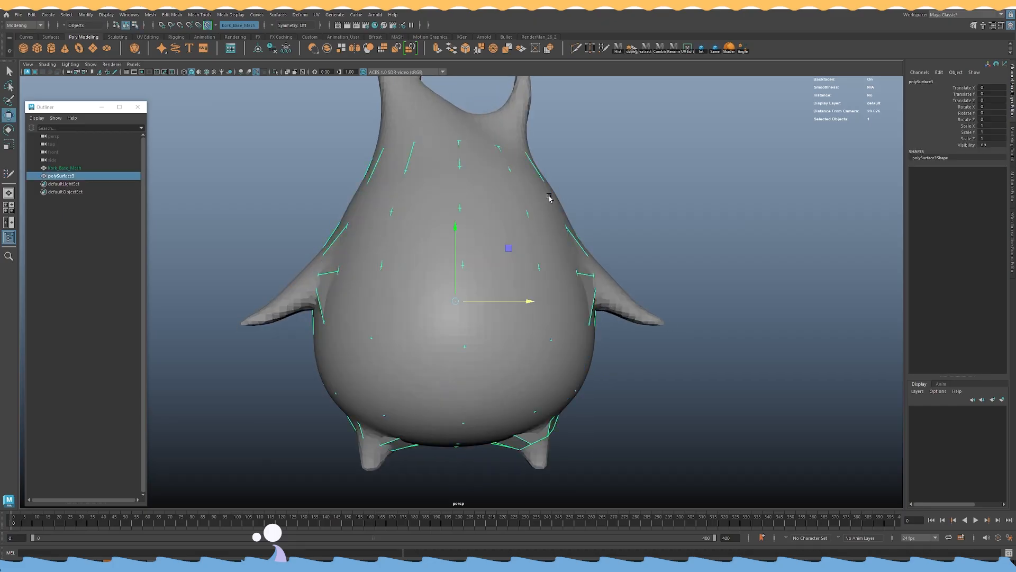
Isolate polySurface3, turn off the live surface and delete all faces on the positive X half of the body.
{"action": "key", "text": "ctrl+1"}
{"action": "left_click", "coordinate": [208, 25]}
{"action": "right_click_drag", "start_coordinate": [669, 193], "coordinate": [669, 213]}
{"action": "left_click_drag", "start_coordinate": [673, 382], "coordinate": [680, 445], "text": "alt"}
{"action": "left_click_drag", "start_coordinate": [670, 483], "coordinate": [479, 90]}
{"action": "key", "text": "Delete"}
Align the remaining half's centre-edge vertices to the world centre line in the top view, then show all objects in perspective.
{"action": "key", "text": "space"}
{"action": "key", "text": "space"}
{"action": "right_click_drag", "start_coordinate": [447, 137], "coordinate": [488, 126]}
{"action": "key", "text": "ctrl+1"}
{"action": "right_click_drag", "start_coordinate": [661, 162], "coordinate": [592, 136]}
{"action": "left_click_drag", "start_coordinate": [561, 449], "coordinate": [454, 108]}
{"action": "left_click_drag", "start_coordinate": [528, 292], "coordinate": [531, 292]}
{"action": "key", "text": "space"}
{"action": "key", "text": "space"}
{"action": "right_click_drag", "start_coordinate": [595, 184], "coordinate": [665, 161]}
{"action": "key", "text": "ctrl+1"}
Make Kork_Base_Mesh live again and reactivate Quad Draw on the half-body mesh polySurface3.
{"action": "left_click", "coordinate": [506, 189]}
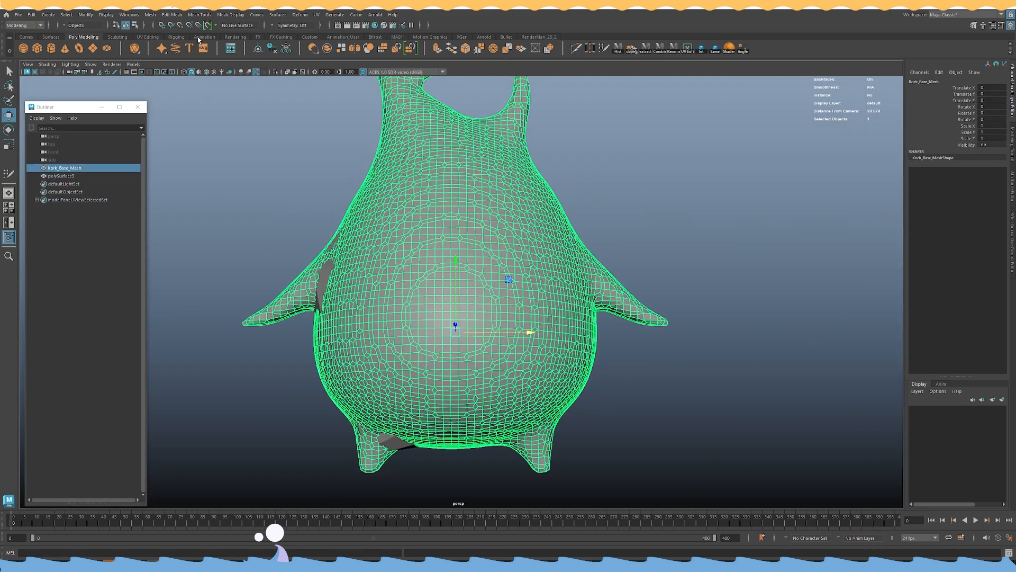
{"action": "left_click", "coordinate": [208, 26]}
{"action": "left_click", "coordinate": [345, 223]}
{"action": "left_click_drag", "start_coordinate": [350, 223], "coordinate": [401, 227], "text": "alt"}
{"action": "key", "text": "y"}
Extrude the border edges of the leg opening down the leg as a new ring of quads.
{"action": "middle_click_drag", "start_coordinate": [405, 237], "coordinate": [430, 208], "text": "alt"}
{"action": "right_click_drag", "start_coordinate": [431, 208], "coordinate": [465, 243], "text": "alt"}
{"action": "left_click_drag", "start_coordinate": [371, 236], "coordinate": [627, 200], "text": "alt"}
{"action": "mouse_move", "coordinate": [628, 200]}
{"action": "middle_mouse_down", "text": "alt"}
{"action": "mouse_move", "coordinate": [497, 275]}
{"action": "mouse_move", "coordinate": [521, 124]}
{"action": "middle_mouse_up", "text": "alt"}
{"action": "left_click_drag", "start_coordinate": [556, 185], "coordinate": [418, 212], "text": "alt"}
{"action": "left_click_drag", "start_coordinate": [413, 309], "coordinate": [490, 316], "text": "alt"}
{"action": "right_click_drag", "start_coordinate": [490, 316], "coordinate": [525, 353], "text": "alt"}
{"action": "left_click_drag", "start_coordinate": [526, 353], "coordinate": [412, 294], "text": "alt"}
{"action": "left_click_drag", "start_coordinate": [396, 250], "coordinate": [259, 150]}
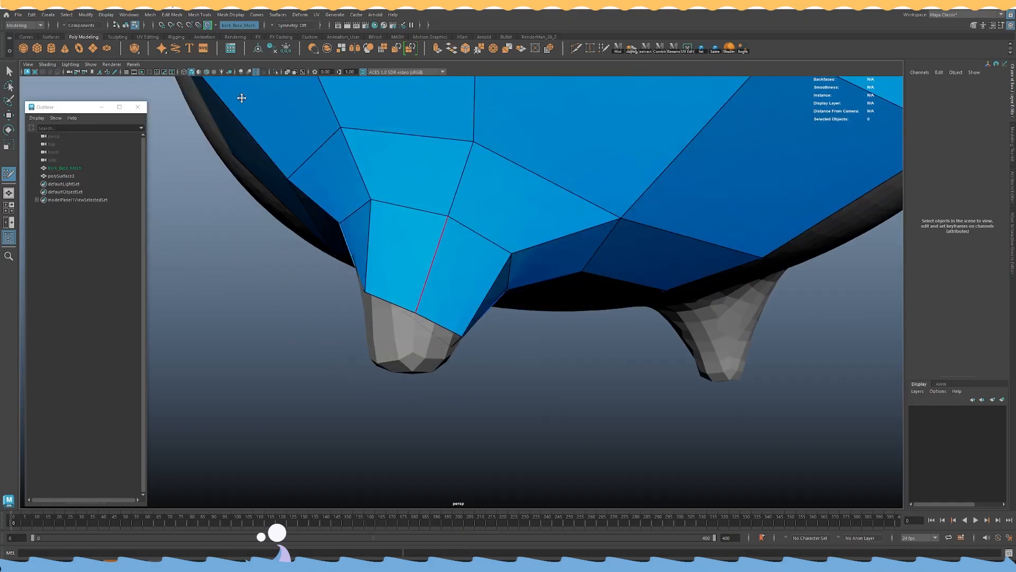
Turn off the live surface, select the extruded leg ring's lower vertices in wireframe and scale them flat vertically.
{"action": "left_click", "coordinate": [208, 26]}
{"action": "left_click_drag", "start_coordinate": [339, 145], "coordinate": [259, 238], "text": "alt"}
{"action": "key", "text": "w"}
{"action": "left_click_drag", "start_coordinate": [365, 225], "coordinate": [331, 247], "text": "alt"}
{"action": "key", "text": "4"}
{"action": "left_click_drag", "start_coordinate": [514, 385], "coordinate": [296, 287]}
{"action": "left_click_drag", "start_coordinate": [343, 339], "coordinate": [413, 323], "text": "alt"}
{"action": "left_click_drag", "start_coordinate": [473, 371], "coordinate": [413, 331]}
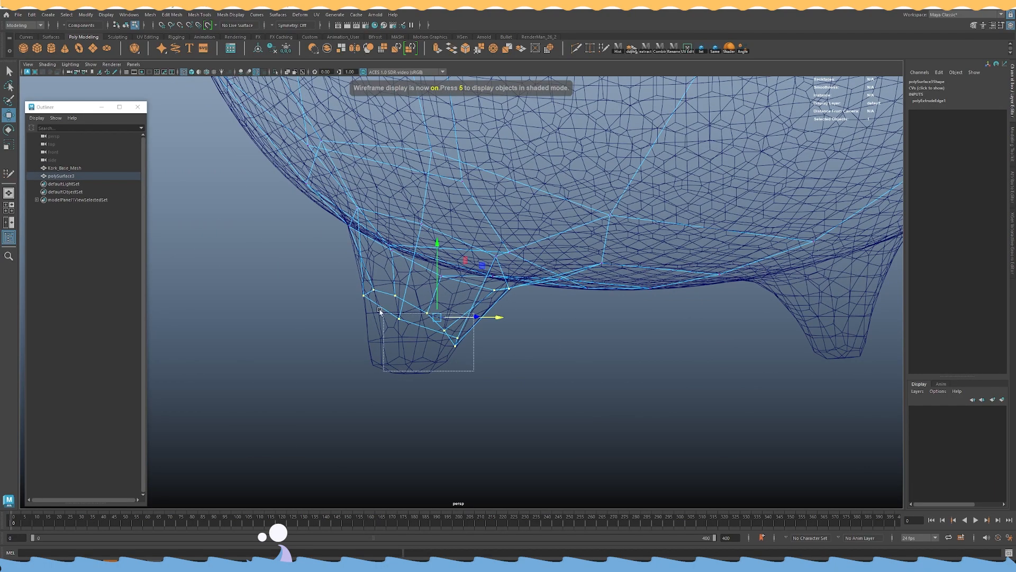
{"action": "left_click_drag", "start_coordinate": [343, 285], "coordinate": [343, 286]}
{"action": "key", "text": "r"}
{"action": "left_click_drag", "start_coordinate": [412, 258], "coordinate": [395, 390]}
Check the levelled ring's fit around the leg in shaded and wireframe display.
{"action": "mouse_move", "coordinate": [469, 286]}
{"action": "left_mouse_down", "text": "alt"}
{"action": "mouse_move", "coordinate": [450, 290]}
{"action": "mouse_move", "coordinate": [460, 329]}
{"action": "left_mouse_up", "text": "alt"}
{"action": "key", "text": "5"}
{"action": "key", "text": "w"}
{"action": "mouse_move", "coordinate": [460, 329]}
{"action": "left_mouse_down", "text": "alt"}
{"action": "mouse_move", "coordinate": [427, 324]}
{"action": "mouse_move", "coordinate": [441, 325]}
{"action": "left_mouse_up", "text": "alt"}
{"action": "key", "text": "r"}
{"action": "key", "text": "4"}
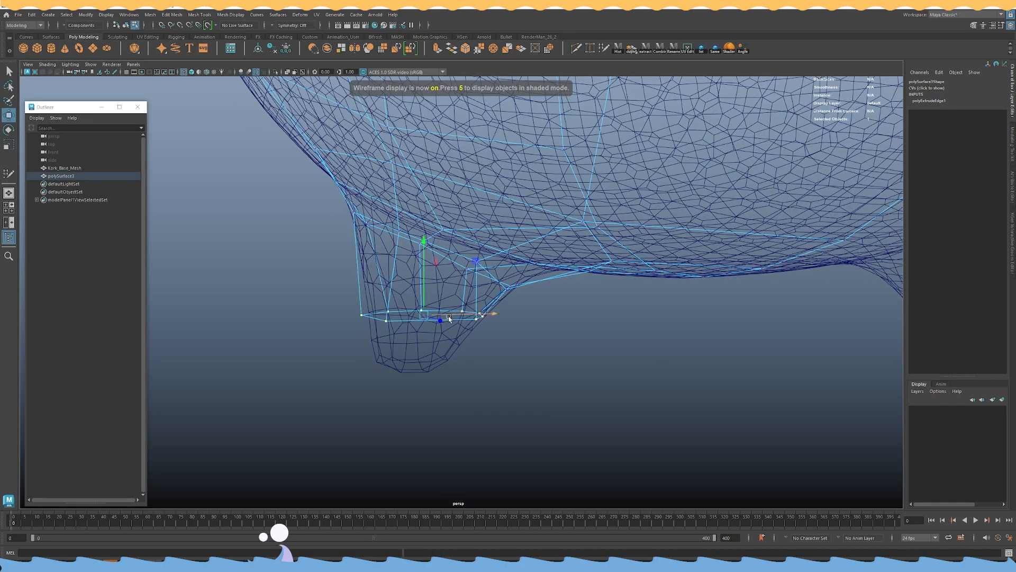
{"action": "key", "text": "5"}
Return to object mode, set Kork_Base_Mesh as the live surface and resume Quad Draw on polySurface3.
{"action": "left_click_drag", "start_coordinate": [458, 317], "coordinate": [412, 280], "text": "alt"}
{"action": "right_click_drag", "start_coordinate": [411, 280], "coordinate": [448, 254]}
{"action": "left_click", "coordinate": [448, 254]}
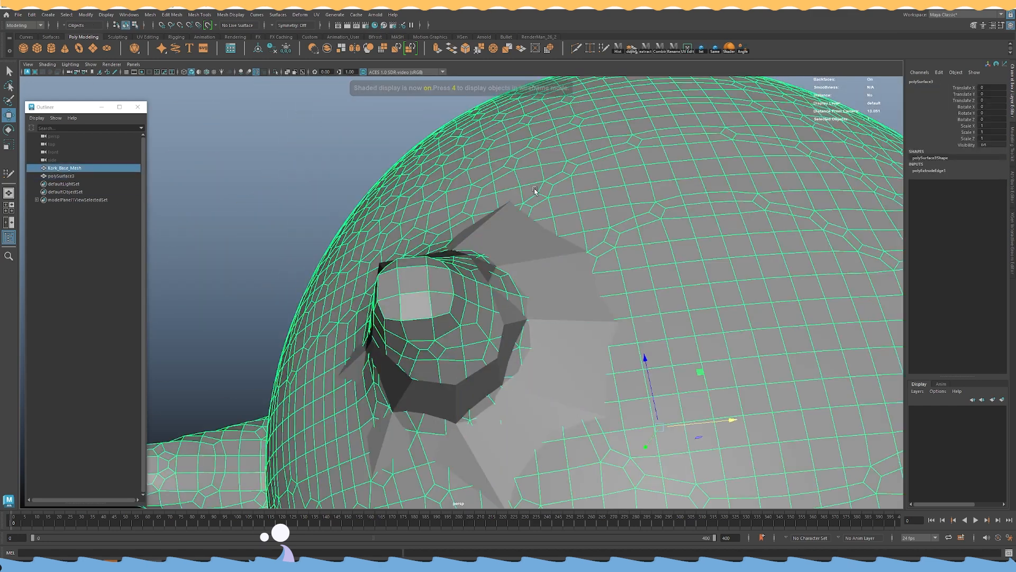
{"action": "left_click", "coordinate": [208, 26]}
{"action": "left_click", "coordinate": [501, 340]}
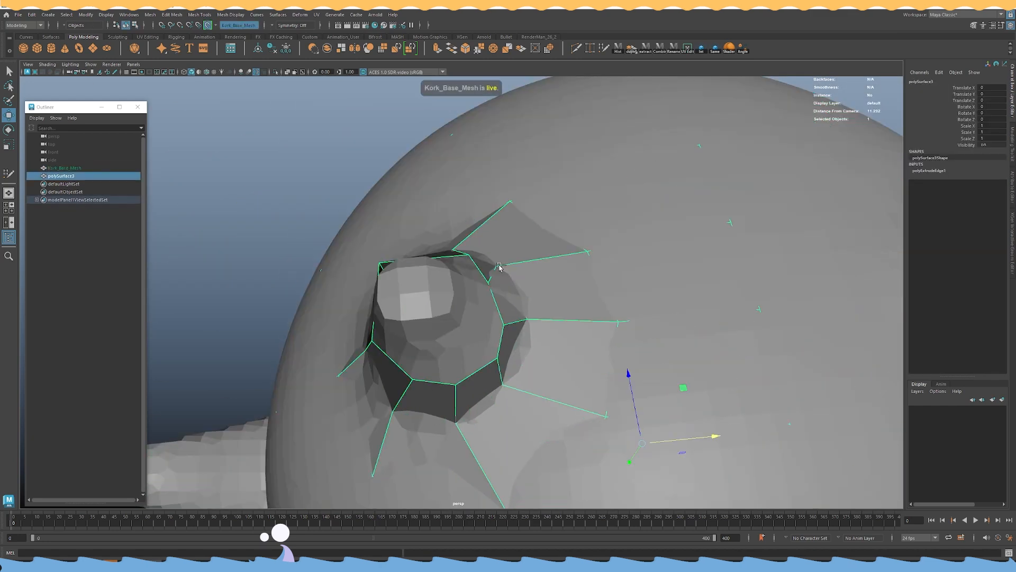
{"action": "key", "text": "y"}
Fit the leg ring to the sculpted leg and add a second ring of quads down to the leg's tip.
{"action": "mouse_move", "coordinate": [470, 368]}
{"action": "left_mouse_down", "text": "alt"}
{"action": "mouse_move", "coordinate": [470, 267]}
{"action": "mouse_move", "coordinate": [461, 313]}
{"action": "mouse_move", "coordinate": [487, 349]}
{"action": "left_mouse_up", "text": "alt"}
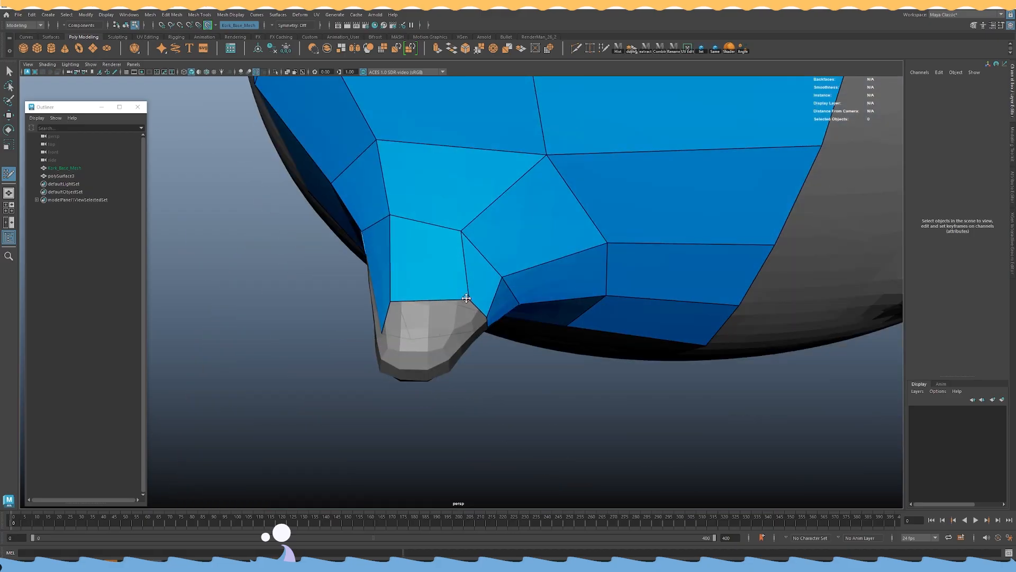
{"action": "left_click_drag", "start_coordinate": [466, 298], "coordinate": [476, 321], "text": "alt"}
{"action": "mouse_move", "coordinate": [392, 299]}
{"action": "left_mouse_down", "text": "alt"}
{"action": "mouse_move", "coordinate": [430, 302]}
{"action": "mouse_move", "coordinate": [465, 324]}
{"action": "mouse_move", "coordinate": [432, 309]}
{"action": "mouse_move", "coordinate": [486, 316]}
{"action": "mouse_move", "coordinate": [496, 298]}
{"action": "mouse_move", "coordinate": [492, 320]}
{"action": "mouse_move", "coordinate": [456, 323]}
{"action": "mouse_move", "coordinate": [450, 293]}
{"action": "mouse_move", "coordinate": [436, 328]}
{"action": "mouse_move", "coordinate": [461, 317]}
{"action": "left_mouse_up", "text": "alt"}
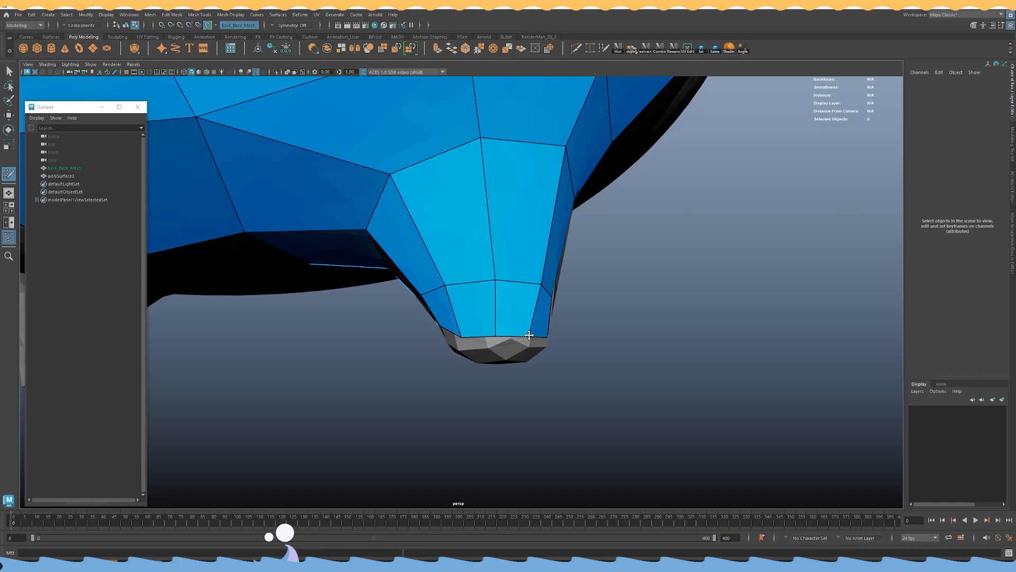
{"action": "left_click_drag", "start_coordinate": [554, 332], "coordinate": [467, 334], "text": "alt"}
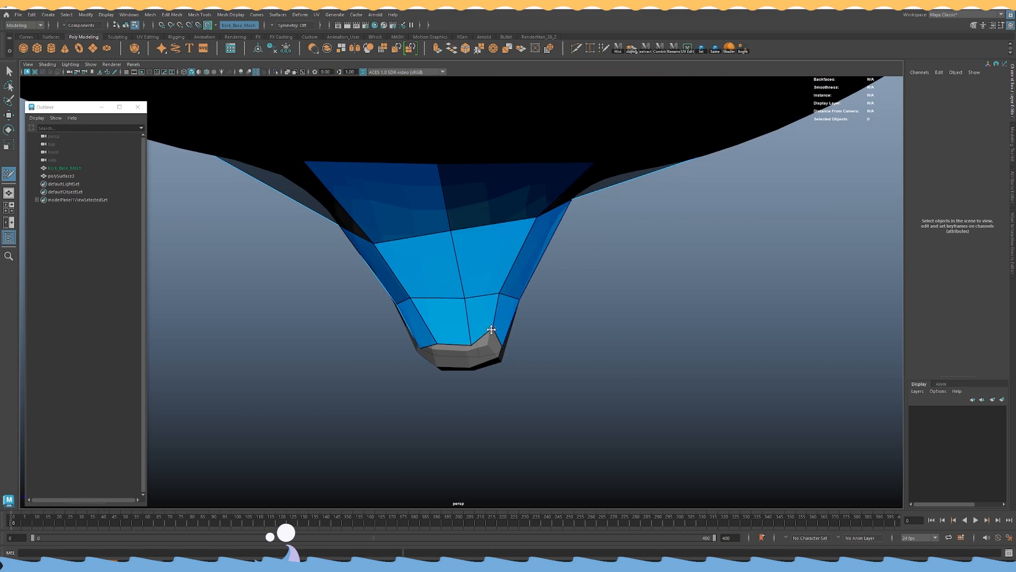
{"action": "left_click_drag", "start_coordinate": [435, 341], "coordinate": [497, 340], "text": "alt"}
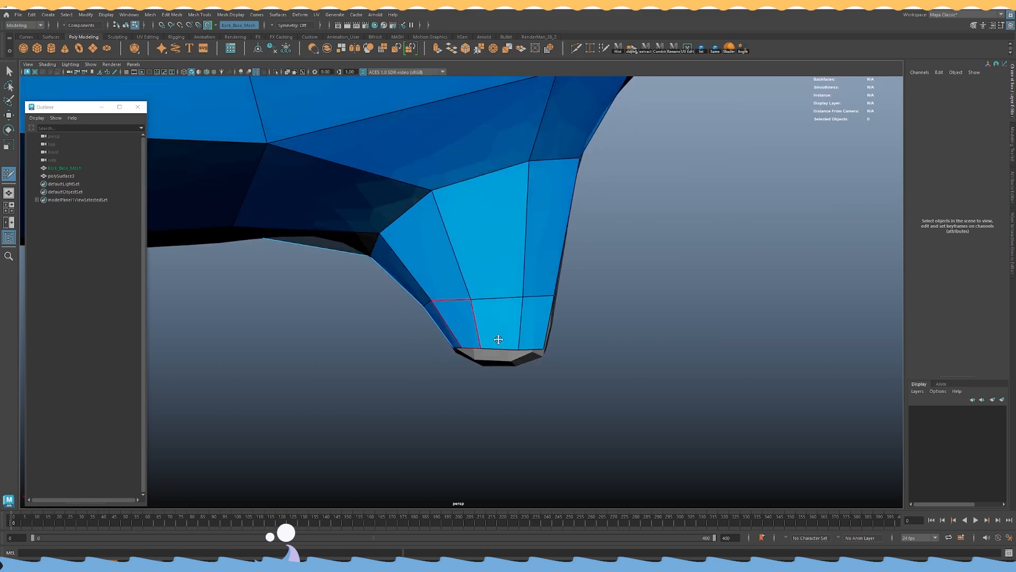
Leave Quad Draw, turn off the live surface and isolate polySurface3.
{"action": "key", "text": "w"}
{"action": "left_click", "coordinate": [207, 26]}
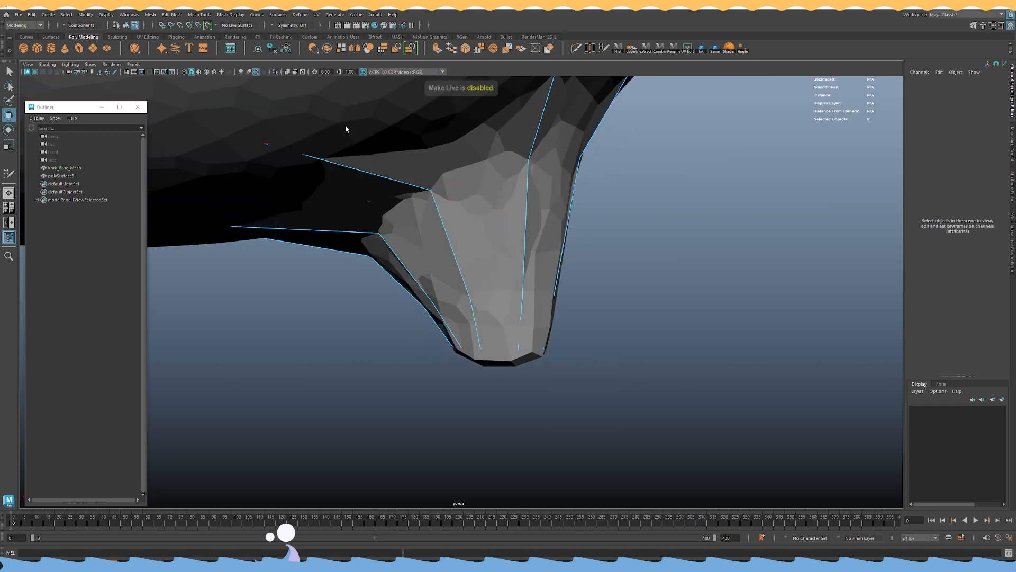
{"action": "left_click", "coordinate": [390, 102]}
{"action": "key", "text": "ctrl+1"}
{"action": "key", "text": "f"}
Fill the open hole at the leg's tip, circularize its border loop and rotate it to line up with the leg's edges.
{"action": "left_click_drag", "start_coordinate": [519, 243], "coordinate": [428, 243], "text": "alt"}
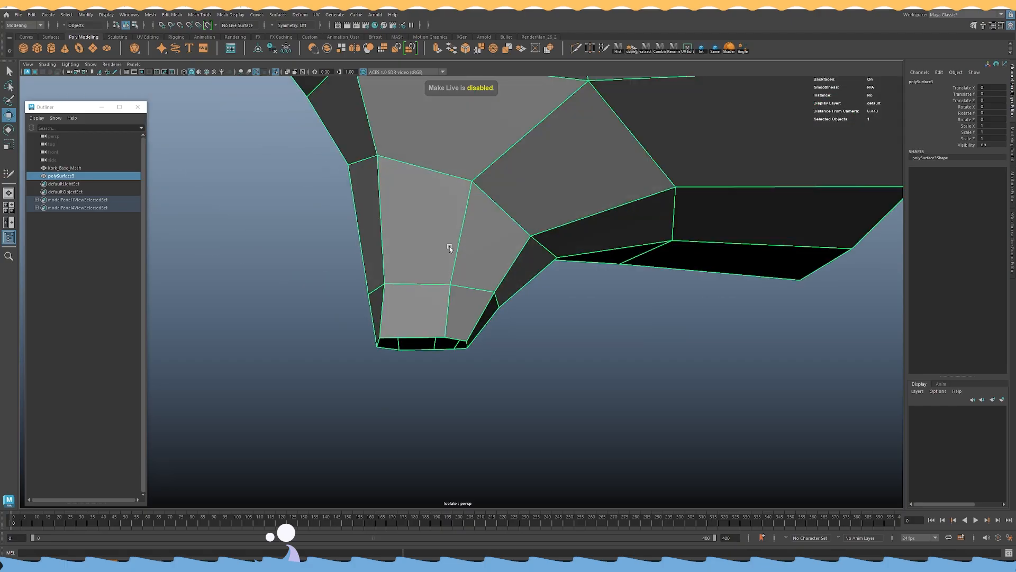
{"action": "right_click_drag", "start_coordinate": [452, 245], "coordinate": [451, 216]}
{"action": "double_click", "coordinate": [416, 337]}
{"action": "left_click_drag", "start_coordinate": [467, 314], "coordinate": [443, 212], "text": "alt"}
{"action": "right_click", "coordinate": [442, 212], "text": "shift"}
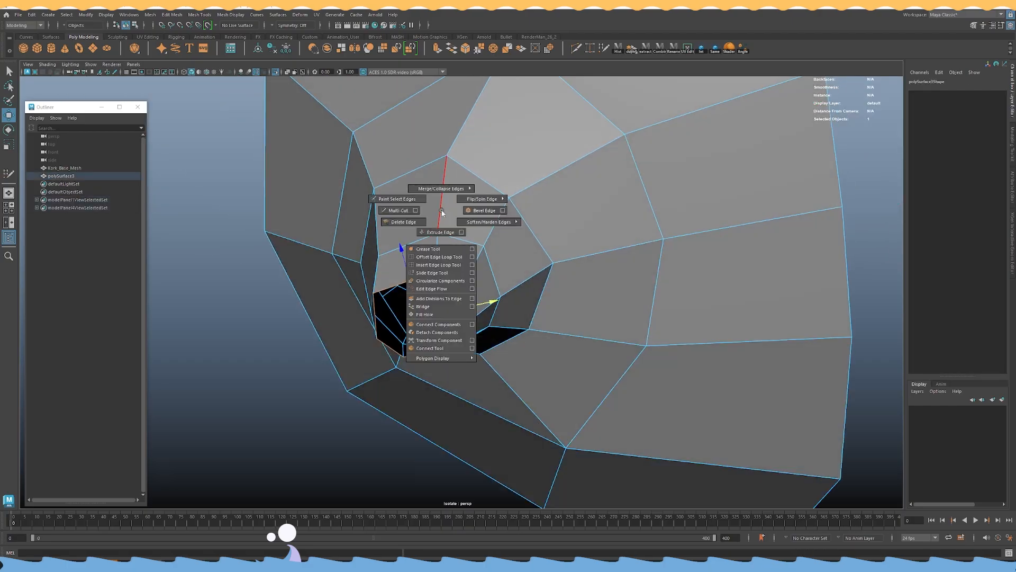
{"action": "left_click", "coordinate": [440, 314]}
{"action": "left_click_drag", "start_coordinate": [440, 318], "coordinate": [418, 247], "text": "alt"}
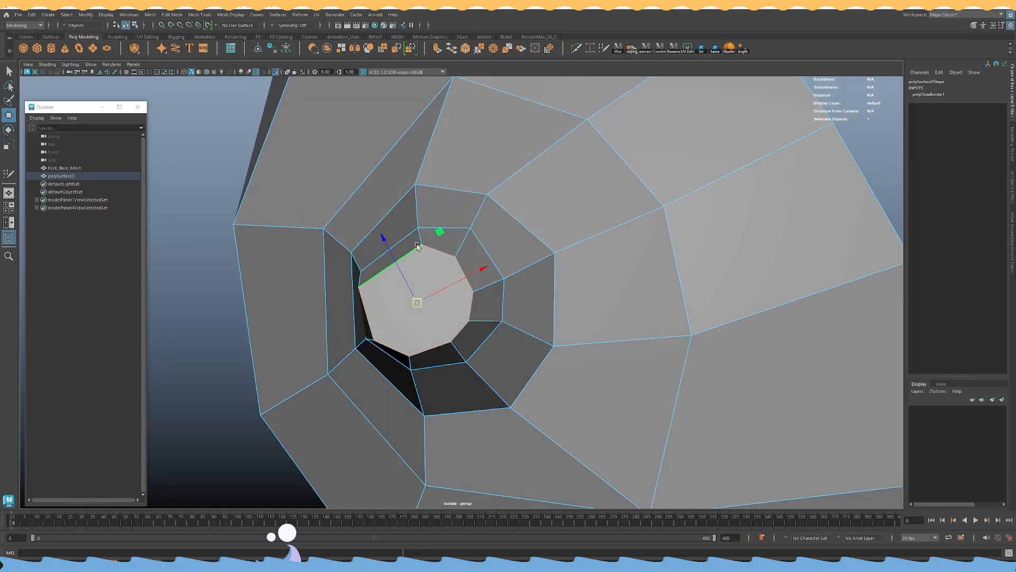
{"action": "left_click", "coordinate": [550, 51]}
{"action": "key", "text": "e"}
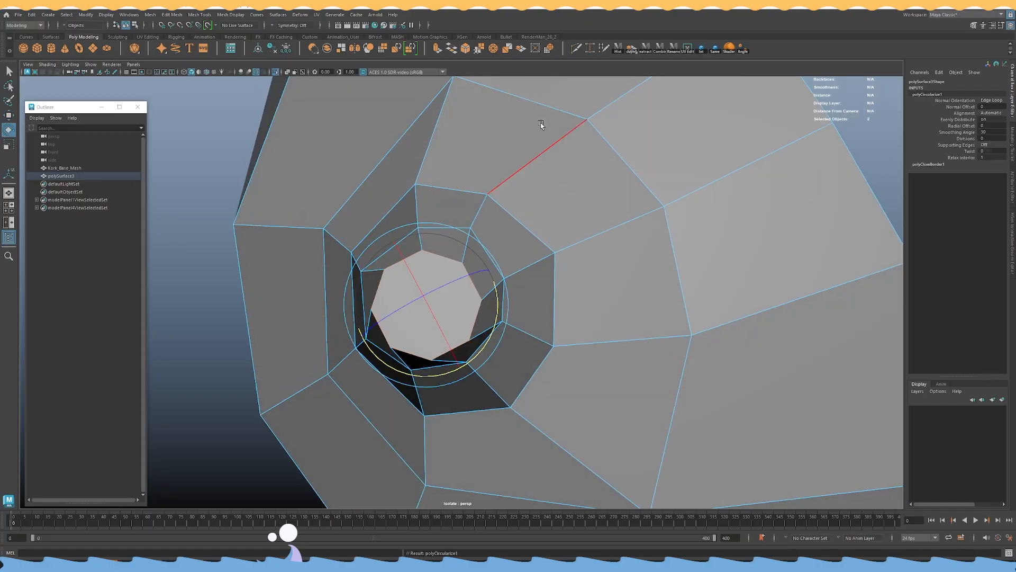
Cut across the leg's filled tip face with Multi-Cut, dividing the cap into quads.
{"action": "key", "text": "F8"}
{"action": "key", "text": "w"}
{"action": "left_click_drag", "start_coordinate": [499, 308], "coordinate": [431, 233], "text": "alt"}
{"action": "right_click", "coordinate": [455, 275]}
{"action": "right_click", "coordinate": [430, 233], "text": "shift"}
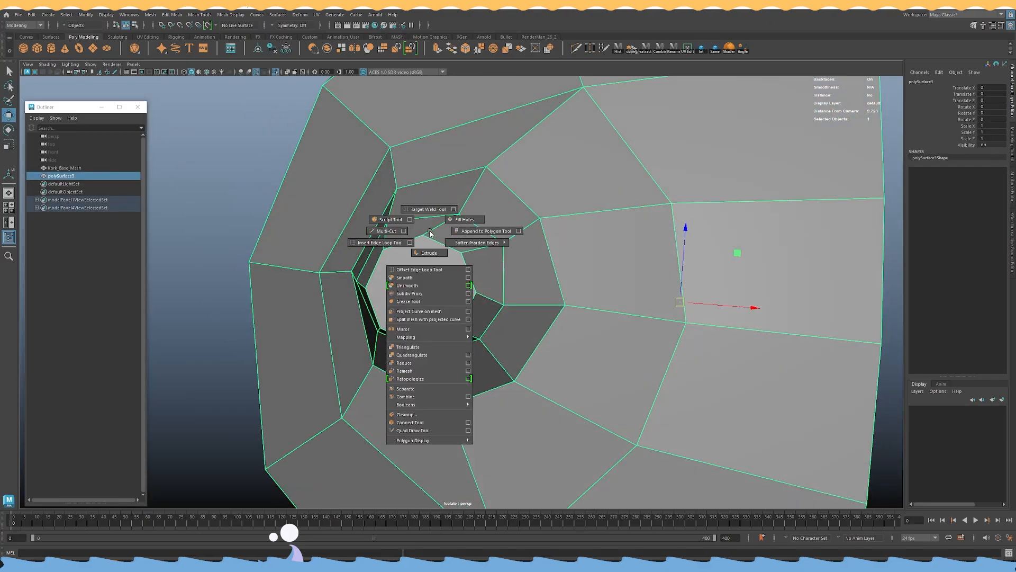
{"action": "left_click", "coordinate": [385, 232]}
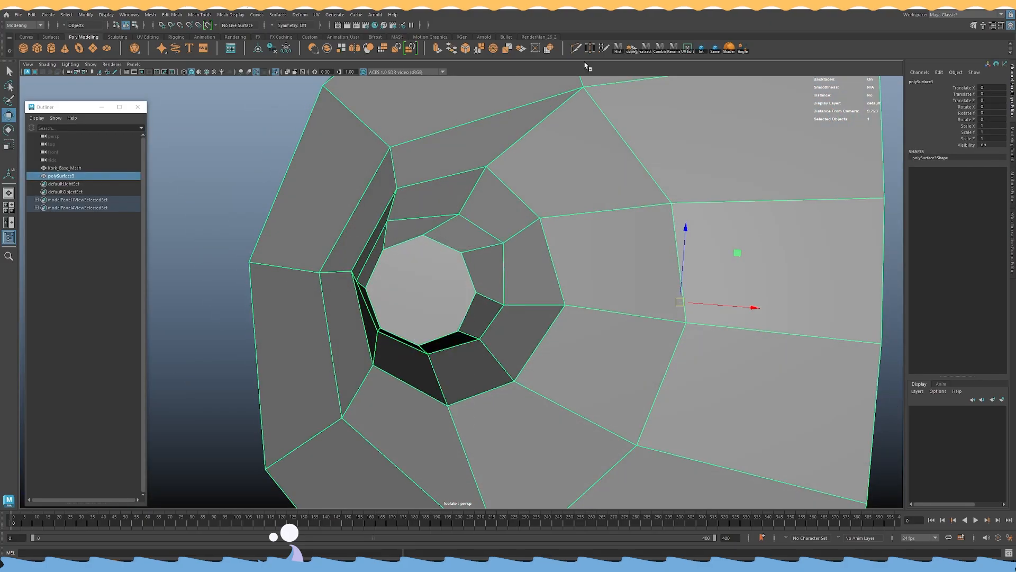
{"action": "left_click", "coordinate": [576, 49]}
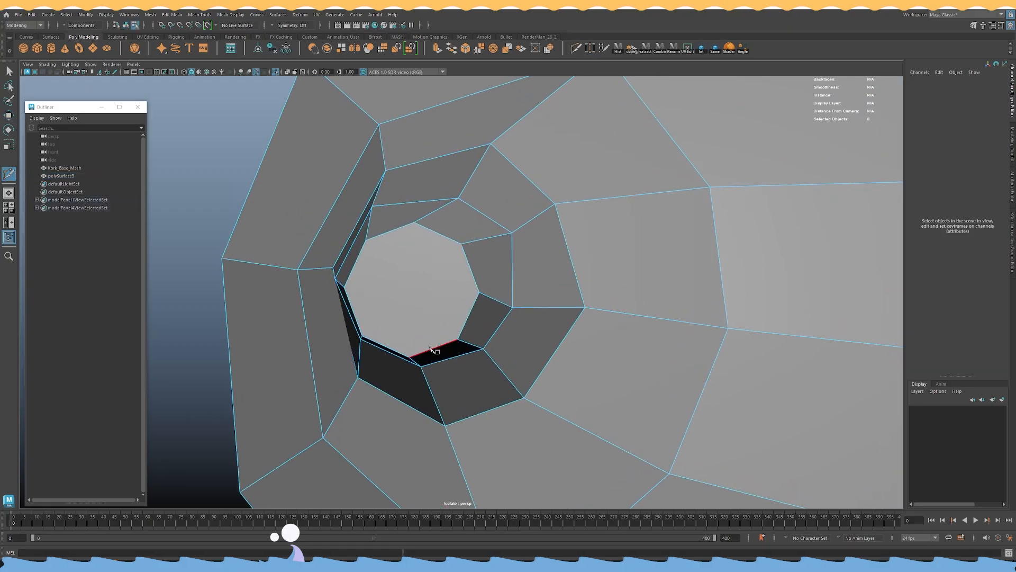
{"action": "left_click", "coordinate": [416, 224]}
{"action": "left_click", "coordinate": [479, 290]}
{"action": "scroll", "coordinate": [624, 265], "scroll_direction": "down", "scroll_amount": 3}
{"action": "left_click_drag", "start_coordinate": [624, 265], "coordinate": [448, 273], "text": "alt"}
{"action": "key", "text": "w"}
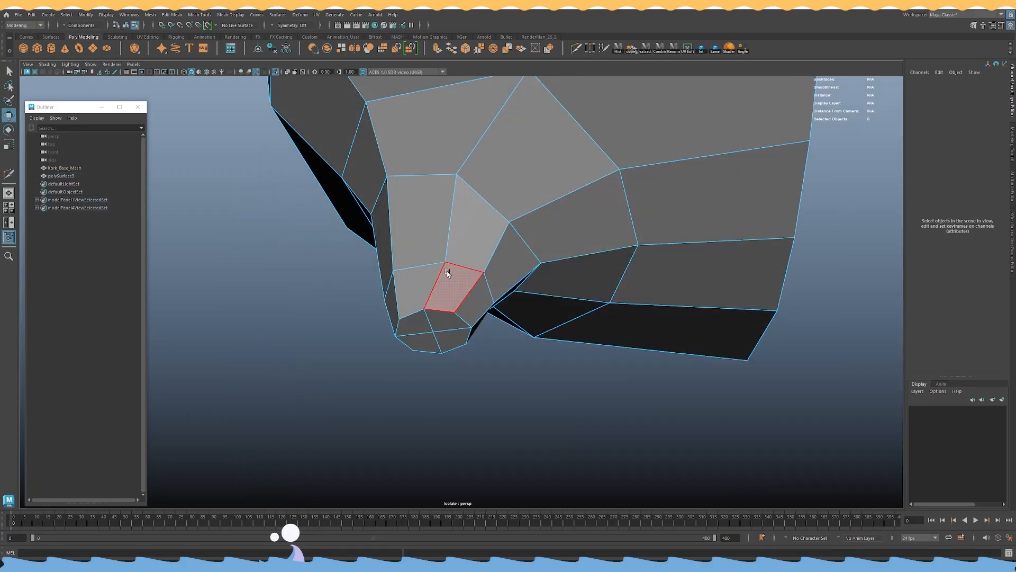
Extrude the leg tip's cap faces and scale them inward to form an inset ring.
{"action": "right_click_drag", "start_coordinate": [448, 273], "coordinate": [510, 247]}
{"action": "left_click_drag", "start_coordinate": [510, 247], "coordinate": [468, 252], "text": "alt"}
{"action": "right_click", "coordinate": [468, 252]}
{"action": "right_click_drag", "start_coordinate": [468, 252], "coordinate": [468, 273]}
{"action": "left_click_drag", "start_coordinate": [468, 273], "coordinate": [396, 322], "text": "alt"}
{"action": "scroll", "coordinate": [453, 267], "scroll_direction": "up", "scroll_amount": 3}
{"action": "left_click", "coordinate": [394, 290]}
{"action": "right_click_drag", "start_coordinate": [458, 256], "coordinate": [459, 283], "text": "shift"}
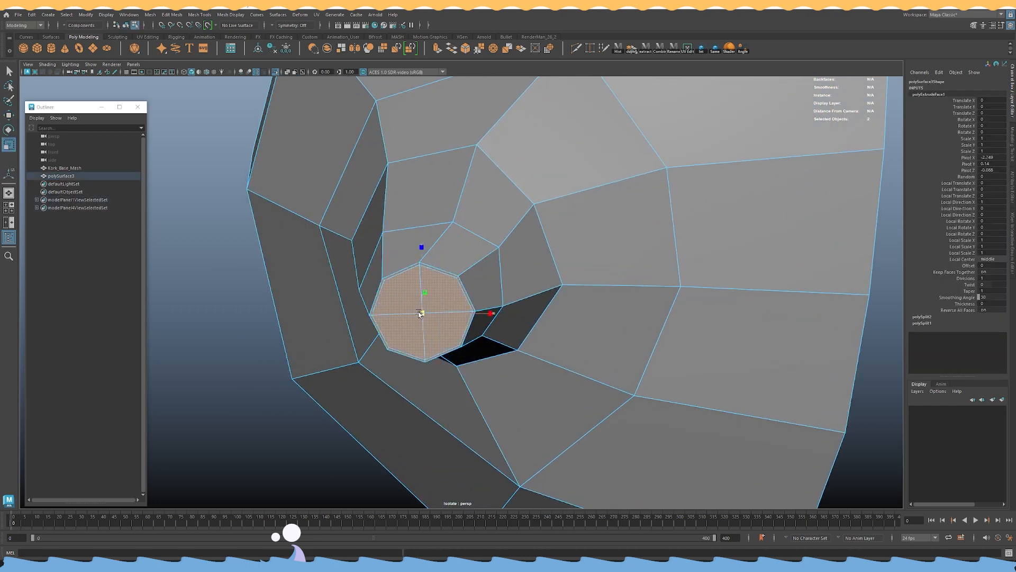
{"action": "left_click_drag", "start_coordinate": [422, 313], "coordinate": [401, 313]}
{"action": "left_click_drag", "start_coordinate": [444, 271], "coordinate": [427, 314], "text": "alt"}
{"action": "key", "text": "w"}
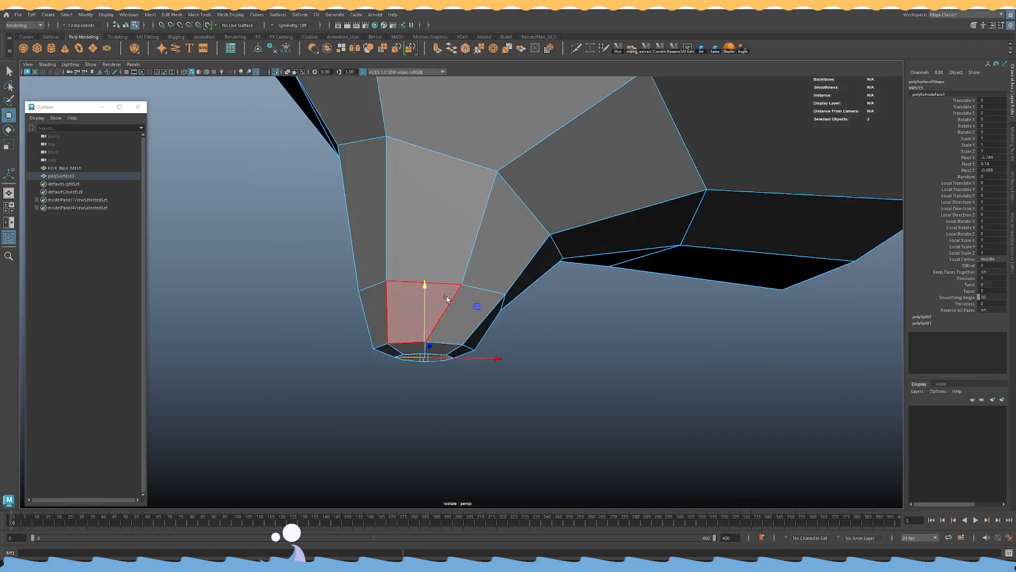
Return to object mode and turn off isolation so the sculpted mesh shows again.
{"action": "right_click_drag", "start_coordinate": [454, 320], "coordinate": [499, 262]}
{"action": "key", "text": "ctrl+1"}
{"action": "scroll", "coordinate": [418, 329], "scroll_direction": "down", "scroll_amount": 3}
{"action": "left_click_drag", "start_coordinate": [418, 328], "coordinate": [429, 328]}
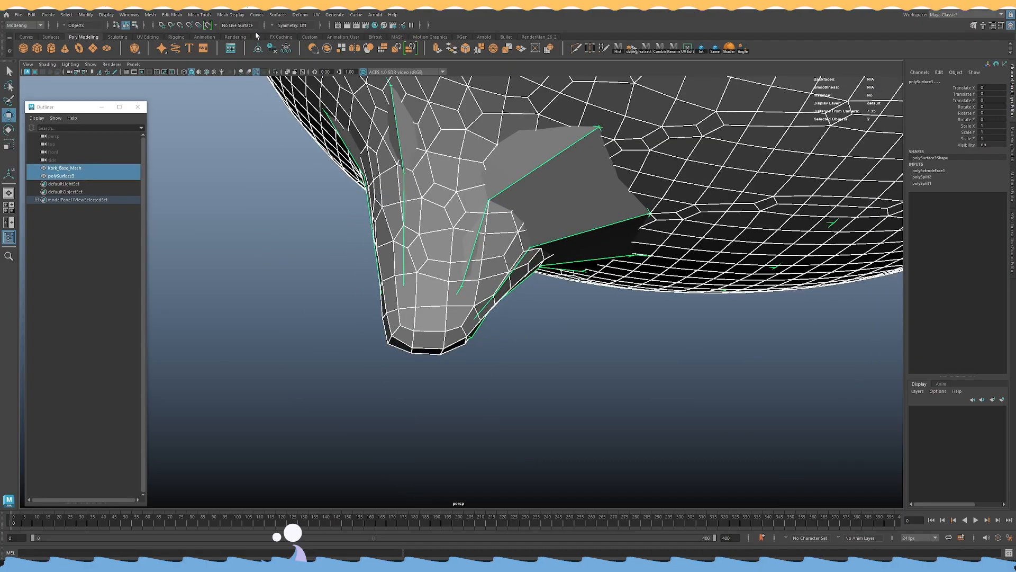
{"action": "left_click", "coordinate": [208, 26]}
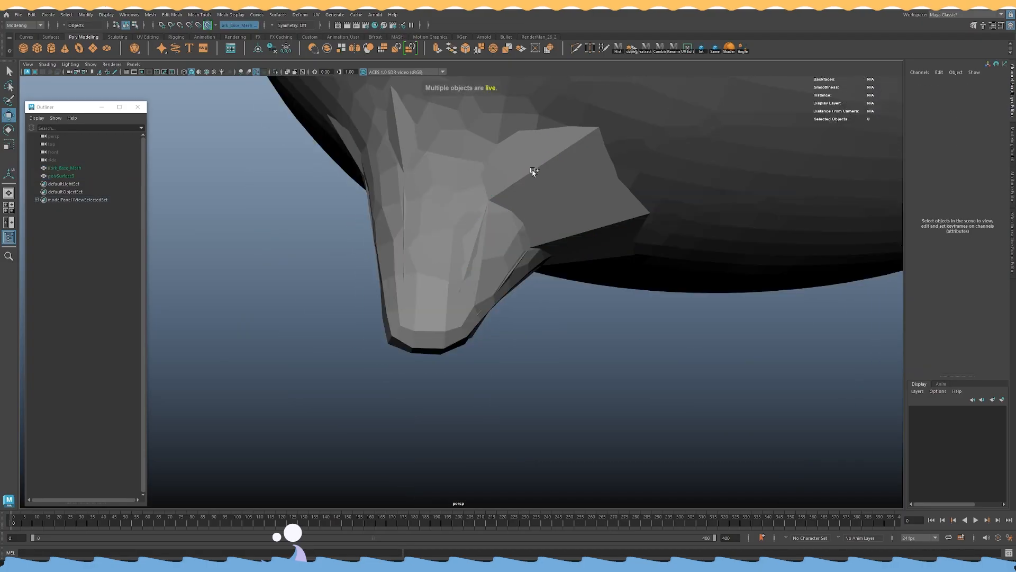
{"action": "left_click", "coordinate": [207, 25]}
Make Kork_Base_Mesh the live surface and resume Quad Draw on polySurface3.
{"action": "left_click", "coordinate": [415, 103]}
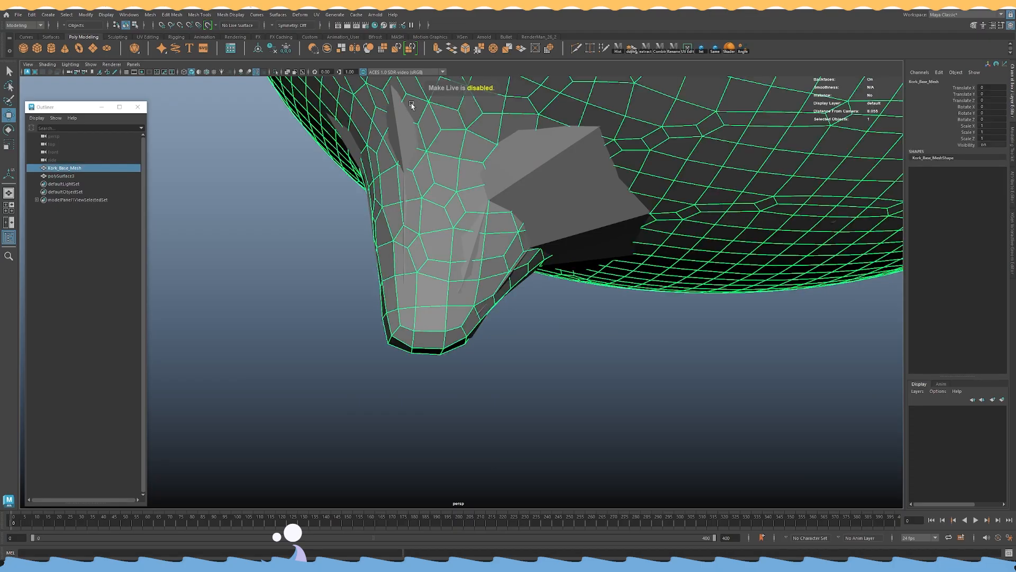
{"action": "left_click", "coordinate": [210, 26]}
{"action": "left_click", "coordinate": [547, 207]}
{"action": "key", "text": "ctrl+shift+q"}
Fit the new cap faces at the leg's tip onto the sculpted leg.
{"action": "left_click_drag", "start_coordinate": [455, 325], "coordinate": [419, 313], "text": "alt"}
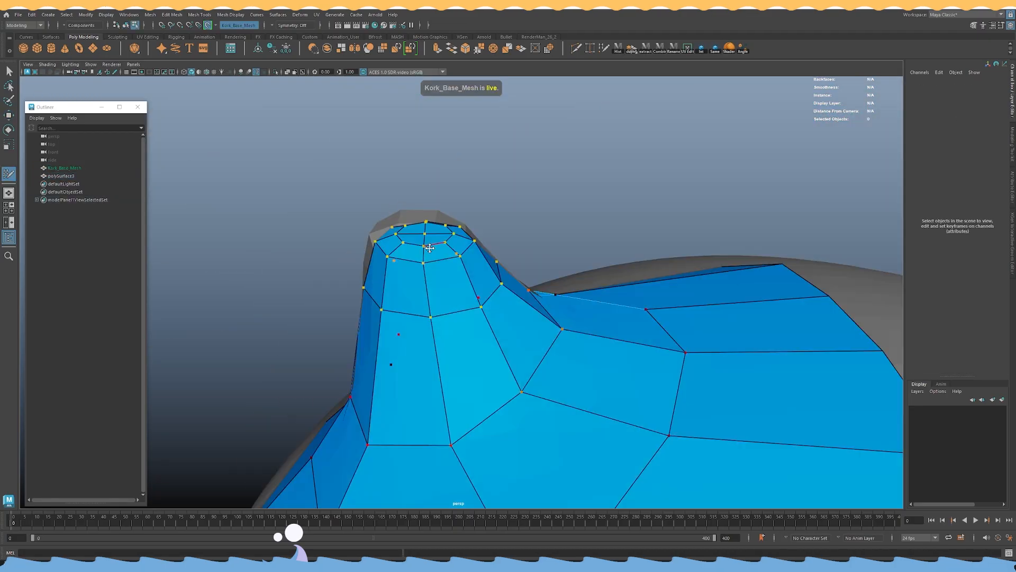
{"action": "mouse_move", "coordinate": [429, 256]}
{"action": "left_mouse_down", "text": "alt"}
{"action": "mouse_move", "coordinate": [415, 241]}
{"action": "mouse_move", "coordinate": [492, 224]}
{"action": "left_mouse_up", "text": "alt"}
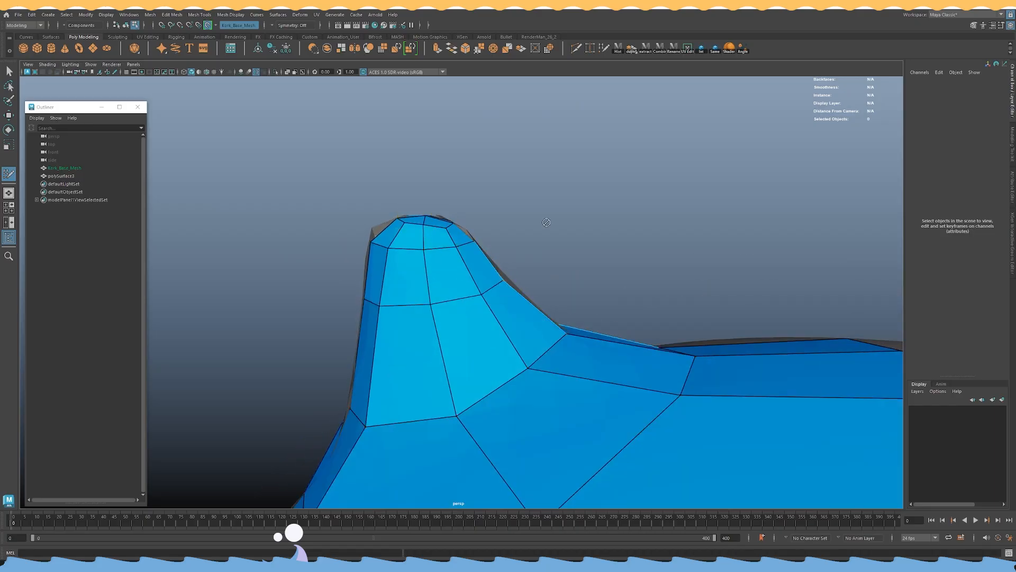
{"action": "right_click_drag", "start_coordinate": [642, 258], "coordinate": [471, 212], "text": "alt"}
{"action": "left_click_drag", "start_coordinate": [471, 211], "coordinate": [440, 274], "text": "alt"}
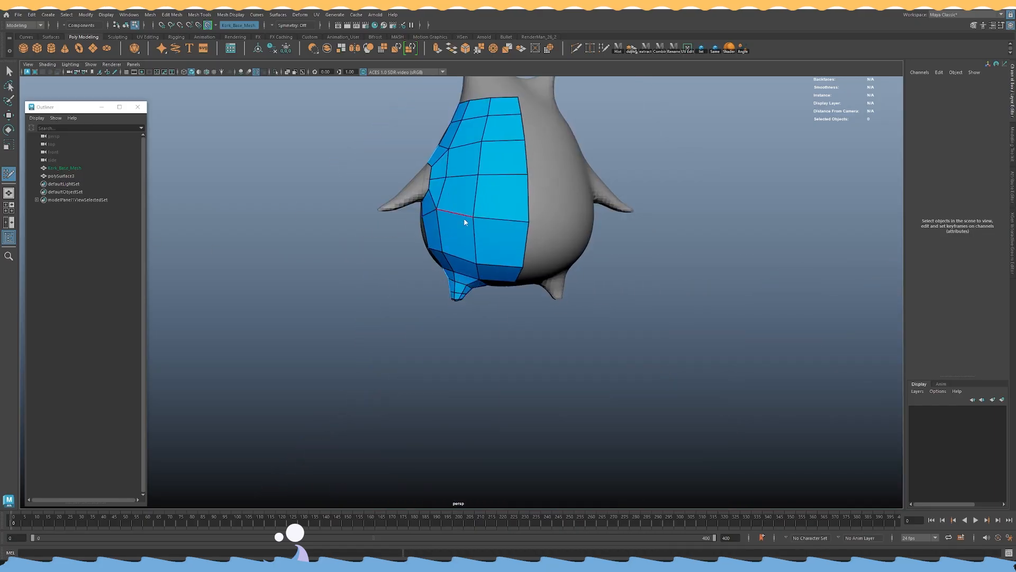
Leave Quad Draw, select polySurface3 in object mode and save the scene.
{"action": "right_click_drag", "start_coordinate": [466, 221], "coordinate": [482, 217]}
{"action": "left_click_drag", "start_coordinate": [482, 222], "coordinate": [508, 224], "text": "alt"}
{"action": "left_click", "coordinate": [508, 225]}
{"action": "key", "text": "w"}
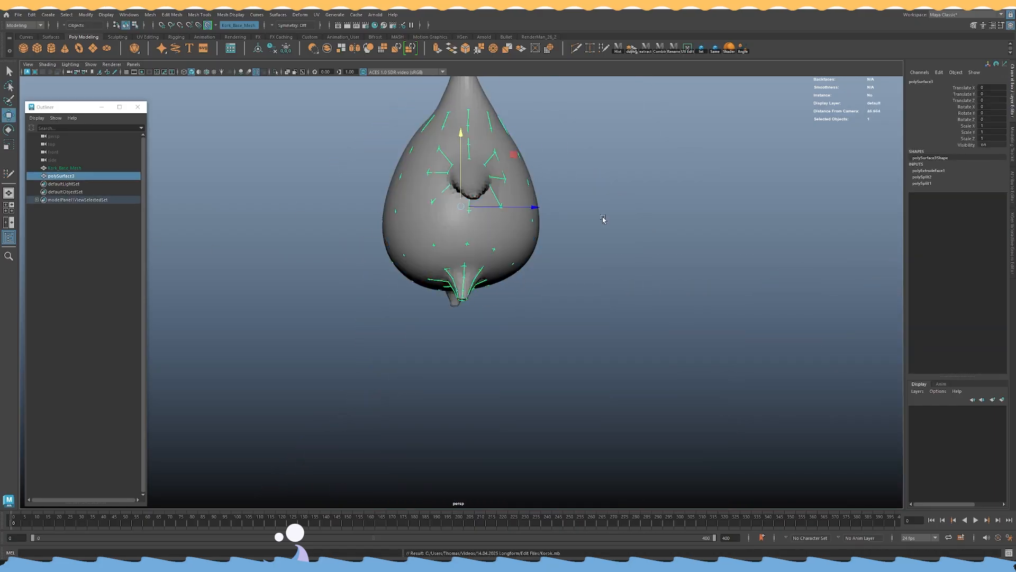
Resume Quad Draw on polySurface3 and insert an edge loop around the upper part of the leg.
{"action": "left_click_drag", "start_coordinate": [603, 220], "coordinate": [540, 218], "text": "alt"}
{"action": "right_click_drag", "start_coordinate": [540, 219], "coordinate": [637, 232], "text": "alt"}
{"action": "middle_click_drag", "start_coordinate": [638, 232], "coordinate": [666, 353], "text": "alt"}
{"action": "right_click_drag", "start_coordinate": [466, 299], "coordinate": [524, 306], "text": "alt"}
{"action": "left_click_drag", "start_coordinate": [524, 306], "coordinate": [406, 297], "text": "alt"}
{"action": "middle_click_drag", "start_coordinate": [406, 297], "coordinate": [384, 185], "text": "alt"}
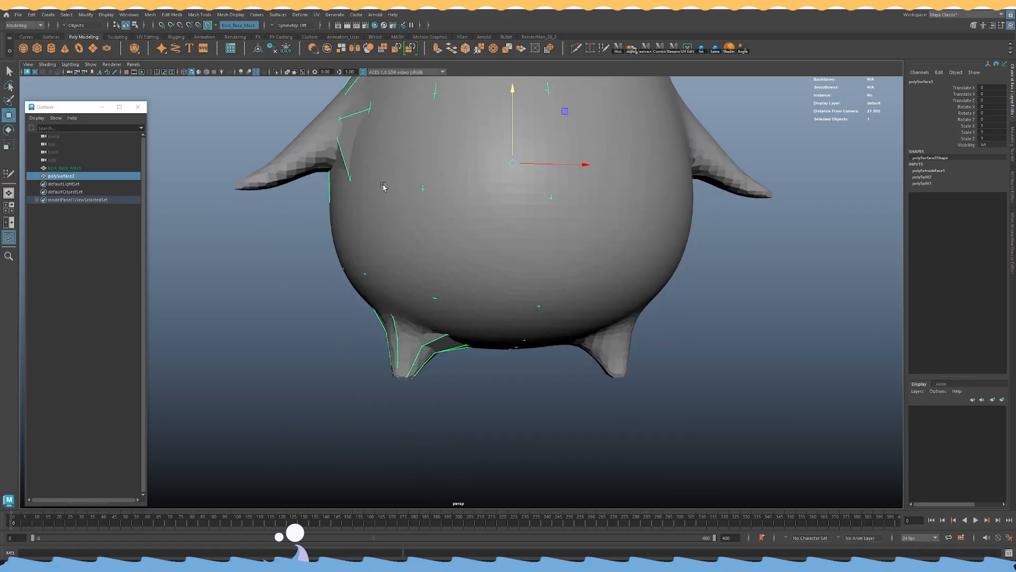
{"action": "right_click_drag", "start_coordinate": [383, 186], "coordinate": [423, 196], "text": "alt"}
{"action": "key", "text": "y"}
{"action": "middle_click_drag", "start_coordinate": [413, 351], "coordinate": [440, 284], "text": "alt"}
{"action": "right_click_drag", "start_coordinate": [440, 284], "coordinate": [511, 296], "text": "alt"}
{"action": "left_click_drag", "start_coordinate": [393, 330], "coordinate": [529, 259], "text": "alt"}
{"action": "right_click_drag", "start_coordinate": [529, 258], "coordinate": [486, 275], "text": "alt"}
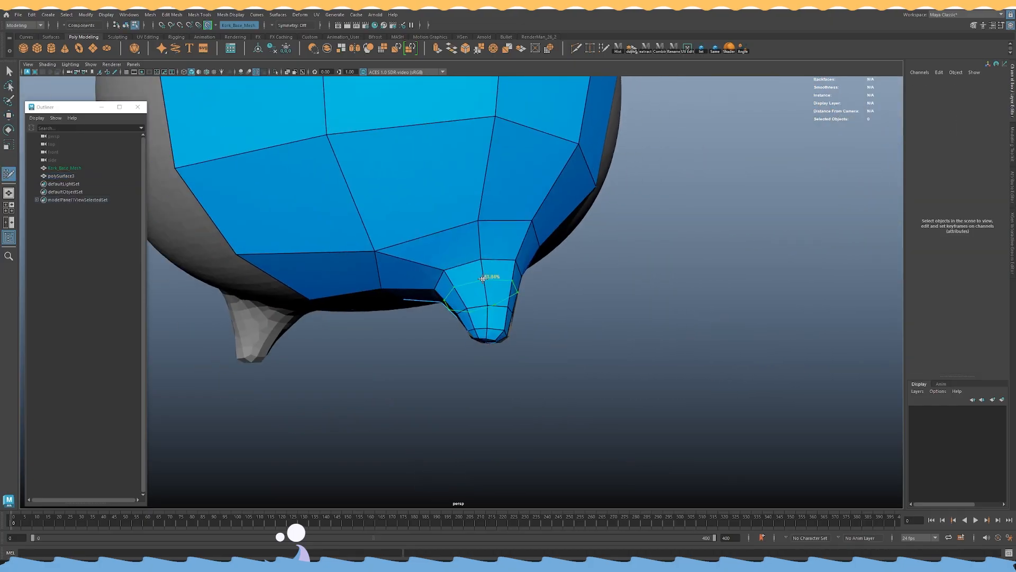
Extrude the arm opening's border loop into a first ring of quads around the base of the arm.
{"action": "mouse_move", "coordinate": [517, 289]}
{"action": "left_mouse_down", "text": "alt"}
{"action": "mouse_move", "coordinate": [402, 345]}
{"action": "mouse_move", "coordinate": [397, 295]}
{"action": "mouse_move", "coordinate": [415, 249]}
{"action": "mouse_move", "coordinate": [570, 302]}
{"action": "mouse_move", "coordinate": [426, 300]}
{"action": "mouse_move", "coordinate": [461, 297]}
{"action": "mouse_move", "coordinate": [424, 261]}
{"action": "mouse_move", "coordinate": [395, 300]}
{"action": "mouse_move", "coordinate": [443, 234]}
{"action": "left_mouse_up", "text": "alt"}
{"action": "right_click_drag", "start_coordinate": [443, 234], "coordinate": [391, 186], "text": "alt"}
{"action": "middle_click_drag", "start_coordinate": [391, 186], "coordinate": [422, 285], "text": "alt"}
{"action": "right_click_drag", "start_coordinate": [422, 286], "coordinate": [497, 318], "text": "alt"}
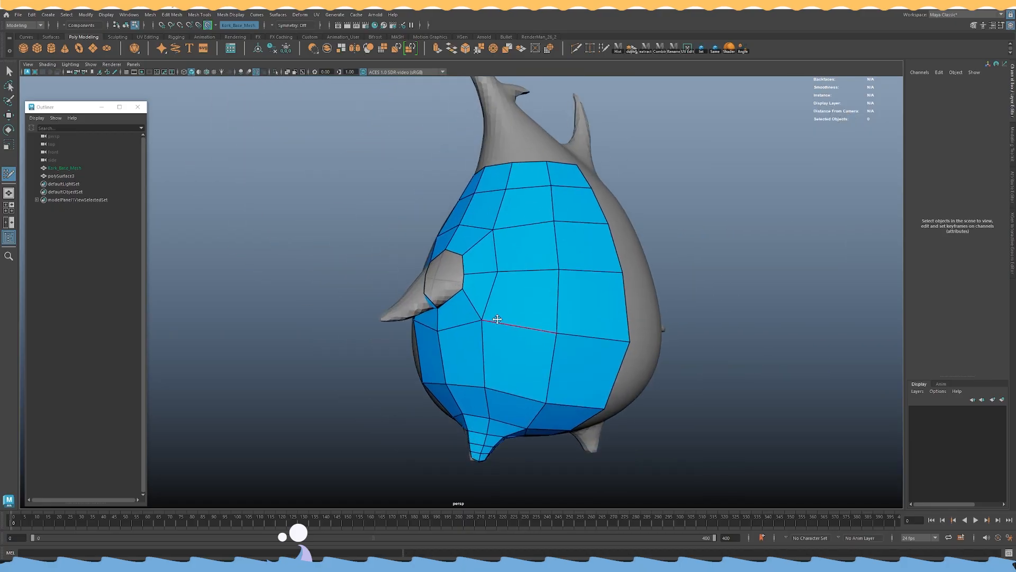
{"action": "left_click_drag", "start_coordinate": [497, 317], "coordinate": [556, 354], "text": "alt"}
{"action": "right_click_drag", "start_coordinate": [556, 354], "coordinate": [696, 388], "text": "alt"}
{"action": "left_click_drag", "start_coordinate": [434, 265], "coordinate": [443, 227], "text": "alt"}
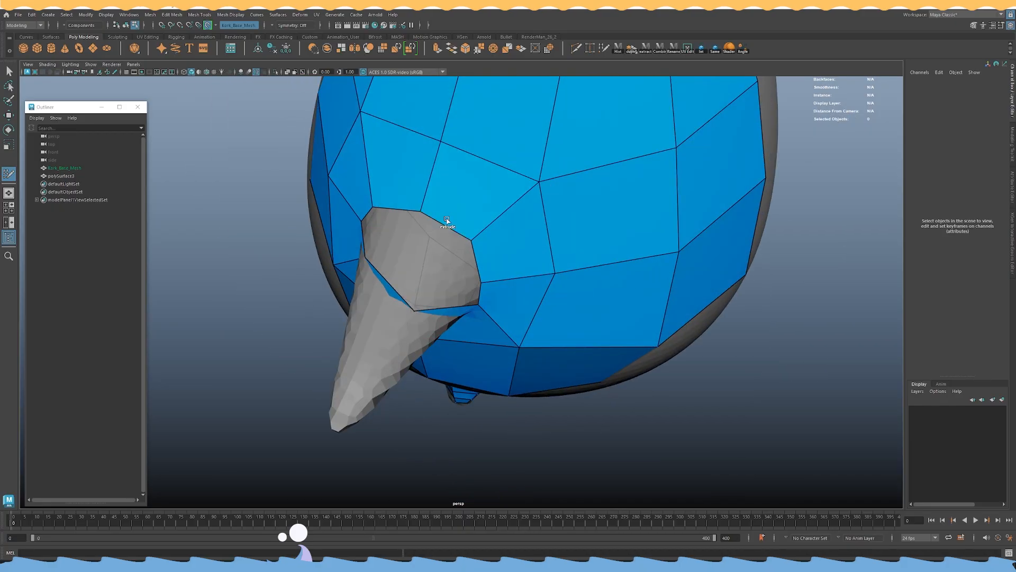
{"action": "middle_click_drag", "start_coordinate": [447, 220], "coordinate": [414, 276]}
{"action": "mouse_move", "coordinate": [414, 276]}
{"action": "left_mouse_down", "text": "alt"}
{"action": "mouse_move", "coordinate": [371, 249]}
{"action": "mouse_move", "coordinate": [427, 238]}
{"action": "mouse_move", "coordinate": [438, 250]}
{"action": "mouse_move", "coordinate": [394, 300]}
{"action": "mouse_move", "coordinate": [483, 286]}
{"action": "mouse_move", "coordinate": [519, 363]}
{"action": "mouse_move", "coordinate": [452, 298]}
{"action": "left_mouse_up", "text": "alt"}
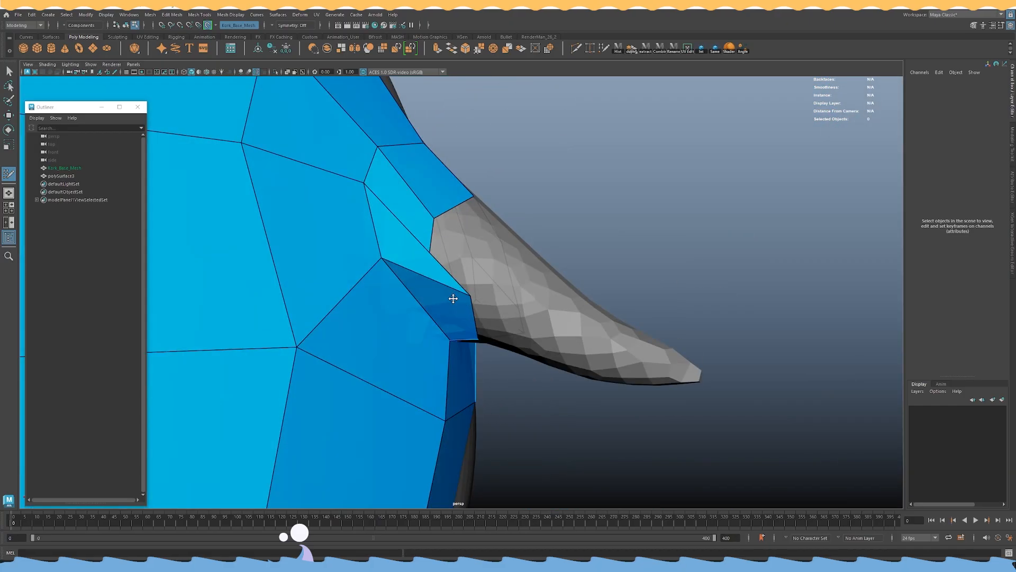
Extrude a second ring of quads to about the middle of the arm and fit its vertices to the sculpt.
{"action": "mouse_move", "coordinate": [428, 257]}
{"action": "left_mouse_down", "text": "alt"}
{"action": "mouse_move", "coordinate": [482, 240]}
{"action": "mouse_move", "coordinate": [513, 286]}
{"action": "mouse_move", "coordinate": [440, 288]}
{"action": "mouse_move", "coordinate": [489, 267]}
{"action": "mouse_move", "coordinate": [505, 272]}
{"action": "mouse_move", "coordinate": [469, 289]}
{"action": "mouse_move", "coordinate": [437, 257]}
{"action": "mouse_move", "coordinate": [472, 255]}
{"action": "left_mouse_up", "text": "alt"}
{"action": "middle_click_drag", "start_coordinate": [486, 253], "coordinate": [451, 349]}
{"action": "left_click_drag", "start_coordinate": [451, 349], "coordinate": [409, 283], "text": "alt"}
{"action": "mouse_move", "coordinate": [364, 241]}
{"action": "left_mouse_down", "text": "alt"}
{"action": "mouse_move", "coordinate": [424, 261]}
{"action": "mouse_move", "coordinate": [448, 283]}
{"action": "mouse_move", "coordinate": [438, 315]}
{"action": "mouse_move", "coordinate": [524, 252]}
{"action": "mouse_move", "coordinate": [557, 242]}
{"action": "left_mouse_up", "text": "alt"}
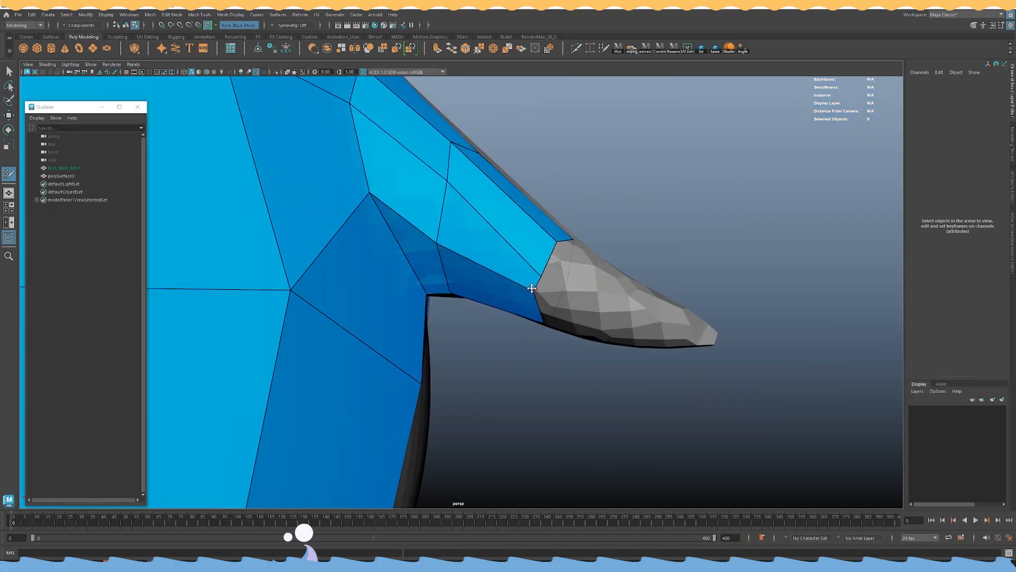
{"action": "left_click_drag", "start_coordinate": [540, 304], "coordinate": [492, 330], "text": "alt"}
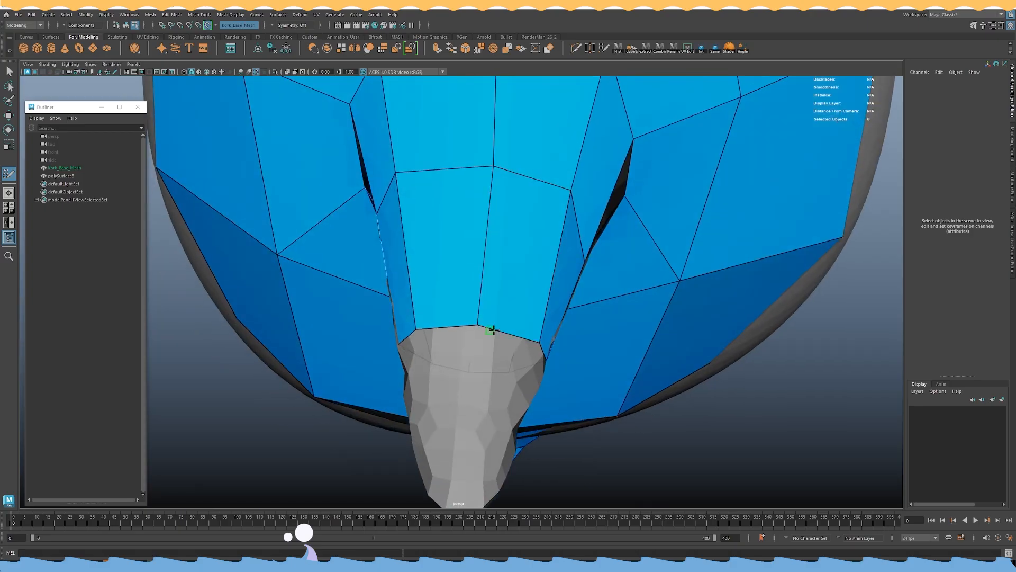
{"action": "left_click_drag", "start_coordinate": [486, 385], "coordinate": [438, 310], "text": "alt"}
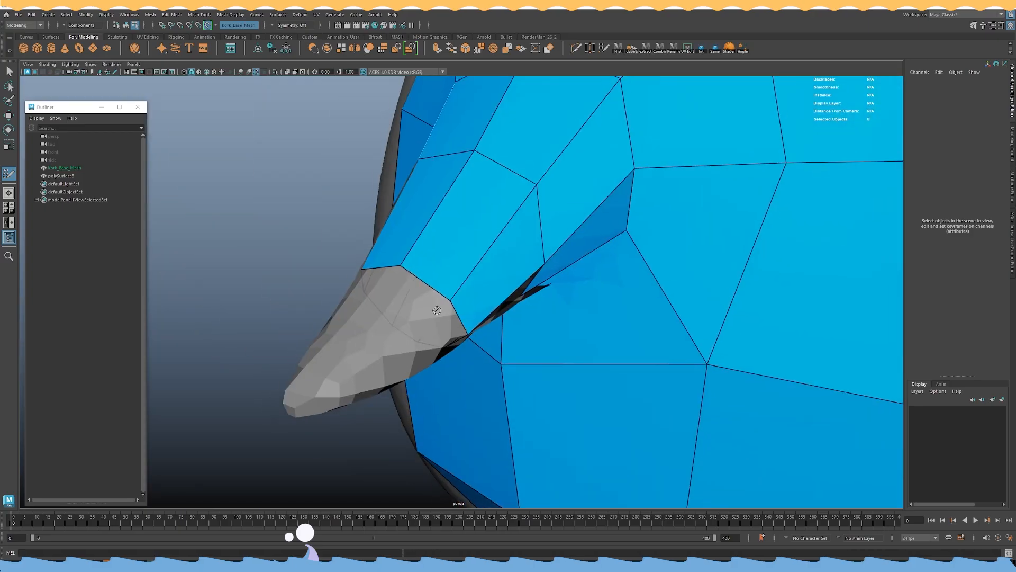
Relax the arm's edge ring, extend it with two more rings of quads and fit them around the arm's tip.
{"action": "left_click_drag", "start_coordinate": [427, 280], "coordinate": [451, 334], "text": "shift"}
{"action": "left_click_drag", "start_coordinate": [366, 334], "coordinate": [567, 275], "text": "alt"}
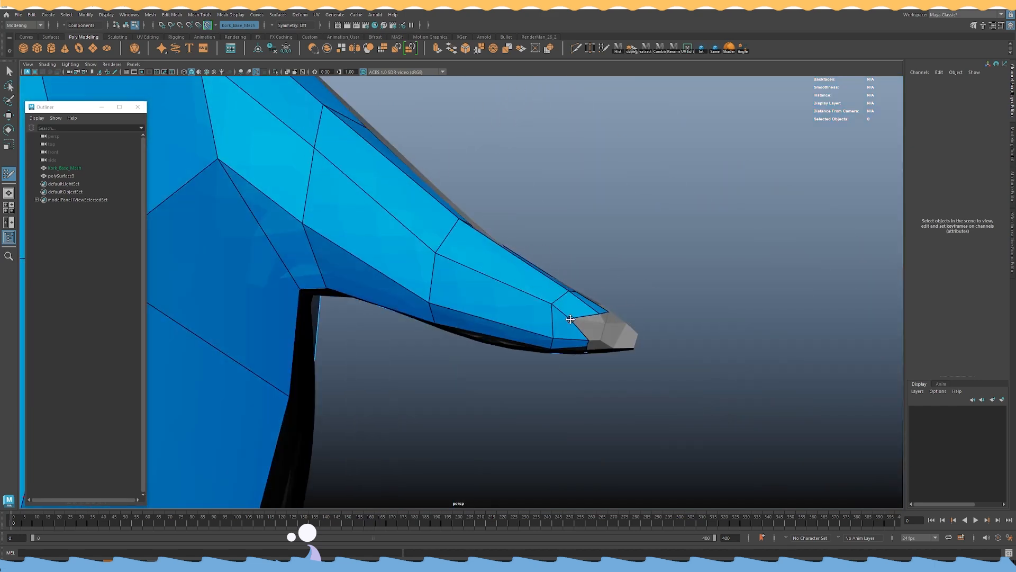
{"action": "left_click_drag", "start_coordinate": [598, 329], "coordinate": [540, 383], "text": "alt"}
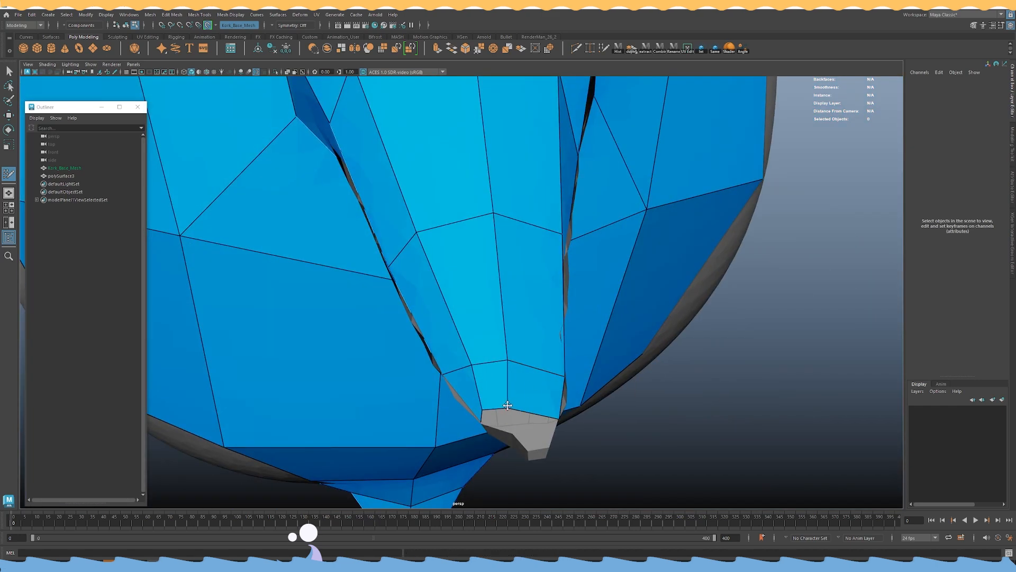
{"action": "left_click_drag", "start_coordinate": [537, 417], "coordinate": [451, 400], "text": "alt"}
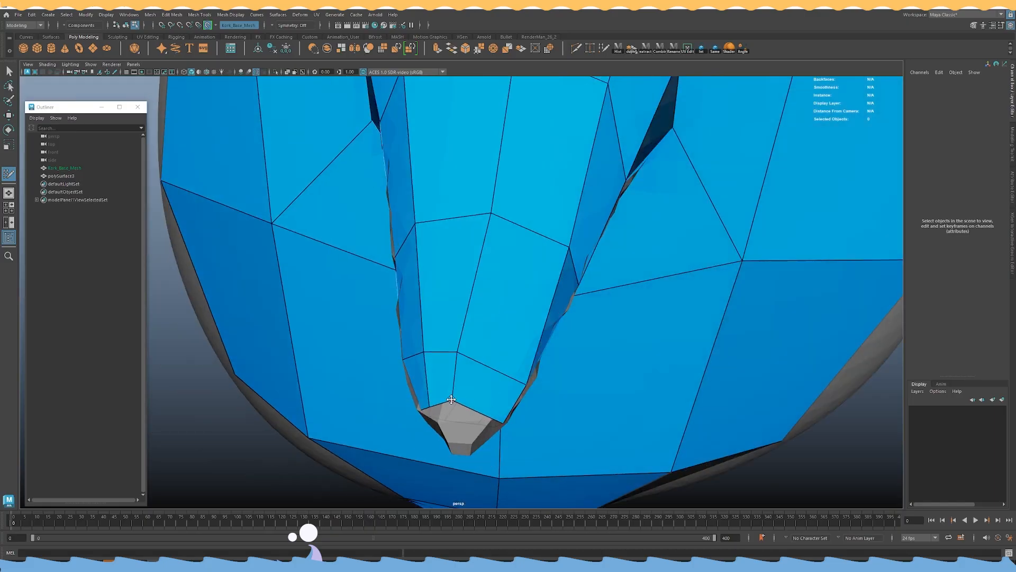
{"action": "left_click_drag", "start_coordinate": [455, 350], "coordinate": [424, 327], "text": "alt"}
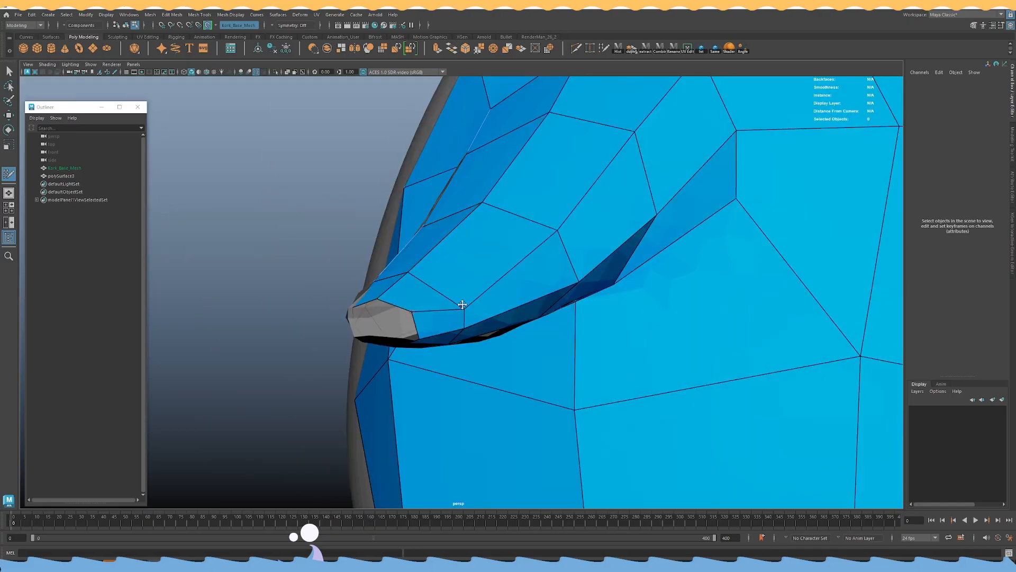
{"action": "mouse_move", "coordinate": [550, 228]}
{"action": "left_mouse_down", "text": "alt"}
{"action": "mouse_move", "coordinate": [577, 193]}
{"action": "mouse_move", "coordinate": [460, 168]}
{"action": "mouse_move", "coordinate": [504, 199]}
{"action": "mouse_move", "coordinate": [420, 240]}
{"action": "mouse_move", "coordinate": [431, 227]}
{"action": "mouse_move", "coordinate": [411, 229]}
{"action": "mouse_move", "coordinate": [423, 318]}
{"action": "mouse_move", "coordinate": [459, 339]}
{"action": "mouse_move", "coordinate": [566, 353]}
{"action": "left_mouse_up", "text": "alt"}
{"action": "mouse_move", "coordinate": [507, 247]}
{"action": "left_mouse_down", "text": "alt"}
{"action": "mouse_move", "coordinate": [462, 220]}
{"action": "mouse_move", "coordinate": [429, 300]}
{"action": "mouse_move", "coordinate": [453, 297]}
{"action": "mouse_move", "coordinate": [447, 265]}
{"action": "mouse_move", "coordinate": [502, 292]}
{"action": "mouse_move", "coordinate": [454, 313]}
{"action": "mouse_move", "coordinate": [439, 303]}
{"action": "left_mouse_up", "text": "alt"}
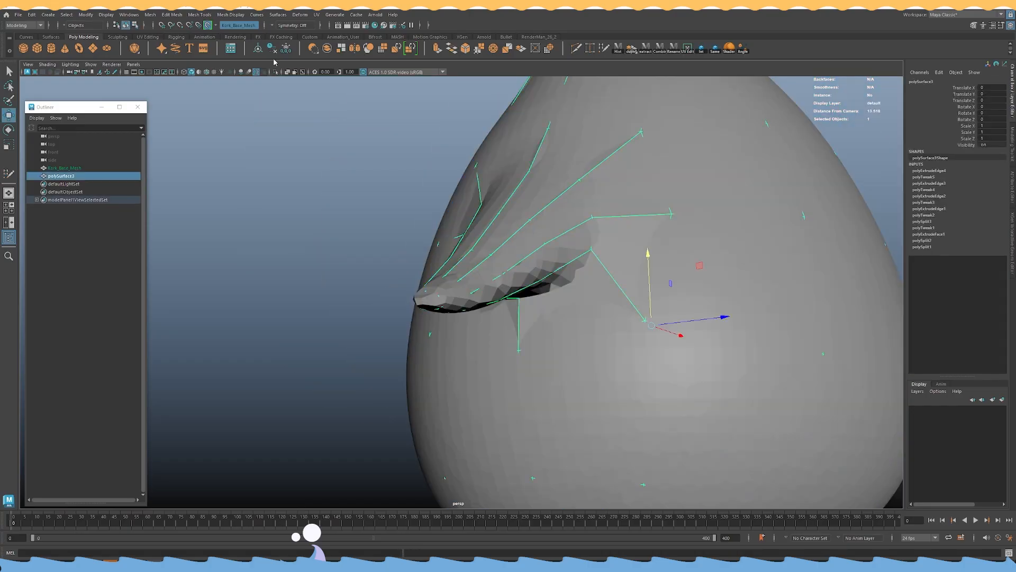
Turn off the live surface, isolate polySurface3 and select the open border loop at the arm's tip.
{"action": "left_click", "coordinate": [208, 25]}
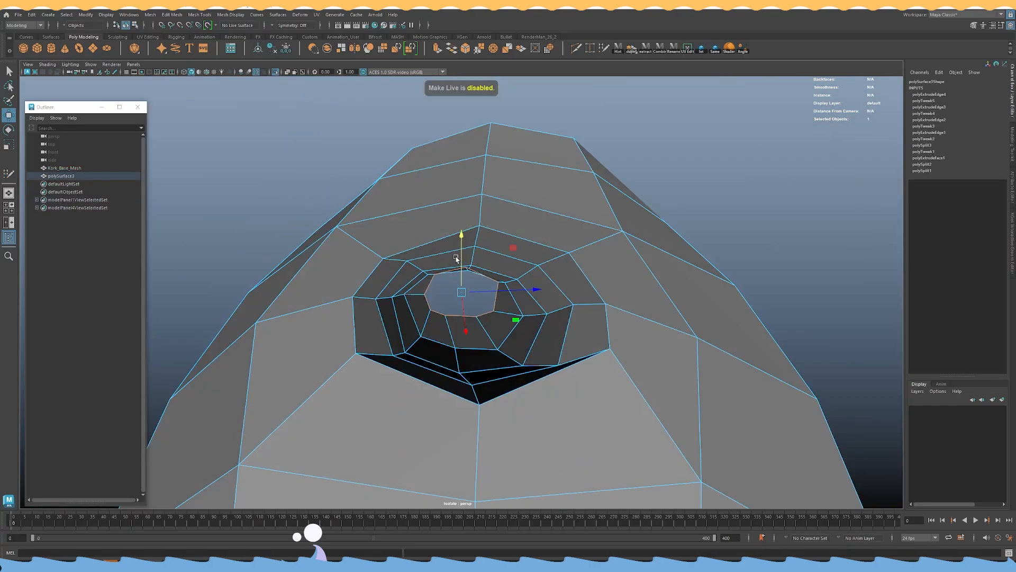
{"action": "left_click_drag", "start_coordinate": [508, 339], "coordinate": [469, 312], "text": "alt"}
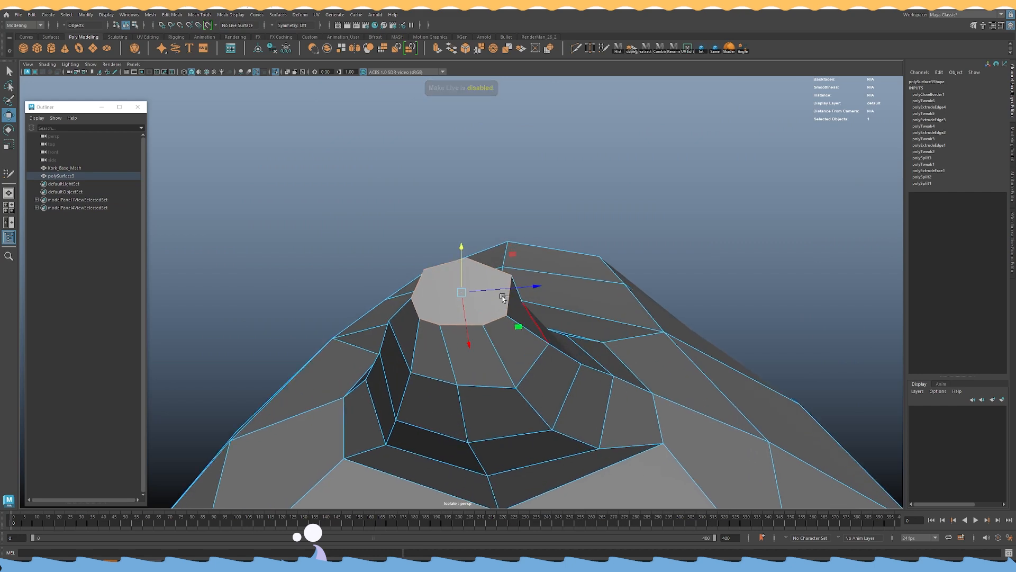
Undo the arm tip's hole fill, try Edit Edge Flow on its border loop and undo that too.
{"action": "key", "text": "ctrl+z"}
{"action": "right_click", "coordinate": [470, 279], "text": "shift"}
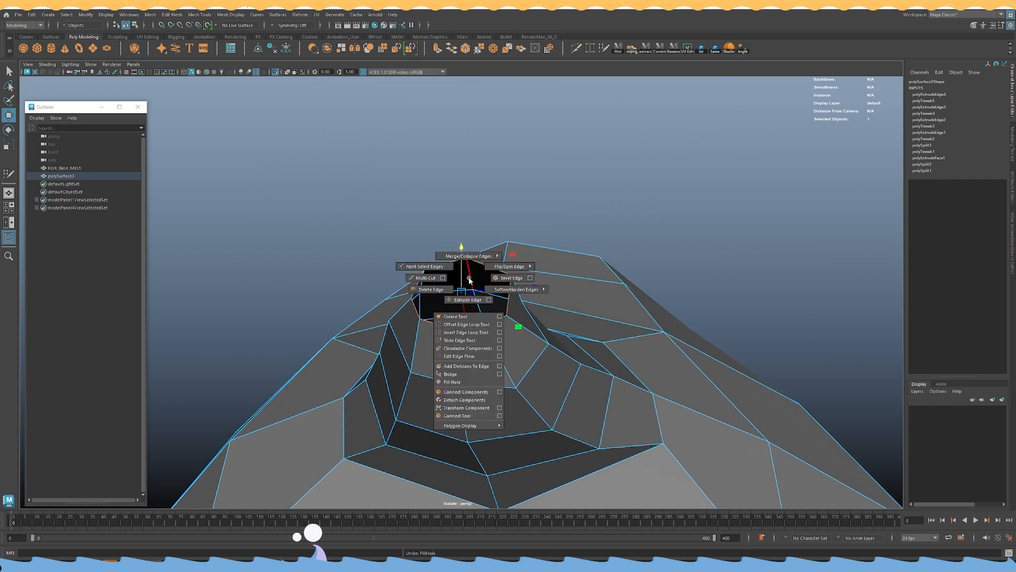
{"action": "left_click", "coordinate": [453, 383]}
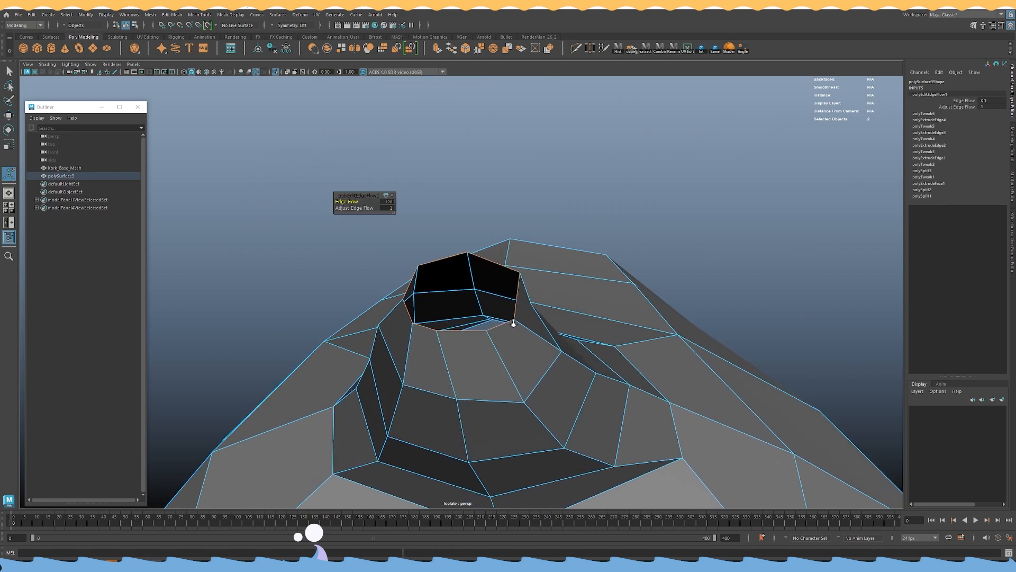
{"action": "left_click_drag", "start_coordinate": [512, 320], "coordinate": [485, 304], "text": "alt"}
{"action": "key", "text": "ctrl+z"}
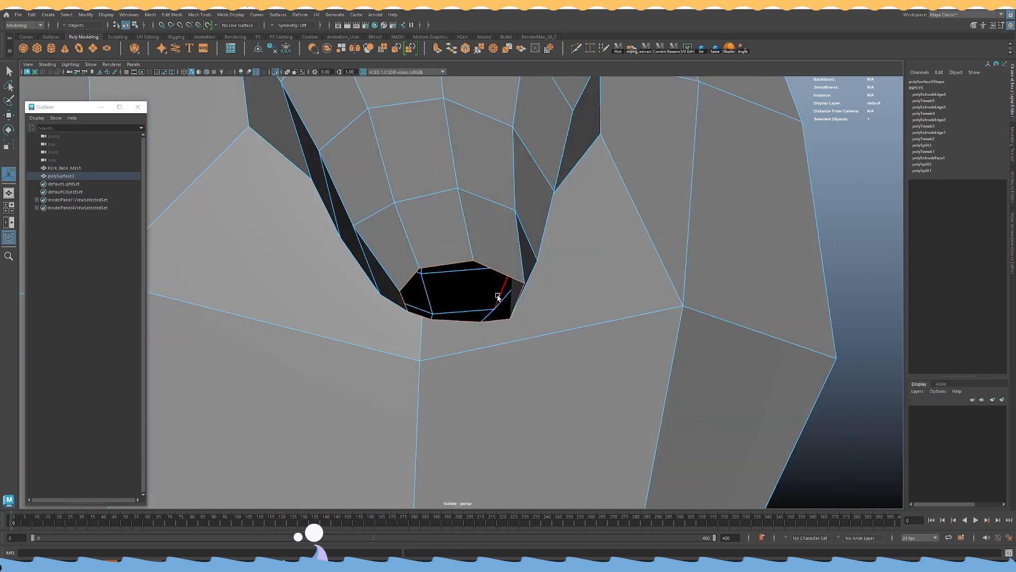
Fill the hole at the arm's tip and split the cap into four faces with two crossing Multi-Cut cuts.
{"action": "key", "text": "g"}
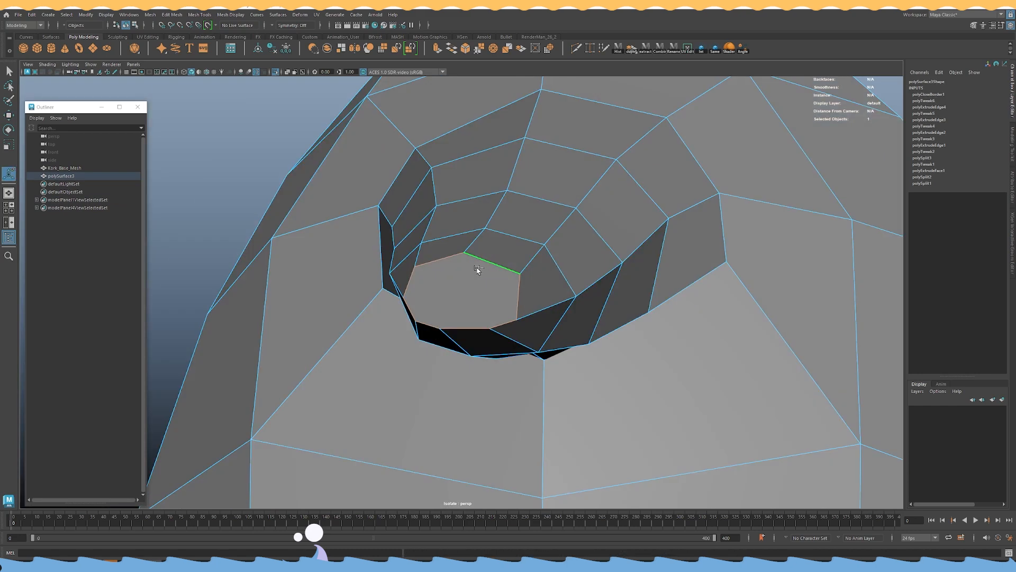
{"action": "right_click_drag", "start_coordinate": [478, 268], "coordinate": [392, 272], "text": "shift"}
{"action": "right_click", "coordinate": [392, 253]}
{"action": "left_click_drag", "start_coordinate": [539, 262], "coordinate": [515, 273], "text": "alt"}
{"action": "left_click", "coordinate": [513, 325]}
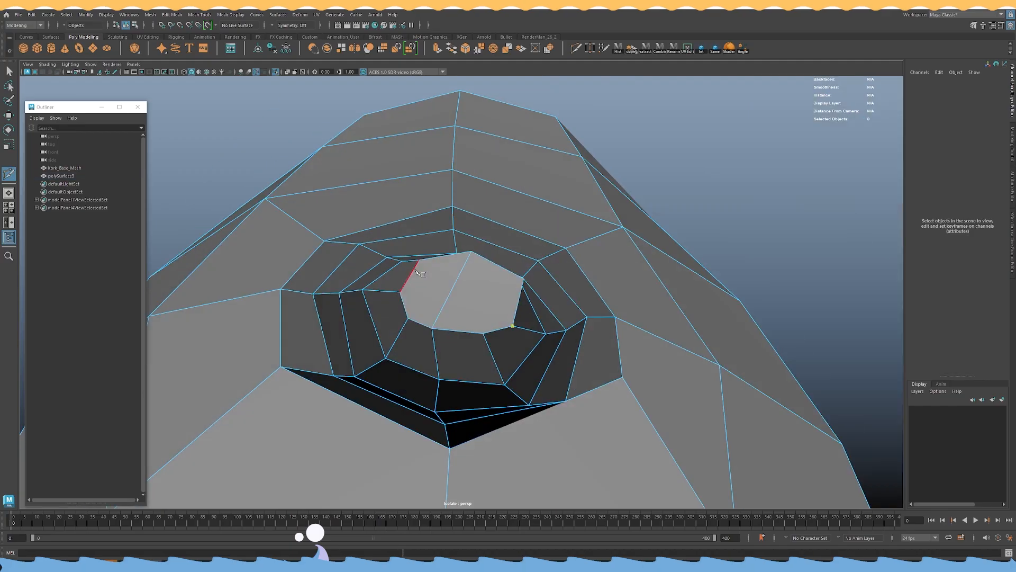
{"action": "right_click", "coordinate": [463, 294]}
{"action": "left_click_drag", "start_coordinate": [464, 295], "coordinate": [538, 304], "text": "alt"}
Select the four cap faces at the arm's tip and circularize them.
{"action": "key", "text": "w"}
{"action": "right_click_drag", "start_coordinate": [453, 277], "coordinate": [454, 293]}
{"action": "key", "text": "q"}
{"action": "left_click_drag", "start_coordinate": [508, 291], "coordinate": [479, 286], "text": "alt"}
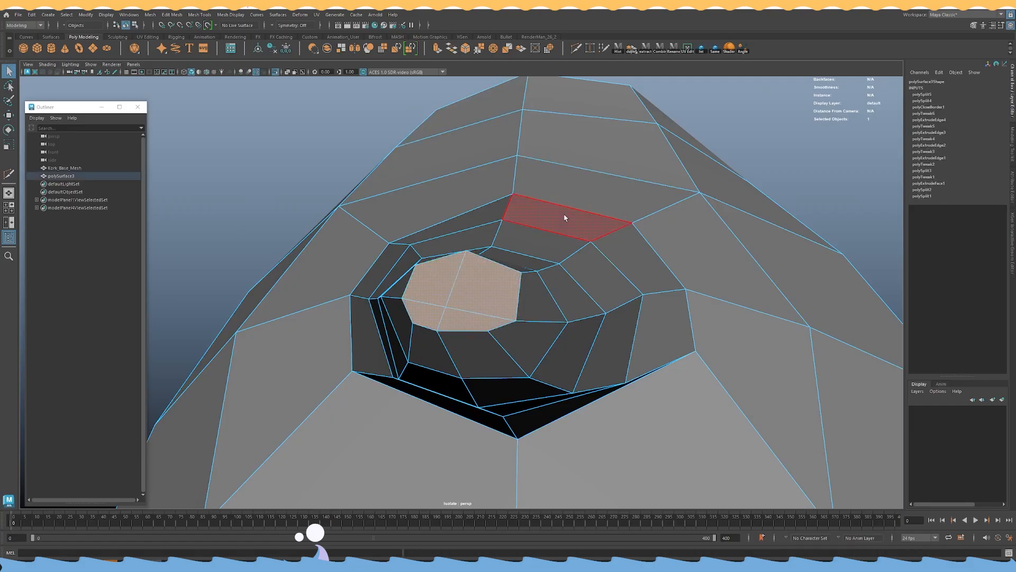
{"action": "key", "text": "e"}
{"action": "left_click_drag", "start_coordinate": [493, 283], "coordinate": [461, 233], "text": "alt"}
{"action": "key", "text": "w"}
{"action": "key", "text": "e"}
{"action": "left_click_drag", "start_coordinate": [460, 233], "coordinate": [505, 351], "text": "alt"}
{"action": "key", "text": "r"}
Stop isolating polySurface3, then rotate and move the arm tip's cap to align it with the sculpt.
{"action": "key", "text": "ctrl+1"}
{"action": "key", "text": "4"}
{"action": "key", "text": "e"}
{"action": "left_click_drag", "start_coordinate": [505, 391], "coordinate": [481, 402]}
{"action": "left_click_drag", "start_coordinate": [526, 361], "coordinate": [472, 354], "text": "alt"}
{"action": "key", "text": "5"}
{"action": "key", "text": "w"}
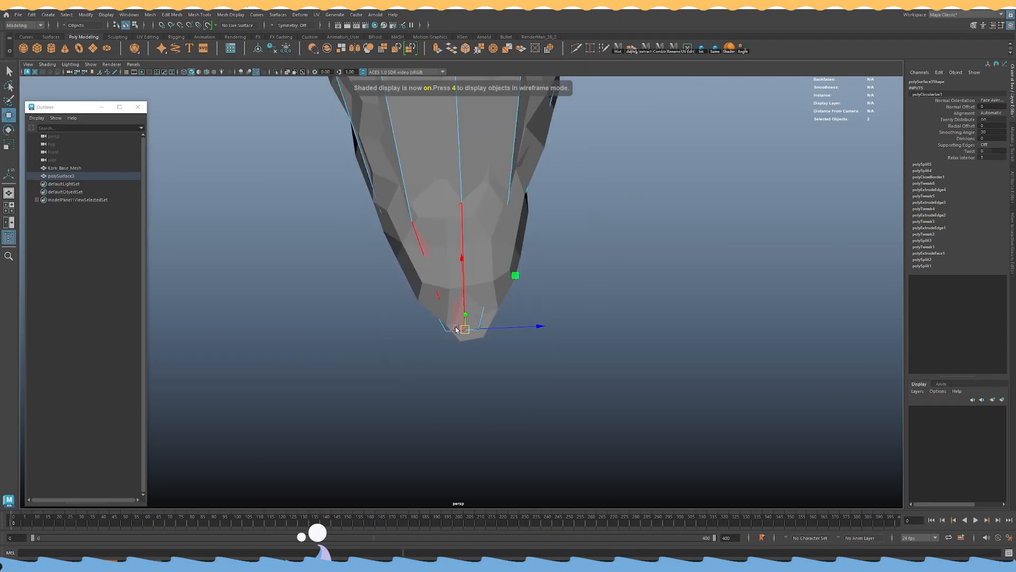
{"action": "left_click_drag", "start_coordinate": [478, 332], "coordinate": [483, 333]}
Extrude the cap faces at the arm's tip and scale the new end to fit the sculpt.
{"action": "left_click_drag", "start_coordinate": [503, 439], "coordinate": [531, 356], "text": "alt"}
{"action": "right_click_drag", "start_coordinate": [483, 254], "coordinate": [488, 280], "text": "shift"}
{"action": "key", "text": "r"}
{"action": "left_click_drag", "start_coordinate": [468, 305], "coordinate": [492, 255]}
Make Kork_Base_Mesh live again, resume Quad Draw on polySurface3 and check the arm against the sculpt.
{"action": "right_click_drag", "start_coordinate": [492, 255], "coordinate": [541, 208]}
{"action": "left_click", "coordinate": [395, 204]}
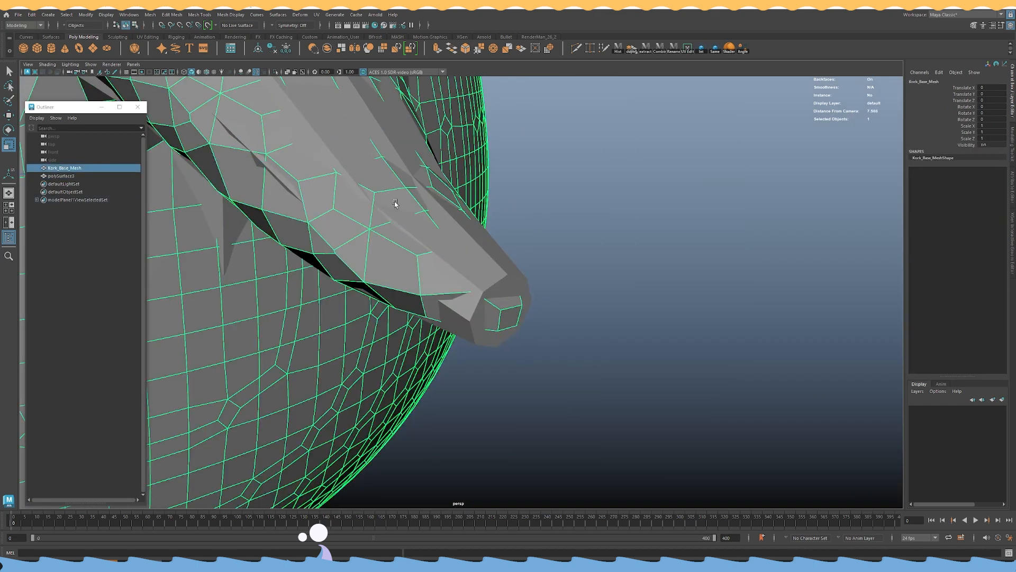
{"action": "left_click", "coordinate": [208, 26]}
{"action": "left_click", "coordinate": [452, 237]}
{"action": "right_click_drag", "start_coordinate": [490, 268], "coordinate": [460, 271], "text": "shift"}
{"action": "left_click_drag", "start_coordinate": [459, 271], "coordinate": [390, 290], "text": "alt"}
{"action": "mouse_move", "coordinate": [472, 307]}
{"action": "left_mouse_down", "text": "alt"}
{"action": "mouse_move", "coordinate": [475, 318]}
{"action": "mouse_move", "coordinate": [545, 265]}
{"action": "mouse_move", "coordinate": [637, 222]}
{"action": "left_mouse_up", "text": "alt"}
{"action": "middle_click_drag", "start_coordinate": [636, 218], "coordinate": [513, 291], "text": "alt"}
{"action": "key", "text": "ctrl+z"}
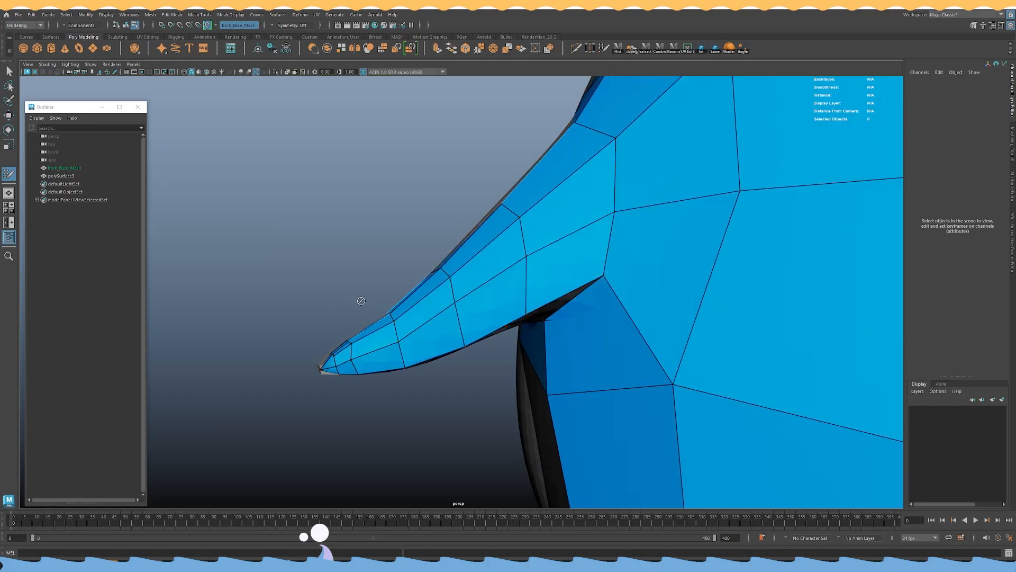
{"action": "left_click_drag", "start_coordinate": [472, 261], "coordinate": [545, 250], "text": "alt"}
{"action": "left_click_drag", "start_coordinate": [381, 227], "coordinate": [458, 297], "text": "alt"}
{"action": "right_click_drag", "start_coordinate": [459, 297], "coordinate": [271, 258], "text": "alt"}
{"action": "left_click_drag", "start_coordinate": [418, 240], "coordinate": [450, 233], "text": "alt"}
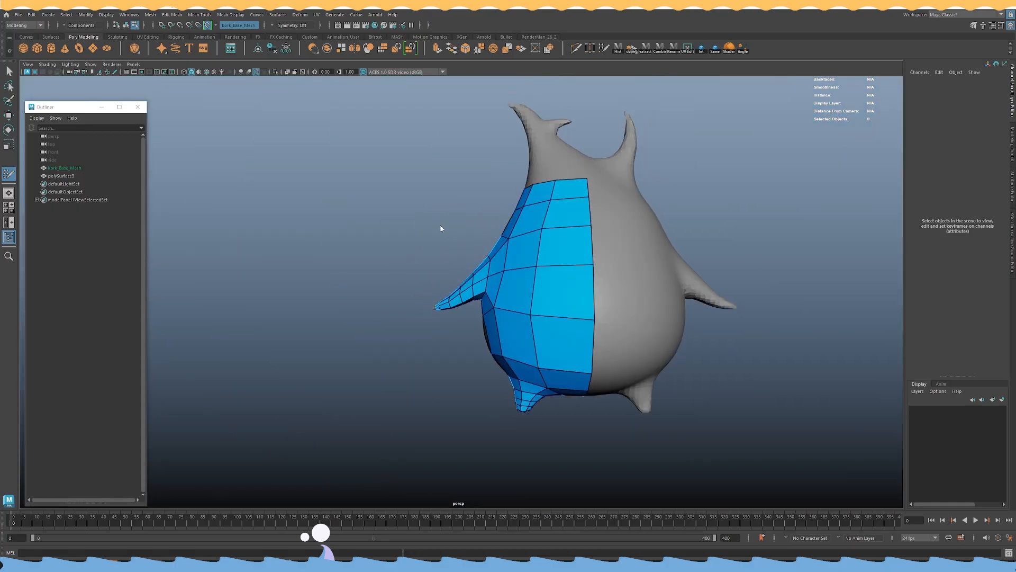
Turn off the live surface, isolate polySurface3 and preview it smoothed before restoring the unsmoothed display.
{"action": "key", "text": "F8"}
{"action": "left_click", "coordinate": [208, 26]}
{"action": "key", "text": "ctrl+1"}
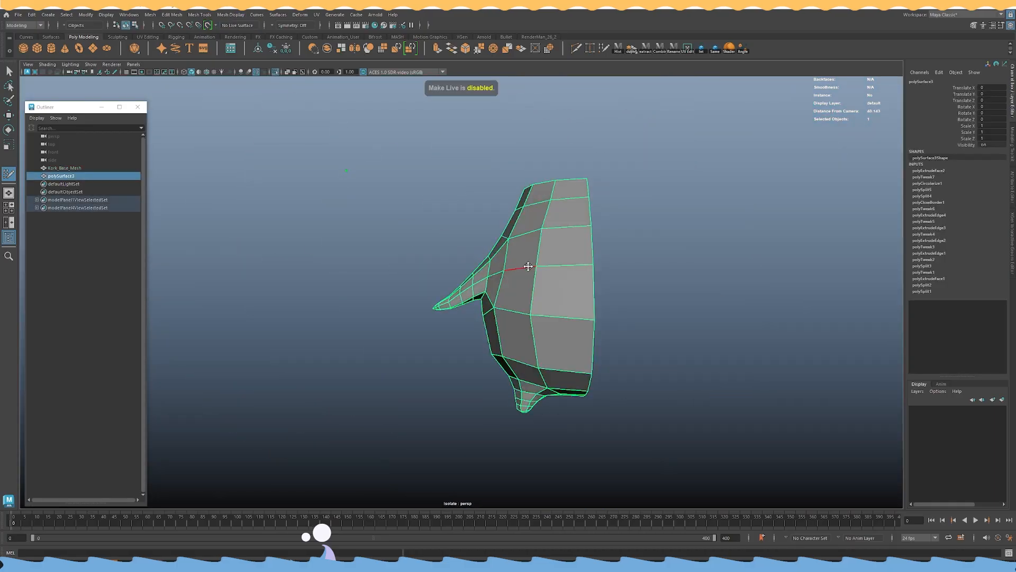
{"action": "right_click", "coordinate": [452, 233]}
{"action": "key", "text": "w"}
{"action": "key", "text": "3"}
{"action": "left_click", "coordinate": [421, 227]}
{"action": "left_click_drag", "start_coordinate": [421, 227], "coordinate": [449, 310], "text": "alt"}
{"action": "left_click", "coordinate": [450, 311]}
{"action": "key", "text": "1"}
{"action": "left_click_drag", "start_coordinate": [453, 266], "coordinate": [493, 250], "text": "alt"}
Select polySurface3's centre-line vertices in the top view, check their alignment and return to the whole object.
{"action": "key", "text": "space"}
{"action": "key", "text": "space"}
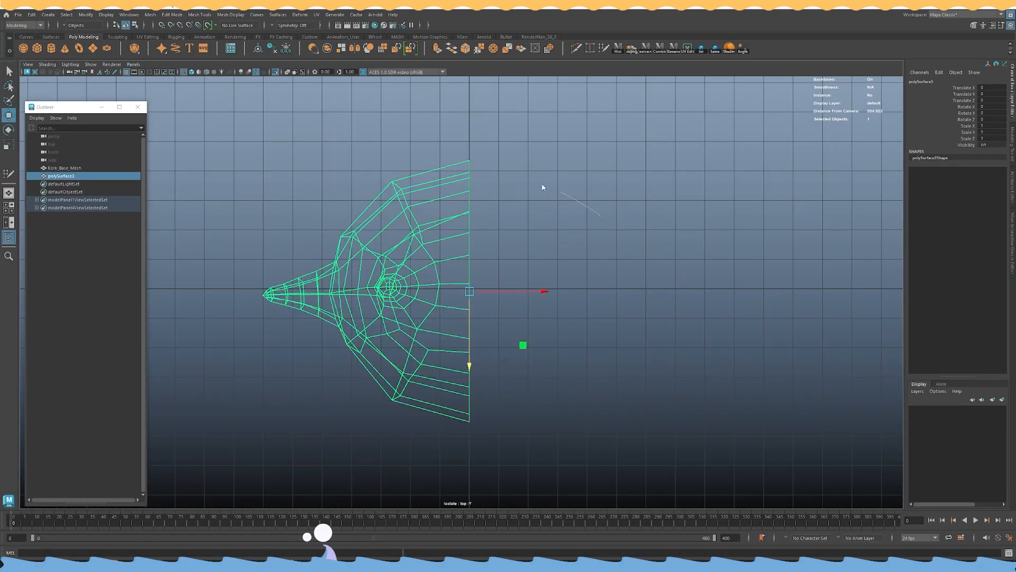
{"action": "key", "text": "F9"}
{"action": "left_click_drag", "start_coordinate": [461, 130], "coordinate": [460, 132]}
{"action": "key", "text": "r"}
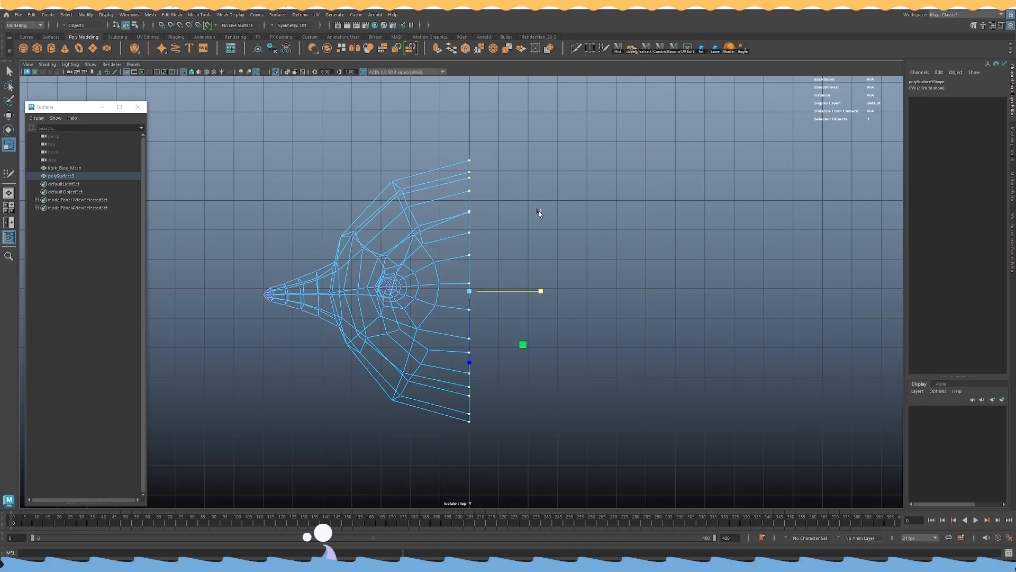
{"action": "key", "text": "F8"}
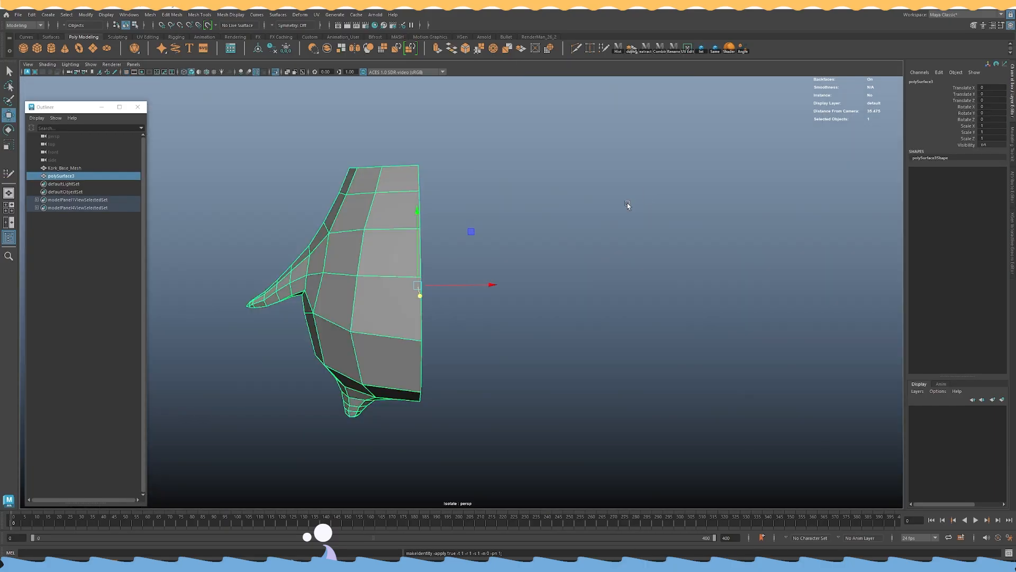
Duplicate polySurface3 and set the duplicate's Scale X to -1 to mirror it across the centre line.
{"action": "key", "text": "ctrl+d"}
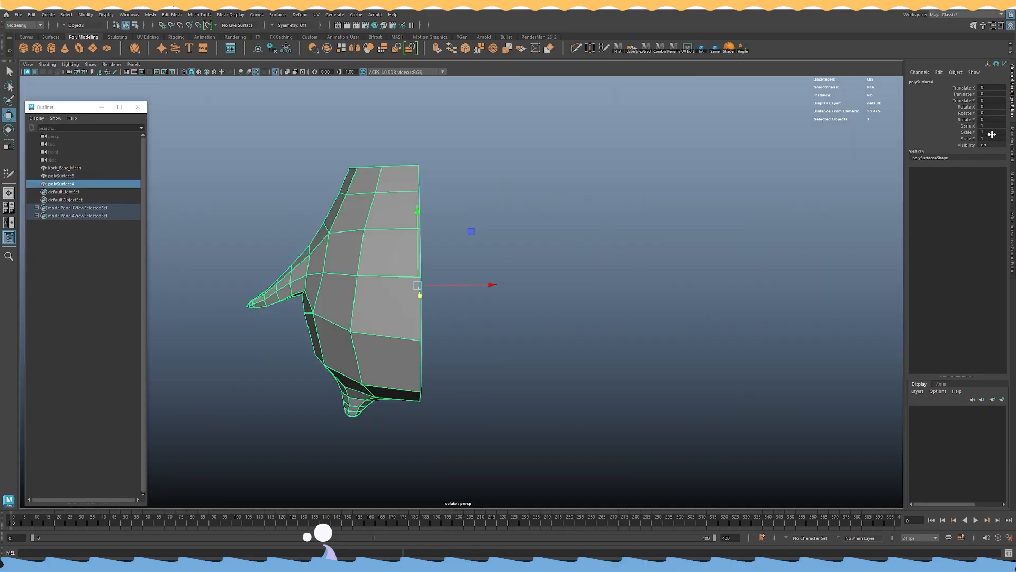
{"action": "type", "text": "-1"}
{"action": "key", "text": "Return"}
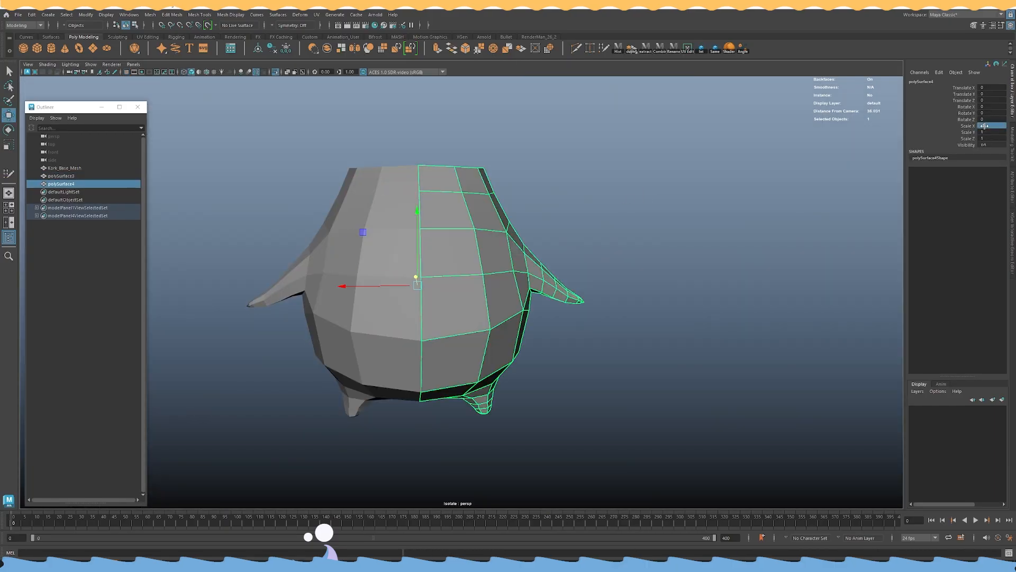
{"action": "left_click", "coordinate": [674, 267]}
{"action": "left_click_drag", "start_coordinate": [673, 268], "coordinate": [654, 255], "text": "alt"}
Select both body halves, combine them into one mesh and merge their vertices.
{"action": "left_click_drag", "start_coordinate": [699, 418], "coordinate": [403, 288]}
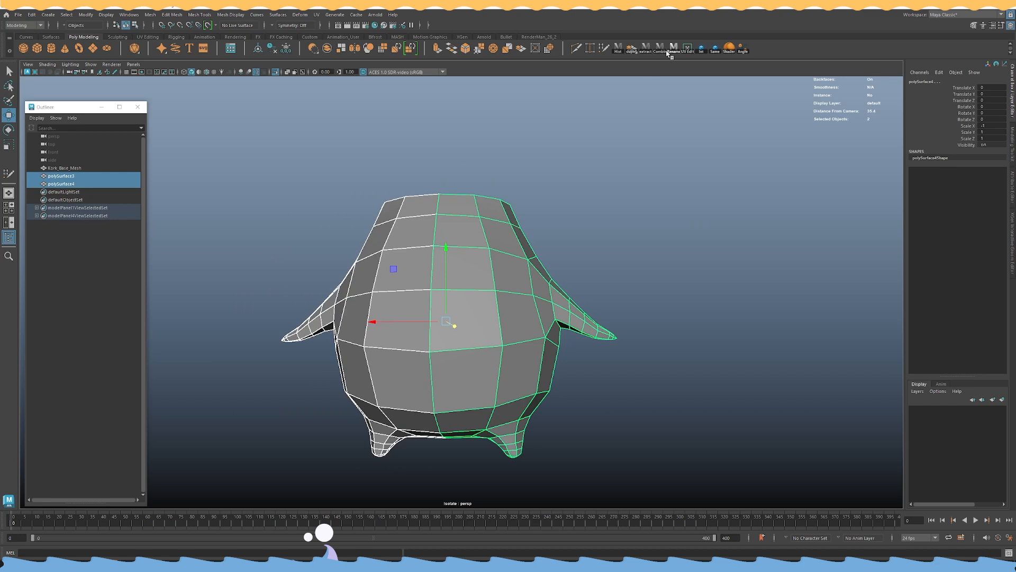
{"action": "key", "text": "space"}
{"action": "left_click", "coordinate": [455, 210]}
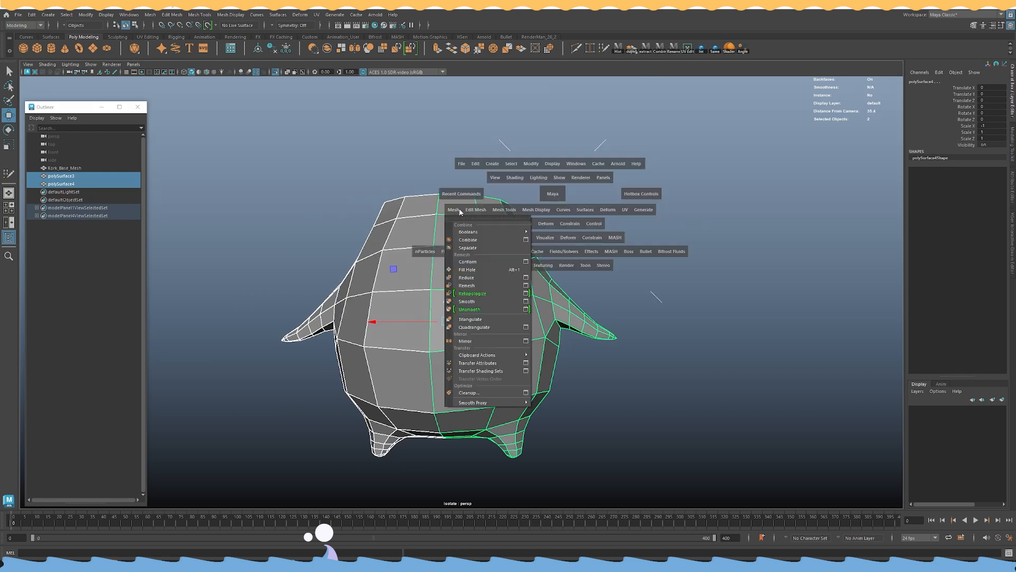
{"action": "left_click", "coordinate": [471, 241]}
{"action": "key", "text": "space"}
{"action": "left_click", "coordinate": [411, 245]}
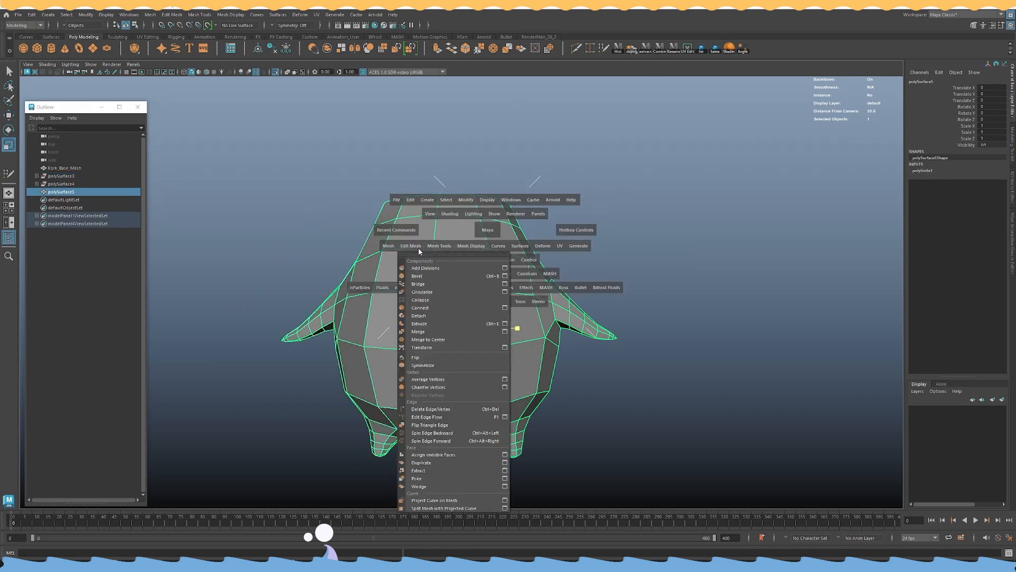
{"action": "left_click", "coordinate": [433, 333]}
Delete the combined mesh's history, freeze its transformations and clear all history in the scene.
{"action": "left_click", "coordinate": [618, 49]}
{"action": "key", "text": "w"}
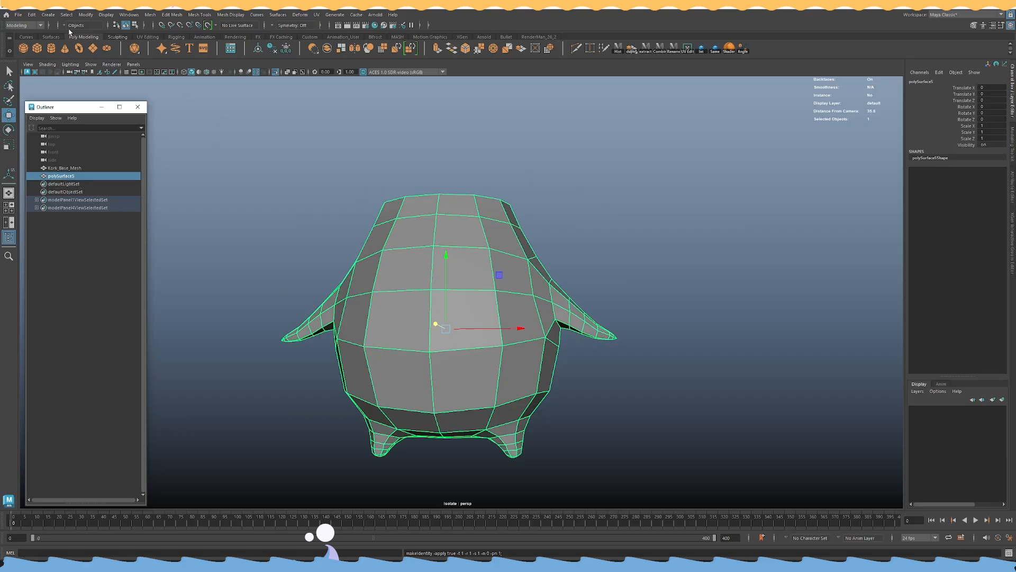
{"action": "left_click", "coordinate": [32, 15]}
{"action": "mouse_move", "coordinate": [87, 121]}
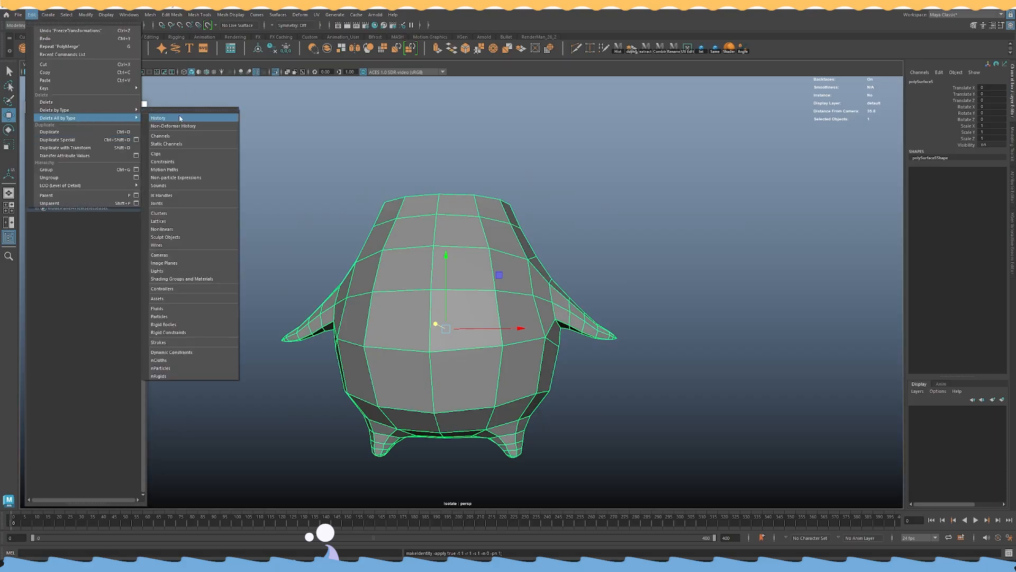
{"action": "left_click", "coordinate": [179, 117]}
{"action": "left_click", "coordinate": [235, 139]}
Stop isolating polySurface5, make Kork_Base_Mesh live and start Quad Draw on the combined mesh.
{"action": "key", "text": "ctrl+1"}
{"action": "key", "text": "space"}
{"action": "key", "text": "5"}
{"action": "key", "text": "5"}
{"action": "key", "text": "space"}
{"action": "left_click", "coordinate": [494, 204]}
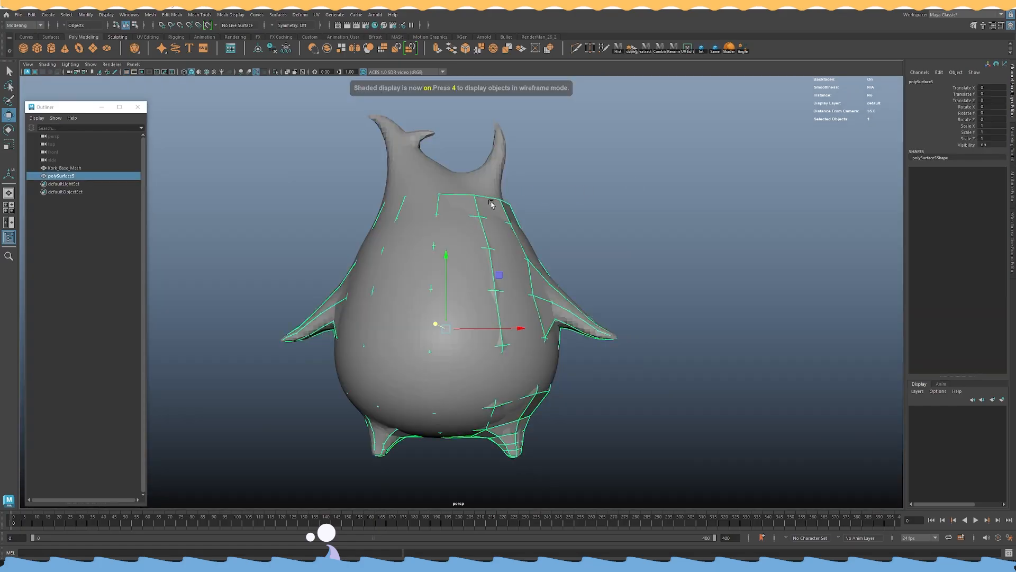
{"action": "right_click_drag", "start_coordinate": [494, 204], "coordinate": [563, 265], "text": "alt"}
{"action": "left_click", "coordinate": [414, 216]}
{"action": "left_click", "coordinate": [208, 26]}
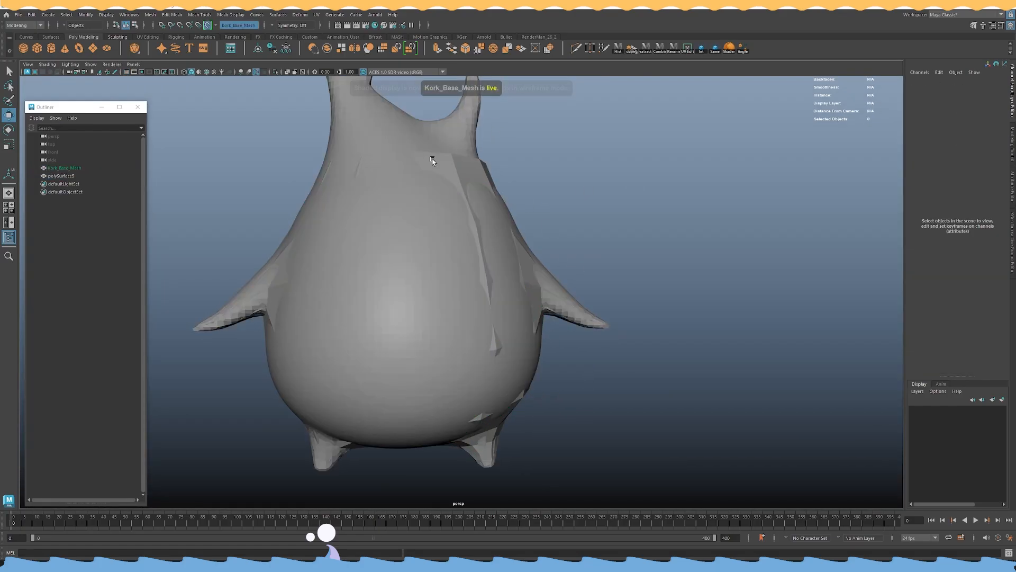
{"action": "left_click", "coordinate": [454, 166]}
{"action": "middle_click_drag", "start_coordinate": [529, 171], "coordinate": [547, 193], "text": "alt"}
{"action": "left_click", "coordinate": [604, 48]}
Examine the combined mesh's open neck border and the sculpt's horns from all sides.
{"action": "left_click_drag", "start_coordinate": [532, 183], "coordinate": [510, 181], "text": "alt"}
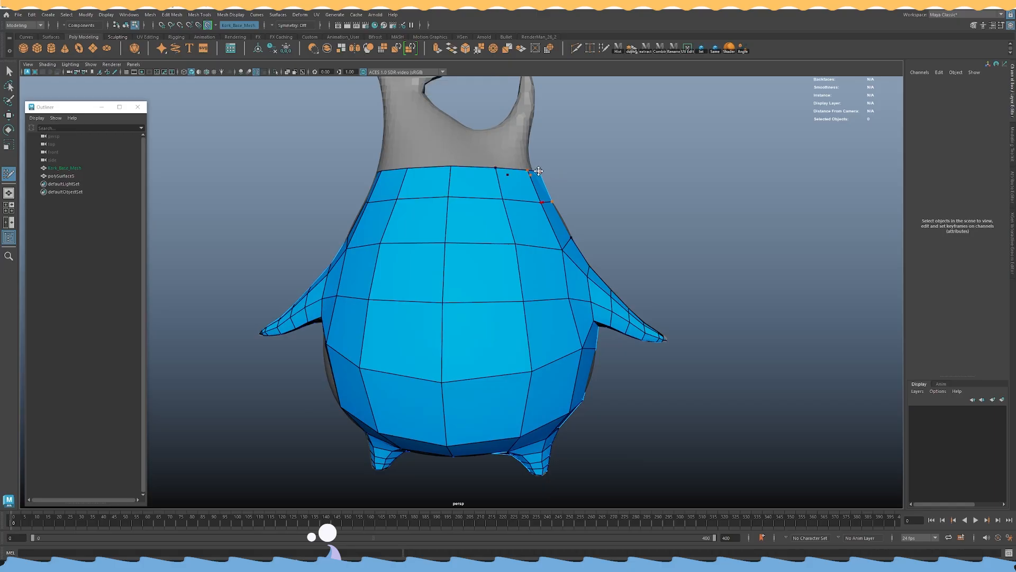
{"action": "left_click_drag", "start_coordinate": [529, 168], "coordinate": [587, 238], "text": "alt"}
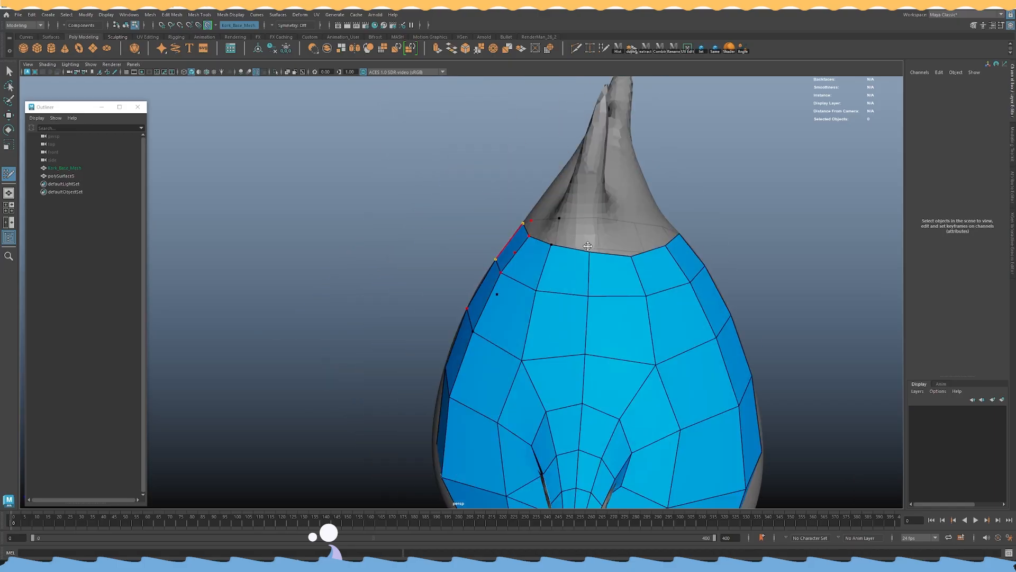
{"action": "right_click_drag", "start_coordinate": [627, 248], "coordinate": [549, 256], "text": "alt"}
{"action": "left_click_drag", "start_coordinate": [549, 256], "coordinate": [548, 215], "text": "alt"}
{"action": "right_click_drag", "start_coordinate": [475, 295], "coordinate": [395, 303], "text": "alt"}
{"action": "left_click_drag", "start_coordinate": [395, 303], "coordinate": [496, 278], "text": "alt"}
{"action": "middle_click_drag", "start_coordinate": [496, 277], "coordinate": [498, 215], "text": "alt"}
{"action": "right_click_drag", "start_coordinate": [498, 214], "coordinate": [564, 264], "text": "alt"}
{"action": "left_click_drag", "start_coordinate": [564, 265], "coordinate": [447, 303], "text": "alt"}
{"action": "left_click_drag", "start_coordinate": [506, 296], "coordinate": [490, 313], "text": "alt"}
{"action": "middle_click_drag", "start_coordinate": [476, 225], "coordinate": [470, 320], "text": "alt"}
{"action": "right_click_drag", "start_coordinate": [470, 320], "coordinate": [548, 291], "text": "alt"}
{"action": "left_click_drag", "start_coordinate": [499, 287], "coordinate": [473, 272], "text": "alt"}
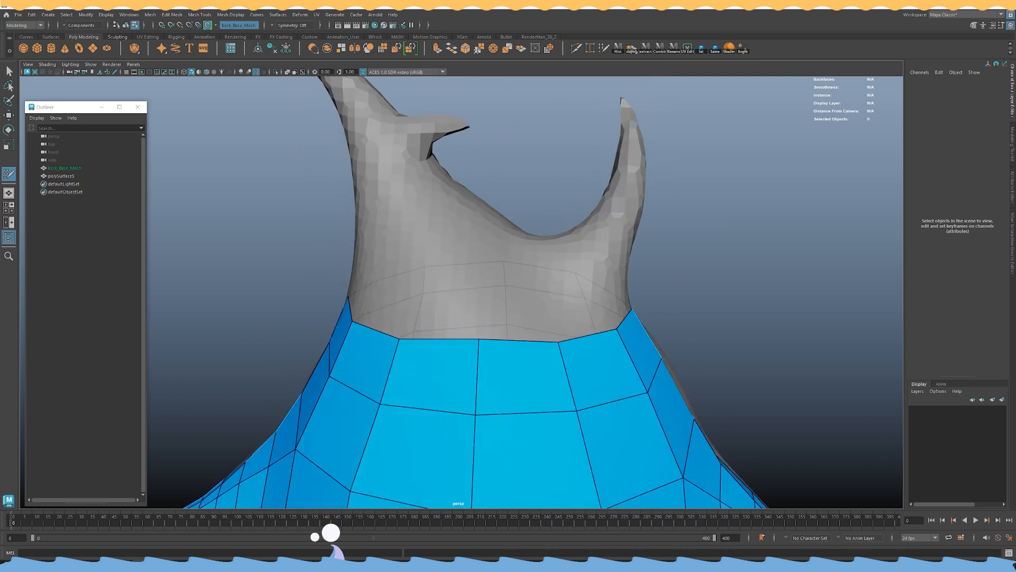
Extend quads up from the neck border around the outer side of the smaller horn's base.
{"action": "mouse_move", "coordinate": [580, 192]}
{"action": "left_mouse_down", "text": "alt"}
{"action": "mouse_move", "coordinate": [521, 314]}
{"action": "mouse_move", "coordinate": [452, 355]}
{"action": "mouse_move", "coordinate": [447, 302]}
{"action": "mouse_move", "coordinate": [496, 302]}
{"action": "left_mouse_up", "text": "alt"}
{"action": "mouse_move", "coordinate": [503, 307]}
{"action": "left_mouse_down", "text": "alt"}
{"action": "mouse_move", "coordinate": [482, 307]}
{"action": "mouse_move", "coordinate": [498, 318]}
{"action": "mouse_move", "coordinate": [467, 310]}
{"action": "mouse_move", "coordinate": [455, 292]}
{"action": "mouse_move", "coordinate": [518, 312]}
{"action": "left_mouse_up", "text": "alt"}
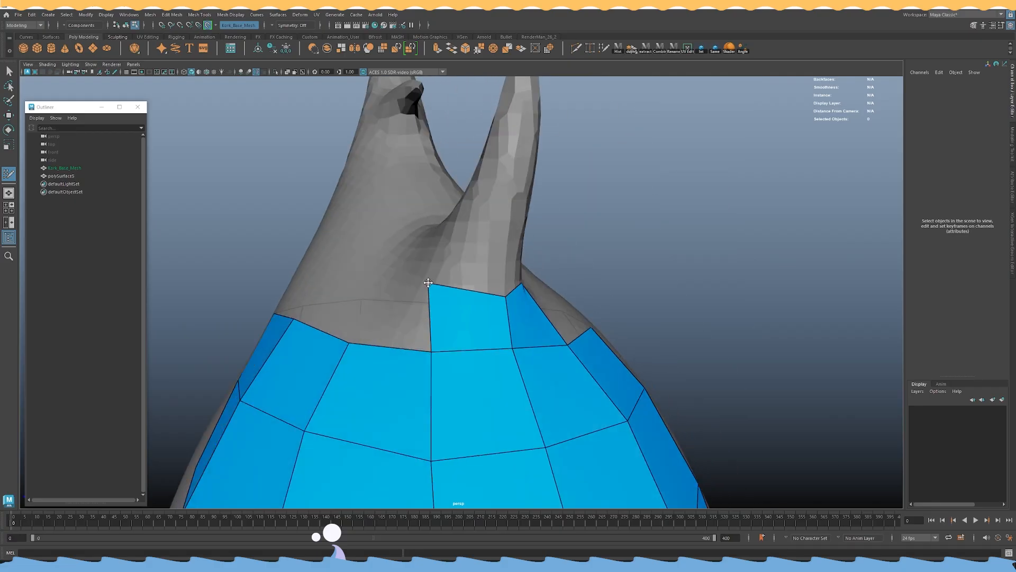
{"action": "mouse_move", "coordinate": [469, 313]}
{"action": "left_mouse_down", "text": "alt"}
{"action": "mouse_move", "coordinate": [497, 292]}
{"action": "mouse_move", "coordinate": [500, 307]}
{"action": "mouse_move", "coordinate": [465, 341]}
{"action": "mouse_move", "coordinate": [473, 410]}
{"action": "mouse_move", "coordinate": [485, 337]}
{"action": "mouse_move", "coordinate": [474, 370]}
{"action": "mouse_move", "coordinate": [422, 323]}
{"action": "mouse_move", "coordinate": [470, 307]}
{"action": "mouse_move", "coordinate": [506, 350]}
{"action": "mouse_move", "coordinate": [450, 347]}
{"action": "mouse_move", "coordinate": [495, 339]}
{"action": "mouse_move", "coordinate": [472, 365]}
{"action": "mouse_move", "coordinate": [459, 364]}
{"action": "mouse_move", "coordinate": [462, 328]}
{"action": "mouse_move", "coordinate": [437, 325]}
{"action": "mouse_move", "coordinate": [472, 336]}
{"action": "mouse_move", "coordinate": [472, 327]}
{"action": "left_mouse_up", "text": "alt"}
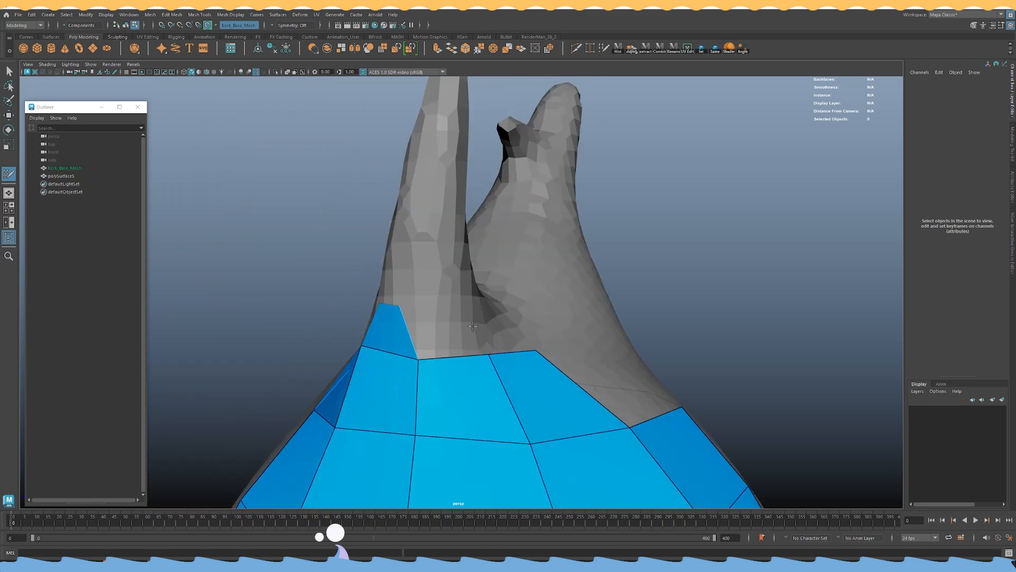
{"action": "left_click_drag", "start_coordinate": [438, 358], "coordinate": [409, 301]}
{"action": "left_click_drag", "start_coordinate": [478, 306], "coordinate": [459, 281], "text": "alt"}
{"action": "mouse_move", "coordinate": [445, 342]}
{"action": "left_mouse_down", "text": "alt"}
{"action": "mouse_move", "coordinate": [519, 320]}
{"action": "mouse_move", "coordinate": [450, 311]}
{"action": "mouse_move", "coordinate": [432, 331]}
{"action": "left_mouse_up", "text": "alt"}
Try placing points and filling two quads beside the smaller horn's base, and undo the fills.
{"action": "left_click", "coordinate": [448, 283]}
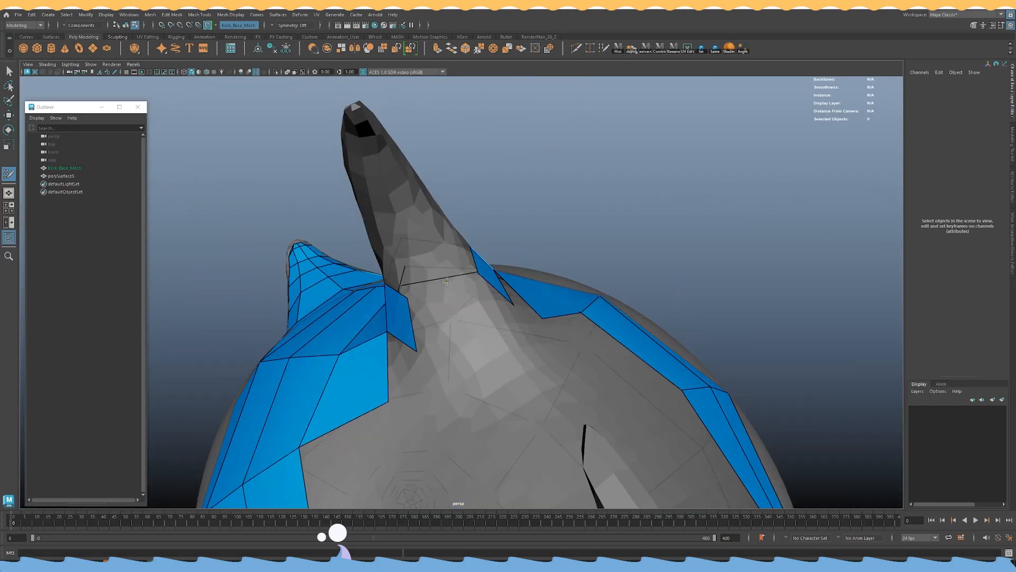
{"action": "left_click", "coordinate": [470, 325]}
{"action": "left_click", "coordinate": [442, 318], "text": "shift"}
{"action": "left_click", "coordinate": [481, 300], "text": "shift"}
{"action": "mouse_move", "coordinate": [545, 298]}
{"action": "left_mouse_down", "text": "alt"}
{"action": "mouse_move", "coordinate": [457, 295]}
{"action": "mouse_move", "coordinate": [438, 313]}
{"action": "mouse_move", "coordinate": [510, 328]}
{"action": "mouse_move", "coordinate": [514, 294]}
{"action": "mouse_move", "coordinate": [445, 313]}
{"action": "mouse_move", "coordinate": [606, 307]}
{"action": "left_mouse_up", "text": "alt"}
{"action": "mouse_move", "coordinate": [458, 310]}
{"action": "left_mouse_down", "text": "alt"}
{"action": "mouse_move", "coordinate": [526, 288]}
{"action": "mouse_move", "coordinate": [431, 286]}
{"action": "mouse_move", "coordinate": [515, 309]}
{"action": "mouse_move", "coordinate": [521, 343]}
{"action": "mouse_move", "coordinate": [392, 328]}
{"action": "mouse_move", "coordinate": [436, 331]}
{"action": "left_mouse_up", "text": "alt"}
{"action": "key", "text": "ctrl+z"}
{"action": "key", "text": "ctrl+z"}
Place points and fill quads along the inner side of the smaller horn's base to ring it.
{"action": "left_click_drag", "start_coordinate": [396, 359], "coordinate": [404, 370]}
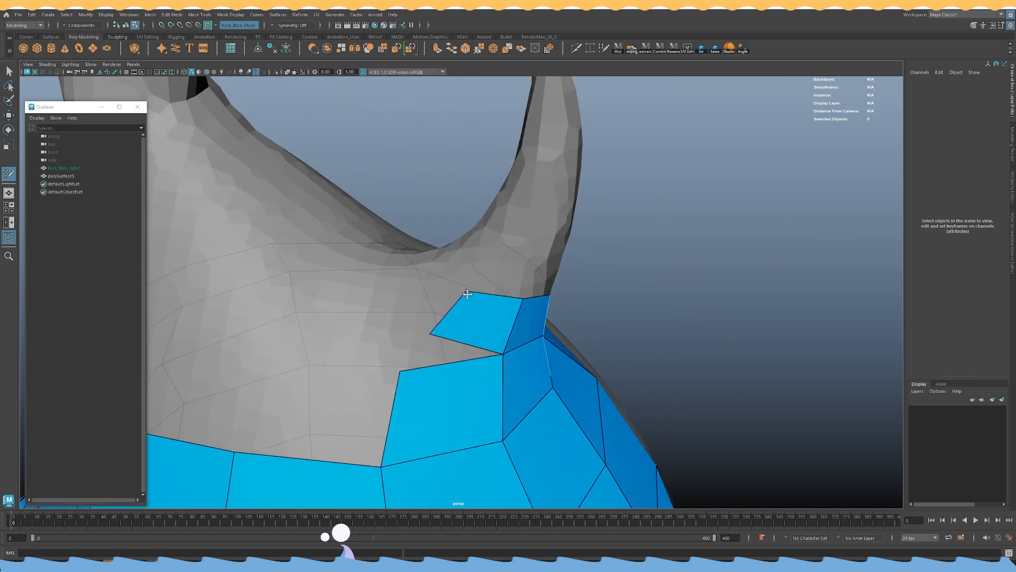
{"action": "left_click_drag", "start_coordinate": [492, 320], "coordinate": [435, 282], "text": "alt"}
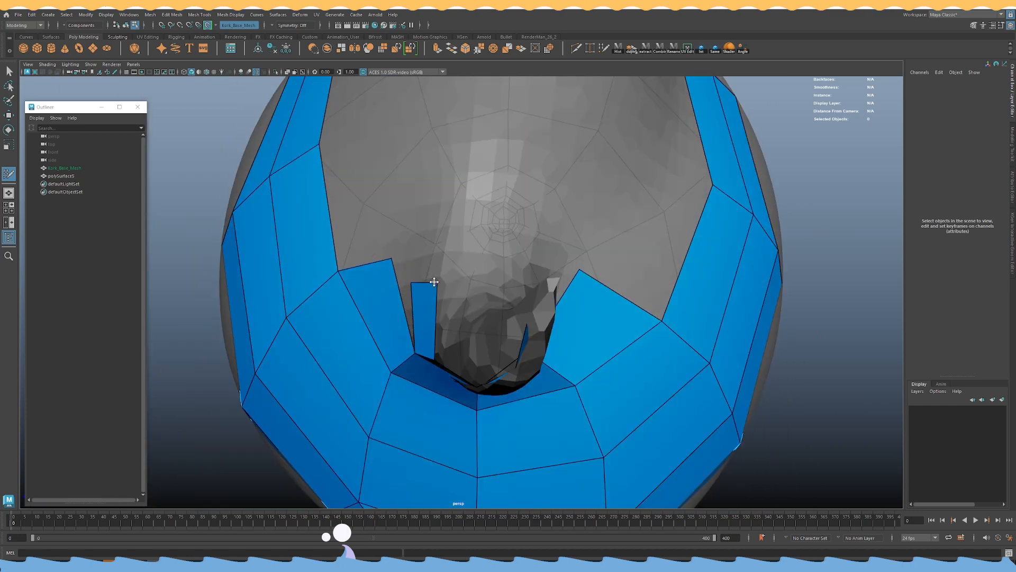
{"action": "left_click_drag", "start_coordinate": [505, 274], "coordinate": [471, 278], "text": "alt"}
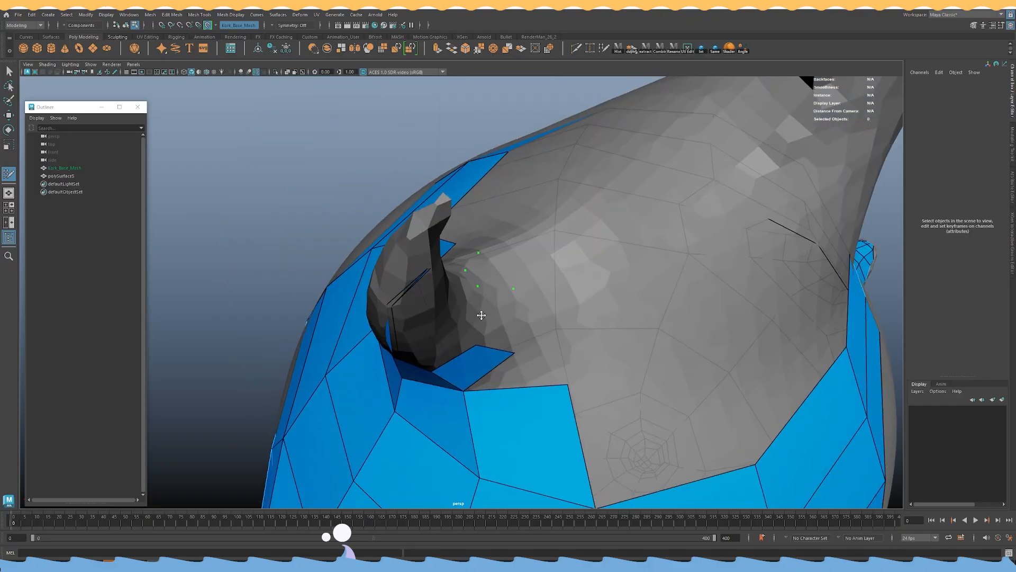
{"action": "left_click_drag", "start_coordinate": [492, 273], "coordinate": [507, 305], "text": "alt"}
{"action": "left_click_drag", "start_coordinate": [450, 365], "coordinate": [448, 276], "text": "alt"}
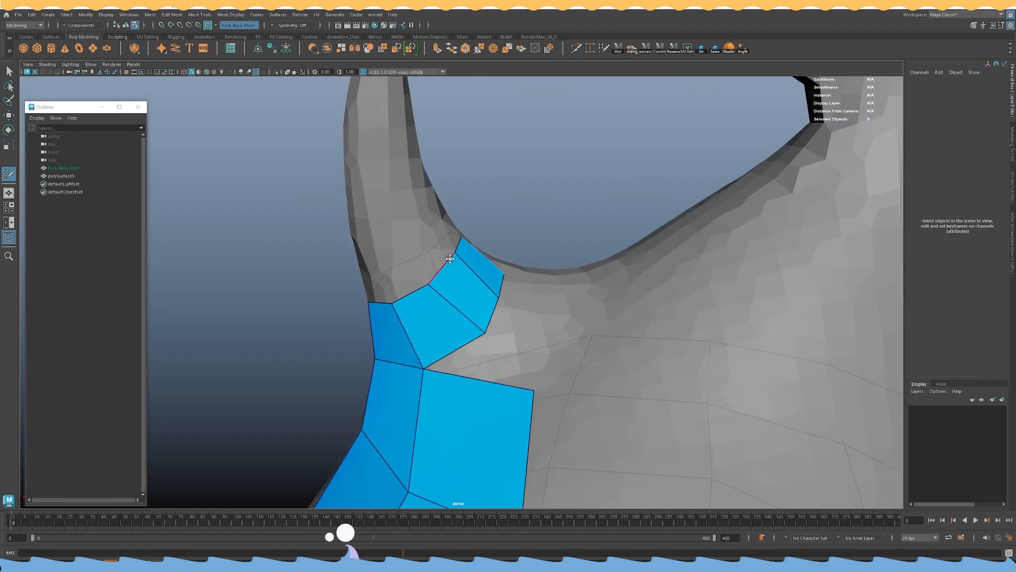
{"action": "left_click_drag", "start_coordinate": [503, 301], "coordinate": [461, 265], "text": "alt"}
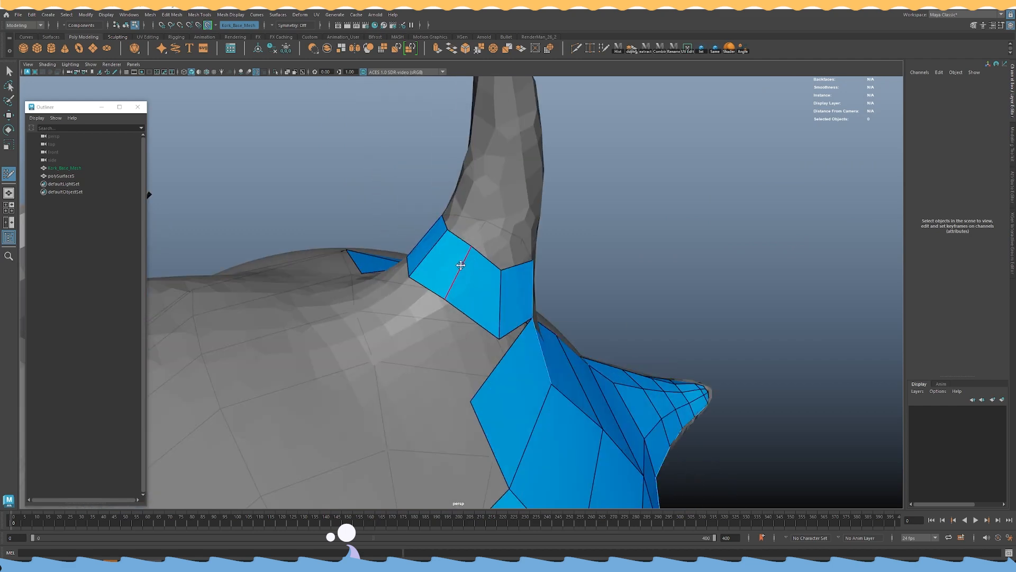
{"action": "left_click_drag", "start_coordinate": [519, 286], "coordinate": [489, 263], "text": "alt"}
{"action": "left_click_drag", "start_coordinate": [467, 332], "coordinate": [471, 325]}
Place points on the saddle beside the smaller horn and fill quads outward from the horn's base ring.
{"action": "right_click_drag", "start_coordinate": [476, 320], "coordinate": [318, 246], "text": "alt"}
{"action": "left_click_drag", "start_coordinate": [529, 257], "coordinate": [413, 254], "text": "alt"}
{"action": "right_click_drag", "start_coordinate": [413, 254], "coordinate": [662, 336], "text": "alt"}
{"action": "left_click_drag", "start_coordinate": [661, 337], "coordinate": [585, 332], "text": "alt"}
{"action": "scroll", "coordinate": [585, 332], "scroll_direction": "up", "scroll_amount": 5}
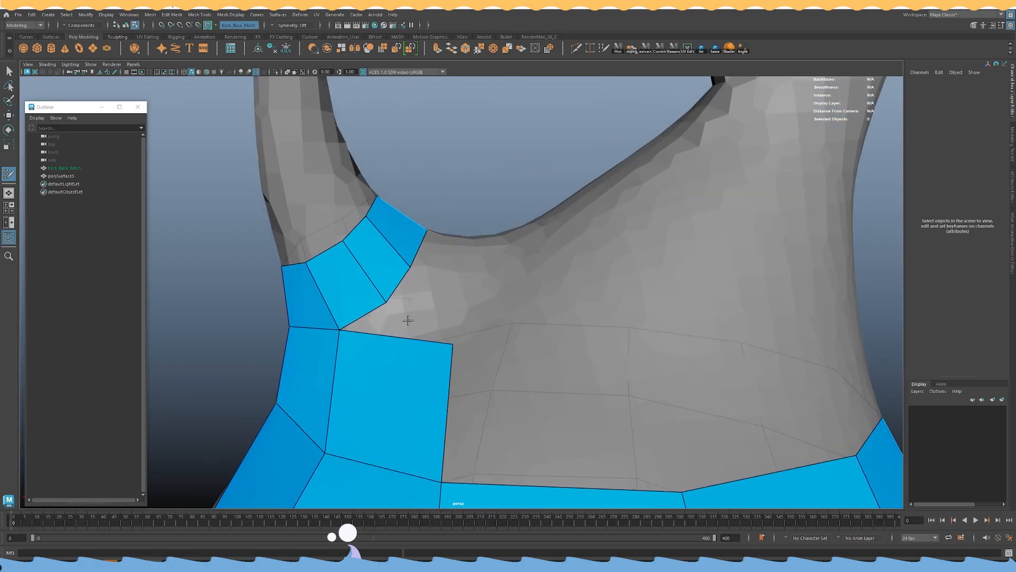
{"action": "left_click", "coordinate": [447, 335], "text": "shift"}
{"action": "mouse_move", "coordinate": [484, 306]}
{"action": "left_mouse_down", "text": "alt"}
{"action": "mouse_move", "coordinate": [484, 324]}
{"action": "mouse_move", "coordinate": [451, 263]}
{"action": "mouse_move", "coordinate": [492, 287]}
{"action": "mouse_move", "coordinate": [495, 311]}
{"action": "left_mouse_up", "text": "alt"}
{"action": "left_click", "coordinate": [458, 280]}
{"action": "left_click", "coordinate": [434, 304], "text": "shift"}
{"action": "left_click", "coordinate": [452, 254]}
{"action": "left_click", "coordinate": [438, 281], "text": "shift"}
Fill the gap between the smaller horn's base ring and the front neck quads with new quads.
{"action": "left_click", "coordinate": [493, 289]}
{"action": "left_click", "coordinate": [491, 271], "text": "shift"}
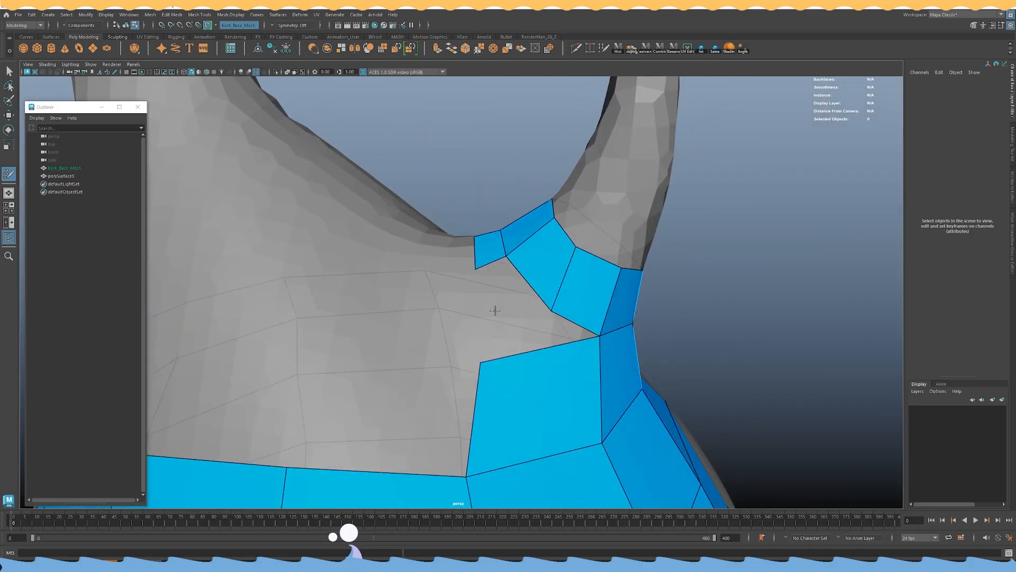
{"action": "left_click", "coordinate": [507, 297], "text": "shift"}
{"action": "left_click", "coordinate": [508, 330], "text": "shift"}
{"action": "right_click_drag", "start_coordinate": [659, 314], "coordinate": [460, 291], "text": "alt"}
{"action": "left_click_drag", "start_coordinate": [461, 290], "coordinate": [407, 304], "text": "alt"}
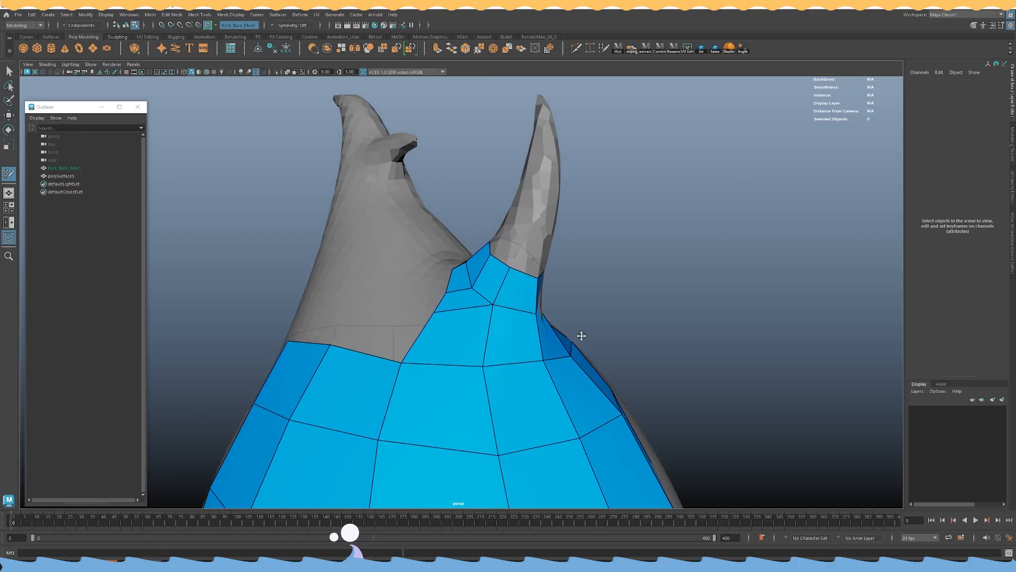
{"action": "right_click_drag", "start_coordinate": [581, 336], "coordinate": [323, 322], "text": "alt"}
{"action": "right_click_drag", "start_coordinate": [415, 313], "coordinate": [366, 310], "text": "alt"}
{"action": "left_click_drag", "start_coordinate": [367, 310], "coordinate": [406, 312], "text": "alt"}
{"action": "right_click_drag", "start_coordinate": [406, 311], "coordinate": [563, 302], "text": "alt"}
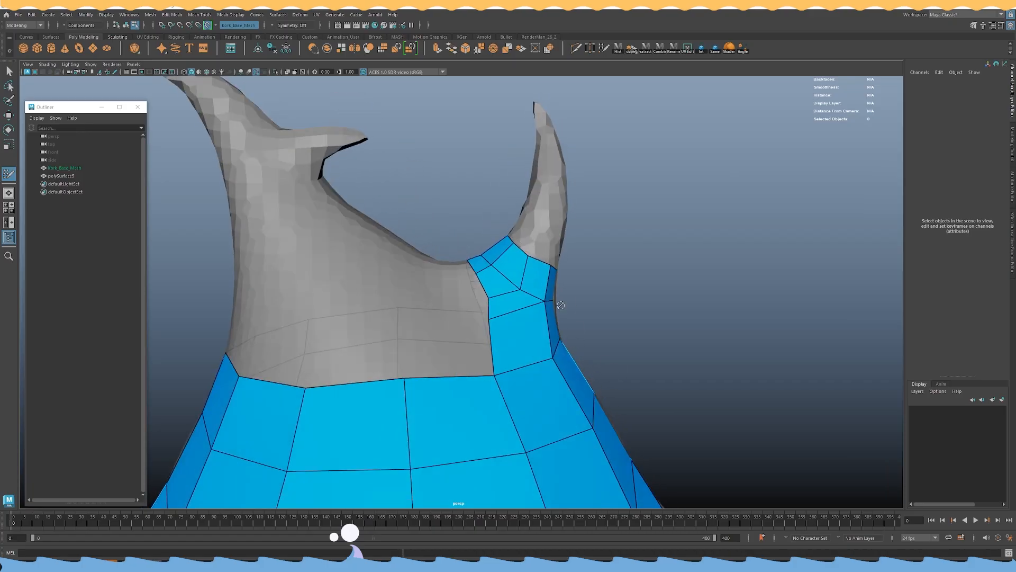
Fill a row of quads around the neck below the larger horn and move its upper vertices into an even line.
{"action": "left_click_drag", "start_coordinate": [563, 303], "coordinate": [535, 329], "text": "alt"}
{"action": "mouse_move", "coordinate": [479, 353]}
{"action": "left_mouse_down", "text": "alt"}
{"action": "mouse_move", "coordinate": [538, 341]}
{"action": "mouse_move", "coordinate": [502, 335]}
{"action": "mouse_move", "coordinate": [480, 351]}
{"action": "mouse_move", "coordinate": [483, 370]}
{"action": "left_mouse_up", "text": "alt"}
{"action": "left_click", "coordinate": [513, 372], "text": "shift"}
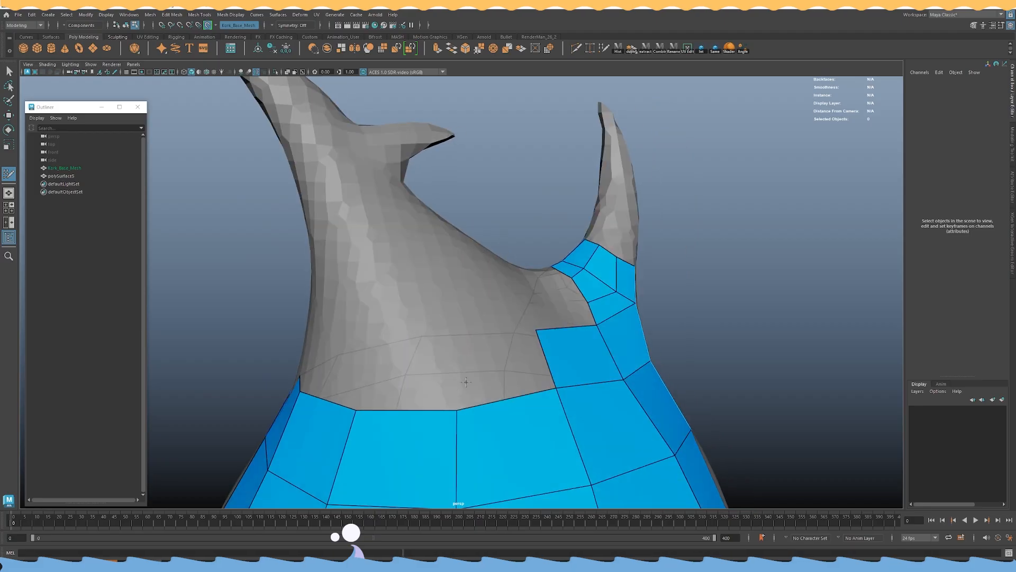
{"action": "left_click_drag", "start_coordinate": [488, 406], "coordinate": [358, 330]}
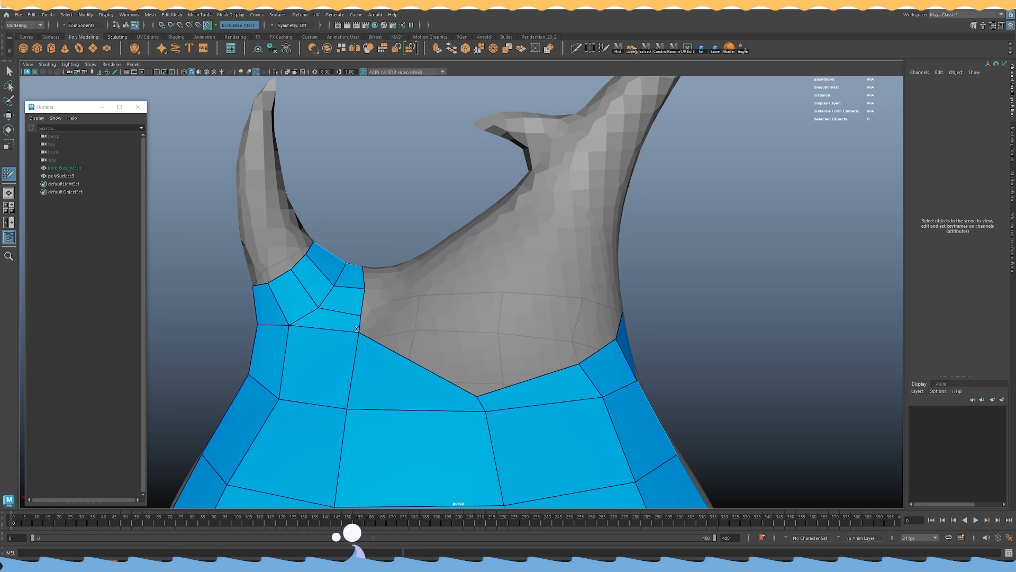
{"action": "left_click_drag", "start_coordinate": [478, 390], "coordinate": [478, 337]}
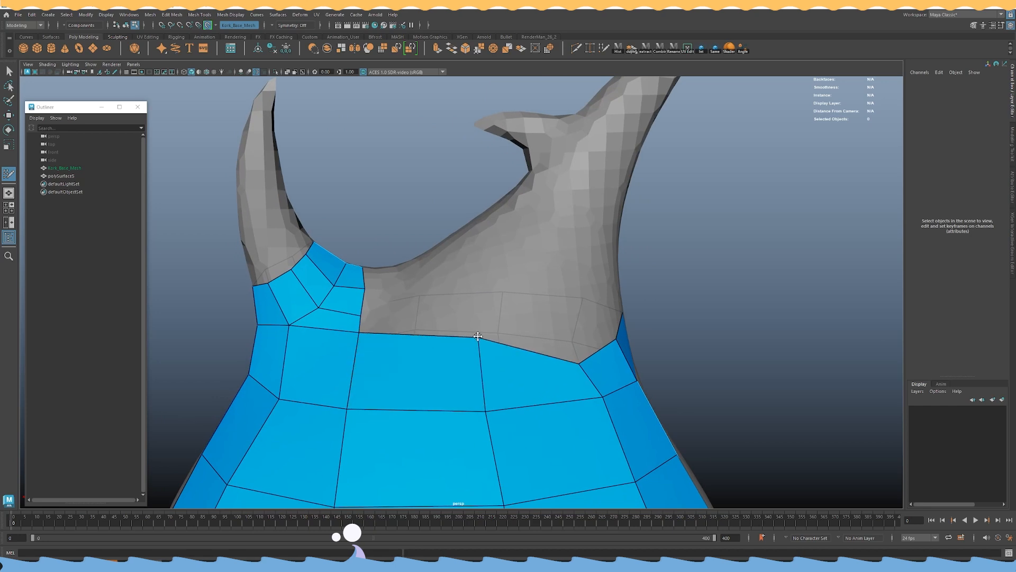
{"action": "left_click_drag", "start_coordinate": [579, 362], "coordinate": [553, 341]}
{"action": "left_click_drag", "start_coordinate": [461, 359], "coordinate": [554, 332]}
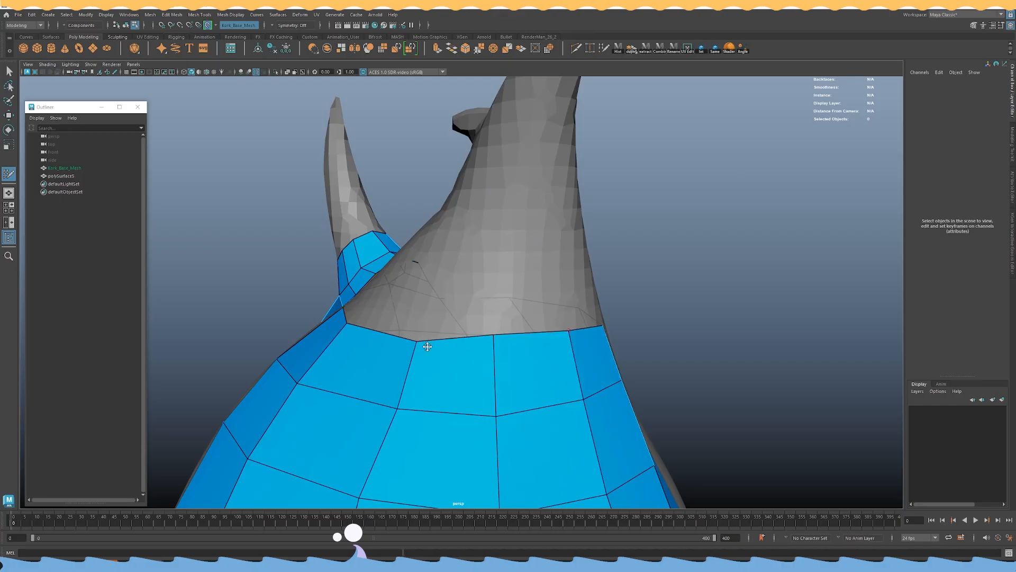
{"action": "left_click_drag", "start_coordinate": [467, 341], "coordinate": [485, 355], "text": "alt"}
{"action": "left_click_drag", "start_coordinate": [545, 358], "coordinate": [545, 350]}
{"action": "mouse_move", "coordinate": [490, 350]}
{"action": "left_mouse_down", "text": "alt"}
{"action": "mouse_move", "coordinate": [391, 347]}
{"action": "mouse_move", "coordinate": [500, 358]}
{"action": "mouse_move", "coordinate": [488, 331]}
{"action": "left_mouse_up", "text": "alt"}
{"action": "middle_click_drag", "start_coordinate": [488, 331], "coordinate": [498, 355], "text": "alt"}
{"action": "right_click_drag", "start_coordinate": [499, 356], "coordinate": [578, 353], "text": "alt"}
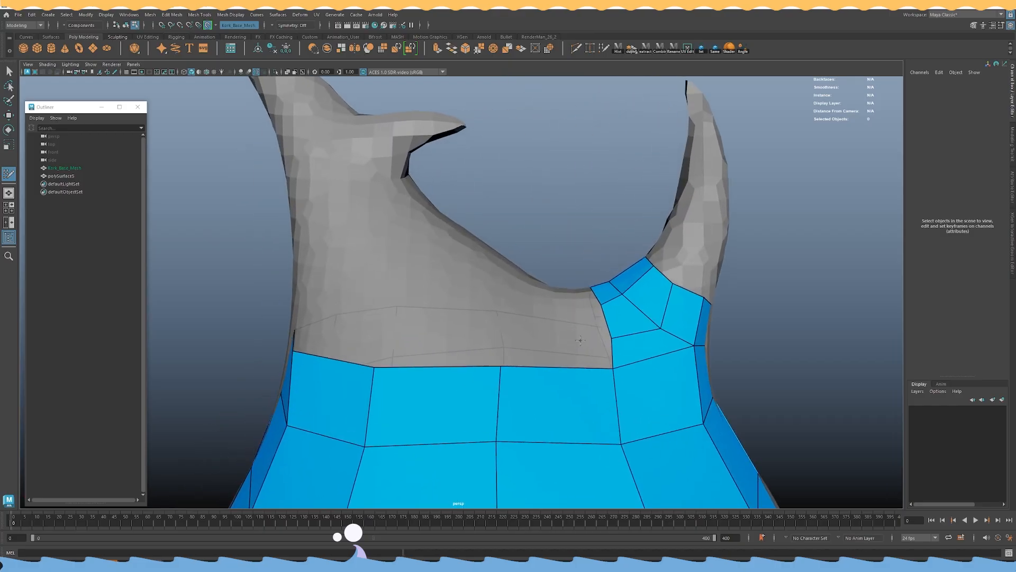
Fill the next row of quads around the base of the larger horn and adjust the vertex beside the smaller horn.
{"action": "left_click_drag", "start_coordinate": [578, 354], "coordinate": [583, 390], "text": "alt"}
{"action": "mouse_move", "coordinate": [590, 334]}
{"action": "left_mouse_down", "text": "alt"}
{"action": "mouse_move", "coordinate": [519, 337]}
{"action": "mouse_move", "coordinate": [549, 310]}
{"action": "mouse_move", "coordinate": [581, 323]}
{"action": "mouse_move", "coordinate": [572, 368]}
{"action": "mouse_move", "coordinate": [606, 365]}
{"action": "left_mouse_up", "text": "alt"}
{"action": "left_click", "coordinate": [512, 361]}
{"action": "left_click", "coordinate": [549, 384], "text": "shift"}
{"action": "key", "text": "ctrl+z"}
{"action": "left_click", "coordinate": [565, 391], "text": "shift"}
{"action": "left_click", "coordinate": [431, 388], "text": "shift"}
{"action": "mouse_move", "coordinate": [431, 388]}
{"action": "left_mouse_down", "text": "alt"}
{"action": "mouse_move", "coordinate": [484, 345]}
{"action": "mouse_move", "coordinate": [460, 302]}
{"action": "mouse_move", "coordinate": [492, 278]}
{"action": "left_mouse_up", "text": "alt"}
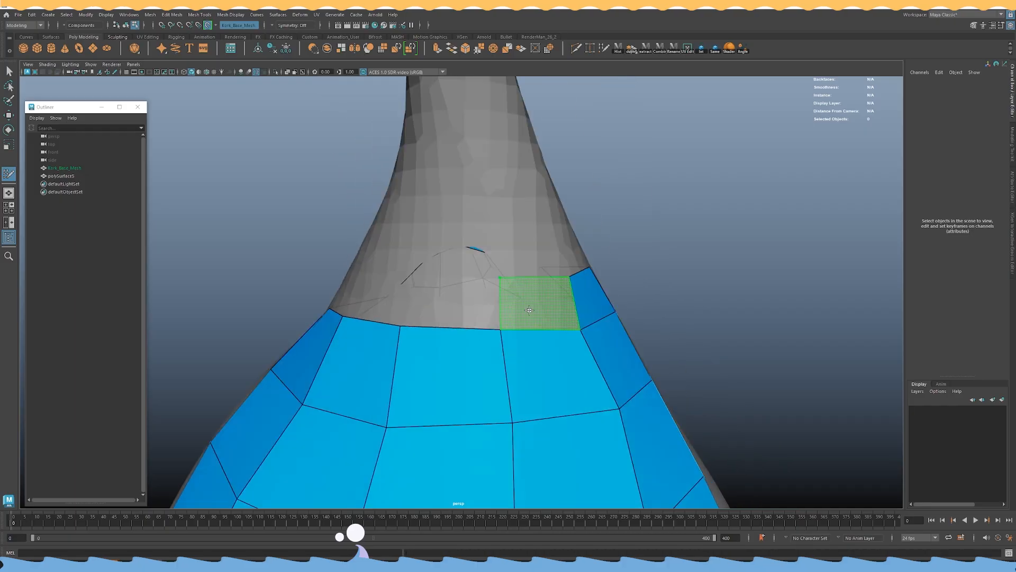
{"action": "left_click_drag", "start_coordinate": [475, 315], "coordinate": [538, 314], "text": "alt"}
{"action": "left_click", "coordinate": [527, 276], "text": "shift"}
{"action": "mouse_move", "coordinate": [528, 276]}
{"action": "left_mouse_down", "text": "alt"}
{"action": "mouse_move", "coordinate": [506, 271]}
{"action": "mouse_move", "coordinate": [508, 318]}
{"action": "mouse_move", "coordinate": [462, 304]}
{"action": "mouse_move", "coordinate": [455, 328]}
{"action": "left_mouse_up", "text": "alt"}
{"action": "left_click", "coordinate": [506, 271], "text": "shift"}
{"action": "left_click", "coordinate": [462, 305], "text": "shift"}
{"action": "left_click", "coordinate": [450, 345], "text": "shift"}
{"action": "left_click_drag", "start_coordinate": [347, 337], "coordinate": [347, 324]}
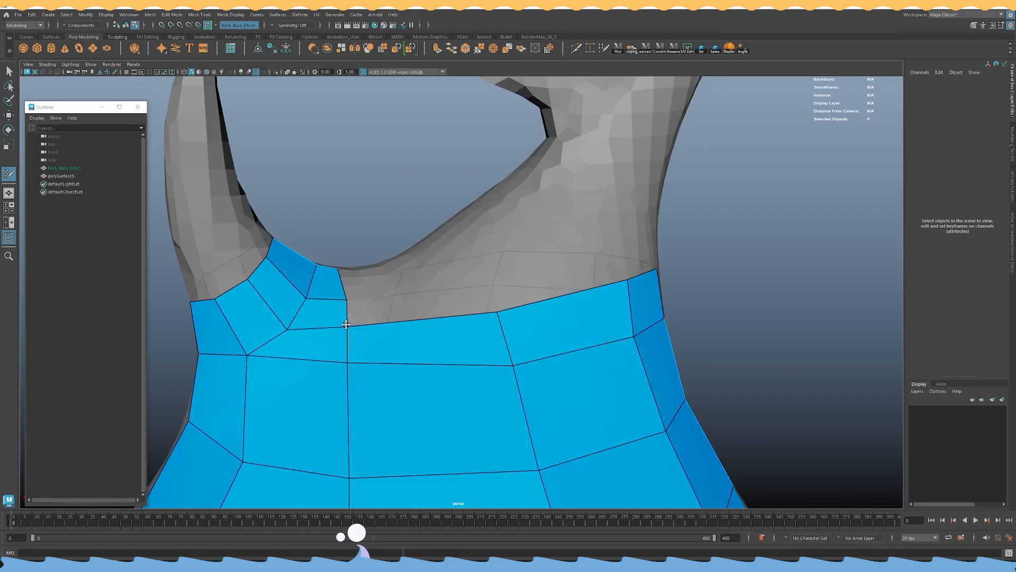
Examine the quad rows around the neck and both horn bases from several sides.
{"action": "left_click_drag", "start_coordinate": [345, 290], "coordinate": [342, 287], "text": "alt"}
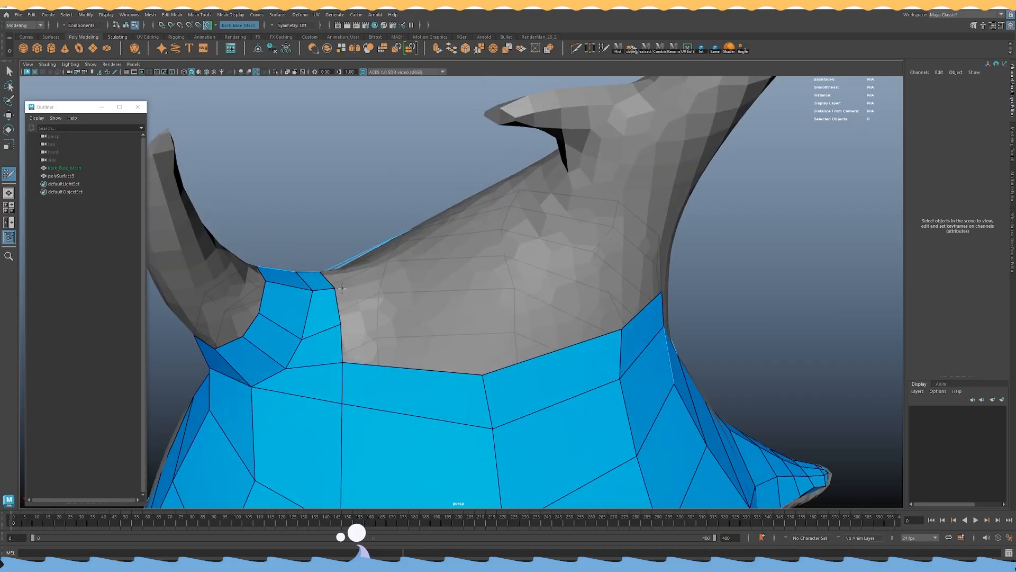
{"action": "mouse_move", "coordinate": [299, 339]}
{"action": "left_mouse_down", "text": "alt"}
{"action": "mouse_move", "coordinate": [381, 304]}
{"action": "mouse_move", "coordinate": [614, 332]}
{"action": "mouse_move", "coordinate": [578, 325]}
{"action": "left_mouse_up", "text": "alt"}
{"action": "left_click_drag", "start_coordinate": [443, 333], "coordinate": [456, 313], "text": "alt"}
{"action": "right_click_drag", "start_coordinate": [455, 314], "coordinate": [783, 392], "text": "alt"}
{"action": "mouse_move", "coordinate": [409, 318]}
{"action": "left_mouse_down", "text": "alt"}
{"action": "mouse_move", "coordinate": [483, 331]}
{"action": "mouse_move", "coordinate": [422, 322]}
{"action": "left_mouse_up", "text": "alt"}
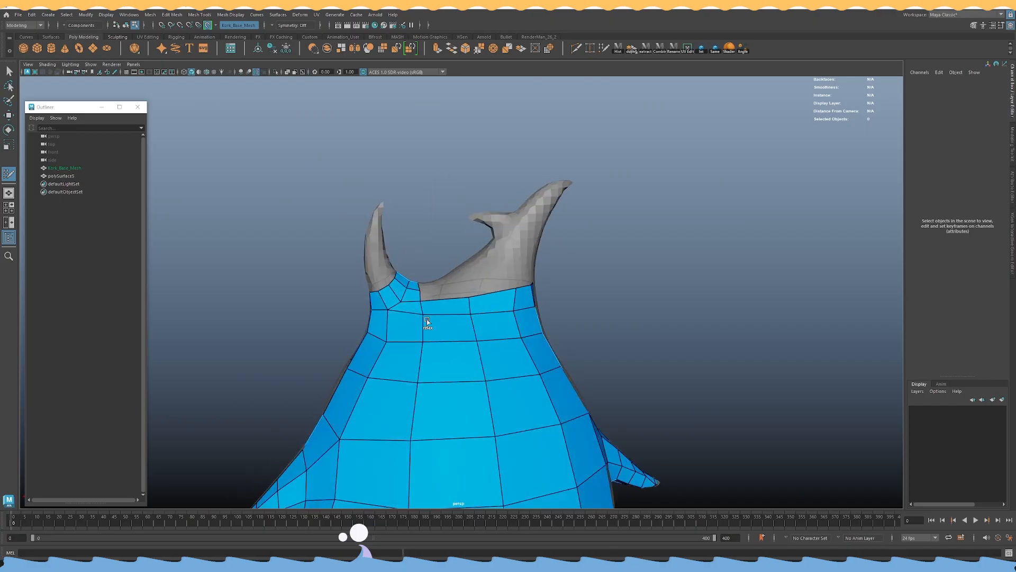
{"action": "left_click_drag", "start_coordinate": [494, 325], "coordinate": [489, 322], "text": "alt"}
{"action": "right_click_drag", "start_coordinate": [614, 321], "coordinate": [562, 316], "text": "alt"}
{"action": "left_click_drag", "start_coordinate": [563, 316], "coordinate": [468, 316], "text": "alt"}
{"action": "scroll", "coordinate": [443, 322], "scroll_direction": "up", "scroll_amount": 3}
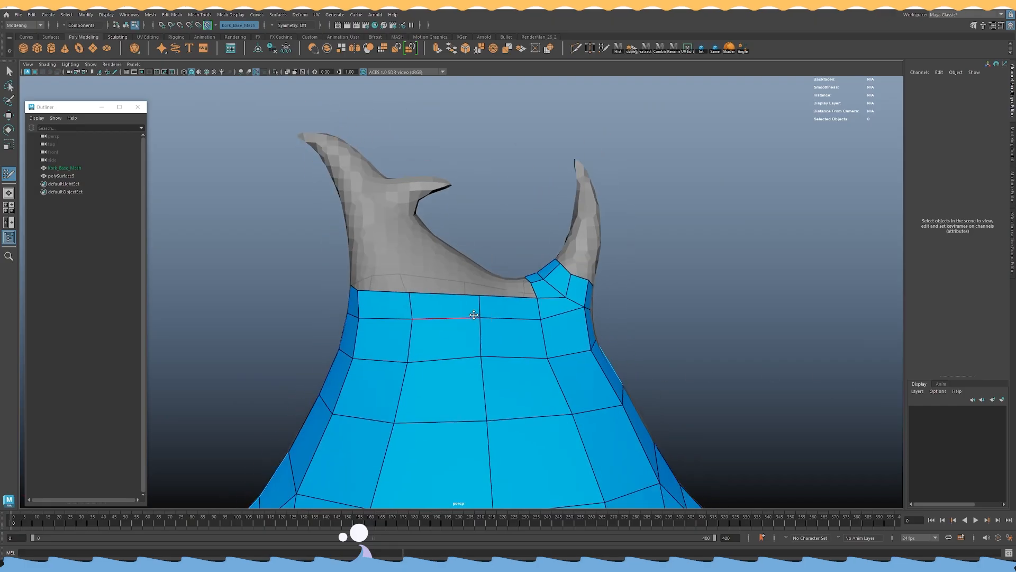
{"action": "scroll", "coordinate": [460, 362], "scroll_direction": "down", "scroll_amount": 2}
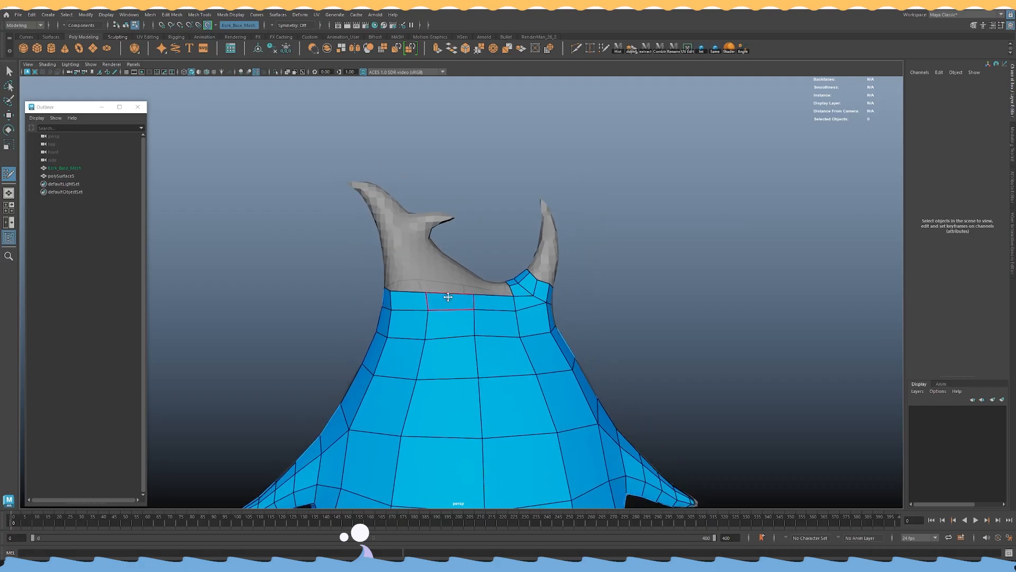
{"action": "scroll", "coordinate": [453, 302], "scroll_direction": "up", "scroll_amount": 3}
{"action": "scroll", "coordinate": [480, 298], "scroll_direction": "up", "scroll_amount": 3}
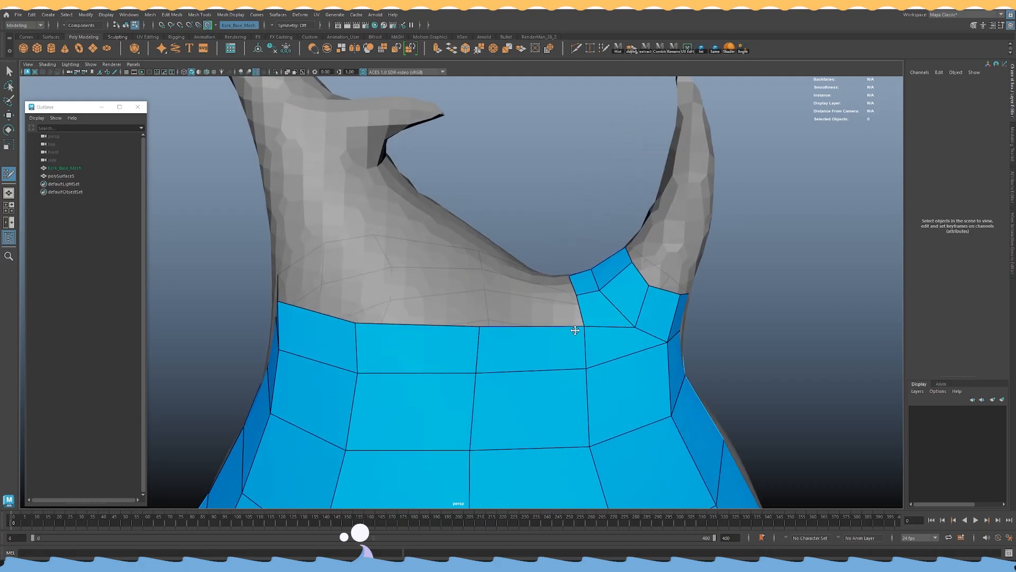
Place points and fill a quad on each side of the saddle below the larger horn, adjusting the inner corners.
{"action": "left_click_drag", "start_coordinate": [497, 347], "coordinate": [563, 310], "text": "alt"}
{"action": "left_click", "coordinate": [576, 296]}
{"action": "left_click", "coordinate": [428, 254]}
{"action": "left_click", "coordinate": [491, 301], "text": "shift"}
{"action": "left_click_drag", "start_coordinate": [580, 283], "coordinate": [509, 299], "text": "alt"}
{"action": "mouse_move", "coordinate": [447, 324]}
{"action": "left_mouse_down", "text": "alt"}
{"action": "mouse_move", "coordinate": [483, 318]}
{"action": "mouse_move", "coordinate": [480, 356]}
{"action": "left_mouse_up", "text": "alt"}
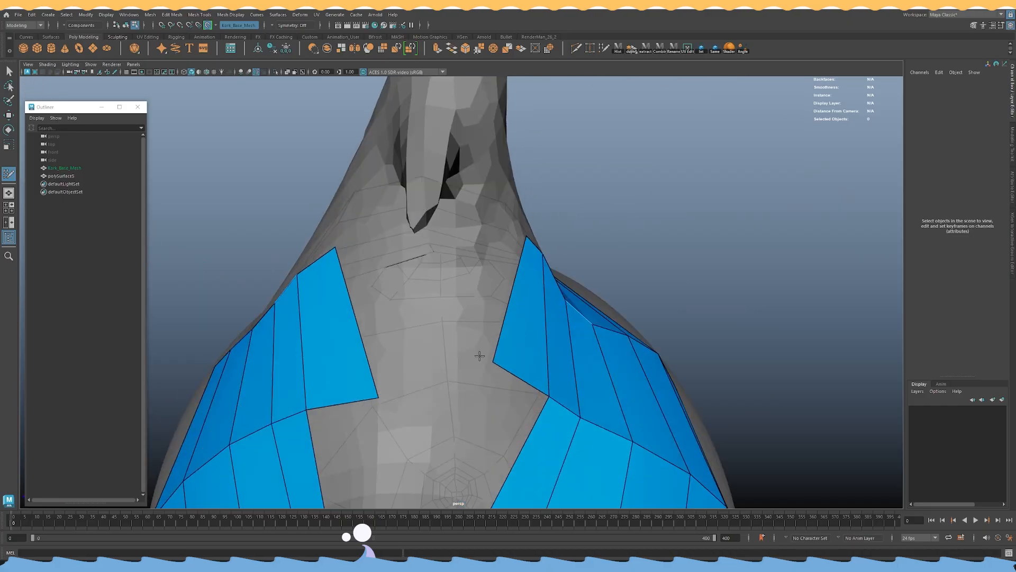
{"action": "left_click_drag", "start_coordinate": [378, 397], "coordinate": [383, 391]}
{"action": "left_click_drag", "start_coordinate": [333, 248], "coordinate": [450, 307]}
Fill the saddle gap directly beside the smaller horn's base ring with quads, replacing a misplaced point.
{"action": "middle_click_drag", "start_coordinate": [451, 307], "coordinate": [495, 297], "text": "alt"}
{"action": "left_click_drag", "start_coordinate": [494, 297], "coordinate": [558, 303], "text": "alt"}
{"action": "key", "text": "ctrl+z"}
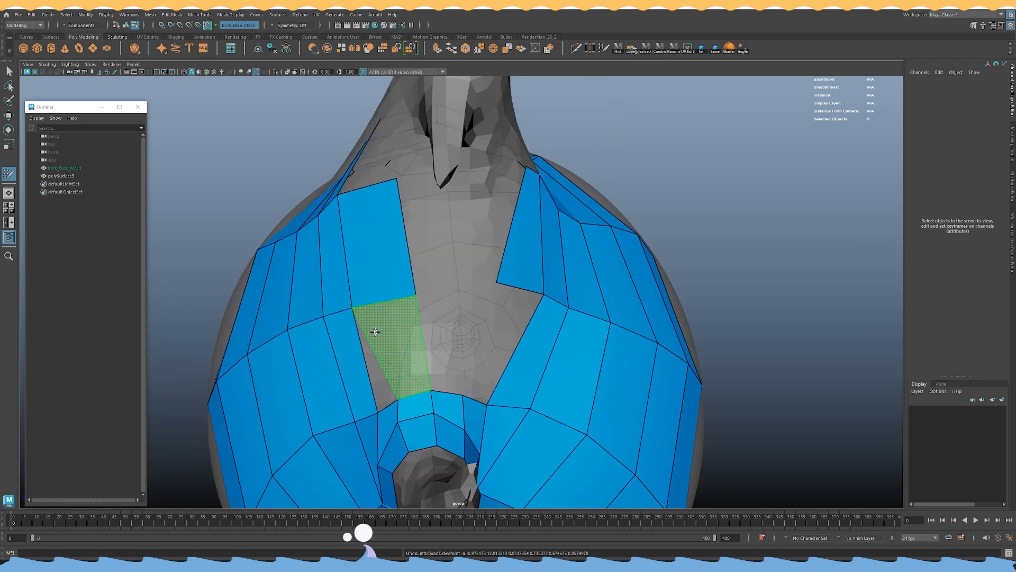
{"action": "left_click", "coordinate": [376, 332], "text": "shift"}
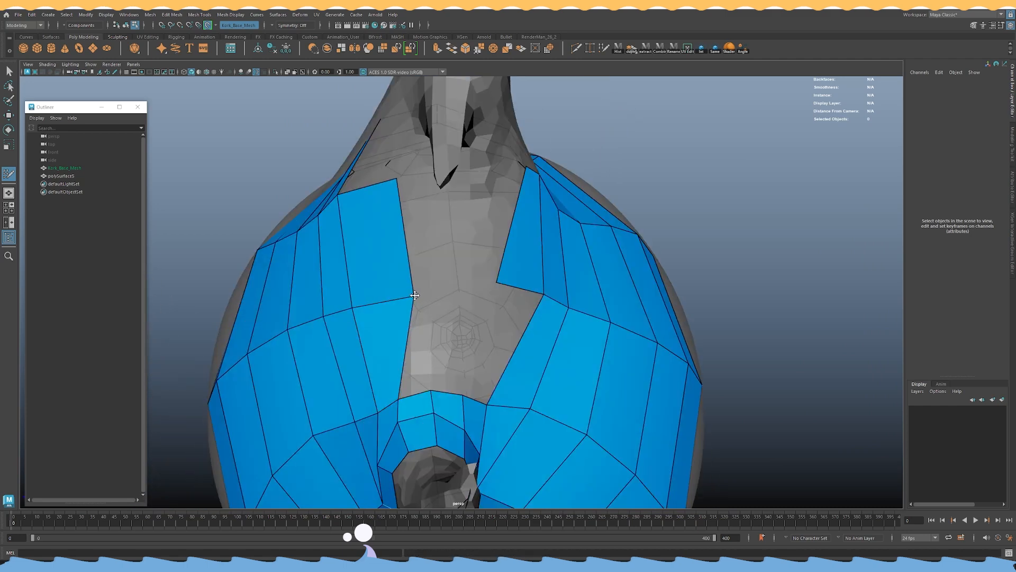
{"action": "left_click", "coordinate": [442, 350], "text": "shift"}
{"action": "left_click", "coordinate": [447, 289]}
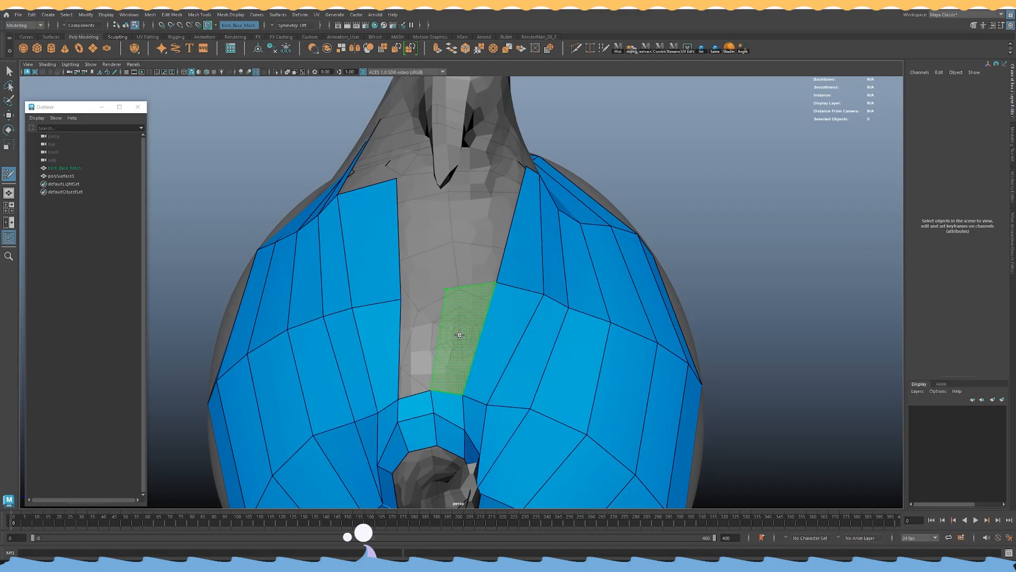
{"action": "left_click", "coordinate": [461, 334], "text": "shift"}
{"action": "left_click", "coordinate": [422, 333], "text": "shift"}
Place a point mid-saddle and fill two more quads across it toward the larger horn.
{"action": "left_click_drag", "start_coordinate": [444, 323], "coordinate": [450, 209], "text": "alt"}
{"action": "left_click", "coordinate": [453, 166]}
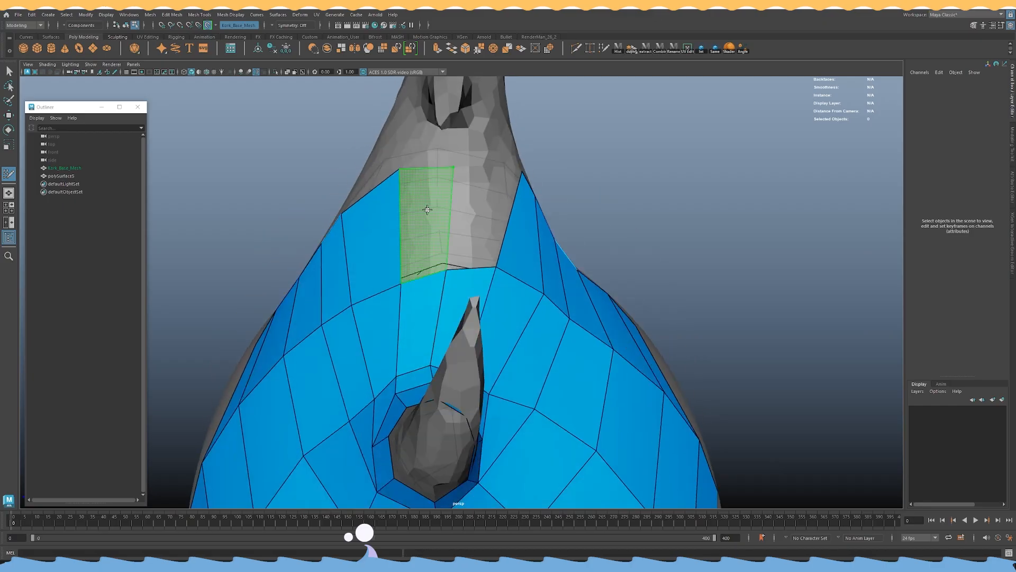
{"action": "left_click", "coordinate": [425, 209], "text": "shift"}
{"action": "left_click", "coordinate": [473, 196], "text": "shift"}
{"action": "left_click_drag", "start_coordinate": [512, 195], "coordinate": [491, 185], "text": "alt"}
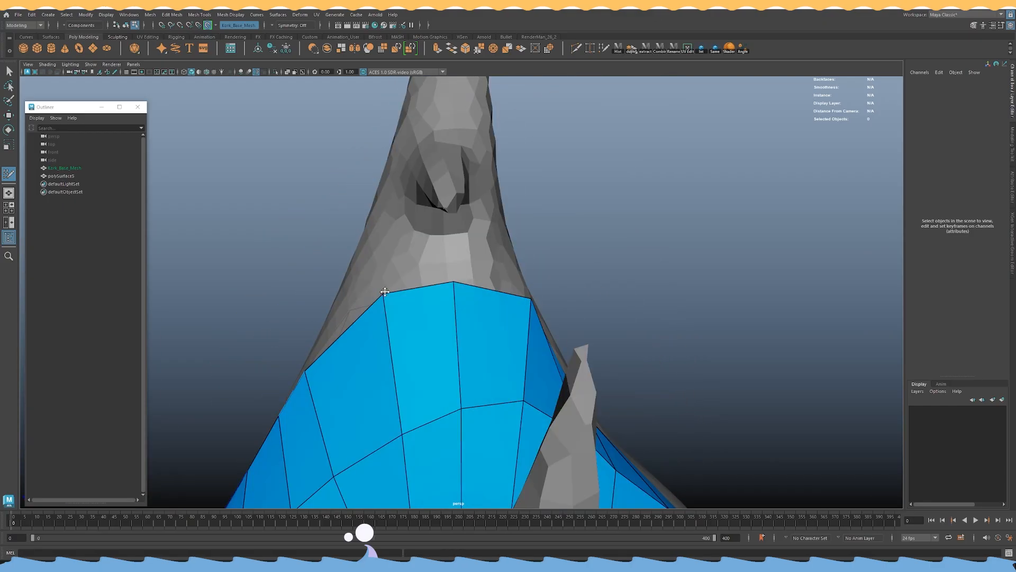
Place points beneath the larger horn's side spike and fill two quads along the underside of its base.
{"action": "left_click_drag", "start_coordinate": [385, 291], "coordinate": [419, 275], "text": "alt"}
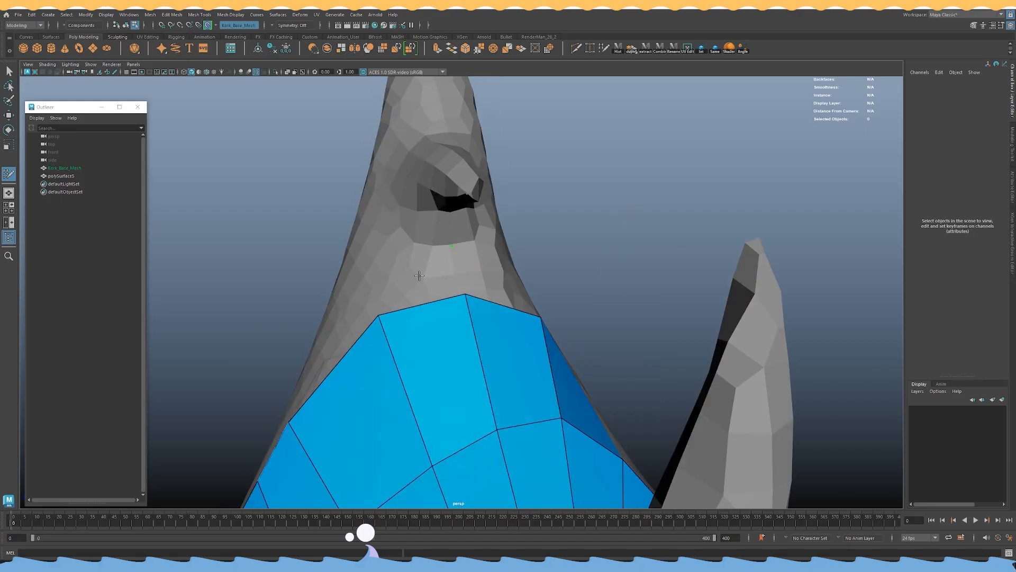
{"action": "left_click", "coordinate": [389, 245]}
{"action": "left_click", "coordinate": [421, 278], "text": "shift"}
{"action": "left_click_drag", "start_coordinate": [466, 275], "coordinate": [392, 265], "text": "alt"}
{"action": "left_click", "coordinate": [503, 250]}
{"action": "left_click", "coordinate": [484, 284], "text": "shift"}
Place points and fill quads up both sides of the side spike's base.
{"action": "mouse_move", "coordinate": [545, 275]}
{"action": "left_mouse_down", "text": "alt"}
{"action": "mouse_move", "coordinate": [489, 307]}
{"action": "mouse_move", "coordinate": [496, 323]}
{"action": "mouse_move", "coordinate": [509, 295]}
{"action": "mouse_move", "coordinate": [419, 299]}
{"action": "mouse_move", "coordinate": [444, 284]}
{"action": "left_mouse_up", "text": "alt"}
{"action": "left_click", "coordinate": [418, 267]}
{"action": "left_click", "coordinate": [372, 318]}
{"action": "left_click", "coordinate": [408, 323], "text": "shift"}
{"action": "mouse_move", "coordinate": [528, 305]}
{"action": "left_mouse_down", "text": "alt"}
{"action": "mouse_move", "coordinate": [501, 270]}
{"action": "mouse_move", "coordinate": [495, 297]}
{"action": "mouse_move", "coordinate": [571, 367]}
{"action": "mouse_move", "coordinate": [435, 313]}
{"action": "mouse_move", "coordinate": [413, 288]}
{"action": "mouse_move", "coordinate": [512, 281]}
{"action": "mouse_move", "coordinate": [491, 253]}
{"action": "left_mouse_up", "text": "alt"}
{"action": "left_click", "coordinate": [492, 300], "text": "shift"}
{"action": "left_click", "coordinate": [555, 281]}
{"action": "left_click", "coordinate": [535, 305], "text": "shift"}
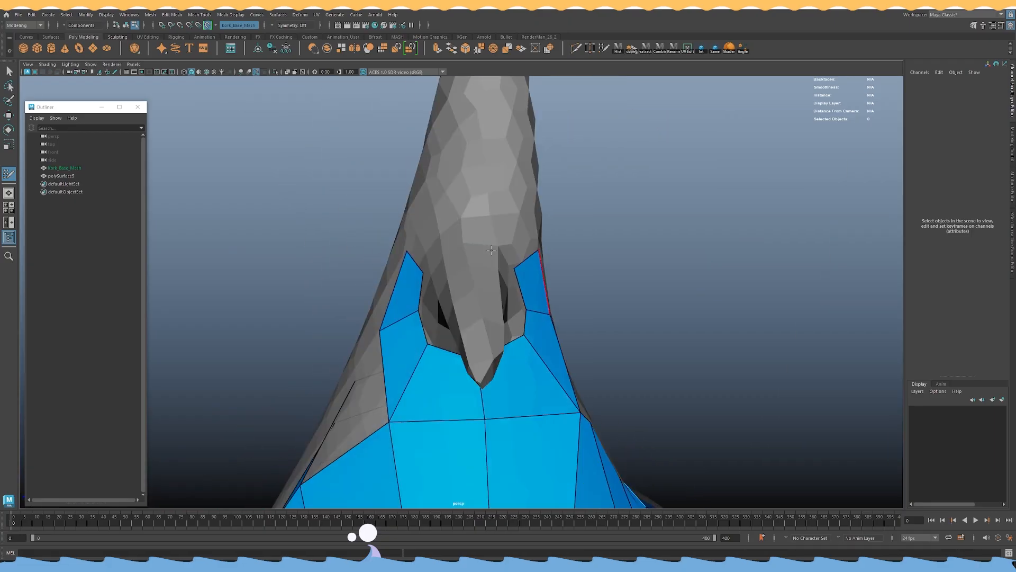
Place points above the side spike and fill two quads to close the ring around its base.
{"action": "left_click", "coordinate": [430, 232]}
{"action": "left_click_drag", "start_coordinate": [512, 261], "coordinate": [541, 295], "text": "alt"}
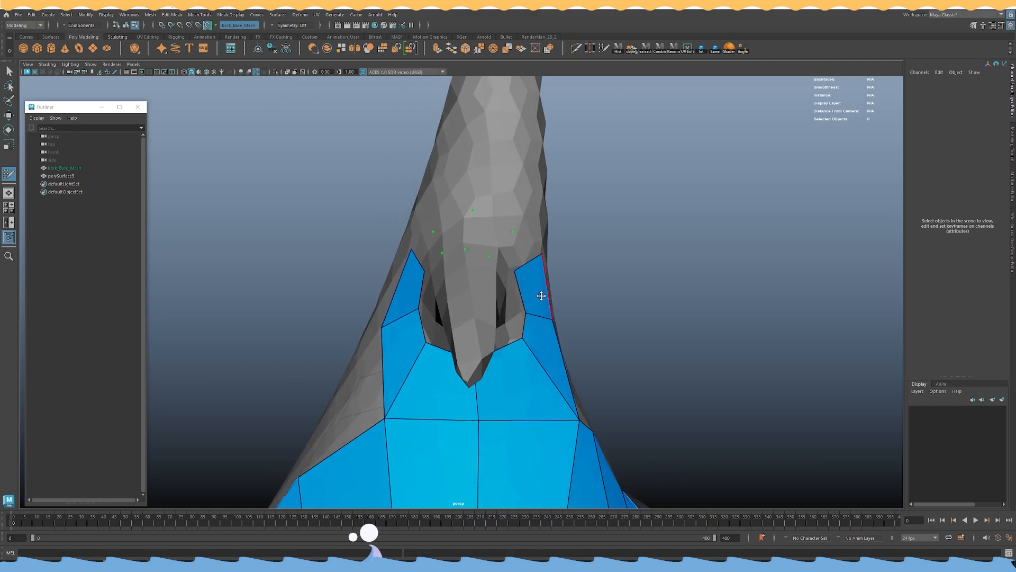
{"action": "left_click", "coordinate": [442, 246], "text": "shift"}
{"action": "left_click", "coordinate": [495, 243], "text": "shift"}
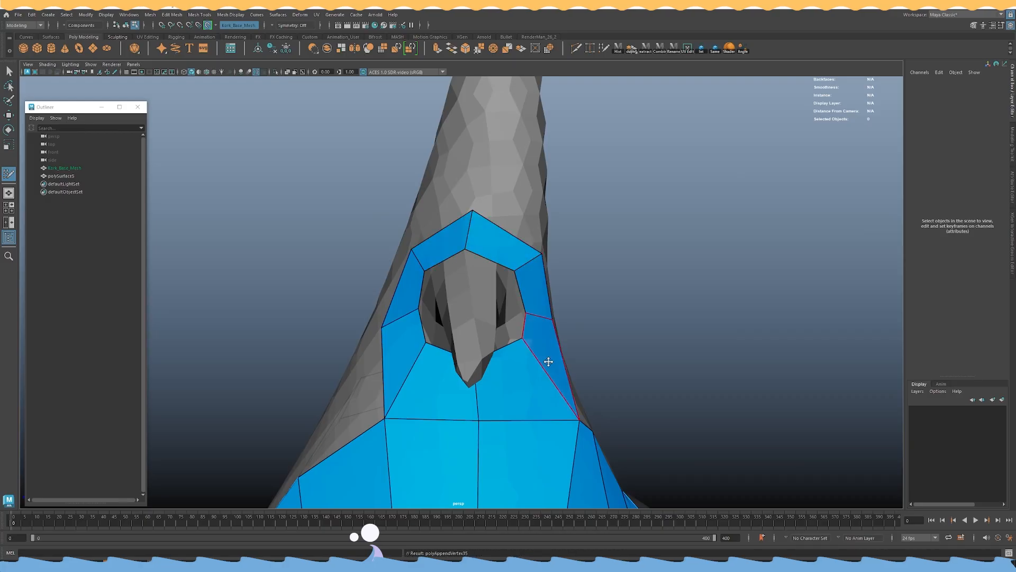
Place points on the flank of the larger horn and fill quads joining the spike's base ring to the neck rows.
{"action": "left_click_drag", "start_coordinate": [443, 241], "coordinate": [463, 329], "text": "alt"}
{"action": "right_click_drag", "start_coordinate": [458, 312], "coordinate": [196, 298], "text": "alt"}
{"action": "middle_click_drag", "start_coordinate": [408, 392], "coordinate": [404, 348], "text": "alt"}
{"action": "right_click_drag", "start_coordinate": [403, 347], "coordinate": [522, 381], "text": "alt"}
{"action": "middle_click_drag", "start_coordinate": [521, 381], "coordinate": [505, 365], "text": "alt"}
{"action": "mouse_move", "coordinate": [506, 366]}
{"action": "left_mouse_down", "text": "alt"}
{"action": "mouse_move", "coordinate": [392, 324]}
{"action": "mouse_move", "coordinate": [466, 324]}
{"action": "mouse_move", "coordinate": [481, 353]}
{"action": "mouse_move", "coordinate": [535, 338]}
{"action": "mouse_move", "coordinate": [635, 339]}
{"action": "mouse_move", "coordinate": [479, 345]}
{"action": "mouse_move", "coordinate": [463, 341]}
{"action": "mouse_move", "coordinate": [472, 313]}
{"action": "left_mouse_up", "text": "alt"}
{"action": "left_click", "coordinate": [456, 303]}
{"action": "left_click", "coordinate": [431, 326], "text": "shift"}
{"action": "left_click", "coordinate": [477, 316]}
{"action": "left_click", "coordinate": [446, 336], "text": "shift"}
{"action": "left_click", "coordinate": [486, 353], "text": "shift"}
Place a point on the larger horn and fill the remaining quads of the row around its back.
{"action": "left_click_drag", "start_coordinate": [516, 298], "coordinate": [534, 287], "text": "alt"}
{"action": "left_click", "coordinate": [468, 288], "text": "shift"}
{"action": "mouse_move", "coordinate": [468, 288]}
{"action": "left_mouse_down", "text": "alt"}
{"action": "mouse_move", "coordinate": [525, 278]}
{"action": "mouse_move", "coordinate": [494, 283]}
{"action": "left_mouse_up", "text": "alt"}
{"action": "left_click", "coordinate": [428, 267]}
{"action": "left_click", "coordinate": [468, 277], "text": "shift"}
{"action": "left_click", "coordinate": [473, 276], "text": "shift"}
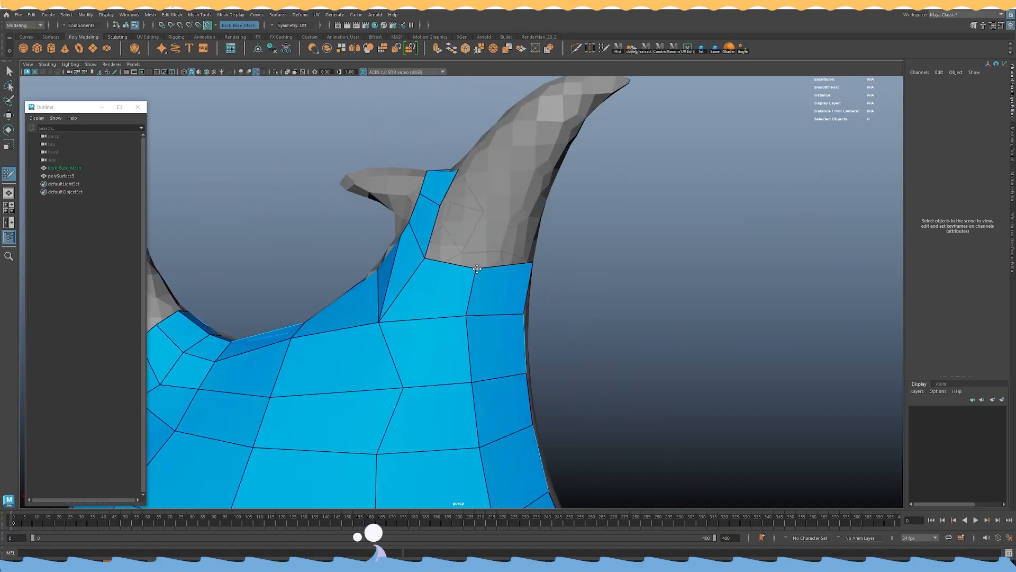
Relax the new quads around the base of the larger horn.
{"action": "scroll", "coordinate": [574, 261], "scroll_direction": "down", "scroll_amount": 6}
{"action": "mouse_move", "coordinate": [574, 265]}
{"action": "left_mouse_down", "text": "alt"}
{"action": "mouse_move", "coordinate": [498, 271]}
{"action": "mouse_move", "coordinate": [483, 258]}
{"action": "left_mouse_up", "text": "alt"}
{"action": "scroll", "coordinate": [451, 238], "scroll_direction": "up", "scroll_amount": 5}
{"action": "mouse_move", "coordinate": [501, 353]}
{"action": "left_mouse_down", "text": "shift"}
{"action": "mouse_move", "coordinate": [473, 347]}
{"action": "mouse_move", "coordinate": [486, 331]}
{"action": "mouse_move", "coordinate": [346, 284]}
{"action": "left_mouse_up", "text": "shift"}
{"action": "scroll", "coordinate": [486, 331], "scroll_direction": "down", "scroll_amount": 5}
{"action": "left_click_drag", "start_coordinate": [551, 286], "coordinate": [455, 301], "text": "alt"}
{"action": "scroll", "coordinate": [455, 302], "scroll_direction": "up", "scroll_amount": 5}
{"action": "left_click_drag", "start_coordinate": [662, 387], "coordinate": [487, 339], "text": "alt"}
{"action": "middle_click_drag", "start_coordinate": [476, 317], "coordinate": [456, 287], "text": "alt"}
{"action": "scroll", "coordinate": [493, 266], "scroll_direction": "up", "scroll_amount": 5}
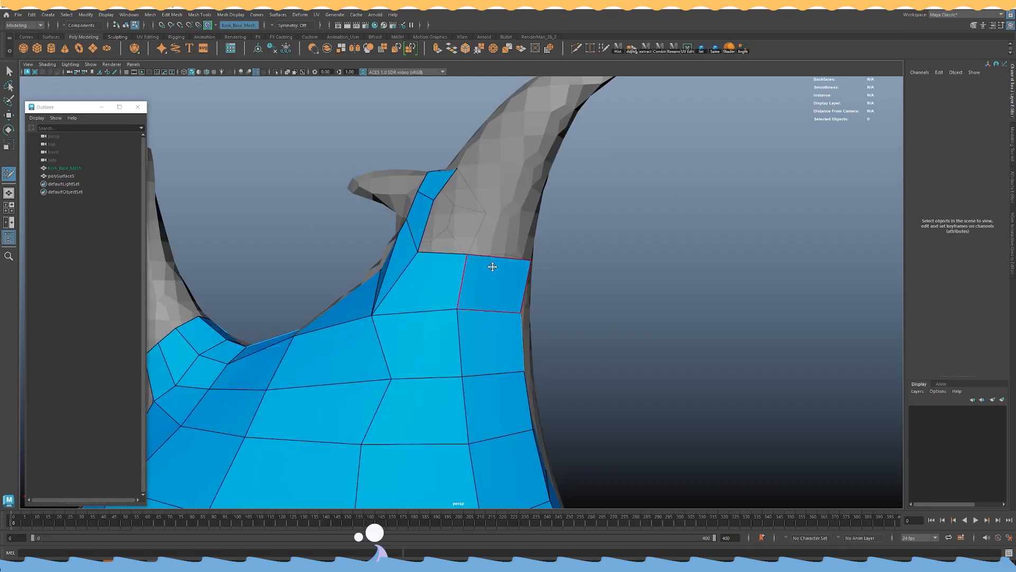
Place points and fill the next row of quads up the larger horn beside the spike's base ring.
{"action": "mouse_move", "coordinate": [567, 234]}
{"action": "left_mouse_down", "text": "alt"}
{"action": "mouse_move", "coordinate": [451, 309]}
{"action": "mouse_move", "coordinate": [499, 332]}
{"action": "left_mouse_up", "text": "alt"}
{"action": "left_click", "coordinate": [439, 294]}
{"action": "left_click", "coordinate": [474, 329], "text": "shift"}
{"action": "left_click", "coordinate": [415, 297]}
{"action": "left_click", "coordinate": [437, 319], "text": "shift"}
{"action": "mouse_move", "coordinate": [439, 319]}
{"action": "left_mouse_down", "text": "alt"}
{"action": "mouse_move", "coordinate": [490, 318]}
{"action": "mouse_move", "coordinate": [457, 308]}
{"action": "left_mouse_up", "text": "alt"}
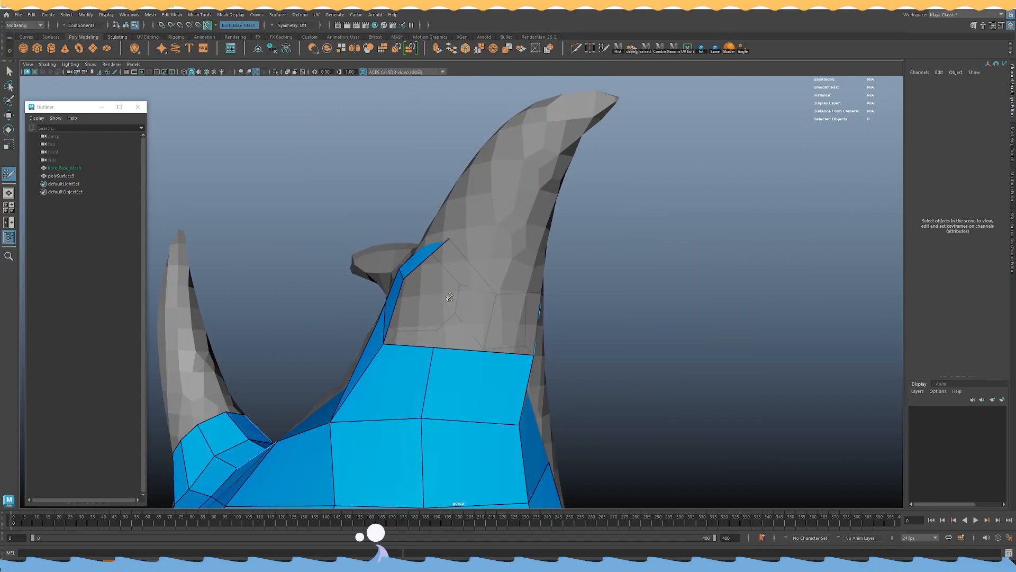
{"action": "mouse_move", "coordinate": [531, 339]}
{"action": "left_mouse_down", "text": "alt"}
{"action": "mouse_move", "coordinate": [485, 340]}
{"action": "mouse_move", "coordinate": [508, 316]}
{"action": "mouse_move", "coordinate": [482, 277]}
{"action": "mouse_move", "coordinate": [491, 257]}
{"action": "mouse_move", "coordinate": [535, 254]}
{"action": "mouse_move", "coordinate": [476, 259]}
{"action": "mouse_move", "coordinate": [502, 263]}
{"action": "left_mouse_up", "text": "alt"}
{"action": "left_click", "coordinate": [452, 316], "text": "shift"}
{"action": "left_click", "coordinate": [453, 320], "text": "shift"}
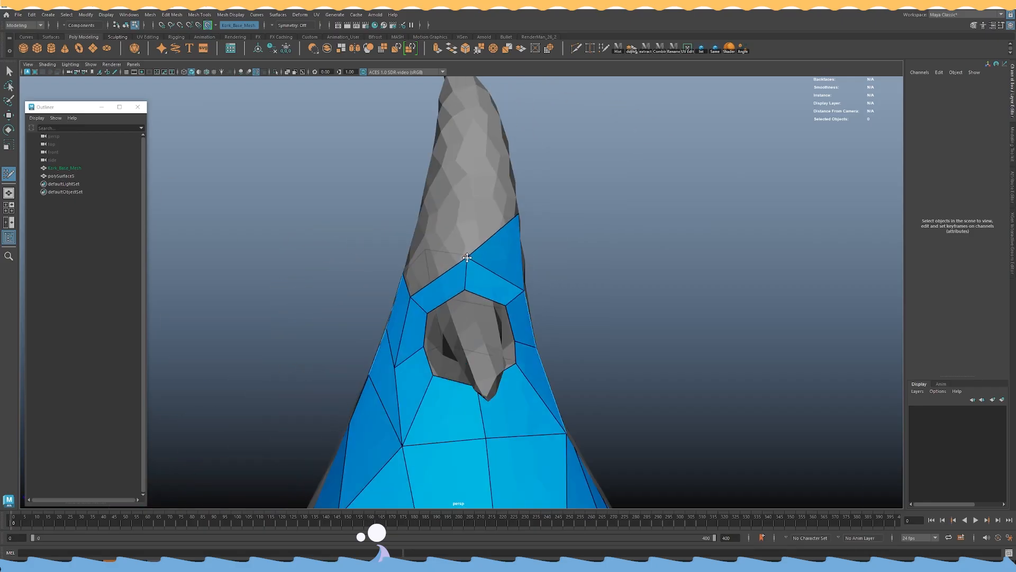
Delete two mesh components above the side spike to clean up its topology, and extend a quad up the larger horn.
{"action": "left_click_drag", "start_coordinate": [473, 223], "coordinate": [488, 246], "text": "alt"}
{"action": "left_click_drag", "start_coordinate": [563, 262], "coordinate": [464, 298], "text": "alt"}
{"action": "mouse_move", "coordinate": [491, 332]}
{"action": "left_mouse_down", "text": "alt"}
{"action": "mouse_move", "coordinate": [424, 280]}
{"action": "mouse_move", "coordinate": [419, 259]}
{"action": "mouse_move", "coordinate": [453, 276]}
{"action": "mouse_move", "coordinate": [447, 283]}
{"action": "mouse_move", "coordinate": [490, 325]}
{"action": "mouse_move", "coordinate": [429, 295]}
{"action": "mouse_move", "coordinate": [432, 275]}
{"action": "left_mouse_up", "text": "alt"}
{"action": "left_click", "coordinate": [415, 297], "text": "ctrl+shift"}
{"action": "left_click", "coordinate": [472, 288], "text": "ctrl+shift"}
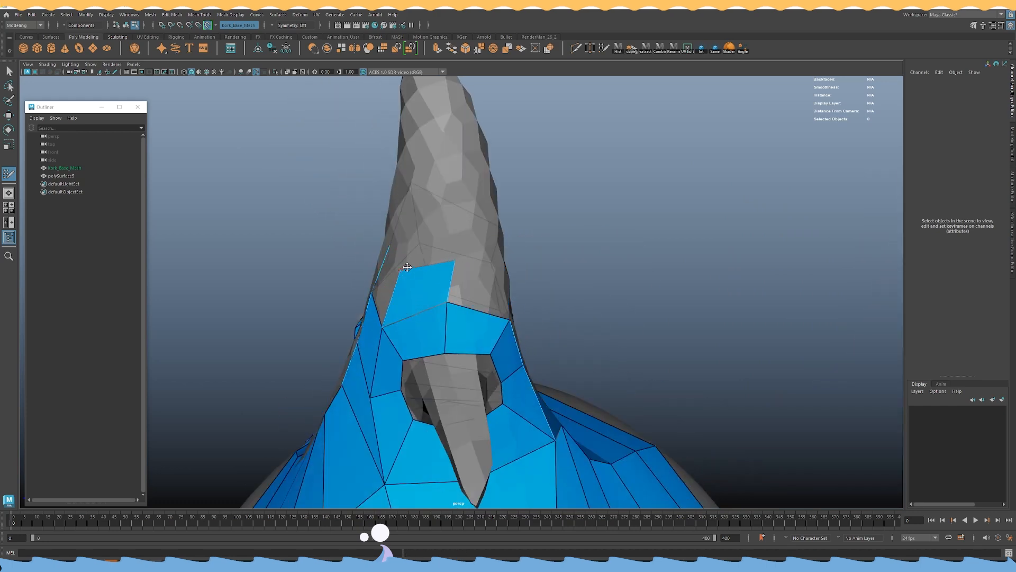
Place a point and fill quads to complete the row around the larger horn above the spike.
{"action": "mouse_move", "coordinate": [438, 270]}
{"action": "left_mouse_down", "text": "alt"}
{"action": "mouse_move", "coordinate": [415, 263]}
{"action": "mouse_move", "coordinate": [463, 249]}
{"action": "mouse_move", "coordinate": [456, 259]}
{"action": "mouse_move", "coordinate": [492, 271]}
{"action": "mouse_move", "coordinate": [490, 280]}
{"action": "mouse_move", "coordinate": [516, 265]}
{"action": "left_mouse_up", "text": "alt"}
{"action": "left_click", "coordinate": [496, 259]}
{"action": "left_click", "coordinate": [479, 281], "text": "shift"}
{"action": "left_click", "coordinate": [490, 280], "text": "shift"}
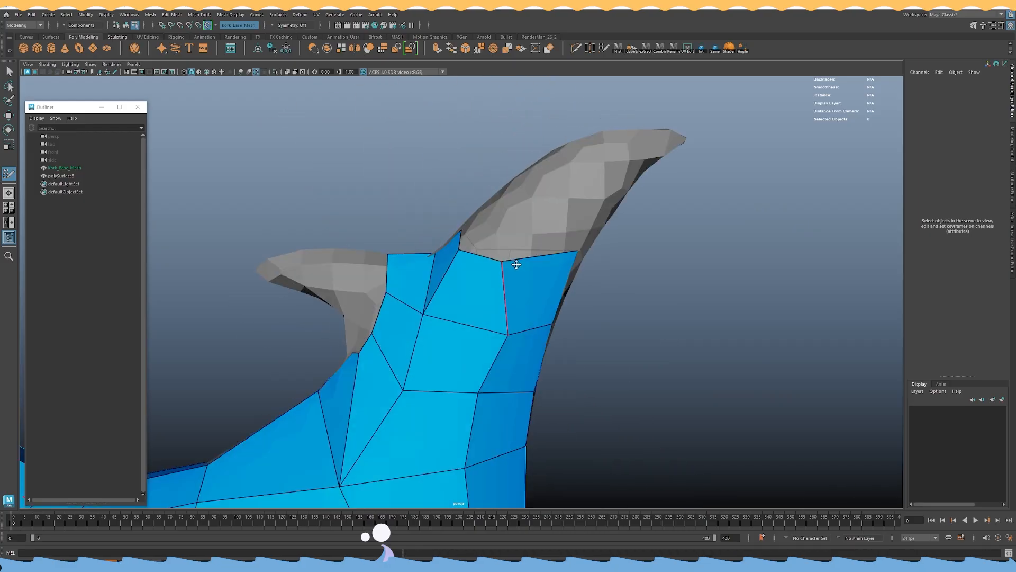
{"action": "left_click_drag", "start_coordinate": [535, 302], "coordinate": [470, 324], "text": "alt"}
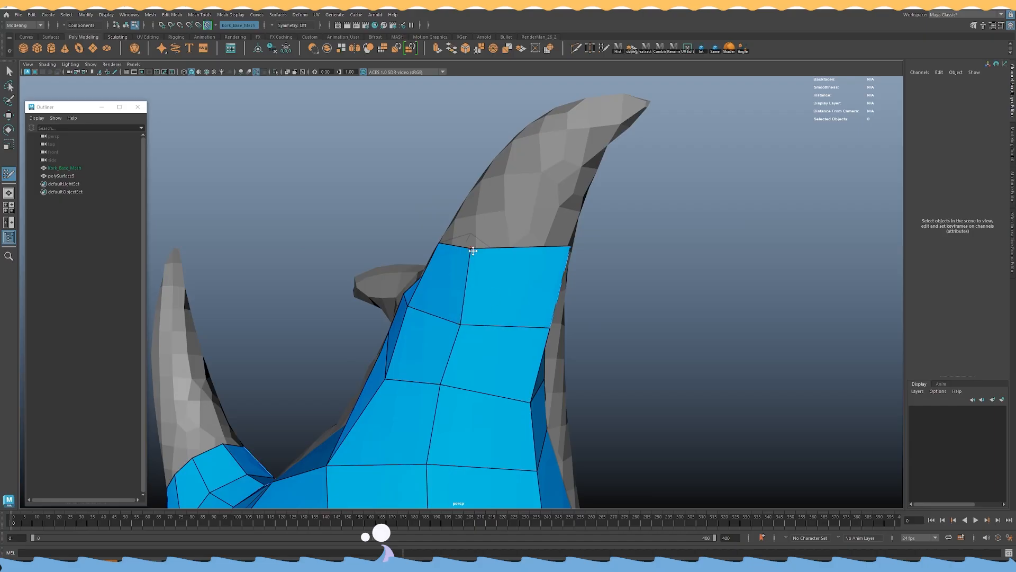
Extend another row of quads up the larger horn from its open edge loop.
{"action": "scroll", "coordinate": [554, 261], "scroll_direction": "down", "scroll_amount": 6}
{"action": "left_click_drag", "start_coordinate": [579, 318], "coordinate": [517, 316], "text": "alt"}
{"action": "left_click_drag", "start_coordinate": [539, 356], "coordinate": [454, 320], "text": "alt"}
{"action": "left_click_drag", "start_coordinate": [454, 320], "coordinate": [482, 310], "text": "alt"}
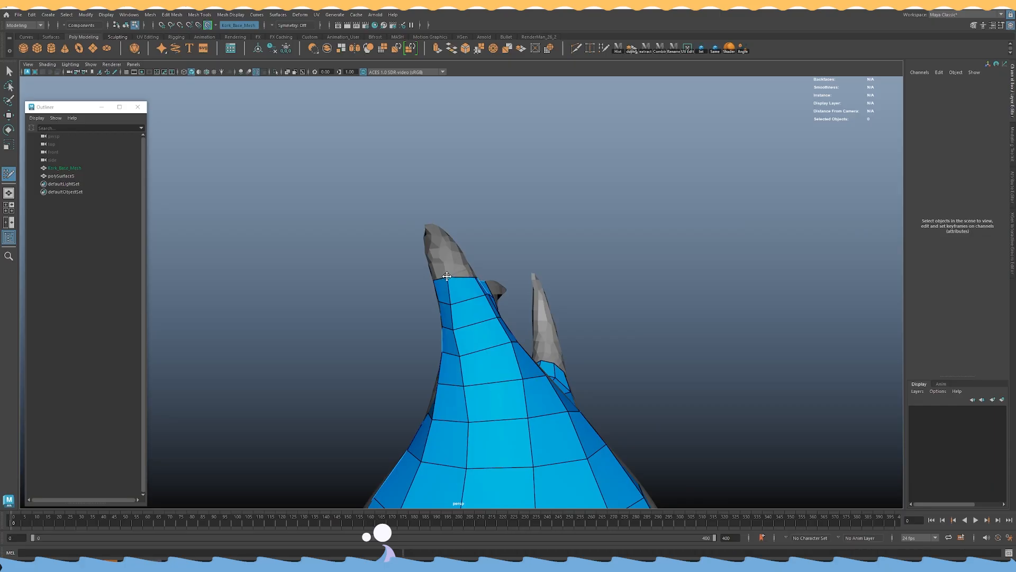
{"action": "mouse_move", "coordinate": [445, 284]}
{"action": "left_mouse_down", "text": "alt"}
{"action": "mouse_move", "coordinate": [465, 297]}
{"action": "mouse_move", "coordinate": [492, 278]}
{"action": "mouse_move", "coordinate": [471, 286]}
{"action": "mouse_move", "coordinate": [524, 288]}
{"action": "mouse_move", "coordinate": [452, 290]}
{"action": "mouse_move", "coordinate": [451, 279]}
{"action": "left_mouse_up", "text": "alt"}
{"action": "left_click_drag", "start_coordinate": [449, 318], "coordinate": [424, 313], "text": "alt"}
{"action": "left_click_drag", "start_coordinate": [523, 289], "coordinate": [495, 283], "text": "alt"}
{"action": "left_click_drag", "start_coordinate": [559, 270], "coordinate": [465, 264], "text": "alt"}
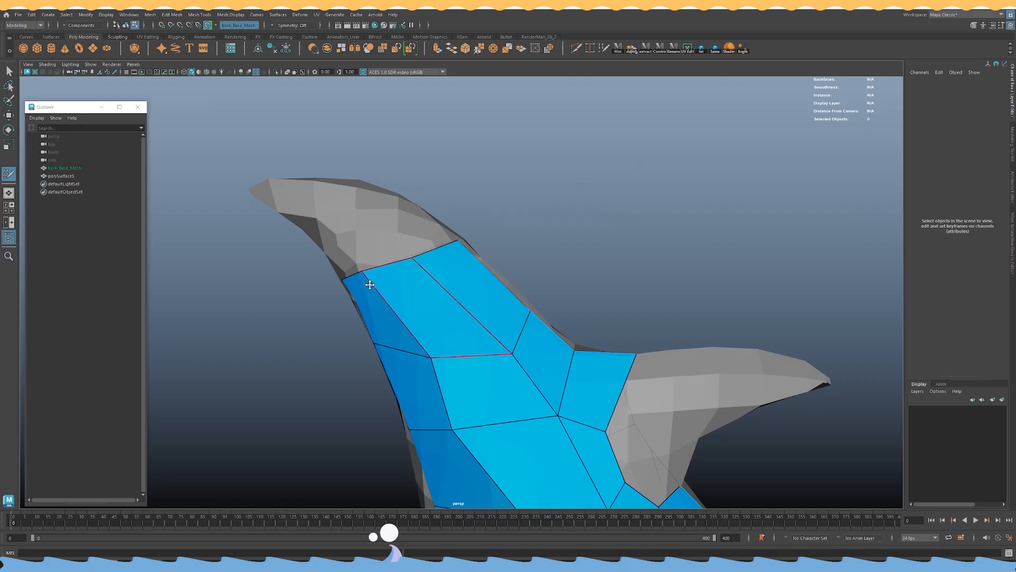
Extend a further row of quads toward the larger horn's tip and adjust its vertices.
{"action": "left_click_drag", "start_coordinate": [532, 232], "coordinate": [551, 308], "text": "alt"}
{"action": "middle_click_drag", "start_coordinate": [451, 298], "coordinate": [414, 230]}
{"action": "left_click_drag", "start_coordinate": [414, 230], "coordinate": [396, 210], "text": "alt"}
{"action": "left_click_drag", "start_coordinate": [369, 261], "coordinate": [525, 239], "text": "alt"}
{"action": "left_click_drag", "start_coordinate": [525, 326], "coordinate": [546, 313]}
{"action": "mouse_move", "coordinate": [546, 314]}
{"action": "left_mouse_down", "text": "alt"}
{"action": "mouse_move", "coordinate": [557, 286]}
{"action": "mouse_move", "coordinate": [511, 268]}
{"action": "mouse_move", "coordinate": [488, 302]}
{"action": "left_mouse_up", "text": "alt"}
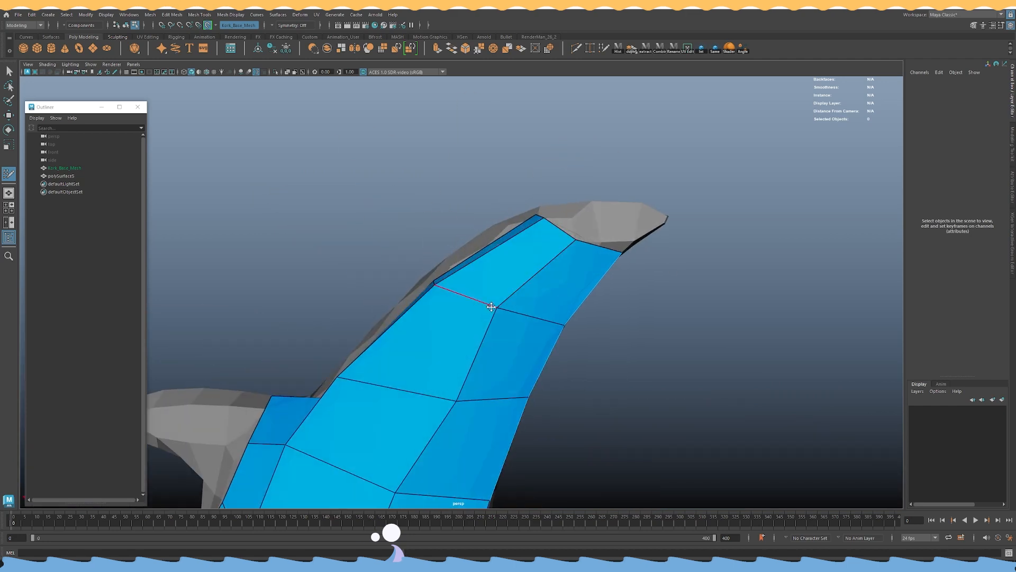
Relax the quads along the length of the larger horn to even out their spacing.
{"action": "left_click_drag", "start_coordinate": [452, 334], "coordinate": [462, 377], "text": "alt"}
{"action": "left_click_drag", "start_coordinate": [462, 373], "coordinate": [556, 368], "text": "alt"}
{"action": "mouse_move", "coordinate": [456, 363]}
{"action": "left_mouse_down", "text": "shift"}
{"action": "mouse_move", "coordinate": [445, 365]}
{"action": "mouse_move", "coordinate": [474, 415]}
{"action": "mouse_move", "coordinate": [472, 401]}
{"action": "left_mouse_up", "text": "shift"}
{"action": "mouse_move", "coordinate": [472, 400]}
{"action": "left_mouse_down", "text": "alt"}
{"action": "mouse_move", "coordinate": [512, 384]}
{"action": "mouse_move", "coordinate": [438, 335]}
{"action": "left_mouse_up", "text": "alt"}
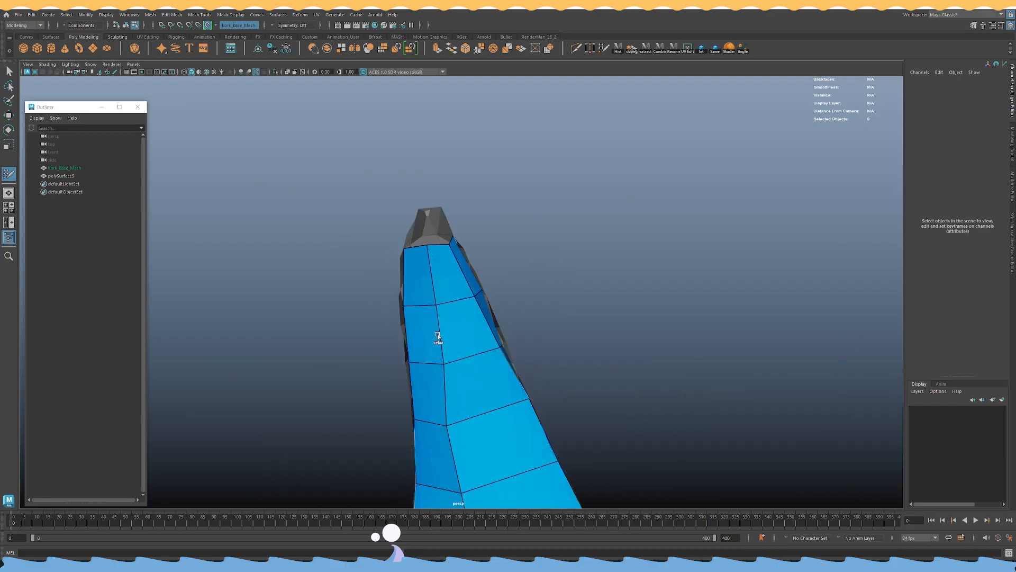
{"action": "mouse_move", "coordinate": [546, 422]}
{"action": "left_mouse_down", "text": "alt"}
{"action": "mouse_move", "coordinate": [461, 374]}
{"action": "mouse_move", "coordinate": [444, 344]}
{"action": "left_mouse_up", "text": "alt"}
{"action": "mouse_move", "coordinate": [444, 344]}
{"action": "left_mouse_down", "text": "shift"}
{"action": "mouse_move", "coordinate": [445, 366]}
{"action": "mouse_move", "coordinate": [397, 389]}
{"action": "left_mouse_up", "text": "shift"}
{"action": "mouse_move", "coordinate": [397, 389]}
{"action": "left_mouse_down", "text": "shift"}
{"action": "mouse_move", "coordinate": [441, 348]}
{"action": "mouse_move", "coordinate": [399, 386]}
{"action": "left_mouse_up", "text": "shift"}
{"action": "left_click_drag", "start_coordinate": [399, 386], "coordinate": [484, 352], "text": "alt"}
{"action": "mouse_move", "coordinate": [415, 384]}
{"action": "left_mouse_down", "text": "shift"}
{"action": "mouse_move", "coordinate": [411, 349]}
{"action": "mouse_move", "coordinate": [432, 312]}
{"action": "left_mouse_up", "text": "shift"}
{"action": "mouse_move", "coordinate": [431, 312]}
{"action": "left_mouse_down", "text": "alt"}
{"action": "mouse_move", "coordinate": [459, 275]}
{"action": "mouse_move", "coordinate": [442, 313]}
{"action": "left_mouse_up", "text": "alt"}
{"action": "mouse_move", "coordinate": [442, 312]}
{"action": "left_mouse_down", "text": "shift"}
{"action": "mouse_move", "coordinate": [445, 288]}
{"action": "mouse_move", "coordinate": [481, 427]}
{"action": "left_mouse_up", "text": "shift"}
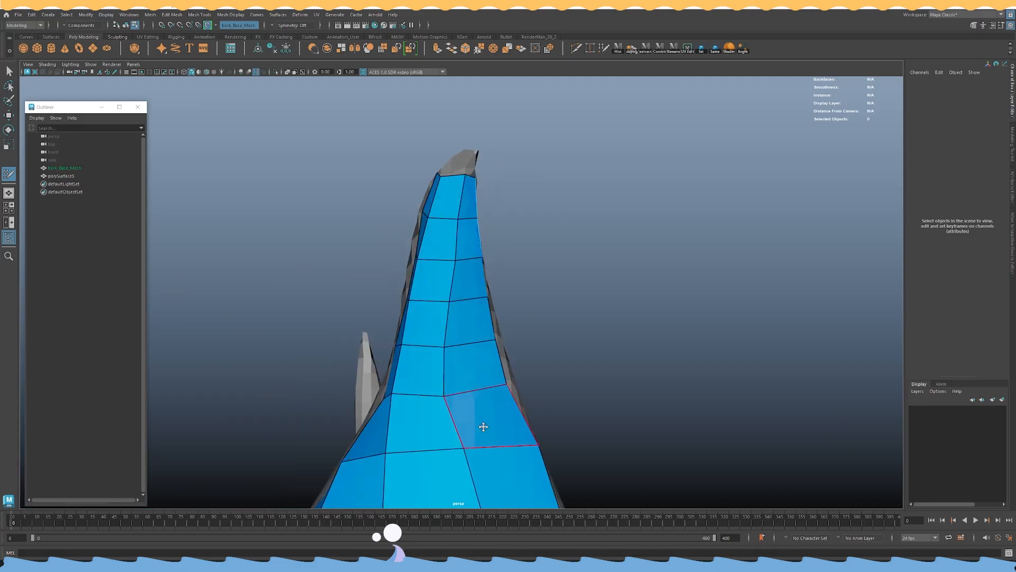
Exit Quad Draw to the Move tool and disable the live surface on the base mesh.
{"action": "right_click_drag", "start_coordinate": [482, 427], "coordinate": [424, 355], "text": "alt"}
{"action": "left_click_drag", "start_coordinate": [424, 355], "coordinate": [503, 341], "text": "alt"}
{"action": "right_click_drag", "start_coordinate": [503, 342], "coordinate": [176, 319], "text": "alt"}
{"action": "left_click_drag", "start_coordinate": [461, 339], "coordinate": [521, 336], "text": "alt"}
{"action": "right_click_drag", "start_coordinate": [522, 336], "coordinate": [895, 405], "text": "alt"}
{"action": "key", "text": "w"}
{"action": "left_click", "coordinate": [209, 25]}
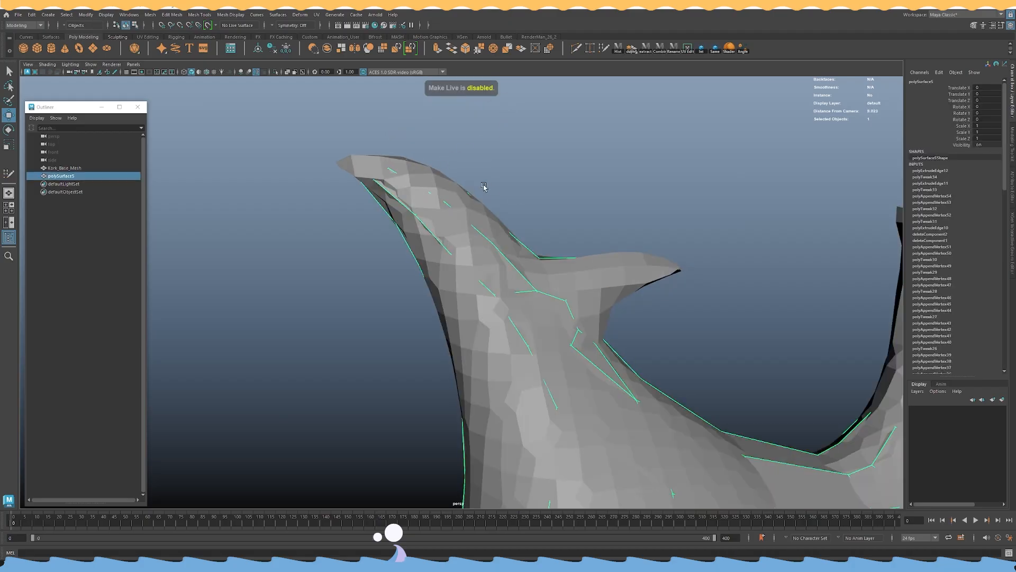
Isolate the retopology mesh with its history deleted and fill the open hole at the larger horn's tip.
{"action": "key", "text": "ctrl+1"}
{"action": "key", "text": "alt+shift+d"}
{"action": "left_click_drag", "start_coordinate": [479, 184], "coordinate": [459, 294], "text": "alt"}
{"action": "key", "text": "F11"}
{"action": "key", "text": "ctrl+shift+f"}
Split the new hexagonal cap face at the larger horn's tip with a Multi-Cut between opposite vertices.
{"action": "key", "text": "y"}
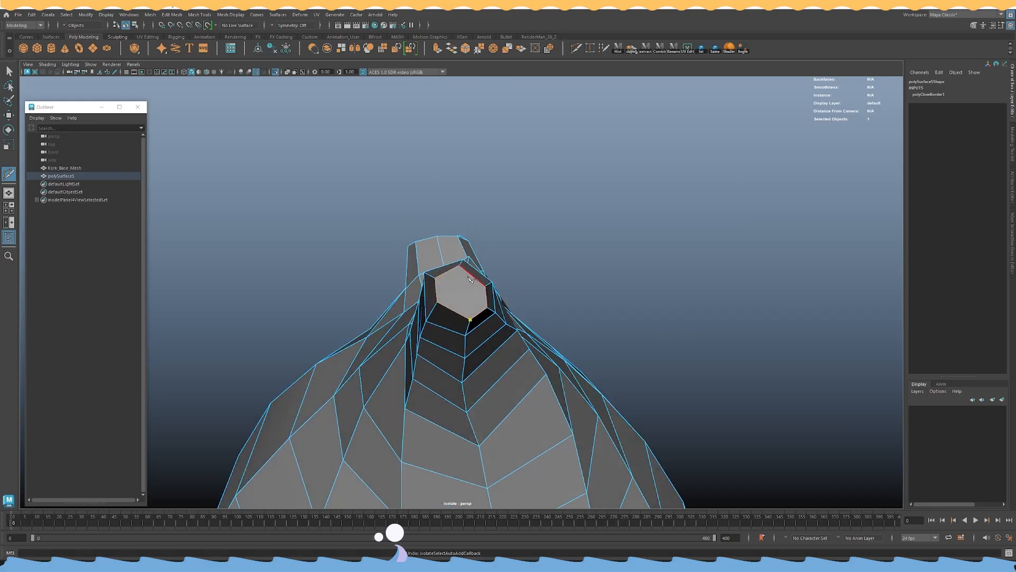
{"action": "left_click", "coordinate": [527, 243]}
{"action": "left_click_drag", "start_coordinate": [526, 243], "coordinate": [466, 281], "text": "alt"}
{"action": "key", "text": "w"}
{"action": "left_click", "coordinate": [497, 284]}
Extrude the two cap faces at the larger horn's tip and inset them with a small offset.
{"action": "mouse_move", "coordinate": [466, 280]}
{"action": "right_mouse_down"}
{"action": "mouse_move", "coordinate": [463, 299]}
{"action": "mouse_move", "coordinate": [488, 286]}
{"action": "mouse_move", "coordinate": [466, 265]}
{"action": "right_mouse_up"}
{"action": "left_click", "coordinate": [461, 291]}
{"action": "left_click_drag", "start_coordinate": [340, 213], "coordinate": [343, 214]}
{"action": "key", "text": "ctrl+z"}
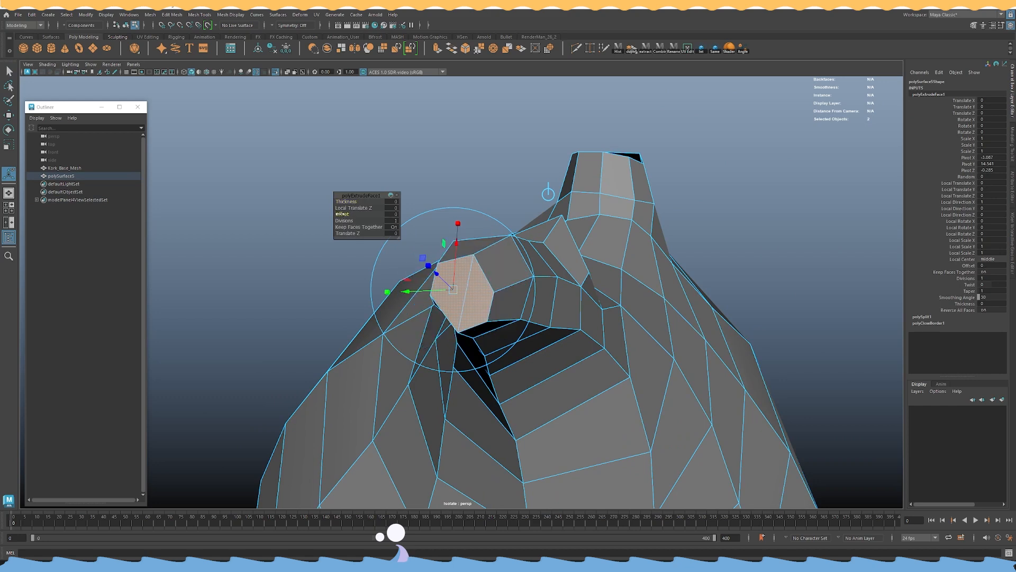
{"action": "key", "text": "ctrl+z"}
{"action": "left_click", "coordinate": [391, 196]}
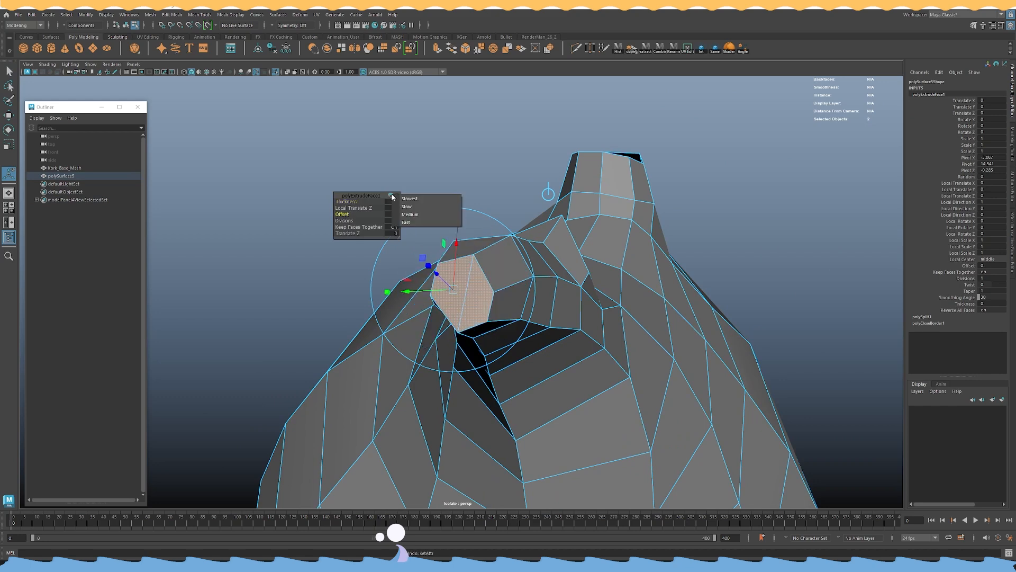
{"action": "left_click", "coordinate": [394, 198]}
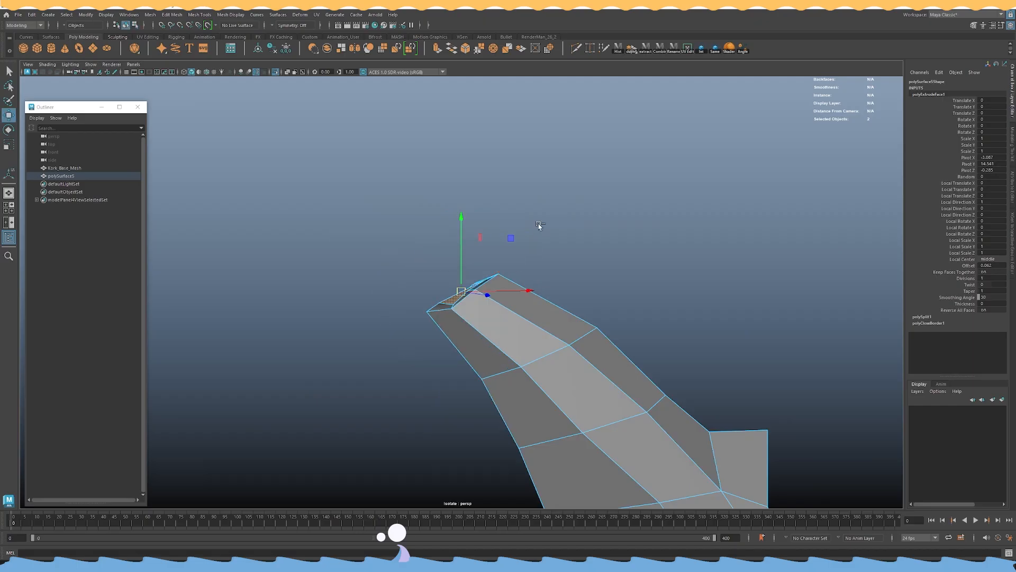
End the isolation, return to object mode and delete the retopology mesh's history.
{"action": "key", "text": "ctrl+1"}
{"action": "key", "text": "F8"}
{"action": "scroll", "coordinate": [392, 279], "scroll_direction": "down", "scroll_amount": 2}
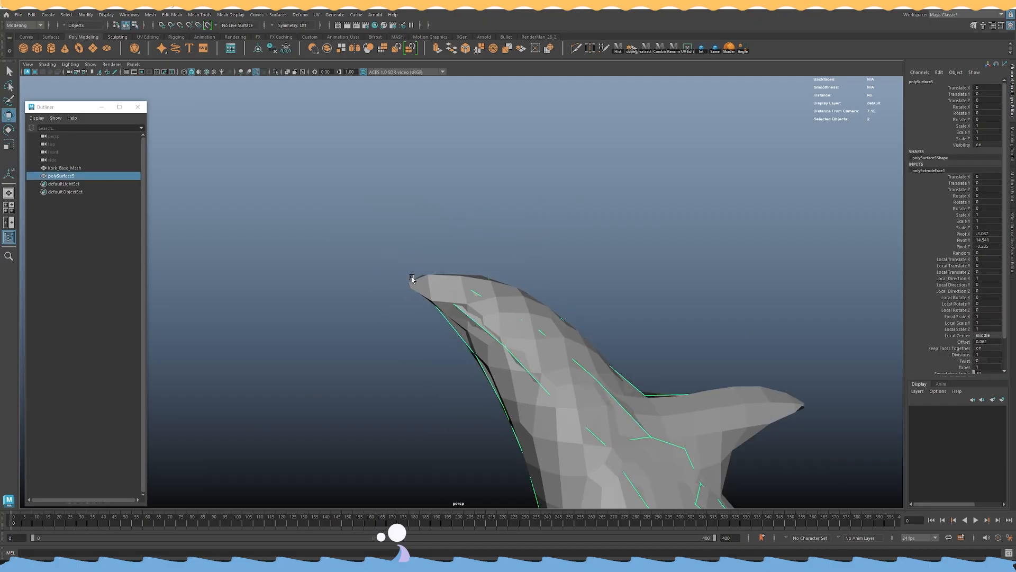
{"action": "key", "text": "alt+shift+d"}
Switch to wireframe display and make Kork_Base_Mesh the live surface.
{"action": "key", "text": "4"}
{"action": "left_click", "coordinate": [444, 289]}
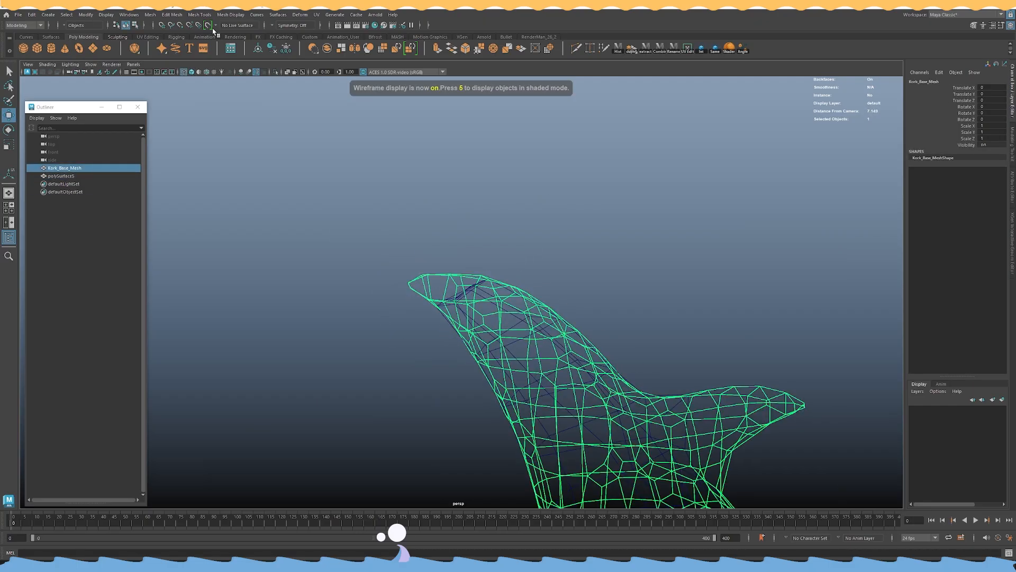
{"action": "left_click", "coordinate": [209, 26]}
Select the inset cap vertices of polySurface5 at the larger horn's tip, move them toward the base mesh surface and restore shaded display.
{"action": "left_click", "coordinate": [517, 323]}
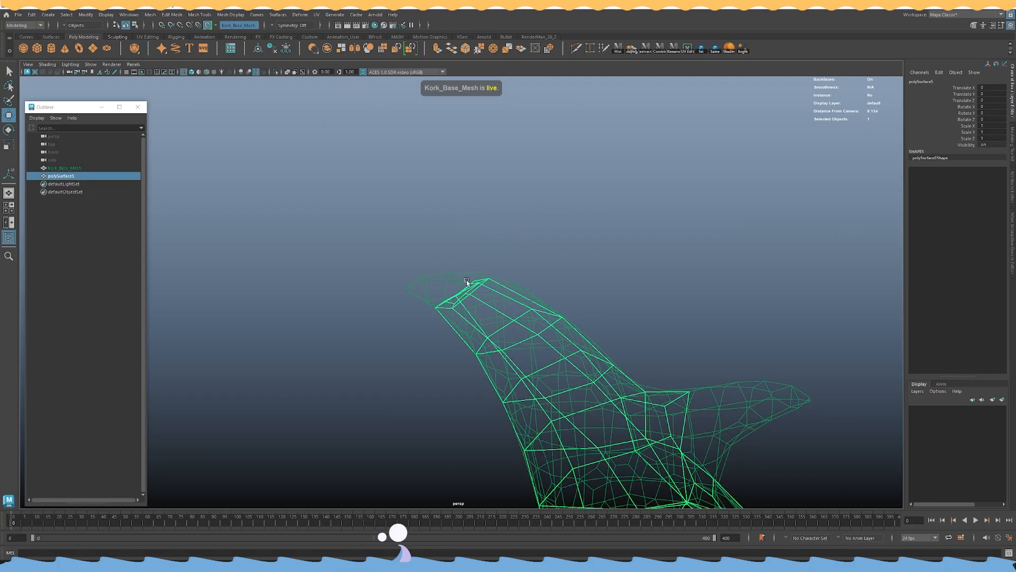
{"action": "left_click_drag", "start_coordinate": [472, 260], "coordinate": [474, 295], "text": "alt"}
{"action": "key", "text": "q"}
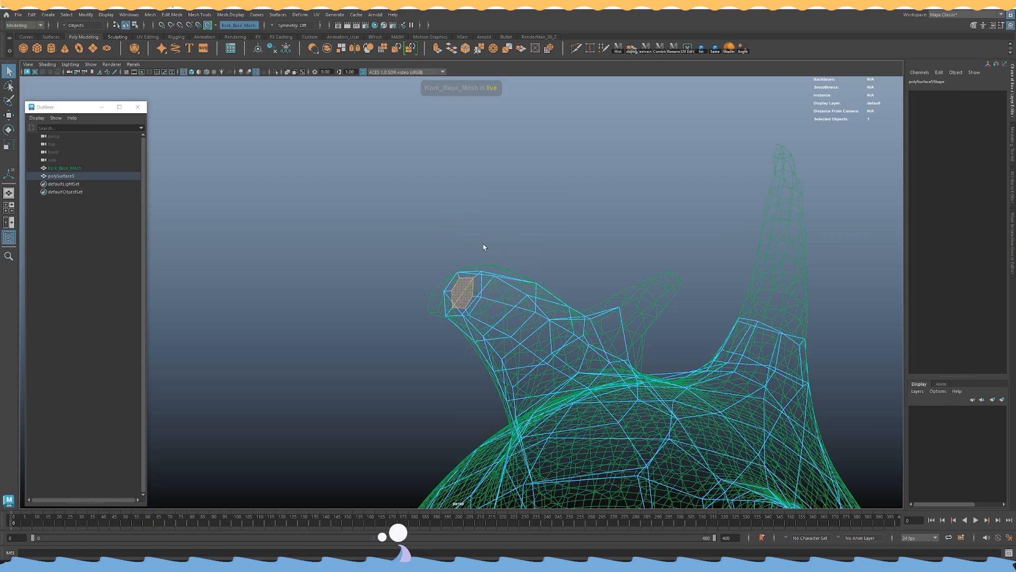
{"action": "left_click", "coordinate": [475, 275]}
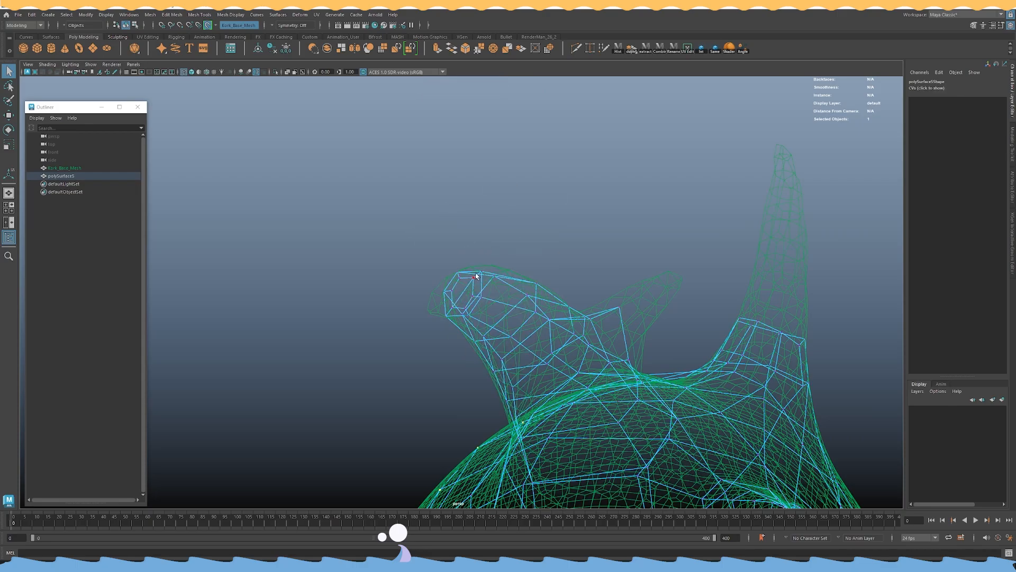
{"action": "left_click", "coordinate": [453, 292], "text": "shift"}
{"action": "mouse_move", "coordinate": [467, 285]}
{"action": "left_mouse_down", "text": "alt"}
{"action": "mouse_move", "coordinate": [449, 275]}
{"action": "mouse_move", "coordinate": [461, 292]}
{"action": "left_mouse_up", "text": "alt"}
{"action": "key", "text": "w"}
{"action": "mouse_move", "coordinate": [462, 292]}
{"action": "left_mouse_down"}
{"action": "mouse_move", "coordinate": [428, 267]}
{"action": "mouse_move", "coordinate": [479, 273]}
{"action": "left_mouse_up"}
{"action": "key", "text": "5"}
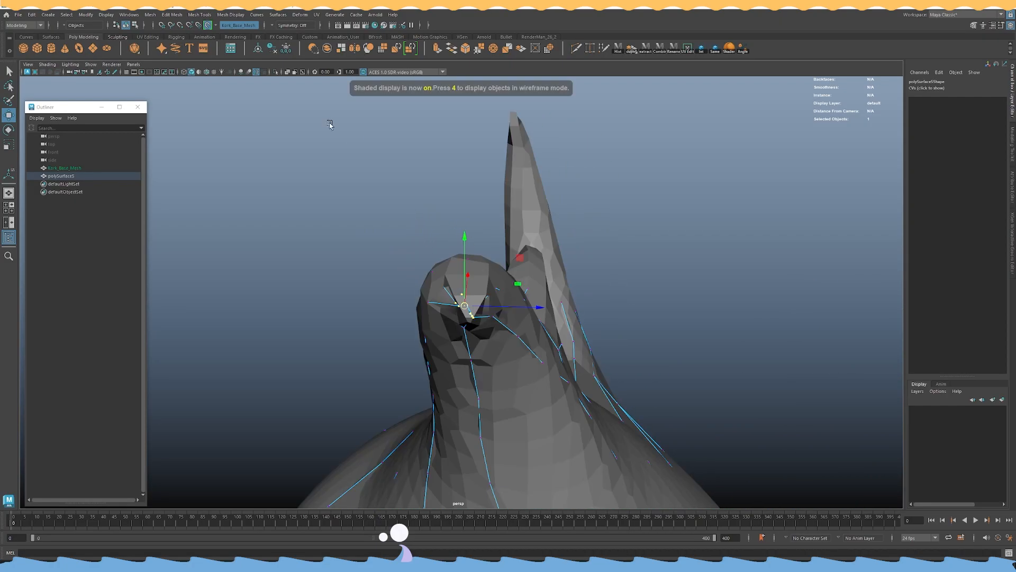
Release the live surface, reselect Kork_Base_Mesh to make it live again, and restart Quad Draw.
{"action": "left_click", "coordinate": [208, 26]}
{"action": "right_click", "coordinate": [252, 126]}
{"action": "left_click_drag", "start_coordinate": [495, 297], "coordinate": [401, 234], "text": "alt"}
{"action": "right_click_drag", "start_coordinate": [500, 250], "coordinate": [539, 234]}
{"action": "left_click", "coordinate": [519, 287]}
{"action": "left_click", "coordinate": [209, 28]}
{"action": "left_click", "coordinate": [9, 174]}
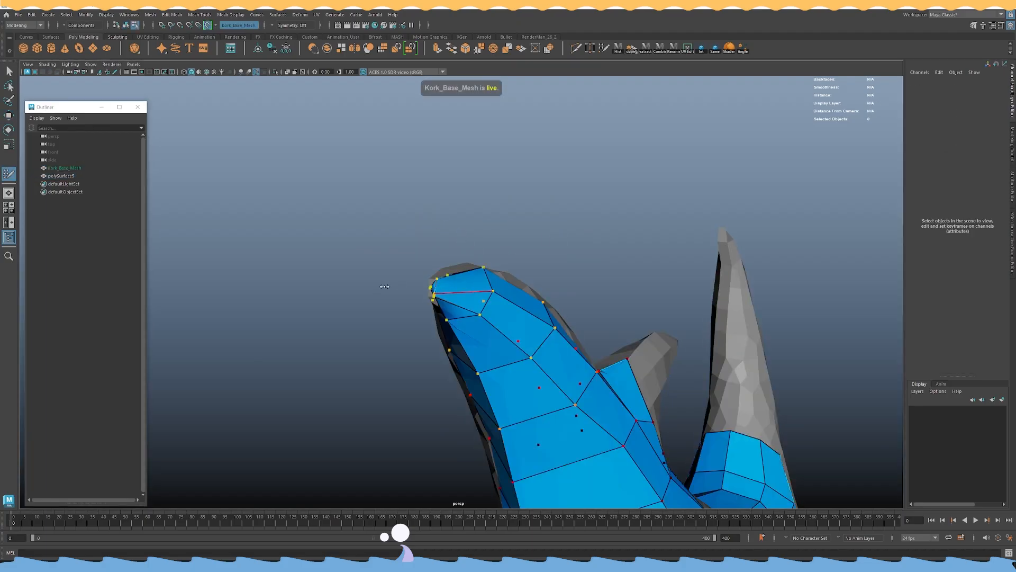
Try to relax the quads around the larger horn's capped tip.
{"action": "left_click_drag", "start_coordinate": [445, 294], "coordinate": [454, 296], "text": "shift"}
{"action": "left_click_drag", "start_coordinate": [450, 296], "coordinate": [474, 300], "text": "alt"}
{"action": "key", "text": "ctrl+z"}
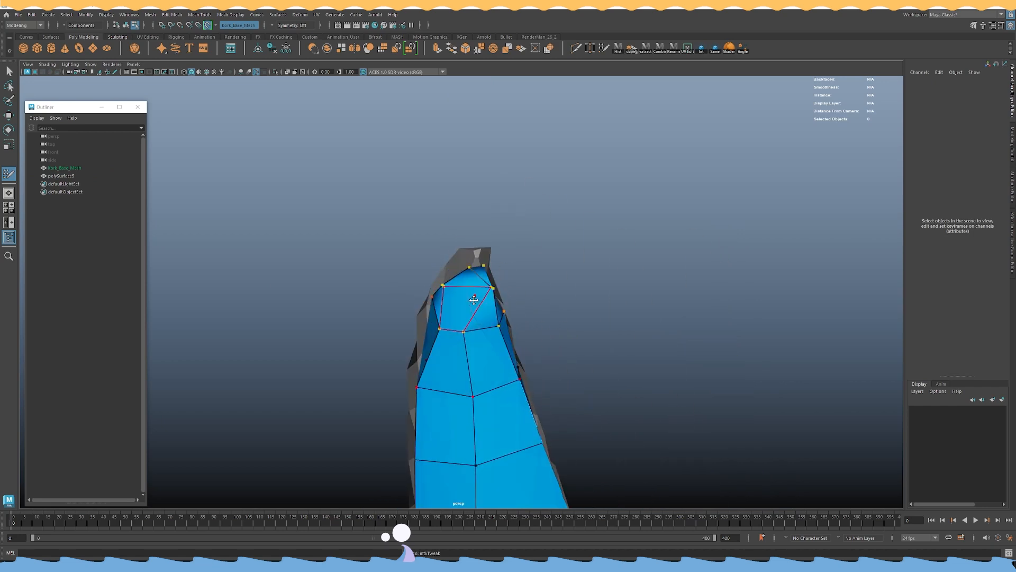
{"action": "left_click_drag", "start_coordinate": [466, 290], "coordinate": [444, 279], "text": "alt"}
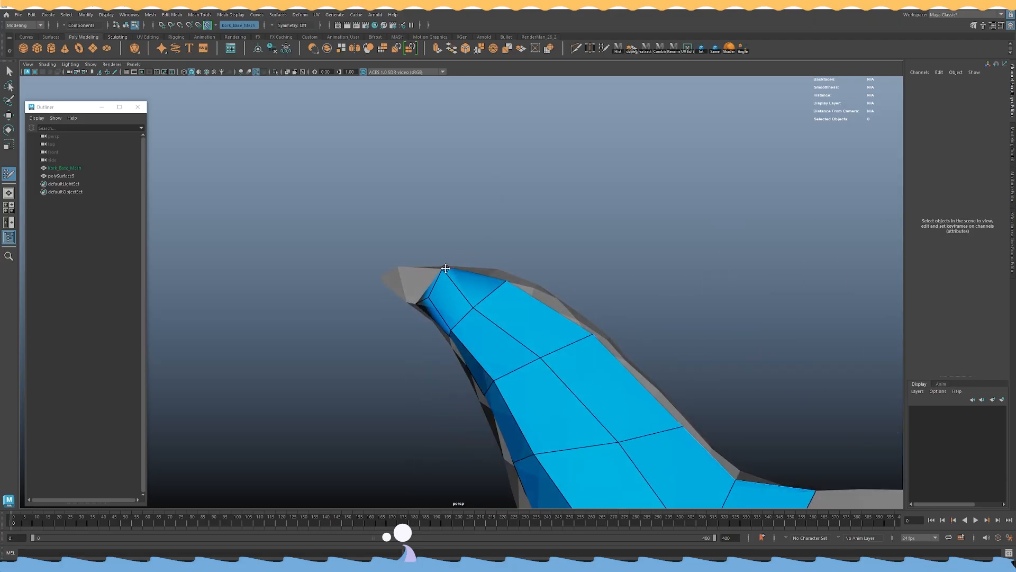
{"action": "left_click_drag", "start_coordinate": [572, 332], "coordinate": [472, 317], "text": "alt"}
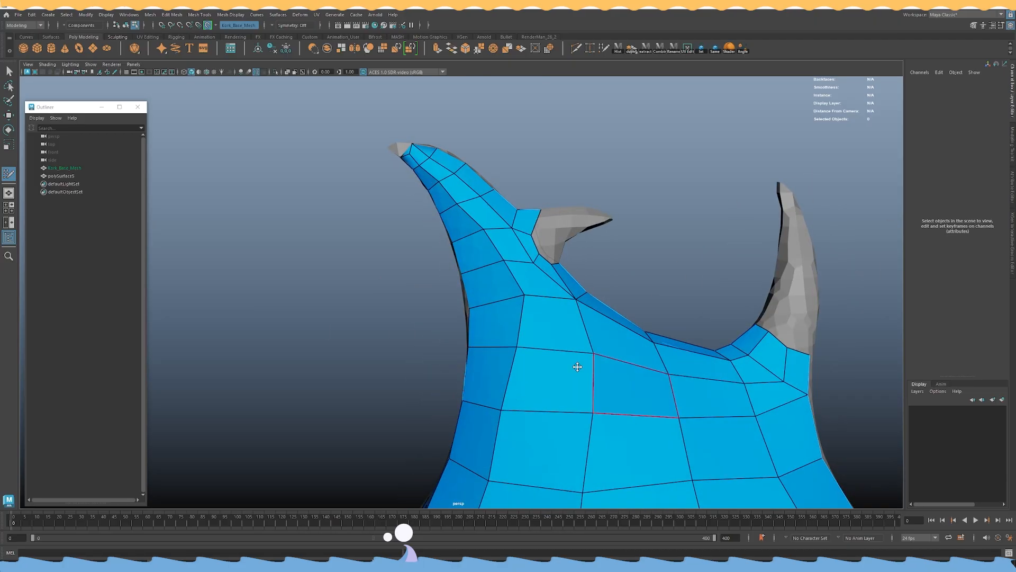
Examine the retopology mesh over the head and body from several sides.
{"action": "right_click_drag", "start_coordinate": [681, 370], "coordinate": [557, 398], "text": "alt"}
{"action": "middle_click_drag", "start_coordinate": [557, 399], "coordinate": [455, 312], "text": "alt"}
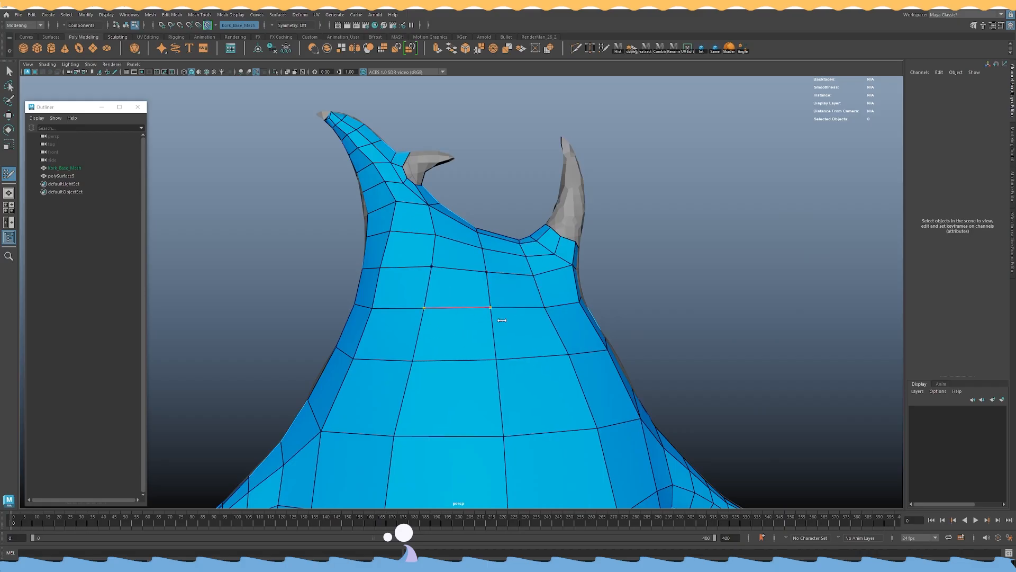
{"action": "left_click_drag", "start_coordinate": [417, 336], "coordinate": [458, 325], "text": "alt"}
{"action": "left_click_drag", "start_coordinate": [517, 356], "coordinate": [517, 332], "text": "alt"}
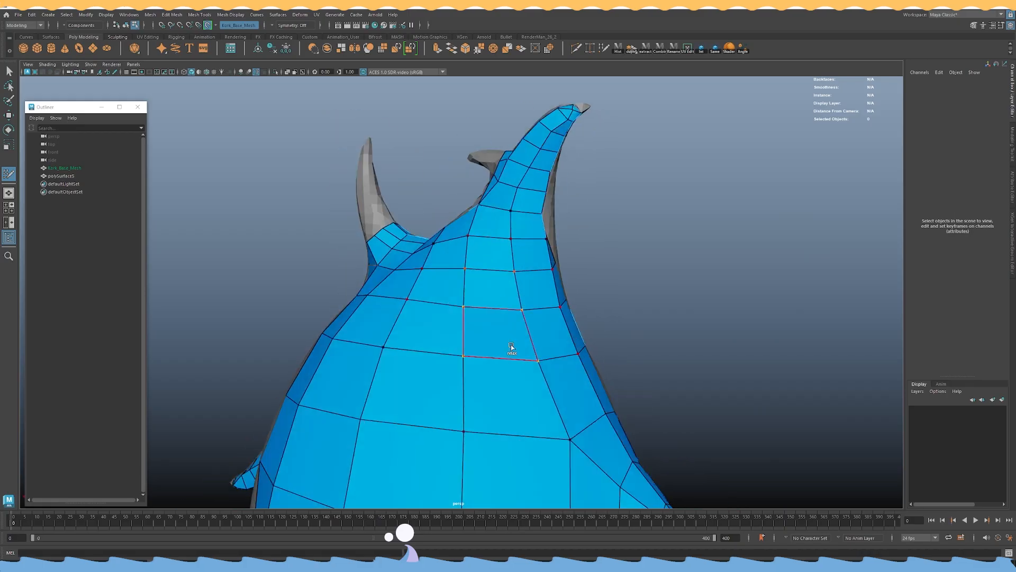
{"action": "scroll", "coordinate": [556, 389], "scroll_direction": "down", "scroll_amount": 5}
{"action": "left_click_drag", "start_coordinate": [546, 375], "coordinate": [475, 281], "text": "alt"}
{"action": "scroll", "coordinate": [566, 296], "scroll_direction": "down", "scroll_amount": 5}
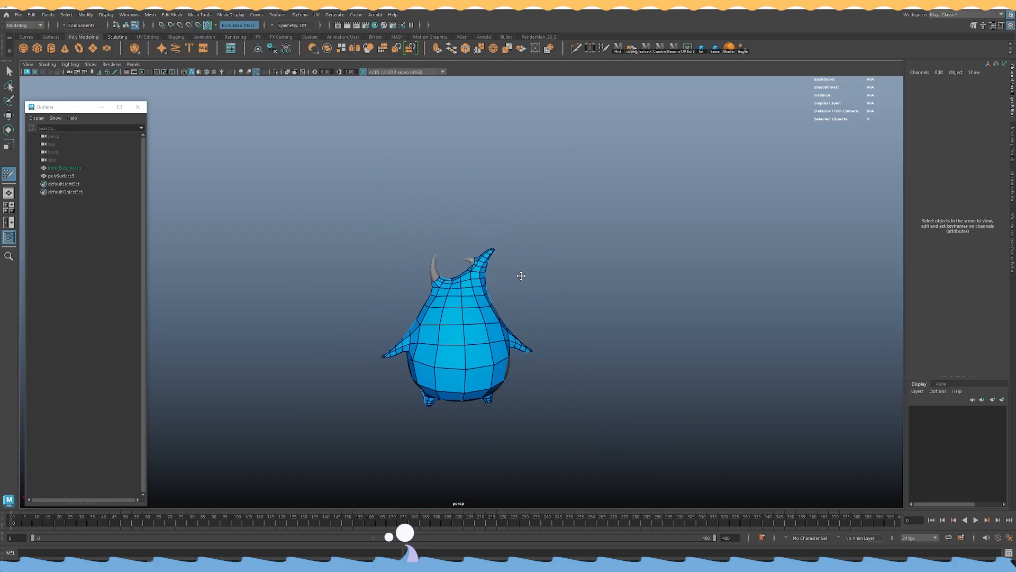
{"action": "scroll", "coordinate": [503, 276], "scroll_direction": "up", "scroll_amount": 10}
{"action": "scroll", "coordinate": [518, 351], "scroll_direction": "up", "scroll_amount": 5}
Start a ring of Quad Draw faces around the small horn's base, covering its underside and upper edge.
{"action": "left_click_drag", "start_coordinate": [499, 300], "coordinate": [535, 338], "text": "alt"}
{"action": "scroll", "coordinate": [530, 318], "scroll_direction": "up", "scroll_amount": 3}
{"action": "middle_click_drag", "start_coordinate": [517, 239], "coordinate": [450, 275], "text": "alt"}
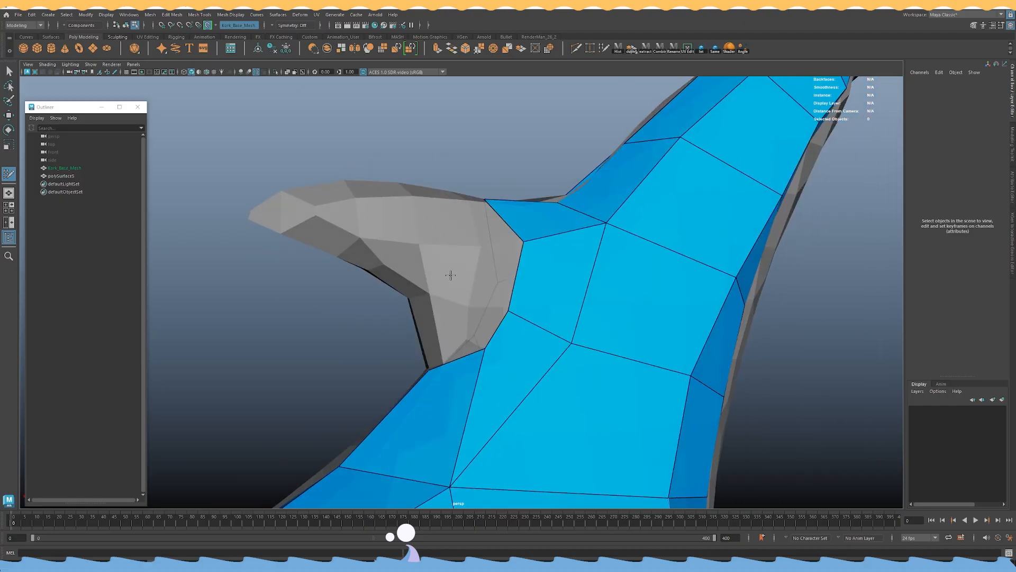
{"action": "scroll", "coordinate": [451, 309], "scroll_direction": "down", "scroll_amount": 3}
{"action": "left_click_drag", "start_coordinate": [450, 309], "coordinate": [556, 338], "text": "alt"}
{"action": "left_click", "coordinate": [561, 348], "text": "shift"}
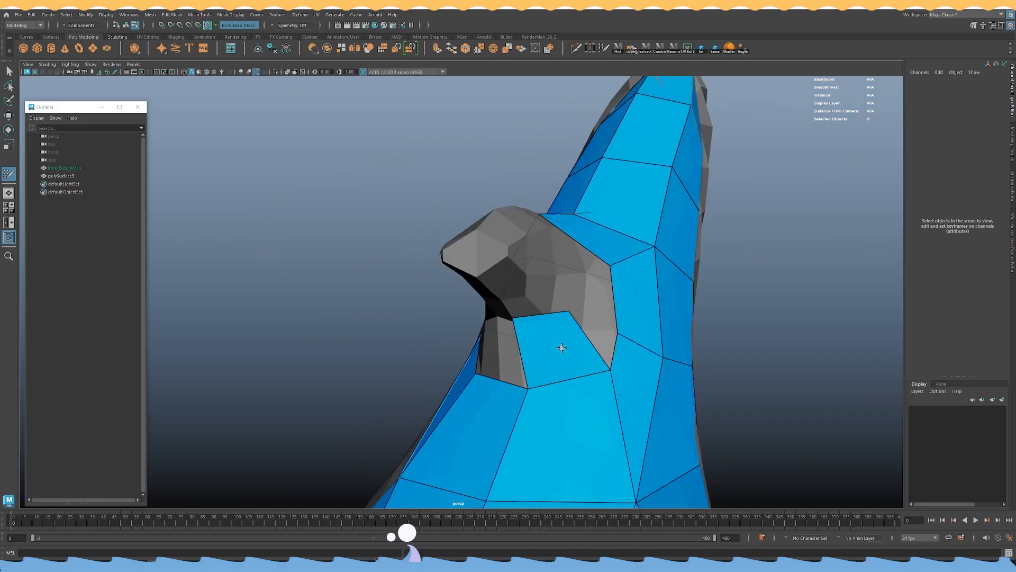
{"action": "left_click_drag", "start_coordinate": [631, 332], "coordinate": [587, 332], "text": "alt"}
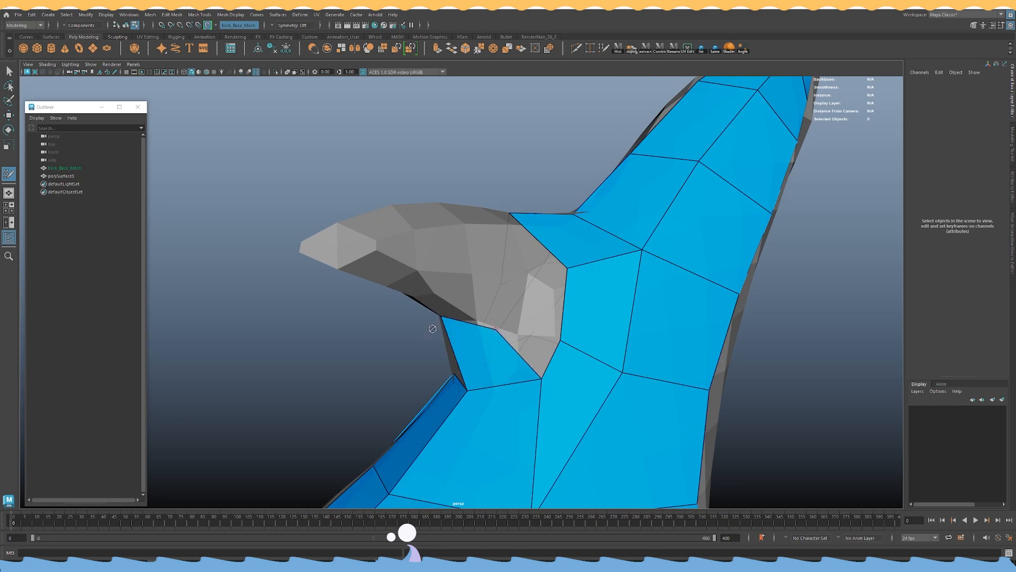
{"action": "left_click_drag", "start_coordinate": [438, 317], "coordinate": [473, 293], "text": "alt"}
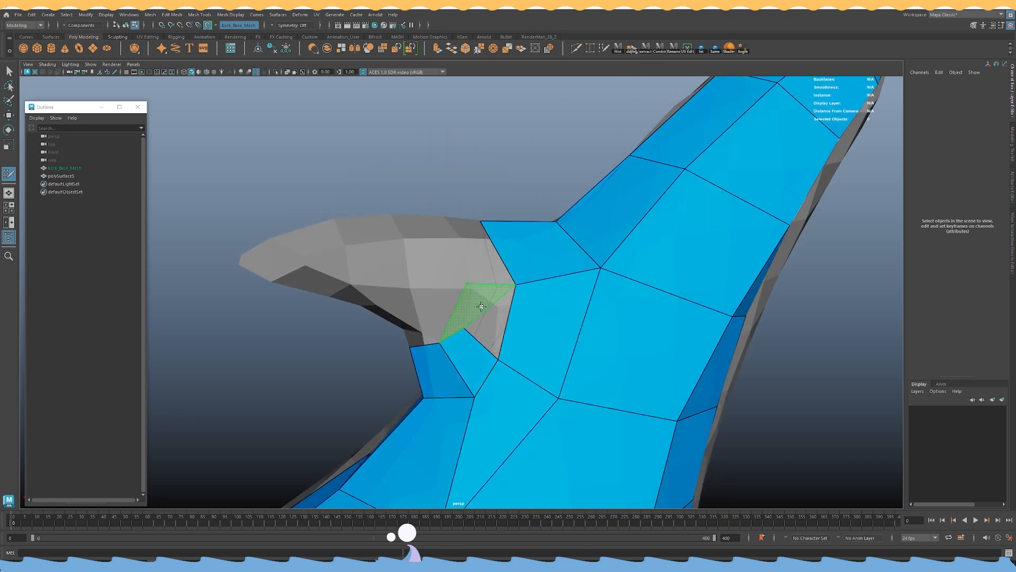
{"action": "left_click_drag", "start_coordinate": [476, 339], "coordinate": [450, 297], "text": "alt"}
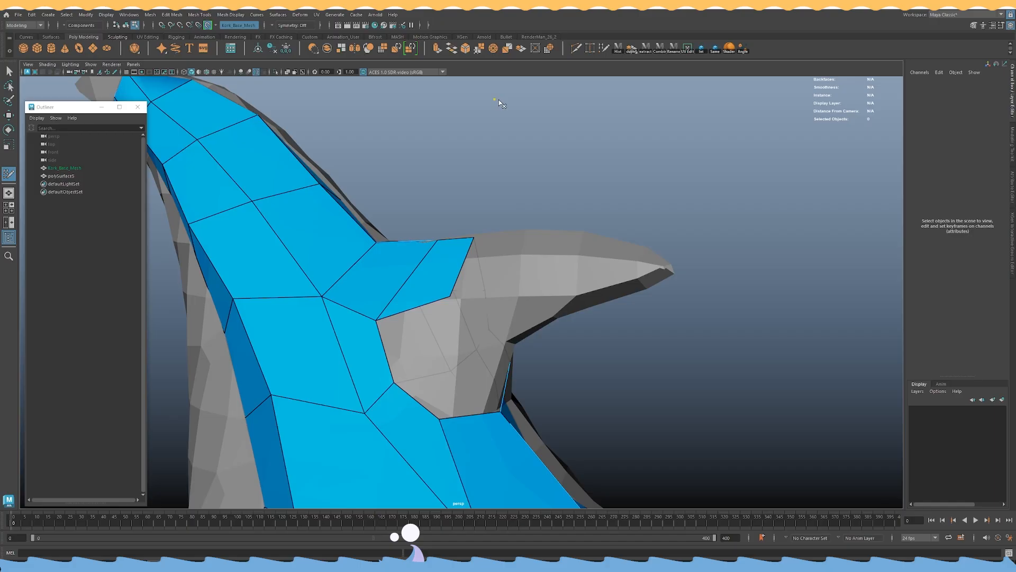
{"action": "left_click_drag", "start_coordinate": [513, 113], "coordinate": [538, 196], "text": "alt"}
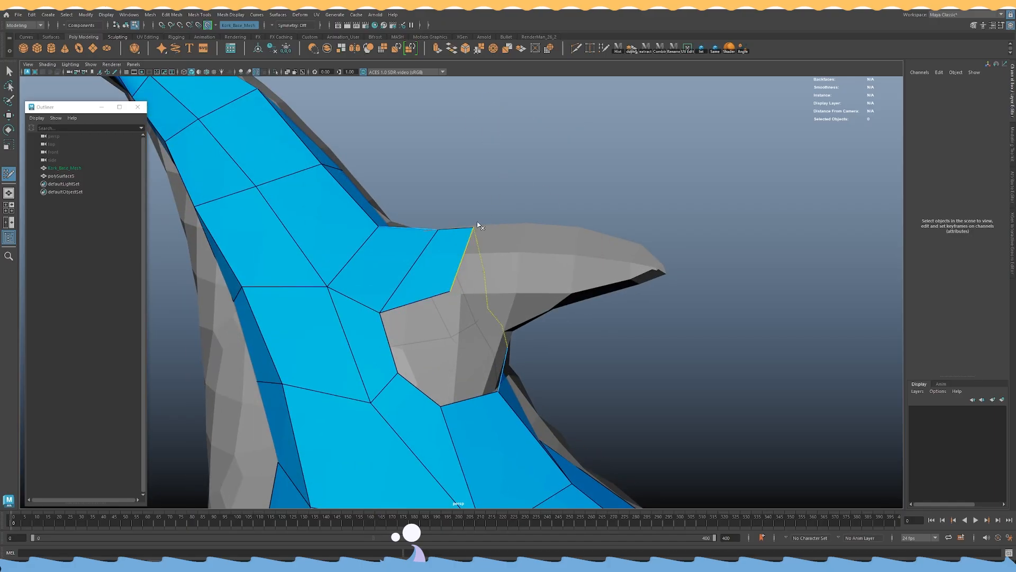
Fill the remaining gaps beside the small horn with quads to close the ring around its base.
{"action": "left_click", "coordinate": [449, 264], "text": "ctrl+shift"}
{"action": "key", "text": "ctrl+z"}
{"action": "mouse_move", "coordinate": [430, 358]}
{"action": "left_mouse_down", "text": "alt"}
{"action": "mouse_move", "coordinate": [453, 324]}
{"action": "mouse_move", "coordinate": [414, 365]}
{"action": "left_mouse_up", "text": "alt"}
{"action": "left_click", "coordinate": [419, 346], "text": "shift"}
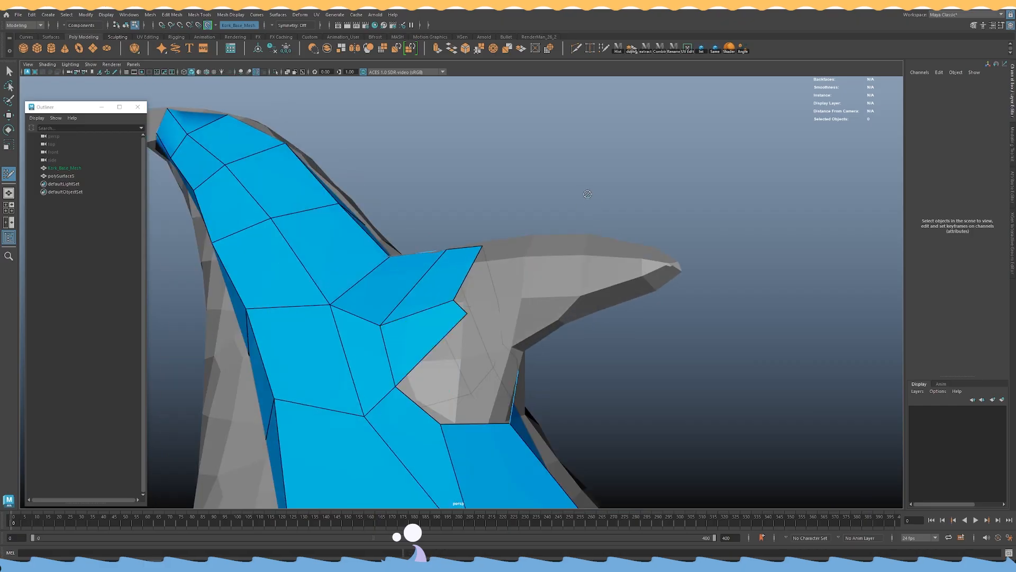
{"action": "left_click_drag", "start_coordinate": [477, 342], "coordinate": [481, 309], "text": "alt"}
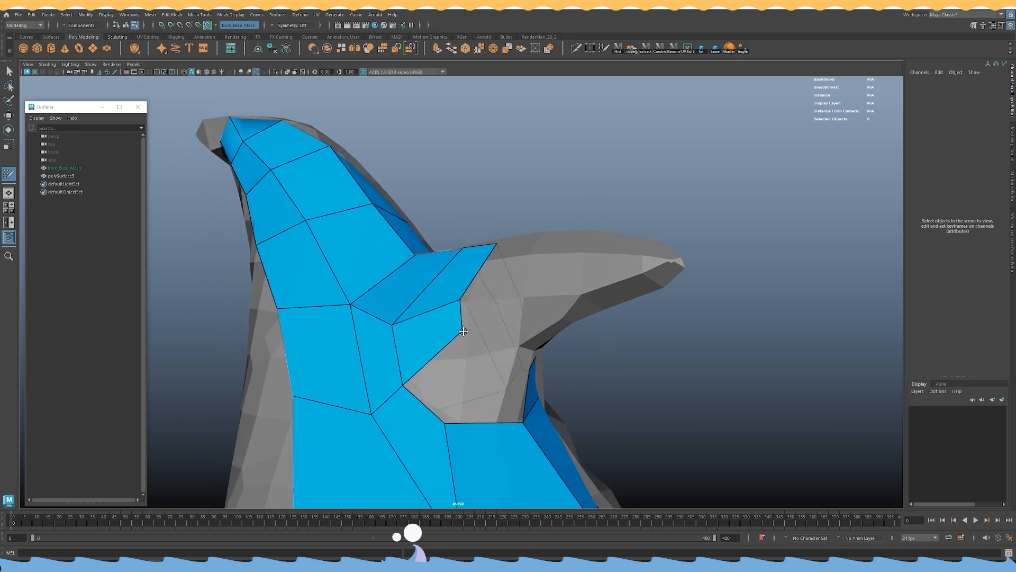
{"action": "left_click", "coordinate": [442, 391], "text": "shift"}
{"action": "left_click_drag", "start_coordinate": [505, 393], "coordinate": [429, 338], "text": "alt"}
{"action": "left_click", "coordinate": [503, 389], "text": "shift"}
{"action": "key", "text": "ctrl+z"}
{"action": "left_click", "coordinate": [505, 400], "text": "shift"}
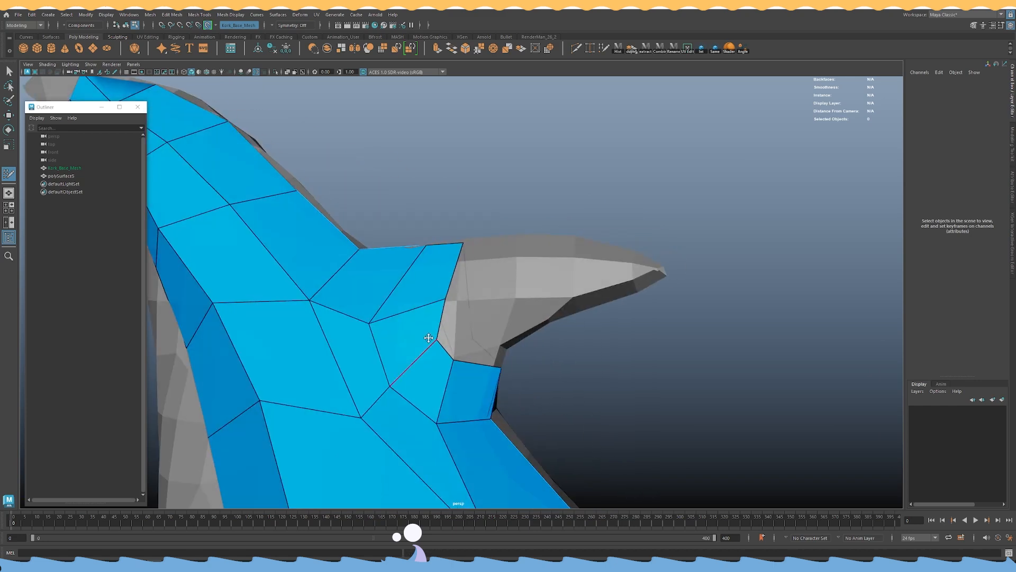
Adjust the base ring's vertices and extrude its open border outward along the small horn.
{"action": "left_click_drag", "start_coordinate": [446, 290], "coordinate": [435, 286]}
{"action": "mouse_move", "coordinate": [438, 340]}
{"action": "left_mouse_down"}
{"action": "mouse_move", "coordinate": [448, 355]}
{"action": "mouse_move", "coordinate": [532, 351]}
{"action": "left_mouse_up"}
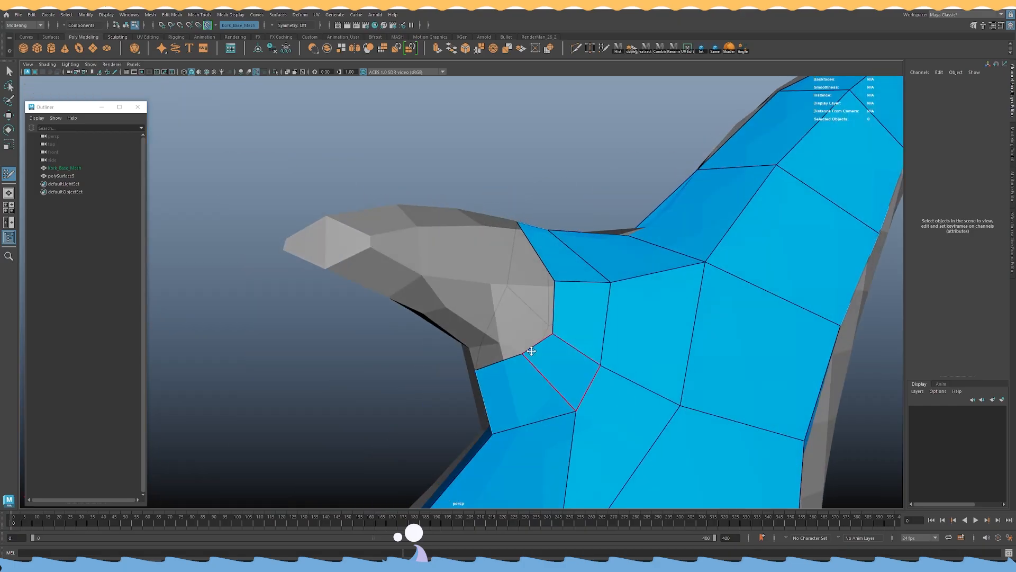
{"action": "middle_click_drag", "start_coordinate": [551, 305], "coordinate": [440, 275]}
{"action": "mouse_move", "coordinate": [441, 275]}
{"action": "left_mouse_down", "text": "alt"}
{"action": "mouse_move", "coordinate": [538, 290]}
{"action": "mouse_move", "coordinate": [419, 299]}
{"action": "mouse_move", "coordinate": [420, 286]}
{"action": "mouse_move", "coordinate": [418, 386]}
{"action": "left_mouse_up", "text": "alt"}
{"action": "left_click", "coordinate": [411, 299], "text": "ctrl"}
Relax the new quads on the small horn and extrude the open border further towards its tip.
{"action": "scroll", "coordinate": [416, 282], "scroll_direction": "down", "scroll_amount": 5}
{"action": "mouse_move", "coordinate": [497, 379]}
{"action": "left_mouse_down", "text": "alt"}
{"action": "mouse_move", "coordinate": [434, 382]}
{"action": "mouse_move", "coordinate": [472, 377]}
{"action": "left_mouse_up", "text": "alt"}
{"action": "left_click_drag", "start_coordinate": [529, 375], "coordinate": [434, 365], "text": "alt"}
{"action": "mouse_move", "coordinate": [496, 366]}
{"action": "left_mouse_down", "text": "shift"}
{"action": "mouse_move", "coordinate": [516, 364]}
{"action": "mouse_move", "coordinate": [498, 317]}
{"action": "mouse_move", "coordinate": [466, 285]}
{"action": "left_mouse_up", "text": "shift"}
{"action": "scroll", "coordinate": [497, 300], "scroll_direction": "up", "scroll_amount": 5}
{"action": "middle_click_drag", "start_coordinate": [449, 269], "coordinate": [392, 270]}
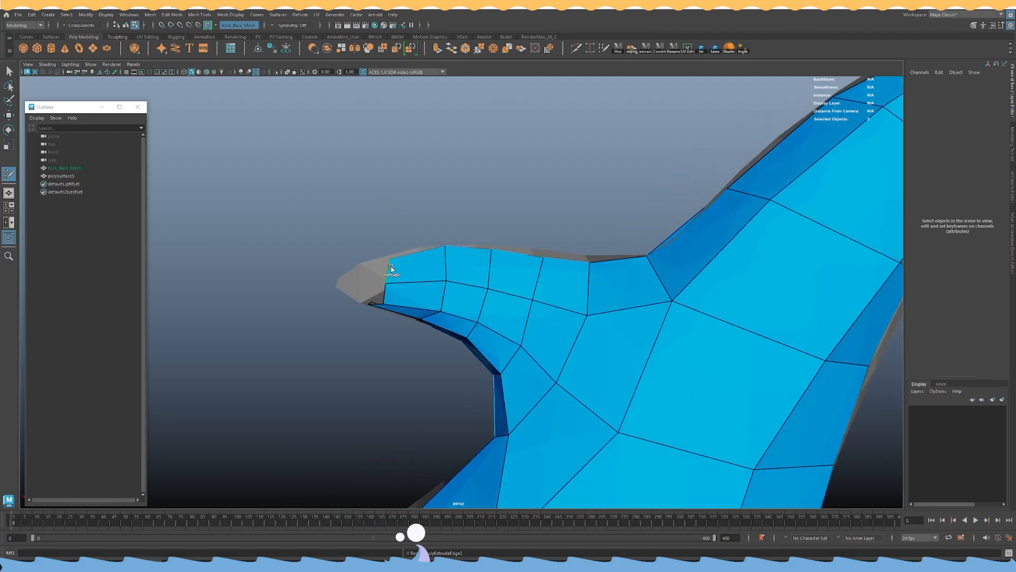
Relax and even out the quads around the small horn's end section on both sides.
{"action": "mouse_move", "coordinate": [393, 271]}
{"action": "left_mouse_down", "text": "alt"}
{"action": "mouse_move", "coordinate": [470, 293]}
{"action": "mouse_move", "coordinate": [616, 301]}
{"action": "left_mouse_up", "text": "alt"}
{"action": "left_click_drag", "start_coordinate": [472, 279], "coordinate": [477, 262], "text": "alt"}
{"action": "mouse_move", "coordinate": [478, 262]}
{"action": "left_mouse_down", "text": "shift"}
{"action": "mouse_move", "coordinate": [533, 249]}
{"action": "mouse_move", "coordinate": [484, 281]}
{"action": "mouse_move", "coordinate": [519, 290]}
{"action": "left_mouse_up", "text": "shift"}
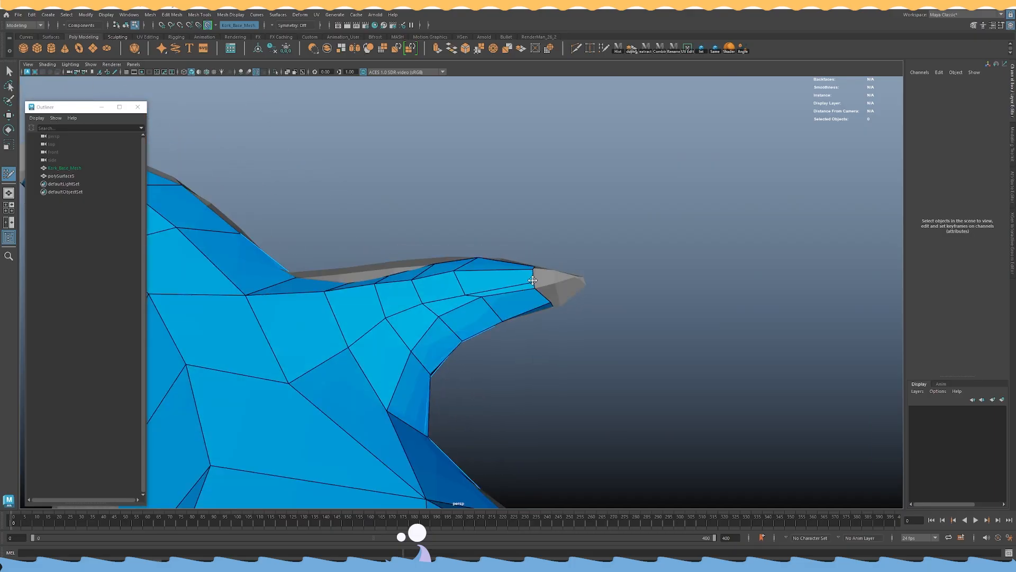
{"action": "mouse_move", "coordinate": [452, 317]}
{"action": "left_mouse_down", "text": "alt"}
{"action": "mouse_move", "coordinate": [465, 309]}
{"action": "mouse_move", "coordinate": [423, 287]}
{"action": "left_mouse_up", "text": "alt"}
{"action": "right_click_drag", "start_coordinate": [508, 275], "coordinate": [456, 281], "text": "alt"}
{"action": "mouse_move", "coordinate": [455, 281]}
{"action": "left_mouse_down", "text": "alt"}
{"action": "mouse_move", "coordinate": [556, 262]}
{"action": "mouse_move", "coordinate": [483, 307]}
{"action": "mouse_move", "coordinate": [466, 275]}
{"action": "left_mouse_up", "text": "alt"}
{"action": "left_click_drag", "start_coordinate": [466, 275], "coordinate": [400, 268], "text": "alt"}
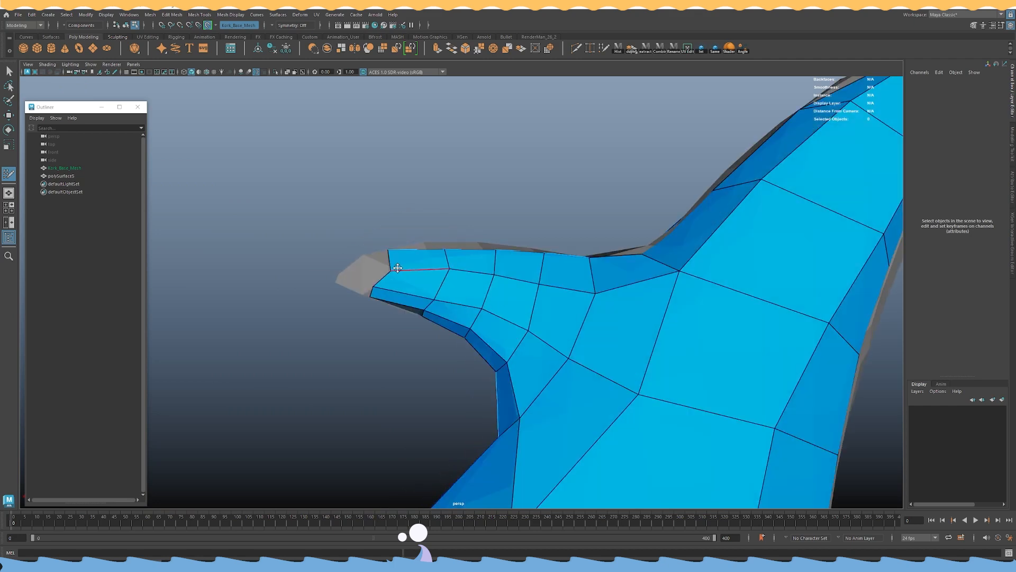
{"action": "left_click_drag", "start_coordinate": [470, 295], "coordinate": [679, 354], "text": "alt"}
{"action": "scroll", "coordinate": [678, 354], "scroll_direction": "up", "scroll_amount": 5}
Isolate the retopology mesh, delete its history and freeze its transforms, and disable the live surface.
{"action": "key", "text": "w"}
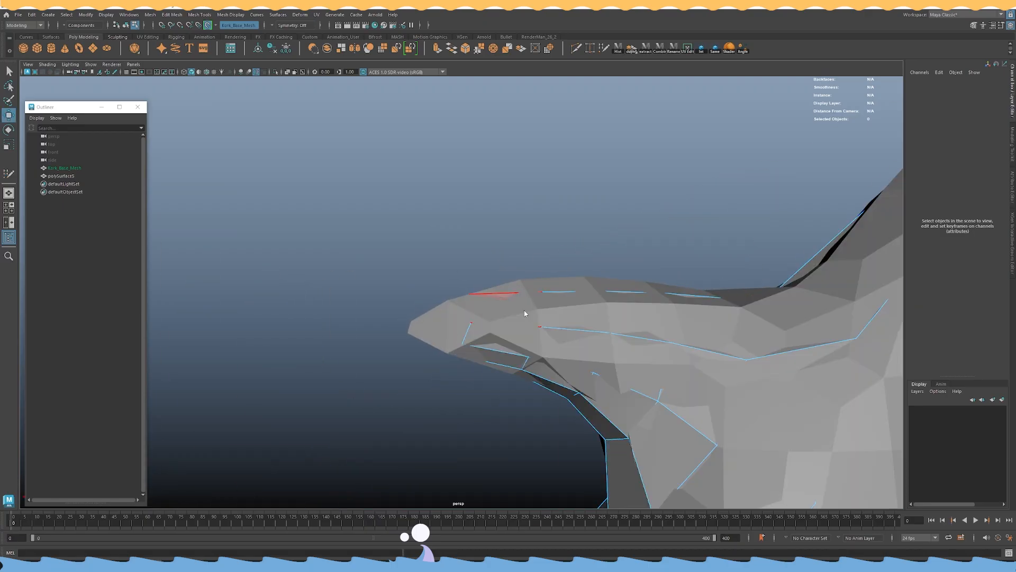
{"action": "right_click_drag", "start_coordinate": [526, 313], "coordinate": [577, 286]}
{"action": "key", "text": "ctrl+1"}
{"action": "left_click_drag", "start_coordinate": [577, 286], "coordinate": [597, 276], "text": "alt"}
{"action": "key", "text": "alt+shift+d"}
{"action": "left_click", "coordinate": [285, 48]}
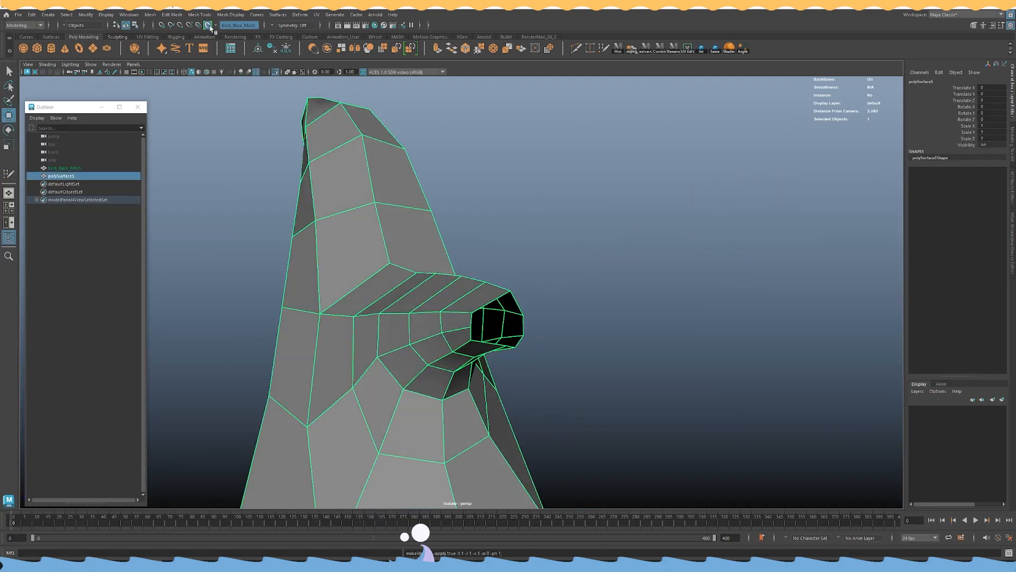
{"action": "left_click", "coordinate": [210, 26]}
Select the open border loop at the small horn's tip and circularize it.
{"action": "right_click_drag", "start_coordinate": [542, 245], "coordinate": [543, 212]}
{"action": "double_click", "coordinate": [483, 306]}
{"action": "key", "text": "f"}
{"action": "right_click_drag", "start_coordinate": [583, 277], "coordinate": [546, 64], "text": "alt"}
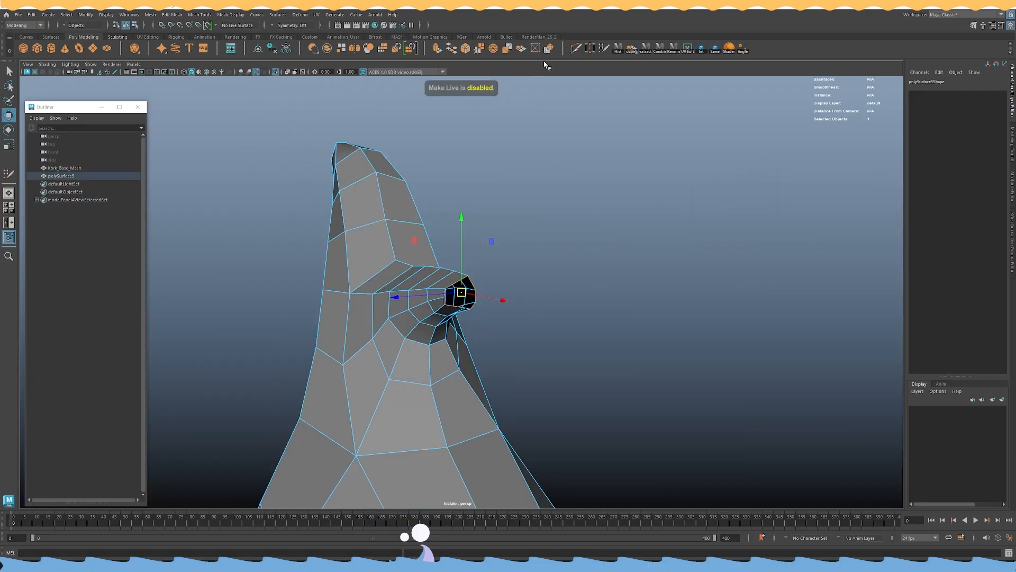
{"action": "left_click", "coordinate": [548, 48]}
{"action": "right_click_drag", "start_coordinate": [617, 259], "coordinate": [659, 283], "text": "alt"}
{"action": "left_click_drag", "start_coordinate": [609, 285], "coordinate": [680, 289], "text": "alt"}
Rotate, scale and reposition the circularized loop to follow the small horn's direction.
{"action": "key", "text": "e"}
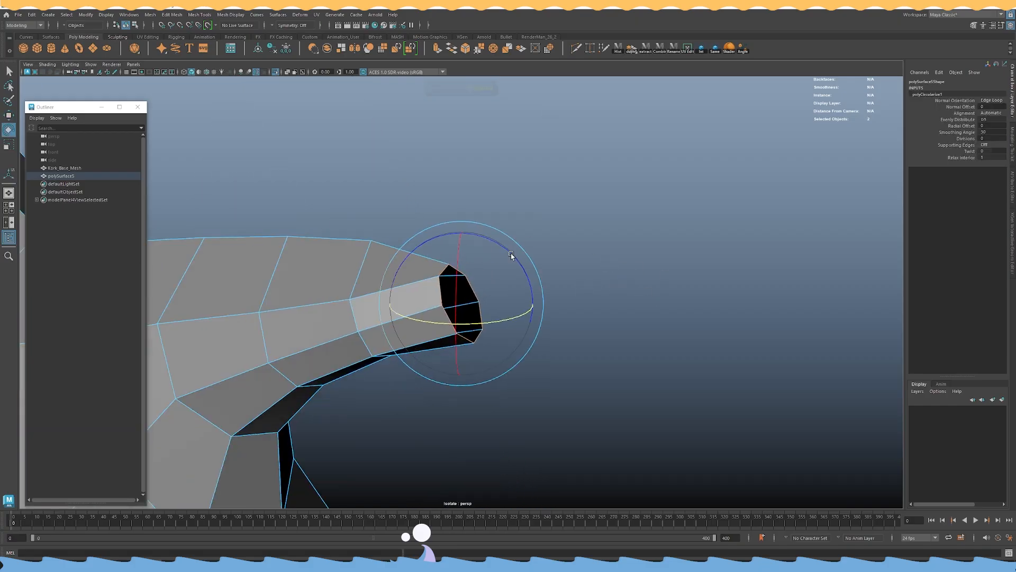
{"action": "left_click_drag", "start_coordinate": [512, 255], "coordinate": [476, 234], "text": "alt"}
{"action": "key", "text": "r"}
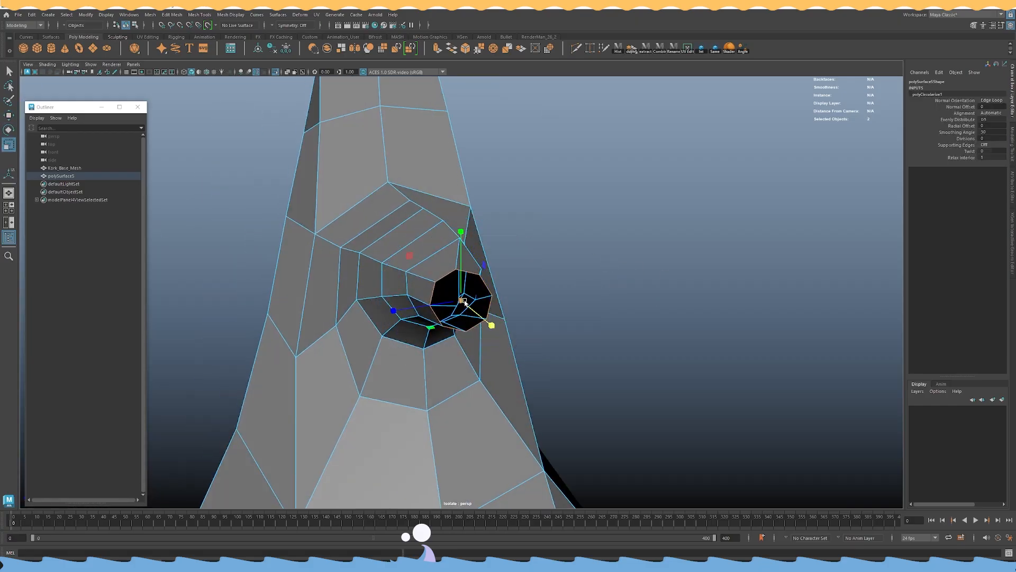
{"action": "left_click_drag", "start_coordinate": [459, 301], "coordinate": [534, 282], "text": "alt"}
{"action": "key", "text": "e"}
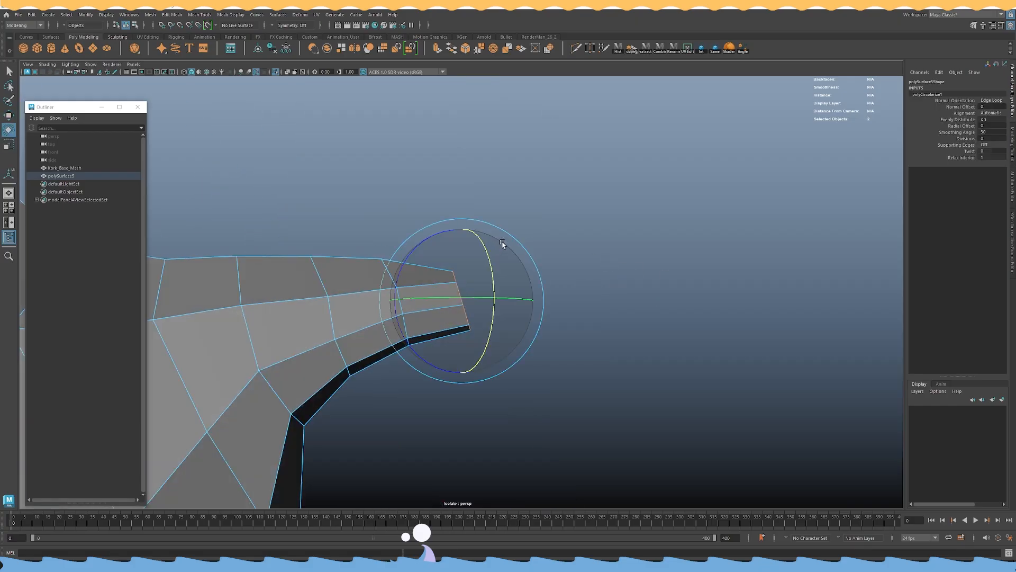
{"action": "key", "text": "w"}
{"action": "left_click_drag", "start_coordinate": [456, 226], "coordinate": [430, 258], "text": "alt"}
{"action": "left_click_drag", "start_coordinate": [500, 253], "coordinate": [470, 291], "text": "alt"}
Fill the hole at the small horn's tip and divide the cap into quads with crossing Multi-Cut cuts.
{"action": "key", "text": "g"}
{"action": "right_click_drag", "start_coordinate": [470, 291], "coordinate": [500, 292], "text": "shift"}
{"action": "left_click_drag", "start_coordinate": [498, 295], "coordinate": [447, 313], "text": "alt"}
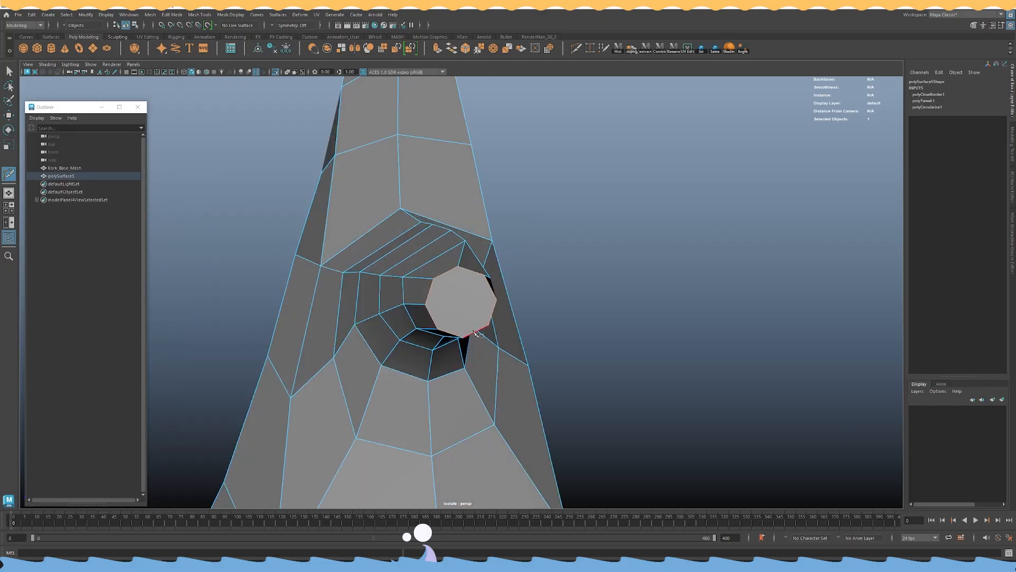
{"action": "right_click", "coordinate": [416, 278]}
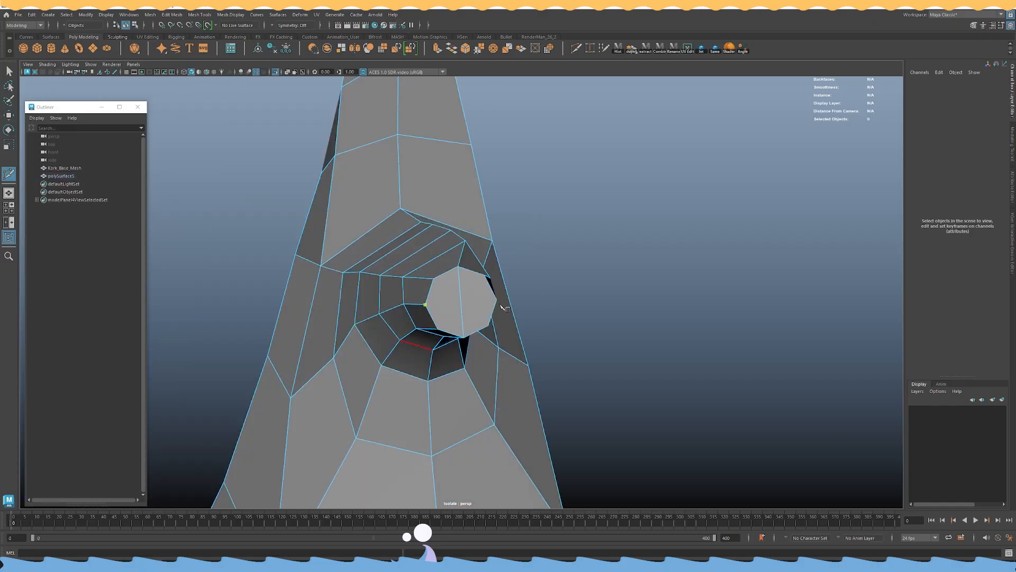
Select the four cap faces at the small horn's tip and extrude them.
{"action": "key", "text": "w"}
{"action": "right_click_drag", "start_coordinate": [470, 287], "coordinate": [469, 308]}
{"action": "left_click", "coordinate": [450, 290]}
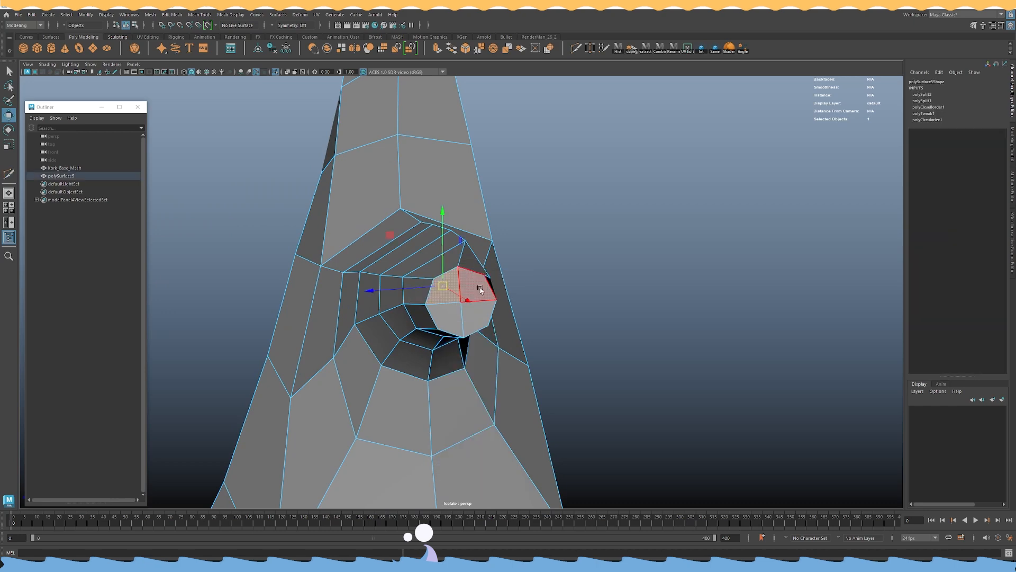
{"action": "double_click", "coordinate": [439, 315], "text": "shift"}
{"action": "right_click_drag", "start_coordinate": [482, 265], "coordinate": [482, 289], "text": "shift"}
{"action": "left_click_drag", "start_coordinate": [318, 249], "coordinate": [350, 217], "text": "alt"}
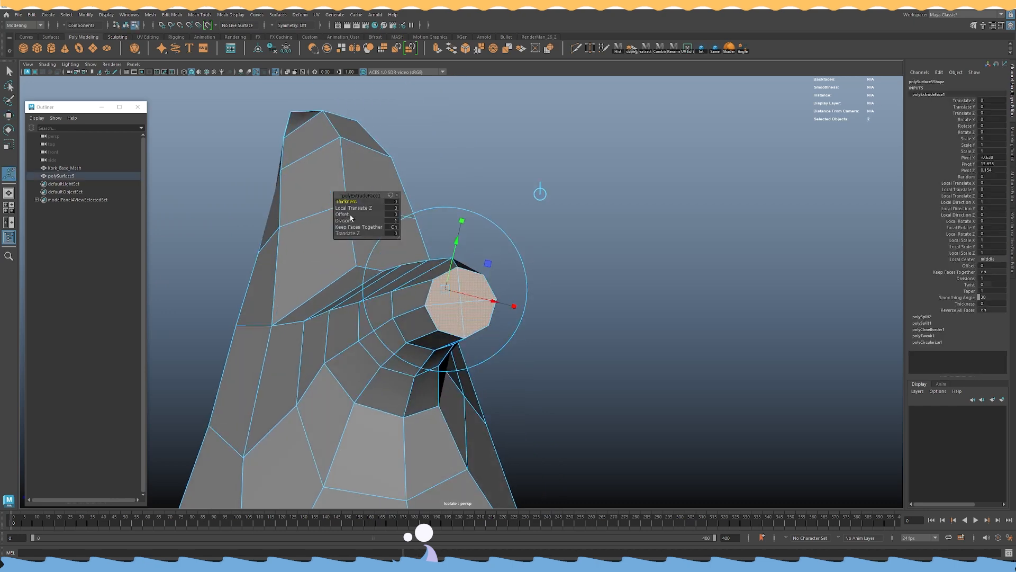
Move and rotate the extruded cap faces to shape the small horn's tapered tip.
{"action": "key", "text": "w"}
{"action": "left_click_drag", "start_coordinate": [418, 222], "coordinate": [542, 228], "text": "alt"}
{"action": "right_click", "coordinate": [519, 226]}
{"action": "left_click_drag", "start_coordinate": [500, 301], "coordinate": [452, 353]}
{"action": "key", "text": "e"}
{"action": "scroll", "coordinate": [462, 405], "scroll_direction": "up", "scroll_amount": 2}
{"action": "left_click_drag", "start_coordinate": [477, 365], "coordinate": [476, 378], "text": "alt"}
{"action": "key", "text": "w"}
Select the edge loop behind the small horn's tip and apply Edit Edge Flow.
{"action": "right_click_drag", "start_coordinate": [470, 261], "coordinate": [503, 249]}
{"action": "right_click_drag", "start_coordinate": [453, 277], "coordinate": [453, 254]}
{"action": "double_click", "coordinate": [468, 191]}
{"action": "key", "text": "g"}
{"action": "mouse_move", "coordinate": [529, 249]}
{"action": "left_mouse_down", "text": "alt"}
{"action": "mouse_move", "coordinate": [486, 222]}
{"action": "mouse_move", "coordinate": [516, 238]}
{"action": "left_mouse_up", "text": "alt"}
{"action": "scroll", "coordinate": [517, 238], "scroll_direction": "down", "scroll_amount": 4}
{"action": "scroll", "coordinate": [517, 238], "scroll_direction": "up", "scroll_amount": 3}
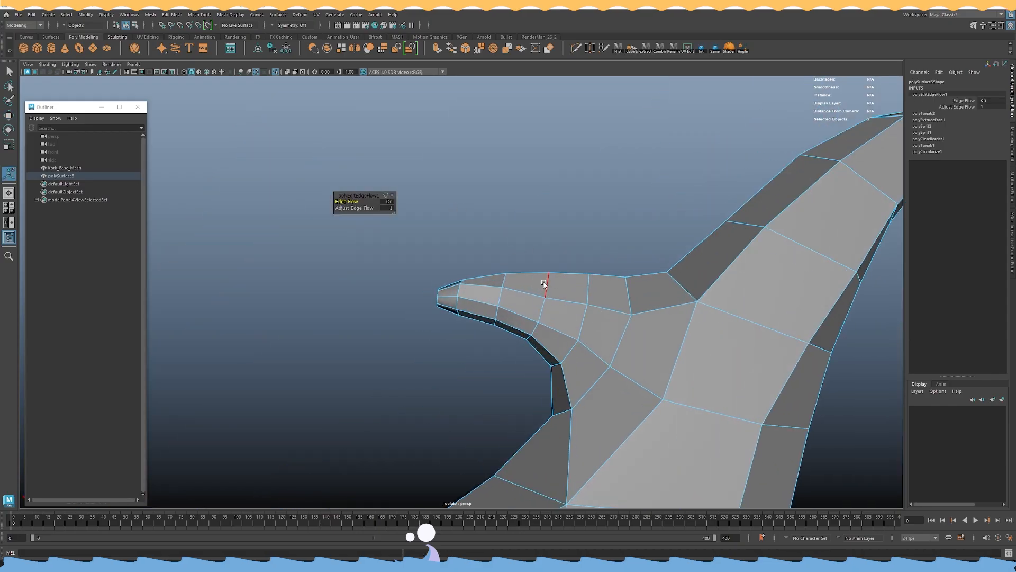
Apply Edit Edge Flow to further edge loops along the small horn.
{"action": "left_click", "coordinate": [498, 277]}
{"action": "right_click_drag", "start_coordinate": [527, 213], "coordinate": [528, 213], "text": "shift"}
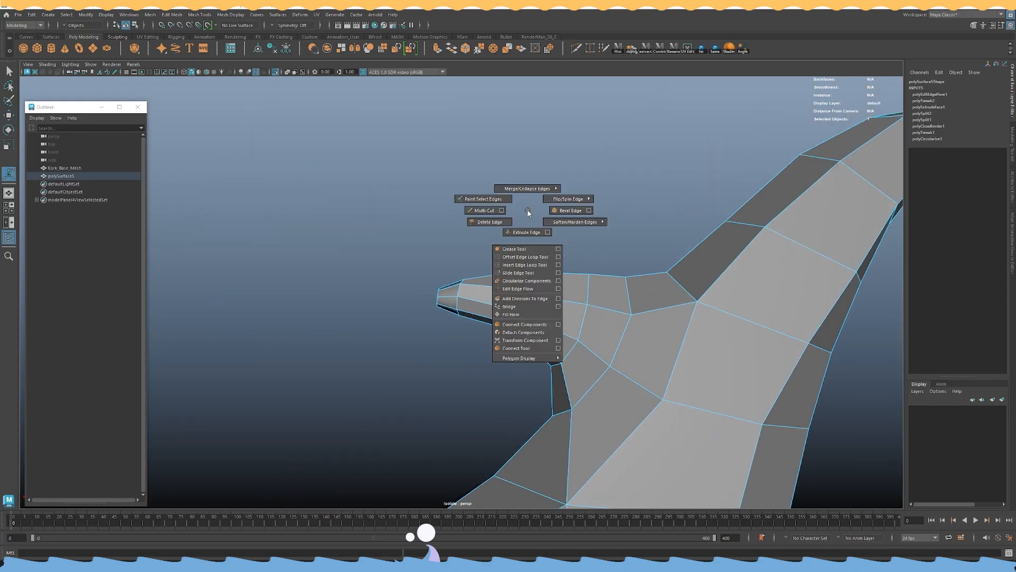
{"action": "right_click_drag", "start_coordinate": [529, 213], "coordinate": [527, 288], "text": "shift"}
{"action": "left_click_drag", "start_coordinate": [527, 289], "coordinate": [680, 283], "text": "alt"}
{"action": "left_click_drag", "start_coordinate": [402, 297], "coordinate": [386, 312], "text": "alt"}
{"action": "double_click", "coordinate": [380, 318]}
{"action": "key", "text": "g"}
{"action": "double_click", "coordinate": [418, 286]}
{"action": "key", "text": "g"}
Return to object mode and inspect the retopology mesh in smooth preview from several angles.
{"action": "right_click_drag", "start_coordinate": [524, 251], "coordinate": [379, 221]}
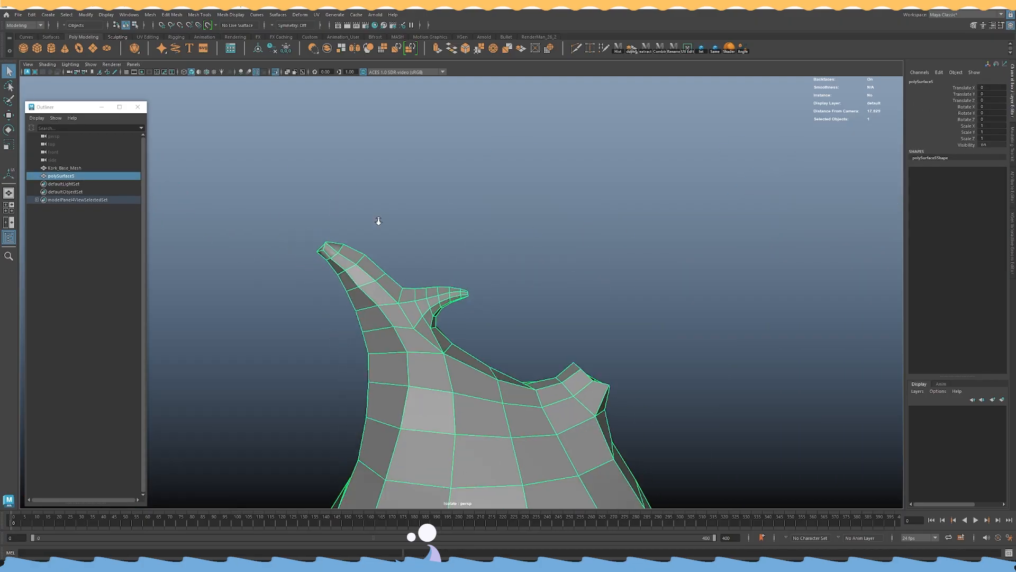
{"action": "left_click", "coordinate": [498, 233]}
{"action": "left_click_drag", "start_coordinate": [497, 233], "coordinate": [565, 281], "text": "alt"}
{"action": "right_click_drag", "start_coordinate": [564, 281], "coordinate": [295, 269], "text": "alt"}
{"action": "left_click_drag", "start_coordinate": [363, 284], "coordinate": [453, 299], "text": "alt"}
{"action": "right_click_drag", "start_coordinate": [454, 299], "coordinate": [488, 304], "text": "alt"}
{"action": "left_click", "coordinate": [487, 304]}
{"action": "key", "text": "3"}
{"action": "left_click", "coordinate": [500, 227]}
{"action": "left_click_drag", "start_coordinate": [500, 226], "coordinate": [673, 224], "text": "alt"}
{"action": "right_click_drag", "start_coordinate": [672, 224], "coordinate": [431, 224], "text": "alt"}
{"action": "left_click_drag", "start_coordinate": [431, 223], "coordinate": [614, 240], "text": "alt"}
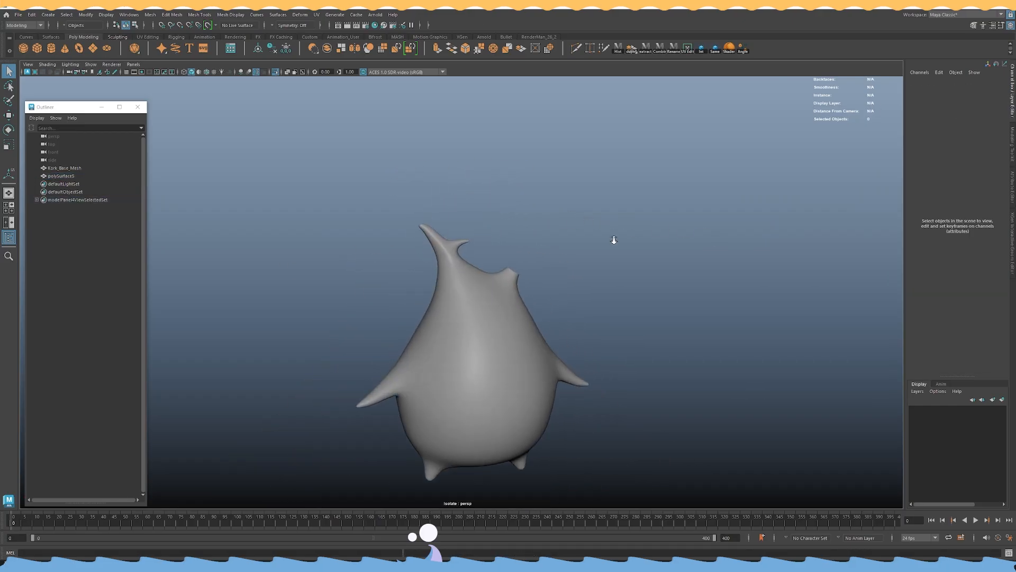
{"action": "right_click_drag", "start_coordinate": [614, 240], "coordinate": [694, 297], "text": "alt"}
{"action": "left_click_drag", "start_coordinate": [694, 297], "coordinate": [543, 354], "text": "alt"}
Turn off smooth preview, exit isolation and make Kork_Base_Mesh the live surface.
{"action": "left_click", "coordinate": [543, 350]}
{"action": "key", "text": "1"}
{"action": "key", "text": "ctrl+1"}
{"action": "middle_click_drag", "start_coordinate": [585, 243], "coordinate": [551, 272], "text": "alt"}
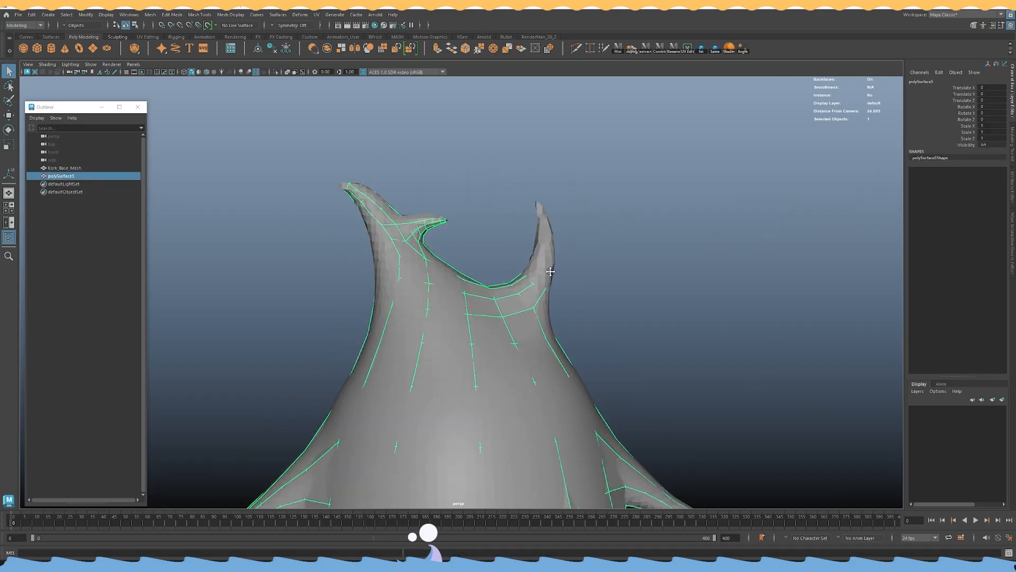
{"action": "scroll", "coordinate": [551, 272], "scroll_direction": "up", "scroll_amount": 6}
{"action": "left_click", "coordinate": [532, 338]}
{"action": "left_click", "coordinate": [209, 25]}
{"action": "left_click", "coordinate": [401, 377]}
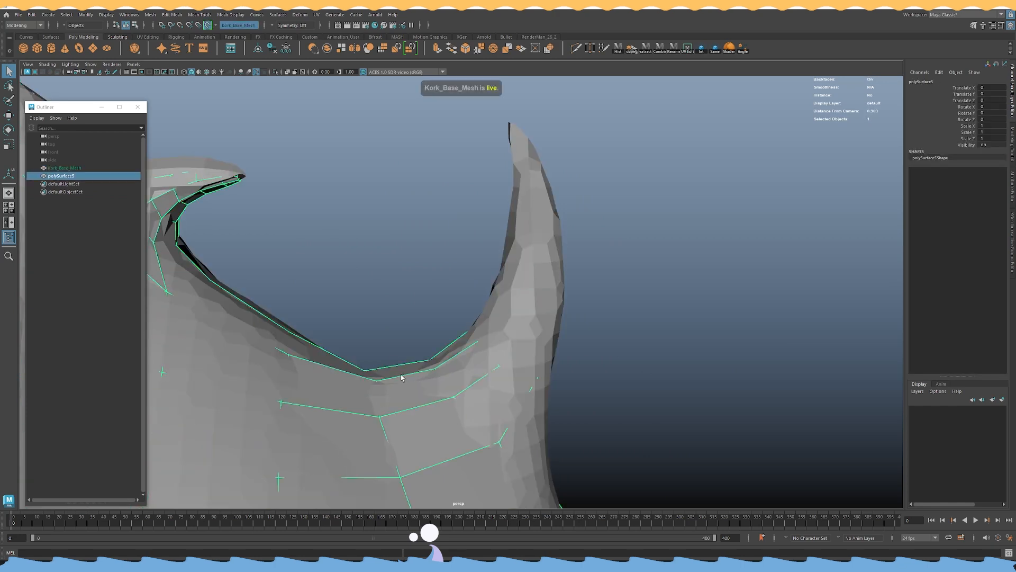
Activate Quad Draw, extrude the retopology mesh's open border up the large horn and relax the new quads.
{"action": "right_click_drag", "start_coordinate": [524, 352], "coordinate": [516, 365], "text": "shift"}
{"action": "mouse_move", "coordinate": [508, 370]}
{"action": "left_mouse_down", "text": "alt"}
{"action": "mouse_move", "coordinate": [462, 395]}
{"action": "mouse_move", "coordinate": [460, 317]}
{"action": "mouse_move", "coordinate": [481, 291]}
{"action": "mouse_move", "coordinate": [424, 295]}
{"action": "mouse_move", "coordinate": [461, 313]}
{"action": "left_mouse_up", "text": "alt"}
{"action": "left_click_drag", "start_coordinate": [468, 358], "coordinate": [450, 299], "text": "alt"}
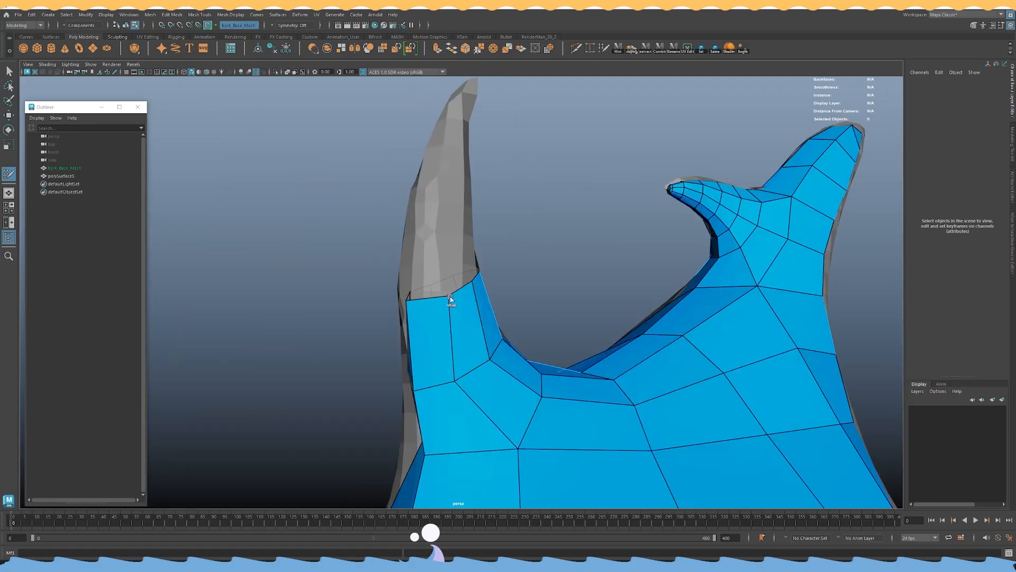
{"action": "left_click_drag", "start_coordinate": [517, 307], "coordinate": [433, 288], "text": "alt"}
{"action": "left_click_drag", "start_coordinate": [487, 346], "coordinate": [454, 368], "text": "alt"}
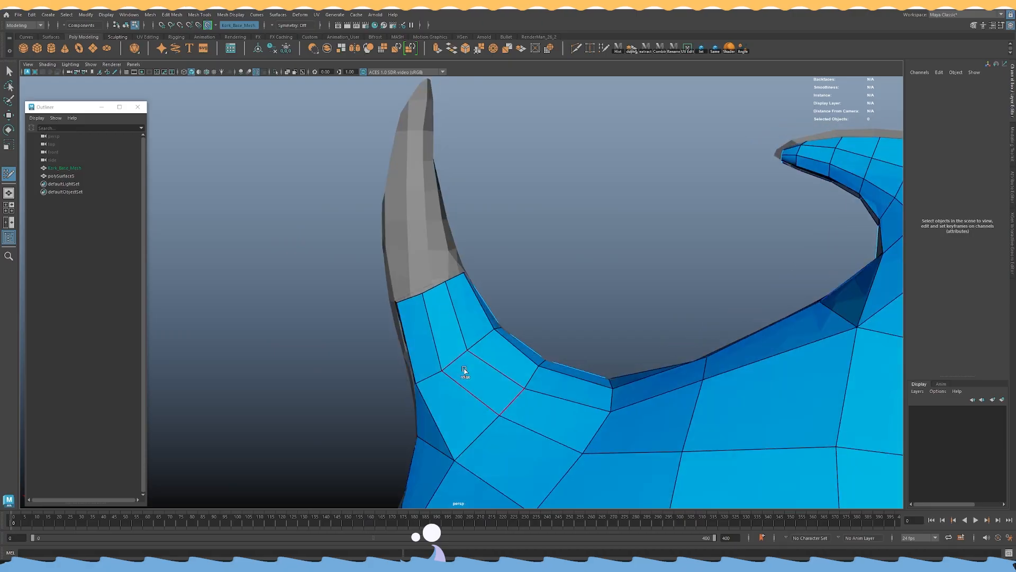
{"action": "mouse_move", "coordinate": [443, 295]}
{"action": "left_mouse_down", "text": "alt"}
{"action": "mouse_move", "coordinate": [459, 343]}
{"action": "mouse_move", "coordinate": [483, 336]}
{"action": "mouse_move", "coordinate": [478, 320]}
{"action": "left_mouse_up", "text": "alt"}
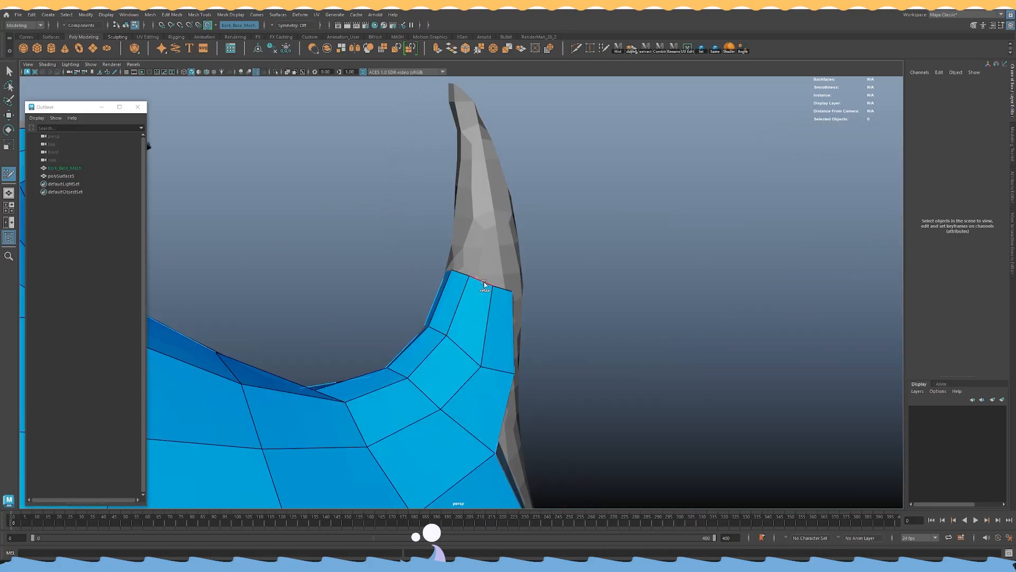
{"action": "left_click_drag", "start_coordinate": [476, 288], "coordinate": [470, 301], "text": "alt"}
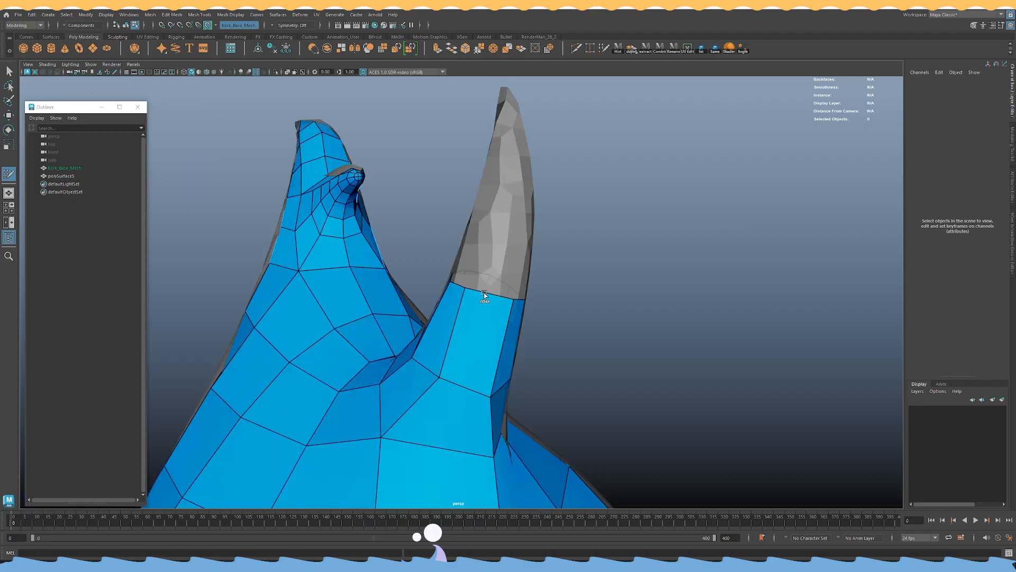
Extrude the open border further toward the large horn's tip and adjust the new ring's vertices.
{"action": "left_click_drag", "start_coordinate": [479, 316], "coordinate": [453, 363], "text": "alt"}
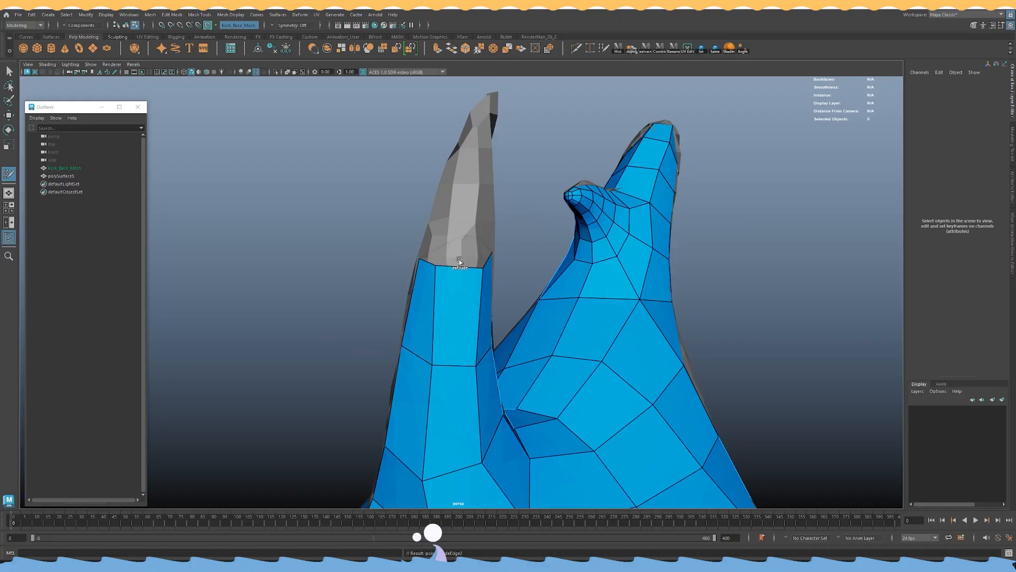
{"action": "left_click_drag", "start_coordinate": [459, 263], "coordinate": [432, 239], "text": "alt"}
{"action": "left_click", "coordinate": [436, 241], "text": "ctrl"}
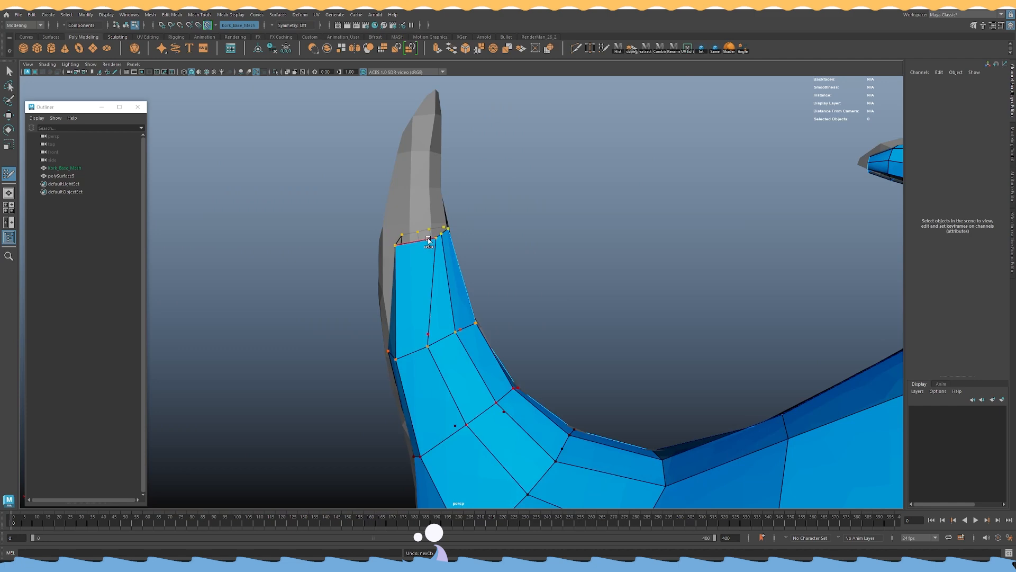
{"action": "left_click_drag", "start_coordinate": [444, 241], "coordinate": [383, 251], "text": "shift"}
{"action": "left_click_drag", "start_coordinate": [407, 259], "coordinate": [498, 265], "text": "alt"}
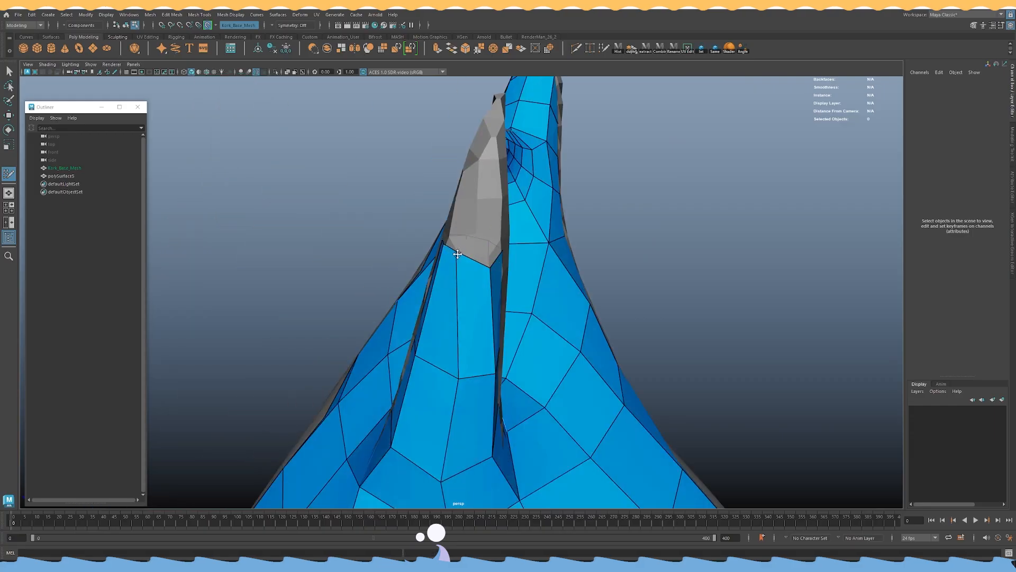
{"action": "left_click_drag", "start_coordinate": [500, 271], "coordinate": [448, 293], "text": "alt"}
Leave Quad Draw, isolate the retopology mesh and select the large horn's open border vertices in wireframe display.
{"action": "left_click_drag", "start_coordinate": [448, 218], "coordinate": [641, 235], "text": "alt"}
{"action": "right_click_drag", "start_coordinate": [641, 236], "coordinate": [529, 212], "text": "alt"}
{"action": "key", "text": "w"}
{"action": "right_click_drag", "start_coordinate": [439, 166], "coordinate": [645, 238]}
{"action": "key", "text": "ctrl+1"}
{"action": "right_click_drag", "start_coordinate": [574, 189], "coordinate": [532, 188]}
{"action": "key", "text": "4"}
{"action": "left_click_drag", "start_coordinate": [556, 250], "coordinate": [442, 183]}
{"action": "key", "text": "r"}
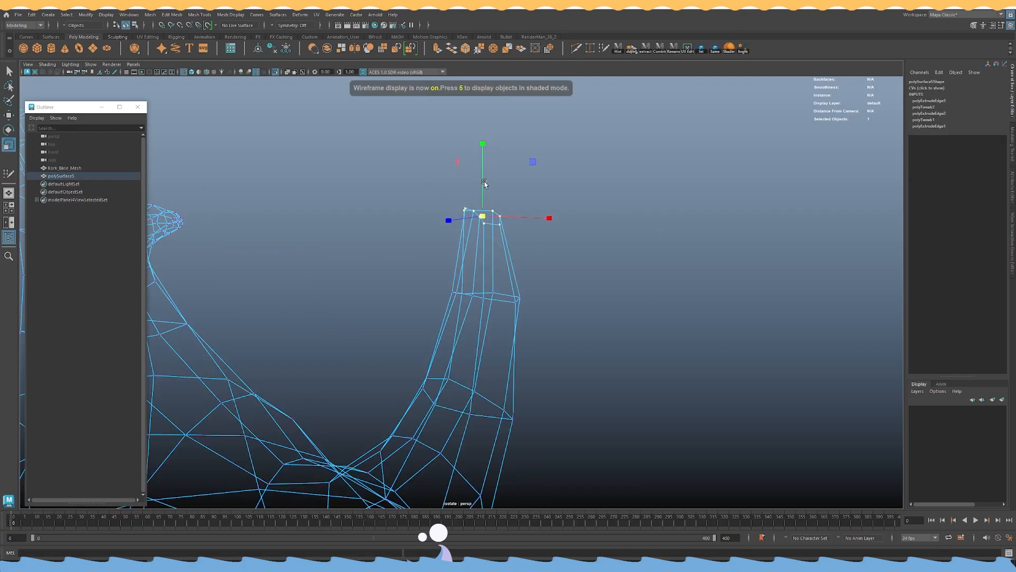
Return to shaded display and apply Circularize to the large horn's open border.
{"action": "key", "text": "5"}
{"action": "key", "text": "f"}
{"action": "scroll", "coordinate": [501, 222], "scroll_direction": "down", "scroll_amount": 10}
{"action": "left_click_drag", "start_coordinate": [502, 233], "coordinate": [521, 275], "text": "alt"}
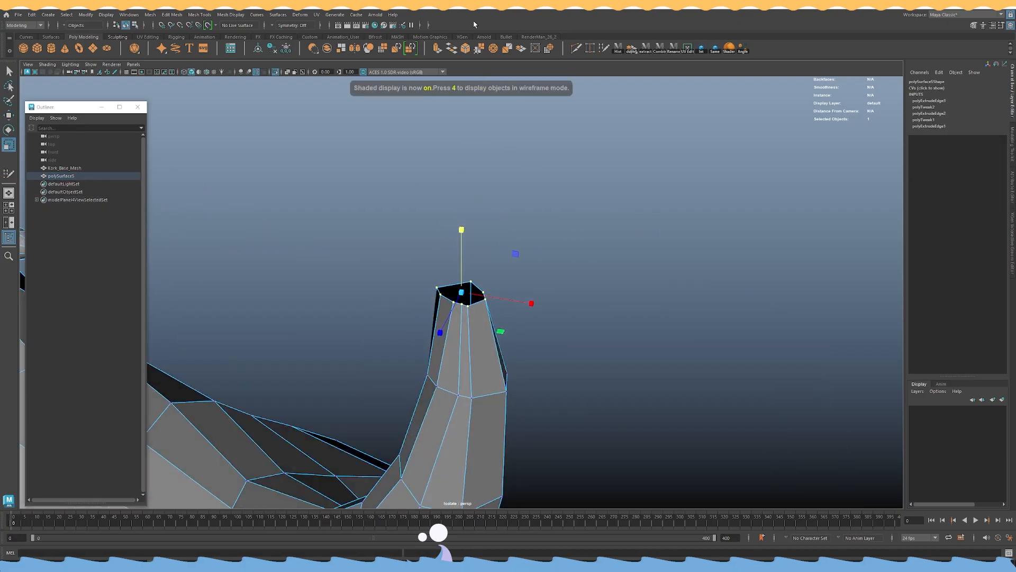
{"action": "key", "text": "g"}
{"action": "left_click_drag", "start_coordinate": [530, 219], "coordinate": [517, 318], "text": "alt"}
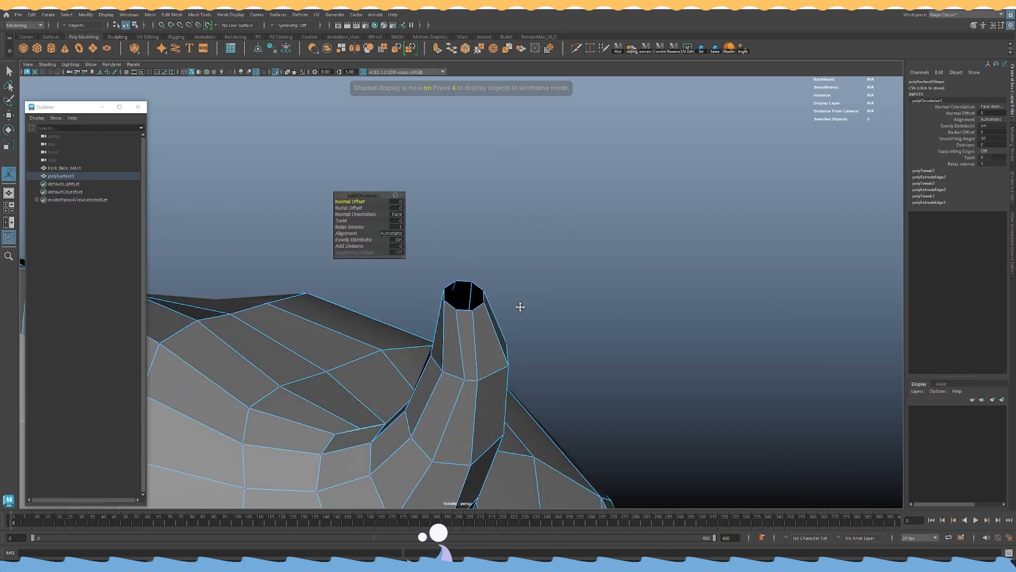
{"action": "middle_click_drag", "start_coordinate": [518, 319], "coordinate": [533, 267], "text": "alt"}
Circularize the next edge loops below the large horn's open border.
{"action": "key", "text": "w"}
{"action": "right_click_drag", "start_coordinate": [549, 303], "coordinate": [548, 249]}
{"action": "double_click", "coordinate": [509, 329]}
{"action": "key", "text": "g"}
{"action": "left_click_drag", "start_coordinate": [560, 344], "coordinate": [569, 307], "text": "alt"}
{"action": "scroll", "coordinate": [569, 308], "scroll_direction": "down", "scroll_amount": 5}
{"action": "double_click", "coordinate": [459, 392]}
{"action": "key", "text": "g"}
{"action": "scroll", "coordinate": [438, 336], "scroll_direction": "down", "scroll_amount": 5}
{"action": "left_click_drag", "start_coordinate": [449, 349], "coordinate": [554, 313], "text": "alt"}
Return to object mode and delete the retopology mesh's construction history.
{"action": "left_click_drag", "start_coordinate": [466, 312], "coordinate": [529, 297], "text": "alt"}
{"action": "middle_click_drag", "start_coordinate": [529, 296], "coordinate": [424, 305], "text": "alt"}
{"action": "scroll", "coordinate": [450, 328], "scroll_direction": "up", "scroll_amount": 4}
{"action": "left_click_drag", "start_coordinate": [463, 341], "coordinate": [528, 282], "text": "alt"}
{"action": "scroll", "coordinate": [528, 282], "scroll_direction": "up", "scroll_amount": 5}
{"action": "key", "text": "w"}
{"action": "right_click_drag", "start_coordinate": [613, 240], "coordinate": [600, 158]}
{"action": "key", "text": "alt+shift+d"}
Select the large horn's open border, exit isolation, and move and rotate it toward the base mesh's horn tip.
{"action": "double_click", "coordinate": [548, 199]}
{"action": "key", "text": "f"}
{"action": "key", "text": "ctrl+1"}
{"action": "right_click_drag", "start_coordinate": [665, 196], "coordinate": [531, 241], "text": "alt"}
{"action": "left_click_drag", "start_coordinate": [530, 241], "coordinate": [609, 307], "text": "alt"}
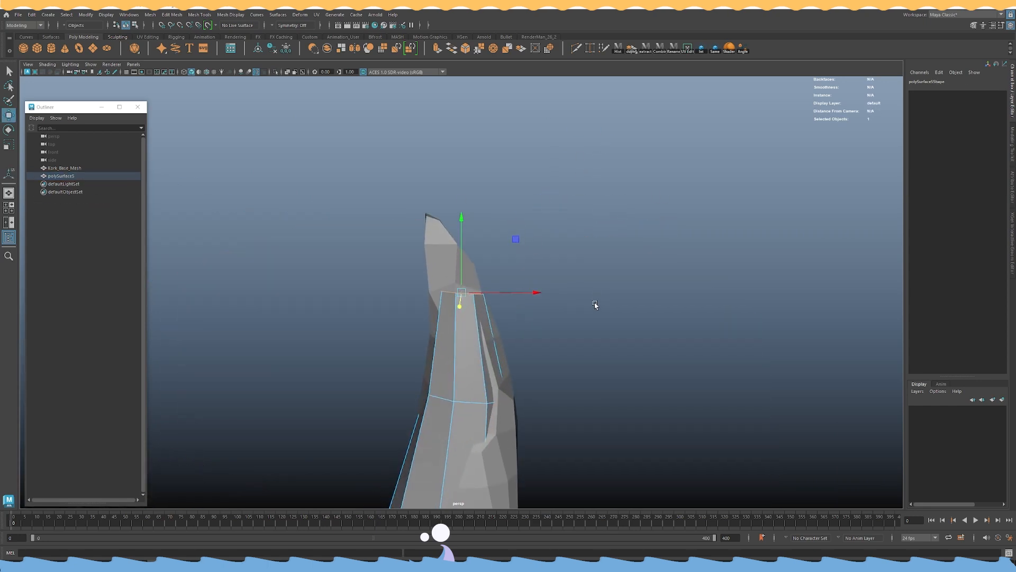
{"action": "key", "text": "4"}
{"action": "middle_click_drag", "start_coordinate": [515, 236], "coordinate": [503, 182]}
{"action": "key", "text": "e"}
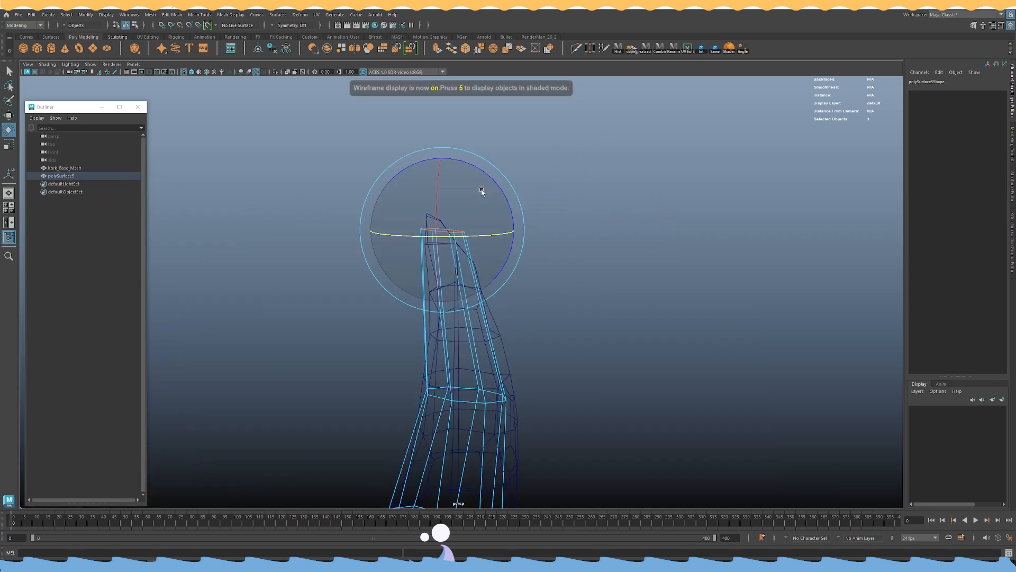
{"action": "left_click_drag", "start_coordinate": [477, 170], "coordinate": [475, 169]}
Scale and reposition the open border to fit the base mesh near the large horn's tip.
{"action": "key", "text": "5"}
{"action": "mouse_move", "coordinate": [472, 223]}
{"action": "left_mouse_down", "text": "alt"}
{"action": "mouse_move", "coordinate": [455, 237]}
{"action": "mouse_move", "coordinate": [481, 243]}
{"action": "mouse_move", "coordinate": [422, 243]}
{"action": "left_mouse_up", "text": "alt"}
{"action": "key", "text": "r"}
{"action": "left_click_drag", "start_coordinate": [456, 246], "coordinate": [484, 262], "text": "alt"}
{"action": "key", "text": "w"}
{"action": "left_click_drag", "start_coordinate": [484, 262], "coordinate": [574, 291], "text": "alt"}
Fill the opening at the large horn's end and split the cap face with Multi-Cut on the isolated mesh.
{"action": "key", "text": "g"}
{"action": "left_click_drag", "start_coordinate": [536, 262], "coordinate": [556, 265], "text": "alt"}
{"action": "right_click_drag", "start_coordinate": [556, 266], "coordinate": [583, 218]}
{"action": "key", "text": "ctrl+1"}
{"action": "left_click_drag", "start_coordinate": [583, 218], "coordinate": [513, 294], "text": "alt"}
{"action": "right_click_drag", "start_coordinate": [462, 275], "coordinate": [423, 276], "text": "shift"}
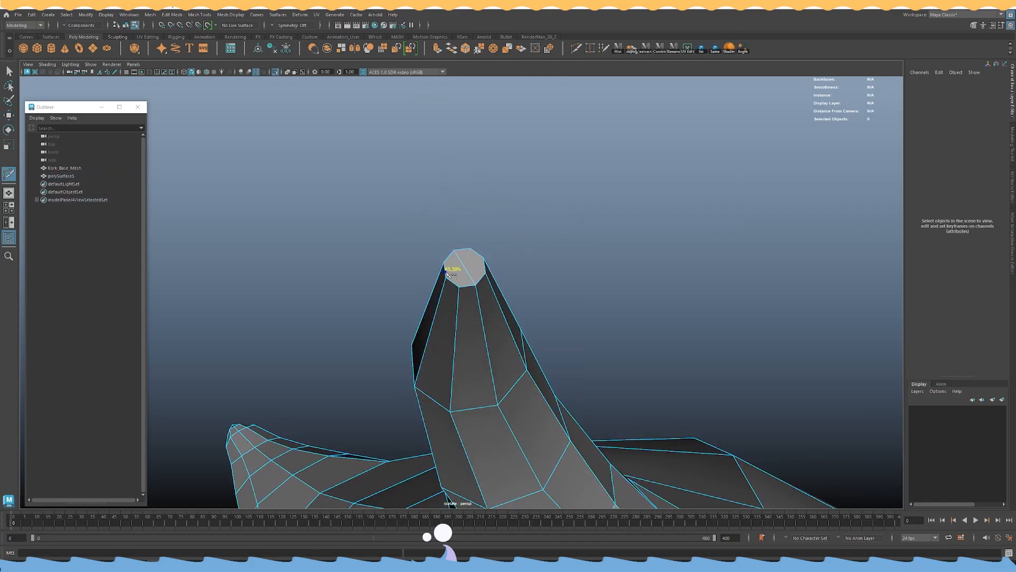
{"action": "left_click_drag", "start_coordinate": [533, 289], "coordinate": [572, 249], "text": "alt"}
Extrude the large horn's cap faces, scale them down and raise them to form a narrow tip.
{"action": "key", "text": "w"}
{"action": "right_click_drag", "start_coordinate": [556, 226], "coordinate": [551, 260]}
{"action": "left_click_drag", "start_coordinate": [497, 197], "coordinate": [495, 205], "text": "alt"}
{"action": "key", "text": "q"}
{"action": "left_click", "coordinate": [494, 205]}
{"action": "right_click_drag", "start_coordinate": [551, 181], "coordinate": [502, 219], "text": "shift"}
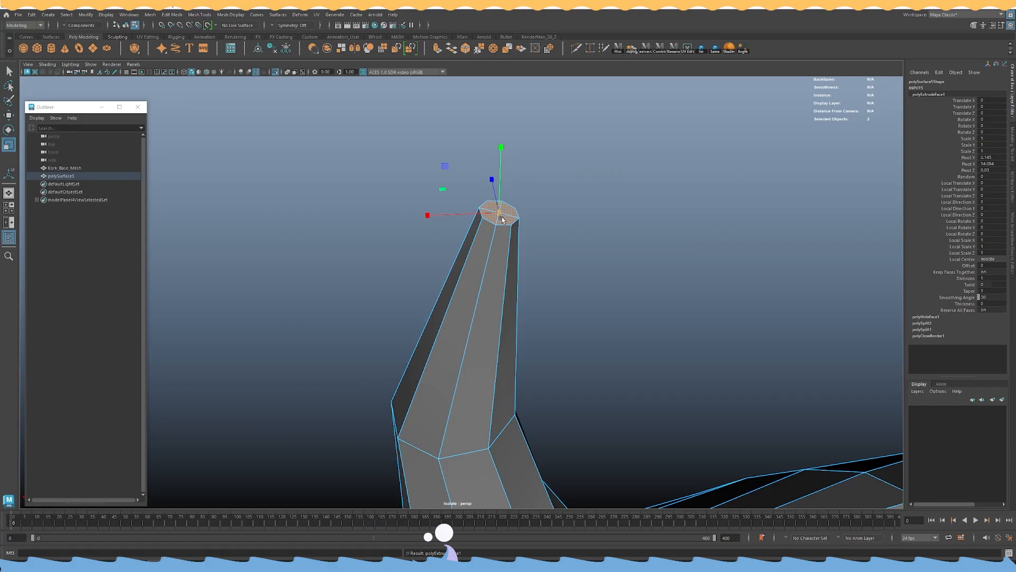
{"action": "left_click_drag", "start_coordinate": [493, 214], "coordinate": [486, 215]}
{"action": "left_click_drag", "start_coordinate": [460, 176], "coordinate": [443, 125], "text": "alt"}
{"action": "key", "text": "w"}
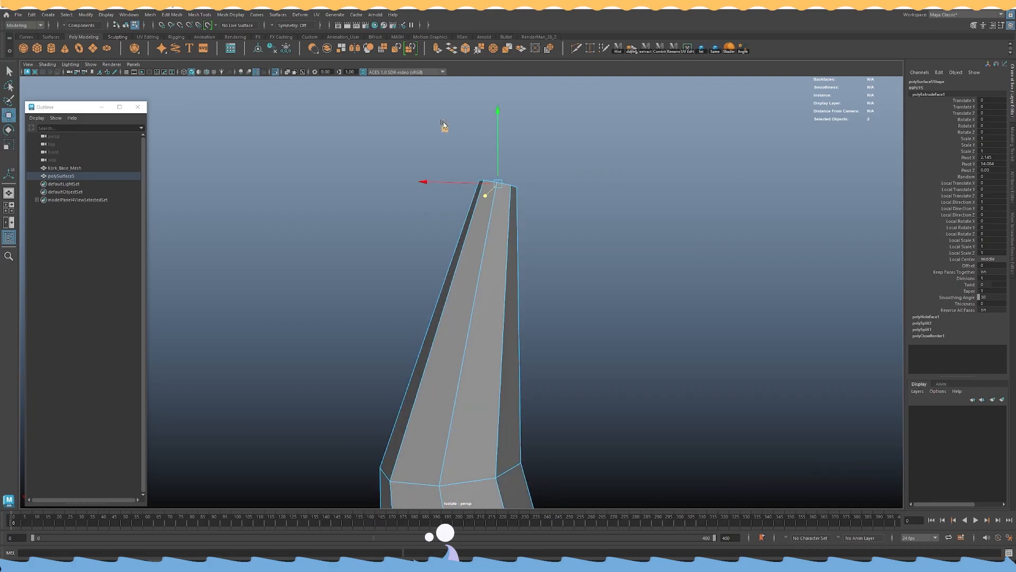
{"action": "left_click_drag", "start_coordinate": [451, 88], "coordinate": [530, 154], "text": "alt"}
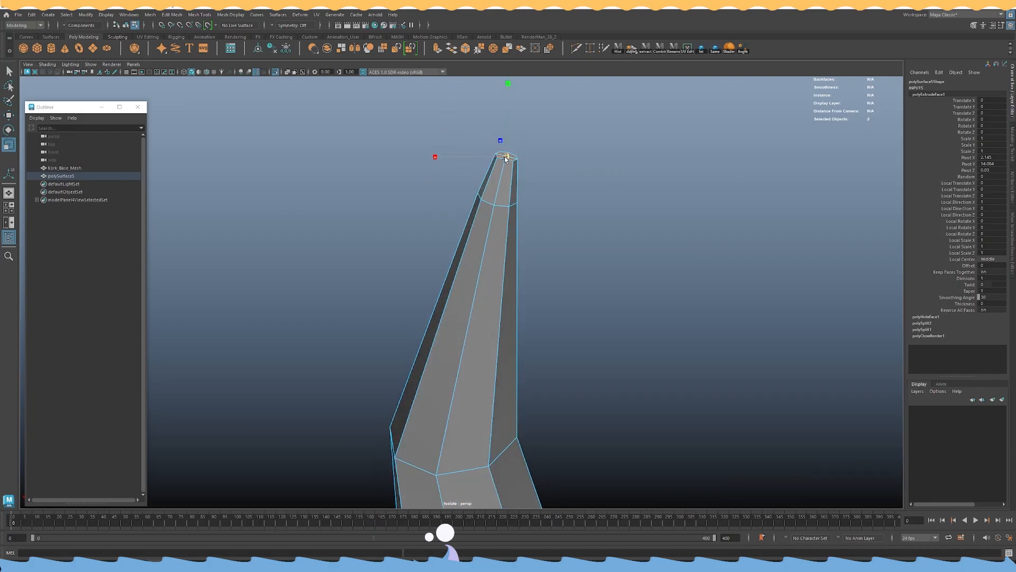
Inspect the retopology mesh in smooth preview from several angles and switch the preview off again.
{"action": "right_click_drag", "start_coordinate": [536, 148], "coordinate": [594, 126]}
{"action": "key", "text": "3"}
{"action": "left_click", "coordinate": [622, 175]}
{"action": "right_click_drag", "start_coordinate": [622, 175], "coordinate": [426, 270], "text": "alt"}
{"action": "left_click_drag", "start_coordinate": [427, 270], "coordinate": [580, 279], "text": "alt"}
{"action": "left_click", "coordinate": [474, 286]}
{"action": "key", "text": "1"}
Delete the retopology mesh's history and exit isolation to show the whole character.
{"action": "key", "text": "alt+shift+d"}
{"action": "key", "text": "ctrl+1"}
{"action": "right_click_drag", "start_coordinate": [672, 281], "coordinate": [498, 371], "text": "alt"}
{"action": "middle_click_drag", "start_coordinate": [498, 415], "coordinate": [536, 268], "text": "alt"}
{"action": "scroll", "coordinate": [535, 267], "scroll_direction": "up", "scroll_amount": 1}
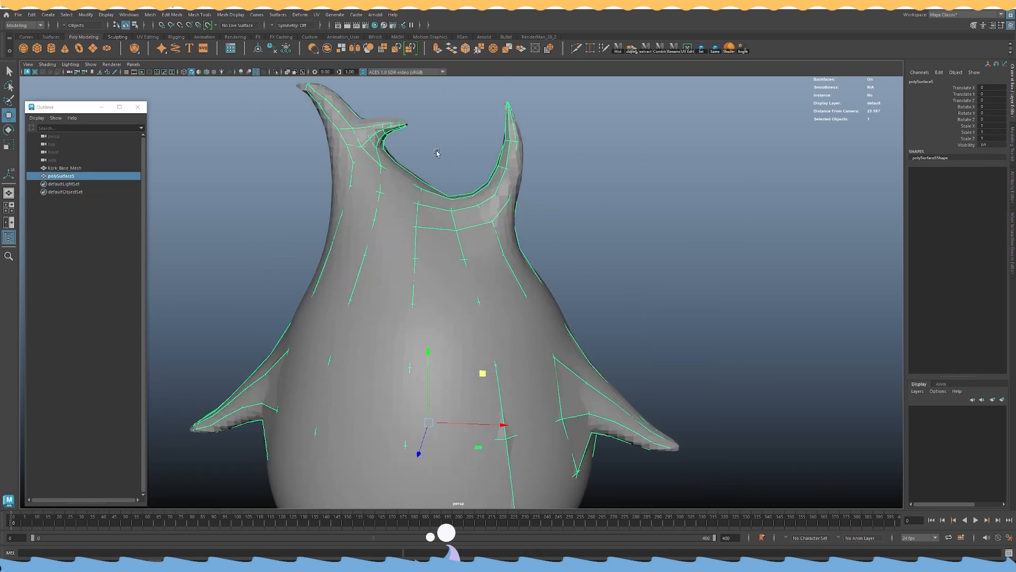
{"action": "right_click_drag", "start_coordinate": [477, 192], "coordinate": [336, 191], "text": "alt"}
{"action": "middle_click_drag", "start_coordinate": [336, 191], "coordinate": [391, 177], "text": "alt"}
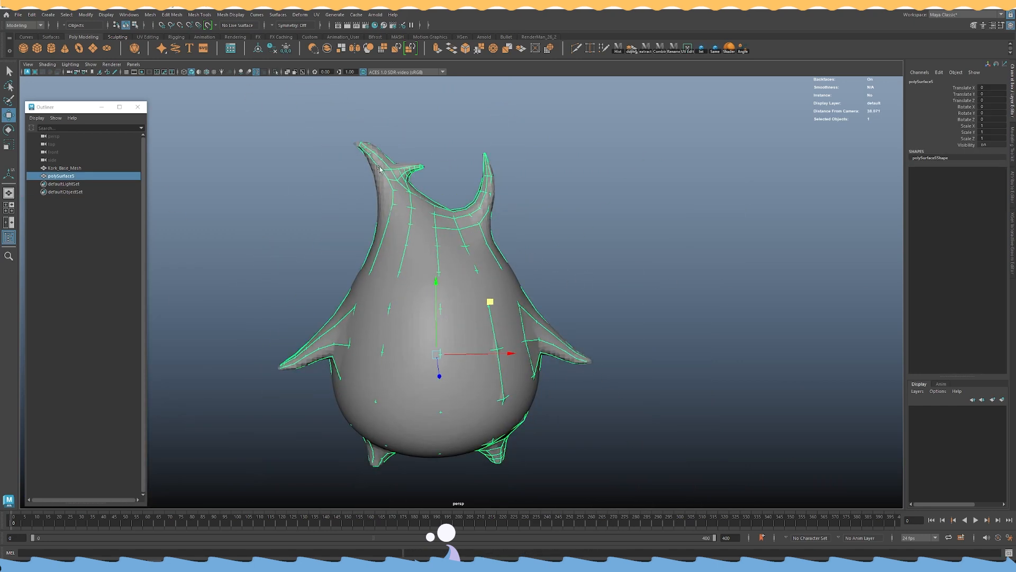
Make Kork_Base_Mesh the live surface and start Quad Draw on polySurface5.
{"action": "left_click", "coordinate": [383, 191]}
{"action": "left_click", "coordinate": [208, 26]}
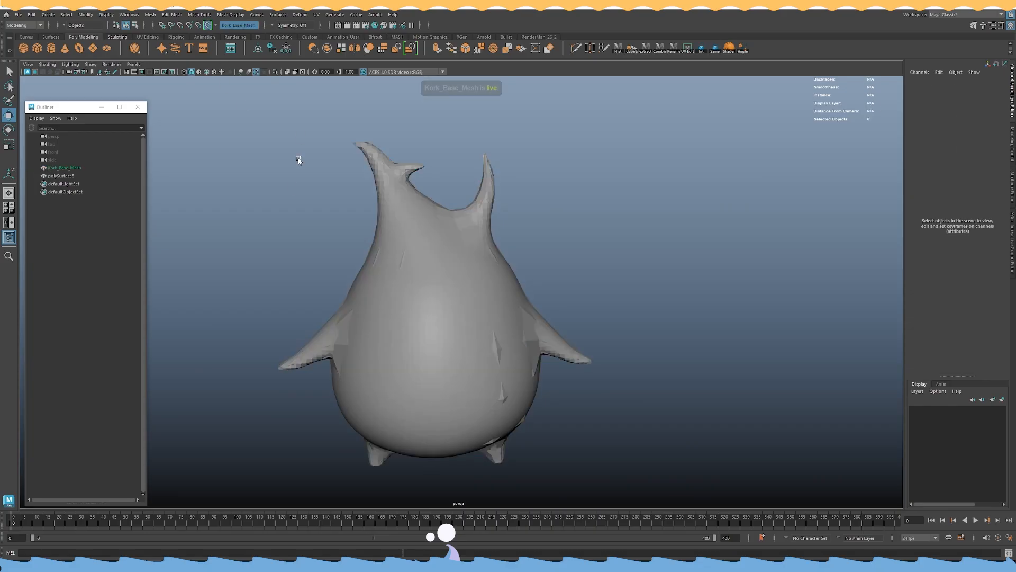
{"action": "left_click", "coordinate": [73, 176]}
{"action": "key", "text": "ctrl+shift+q"}
{"action": "left_click_drag", "start_coordinate": [517, 230], "coordinate": [492, 201], "text": "alt"}
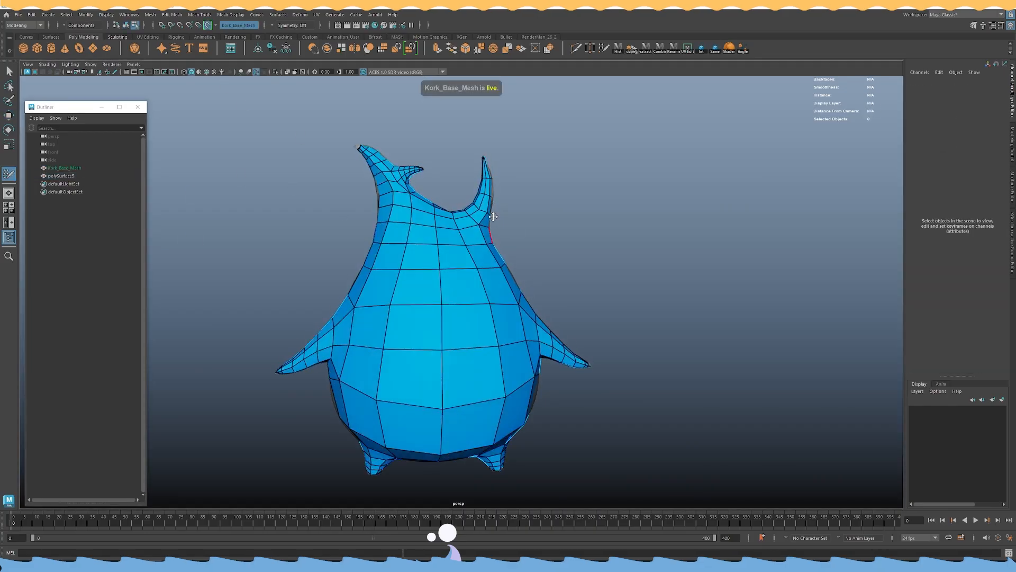
Insert additional edge loops around the large horn between its base and tip.
{"action": "middle_click_drag", "start_coordinate": [493, 201], "coordinate": [514, 241], "text": "alt"}
{"action": "right_click_drag", "start_coordinate": [514, 241], "coordinate": [609, 313], "text": "alt"}
{"action": "right_click_drag", "start_coordinate": [535, 221], "coordinate": [571, 329], "text": "alt"}
{"action": "middle_click_drag", "start_coordinate": [556, 275], "coordinate": [538, 306], "text": "alt"}
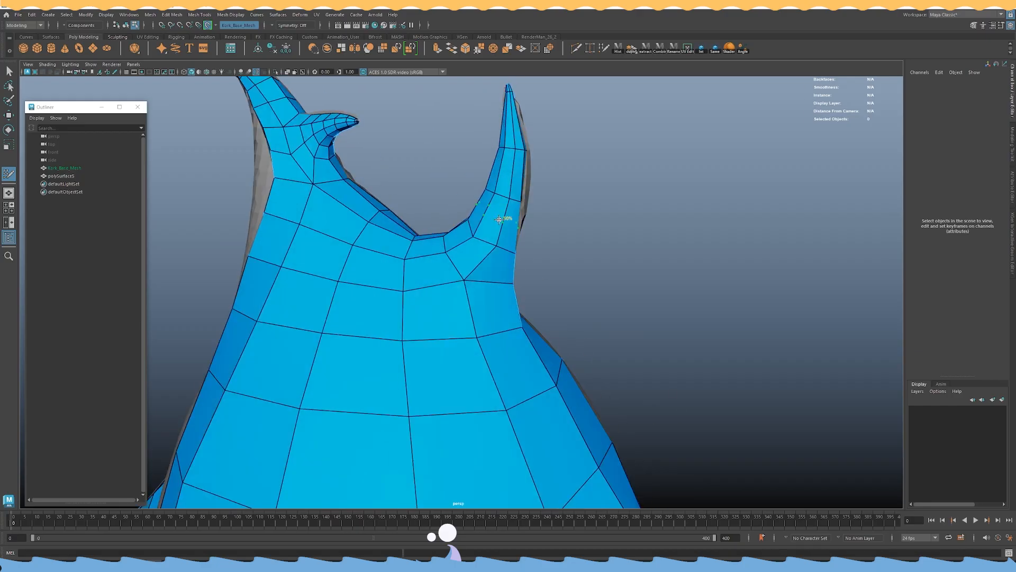
{"action": "left_click_drag", "start_coordinate": [504, 220], "coordinate": [479, 211], "text": "alt"}
{"action": "middle_click_drag", "start_coordinate": [495, 172], "coordinate": [499, 267], "text": "alt"}
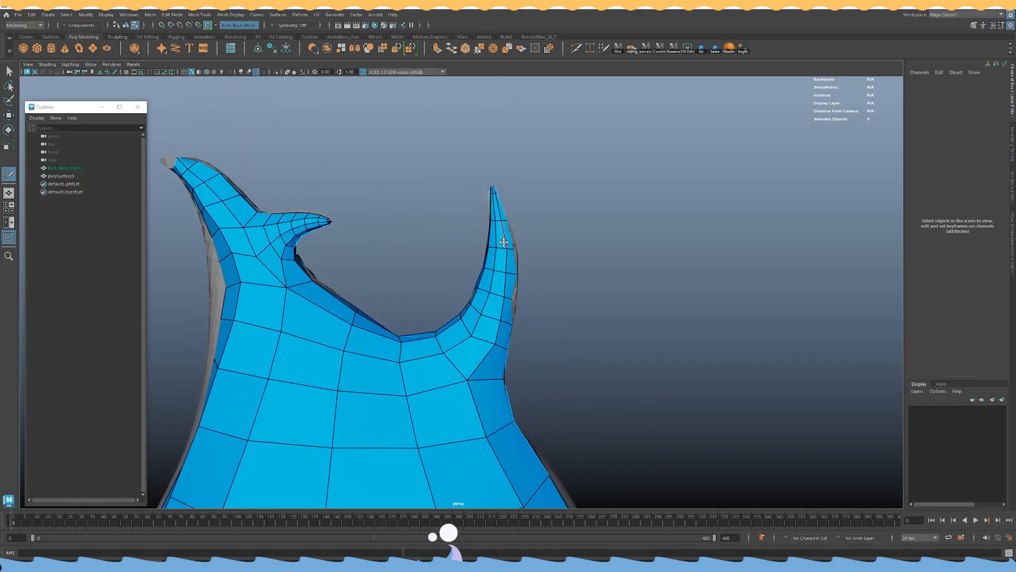
{"action": "left_click_drag", "start_coordinate": [492, 204], "coordinate": [521, 273], "text": "alt"}
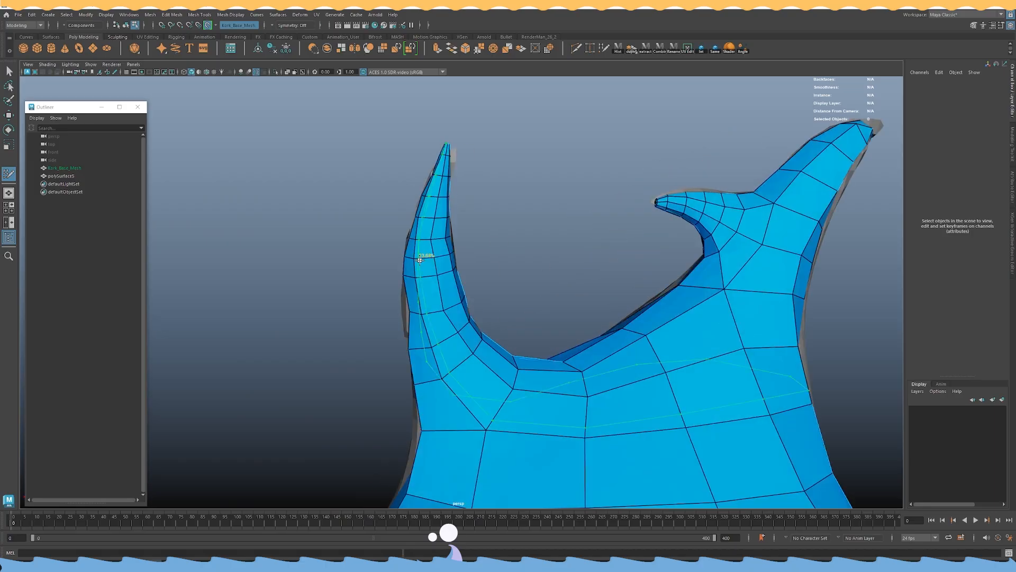
{"action": "left_click_drag", "start_coordinate": [418, 259], "coordinate": [426, 286], "text": "alt"}
Relax the quads at the large horn and its base so they follow the live surface evenly.
{"action": "left_click_drag", "start_coordinate": [472, 350], "coordinate": [447, 347], "text": "alt"}
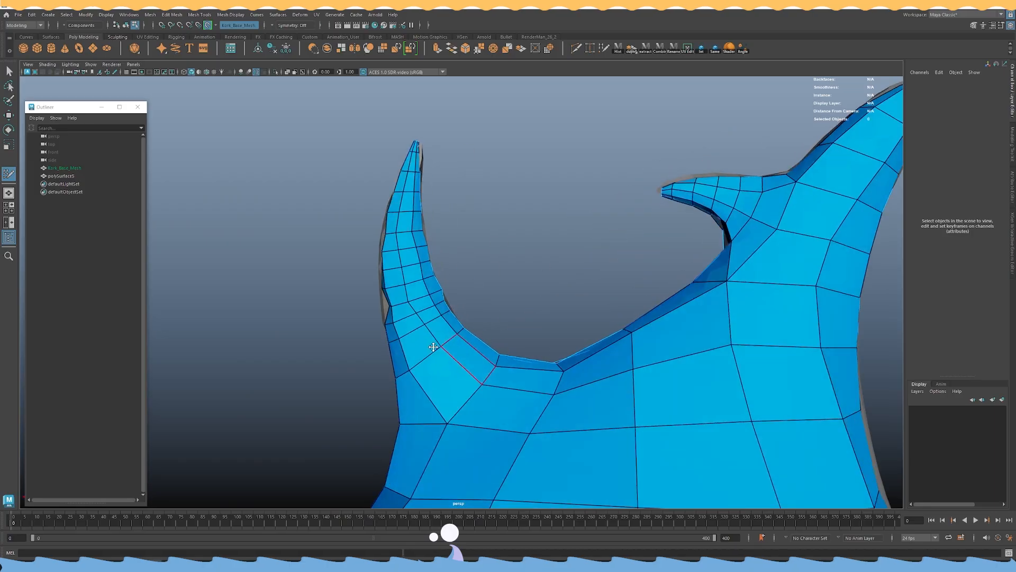
{"action": "left_click_drag", "start_coordinate": [475, 317], "coordinate": [487, 357], "text": "alt"}
{"action": "middle_click_drag", "start_coordinate": [487, 358], "coordinate": [472, 307], "text": "alt"}
{"action": "left_click_drag", "start_coordinate": [472, 307], "coordinate": [490, 276], "text": "alt"}
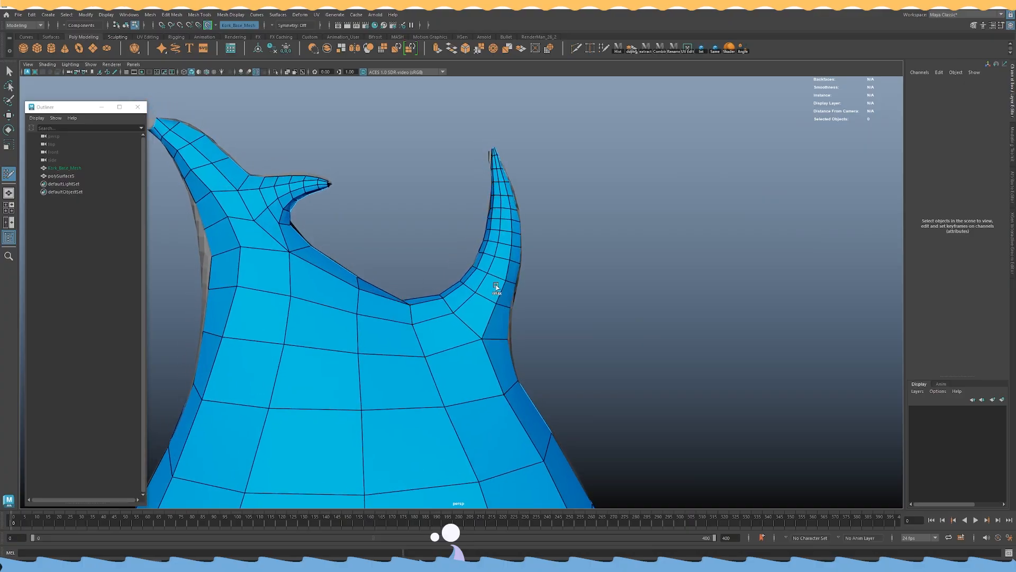
{"action": "left_click_drag", "start_coordinate": [482, 279], "coordinate": [455, 371], "text": "alt"}
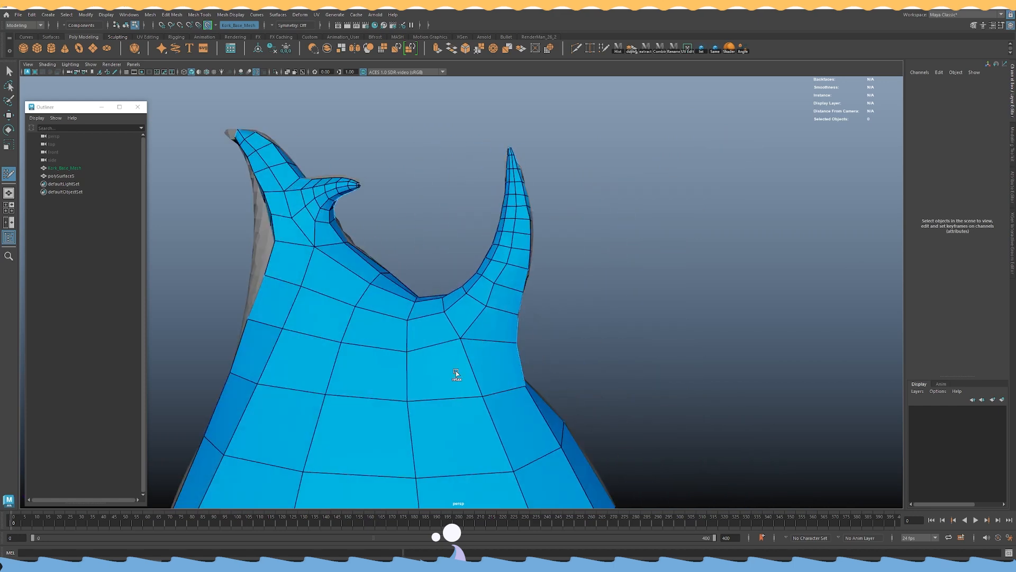
{"action": "left_click_drag", "start_coordinate": [477, 327], "coordinate": [487, 319], "text": "alt"}
Insert edge loops around the thick horn behind the small horn and relax its quads.
{"action": "middle_click_drag", "start_coordinate": [421, 278], "coordinate": [470, 272], "text": "alt"}
{"action": "left_click_drag", "start_coordinate": [470, 272], "coordinate": [442, 289], "text": "alt"}
{"action": "middle_click_drag", "start_coordinate": [442, 289], "coordinate": [485, 321], "text": "alt"}
{"action": "right_click_drag", "start_coordinate": [484, 322], "coordinate": [488, 323], "text": "alt"}
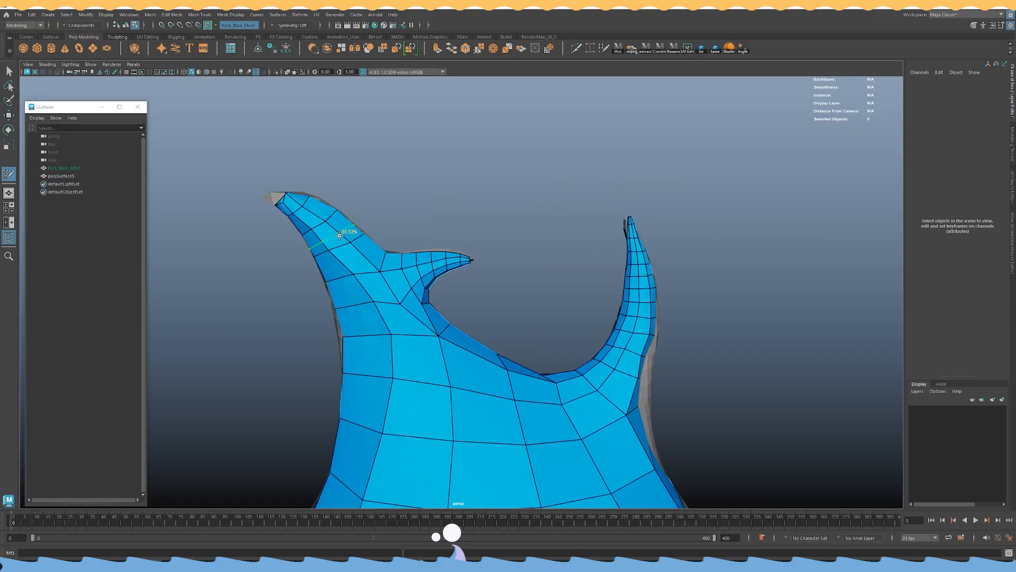
{"action": "left_click_drag", "start_coordinate": [393, 239], "coordinate": [363, 260], "text": "alt"}
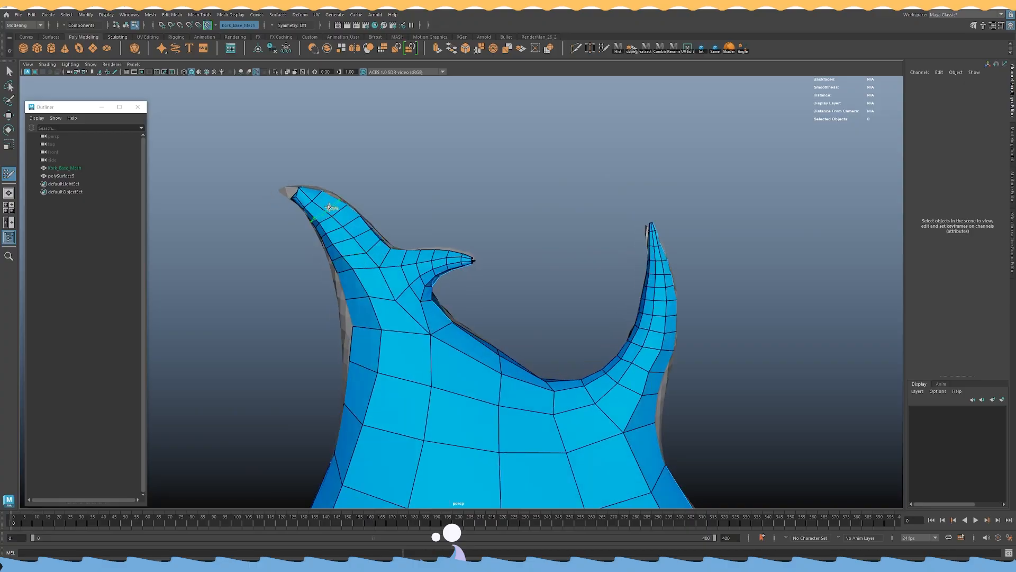
{"action": "left_click_drag", "start_coordinate": [355, 269], "coordinate": [507, 380], "text": "alt"}
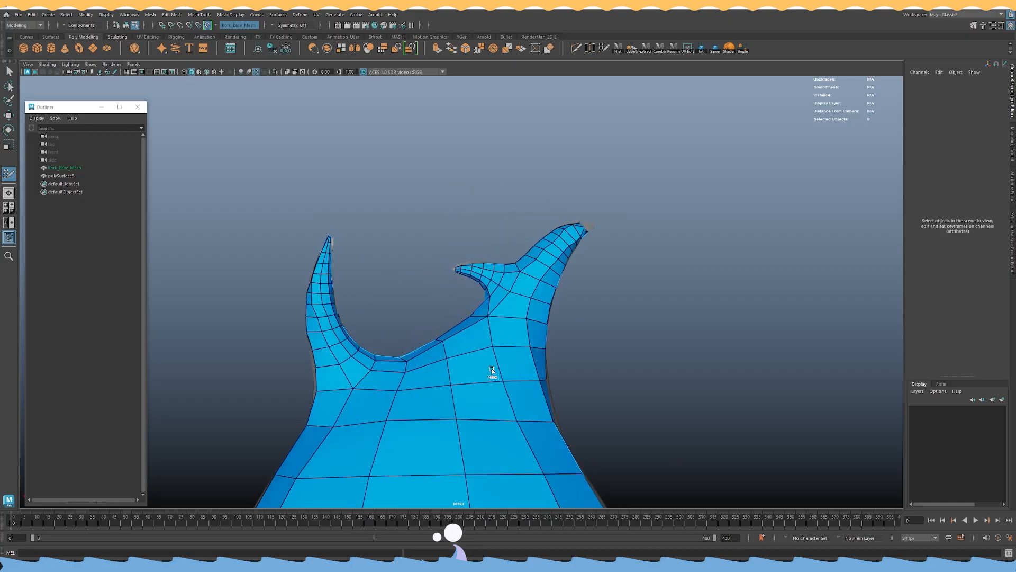
Insert additional edge loops across one arm and relax the quads where it joins the body.
{"action": "right_click_drag", "start_coordinate": [574, 385], "coordinate": [449, 398], "text": "alt"}
{"action": "middle_click_drag", "start_coordinate": [482, 352], "coordinate": [500, 196], "text": "alt"}
{"action": "right_click_drag", "start_coordinate": [439, 339], "coordinate": [511, 359], "text": "alt"}
{"action": "left_click_drag", "start_coordinate": [574, 358], "coordinate": [573, 257], "text": "alt"}
{"action": "middle_click_drag", "start_coordinate": [573, 256], "coordinate": [534, 324], "text": "alt"}
{"action": "right_click_drag", "start_coordinate": [535, 324], "coordinate": [551, 319], "text": "alt"}
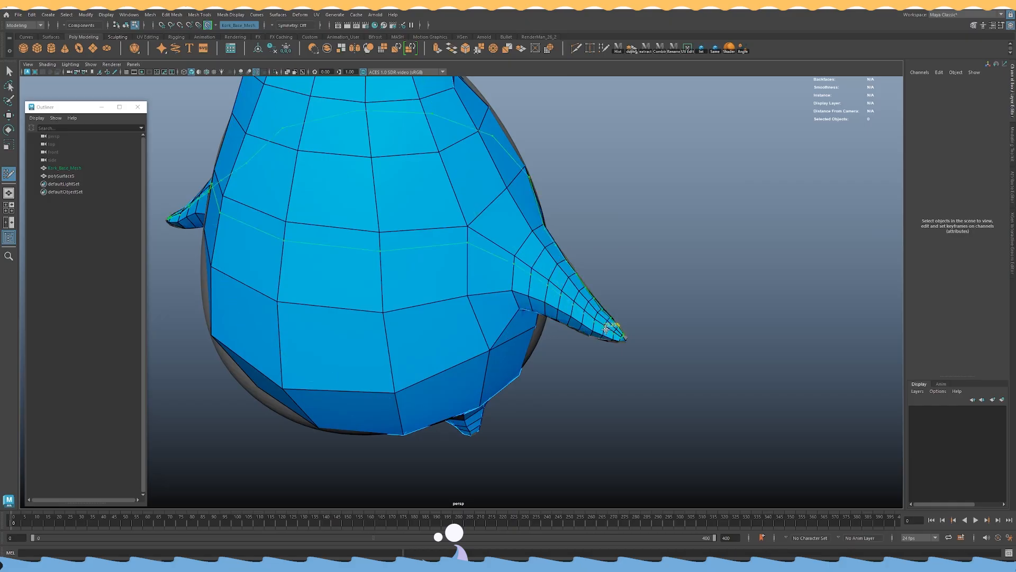
{"action": "left_click_drag", "start_coordinate": [604, 326], "coordinate": [634, 292], "text": "alt"}
{"action": "middle_click_drag", "start_coordinate": [583, 286], "coordinate": [490, 339], "text": "alt"}
{"action": "right_click_drag", "start_coordinate": [450, 313], "coordinate": [477, 304], "text": "alt"}
{"action": "left_click_drag", "start_coordinate": [477, 304], "coordinate": [413, 284], "text": "alt"}
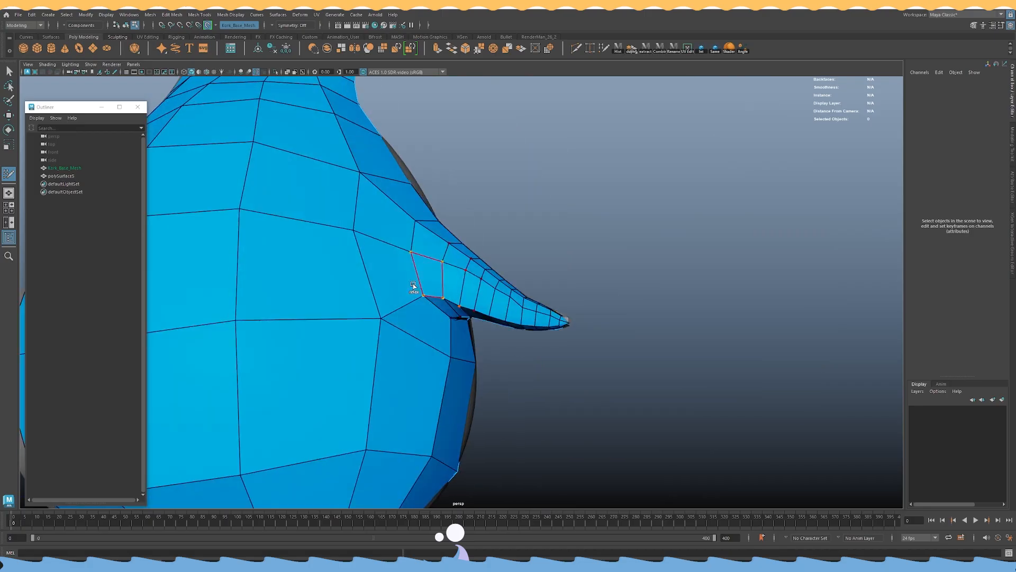
Insert matching edge loops across the opposite arm and relax its quads.
{"action": "left_click_drag", "start_coordinate": [538, 295], "coordinate": [560, 294], "text": "alt"}
{"action": "scroll", "coordinate": [327, 291], "scroll_direction": "down", "scroll_amount": 5}
{"action": "left_click_drag", "start_coordinate": [327, 291], "coordinate": [347, 284], "text": "alt"}
{"action": "scroll", "coordinate": [346, 283], "scroll_direction": "up", "scroll_amount": 3}
{"action": "left_click", "coordinate": [255, 296]}
{"action": "left_click_drag", "start_coordinate": [269, 290], "coordinate": [327, 216], "text": "alt"}
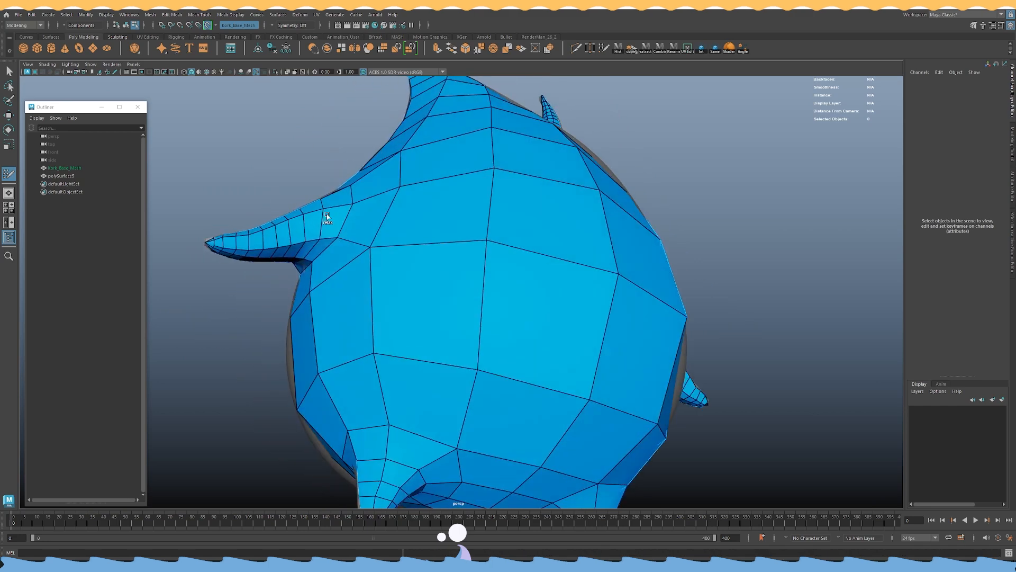
Leave Quad Draw, return to object mode and delete the retopology mesh's history.
{"action": "mouse_move", "coordinate": [384, 196]}
{"action": "left_mouse_down", "text": "alt"}
{"action": "mouse_move", "coordinate": [334, 233]}
{"action": "mouse_move", "coordinate": [397, 272]}
{"action": "mouse_move", "coordinate": [413, 220]}
{"action": "mouse_move", "coordinate": [337, 250]}
{"action": "mouse_move", "coordinate": [464, 250]}
{"action": "left_mouse_up", "text": "alt"}
{"action": "scroll", "coordinate": [322, 243], "scroll_direction": "down", "scroll_amount": 3}
{"action": "key", "text": "w"}
{"action": "right_click_drag", "start_coordinate": [432, 208], "coordinate": [466, 199]}
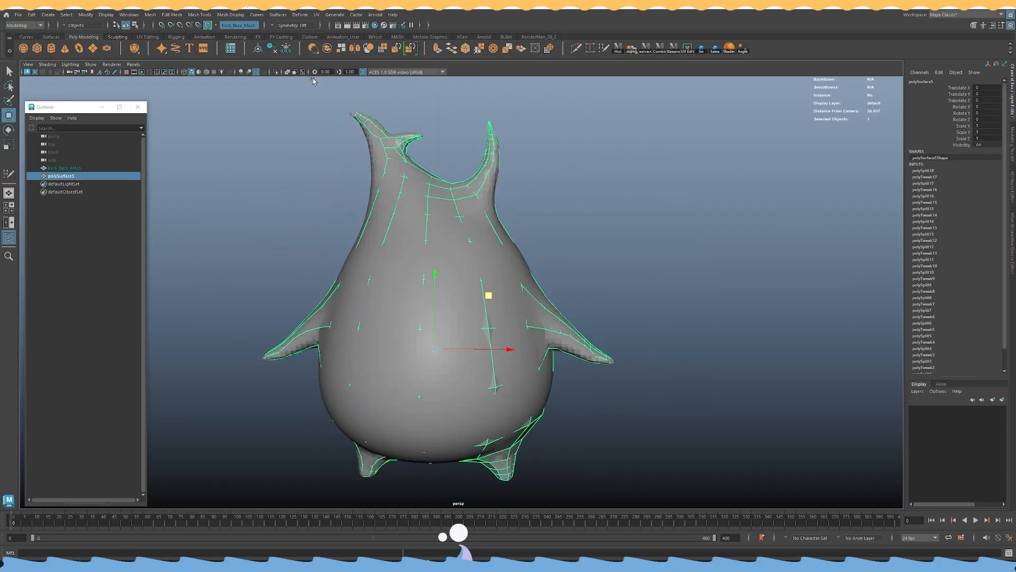
{"action": "key", "text": "alt+shift+d"}
Turn off the live surface and isolate the retopology mesh.
{"action": "left_click", "coordinate": [207, 26]}
{"action": "key", "text": "ctrl+1"}
{"action": "left_click", "coordinate": [537, 113]}
{"action": "left_click", "coordinate": [456, 248]}
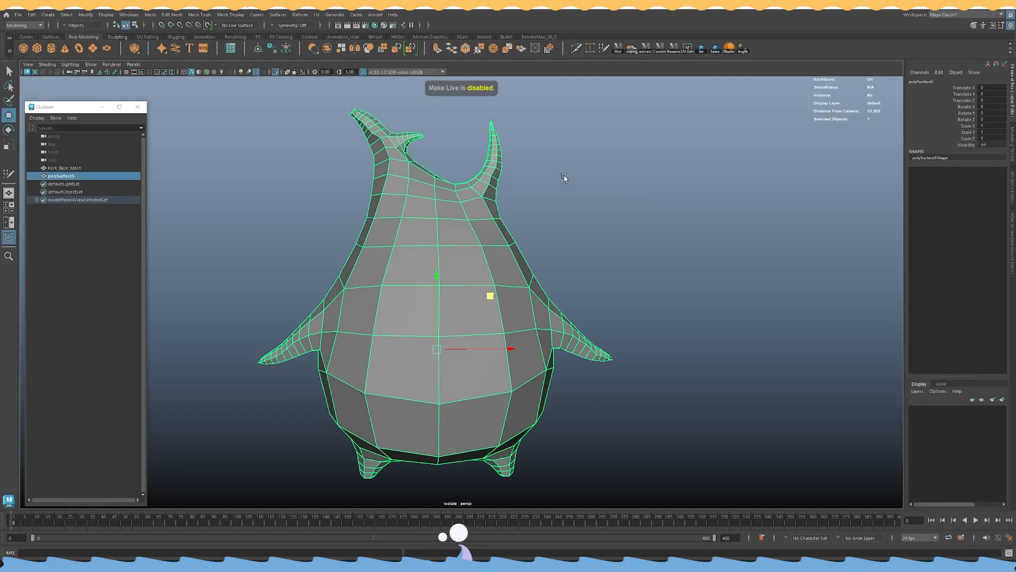
Preview the retopology mesh smoothed, examine the horns and upper body, and return to the unsmoothed cage.
{"action": "left_click_drag", "start_coordinate": [559, 178], "coordinate": [551, 186], "text": "alt"}
{"action": "right_click_drag", "start_coordinate": [551, 183], "coordinate": [550, 149]}
{"action": "middle_click_drag", "start_coordinate": [499, 148], "coordinate": [506, 243], "text": "alt"}
{"action": "scroll", "coordinate": [477, 245], "scroll_direction": "up", "scroll_amount": 5}
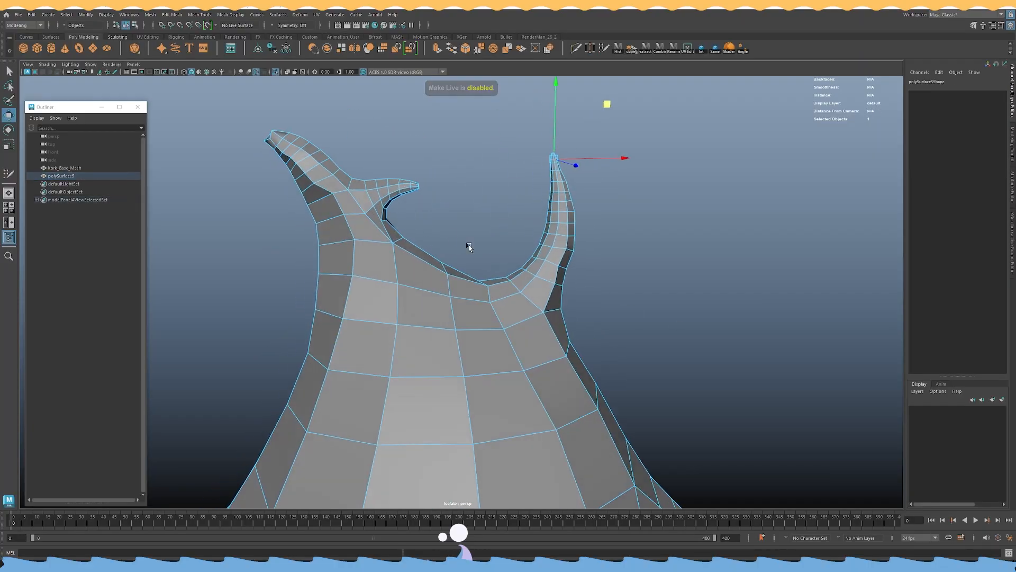
{"action": "left_click", "coordinate": [337, 188]}
{"action": "left_click_drag", "start_coordinate": [338, 188], "coordinate": [470, 213], "text": "alt"}
{"action": "key", "text": "3"}
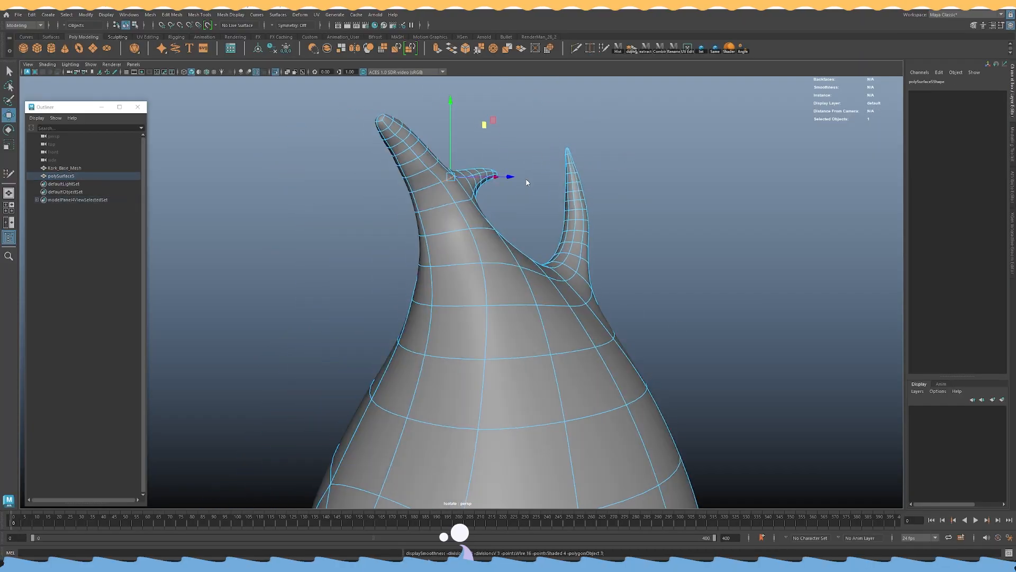
{"action": "right_click_drag", "start_coordinate": [526, 188], "coordinate": [556, 164]}
{"action": "left_click", "coordinate": [650, 124]}
{"action": "right_click_drag", "start_coordinate": [651, 125], "coordinate": [530, 217], "text": "alt"}
{"action": "left_click_drag", "start_coordinate": [529, 217], "coordinate": [462, 223], "text": "alt"}
{"action": "right_click_drag", "start_coordinate": [462, 222], "coordinate": [748, 348], "text": "alt"}
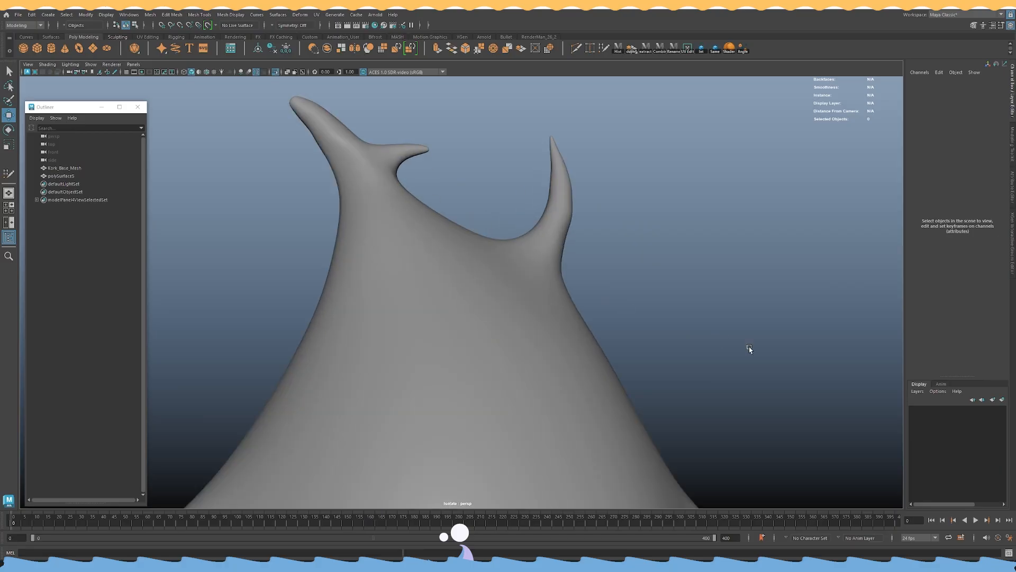
{"action": "left_click_drag", "start_coordinate": [748, 349], "coordinate": [490, 334], "text": "alt"}
{"action": "left_click", "coordinate": [490, 334]}
{"action": "key", "text": "1"}
{"action": "left_click_drag", "start_coordinate": [540, 249], "coordinate": [449, 278], "text": "alt"}
{"action": "left_click_drag", "start_coordinate": [445, 222], "coordinate": [654, 274], "text": "alt"}
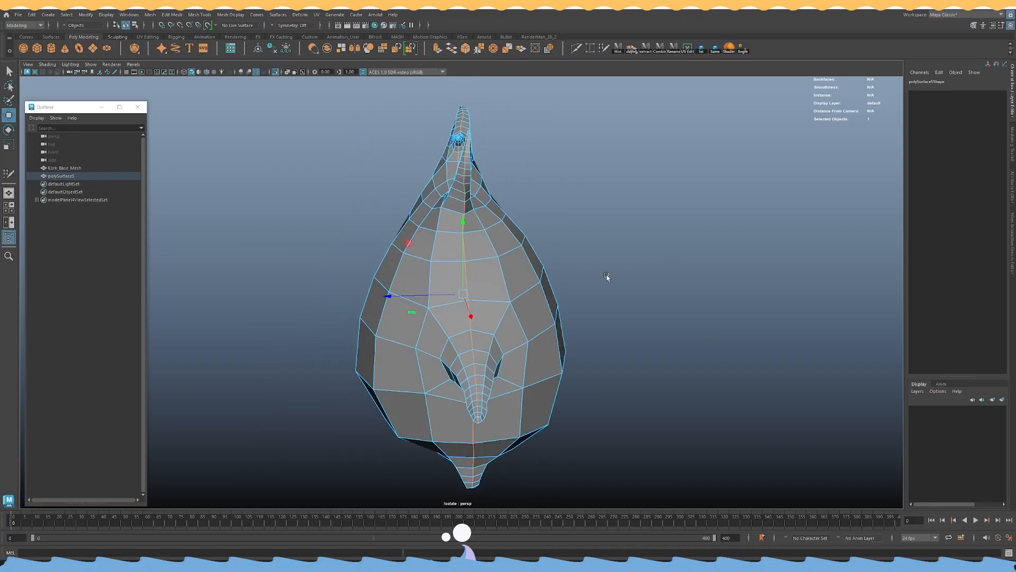
Apply Edit Edge Flow to the horizontal edge loops around the upper body, from below the horns toward the arms.
{"action": "left_click_drag", "start_coordinate": [602, 304], "coordinate": [704, 312], "text": "alt"}
{"action": "middle_click_drag", "start_coordinate": [704, 312], "coordinate": [710, 395], "text": "alt"}
{"action": "scroll", "coordinate": [538, 303], "scroll_direction": "up", "scroll_amount": 5}
{"action": "left_click_drag", "start_coordinate": [538, 303], "coordinate": [545, 263], "text": "alt"}
{"action": "middle_click_drag", "start_coordinate": [545, 263], "coordinate": [536, 333], "text": "alt"}
{"action": "mouse_move", "coordinate": [535, 334]}
{"action": "left_mouse_down", "text": "alt"}
{"action": "mouse_move", "coordinate": [565, 355]}
{"action": "mouse_move", "coordinate": [536, 376]}
{"action": "mouse_move", "coordinate": [511, 278]}
{"action": "mouse_move", "coordinate": [540, 332]}
{"action": "left_mouse_up", "text": "alt"}
{"action": "key", "text": "w"}
{"action": "left_click_drag", "start_coordinate": [490, 281], "coordinate": [381, 304], "text": "alt"}
{"action": "middle_click_drag", "start_coordinate": [466, 318], "coordinate": [477, 239], "text": "alt"}
{"action": "left_click", "coordinate": [438, 217]}
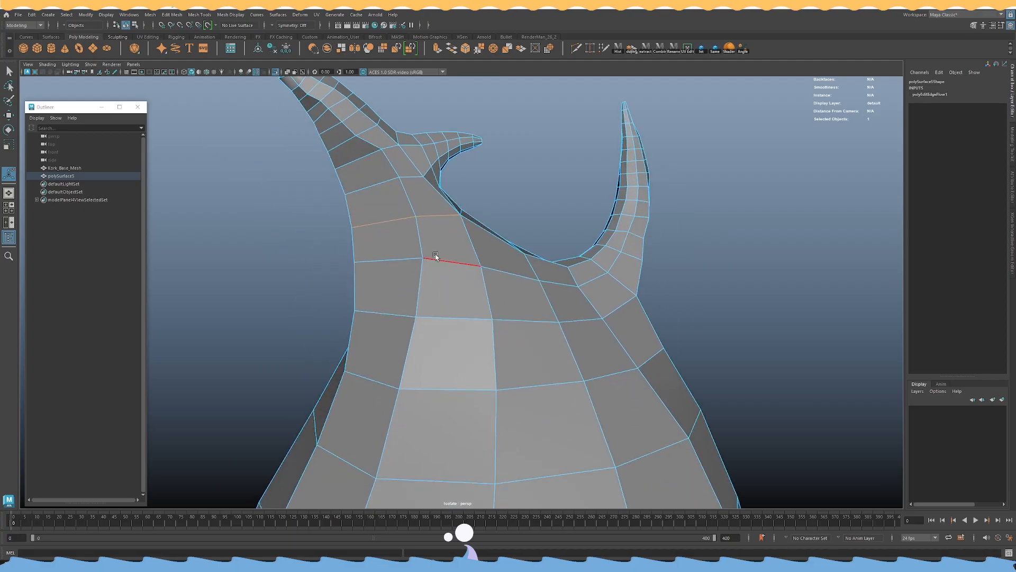
{"action": "left_click_drag", "start_coordinate": [454, 310], "coordinate": [481, 391], "text": "alt"}
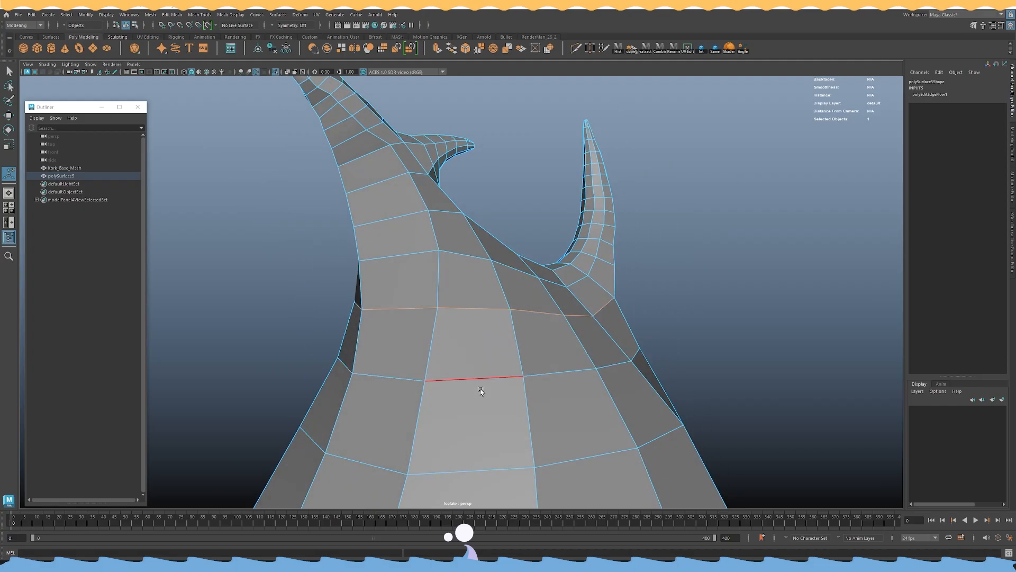
{"action": "right_click", "coordinate": [495, 286], "text": "shift"}
{"action": "left_click", "coordinate": [485, 361]}
{"action": "left_click_drag", "start_coordinate": [492, 345], "coordinate": [476, 317], "text": "alt"}
{"action": "scroll", "coordinate": [442, 309], "scroll_direction": "up", "scroll_amount": 3}
{"action": "key", "text": "g"}
{"action": "scroll", "coordinate": [513, 276], "scroll_direction": "down", "scroll_amount": 5}
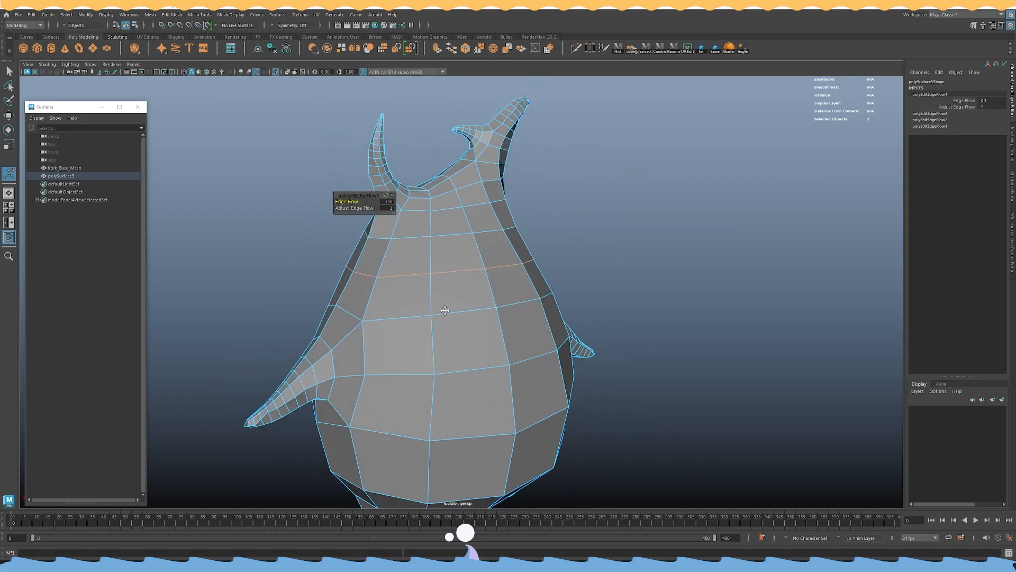
Try to apply edge flow to further loops on the upper body near the horns.
{"action": "left_click", "coordinate": [446, 195]}
{"action": "key", "text": "g"}
{"action": "left_click_drag", "start_coordinate": [446, 195], "coordinate": [493, 223], "text": "alt"}
{"action": "left_click", "coordinate": [459, 201]}
{"action": "key", "text": "g"}
{"action": "key", "text": "ctrl+z"}
{"action": "key", "text": "ctrl+z"}
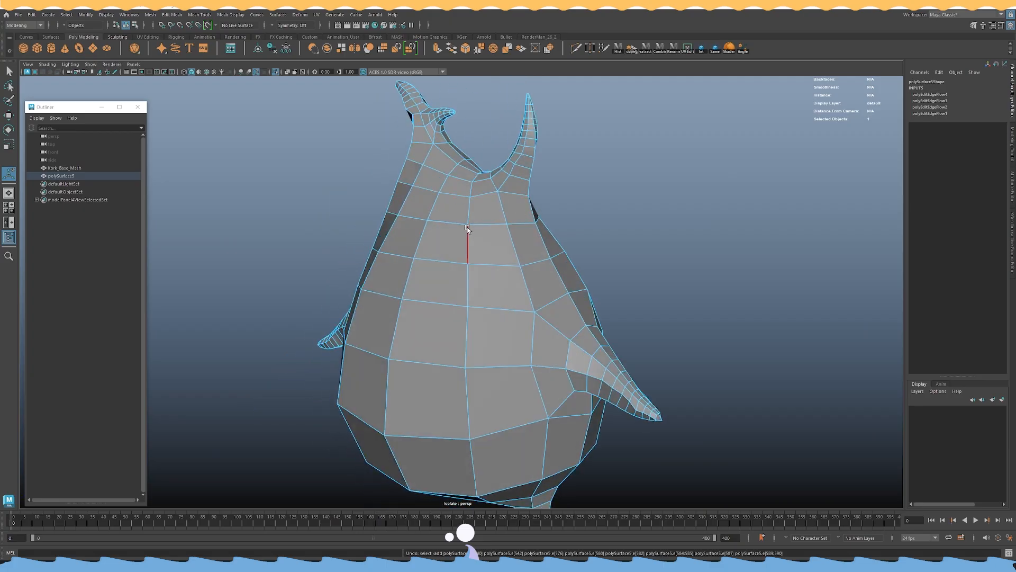
Apply edge flow to the cross loops along the arm on the thin horn's side.
{"action": "scroll", "coordinate": [504, 253], "scroll_direction": "up", "scroll_amount": 5}
{"action": "middle_click_drag", "start_coordinate": [512, 296], "coordinate": [413, 185], "text": "alt"}
{"action": "right_click_drag", "start_coordinate": [449, 309], "coordinate": [511, 331], "text": "alt"}
{"action": "double_click", "coordinate": [552, 360]}
{"action": "key", "text": "g"}
{"action": "double_click", "coordinate": [533, 345]}
{"action": "key", "text": "g"}
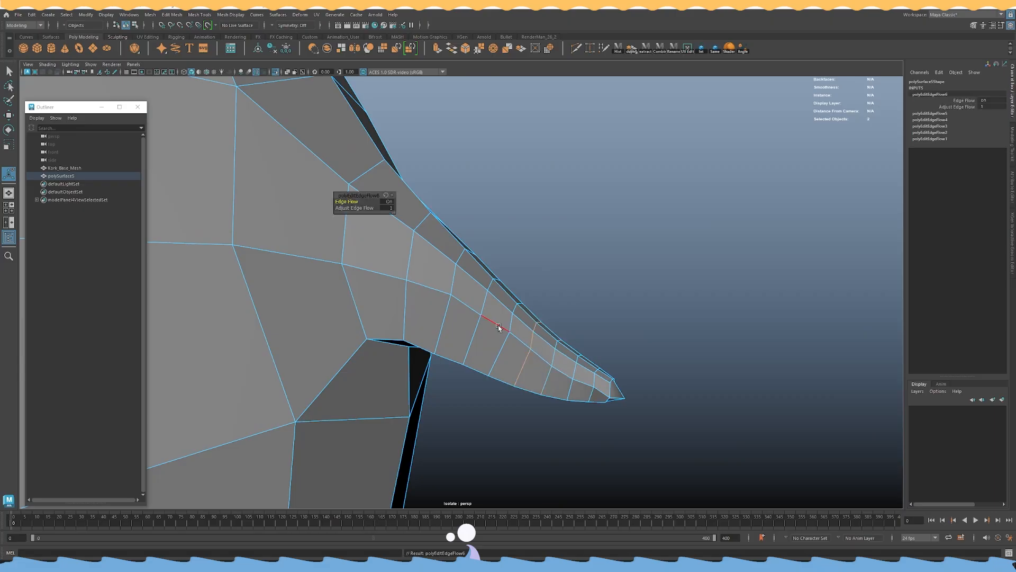
{"action": "double_click", "coordinate": [482, 302]}
{"action": "key", "text": "g"}
{"action": "double_click", "coordinate": [453, 286]}
{"action": "key", "text": "g"}
{"action": "double_click", "coordinate": [509, 319]}
{"action": "key", "text": "g"}
Try to apply edge flow to another loop near that arm's tip.
{"action": "left_click_drag", "start_coordinate": [563, 345], "coordinate": [497, 313], "text": "alt"}
{"action": "double_click", "coordinate": [549, 346]}
{"action": "key", "text": "g"}
{"action": "left_click_drag", "start_coordinate": [551, 347], "coordinate": [450, 346], "text": "alt"}
{"action": "key", "text": "ctrl+z"}
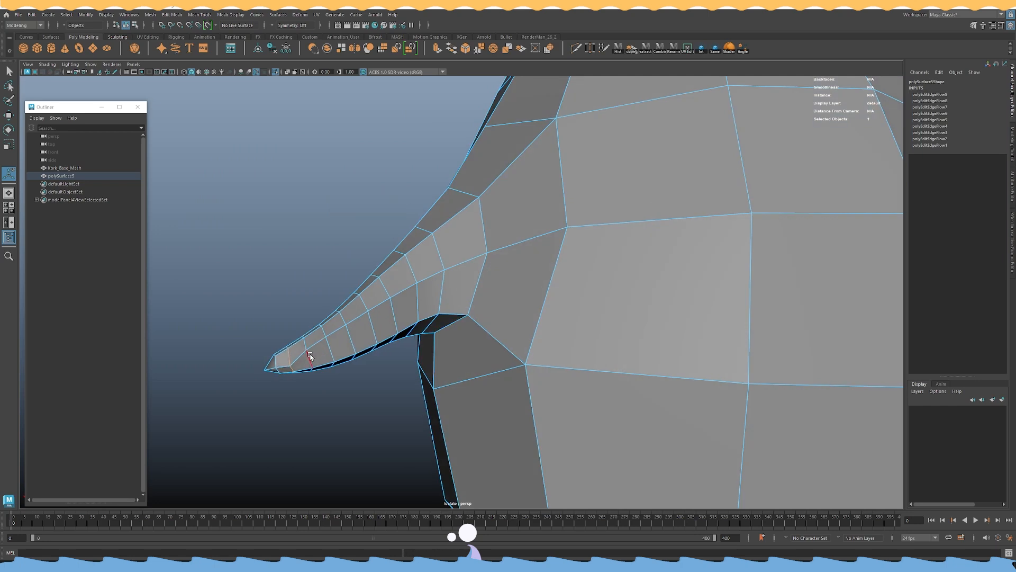
Working from the other side of the same arm, apply edge flow to its loops one by one from tip toward body.
{"action": "double_click", "coordinate": [310, 357]}
{"action": "key", "text": "g"}
{"action": "double_click", "coordinate": [291, 358]}
{"action": "key", "text": "g"}
{"action": "left_click", "coordinate": [307, 349]}
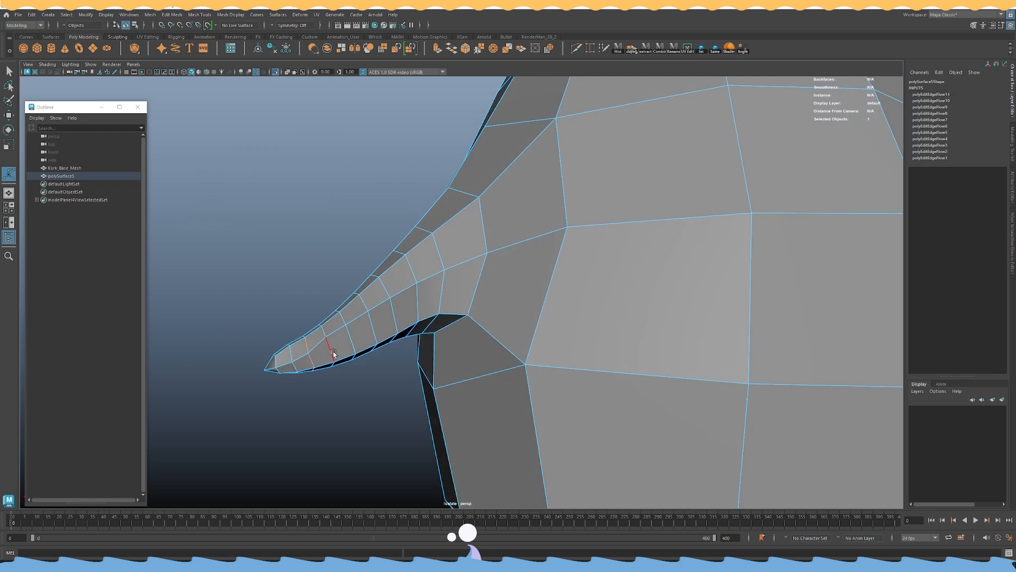
{"action": "key", "text": "g"}
{"action": "double_click", "coordinate": [333, 351]}
{"action": "key", "text": "g"}
{"action": "double_click", "coordinate": [353, 339]}
{"action": "key", "text": "g"}
{"action": "double_click", "coordinate": [374, 329]}
{"action": "key", "text": "g"}
{"action": "double_click", "coordinate": [398, 317]}
{"action": "key", "text": "g"}
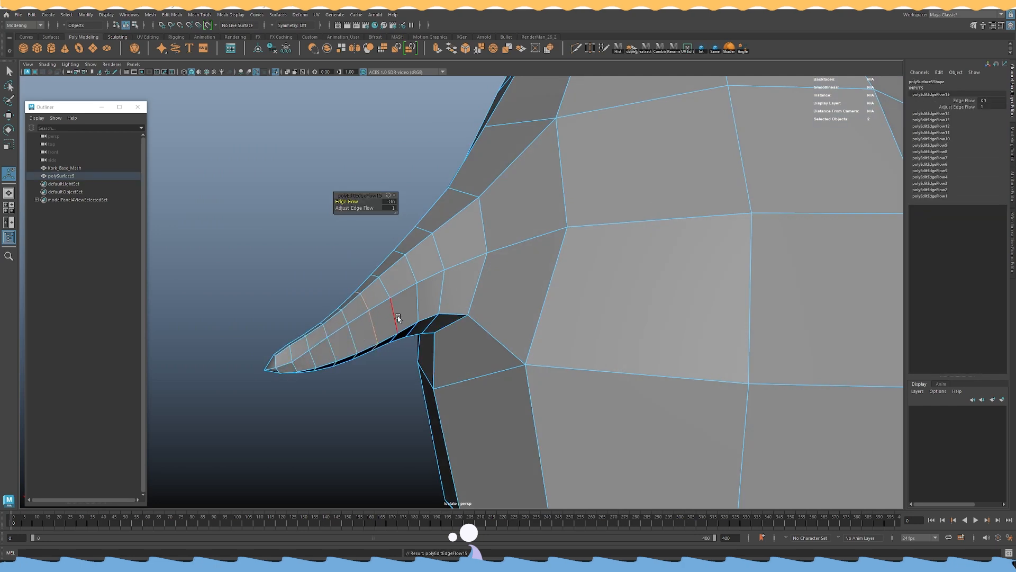
{"action": "double_click", "coordinate": [417, 301]}
{"action": "key", "text": "g"}
Try to apply edge flow to the loop where that arm joins the body.
{"action": "double_click", "coordinate": [446, 289]}
{"action": "key", "text": "g"}
{"action": "right_click_drag", "start_coordinate": [447, 289], "coordinate": [422, 270], "text": "alt"}
{"action": "left_click_drag", "start_coordinate": [422, 270], "coordinate": [533, 290], "text": "alt"}
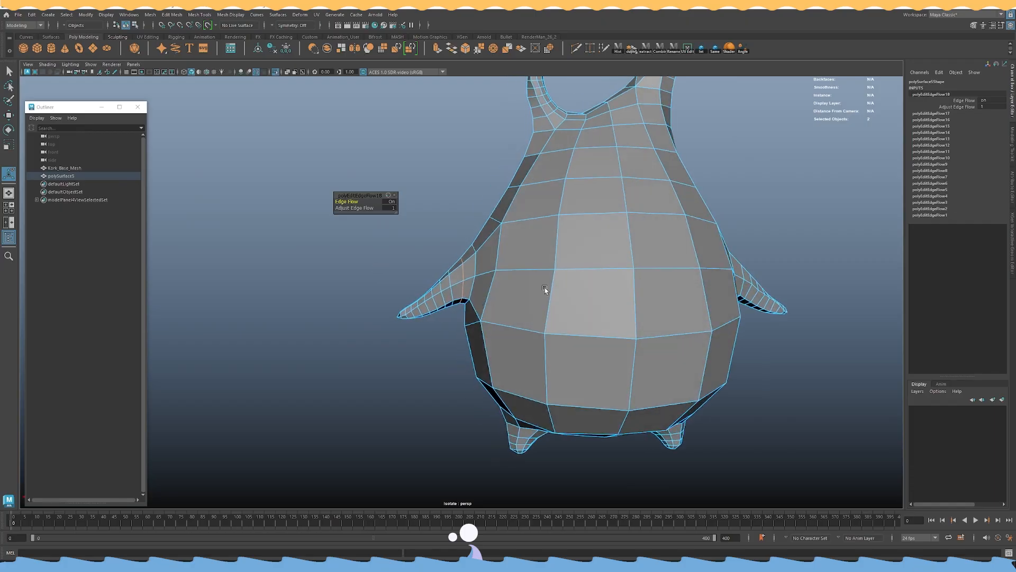
{"action": "middle_click_drag", "start_coordinate": [533, 289], "coordinate": [468, 297], "text": "alt"}
{"action": "key", "text": "ctrl+z"}
Apply edge flow to the cross loops along the arm on the large horn's side, including those near its tip.
{"action": "middle_click_drag", "start_coordinate": [682, 320], "coordinate": [434, 323], "text": "alt"}
{"action": "right_click_drag", "start_coordinate": [433, 323], "coordinate": [477, 326], "text": "alt"}
{"action": "double_click", "coordinate": [379, 297]}
{"action": "key", "text": "g"}
{"action": "double_click", "coordinate": [409, 316]}
{"action": "key", "text": "g"}
{"action": "double_click", "coordinate": [424, 322]}
{"action": "key", "text": "g"}
{"action": "double_click", "coordinate": [439, 325]}
{"action": "key", "text": "g"}
{"action": "double_click", "coordinate": [452, 331]}
{"action": "key", "text": "g"}
{"action": "left_click_drag", "start_coordinate": [453, 332], "coordinate": [390, 371], "text": "alt"}
{"action": "double_click", "coordinate": [392, 374]}
{"action": "key", "text": "g"}
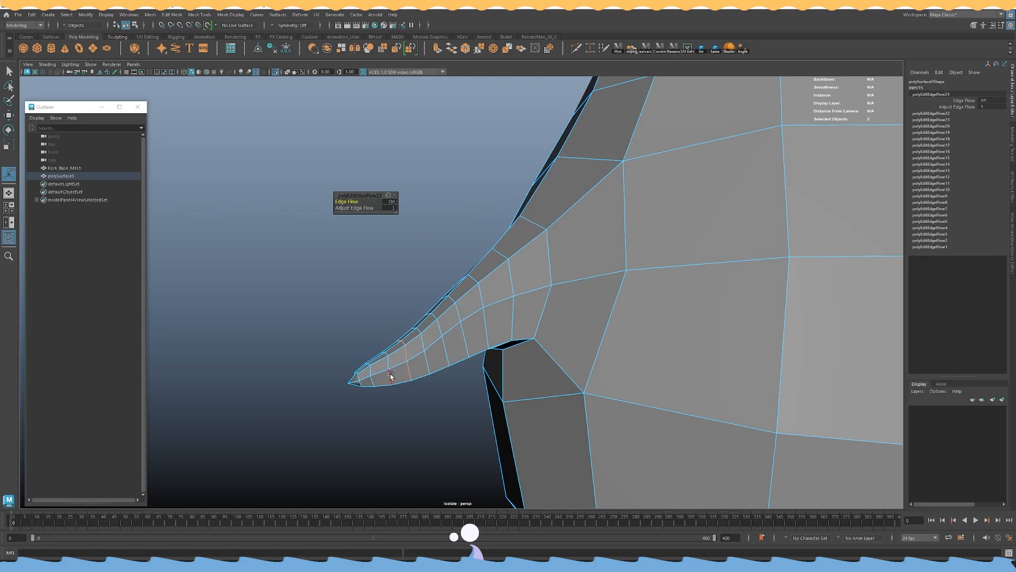
{"action": "double_click", "coordinate": [391, 375]}
{"action": "key", "text": "g"}
Apply edge flow to the edge loops around both feet, undoing the last adjustment.
{"action": "right_click_drag", "start_coordinate": [391, 375], "coordinate": [322, 327], "text": "alt"}
{"action": "middle_click_drag", "start_coordinate": [583, 450], "coordinate": [465, 351], "text": "alt"}
{"action": "left_click_drag", "start_coordinate": [465, 351], "coordinate": [431, 358], "text": "alt"}
{"action": "double_click", "coordinate": [386, 338]}
{"action": "key", "text": "g"}
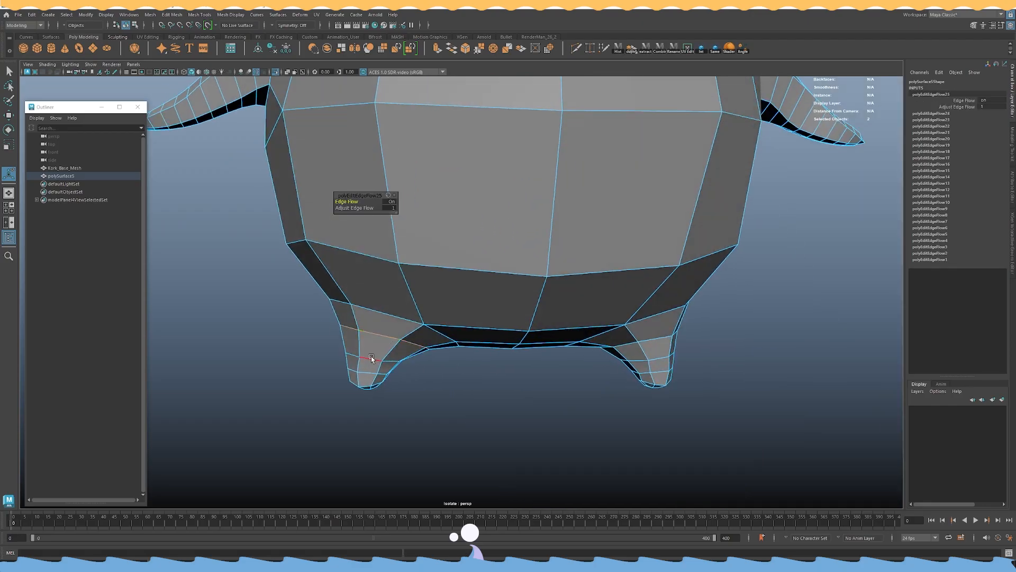
{"action": "double_click", "coordinate": [369, 372]}
{"action": "key", "text": "g"}
{"action": "double_click", "coordinate": [652, 326]}
{"action": "key", "text": "g"}
{"action": "double_click", "coordinate": [651, 348]}
{"action": "key", "text": "g"}
{"action": "key", "text": "ctrl+z"}
Preview the whole mesh smoothed in object mode and examine its silhouette.
{"action": "key", "text": "3"}
{"action": "right_click_drag", "start_coordinate": [588, 270], "coordinate": [628, 257]}
{"action": "left_click", "coordinate": [803, 285]}
{"action": "right_click_drag", "start_coordinate": [803, 285], "coordinate": [554, 284], "text": "alt"}
{"action": "middle_click_drag", "start_coordinate": [555, 284], "coordinate": [521, 399], "text": "alt"}
{"action": "right_click_drag", "start_coordinate": [521, 398], "coordinate": [585, 396], "text": "alt"}
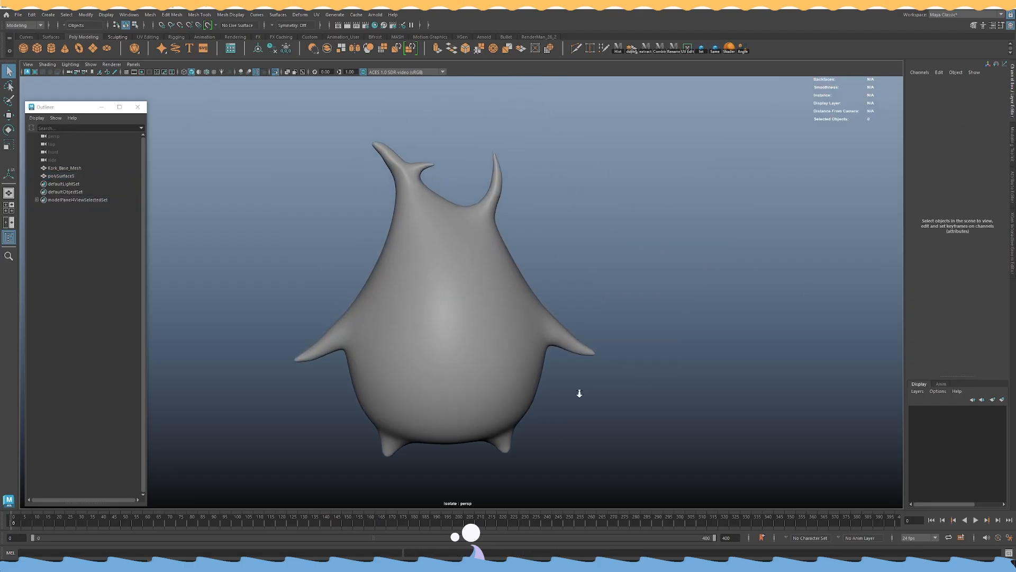
Return the retopology mesh to its unsmoothed display and delete its history.
{"action": "left_click", "coordinate": [434, 318]}
{"action": "key", "text": "1"}
{"action": "key", "text": "alt+shift+d"}
{"action": "middle_click_drag", "start_coordinate": [449, 206], "coordinate": [496, 337], "text": "alt"}
{"action": "right_click_drag", "start_coordinate": [497, 337], "coordinate": [805, 383], "text": "alt"}
{"action": "key", "text": "1"}
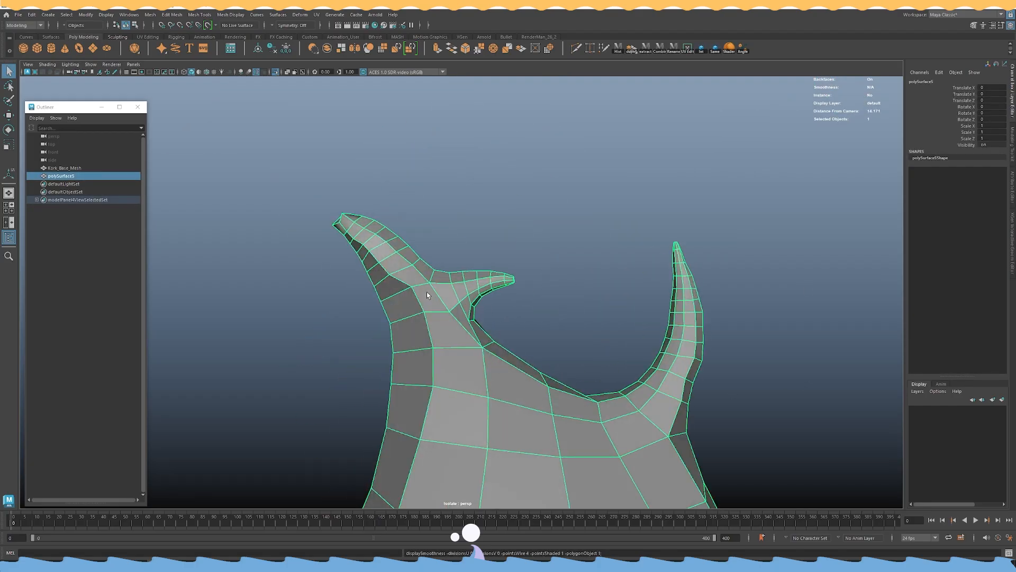
Apply edge flow to the cross loops along the large horn toward its tip.
{"action": "right_click_drag", "start_coordinate": [426, 293], "coordinate": [425, 265]}
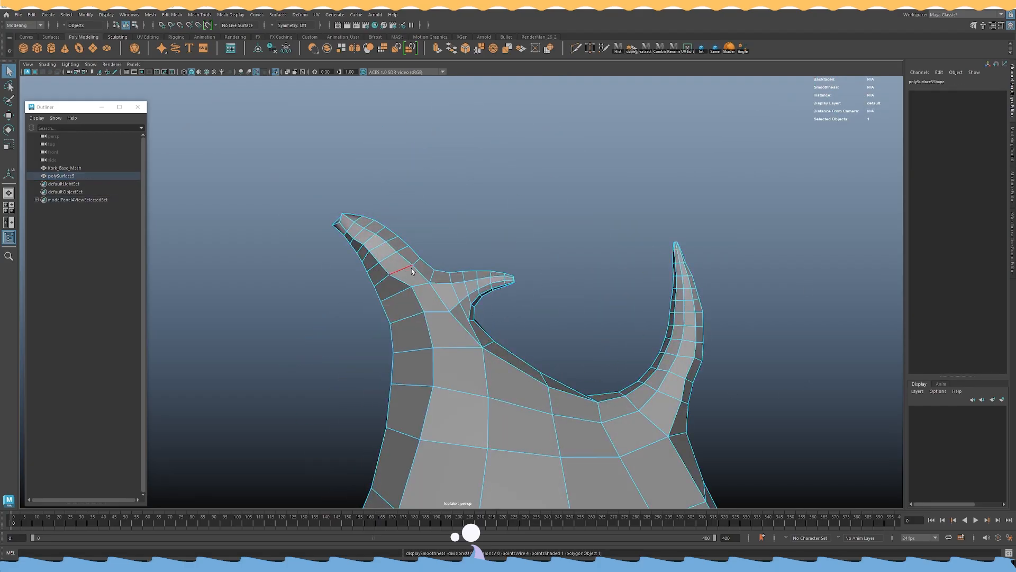
{"action": "scroll", "coordinate": [407, 269], "scroll_direction": "up", "scroll_amount": 5}
{"action": "double_click", "coordinate": [348, 256]}
{"action": "key", "text": "g"}
{"action": "double_click", "coordinate": [334, 234]}
{"action": "key", "text": "g"}
{"action": "double_click", "coordinate": [300, 199]}
{"action": "key", "text": "g"}
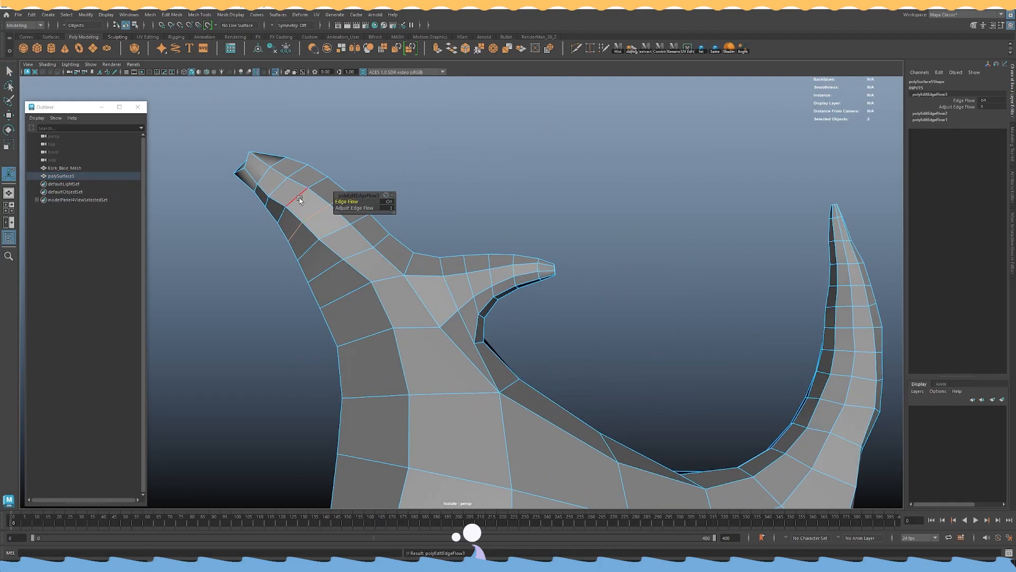
{"action": "double_click", "coordinate": [275, 187]}
{"action": "key", "text": "g"}
Select the cap faces at the large horn's tip and circularize them.
{"action": "left_click_drag", "start_coordinate": [286, 186], "coordinate": [530, 210], "text": "alt"}
{"action": "key", "text": "w"}
{"action": "right_click_drag", "start_coordinate": [542, 211], "coordinate": [542, 244]}
{"action": "left_click", "coordinate": [498, 326]}
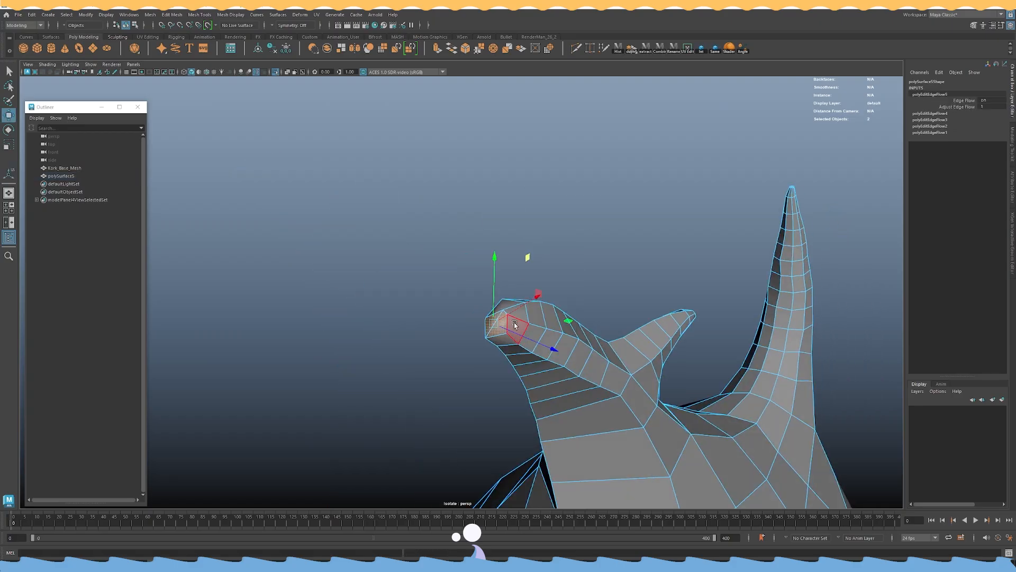
{"action": "right_click_drag", "start_coordinate": [515, 318], "coordinate": [505, 132], "text": "alt"}
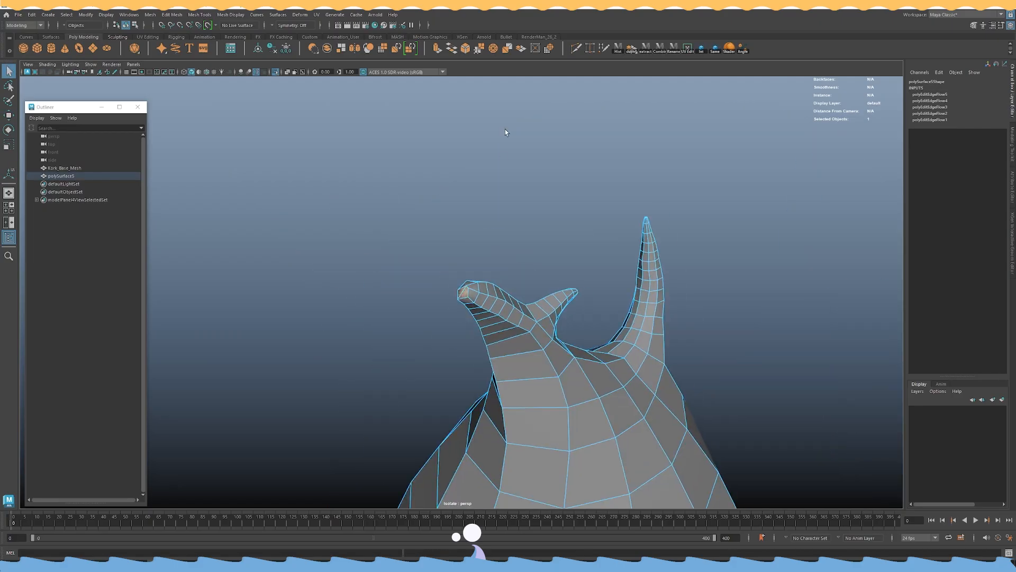
{"action": "left_click", "coordinate": [549, 48]}
{"action": "key", "text": "f"}
{"action": "key", "text": "w"}
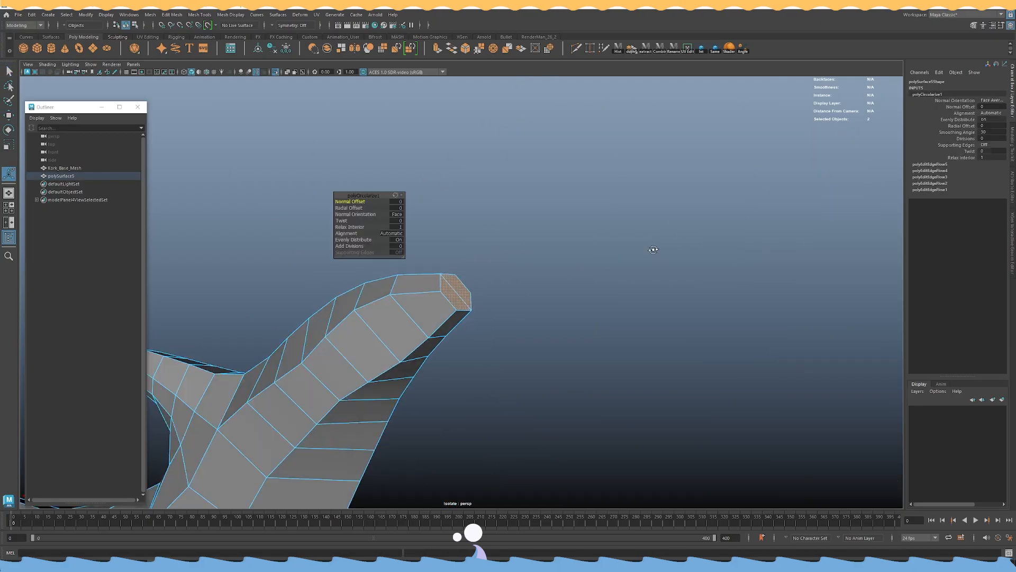
Show the base mesh again in wireframe and adjust the horn's cap faces to line up with it.
{"action": "key", "text": "ctrl+1"}
{"action": "key", "text": "4"}
{"action": "key", "text": "e"}
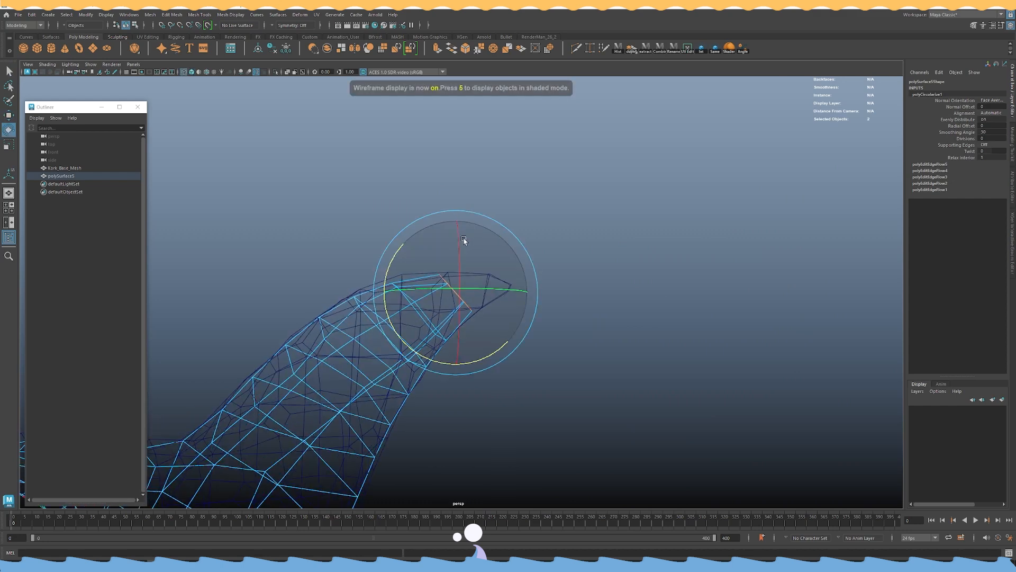
{"action": "key", "text": "w"}
Extrude the horn's cap faces and scale, rotate and move them to fill the base mesh's tip, checking in shaded display.
{"action": "right_click_drag", "start_coordinate": [564, 176], "coordinate": [562, 196], "text": "shift"}
{"action": "key", "text": "w"}
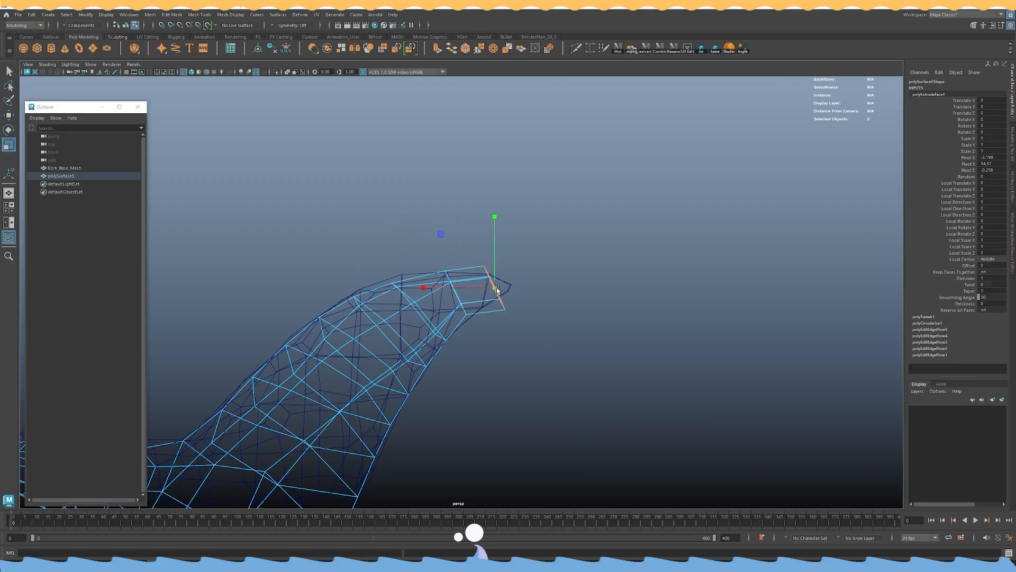
{"action": "key", "text": "e"}
{"action": "left_click_drag", "start_coordinate": [472, 225], "coordinate": [473, 227]}
{"action": "key", "text": "w"}
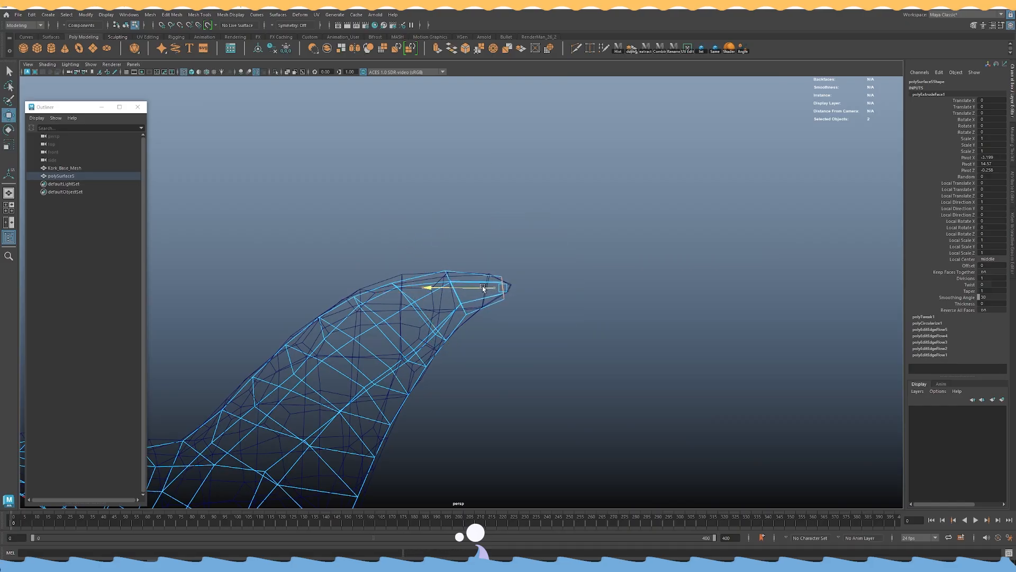
{"action": "key", "text": "5"}
{"action": "left_click_drag", "start_coordinate": [488, 286], "coordinate": [492, 287], "text": "alt"}
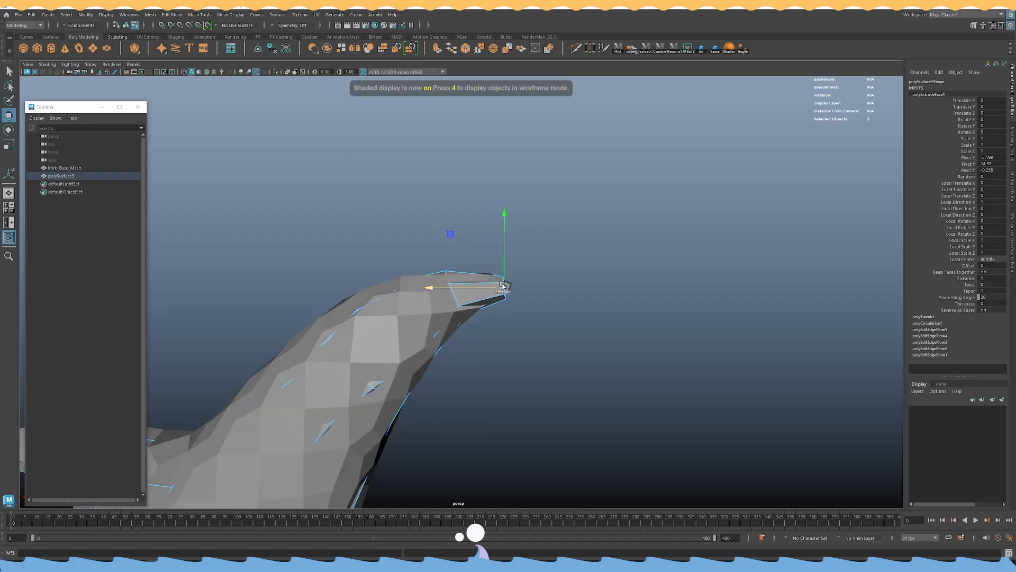
Insert an edge loop near the large horn's tip and isolate the retopologized mesh.
{"action": "key", "text": "g"}
{"action": "left_click", "coordinate": [492, 288]}
{"action": "key", "text": "w"}
{"action": "right_click_drag", "start_coordinate": [524, 259], "coordinate": [531, 235]}
{"action": "key", "text": "ctrl+1"}
Apply edge flow to the cross loops along the large horn, from the tip down to its base.
{"action": "double_click", "coordinate": [454, 291]}
{"action": "key", "text": "g"}
{"action": "left_click_drag", "start_coordinate": [380, 332], "coordinate": [551, 336]}
{"action": "double_click", "coordinate": [551, 335]}
{"action": "key", "text": "g"}
{"action": "double_click", "coordinate": [589, 363]}
{"action": "key", "text": "g"}
{"action": "left_click_drag", "start_coordinate": [590, 364], "coordinate": [493, 323], "text": "alt"}
{"action": "double_click", "coordinate": [496, 308]}
{"action": "key", "text": "g"}
{"action": "double_click", "coordinate": [523, 357]}
{"action": "key", "text": "g"}
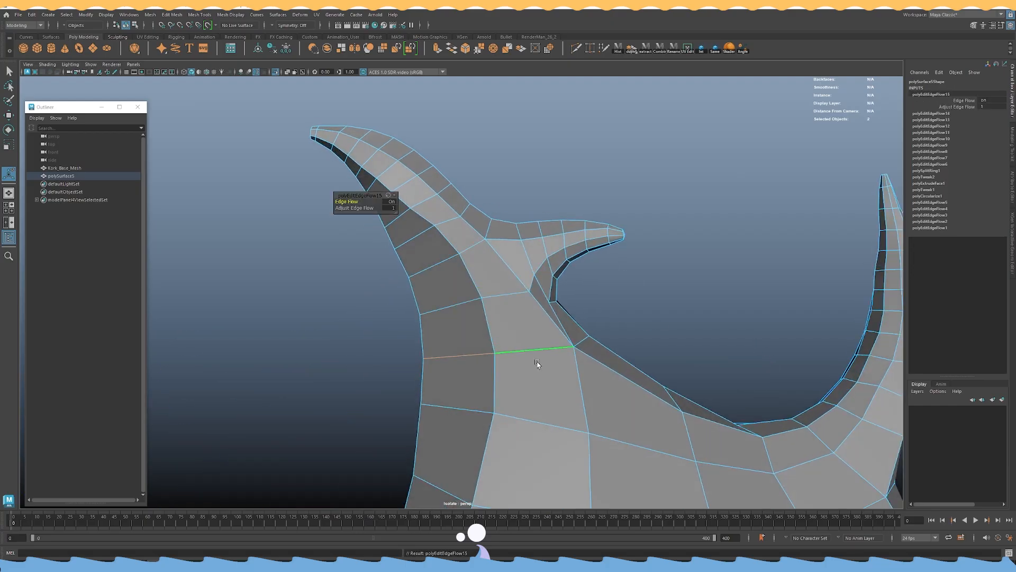
Apply edge flow to the loop running across the head just below the large horn.
{"action": "left_click_drag", "start_coordinate": [577, 356], "coordinate": [465, 317], "text": "alt"}
{"action": "double_click", "coordinate": [522, 325]}
{"action": "key", "text": "g"}
{"action": "key", "text": "ctrl+z"}
{"action": "key", "text": "g"}
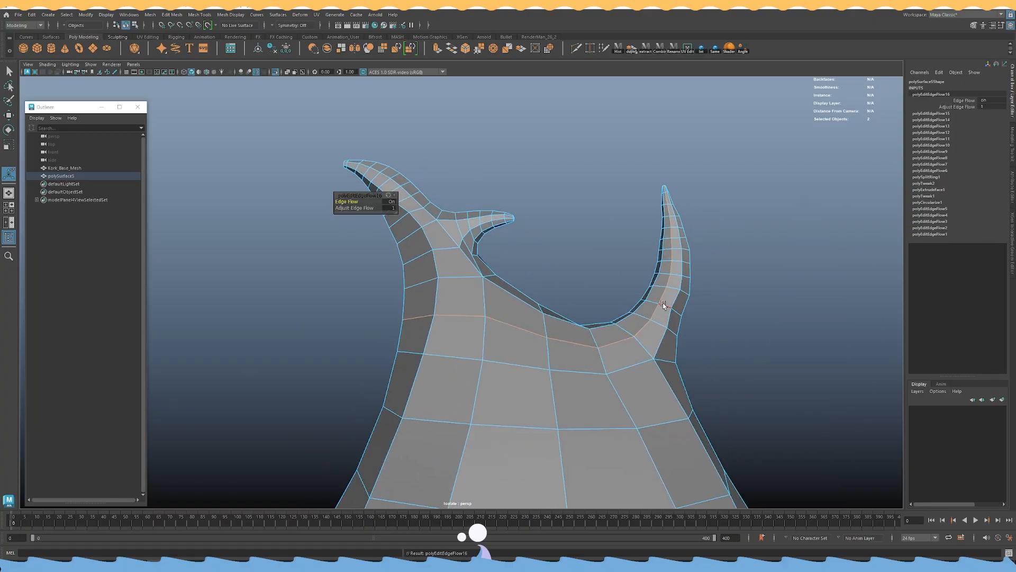
Try applying edge flow to the loop that runs from the head up into the opposite horn.
{"action": "left_click_drag", "start_coordinate": [657, 305], "coordinate": [631, 316], "text": "alt"}
{"action": "double_click", "coordinate": [631, 318]}
{"action": "key", "text": "g"}
{"action": "left_click_drag", "start_coordinate": [688, 331], "coordinate": [469, 317], "text": "alt"}
{"action": "key", "text": "ctrl+z"}
Examine the head and horns from several sides in smooth preview.
{"action": "left_click_drag", "start_coordinate": [381, 328], "coordinate": [301, 337], "text": "alt"}
{"action": "right_click_drag", "start_coordinate": [320, 300], "coordinate": [377, 273]}
{"action": "left_click_drag", "start_coordinate": [376, 319], "coordinate": [379, 281], "text": "alt"}
{"action": "key", "text": "3"}
{"action": "left_click", "coordinate": [397, 220]}
{"action": "right_click_drag", "start_coordinate": [397, 220], "coordinate": [255, 264], "text": "alt"}
{"action": "left_click_drag", "start_coordinate": [254, 265], "coordinate": [522, 302], "text": "alt"}
{"action": "right_click_drag", "start_coordinate": [523, 301], "coordinate": [762, 370], "text": "alt"}
{"action": "left_click", "coordinate": [449, 238]}
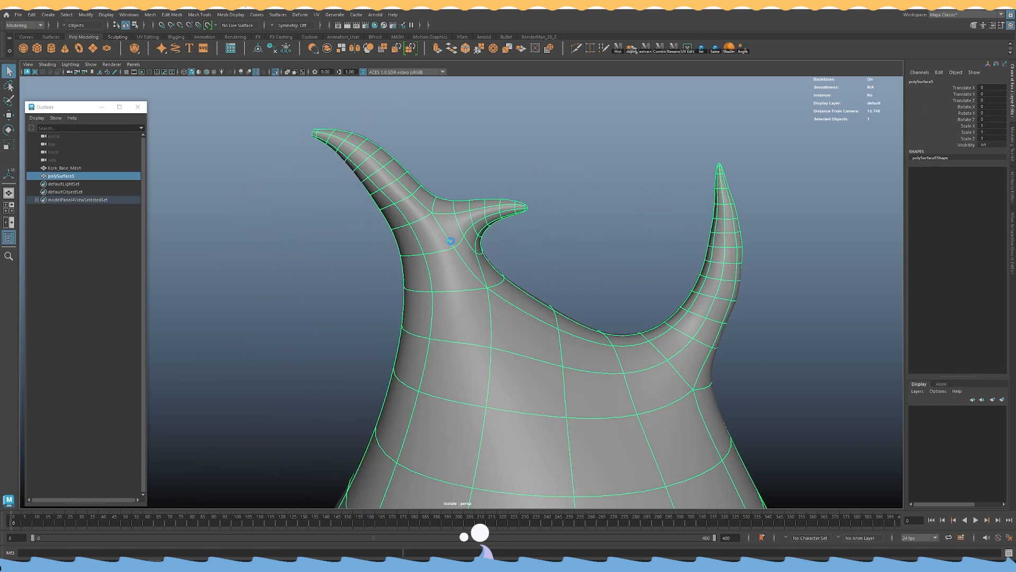
Turn off smooth preview and apply edge flow to the cross loops in the middle of the large horn.
{"action": "key", "text": "1"}
{"action": "left_click_drag", "start_coordinate": [421, 205], "coordinate": [411, 235], "text": "alt"}
{"action": "right_click", "coordinate": [411, 235]}
{"action": "right_click_drag", "start_coordinate": [412, 236], "coordinate": [411, 214]}
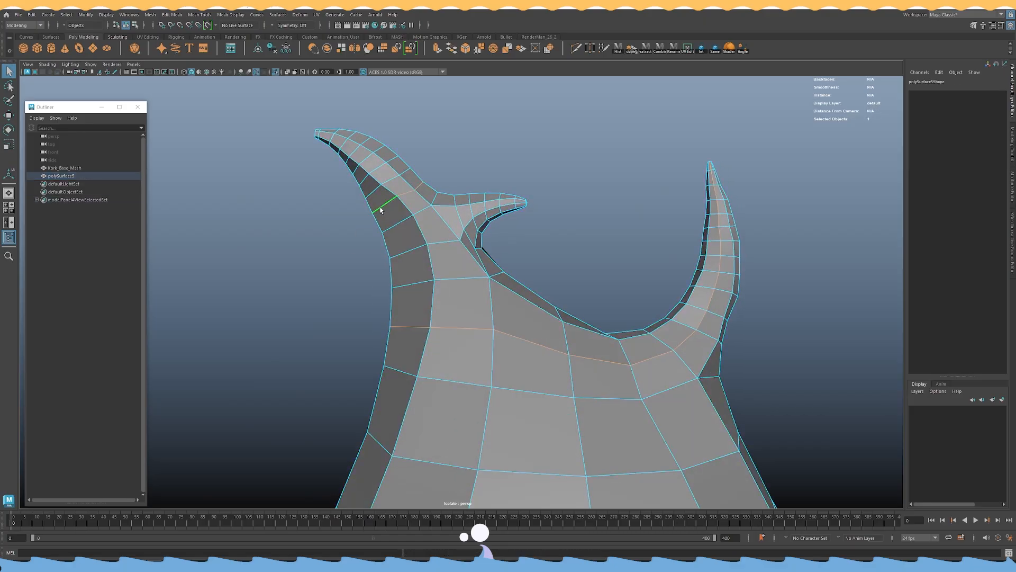
{"action": "double_click", "coordinate": [389, 181]}
{"action": "key", "text": "g"}
{"action": "double_click", "coordinate": [379, 167]}
{"action": "key", "text": "g"}
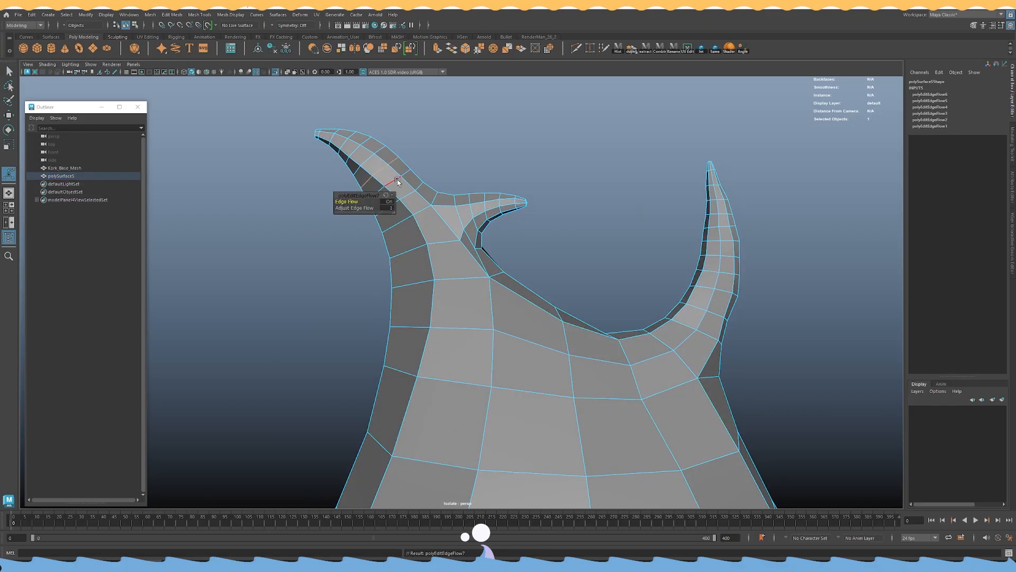
{"action": "double_click", "coordinate": [411, 192]}
{"action": "key", "text": "g"}
Check the large horn's curvature in smooth preview from another angle.
{"action": "key", "text": "q"}
{"action": "right_click_drag", "start_coordinate": [402, 172], "coordinate": [85, 144]}
{"action": "key", "text": "3"}
{"action": "left_click", "coordinate": [461, 142]}
{"action": "key", "text": "bracketleft"}
{"action": "left_click", "coordinate": [416, 233]}
{"action": "middle_click_drag", "start_coordinate": [416, 233], "coordinate": [464, 304], "text": "alt"}
{"action": "right_click_drag", "start_coordinate": [464, 304], "coordinate": [630, 299], "text": "alt"}
Move the vertices along the large horn's outer edge in smooth preview to refine its silhouette.
{"action": "key", "text": "1"}
{"action": "right_click_drag", "start_coordinate": [455, 213], "coordinate": [400, 182]}
{"action": "key", "text": "w"}
{"action": "key", "text": "3"}
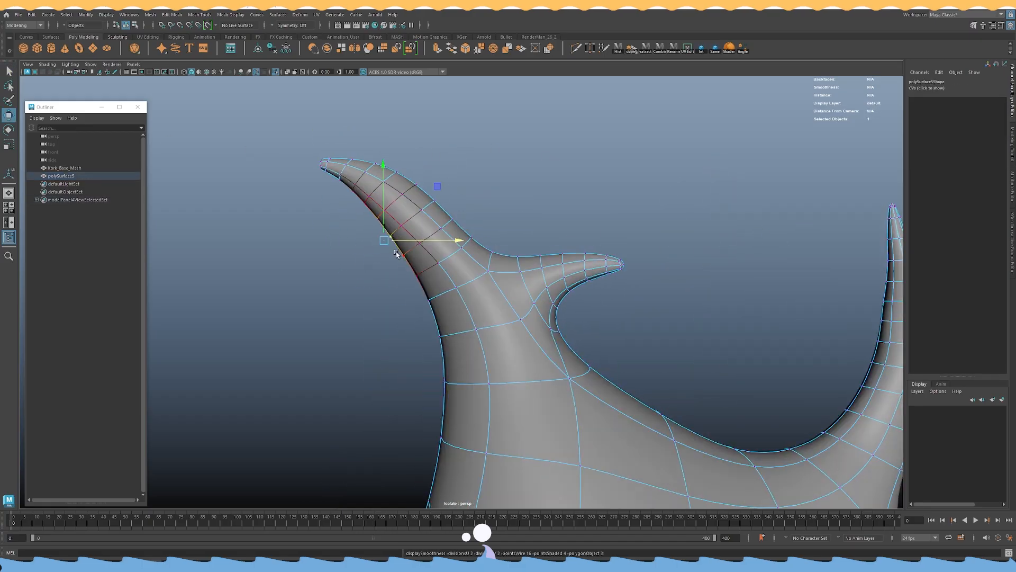
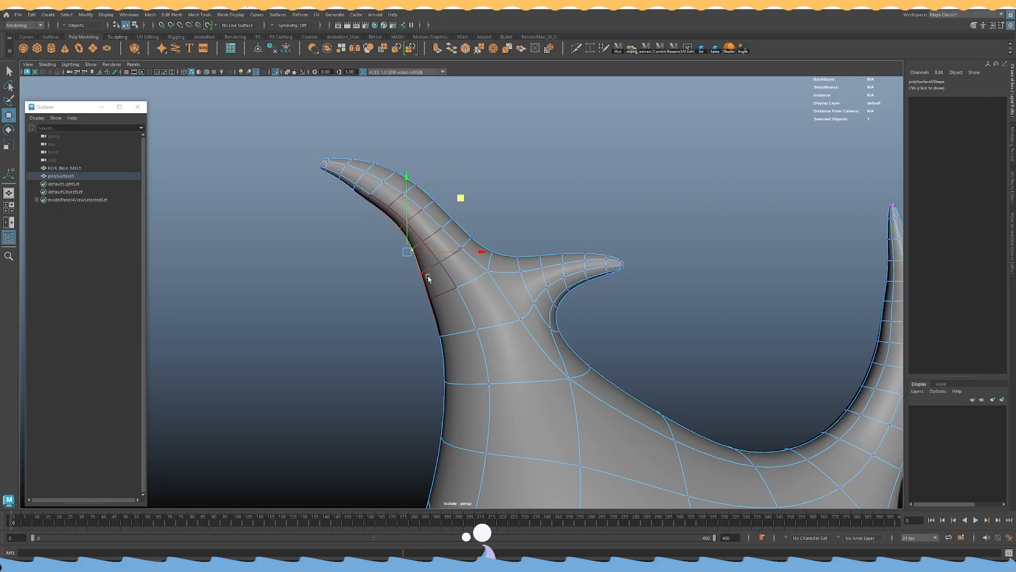
{"action": "left_click", "coordinate": [665, 196]}
{"action": "right_click_drag", "start_coordinate": [593, 212], "coordinate": [503, 243]}
{"action": "left_click_drag", "start_coordinate": [503, 243], "coordinate": [643, 360], "text": "alt"}
{"action": "left_click", "coordinate": [545, 267]}
Circularize the successive cross loops along the large horn toward its tip and the loop near its base.
{"action": "key", "text": "1"}
{"action": "left_click_drag", "start_coordinate": [543, 243], "coordinate": [480, 212], "text": "alt"}
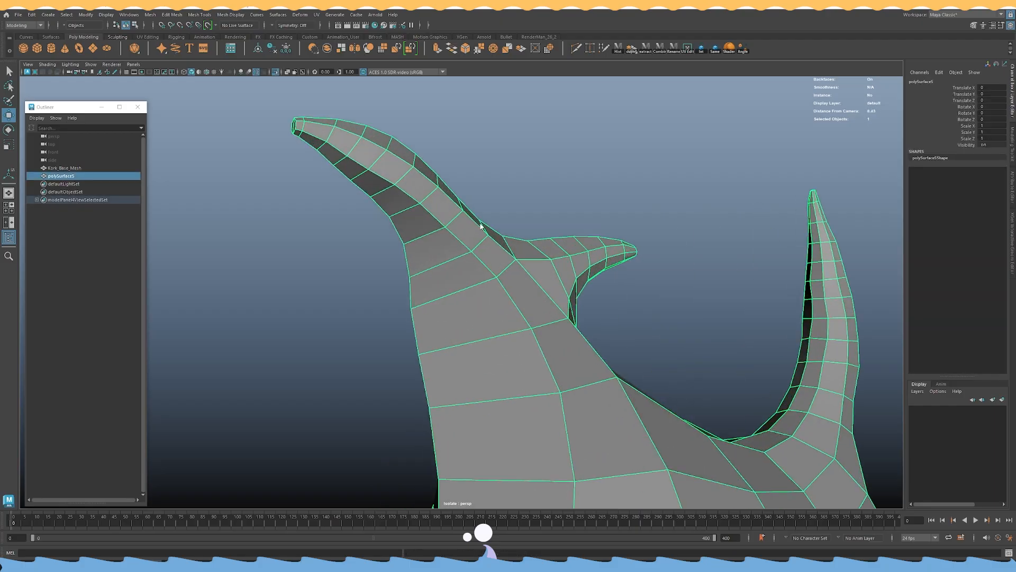
{"action": "right_click_drag", "start_coordinate": [480, 212], "coordinate": [480, 182]}
{"action": "double_click", "coordinate": [457, 241]}
{"action": "left_click_drag", "start_coordinate": [457, 241], "coordinate": [420, 229], "text": "alt"}
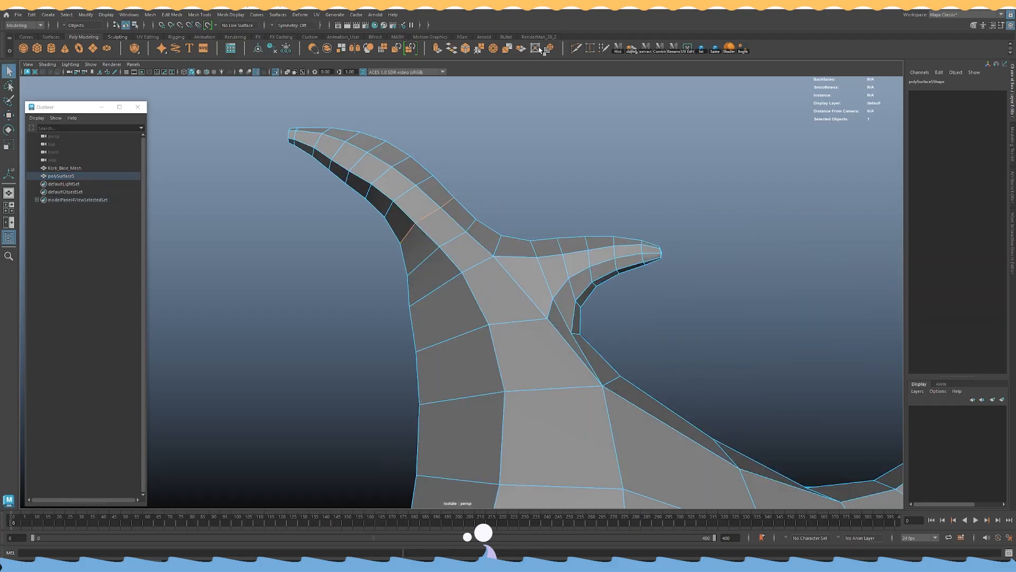
{"action": "key", "text": "g"}
{"action": "double_click", "coordinate": [411, 190]}
{"action": "key", "text": "g"}
{"action": "double_click", "coordinate": [377, 178]}
{"action": "key", "text": "g"}
{"action": "double_click", "coordinate": [355, 161]}
{"action": "key", "text": "g"}
{"action": "double_click", "coordinate": [336, 151]}
{"action": "key", "text": "g"}
{"action": "double_click", "coordinate": [316, 141]}
{"action": "key", "text": "g"}
{"action": "double_click", "coordinate": [479, 265]}
{"action": "key", "text": "g"}
Apply edge flow to the large horn's lower cross loops and to the circularized loops on its upper curve.
{"action": "left_click_drag", "start_coordinate": [470, 272], "coordinate": [500, 384], "text": "alt"}
{"action": "key", "text": "g"}
{"action": "double_click", "coordinate": [466, 318]}
{"action": "key", "text": "g"}
{"action": "double_click", "coordinate": [500, 388]}
{"action": "key", "text": "g"}
{"action": "double_click", "coordinate": [458, 223]}
{"action": "key", "text": "g"}
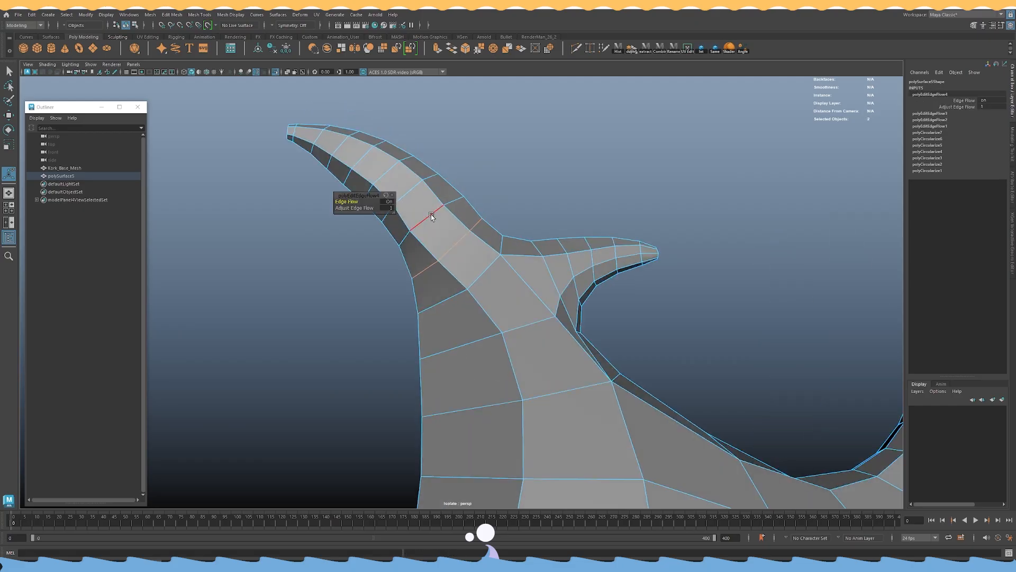
{"action": "double_click", "coordinate": [394, 170]}
{"action": "key", "text": "g"}
Check the horns and body in smooth preview and delete the mesh's construction history.
{"action": "right_click_drag", "start_coordinate": [415, 179], "coordinate": [478, 157]}
{"action": "key", "text": "3"}
{"action": "left_click", "coordinate": [467, 161]}
{"action": "scroll", "coordinate": [465, 161], "scroll_direction": "down", "scroll_amount": 8}
{"action": "scroll", "coordinate": [489, 311], "scroll_direction": "down", "scroll_amount": 6}
{"action": "middle_click_drag", "start_coordinate": [507, 378], "coordinate": [459, 285], "text": "alt"}
{"action": "left_click_drag", "start_coordinate": [458, 285], "coordinate": [645, 289], "text": "alt"}
{"action": "left_click", "coordinate": [535, 283]}
{"action": "left_click_drag", "start_coordinate": [534, 283], "coordinate": [567, 279], "text": "alt"}
{"action": "key", "text": "alt+shift+d"}
Compare the whole body with and without smooth preview.
{"action": "right_click_drag", "start_coordinate": [567, 279], "coordinate": [526, 295], "text": "alt"}
{"action": "key", "text": "1"}
{"action": "left_click_drag", "start_coordinate": [527, 295], "coordinate": [522, 277], "text": "alt"}
{"action": "key", "text": "3"}
{"action": "right_click_drag", "start_coordinate": [522, 277], "coordinate": [551, 269], "text": "alt"}
{"action": "mouse_move", "coordinate": [550, 269]}
{"action": "left_mouse_down", "text": "alt"}
{"action": "mouse_move", "coordinate": [545, 245]}
{"action": "mouse_move", "coordinate": [540, 270]}
{"action": "left_mouse_up", "text": "alt"}
{"action": "key", "text": "1"}
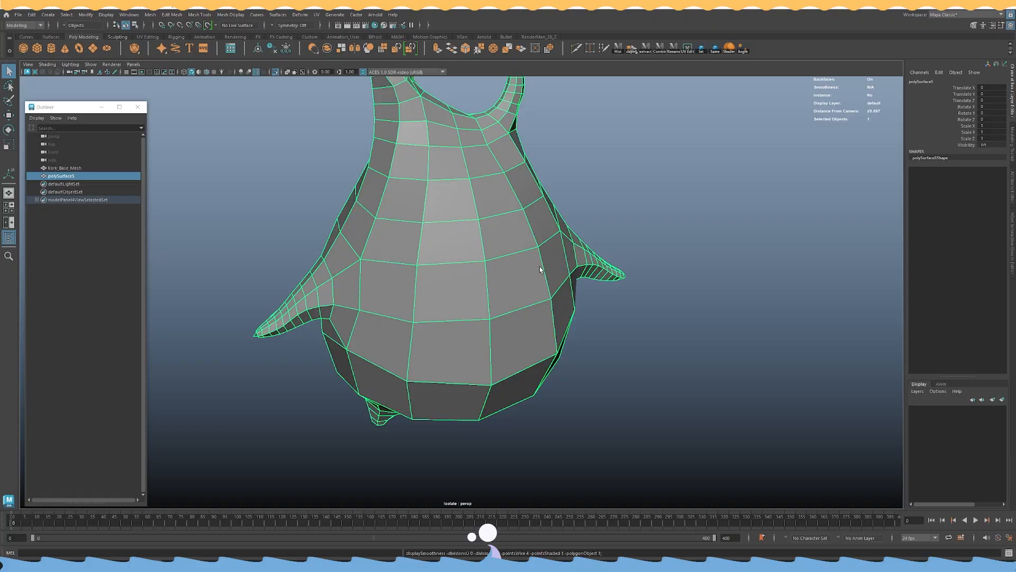
{"action": "key", "text": "3"}
Straighten the body's centre edge loop in the top view using wireframe, then restore shaded display in the perspective view.
{"action": "key", "text": "space"}
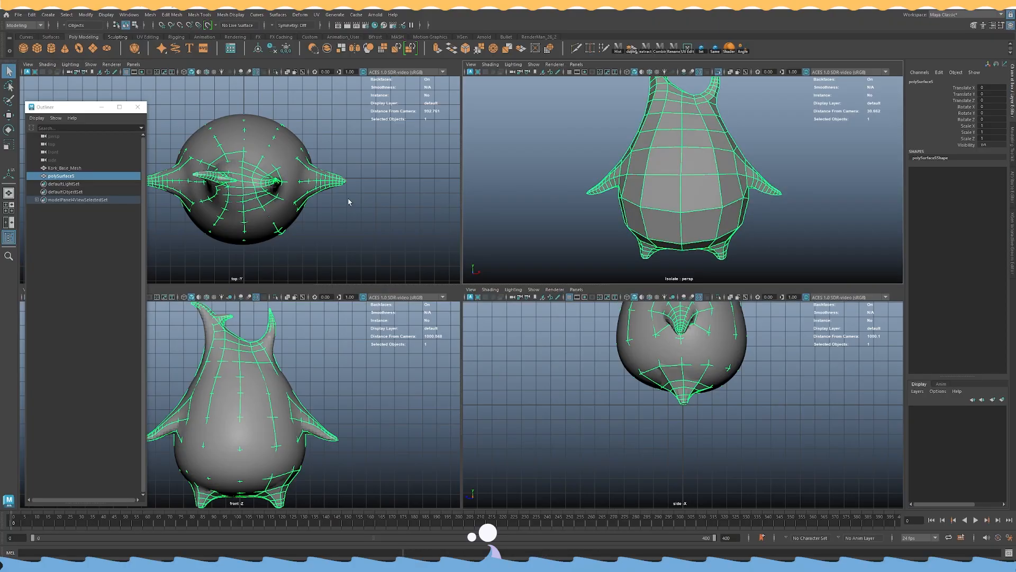
{"action": "key", "text": "space"}
{"action": "key", "text": "ctrl+1"}
{"action": "right_click_drag", "start_coordinate": [612, 200], "coordinate": [612, 179]}
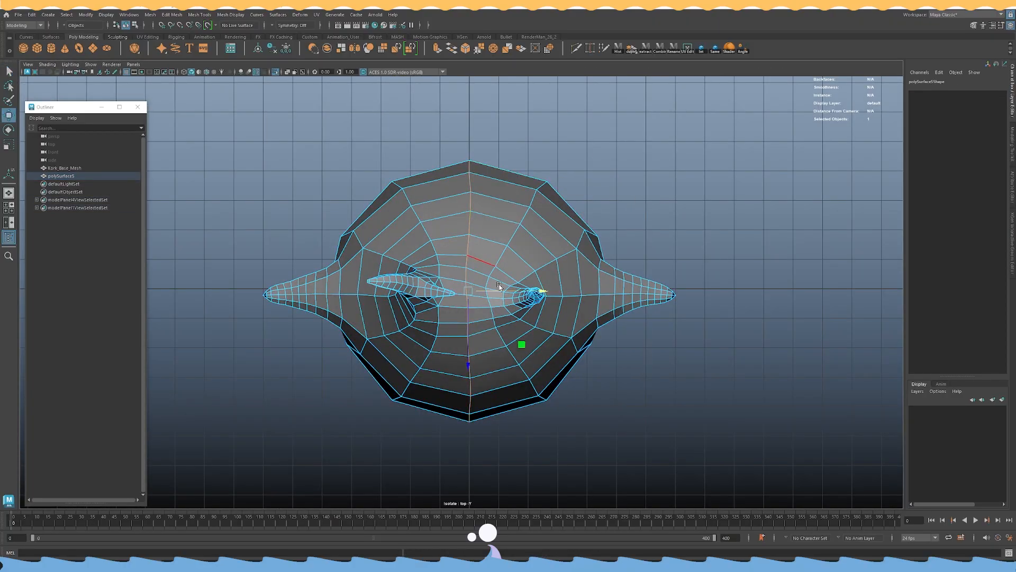
{"action": "key", "text": "4"}
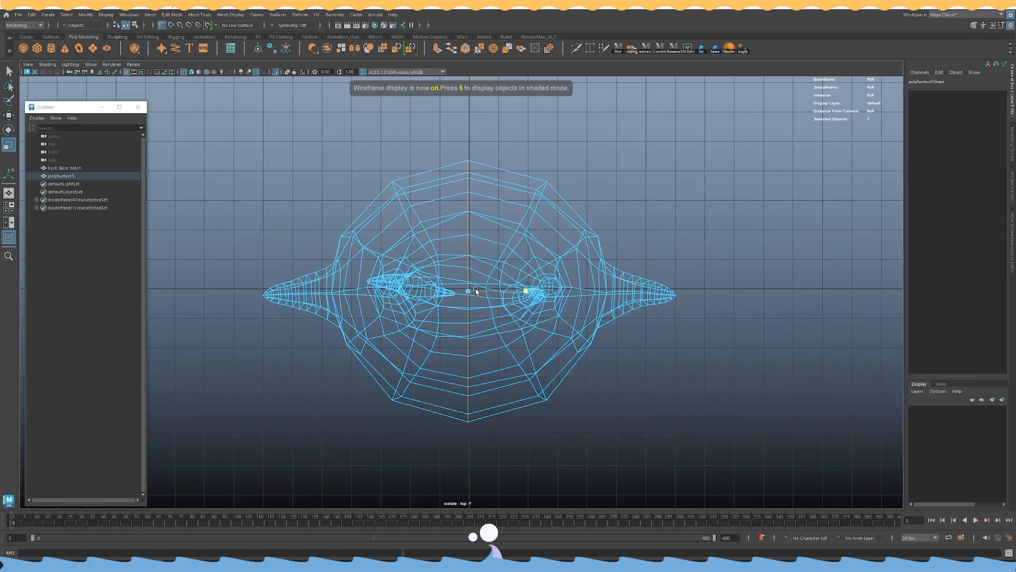
{"action": "key", "text": "space"}
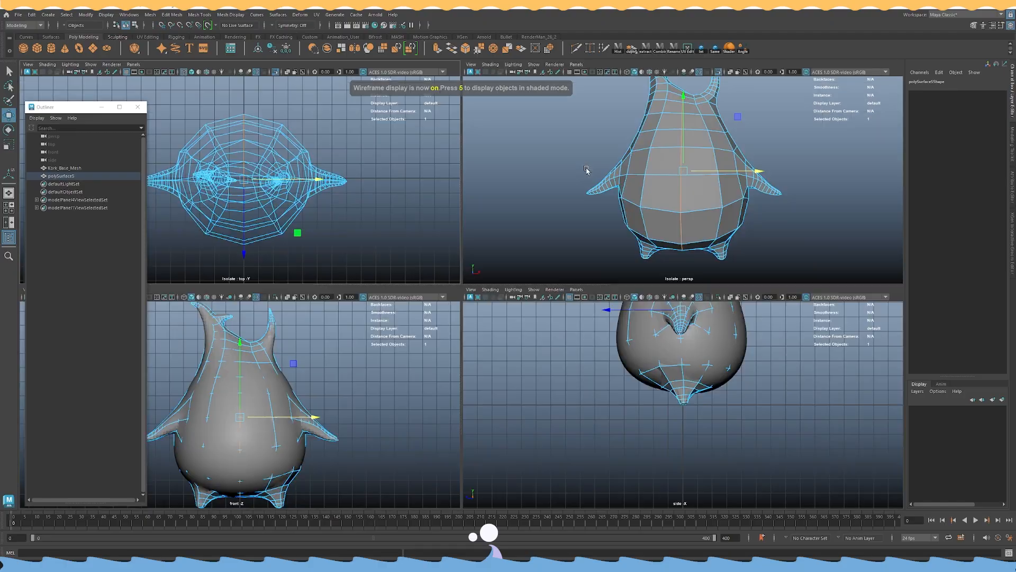
{"action": "key", "text": "space"}
{"action": "key", "text": "5"}
Apply Smooth to the whole mesh twice and delete its construction history.
{"action": "right_click_drag", "start_coordinate": [516, 209], "coordinate": [570, 193]}
{"action": "left_click_drag", "start_coordinate": [570, 193], "coordinate": [594, 166], "text": "alt"}
{"action": "right_click_drag", "start_coordinate": [595, 166], "coordinate": [595, 167], "text": "shift"}
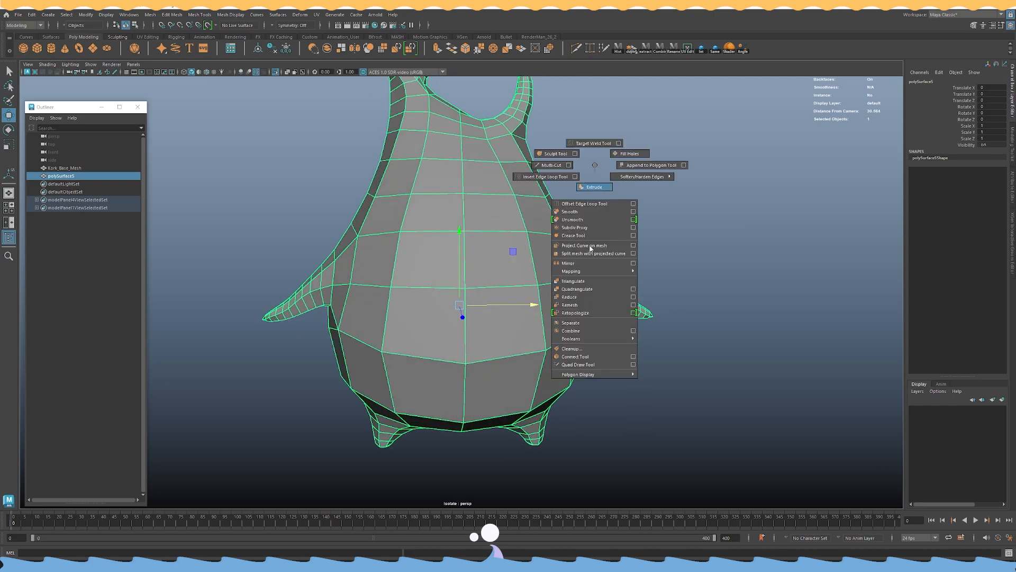
{"action": "right_click_drag", "start_coordinate": [579, 220], "coordinate": [577, 212], "text": "shift"}
{"action": "left_click_drag", "start_coordinate": [578, 217], "coordinate": [495, 252], "text": "alt"}
{"action": "scroll", "coordinate": [591, 213], "scroll_direction": "down", "scroll_amount": 4}
{"action": "scroll", "coordinate": [654, 240], "scroll_direction": "up", "scroll_amount": 4}
{"action": "key", "text": "g"}
{"action": "key", "text": "w"}
{"action": "left_click", "coordinate": [496, 224]}
{"action": "left_click", "coordinate": [496, 223]}
{"action": "key", "text": "alt+shift+d"}
Examine the smoothed mesh's dense edge flow around the body, arms, feet and horns.
{"action": "middle_click_drag", "start_coordinate": [553, 192], "coordinate": [574, 275], "text": "alt"}
{"action": "left_click_drag", "start_coordinate": [575, 275], "coordinate": [629, 344], "text": "alt"}
{"action": "scroll", "coordinate": [629, 344], "scroll_direction": "up", "scroll_amount": 3}
{"action": "right_click_drag", "start_coordinate": [629, 345], "coordinate": [551, 346], "text": "alt"}
{"action": "left_click_drag", "start_coordinate": [551, 346], "coordinate": [513, 352], "text": "alt"}
{"action": "middle_click_drag", "start_coordinate": [513, 351], "coordinate": [535, 297], "text": "alt"}
{"action": "mouse_move", "coordinate": [536, 297]}
{"action": "left_mouse_down", "text": "alt"}
{"action": "mouse_move", "coordinate": [532, 249]}
{"action": "mouse_move", "coordinate": [575, 290]}
{"action": "mouse_move", "coordinate": [551, 302]}
{"action": "left_mouse_up", "text": "alt"}
{"action": "left_click_drag", "start_coordinate": [373, 456], "coordinate": [588, 324], "text": "alt"}
{"action": "right_click_drag", "start_coordinate": [588, 324], "coordinate": [792, 376], "text": "alt"}
{"action": "middle_click_drag", "start_coordinate": [792, 376], "coordinate": [513, 355], "text": "alt"}
{"action": "right_click_drag", "start_coordinate": [514, 355], "coordinate": [667, 402], "text": "alt"}
{"action": "left_click_drag", "start_coordinate": [667, 401], "coordinate": [675, 407], "text": "alt"}
{"action": "right_click_drag", "start_coordinate": [706, 360], "coordinate": [453, 256], "text": "alt"}
{"action": "middle_click_drag", "start_coordinate": [453, 255], "coordinate": [556, 340], "text": "alt"}
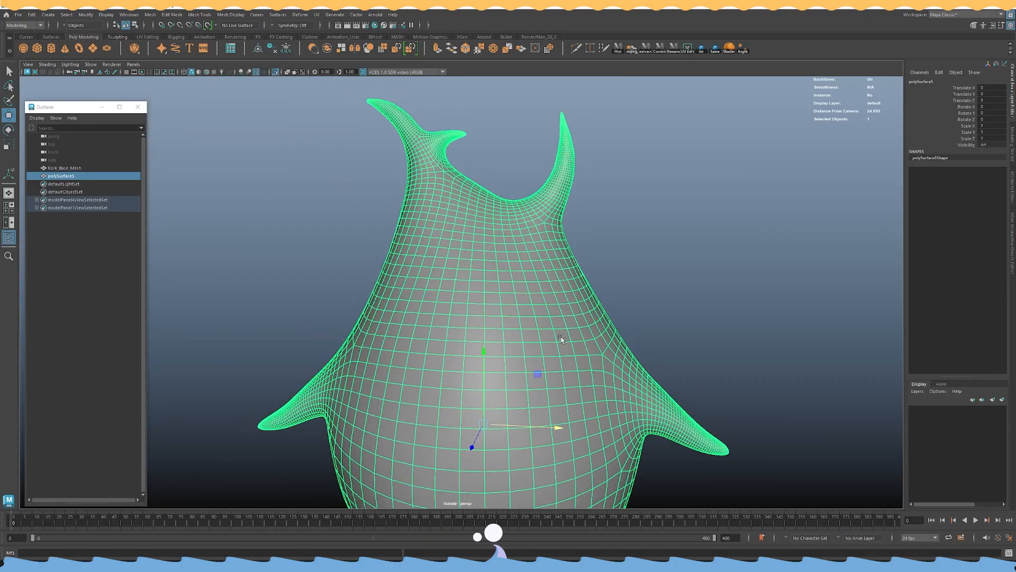
{"action": "middle_click_drag", "start_coordinate": [535, 229], "coordinate": [528, 342], "text": "alt"}
{"action": "right_click_drag", "start_coordinate": [528, 343], "coordinate": [556, 345], "text": "alt"}
{"action": "key", "text": "f"}
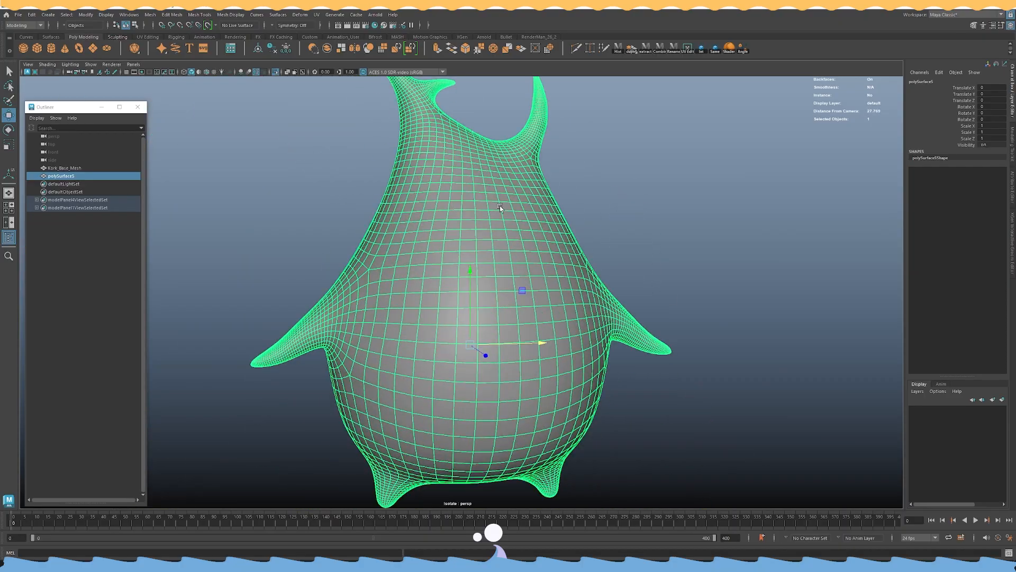
Deselect the mesh and examine its smoothed surface from all sides without the wireframe.
{"action": "left_click", "coordinate": [692, 245]}
{"action": "left_click_drag", "start_coordinate": [693, 246], "coordinate": [379, 259], "text": "alt"}
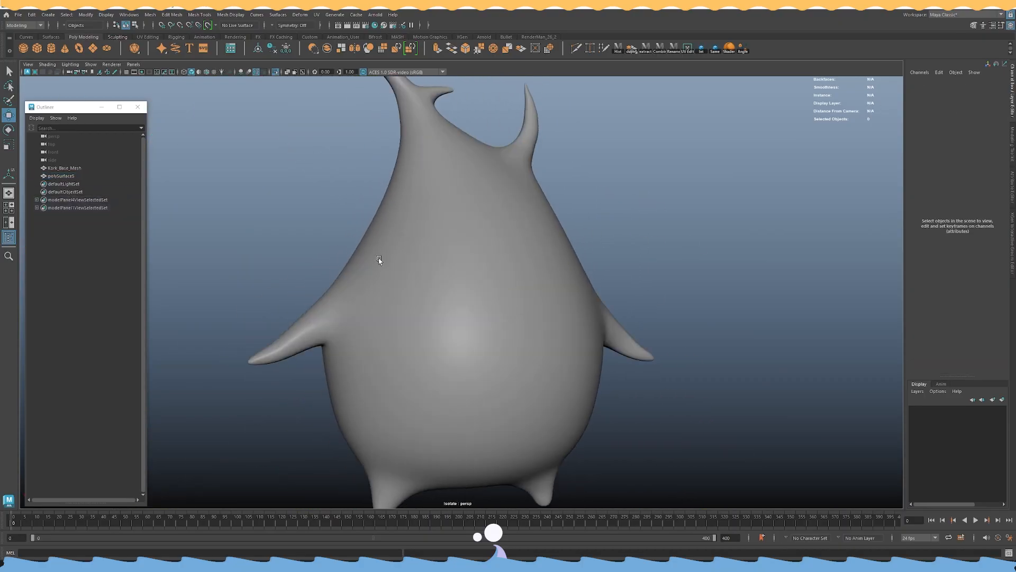
{"action": "left_click", "coordinate": [382, 259]}
{"action": "key", "text": "f"}
{"action": "left_click", "coordinate": [566, 256]}
{"action": "left_click_drag", "start_coordinate": [556, 256], "coordinate": [504, 248], "text": "alt"}
{"action": "right_click_drag", "start_coordinate": [504, 247], "coordinate": [614, 281], "text": "alt"}
{"action": "left_click_drag", "start_coordinate": [614, 280], "coordinate": [699, 291], "text": "alt"}
{"action": "right_click_drag", "start_coordinate": [700, 290], "coordinate": [545, 290], "text": "alt"}
{"action": "left_click_drag", "start_coordinate": [545, 291], "coordinate": [517, 265], "text": "alt"}
{"action": "left_click", "coordinate": [488, 311]}
{"action": "left_click", "coordinate": [601, 292]}
{"action": "right_click_drag", "start_coordinate": [517, 265], "coordinate": [595, 335], "text": "alt"}
{"action": "mouse_move", "coordinate": [595, 335]}
{"action": "left_mouse_down", "text": "alt"}
{"action": "mouse_move", "coordinate": [590, 294]}
{"action": "mouse_move", "coordinate": [595, 345]}
{"action": "left_mouse_up", "text": "alt"}
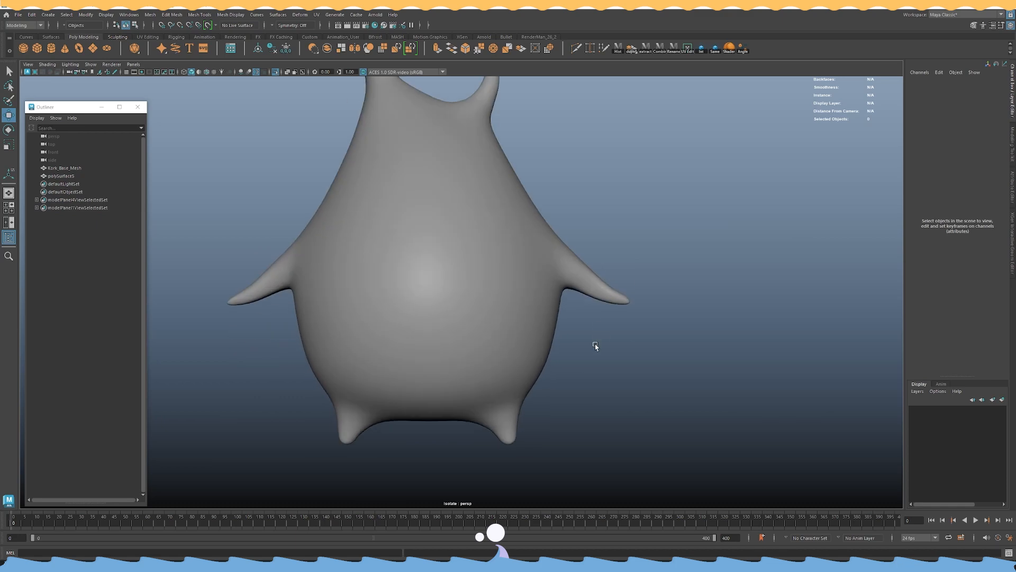
Examine the mesh topology at both foot tips in vertex mode, then return to object mode with the mesh deselected.
{"action": "right_click_drag", "start_coordinate": [595, 344], "coordinate": [647, 344], "text": "alt"}
{"action": "left_click", "coordinate": [488, 295]}
{"action": "right_click_drag", "start_coordinate": [488, 295], "coordinate": [529, 370], "text": "alt"}
{"action": "left_click", "coordinate": [530, 371]}
{"action": "left_click_drag", "start_coordinate": [530, 371], "coordinate": [521, 369], "text": "alt"}
{"action": "left_click", "coordinate": [324, 343]}
{"action": "middle_click_drag", "start_coordinate": [325, 343], "coordinate": [444, 305], "text": "alt"}
{"action": "right_click_drag", "start_coordinate": [444, 305], "coordinate": [637, 379], "text": "alt"}
{"action": "right_click_drag", "start_coordinate": [408, 294], "coordinate": [373, 291]}
{"action": "left_click_drag", "start_coordinate": [423, 319], "coordinate": [437, 342], "text": "alt"}
{"action": "left_click", "coordinate": [402, 321]}
{"action": "left_click_drag", "start_coordinate": [437, 342], "coordinate": [423, 346], "text": "alt"}
{"action": "key", "text": "r"}
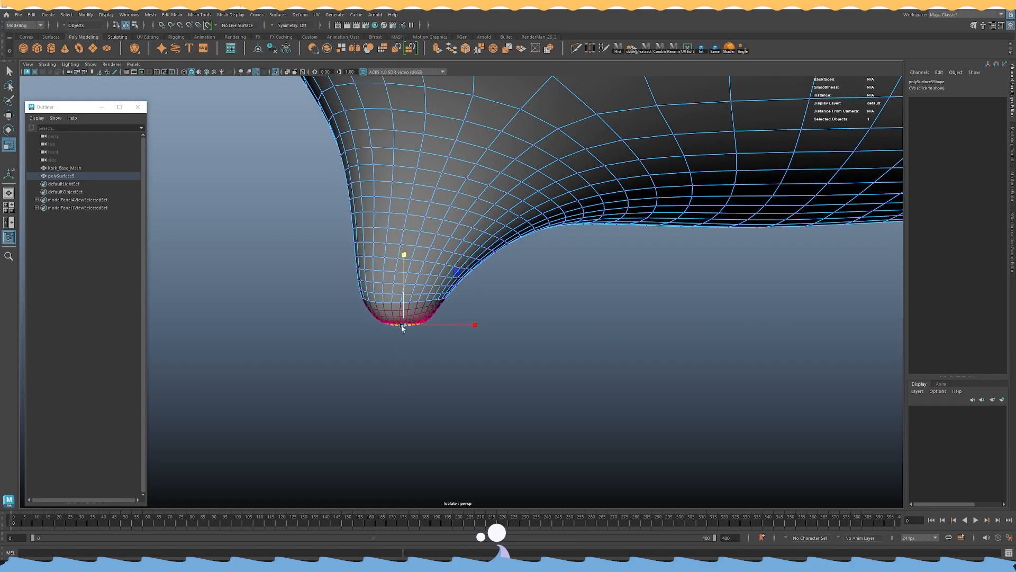
{"action": "left_click", "coordinate": [501, 303]}
{"action": "left_click_drag", "start_coordinate": [501, 303], "coordinate": [550, 301], "text": "alt"}
{"action": "left_click", "coordinate": [546, 341]}
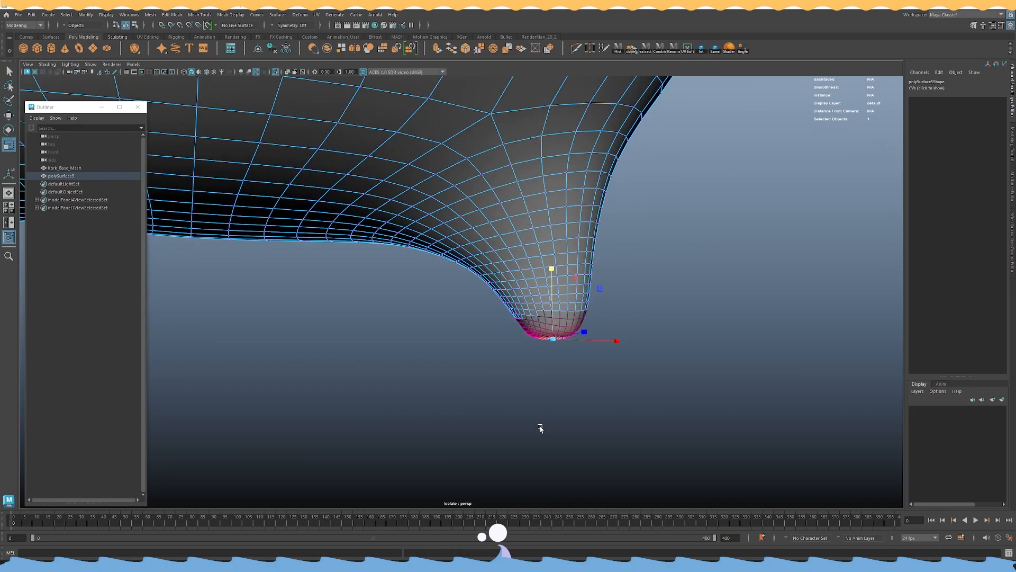
{"action": "right_click", "coordinate": [513, 287]}
{"action": "right_click_drag", "start_coordinate": [474, 302], "coordinate": [512, 290]}
{"action": "left_click", "coordinate": [753, 267]}
{"action": "right_click_drag", "start_coordinate": [753, 268], "coordinate": [450, 280], "text": "alt"}
{"action": "left_click_drag", "start_coordinate": [450, 280], "coordinate": [412, 264], "text": "alt"}
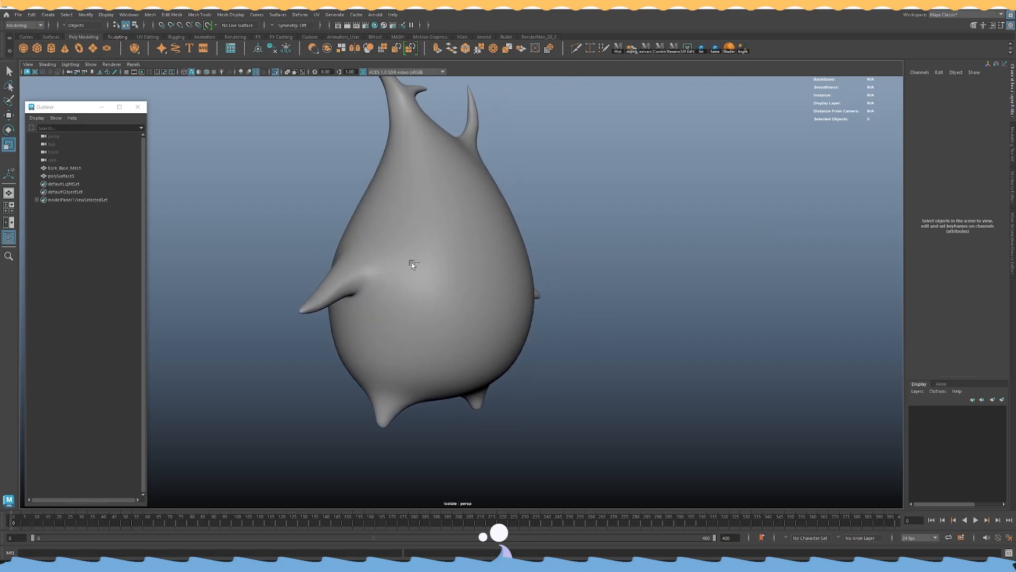
{"action": "key", "text": "space"}
{"action": "key", "text": "ctrl+1"}
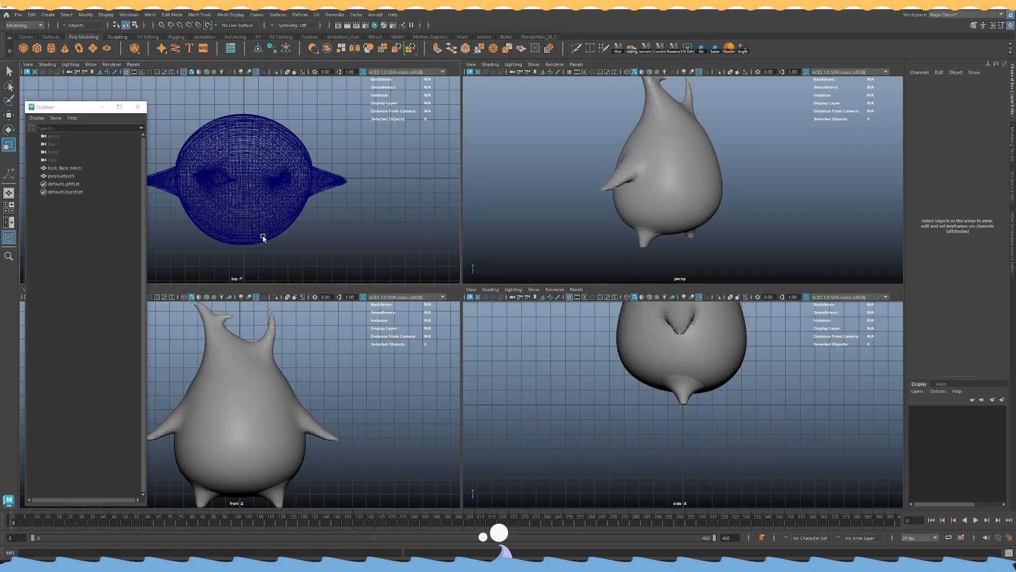
{"action": "left_click", "coordinate": [263, 237]}
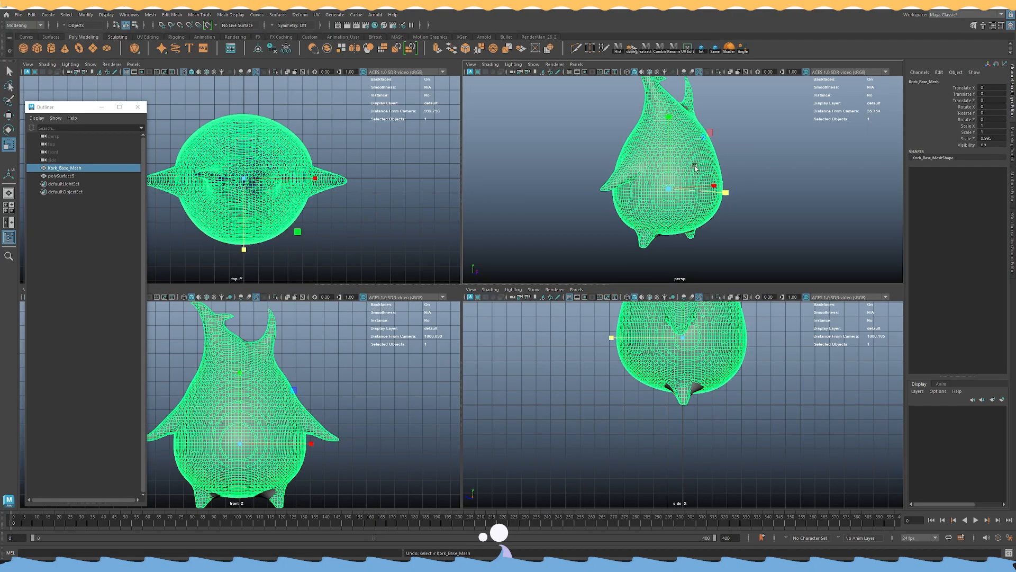
{"action": "key", "text": "ctrl+z"}
{"action": "key", "text": "ctrl+z"}
{"action": "key", "text": "space"}
Undo the deletion of the mesh's construction history and the second Smooth.
{"action": "left_click_drag", "start_coordinate": [577, 224], "coordinate": [507, 294], "text": "alt"}
{"action": "right_click_drag", "start_coordinate": [507, 295], "coordinate": [545, 315], "text": "alt"}
{"action": "left_click_drag", "start_coordinate": [545, 315], "coordinate": [525, 308], "text": "alt"}
{"action": "key", "text": "ctrl+z"}
{"action": "key", "text": "ctrl+z"}
{"action": "key", "text": "ctrl+z"}
{"action": "key", "text": "ctrl+z"}
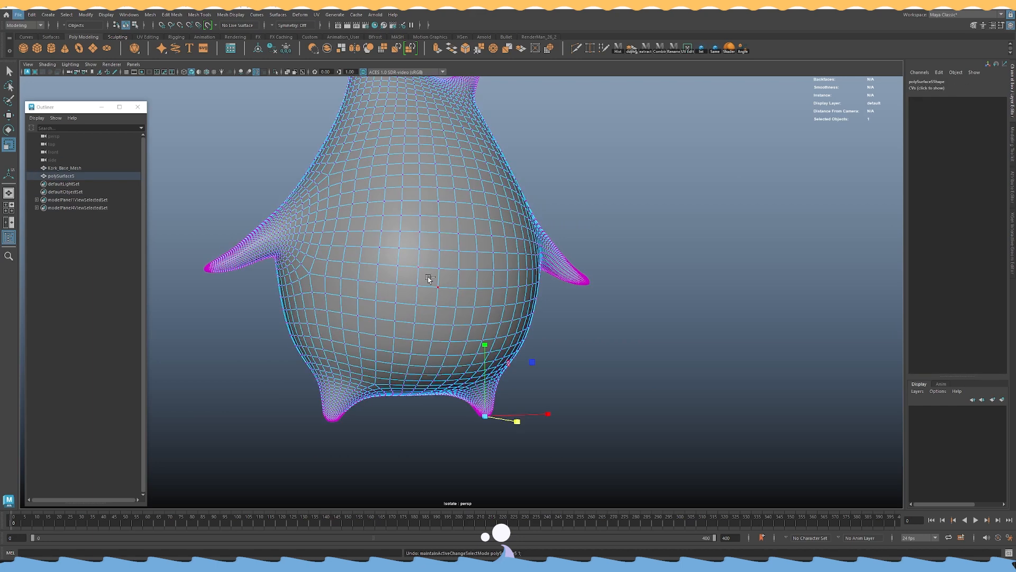
{"action": "key", "text": "ctrl+z"}
{"action": "key", "text": "ctrl+z"}
{"action": "key", "text": "ctrl+z"}
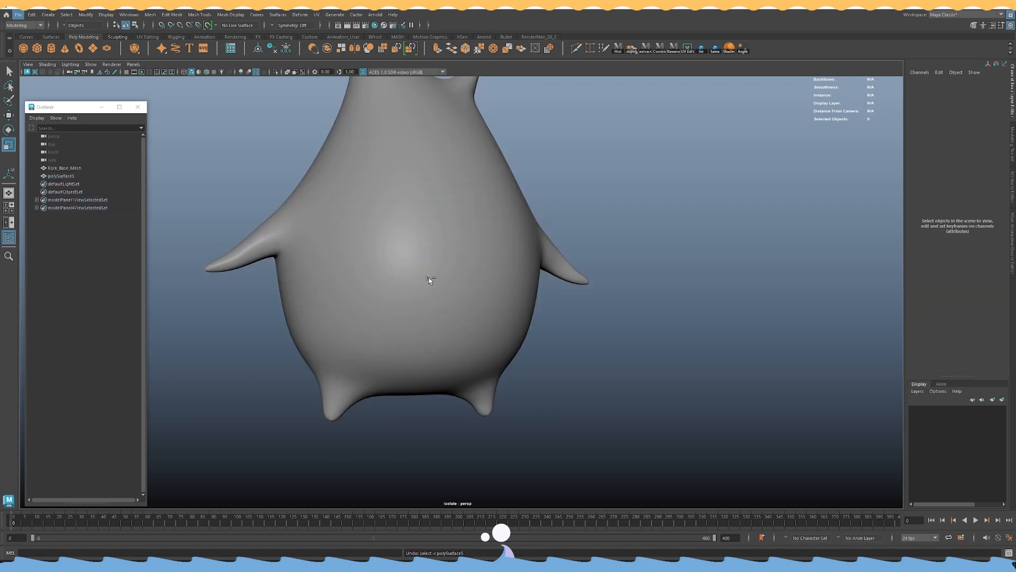
{"action": "key", "text": "ctrl+z"}
{"action": "key", "text": "ctrl+z"}
{"action": "key", "text": "ctrl+z"}
{"action": "key", "text": "ctrl+z"}
{"action": "key", "text": "ctrl+z"}
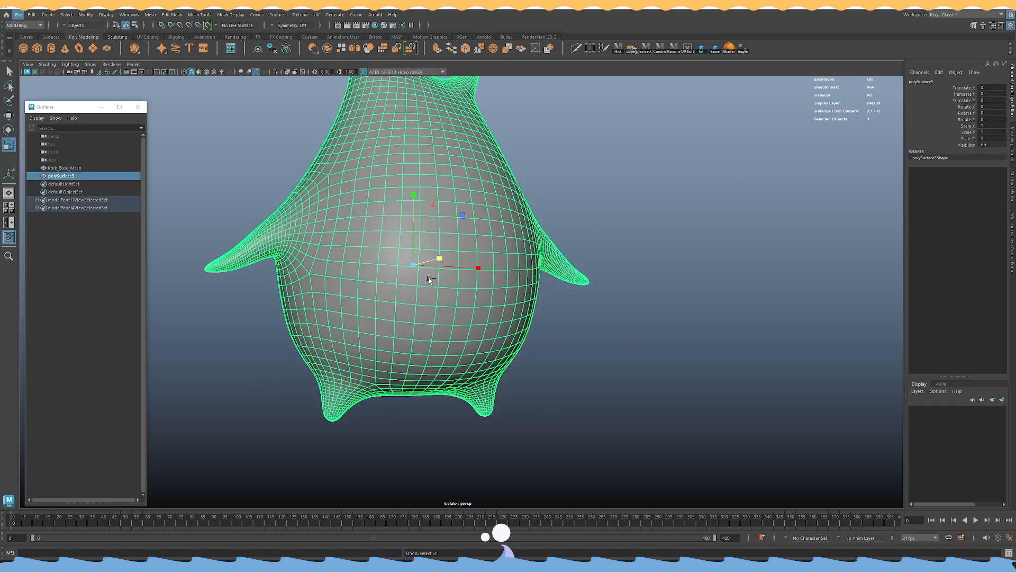
{"action": "key", "text": "ctrl+z"}
{"action": "key", "text": "ctrl+z"}
{"action": "key", "text": "ctrl+z"}
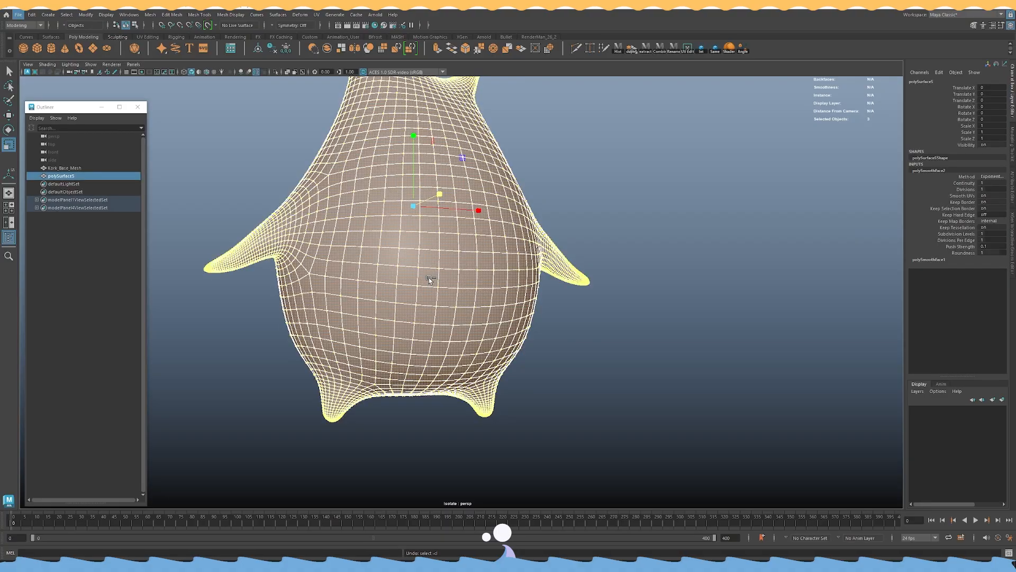
{"action": "key", "text": "ctrl+z"}
Make Kork_Base_Mesh the live surface and activate Quad Draw on polySurface5.
{"action": "right_click", "coordinate": [439, 230]}
{"action": "left_click", "coordinate": [79, 168]}
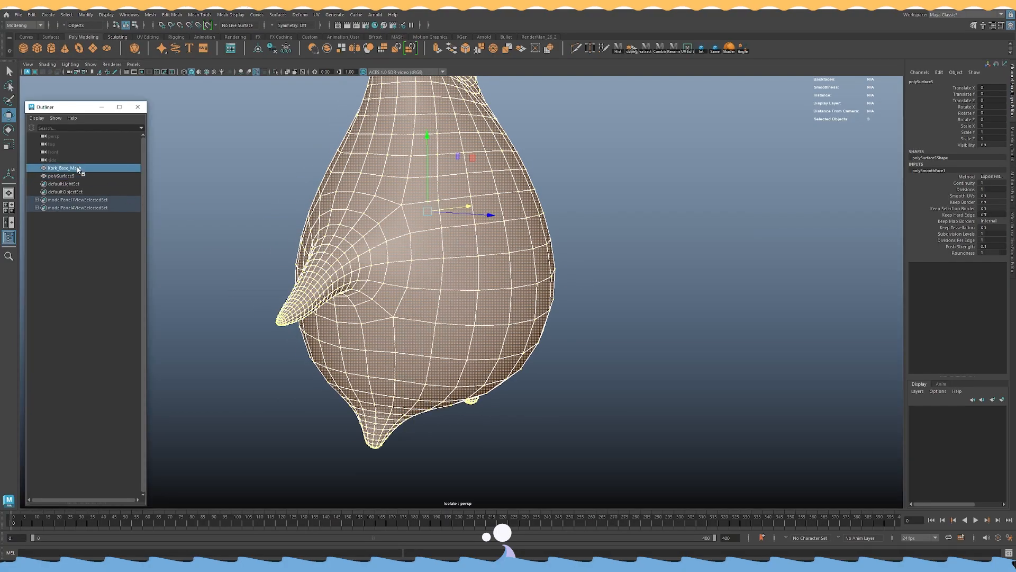
{"action": "left_click", "coordinate": [207, 25]}
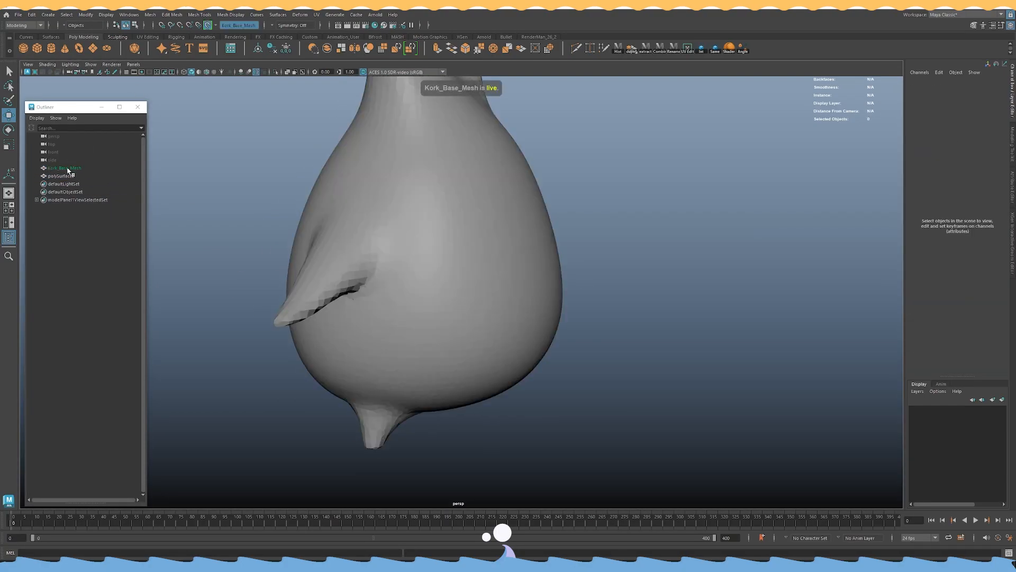
{"action": "left_click", "coordinate": [63, 176]}
{"action": "mouse_move", "coordinate": [495, 239]}
{"action": "left_mouse_down", "text": "alt"}
{"action": "mouse_move", "coordinate": [486, 261]}
{"action": "mouse_move", "coordinate": [427, 272]}
{"action": "left_mouse_up", "text": "alt"}
{"action": "key", "text": "ctrl+shift+q"}
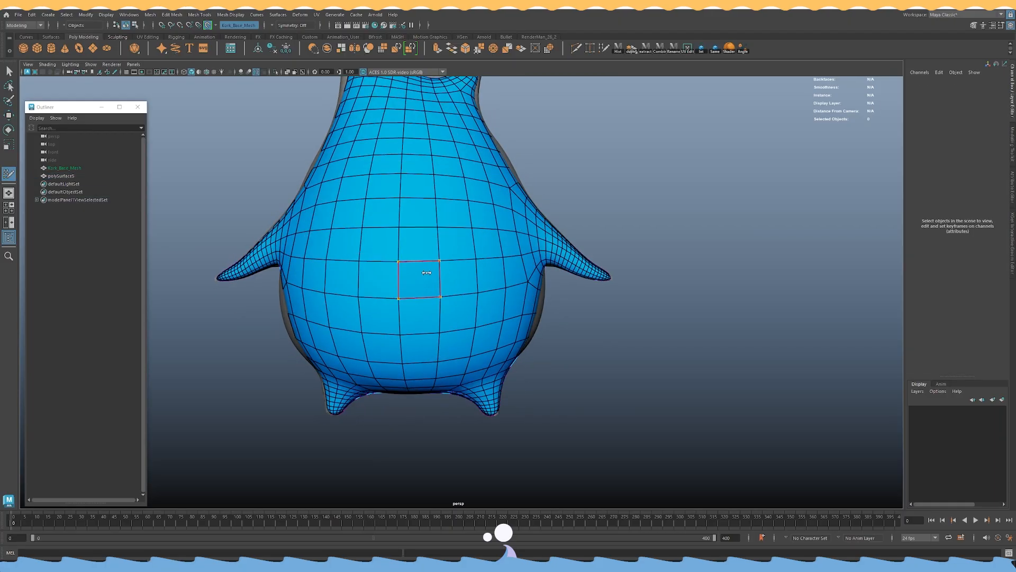
Relax the quads on the character's body onto the live base mesh with Quad Draw.
{"action": "mouse_move", "coordinate": [456, 317]}
{"action": "left_mouse_down", "text": "alt"}
{"action": "mouse_move", "coordinate": [408, 281]}
{"action": "mouse_move", "coordinate": [358, 293]}
{"action": "mouse_move", "coordinate": [392, 292]}
{"action": "mouse_move", "coordinate": [374, 268]}
{"action": "mouse_move", "coordinate": [431, 257]}
{"action": "mouse_move", "coordinate": [476, 268]}
{"action": "mouse_move", "coordinate": [463, 280]}
{"action": "mouse_move", "coordinate": [425, 275]}
{"action": "mouse_move", "coordinate": [485, 298]}
{"action": "left_mouse_up", "text": "alt"}
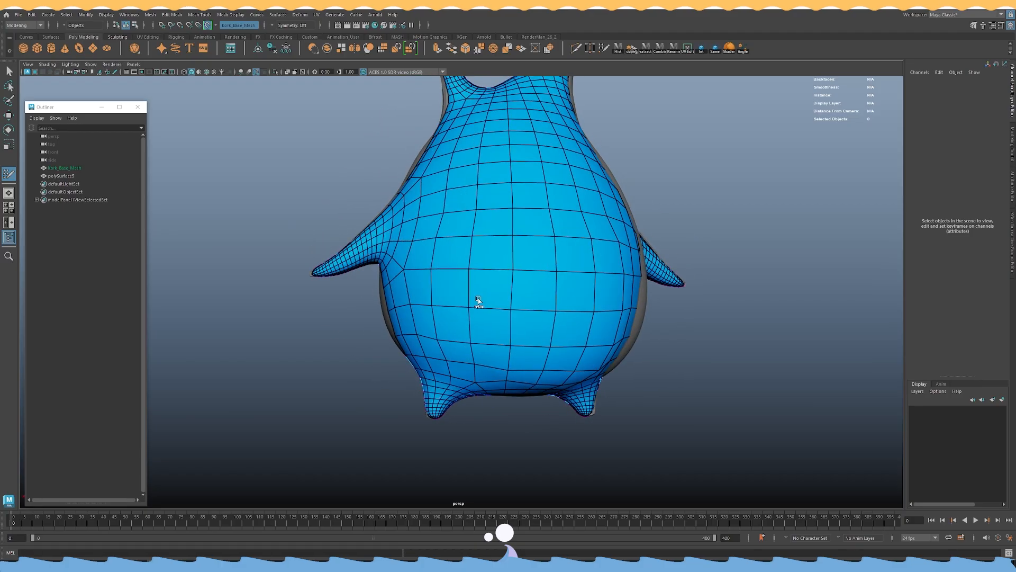
{"action": "left_click_drag", "start_coordinate": [422, 306], "coordinate": [448, 305], "text": "alt"}
{"action": "left_click_drag", "start_coordinate": [378, 228], "coordinate": [377, 316], "text": "alt"}
{"action": "left_click_drag", "start_coordinate": [374, 210], "coordinate": [337, 184], "text": "alt"}
{"action": "left_click_drag", "start_coordinate": [418, 260], "coordinate": [461, 240], "text": "alt"}
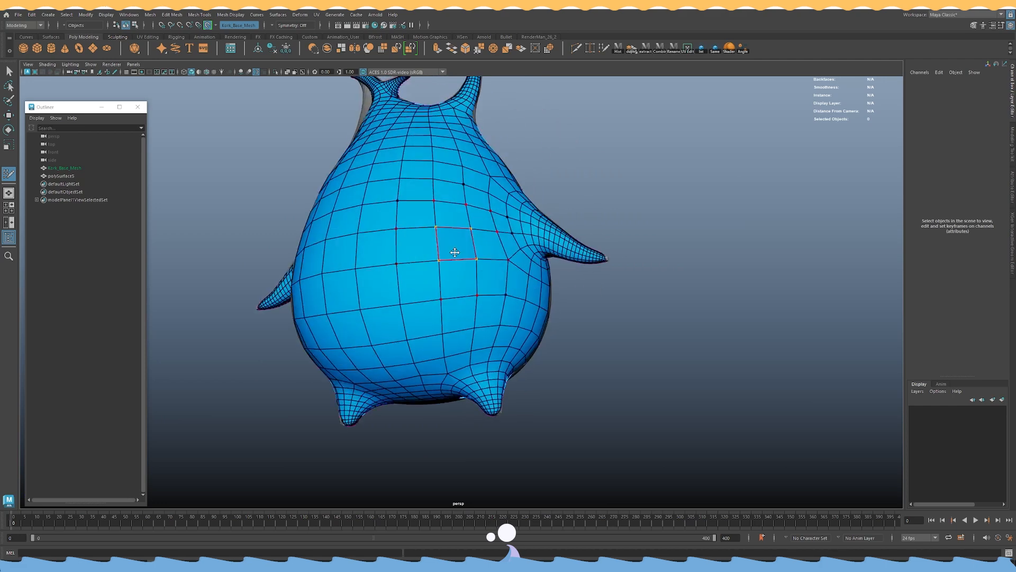
{"action": "left_click_drag", "start_coordinate": [435, 313], "coordinate": [423, 273], "text": "alt"}
{"action": "left_click_drag", "start_coordinate": [429, 309], "coordinate": [485, 237], "text": "alt"}
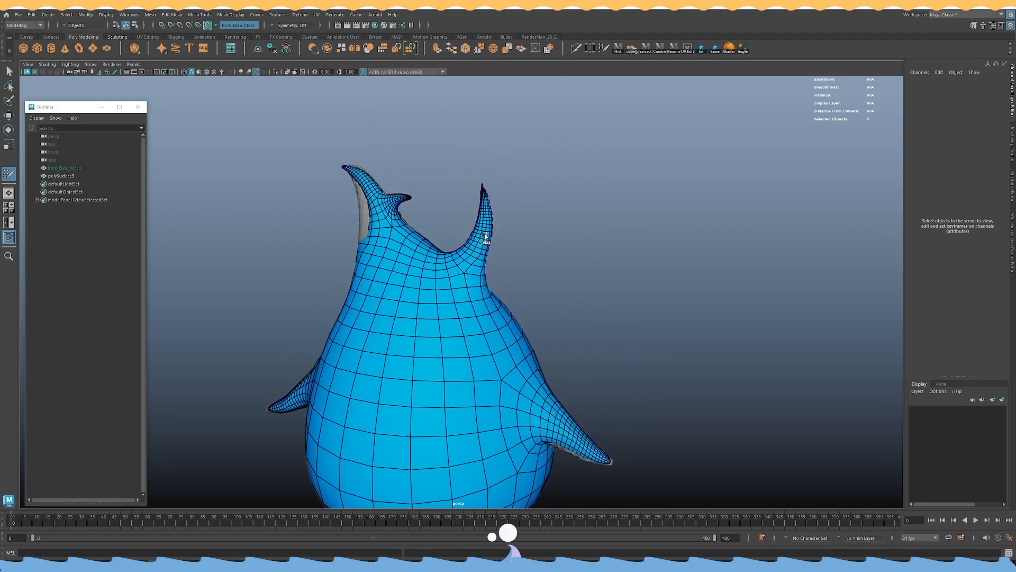
Relax the quads around the horns and upper body onto the live base mesh from front and back.
{"action": "right_click_drag", "start_coordinate": [509, 222], "coordinate": [642, 273], "text": "alt"}
{"action": "middle_click_drag", "start_coordinate": [572, 211], "coordinate": [611, 342], "text": "alt"}
{"action": "middle_click_drag", "start_coordinate": [506, 261], "coordinate": [655, 270], "text": "alt"}
{"action": "mouse_move", "coordinate": [442, 295]}
{"action": "left_mouse_down", "text": "alt"}
{"action": "mouse_move", "coordinate": [404, 221]}
{"action": "mouse_move", "coordinate": [411, 301]}
{"action": "mouse_move", "coordinate": [465, 310]}
{"action": "mouse_move", "coordinate": [447, 277]}
{"action": "mouse_move", "coordinate": [481, 354]}
{"action": "left_mouse_up", "text": "alt"}
{"action": "right_click_drag", "start_coordinate": [481, 354], "coordinate": [375, 363], "text": "alt"}
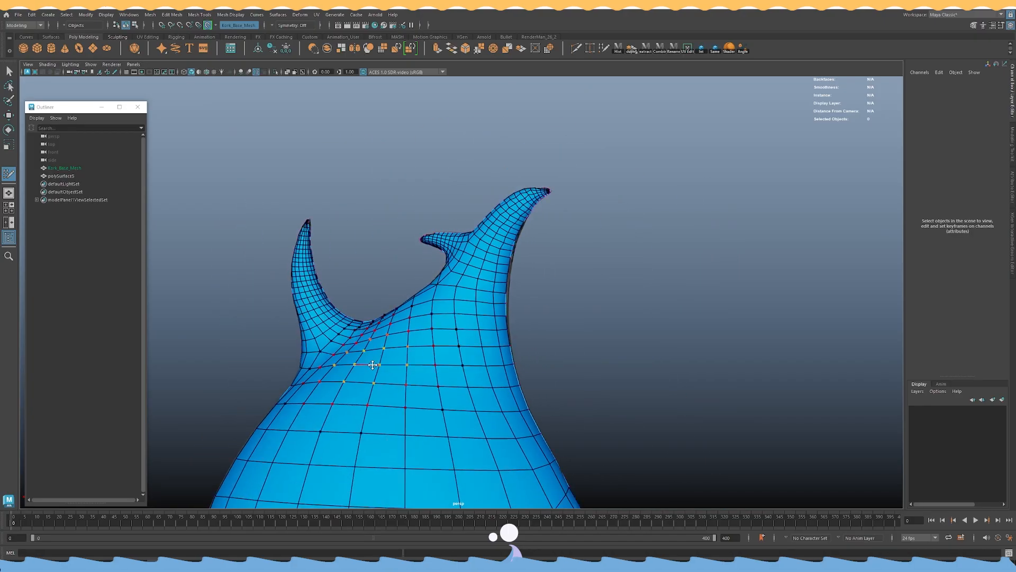
{"action": "middle_click_drag", "start_coordinate": [492, 397], "coordinate": [534, 230], "text": "alt"}
{"action": "right_click_drag", "start_coordinate": [533, 231], "coordinate": [490, 338], "text": "alt"}
{"action": "middle_click_drag", "start_coordinate": [490, 341], "coordinate": [494, 268], "text": "alt"}
{"action": "right_click_drag", "start_coordinate": [494, 268], "coordinate": [532, 286], "text": "alt"}
{"action": "left_click_drag", "start_coordinate": [392, 329], "coordinate": [500, 317], "text": "alt"}
{"action": "middle_click_drag", "start_coordinate": [490, 164], "coordinate": [489, 268], "text": "alt"}
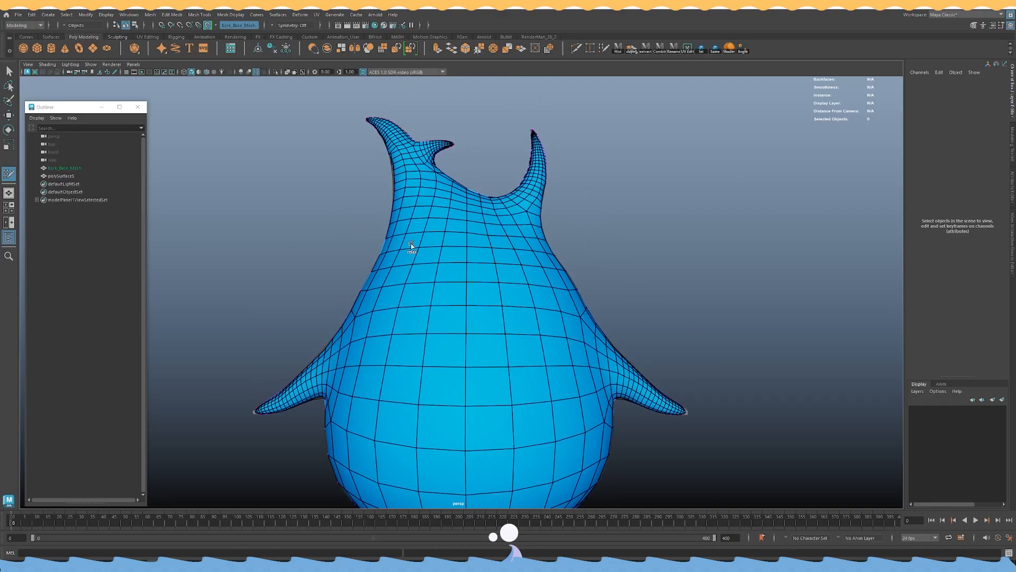
{"action": "left_click_drag", "start_coordinate": [533, 256], "coordinate": [555, 306], "text": "alt"}
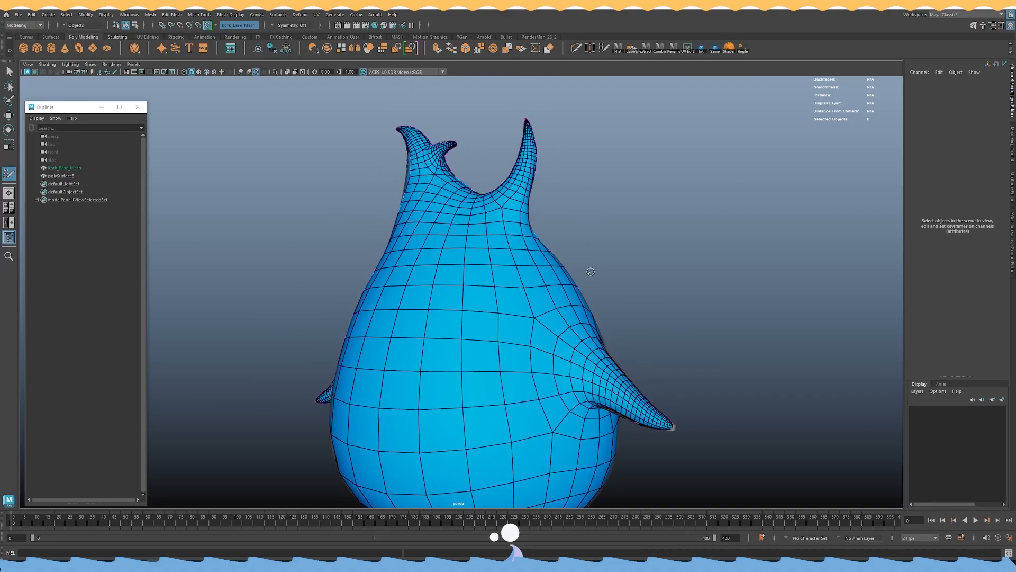
{"action": "left_click_drag", "start_coordinate": [591, 272], "coordinate": [474, 284], "text": "alt"}
Exit Quad Draw, turn off the live surface and hide Kork_Base_Mesh, leaving polySurface5 selected.
{"action": "key", "text": "w"}
{"action": "left_click", "coordinate": [450, 236]}
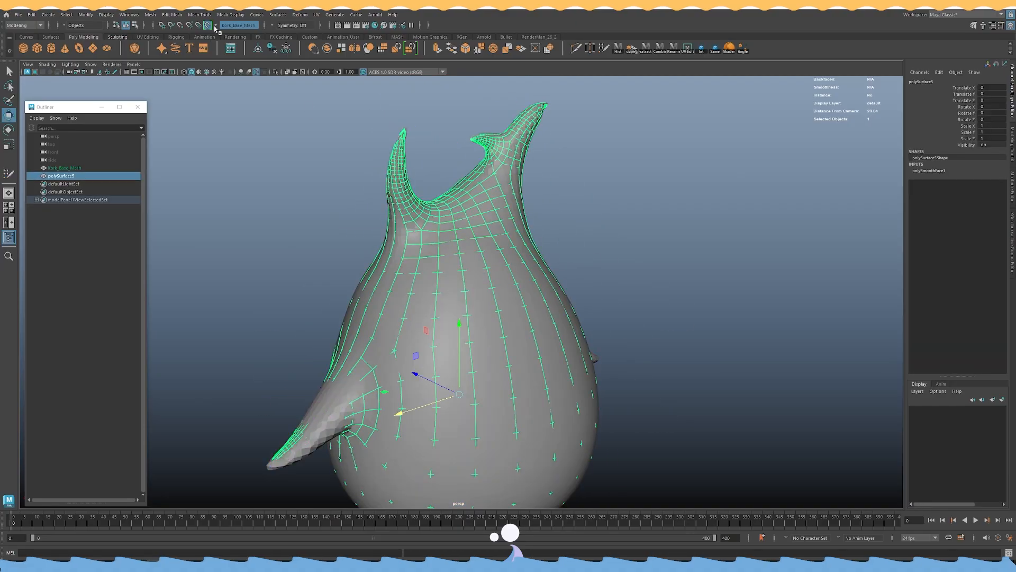
{"action": "left_click", "coordinate": [82, 167]}
{"action": "key", "text": "h"}
{"action": "left_click", "coordinate": [544, 196]}
{"action": "key", "text": "ctrl+1"}
{"action": "key", "text": "ctrl+1"}
{"action": "left_click", "coordinate": [461, 236]}
Apply Edit Edge Flow to successive edge loops around the large horn, working from its tip down to its base.
{"action": "left_click_drag", "start_coordinate": [582, 259], "coordinate": [568, 302], "text": "alt"}
{"action": "right_click_drag", "start_coordinate": [567, 301], "coordinate": [542, 313], "text": "alt"}
{"action": "right_click_drag", "start_coordinate": [578, 230], "coordinate": [589, 182]}
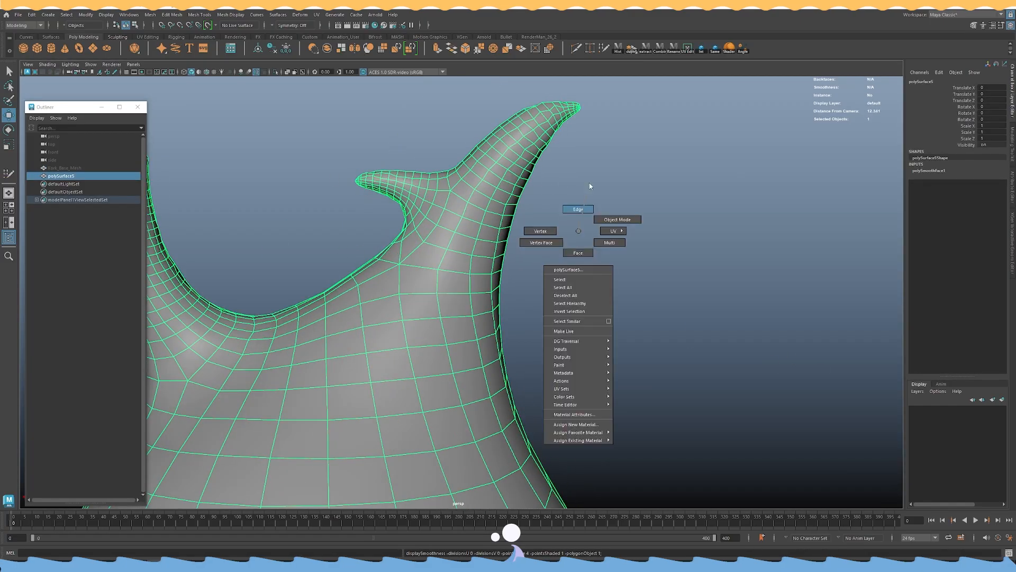
{"action": "middle_click_drag", "start_coordinate": [589, 182], "coordinate": [543, 307], "text": "alt"}
{"action": "right_click_drag", "start_coordinate": [542, 308], "coordinate": [637, 284], "text": "alt"}
{"action": "left_click_drag", "start_coordinate": [637, 284], "coordinate": [598, 276], "text": "alt"}
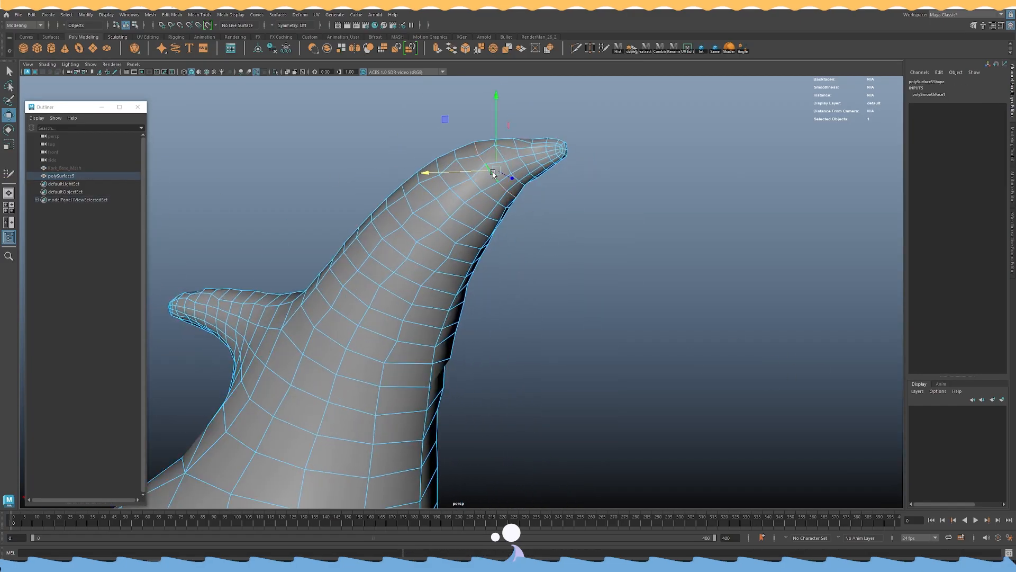
{"action": "key", "text": "g"}
{"action": "double_click", "coordinate": [508, 164]}
{"action": "key", "text": "g"}
{"action": "double_click", "coordinate": [519, 151]}
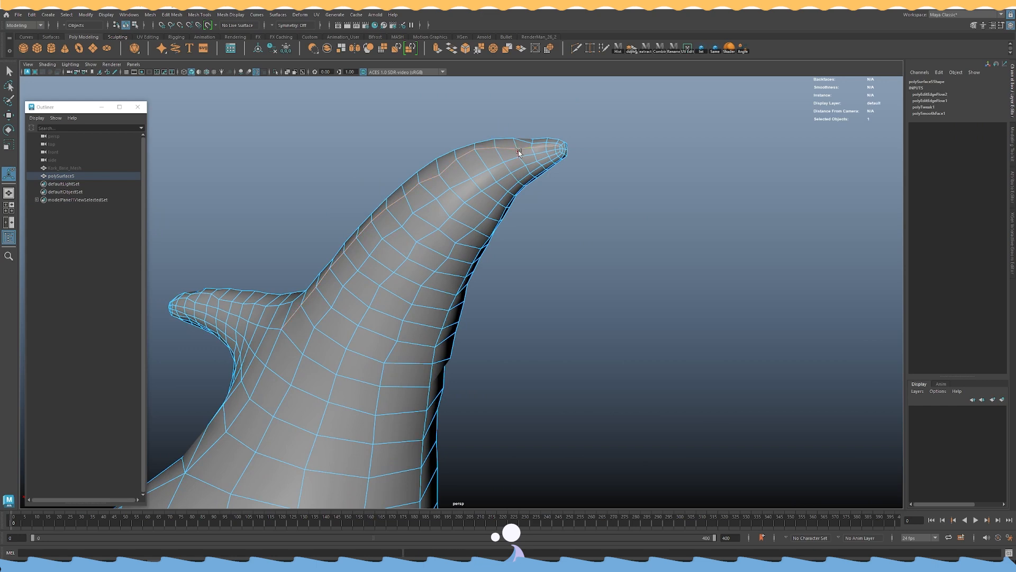
{"action": "key", "text": "g"}
{"action": "double_click", "coordinate": [451, 190]}
{"action": "key", "text": "g"}
{"action": "double_click", "coordinate": [430, 194]}
{"action": "key", "text": "g"}
{"action": "double_click", "coordinate": [421, 218]}
{"action": "key", "text": "g"}
{"action": "double_click", "coordinate": [407, 240]}
{"action": "key", "text": "g"}
{"action": "double_click", "coordinate": [394, 250]}
{"action": "key", "text": "g"}
{"action": "double_click", "coordinate": [377, 266]}
{"action": "key", "text": "g"}
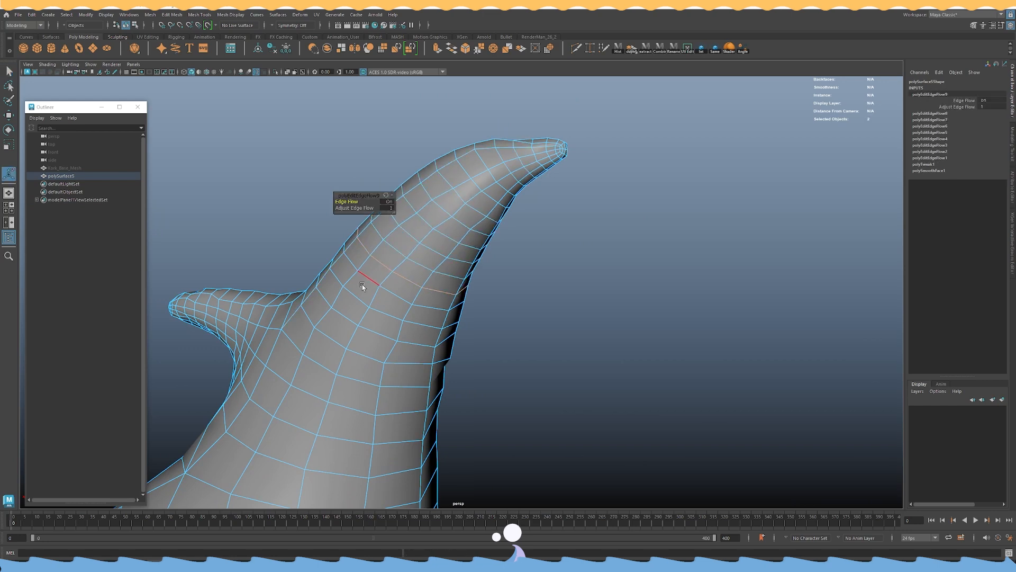
{"action": "double_click", "coordinate": [362, 281]}
{"action": "key", "text": "g"}
{"action": "key", "text": "g"}
{"action": "double_click", "coordinate": [345, 317]}
{"action": "key", "text": "g"}
{"action": "double_click", "coordinate": [336, 341]}
{"action": "key", "text": "g"}
{"action": "double_click", "coordinate": [325, 366]}
{"action": "key", "text": "g"}
Apply Edit Edge Flow to successive edge loops along the large horn's small side spike, from its tip to the junction.
{"action": "left_click_drag", "start_coordinate": [325, 365], "coordinate": [235, 317], "text": "alt"}
{"action": "double_click", "coordinate": [202, 317]}
{"action": "key", "text": "g"}
{"action": "double_click", "coordinate": [225, 319]}
{"action": "key", "text": "g"}
{"action": "double_click", "coordinate": [250, 320]}
{"action": "key", "text": "g"}
{"action": "double_click", "coordinate": [275, 322]}
{"action": "key", "text": "g"}
{"action": "double_click", "coordinate": [276, 322]}
{"action": "key", "text": "g"}
{"action": "double_click", "coordinate": [298, 325]}
{"action": "key", "text": "g"}
{"action": "double_click", "coordinate": [319, 327]}
{"action": "key", "text": "g"}
{"action": "double_click", "coordinate": [343, 332]}
{"action": "key", "text": "g"}
{"action": "double_click", "coordinate": [364, 338]}
{"action": "key", "text": "g"}
{"action": "double_click", "coordinate": [389, 338]}
{"action": "key", "text": "g"}
{"action": "double_click", "coordinate": [420, 336]}
{"action": "key", "text": "g"}
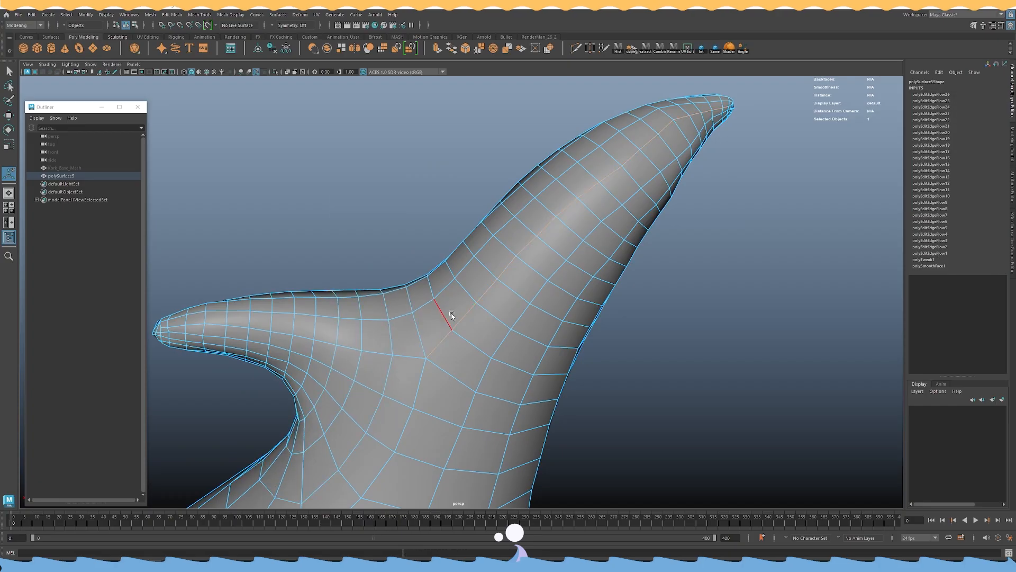
Apply Edit Edge Flow to the edge loop at the horn's spike junction and to further successive loops along the horn.
{"action": "key", "text": "g"}
{"action": "scroll", "coordinate": [455, 318], "scroll_direction": "down", "scroll_amount": 2}
{"action": "left_click_drag", "start_coordinate": [465, 320], "coordinate": [535, 328], "text": "alt"}
{"action": "scroll", "coordinate": [605, 340], "scroll_direction": "up", "scroll_amount": 3}
{"action": "scroll", "coordinate": [405, 312], "scroll_direction": "up", "scroll_amount": 3}
{"action": "double_click", "coordinate": [349, 330]}
{"action": "key", "text": "g"}
{"action": "double_click", "coordinate": [394, 318]}
{"action": "key", "text": "g"}
{"action": "double_click", "coordinate": [431, 311]}
{"action": "key", "text": "g"}
{"action": "double_click", "coordinate": [466, 306]}
{"action": "key", "text": "g"}
{"action": "double_click", "coordinate": [498, 297]}
{"action": "key", "text": "g"}
{"action": "double_click", "coordinate": [530, 295]}
{"action": "key", "text": "g"}
{"action": "double_click", "coordinate": [562, 296]}
{"action": "key", "text": "g"}
Return to object mode and examine the character's surface from the horns down to the legs.
{"action": "left_click_drag", "start_coordinate": [668, 287], "coordinate": [483, 253], "text": "alt"}
{"action": "key", "text": "w"}
{"action": "right_click_drag", "start_coordinate": [483, 251], "coordinate": [536, 221]}
{"action": "left_click", "coordinate": [577, 254]}
{"action": "right_click_drag", "start_coordinate": [577, 254], "coordinate": [468, 294], "text": "alt"}
{"action": "left_click", "coordinate": [492, 297]}
{"action": "left_click", "coordinate": [560, 254]}
{"action": "middle_click_drag", "start_coordinate": [468, 293], "coordinate": [439, 185], "text": "alt"}
{"action": "right_click_drag", "start_coordinate": [455, 264], "coordinate": [503, 297], "text": "alt"}
{"action": "left_click_drag", "start_coordinate": [502, 296], "coordinate": [656, 281], "text": "alt"}
{"action": "left_click", "coordinate": [496, 338]}
{"action": "middle_click_drag", "start_coordinate": [496, 338], "coordinate": [469, 227], "text": "alt"}
{"action": "right_click_drag", "start_coordinate": [469, 227], "coordinate": [635, 354], "text": "alt"}
Show Kork_Base_Mesh, make it the live surface and start Quad Draw on polySurface5.
{"action": "left_click", "coordinate": [67, 167]}
{"action": "key", "text": "h"}
{"action": "left_click", "coordinate": [208, 25]}
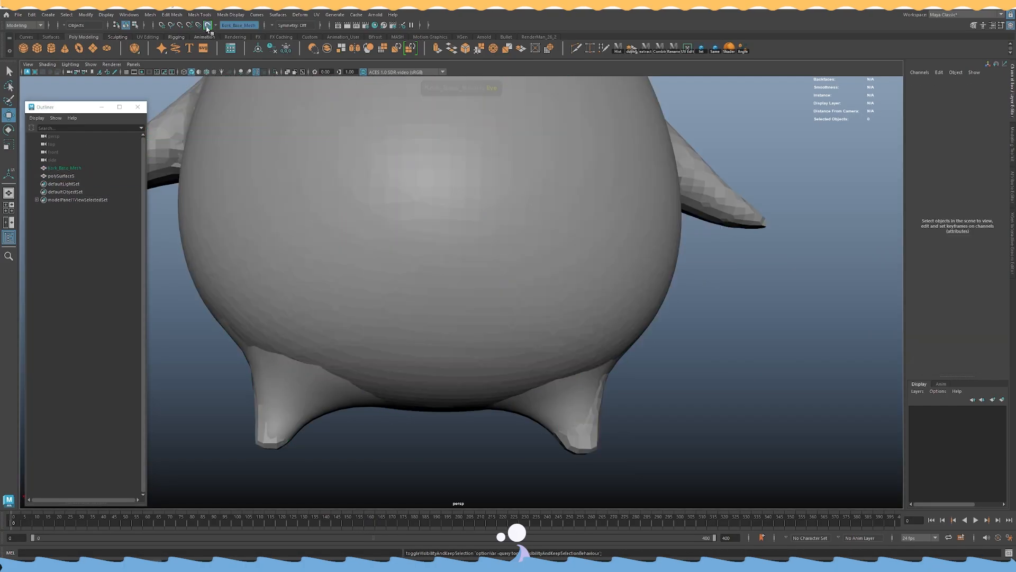
{"action": "left_click", "coordinate": [57, 176]}
{"action": "key", "text": "ctrl+shift+q"}
Relax the quads of the belly, underside and legs onto the live base mesh while circling the lower body.
{"action": "key", "text": "b"}
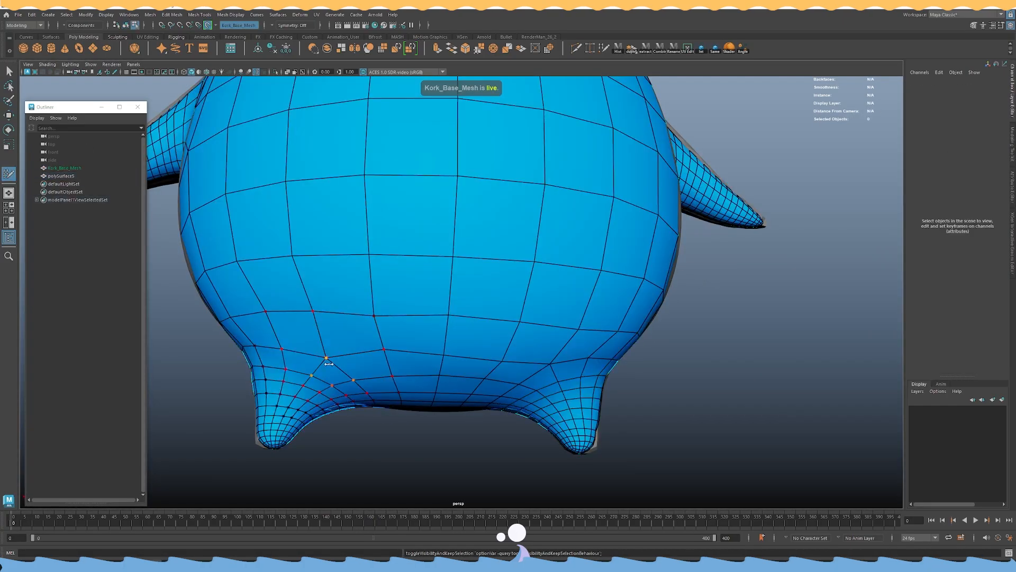
{"action": "left_click_drag", "start_coordinate": [556, 340], "coordinate": [474, 337], "text": "alt"}
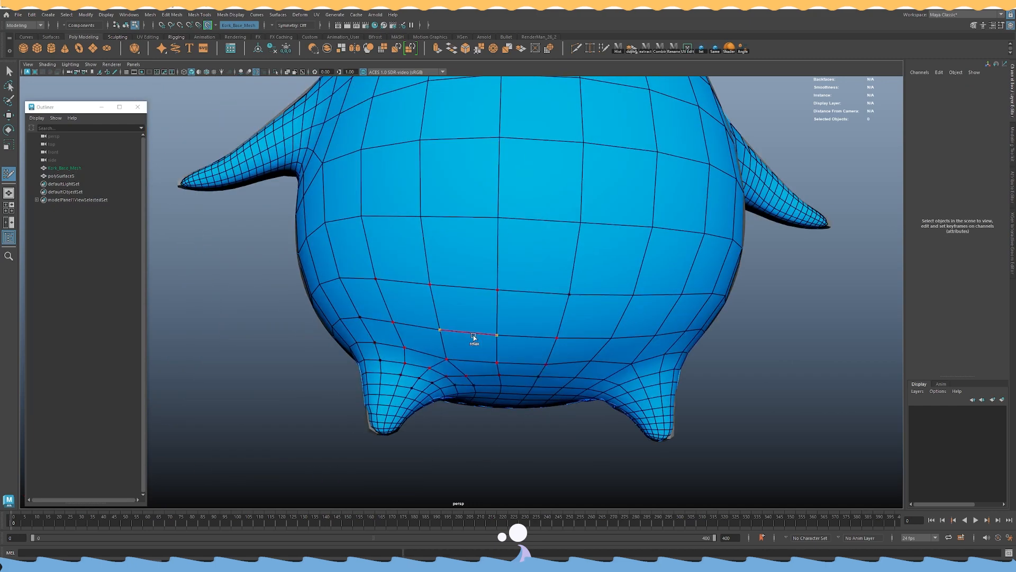
{"action": "left_click_drag", "start_coordinate": [513, 387], "coordinate": [517, 351], "text": "alt"}
{"action": "left_click_drag", "start_coordinate": [529, 454], "coordinate": [518, 319], "text": "alt"}
{"action": "left_click_drag", "start_coordinate": [668, 317], "coordinate": [583, 316], "text": "alt"}
{"action": "left_click_drag", "start_coordinate": [758, 293], "coordinate": [565, 291], "text": "alt"}
{"action": "scroll", "coordinate": [678, 294], "scroll_direction": "down", "scroll_amount": 1}
{"action": "scroll", "coordinate": [678, 294], "scroll_direction": "down", "scroll_amount": 4}
{"action": "left_click_drag", "start_coordinate": [678, 295], "coordinate": [468, 307], "text": "alt"}
{"action": "left_click_drag", "start_coordinate": [641, 304], "coordinate": [466, 304], "text": "alt"}
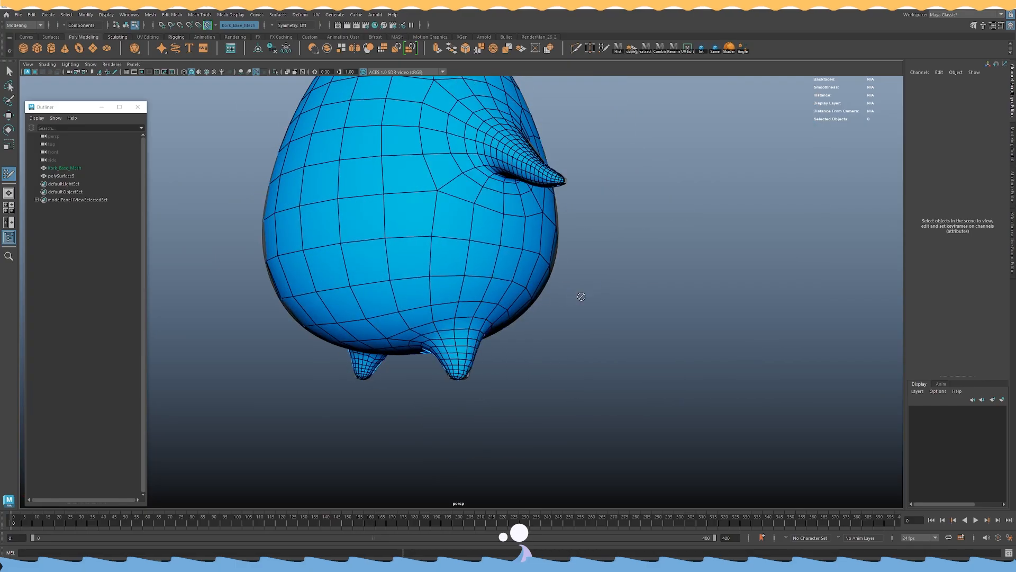
{"action": "left_click_drag", "start_coordinate": [580, 294], "coordinate": [423, 289], "text": "alt"}
Exit Quad Draw to object mode, turn off the live surface and hide Kork_Base_Mesh.
{"action": "key", "text": "w"}
{"action": "right_click_drag", "start_coordinate": [585, 177], "coordinate": [629, 154]}
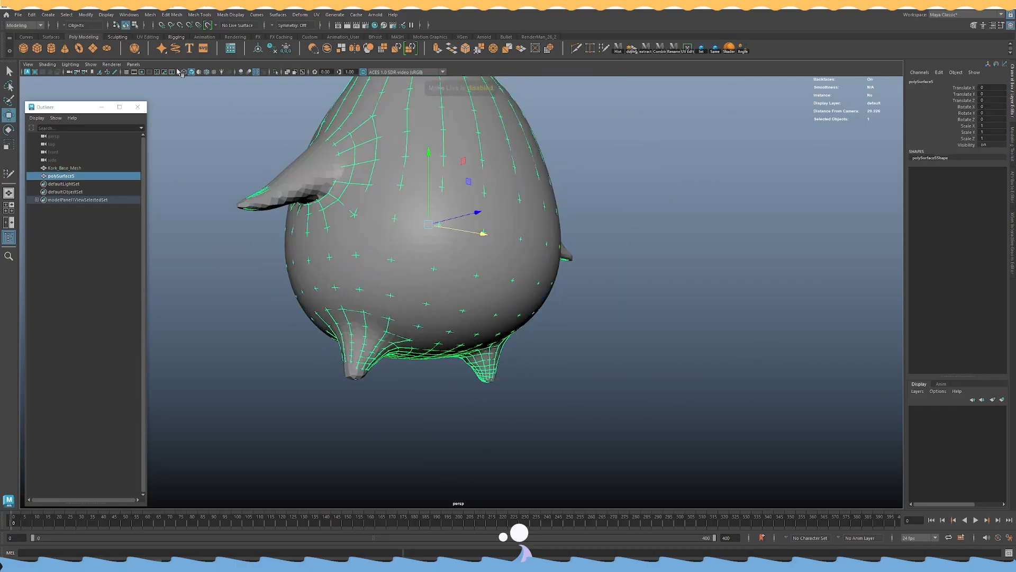
{"action": "left_click", "coordinate": [82, 168]}
{"action": "key", "text": "ctrl+h"}
{"action": "left_click_drag", "start_coordinate": [390, 189], "coordinate": [600, 266], "text": "alt"}
{"action": "left_click", "coordinate": [588, 275]}
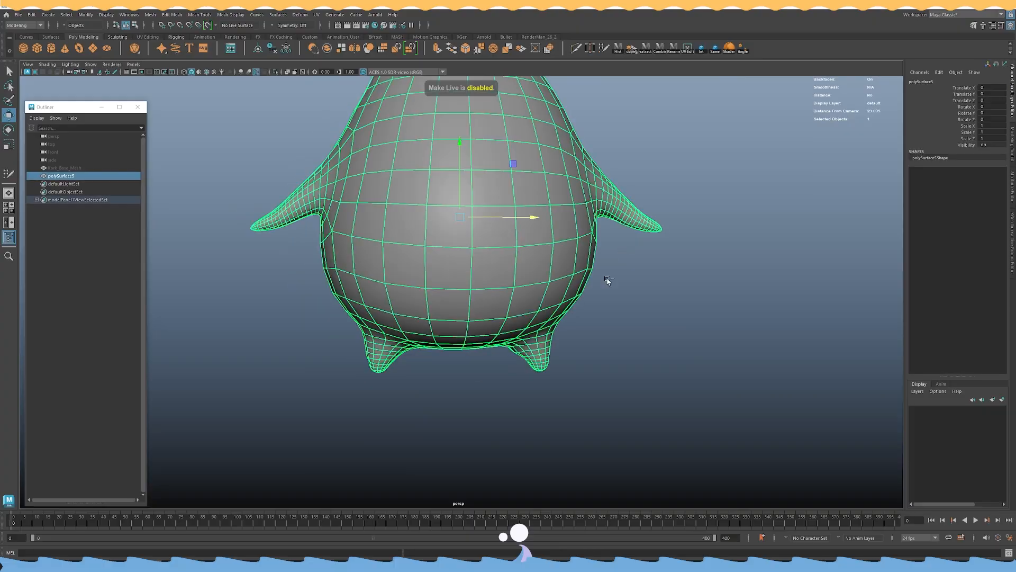
Apply Edit Edge Flow to three successive edge loops around one leg, working down toward its tip.
{"action": "scroll", "coordinate": [577, 344], "scroll_direction": "up", "scroll_amount": 4}
{"action": "right_click_drag", "start_coordinate": [587, 298], "coordinate": [590, 279]}
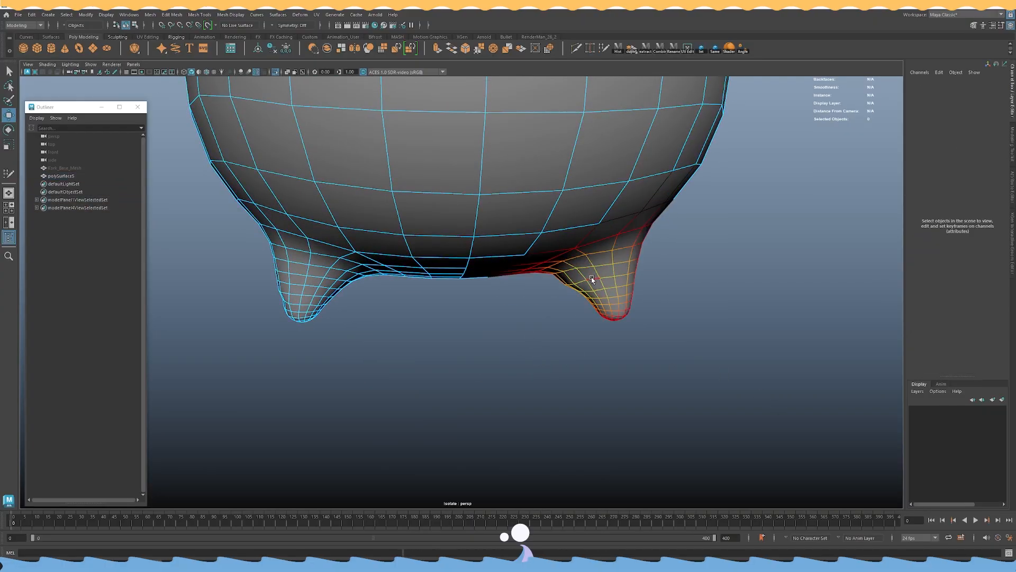
{"action": "double_click", "coordinate": [593, 280]}
{"action": "key", "text": "b"}
{"action": "key", "text": "g"}
{"action": "double_click", "coordinate": [597, 290]}
{"action": "key", "text": "g"}
{"action": "double_click", "coordinate": [602, 299]}
{"action": "key", "text": "g"}
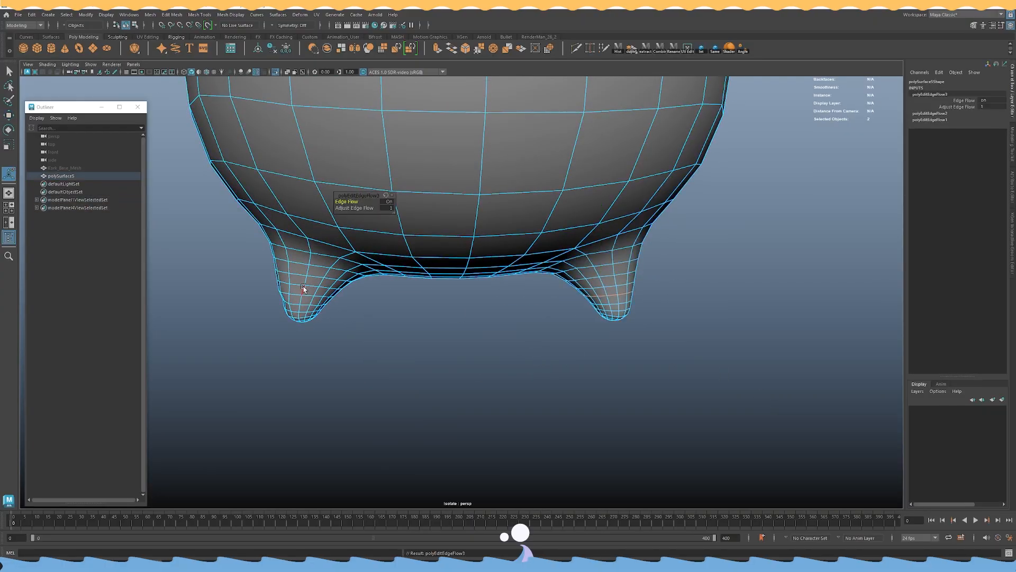
Apply Edit Edge Flow to five successive edge loops around the other leg, working up from its tip.
{"action": "double_click", "coordinate": [291, 304]}
{"action": "key", "text": "g"}
{"action": "double_click", "coordinate": [295, 296]}
{"action": "key", "text": "g"}
{"action": "double_click", "coordinate": [297, 288]}
{"action": "key", "text": "g"}
{"action": "double_click", "coordinate": [300, 272]}
{"action": "key", "text": "g"}
{"action": "double_click", "coordinate": [300, 262]}
{"action": "key", "text": "g"}
Return to object mode, delete the mesh's construction history and deselect it to check the smooth-shaded lower body.
{"action": "left_click_drag", "start_coordinate": [370, 317], "coordinate": [426, 238], "text": "alt"}
{"action": "key", "text": "w"}
{"action": "right_click_drag", "start_coordinate": [424, 277], "coordinate": [462, 266]}
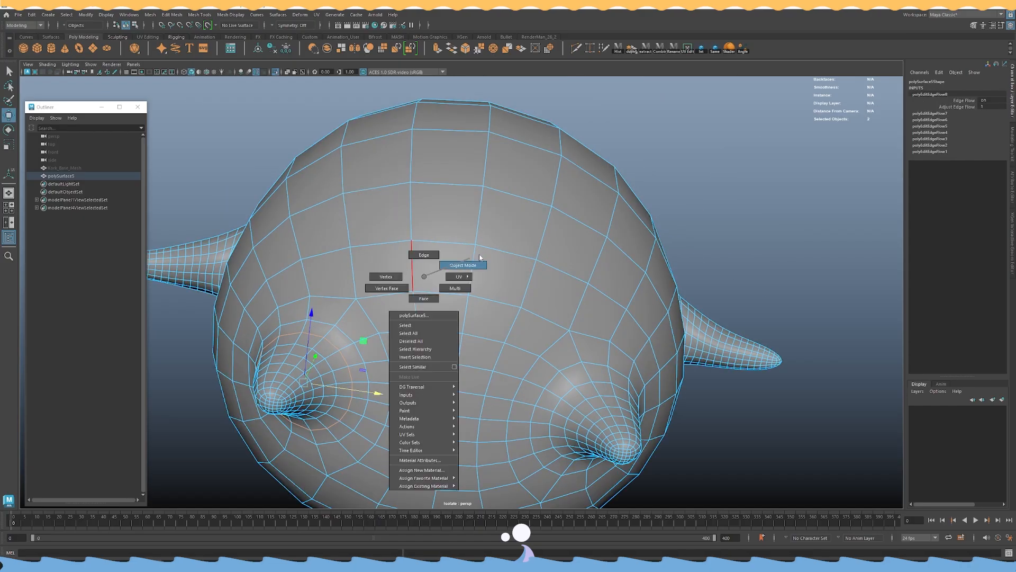
{"action": "key", "text": "alt+shift+d"}
{"action": "left_click", "coordinate": [755, 185]}
{"action": "right_click_drag", "start_coordinate": [741, 185], "coordinate": [550, 185], "text": "alt"}
{"action": "left_click_drag", "start_coordinate": [529, 185], "coordinate": [508, 228], "text": "alt"}
{"action": "left_click", "coordinate": [508, 227]}
{"action": "left_click", "coordinate": [631, 234]}
{"action": "left_click_drag", "start_coordinate": [631, 234], "coordinate": [608, 272], "text": "alt"}
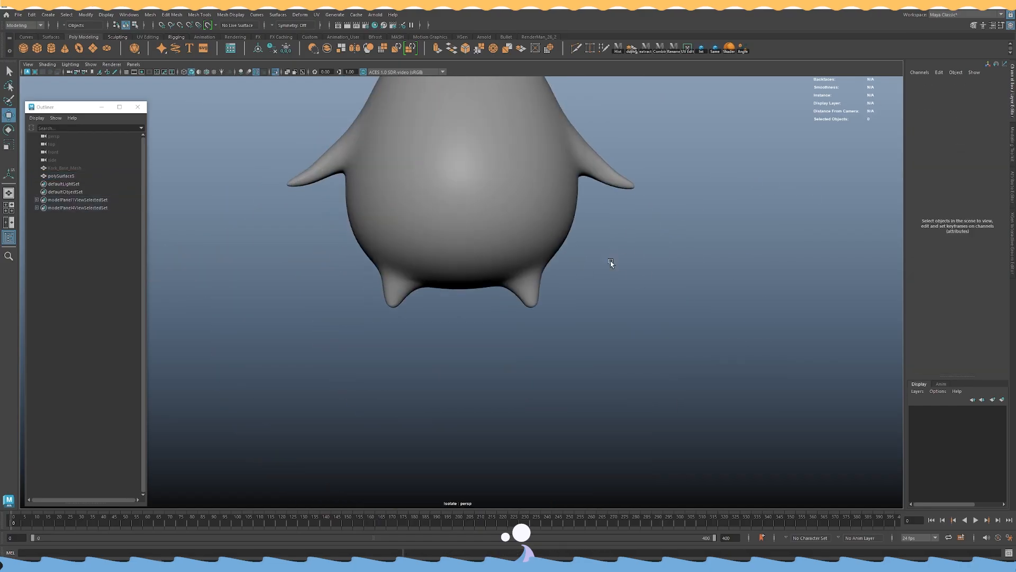
Apply Edit Edge Flow to successive edge loops around the large branched horn, from the spike junction up its middle.
{"action": "middle_click_drag", "start_coordinate": [550, 209], "coordinate": [530, 323], "text": "alt"}
{"action": "left_click_drag", "start_coordinate": [530, 323], "coordinate": [448, 371], "text": "alt"}
{"action": "middle_click_drag", "start_coordinate": [448, 371], "coordinate": [486, 453], "text": "alt"}
{"action": "right_click_drag", "start_coordinate": [486, 453], "coordinate": [874, 445], "text": "alt"}
{"action": "left_click", "coordinate": [397, 320]}
{"action": "middle_click_drag", "start_coordinate": [416, 249], "coordinate": [466, 365], "text": "alt"}
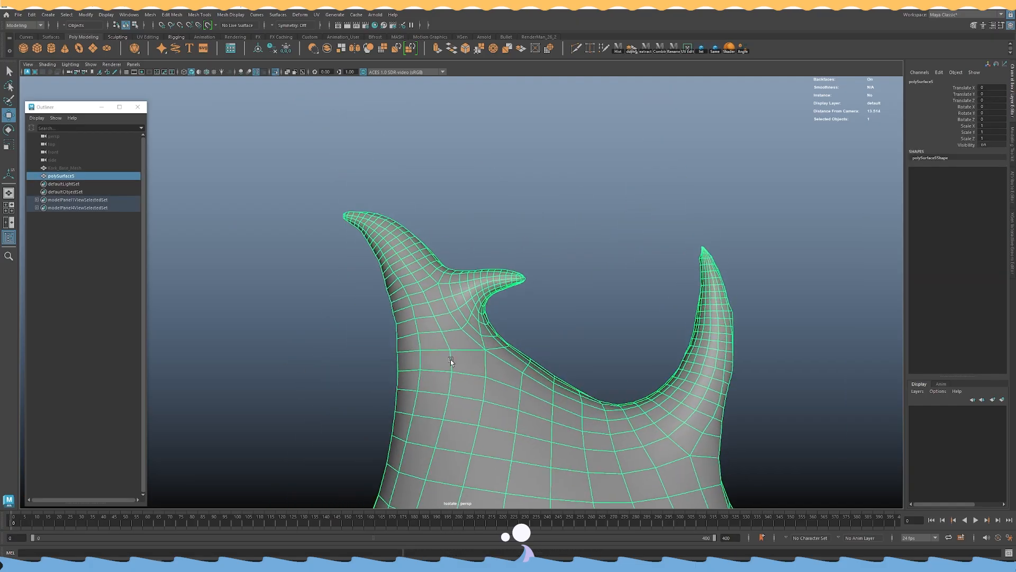
{"action": "left_click_drag", "start_coordinate": [466, 366], "coordinate": [366, 334], "text": "alt"}
{"action": "right_click_drag", "start_coordinate": [365, 333], "coordinate": [540, 324], "text": "alt"}
{"action": "right_click_drag", "start_coordinate": [329, 277], "coordinate": [329, 252]}
{"action": "middle_click_drag", "start_coordinate": [274, 284], "coordinate": [468, 347], "text": "alt"}
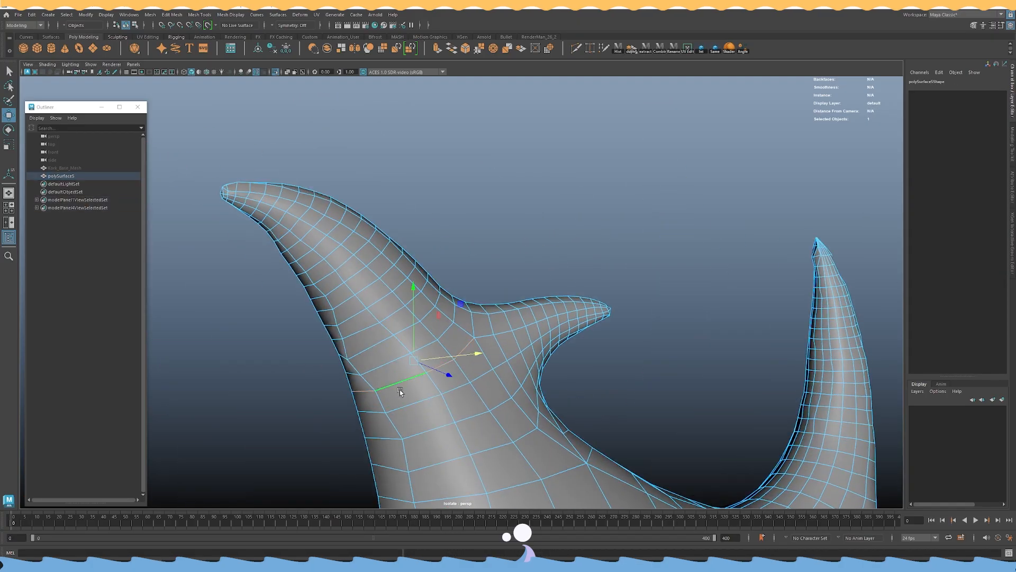
{"action": "key", "text": "g"}
{"action": "key", "text": "g"}
{"action": "double_click", "coordinate": [358, 352]}
{"action": "key", "text": "g"}
{"action": "double_click", "coordinate": [356, 335]}
{"action": "key", "text": "g"}
{"action": "double_click", "coordinate": [341, 334]}
{"action": "key", "text": "g"}
{"action": "double_click", "coordinate": [334, 305]}
{"action": "key", "text": "g"}
{"action": "double_click", "coordinate": [331, 289]}
{"action": "key", "text": "g"}
{"action": "double_click", "coordinate": [322, 276]}
{"action": "key", "text": "g"}
{"action": "double_click", "coordinate": [316, 267]}
{"action": "key", "text": "g"}
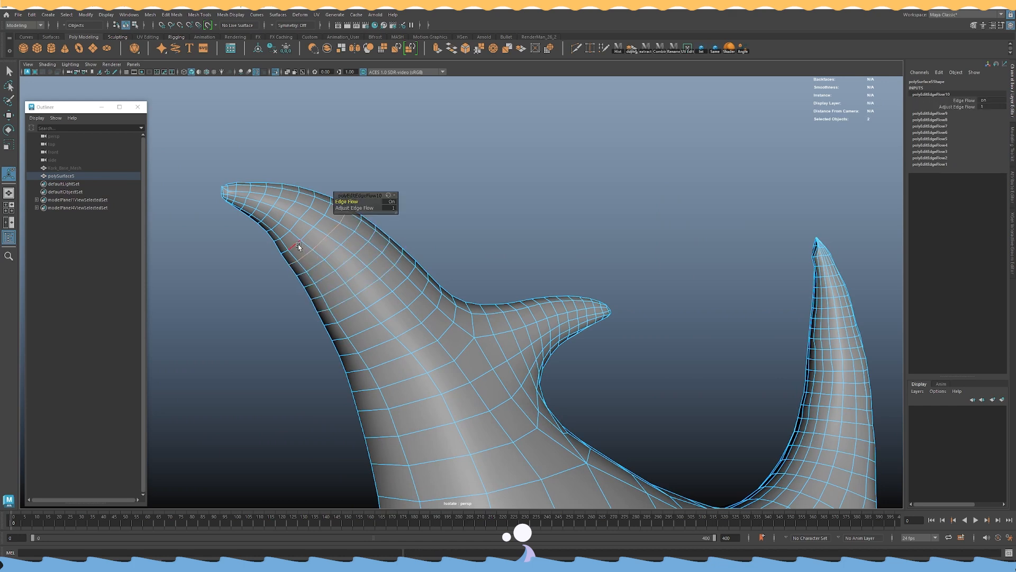
Continue Edit Edge Flow on the closely spaced edge loops along the large horn's curved end up to its tip.
{"action": "double_click", "coordinate": [280, 219]}
{"action": "key", "text": "g"}
{"action": "double_click", "coordinate": [268, 209]}
{"action": "key", "text": "g"}
{"action": "left_click", "coordinate": [254, 204]}
{"action": "key", "text": "g"}
{"action": "double_click", "coordinate": [247, 200]}
{"action": "key", "text": "g"}
{"action": "double_click", "coordinate": [253, 192]}
{"action": "key", "text": "g"}
{"action": "double_click", "coordinate": [236, 187]}
{"action": "key", "text": "g"}
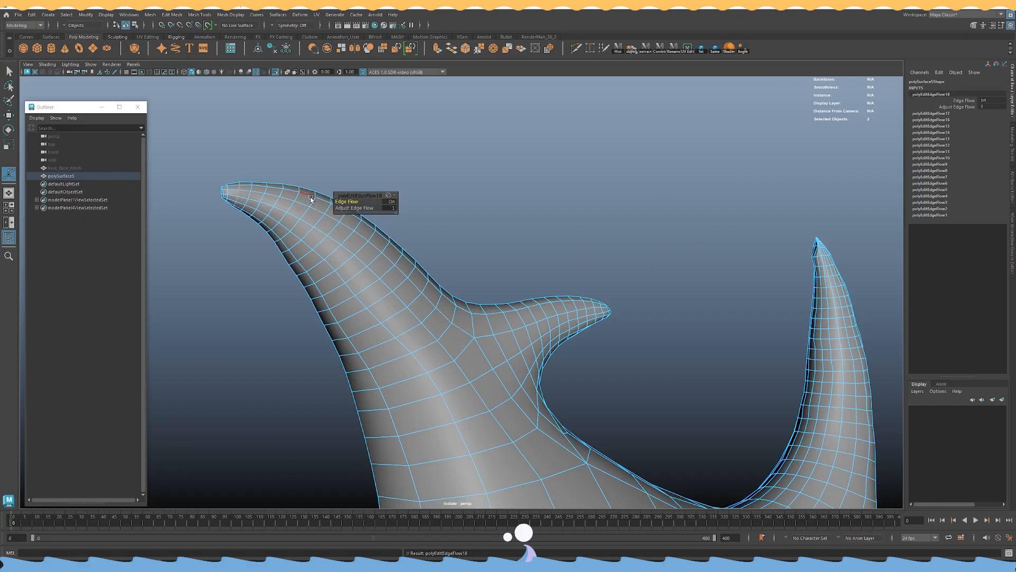
Apply Edit Edge Flow to the lengthwise edge loop running down the large horn from its tip, and delete the mesh's history.
{"action": "left_click_drag", "start_coordinate": [311, 199], "coordinate": [356, 214], "text": "alt"}
{"action": "middle_click_drag", "start_coordinate": [356, 213], "coordinate": [465, 252], "text": "alt"}
{"action": "left_click_drag", "start_coordinate": [349, 261], "coordinate": [369, 231], "text": "alt"}
{"action": "double_click", "coordinate": [369, 231]}
{"action": "key", "text": "g"}
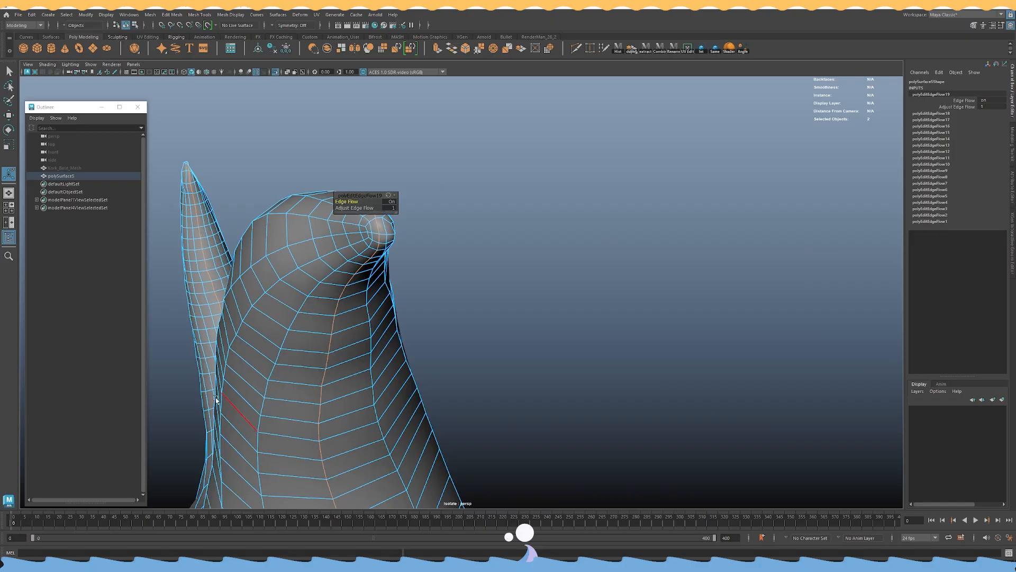
{"action": "left_click", "coordinate": [618, 48]}
{"action": "left_click", "coordinate": [325, 215]}
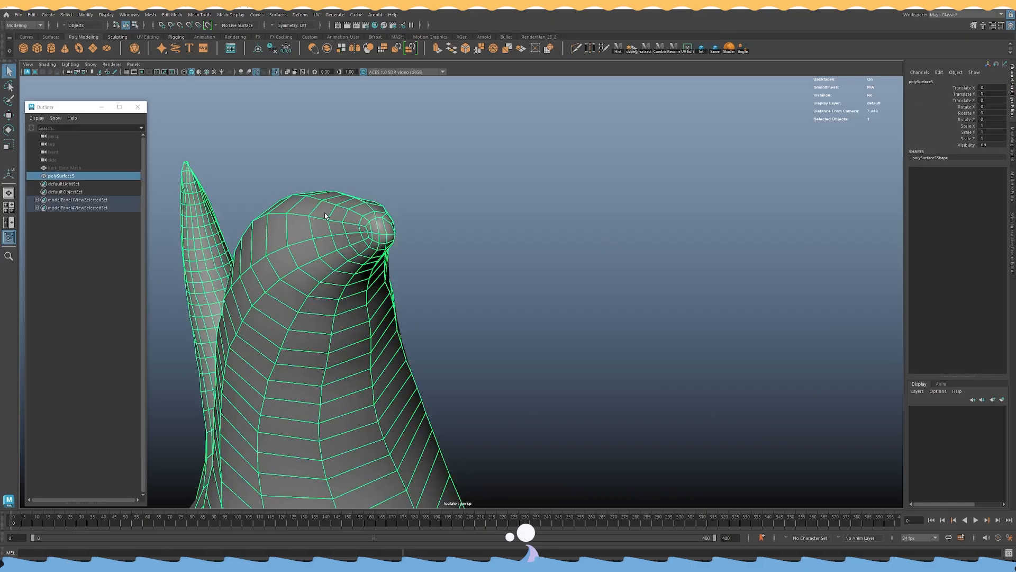
Apply Edit Edge Flow to edge loops on the large horn's opposite side, working toward its tip, and return to object mode.
{"action": "left_click_drag", "start_coordinate": [324, 214], "coordinate": [373, 292], "text": "alt"}
{"action": "right_click_drag", "start_coordinate": [366, 298], "coordinate": [366, 287]}
{"action": "left_click_drag", "start_coordinate": [365, 286], "coordinate": [420, 277], "text": "alt"}
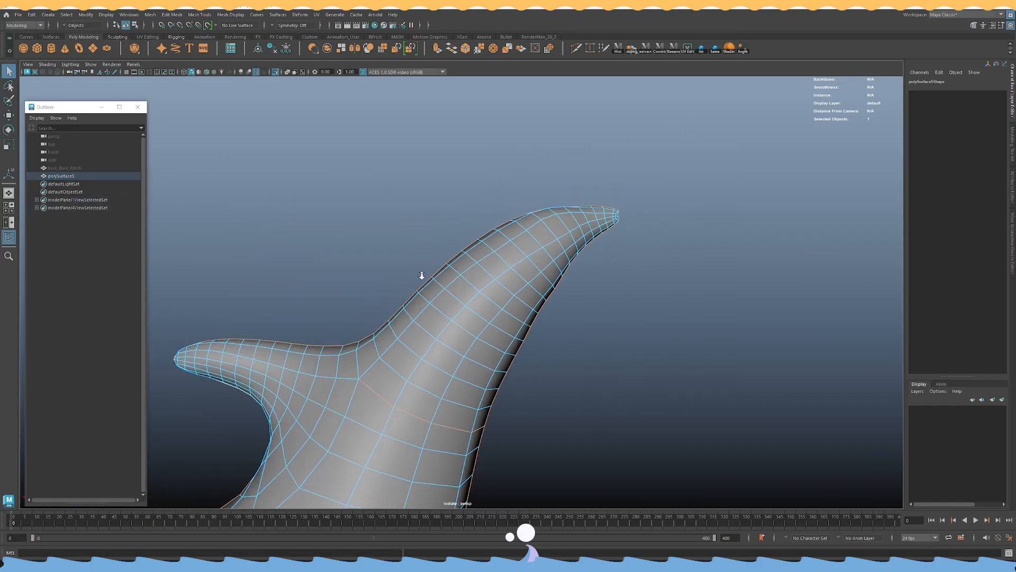
{"action": "double_click", "coordinate": [491, 270]}
{"action": "key", "text": "g"}
{"action": "double_click", "coordinate": [504, 258]}
{"action": "key", "text": "g"}
{"action": "double_click", "coordinate": [521, 246]}
{"action": "key", "text": "g"}
{"action": "double_click", "coordinate": [533, 237]}
{"action": "key", "text": "g"}
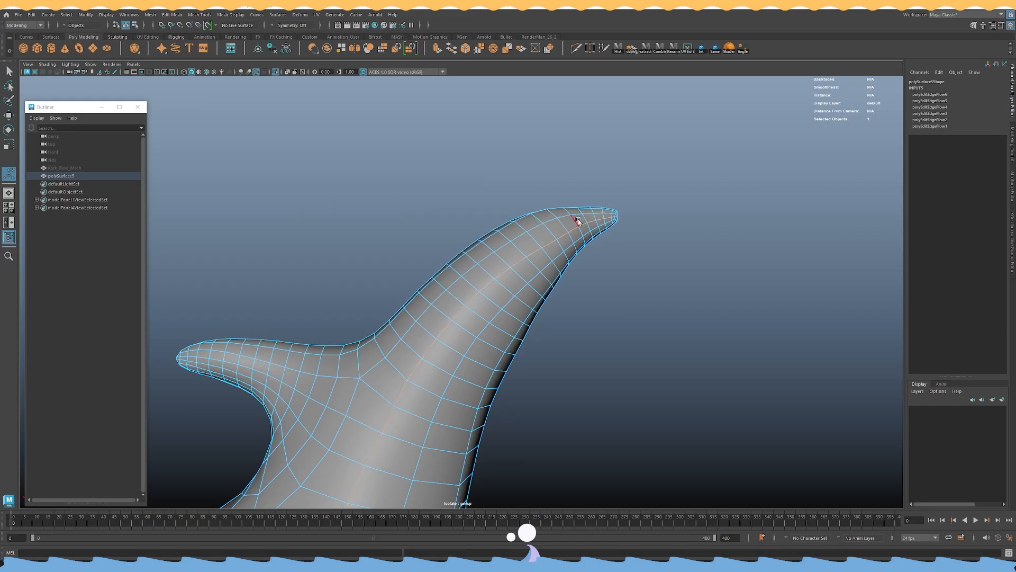
{"action": "double_click", "coordinate": [583, 219]}
{"action": "key", "text": "g"}
{"action": "double_click", "coordinate": [600, 216]}
{"action": "key", "text": "g"}
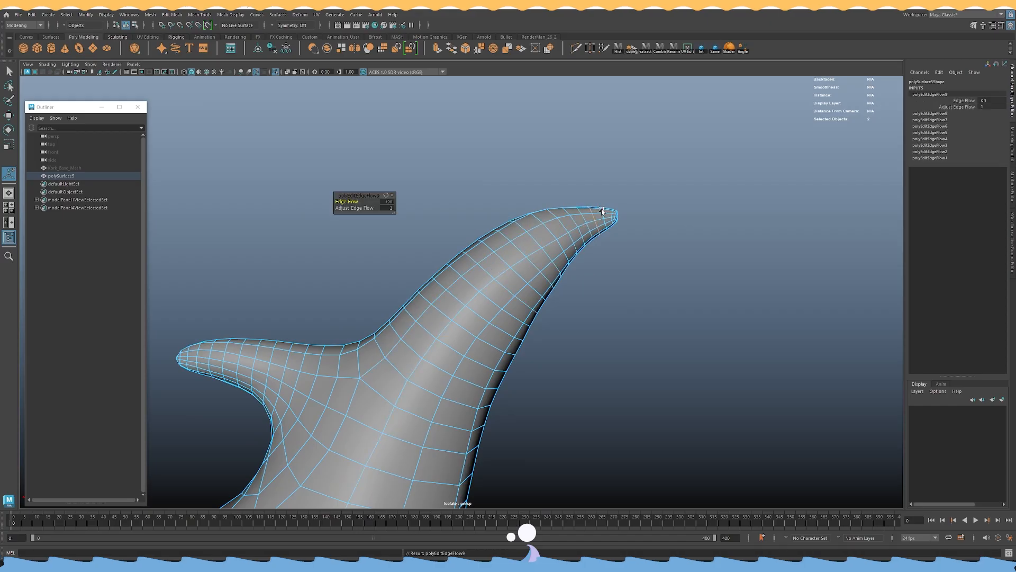
{"action": "right_click_drag", "start_coordinate": [553, 228], "coordinate": [593, 221]}
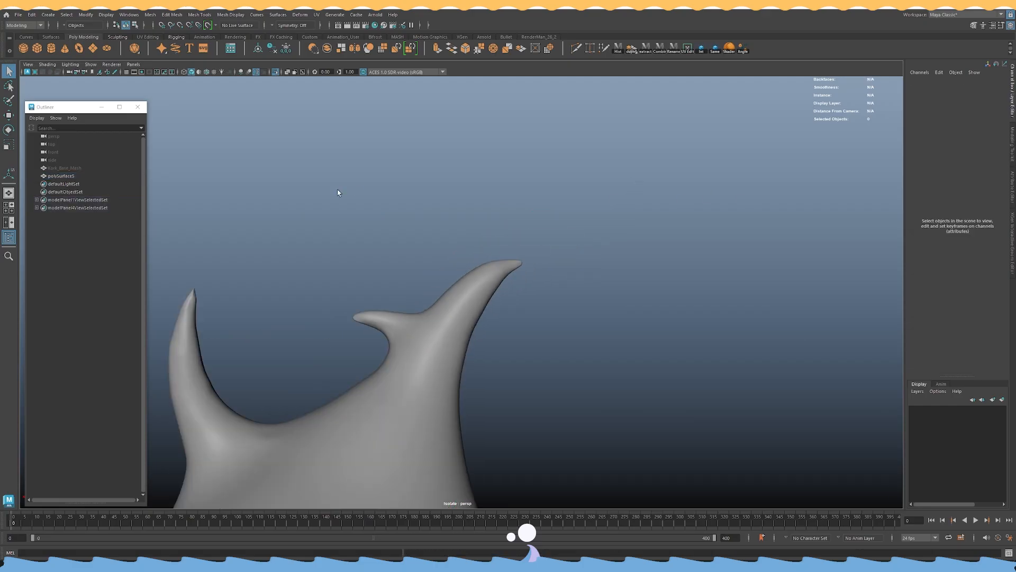
Turn off smooth preview and apply Edit Edge Flow to five successive edge loops in the horn area.
{"action": "left_click_drag", "start_coordinate": [338, 192], "coordinate": [508, 243], "text": "alt"}
{"action": "right_click_drag", "start_coordinate": [508, 243], "coordinate": [401, 311], "text": "alt"}
{"action": "middle_click_drag", "start_coordinate": [401, 312], "coordinate": [352, 217], "text": "alt"}
{"action": "right_click_drag", "start_coordinate": [352, 217], "coordinate": [450, 318], "text": "alt"}
{"action": "left_click_drag", "start_coordinate": [450, 317], "coordinate": [481, 331], "text": "alt"}
{"action": "left_click", "coordinate": [567, 329]}
{"action": "right_click_drag", "start_coordinate": [481, 332], "coordinate": [651, 311], "text": "alt"}
{"action": "key", "text": "1"}
{"action": "middle_click_drag", "start_coordinate": [651, 311], "coordinate": [492, 304], "text": "alt"}
{"action": "double_click", "coordinate": [453, 299]}
{"action": "key", "text": "g"}
{"action": "double_click", "coordinate": [482, 295]}
{"action": "key", "text": "g"}
{"action": "double_click", "coordinate": [506, 299]}
{"action": "key", "text": "g"}
{"action": "double_click", "coordinate": [530, 310]}
{"action": "key", "text": "g"}
{"action": "double_click", "coordinate": [546, 321]}
{"action": "key", "text": "g"}
Return the mesh to object mode and delete its history.
{"action": "right_click_drag", "start_coordinate": [621, 284], "coordinate": [454, 345], "text": "alt"}
{"action": "middle_click_drag", "start_coordinate": [340, 179], "coordinate": [467, 310], "text": "alt"}
{"action": "right_click_drag", "start_coordinate": [376, 227], "coordinate": [433, 207]}
{"action": "key", "text": "alt+shift+d"}
{"action": "right_click_drag", "start_coordinate": [254, 171], "coordinate": [335, 181], "text": "alt"}
{"action": "middle_click_drag", "start_coordinate": [335, 181], "coordinate": [471, 234], "text": "alt"}
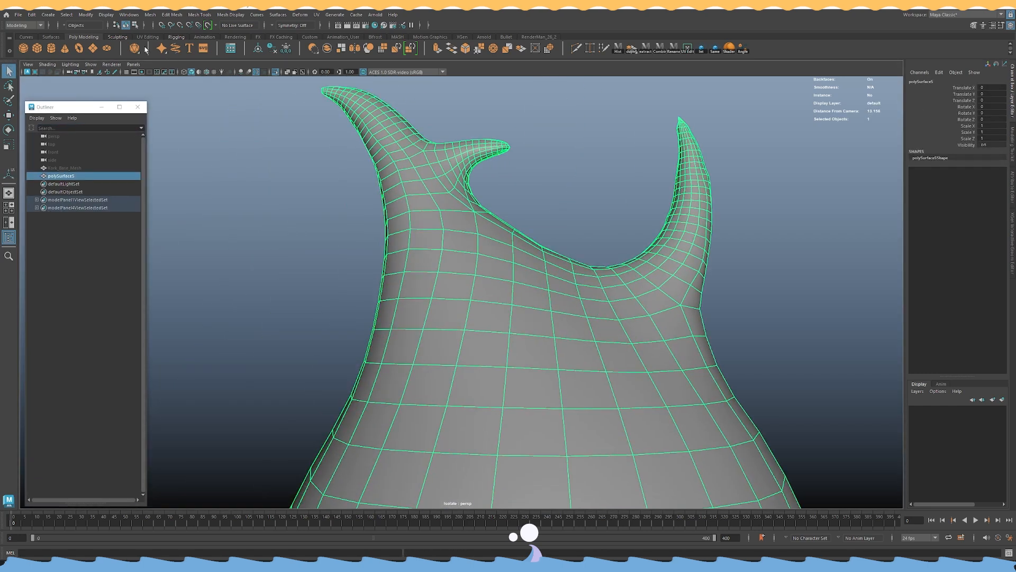
Smooth the surfaces of the large branched horn and the small horn with the Smooth sculpting brush.
{"action": "left_click", "coordinate": [117, 37]}
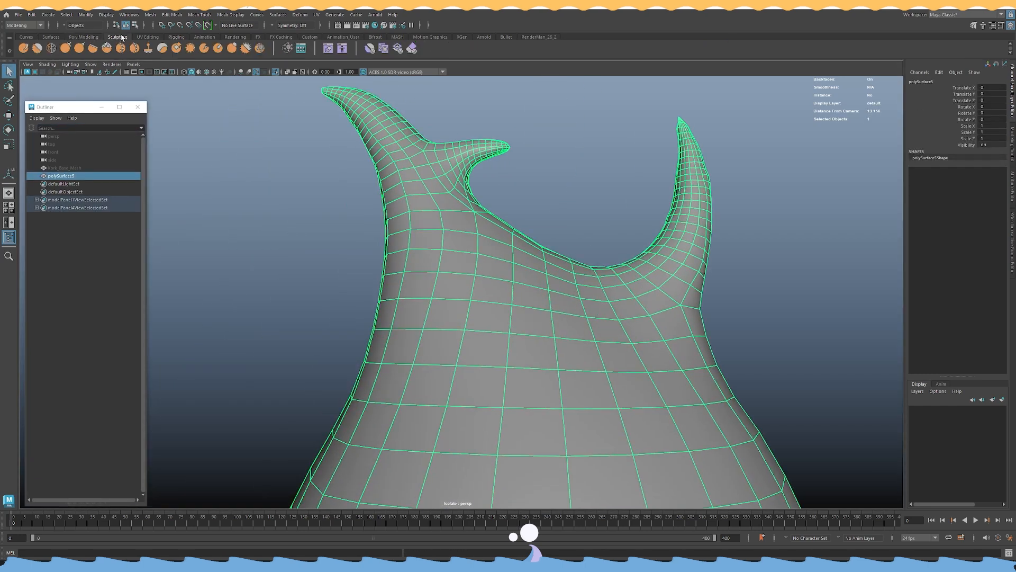
{"action": "left_click", "coordinate": [40, 49]}
{"action": "mouse_move", "coordinate": [421, 236]}
{"action": "left_mouse_down", "text": "alt"}
{"action": "mouse_move", "coordinate": [440, 287]}
{"action": "mouse_move", "coordinate": [465, 287]}
{"action": "left_mouse_up", "text": "alt"}
{"action": "middle_click_drag", "start_coordinate": [549, 160], "coordinate": [507, 240], "text": "alt"}
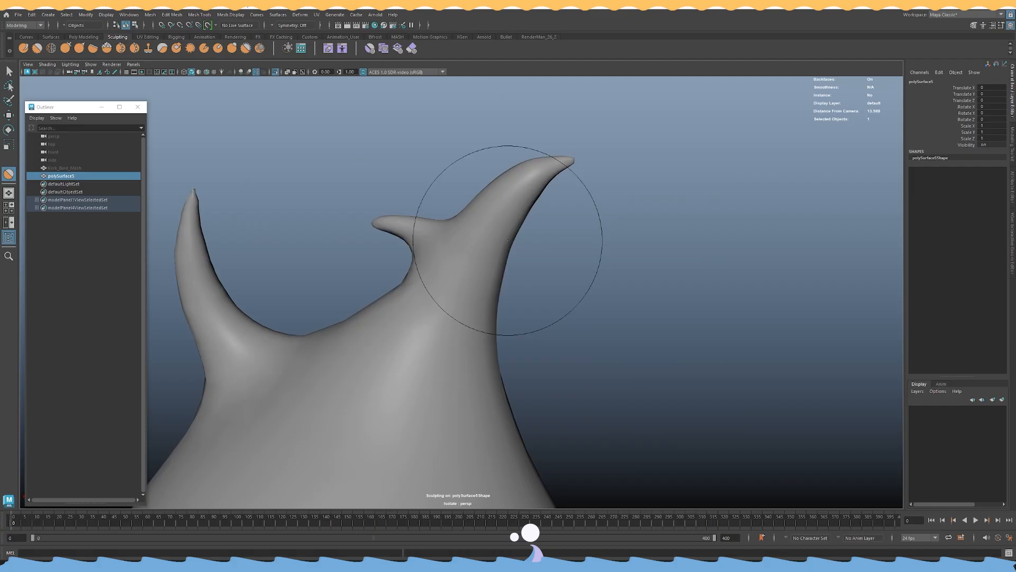
{"action": "left_click_drag", "start_coordinate": [518, 200], "coordinate": [416, 204], "text": "alt"}
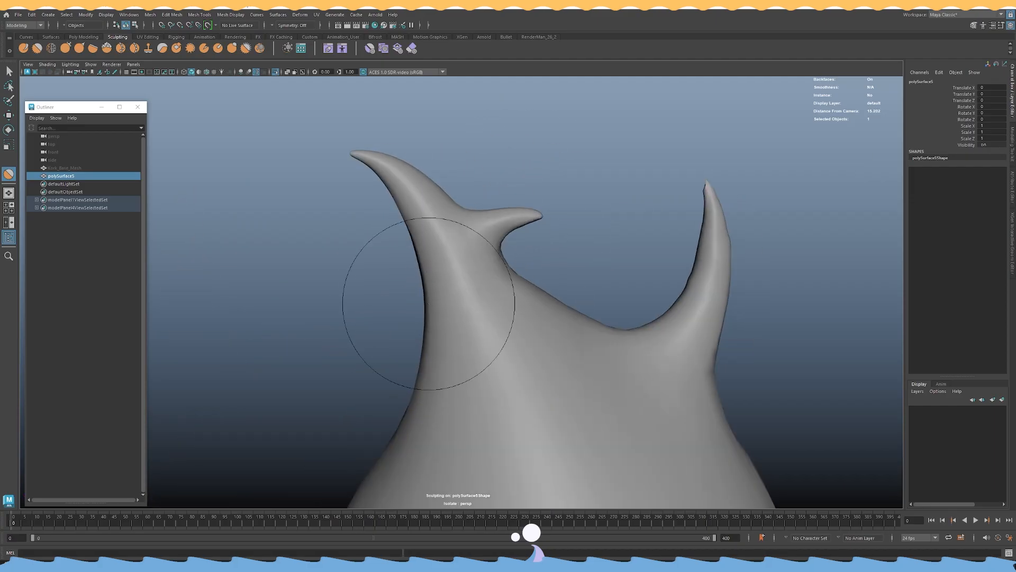
{"action": "left_click_drag", "start_coordinate": [371, 360], "coordinate": [438, 386], "text": "alt"}
{"action": "left_click_drag", "start_coordinate": [585, 309], "coordinate": [515, 295], "text": "alt"}
{"action": "middle_click_drag", "start_coordinate": [506, 299], "coordinate": [328, 318], "text": "alt"}
{"action": "left_click_drag", "start_coordinate": [488, 334], "coordinate": [527, 326], "text": "alt"}
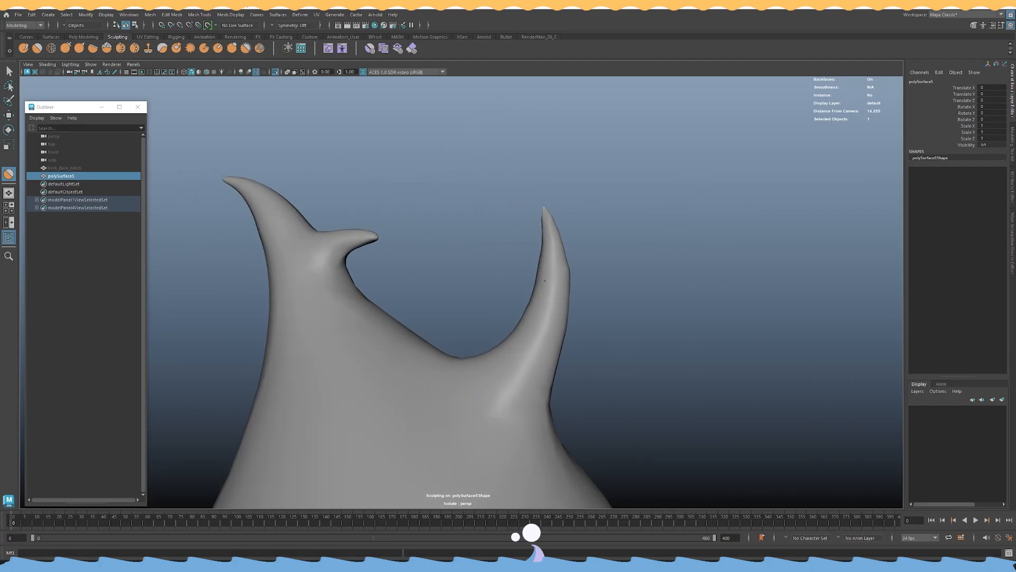
{"action": "left_click_drag", "start_coordinate": [551, 254], "coordinate": [444, 350], "text": "alt"}
{"action": "left_click_drag", "start_coordinate": [492, 381], "coordinate": [454, 394], "text": "alt"}
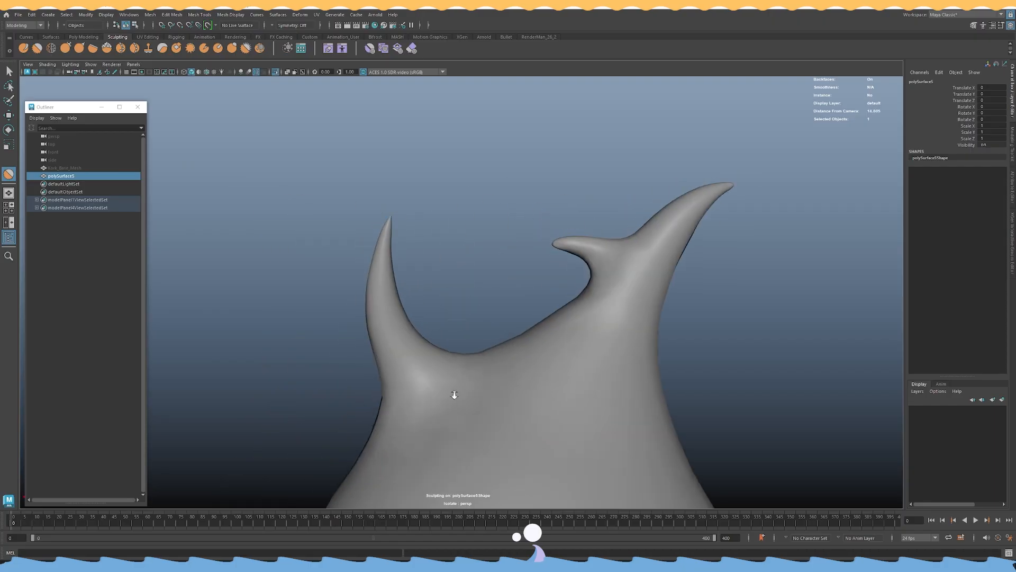
Continue with the Smooth brush on the small horn's outer edge and its transition into the body.
{"action": "right_click_drag", "start_coordinate": [454, 394], "coordinate": [443, 451], "text": "alt"}
{"action": "middle_click_drag", "start_coordinate": [442, 451], "coordinate": [447, 361], "text": "alt"}
{"action": "left_click_drag", "start_coordinate": [447, 361], "coordinate": [486, 353], "text": "alt"}
{"action": "mouse_move", "coordinate": [414, 331]}
{"action": "left_mouse_down", "text": "alt"}
{"action": "mouse_move", "coordinate": [490, 343]}
{"action": "mouse_move", "coordinate": [512, 327]}
{"action": "mouse_move", "coordinate": [490, 321]}
{"action": "left_mouse_up", "text": "alt"}
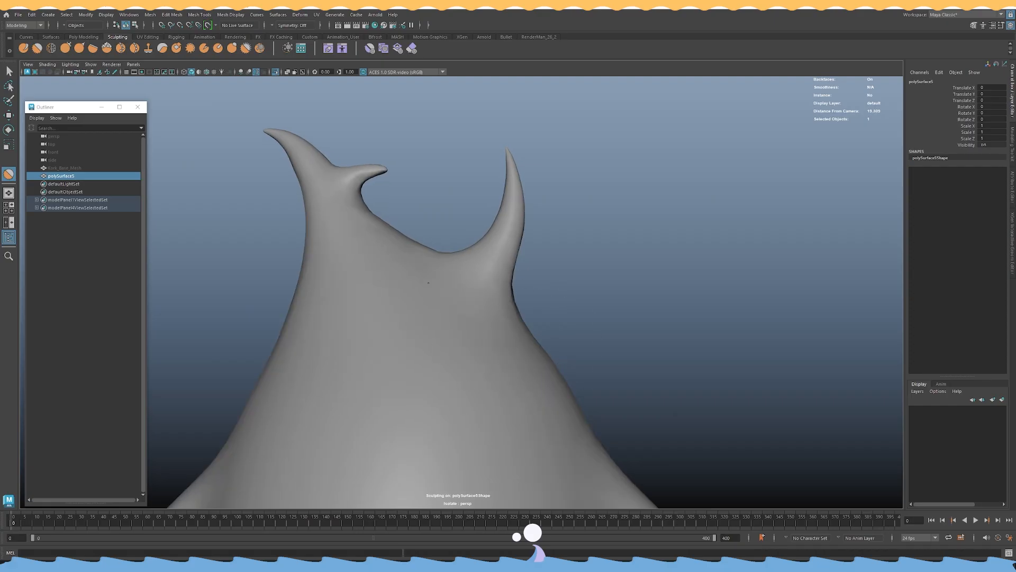
{"action": "left_click_drag", "start_coordinate": [411, 255], "coordinate": [376, 152], "text": "alt"}
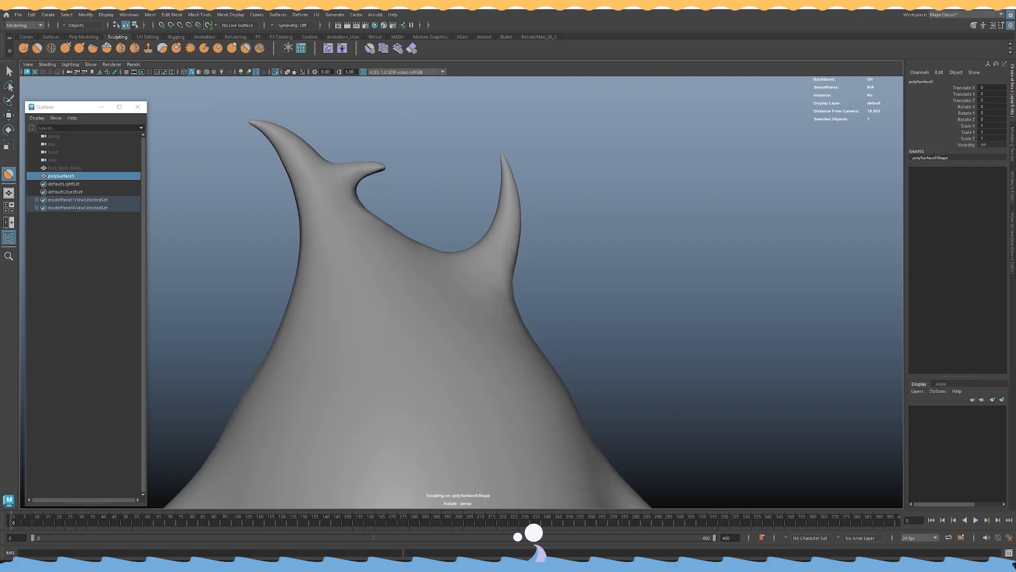
{"action": "scroll", "coordinate": [499, 204], "scroll_direction": "down", "scroll_amount": 5}
{"action": "mouse_move", "coordinate": [499, 205]}
{"action": "left_mouse_down", "text": "alt"}
{"action": "mouse_move", "coordinate": [540, 272]}
{"action": "mouse_move", "coordinate": [417, 275]}
{"action": "left_mouse_up", "text": "alt"}
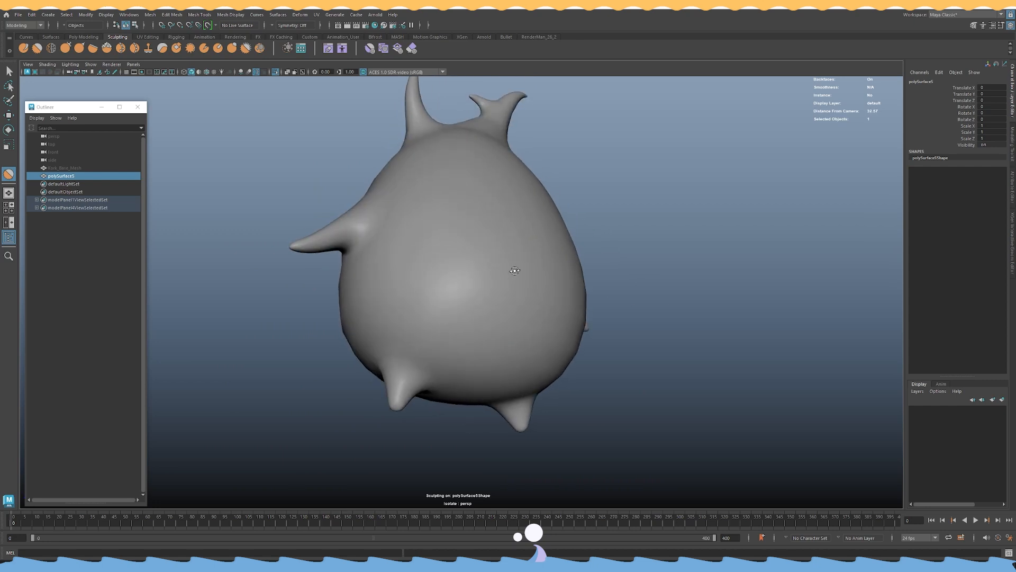
{"action": "left_click_drag", "start_coordinate": [515, 271], "coordinate": [471, 297], "text": "alt"}
{"action": "left_click_drag", "start_coordinate": [566, 324], "coordinate": [442, 282], "text": "alt"}
{"action": "left_click_drag", "start_coordinate": [410, 250], "coordinate": [499, 283], "text": "alt"}
Touch up the horns' transitions with the Smooth brush again and deselect the mesh to check its silhouette.
{"action": "key", "text": "w"}
{"action": "left_click", "coordinate": [637, 243]}
{"action": "left_click", "coordinate": [475, 282]}
{"action": "middle_click_drag", "start_coordinate": [431, 205], "coordinate": [489, 289], "text": "alt"}
{"action": "mouse_move", "coordinate": [490, 289]}
{"action": "right_mouse_down", "text": "alt"}
{"action": "mouse_move", "coordinate": [594, 329]}
{"action": "mouse_move", "coordinate": [517, 286]}
{"action": "right_mouse_up", "text": "alt"}
{"action": "key", "text": "y"}
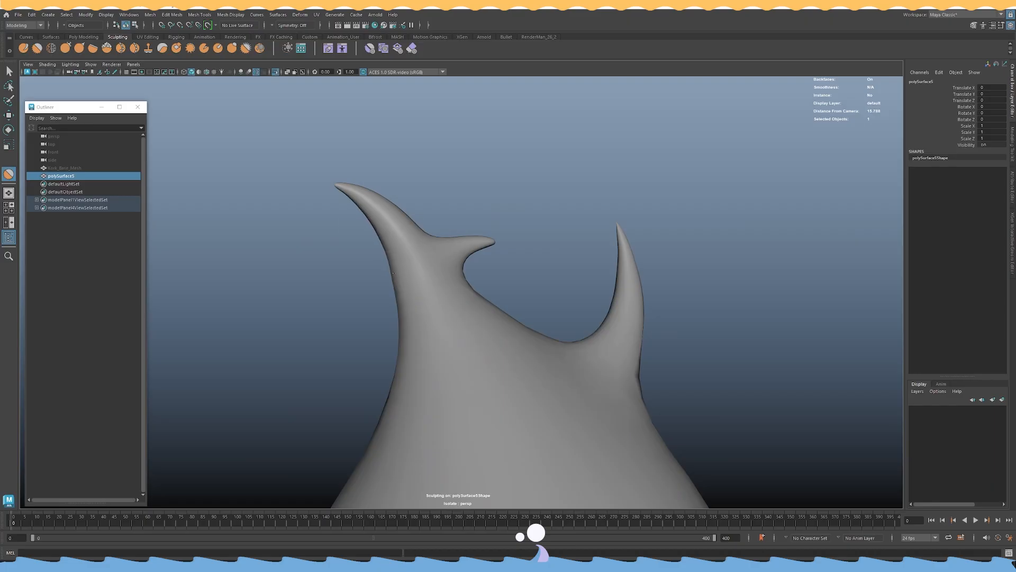
{"action": "mouse_move", "coordinate": [385, 246]}
{"action": "left_mouse_down", "text": "alt"}
{"action": "mouse_move", "coordinate": [417, 275]}
{"action": "mouse_move", "coordinate": [442, 265]}
{"action": "mouse_move", "coordinate": [607, 281]}
{"action": "left_mouse_up", "text": "alt"}
{"action": "key", "text": "w"}
{"action": "left_click", "coordinate": [711, 285]}
{"action": "right_click_drag", "start_coordinate": [710, 286], "coordinate": [588, 292], "text": "alt"}
{"action": "left_click_drag", "start_coordinate": [588, 291], "coordinate": [444, 302], "text": "alt"}
{"action": "left_click", "coordinate": [546, 370]}
{"action": "left_click", "coordinate": [651, 280]}
{"action": "right_click_drag", "start_coordinate": [651, 280], "coordinate": [463, 282], "text": "alt"}
{"action": "left_click_drag", "start_coordinate": [463, 282], "coordinate": [485, 347], "text": "alt"}
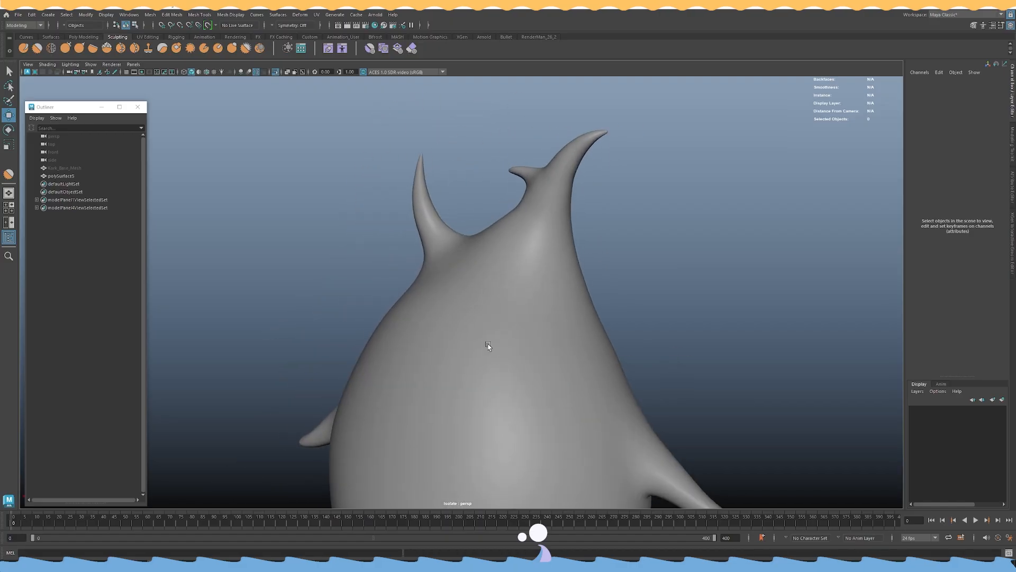
Reshape the body outline below the small horn with the Grab sculpting brush and deselect the mesh.
{"action": "left_click", "coordinate": [466, 306]}
{"action": "left_click_drag", "start_coordinate": [444, 275], "coordinate": [430, 275], "text": "alt"}
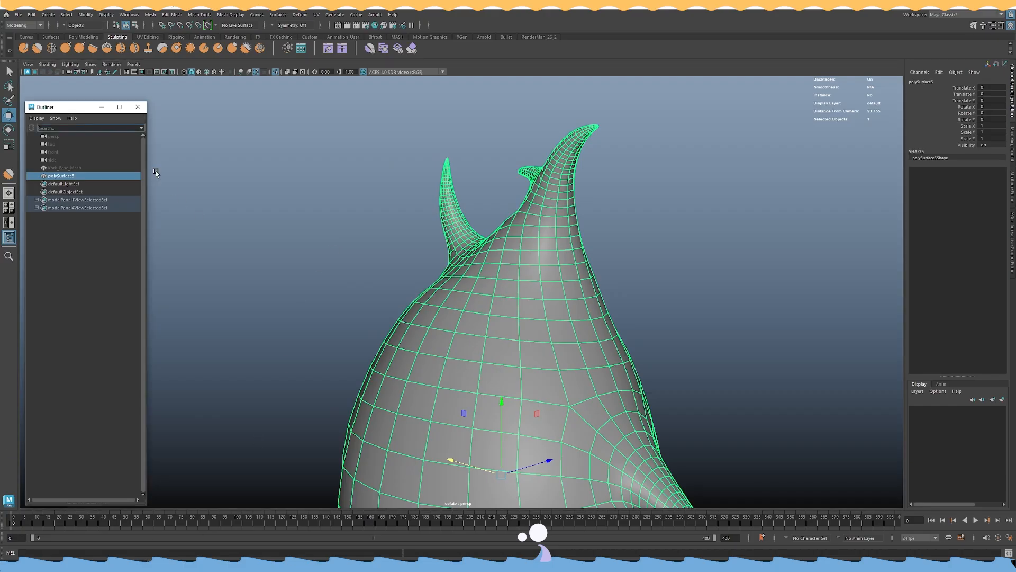
{"action": "left_click", "coordinate": [67, 48]}
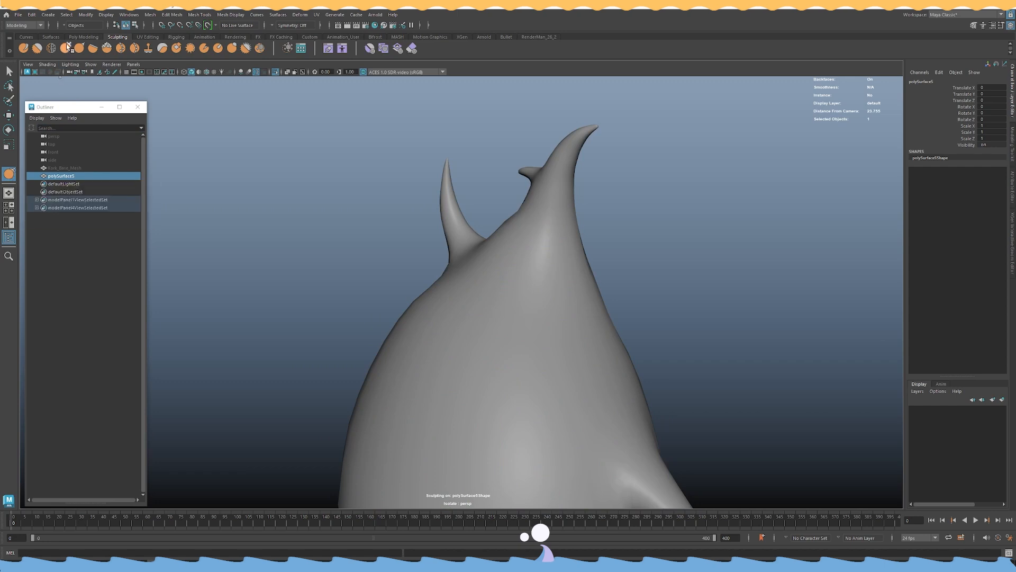
{"action": "left_click_drag", "start_coordinate": [477, 276], "coordinate": [415, 281], "text": "alt"}
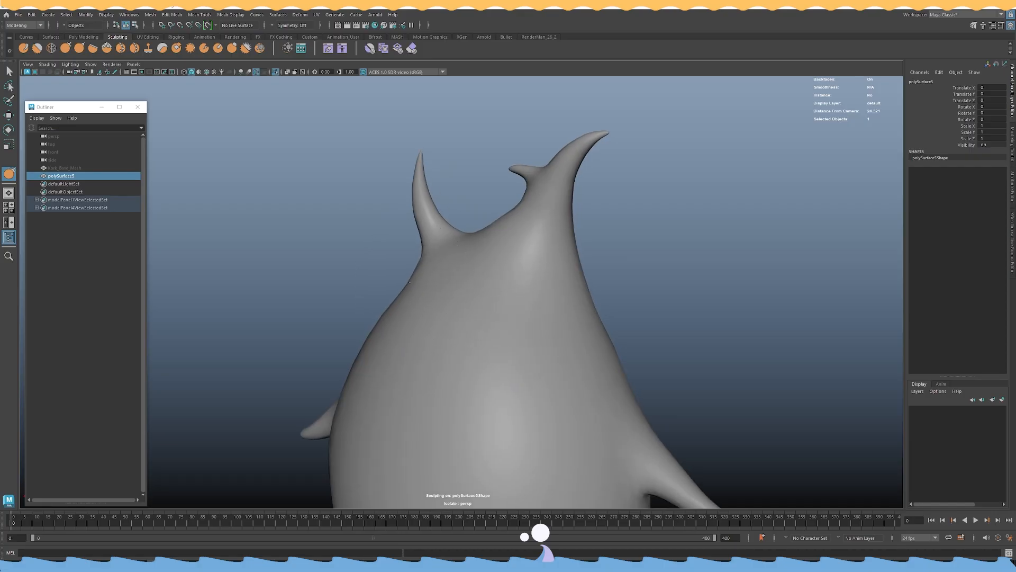
{"action": "mouse_move", "coordinate": [424, 253]}
{"action": "left_mouse_down", "text": "alt"}
{"action": "mouse_move", "coordinate": [495, 257]}
{"action": "mouse_move", "coordinate": [455, 269]}
{"action": "left_mouse_up", "text": "alt"}
{"action": "mouse_move", "coordinate": [484, 303]}
{"action": "left_mouse_down", "text": "alt"}
{"action": "mouse_move", "coordinate": [431, 302]}
{"action": "mouse_move", "coordinate": [491, 279]}
{"action": "mouse_move", "coordinate": [590, 281]}
{"action": "left_mouse_up", "text": "alt"}
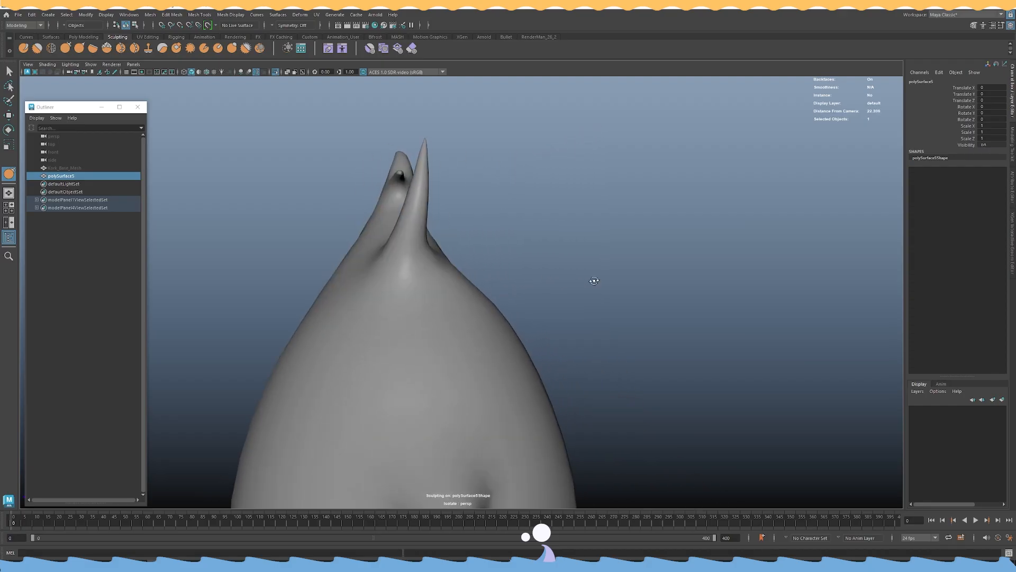
{"action": "right_click_drag", "start_coordinate": [590, 280], "coordinate": [466, 257], "text": "alt"}
{"action": "mouse_move", "coordinate": [466, 257]}
{"action": "left_mouse_down", "text": "alt"}
{"action": "mouse_move", "coordinate": [566, 279]}
{"action": "mouse_move", "coordinate": [452, 290]}
{"action": "left_mouse_up", "text": "alt"}
{"action": "key", "text": "w"}
{"action": "left_click", "coordinate": [566, 279]}
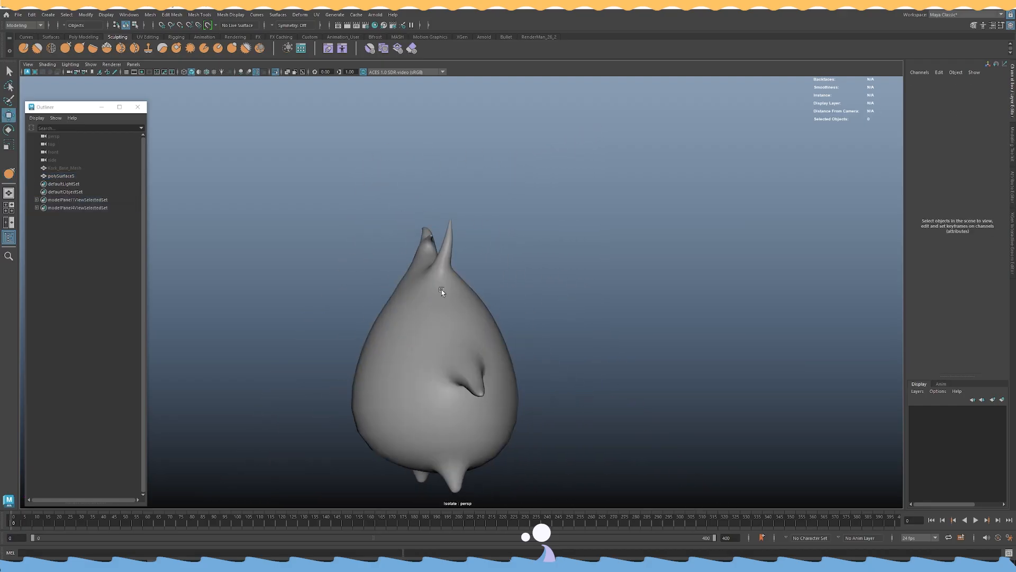
Try further Grab brush adjustments around the small horn's base and undo the last stroke.
{"action": "right_click_drag", "start_coordinate": [451, 291], "coordinate": [495, 299], "text": "alt"}
{"action": "left_click", "coordinate": [424, 288]}
{"action": "key", "text": "y"}
{"action": "mouse_move", "coordinate": [390, 267]}
{"action": "left_mouse_down", "text": "alt"}
{"action": "mouse_move", "coordinate": [406, 281]}
{"action": "mouse_move", "coordinate": [544, 272]}
{"action": "left_mouse_up", "text": "alt"}
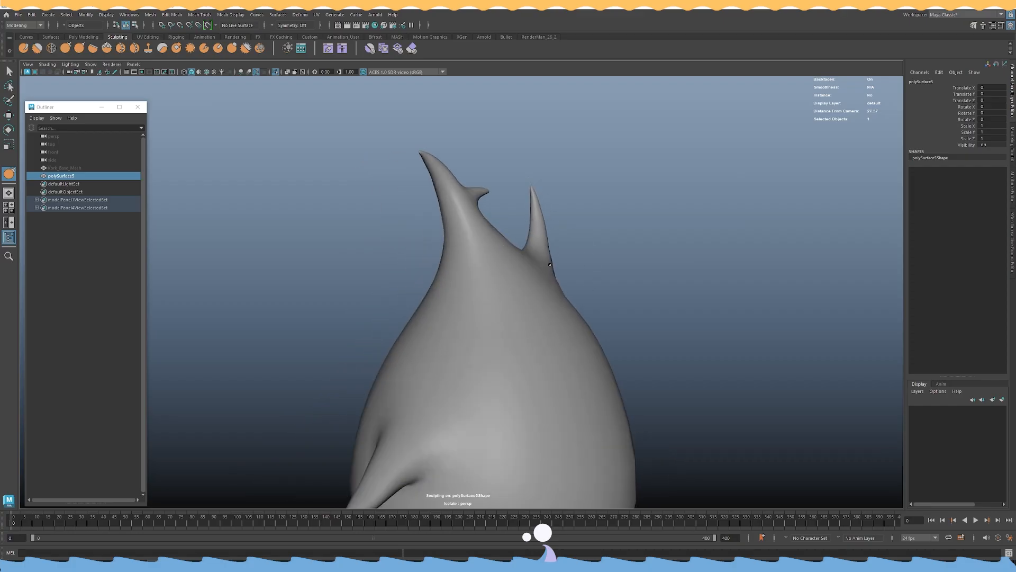
{"action": "key", "text": "ctrl+z"}
Examine the sculpted body and horn silhouette from several sides, with and without the wireframe.
{"action": "right_click_drag", "start_coordinate": [616, 348], "coordinate": [503, 332], "text": "alt"}
{"action": "middle_click_drag", "start_coordinate": [504, 331], "coordinate": [465, 269], "text": "alt"}
{"action": "key", "text": "w"}
{"action": "left_click", "coordinate": [612, 324]}
{"action": "left_click_drag", "start_coordinate": [613, 324], "coordinate": [540, 326], "text": "alt"}
{"action": "right_click_drag", "start_coordinate": [487, 334], "coordinate": [535, 342], "text": "alt"}
{"action": "left_click", "coordinate": [535, 341]}
{"action": "left_click", "coordinate": [599, 272]}
{"action": "right_click_drag", "start_coordinate": [599, 272], "coordinate": [478, 279], "text": "alt"}
{"action": "mouse_move", "coordinate": [478, 279]}
{"action": "left_mouse_down", "text": "alt"}
{"action": "mouse_move", "coordinate": [588, 266]}
{"action": "mouse_move", "coordinate": [686, 279]}
{"action": "mouse_move", "coordinate": [612, 324]}
{"action": "left_mouse_up", "text": "alt"}
{"action": "right_click_drag", "start_coordinate": [612, 324], "coordinate": [707, 344], "text": "alt"}
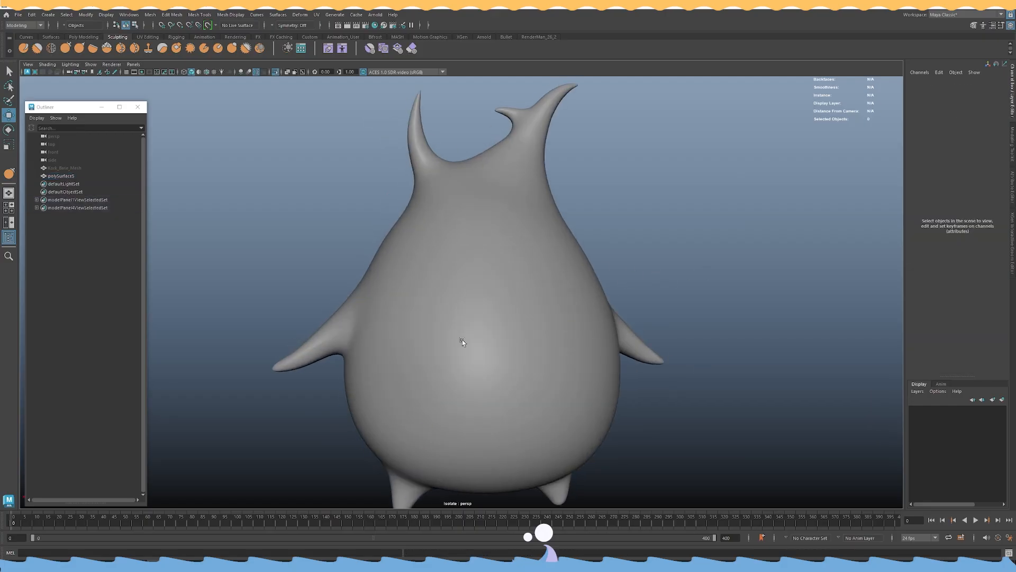
{"action": "left_click", "coordinate": [462, 341]}
{"action": "key", "text": "y"}
{"action": "mouse_move", "coordinate": [406, 383]}
{"action": "left_mouse_down", "text": "alt"}
{"action": "mouse_move", "coordinate": [424, 296]}
{"action": "mouse_move", "coordinate": [494, 260]}
{"action": "left_mouse_up", "text": "alt"}
{"action": "key", "text": "w"}
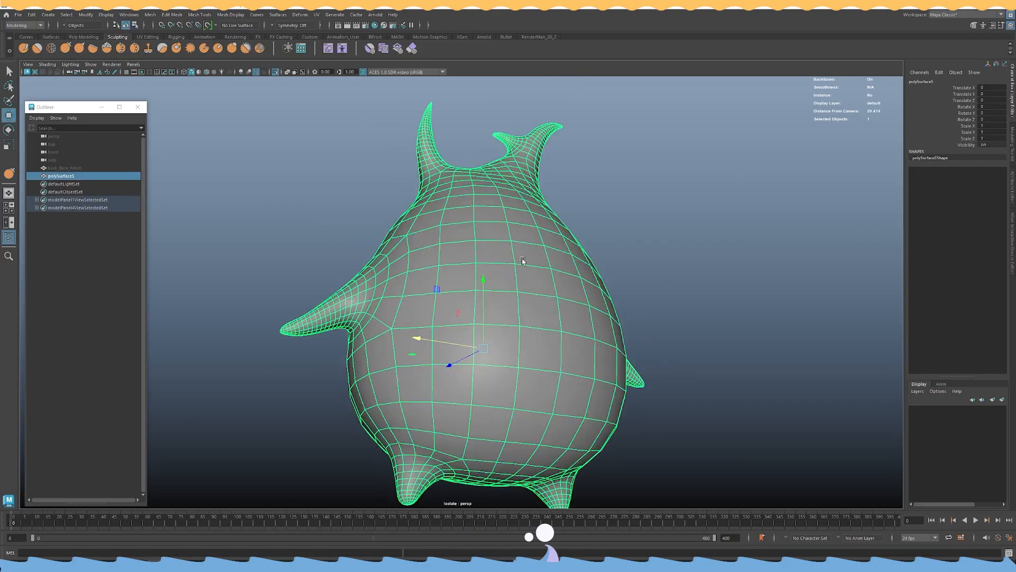
{"action": "left_click", "coordinate": [685, 225]}
{"action": "right_click_drag", "start_coordinate": [685, 226], "coordinate": [638, 249], "text": "alt"}
{"action": "mouse_move", "coordinate": [638, 249]}
{"action": "left_mouse_down", "text": "alt"}
{"action": "mouse_move", "coordinate": [605, 267]}
{"action": "mouse_move", "coordinate": [643, 257]}
{"action": "left_mouse_up", "text": "alt"}
{"action": "left_click", "coordinate": [579, 307]}
{"action": "left_click_drag", "start_coordinate": [579, 307], "coordinate": [587, 265], "text": "alt"}
{"action": "right_click_drag", "start_coordinate": [588, 264], "coordinate": [752, 357], "text": "alt"}
{"action": "left_click_drag", "start_coordinate": [752, 357], "coordinate": [727, 349], "text": "alt"}
Apply Edit Edge Flow to four more edge loops on the character mesh and turn on smooth preview.
{"action": "right_click_drag", "start_coordinate": [487, 241], "coordinate": [429, 188]}
{"action": "double_click", "coordinate": [368, 192]}
{"action": "key", "text": "g"}
{"action": "left_click", "coordinate": [429, 189]}
{"action": "key", "text": "g"}
{"action": "left_click_drag", "start_coordinate": [431, 188], "coordinate": [469, 207], "text": "alt"}
{"action": "double_click", "coordinate": [445, 204]}
{"action": "key", "text": "g"}
{"action": "double_click", "coordinate": [463, 248]}
{"action": "key", "text": "g"}
{"action": "right_click_drag", "start_coordinate": [464, 249], "coordinate": [456, 247], "text": "alt"}
{"action": "left_click_drag", "start_coordinate": [457, 249], "coordinate": [477, 273], "text": "alt"}
{"action": "right_click_drag", "start_coordinate": [458, 249], "coordinate": [497, 238]}
{"action": "key", "text": "3"}
Delete the character mesh's history, turn off smooth preview and subdivide the whole mesh with Smooth.
{"action": "left_click", "coordinate": [707, 197]}
{"action": "right_click_drag", "start_coordinate": [706, 197], "coordinate": [609, 226], "text": "alt"}
{"action": "mouse_move", "coordinate": [609, 227]}
{"action": "left_mouse_down", "text": "alt"}
{"action": "mouse_move", "coordinate": [603, 233]}
{"action": "mouse_move", "coordinate": [783, 227]}
{"action": "mouse_move", "coordinate": [772, 234]}
{"action": "left_mouse_up", "text": "alt"}
{"action": "right_click_drag", "start_coordinate": [772, 234], "coordinate": [700, 315], "text": "alt"}
{"action": "left_click_drag", "start_coordinate": [701, 315], "coordinate": [697, 313], "text": "alt"}
{"action": "left_click", "coordinate": [545, 286]}
{"action": "mouse_move", "coordinate": [582, 271]}
{"action": "left_mouse_down", "text": "alt"}
{"action": "mouse_move", "coordinate": [611, 259]}
{"action": "mouse_move", "coordinate": [590, 266]}
{"action": "left_mouse_up", "text": "alt"}
{"action": "key", "text": "alt+shift+d"}
{"action": "key", "text": "1"}
{"action": "right_click", "coordinate": [600, 212], "text": "shift"}
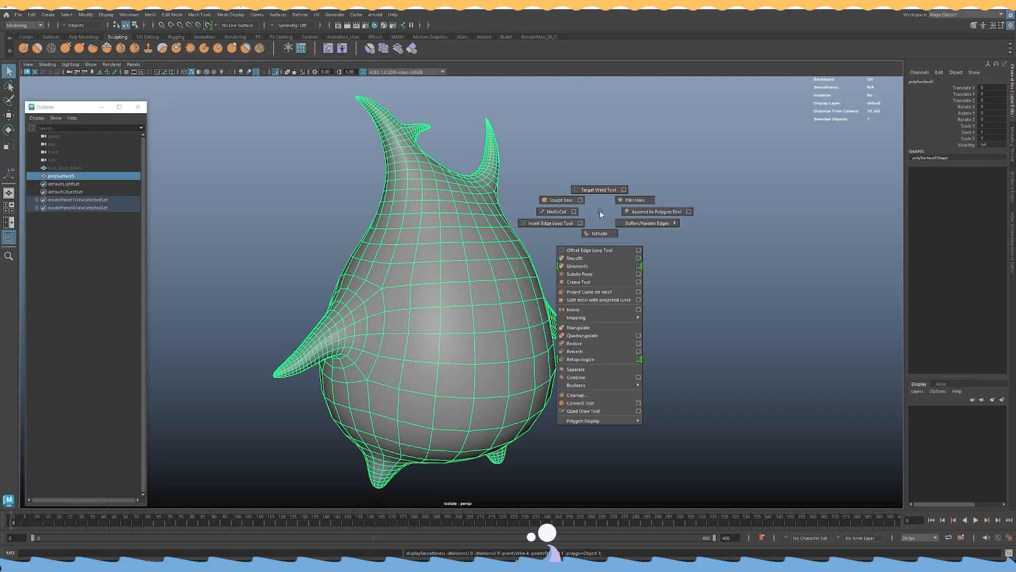
{"action": "right_click_drag", "start_coordinate": [581, 260], "coordinate": [581, 258], "text": "shift"}
Inspect the subdivided character's shading and wireframe from several angles.
{"action": "key", "text": "w"}
{"action": "left_click", "coordinate": [646, 234]}
{"action": "right_click_drag", "start_coordinate": [646, 233], "coordinate": [490, 239], "text": "alt"}
{"action": "left_click_drag", "start_coordinate": [490, 238], "coordinate": [466, 241], "text": "alt"}
{"action": "left_click", "coordinate": [471, 244]}
{"action": "left_click", "coordinate": [629, 236]}
{"action": "left_click_drag", "start_coordinate": [630, 236], "coordinate": [472, 233], "text": "alt"}
{"action": "right_click_drag", "start_coordinate": [471, 233], "coordinate": [624, 304], "text": "alt"}
{"action": "left_click_drag", "start_coordinate": [624, 304], "coordinate": [494, 289], "text": "alt"}
{"action": "left_click", "coordinate": [493, 290]}
{"action": "left_click_drag", "start_coordinate": [583, 286], "coordinate": [513, 339], "text": "alt"}
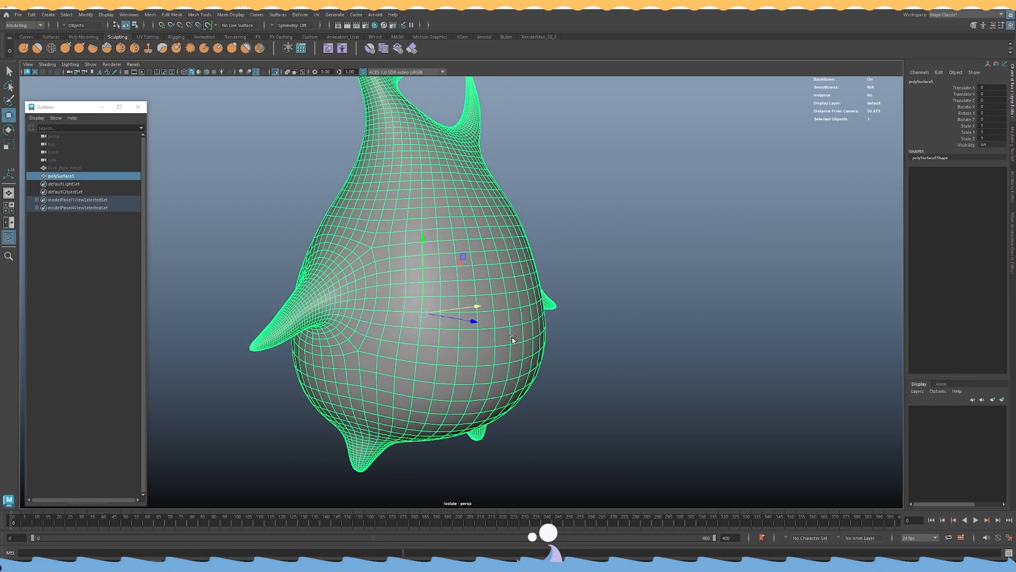
{"action": "left_click", "coordinate": [562, 250]}
{"action": "left_click_drag", "start_coordinate": [562, 250], "coordinate": [548, 253], "text": "alt"}
{"action": "right_click_drag", "start_coordinate": [588, 228], "coordinate": [522, 230], "text": "alt"}
{"action": "left_click_drag", "start_coordinate": [522, 229], "coordinate": [521, 246], "text": "alt"}
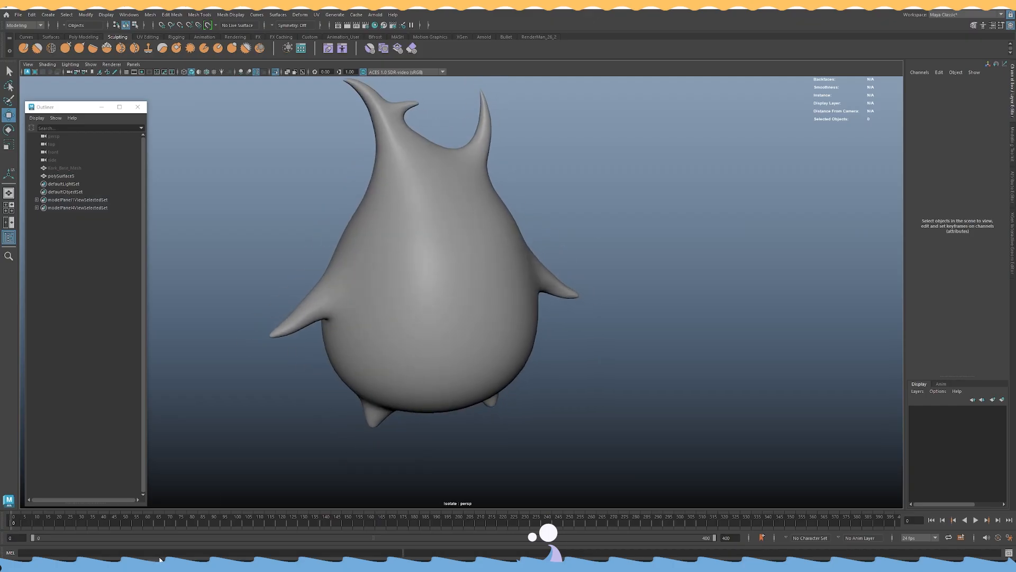
{"action": "left_click_drag", "start_coordinate": [2, 106], "coordinate": [402, 1]}
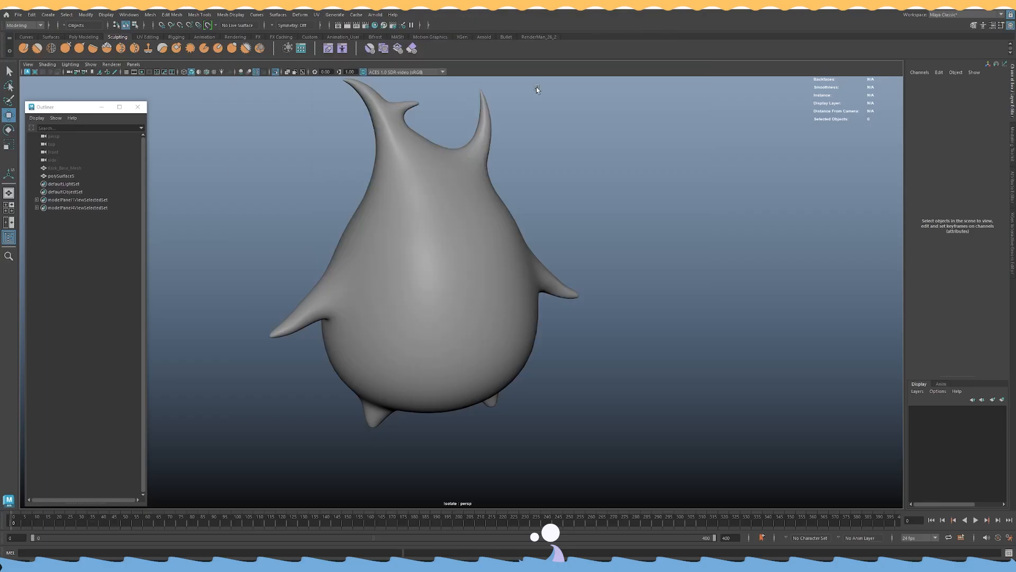
Create a polygon plane and rotate it 90 degrees about X so that it stands upright.
{"action": "left_click_drag", "start_coordinate": [550, 156], "coordinate": [570, 137], "text": "alt"}
{"action": "right_click", "coordinate": [570, 137], "text": "shift"}
{"action": "right_click_drag", "start_coordinate": [510, 121], "coordinate": [507, 122], "text": "shift"}
{"action": "left_click_drag", "start_coordinate": [515, 180], "coordinate": [500, 341], "text": "alt"}
{"action": "key", "text": "e"}
{"action": "left_click_drag", "start_coordinate": [450, 385], "coordinate": [475, 424]}
{"action": "key", "text": "w"}
Set the plane's subdivision width and height to 1.
{"action": "left_click_drag", "start_coordinate": [522, 347], "coordinate": [491, 433], "text": "alt"}
{"action": "key", "text": "ctrl+shift+f"}
{"action": "key", "text": "ctrl+z"}
{"action": "left_click", "coordinate": [929, 172]}
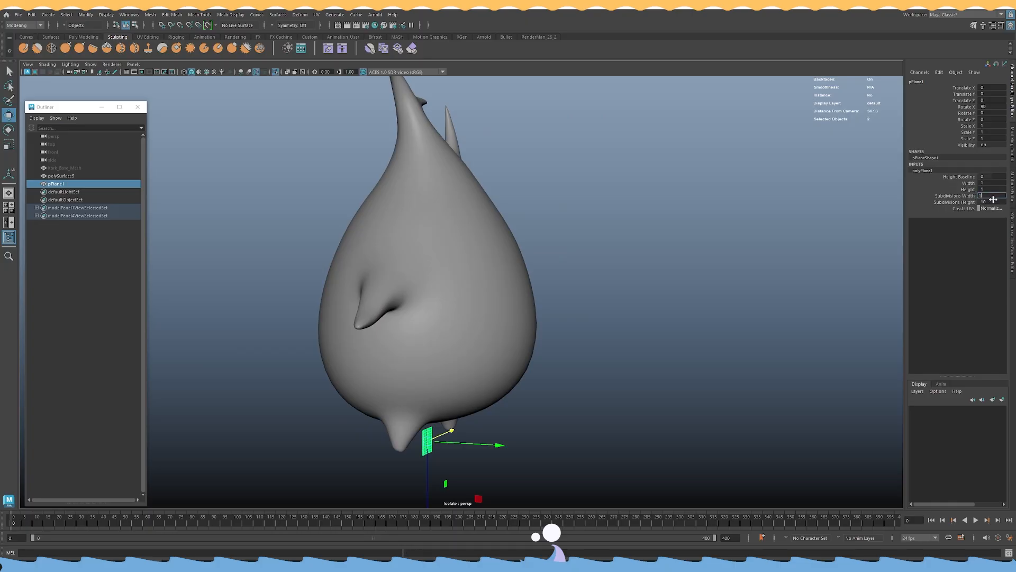
{"action": "left_click_drag", "start_coordinate": [488, 447], "coordinate": [486, 421], "text": "alt"}
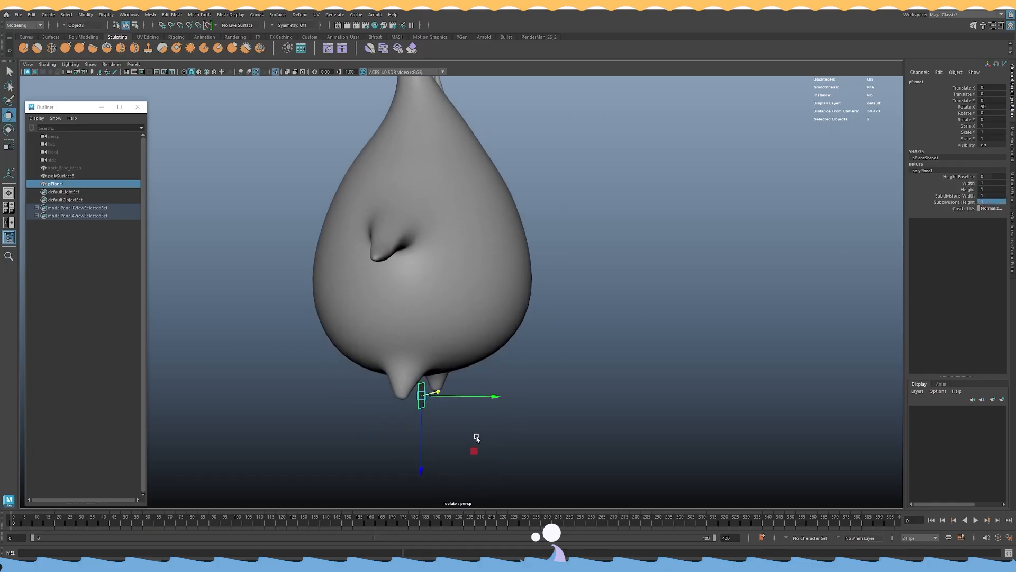
Move the plane up and clear of the body, to about 9.47 in Y and 6.17 in Z.
{"action": "middle_click_drag", "start_coordinate": [474, 453], "coordinate": [636, 214]}
{"action": "left_click_drag", "start_coordinate": [635, 215], "coordinate": [618, 182], "text": "alt"}
{"action": "middle_click_drag", "start_coordinate": [617, 182], "coordinate": [618, 289], "text": "alt"}
{"action": "right_click_drag", "start_coordinate": [619, 288], "coordinate": [651, 352], "text": "alt"}
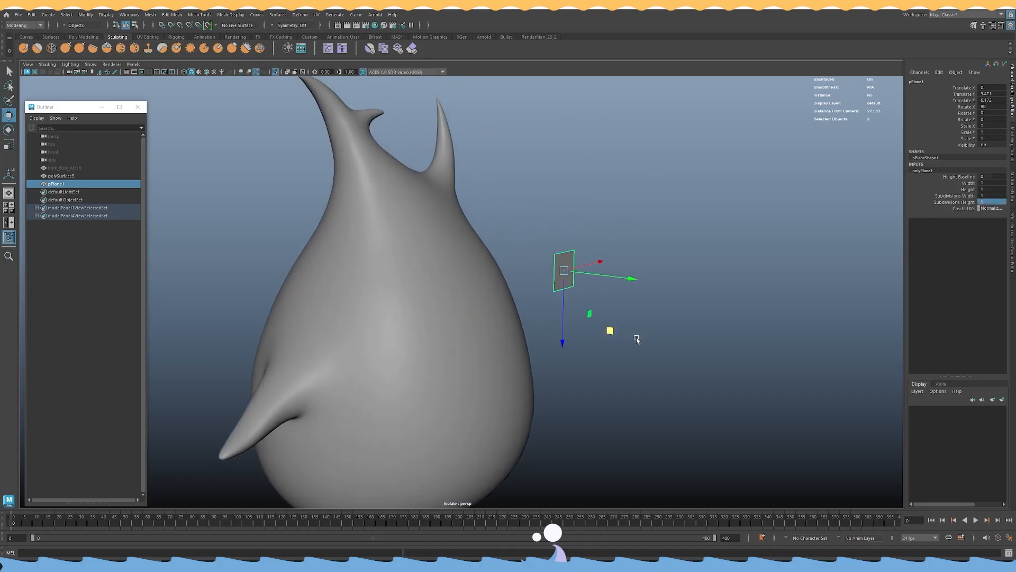
Freeze the plane's transformations and scale it up uniformly to about 3.59 in front of the body, at -2.168 in Z.
{"action": "key", "text": "ctrl+shift+f"}
{"action": "mouse_move", "coordinate": [586, 281]}
{"action": "left_mouse_down", "text": "alt"}
{"action": "mouse_move", "coordinate": [503, 265]}
{"action": "mouse_move", "coordinate": [582, 275]}
{"action": "left_mouse_up", "text": "alt"}
{"action": "key", "text": "r"}
{"action": "right_click_drag", "start_coordinate": [582, 274], "coordinate": [493, 265], "text": "alt"}
{"action": "mouse_move", "coordinate": [493, 265]}
{"action": "left_mouse_down", "text": "alt"}
{"action": "mouse_move", "coordinate": [577, 284]}
{"action": "mouse_move", "coordinate": [585, 297]}
{"action": "mouse_move", "coordinate": [496, 270]}
{"action": "left_mouse_up", "text": "alt"}
{"action": "key", "text": "w"}
{"action": "key", "text": "f"}
In the front view, enlarge the plane uniformly to about 5.346 and centre it over the upper body, at about -0.449 in Y.
{"action": "key", "text": "space"}
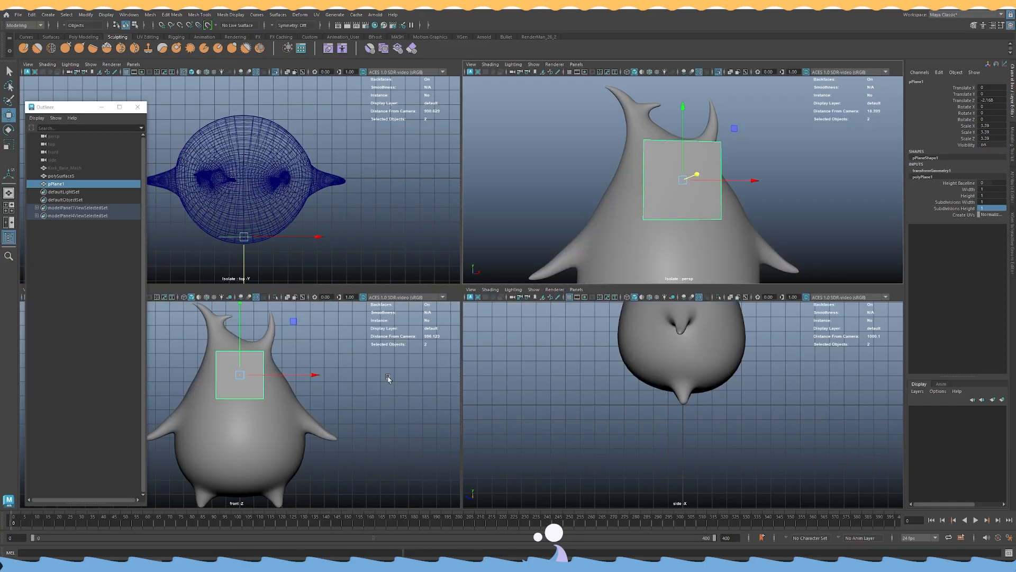
{"action": "key", "text": "5"}
{"action": "key", "text": "space"}
{"action": "key", "text": "f"}
{"action": "scroll", "coordinate": [521, 247], "scroll_direction": "down", "scroll_amount": 10}
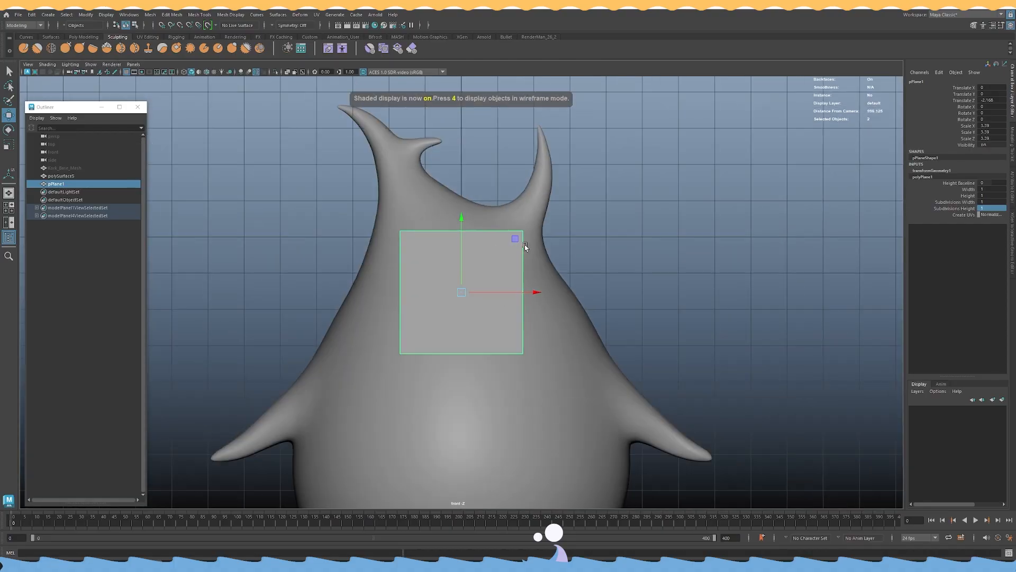
{"action": "middle_click_drag", "start_coordinate": [487, 287], "coordinate": [493, 224], "text": "alt"}
{"action": "scroll", "coordinate": [492, 224], "scroll_direction": "up", "scroll_amount": 1}
{"action": "mouse_move", "coordinate": [470, 223]}
{"action": "left_mouse_down"}
{"action": "mouse_move", "coordinate": [500, 221]}
{"action": "mouse_move", "coordinate": [520, 175]}
{"action": "mouse_move", "coordinate": [473, 237]}
{"action": "mouse_move", "coordinate": [605, 246]}
{"action": "left_mouse_up"}
{"action": "key", "text": "r"}
{"action": "left_click", "coordinate": [539, 246], "text": "alt"}
{"action": "key", "text": "space"}
{"action": "key", "text": "space"}
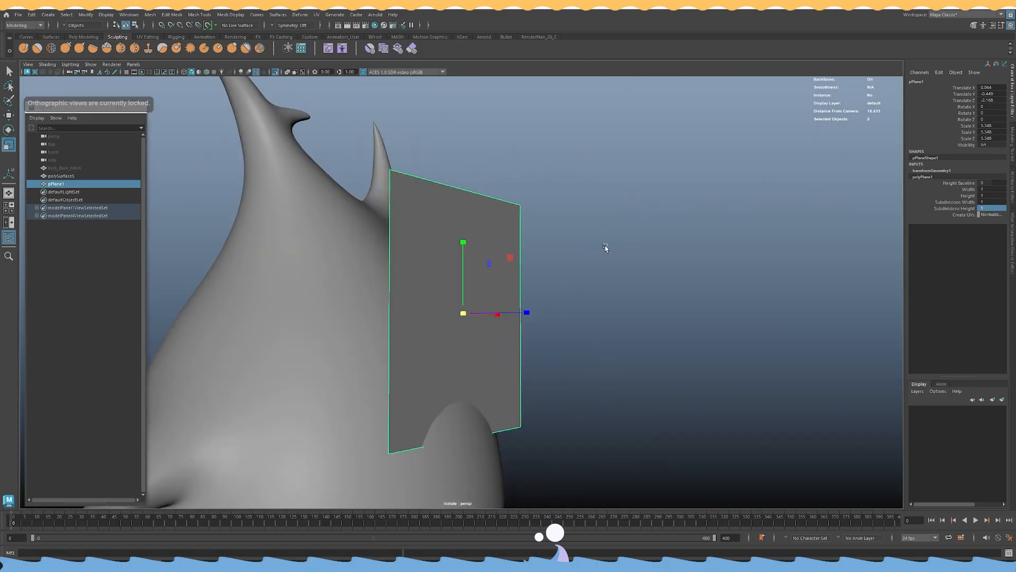
Move the plane along Z to about -3.6 to adjust its distance from the body.
{"action": "scroll", "coordinate": [605, 246], "scroll_direction": "down", "scroll_amount": 5}
{"action": "key", "text": "w"}
{"action": "left_click_drag", "start_coordinate": [507, 306], "coordinate": [517, 316]}
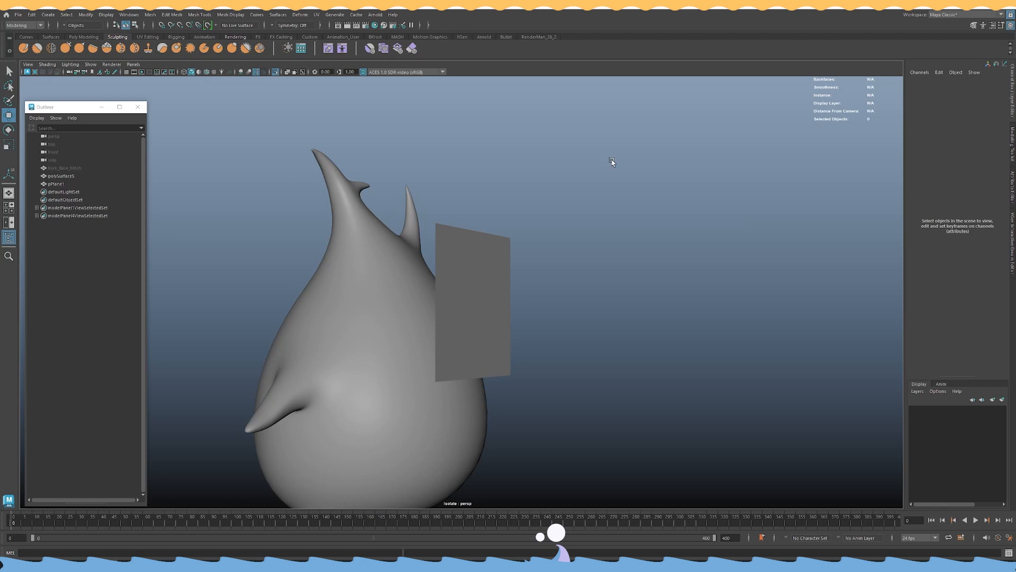
{"action": "left_click_drag", "start_coordinate": [629, 260], "coordinate": [479, 302], "text": "alt"}
{"action": "left_click", "coordinate": [427, 298]}
{"action": "right_click_drag", "start_coordinate": [479, 302], "coordinate": [515, 341], "text": "alt"}
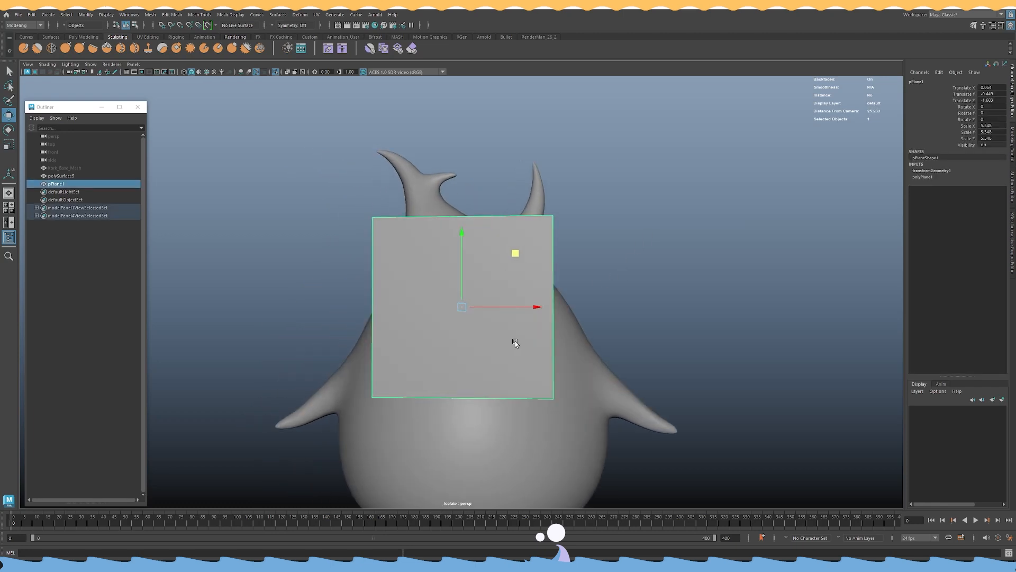
{"action": "key", "text": "space"}
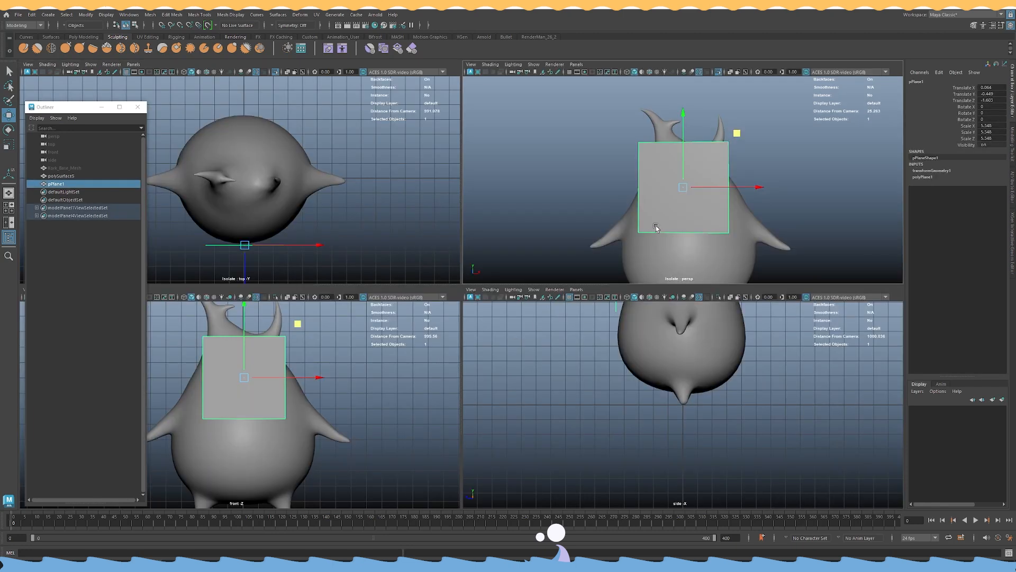
{"action": "key", "text": "space"}
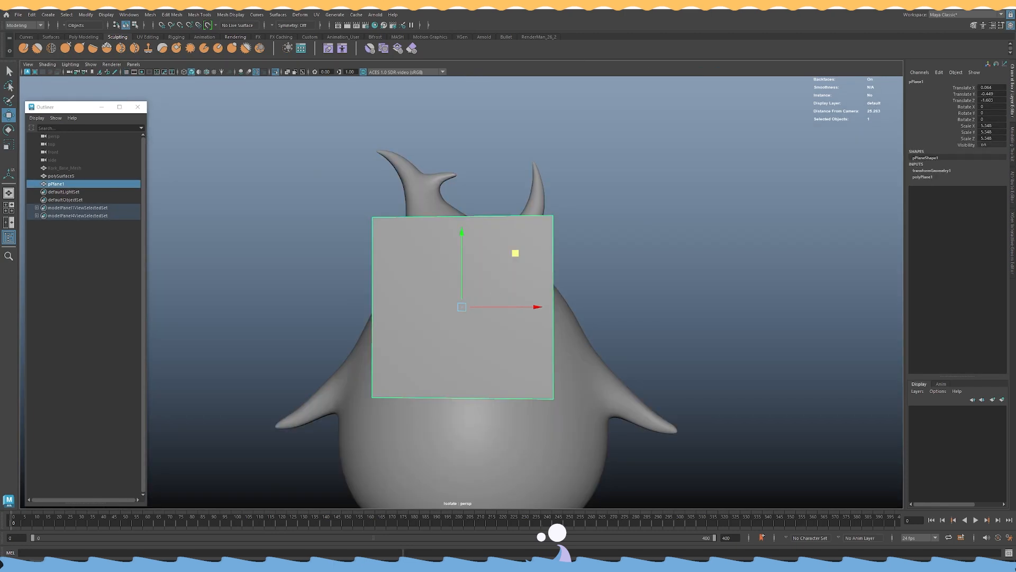
Cut one vertical and one horizontal edge loop through the middle of the plane with the Multi-Cut tool.
{"action": "left_click_drag", "start_coordinate": [493, 285], "coordinate": [503, 285], "text": "alt"}
{"action": "right_click_drag", "start_coordinate": [484, 273], "coordinate": [445, 273], "text": "shift"}
{"action": "left_click_drag", "start_coordinate": [440, 290], "coordinate": [429, 295], "text": "alt"}
{"action": "middle_click_drag", "start_coordinate": [435, 326], "coordinate": [431, 293], "text": "alt"}
{"action": "right_click_drag", "start_coordinate": [430, 293], "coordinate": [444, 320], "text": "alt"}
{"action": "left_click_drag", "start_coordinate": [443, 319], "coordinate": [446, 322], "text": "alt"}
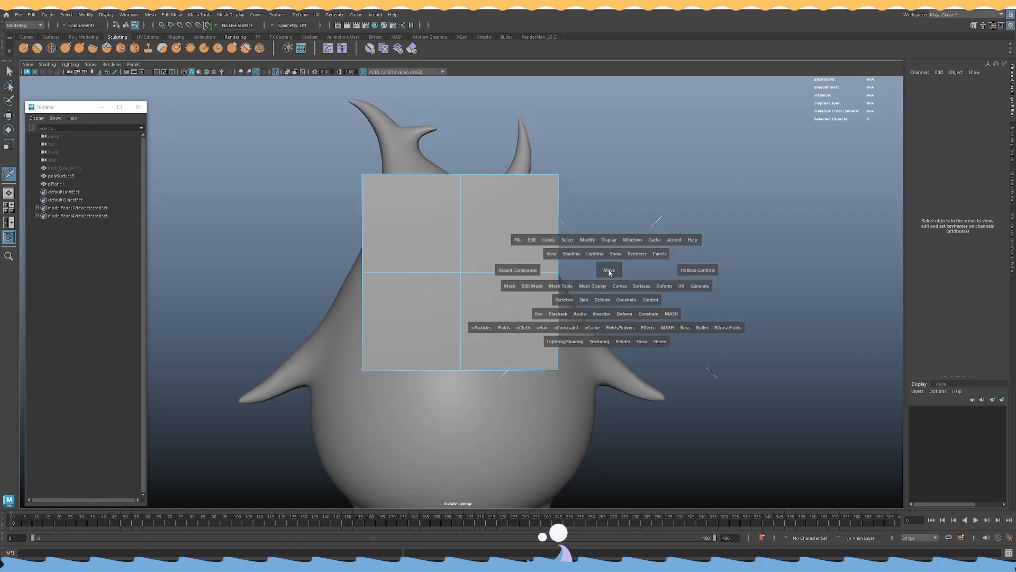
In the front view, scale the plane's top vertices inward so that the upper half tapers.
{"action": "key", "text": "space"}
{"action": "key", "text": "space"}
{"action": "key", "text": "w"}
{"action": "right_click_drag", "start_coordinate": [571, 213], "coordinate": [520, 197]}
{"action": "middle_click_drag", "start_coordinate": [553, 238], "coordinate": [544, 289], "text": "alt"}
{"action": "right_click_drag", "start_coordinate": [543, 288], "coordinate": [562, 291], "text": "alt"}
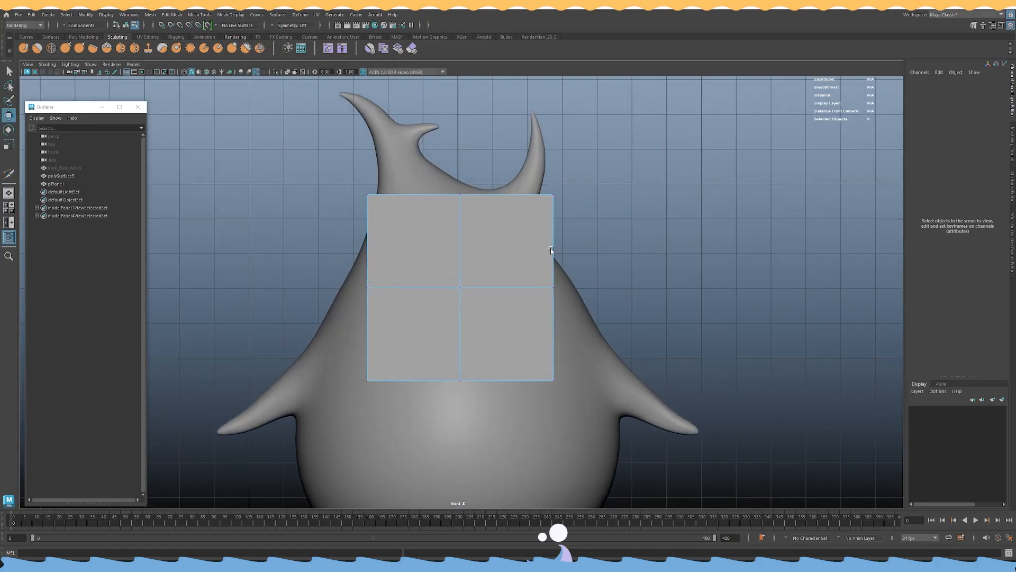
{"action": "left_click", "coordinate": [554, 195]}
{"action": "left_click_drag", "start_coordinate": [483, 198], "coordinate": [426, 196]}
{"action": "right_click_drag", "start_coordinate": [410, 301], "coordinate": [423, 352], "text": "alt"}
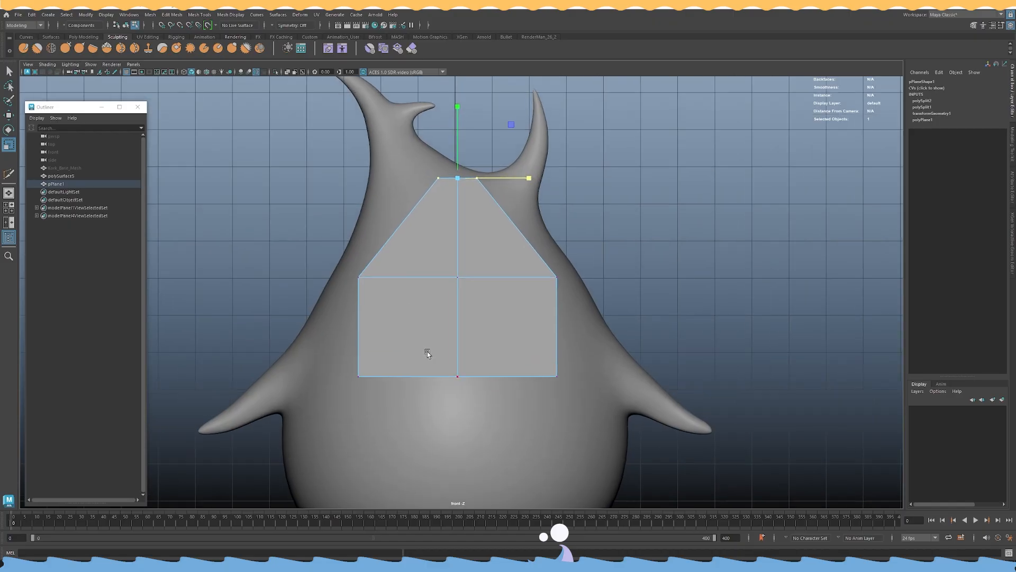
Shape the plane's lower edge into an inverted V and move the middle row of vertices down.
{"action": "left_click_drag", "start_coordinate": [451, 348], "coordinate": [428, 331]}
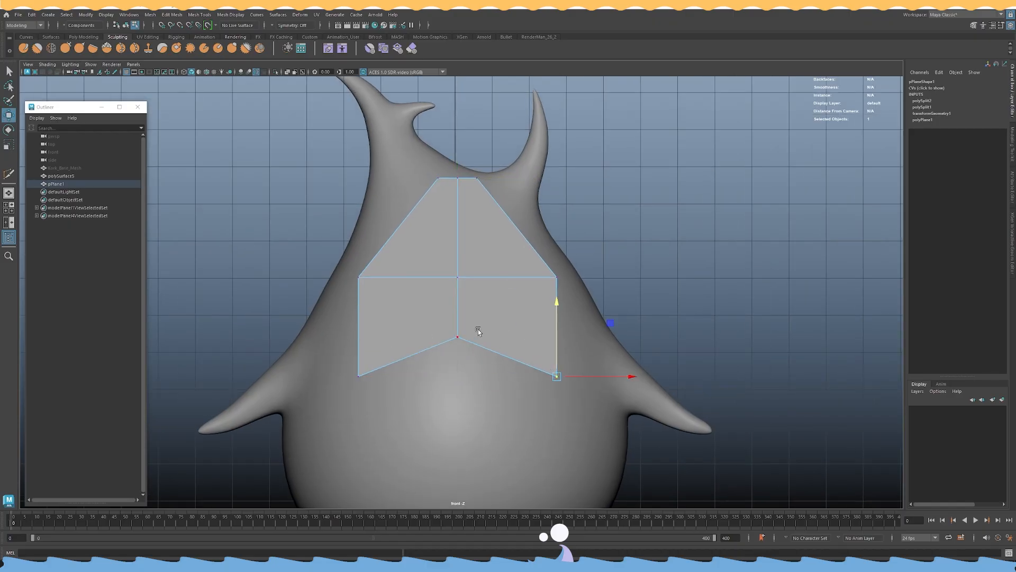
{"action": "left_click_drag", "start_coordinate": [452, 337], "coordinate": [456, 351]}
{"action": "left_click", "coordinate": [372, 277]}
{"action": "left_click", "coordinate": [519, 286], "text": "shift"}
{"action": "left_click_drag", "start_coordinate": [452, 263], "coordinate": [459, 279]}
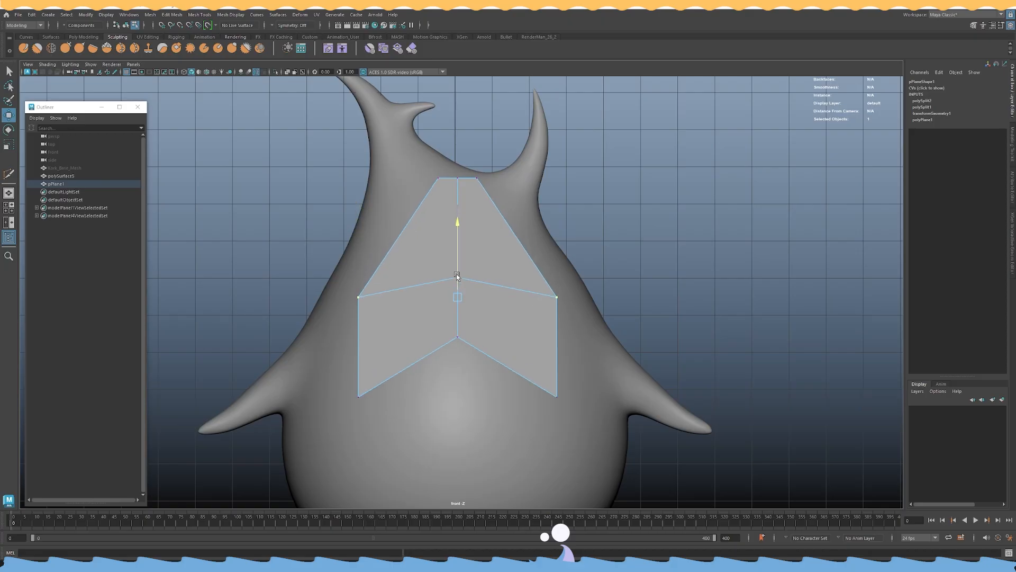
{"action": "key", "text": "ctrl+z"}
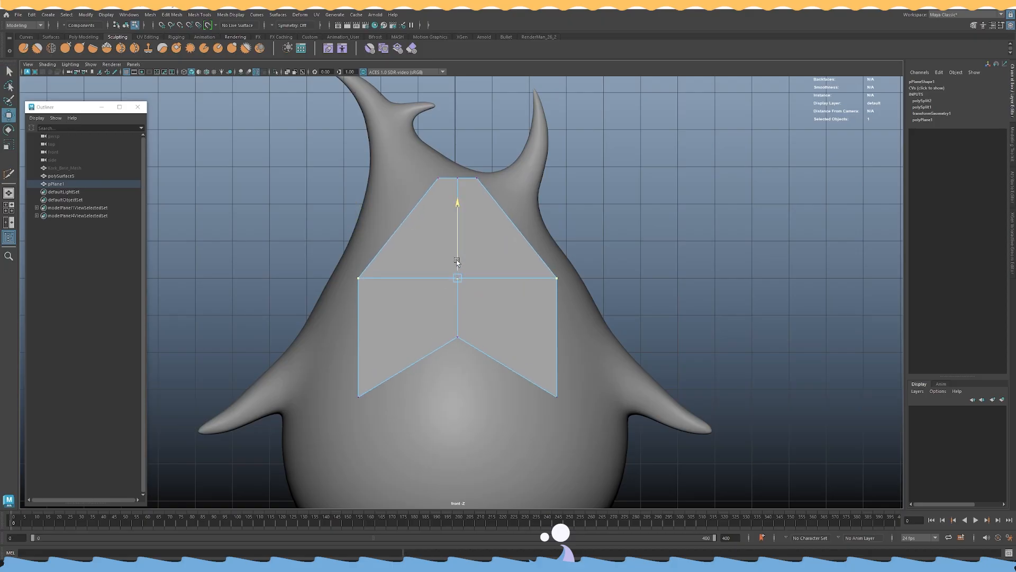
{"action": "left_click_drag", "start_coordinate": [457, 262], "coordinate": [457, 289]}
Insert two vertical edge loops, one halfway across each side of the plane.
{"action": "right_click_drag", "start_coordinate": [472, 270], "coordinate": [427, 272], "text": "shift"}
{"action": "middle_click", "coordinate": [419, 305], "text": "ctrl"}
{"action": "middle_click", "coordinate": [499, 311], "text": "ctrl"}
Lower the two new vertices on the plane's lower edge and bring the centre notch vertex down slightly.
{"action": "key", "text": "w"}
{"action": "right_click_drag", "start_coordinate": [501, 281], "coordinate": [462, 282]}
{"action": "left_click", "coordinate": [408, 356]}
{"action": "left_click", "coordinate": [508, 356], "text": "shift"}
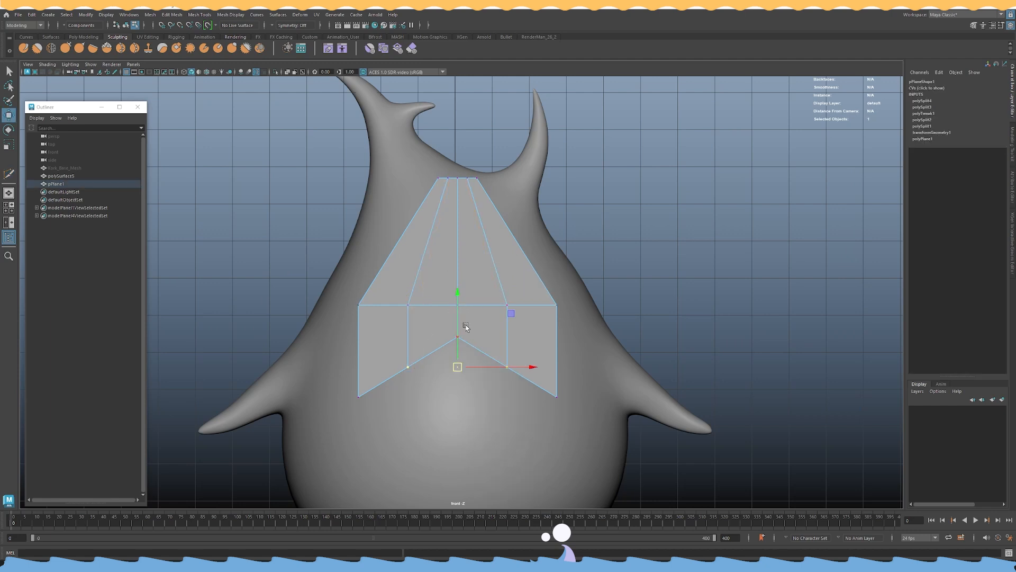
{"action": "left_click_drag", "start_coordinate": [457, 333], "coordinate": [458, 365]}
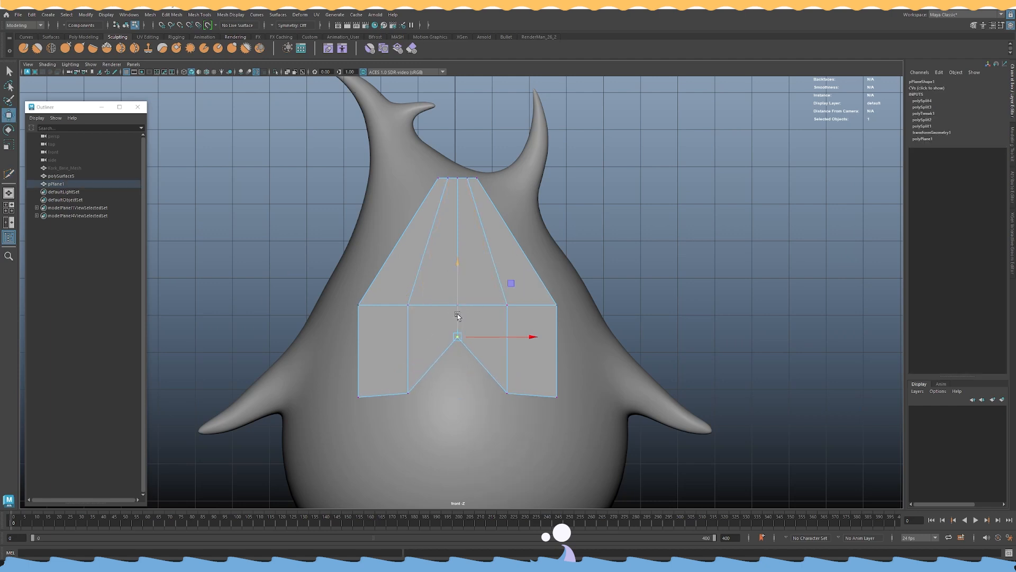
Raise the outer lower corners and pull them inward, and lift the two lowest points slightly.
{"action": "left_click", "coordinate": [359, 397]}
{"action": "left_click", "coordinate": [557, 396], "text": "shift"}
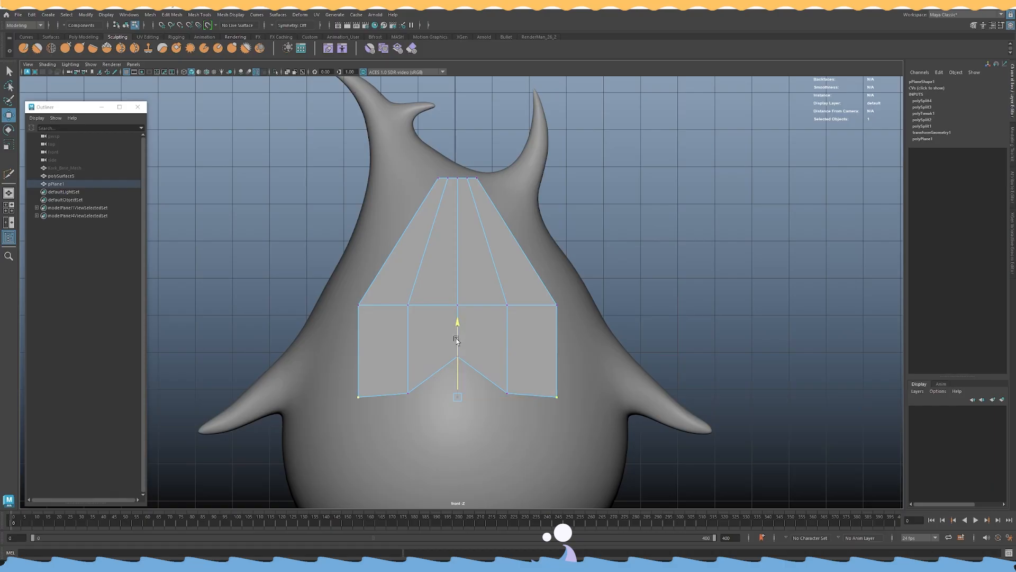
{"action": "left_click_drag", "start_coordinate": [456, 339], "coordinate": [455, 307]}
{"action": "key", "text": "r"}
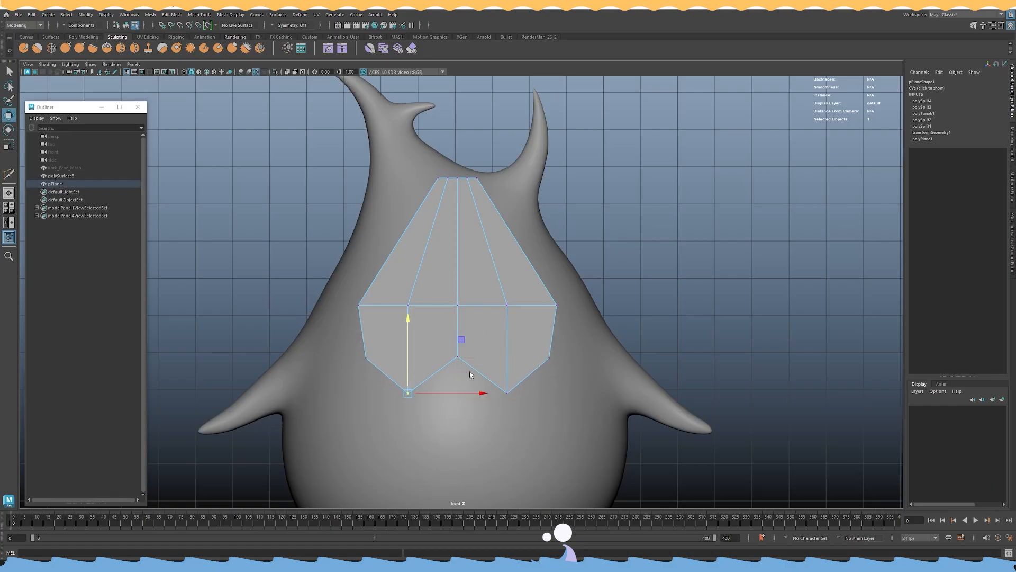
{"action": "left_click_drag", "start_coordinate": [457, 349], "coordinate": [462, 339]}
Insert a horizontal edge loop across the middle of the plane's tapered upper half.
{"action": "right_click_drag", "start_coordinate": [475, 242], "coordinate": [438, 234], "text": "shift"}
{"action": "left_click", "coordinate": [457, 241], "text": "ctrl"}
{"action": "key", "text": "w"}
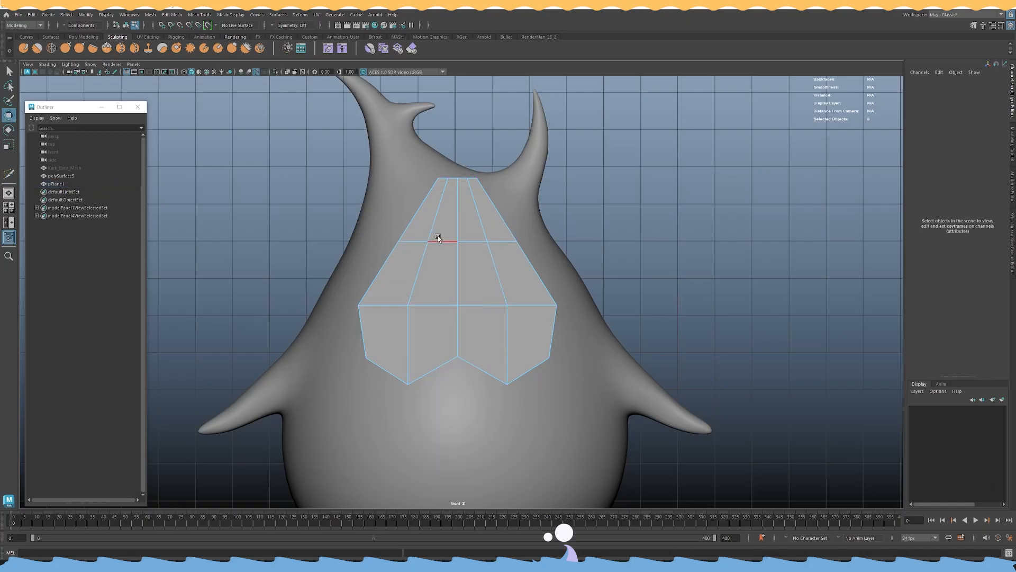
Narrow the new horizontal edge loop and pinch the top edge vertices closer together.
{"action": "double_click", "coordinate": [438, 238]}
{"action": "key", "text": "r"}
{"action": "left_click_drag", "start_coordinate": [497, 242], "coordinate": [463, 241]}
{"action": "key", "text": "w"}
{"action": "right_click_drag", "start_coordinate": [437, 197], "coordinate": [422, 196]}
{"action": "key", "text": "r"}
{"action": "mouse_move", "coordinate": [421, 191]}
{"action": "left_mouse_down"}
{"action": "mouse_move", "coordinate": [489, 165]}
{"action": "mouse_move", "coordinate": [428, 179]}
{"action": "left_mouse_up"}
Scale the whole flat shape uniformly to about 7.057 and raise it to about 0.345 in Y.
{"action": "right_click_drag", "start_coordinate": [442, 230], "coordinate": [474, 208]}
{"action": "key", "text": "3"}
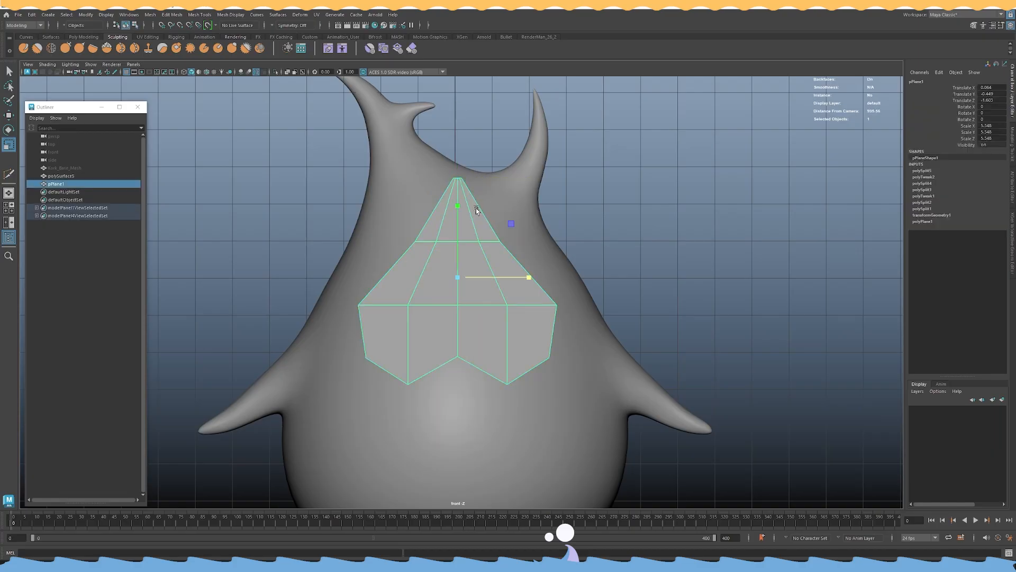
{"action": "key", "text": "1"}
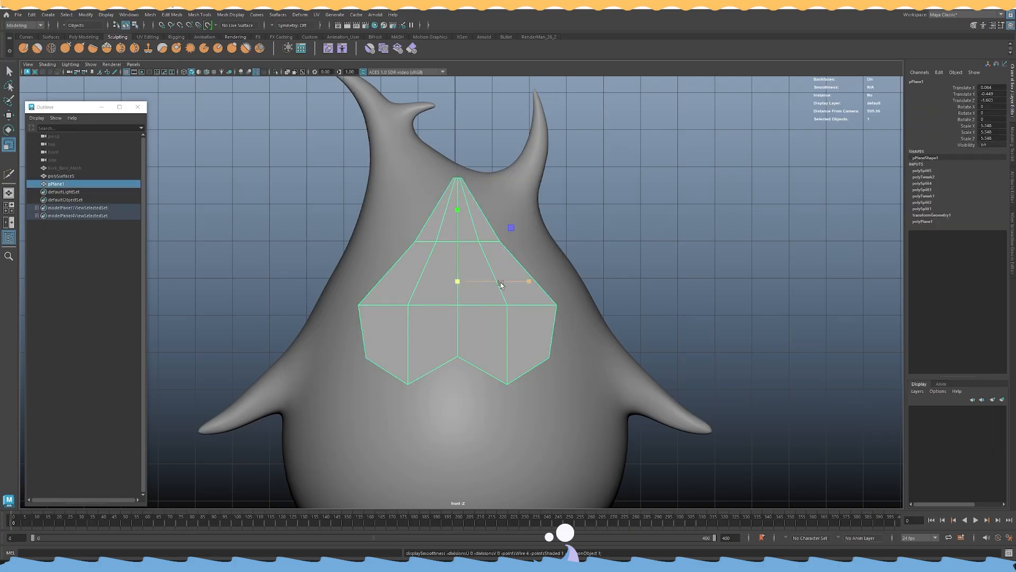
{"action": "scroll", "coordinate": [471, 282], "scroll_direction": "down", "scroll_amount": 1}
{"action": "left_click_drag", "start_coordinate": [459, 281], "coordinate": [497, 285]}
{"action": "scroll", "coordinate": [487, 278], "scroll_direction": "down", "scroll_amount": 1}
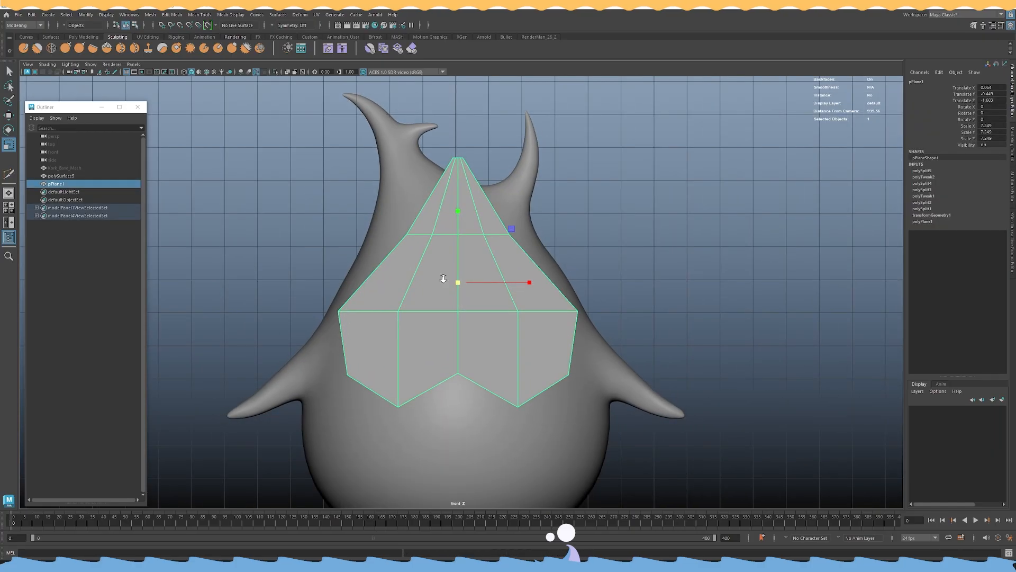
{"action": "scroll", "coordinate": [481, 275], "scroll_direction": "down", "scroll_amount": 1}
{"action": "middle_click_drag", "start_coordinate": [482, 274], "coordinate": [488, 230], "text": "alt"}
{"action": "key", "text": "w"}
{"action": "left_click_drag", "start_coordinate": [466, 188], "coordinate": [468, 163]}
{"action": "key", "text": "r"}
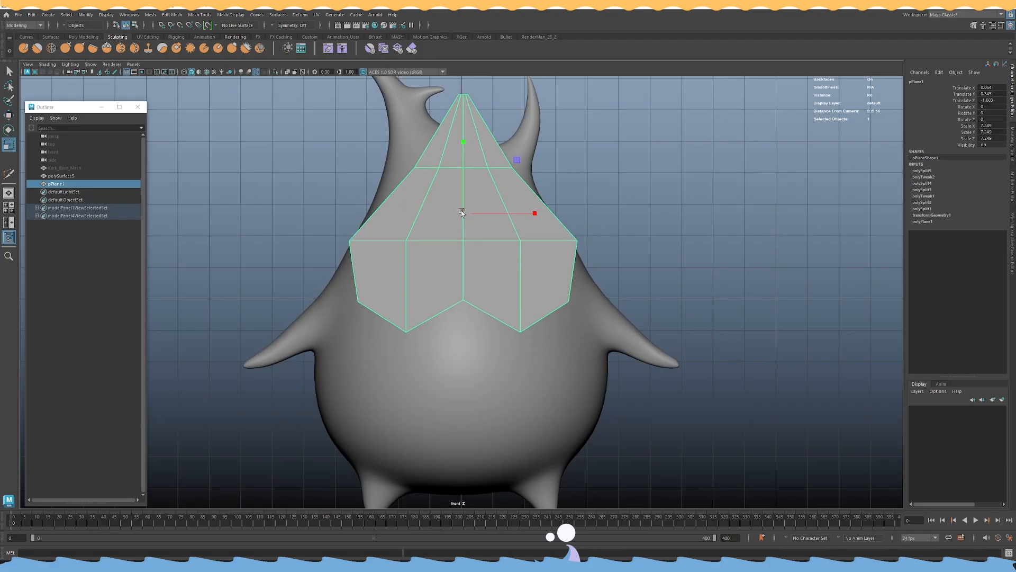
{"action": "left_click_drag", "start_coordinate": [469, 213], "coordinate": [467, 211]}
Return to the perspective view and delete the flat shape's construction history.
{"action": "key", "text": "space"}
{"action": "key", "text": "space"}
{"action": "scroll", "coordinate": [403, 206], "scroll_direction": "down", "scroll_amount": 4}
{"action": "left_click_drag", "start_coordinate": [376, 208], "coordinate": [524, 283], "text": "alt"}
{"action": "scroll", "coordinate": [524, 283], "scroll_direction": "up", "scroll_amount": 2}
{"action": "right_click_drag", "start_coordinate": [524, 284], "coordinate": [561, 259]}
{"action": "key", "text": "alt+shift+d"}
Lower the side vertices of the top edge below the centre vertex to form a pointed tip.
{"action": "left_click_drag", "start_coordinate": [534, 200], "coordinate": [527, 286], "text": "alt"}
{"action": "scroll", "coordinate": [526, 287], "scroll_direction": "up", "scroll_amount": 3}
{"action": "middle_click_drag", "start_coordinate": [527, 287], "coordinate": [490, 385], "text": "alt"}
{"action": "right_click_drag", "start_coordinate": [490, 384], "coordinate": [736, 372], "text": "alt"}
{"action": "right_click_drag", "start_coordinate": [434, 286], "coordinate": [386, 280]}
{"action": "middle_click_drag", "start_coordinate": [386, 220], "coordinate": [457, 218], "text": "alt"}
{"action": "right_click_drag", "start_coordinate": [457, 219], "coordinate": [609, 217], "text": "alt"}
{"action": "key", "text": "w"}
{"action": "left_click", "coordinate": [438, 184]}
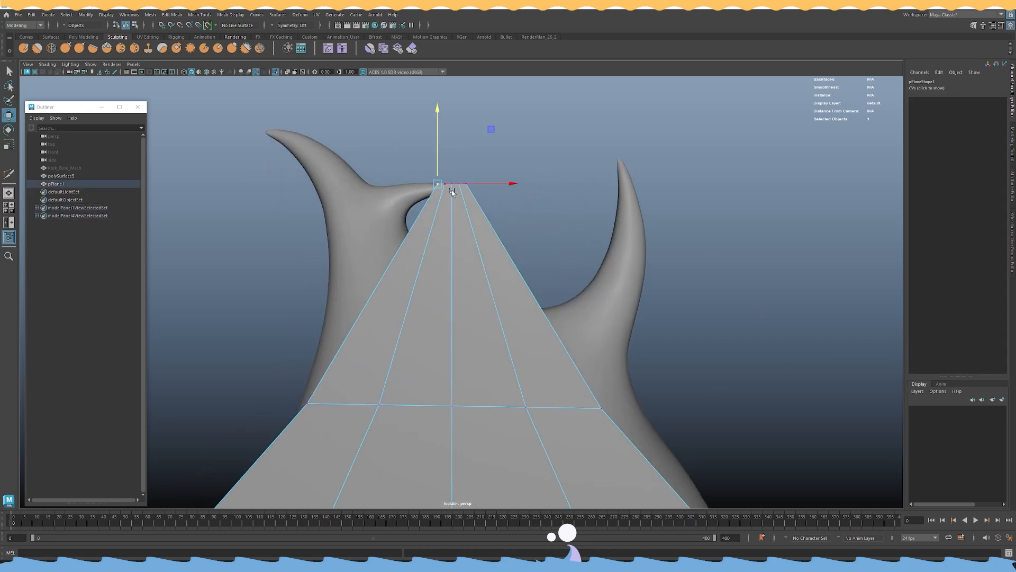
{"action": "left_click_drag", "start_coordinate": [451, 219], "coordinate": [452, 233]}
Adjust the width of the paired vertices beside the tip so that the pointed outline runs evenly down both sides.
{"action": "key", "text": "q"}
{"action": "left_click", "coordinate": [467, 171]}
{"action": "key", "text": "w"}
{"action": "left_click", "coordinate": [452, 184]}
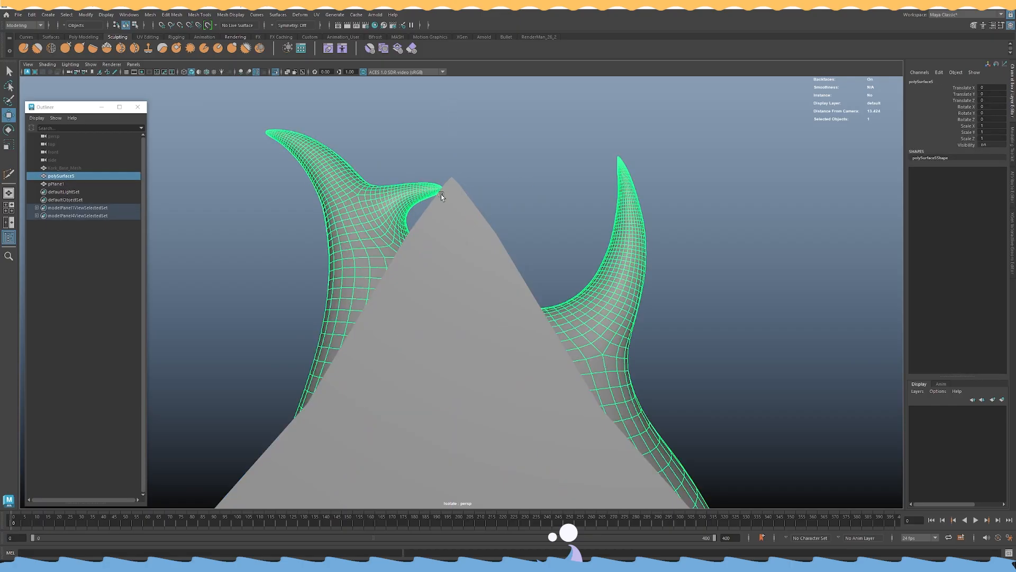
{"action": "key", "text": "q"}
{"action": "left_click", "coordinate": [451, 175]}
{"action": "left_click_drag", "start_coordinate": [468, 163], "coordinate": [442, 182], "text": "alt"}
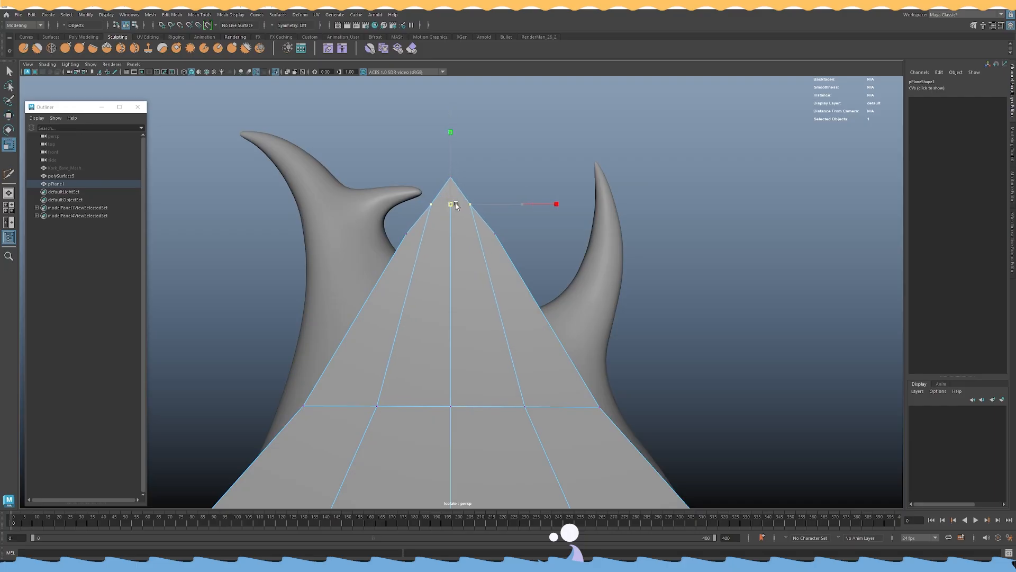
{"action": "left_click", "coordinate": [406, 236]}
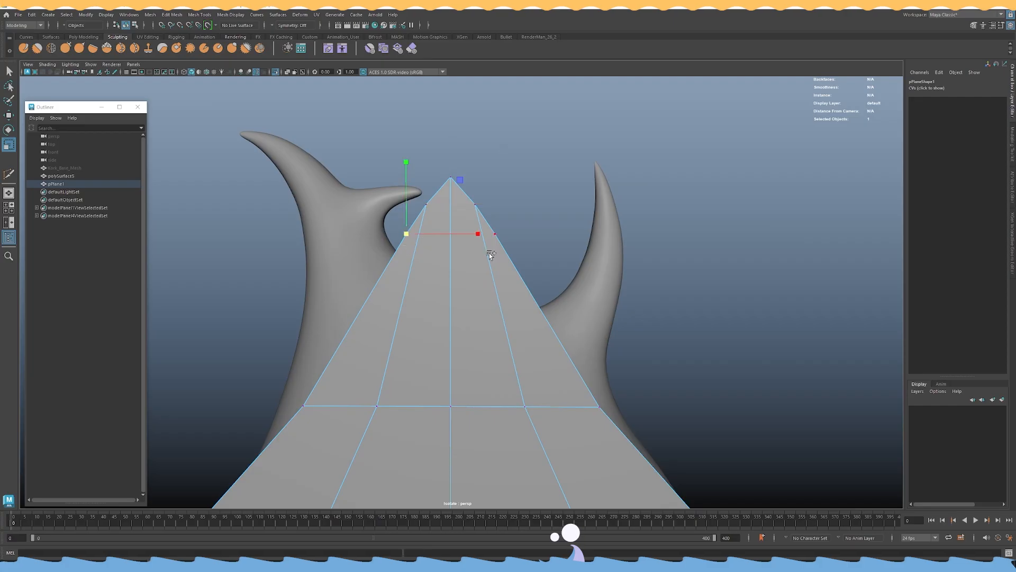
{"action": "scroll", "coordinate": [455, 238], "scroll_direction": "down", "scroll_amount": 6}
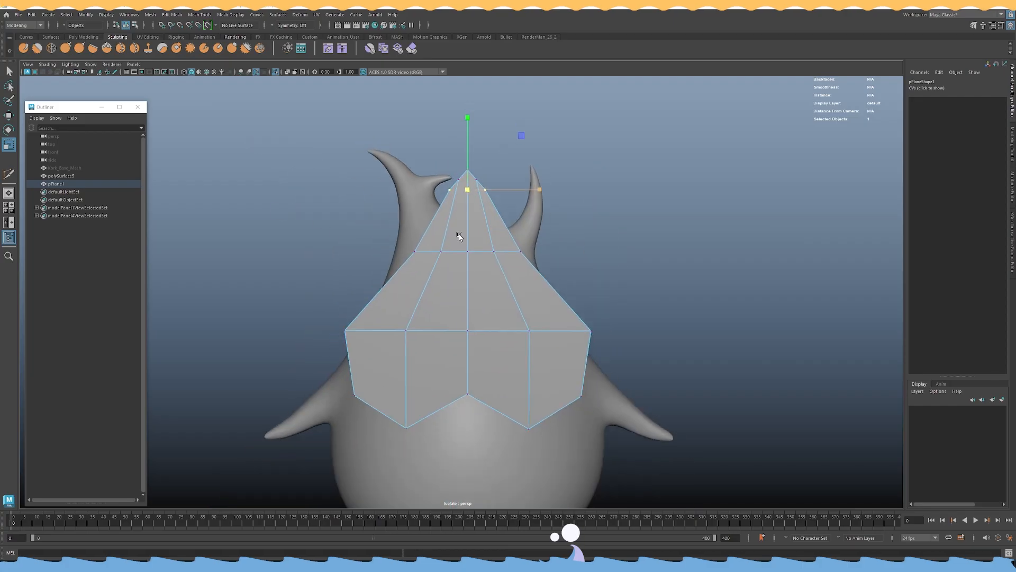
{"action": "scroll", "coordinate": [444, 209], "scroll_direction": "up", "scroll_amount": 2}
{"action": "key", "text": "w"}
{"action": "scroll", "coordinate": [443, 187], "scroll_direction": "up", "scroll_amount": 2}
{"action": "key", "text": "q"}
{"action": "left_click", "coordinate": [467, 189], "text": "shift"}
{"action": "key", "text": "w"}
{"action": "key", "text": "r"}
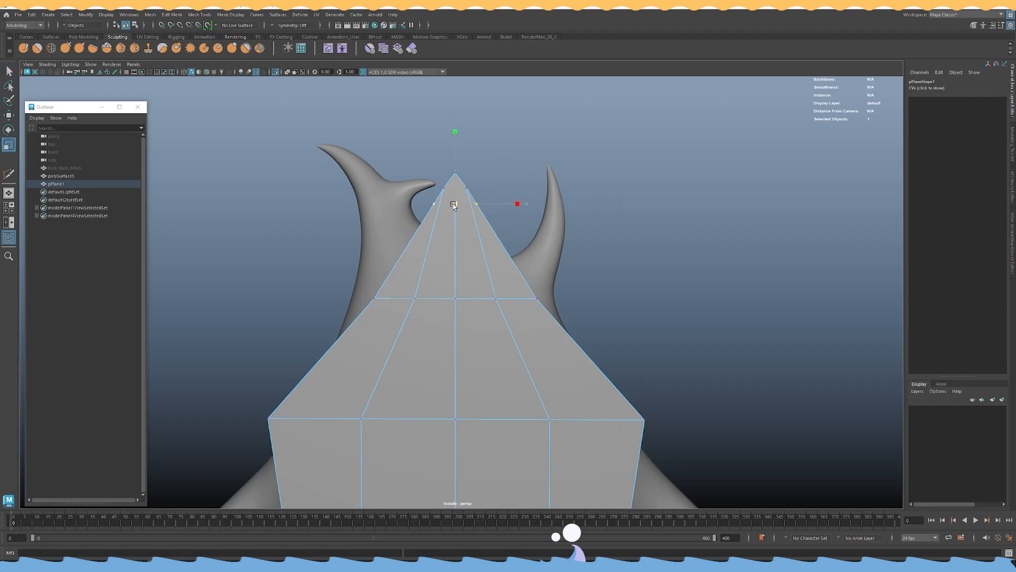
Check the pointed flat shape in smooth preview.
{"action": "key", "text": "q"}
{"action": "right_click_drag", "start_coordinate": [456, 214], "coordinate": [432, 220], "text": "shift"}
{"action": "scroll", "coordinate": [418, 345], "scroll_direction": "down", "scroll_amount": 2}
{"action": "middle_click_drag", "start_coordinate": [410, 407], "coordinate": [433, 214], "text": "alt"}
{"action": "right_click_drag", "start_coordinate": [487, 196], "coordinate": [504, 183]}
{"action": "key", "text": "3"}
{"action": "key", "text": "1"}
{"action": "scroll", "coordinate": [471, 243], "scroll_direction": "down", "scroll_amount": 1}
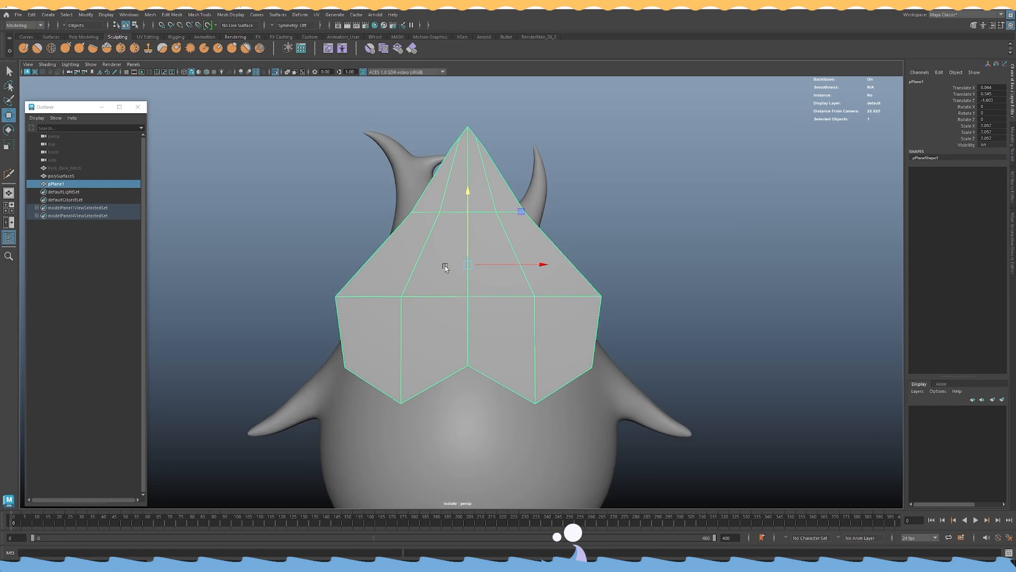
Extrude the flat shape slightly to give it thickness.
{"action": "scroll", "coordinate": [439, 261], "scroll_direction": "up", "scroll_amount": 2}
{"action": "middle_click_drag", "start_coordinate": [464, 316], "coordinate": [447, 272], "text": "alt"}
{"action": "left_click_drag", "start_coordinate": [438, 249], "coordinate": [497, 142], "text": "alt"}
{"action": "key", "text": "ctrl+e"}
{"action": "left_click_drag", "start_coordinate": [483, 105], "coordinate": [480, 104]}
Reverse the normals of the thickened shape and delete its construction history.
{"action": "key", "text": "w"}
{"action": "right_click_drag", "start_coordinate": [446, 150], "coordinate": [483, 139]}
{"action": "key", "text": "space"}
{"action": "left_click", "coordinate": [515, 197]}
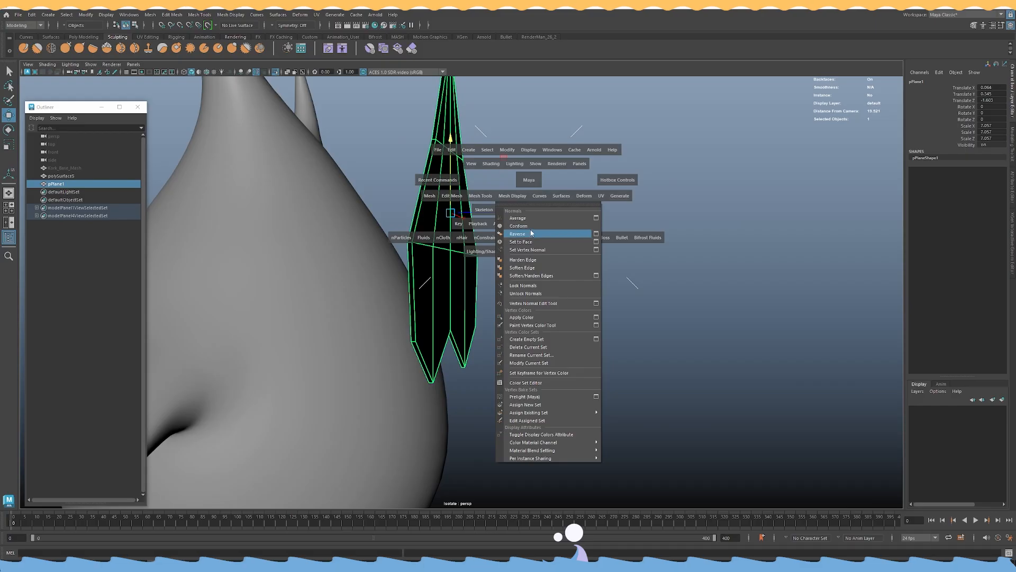
{"action": "left_click", "coordinate": [530, 233]}
{"action": "left_click_drag", "start_coordinate": [531, 230], "coordinate": [511, 198], "text": "alt"}
{"action": "key", "text": "ctrl+z"}
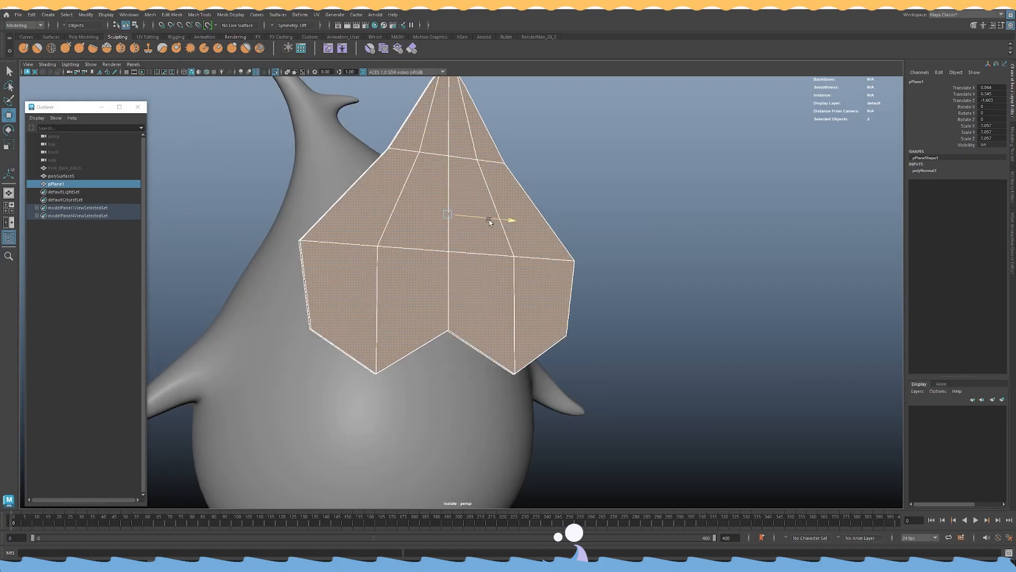
{"action": "left_click", "coordinate": [488, 219]}
{"action": "key", "text": "alt+shift+d"}
Inspect the thickened shape in smooth preview from several angles.
{"action": "key", "text": "3"}
{"action": "left_click", "coordinate": [566, 193]}
{"action": "right_click_drag", "start_coordinate": [567, 193], "coordinate": [488, 178], "text": "alt"}
{"action": "left_click_drag", "start_coordinate": [488, 178], "coordinate": [411, 264], "text": "alt"}
{"action": "right_click_drag", "start_coordinate": [411, 265], "coordinate": [506, 297], "text": "alt"}
{"action": "left_click", "coordinate": [459, 281]}
{"action": "left_click_drag", "start_coordinate": [506, 297], "coordinate": [494, 276], "text": "alt"}
Move the thickened shape's upper horizontal edge loop down a little and check it in smooth preview.
{"action": "right_click_drag", "start_coordinate": [446, 255], "coordinate": [423, 249]}
{"action": "middle_click_drag", "start_coordinate": [432, 203], "coordinate": [437, 219], "text": "alt"}
{"action": "key", "text": "1"}
{"action": "left_click_drag", "start_coordinate": [511, 220], "coordinate": [333, 166], "text": "alt"}
{"action": "left_click_drag", "start_coordinate": [464, 169], "coordinate": [459, 182]}
{"action": "key", "text": "3"}
{"action": "key", "text": "1"}
Insert centred horizontal edge loops across the shape's tip section and the section just above the lobes.
{"action": "mouse_move", "coordinate": [464, 222]}
{"action": "right_mouse_down", "text": "shift"}
{"action": "mouse_move", "coordinate": [419, 213]}
{"action": "mouse_move", "coordinate": [459, 203]}
{"action": "right_mouse_up", "text": "shift"}
{"action": "key", "text": "3"}
{"action": "key", "text": "1"}
{"action": "right_click_drag", "start_coordinate": [465, 178], "coordinate": [422, 216], "text": "shift"}
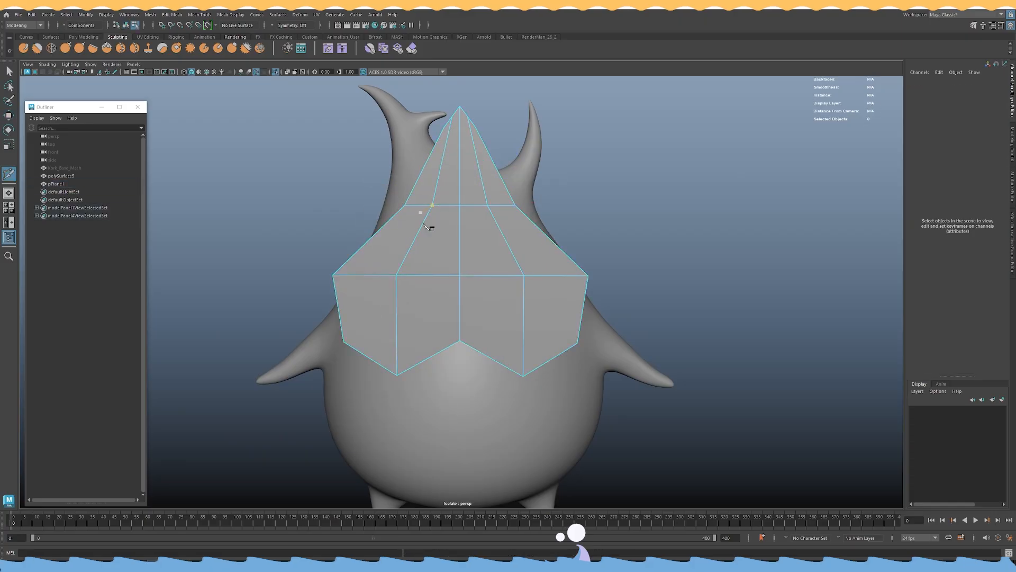
{"action": "middle_click", "coordinate": [459, 174], "text": "ctrl"}
{"action": "key", "text": "w"}
{"action": "left_click_drag", "start_coordinate": [460, 170], "coordinate": [490, 209], "text": "alt"}
{"action": "left_click", "coordinate": [459, 206]}
{"action": "key", "text": "3"}
{"action": "left_click", "coordinate": [653, 183]}
{"action": "scroll", "coordinate": [566, 212], "scroll_direction": "up", "scroll_amount": 1}
{"action": "left_click_drag", "start_coordinate": [565, 213], "coordinate": [563, 205], "text": "alt"}
Check the vertex rows of the upper part and scale the new row above the lobes slightly narrower.
{"action": "left_click_drag", "start_coordinate": [561, 181], "coordinate": [385, 149]}
{"action": "key", "text": "1"}
{"action": "key", "text": "r"}
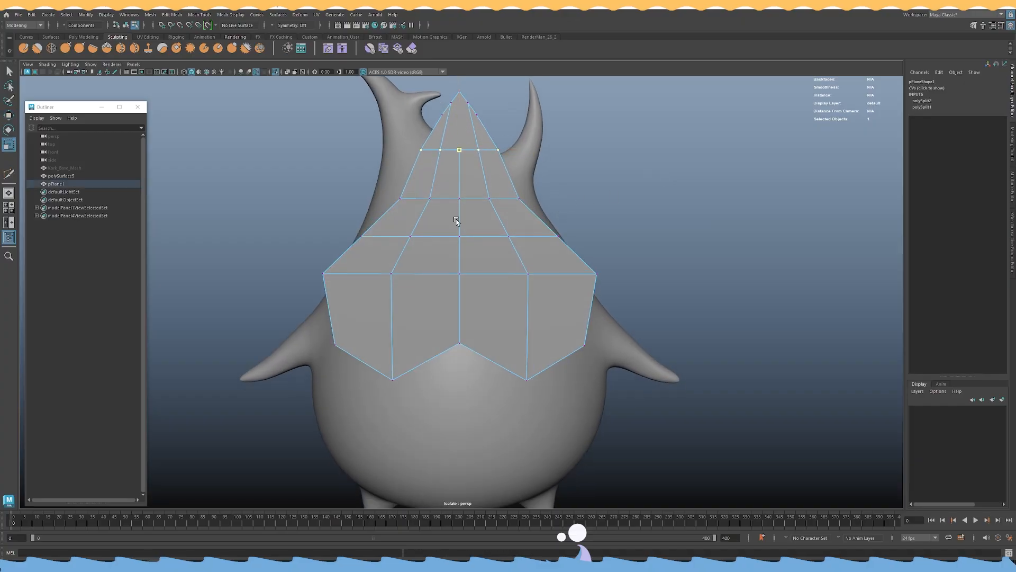
{"action": "left_click_drag", "start_coordinate": [543, 209], "coordinate": [372, 193]}
{"action": "left_click_drag", "start_coordinate": [459, 247], "coordinate": [460, 248]}
{"action": "left_click_drag", "start_coordinate": [502, 247], "coordinate": [503, 241], "text": "alt"}
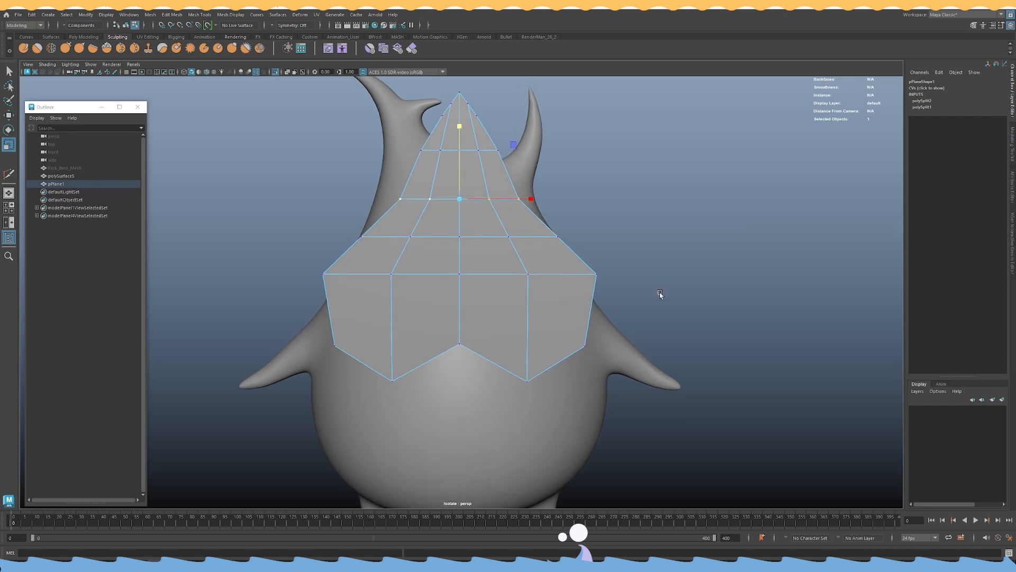
{"action": "left_click_drag", "start_coordinate": [402, 225], "coordinate": [349, 225]}
{"action": "key", "text": "r"}
{"action": "left_click_drag", "start_coordinate": [531, 237], "coordinate": [498, 237]}
Lower and narrow the widest vertex row, and narrow the two rows above it slightly.
{"action": "left_click_drag", "start_coordinate": [567, 214], "coordinate": [343, 178]}
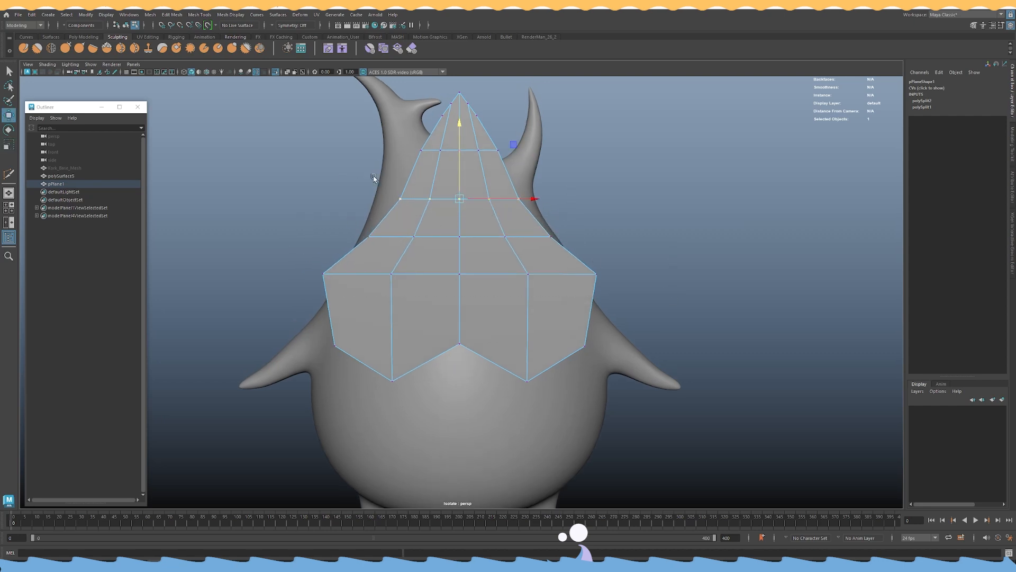
{"action": "left_click_drag", "start_coordinate": [634, 300], "coordinate": [267, 252]}
{"action": "left_click_drag", "start_coordinate": [459, 241], "coordinate": [486, 285]}
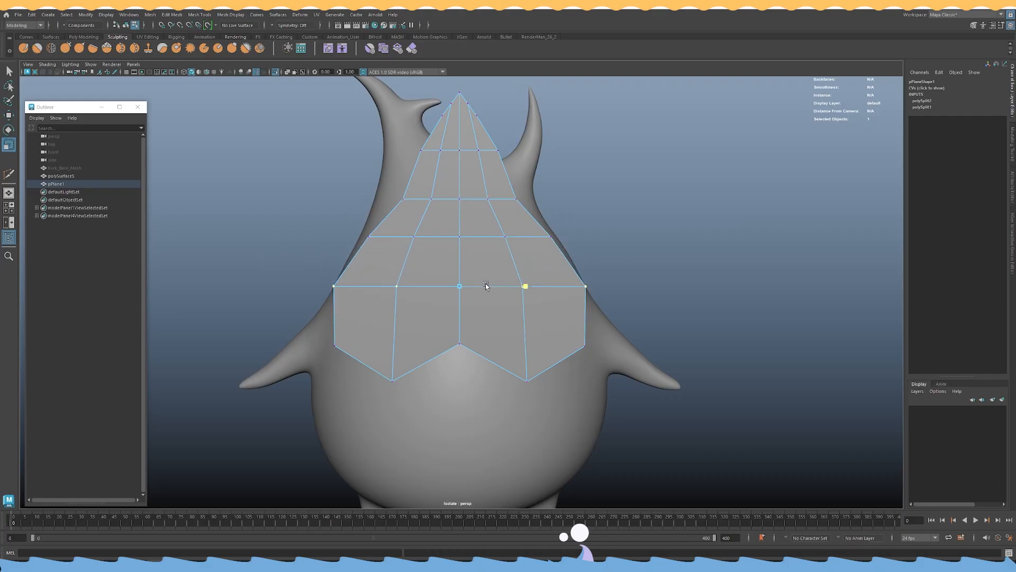
{"action": "left_click_drag", "start_coordinate": [580, 252], "coordinate": [314, 221]}
{"action": "left_click_drag", "start_coordinate": [481, 236], "coordinate": [475, 241]}
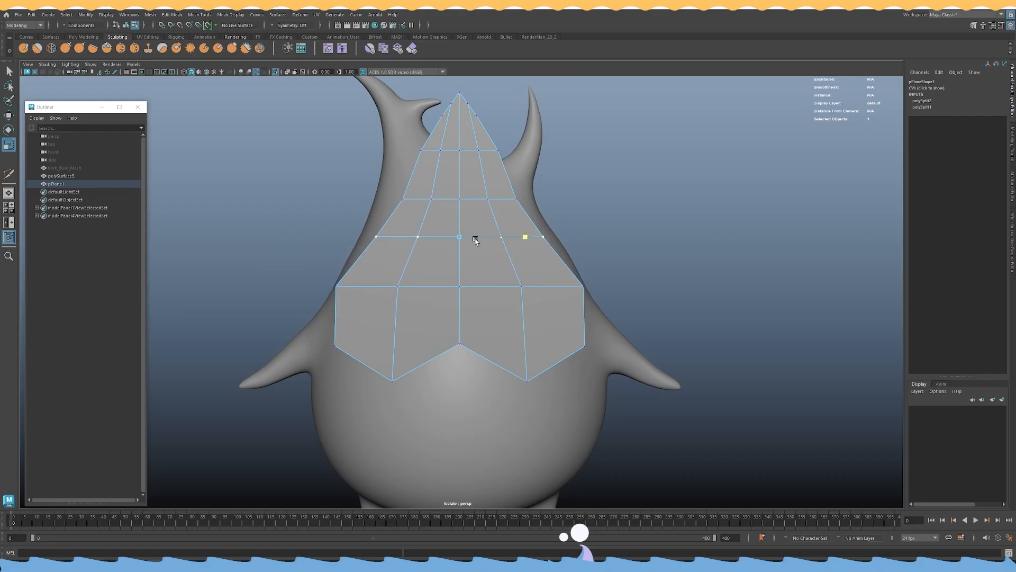
In smooth preview, scale both lobes' vertices apart to widen them and widen the vertex row just above.
{"action": "key", "text": "3"}
{"action": "left_click_drag", "start_coordinate": [490, 149], "coordinate": [473, 254], "text": "alt"}
{"action": "left_click_drag", "start_coordinate": [443, 297], "coordinate": [439, 316], "text": "alt"}
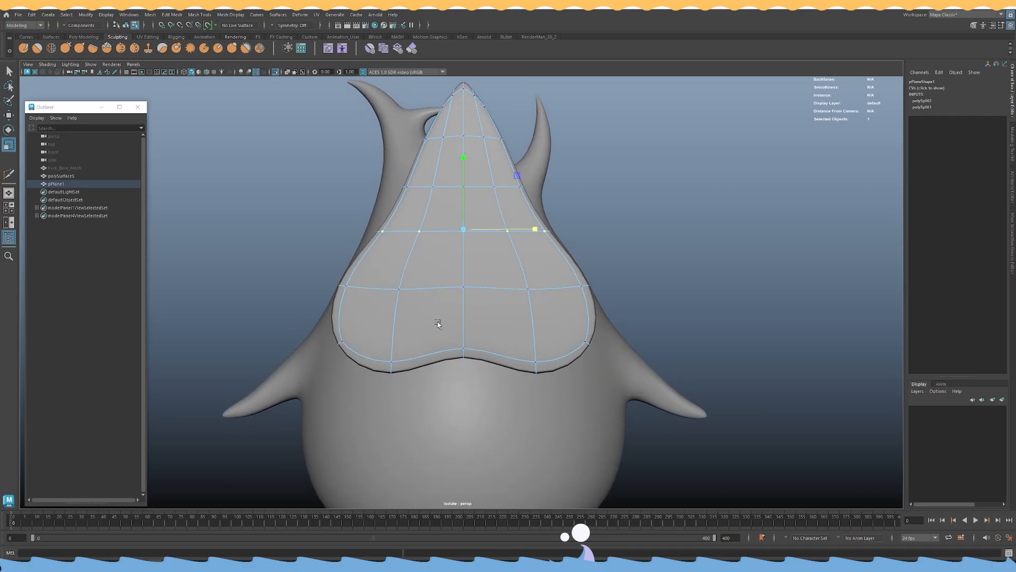
{"action": "left_click_drag", "start_coordinate": [417, 392], "coordinate": [279, 262]}
{"action": "left_click_drag", "start_coordinate": [652, 412], "coordinate": [476, 255], "text": "shift"}
{"action": "left_click_drag", "start_coordinate": [509, 334], "coordinate": [506, 338]}
{"action": "left_click_drag", "start_coordinate": [430, 222], "coordinate": [357, 213]}
{"action": "left_click_drag", "start_coordinate": [483, 228], "coordinate": [495, 227]}
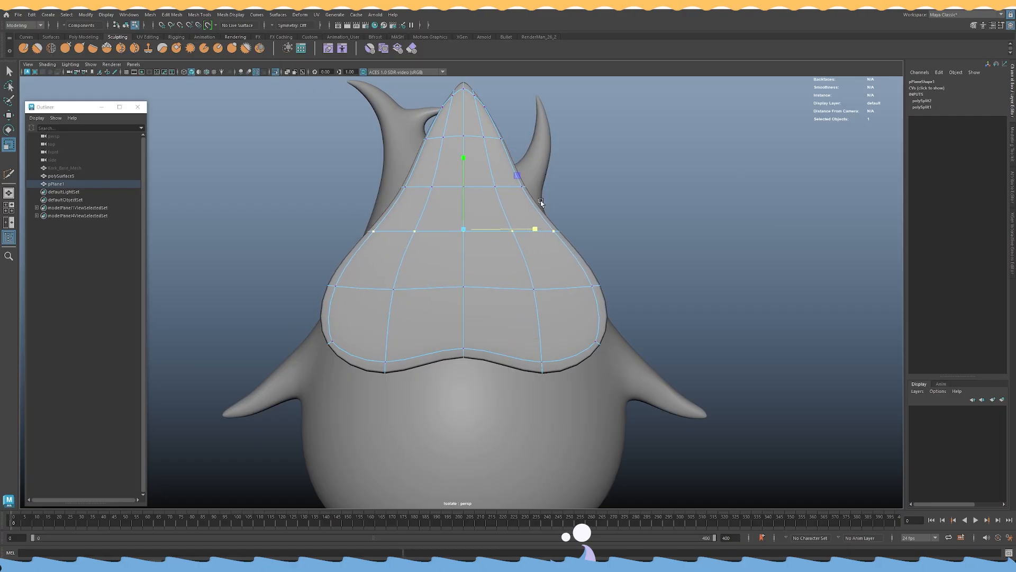
Scale the vertex rows of the upper part narrower so the shape tapers more sharply towards its tip.
{"action": "left_click_drag", "start_coordinate": [363, 171], "coordinate": [363, 171]}
{"action": "left_click_drag", "start_coordinate": [498, 192], "coordinate": [488, 192]}
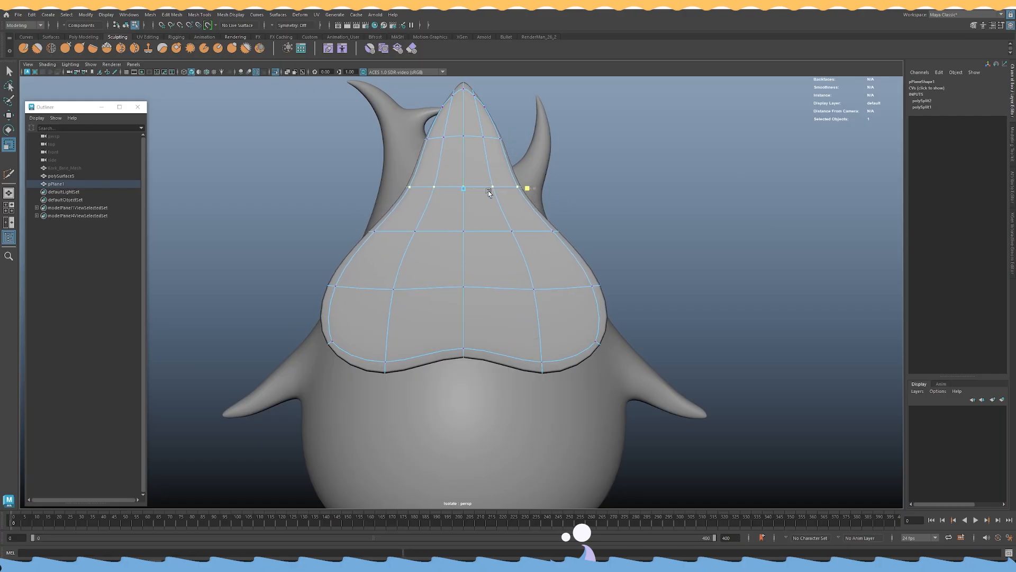
{"action": "left_click_drag", "start_coordinate": [382, 120], "coordinate": [384, 120]}
{"action": "left_click_drag", "start_coordinate": [475, 138], "coordinate": [464, 139]}
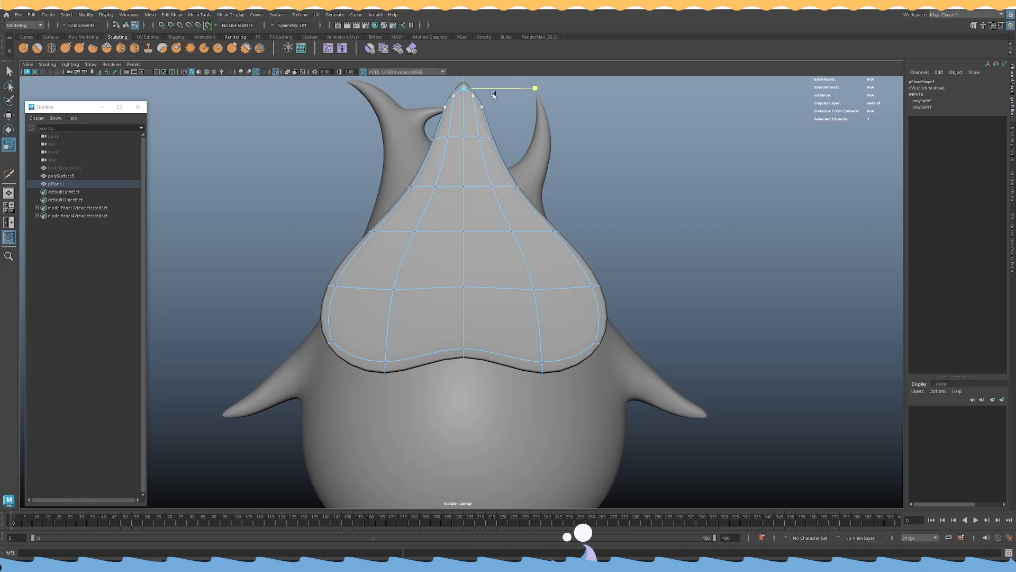
{"action": "key", "text": "1"}
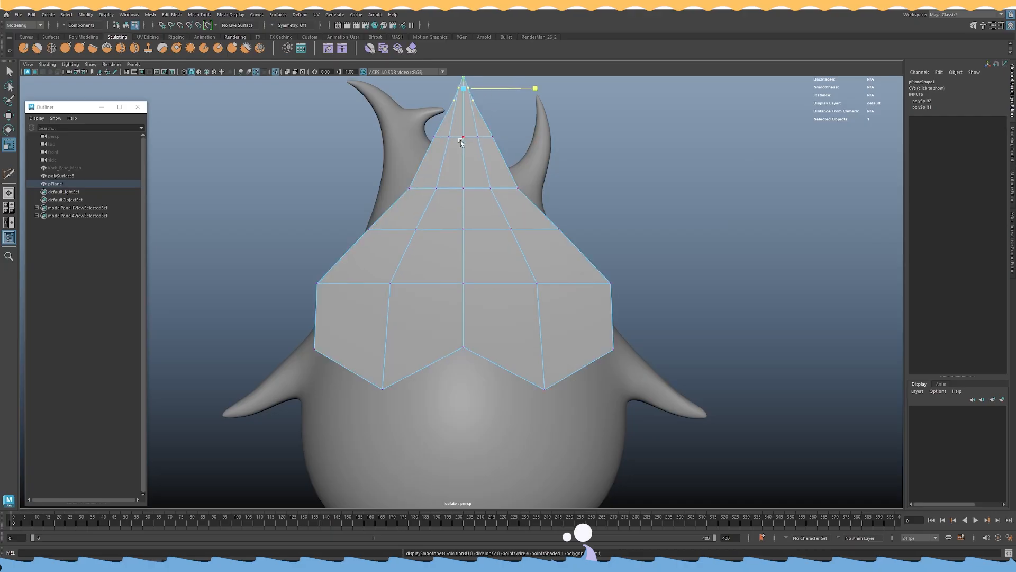
{"action": "left_click_drag", "start_coordinate": [461, 141], "coordinate": [465, 144], "text": "alt"}
{"action": "key", "text": "3"}
{"action": "left_click_drag", "start_coordinate": [494, 181], "coordinate": [466, 243], "text": "alt"}
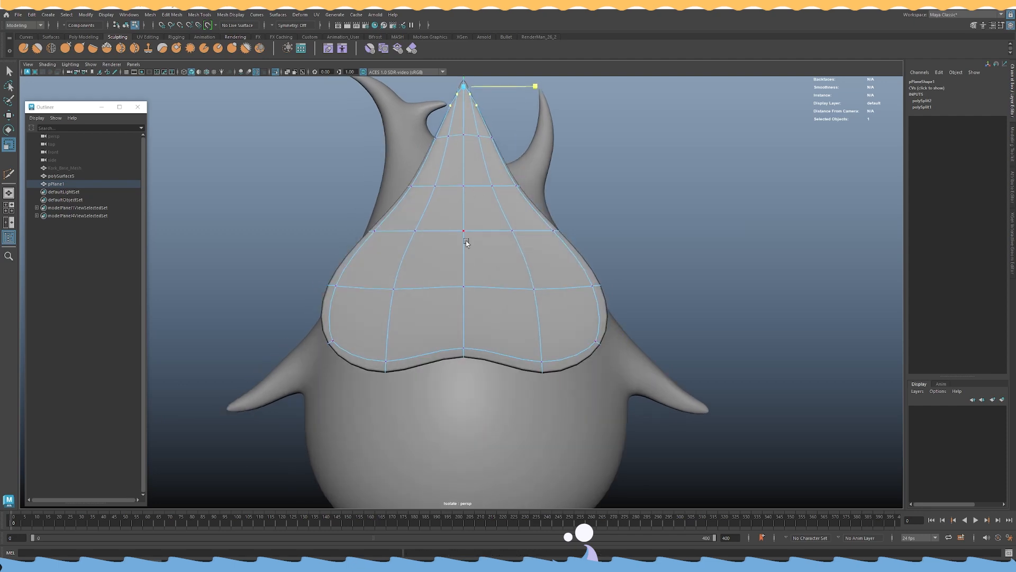
Move the lowest points of both lobes down a little.
{"action": "key", "text": "1"}
{"action": "left_click", "coordinate": [383, 388]}
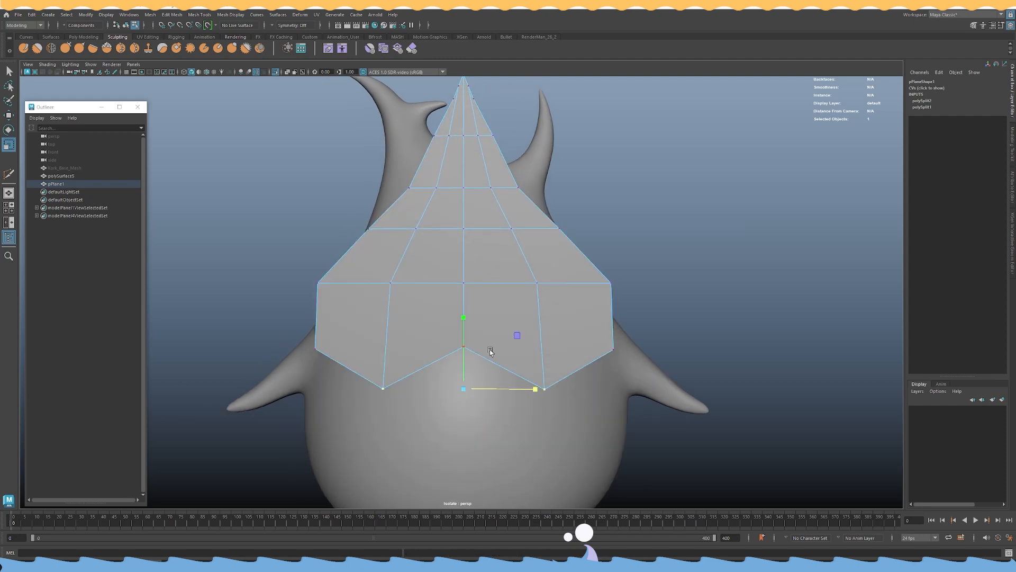
{"action": "key", "text": "3"}
{"action": "key", "text": "w"}
{"action": "left_click_drag", "start_coordinate": [464, 327], "coordinate": [464, 346]}
Insert a centred horizontal edge loop across the two lobes.
{"action": "key", "text": "1"}
{"action": "right_click_drag", "start_coordinate": [462, 286], "coordinate": [433, 267]}
{"action": "middle_click", "coordinate": [392, 324], "text": "ctrl"}
{"action": "key", "text": "w"}
{"action": "left_click", "coordinate": [464, 188]}
{"action": "key", "text": "3"}
Round both lobes by moving their lower outer corners down and inward and their upper outer corners up and inward.
{"action": "key", "text": "1"}
{"action": "left_click_drag", "start_coordinate": [345, 387], "coordinate": [301, 342]}
{"action": "key", "text": "3"}
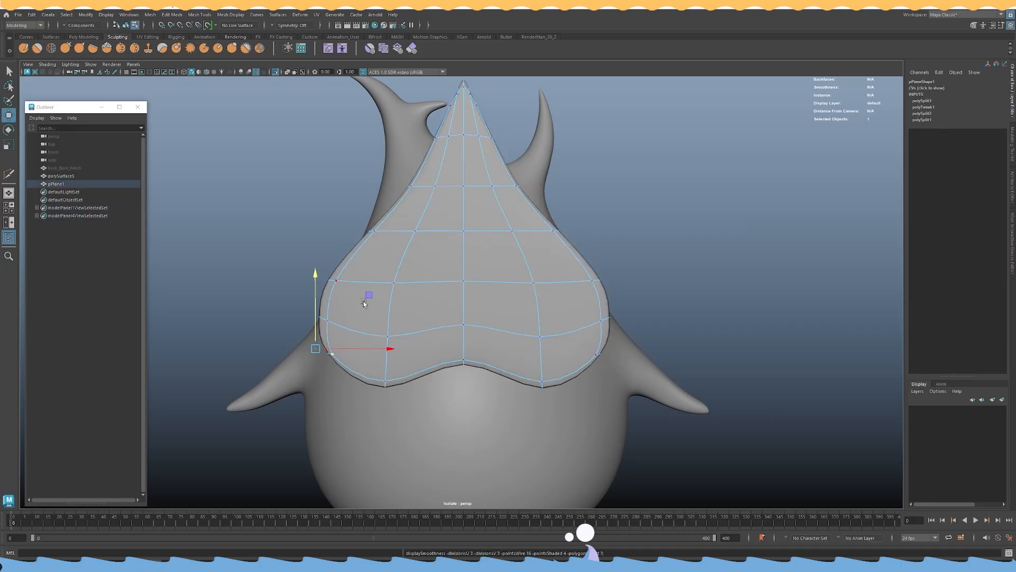
{"action": "key", "text": "1"}
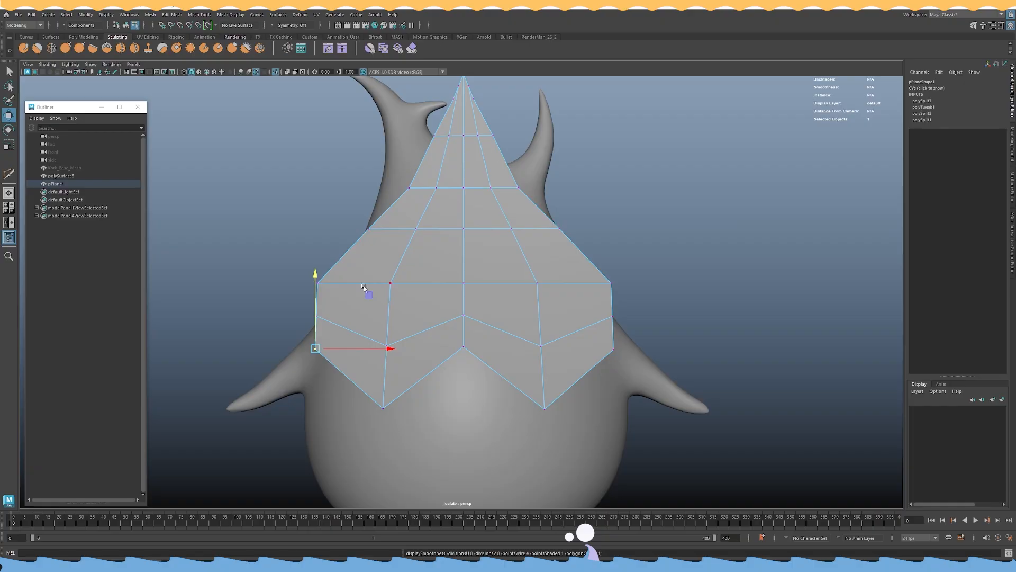
{"action": "left_click_drag", "start_coordinate": [369, 295], "coordinate": [380, 313]}
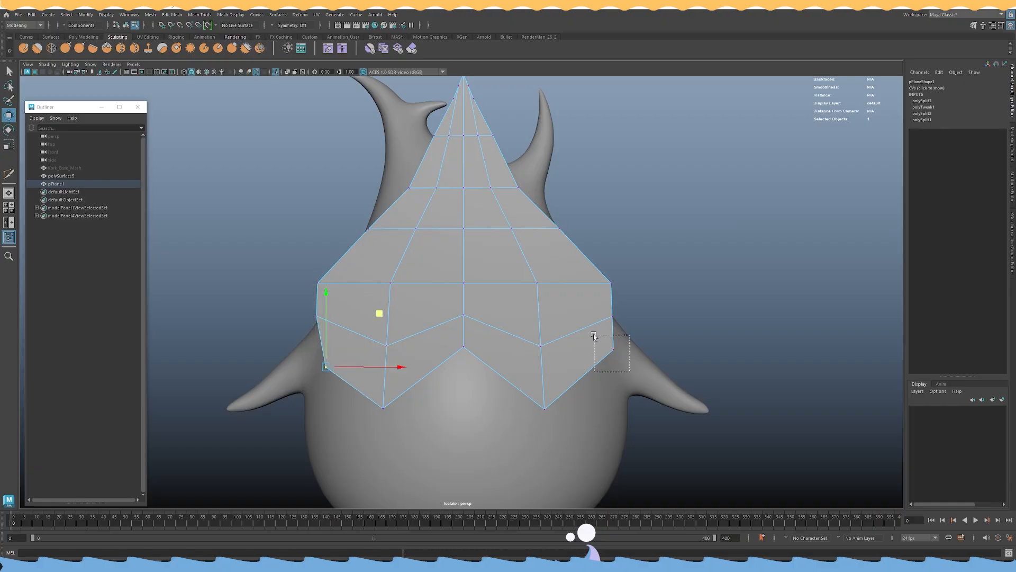
{"action": "middle_click_drag", "start_coordinate": [660, 297], "coordinate": [651, 312]}
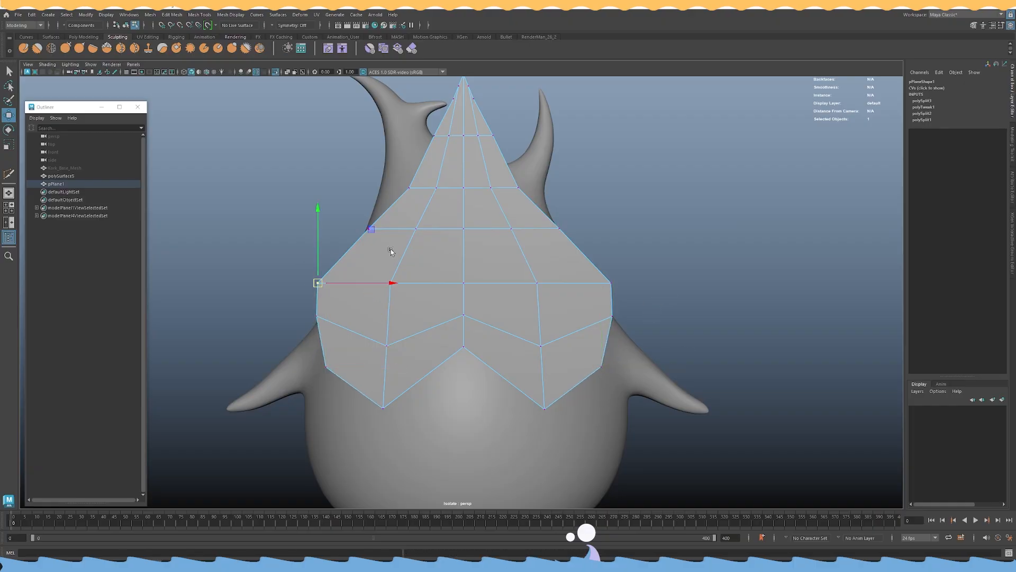
{"action": "left_click_drag", "start_coordinate": [371, 228], "coordinate": [380, 206]}
{"action": "left_click_drag", "start_coordinate": [602, 276], "coordinate": [622, 287]}
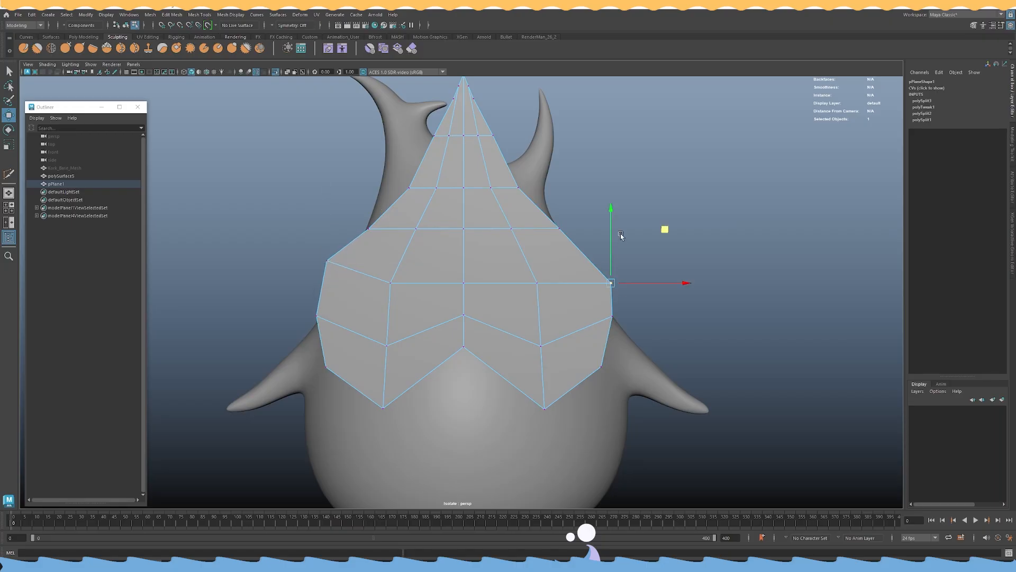
{"action": "middle_click_drag", "start_coordinate": [665, 230], "coordinate": [656, 206]}
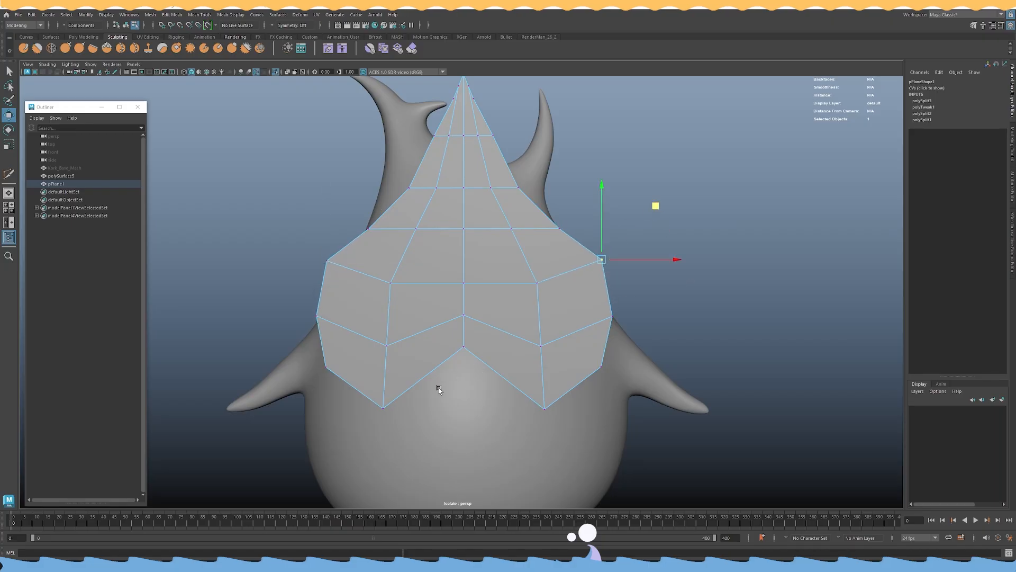
Bring the lobes' lowest points closer together and slightly up, and scale their lower outer corners inward.
{"action": "right_click_drag", "start_coordinate": [483, 284], "coordinate": [434, 273], "text": "shift"}
{"action": "left_click_drag", "start_coordinate": [428, 419], "coordinate": [344, 383]}
{"action": "key", "text": "r"}
{"action": "left_click_drag", "start_coordinate": [499, 409], "coordinate": [476, 407]}
{"action": "key", "text": "w"}
{"action": "left_click_drag", "start_coordinate": [462, 361], "coordinate": [458, 350]}
{"action": "left_click_drag", "start_coordinate": [357, 396], "coordinate": [277, 348]}
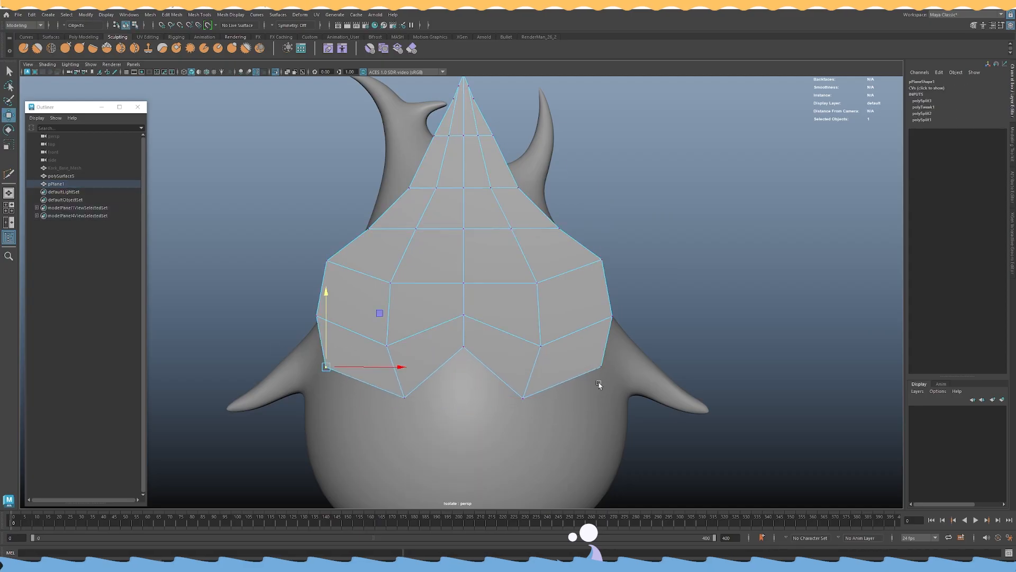
{"action": "left_click_drag", "start_coordinate": [529, 367], "coordinate": [524, 367]}
{"action": "key", "text": "w"}
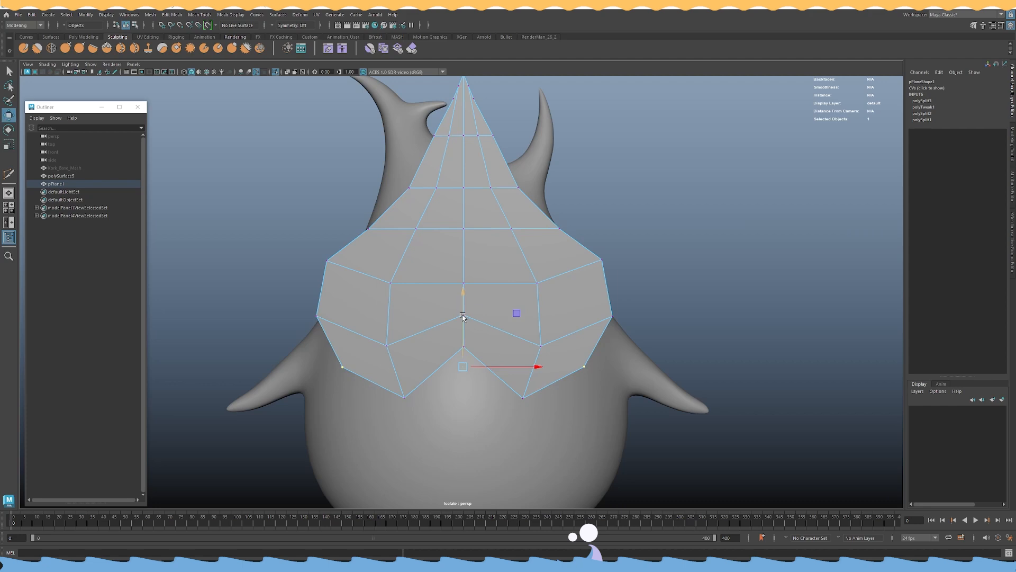
Inspect the rounded lobes in smooth preview against the character from several angles and distances.
{"action": "key", "text": "3"}
{"action": "right_click", "coordinate": [457, 248]}
{"action": "right_click_drag", "start_coordinate": [456, 247], "coordinate": [495, 234]}
{"action": "left_click", "coordinate": [627, 171]}
{"action": "right_click_drag", "start_coordinate": [627, 172], "coordinate": [529, 189], "text": "alt"}
{"action": "mouse_move", "coordinate": [530, 189]}
{"action": "left_mouse_down", "text": "alt"}
{"action": "mouse_move", "coordinate": [541, 207]}
{"action": "mouse_move", "coordinate": [523, 206]}
{"action": "left_mouse_up", "text": "alt"}
{"action": "right_click_drag", "start_coordinate": [523, 205], "coordinate": [638, 292], "text": "alt"}
{"action": "left_click_drag", "start_coordinate": [637, 293], "coordinate": [576, 297], "text": "alt"}
{"action": "left_click", "coordinate": [575, 294]}
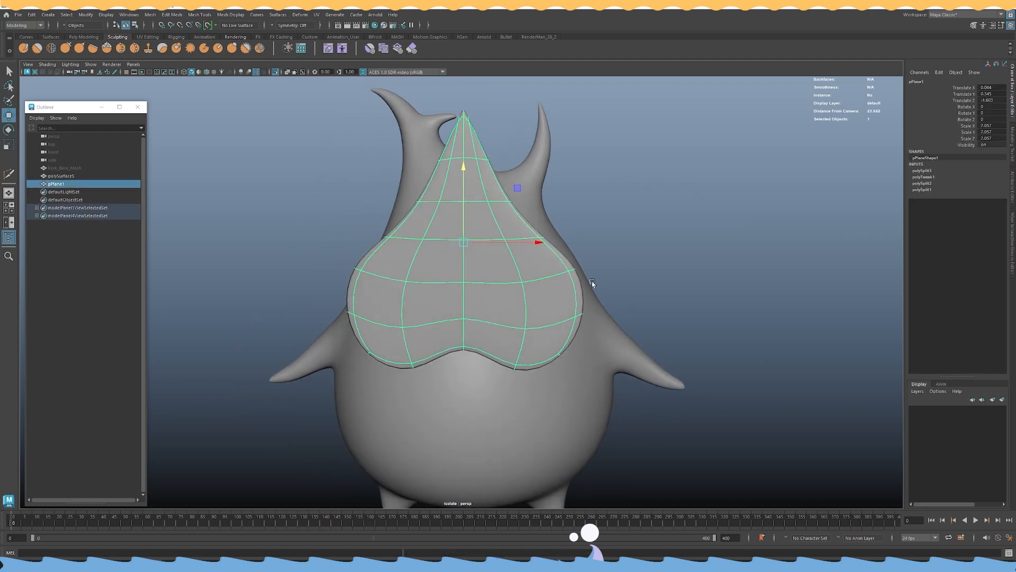
{"action": "left_click", "coordinate": [646, 223]}
{"action": "left_click_drag", "start_coordinate": [646, 224], "coordinate": [593, 249], "text": "alt"}
{"action": "right_click_drag", "start_coordinate": [594, 250], "coordinate": [598, 268], "text": "alt"}
{"action": "left_click_drag", "start_coordinate": [598, 268], "coordinate": [588, 287], "text": "alt"}
{"action": "left_click", "coordinate": [571, 236]}
{"action": "middle_click_drag", "start_coordinate": [572, 232], "coordinate": [572, 282], "text": "alt"}
Scale the two vertex rows above the lobes wider to fill out the shape's sides.
{"action": "right_click_drag", "start_coordinate": [726, 210], "coordinate": [683, 198]}
{"action": "key", "text": "r"}
{"action": "left_click_drag", "start_coordinate": [500, 285], "coordinate": [508, 284]}
{"action": "key", "text": "ctrl+z"}
{"action": "key", "text": "F8"}
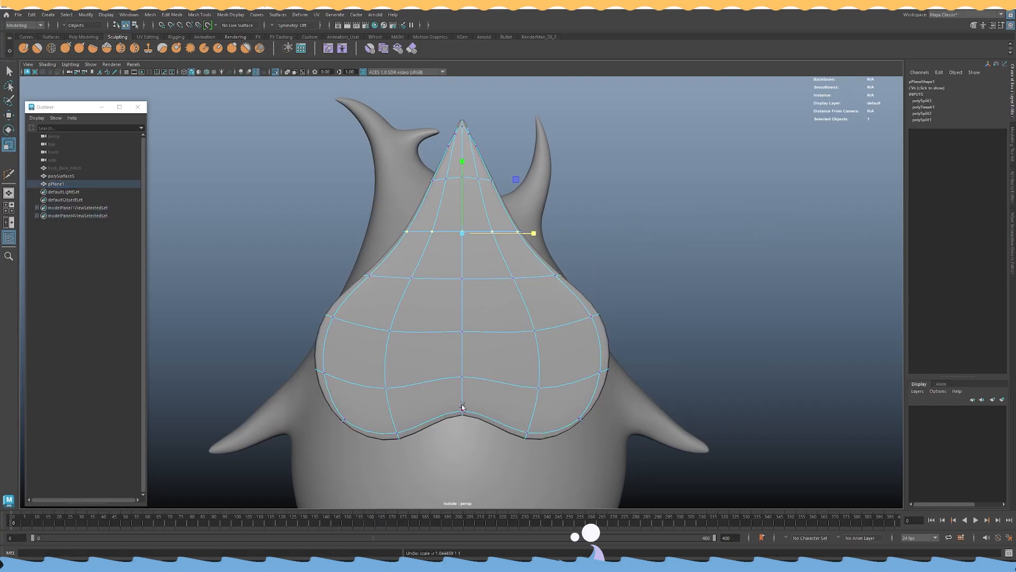
{"action": "key", "text": "1"}
{"action": "left_click", "coordinate": [549, 266], "text": "ctrl"}
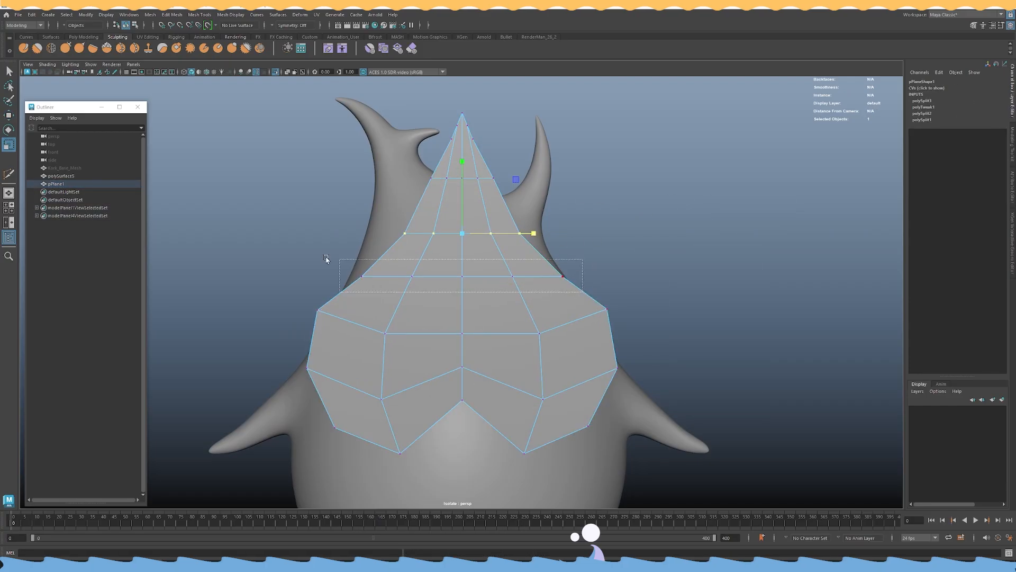
{"action": "left_click", "coordinate": [537, 252], "text": "ctrl"}
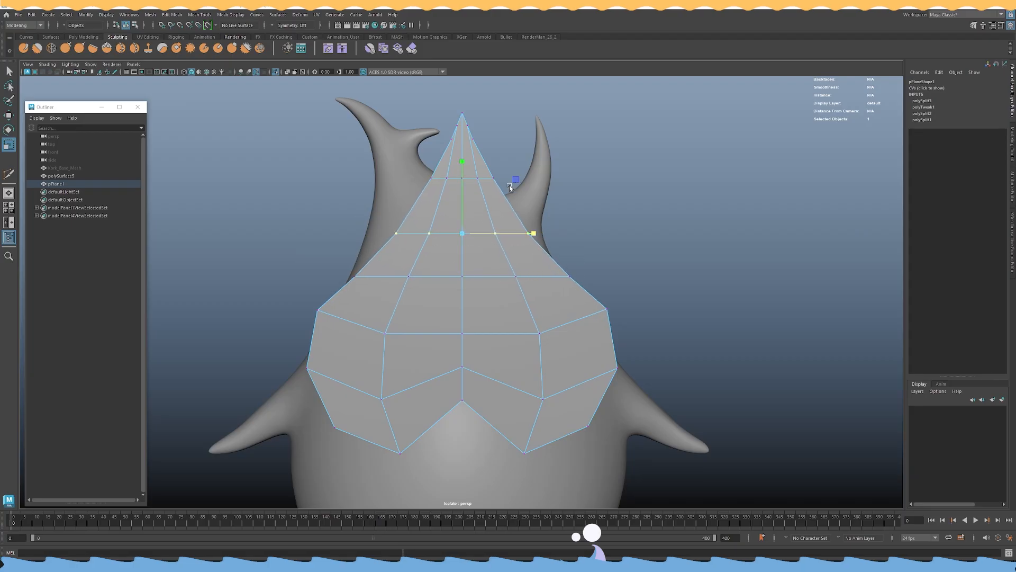
{"action": "right_click", "coordinate": [454, 193]}
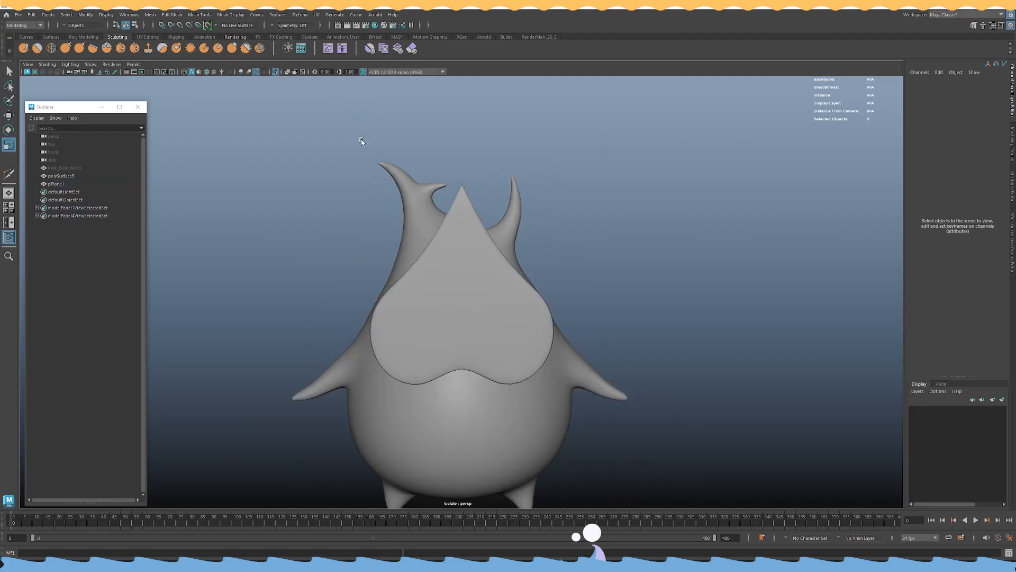
Inspect the pointed shape's proportions against the whole character from a distance and from the side.
{"action": "right_click_drag", "start_coordinate": [361, 140], "coordinate": [307, 135], "text": "alt"}
{"action": "left_click_drag", "start_coordinate": [370, 154], "coordinate": [482, 194], "text": "alt"}
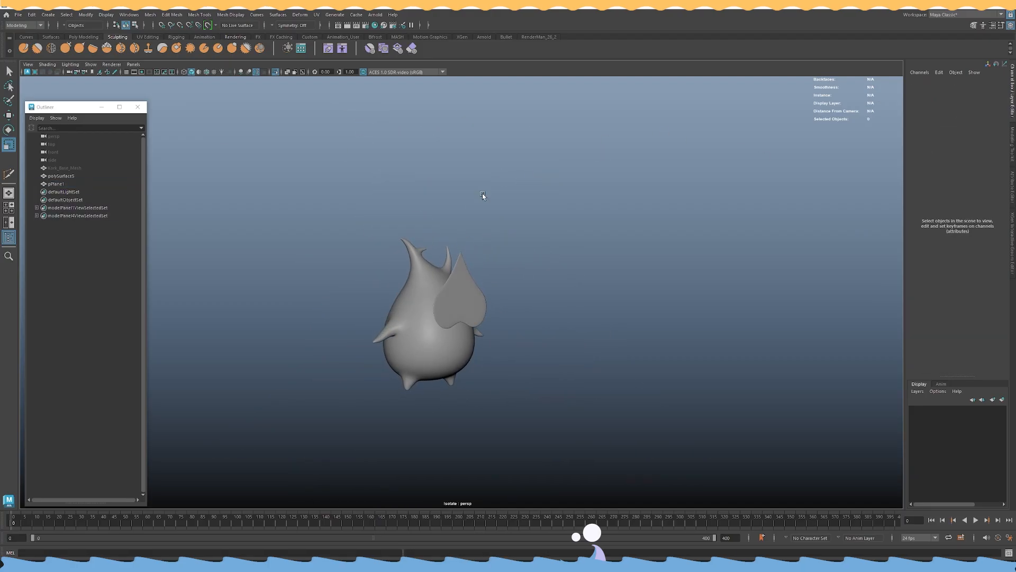
{"action": "right_click_drag", "start_coordinate": [482, 195], "coordinate": [576, 261], "text": "alt"}
{"action": "left_click_drag", "start_coordinate": [630, 268], "coordinate": [592, 282], "text": "alt"}
{"action": "left_click", "coordinate": [503, 272]}
{"action": "mouse_move", "coordinate": [503, 273]}
{"action": "left_mouse_down", "text": "alt"}
{"action": "mouse_move", "coordinate": [511, 277]}
{"action": "mouse_move", "coordinate": [506, 255]}
{"action": "left_mouse_up", "text": "alt"}
{"action": "left_click", "coordinate": [656, 237]}
{"action": "right_click_drag", "start_coordinate": [655, 236], "coordinate": [534, 239], "text": "alt"}
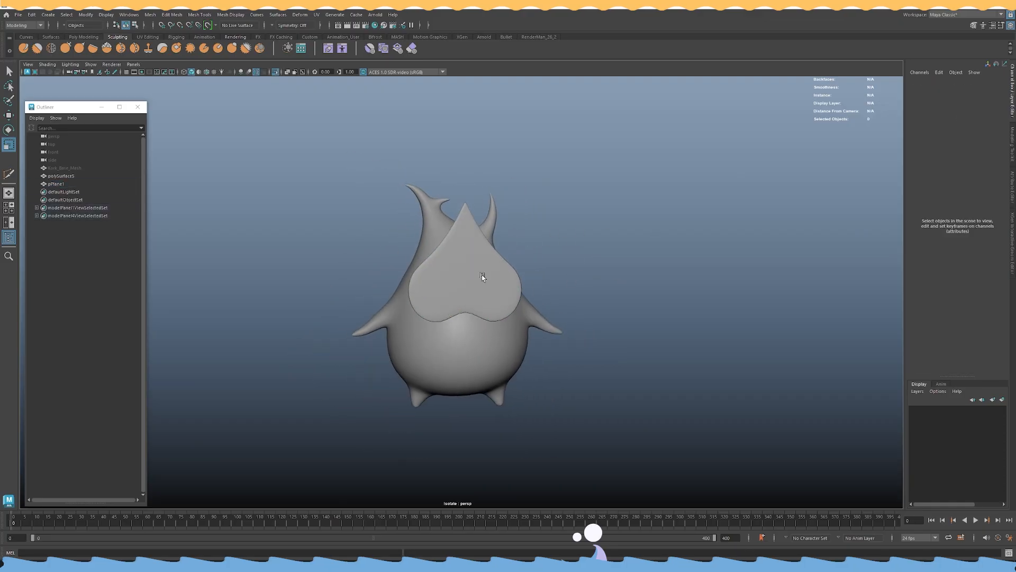
Scale the whole pointed shape to about 7.377 in X and 7.096 in Y.
{"action": "left_click", "coordinate": [482, 277]}
{"action": "left_click_drag", "start_coordinate": [484, 275], "coordinate": [563, 270], "text": "alt"}
{"action": "left_click", "coordinate": [562, 233]}
{"action": "right_click_drag", "start_coordinate": [563, 233], "coordinate": [632, 258], "text": "alt"}
{"action": "left_click", "coordinate": [470, 230]}
{"action": "left_click_drag", "start_coordinate": [469, 229], "coordinate": [488, 227], "text": "alt"}
{"action": "left_click_drag", "start_coordinate": [468, 221], "coordinate": [579, 205]}
{"action": "right_click_drag", "start_coordinate": [579, 205], "coordinate": [531, 308], "text": "alt"}
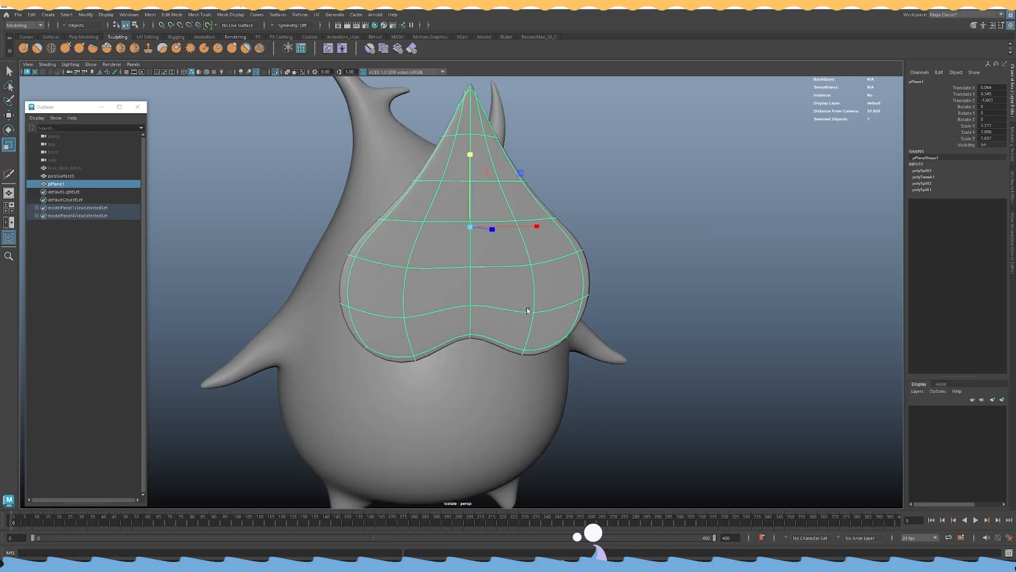
{"action": "left_click_drag", "start_coordinate": [531, 309], "coordinate": [528, 307]}
{"action": "left_click_drag", "start_coordinate": [527, 306], "coordinate": [510, 299], "text": "alt"}
Crease the vertical centre edge loop with the Crease Tool and view the shape in smooth preview.
{"action": "key", "text": "1"}
{"action": "left_click", "coordinate": [542, 287]}
{"action": "right_click_drag", "start_coordinate": [542, 287], "coordinate": [535, 336], "text": "alt"}
{"action": "left_click_drag", "start_coordinate": [535, 336], "coordinate": [513, 297], "text": "alt"}
{"action": "right_click_drag", "start_coordinate": [513, 297], "coordinate": [514, 273]}
{"action": "key", "text": "q"}
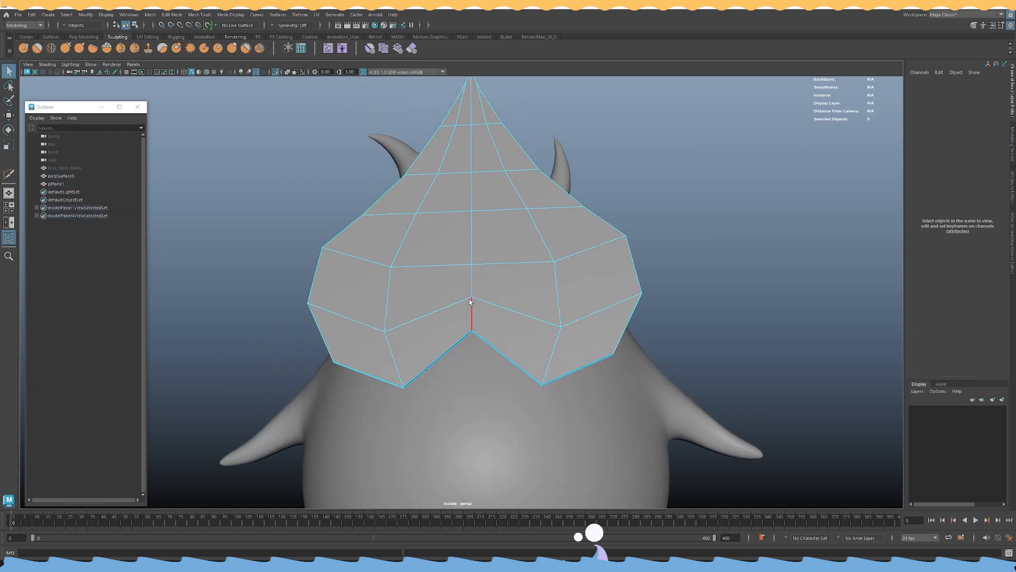
{"action": "double_click", "coordinate": [472, 316]}
{"action": "left_click_drag", "start_coordinate": [491, 265], "coordinate": [519, 283], "text": "alt"}
{"action": "right_click_drag", "start_coordinate": [520, 284], "coordinate": [482, 229], "text": "alt"}
{"action": "right_click", "coordinate": [494, 189], "text": "shift"}
{"action": "middle_click_drag", "start_coordinate": [420, 211], "coordinate": [513, 214]}
{"action": "key", "text": "w"}
{"action": "key", "text": "3"}
{"action": "right_click_drag", "start_coordinate": [511, 214], "coordinate": [525, 177]}
{"action": "left_click", "coordinate": [618, 160]}
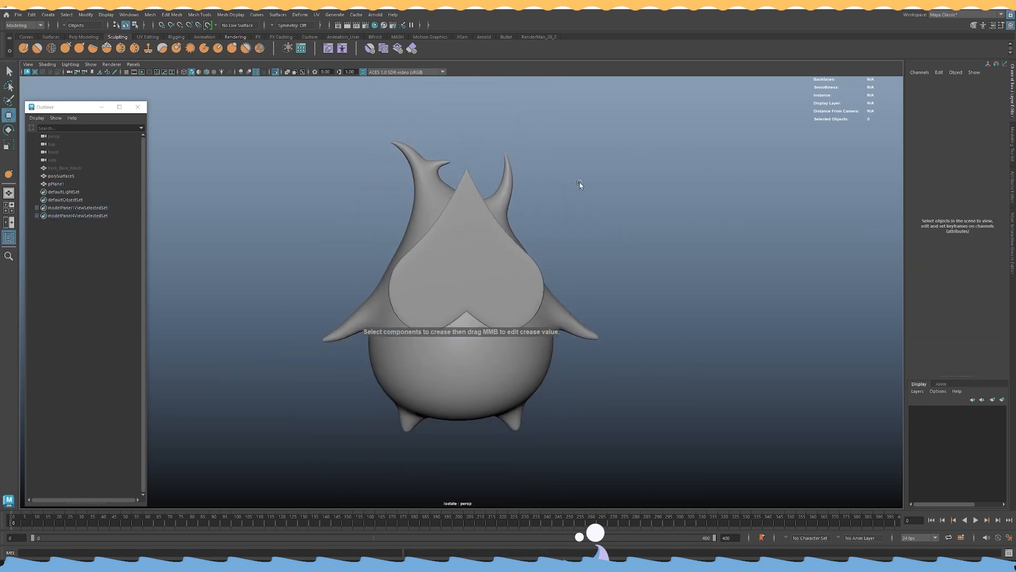
Apply Smooth to the creased shape's mesh and delete its construction history.
{"action": "left_click_drag", "start_coordinate": [524, 177], "coordinate": [515, 151], "text": "alt"}
{"action": "right_click_drag", "start_coordinate": [466, 265], "coordinate": [488, 335], "text": "alt"}
{"action": "left_click", "coordinate": [482, 303]}
{"action": "key", "text": "1"}
{"action": "left_click_drag", "start_coordinate": [482, 304], "coordinate": [488, 331], "text": "alt"}
{"action": "right_click_drag", "start_coordinate": [487, 318], "coordinate": [531, 291], "text": "alt"}
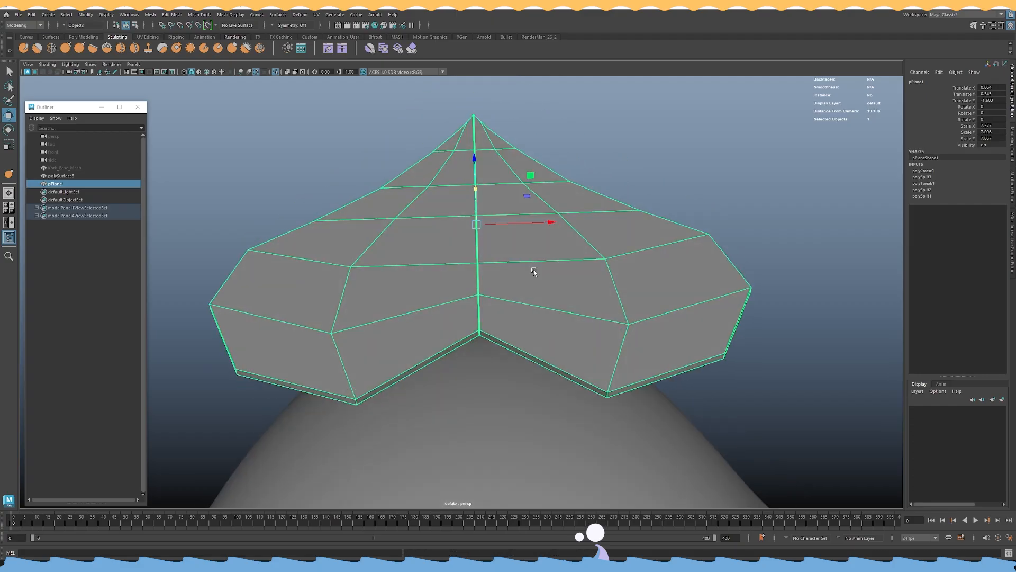
{"action": "left_click_drag", "start_coordinate": [529, 229], "coordinate": [477, 233], "text": "alt"}
{"action": "right_click_drag", "start_coordinate": [467, 218], "coordinate": [467, 217], "text": "shift"}
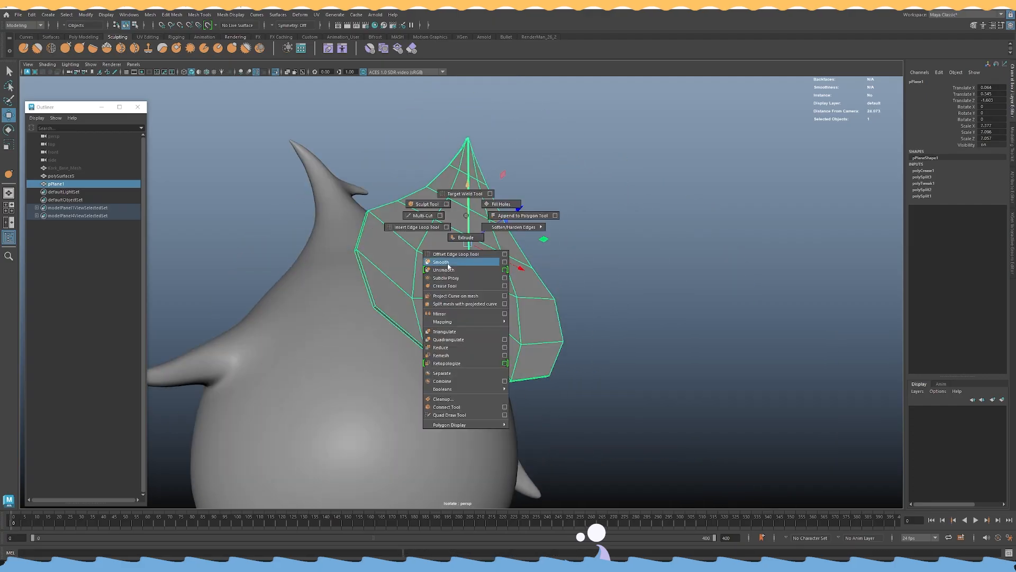
{"action": "right_click_drag", "start_coordinate": [449, 265], "coordinate": [448, 266], "text": "shift"}
{"action": "left_click_drag", "start_coordinate": [448, 266], "coordinate": [472, 220], "text": "alt"}
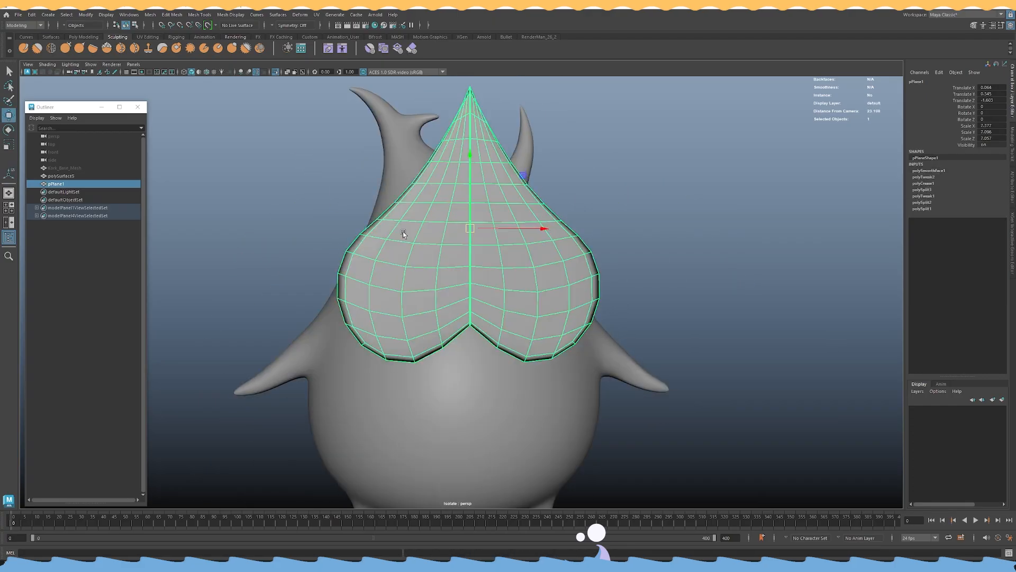
{"action": "key", "text": "alt+shift+d"}
{"action": "left_click_drag", "start_coordinate": [403, 235], "coordinate": [459, 208], "text": "alt"}
{"action": "right_click_drag", "start_coordinate": [457, 182], "coordinate": [458, 157]}
{"action": "left_click_drag", "start_coordinate": [503, 172], "coordinate": [469, 183], "text": "alt"}
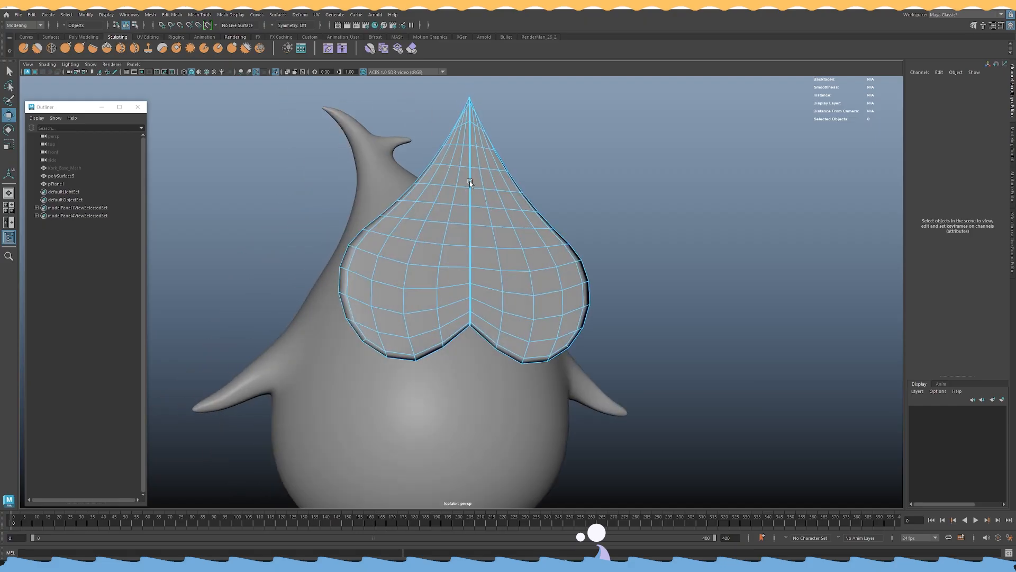
{"action": "double_click", "coordinate": [470, 289]}
{"action": "left_click_drag", "start_coordinate": [540, 270], "coordinate": [501, 262], "text": "alt"}
{"action": "right_click_drag", "start_coordinate": [521, 288], "coordinate": [546, 296], "text": "alt"}
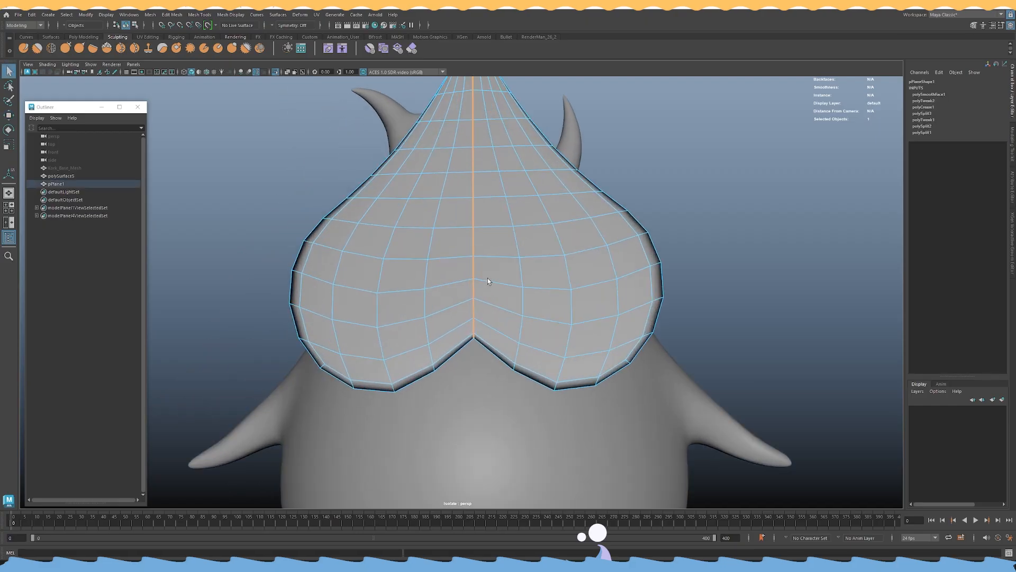
{"action": "right_click_drag", "start_coordinate": [488, 278], "coordinate": [506, 296], "text": "alt"}
{"action": "right_click_drag", "start_coordinate": [504, 201], "coordinate": [506, 204], "text": "shift"}
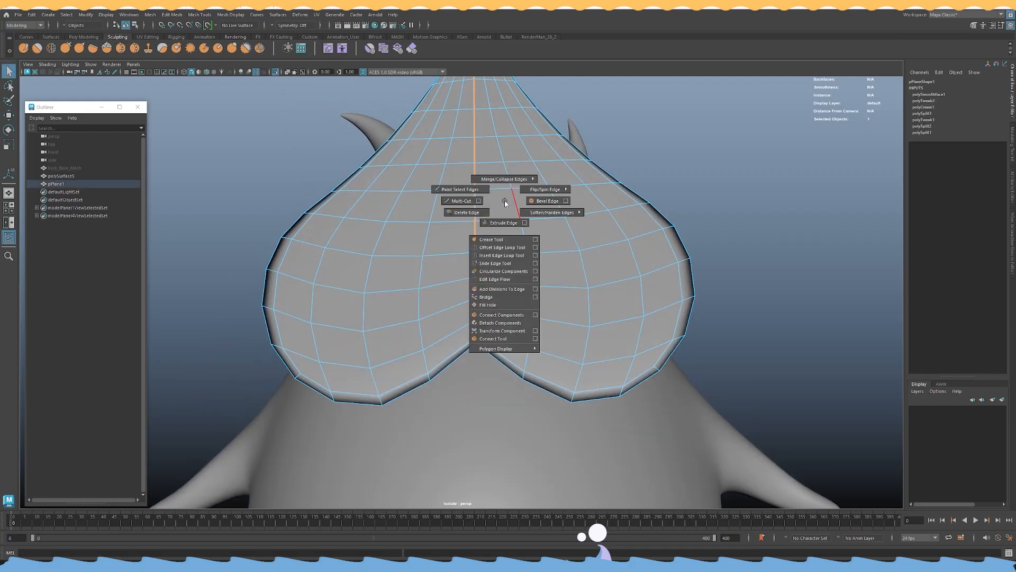
Undo the mesh smoothing and the centre-line crease to return to the coarse pointed shape.
{"action": "key", "text": "ctrl+z"}
{"action": "key", "text": "ctrl+z"}
{"action": "key", "text": "ctrl+z"}
{"action": "key", "text": "ctrl+z"}
{"action": "key", "text": "ctrl+z"}
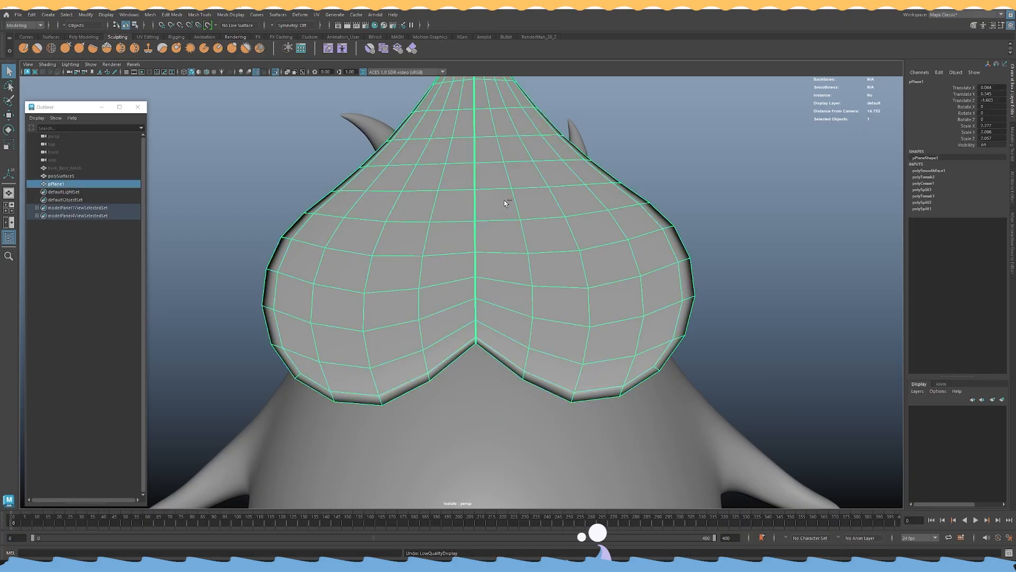
{"action": "left_click_drag", "start_coordinate": [505, 202], "coordinate": [506, 210], "text": "alt"}
{"action": "key", "text": "ctrl+z"}
{"action": "key", "text": "ctrl+z"}
{"action": "key", "text": "ctrl+z"}
{"action": "key", "text": "ctrl+z"}
Insert a vertical edge loop close to each side of the shape's centre line with Multi-Cut.
{"action": "right_click_drag", "start_coordinate": [507, 210], "coordinate": [491, 237]}
{"action": "left_click", "coordinate": [475, 266]}
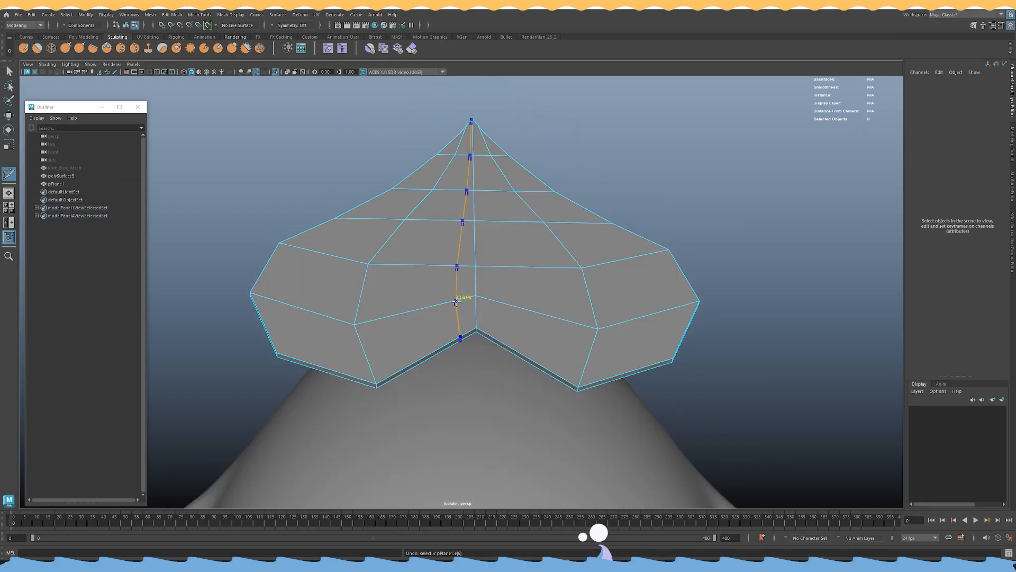
{"action": "middle_click", "coordinate": [530, 274], "text": "ctrl"}
{"action": "left_click_drag", "start_coordinate": [530, 275], "coordinate": [531, 239], "text": "alt"}
{"action": "key", "text": "ctrl+z"}
{"action": "key", "text": "ctrl+z"}
{"action": "left_click", "coordinate": [450, 301], "text": "ctrl"}
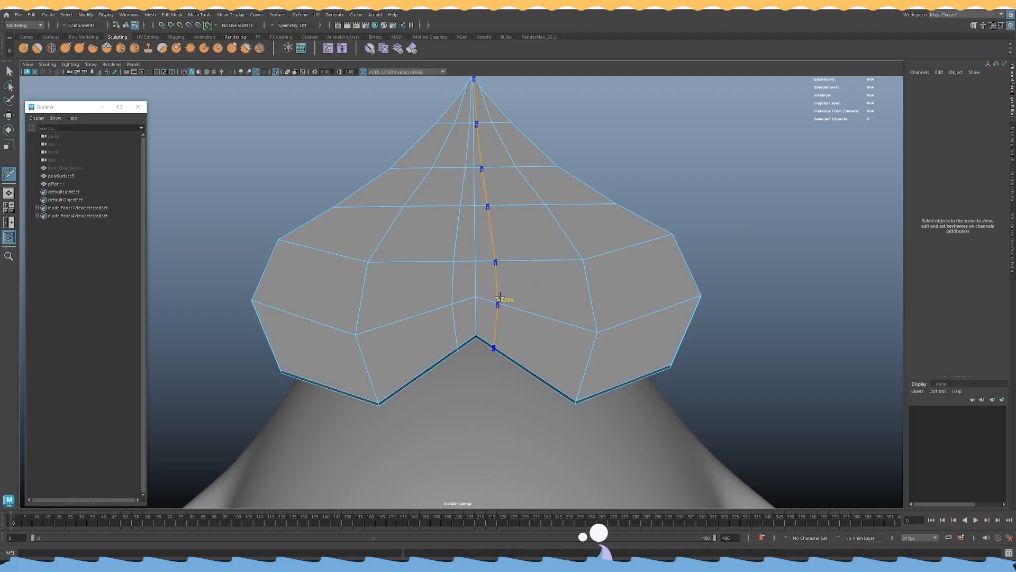
{"action": "right_click_drag", "start_coordinate": [547, 273], "coordinate": [517, 247], "text": "alt"}
{"action": "middle_click_drag", "start_coordinate": [517, 247], "coordinate": [495, 385], "text": "alt"}
{"action": "key", "text": "w"}
Select the clustered vertices at the shape's pointed tip in wireframe and adjust them with the Move and Scale tools.
{"action": "right_click_drag", "start_coordinate": [438, 254], "coordinate": [476, 243]}
{"action": "left_click_drag", "start_coordinate": [476, 242], "coordinate": [494, 193], "text": "alt"}
{"action": "middle_click_drag", "start_coordinate": [495, 192], "coordinate": [498, 389], "text": "alt"}
{"action": "right_click_drag", "start_coordinate": [498, 389], "coordinate": [872, 393], "text": "alt"}
{"action": "right_click_drag", "start_coordinate": [492, 340], "coordinate": [459, 338]}
{"action": "middle_click_drag", "start_coordinate": [459, 338], "coordinate": [477, 257], "text": "alt"}
{"action": "right_click_drag", "start_coordinate": [476, 257], "coordinate": [593, 254], "text": "alt"}
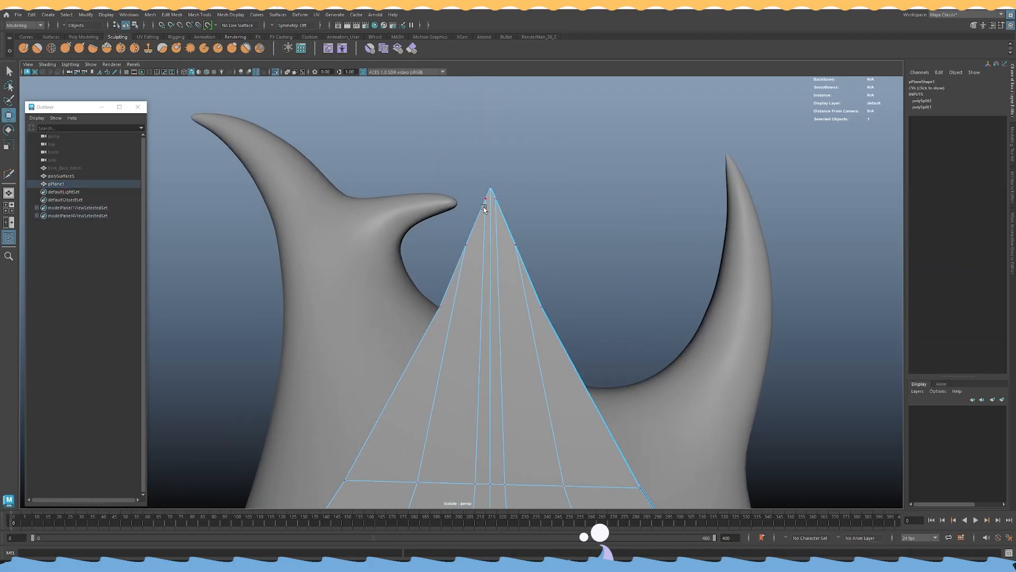
{"action": "key", "text": "4"}
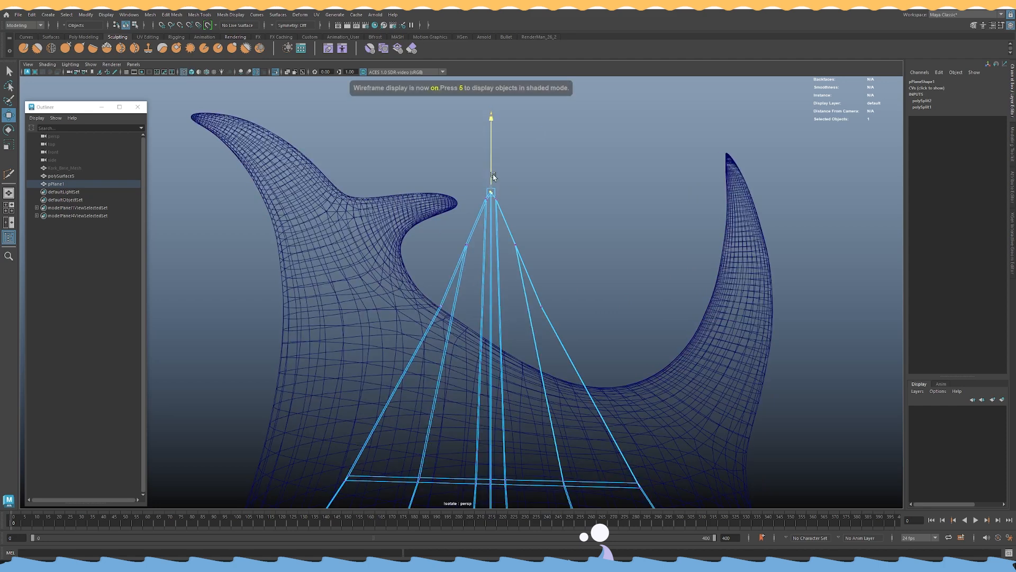
{"action": "left_click_drag", "start_coordinate": [502, 214], "coordinate": [493, 194]}
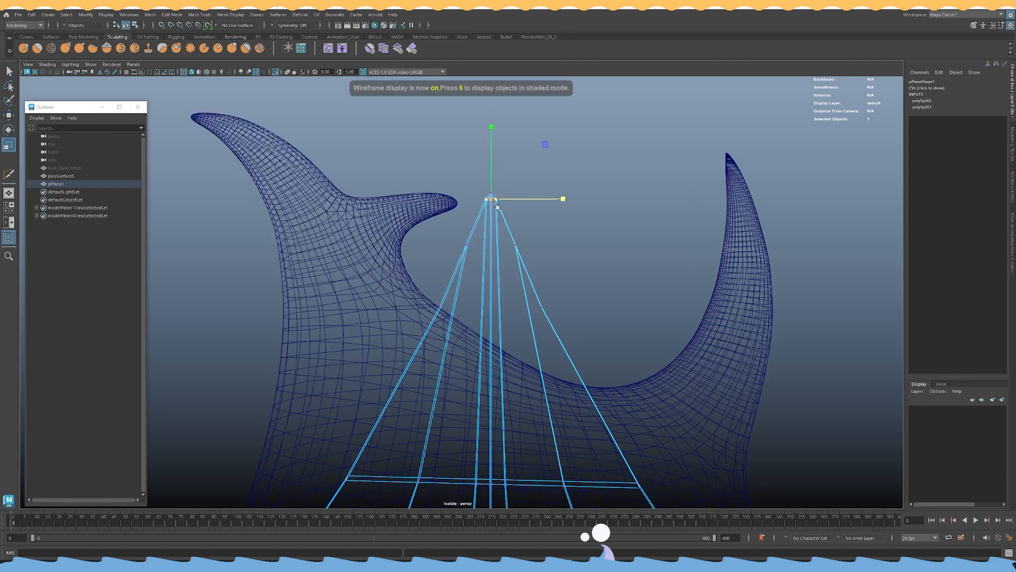
{"action": "key", "text": "5"}
Extrude the two narrow underside faces at the notch between the lobes and pull them down into a short stem.
{"action": "mouse_move", "coordinate": [524, 183]}
{"action": "right_mouse_down"}
{"action": "mouse_move", "coordinate": [606, 170]}
{"action": "mouse_move", "coordinate": [433, 240]}
{"action": "right_mouse_up"}
{"action": "middle_click_drag", "start_coordinate": [498, 381], "coordinate": [507, 213], "text": "alt"}
{"action": "left_click_drag", "start_coordinate": [506, 214], "coordinate": [500, 238], "text": "alt"}
{"action": "left_click", "coordinate": [485, 261]}
{"action": "right_click_drag", "start_coordinate": [500, 238], "coordinate": [521, 235], "text": "alt"}
{"action": "key", "text": "1"}
{"action": "right_click_drag", "start_coordinate": [521, 235], "coordinate": [522, 270]}
{"action": "left_click_drag", "start_coordinate": [522, 291], "coordinate": [514, 217], "text": "alt"}
{"action": "key", "text": "q"}
{"action": "left_click", "coordinate": [497, 382], "text": "shift"}
{"action": "right_click_drag", "start_coordinate": [518, 281], "coordinate": [520, 306], "text": "shift"}
{"action": "left_click_drag", "start_coordinate": [520, 306], "coordinate": [531, 345], "text": "alt"}
{"action": "key", "text": "w"}
{"action": "left_click_drag", "start_coordinate": [481, 319], "coordinate": [481, 394]}
Flatten the stem's end with Scale, then move and rotate it so the stem flares out toward one side.
{"action": "key", "text": "r"}
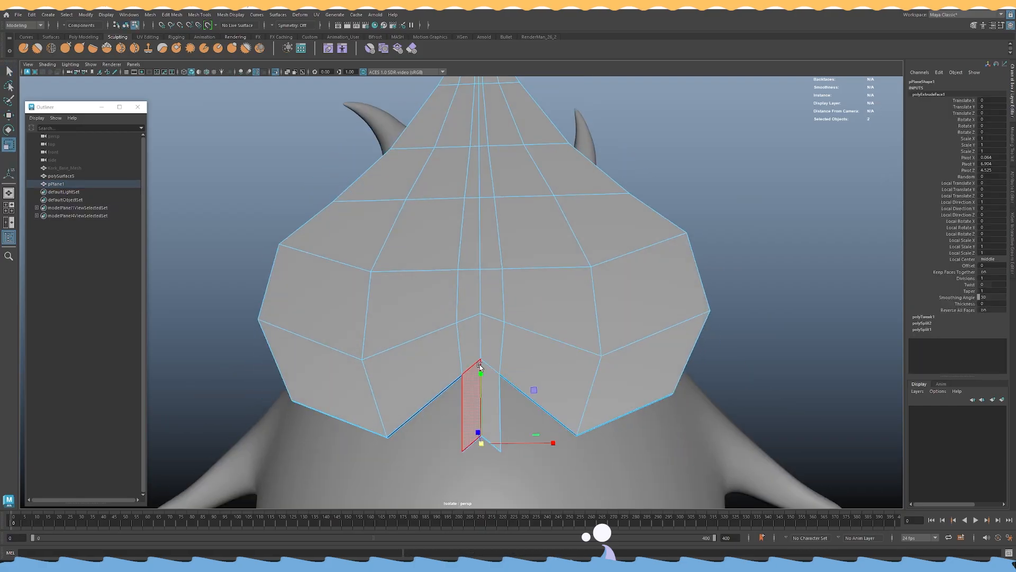
{"action": "left_click_drag", "start_coordinate": [487, 496], "coordinate": [477, 282], "text": "alt"}
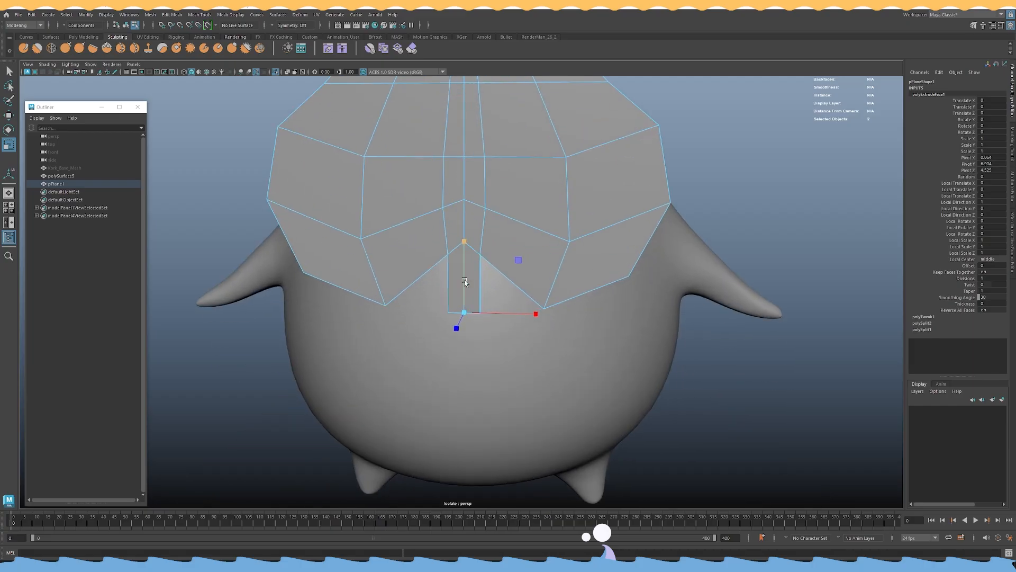
{"action": "key", "text": "w"}
{"action": "left_click_drag", "start_coordinate": [464, 288], "coordinate": [483, 343], "text": "alt"}
{"action": "key", "text": "w"}
{"action": "key", "text": "e"}
{"action": "key", "text": "w"}
Insert an edge loop across the middle of the stem and level its vertices with Scale.
{"action": "mouse_move", "coordinate": [479, 243]}
{"action": "right_mouse_down", "text": "shift"}
{"action": "mouse_move", "coordinate": [440, 254]}
{"action": "mouse_move", "coordinate": [442, 237]}
{"action": "right_mouse_up", "text": "shift"}
{"action": "left_click", "coordinate": [453, 293], "text": "ctrl"}
{"action": "key", "text": "w"}
{"action": "right_click", "coordinate": [480, 236]}
{"action": "key", "text": "4"}
{"action": "mouse_move", "coordinate": [479, 313]}
{"action": "left_mouse_down"}
{"action": "mouse_move", "coordinate": [429, 290]}
{"action": "mouse_move", "coordinate": [456, 262]}
{"action": "mouse_move", "coordinate": [511, 239]}
{"action": "left_mouse_up"}
{"action": "key", "text": "5"}
{"action": "key", "text": "r"}
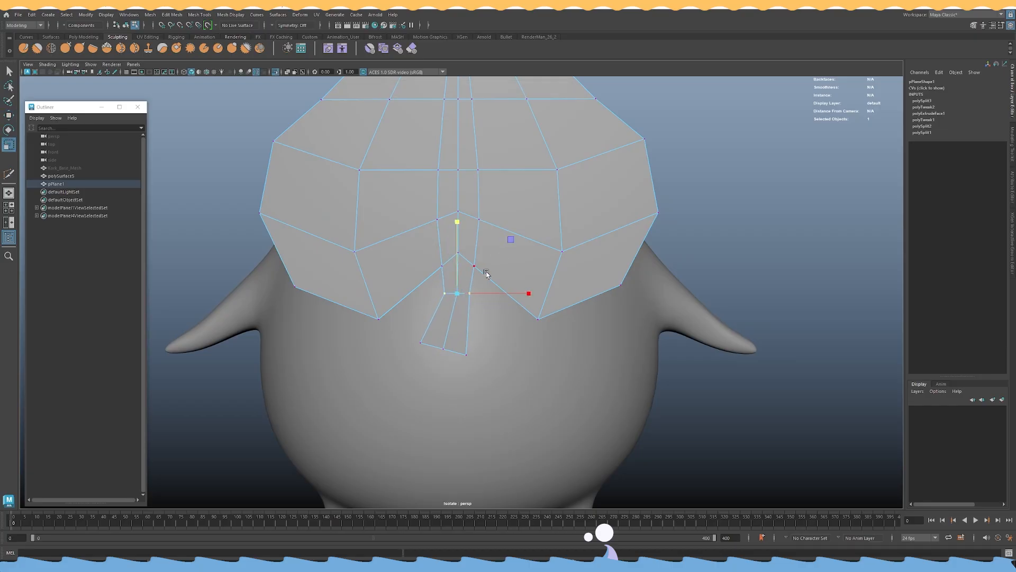
Level and narrow the vertices where the stem meets the notch, then return to object mode.
{"action": "key", "text": "4"}
{"action": "left_click_drag", "start_coordinate": [487, 273], "coordinate": [436, 248]}
{"action": "key", "text": "5"}
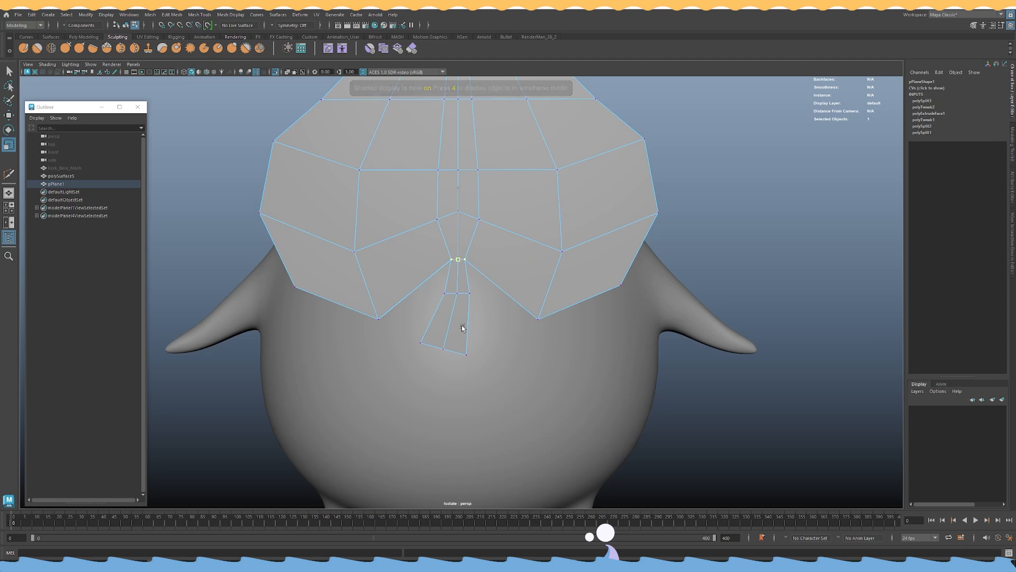
{"action": "left_click_drag", "start_coordinate": [462, 327], "coordinate": [464, 328], "text": "alt"}
{"action": "key", "text": "w"}
{"action": "right_click_drag", "start_coordinate": [444, 209], "coordinate": [481, 198]}
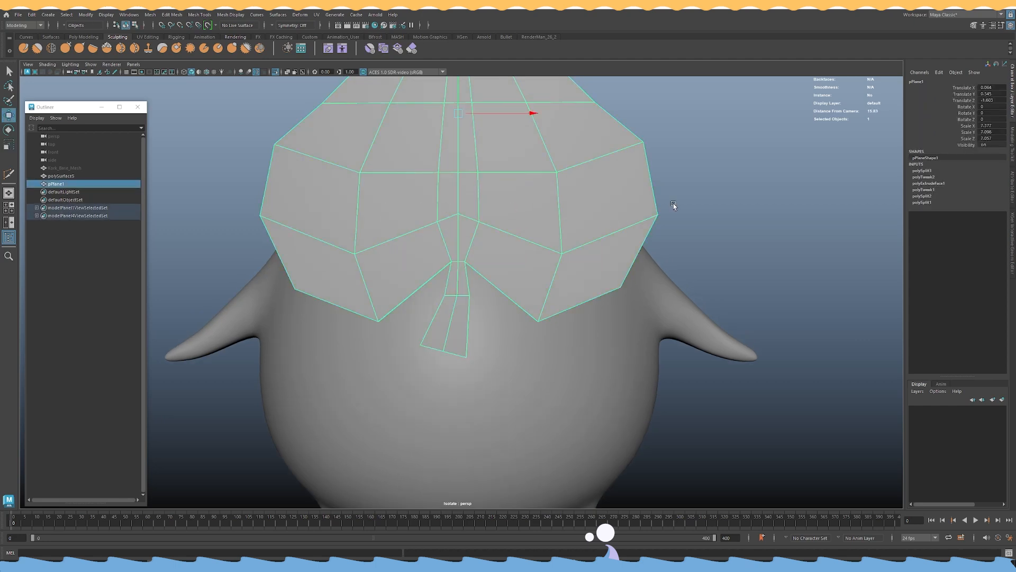
Delete the stemmed shape's construction history and frame it in smooth preview.
{"action": "left_click", "coordinate": [673, 203]}
{"action": "key", "text": "a"}
{"action": "left_click", "coordinate": [470, 225]}
{"action": "key", "text": "f"}
{"action": "left_click_drag", "start_coordinate": [480, 238], "coordinate": [547, 265], "text": "alt"}
{"action": "left_click", "coordinate": [640, 170]}
{"action": "left_click", "coordinate": [547, 265]}
{"action": "right_click_drag", "start_coordinate": [547, 264], "coordinate": [526, 313], "text": "alt"}
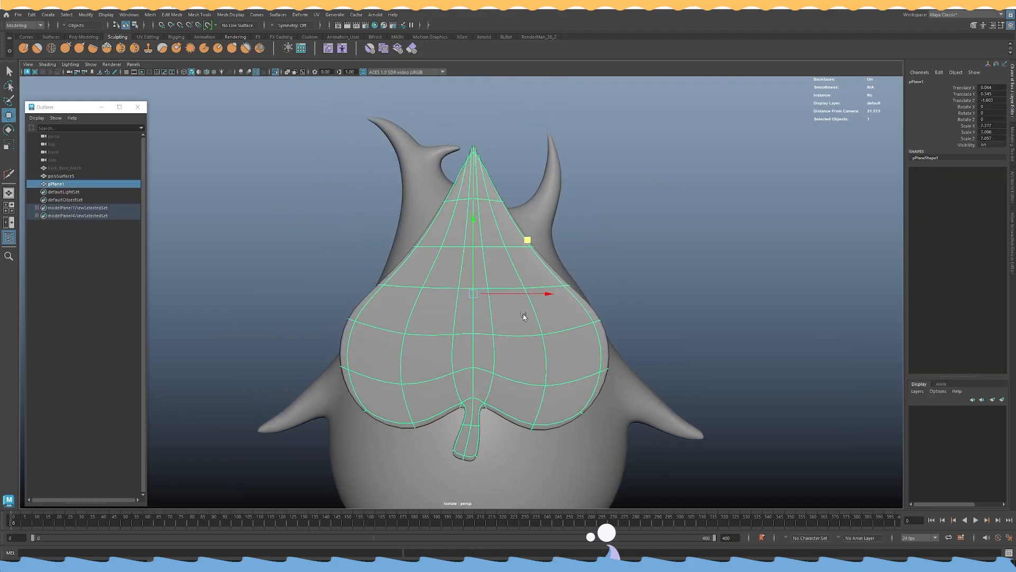
Insert a horizontal edge loop across the upper part of the unsmoothed shape with Multi-Cut.
{"action": "key", "text": "1"}
{"action": "right_click_drag", "start_coordinate": [472, 220], "coordinate": [466, 226], "text": "shift"}
{"action": "middle_click", "coordinate": [466, 226], "text": "ctrl"}
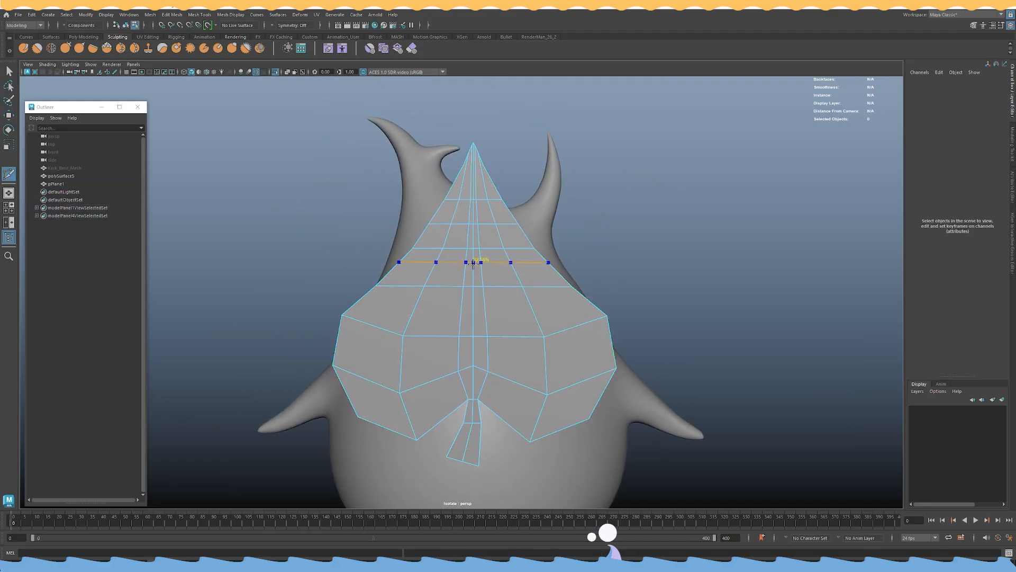
{"action": "left_click_drag", "start_coordinate": [470, 261], "coordinate": [473, 259], "text": "alt"}
{"action": "key", "text": "q"}
{"action": "key", "text": "w"}
Apply Edit Edge Flow to the new horizontal loop and the loop below it.
{"action": "right_click_drag", "start_coordinate": [472, 245], "coordinate": [465, 208]}
{"action": "double_click", "coordinate": [460, 228]}
{"action": "key", "text": "g"}
{"action": "double_click", "coordinate": [457, 251]}
{"action": "key", "text": "g"}
{"action": "key", "text": "w"}
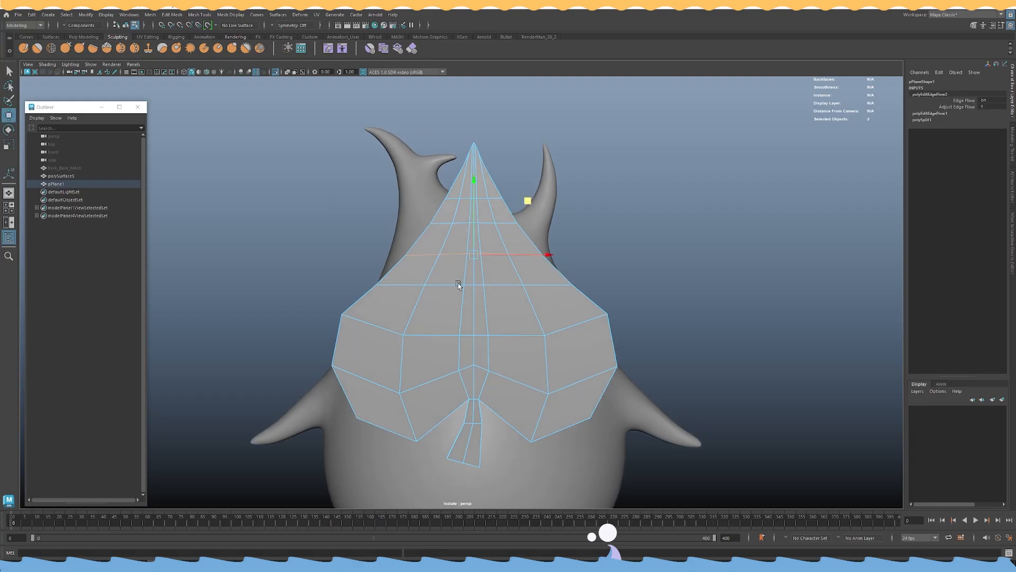
Check the shape in smooth preview and delete its construction history.
{"action": "scroll", "coordinate": [467, 243], "scroll_direction": "up", "scroll_amount": 3}
{"action": "key", "text": "3"}
{"action": "right_click_drag", "start_coordinate": [467, 246], "coordinate": [509, 226]}
{"action": "left_click_drag", "start_coordinate": [510, 227], "coordinate": [551, 239], "text": "alt"}
{"action": "left_click", "coordinate": [492, 218]}
{"action": "key", "text": "1"}
{"action": "left_click_drag", "start_coordinate": [493, 217], "coordinate": [497, 205], "text": "alt"}
{"action": "middle_click_drag", "start_coordinate": [497, 204], "coordinate": [453, 223], "text": "alt"}
{"action": "scroll", "coordinate": [453, 222], "scroll_direction": "up", "scroll_amount": 3}
{"action": "key", "text": "alt+shift+d"}
Insert another horizontal edge loop near the pointed tip and inspect the whole shape in smooth preview.
{"action": "right_click_drag", "start_coordinate": [448, 205], "coordinate": [364, 208], "text": "shift"}
{"action": "left_click", "coordinate": [435, 134], "text": "ctrl"}
{"action": "key", "text": "w"}
{"action": "right_click_drag", "start_coordinate": [431, 185], "coordinate": [484, 159]}
{"action": "key", "text": "3"}
{"action": "left_click", "coordinate": [683, 189]}
{"action": "scroll", "coordinate": [683, 189], "scroll_direction": "down", "scroll_amount": 5}
{"action": "left_click", "coordinate": [458, 271]}
{"action": "left_click_drag", "start_coordinate": [587, 303], "coordinate": [626, 309], "text": "alt"}
{"action": "scroll", "coordinate": [626, 309], "scroll_direction": "up", "scroll_amount": 5}
Add further horizontal edge loops to the tapering upper section with Multi-Cut.
{"action": "key", "text": "1"}
{"action": "right_click_drag", "start_coordinate": [519, 213], "coordinate": [432, 200], "text": "shift"}
{"action": "middle_click", "coordinate": [445, 213], "text": "ctrl"}
{"action": "key", "text": "w"}
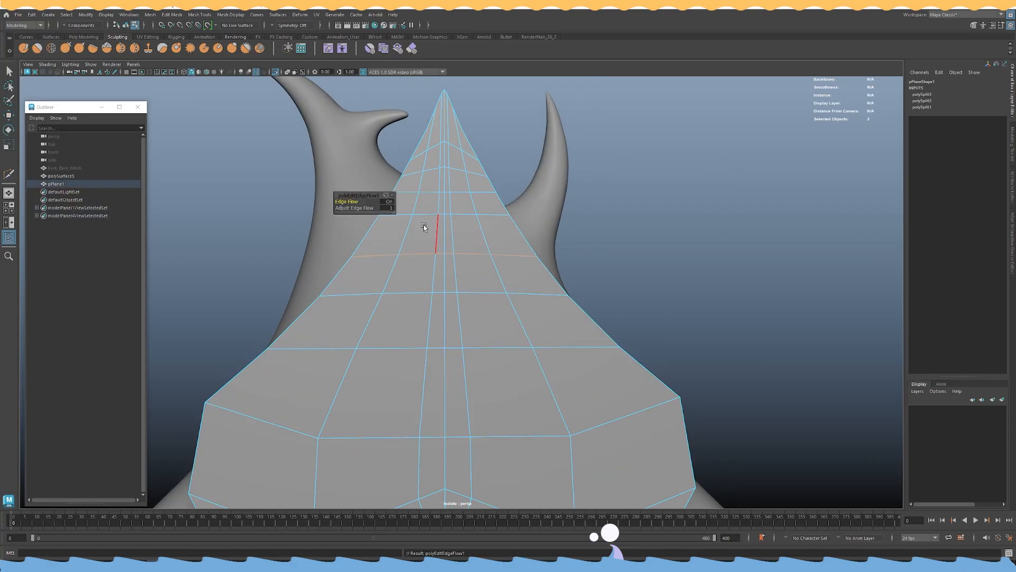
Apply Edit Edge Flow to each horizontal loop of the tapering upper section in turn.
{"action": "double_click", "coordinate": [432, 169]}
{"action": "key", "text": "g"}
{"action": "double_click", "coordinate": [431, 197]}
{"action": "key", "text": "g"}
{"action": "double_click", "coordinate": [424, 223]}
{"action": "key", "text": "g"}
{"action": "double_click", "coordinate": [418, 254]}
{"action": "key", "text": "g"}
{"action": "key", "text": "g"}
Even out the horizontal loops across the shape's middle with repeated Edit Edge Flow.
{"action": "scroll", "coordinate": [417, 317], "scroll_direction": "down", "scroll_amount": 3}
{"action": "middle_click_drag", "start_coordinate": [415, 349], "coordinate": [447, 279], "text": "alt"}
{"action": "right_click_drag", "start_coordinate": [481, 242], "coordinate": [459, 241], "text": "shift"}
{"action": "key", "text": "w"}
{"action": "left_click", "coordinate": [434, 266]}
{"action": "double_click", "coordinate": [434, 266]}
{"action": "key", "text": "g"}
{"action": "left_click", "coordinate": [446, 237]}
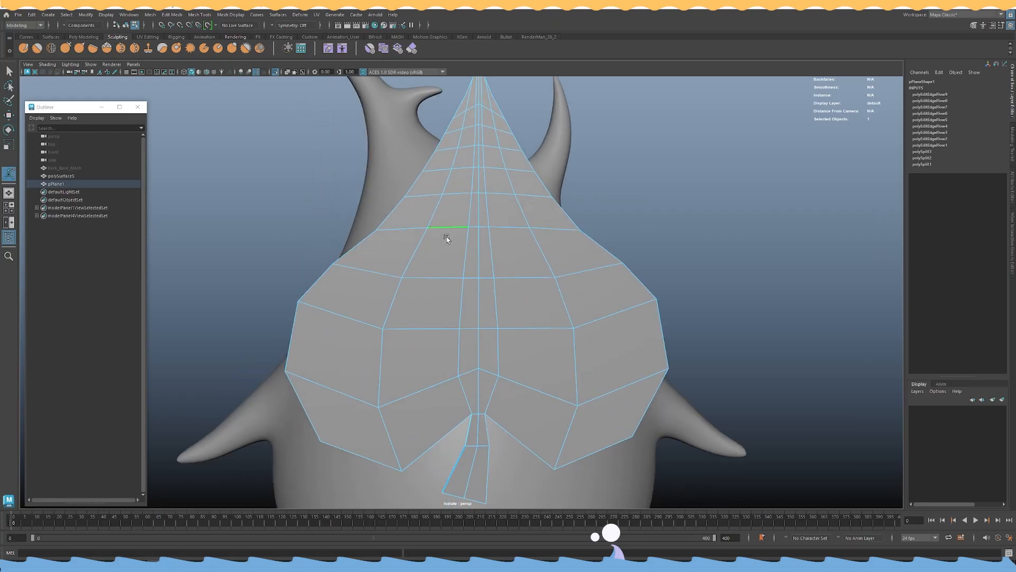
{"action": "key", "text": "g"}
{"action": "key", "text": "g"}
{"action": "key", "text": "g"}
{"action": "key", "text": "g"}
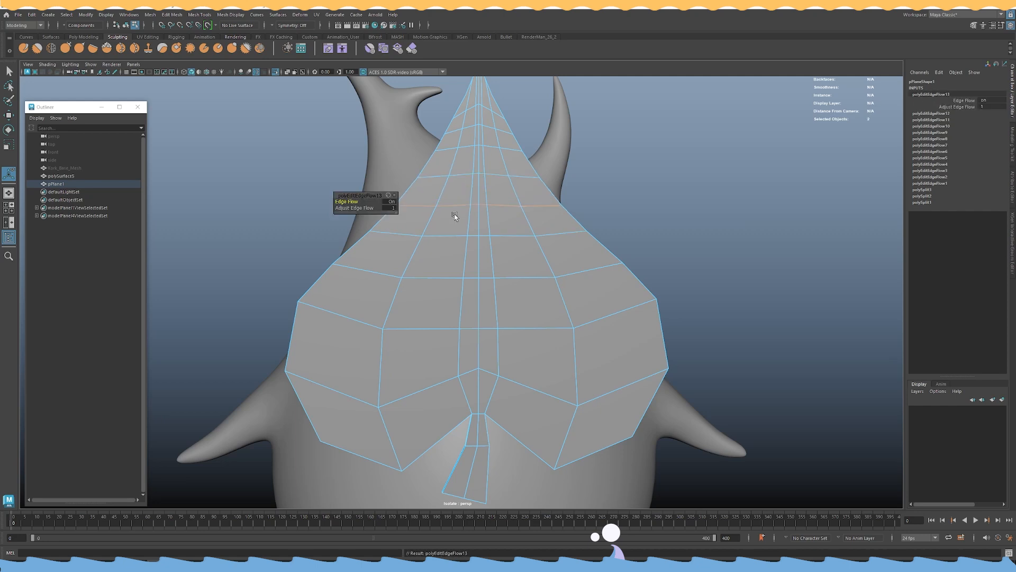
Apply Edit Edge Flow to the horizontal loops from the widest part of the lobes up to the middle.
{"action": "double_click", "coordinate": [431, 313]}
{"action": "key", "text": "g"}
{"action": "left_click", "coordinate": [436, 284]}
{"action": "key", "text": "g"}
{"action": "double_click", "coordinate": [443, 243]}
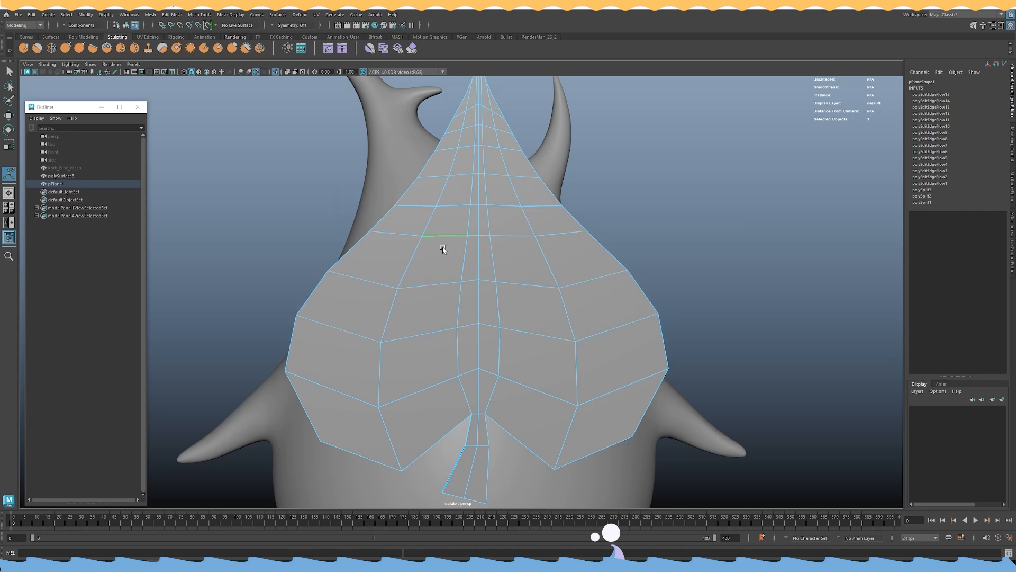
{"action": "key", "text": "g"}
{"action": "double_click", "coordinate": [451, 209]}
{"action": "key", "text": "g"}
Reapply Edit Edge Flow to the middle and lobe loops, undo it on the lowest loop, and return to object mode.
{"action": "double_click", "coordinate": [444, 244]}
{"action": "key", "text": "g"}
{"action": "double_click", "coordinate": [433, 289]}
{"action": "double_click", "coordinate": [430, 334]}
{"action": "key", "text": "g"}
{"action": "double_click", "coordinate": [427, 388]}
{"action": "key", "text": "g"}
{"action": "key", "text": "ctrl+z"}
{"action": "right_click_drag", "start_coordinate": [430, 285], "coordinate": [486, 246]}
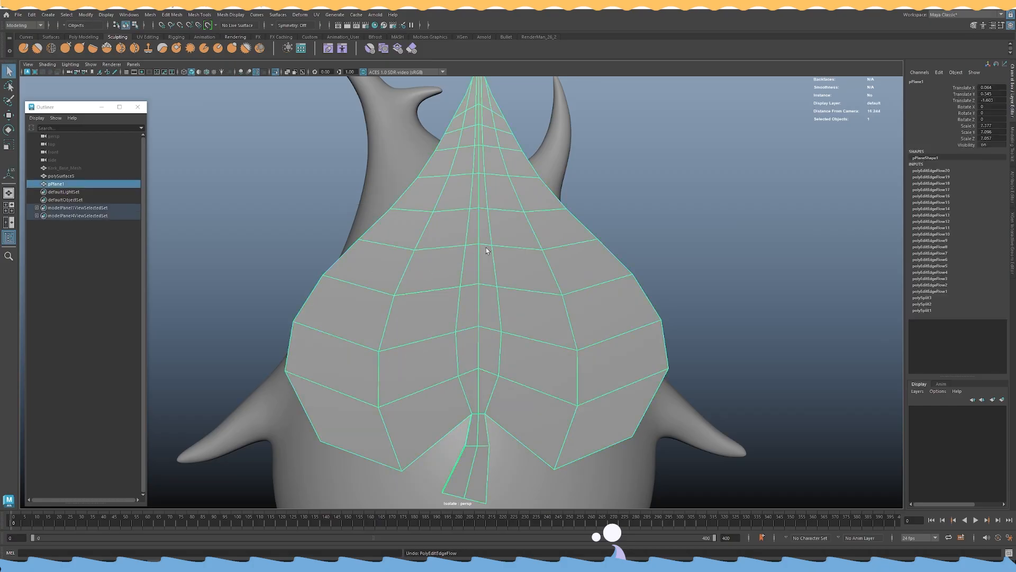
Delete the leaf's construction history and check its smooth preview in front of the character from a distance.
{"action": "key", "text": "alt+shift+d"}
{"action": "key", "text": "3"}
{"action": "left_click", "coordinate": [737, 212]}
{"action": "scroll", "coordinate": [430, 300], "scroll_direction": "down", "scroll_amount": 5}
{"action": "left_click", "coordinate": [429, 301]}
{"action": "scroll", "coordinate": [585, 263], "scroll_direction": "up", "scroll_amount": 3}
{"action": "mouse_move", "coordinate": [465, 286]}
{"action": "left_mouse_down", "text": "alt"}
{"action": "mouse_move", "coordinate": [585, 261]}
{"action": "mouse_move", "coordinate": [453, 271]}
{"action": "left_mouse_up", "text": "alt"}
{"action": "key", "text": "w"}
{"action": "scroll", "coordinate": [585, 261], "scroll_direction": "down", "scroll_amount": 6}
{"action": "key", "text": "1"}
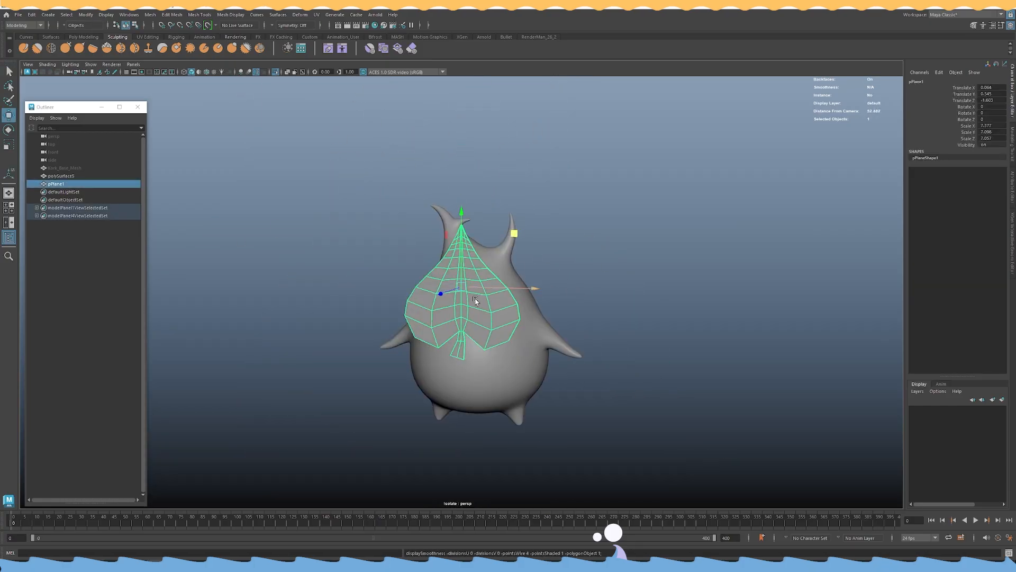
Freeze the leaf's transformations and check its position from the side and in the four-view layout.
{"action": "middle_click_drag", "start_coordinate": [476, 301], "coordinate": [492, 257], "text": "alt"}
{"action": "scroll", "coordinate": [520, 293], "scroll_direction": "up", "scroll_amount": 6}
{"action": "mouse_move", "coordinate": [519, 292]}
{"action": "left_mouse_down", "text": "alt"}
{"action": "mouse_move", "coordinate": [608, 327]}
{"action": "mouse_move", "coordinate": [572, 286]}
{"action": "mouse_move", "coordinate": [597, 284]}
{"action": "mouse_move", "coordinate": [642, 320]}
{"action": "mouse_move", "coordinate": [492, 182]}
{"action": "mouse_move", "coordinate": [459, 173]}
{"action": "mouse_move", "coordinate": [486, 217]}
{"action": "mouse_move", "coordinate": [553, 206]}
{"action": "mouse_move", "coordinate": [509, 221]}
{"action": "mouse_move", "coordinate": [475, 284]}
{"action": "mouse_move", "coordinate": [515, 309]}
{"action": "left_mouse_up", "text": "alt"}
{"action": "key", "text": "r"}
{"action": "scroll", "coordinate": [510, 222], "scroll_direction": "down", "scroll_amount": 5}
{"action": "left_click", "coordinate": [513, 245]}
{"action": "scroll", "coordinate": [475, 285], "scroll_direction": "up", "scroll_amount": 5}
{"action": "left_click", "coordinate": [475, 284]}
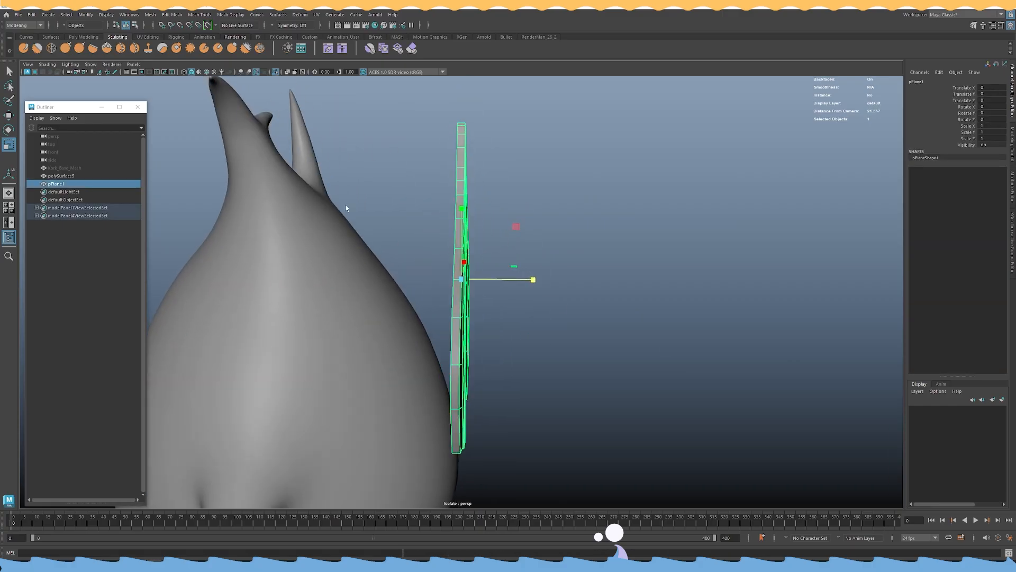
{"action": "key", "text": "space"}
{"action": "key", "text": "space"}
{"action": "scroll", "coordinate": [421, 233], "scroll_direction": "down", "scroll_amount": 2}
{"action": "key", "text": "space"}
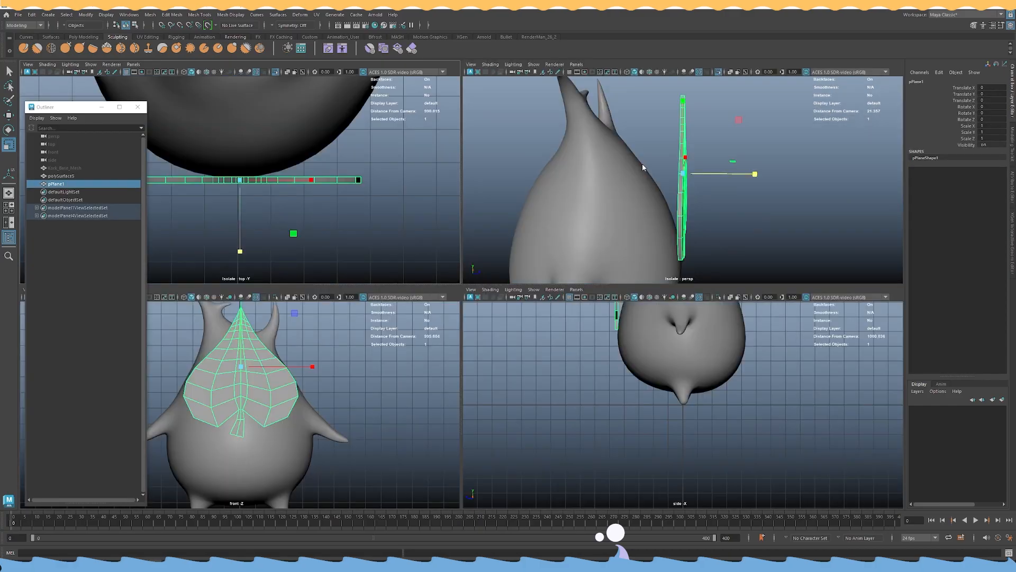
{"action": "key", "text": "space"}
Select the band of side faces around the leaf's rim and convert the selection to its edge perimeter.
{"action": "left_click_drag", "start_coordinate": [642, 166], "coordinate": [606, 183], "text": "alt"}
{"action": "right_click_drag", "start_coordinate": [604, 178], "coordinate": [601, 205]}
{"action": "right_click", "coordinate": [555, 184]}
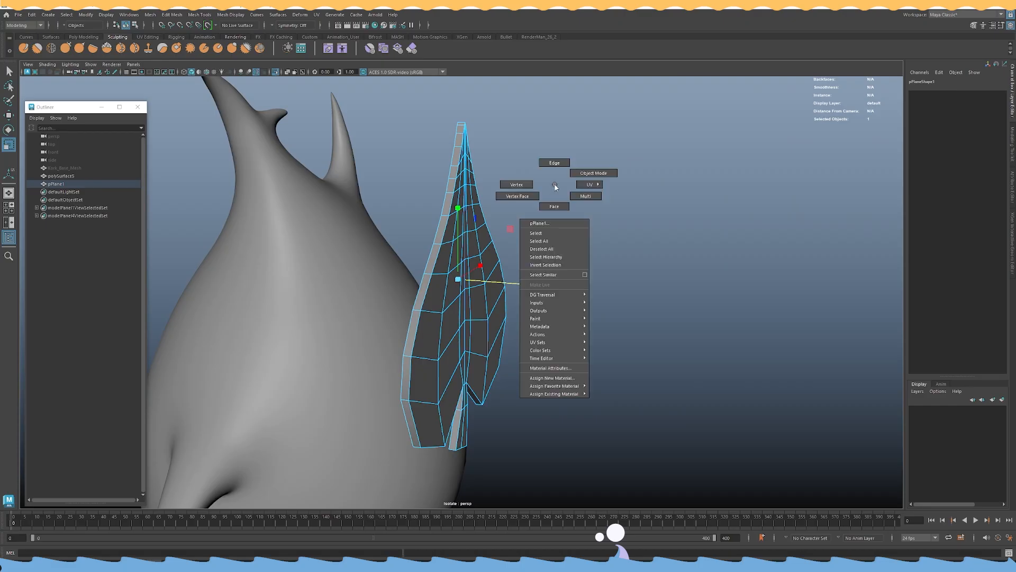
{"action": "left_click", "coordinate": [553, 207]}
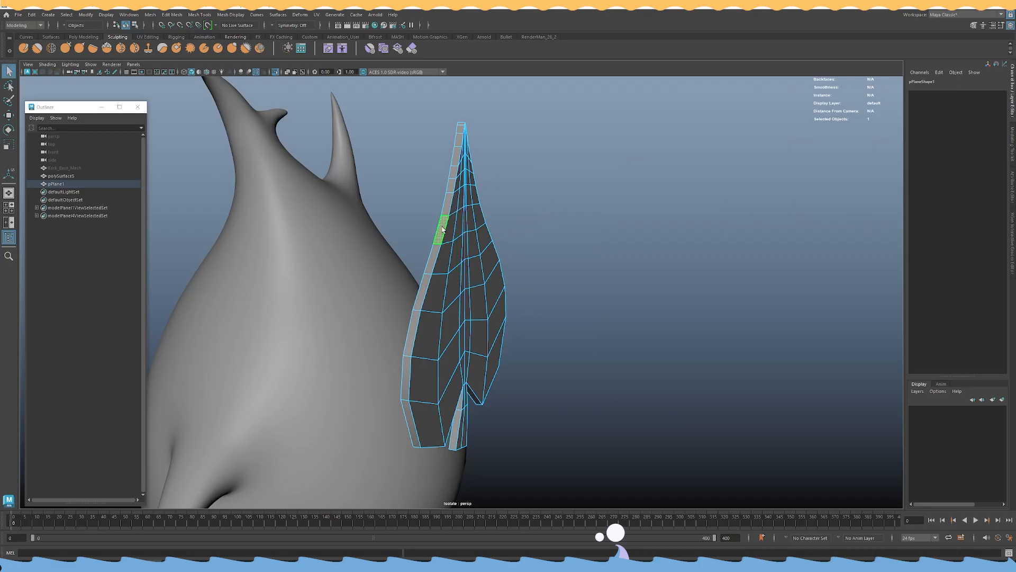
{"action": "left_click_drag", "start_coordinate": [450, 204], "coordinate": [458, 228], "text": "alt"}
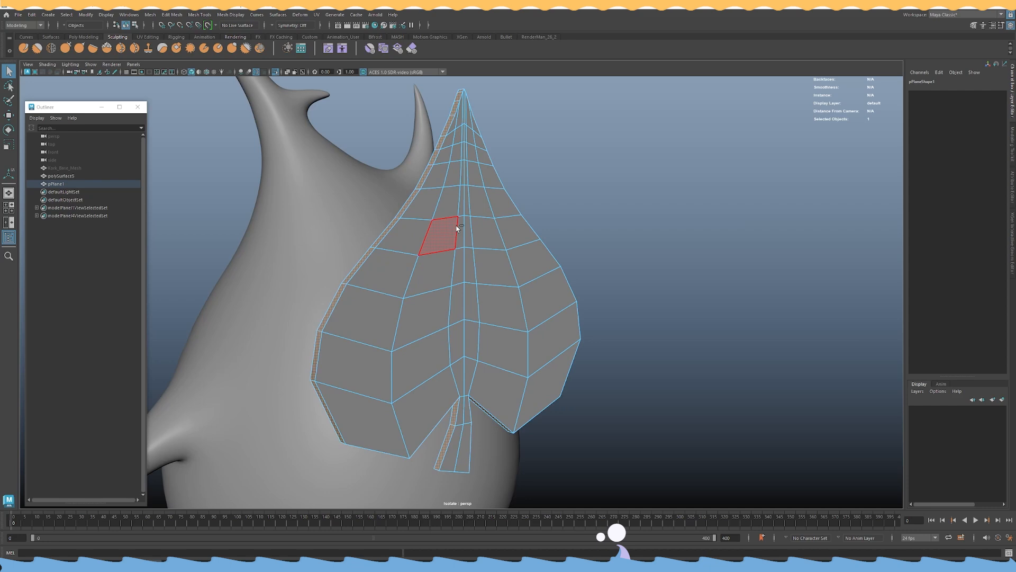
{"action": "right_click", "coordinate": [457, 228], "text": "ctrl"}
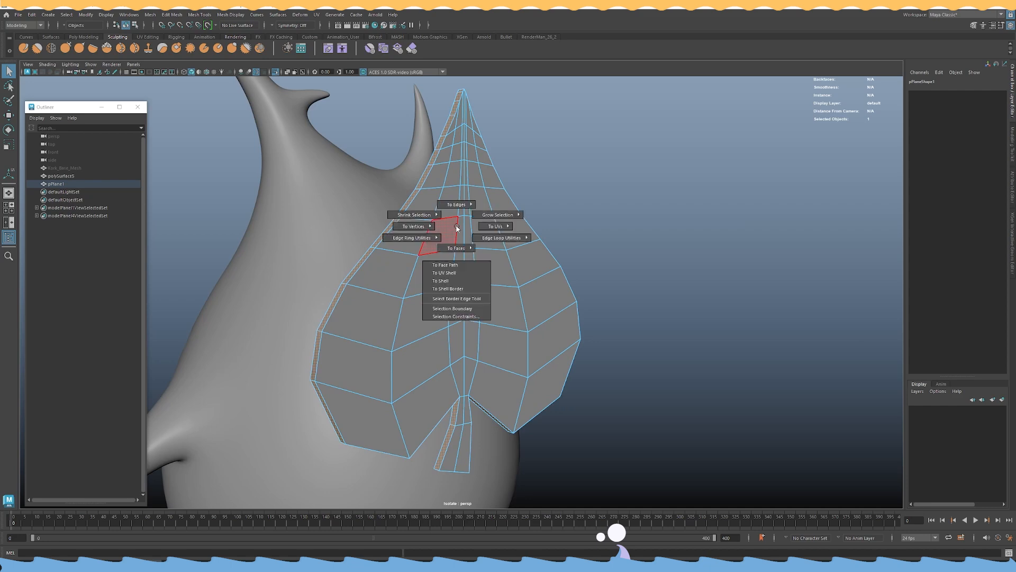
{"action": "mouse_move", "coordinate": [459, 190]}
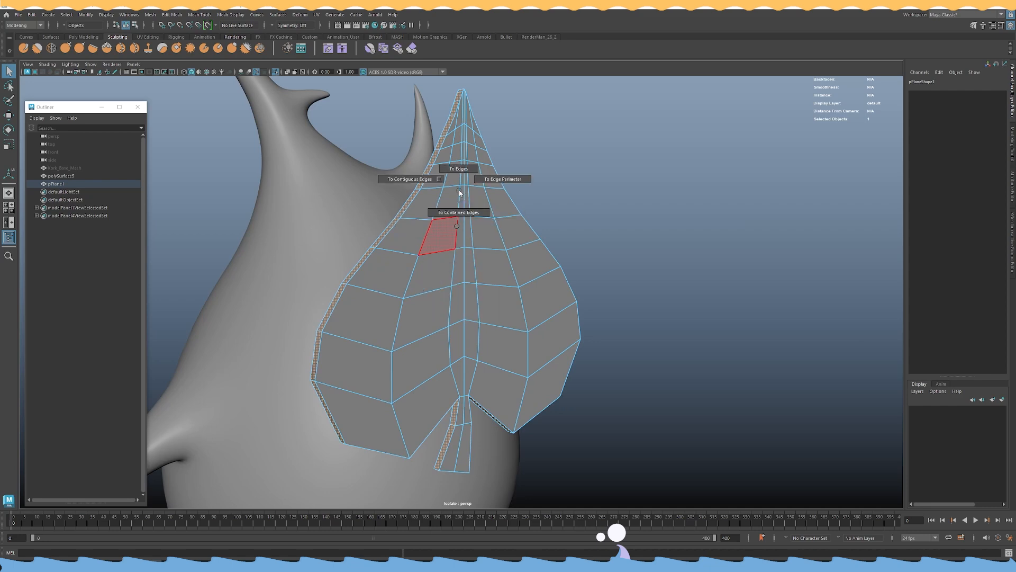
{"action": "left_click", "coordinate": [492, 180]}
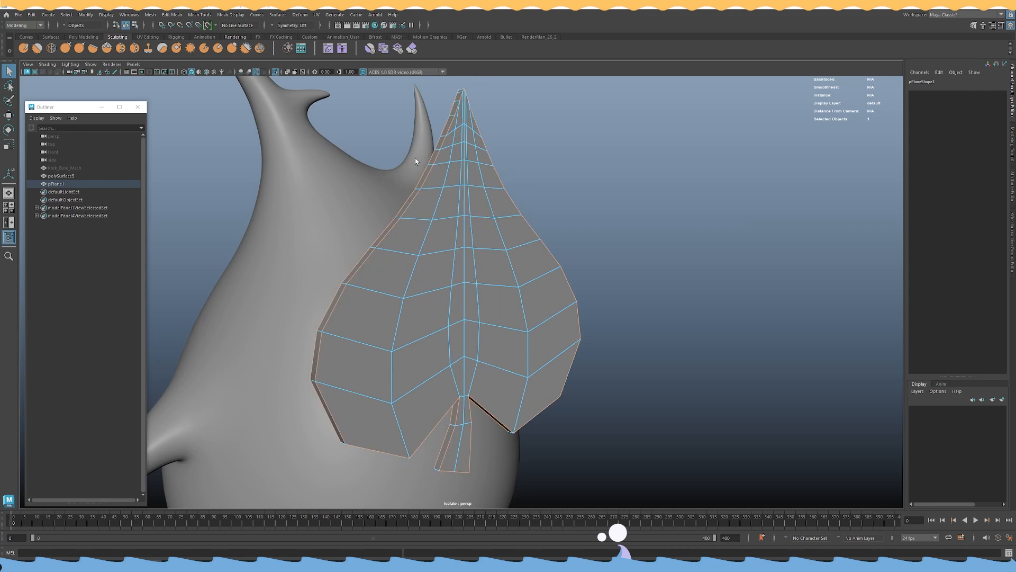
Crease the selected front and back outline edges of the leaf with the Crease Tool and turn on smooth preview.
{"action": "left_click_drag", "start_coordinate": [336, 328], "coordinate": [430, 412], "text": "alt"}
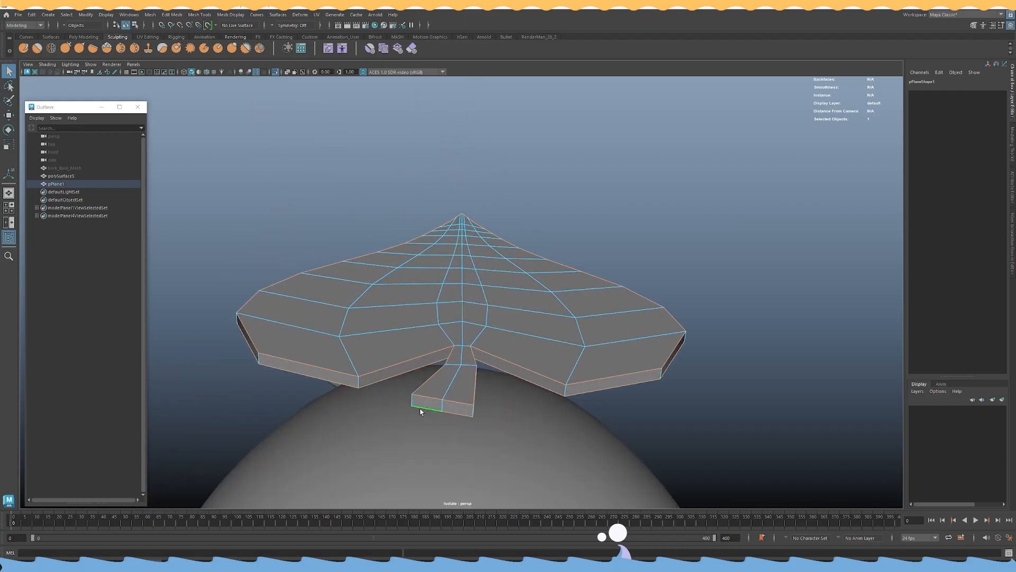
{"action": "left_click_drag", "start_coordinate": [492, 388], "coordinate": [493, 372], "text": "alt"}
{"action": "scroll", "coordinate": [493, 371], "scroll_direction": "up", "scroll_amount": 2}
{"action": "left_click_drag", "start_coordinate": [475, 312], "coordinate": [522, 315], "text": "alt"}
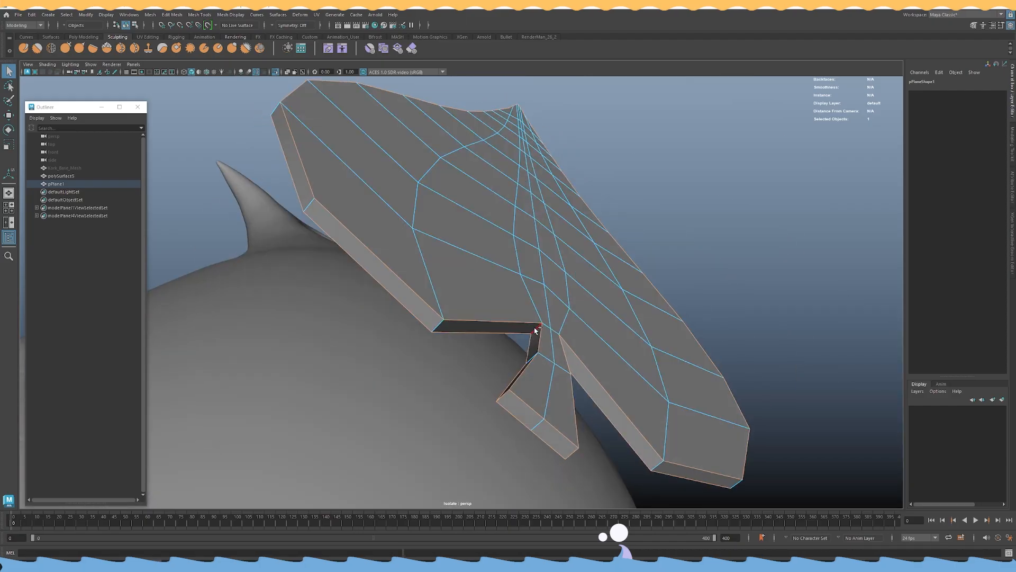
{"action": "scroll", "coordinate": [640, 278], "scroll_direction": "down", "scroll_amount": 3}
{"action": "right_click", "coordinate": [500, 229], "text": "shift"}
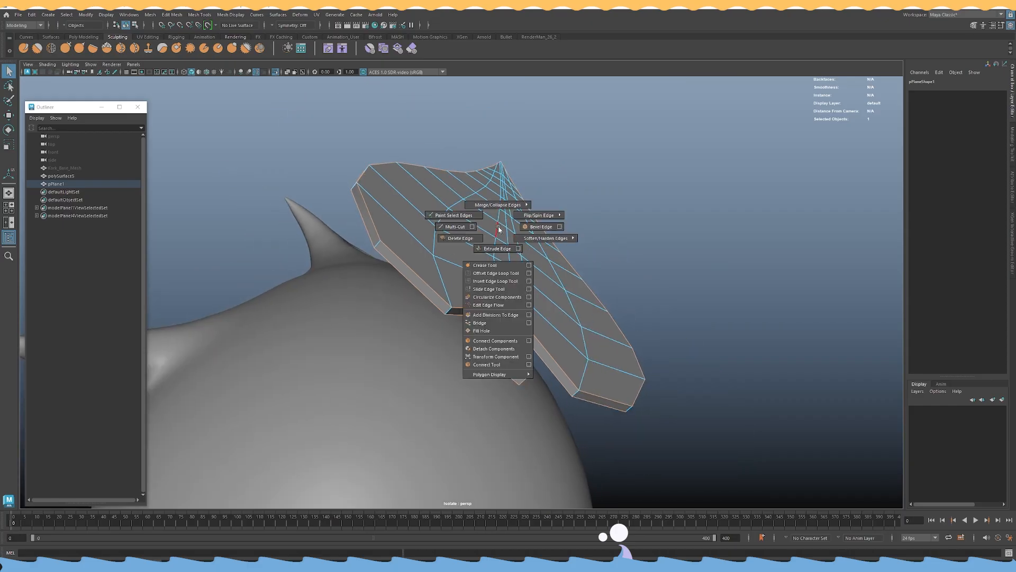
{"action": "left_click", "coordinate": [493, 267]}
{"action": "middle_click_drag", "start_coordinate": [411, 227], "coordinate": [511, 242]}
{"action": "key", "text": "w"}
{"action": "right_click_drag", "start_coordinate": [512, 240], "coordinate": [555, 227]}
{"action": "key", "text": "3"}
{"action": "left_click", "coordinate": [628, 197]}
{"action": "scroll", "coordinate": [627, 197], "scroll_direction": "down", "scroll_amount": 1}
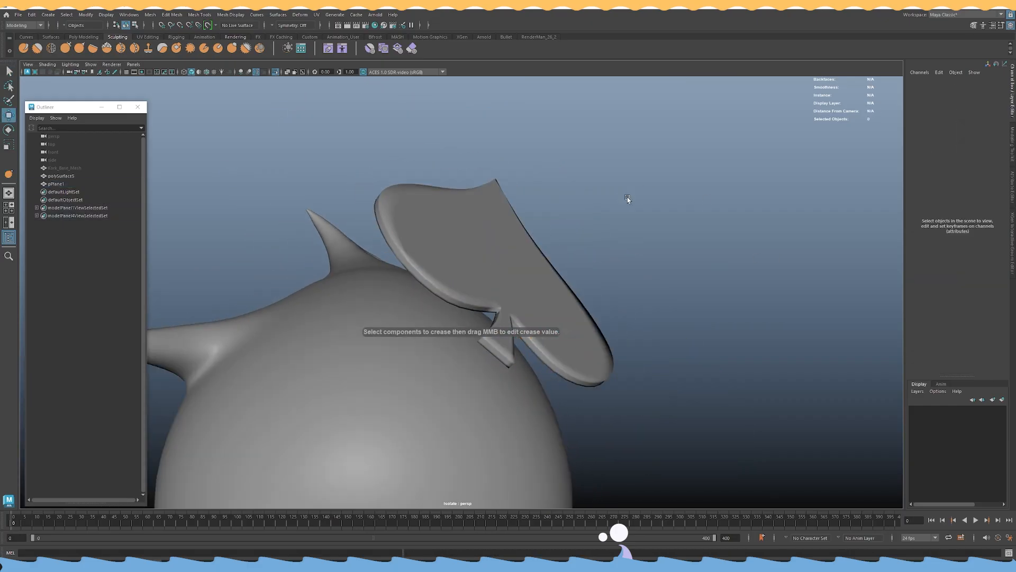
Examine the creased leaf against the whole character from the front and from the side.
{"action": "left_click_drag", "start_coordinate": [627, 198], "coordinate": [513, 257], "text": "alt"}
{"action": "left_click", "coordinate": [513, 256]}
{"action": "scroll", "coordinate": [606, 236], "scroll_direction": "down", "scroll_amount": 3}
{"action": "left_click", "coordinate": [606, 236]}
{"action": "left_click_drag", "start_coordinate": [605, 236], "coordinate": [663, 259], "text": "alt"}
{"action": "scroll", "coordinate": [490, 249], "scroll_direction": "down", "scroll_amount": 4}
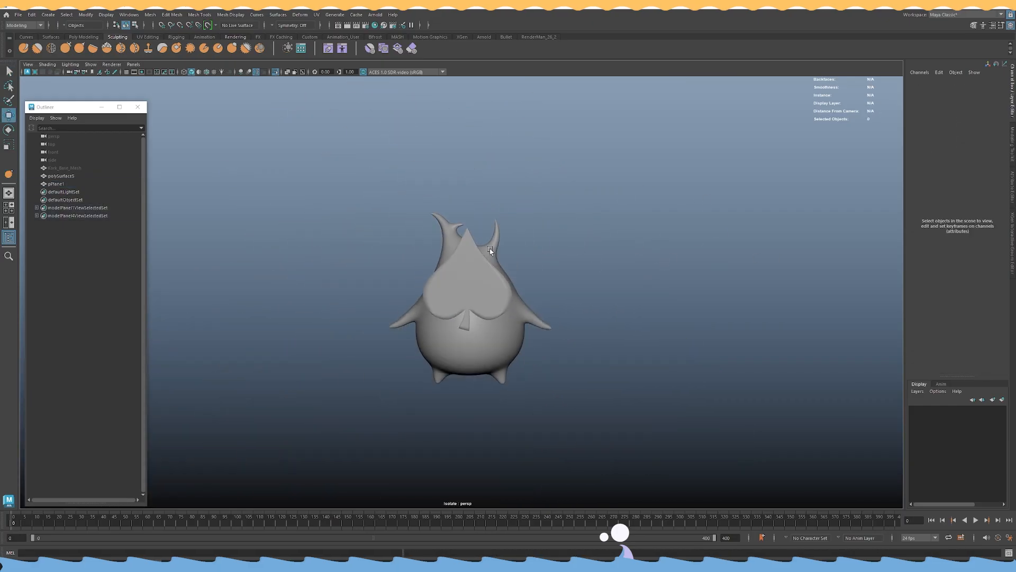
{"action": "left_click", "coordinate": [491, 253]}
{"action": "left_click_drag", "start_coordinate": [491, 254], "coordinate": [620, 256], "text": "alt"}
{"action": "scroll", "coordinate": [617, 259], "scroll_direction": "up", "scroll_amount": 3}
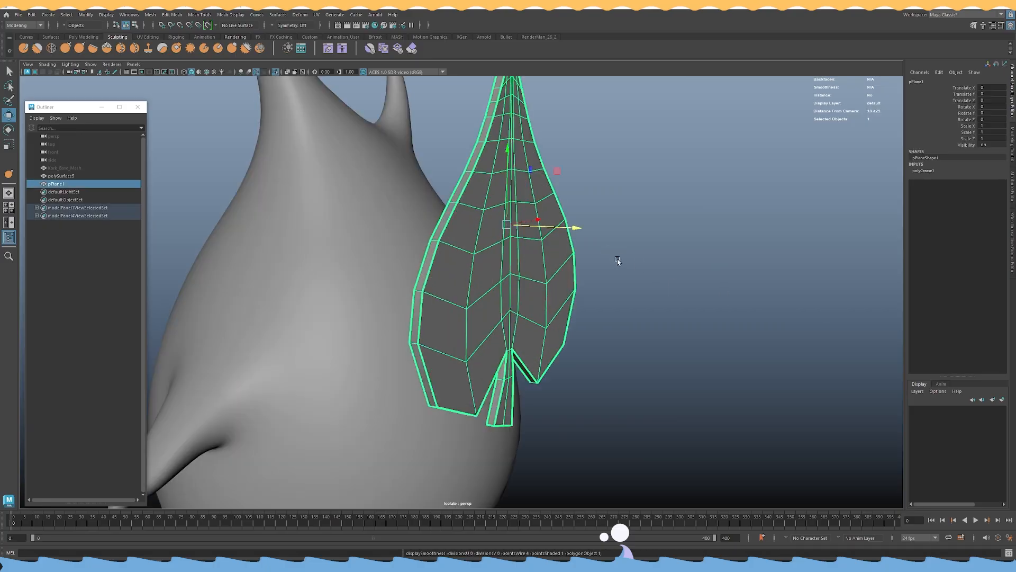
Apply Smooth to the leaf mesh to subdivide it.
{"action": "right_click", "coordinate": [600, 188], "text": "shift"}
{"action": "left_click", "coordinate": [584, 233]}
{"action": "left_click_drag", "start_coordinate": [606, 224], "coordinate": [512, 245], "text": "alt"}
Select all edges of the subdivided leaf, reduce their crease with the Crease Tool, and return to unsmoothed object display.
{"action": "right_click_drag", "start_coordinate": [499, 252], "coordinate": [527, 218]}
{"action": "left_click", "coordinate": [679, 291]}
{"action": "left_click_drag", "start_coordinate": [721, 432], "coordinate": [304, 142]}
{"action": "right_click_drag", "start_coordinate": [575, 161], "coordinate": [567, 200], "text": "shift"}
{"action": "middle_click_drag", "start_coordinate": [561, 199], "coordinate": [331, 183]}
{"action": "key", "text": "w"}
{"action": "right_click_drag", "start_coordinate": [447, 191], "coordinate": [499, 169]}
{"action": "left_click_drag", "start_coordinate": [499, 169], "coordinate": [479, 257], "text": "alt"}
{"action": "right_click_drag", "start_coordinate": [479, 257], "coordinate": [569, 311], "text": "alt"}
{"action": "key", "text": "1"}
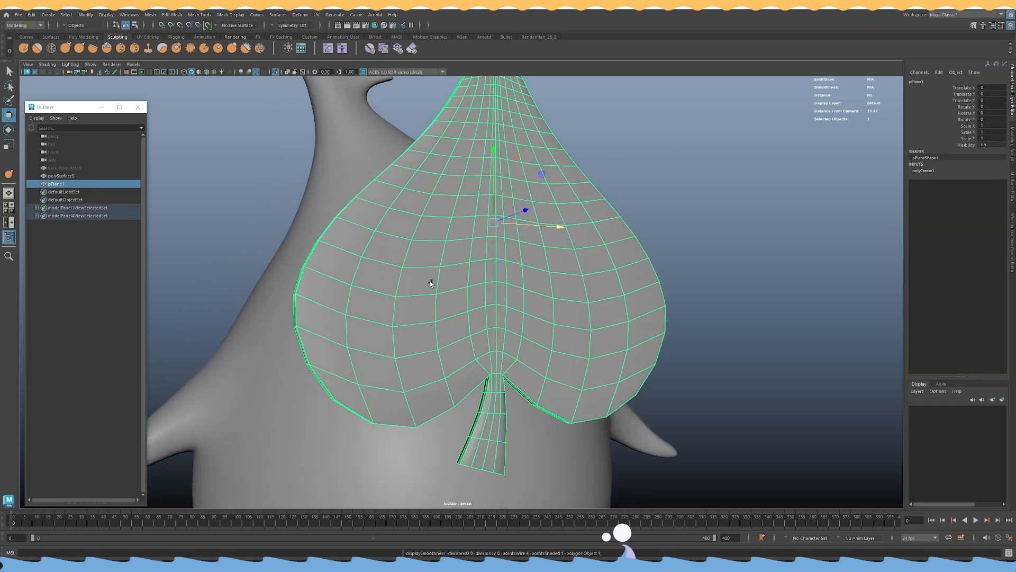
Select the extra edge loop running around the leaf's rim and delete it.
{"action": "left_click_drag", "start_coordinate": [431, 284], "coordinate": [475, 281], "text": "alt"}
{"action": "right_click_drag", "start_coordinate": [474, 281], "coordinate": [472, 256]}
{"action": "key", "text": "q"}
{"action": "double_click", "coordinate": [391, 249]}
{"action": "key", "text": "g"}
{"action": "left_click_drag", "start_coordinate": [445, 242], "coordinate": [433, 222], "text": "alt"}
{"action": "key", "text": "ctrl+z"}
{"action": "right_click_drag", "start_coordinate": [433, 221], "coordinate": [481, 237], "text": "shift"}
{"action": "left_click_drag", "start_coordinate": [468, 233], "coordinate": [491, 235], "text": "alt"}
Try clearing the leaf's history and viewing it in smooth preview, and undo back to the edge edit.
{"action": "key", "text": "w"}
{"action": "key", "text": "alt+shift+d"}
{"action": "key", "text": "3"}
{"action": "right_click_drag", "start_coordinate": [490, 235], "coordinate": [431, 212]}
{"action": "left_click", "coordinate": [560, 199]}
{"action": "left_click_drag", "start_coordinate": [432, 212], "coordinate": [470, 229], "text": "alt"}
{"action": "left_click", "coordinate": [482, 240]}
{"action": "right_click_drag", "start_coordinate": [482, 239], "coordinate": [514, 246], "text": "alt"}
{"action": "left_click_drag", "start_coordinate": [471, 244], "coordinate": [501, 236], "text": "alt"}
{"action": "key", "text": "ctrl+z"}
{"action": "key", "text": "ctrl+z"}
{"action": "key", "text": "ctrl+z"}
{"action": "key", "text": "ctrl+z"}
{"action": "key", "text": "ctrl+z"}
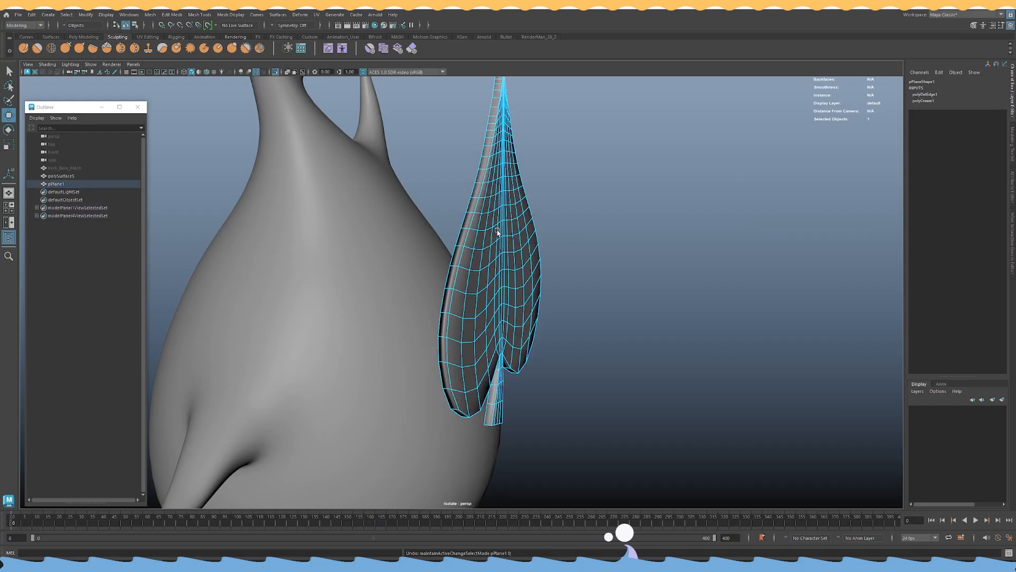
Return the leaf to object mode with smooth preview on and select it.
{"action": "right_click_drag", "start_coordinate": [497, 187], "coordinate": [609, 189], "text": "shift"}
{"action": "left_click_drag", "start_coordinate": [601, 186], "coordinate": [524, 193], "text": "alt"}
{"action": "right_click_drag", "start_coordinate": [524, 193], "coordinate": [596, 169]}
{"action": "key", "text": "3"}
{"action": "left_click", "coordinate": [609, 159]}
{"action": "left_click_drag", "start_coordinate": [617, 155], "coordinate": [492, 162], "text": "alt"}
{"action": "left_click", "coordinate": [469, 169]}
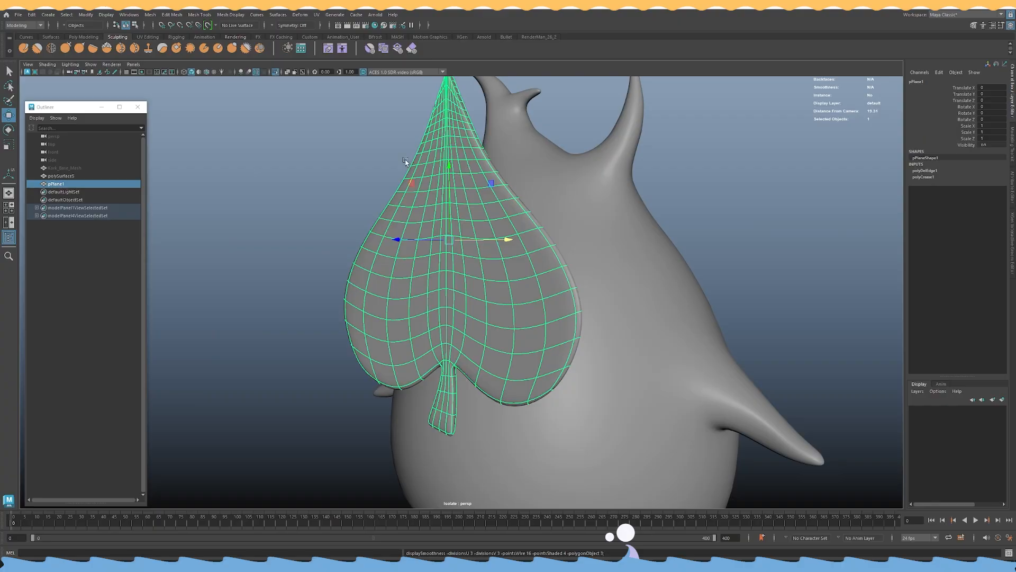
Examine the smoothed leaf's outline, rim and stem close up from several angles.
{"action": "left_click", "coordinate": [323, 132]}
{"action": "left_click_drag", "start_coordinate": [323, 133], "coordinate": [411, 116], "text": "alt"}
{"action": "middle_click_drag", "start_coordinate": [411, 116], "coordinate": [418, 228], "text": "alt"}
{"action": "right_click_drag", "start_coordinate": [418, 227], "coordinate": [581, 315], "text": "alt"}
{"action": "left_click_drag", "start_coordinate": [580, 314], "coordinate": [436, 302], "text": "alt"}
{"action": "left_click", "coordinate": [434, 301]}
{"action": "right_click_drag", "start_coordinate": [434, 300], "coordinate": [109, 233], "text": "alt"}
{"action": "left_click_drag", "start_coordinate": [395, 214], "coordinate": [466, 225], "text": "alt"}
{"action": "right_click_drag", "start_coordinate": [466, 225], "coordinate": [741, 302], "text": "alt"}
{"action": "left_click_drag", "start_coordinate": [556, 238], "coordinate": [469, 212], "text": "alt"}
Compare the leaf's pointed tip with and without smooth preview.
{"action": "right_click_drag", "start_coordinate": [469, 185], "coordinate": [482, 213]}
{"action": "left_click", "coordinate": [424, 198]}
{"action": "key", "text": "f"}
{"action": "key", "text": "1"}
{"action": "left_click_drag", "start_coordinate": [500, 233], "coordinate": [420, 216], "text": "alt"}
{"action": "key", "text": "3"}
{"action": "left_click", "coordinate": [422, 235]}
{"action": "key", "text": "1"}
{"action": "left_click_drag", "start_coordinate": [497, 256], "coordinate": [567, 249], "text": "alt"}
{"action": "right_click_drag", "start_coordinate": [566, 249], "coordinate": [535, 191], "text": "alt"}
{"action": "left_click", "coordinate": [535, 191]}
{"action": "left_click", "coordinate": [386, 297]}
{"action": "key", "text": "3"}
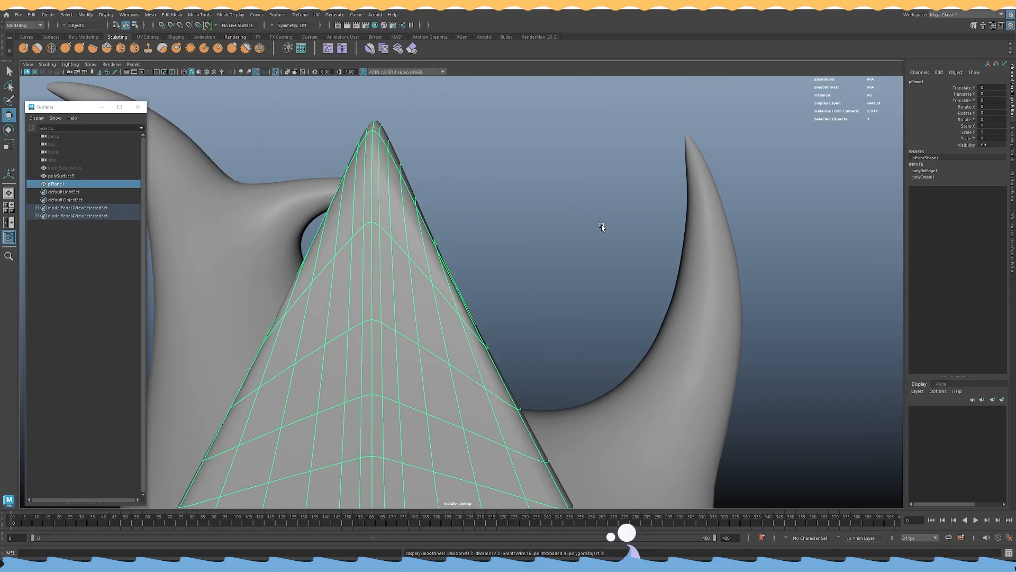
Delete the leaf's history, turn off smooth preview and move the leaf closer to the character's body.
{"action": "right_click_drag", "start_coordinate": [601, 224], "coordinate": [329, 216], "text": "alt"}
{"action": "left_click_drag", "start_coordinate": [329, 215], "coordinate": [374, 317], "text": "alt"}
{"action": "right_click_drag", "start_coordinate": [374, 318], "coordinate": [498, 323], "text": "alt"}
{"action": "left_click_drag", "start_coordinate": [498, 322], "coordinate": [608, 293], "text": "alt"}
{"action": "key", "text": "alt+shift+d"}
{"action": "key", "text": "1"}
{"action": "right_click_drag", "start_coordinate": [608, 293], "coordinate": [494, 241], "text": "alt"}
{"action": "mouse_move", "coordinate": [508, 244]}
{"action": "left_mouse_down"}
{"action": "mouse_move", "coordinate": [464, 243]}
{"action": "mouse_move", "coordinate": [503, 239]}
{"action": "left_mouse_up"}
Undo a freehand multi-axis rotation of the leaf and tilt it about X only to about -24.9 degrees.
{"action": "key", "text": "e"}
{"action": "left_click_drag", "start_coordinate": [480, 198], "coordinate": [452, 197]}
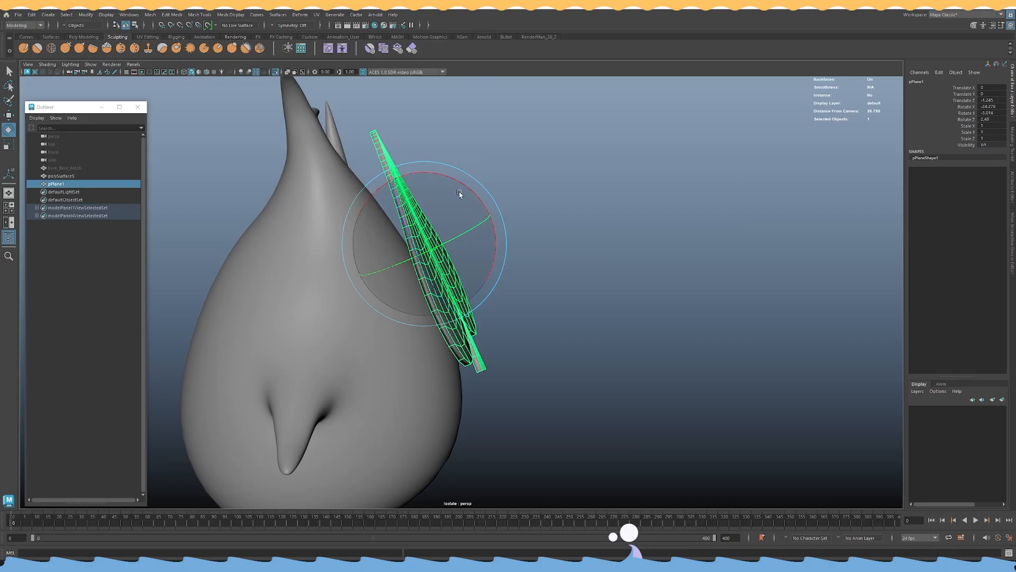
{"action": "key", "text": "ctrl+z"}
{"action": "key", "text": "w"}
{"action": "key", "text": "e"}
{"action": "left_click_drag", "start_coordinate": [468, 186], "coordinate": [463, 183]}
{"action": "key", "text": "w"}
Move the tilted leaf against the sloping front of the body and check the fit from the side.
{"action": "left_click_drag", "start_coordinate": [471, 227], "coordinate": [352, 233]}
{"action": "left_click", "coordinate": [490, 225]}
{"action": "scroll", "coordinate": [468, 228], "scroll_direction": "down", "scroll_amount": 4}
{"action": "left_click", "coordinate": [487, 282]}
{"action": "left_click_drag", "start_coordinate": [488, 283], "coordinate": [538, 279], "text": "alt"}
{"action": "scroll", "coordinate": [479, 264], "scroll_direction": "up", "scroll_amount": 1}
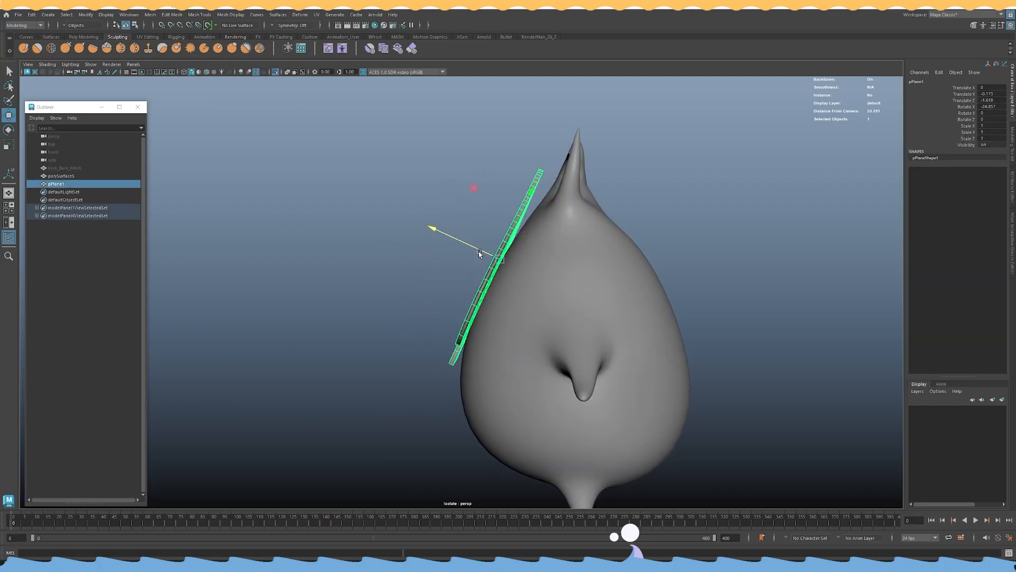
Scale the leaf up slightly and uniformly, checking its proportions on the body from the front and side.
{"action": "left_click", "coordinate": [374, 202]}
{"action": "left_click_drag", "start_coordinate": [375, 202], "coordinate": [481, 296], "text": "alt"}
{"action": "scroll", "coordinate": [401, 209], "scroll_direction": "down", "scroll_amount": 3}
{"action": "scroll", "coordinate": [401, 209], "scroll_direction": "up", "scroll_amount": 3}
{"action": "left_click", "coordinate": [466, 274]}
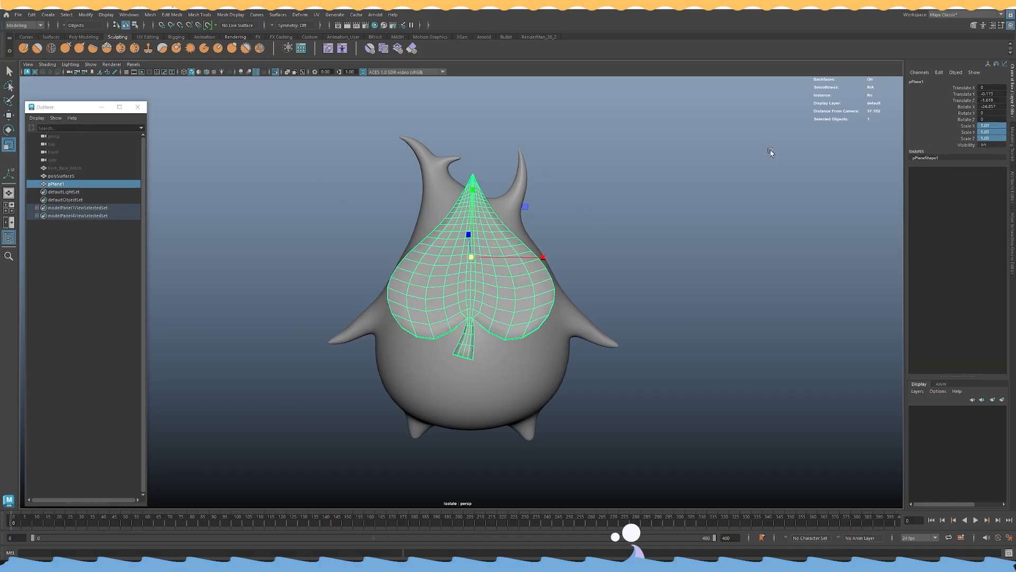
{"action": "left_click", "coordinate": [575, 223]}
{"action": "left_click_drag", "start_coordinate": [575, 223], "coordinate": [656, 233], "text": "alt"}
{"action": "left_click", "coordinate": [483, 274]}
{"action": "left_click_drag", "start_coordinate": [484, 274], "coordinate": [470, 287], "text": "alt"}
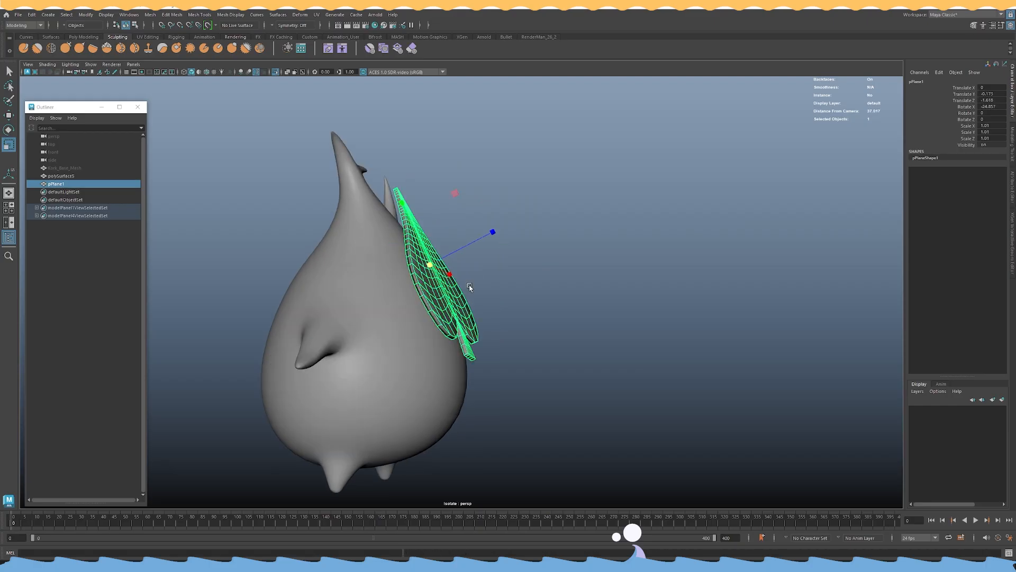
Add a nonlinear Bend deformer to the leaf and check its handle from the side in wireframe and shaded display.
{"action": "right_click_drag", "start_coordinate": [471, 287], "coordinate": [560, 330], "text": "alt"}
{"action": "key", "text": "w"}
{"action": "left_click_drag", "start_coordinate": [559, 330], "coordinate": [507, 320], "text": "alt"}
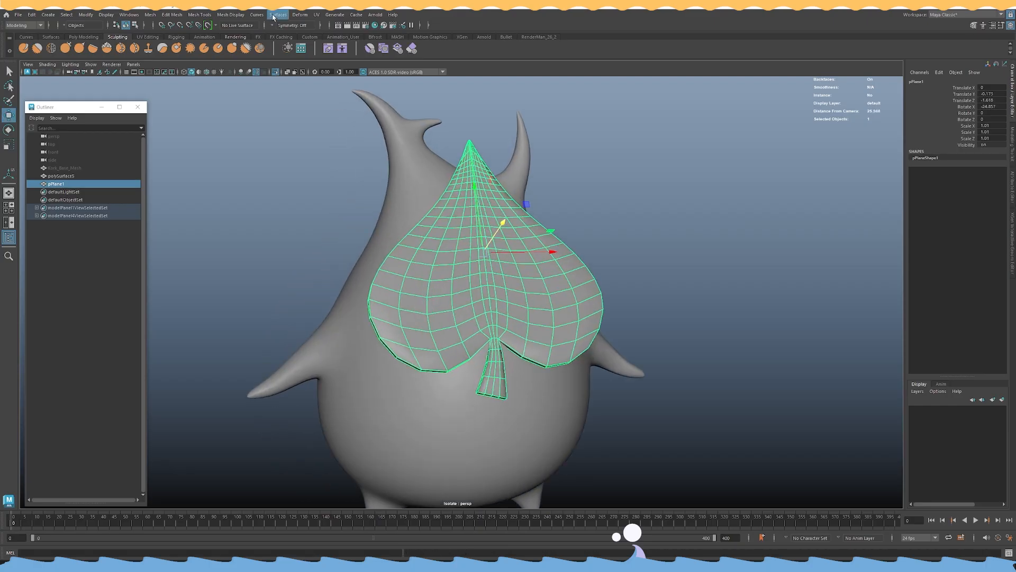
{"action": "left_click", "coordinate": [295, 15]}
{"action": "mouse_move", "coordinate": [326, 151]}
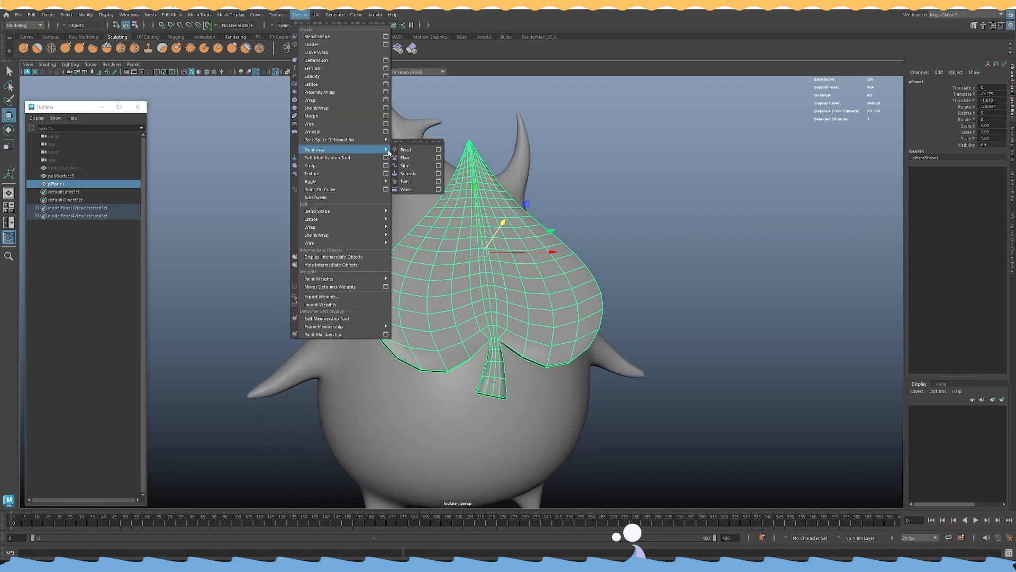
{"action": "left_click", "coordinate": [415, 151]}
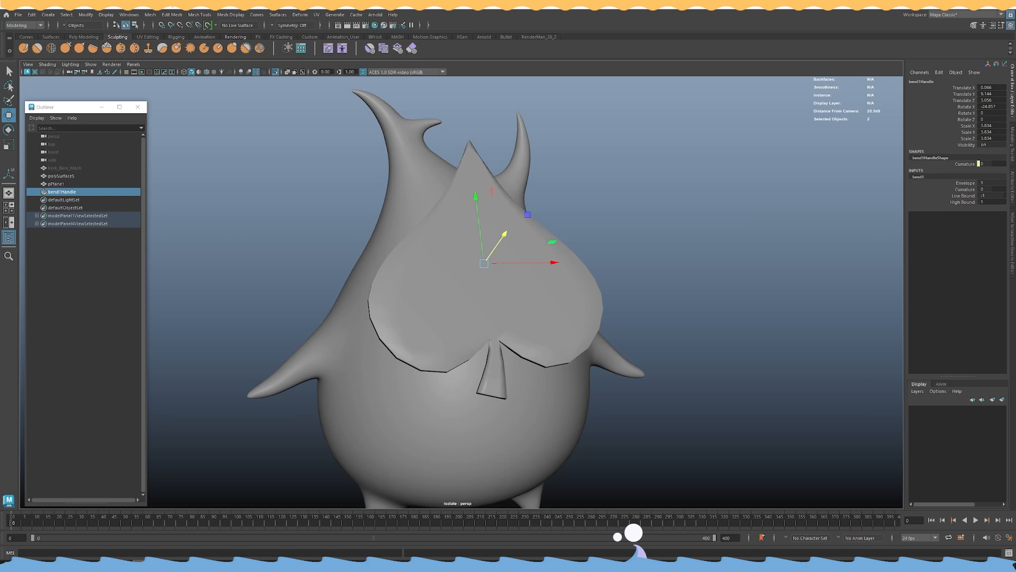
{"action": "left_click_drag", "start_coordinate": [567, 262], "coordinate": [625, 274], "text": "alt"}
{"action": "key", "text": "4"}
{"action": "left_click_drag", "start_coordinate": [517, 244], "coordinate": [507, 232], "text": "alt"}
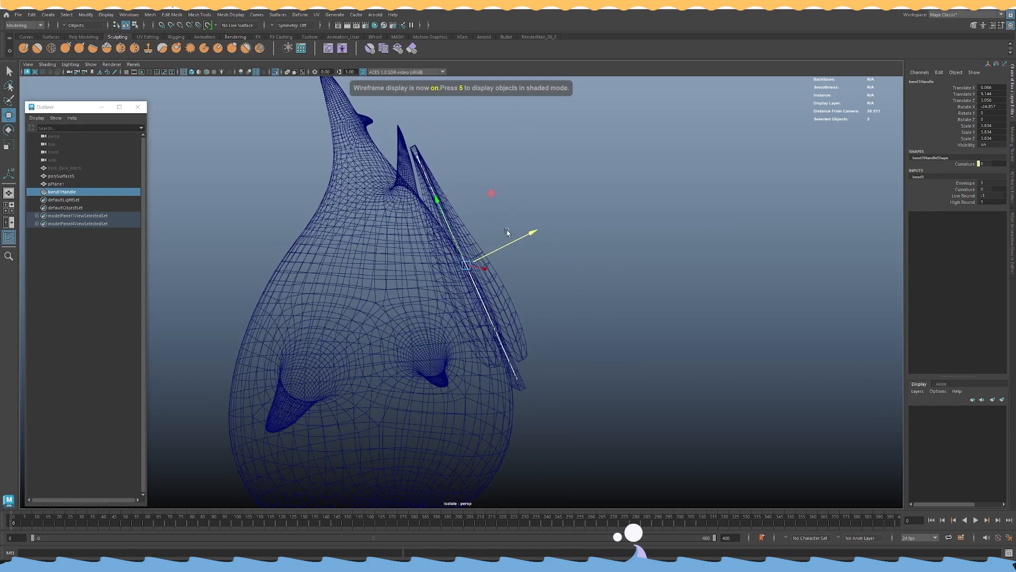
{"action": "key", "text": "5"}
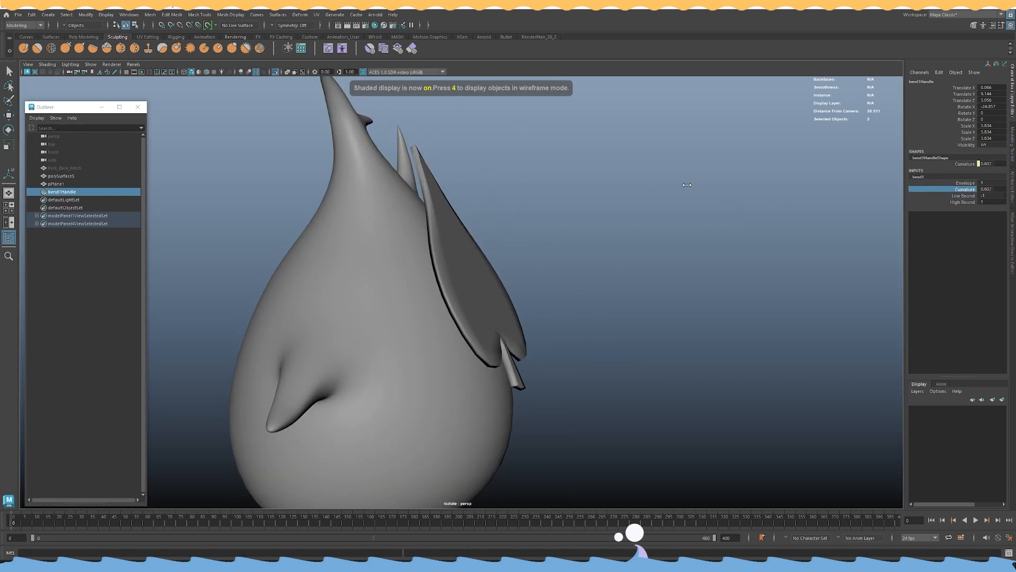
Try different curvature values on the leaf's bend deformer and undo them.
{"action": "left_click_drag", "start_coordinate": [894, 198], "coordinate": [652, 203], "text": "alt"}
{"action": "middle_click_drag", "start_coordinate": [653, 203], "coordinate": [247, 178]}
{"action": "left_click_drag", "start_coordinate": [645, 192], "coordinate": [608, 196], "text": "alt"}
{"action": "key", "text": "ctrl+z"}
{"action": "key", "text": "ctrl+z"}
{"action": "key", "text": "ctrl+z"}
Reorient the bend handle, curve the leaf around the body with its curvature, and delete the leaf's construction history.
{"action": "left_click_drag", "start_coordinate": [529, 259], "coordinate": [515, 206], "text": "alt"}
{"action": "key", "text": "e"}
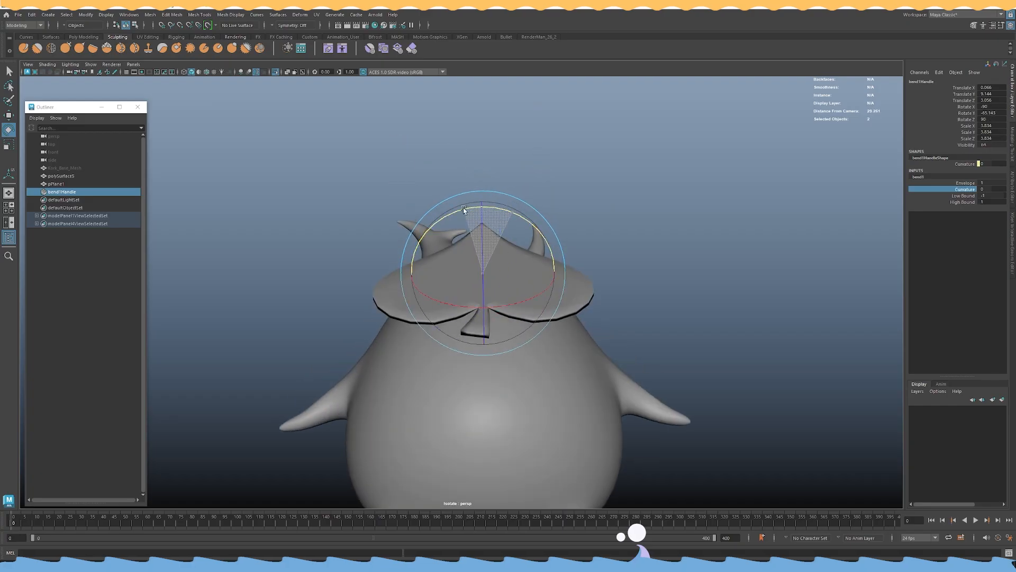
{"action": "left_click_drag", "start_coordinate": [464, 210], "coordinate": [464, 209]}
{"action": "middle_click_drag", "start_coordinate": [741, 177], "coordinate": [458, 156]}
{"action": "left_click_drag", "start_coordinate": [458, 156], "coordinate": [481, 164], "text": "alt"}
{"action": "left_click_drag", "start_coordinate": [469, 202], "coordinate": [463, 203], "text": "alt"}
{"action": "left_click", "coordinate": [456, 249]}
{"action": "left_click_drag", "start_coordinate": [468, 251], "coordinate": [488, 243], "text": "alt"}
{"action": "key", "text": "w"}
{"action": "key", "text": "alt+shift+d"}
Tilt the leaf about X to about -28.9 degrees and move it against the front of the body.
{"action": "key", "text": "e"}
{"action": "left_click_drag", "start_coordinate": [490, 190], "coordinate": [484, 189]}
{"action": "key", "text": "w"}
{"action": "left_click_drag", "start_coordinate": [483, 244], "coordinate": [497, 233]}
{"action": "left_click", "coordinate": [586, 205]}
{"action": "left_click_drag", "start_coordinate": [587, 205], "coordinate": [433, 226], "text": "alt"}
{"action": "right_click_drag", "start_coordinate": [433, 226], "coordinate": [363, 215], "text": "alt"}
{"action": "left_click_drag", "start_coordinate": [363, 215], "coordinate": [496, 215], "text": "alt"}
Add a new nonlinear Bend deformer to the leaf.
{"action": "left_click", "coordinate": [453, 281]}
{"action": "left_click_drag", "start_coordinate": [572, 310], "coordinate": [526, 273], "text": "alt"}
{"action": "left_click", "coordinate": [300, 14]}
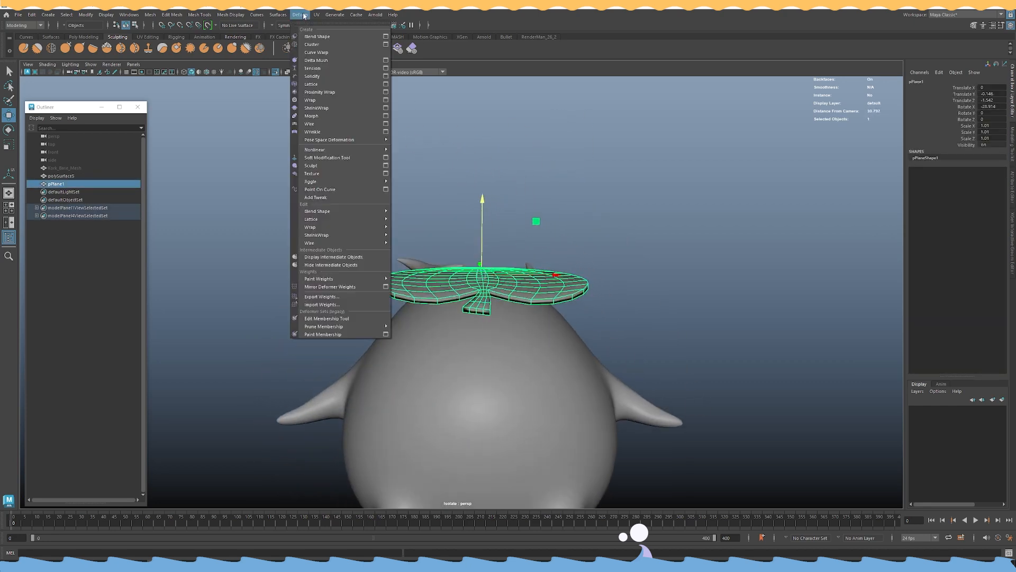
{"action": "mouse_move", "coordinate": [338, 150]}
{"action": "left_click", "coordinate": [407, 149]}
{"action": "left_click_drag", "start_coordinate": [463, 143], "coordinate": [546, 313], "text": "alt"}
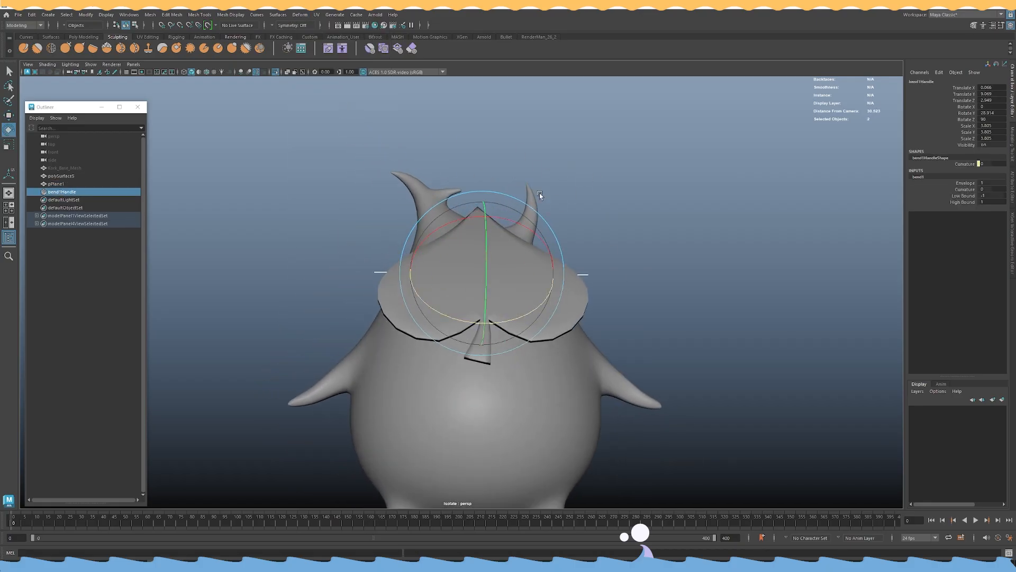
Test the new bend's curvature from the side, reset it to 0, and rotate the bend handle to 120 degrees about Y.
{"action": "left_click_drag", "start_coordinate": [526, 215], "coordinate": [635, 217], "text": "alt"}
{"action": "left_click", "coordinate": [964, 183]}
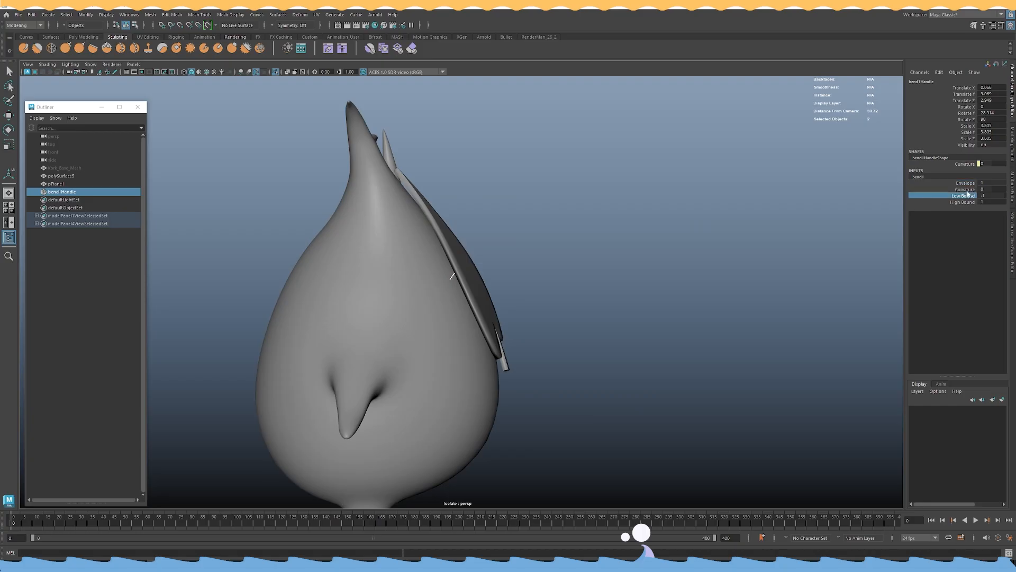
{"action": "middle_click_drag", "start_coordinate": [585, 198], "coordinate": [691, 204]}
{"action": "left_click_drag", "start_coordinate": [691, 204], "coordinate": [538, 238], "text": "alt"}
{"action": "key", "text": "e"}
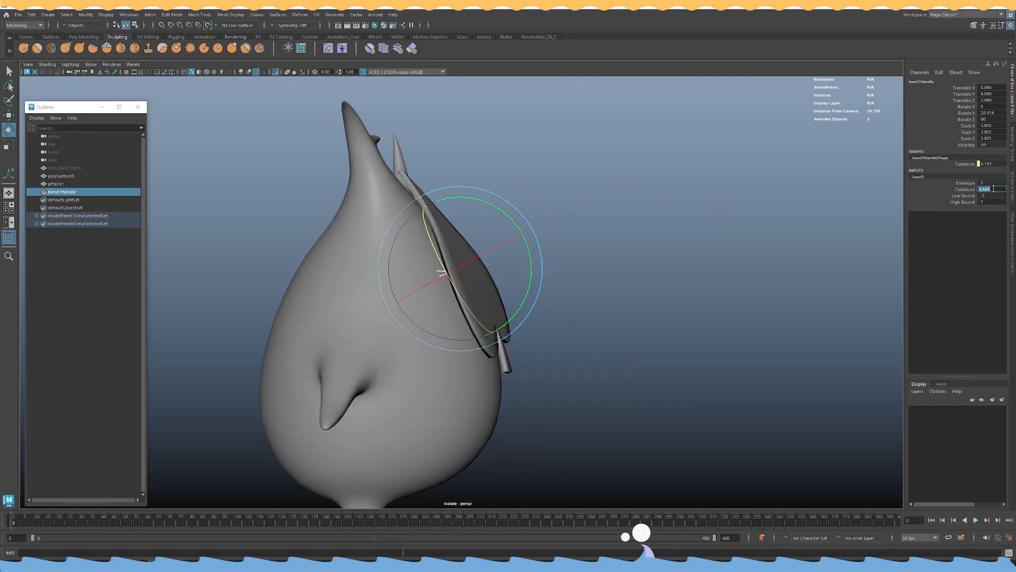
{"action": "left_click_drag", "start_coordinate": [512, 222], "coordinate": [465, 194]}
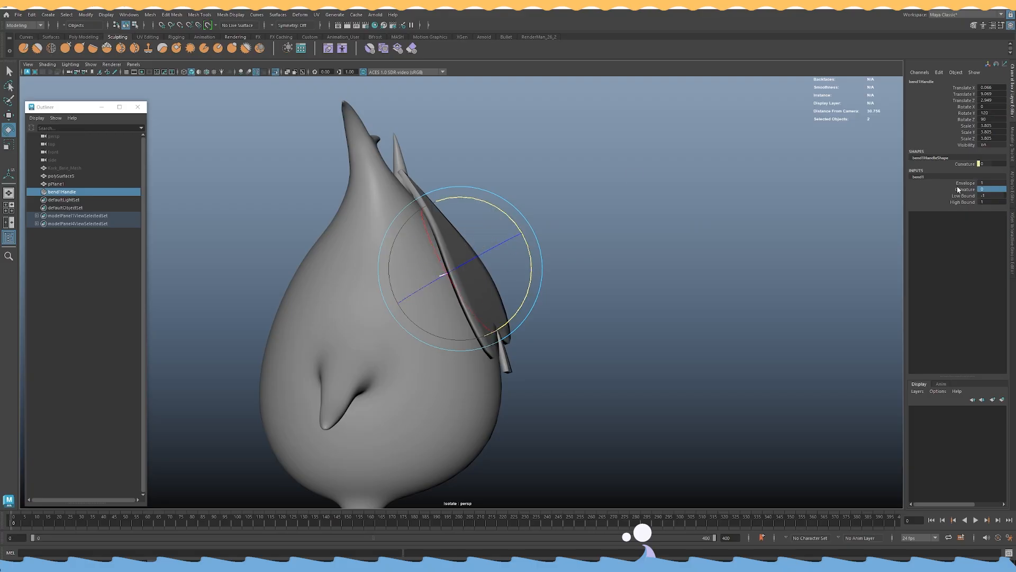
Set the bend curvature to about 27.4 to curve the leaf, checking the fit from the side and front.
{"action": "left_click", "coordinate": [963, 190]}
{"action": "left_click_drag", "start_coordinate": [712, 198], "coordinate": [650, 172], "text": "alt"}
{"action": "middle_click_drag", "start_coordinate": [652, 175], "coordinate": [780, 206]}
{"action": "left_click_drag", "start_coordinate": [695, 219], "coordinate": [683, 201], "text": "alt"}
{"action": "middle_click_drag", "start_coordinate": [517, 177], "coordinate": [552, 183]}
{"action": "middle_click_drag", "start_coordinate": [730, 213], "coordinate": [754, 214]}
{"action": "left_click_drag", "start_coordinate": [673, 178], "coordinate": [656, 225], "text": "alt"}
{"action": "middle_click_drag", "start_coordinate": [548, 212], "coordinate": [547, 212]}
{"action": "left_click_drag", "start_coordinate": [533, 215], "coordinate": [532, 238], "text": "alt"}
{"action": "right_click_drag", "start_coordinate": [532, 238], "coordinate": [457, 227], "text": "alt"}
{"action": "left_click_drag", "start_coordinate": [457, 227], "coordinate": [551, 154], "text": "alt"}
{"action": "right_click_drag", "start_coordinate": [551, 154], "coordinate": [621, 235], "text": "alt"}
{"action": "left_click_drag", "start_coordinate": [593, 234], "coordinate": [490, 262], "text": "alt"}
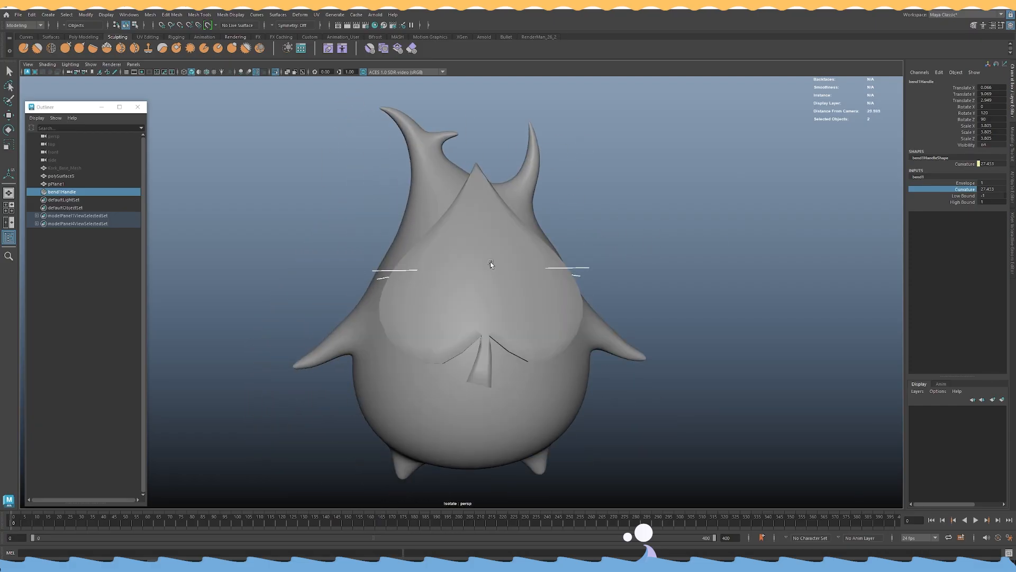
Bake the bend into the leaf by deleting its construction history.
{"action": "left_click", "coordinate": [490, 261]}
{"action": "key", "text": "alt+shift+d"}
{"action": "key", "text": "w"}
{"action": "left_click", "coordinate": [628, 220]}
{"action": "left_click_drag", "start_coordinate": [598, 225], "coordinate": [652, 235], "text": "alt"}
Add another Bend deformer to the leaf, with its handle in line with the leaf's tilt.
{"action": "left_click", "coordinate": [493, 285]}
{"action": "left_click_drag", "start_coordinate": [578, 267], "coordinate": [515, 254], "text": "alt"}
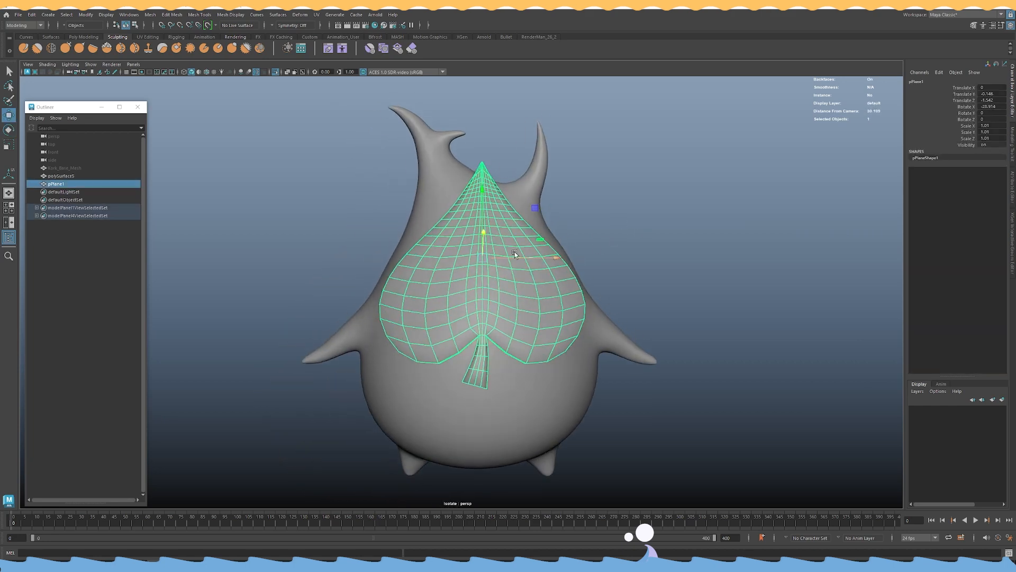
{"action": "left_click", "coordinate": [300, 14]}
{"action": "mouse_move", "coordinate": [325, 150]}
{"action": "left_click", "coordinate": [407, 148]}
{"action": "left_click_drag", "start_coordinate": [407, 148], "coordinate": [534, 249], "text": "alt"}
{"action": "key", "text": "e"}
{"action": "key", "text": "w"}
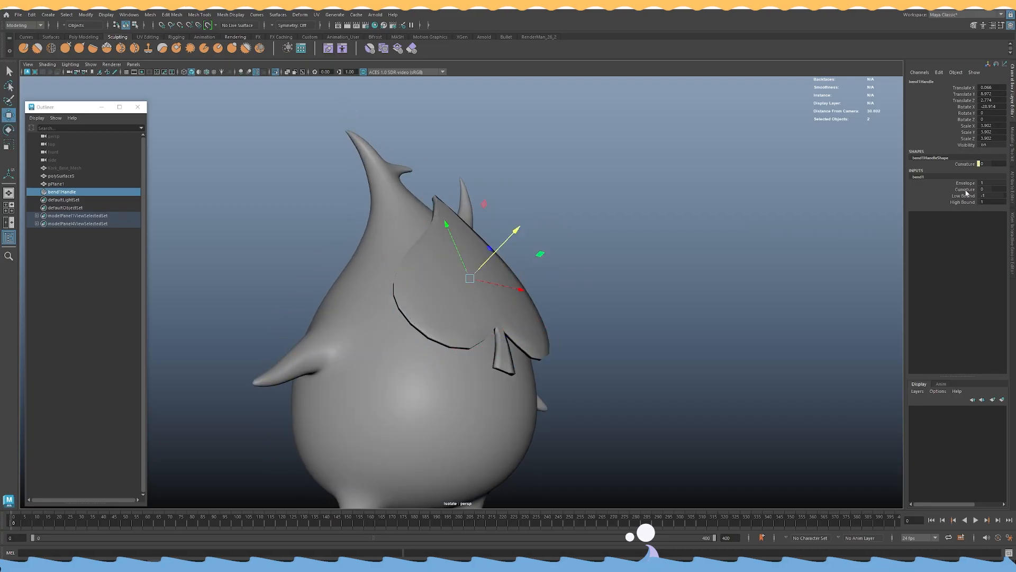
Curve the leaf's tip and stem slightly to one side with a negative bend curvature and delete the leaf's history.
{"action": "left_click_drag", "start_coordinate": [739, 182], "coordinate": [688, 205], "text": "alt"}
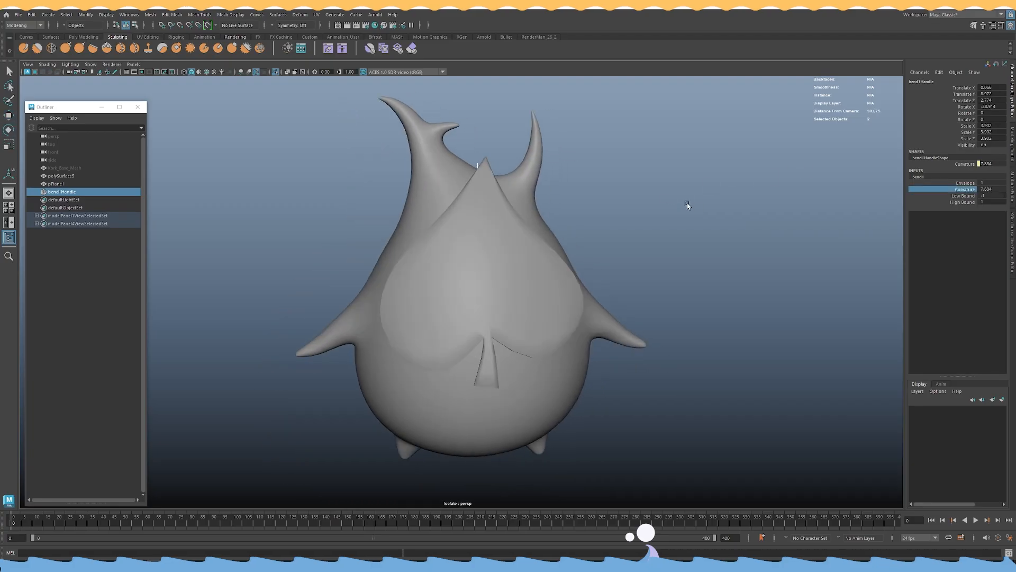
{"action": "left_click_drag", "start_coordinate": [535, 187], "coordinate": [597, 189], "text": "alt"}
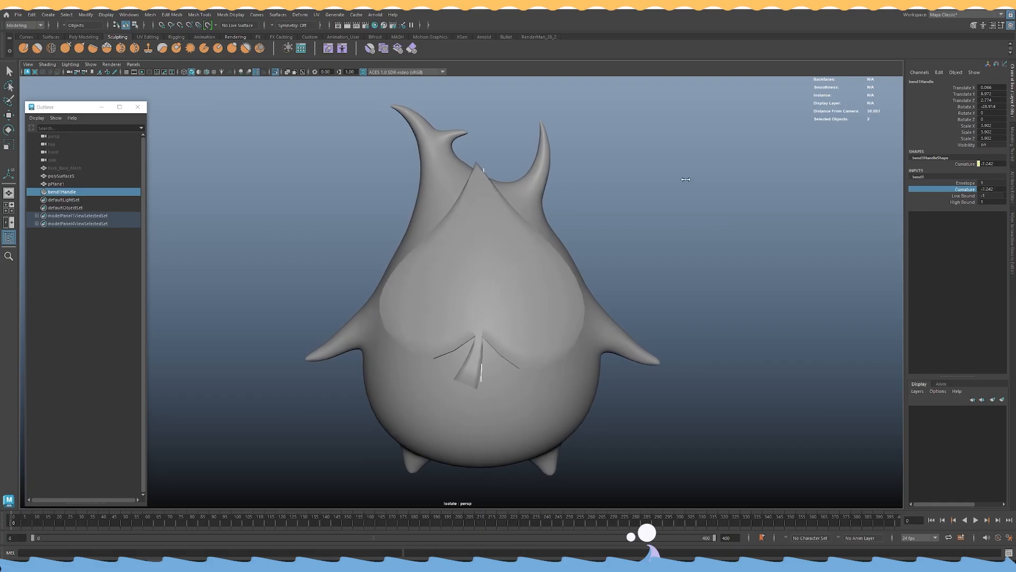
{"action": "middle_click_drag", "start_coordinate": [673, 181], "coordinate": [680, 184]}
{"action": "left_click_drag", "start_coordinate": [611, 226], "coordinate": [619, 219], "text": "alt"}
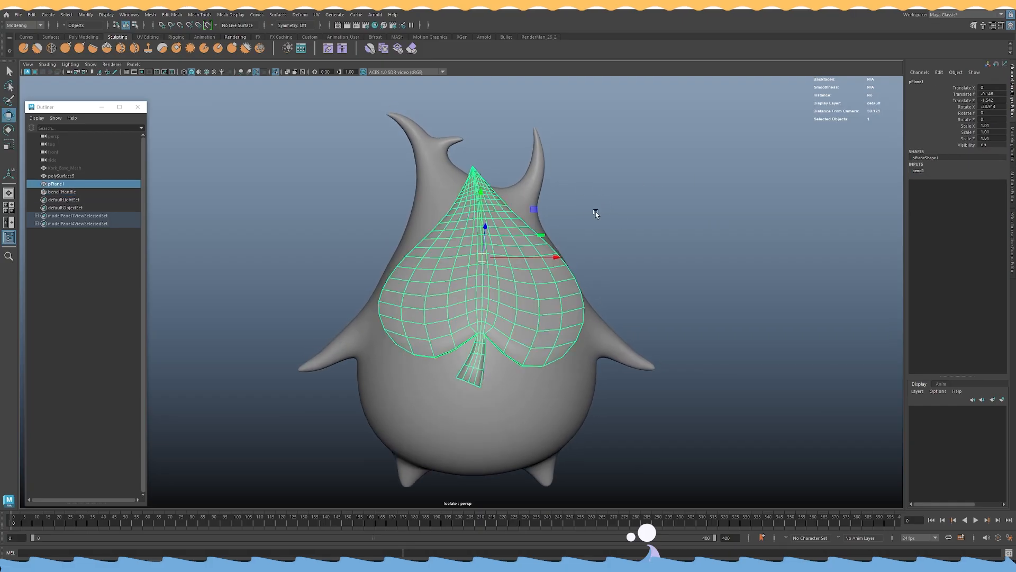
{"action": "key", "text": "alt+shift+d"}
Examine the bent leaf's fit on the body from the side, below and front in unsmoothed display.
{"action": "left_click", "coordinate": [619, 191]}
{"action": "left_click_drag", "start_coordinate": [608, 199], "coordinate": [652, 204], "text": "alt"}
{"action": "right_click_drag", "start_coordinate": [651, 204], "coordinate": [159, 185], "text": "alt"}
{"action": "mouse_move", "coordinate": [572, 222]}
{"action": "left_mouse_down", "text": "alt"}
{"action": "mouse_move", "coordinate": [459, 227]}
{"action": "mouse_move", "coordinate": [572, 238]}
{"action": "left_mouse_up", "text": "alt"}
{"action": "right_click_drag", "start_coordinate": [572, 239], "coordinate": [952, 288], "text": "alt"}
{"action": "left_click", "coordinate": [497, 281]}
{"action": "left_click_drag", "start_coordinate": [552, 274], "coordinate": [505, 275], "text": "alt"}
{"action": "key", "text": "1"}
{"action": "left_click_drag", "start_coordinate": [485, 339], "coordinate": [471, 294], "text": "alt"}
{"action": "middle_click_drag", "start_coordinate": [471, 293], "coordinate": [485, 224], "text": "alt"}
{"action": "left_click_drag", "start_coordinate": [486, 259], "coordinate": [485, 225], "text": "alt"}
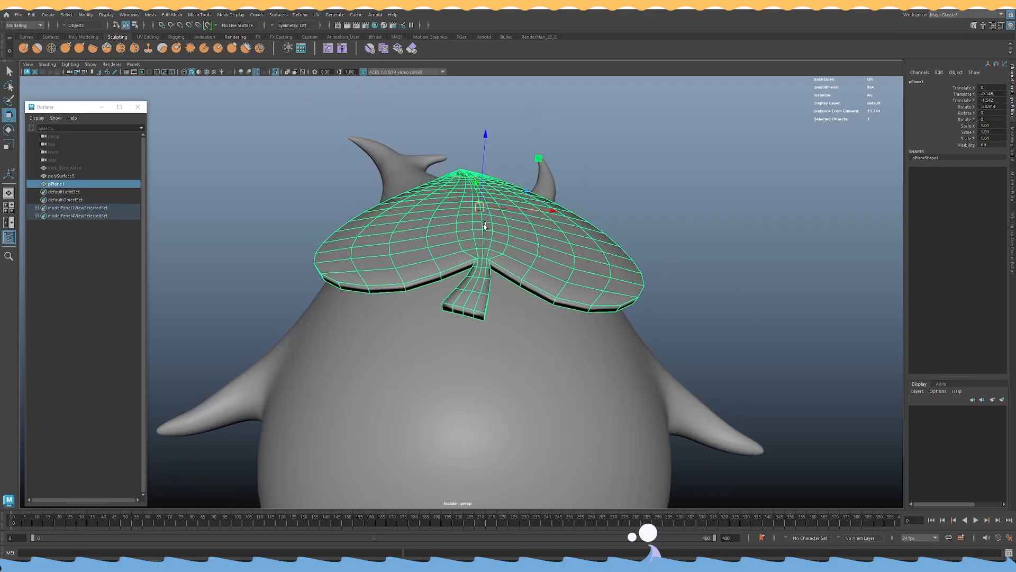
{"action": "right_click_drag", "start_coordinate": [484, 224], "coordinate": [542, 225], "text": "alt"}
{"action": "left_click_drag", "start_coordinate": [542, 225], "coordinate": [471, 276], "text": "alt"}
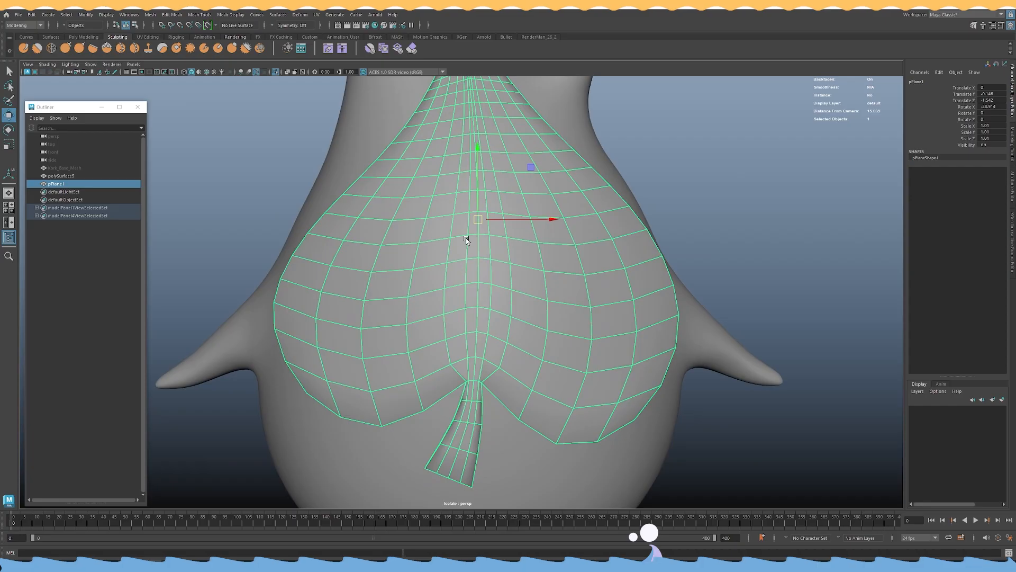
Preview the leaf smoothed against the body from the front and return it to unsmoothed display.
{"action": "right_click_drag", "start_coordinate": [505, 264], "coordinate": [420, 240], "text": "alt"}
{"action": "left_click", "coordinate": [609, 183]}
{"action": "left_click", "coordinate": [455, 192]}
{"action": "key", "text": "f"}
{"action": "key", "text": "3"}
{"action": "left_click", "coordinate": [601, 217]}
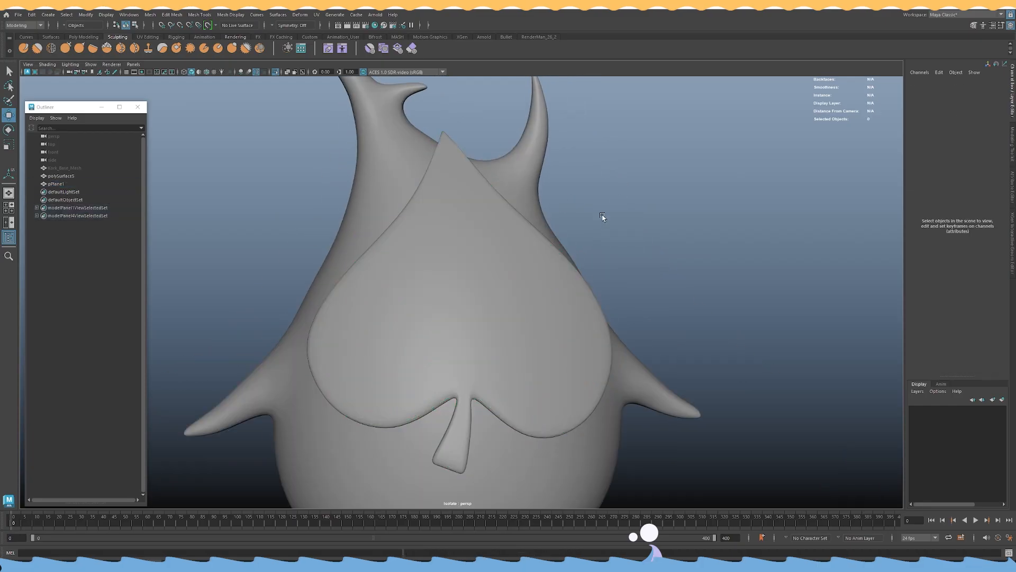
{"action": "left_click_drag", "start_coordinate": [495, 252], "coordinate": [525, 260], "text": "alt"}
{"action": "right_click_drag", "start_coordinate": [526, 259], "coordinate": [469, 258], "text": "alt"}
{"action": "left_click_drag", "start_coordinate": [483, 299], "coordinate": [455, 310], "text": "alt"}
{"action": "left_click", "coordinate": [455, 310]}
{"action": "key", "text": "1"}
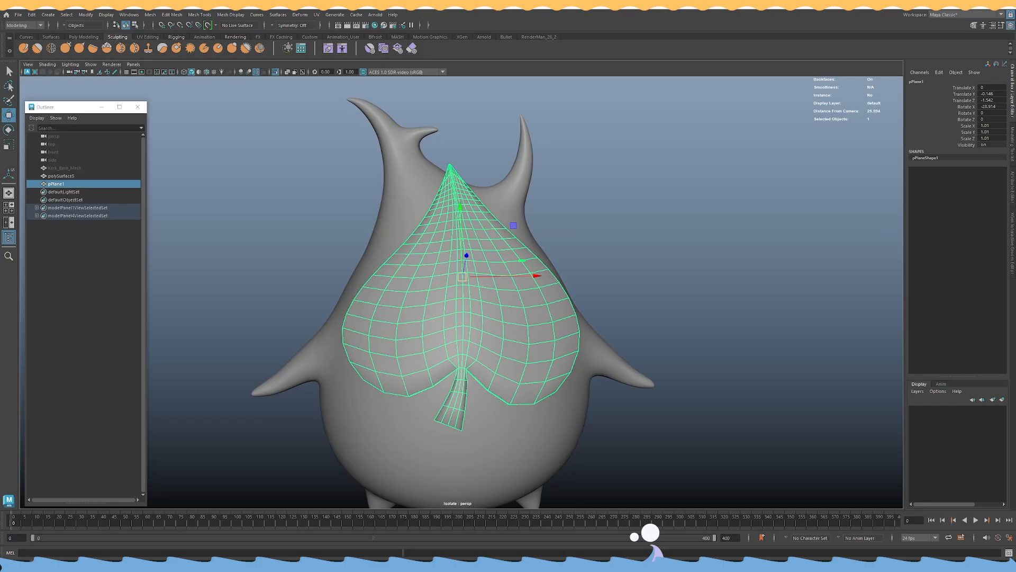
Check the face details in the Makar reference artwork in the browser, and return to Maya to edit the leaf's faces.
{"action": "key", "text": "alt+Tab"}
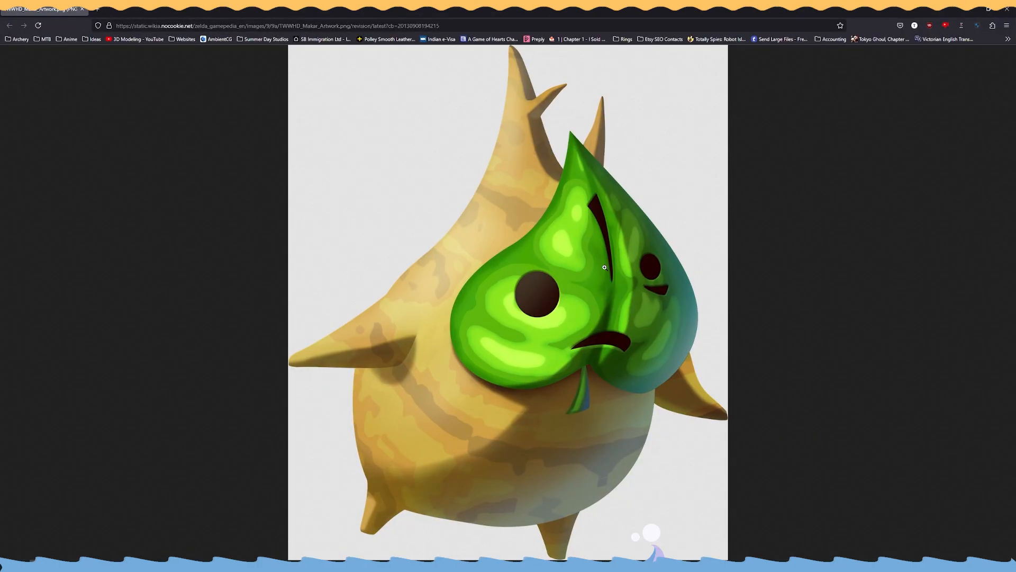
{"action": "key", "text": "alt+Tab"}
{"action": "right_click_drag", "start_coordinate": [424, 238], "coordinate": [501, 322], "text": "alt"}
{"action": "left_click_drag", "start_coordinate": [500, 322], "coordinate": [479, 312], "text": "alt"}
{"action": "right_click", "coordinate": [449, 265]}
{"action": "right_click_drag", "start_coordinate": [450, 267], "coordinate": [449, 287]}
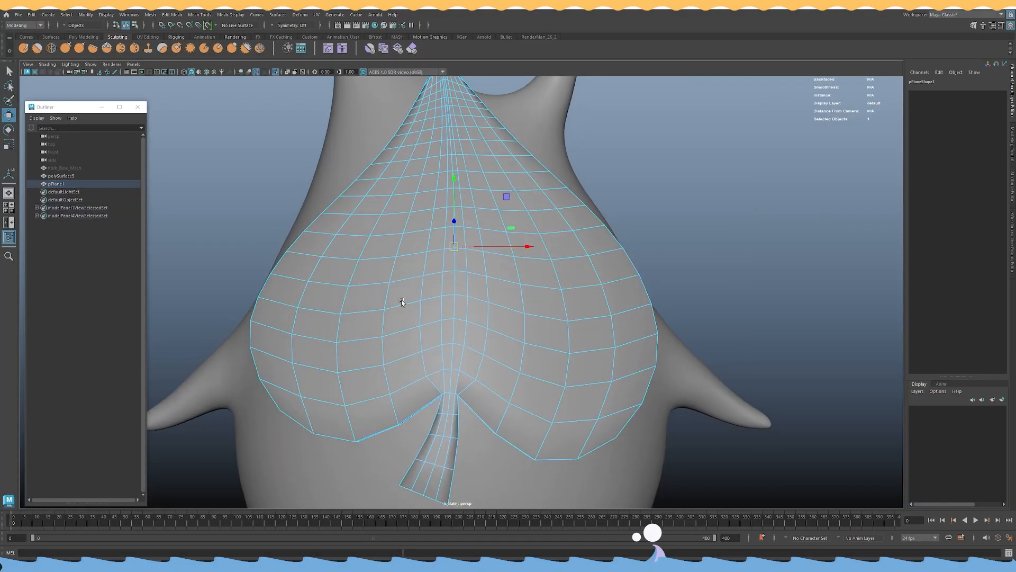
Select a two-column block of faces on one lobe of the leaf as the eye area.
{"action": "mouse_move", "coordinate": [326, 296]}
{"action": "left_mouse_down", "text": "shift"}
{"action": "mouse_move", "coordinate": [361, 323]}
{"action": "mouse_move", "coordinate": [366, 270]}
{"action": "mouse_move", "coordinate": [380, 289]}
{"action": "mouse_move", "coordinate": [368, 308]}
{"action": "left_mouse_up", "text": "shift"}
{"action": "right_click_drag", "start_coordinate": [369, 308], "coordinate": [352, 293], "text": "alt"}
{"action": "left_click", "coordinate": [350, 260]}
{"action": "mouse_move", "coordinate": [345, 276]}
{"action": "left_mouse_down", "text": "shift"}
{"action": "mouse_move", "coordinate": [366, 306]}
{"action": "mouse_move", "coordinate": [411, 253]}
{"action": "left_mouse_up", "text": "shift"}
{"action": "key", "text": "ctrl+z"}
{"action": "mouse_move", "coordinate": [336, 276]}
{"action": "left_mouse_down"}
{"action": "mouse_move", "coordinate": [344, 289]}
{"action": "mouse_move", "coordinate": [382, 254]}
{"action": "left_mouse_up"}
{"action": "mouse_move", "coordinate": [370, 305]}
{"action": "left_mouse_down"}
{"action": "mouse_move", "coordinate": [386, 293]}
{"action": "mouse_move", "coordinate": [399, 301]}
{"action": "mouse_move", "coordinate": [383, 301]}
{"action": "mouse_move", "coordinate": [383, 317]}
{"action": "left_mouse_up"}
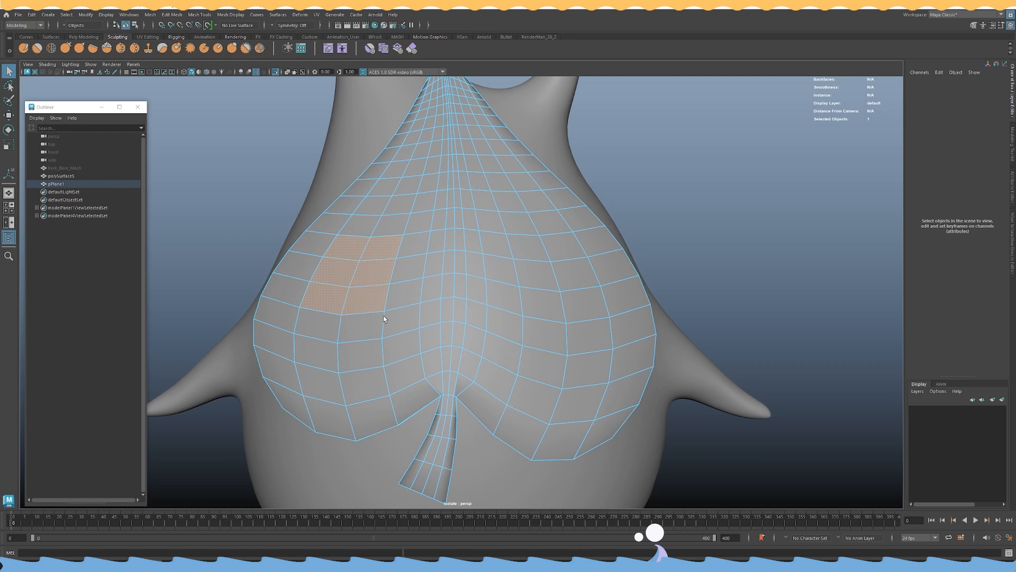
{"action": "left_click", "coordinate": [341, 304]}
{"action": "left_click_drag", "start_coordinate": [338, 279], "coordinate": [373, 267], "text": "shift"}
{"action": "scroll", "coordinate": [447, 282], "scroll_direction": "down", "scroll_amount": 5}
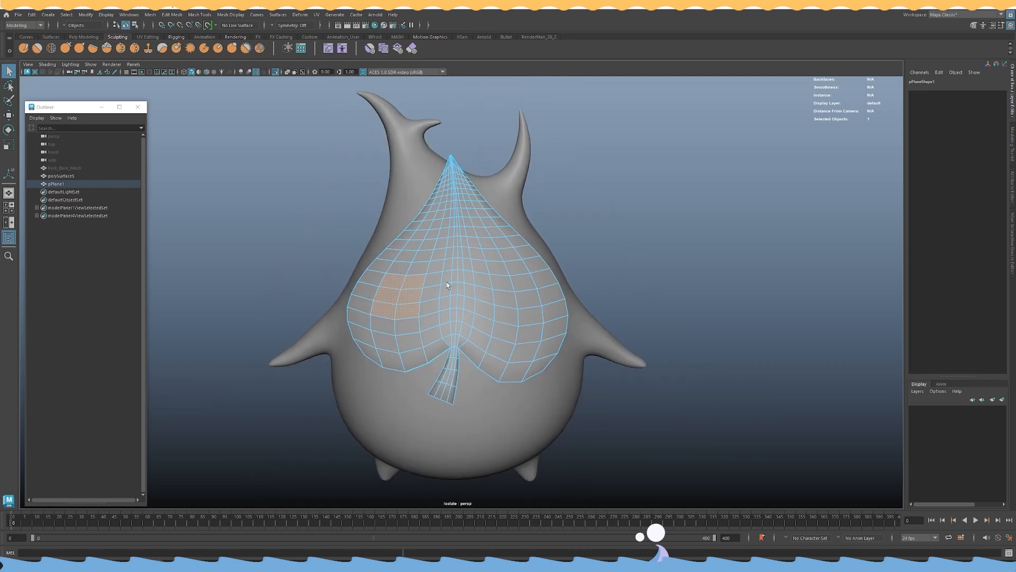
{"action": "scroll", "coordinate": [447, 286], "scroll_direction": "up", "scroll_amount": 3}
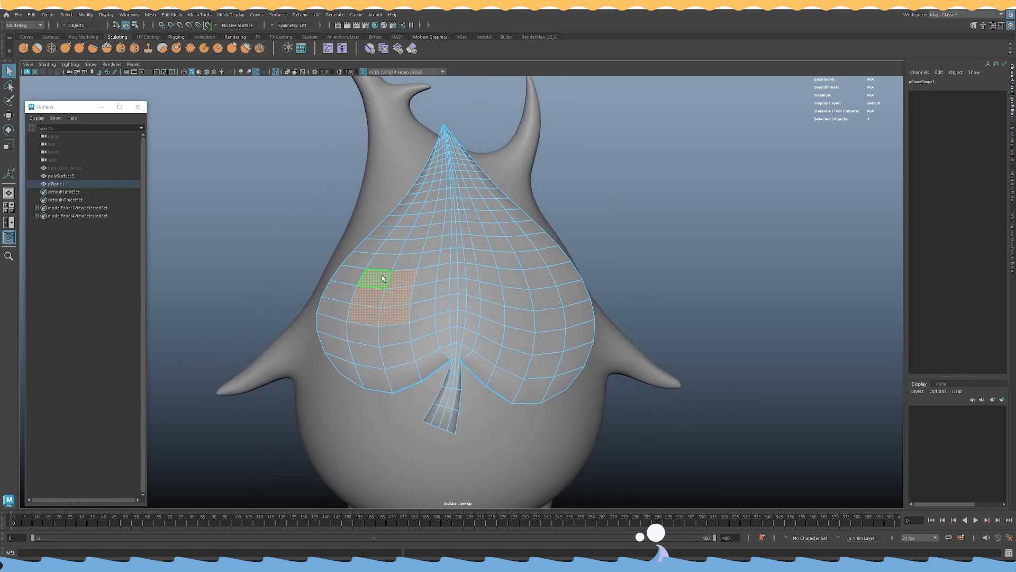
{"action": "mouse_move", "coordinate": [388, 262]}
{"action": "left_mouse_down", "text": "shift"}
{"action": "mouse_move", "coordinate": [393, 296]}
{"action": "mouse_move", "coordinate": [369, 314]}
{"action": "left_mouse_up", "text": "shift"}
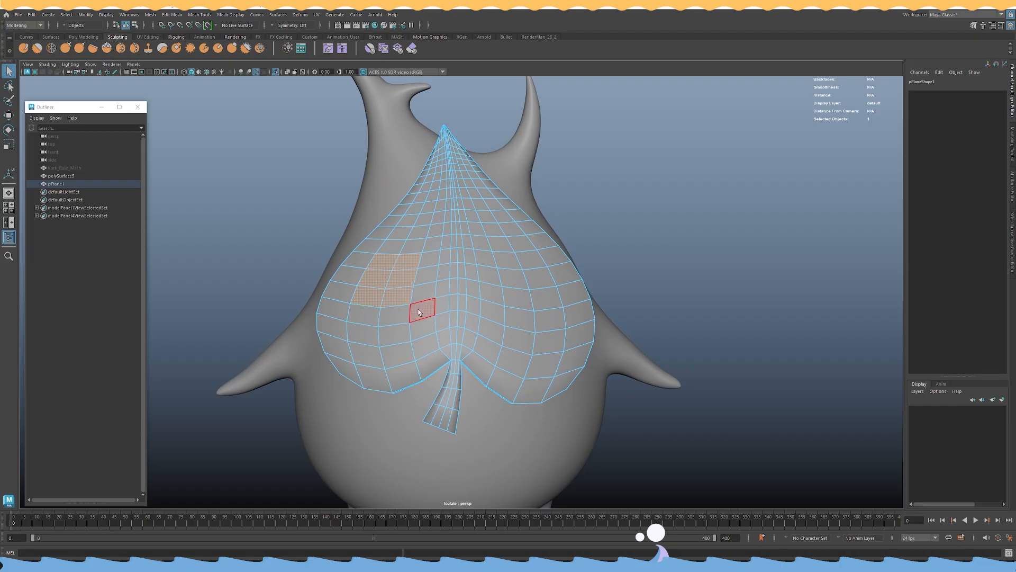
{"action": "scroll", "coordinate": [418, 312], "scroll_direction": "down", "scroll_amount": 5}
{"action": "scroll", "coordinate": [445, 336], "scroll_direction": "up", "scroll_amount": 6}
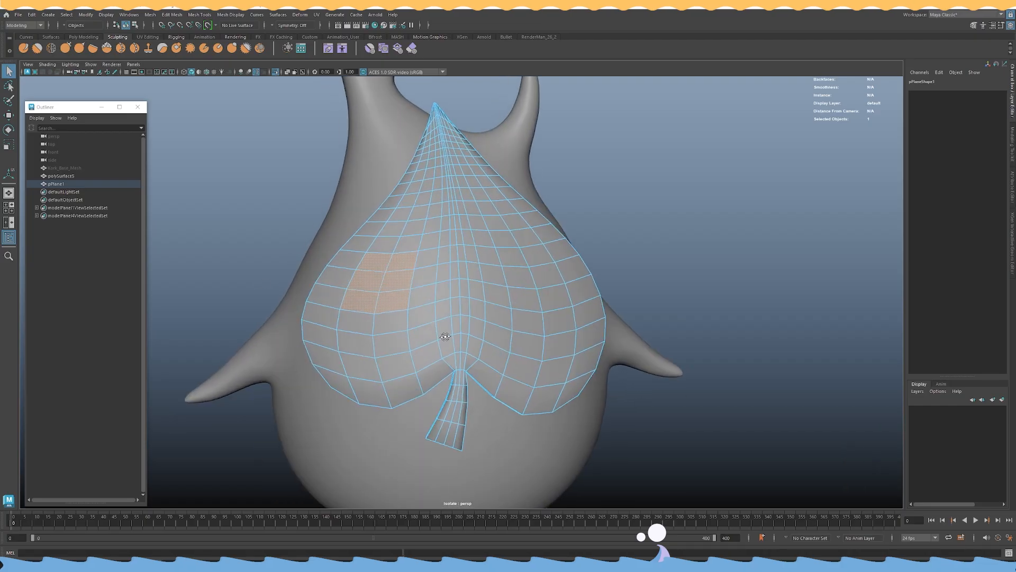
{"action": "left_click_drag", "start_coordinate": [445, 337], "coordinate": [442, 336], "text": "alt"}
{"action": "left_click_drag", "start_coordinate": [422, 297], "coordinate": [431, 295], "text": "alt"}
{"action": "scroll", "coordinate": [415, 282], "scroll_direction": "up", "scroll_amount": 1}
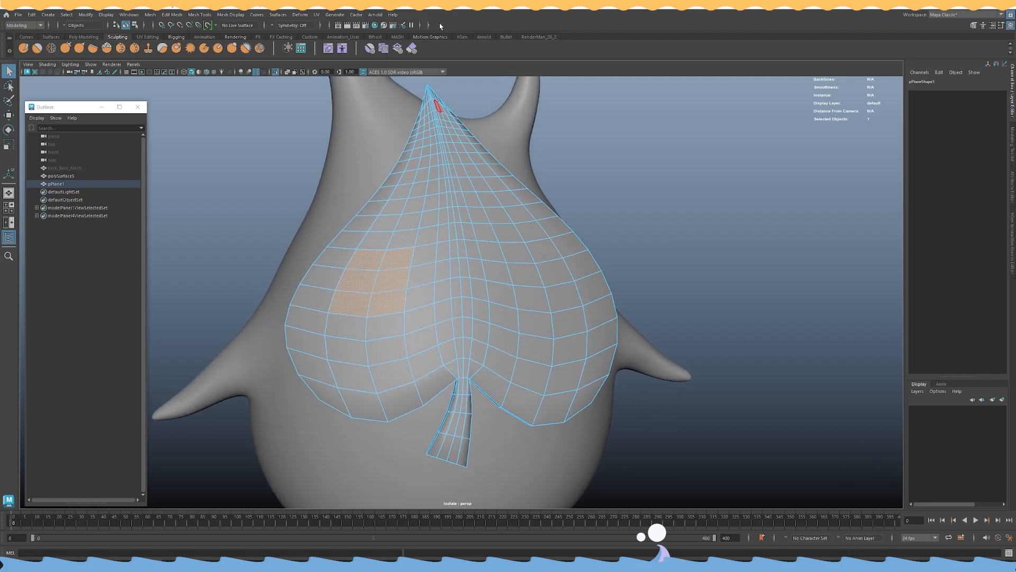
Try to circularize the selected block of eye faces and undo it.
{"action": "left_click", "coordinate": [84, 37]}
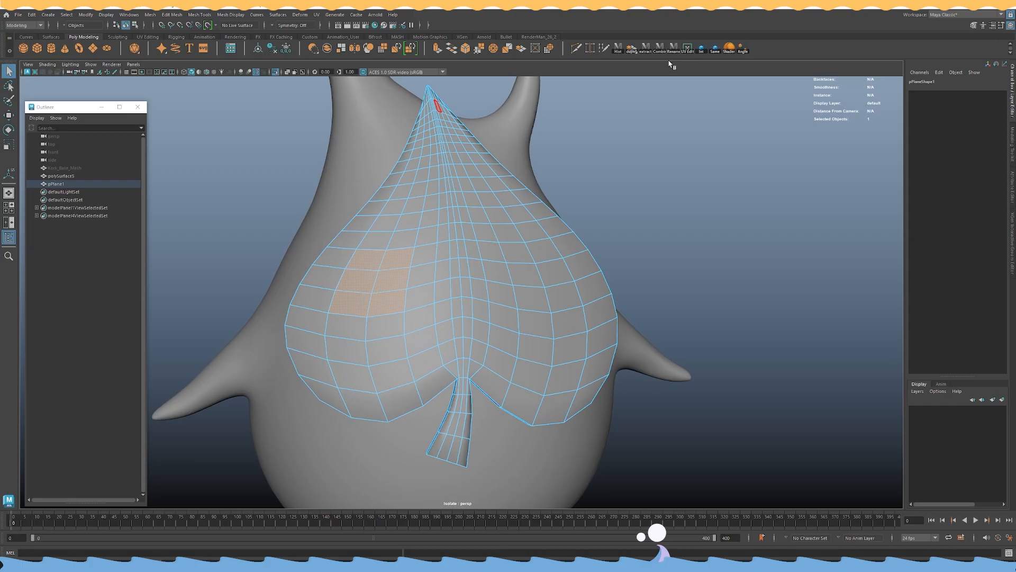
{"action": "left_click", "coordinate": [549, 53]}
{"action": "left_click_drag", "start_coordinate": [486, 252], "coordinate": [445, 276], "text": "alt"}
{"action": "key", "text": "ctrl+z"}
{"action": "right_click_drag", "start_coordinate": [445, 277], "coordinate": [442, 299], "text": "alt"}
{"action": "left_click_drag", "start_coordinate": [443, 299], "coordinate": [410, 228], "text": "alt"}
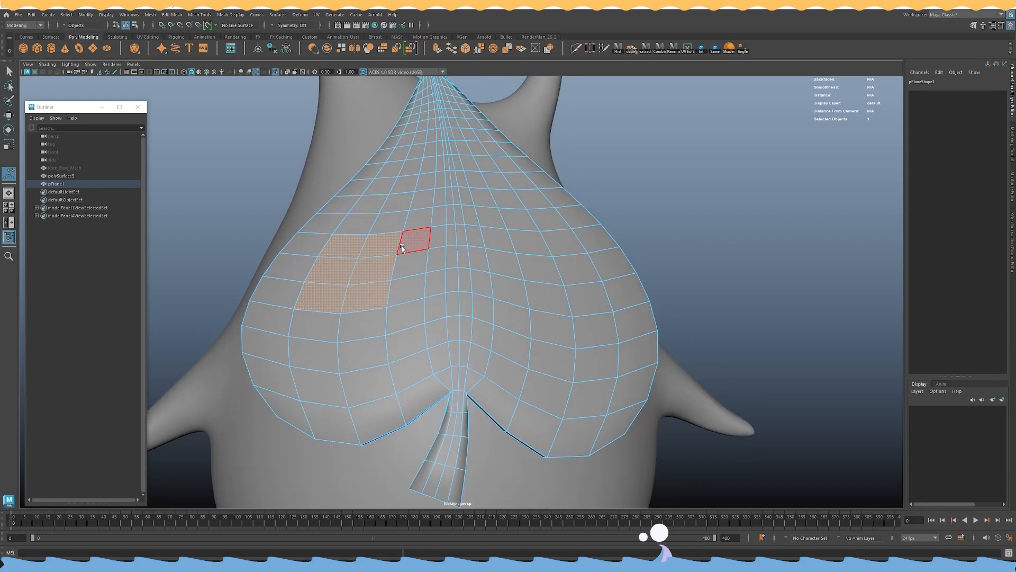
Extend the eye face selection by one column toward the midrib and one row toward the stem.
{"action": "left_click_drag", "start_coordinate": [406, 280], "coordinate": [406, 295]}
{"action": "key", "text": "ctrl+z"}
{"action": "left_click_drag", "start_coordinate": [413, 238], "coordinate": [410, 287]}
{"action": "key", "text": "ctrl+z"}
{"action": "left_click_drag", "start_coordinate": [410, 241], "coordinate": [312, 323], "text": "shift"}
{"action": "left_click_drag", "start_coordinate": [399, 246], "coordinate": [374, 267], "text": "alt"}
Extrude the selected eye faces inward with an offset of 0.294.
{"action": "right_click", "coordinate": [438, 209], "text": "shift"}
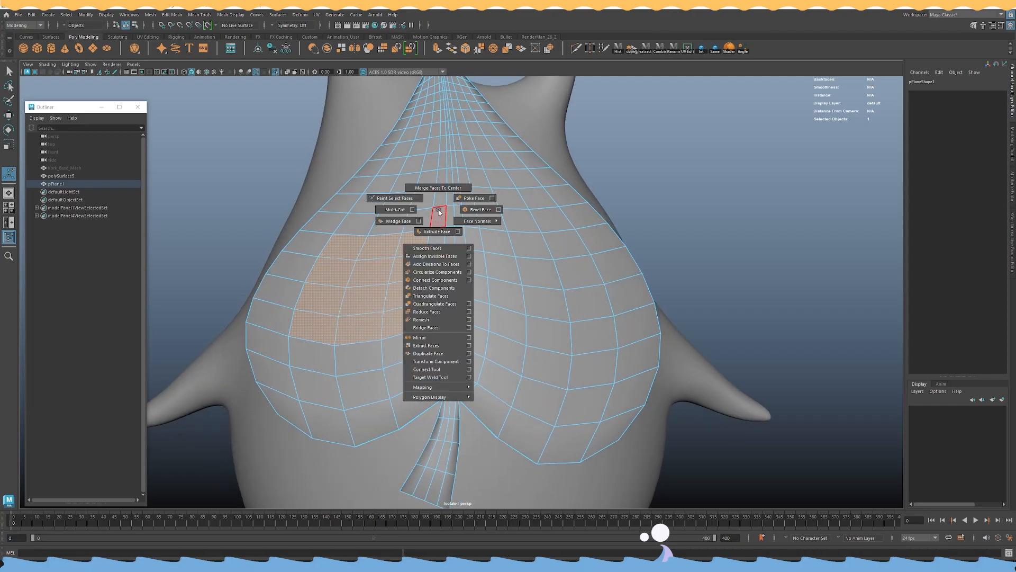
{"action": "left_click", "coordinate": [438, 231]}
{"action": "left_click_drag", "start_coordinate": [437, 232], "coordinate": [530, 45], "text": "alt"}
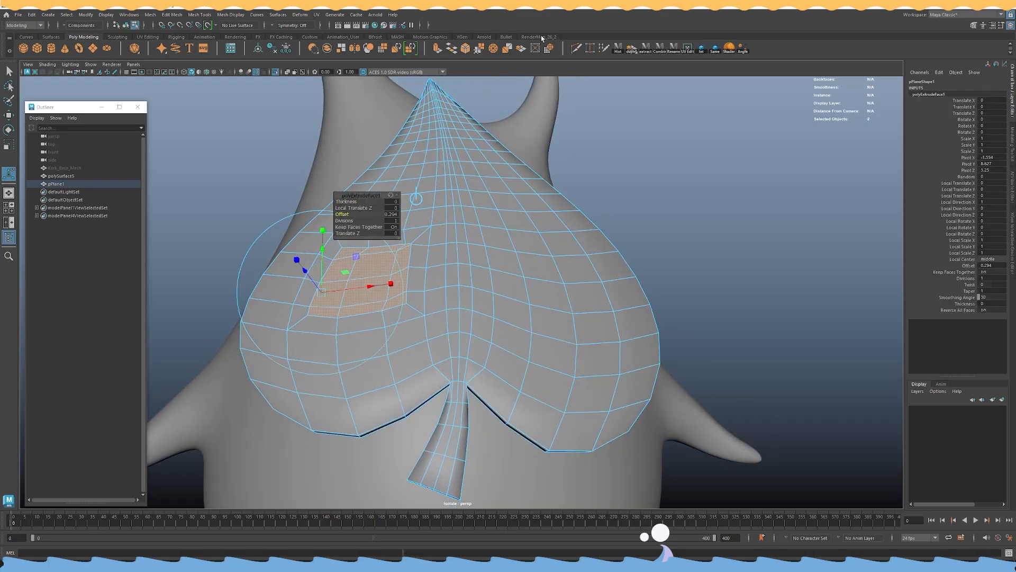
Circularize the inner eye faces with the alignment Surface (per-vertex), comparing it with Automatic.
{"action": "left_click", "coordinate": [547, 50]}
{"action": "left_click_drag", "start_coordinate": [437, 213], "coordinate": [415, 220], "text": "alt"}
{"action": "left_click", "coordinate": [397, 234]}
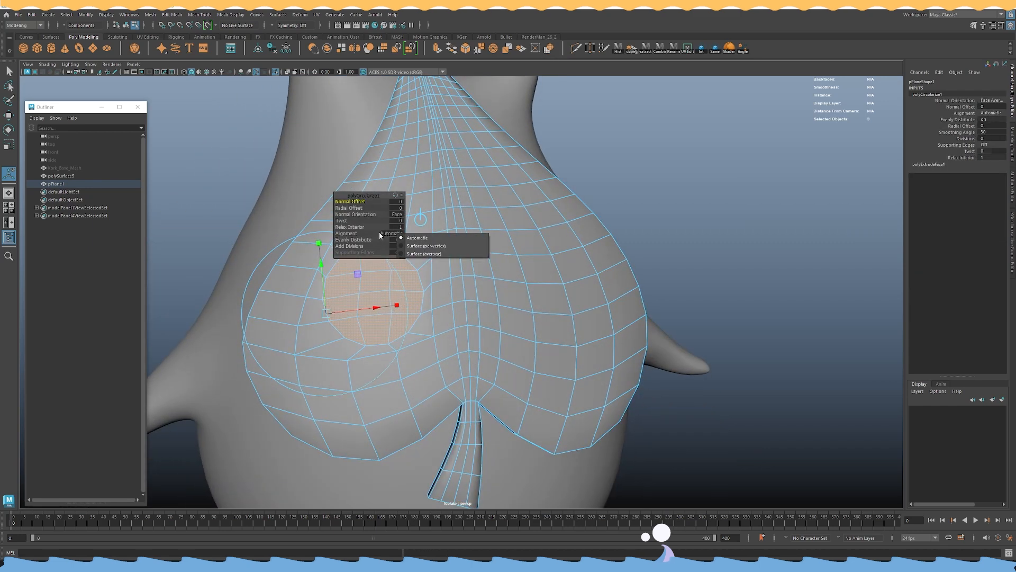
{"action": "left_click", "coordinate": [426, 246]}
{"action": "left_click_drag", "start_coordinate": [426, 246], "coordinate": [487, 242], "text": "alt"}
{"action": "left_click", "coordinate": [393, 233]}
{"action": "left_click", "coordinate": [418, 234]}
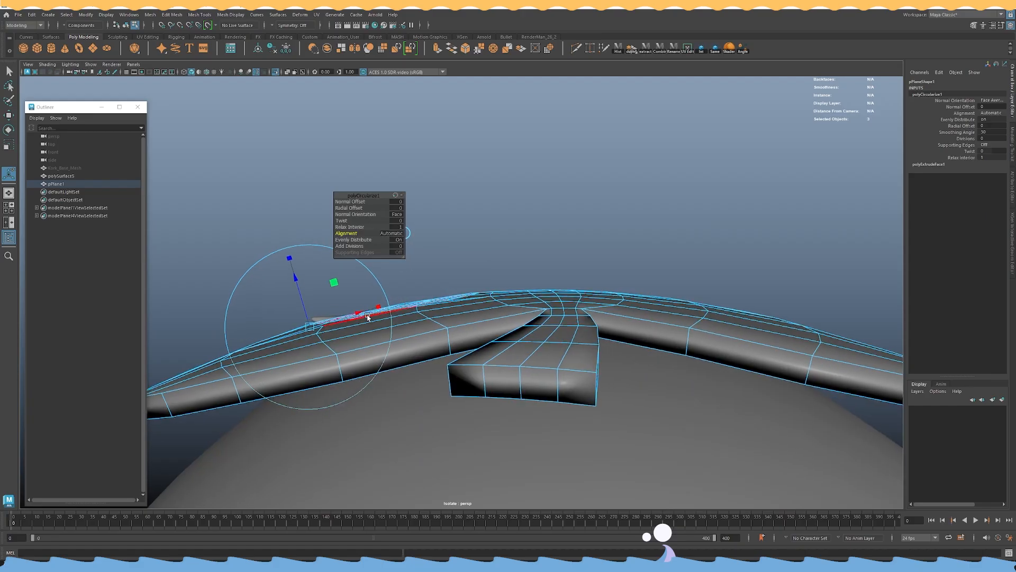
{"action": "left_click", "coordinate": [393, 236]}
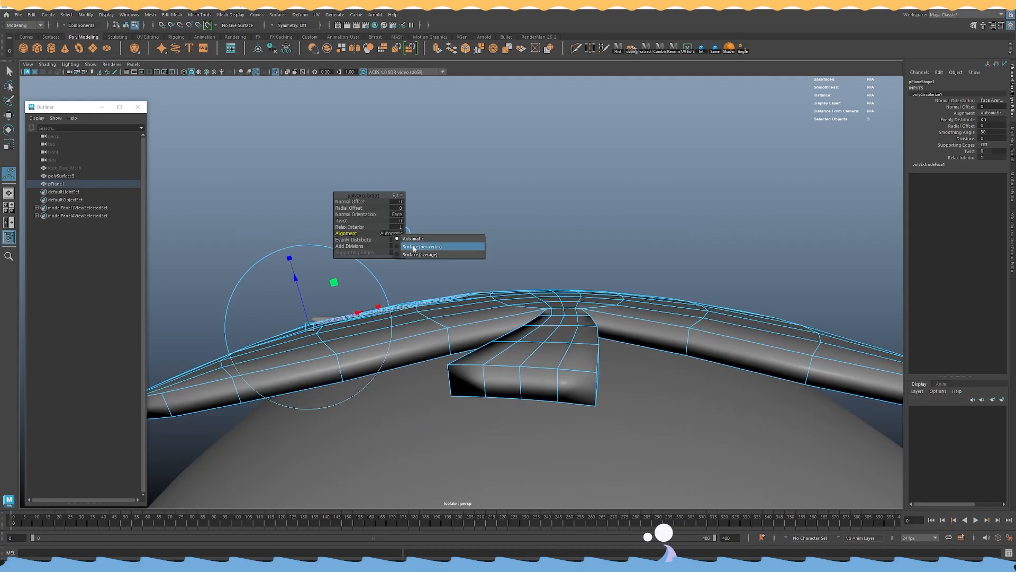
{"action": "left_click", "coordinate": [414, 246]}
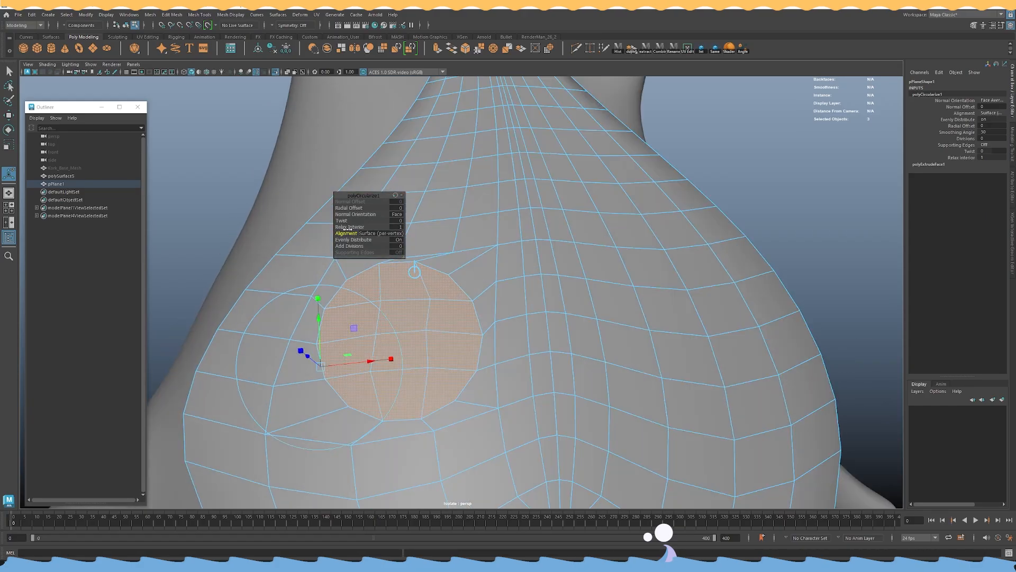
Reduce the Circularize radial offset to shrink the eye circle.
{"action": "left_click_drag", "start_coordinate": [348, 207], "coordinate": [307, 211]}
{"action": "left_click_drag", "start_coordinate": [769, 210], "coordinate": [582, 149]}
{"action": "right_click_drag", "start_coordinate": [582, 149], "coordinate": [466, 176], "text": "alt"}
{"action": "left_click_drag", "start_coordinate": [466, 177], "coordinate": [474, 233], "text": "alt"}
{"action": "key", "text": "w"}
Preview the leaf with its eye circle smoothed in object mode and return it to unsmoothed display.
{"action": "right_click_drag", "start_coordinate": [477, 230], "coordinate": [527, 218]}
{"action": "key", "text": "3"}
{"action": "left_click", "coordinate": [625, 224]}
{"action": "left_click_drag", "start_coordinate": [628, 224], "coordinate": [636, 191], "text": "alt"}
{"action": "key", "text": "ctrl+z"}
{"action": "key", "text": "1"}
Select a three-by-three block of faces high on the leaf's right half for the second eye.
{"action": "right_click_drag", "start_coordinate": [647, 173], "coordinate": [647, 196]}
{"action": "left_click_drag", "start_coordinate": [647, 196], "coordinate": [617, 197], "text": "alt"}
{"action": "right_click_drag", "start_coordinate": [617, 197], "coordinate": [593, 271], "text": "alt"}
{"action": "middle_click_drag", "start_coordinate": [593, 271], "coordinate": [535, 275], "text": "alt"}
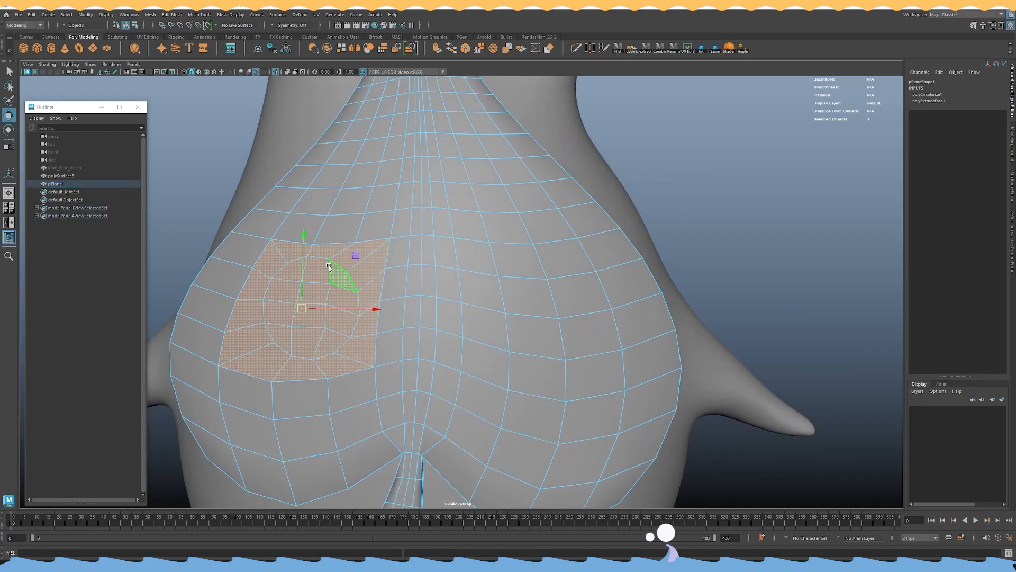
{"action": "left_click", "coordinate": [463, 223]}
{"action": "left_click_drag", "start_coordinate": [464, 223], "coordinate": [415, 271], "text": "alt"}
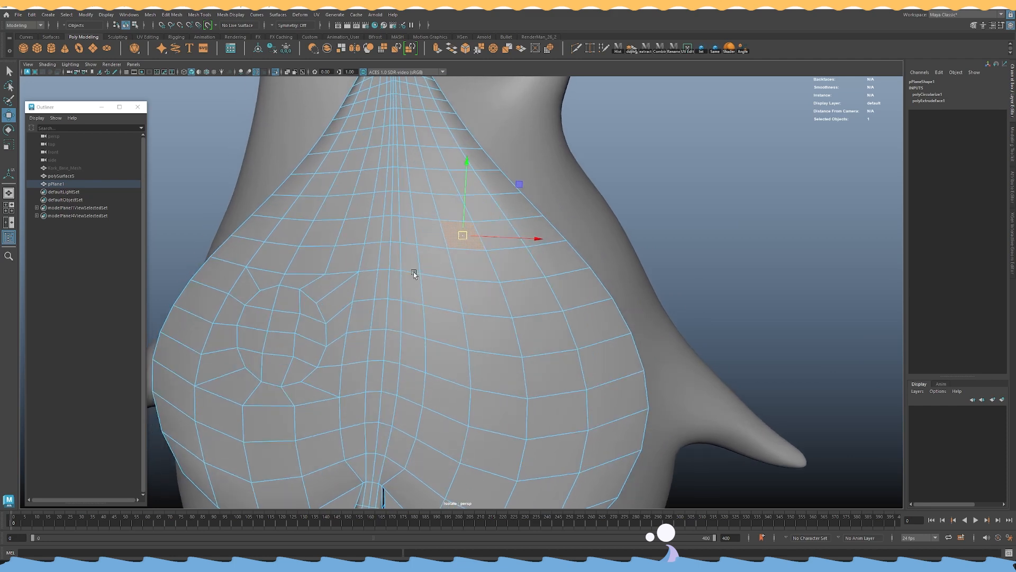
{"action": "key", "text": "q"}
{"action": "mouse_move", "coordinate": [453, 223]}
{"action": "left_mouse_down", "text": "alt"}
{"action": "mouse_move", "coordinate": [446, 203]}
{"action": "mouse_move", "coordinate": [479, 203]}
{"action": "left_mouse_up", "text": "alt"}
{"action": "right_click_drag", "start_coordinate": [479, 203], "coordinate": [436, 236], "text": "alt"}
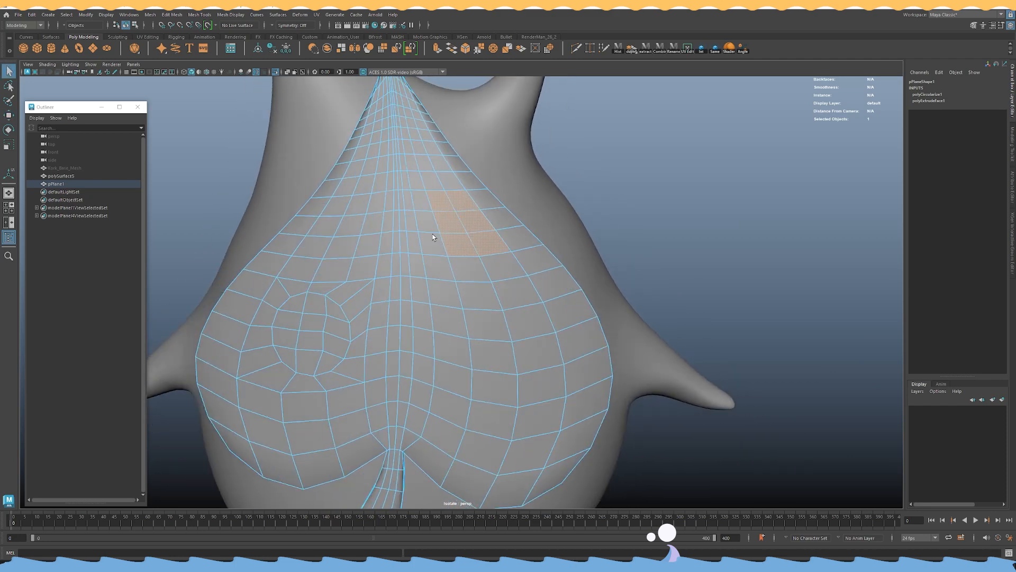
{"action": "middle_click_drag", "start_coordinate": [436, 236], "coordinate": [460, 245], "text": "alt"}
{"action": "left_click_drag", "start_coordinate": [460, 245], "coordinate": [461, 240], "text": "alt"}
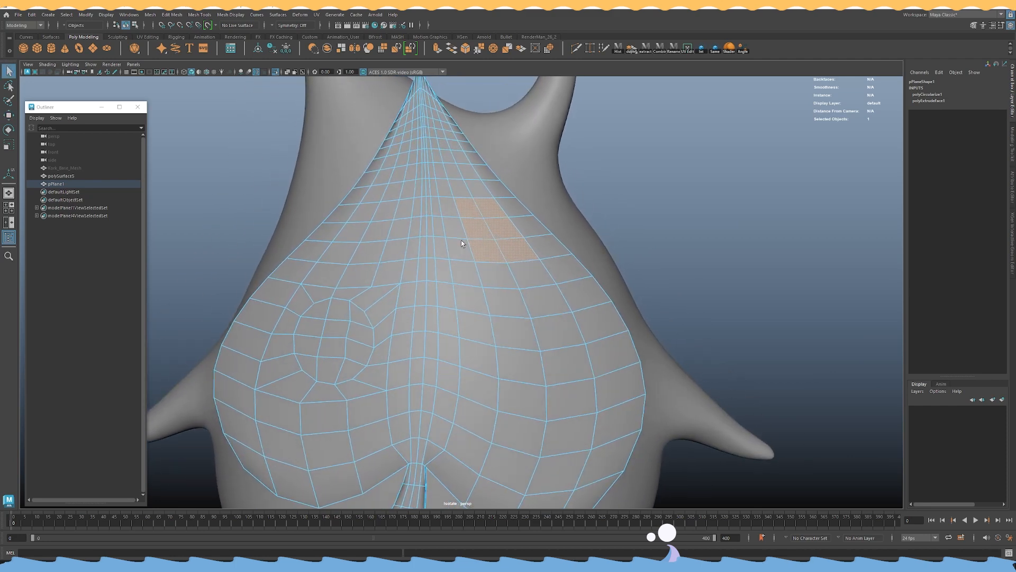
{"action": "left_click", "coordinate": [471, 271]}
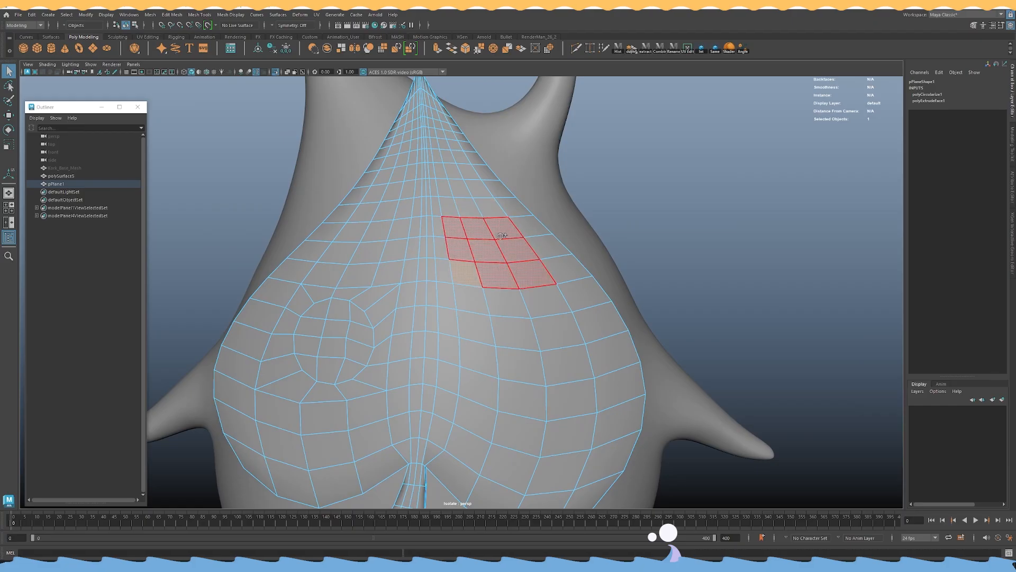
{"action": "left_click_drag", "start_coordinate": [499, 236], "coordinate": [499, 237]}
Extrude the selected second-eye faces inward with an offset of 0.203.
{"action": "right_click_drag", "start_coordinate": [498, 236], "coordinate": [437, 245], "text": "alt"}
{"action": "left_click_drag", "start_coordinate": [437, 244], "coordinate": [462, 259], "text": "alt"}
{"action": "right_click_drag", "start_coordinate": [462, 260], "coordinate": [486, 280], "text": "alt"}
{"action": "left_click_drag", "start_coordinate": [486, 279], "coordinate": [486, 233], "text": "alt"}
{"action": "right_click_drag", "start_coordinate": [486, 233], "coordinate": [483, 257], "text": "shift"}
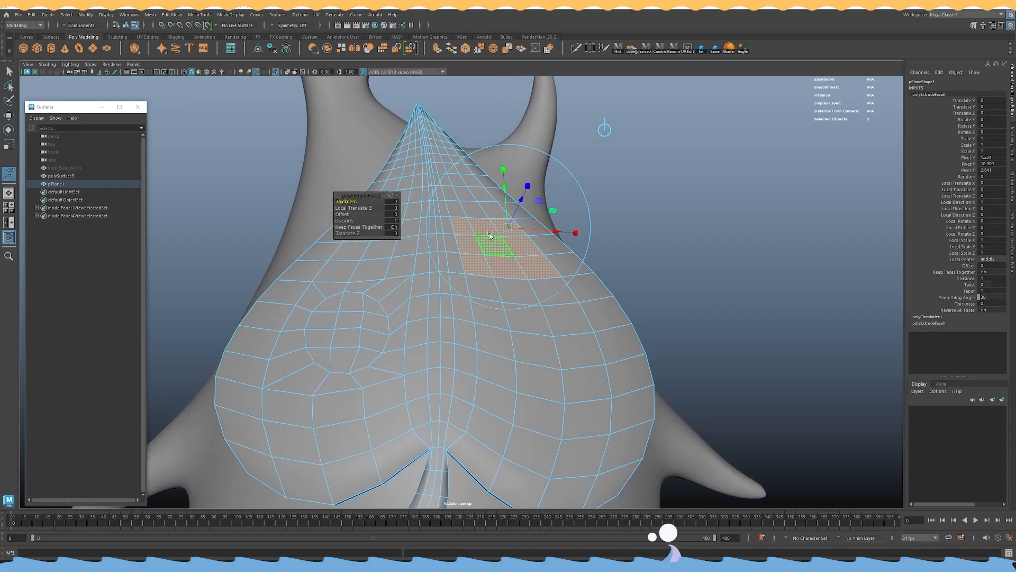
{"action": "left_click_drag", "start_coordinate": [347, 213], "coordinate": [421, 223]}
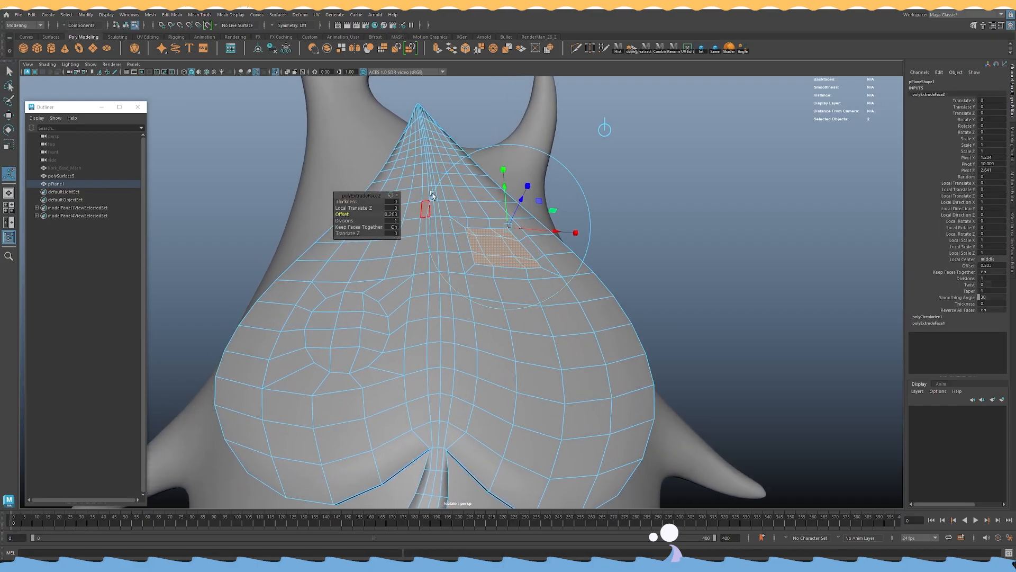
Circularize the second eye's inner faces with radial offset -0.051, alignment Surface (per-vertex) and an adjusted twist.
{"action": "left_click", "coordinate": [548, 50]}
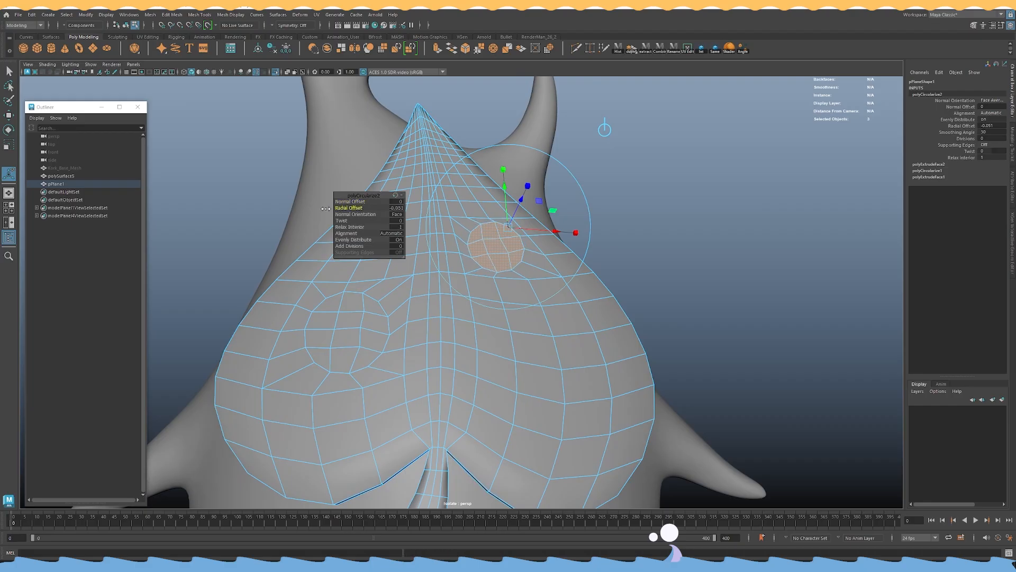
{"action": "left_click", "coordinate": [394, 231]}
{"action": "left_click", "coordinate": [417, 246]}
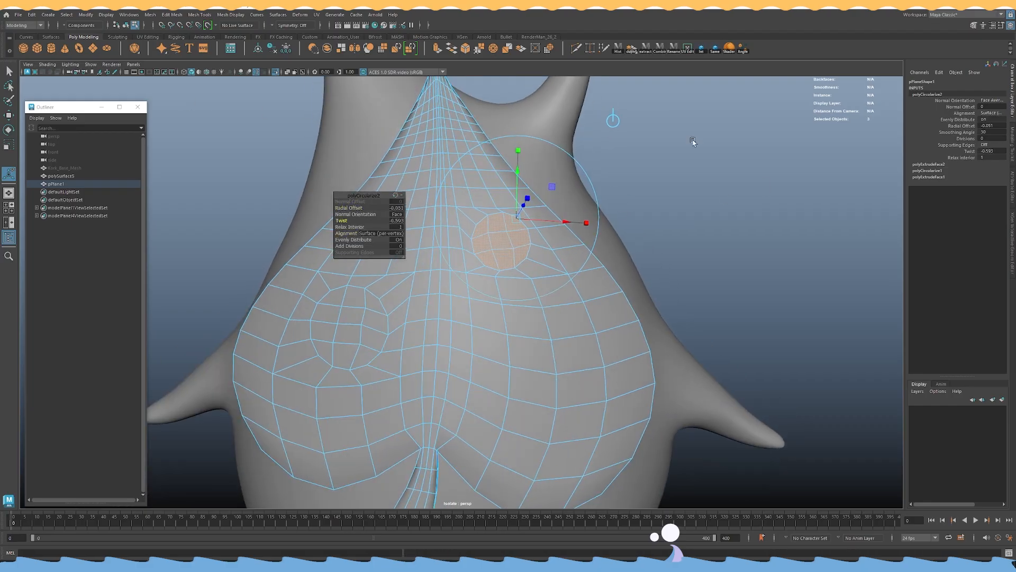
{"action": "left_click_drag", "start_coordinate": [684, 186], "coordinate": [657, 183], "text": "alt"}
{"action": "key", "text": "w"}
{"action": "right_click_drag", "start_coordinate": [657, 183], "coordinate": [704, 162]}
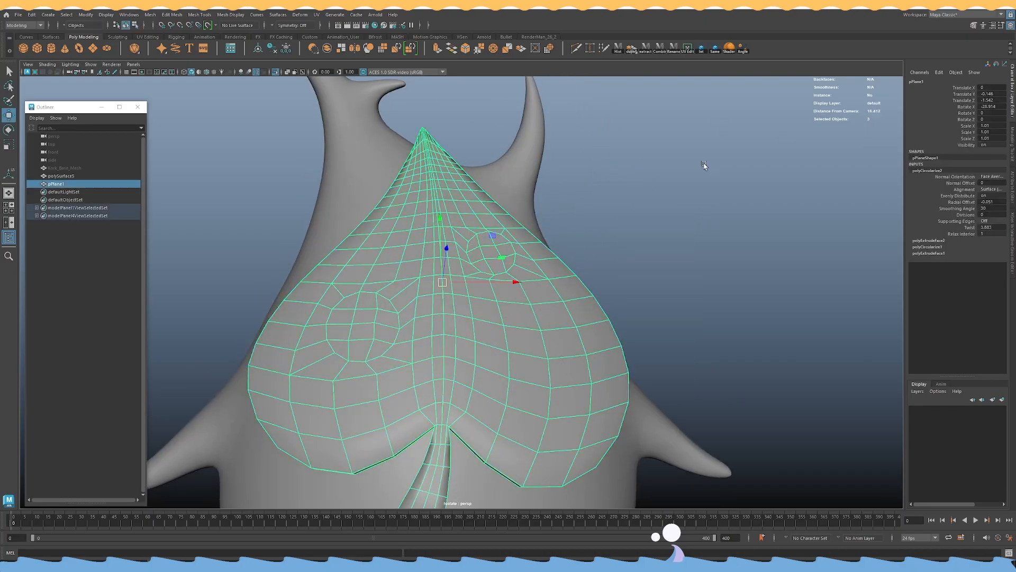
Delete the leaf's construction history and select the faces inside both eye circles.
{"action": "key", "text": "alt+shift+d"}
{"action": "left_click_drag", "start_coordinate": [626, 188], "coordinate": [629, 199], "text": "alt"}
{"action": "right_click_drag", "start_coordinate": [635, 170], "coordinate": [635, 199]}
{"action": "scroll", "coordinate": [544, 248], "scroll_direction": "up", "scroll_amount": 2}
{"action": "key", "text": "q"}
{"action": "left_click", "coordinate": [460, 222]}
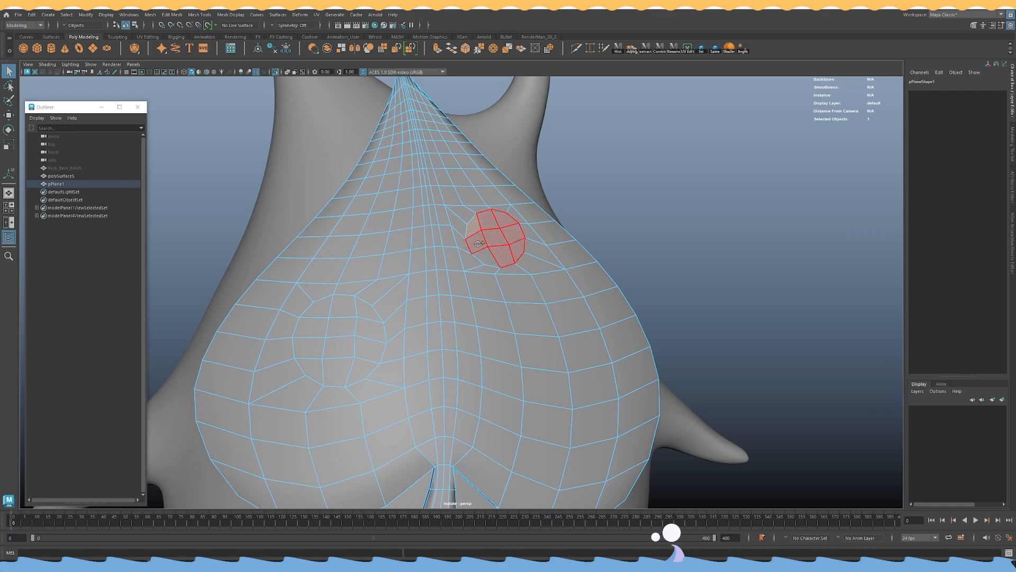
{"action": "left_click_drag", "start_coordinate": [335, 306], "coordinate": [350, 364]}
{"action": "left_click_drag", "start_coordinate": [340, 330], "coordinate": [314, 368], "text": "shift"}
Extrude both eye circles into the leaf as recessed sockets and check their depth from the side.
{"action": "left_click_drag", "start_coordinate": [383, 318], "coordinate": [424, 307], "text": "alt"}
{"action": "mouse_move", "coordinate": [423, 307]}
{"action": "right_mouse_down", "text": "alt"}
{"action": "mouse_move", "coordinate": [449, 284]}
{"action": "mouse_move", "coordinate": [429, 291]}
{"action": "right_mouse_up", "text": "alt"}
{"action": "right_click_drag", "start_coordinate": [501, 207], "coordinate": [498, 232], "text": "shift"}
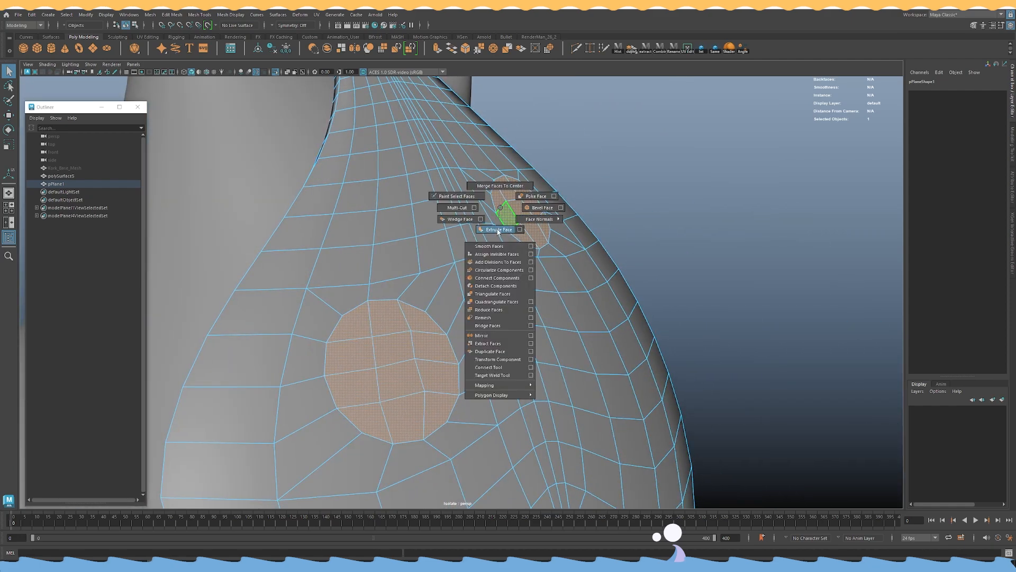
{"action": "left_click_drag", "start_coordinate": [497, 232], "coordinate": [510, 240], "text": "alt"}
{"action": "left_click_drag", "start_coordinate": [501, 166], "coordinate": [490, 169]}
{"action": "left_click", "coordinate": [529, 166]}
{"action": "mouse_move", "coordinate": [472, 196]}
{"action": "right_mouse_down"}
{"action": "mouse_move", "coordinate": [503, 180]}
{"action": "mouse_move", "coordinate": [466, 214]}
{"action": "right_mouse_up"}
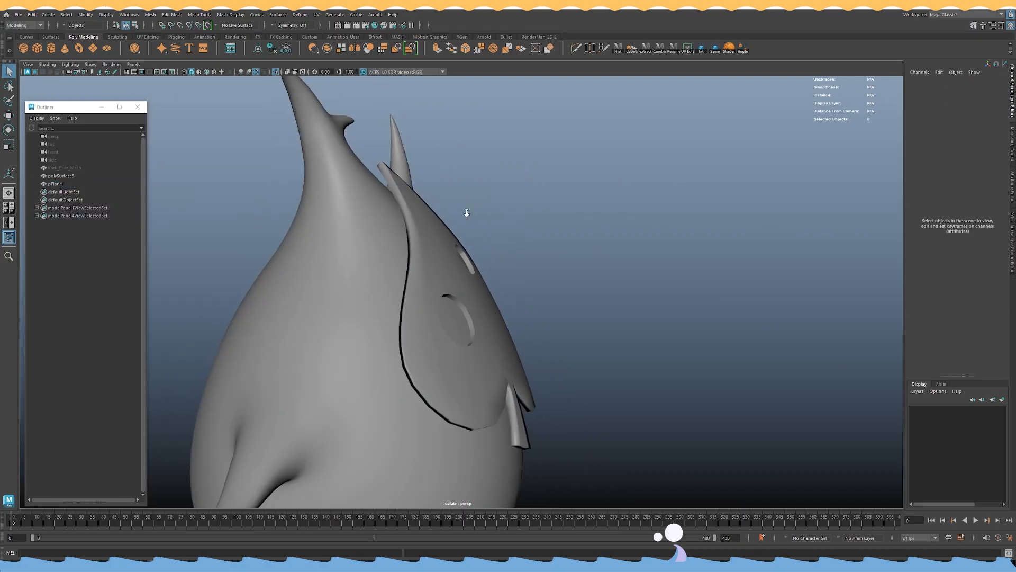
{"action": "left_click_drag", "start_coordinate": [466, 213], "coordinate": [413, 238], "text": "alt"}
Delete the leaf's history again and preview it smoothed to judge the size and placement of the eyes.
{"action": "left_click", "coordinate": [466, 291]}
{"action": "key", "text": "alt+shift+d"}
{"action": "key", "text": "3"}
{"action": "left_click", "coordinate": [552, 224]}
{"action": "left_click_drag", "start_coordinate": [561, 226], "coordinate": [615, 240], "text": "alt"}
{"action": "right_click_drag", "start_coordinate": [614, 240], "coordinate": [557, 263], "text": "alt"}
{"action": "left_click_drag", "start_coordinate": [557, 264], "coordinate": [542, 268], "text": "alt"}
{"action": "right_click_drag", "start_coordinate": [542, 268], "coordinate": [631, 317], "text": "alt"}
{"action": "left_click", "coordinate": [530, 292]}
{"action": "left_click_drag", "start_coordinate": [530, 292], "coordinate": [485, 248], "text": "alt"}
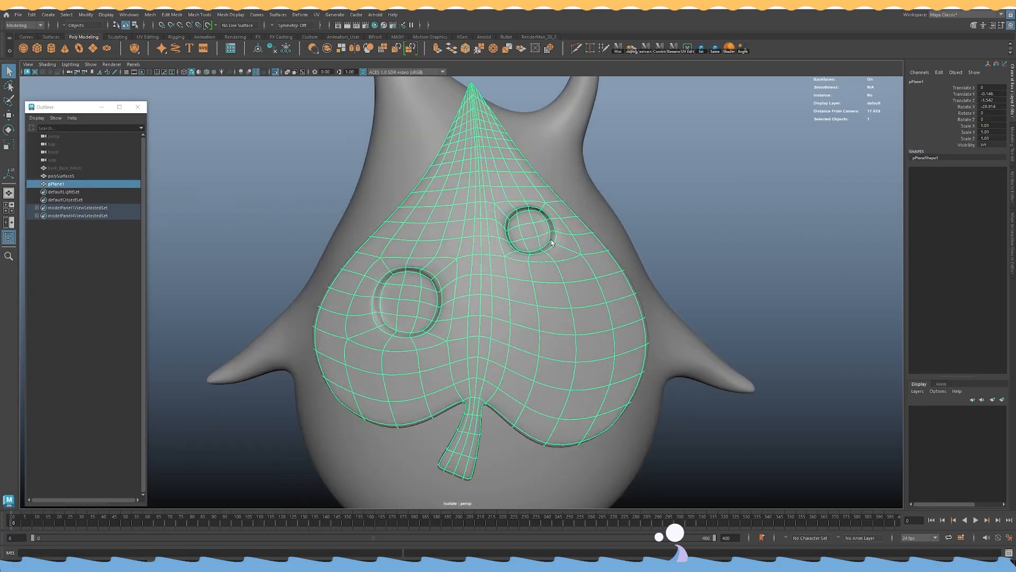
Return the leaf to unsmoothed display and undo the socket extrusion and the second eye's Circularize adjustments.
{"action": "key", "text": "1"}
{"action": "scroll", "coordinate": [558, 257], "scroll_direction": "up", "scroll_amount": 2}
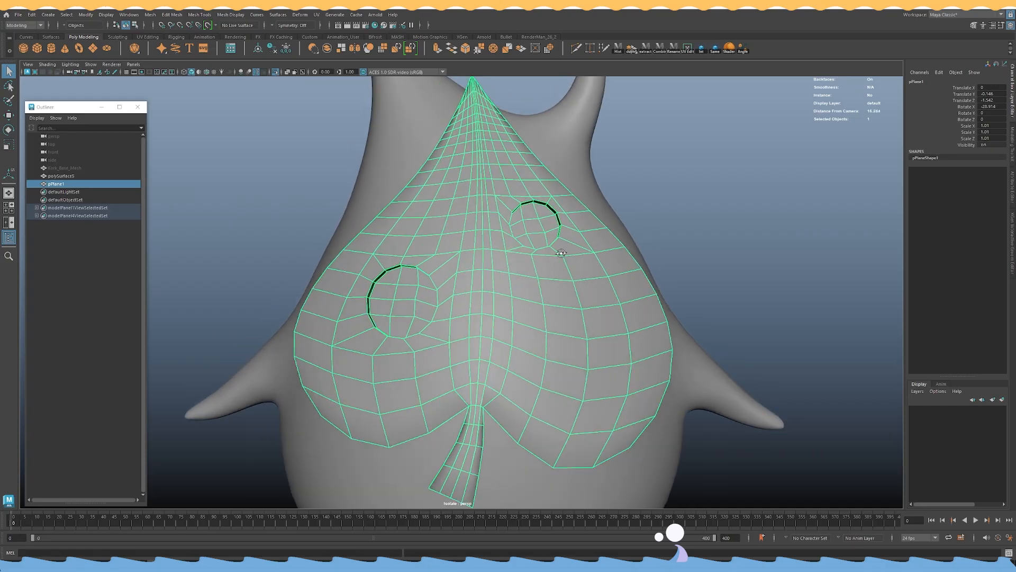
{"action": "key", "text": "ctrl+z"}
{"action": "key", "text": "ctrl+z"}
{"action": "key", "text": "ctrl+z"}
{"action": "key", "text": "ctrl+z"}
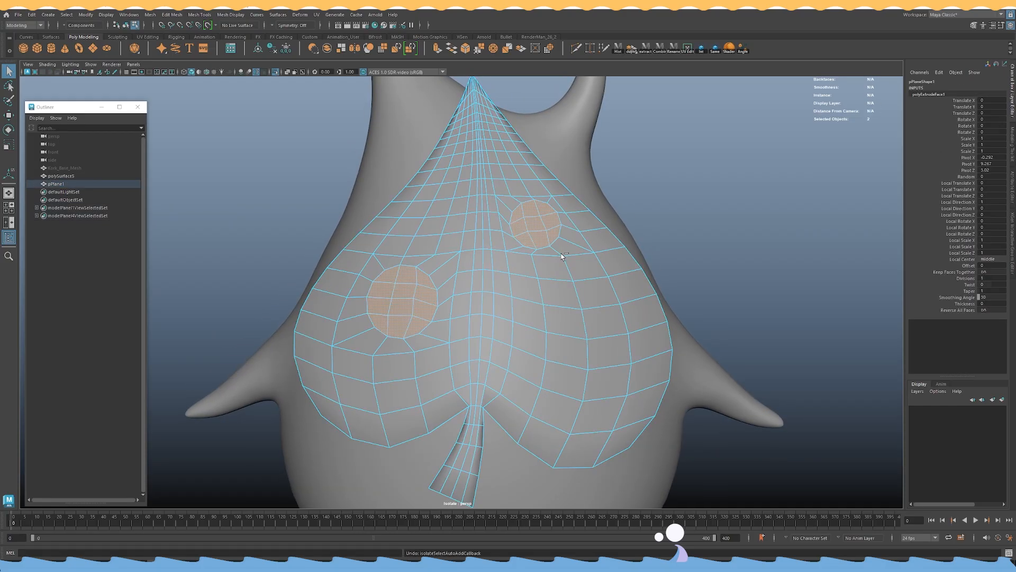
{"action": "key", "text": "ctrl+z"}
{"action": "key", "text": "ctrl+z"}
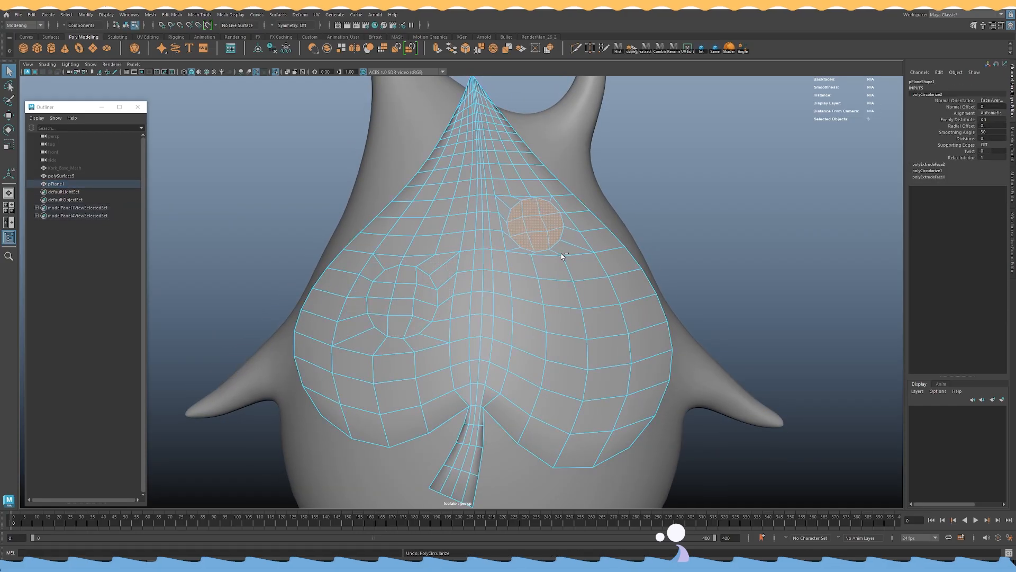
Select a block of faces lower on the right lobe for the second eye and extrude it inward with an offset of 0.268.
{"action": "right_click", "coordinate": [562, 238]}
{"action": "key", "text": "3"}
{"action": "key", "text": "1"}
{"action": "left_click", "coordinate": [533, 242], "text": "ctrl+shift"}
{"action": "mouse_move", "coordinate": [534, 241]}
{"action": "left_mouse_down"}
{"action": "mouse_move", "coordinate": [524, 275]}
{"action": "mouse_move", "coordinate": [554, 272]}
{"action": "mouse_move", "coordinate": [565, 295]}
{"action": "left_mouse_up"}
{"action": "right_click_drag", "start_coordinate": [565, 243], "coordinate": [567, 261], "text": "shift"}
{"action": "left_click_drag", "start_coordinate": [342, 214], "coordinate": [442, 233]}
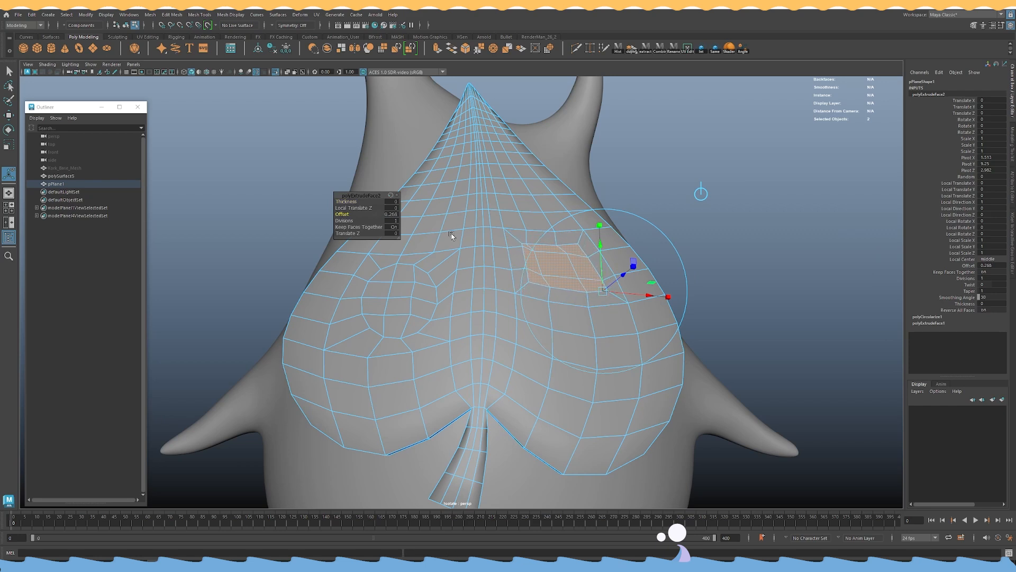
Circularize the second eye's inner faces with radial offset -0.167, alignment Surface (per-vertex) and an adjusted twist.
{"action": "left_click", "coordinate": [549, 49]}
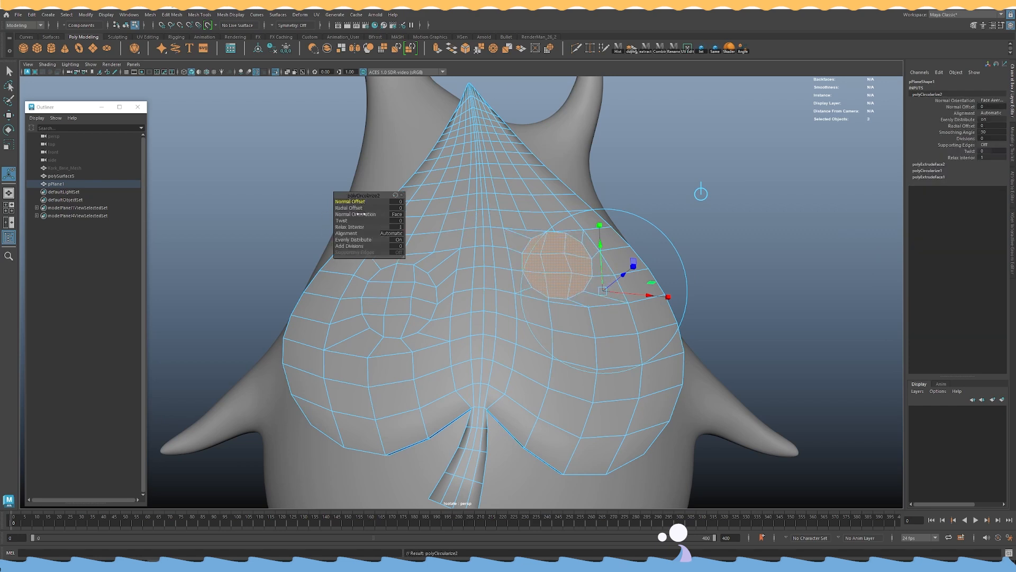
{"action": "left_click_drag", "start_coordinate": [342, 207], "coordinate": [282, 214]}
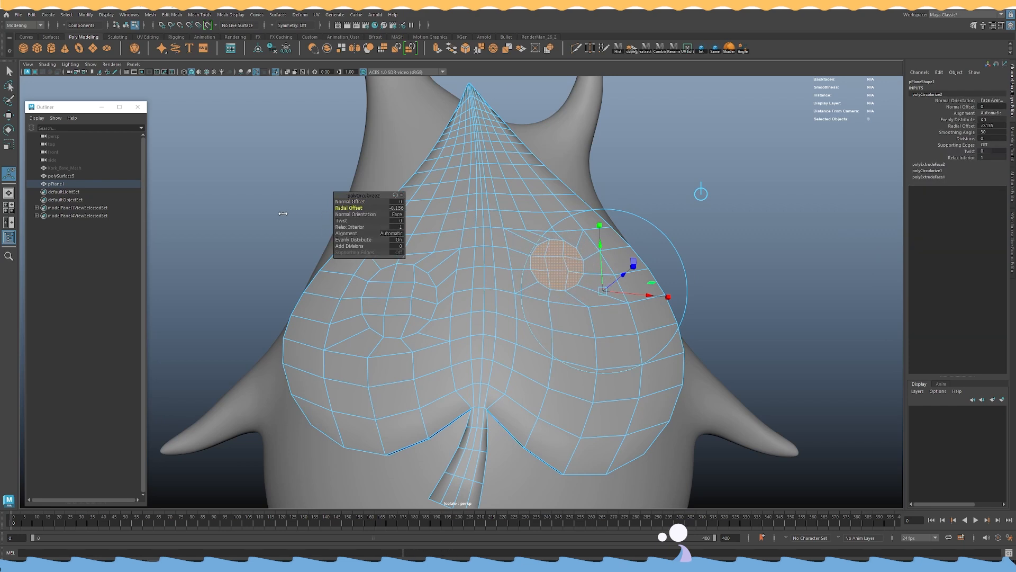
{"action": "left_click", "coordinate": [373, 230]}
{"action": "left_click", "coordinate": [389, 241]}
{"action": "left_click_drag", "start_coordinate": [691, 123], "coordinate": [648, 137]}
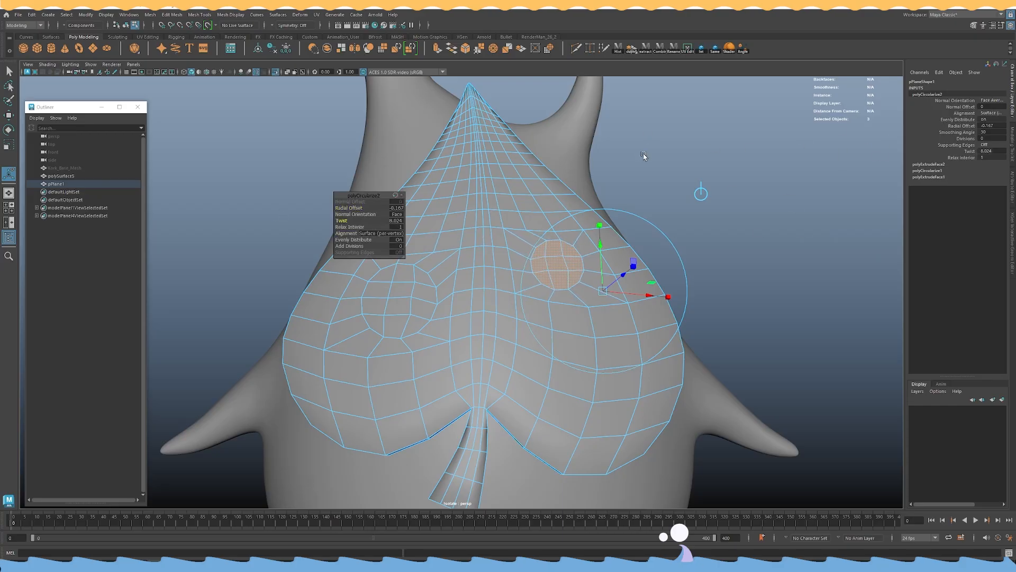
{"action": "left_click_drag", "start_coordinate": [612, 212], "coordinate": [535, 252], "text": "alt"}
{"action": "key", "text": "w"}
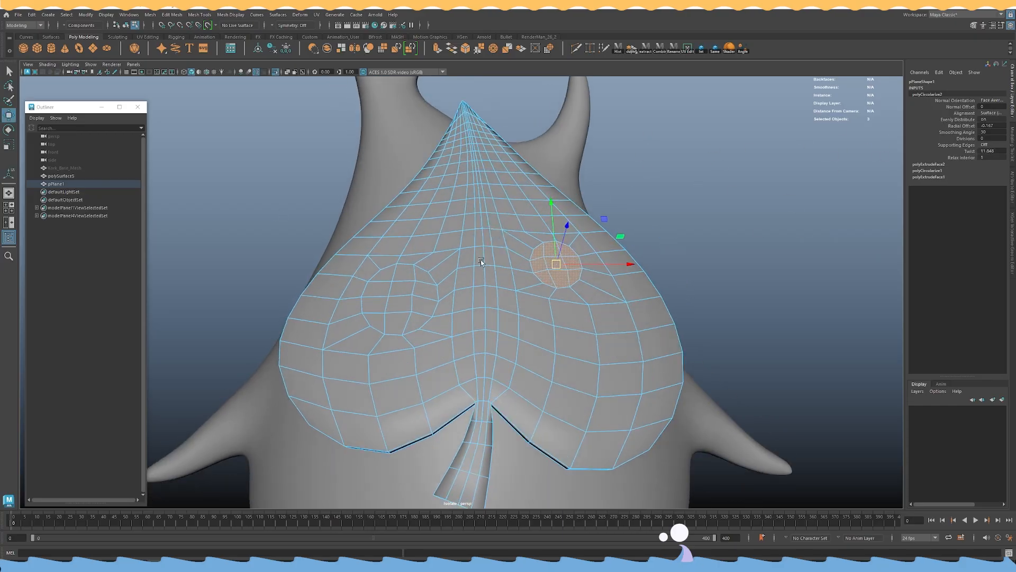
Select the faces inside both eye circles and extrude them into the leaf as recessed sockets.
{"action": "scroll", "coordinate": [477, 262], "scroll_direction": "up", "scroll_amount": 3}
{"action": "left_click", "coordinate": [373, 270]}
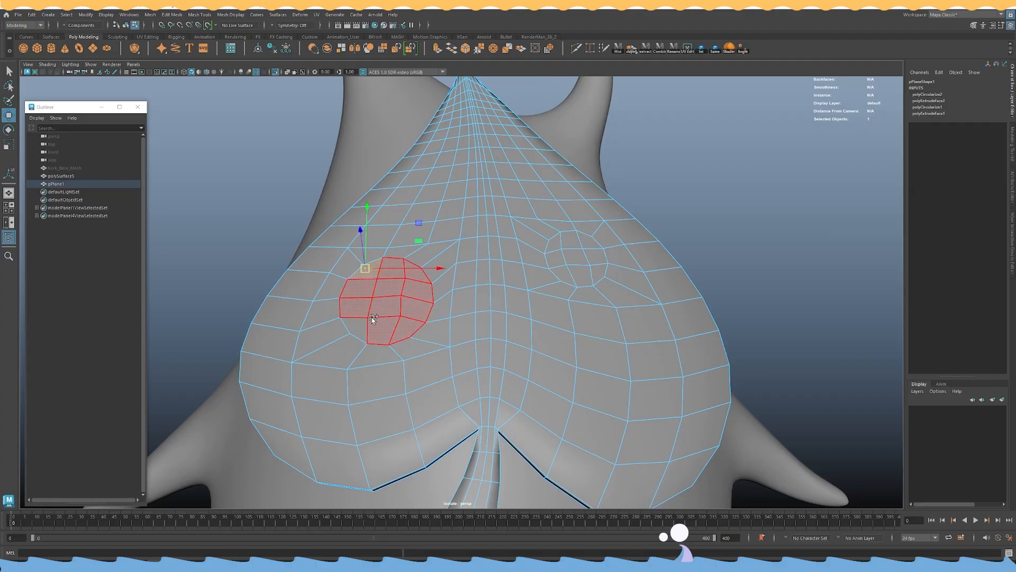
{"action": "left_click_drag", "start_coordinate": [372, 318], "coordinate": [357, 327], "text": "shift"}
{"action": "mouse_move", "coordinate": [564, 274]}
{"action": "left_mouse_down", "text": "shift"}
{"action": "mouse_move", "coordinate": [558, 258]}
{"action": "mouse_move", "coordinate": [577, 277]}
{"action": "mouse_move", "coordinate": [597, 274]}
{"action": "mouse_move", "coordinate": [583, 214]}
{"action": "left_mouse_up", "text": "shift"}
{"action": "right_click_drag", "start_coordinate": [582, 216], "coordinate": [580, 236], "text": "shift"}
{"action": "left_click_drag", "start_coordinate": [576, 242], "coordinate": [600, 260], "text": "alt"}
{"action": "left_click_drag", "start_coordinate": [483, 263], "coordinate": [478, 273]}
Preview the leaf with both eye sockets smoothed in object mode, viewing the whole character.
{"action": "right_click_drag", "start_coordinate": [504, 227], "coordinate": [548, 214]}
{"action": "key", "text": "3"}
{"action": "left_click", "coordinate": [606, 210]}
{"action": "left_click_drag", "start_coordinate": [606, 210], "coordinate": [372, 226], "text": "alt"}
{"action": "key", "text": "f"}
{"action": "left_click_drag", "start_coordinate": [500, 249], "coordinate": [527, 258], "text": "alt"}
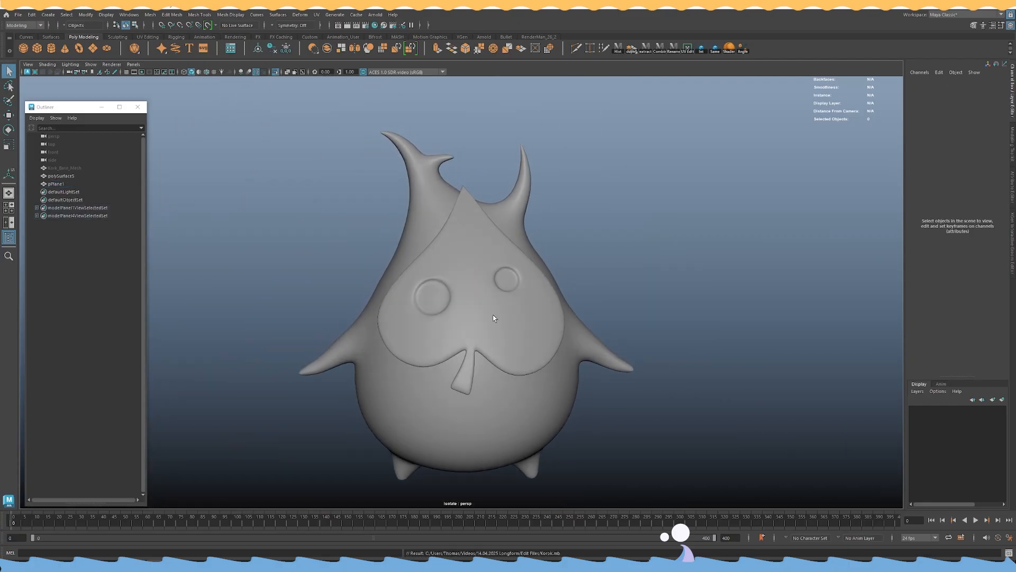
Save the scene and return the leaf to unsmoothed display.
{"action": "left_click", "coordinate": [527, 258]}
{"action": "key", "text": "f"}
{"action": "scroll", "coordinate": [513, 316], "scroll_direction": "up", "scroll_amount": 1}
{"action": "middle_click_drag", "start_coordinate": [499, 311], "coordinate": [462, 271], "text": "alt"}
{"action": "key", "text": "ctrl+s"}
{"action": "scroll", "coordinate": [465, 256], "scroll_direction": "up", "scroll_amount": 2}
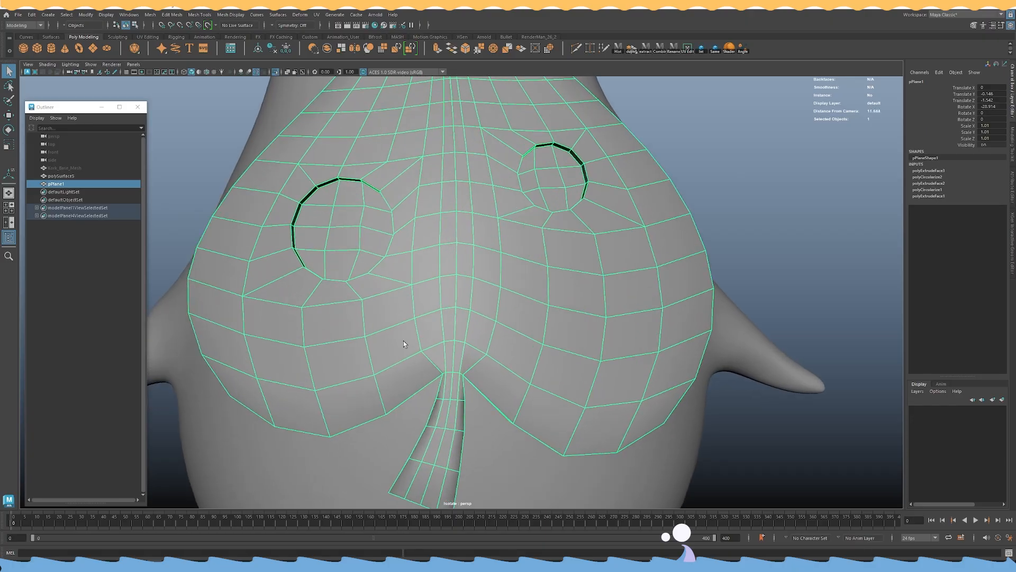
{"action": "right_click_drag", "start_coordinate": [485, 281], "coordinate": [431, 331], "text": "shift"}
{"action": "middle_click_drag", "start_coordinate": [390, 349], "coordinate": [347, 311], "text": "alt"}
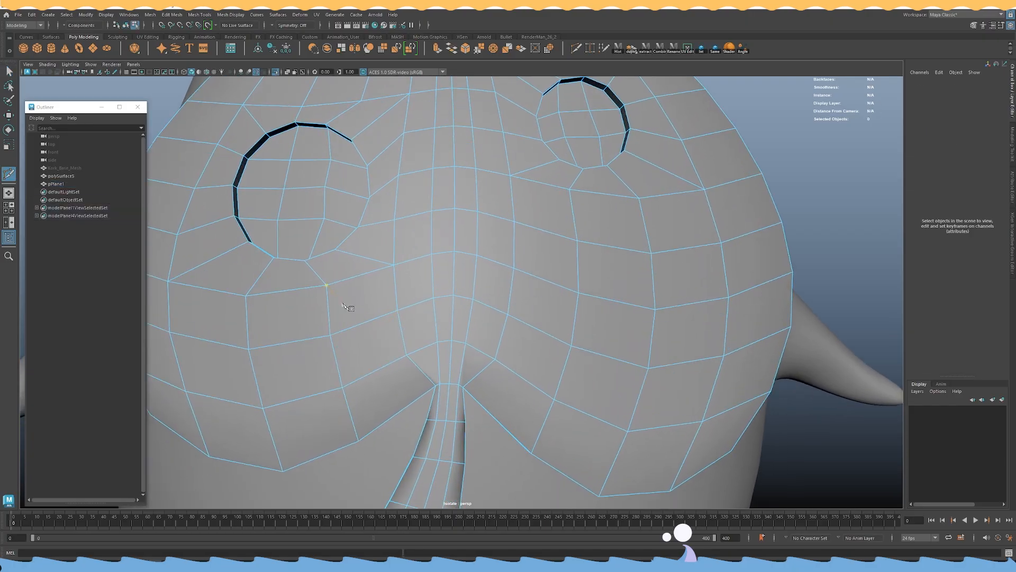
{"action": "right_click_drag", "start_coordinate": [300, 302], "coordinate": [358, 310], "text": "alt"}
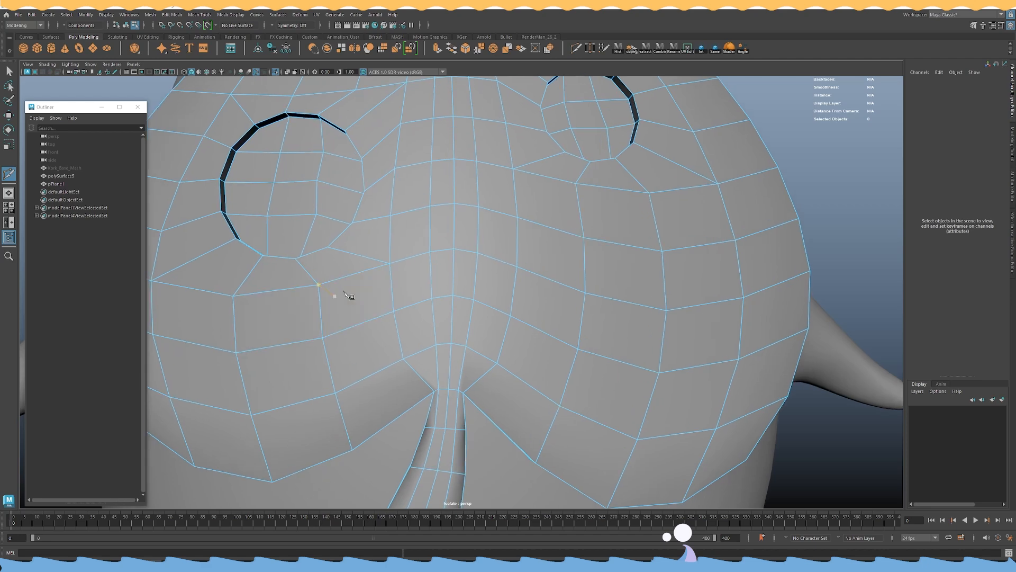
{"action": "right_click_drag", "start_coordinate": [340, 298], "coordinate": [297, 264], "text": "alt"}
{"action": "left_click_drag", "start_coordinate": [422, 256], "coordinate": [423, 286], "text": "alt"}
{"action": "right_click_drag", "start_coordinate": [424, 286], "coordinate": [481, 299], "text": "alt"}
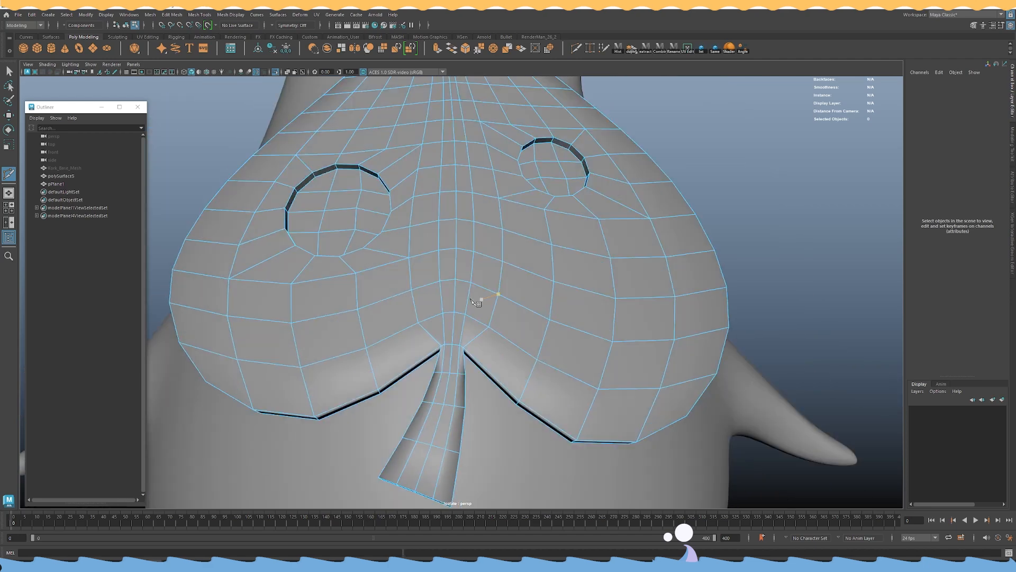
{"action": "middle_click_drag", "start_coordinate": [480, 300], "coordinate": [497, 306], "text": "alt"}
{"action": "right_click_drag", "start_coordinate": [497, 306], "coordinate": [517, 340], "text": "alt"}
{"action": "left_click_drag", "start_coordinate": [517, 341], "coordinate": [492, 336], "text": "alt"}
{"action": "left_click", "coordinate": [353, 332]}
{"action": "key", "text": "Escape"}
Select the two-row band of faces directly above the stem, between the two lobes.
{"action": "mouse_move", "coordinate": [532, 306]}
{"action": "left_mouse_down", "text": "alt"}
{"action": "mouse_move", "coordinate": [510, 303]}
{"action": "mouse_move", "coordinate": [518, 304]}
{"action": "left_mouse_up", "text": "alt"}
{"action": "key", "text": "w"}
{"action": "right_click_drag", "start_coordinate": [469, 223], "coordinate": [469, 260]}
{"action": "left_click", "coordinate": [380, 296]}
{"action": "right_click_drag", "start_coordinate": [378, 270], "coordinate": [377, 291]}
{"action": "left_click", "coordinate": [361, 291]}
{"action": "mouse_move", "coordinate": [402, 282]}
{"action": "left_mouse_down", "text": "shift"}
{"action": "mouse_move", "coordinate": [425, 277]}
{"action": "mouse_move", "coordinate": [353, 342]}
{"action": "left_mouse_up", "text": "shift"}
Extrude the selected band above the stem inward with an offset of 0.209.
{"action": "mouse_move", "coordinate": [354, 341]}
{"action": "right_mouse_down", "text": "alt"}
{"action": "mouse_move", "coordinate": [261, 261]}
{"action": "mouse_move", "coordinate": [238, 254]}
{"action": "right_mouse_up", "text": "alt"}
{"action": "left_click_drag", "start_coordinate": [318, 254], "coordinate": [393, 253], "text": "alt"}
{"action": "right_click_drag", "start_coordinate": [393, 253], "coordinate": [494, 309], "text": "alt"}
{"action": "left_click_drag", "start_coordinate": [518, 303], "coordinate": [475, 241], "text": "alt"}
{"action": "right_click_drag", "start_coordinate": [468, 213], "coordinate": [466, 235], "text": "shift"}
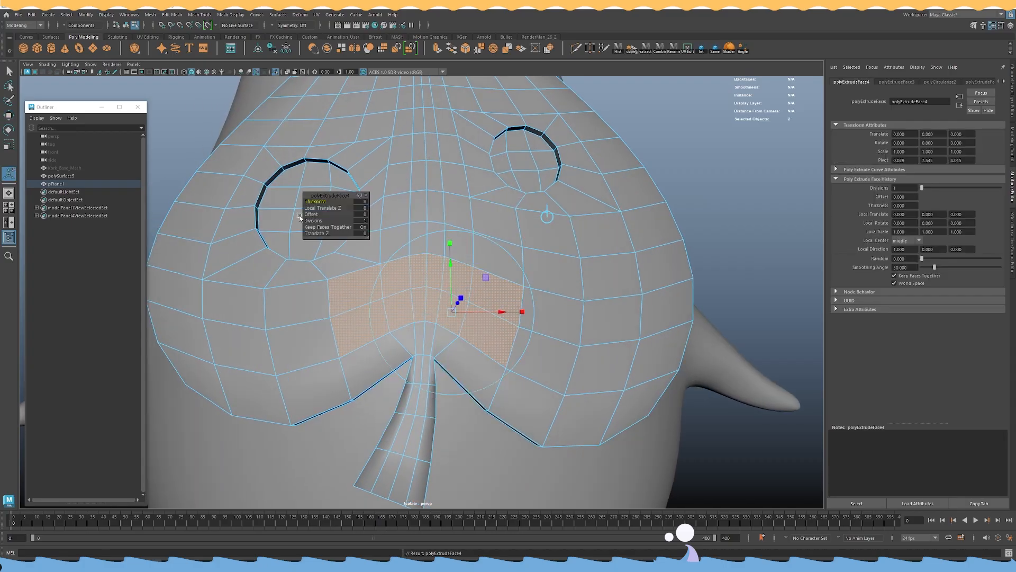
{"action": "left_click_drag", "start_coordinate": [320, 214], "coordinate": [392, 232]}
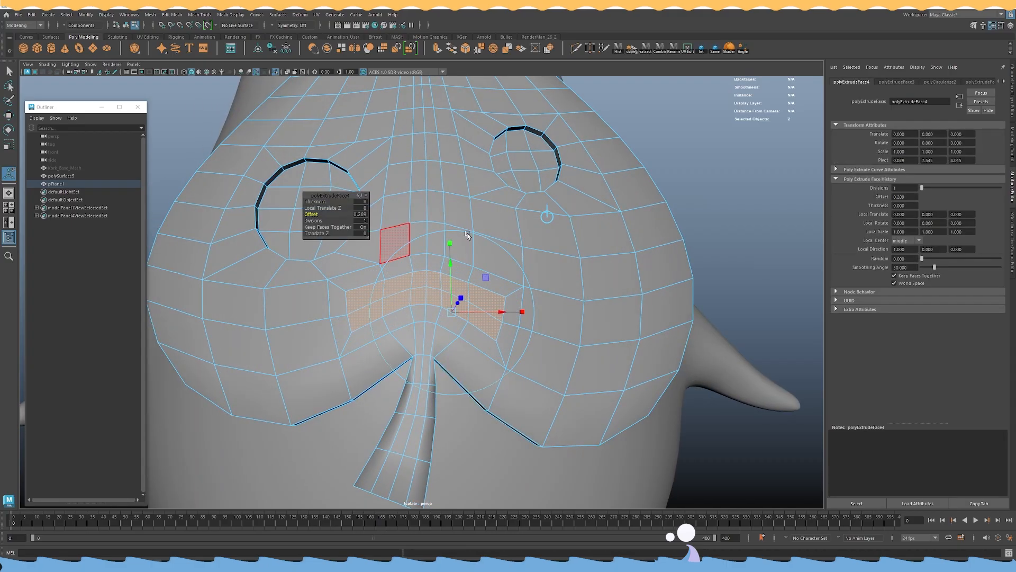
{"action": "middle_click_drag", "start_coordinate": [465, 234], "coordinate": [472, 233], "text": "alt"}
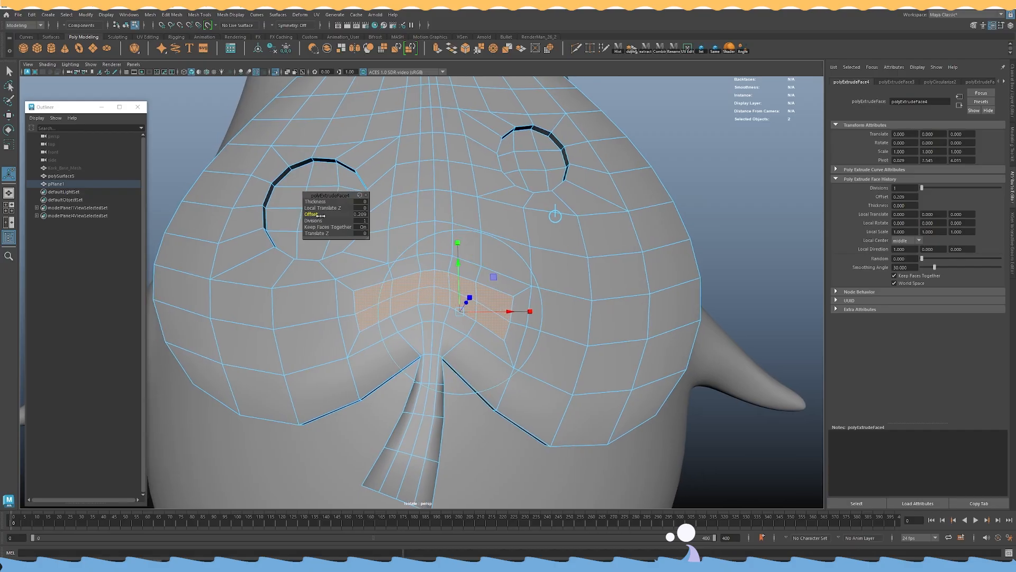
Scale the vertices at the left end of the inset band closer together to pinch that end.
{"action": "right_click_drag", "start_coordinate": [423, 237], "coordinate": [467, 236], "text": "alt"}
{"action": "right_click", "coordinate": [504, 236]}
{"action": "left_click", "coordinate": [328, 287]}
{"action": "left_click", "coordinate": [332, 324], "text": "shift"}
{"action": "key", "text": "e"}
{"action": "key", "text": "r"}
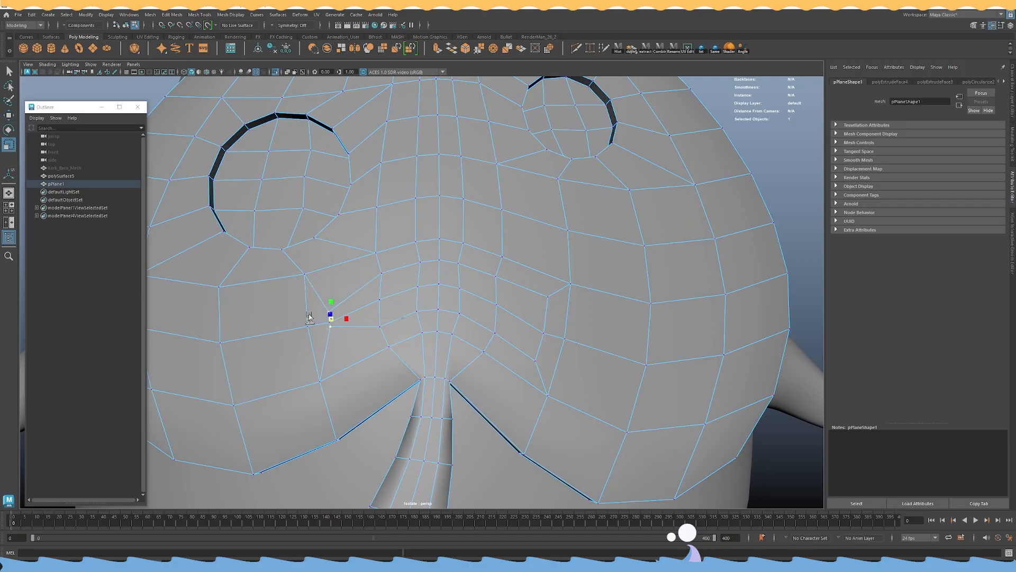
Pinch the right end of the inset band by scaling its end vertices closer together.
{"action": "left_click", "coordinate": [535, 331]}
{"action": "key", "text": "ctrl+z"}
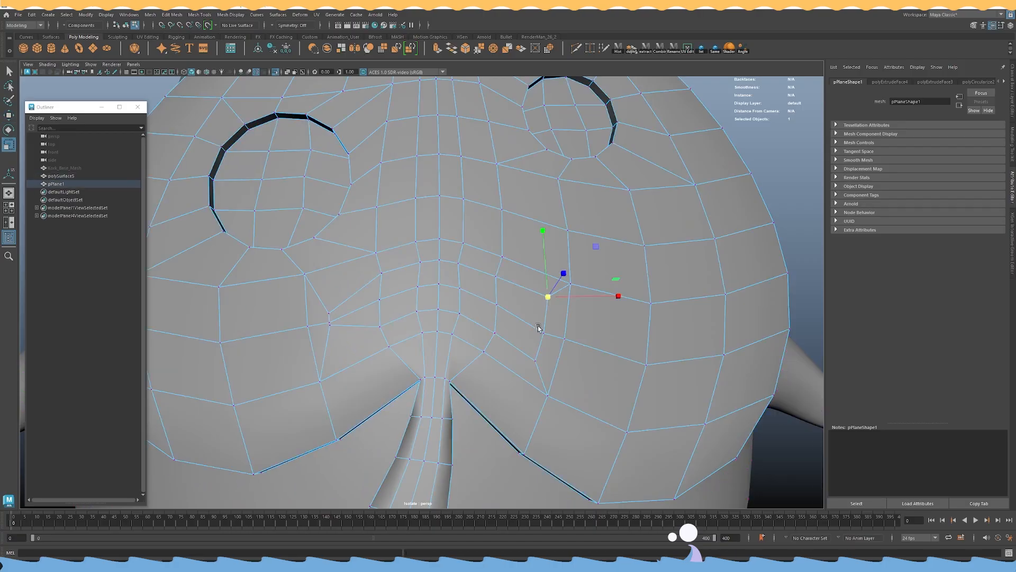
{"action": "left_click_drag", "start_coordinate": [544, 326], "coordinate": [514, 328]}
Adjust the end vertices and lower-row side vertices of the inset band above the stem in symmetric pairs, curving it into an arch.
{"action": "key", "text": "w"}
{"action": "scroll", "coordinate": [385, 328], "scroll_direction": "up", "scroll_amount": 3}
{"action": "left_click", "coordinate": [319, 322]}
{"action": "left_click", "coordinate": [568, 334], "text": "shift"}
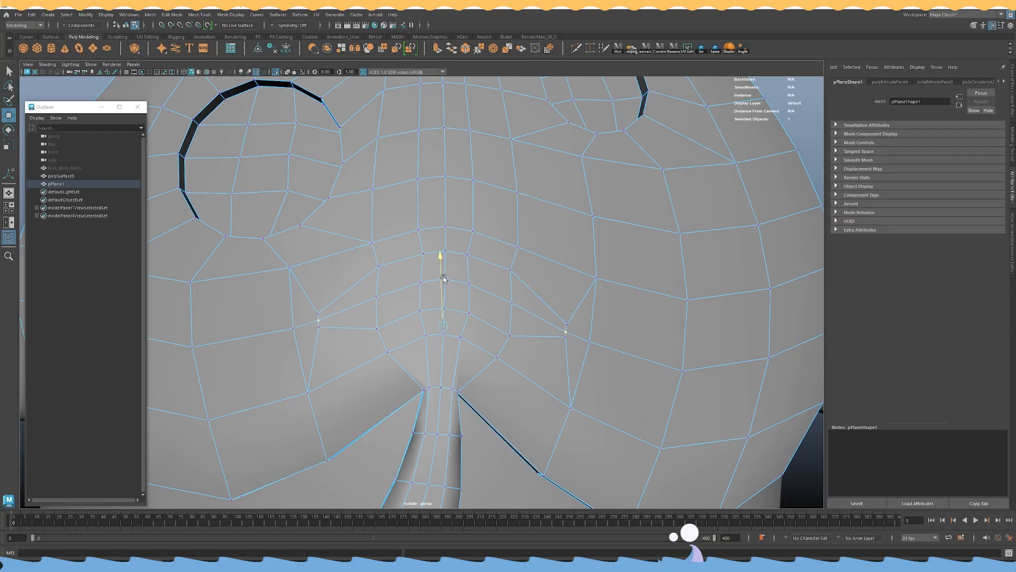
{"action": "key", "text": "r"}
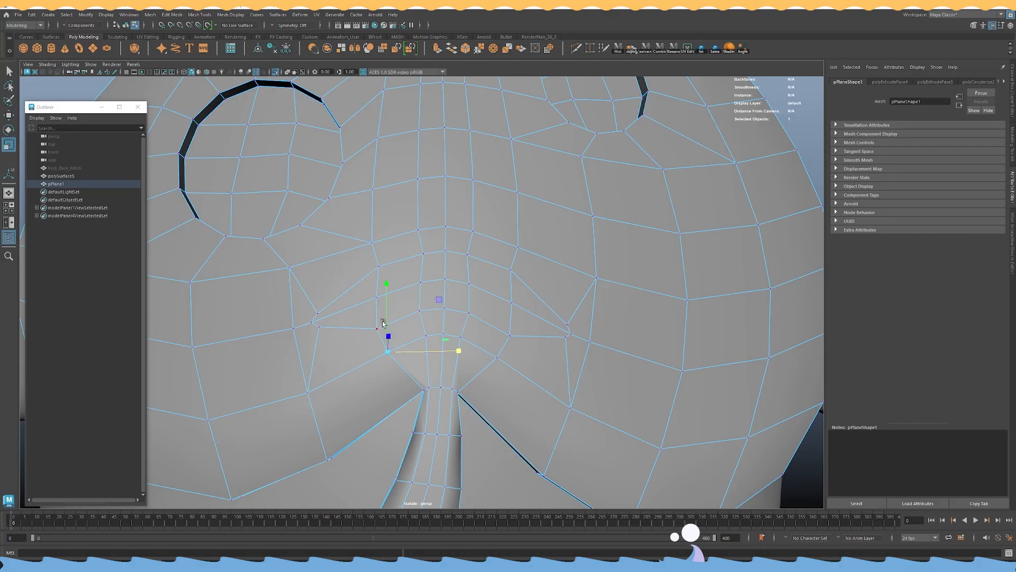
{"action": "key", "text": "q"}
{"action": "key", "text": "w"}
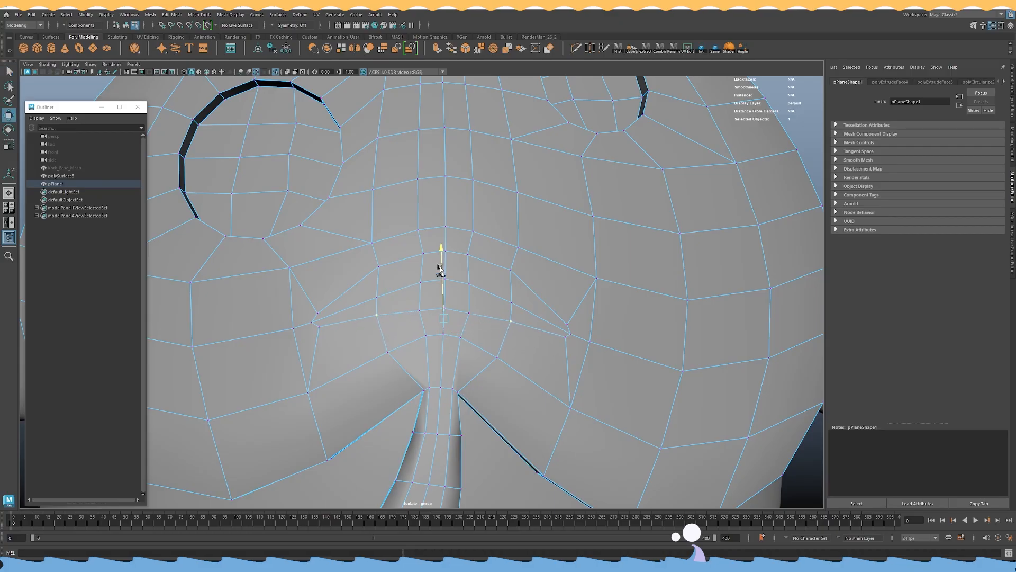
{"action": "key", "text": "q"}
{"action": "key", "text": "w"}
{"action": "left_click_drag", "start_coordinate": [445, 282], "coordinate": [444, 273]}
Reposition the upper-row vertices of the inset band in pairs to even out its arched top edge.
{"action": "left_click_drag", "start_coordinate": [412, 266], "coordinate": [418, 273], "text": "alt"}
{"action": "left_click", "coordinate": [381, 273]}
{"action": "left_click", "coordinate": [512, 275], "text": "shift"}
{"action": "left_click_drag", "start_coordinate": [444, 240], "coordinate": [444, 244], "text": "ctrl+shift"}
{"action": "left_click", "coordinate": [425, 260]}
{"action": "left_click", "coordinate": [472, 259], "text": "shift"}
{"action": "key", "text": "r"}
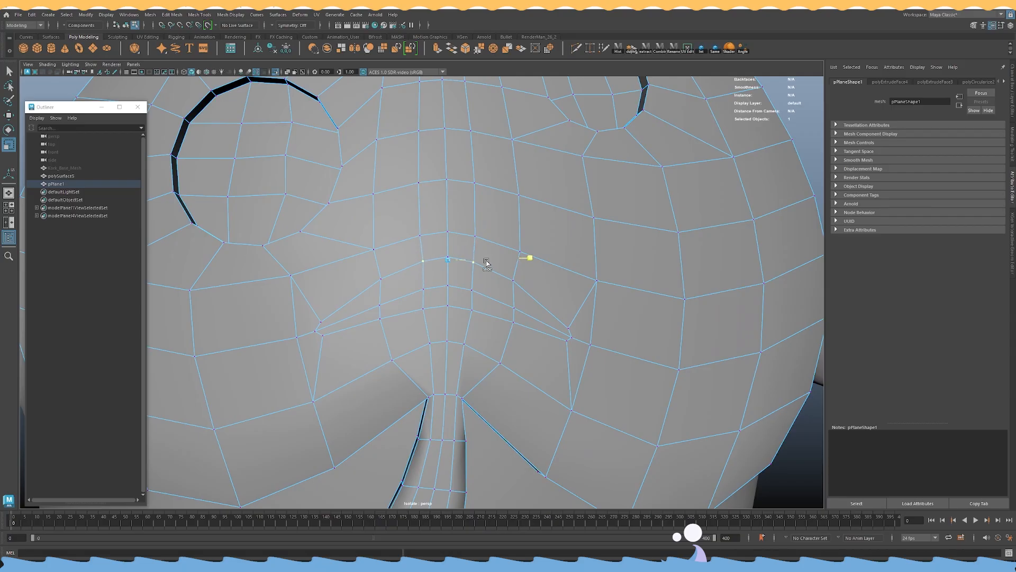
Raise the paired side vertices on the mouth band's top edge slightly to smooth the frown shape.
{"action": "right_click_drag", "start_coordinate": [502, 263], "coordinate": [286, 214], "text": "alt"}
{"action": "left_click_drag", "start_coordinate": [285, 213], "coordinate": [404, 195], "text": "alt"}
{"action": "right_click_drag", "start_coordinate": [404, 195], "coordinate": [526, 304], "text": "alt"}
{"action": "right_click", "coordinate": [498, 226]}
{"action": "right_click_drag", "start_coordinate": [498, 227], "coordinate": [498, 248]}
{"action": "right_click_drag", "start_coordinate": [498, 248], "coordinate": [507, 273], "text": "alt"}
{"action": "left_click_drag", "start_coordinate": [507, 273], "coordinate": [442, 238], "text": "alt"}
{"action": "right_click_drag", "start_coordinate": [443, 239], "coordinate": [405, 239]}
{"action": "key", "text": "q"}
{"action": "left_click", "coordinate": [345, 323], "text": "shift"}
{"action": "left_click", "coordinate": [343, 313], "text": "shift"}
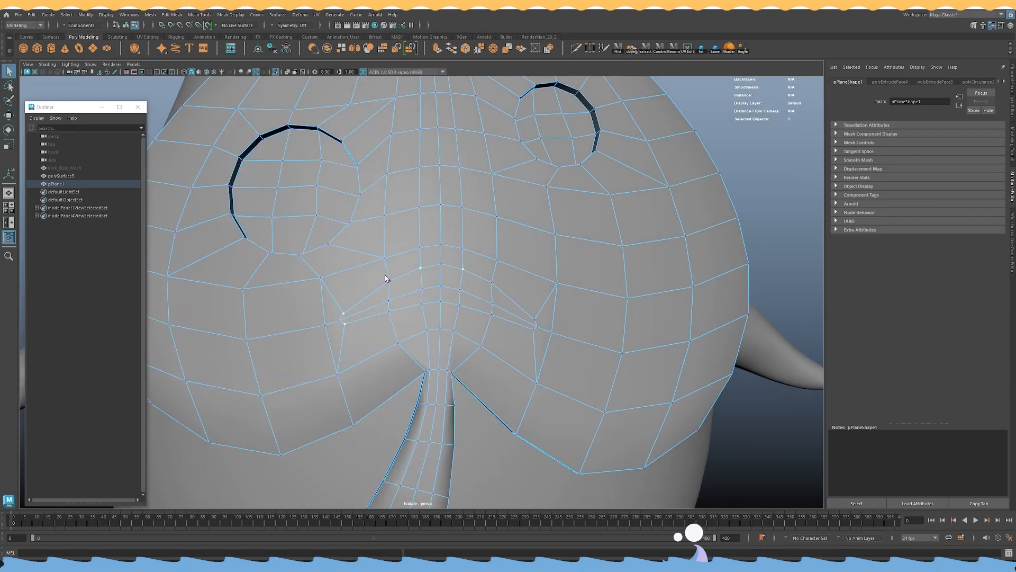
{"action": "key", "text": "w"}
{"action": "left_click_drag", "start_coordinate": [442, 247], "coordinate": [443, 241]}
{"action": "key", "text": "r"}
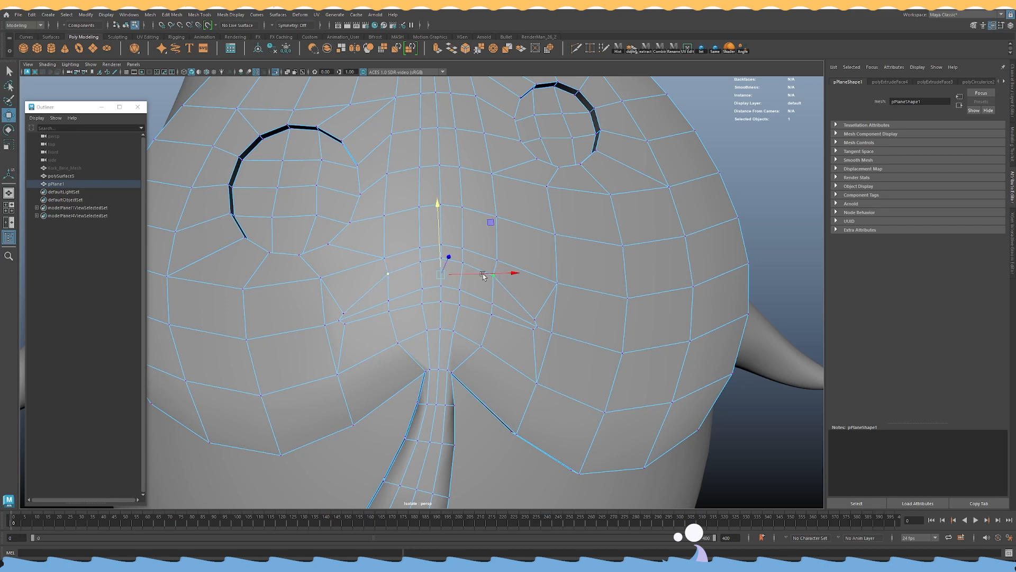
{"action": "left_click_drag", "start_coordinate": [509, 278], "coordinate": [506, 277], "text": "ctrl+shift"}
{"action": "key", "text": "ctrl+z"}
Slide the two side vertices of the mouth's top edge outward along their edges, one at a time.
{"action": "left_click", "coordinate": [387, 273]}
{"action": "key", "text": "w"}
{"action": "left_click_drag", "start_coordinate": [400, 276], "coordinate": [391, 276], "text": "ctrl+shift"}
{"action": "left_click", "coordinate": [506, 283]}
{"action": "left_click_drag", "start_coordinate": [503, 274], "coordinate": [518, 278], "text": "ctrl+shift"}
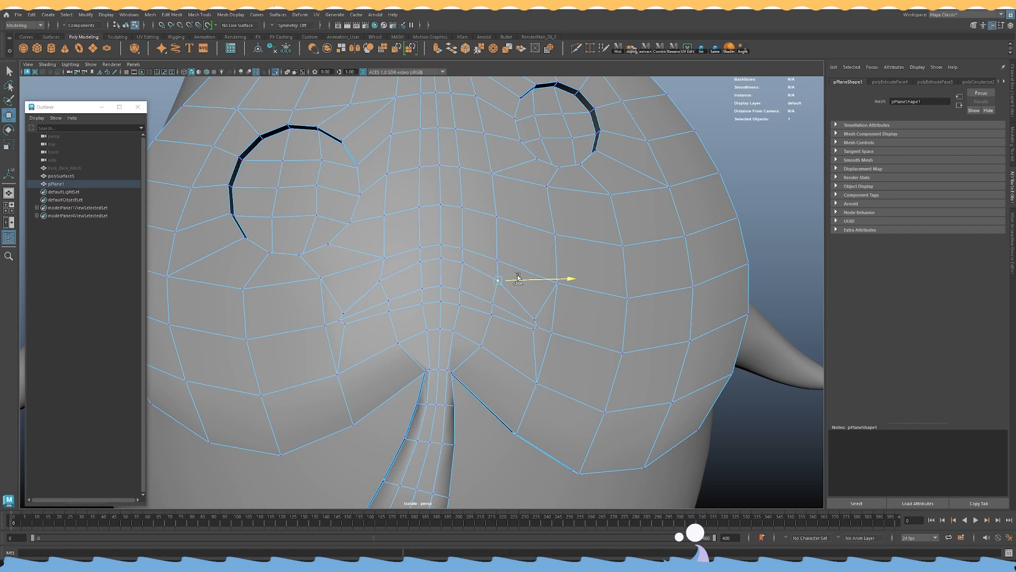
{"action": "left_click", "coordinate": [442, 261]}
{"action": "key", "text": "r"}
{"action": "left_click_drag", "start_coordinate": [486, 260], "coordinate": [484, 260], "text": "ctrl+shift"}
{"action": "key", "text": "ctrl+z"}
Slide the inner vertices on both sides of the mouth's centre line outward to even the spacing.
{"action": "left_click", "coordinate": [422, 262]}
{"action": "key", "text": "w"}
{"action": "left_click_drag", "start_coordinate": [422, 262], "coordinate": [472, 267], "text": "ctrl+shift"}
{"action": "left_click", "coordinate": [423, 289]}
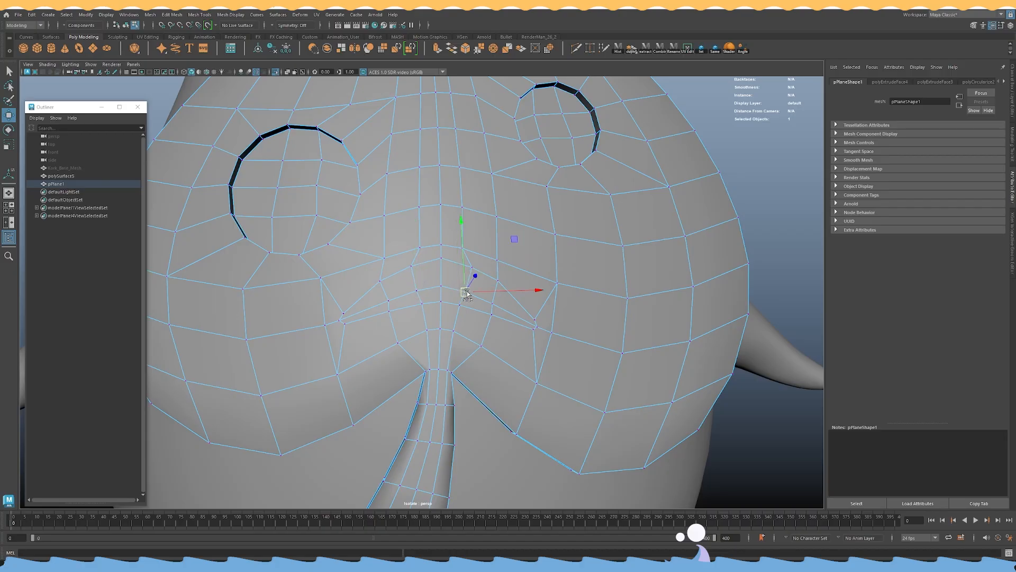
Select all the faces inside the arched mouth outline.
{"action": "right_click_drag", "start_coordinate": [443, 288], "coordinate": [447, 298]}
{"action": "left_click_drag", "start_coordinate": [447, 298], "coordinate": [365, 302], "text": "alt"}
{"action": "key", "text": "q"}
{"action": "left_click", "coordinate": [385, 293]}
{"action": "left_click", "coordinate": [428, 276], "text": "shift"}
{"action": "left_click_drag", "start_coordinate": [395, 302], "coordinate": [362, 316], "text": "shift"}
Extrude the selected mouth faces into the mask to form a recessed frown, and preview the mask smoothed.
{"action": "left_click_drag", "start_coordinate": [405, 303], "coordinate": [551, 233], "text": "alt"}
{"action": "right_click_drag", "start_coordinate": [552, 232], "coordinate": [551, 255], "text": "shift"}
{"action": "mouse_move", "coordinate": [552, 256]}
{"action": "left_mouse_down", "text": "alt"}
{"action": "mouse_move", "coordinate": [580, 251]}
{"action": "mouse_move", "coordinate": [503, 264]}
{"action": "mouse_move", "coordinate": [530, 262]}
{"action": "mouse_move", "coordinate": [477, 233]}
{"action": "left_mouse_up", "text": "alt"}
{"action": "key", "text": "w"}
{"action": "right_click_drag", "start_coordinate": [477, 233], "coordinate": [512, 221]}
{"action": "key", "text": "3"}
Examine the mask's eyes and mouth on the whole character with smoothing off and on.
{"action": "scroll", "coordinate": [675, 236], "scroll_direction": "down", "scroll_amount": 8}
{"action": "left_click_drag", "start_coordinate": [675, 236], "coordinate": [657, 209], "text": "alt"}
{"action": "left_click", "coordinate": [595, 199]}
{"action": "right_click_drag", "start_coordinate": [657, 209], "coordinate": [424, 238], "text": "alt"}
{"action": "left_click_drag", "start_coordinate": [424, 238], "coordinate": [437, 251], "text": "alt"}
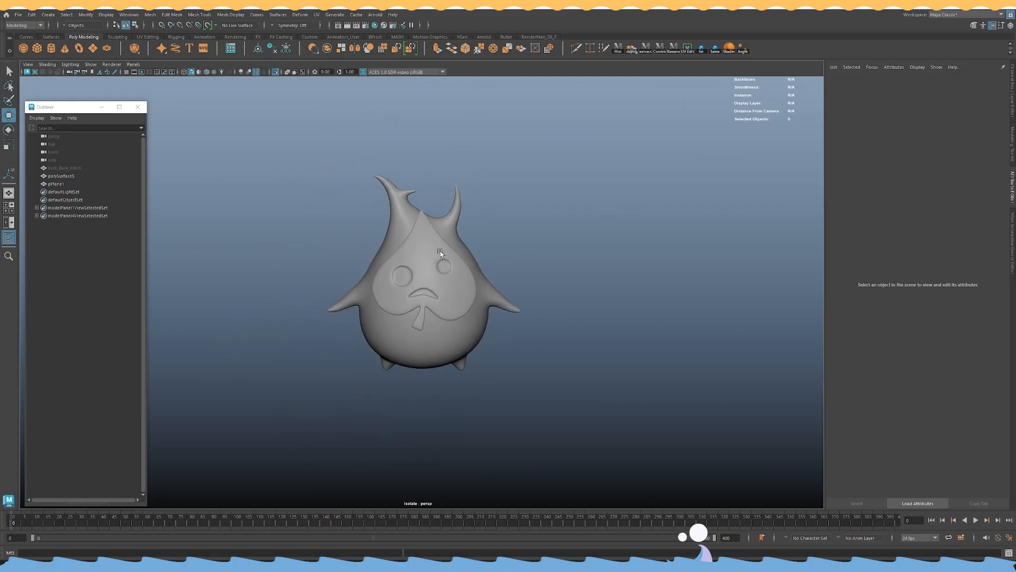
{"action": "right_click_drag", "start_coordinate": [437, 251], "coordinate": [658, 346], "text": "alt"}
{"action": "left_click_drag", "start_coordinate": [658, 347], "coordinate": [654, 334], "text": "alt"}
{"action": "left_click", "coordinate": [518, 293]}
{"action": "key", "text": "1"}
{"action": "mouse_move", "coordinate": [576, 284]}
{"action": "left_mouse_down", "text": "alt"}
{"action": "mouse_move", "coordinate": [594, 231]}
{"action": "mouse_move", "coordinate": [579, 280]}
{"action": "left_mouse_up", "text": "alt"}
{"action": "key", "text": "3"}
{"action": "left_click", "coordinate": [681, 209]}
{"action": "right_click_drag", "start_coordinate": [681, 209], "coordinate": [535, 225], "text": "alt"}
{"action": "left_click_drag", "start_coordinate": [572, 216], "coordinate": [558, 236], "text": "alt"}
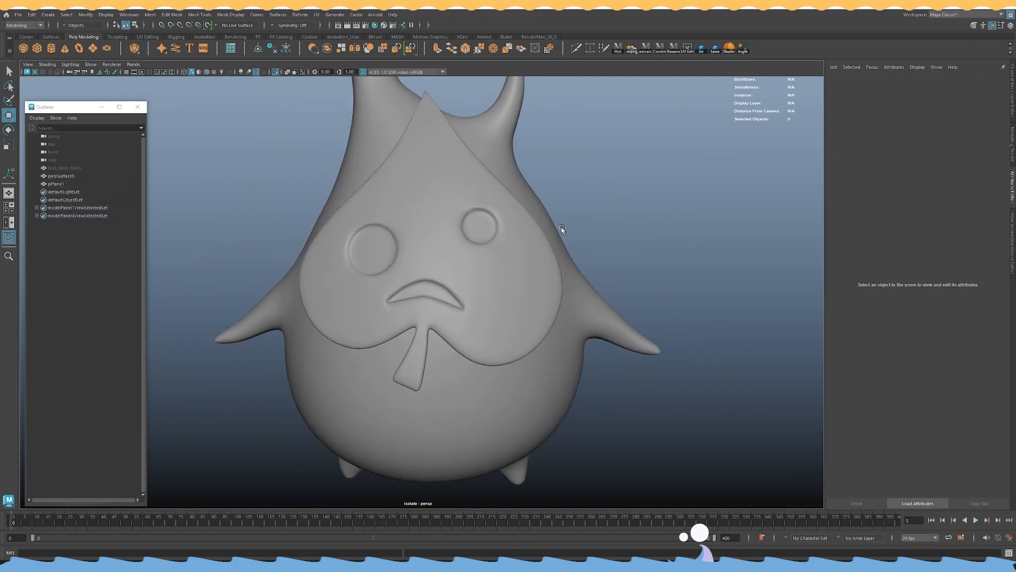
Select the two adjacent faces directly below the smaller eye on the unsmoothed mask.
{"action": "middle_click_drag", "start_coordinate": [558, 236], "coordinate": [519, 285], "text": "alt"}
{"action": "right_click_drag", "start_coordinate": [519, 286], "coordinate": [507, 330], "text": "alt"}
{"action": "left_click", "coordinate": [506, 326]}
{"action": "right_click_drag", "start_coordinate": [450, 307], "coordinate": [482, 336], "text": "alt"}
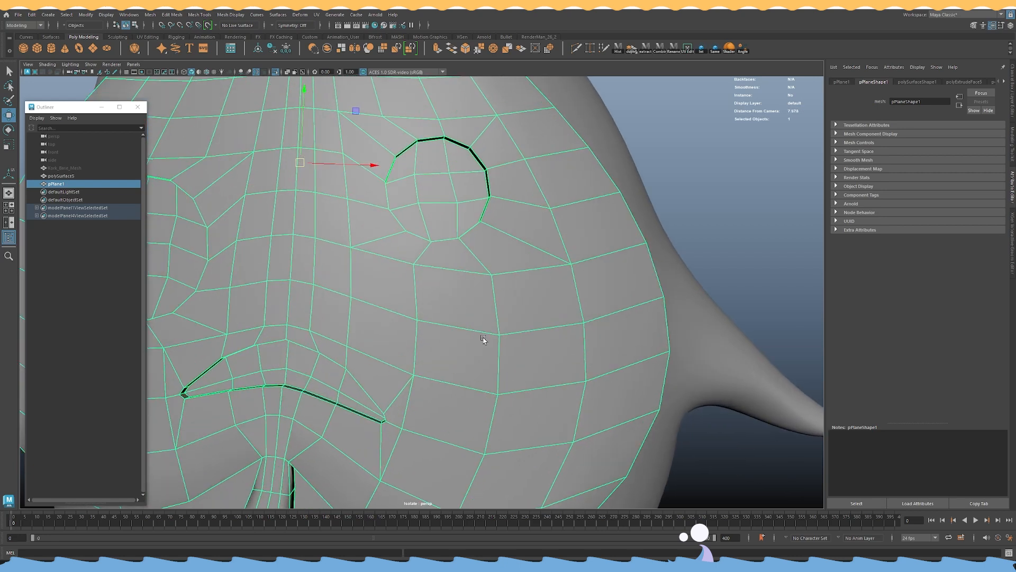
{"action": "right_click_drag", "start_coordinate": [498, 264], "coordinate": [452, 265], "text": "shift"}
{"action": "left_click_drag", "start_coordinate": [445, 264], "coordinate": [406, 280], "text": "alt"}
{"action": "right_click_drag", "start_coordinate": [406, 281], "coordinate": [436, 257], "text": "alt"}
{"action": "key", "text": "w"}
{"action": "right_click_drag", "start_coordinate": [438, 252], "coordinate": [439, 273]}
{"action": "left_click", "coordinate": [371, 300]}
{"action": "key", "text": "q"}
{"action": "left_click", "coordinate": [451, 306], "text": "shift"}
{"action": "left_click_drag", "start_coordinate": [448, 306], "coordinate": [451, 307], "text": "alt"}
{"action": "left_click", "coordinate": [451, 307]}
{"action": "left_click", "coordinate": [523, 300], "text": "shift"}
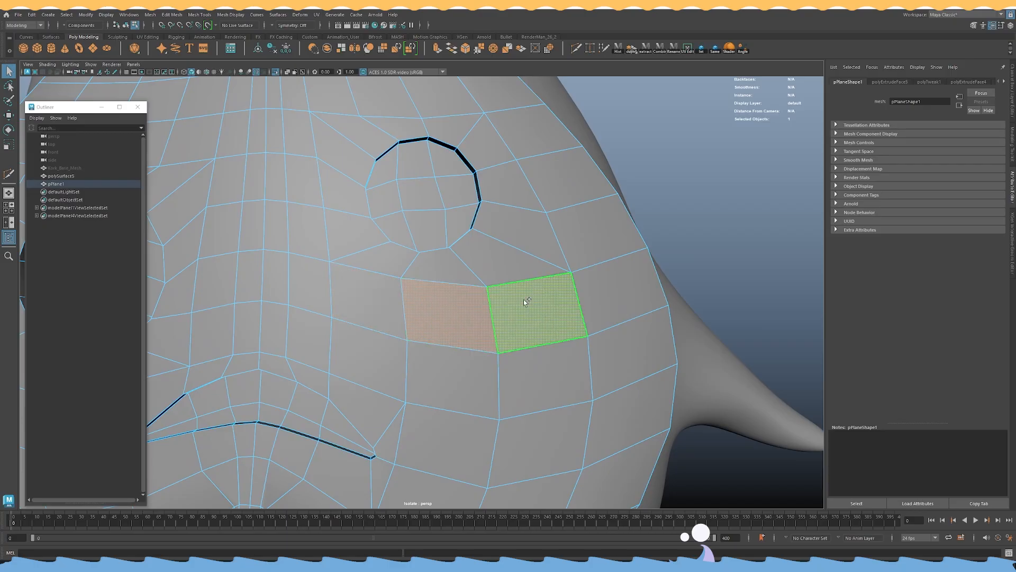
Extrude the two faces below the smaller eye inward with an offset of 0.127.
{"action": "right_click_drag", "start_coordinate": [521, 298], "coordinate": [428, 272], "text": "alt"}
{"action": "left_click_drag", "start_coordinate": [429, 272], "coordinate": [468, 247], "text": "alt"}
{"action": "right_click", "coordinate": [468, 247], "text": "shift"}
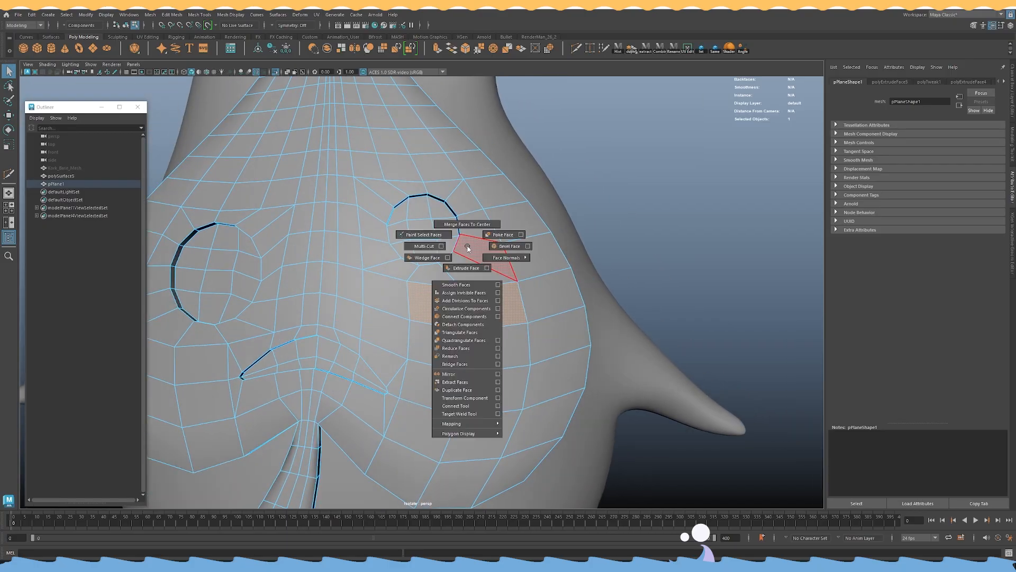
{"action": "left_click", "coordinate": [466, 268]}
{"action": "left_click_drag", "start_coordinate": [311, 214], "coordinate": [365, 228]}
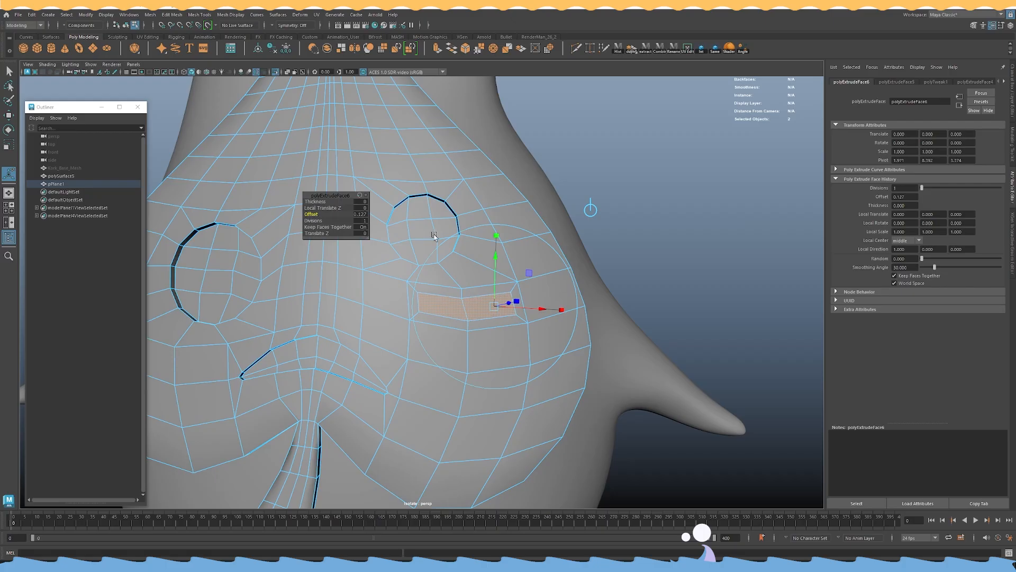
{"action": "scroll", "coordinate": [434, 237], "scroll_direction": "up", "scroll_amount": 2}
Pinch the inner end of the inset below the smaller eye by scaling and moving its end vertices closer together.
{"action": "key", "text": "w"}
{"action": "right_click_drag", "start_coordinate": [532, 254], "coordinate": [486, 247]}
{"action": "scroll", "coordinate": [467, 312], "scroll_direction": "up", "scroll_amount": 3}
{"action": "left_click", "coordinate": [415, 293]}
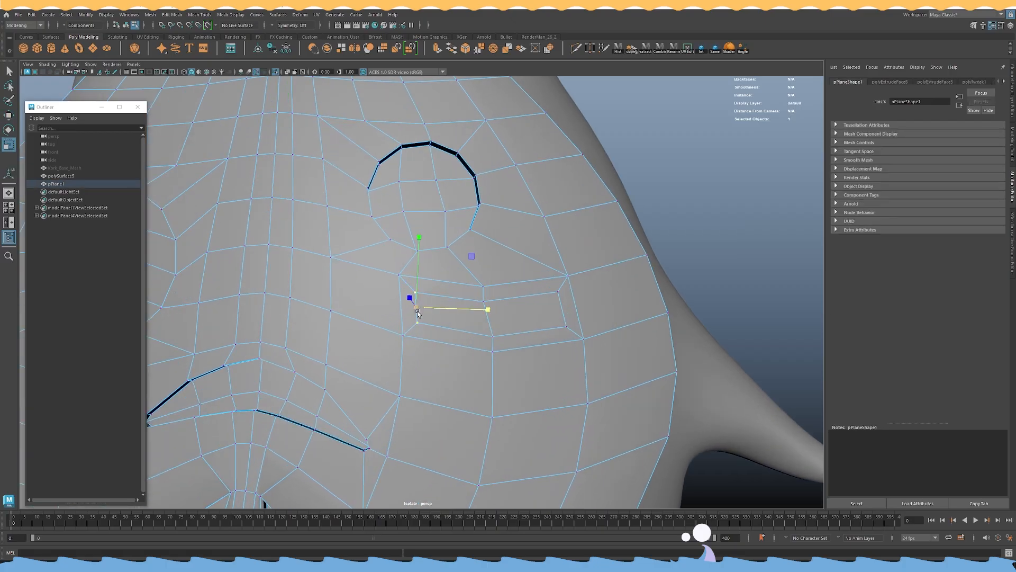
{"action": "key", "text": "q"}
{"action": "key", "text": "w"}
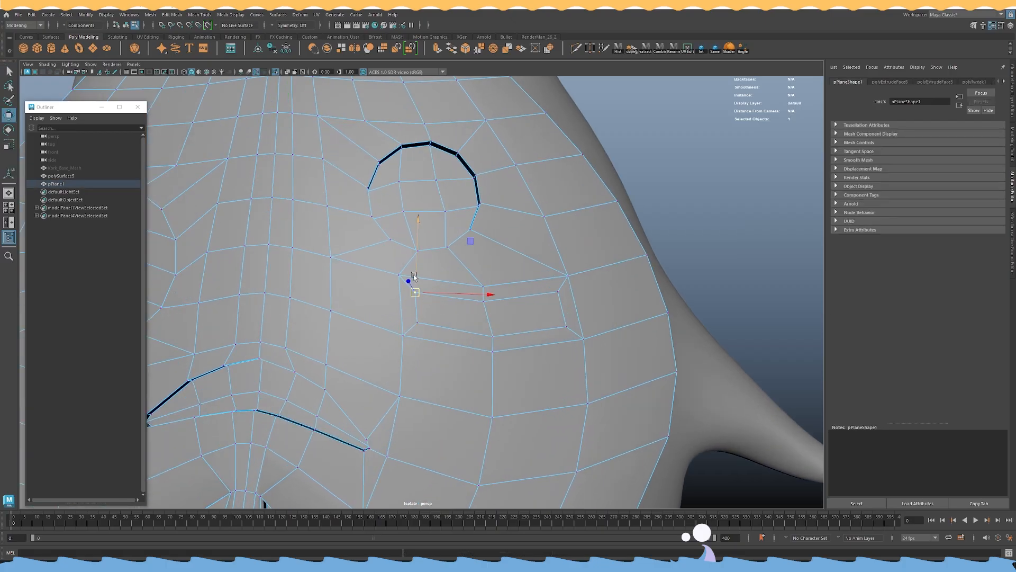
{"action": "left_click_drag", "start_coordinate": [415, 284], "coordinate": [416, 298]}
{"action": "left_click", "coordinate": [556, 292]}
{"action": "left_click", "coordinate": [565, 321]}
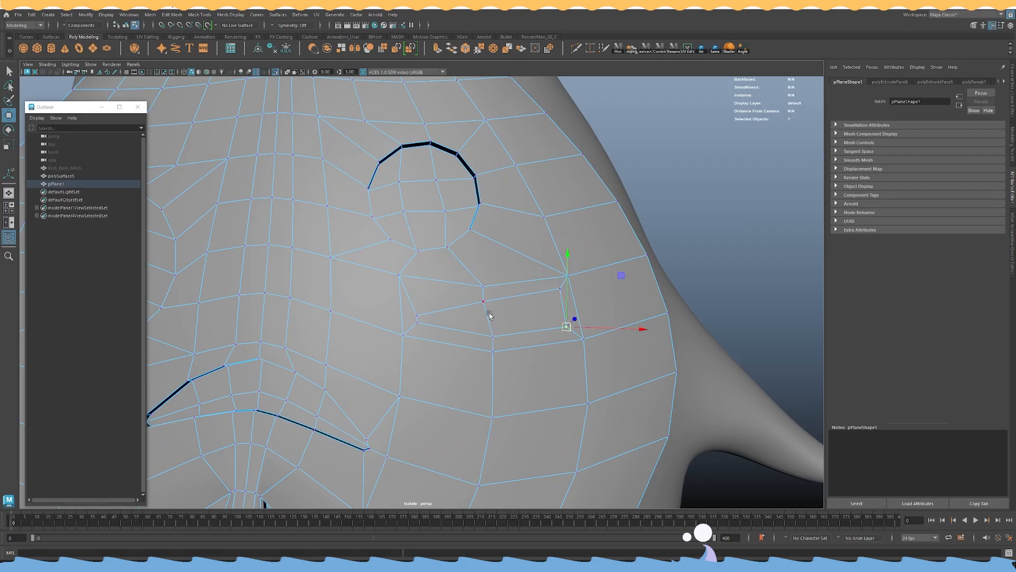
{"action": "left_click", "coordinate": [416, 322]}
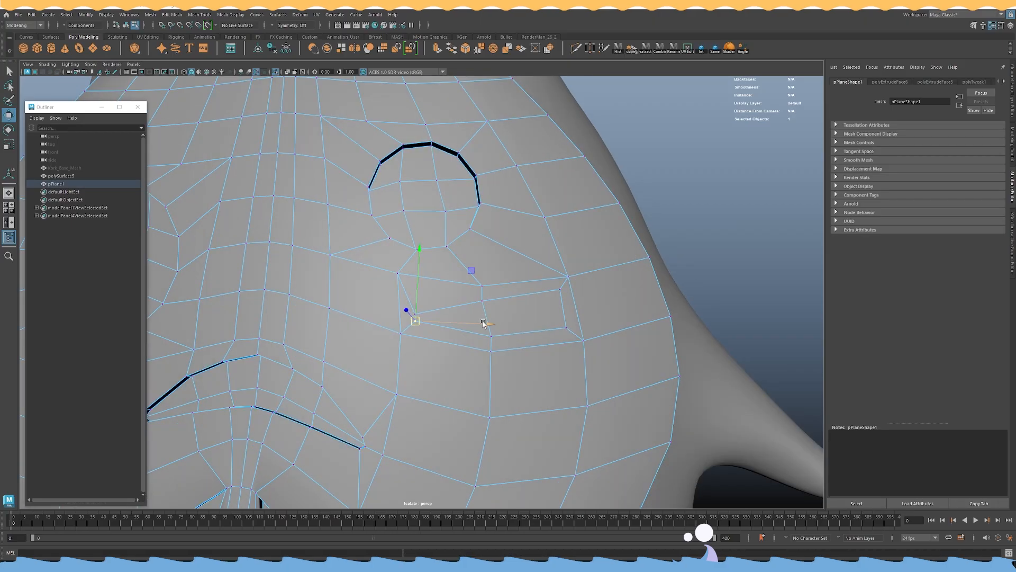
{"action": "right_click_drag", "start_coordinate": [477, 291], "coordinate": [507, 328], "text": "alt"}
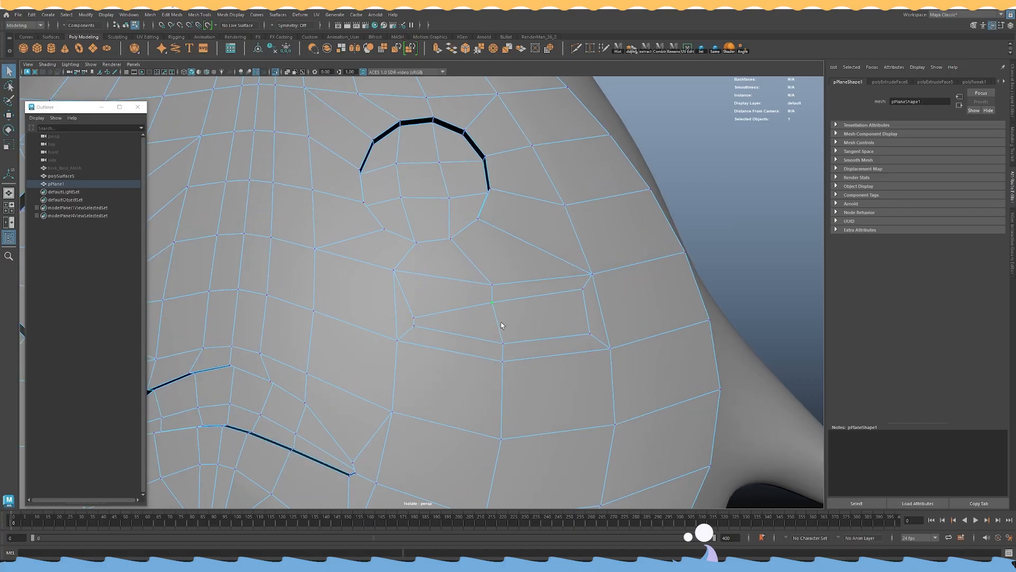
Adjust the middle and outer-end vertices of the inset below the smaller eye to refine its slit shape.
{"action": "left_click", "coordinate": [503, 340]}
{"action": "left_click", "coordinate": [587, 332]}
{"action": "right_click", "coordinate": [564, 252]}
{"action": "left_click", "coordinate": [583, 289]}
{"action": "left_click", "coordinate": [593, 335], "text": "shift"}
Extrude the two inset faces below the smaller eye into the mask as a recessed slit, and preview it smoothed.
{"action": "right_click_drag", "start_coordinate": [578, 256], "coordinate": [578, 279]}
{"action": "key", "text": "q"}
{"action": "left_click", "coordinate": [477, 322]}
{"action": "left_click", "coordinate": [537, 322], "text": "shift"}
{"action": "right_click_drag", "start_coordinate": [534, 321], "coordinate": [455, 293], "text": "alt"}
{"action": "left_click_drag", "start_coordinate": [455, 292], "coordinate": [502, 255], "text": "alt"}
{"action": "right_click_drag", "start_coordinate": [504, 249], "coordinate": [502, 271], "text": "shift"}
{"action": "mouse_move", "coordinate": [494, 270]}
{"action": "left_mouse_down", "text": "alt"}
{"action": "mouse_move", "coordinate": [529, 273]}
{"action": "mouse_move", "coordinate": [495, 264]}
{"action": "left_mouse_up", "text": "alt"}
{"action": "key", "text": "w"}
{"action": "right_click_drag", "start_coordinate": [465, 259], "coordinate": [502, 245]}
{"action": "key", "text": "3"}
{"action": "left_click", "coordinate": [558, 222]}
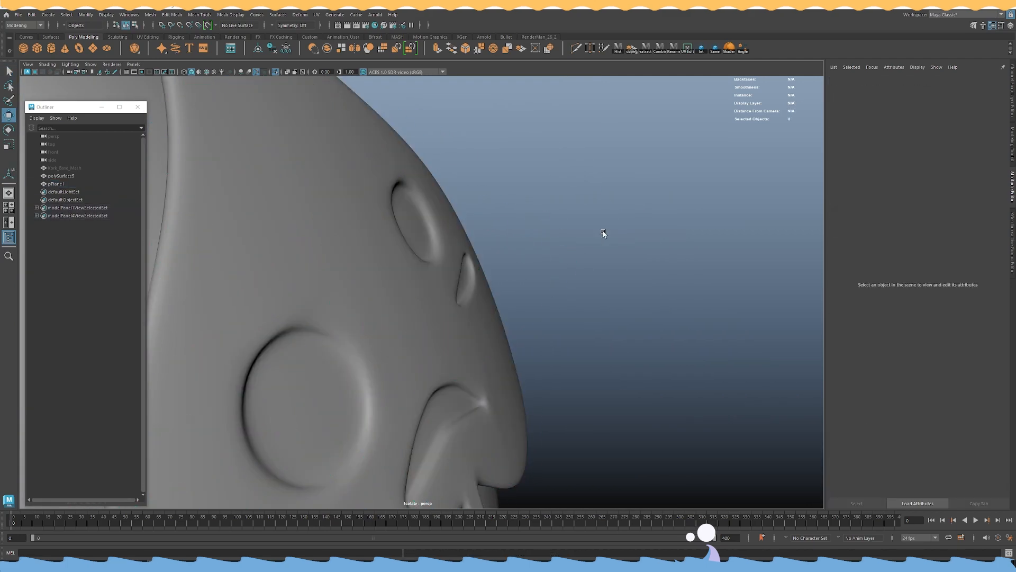
Examine the slit below the smaller eye from several angles with mesh smoothing off and on.
{"action": "right_click_drag", "start_coordinate": [558, 222], "coordinate": [466, 223], "text": "alt"}
{"action": "left_click_drag", "start_coordinate": [466, 222], "coordinate": [349, 226], "text": "alt"}
{"action": "right_click_drag", "start_coordinate": [348, 223], "coordinate": [233, 225], "text": "alt"}
{"action": "right_click_drag", "start_coordinate": [457, 226], "coordinate": [593, 249], "text": "alt"}
{"action": "left_click", "coordinate": [449, 298]}
{"action": "key", "text": "1"}
{"action": "right_click_drag", "start_coordinate": [450, 297], "coordinate": [510, 289], "text": "alt"}
{"action": "left_click_drag", "start_coordinate": [511, 289], "coordinate": [551, 249], "text": "alt"}
{"action": "middle_click_drag", "start_coordinate": [566, 233], "coordinate": [542, 254], "text": "alt"}
{"action": "mouse_move", "coordinate": [542, 254]}
{"action": "right_mouse_down", "text": "alt"}
{"action": "mouse_move", "coordinate": [567, 275]}
{"action": "mouse_move", "coordinate": [543, 260]}
{"action": "right_mouse_up", "text": "alt"}
{"action": "key", "text": "3"}
{"action": "left_click", "coordinate": [681, 213]}
{"action": "right_click_drag", "start_coordinate": [681, 212], "coordinate": [704, 342], "text": "alt"}
{"action": "left_click_drag", "start_coordinate": [493, 278], "coordinate": [547, 311], "text": "alt"}
{"action": "left_click", "coordinate": [484, 288]}
{"action": "right_click_drag", "start_coordinate": [547, 311], "coordinate": [614, 302], "text": "alt"}
{"action": "key", "text": "3"}
{"action": "left_click", "coordinate": [708, 209]}
Save the scene.
{"action": "right_click_drag", "start_coordinate": [708, 209], "coordinate": [446, 232], "text": "alt"}
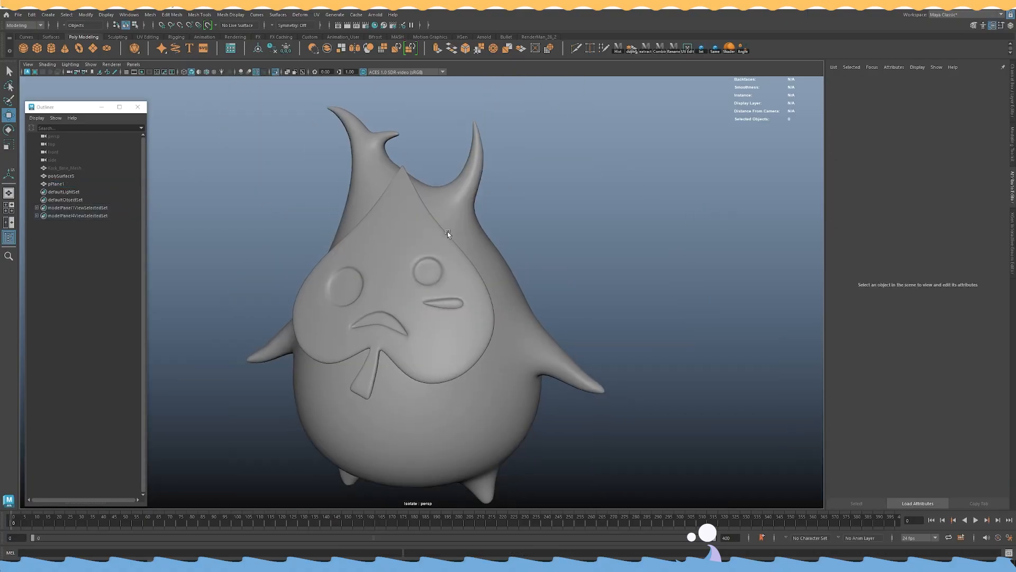
{"action": "left_click_drag", "start_coordinate": [447, 231], "coordinate": [459, 257], "text": "alt"}
{"action": "key", "text": "ctrl+s"}
Show the mask unsmoothed and switch to editing its faces in the area above the eyes.
{"action": "right_click_drag", "start_coordinate": [459, 256], "coordinate": [535, 288], "text": "alt"}
{"action": "left_click", "coordinate": [496, 282]}
{"action": "key", "text": "1"}
{"action": "left_click_drag", "start_coordinate": [450, 296], "coordinate": [433, 256], "text": "alt"}
{"action": "middle_click_drag", "start_coordinate": [433, 256], "coordinate": [469, 323], "text": "alt"}
{"action": "left_click_drag", "start_coordinate": [469, 323], "coordinate": [471, 346], "text": "alt"}
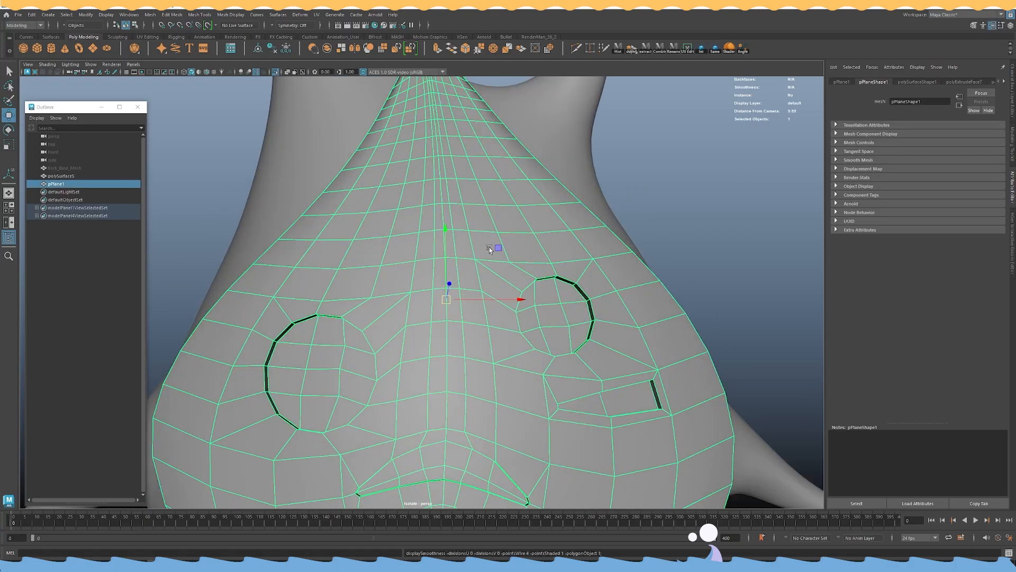
{"action": "right_click_drag", "start_coordinate": [505, 217], "coordinate": [464, 297]}
{"action": "middle_click_drag", "start_coordinate": [463, 298], "coordinate": [449, 336], "text": "alt"}
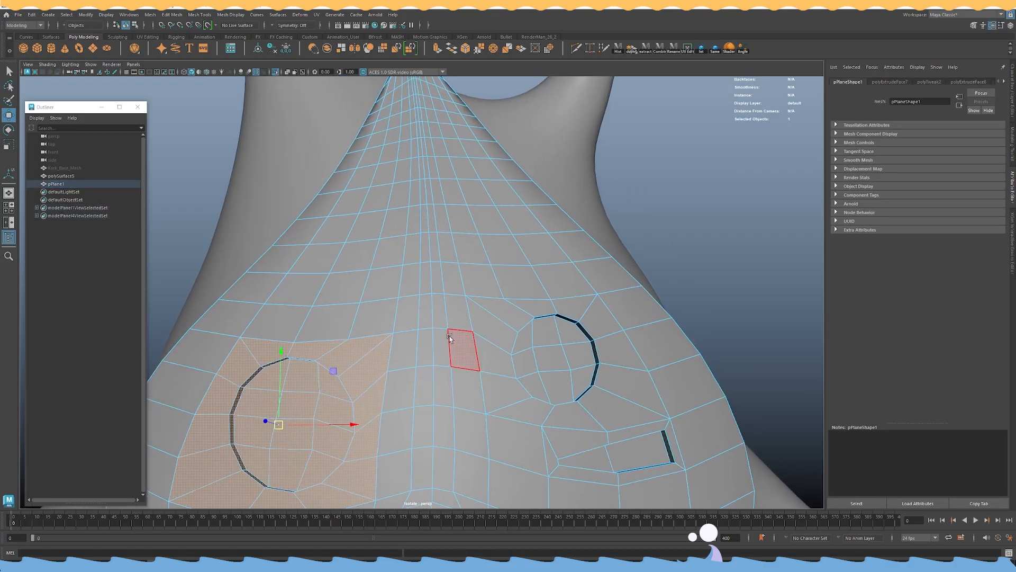
{"action": "right_click_drag", "start_coordinate": [454, 199], "coordinate": [414, 204], "text": "shift"}
{"action": "middle_click_drag", "start_coordinate": [414, 205], "coordinate": [424, 229], "text": "alt"}
{"action": "right_click_drag", "start_coordinate": [424, 229], "coordinate": [465, 340], "text": "alt"}
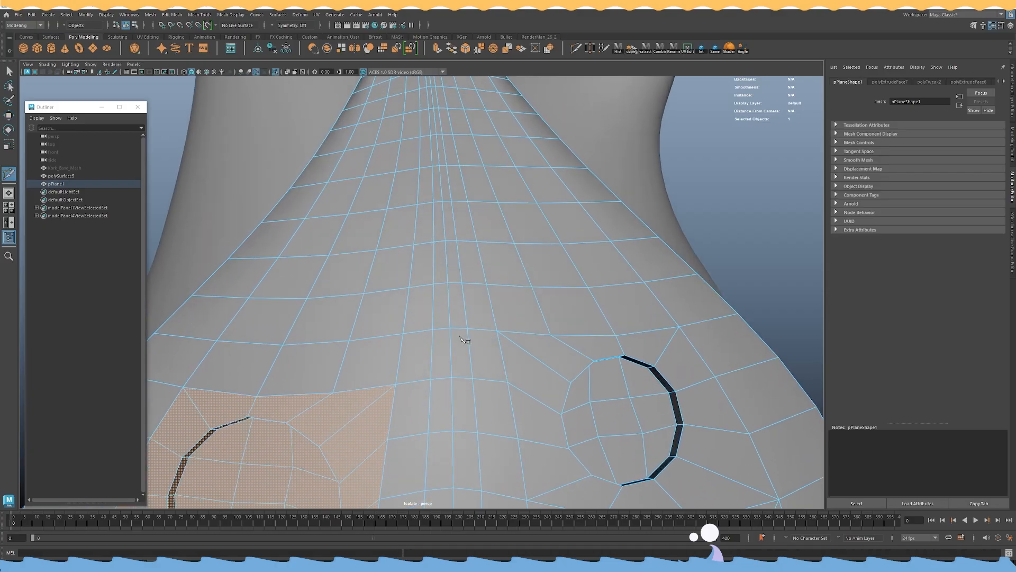
{"action": "middle_click_drag", "start_coordinate": [465, 341], "coordinate": [465, 295], "text": "alt"}
{"action": "right_click_drag", "start_coordinate": [454, 268], "coordinate": [454, 245]}
{"action": "key", "text": "w"}
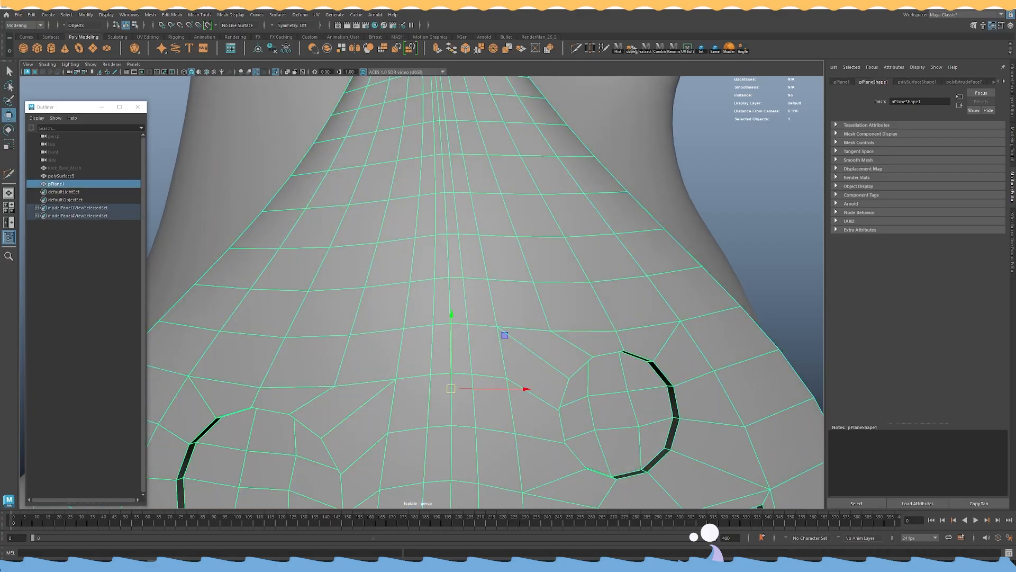
{"action": "right_click_drag", "start_coordinate": [500, 347], "coordinate": [490, 345], "text": "alt"}
{"action": "right_click_drag", "start_coordinate": [554, 268], "coordinate": [401, 243], "text": "alt"}
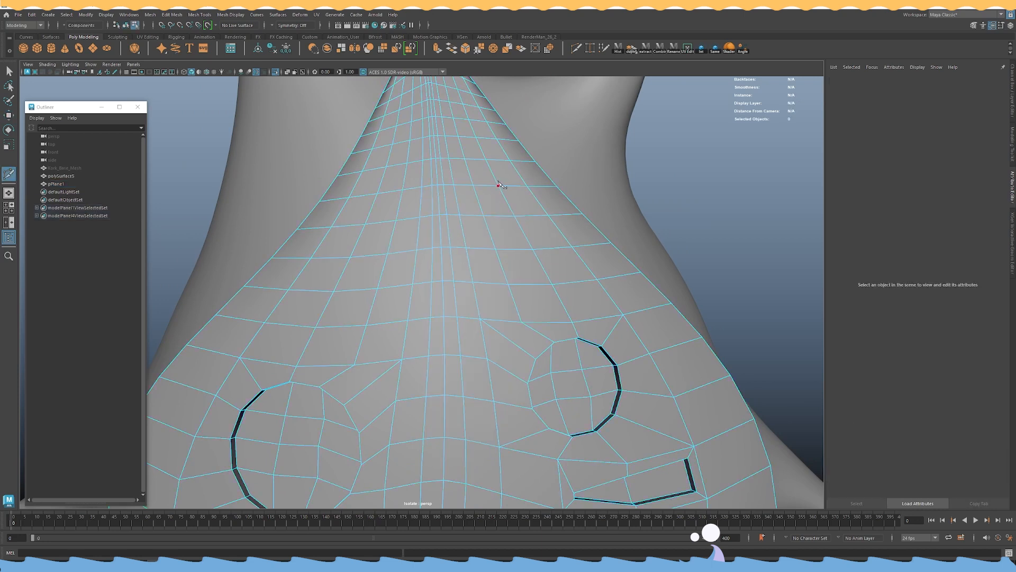
{"action": "key", "text": "w"}
Extrude the two-column strip of faces running up the mask's centre above the eyes inward as a tapered groove, and preview it smoothed.
{"action": "right_click_drag", "start_coordinate": [501, 179], "coordinate": [501, 194]}
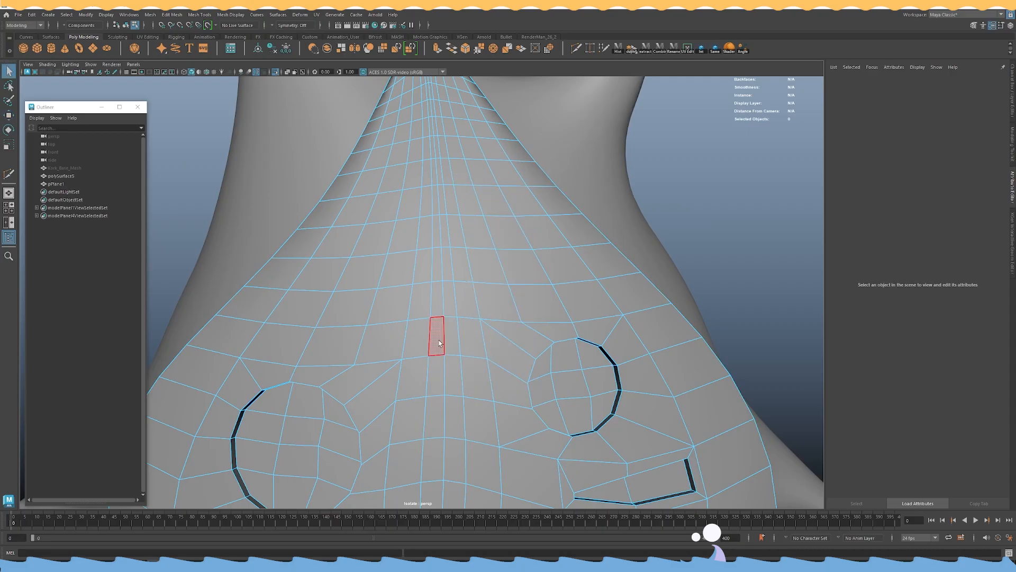
{"action": "left_click", "coordinate": [456, 336]}
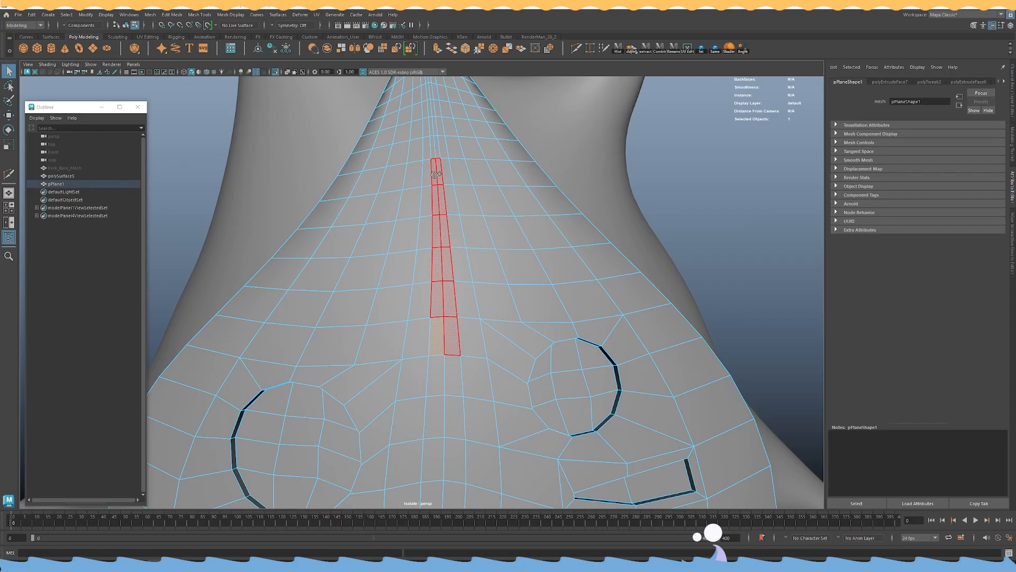
{"action": "scroll", "coordinate": [435, 175], "scroll_direction": "down", "scroll_amount": 5}
{"action": "scroll", "coordinate": [432, 237], "scroll_direction": "up", "scroll_amount": 4}
{"action": "scroll", "coordinate": [422, 285], "scroll_direction": "up", "scroll_amount": 3}
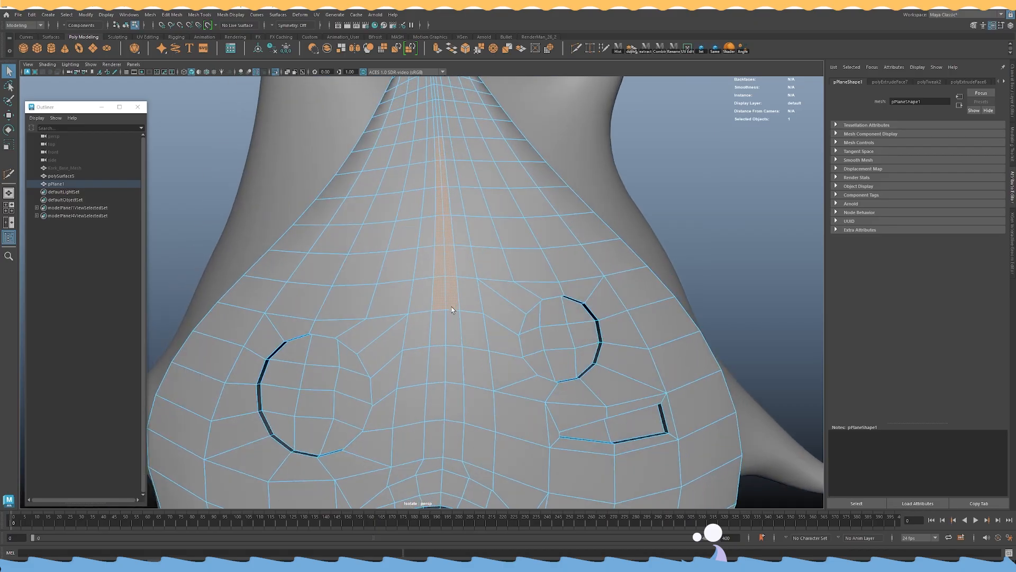
{"action": "right_click_drag", "start_coordinate": [459, 235], "coordinate": [459, 256], "text": "shift"}
{"action": "left_click_drag", "start_coordinate": [459, 256], "coordinate": [487, 262], "text": "alt"}
{"action": "left_click_drag", "start_coordinate": [424, 228], "coordinate": [420, 231]}
{"action": "left_click_drag", "start_coordinate": [420, 231], "coordinate": [436, 218], "text": "alt"}
{"action": "key", "text": "w"}
{"action": "right_click_drag", "start_coordinate": [431, 205], "coordinate": [477, 189]}
{"action": "key", "text": "3"}
{"action": "left_click", "coordinate": [660, 186]}
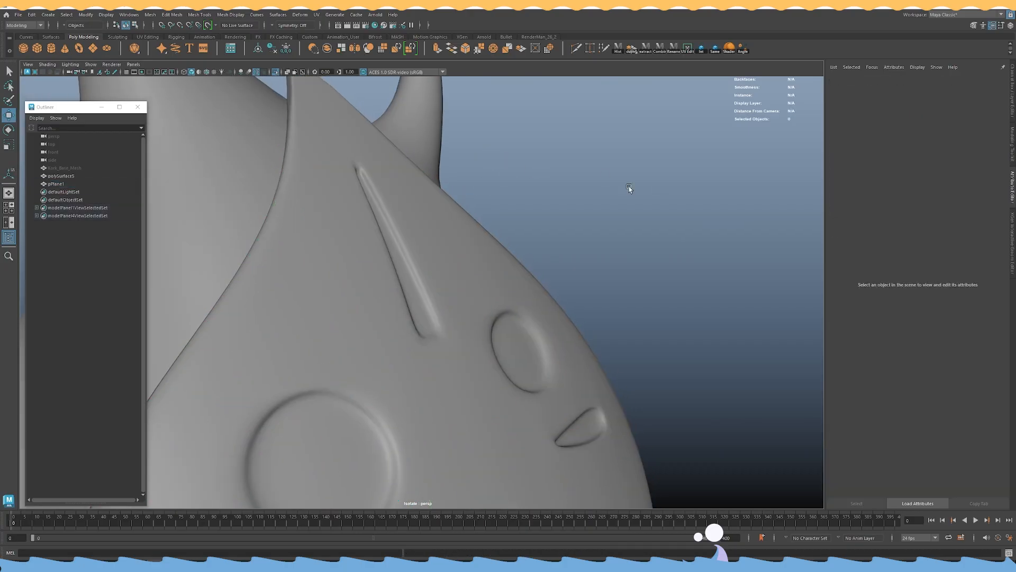
Examine the forehead groove up close with mesh smoothing off and on.
{"action": "left_click_drag", "start_coordinate": [660, 185], "coordinate": [558, 233], "text": "alt"}
{"action": "right_click_drag", "start_coordinate": [558, 233], "coordinate": [408, 222], "text": "alt"}
{"action": "scroll", "coordinate": [419, 291], "scroll_direction": "up", "scroll_amount": 7}
{"action": "left_click", "coordinate": [421, 298]}
{"action": "key", "text": "1"}
{"action": "left_click_drag", "start_coordinate": [421, 298], "coordinate": [384, 250], "text": "alt"}
{"action": "right_click_drag", "start_coordinate": [361, 188], "coordinate": [363, 210]}
{"action": "left_click_drag", "start_coordinate": [363, 209], "coordinate": [459, 240], "text": "alt"}
{"action": "right_click_drag", "start_coordinate": [459, 240], "coordinate": [504, 226]}
{"action": "key", "text": "3"}
{"action": "left_click", "coordinate": [774, 201]}
Examine the whole smoothed character and the mask's facial details from the front.
{"action": "right_click_drag", "start_coordinate": [773, 201], "coordinate": [343, 216], "text": "alt"}
{"action": "left_click_drag", "start_coordinate": [342, 215], "coordinate": [461, 243], "text": "alt"}
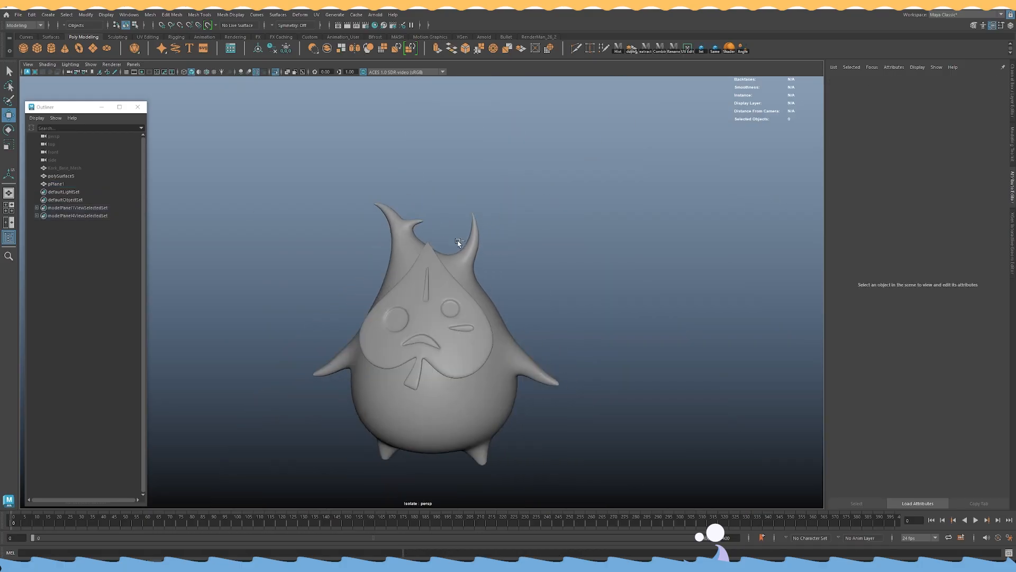
{"action": "right_click_drag", "start_coordinate": [587, 259], "coordinate": [429, 252], "text": "alt"}
{"action": "left_click_drag", "start_coordinate": [428, 252], "coordinate": [477, 265], "text": "alt"}
{"action": "right_click_drag", "start_coordinate": [476, 265], "coordinate": [635, 344], "text": "alt"}
{"action": "left_click_drag", "start_coordinate": [636, 344], "coordinate": [535, 361], "text": "alt"}
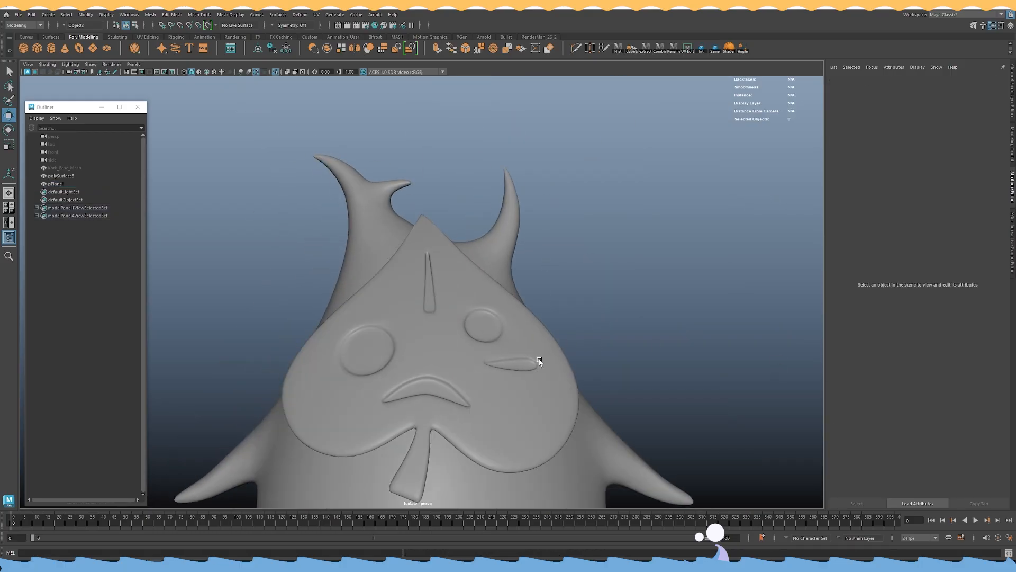
Show the leaf mask unsmoothed and select the side-wall face loops of its outer rim and mouth cutout.
{"action": "middle_click_drag", "start_coordinate": [535, 360], "coordinate": [446, 266], "text": "alt"}
{"action": "left_click", "coordinate": [447, 265]}
{"action": "key", "text": "1"}
{"action": "left_click_drag", "start_coordinate": [447, 265], "coordinate": [416, 223], "text": "alt"}
{"action": "right_click_drag", "start_coordinate": [416, 224], "coordinate": [435, 278], "text": "alt"}
{"action": "right_click", "coordinate": [435, 255]}
{"action": "left_click_drag", "start_coordinate": [439, 301], "coordinate": [444, 251], "text": "alt"}
{"action": "key", "text": "q"}
{"action": "left_click", "coordinate": [426, 245]}
{"action": "double_click", "coordinate": [388, 252], "text": "shift"}
{"action": "double_click", "coordinate": [459, 239], "text": "shift"}
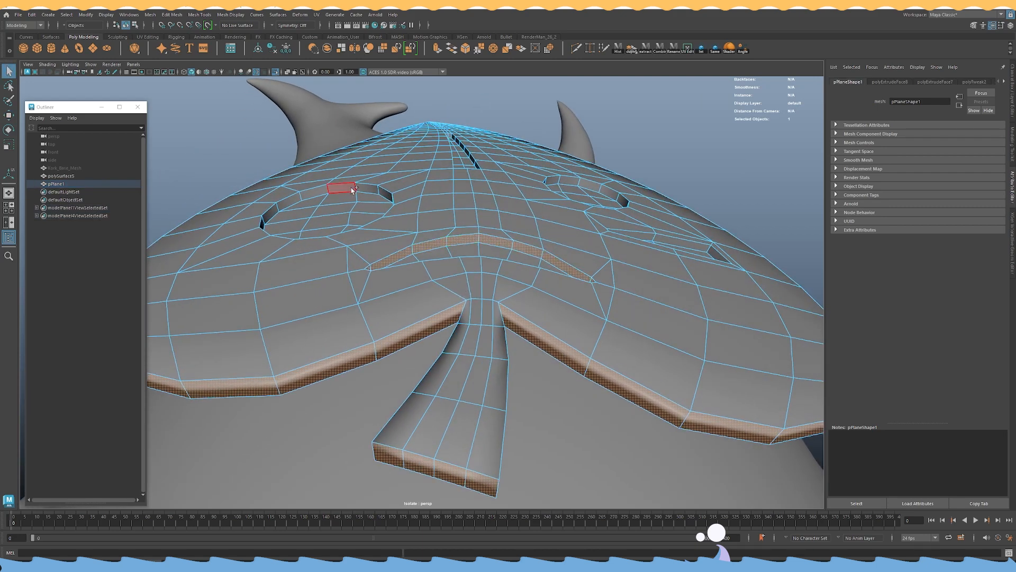
Add the side-wall face loops of the eyes and remaining slots to the face selection.
{"action": "double_click", "coordinate": [361, 189], "text": "shift"}
{"action": "left_click_drag", "start_coordinate": [360, 189], "coordinate": [542, 265], "text": "alt"}
{"action": "double_click", "coordinate": [499, 225], "text": "shift"}
{"action": "left_click_drag", "start_coordinate": [512, 269], "coordinate": [439, 335], "text": "alt"}
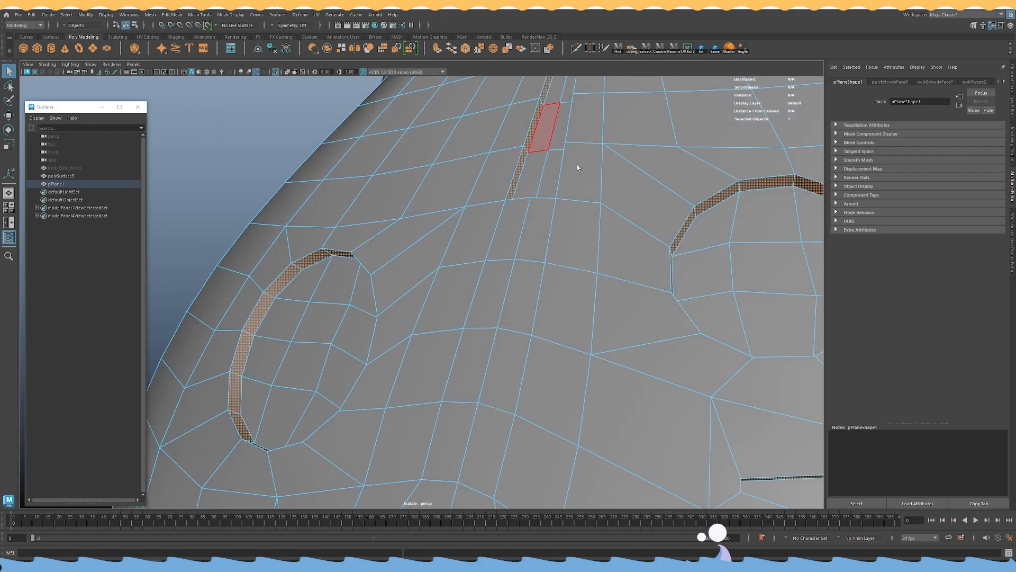
{"action": "right_click_drag", "start_coordinate": [577, 166], "coordinate": [410, 243], "text": "alt"}
{"action": "middle_click_drag", "start_coordinate": [411, 243], "coordinate": [384, 214], "text": "alt"}
{"action": "left_click_drag", "start_coordinate": [383, 213], "coordinate": [447, 220], "text": "alt"}
Convert the selected wall faces to their perimeter edges and adjust the edge selection along the lower rim.
{"action": "right_click", "coordinate": [445, 228], "text": "ctrl"}
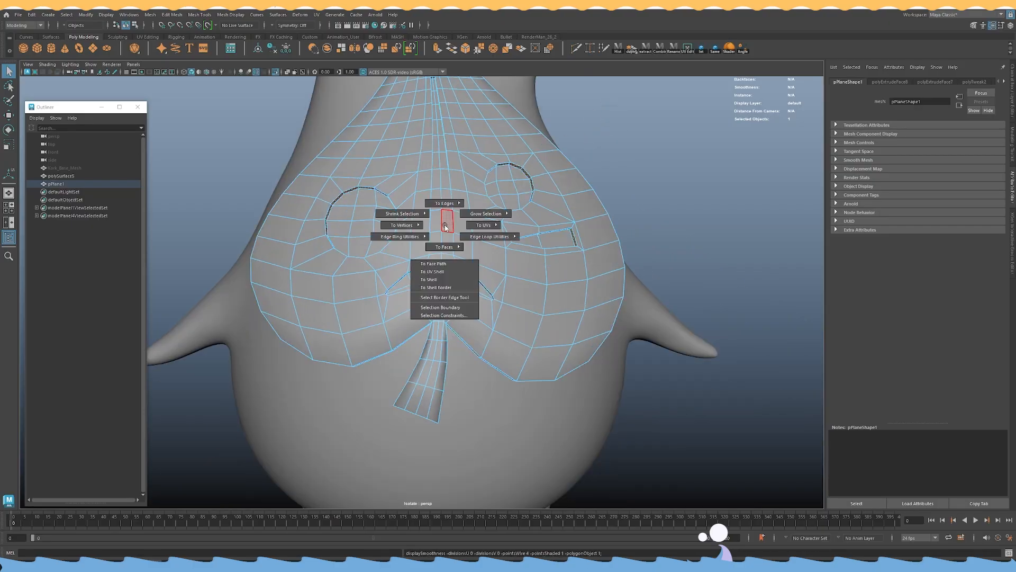
{"action": "right_click_drag", "start_coordinate": [452, 200], "coordinate": [487, 185], "text": "ctrl"}
{"action": "left_click_drag", "start_coordinate": [477, 244], "coordinate": [468, 196], "text": "alt"}
{"action": "right_click_drag", "start_coordinate": [469, 297], "coordinate": [448, 346], "text": "alt"}
{"action": "left_click", "coordinate": [438, 355], "text": "shift"}
{"action": "left_click", "coordinate": [333, 351], "text": "shift"}
{"action": "left_click_drag", "start_coordinate": [360, 312], "coordinate": [434, 352], "text": "alt"}
{"action": "right_click_drag", "start_coordinate": [447, 323], "coordinate": [468, 330], "text": "alt"}
Examine the selected edges around the mask in smoothed and unsmoothed display.
{"action": "key", "text": "3"}
{"action": "left_click_drag", "start_coordinate": [551, 276], "coordinate": [466, 308], "text": "alt"}
{"action": "key", "text": "1"}
{"action": "right_click_drag", "start_coordinate": [464, 307], "coordinate": [490, 312], "text": "alt"}
{"action": "mouse_move", "coordinate": [490, 312]}
{"action": "left_mouse_down", "text": "alt"}
{"action": "mouse_move", "coordinate": [460, 292]}
{"action": "mouse_move", "coordinate": [497, 300]}
{"action": "left_mouse_up", "text": "alt"}
{"action": "right_click_drag", "start_coordinate": [569, 271], "coordinate": [476, 296], "text": "alt"}
{"action": "left_click_drag", "start_coordinate": [477, 296], "coordinate": [466, 339], "text": "alt"}
{"action": "right_click_drag", "start_coordinate": [508, 338], "coordinate": [600, 371], "text": "alt"}
{"action": "left_click_drag", "start_coordinate": [599, 371], "coordinate": [554, 339], "text": "alt"}
{"action": "key", "text": "3"}
{"action": "mouse_move", "coordinate": [529, 307]}
{"action": "left_mouse_down", "text": "alt"}
{"action": "mouse_move", "coordinate": [551, 301]}
{"action": "mouse_move", "coordinate": [516, 300]}
{"action": "left_mouse_up", "text": "alt"}
{"action": "key", "text": "1"}
Bevel the selected wall edges with Chamfer off and adjust the bevel Fraction.
{"action": "right_click_drag", "start_coordinate": [500, 265], "coordinate": [545, 269], "text": "shift"}
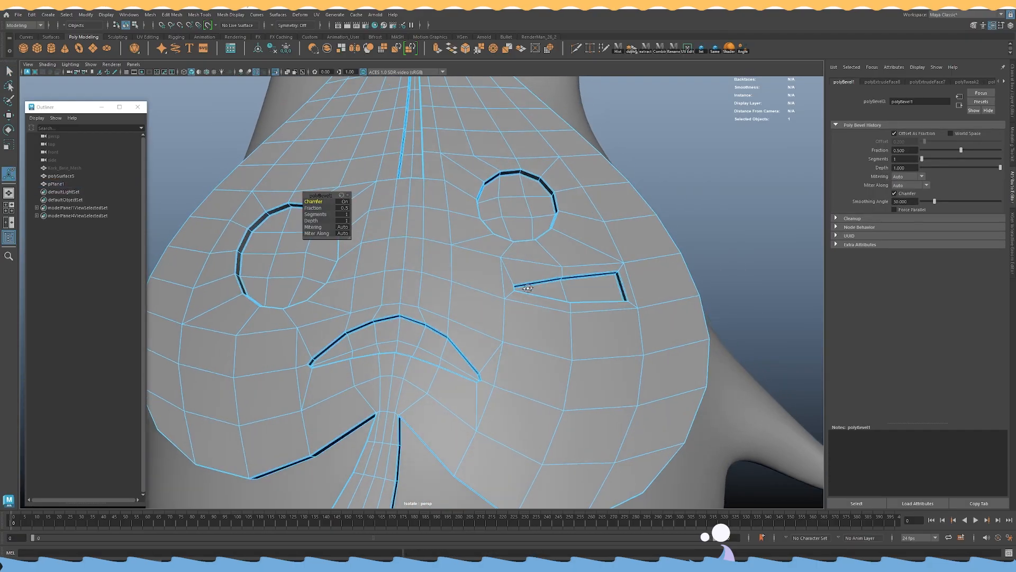
{"action": "left_click_drag", "start_coordinate": [526, 291], "coordinate": [503, 217], "text": "alt"}
{"action": "left_click_drag", "start_coordinate": [447, 270], "coordinate": [438, 252], "text": "alt"}
{"action": "right_click_drag", "start_coordinate": [438, 252], "coordinate": [471, 254], "text": "alt"}
{"action": "left_click", "coordinate": [345, 202]}
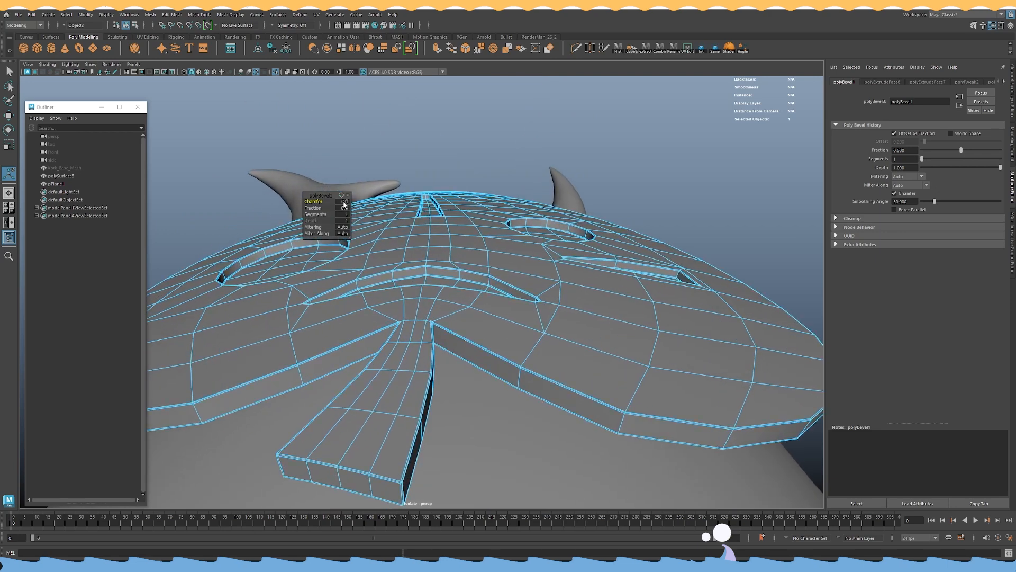
{"action": "left_click_drag", "start_coordinate": [311, 209], "coordinate": [630, 221]}
{"action": "right_click_drag", "start_coordinate": [719, 224], "coordinate": [508, 159], "text": "alt"}
{"action": "left_click_drag", "start_coordinate": [477, 154], "coordinate": [431, 236], "text": "alt"}
Examine the bevelled mask in object mode with smooth preview on and off.
{"action": "right_click_drag", "start_coordinate": [431, 236], "coordinate": [469, 223]}
{"action": "key", "text": "3"}
{"action": "key", "text": "q"}
{"action": "left_click", "coordinate": [683, 173]}
{"action": "left_click_drag", "start_coordinate": [683, 173], "coordinate": [440, 244], "text": "alt"}
{"action": "left_click", "coordinate": [438, 249]}
{"action": "key", "text": "1"}
{"action": "left_click_drag", "start_coordinate": [458, 304], "coordinate": [468, 255], "text": "alt"}
{"action": "right_click_drag", "start_coordinate": [468, 255], "coordinate": [470, 307], "text": "alt"}
Undo the bevel on the mask's wall edges.
{"action": "key", "text": "ctrl+z"}
{"action": "key", "text": "ctrl+z"}
{"action": "key", "text": "ctrl+z"}
{"action": "key", "text": "ctrl+z"}
{"action": "key", "text": "ctrl+z"}
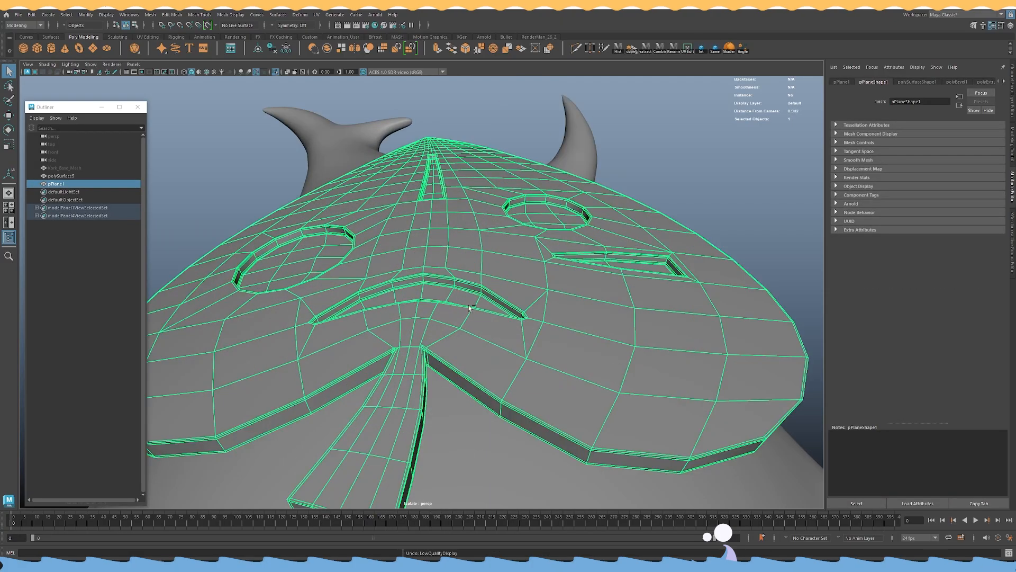
{"action": "key", "text": "ctrl+z"}
{"action": "key", "text": "ctrl+z"}
{"action": "left_click_drag", "start_coordinate": [470, 307], "coordinate": [475, 277], "text": "alt"}
{"action": "right_click_drag", "start_coordinate": [472, 269], "coordinate": [500, 258]}
{"action": "left_click_drag", "start_coordinate": [496, 281], "coordinate": [493, 270], "text": "alt"}
{"action": "right_click_drag", "start_coordinate": [480, 259], "coordinate": [358, 289]}
{"action": "left_click_drag", "start_coordinate": [460, 353], "coordinate": [470, 313], "text": "alt"}
{"action": "right_click_drag", "start_coordinate": [470, 313], "coordinate": [545, 256], "text": "alt"}
{"action": "left_click_drag", "start_coordinate": [473, 204], "coordinate": [470, 237], "text": "alt"}
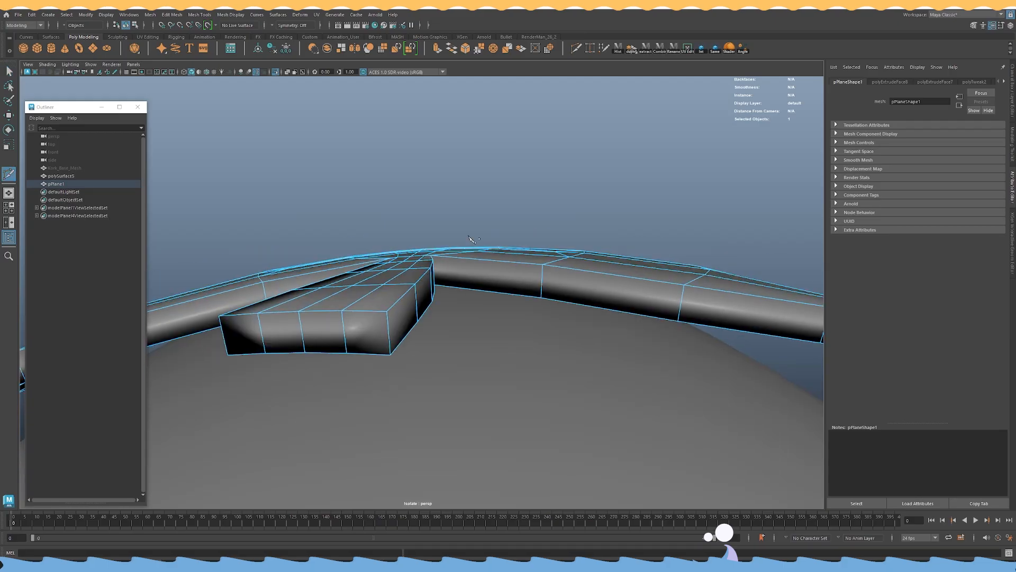
{"action": "key", "text": "w"}
Select the face loops forming the side walls of the mask's outer rim and mouth cutout.
{"action": "right_click_drag", "start_coordinate": [466, 168], "coordinate": [467, 185]}
{"action": "left_click_drag", "start_coordinate": [469, 178], "coordinate": [488, 200], "text": "alt"}
{"action": "left_click", "coordinate": [452, 318]}
{"action": "key", "text": "q"}
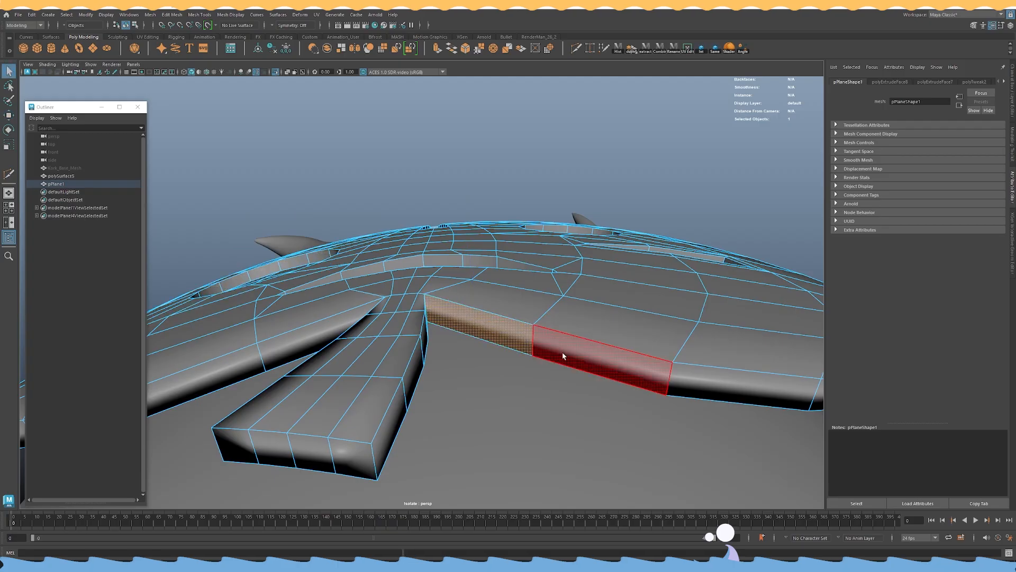
{"action": "double_click", "coordinate": [563, 356]}
{"action": "double_click", "coordinate": [479, 263], "text": "shift"}
Extend the selection to the wall faces of both eyes, the forehead slot and the cheek slot.
{"action": "left_click_drag", "start_coordinate": [479, 263], "coordinate": [379, 249], "text": "alt"}
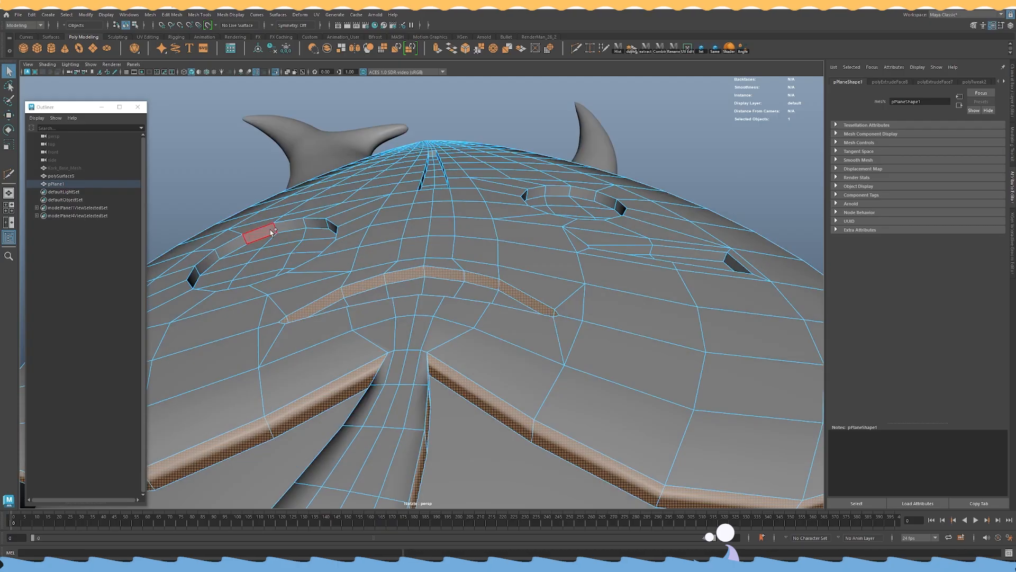
{"action": "left_click_drag", "start_coordinate": [281, 228], "coordinate": [355, 204], "text": "alt"}
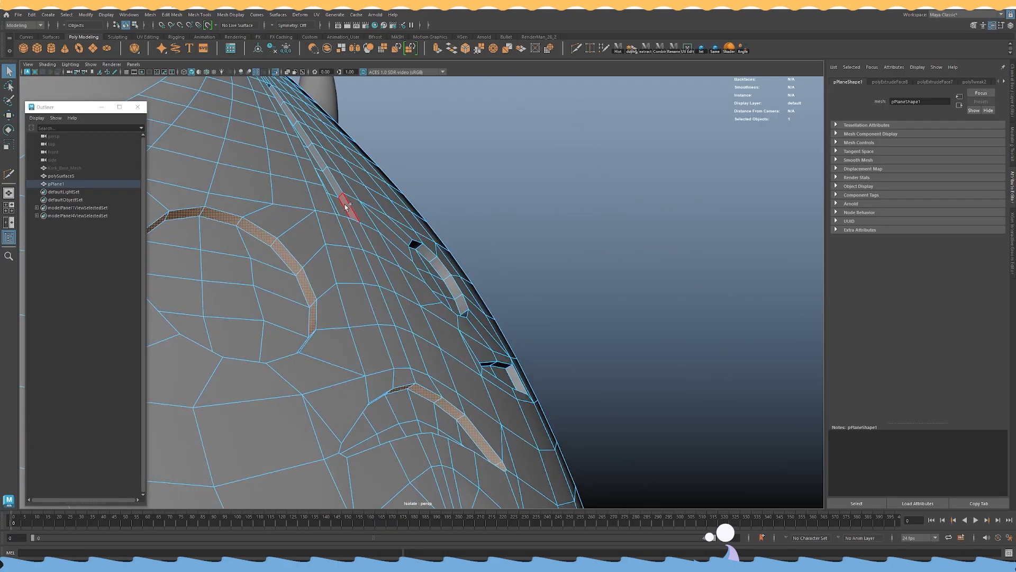
{"action": "double_click", "coordinate": [340, 193], "text": "shift"}
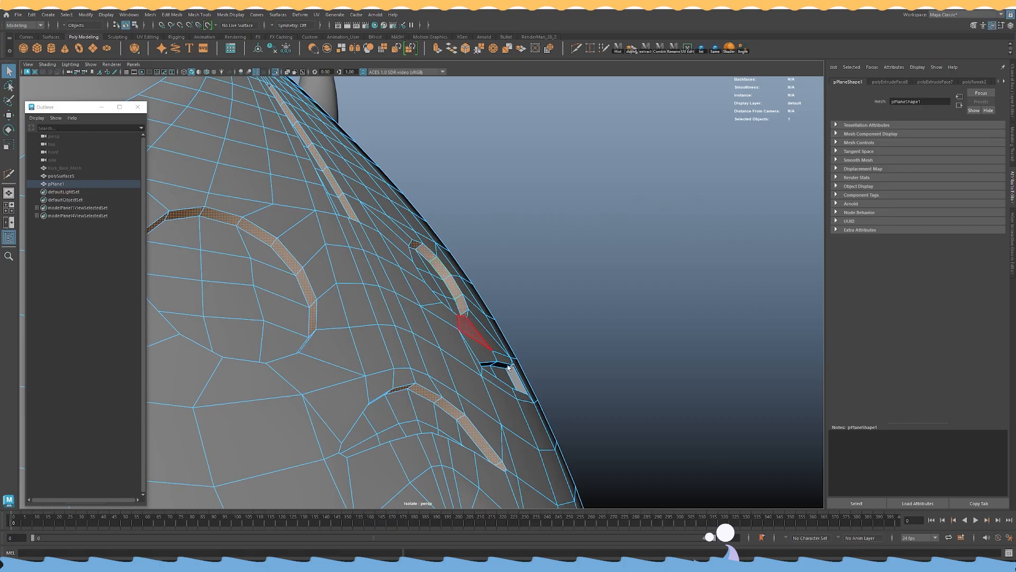
{"action": "left_click_drag", "start_coordinate": [471, 338], "coordinate": [532, 369], "text": "alt"}
Extrude the selected wall faces with a small offset to add supporting edges, and show the mask smoothed.
{"action": "right_click_drag", "start_coordinate": [622, 307], "coordinate": [485, 290], "text": "alt"}
{"action": "left_click_drag", "start_coordinate": [485, 290], "coordinate": [492, 265], "text": "alt"}
{"action": "left_click_drag", "start_coordinate": [322, 215], "coordinate": [324, 219]}
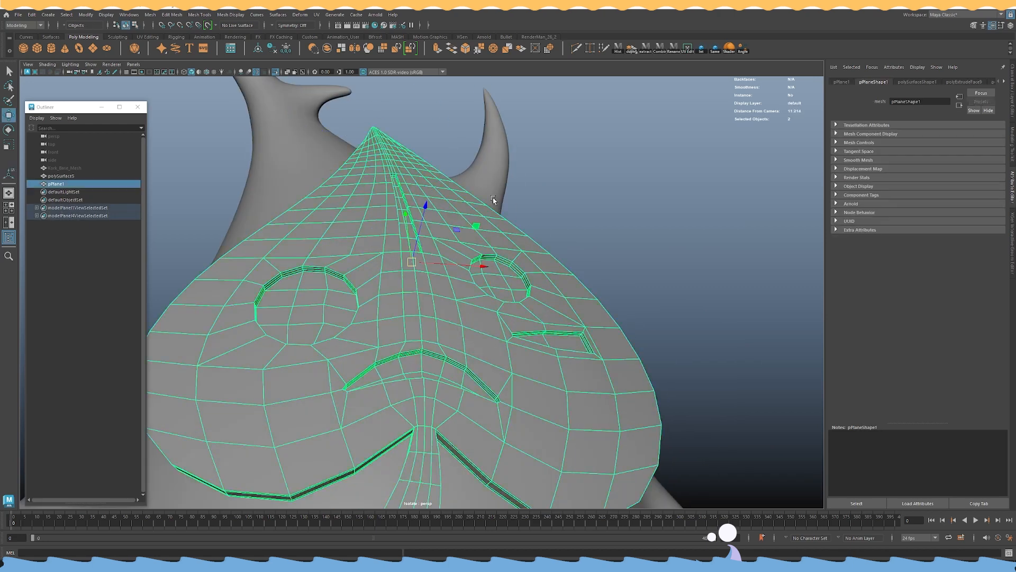
{"action": "key", "text": "3"}
{"action": "left_click", "coordinate": [625, 195]}
Inspect the mask's rim and cutouts from several angles, comparing smoothed and unsmoothed display.
{"action": "left_click_drag", "start_coordinate": [624, 195], "coordinate": [609, 233], "text": "alt"}
{"action": "right_click_drag", "start_coordinate": [609, 233], "coordinate": [513, 235], "text": "alt"}
{"action": "left_click_drag", "start_coordinate": [513, 235], "coordinate": [536, 236], "text": "alt"}
{"action": "right_click_drag", "start_coordinate": [536, 236], "coordinate": [628, 306], "text": "alt"}
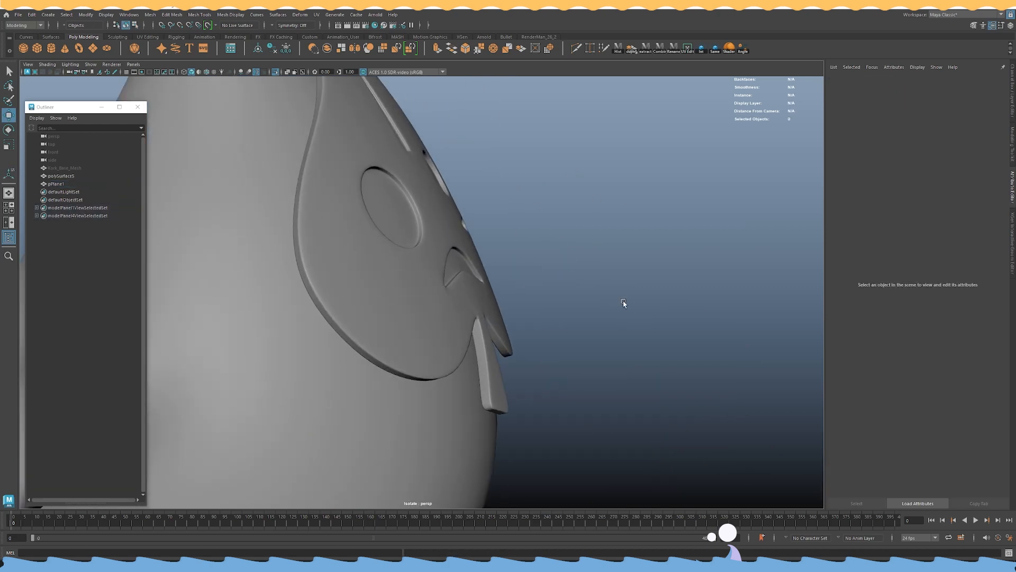
{"action": "left_click_drag", "start_coordinate": [628, 307], "coordinate": [406, 340], "text": "alt"}
{"action": "left_click_drag", "start_coordinate": [544, 302], "coordinate": [438, 286], "text": "alt"}
{"action": "right_click_drag", "start_coordinate": [438, 286], "coordinate": [675, 387], "text": "alt"}
{"action": "left_click", "coordinate": [483, 311]}
{"action": "left_click_drag", "start_coordinate": [675, 387], "coordinate": [681, 363], "text": "alt"}
{"action": "key", "text": "3"}
{"action": "key", "text": "1"}
{"action": "left_click_drag", "start_coordinate": [610, 299], "coordinate": [598, 328], "text": "alt"}
{"action": "right_click_drag", "start_coordinate": [598, 328], "coordinate": [536, 298], "text": "alt"}
{"action": "left_click_drag", "start_coordinate": [536, 298], "coordinate": [482, 246], "text": "alt"}
{"action": "key", "text": "3"}
{"action": "right_click_drag", "start_coordinate": [481, 246], "coordinate": [565, 225]}
{"action": "left_click", "coordinate": [471, 266]}
{"action": "key", "text": "1"}
{"action": "key", "text": "3"}
{"action": "left_click", "coordinate": [668, 169]}
Examine the smoothed mask's overall shape, eyes, mouth and stem against the body.
{"action": "right_click_drag", "start_coordinate": [656, 172], "coordinate": [477, 196], "text": "alt"}
{"action": "left_click_drag", "start_coordinate": [477, 196], "coordinate": [493, 249], "text": "alt"}
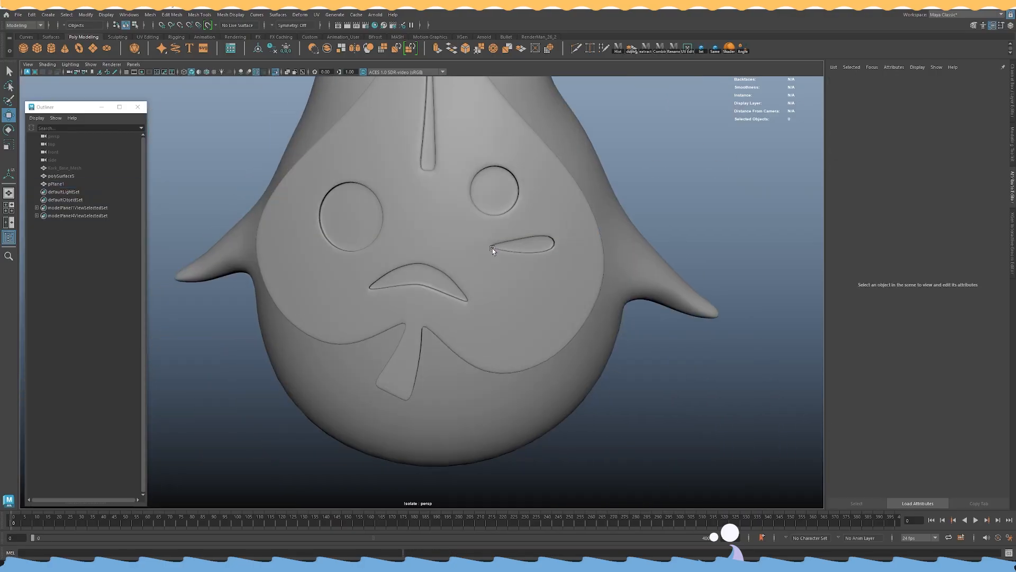
{"action": "right_click_drag", "start_coordinate": [493, 249], "coordinate": [407, 241], "text": "alt"}
{"action": "left_click_drag", "start_coordinate": [406, 241], "coordinate": [440, 214], "text": "alt"}
{"action": "right_click_drag", "start_coordinate": [440, 214], "coordinate": [513, 286], "text": "alt"}
{"action": "left_click_drag", "start_coordinate": [513, 286], "coordinate": [532, 281], "text": "alt"}
{"action": "right_click_drag", "start_coordinate": [532, 281], "coordinate": [296, 233], "text": "alt"}
{"action": "left_click_drag", "start_coordinate": [439, 243], "coordinate": [458, 291], "text": "alt"}
{"action": "right_click_drag", "start_coordinate": [458, 291], "coordinate": [630, 328], "text": "alt"}
{"action": "left_click", "coordinate": [475, 300]}
{"action": "left_click", "coordinate": [604, 222]}
Select the leaf mask and turn off its smooth preview.
{"action": "left_click", "coordinate": [445, 287]}
{"action": "key", "text": "1"}
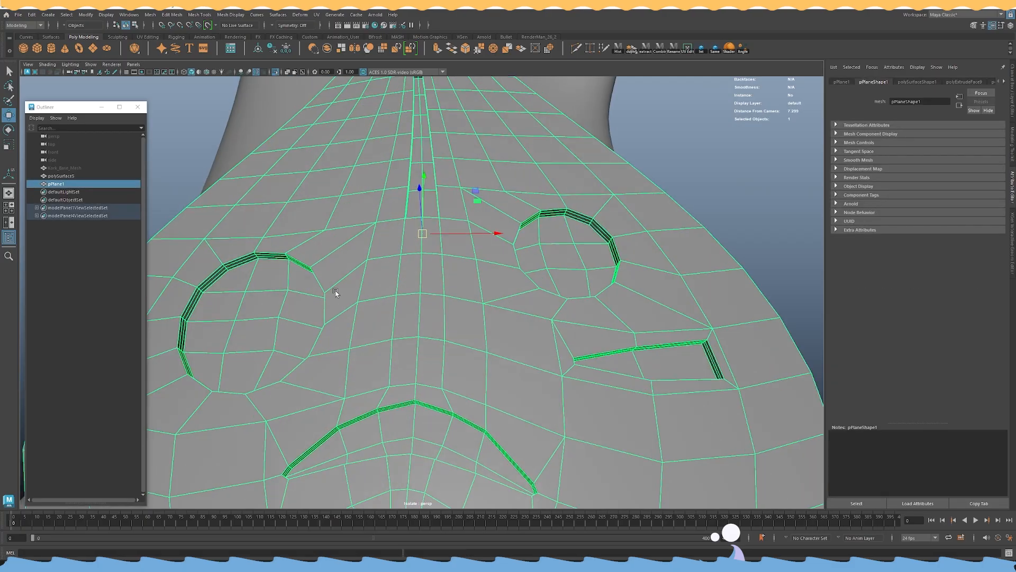
{"action": "left_click_drag", "start_coordinate": [336, 291], "coordinate": [370, 322], "text": "alt"}
{"action": "right_click_drag", "start_coordinate": [407, 342], "coordinate": [363, 295], "text": "alt"}
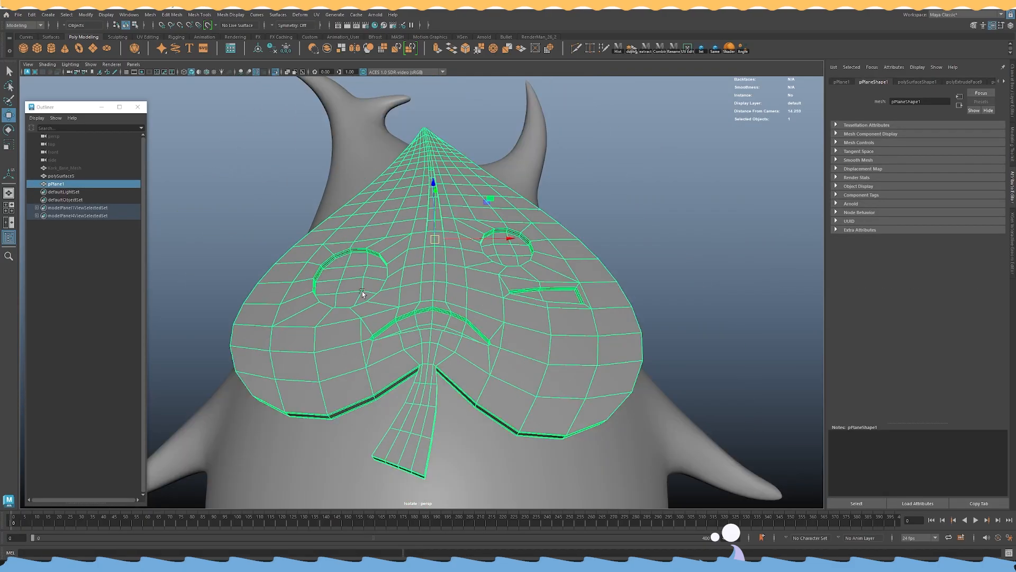
{"action": "left_click_drag", "start_coordinate": [363, 295], "coordinate": [407, 286], "text": "alt"}
Check the character reference artwork in the browser and return to Maya.
{"action": "key", "text": "alt+Tab"}
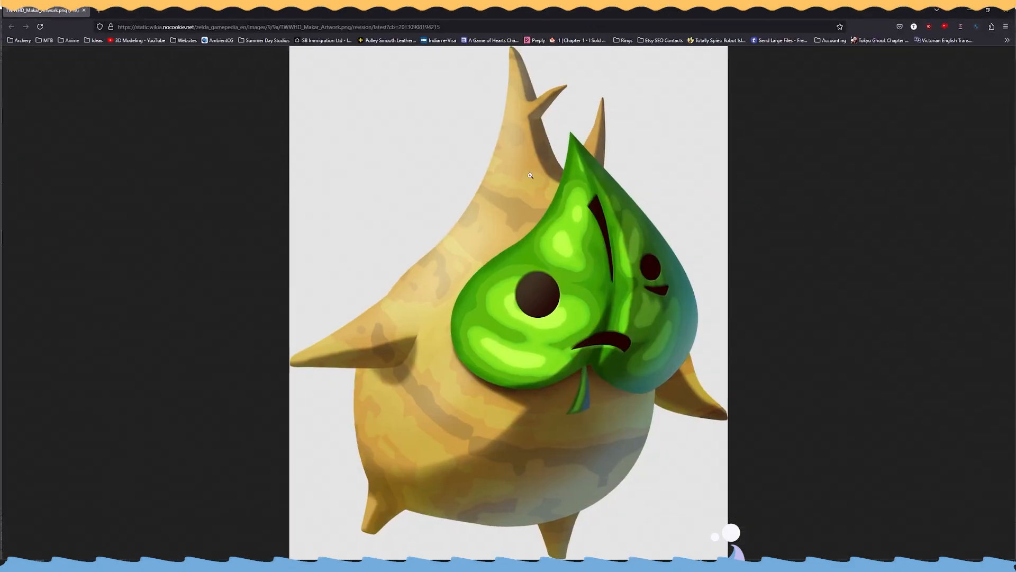
{"action": "key", "text": "alt+Tab"}
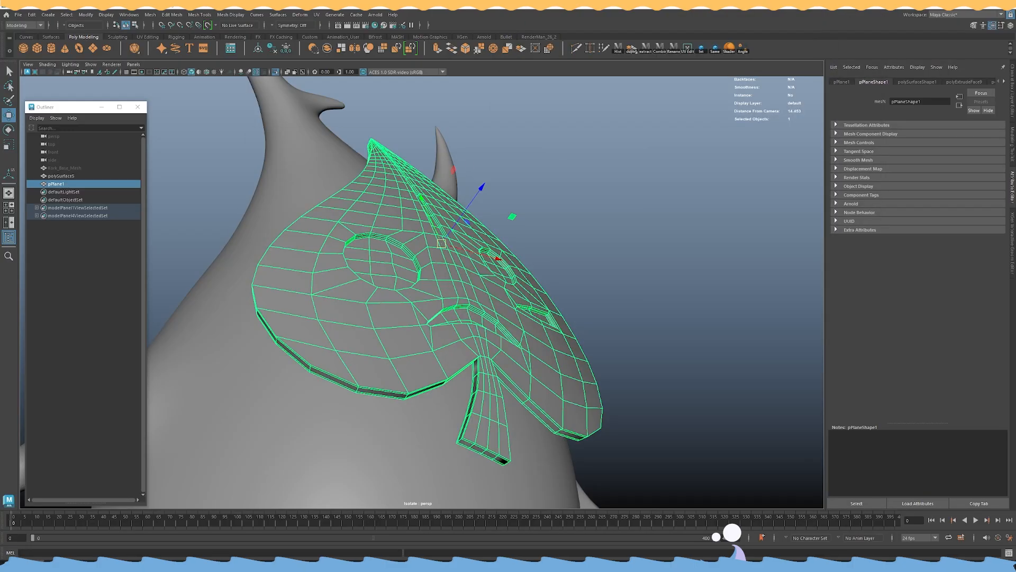
{"action": "left_click_drag", "start_coordinate": [432, 167], "coordinate": [398, 254], "text": "alt"}
{"action": "right_click_drag", "start_coordinate": [398, 254], "coordinate": [442, 289], "text": "alt"}
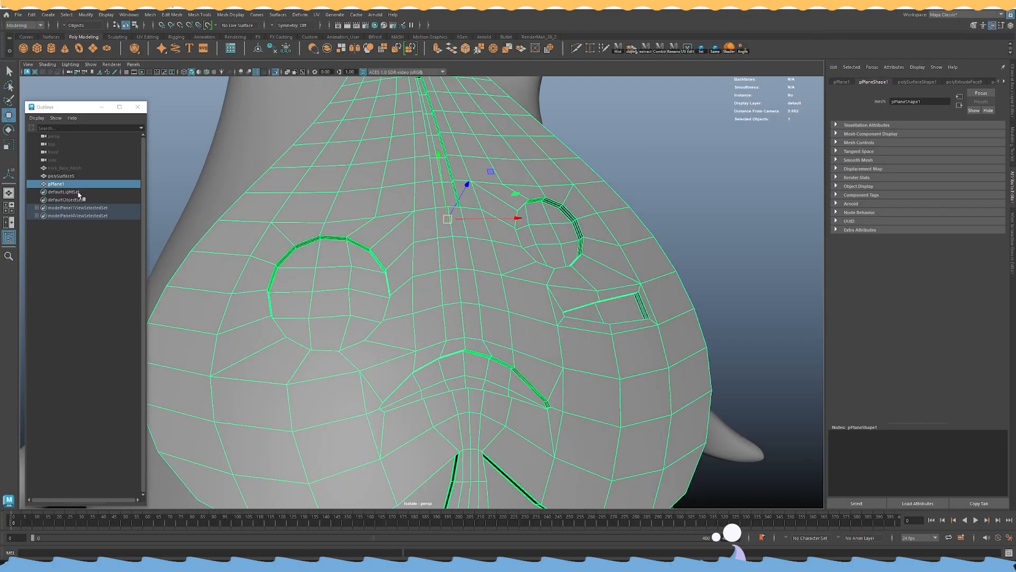
Duplicate the leaf mask and isolate the copy in the viewport.
{"action": "key", "text": "space"}
{"action": "key", "text": "5"}
{"action": "key", "text": "space"}
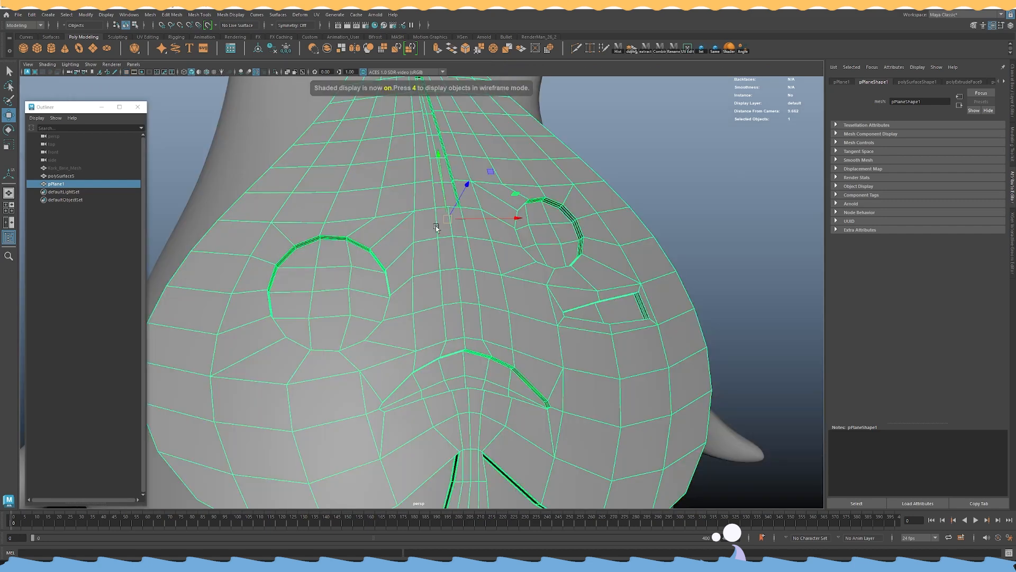
{"action": "key", "text": "ctrl+d"}
{"action": "left_click_drag", "start_coordinate": [339, 195], "coordinate": [329, 203], "text": "alt"}
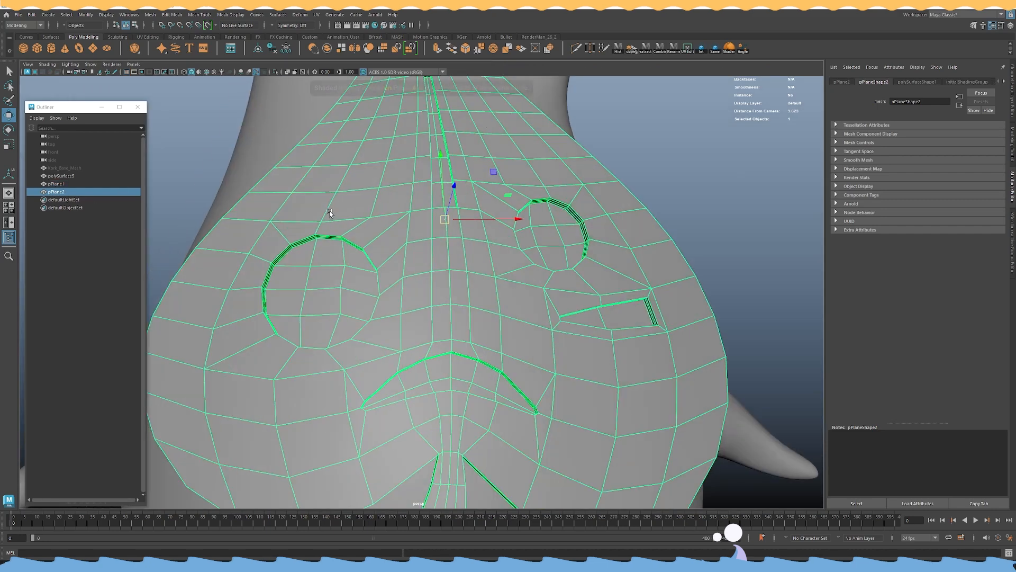
{"action": "key", "text": "ctrl+1"}
Select all faces filling the larger eye on the duplicated mask.
{"action": "right_click_drag", "start_coordinate": [379, 214], "coordinate": [377, 225]}
{"action": "left_click_drag", "start_coordinate": [377, 225], "coordinate": [375, 203], "text": "alt"}
{"action": "right_click_drag", "start_coordinate": [375, 202], "coordinate": [377, 297], "text": "alt"}
{"action": "key", "text": "q"}
{"action": "left_click", "coordinate": [273, 239]}
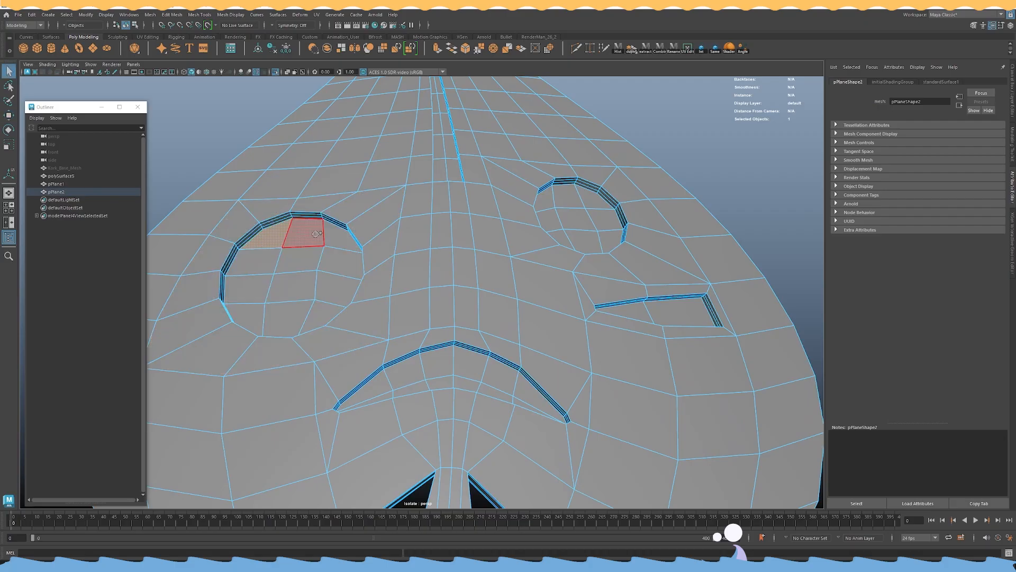
{"action": "left_click_drag", "start_coordinate": [309, 312], "coordinate": [293, 270]}
{"action": "left_click_drag", "start_coordinate": [257, 317], "coordinate": [258, 319]}
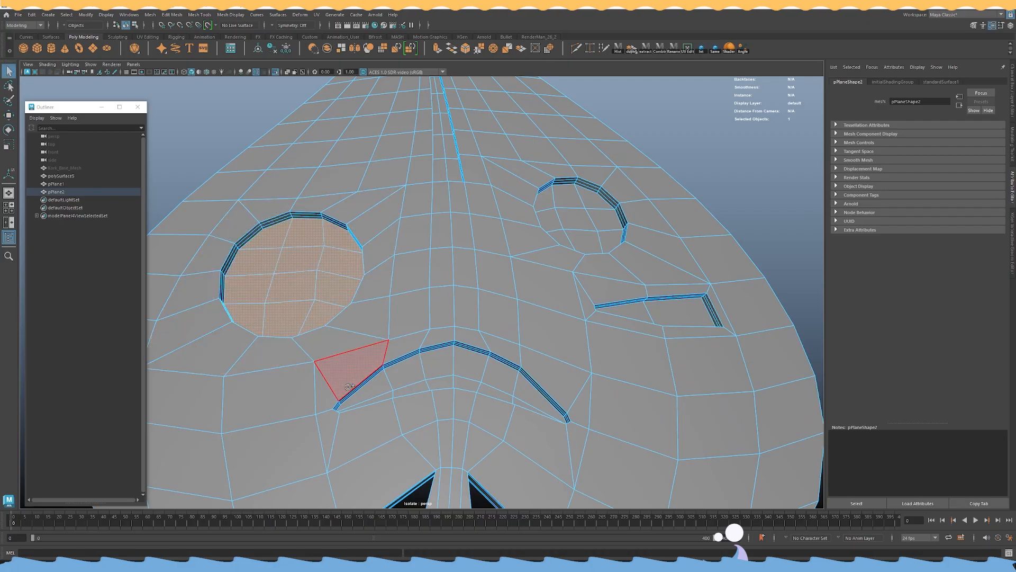
Add all faces filling the mouth to the selection.
{"action": "left_click_drag", "start_coordinate": [413, 329], "coordinate": [422, 366], "text": "alt"}
{"action": "right_click_drag", "start_coordinate": [422, 366], "coordinate": [433, 416], "text": "alt"}
{"action": "middle_click_drag", "start_coordinate": [433, 417], "coordinate": [407, 357], "text": "alt"}
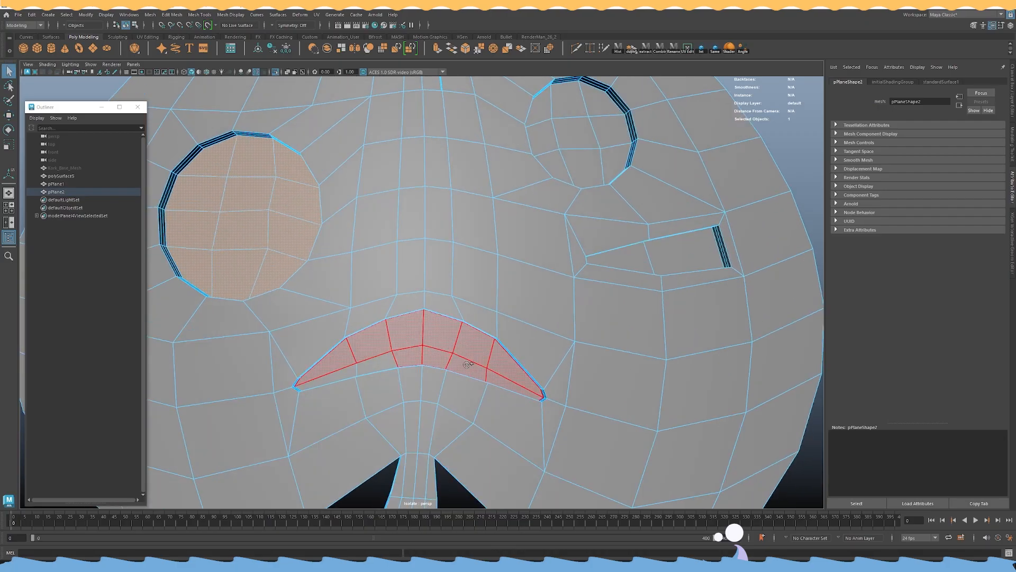
{"action": "left_click_drag", "start_coordinate": [341, 373], "coordinate": [343, 372], "text": "shift"}
Add the faces filling the smaller eye and the slot beneath it to the selection.
{"action": "middle_click_drag", "start_coordinate": [541, 222], "coordinate": [421, 365], "text": "alt"}
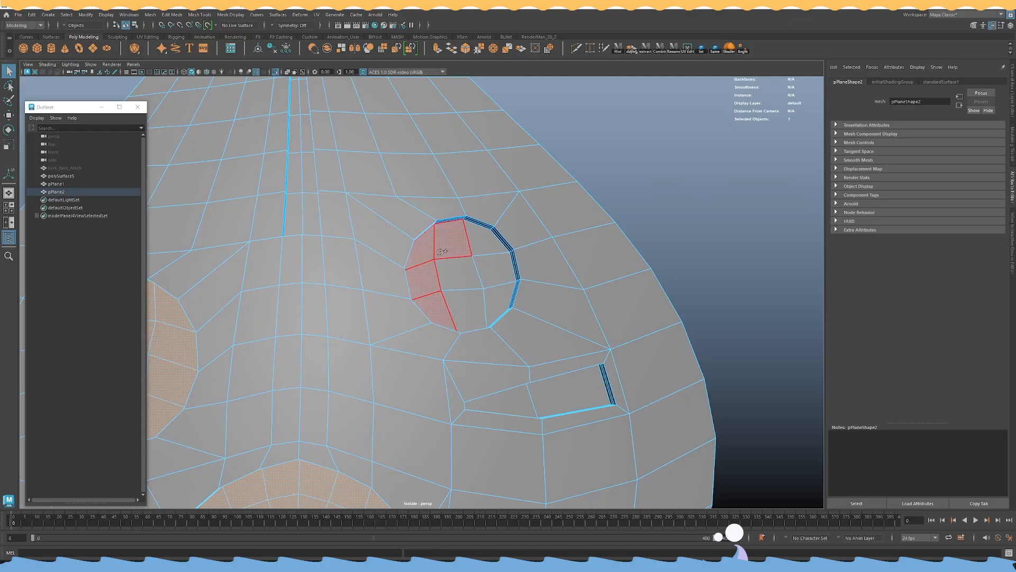
{"action": "left_click_drag", "start_coordinate": [494, 295], "coordinate": [459, 271], "text": "shift"}
{"action": "left_click_drag", "start_coordinate": [506, 399], "coordinate": [565, 383], "text": "shift"}
Add the strip of faces filling the forehead slot to the selection.
{"action": "middle_click_drag", "start_coordinate": [360, 137], "coordinate": [456, 294], "text": "alt"}
{"action": "right_click_drag", "start_coordinate": [457, 294], "coordinate": [418, 367], "text": "alt"}
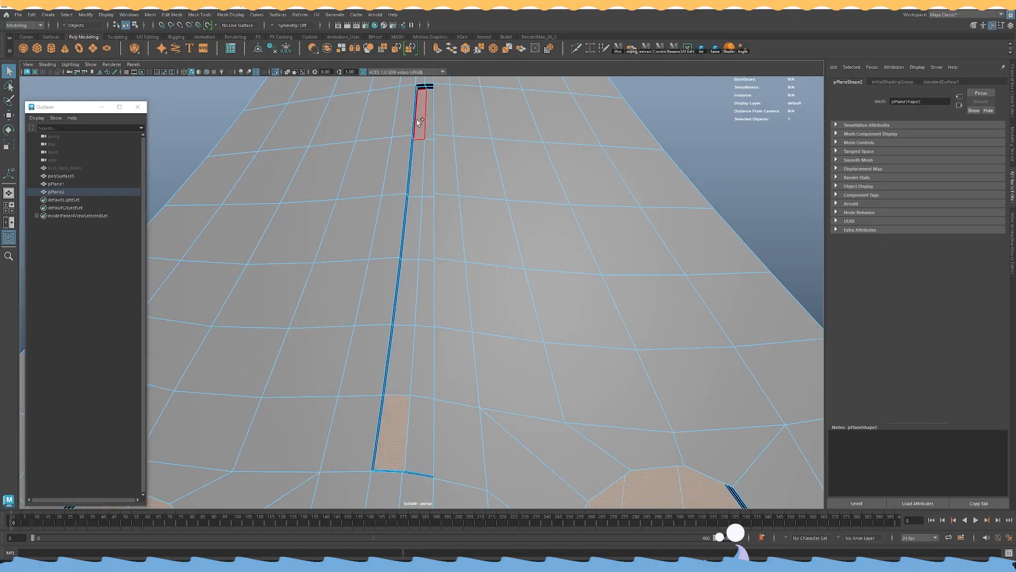
{"action": "double_click", "coordinate": [420, 433], "text": "shift"}
Invert the face selection, delete the surrounding mask faces from the copy, and return to object mode.
{"action": "right_click_drag", "start_coordinate": [509, 373], "coordinate": [250, 319], "text": "alt"}
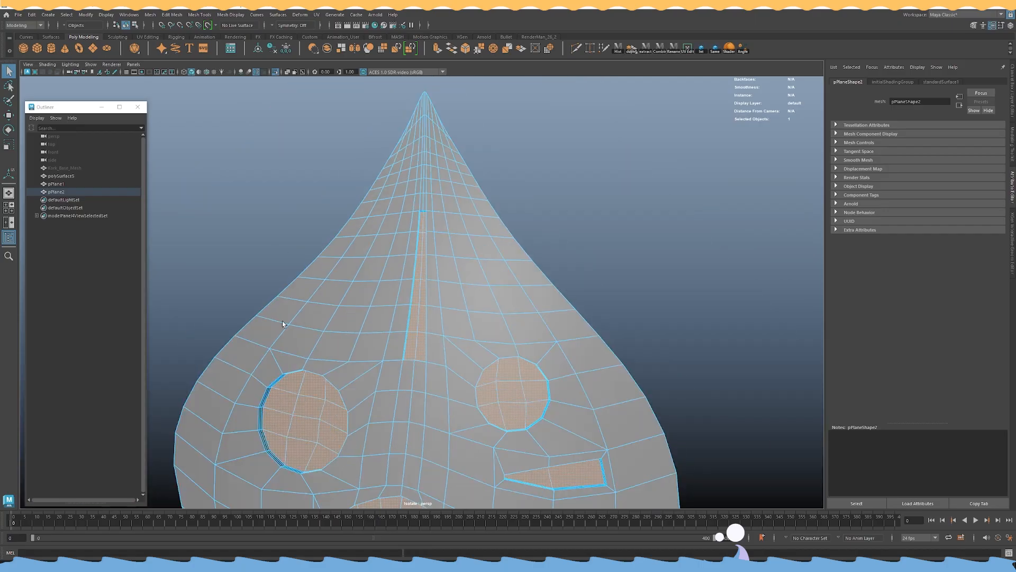
{"action": "left_click_drag", "start_coordinate": [423, 370], "coordinate": [438, 300], "text": "alt"}
{"action": "middle_click_drag", "start_coordinate": [437, 300], "coordinate": [442, 230], "text": "alt"}
{"action": "key", "text": "space"}
{"action": "left_click", "coordinate": [400, 200]}
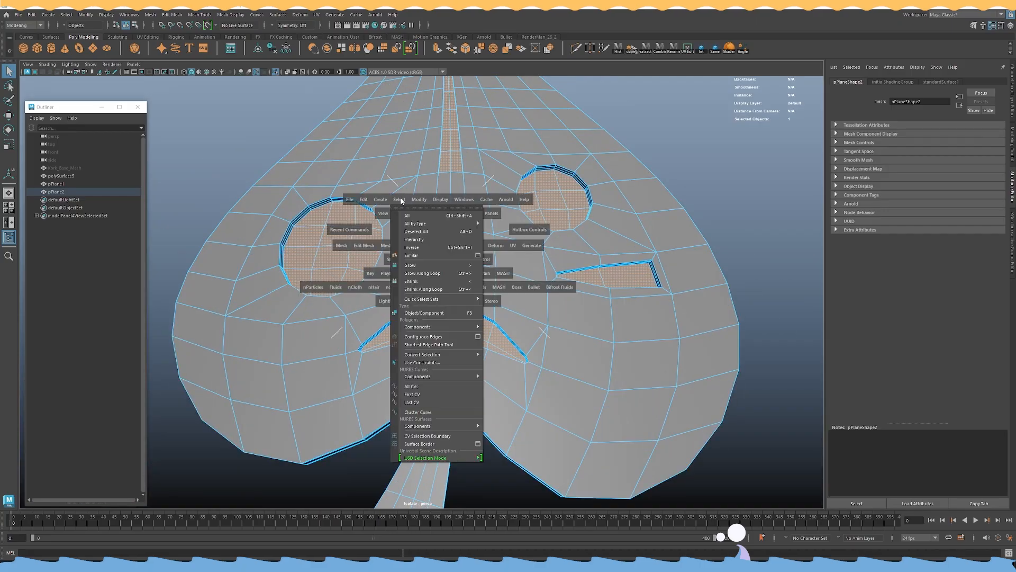
{"action": "left_click", "coordinate": [430, 248]}
{"action": "left_click_drag", "start_coordinate": [484, 209], "coordinate": [333, 181], "text": "alt"}
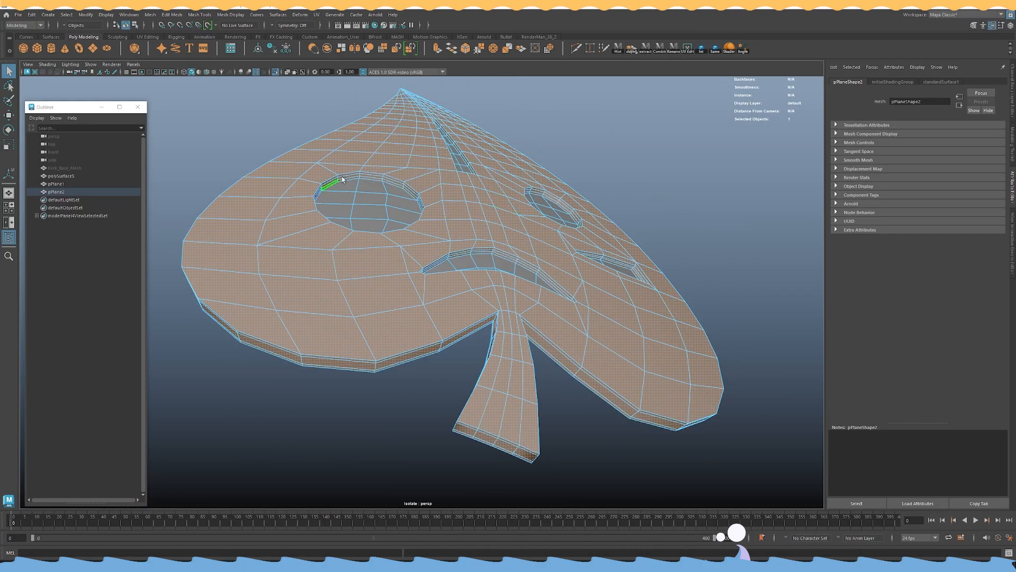
{"action": "right_click_drag", "start_coordinate": [333, 182], "coordinate": [456, 210], "text": "alt"}
{"action": "left_click_drag", "start_coordinate": [455, 210], "coordinate": [509, 204], "text": "alt"}
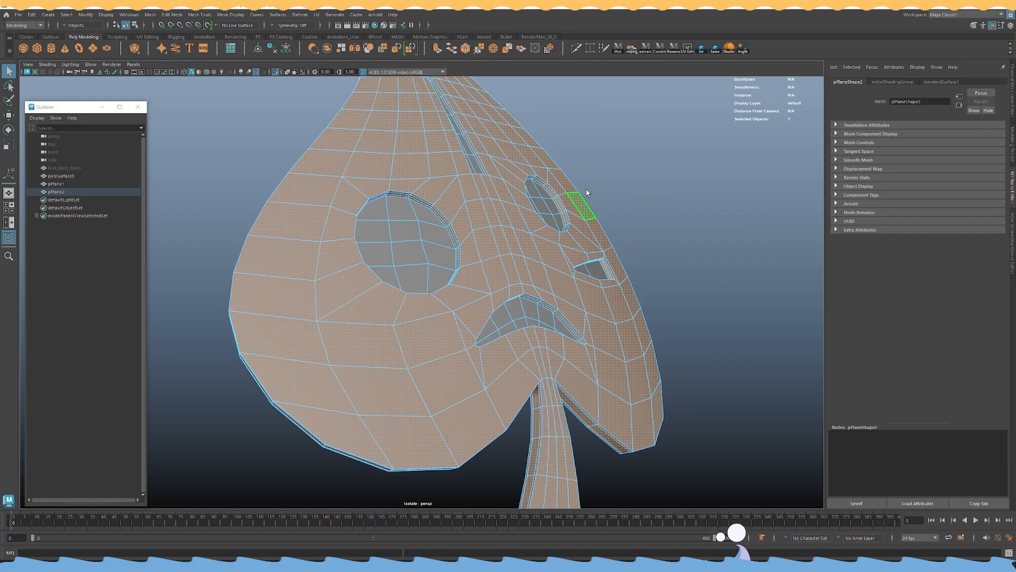
{"action": "key", "text": "Delete"}
{"action": "right_click_drag", "start_coordinate": [585, 192], "coordinate": [627, 177]}
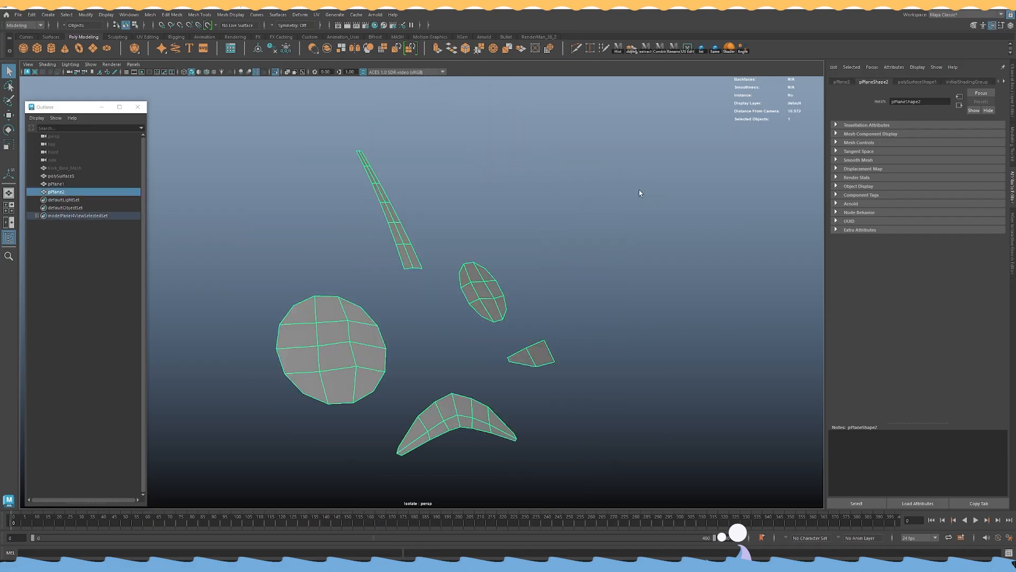
Show the mask again and extrude all faces of the eye, mouth and slot pieces slightly outward to give them thickness.
{"action": "right_click_drag", "start_coordinate": [528, 248], "coordinate": [580, 293], "text": "alt"}
{"action": "left_click_drag", "start_coordinate": [397, 203], "coordinate": [536, 345], "text": "alt"}
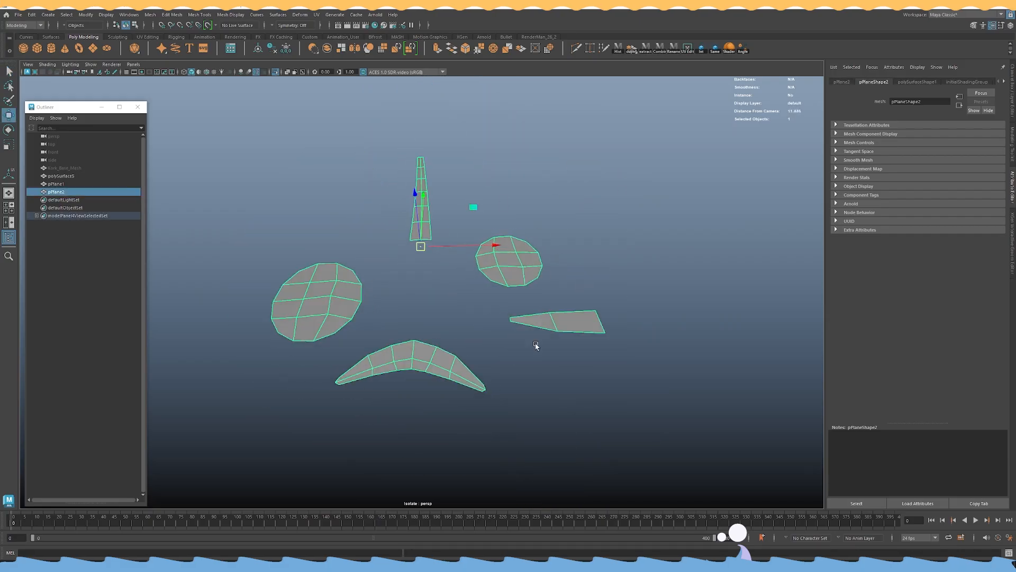
{"action": "key", "text": "ctrl+1"}
{"action": "left_click_drag", "start_coordinate": [512, 262], "coordinate": [602, 214], "text": "alt"}
{"action": "right_click", "coordinate": [601, 214], "text": "shift"}
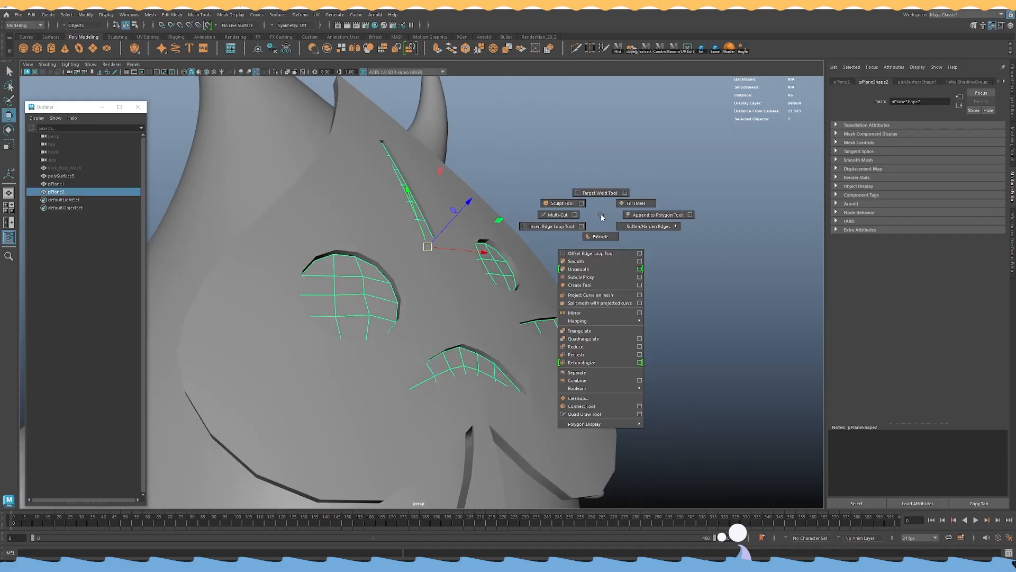
{"action": "right_click_drag", "start_coordinate": [601, 215], "coordinate": [601, 236], "text": "shift"}
{"action": "left_click_drag", "start_coordinate": [416, 222], "coordinate": [468, 222], "text": "alt"}
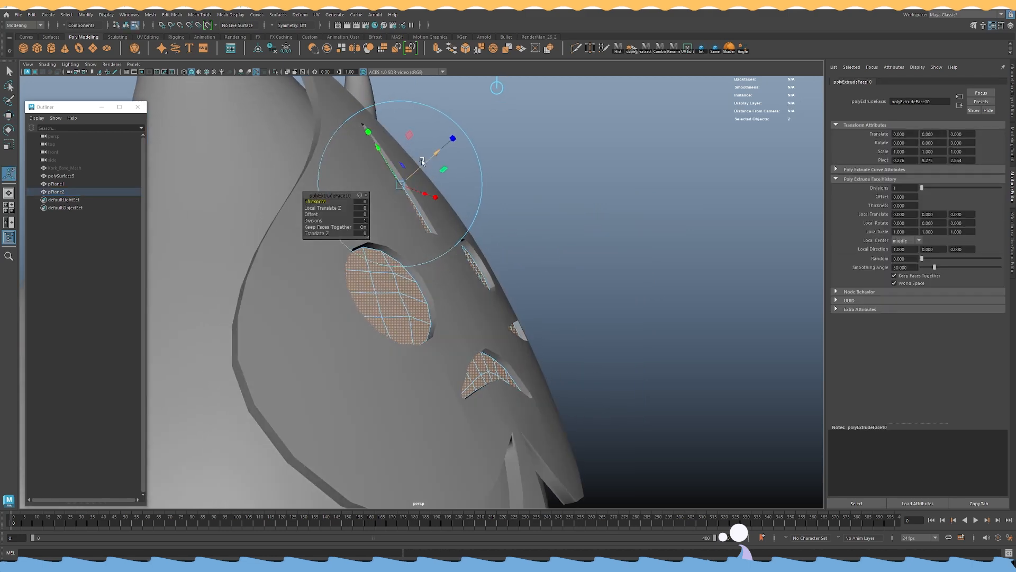
{"action": "left_click_drag", "start_coordinate": [424, 164], "coordinate": [429, 164]}
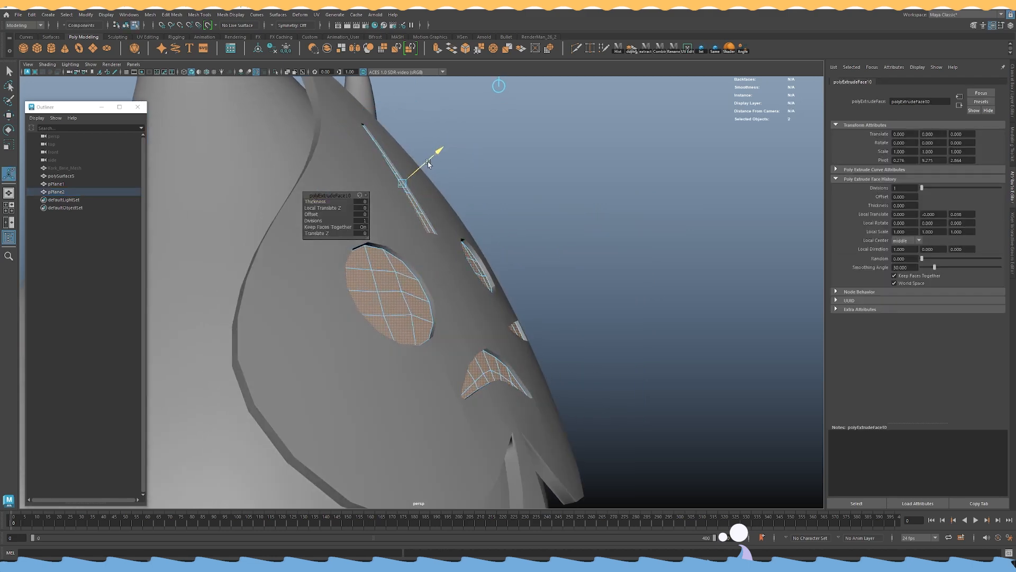
{"action": "left_click_drag", "start_coordinate": [429, 164], "coordinate": [430, 164]}
Isolate the thickened inset pieces and select the edges around their rims.
{"action": "left_click_drag", "start_coordinate": [609, 165], "coordinate": [568, 162], "text": "alt"}
{"action": "right_click_drag", "start_coordinate": [569, 162], "coordinate": [623, 145]}
{"action": "key", "text": "ctrl+1"}
{"action": "left_click_drag", "start_coordinate": [596, 252], "coordinate": [567, 219], "text": "alt"}
{"action": "right_click_drag", "start_coordinate": [566, 219], "coordinate": [567, 240]}
{"action": "left_click_drag", "start_coordinate": [564, 242], "coordinate": [490, 258], "text": "alt"}
{"action": "left_click", "coordinate": [307, 317]}
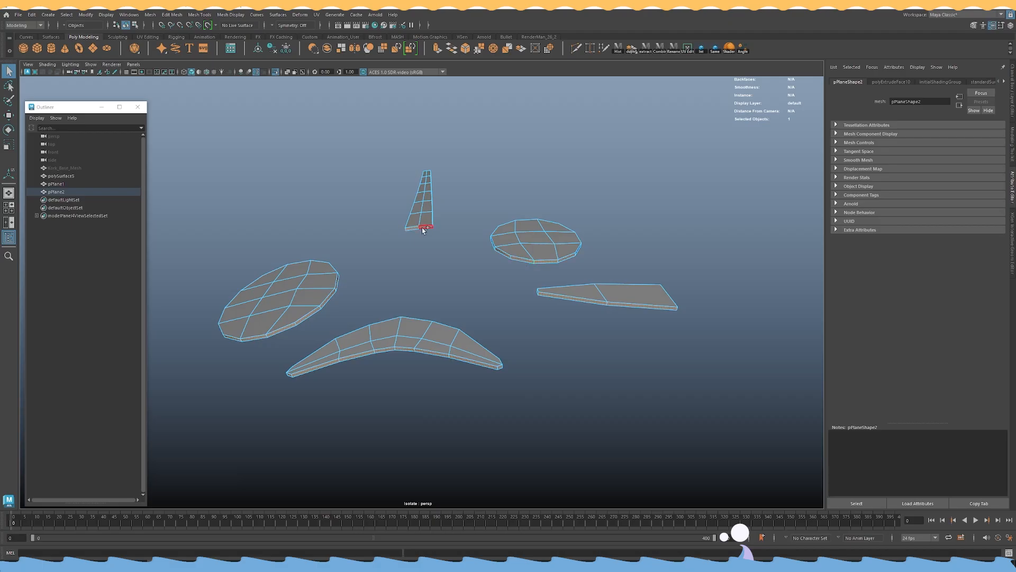
{"action": "right_click_drag", "start_coordinate": [428, 244], "coordinate": [470, 256], "text": "ctrl"}
{"action": "right_click_drag", "start_coordinate": [476, 259], "coordinate": [541, 283], "text": "alt"}
Add supporting edges along the selected rims and preview the inset pieces smoothed in object mode.
{"action": "left_click", "coordinate": [313, 203]}
{"action": "left_click_drag", "start_coordinate": [325, 209], "coordinate": [425, 219]}
{"action": "right_click_drag", "start_coordinate": [415, 231], "coordinate": [450, 217]}
{"action": "key", "text": "3"}
{"action": "left_click", "coordinate": [563, 148]}
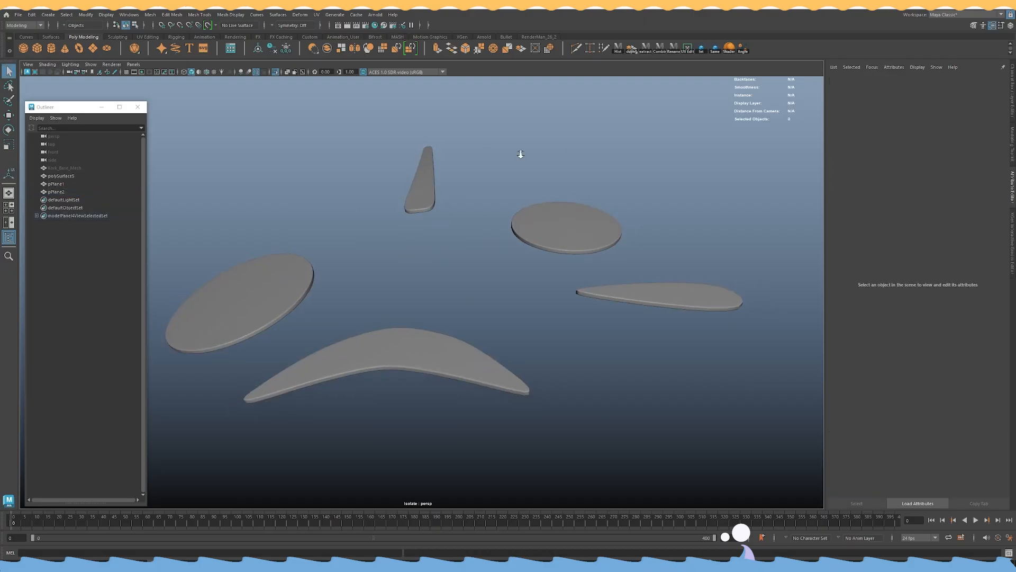
Bring the whole character back into view and preview the leaf mask smoothed.
{"action": "left_click_drag", "start_coordinate": [562, 149], "coordinate": [490, 199], "text": "alt"}
{"action": "key", "text": "ctrl+1"}
{"action": "right_click_drag", "start_coordinate": [482, 202], "coordinate": [450, 191], "text": "alt"}
{"action": "left_click", "coordinate": [466, 203]}
{"action": "key", "text": "3"}
{"action": "left_click", "coordinate": [469, 154]}
Examine from several angles how the smoothed mask and its inset pieces fit together and sit on the body.
{"action": "left_click_drag", "start_coordinate": [474, 191], "coordinate": [507, 204], "text": "alt"}
{"action": "right_click_drag", "start_coordinate": [507, 204], "coordinate": [490, 224], "text": "alt"}
{"action": "right_click_drag", "start_coordinate": [447, 298], "coordinate": [444, 288], "text": "alt"}
{"action": "left_click", "coordinate": [468, 282]}
{"action": "left_click_drag", "start_coordinate": [471, 286], "coordinate": [587, 318], "text": "alt"}
{"action": "left_click", "coordinate": [434, 321]}
{"action": "left_click", "coordinate": [591, 287]}
{"action": "right_click_drag", "start_coordinate": [592, 288], "coordinate": [445, 280], "text": "alt"}
{"action": "left_click_drag", "start_coordinate": [445, 280], "coordinate": [424, 272], "text": "alt"}
{"action": "right_click_drag", "start_coordinate": [424, 272], "coordinate": [524, 302], "text": "alt"}
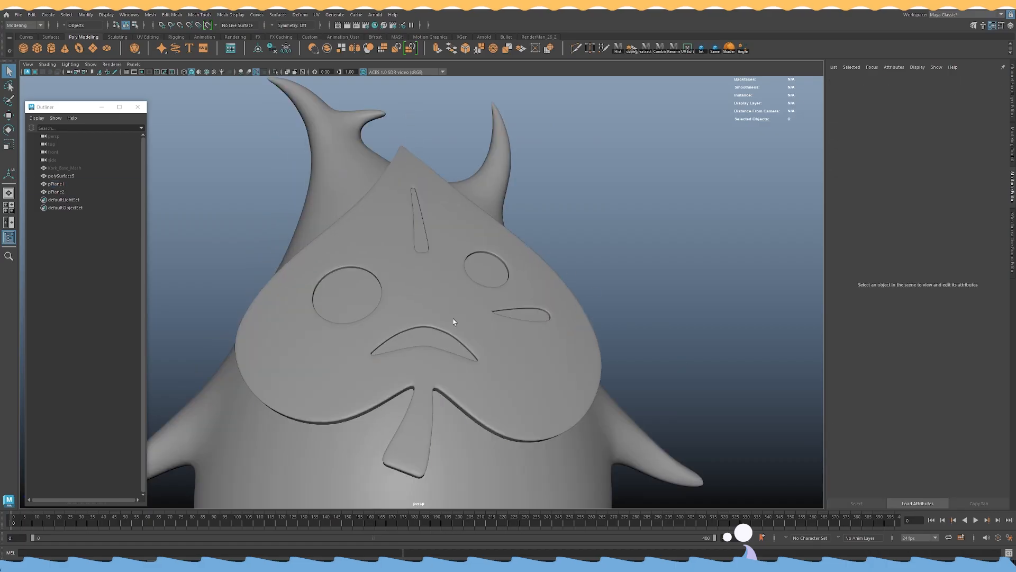
Turn off the smooth preview on the mask and its inset pieces, and soften all edges of the leaf mask.
{"action": "left_click", "coordinate": [455, 321]}
{"action": "key", "text": "1"}
{"action": "left_click_drag", "start_coordinate": [458, 319], "coordinate": [555, 284], "text": "alt"}
{"action": "right_click_drag", "start_coordinate": [555, 284], "coordinate": [391, 303], "text": "alt"}
{"action": "left_click", "coordinate": [390, 303]}
{"action": "left_click", "coordinate": [556, 368]}
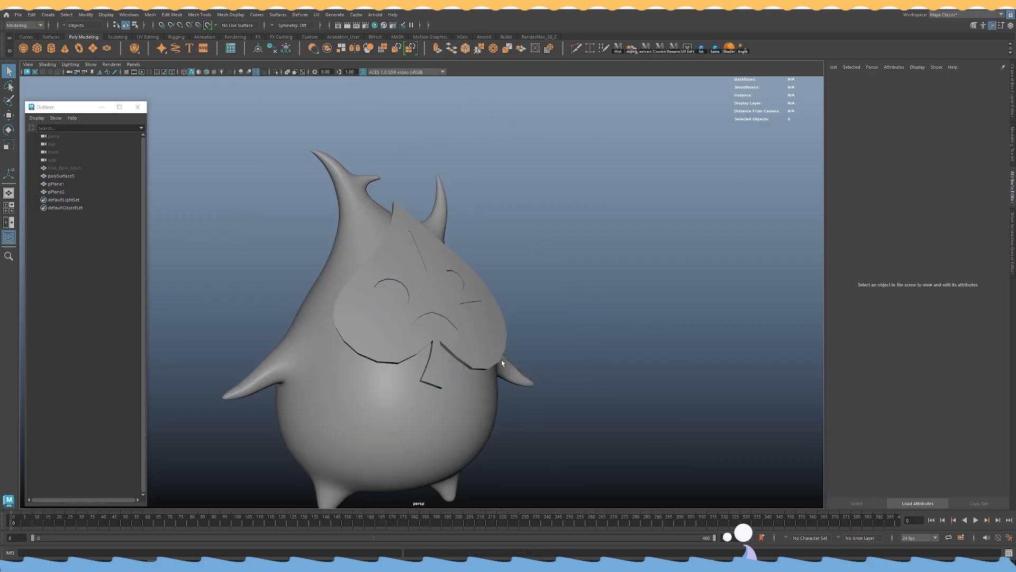
{"action": "left_click", "coordinate": [506, 265]}
{"action": "key", "text": "space"}
{"action": "left_click", "coordinate": [504, 274]}
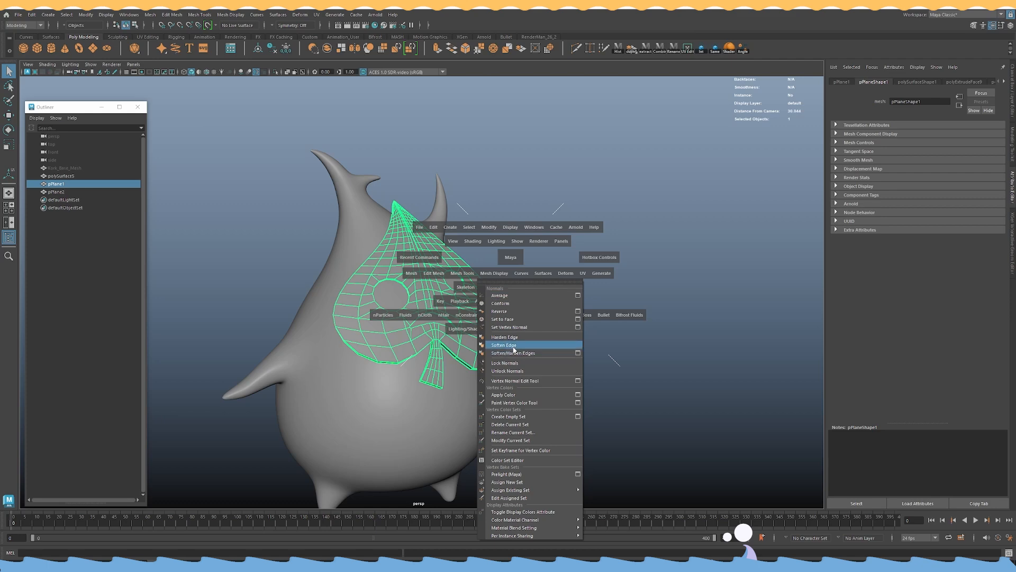
{"action": "left_click", "coordinate": [503, 345]}
{"action": "left_click", "coordinate": [529, 248]}
Check the shading of the softened, unsmoothed mask from the side.
{"action": "right_click_drag", "start_coordinate": [529, 247], "coordinate": [471, 251], "text": "alt"}
{"action": "left_click_drag", "start_coordinate": [471, 251], "coordinate": [338, 272], "text": "alt"}
{"action": "right_click_drag", "start_coordinate": [339, 272], "coordinate": [495, 351], "text": "alt"}
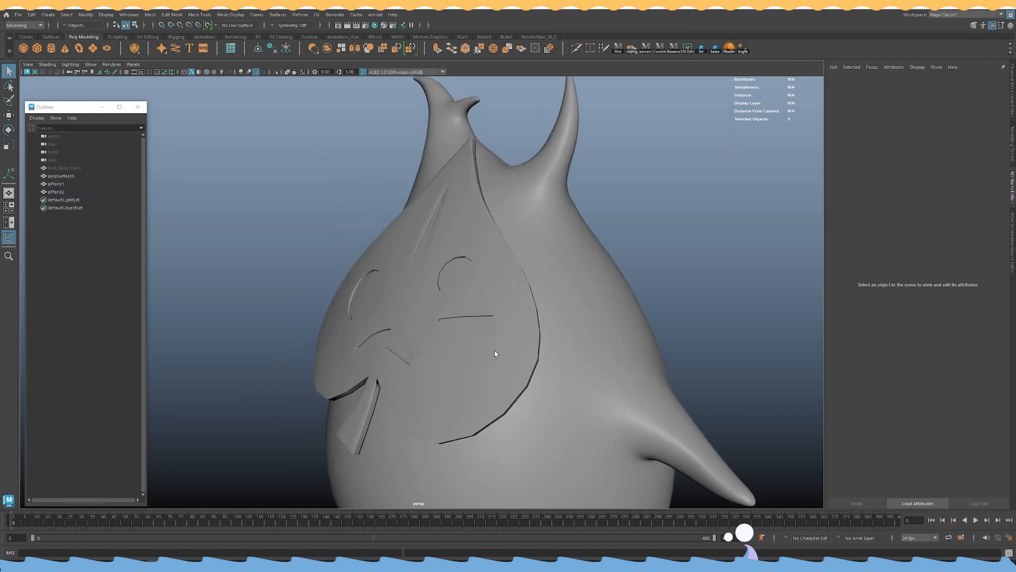
{"action": "left_click_drag", "start_coordinate": [495, 352], "coordinate": [526, 320], "text": "alt"}
{"action": "right_click_drag", "start_coordinate": [527, 320], "coordinate": [431, 305], "text": "alt"}
{"action": "left_click_drag", "start_coordinate": [432, 304], "coordinate": [448, 324], "text": "alt"}
{"action": "right_click_drag", "start_coordinate": [447, 326], "coordinate": [477, 317], "text": "alt"}
Select the leaf mask with its inset pieces and display them smoothed again in shaded view.
{"action": "left_click", "coordinate": [413, 370]}
{"action": "left_click", "coordinate": [439, 228], "text": "shift"}
{"action": "mouse_move", "coordinate": [439, 228]}
{"action": "left_mouse_down", "text": "alt"}
{"action": "mouse_move", "coordinate": [394, 247]}
{"action": "mouse_move", "coordinate": [308, 242]}
{"action": "mouse_move", "coordinate": [319, 241]}
{"action": "left_mouse_up", "text": "alt"}
{"action": "key", "text": "5"}
{"action": "right_click_drag", "start_coordinate": [319, 241], "coordinate": [583, 227], "text": "alt"}
{"action": "left_click", "coordinate": [667, 221]}
{"action": "right_click_drag", "start_coordinate": [666, 221], "coordinate": [609, 228], "text": "alt"}
{"action": "left_click_drag", "start_coordinate": [609, 228], "coordinate": [642, 356], "text": "alt"}
{"action": "key", "text": "4"}
{"action": "mouse_move", "coordinate": [297, 456]}
{"action": "left_mouse_down"}
{"action": "mouse_move", "coordinate": [540, 175]}
{"action": "mouse_move", "coordinate": [482, 254]}
{"action": "left_mouse_up"}
{"action": "key", "text": "5"}
{"action": "left_click", "coordinate": [540, 175]}
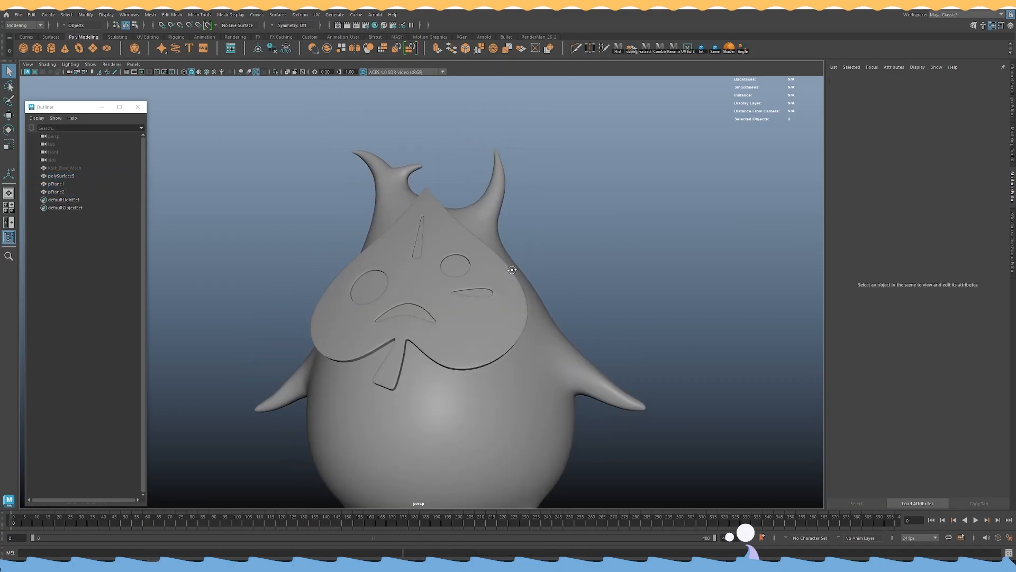
Delete the hidden Kork_Base_Mesh object from the scene.
{"action": "scroll", "coordinate": [483, 260], "scroll_direction": "up", "scroll_amount": 3}
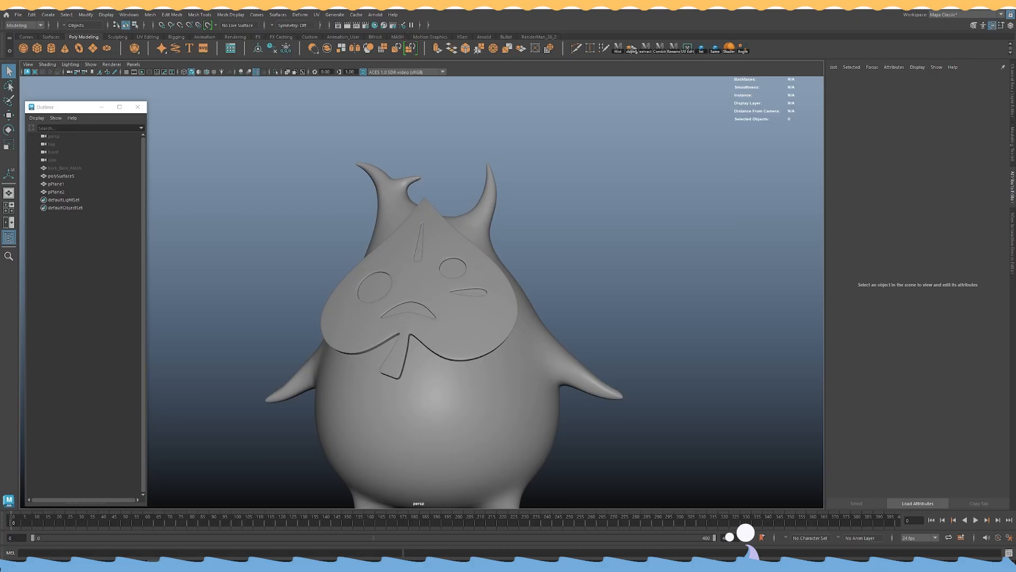
{"action": "key", "text": "alt+Tab"}
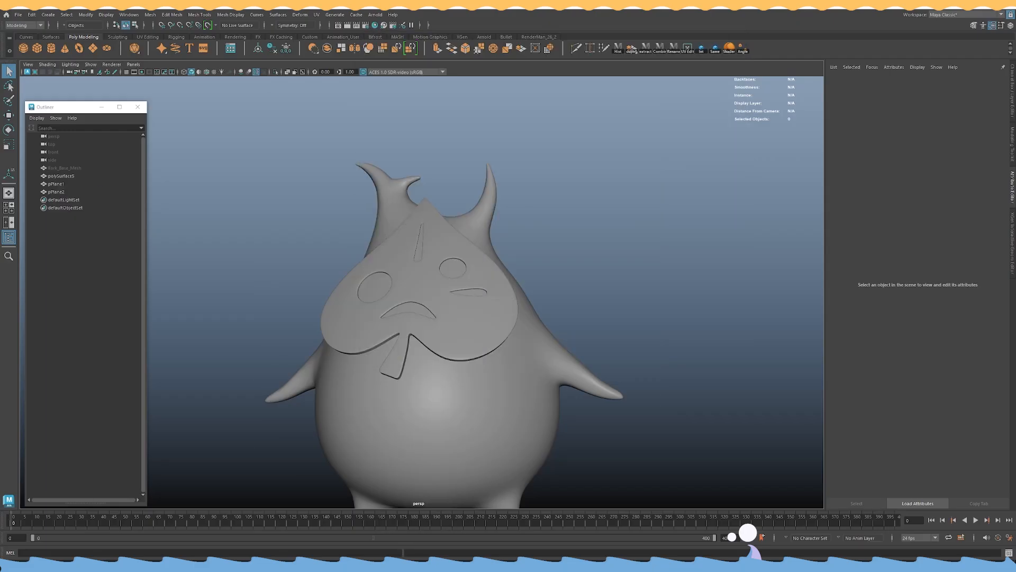
{"action": "left_click_drag", "start_coordinate": [540, 273], "coordinate": [482, 386], "text": "alt"}
{"action": "left_click", "coordinate": [482, 386]}
{"action": "left_click", "coordinate": [629, 225]}
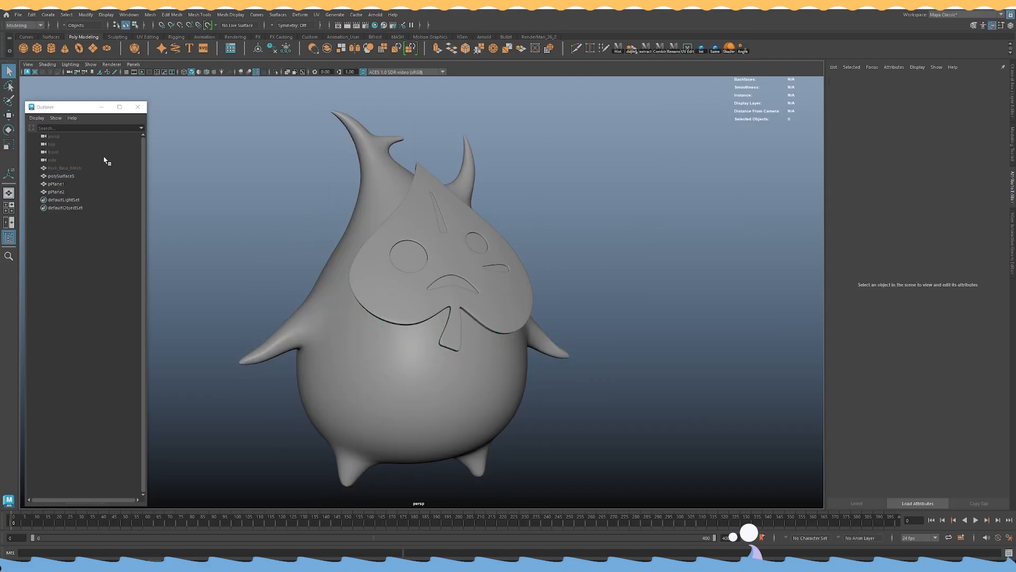
{"action": "left_click", "coordinate": [71, 168]}
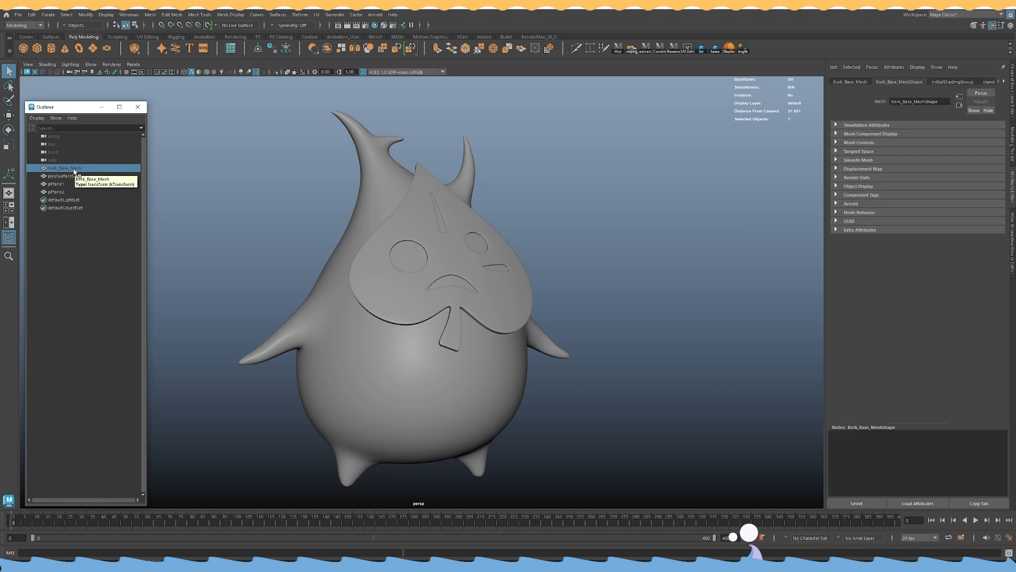
{"action": "key", "text": "Delete"}
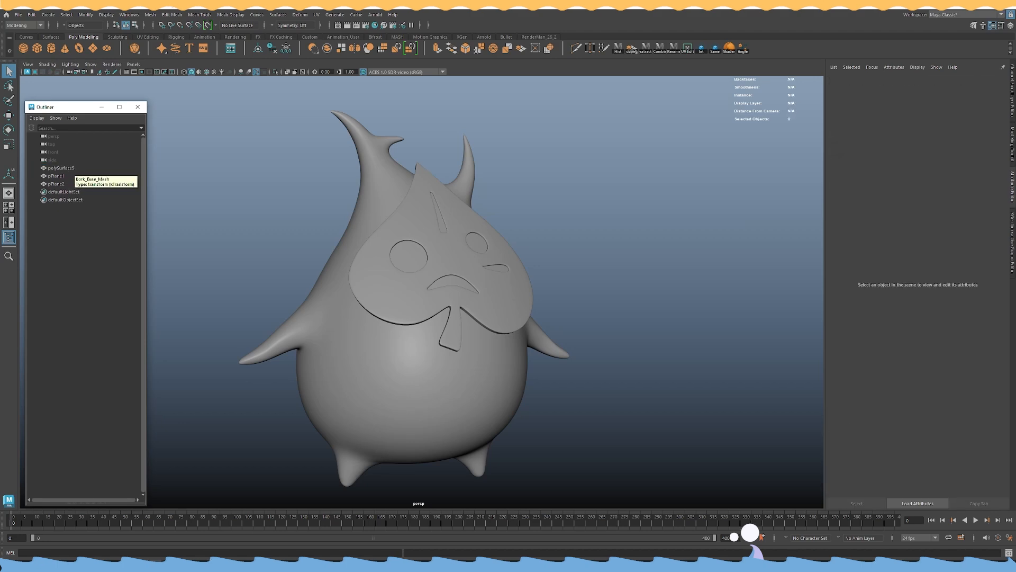
Rename the leaf object as Leaf_Mask.
{"action": "left_click", "coordinate": [56, 176]}
{"action": "left_click", "coordinate": [79, 183]}
{"action": "left_click", "coordinate": [74, 176]}
{"action": "double_click", "coordinate": [74, 175]}
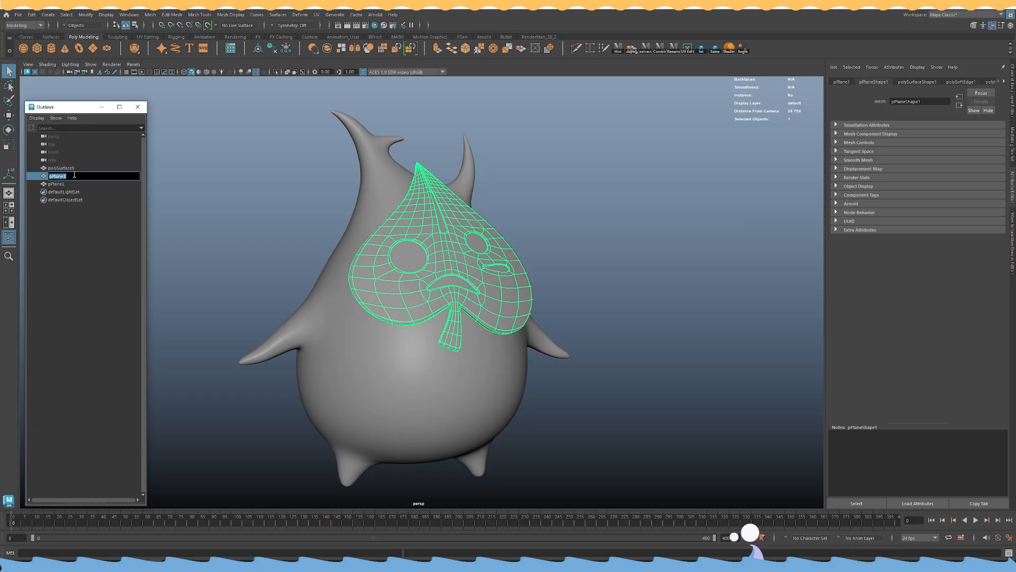
{"action": "type", "text": "Leaf Mask"}
{"action": "key", "text": "Return"}
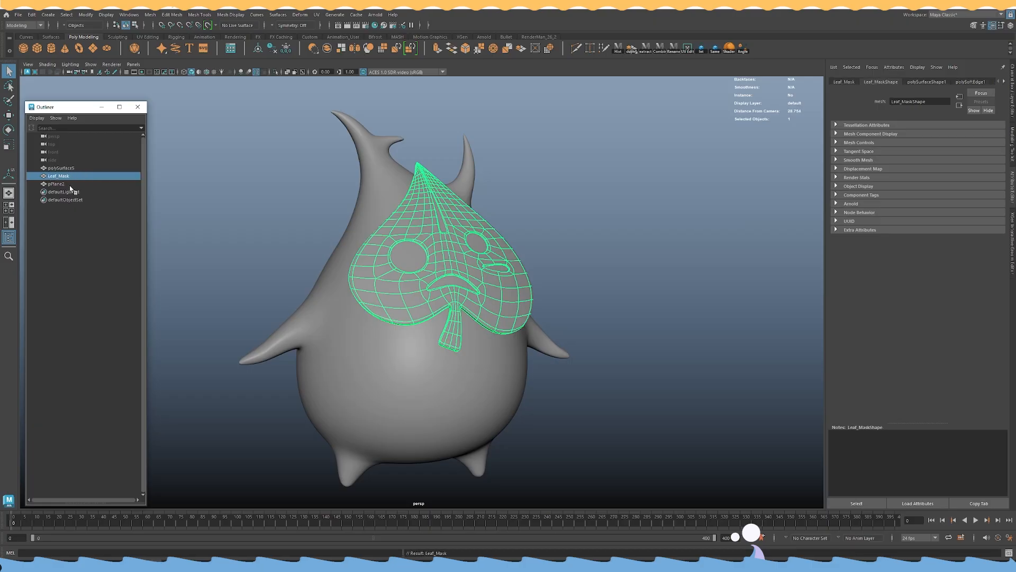
Rename the object holding the eye, mouth and slot pieces as Mask_Eyes.
{"action": "double_click", "coordinate": [70, 184]}
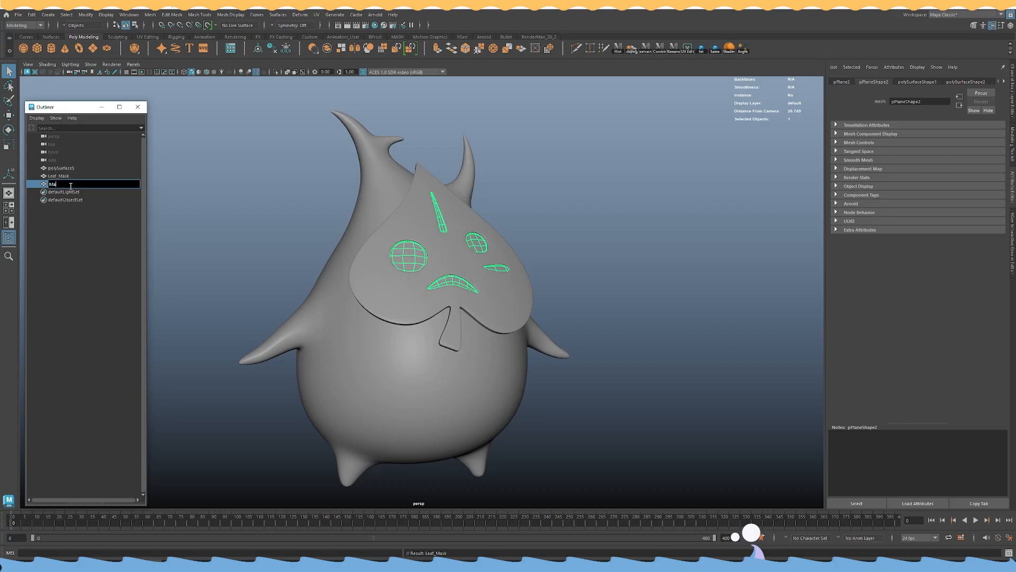
{"action": "type", "text": "Mask Eyes"}
{"action": "key", "text": "Return"}
{"action": "double_click", "coordinate": [83, 185]}
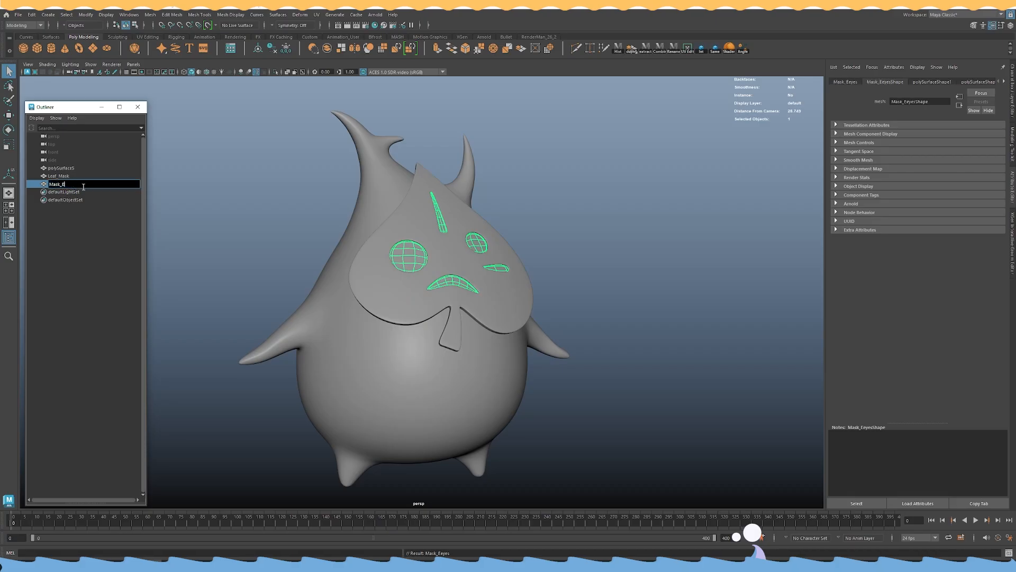
{"action": "type", "text": "es"}
{"action": "key", "text": "Return"}
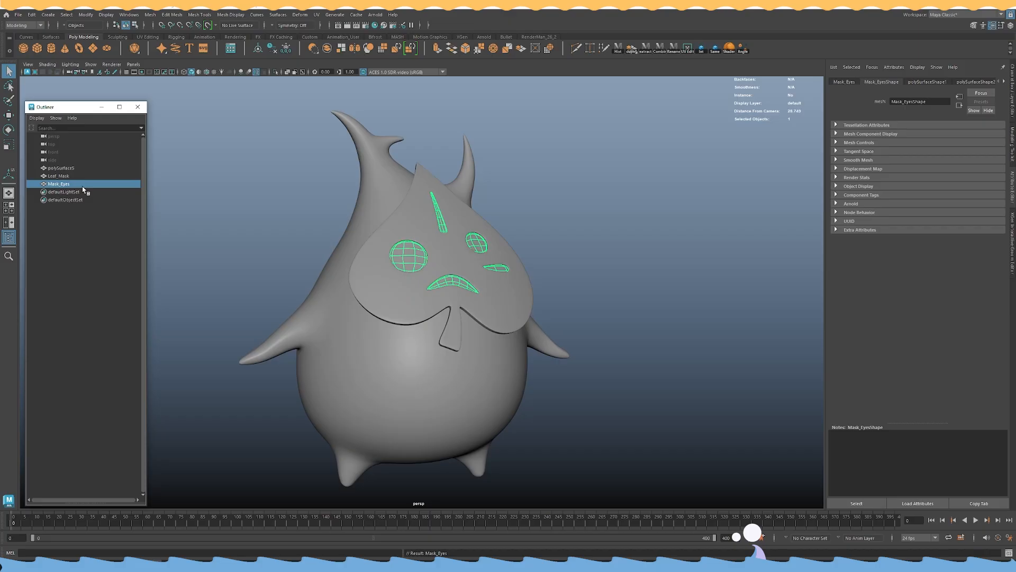
Rename the body mesh as Korok_Body.
{"action": "double_click", "coordinate": [65, 167]}
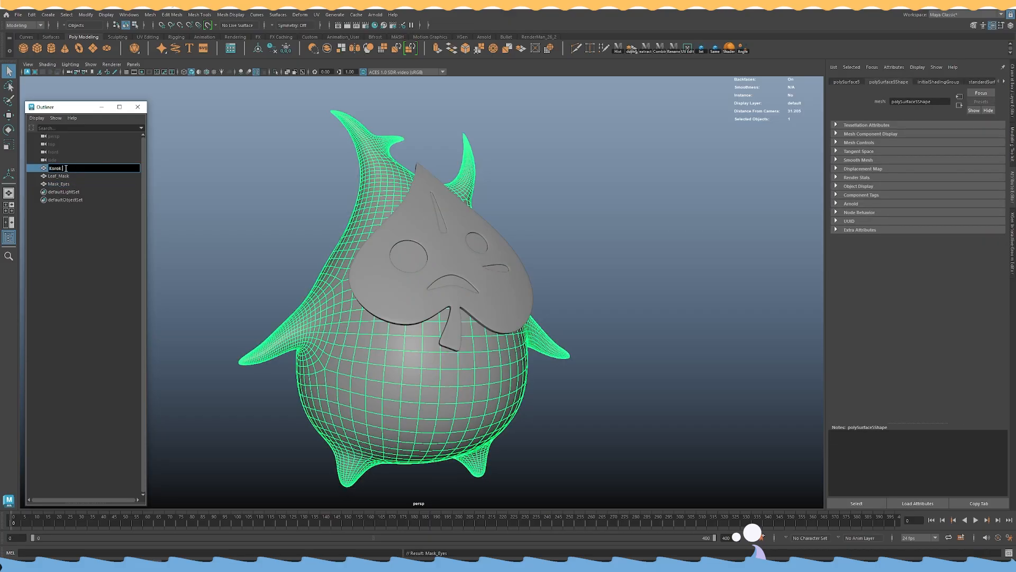
{"action": "type", "text": "y"}
{"action": "key", "text": "Return"}
Group the body, leaf mask and mask eyes, and name the group Korok.
{"action": "left_click", "coordinate": [63, 184], "text": "shift"}
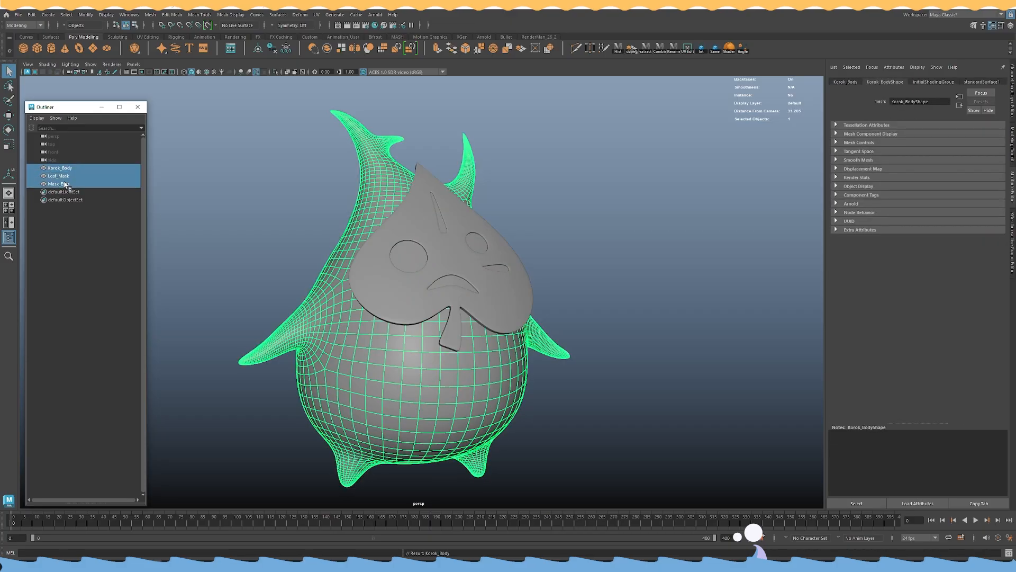
{"action": "key", "text": "ctrl+g"}
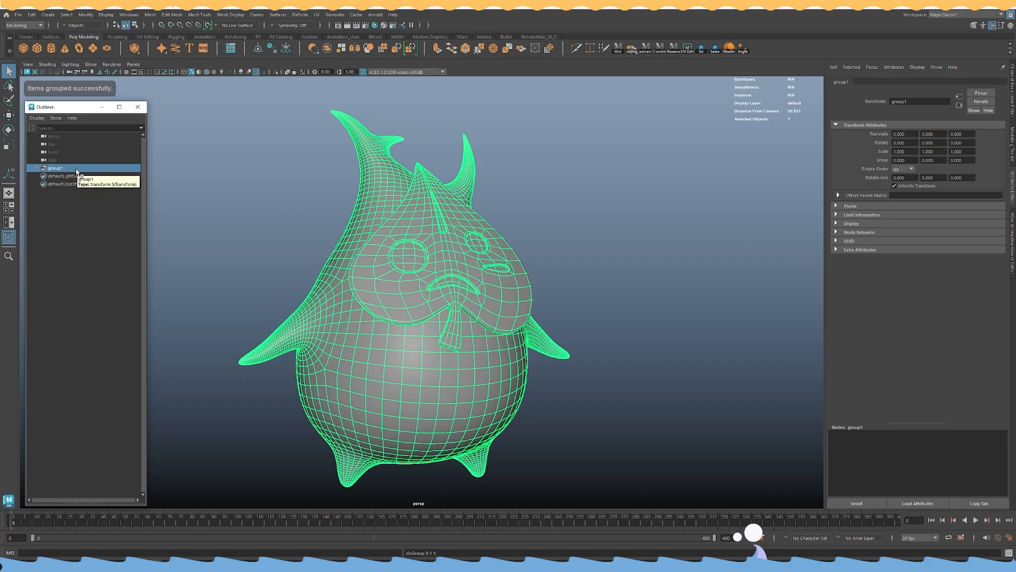
{"action": "double_click", "coordinate": [76, 169]}
{"action": "type", "text": "Korok"}
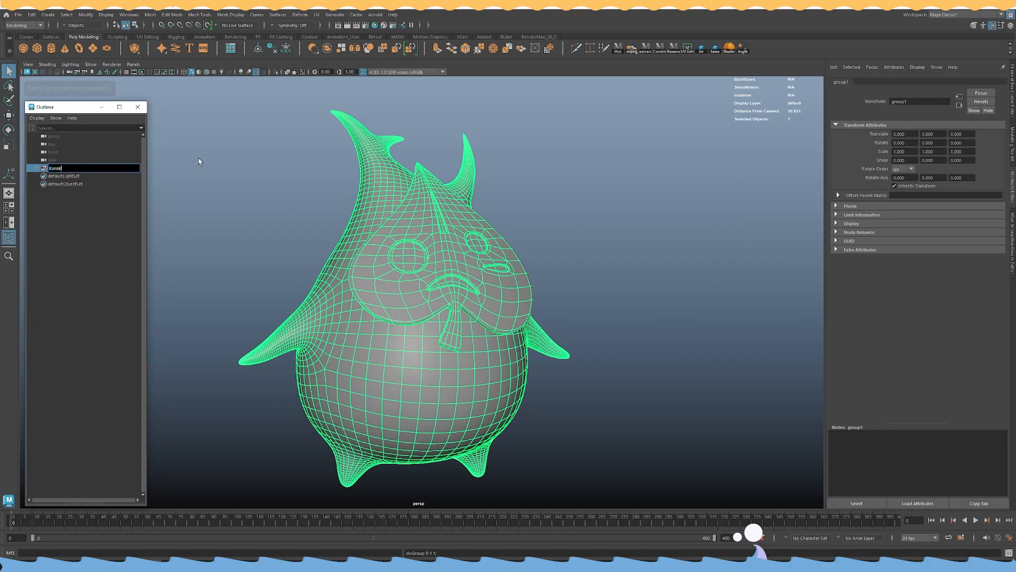
{"action": "key", "text": "Return"}
{"action": "left_click", "coordinate": [288, 198]}
Create a polygon plane beneath the character's feet and scale it up uniformly to about 25.6.
{"action": "left_click", "coordinate": [389, 339]}
{"action": "left_click_drag", "start_coordinate": [389, 339], "coordinate": [455, 296], "text": "alt"}
{"action": "scroll", "coordinate": [477, 251], "scroll_direction": "down", "scroll_amount": 5}
{"action": "key", "text": "w"}
{"action": "left_click_drag", "start_coordinate": [478, 250], "coordinate": [389, 144], "text": "alt"}
{"action": "left_click", "coordinate": [280, 160]}
{"action": "right_click_drag", "start_coordinate": [389, 144], "coordinate": [324, 127], "text": "shift"}
{"action": "left_click_drag", "start_coordinate": [333, 150], "coordinate": [381, 214], "text": "alt"}
{"action": "key", "text": "r"}
{"action": "left_click_drag", "start_coordinate": [419, 385], "coordinate": [661, 406]}
{"action": "left_click_drag", "start_coordinate": [485, 371], "coordinate": [591, 374], "text": "alt"}
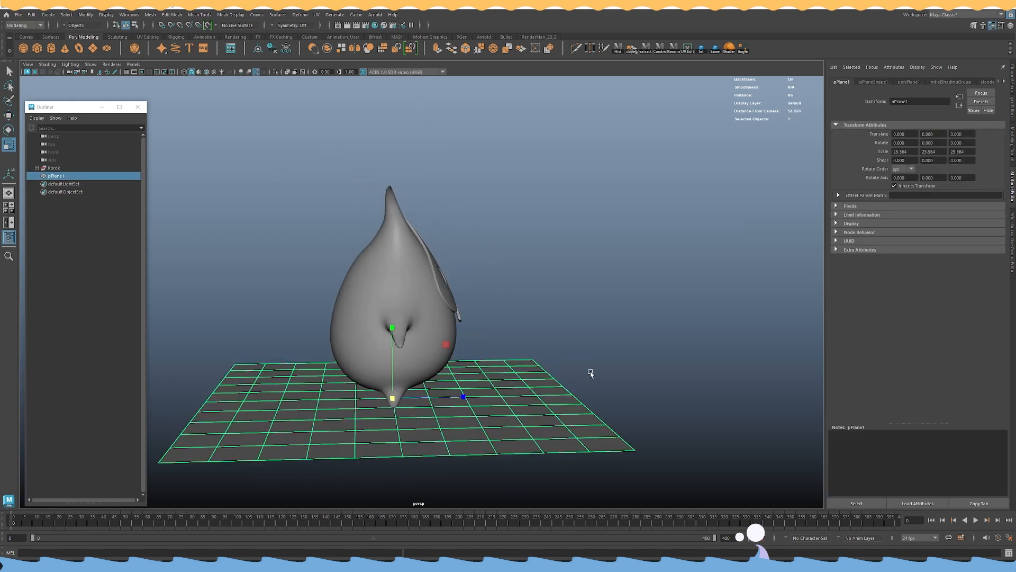
Set the floor plane's width and height subdivisions to 1.
{"action": "middle_click_drag", "start_coordinate": [592, 374], "coordinate": [592, 342], "text": "alt"}
{"action": "right_click_drag", "start_coordinate": [593, 360], "coordinate": [660, 383], "text": "alt"}
{"action": "left_click_drag", "start_coordinate": [712, 360], "coordinate": [670, 344], "text": "alt"}
{"action": "key", "text": "ctrl+a"}
{"action": "left_click_drag", "start_coordinate": [703, 204], "coordinate": [670, 204], "text": "alt"}
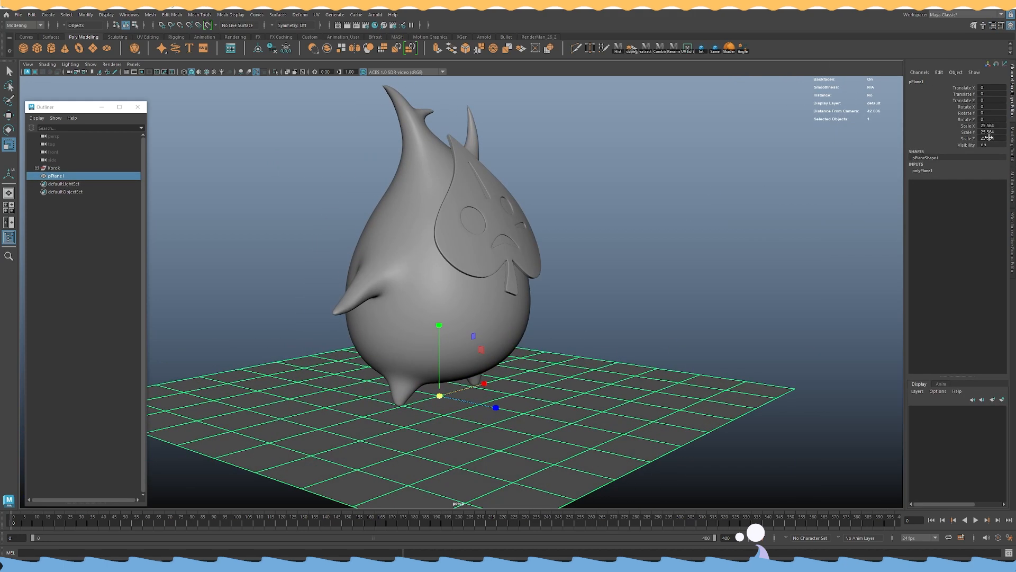
{"action": "left_click", "coordinate": [926, 172]}
{"action": "left_click", "coordinate": [988, 195]}
{"action": "type", "text": "1"}
{"action": "left_click", "coordinate": [991, 202]}
{"action": "type", "text": "1"}
{"action": "key", "text": "Return"}
Enlarge the floor plane uniformly to a scale of about 47.9.
{"action": "left_click", "coordinate": [658, 216]}
{"action": "left_click_drag", "start_coordinate": [752, 233], "coordinate": [752, 270], "text": "alt"}
{"action": "right_click_drag", "start_coordinate": [609, 270], "coordinate": [545, 281], "text": "alt"}
{"action": "left_click", "coordinate": [494, 354]}
{"action": "left_click_drag", "start_coordinate": [453, 354], "coordinate": [558, 281]}
Extrude the floor plane's edge behind the character and raise it high to form a backdrop wall.
{"action": "right_click", "coordinate": [568, 245]}
{"action": "right_click_drag", "start_coordinate": [568, 245], "coordinate": [568, 223]}
{"action": "left_click_drag", "start_coordinate": [508, 238], "coordinate": [382, 221], "text": "alt"}
{"action": "left_click", "coordinate": [318, 280]}
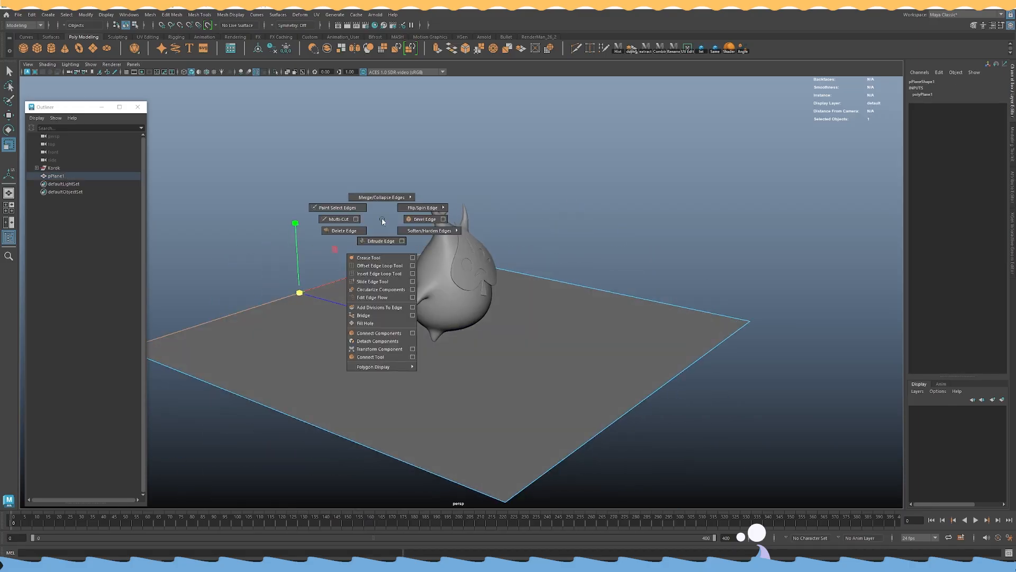
{"action": "right_click_drag", "start_coordinate": [381, 220], "coordinate": [381, 236], "text": "shift"}
{"action": "middle_click_drag", "start_coordinate": [381, 236], "coordinate": [441, 261], "text": "alt"}
{"action": "key", "text": "w"}
{"action": "left_click_drag", "start_coordinate": [351, 281], "coordinate": [347, 83]}
{"action": "right_click_drag", "start_coordinate": [466, 268], "coordinate": [396, 288], "text": "alt"}
{"action": "left_click_drag", "start_coordinate": [396, 288], "coordinate": [411, 257], "text": "alt"}
{"action": "left_click_drag", "start_coordinate": [358, 119], "coordinate": [357, 21]}
Bevel the corner edge between floor and wall with multiple segments into a rounded sweep, and return to object mode.
{"action": "left_click_drag", "start_coordinate": [461, 254], "coordinate": [397, 286], "text": "alt"}
{"action": "left_click", "coordinate": [395, 297]}
{"action": "right_click_drag", "start_coordinate": [400, 241], "coordinate": [426, 242], "text": "shift"}
{"action": "left_click_drag", "start_coordinate": [431, 254], "coordinate": [372, 209], "text": "alt"}
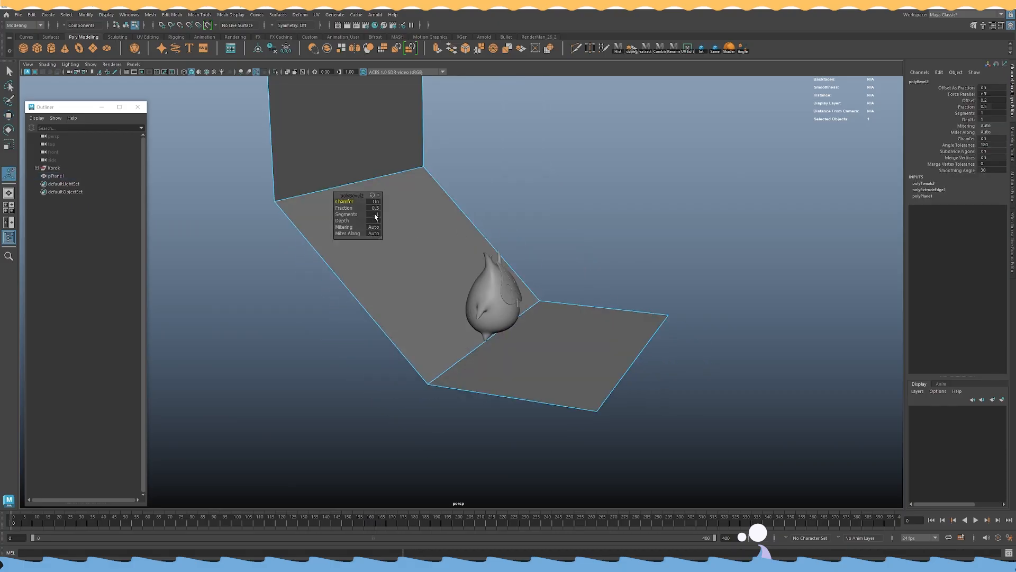
{"action": "key", "text": "Return"}
{"action": "left_click_drag", "start_coordinate": [349, 209], "coordinate": [244, 212]}
{"action": "left_click_drag", "start_coordinate": [328, 293], "coordinate": [378, 258], "text": "alt"}
{"action": "left_click_drag", "start_coordinate": [470, 353], "coordinate": [375, 308]}
{"action": "right_click_drag", "start_coordinate": [397, 231], "coordinate": [452, 196]}
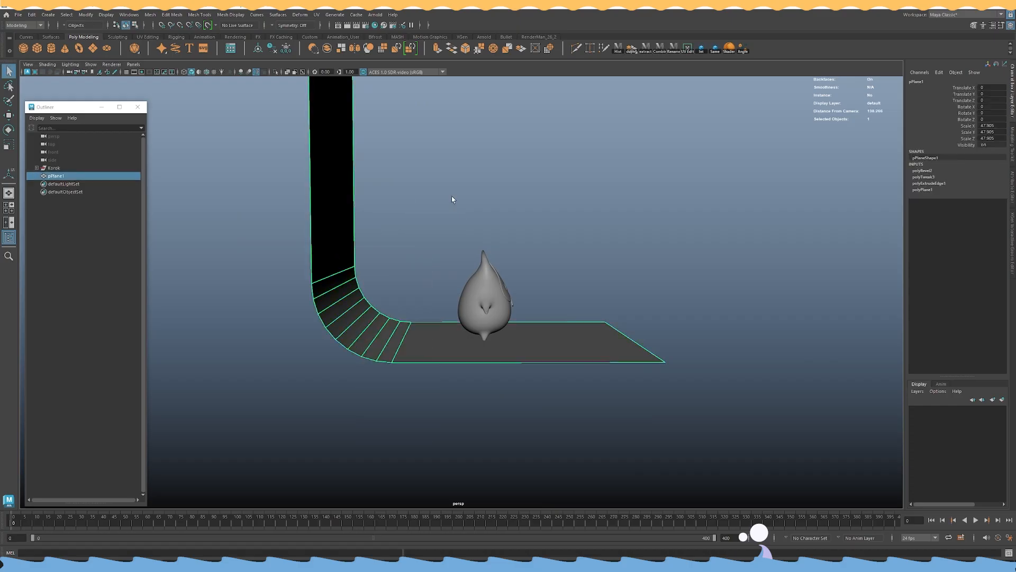
Insert an edge loop across the backdrop floor close to where the curve begins.
{"action": "left_click", "coordinate": [429, 268]}
{"action": "left_click_drag", "start_coordinate": [545, 238], "coordinate": [506, 233], "text": "alt"}
{"action": "left_click", "coordinate": [438, 281]}
{"action": "left_click_drag", "start_coordinate": [432, 307], "coordinate": [465, 300], "text": "alt"}
{"action": "left_click_drag", "start_coordinate": [569, 252], "coordinate": [576, 336], "text": "alt"}
{"action": "key", "text": "r"}
{"action": "left_click", "coordinate": [754, 265]}
{"action": "left_click_drag", "start_coordinate": [675, 282], "coordinate": [513, 334], "text": "alt"}
{"action": "left_click", "coordinate": [567, 363]}
{"action": "right_click_drag", "start_coordinate": [512, 344], "coordinate": [463, 439], "text": "shift"}
{"action": "left_click", "coordinate": [471, 446]}
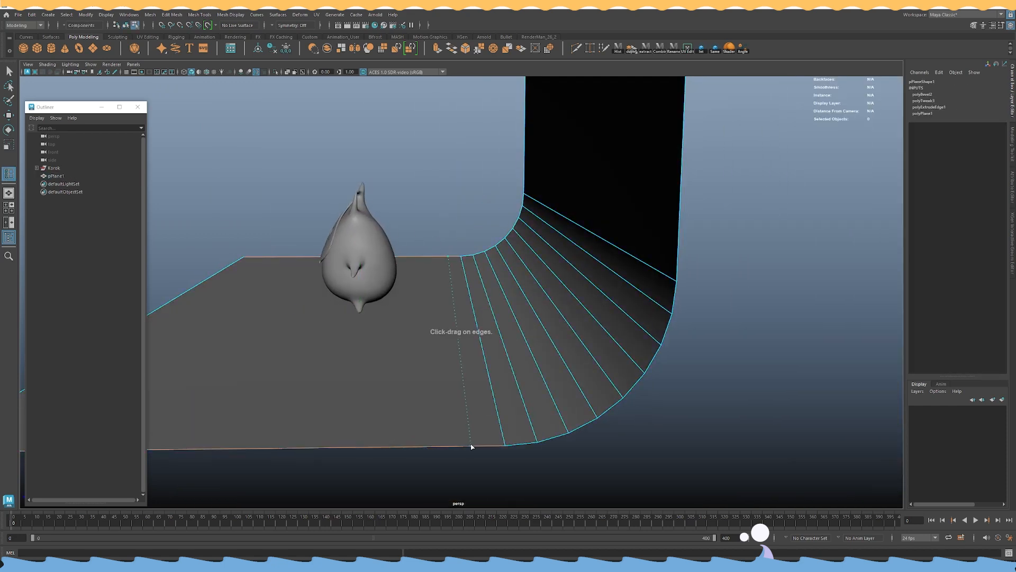
Return the backdrop mesh to object mode and delete its construction history.
{"action": "left_click_drag", "start_coordinate": [576, 358], "coordinate": [818, 165], "text": "alt"}
{"action": "right_click_drag", "start_coordinate": [704, 181], "coordinate": [736, 170]}
{"action": "left_click", "coordinate": [344, 163]}
{"action": "key", "text": "w"}
{"action": "left_click_drag", "start_coordinate": [345, 163], "coordinate": [548, 207], "text": "alt"}
{"action": "left_click", "coordinate": [549, 207]}
{"action": "key", "text": "alt+shift+d"}
Move the floor's front edge outward to lengthen the backdrop floor, return to object mode, and freeze its transformations.
{"action": "left_click_drag", "start_coordinate": [230, 201], "coordinate": [633, 305], "text": "alt"}
{"action": "right_click_drag", "start_coordinate": [634, 299], "coordinate": [632, 257]}
{"action": "left_click", "coordinate": [675, 299]}
{"action": "left_click_drag", "start_coordinate": [716, 313], "coordinate": [836, 318]}
{"action": "right_click_drag", "start_coordinate": [623, 274], "coordinate": [702, 250]}
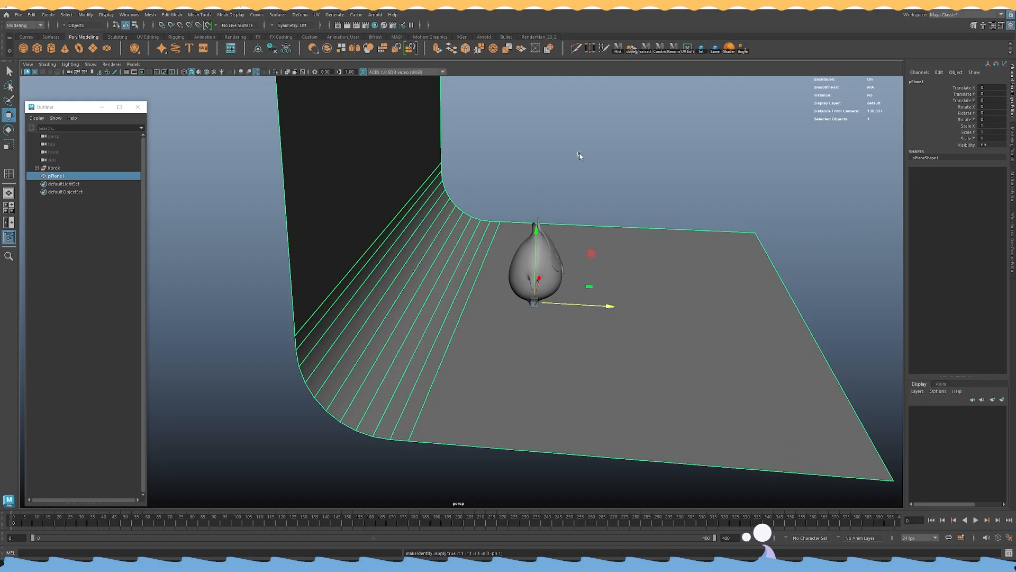
{"action": "left_click", "coordinate": [601, 154]}
Examine the character against the curved backdrop from the front and side, both wide and close up.
{"action": "left_click_drag", "start_coordinate": [606, 156], "coordinate": [560, 185], "text": "alt"}
{"action": "right_click_drag", "start_coordinate": [560, 186], "coordinate": [489, 189], "text": "alt"}
{"action": "left_click_drag", "start_coordinate": [490, 189], "coordinate": [530, 207], "text": "alt"}
{"action": "right_click_drag", "start_coordinate": [529, 207], "coordinate": [547, 257], "text": "alt"}
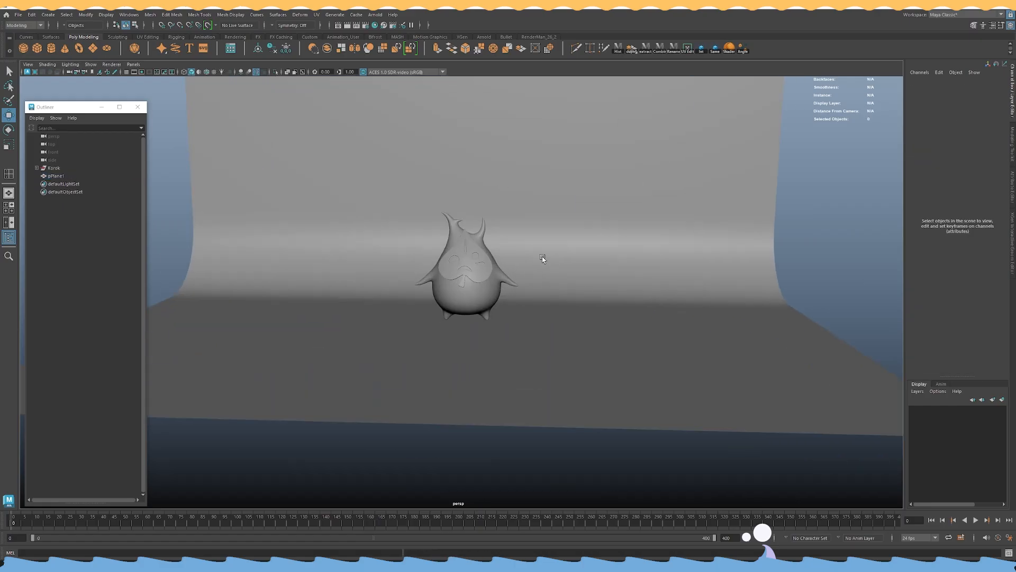
{"action": "left_click_drag", "start_coordinate": [548, 257], "coordinate": [552, 250], "text": "alt"}
{"action": "middle_click_drag", "start_coordinate": [552, 250], "coordinate": [562, 307], "text": "alt"}
{"action": "right_click_drag", "start_coordinate": [563, 306], "coordinate": [447, 264], "text": "alt"}
{"action": "left_click_drag", "start_coordinate": [447, 264], "coordinate": [586, 255], "text": "alt"}
{"action": "left_click", "coordinate": [500, 358]}
{"action": "key", "text": "f"}
{"action": "left_click", "coordinate": [626, 252]}
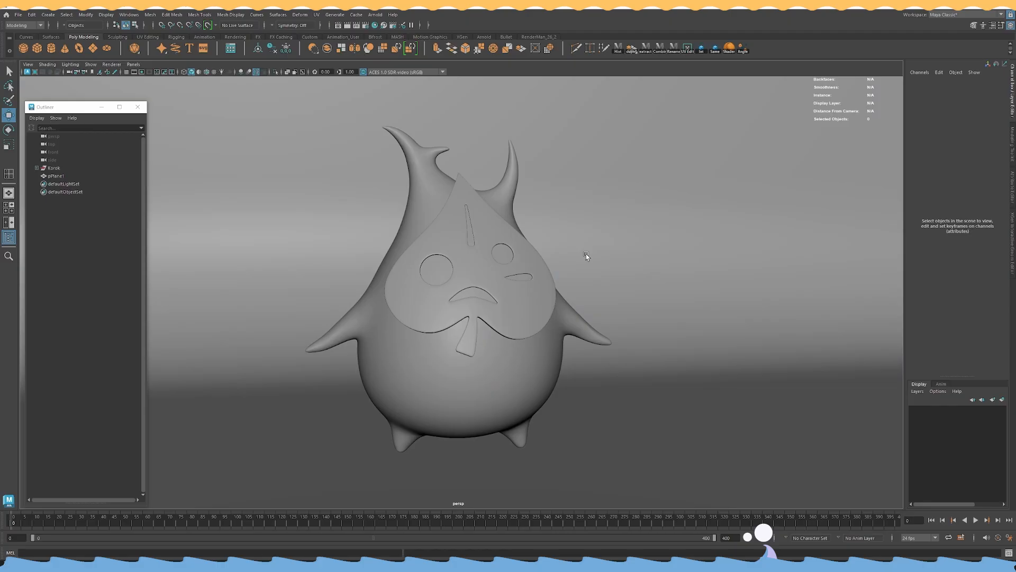
{"action": "left_click_drag", "start_coordinate": [511, 243], "coordinate": [492, 270], "text": "alt"}
{"action": "right_click_drag", "start_coordinate": [492, 270], "coordinate": [365, 310], "text": "alt"}
{"action": "left_click_drag", "start_coordinate": [365, 310], "coordinate": [591, 289], "text": "alt"}
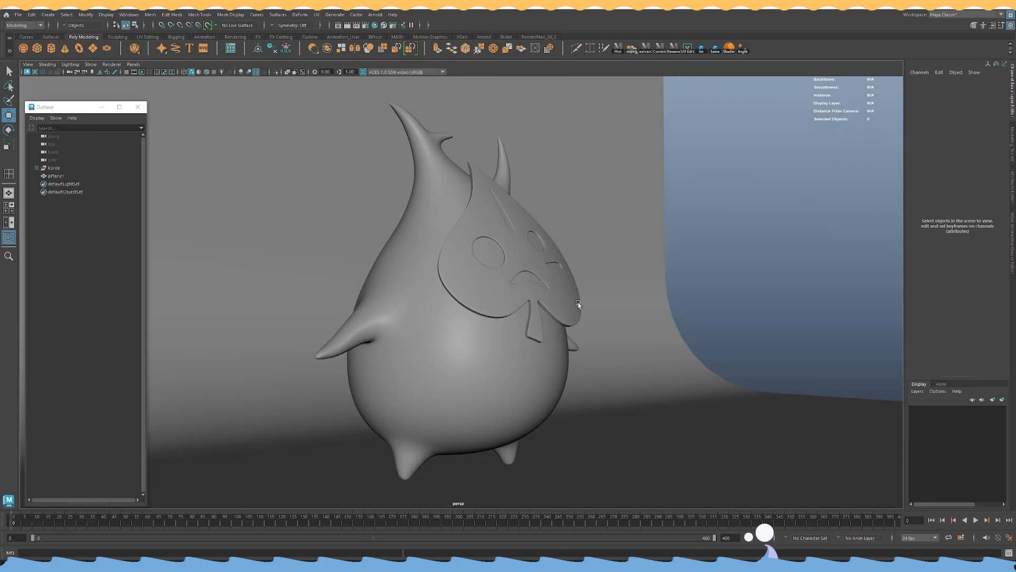
Insert a supporting edge loop near the end of the leaf mask's stem and restore its smooth preview.
{"action": "right_click_drag", "start_coordinate": [590, 295], "coordinate": [679, 429], "text": "alt"}
{"action": "left_click", "coordinate": [499, 421]}
{"action": "key", "text": "1"}
{"action": "left_click_drag", "start_coordinate": [499, 420], "coordinate": [429, 431], "text": "alt"}
{"action": "middle_click_drag", "start_coordinate": [429, 431], "coordinate": [466, 305], "text": "alt"}
{"action": "right_click_drag", "start_coordinate": [371, 275], "coordinate": [424, 319], "text": "alt"}
{"action": "left_click_drag", "start_coordinate": [390, 290], "coordinate": [390, 291]}
{"action": "key", "text": "w"}
{"action": "right_click_drag", "start_coordinate": [402, 252], "coordinate": [441, 239]}
{"action": "key", "text": "3"}
Add another supporting edge loop to the mask's stem from the opposite side and restore its smooth preview.
{"action": "right_click_drag", "start_coordinate": [440, 240], "coordinate": [420, 245], "text": "alt"}
{"action": "left_click_drag", "start_coordinate": [419, 244], "coordinate": [662, 281], "text": "alt"}
{"action": "left_click", "coordinate": [826, 227]}
{"action": "right_click_drag", "start_coordinate": [662, 281], "coordinate": [741, 318], "text": "alt"}
{"action": "left_click", "coordinate": [608, 312]}
{"action": "key", "text": "1"}
{"action": "right_click_drag", "start_coordinate": [624, 304], "coordinate": [616, 280], "text": "shift"}
{"action": "left_click_drag", "start_coordinate": [614, 279], "coordinate": [612, 278]}
{"action": "key", "text": "w"}
{"action": "right_click_drag", "start_coordinate": [651, 238], "coordinate": [569, 207]}
{"action": "key", "text": "3"}
Delete the leaf mask's construction history.
{"action": "left_click_drag", "start_coordinate": [569, 206], "coordinate": [538, 261], "text": "alt"}
{"action": "left_click", "coordinate": [794, 186]}
{"action": "left_click", "coordinate": [538, 261]}
{"action": "key", "text": "alt+shift+d"}
{"action": "right_click_drag", "start_coordinate": [587, 277], "coordinate": [556, 264], "text": "alt"}
{"action": "left_click_drag", "start_coordinate": [556, 265], "coordinate": [688, 238], "text": "alt"}
{"action": "left_click", "coordinate": [832, 205]}
{"action": "right_click_drag", "start_coordinate": [742, 223], "coordinate": [549, 261], "text": "alt"}
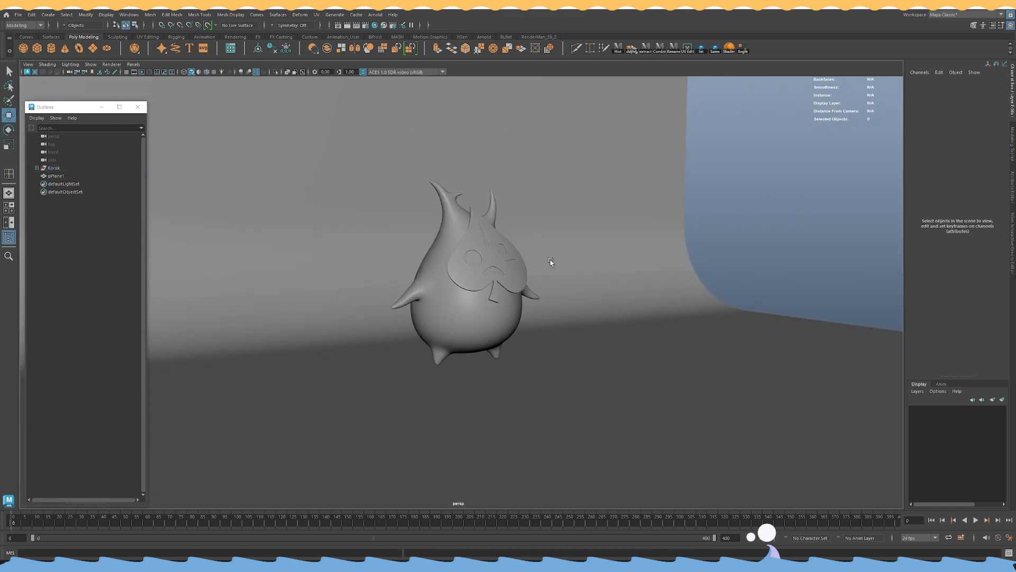
Turn on the smooth mesh preview for the curved backdrop.
{"action": "left_click_drag", "start_coordinate": [549, 261], "coordinate": [487, 255], "text": "alt"}
{"action": "left_click", "coordinate": [580, 254]}
{"action": "key", "text": "3"}
{"action": "left_click", "coordinate": [836, 205]}
{"action": "right_click_drag", "start_coordinate": [835, 205], "coordinate": [651, 218], "text": "alt"}
{"action": "left_click_drag", "start_coordinate": [651, 218], "coordinate": [579, 221], "text": "alt"}
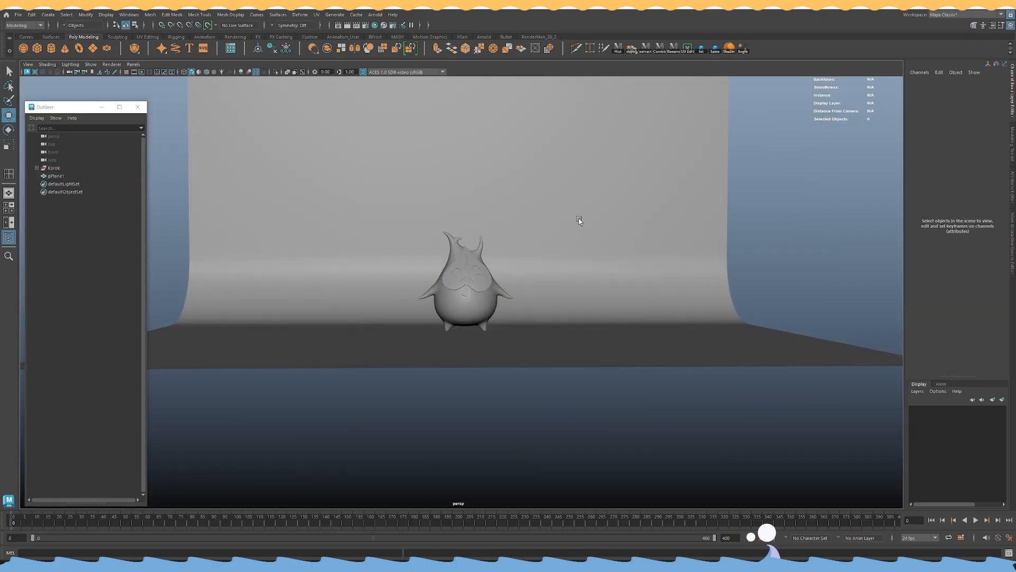
Lower the Korok group slightly so the character's feet rest on the backdrop floor.
{"action": "right_click_drag", "start_coordinate": [578, 220], "coordinate": [694, 347], "text": "alt"}
{"action": "left_click_drag", "start_coordinate": [694, 348], "coordinate": [584, 374], "text": "alt"}
{"action": "left_click_drag", "start_coordinate": [515, 370], "coordinate": [495, 415], "text": "alt"}
{"action": "left_click", "coordinate": [55, 169]}
{"action": "left_click_drag", "start_coordinate": [418, 344], "coordinate": [448, 271], "text": "alt"}
{"action": "left_click_drag", "start_coordinate": [441, 288], "coordinate": [424, 339]}
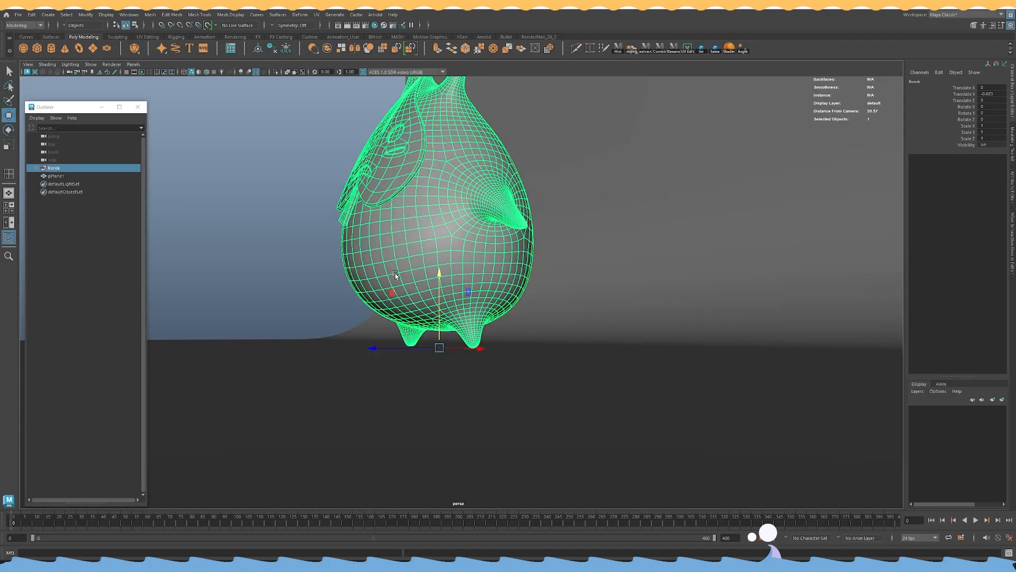
{"action": "left_click", "coordinate": [234, 233]}
Save the Korok scene and frame the character in the viewport.
{"action": "right_click_drag", "start_coordinate": [434, 234], "coordinate": [350, 232], "text": "alt"}
{"action": "left_click_drag", "start_coordinate": [349, 233], "coordinate": [589, 353], "text": "alt"}
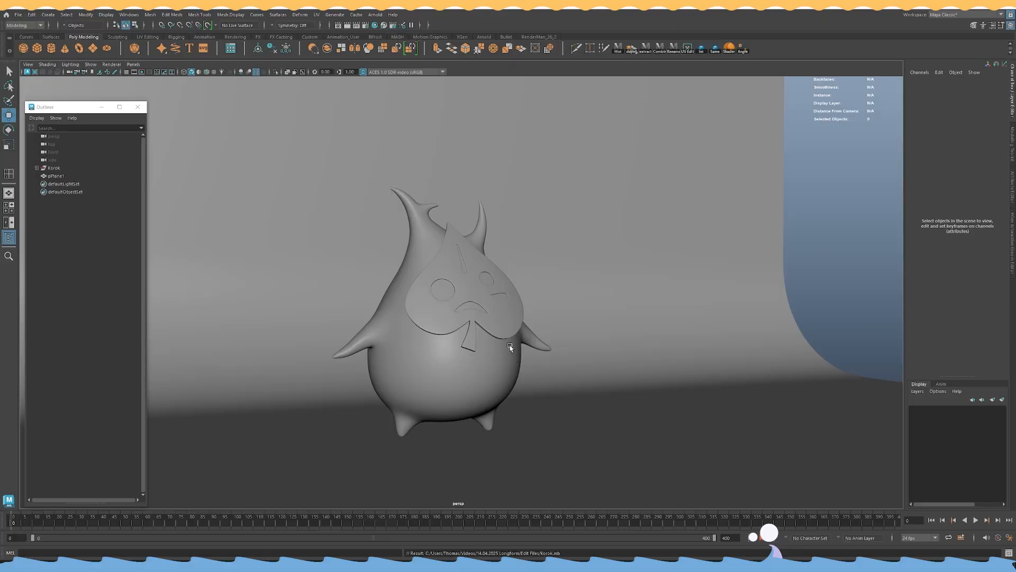
{"action": "left_click", "coordinate": [482, 359]}
{"action": "left_click", "coordinate": [883, 173]}
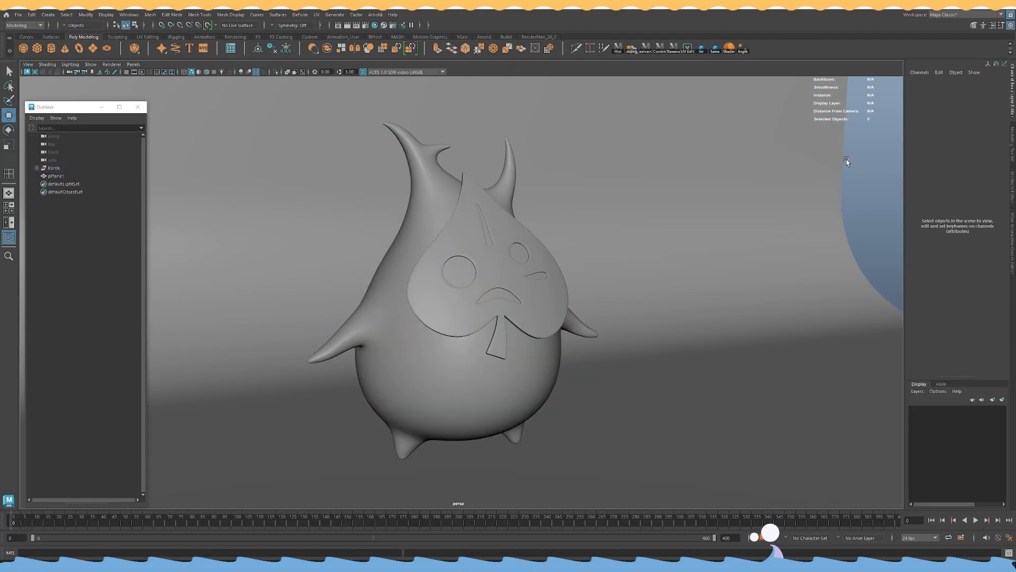
Create a directional light from the rendering tools.
{"action": "left_click", "coordinate": [484, 37]}
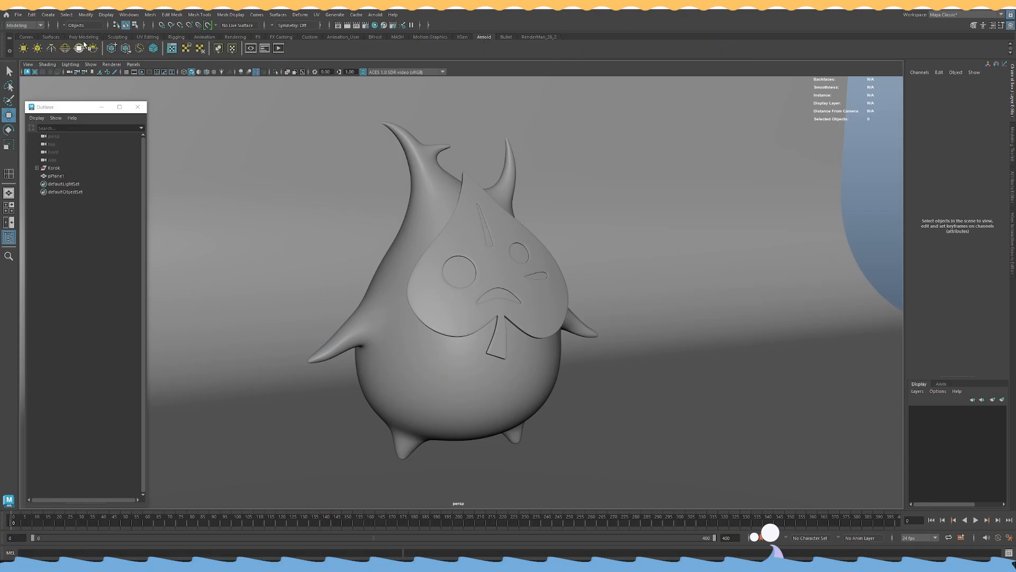
{"action": "left_click", "coordinate": [235, 38]}
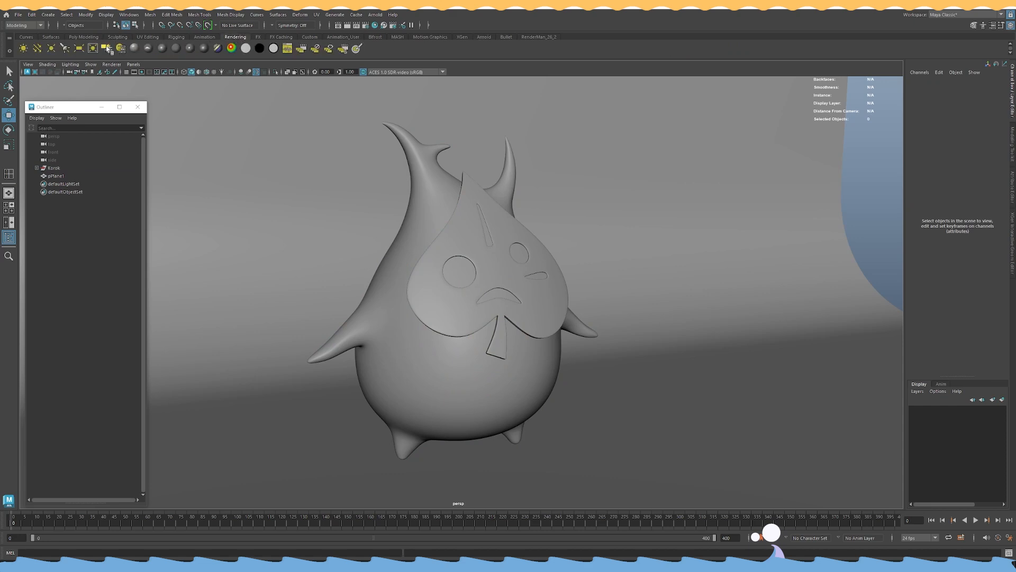
{"action": "left_click", "coordinate": [38, 49]}
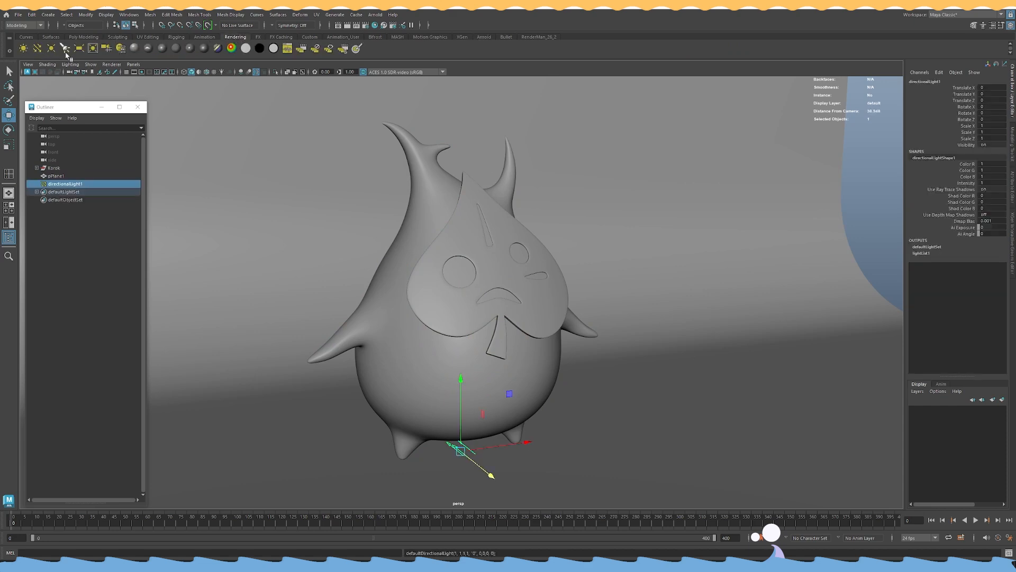
Raise the directional light beside the character, scale it to about 5.04, and rotate it to shine diagonally down on the character.
{"action": "left_click_drag", "start_coordinate": [460, 414], "coordinate": [462, 184]}
{"action": "key", "text": "r"}
{"action": "left_click_drag", "start_coordinate": [461, 221], "coordinate": [694, 268]}
{"action": "key", "text": "w"}
{"action": "key", "text": "e"}
{"action": "left_click_drag", "start_coordinate": [655, 219], "coordinate": [594, 163], "text": "alt"}
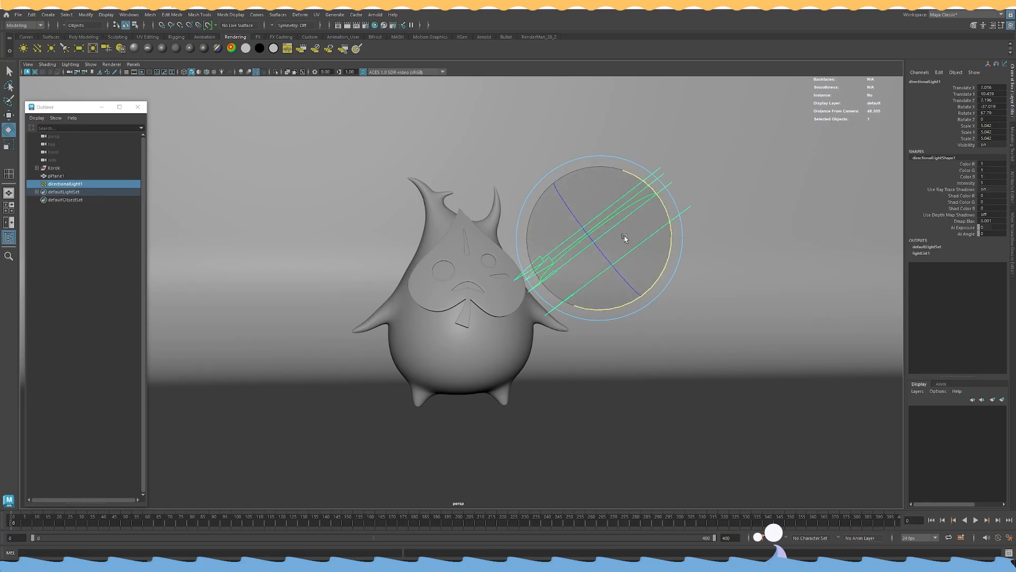
{"action": "left_click_drag", "start_coordinate": [762, 117], "coordinate": [572, 283], "text": "alt"}
{"action": "left_click_drag", "start_coordinate": [638, 259], "coordinate": [573, 243], "text": "alt"}
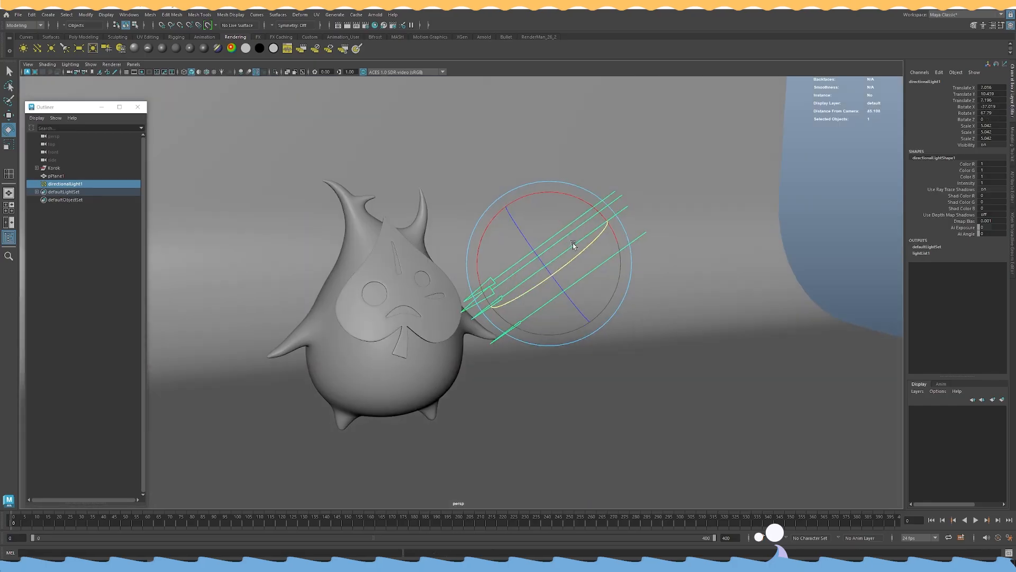
{"action": "left_click_drag", "start_coordinate": [432, 287], "coordinate": [469, 275], "text": "alt"}
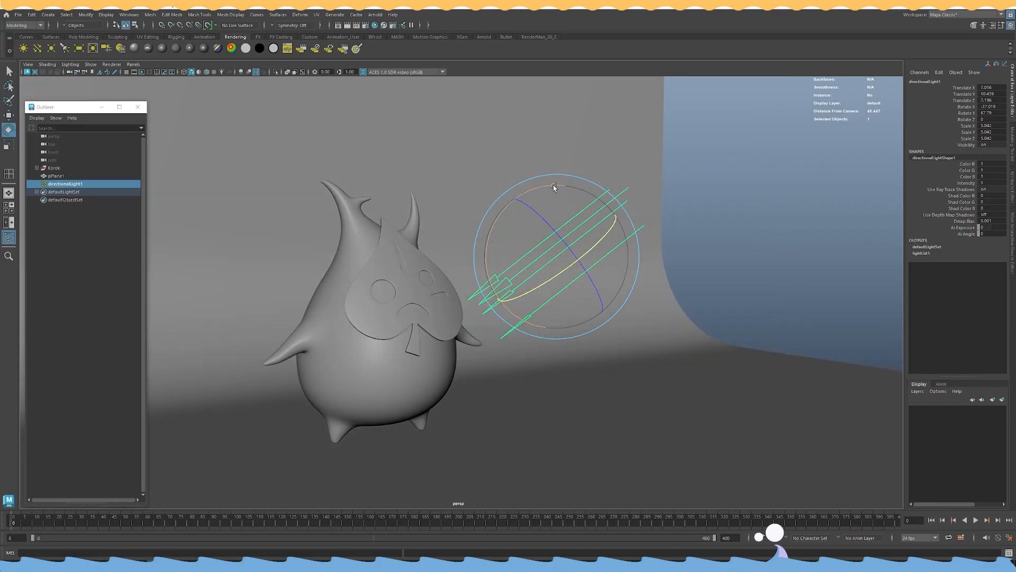
{"action": "left_click", "coordinate": [738, 173]}
{"action": "left_click_drag", "start_coordinate": [738, 174], "coordinate": [690, 181], "text": "alt"}
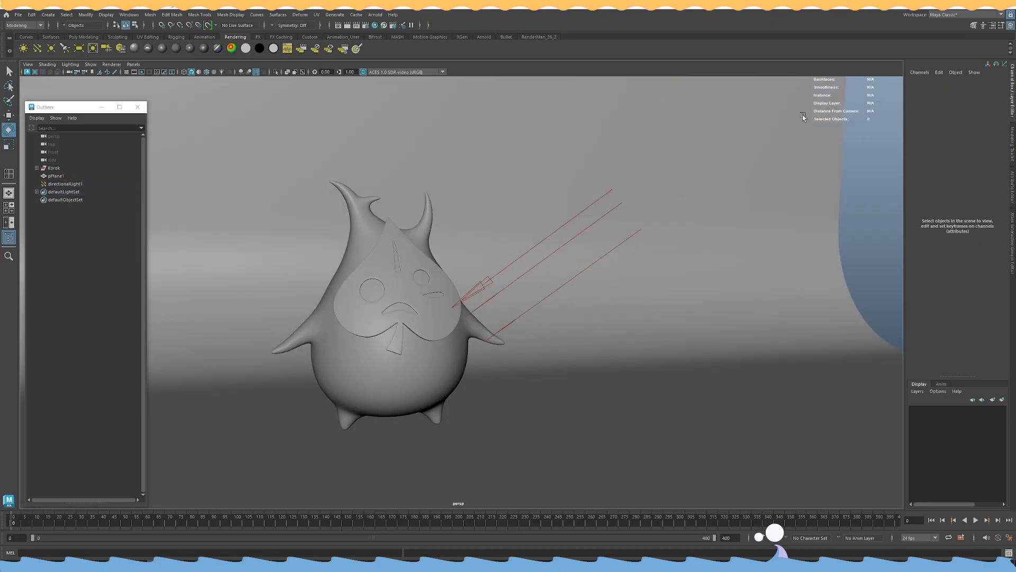
Set the render image size preset to HD_1080, check the Arnold sampling settings, and close the render settings.
{"action": "left_click", "coordinate": [83, 37]}
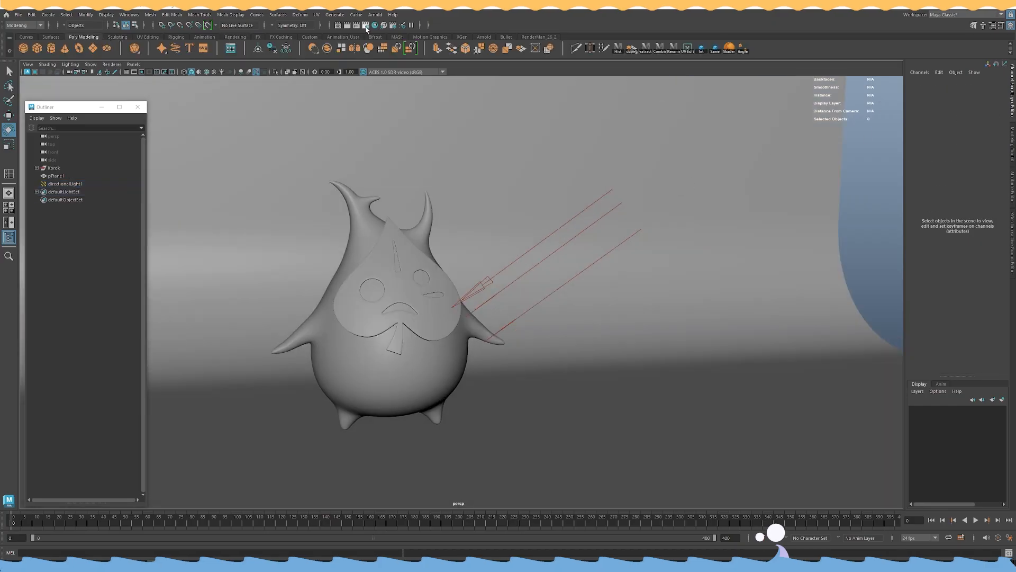
{"action": "left_click", "coordinate": [367, 28]}
{"action": "left_click_drag", "start_coordinate": [847, 133], "coordinate": [567, 120]}
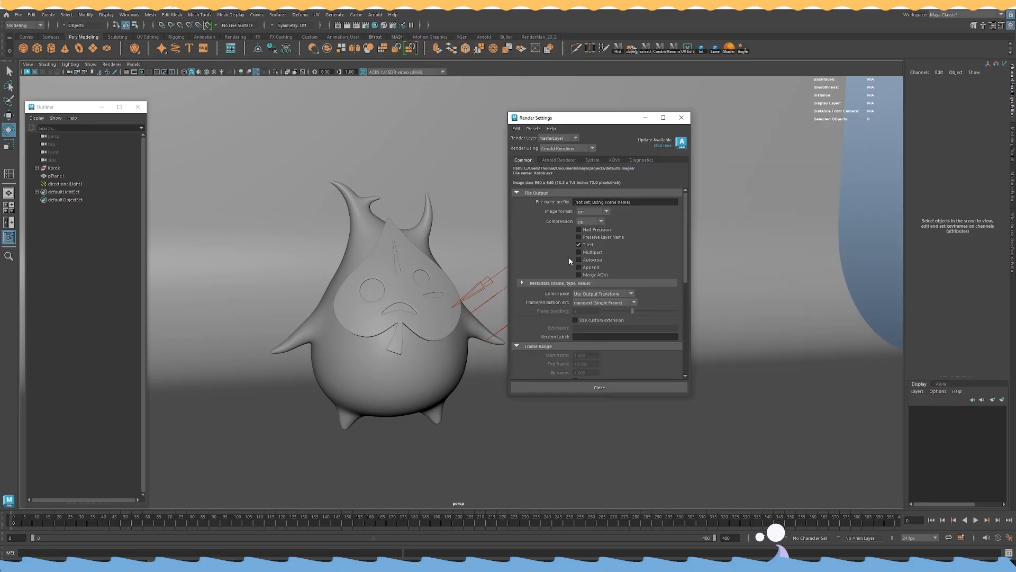
{"action": "scroll", "coordinate": [572, 270], "scroll_direction": "down", "scroll_amount": 5}
{"action": "left_click", "coordinate": [591, 269]}
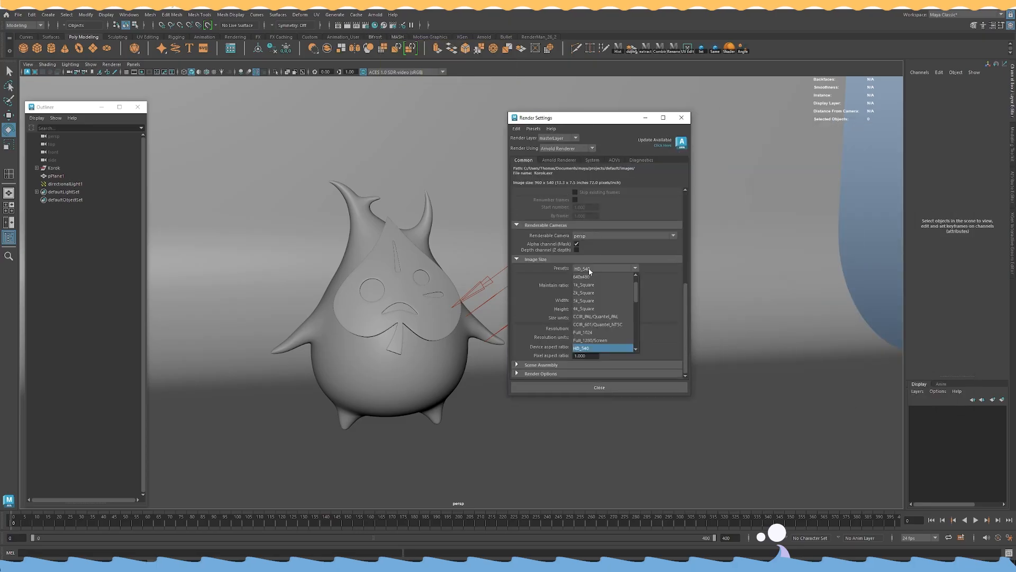
{"action": "scroll", "coordinate": [592, 297], "scroll_direction": "down", "scroll_amount": 2}
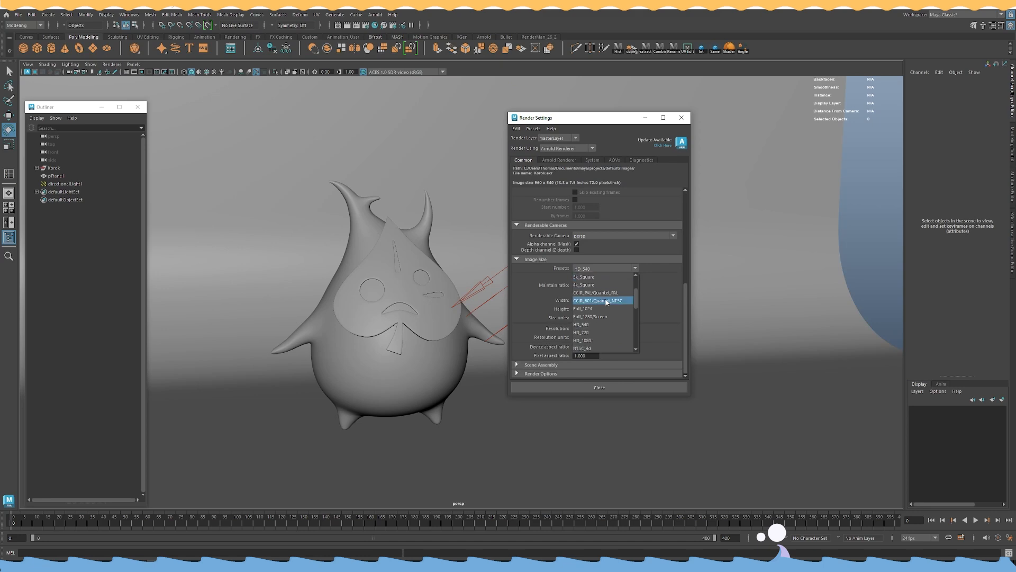
{"action": "left_click", "coordinate": [592, 345]}
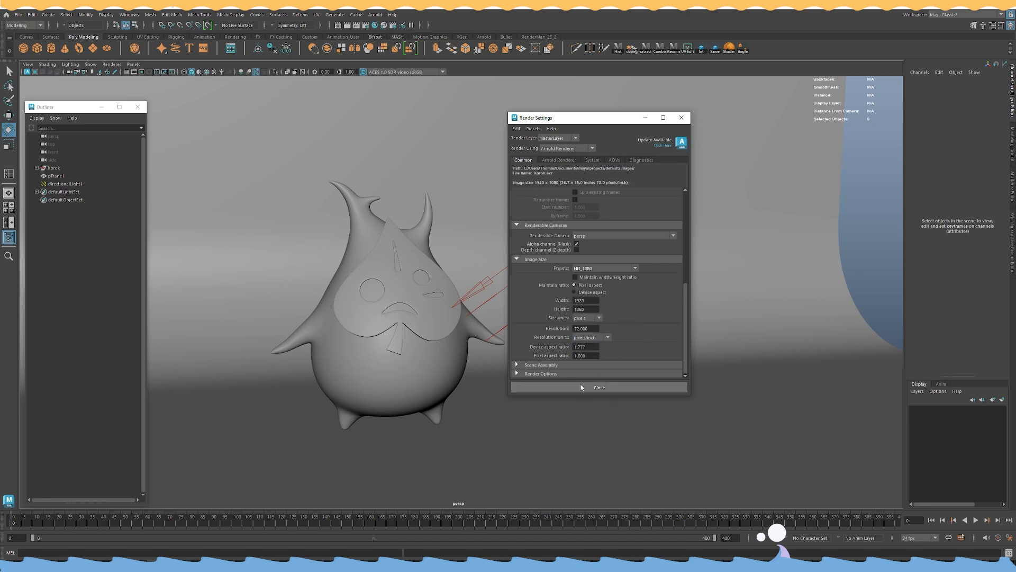
{"action": "left_click", "coordinate": [592, 160]}
{"action": "left_click", "coordinate": [571, 160]}
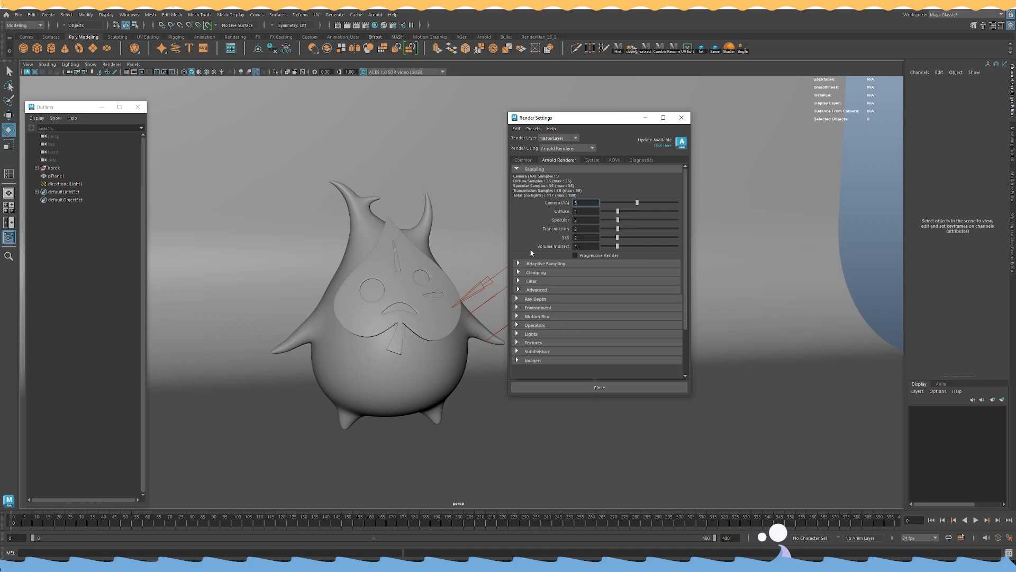
{"action": "left_click", "coordinate": [604, 387]}
Switch the viewport renderer to Arnold and show the character from the front.
{"action": "left_click_drag", "start_coordinate": [616, 247], "coordinate": [667, 251], "text": "alt"}
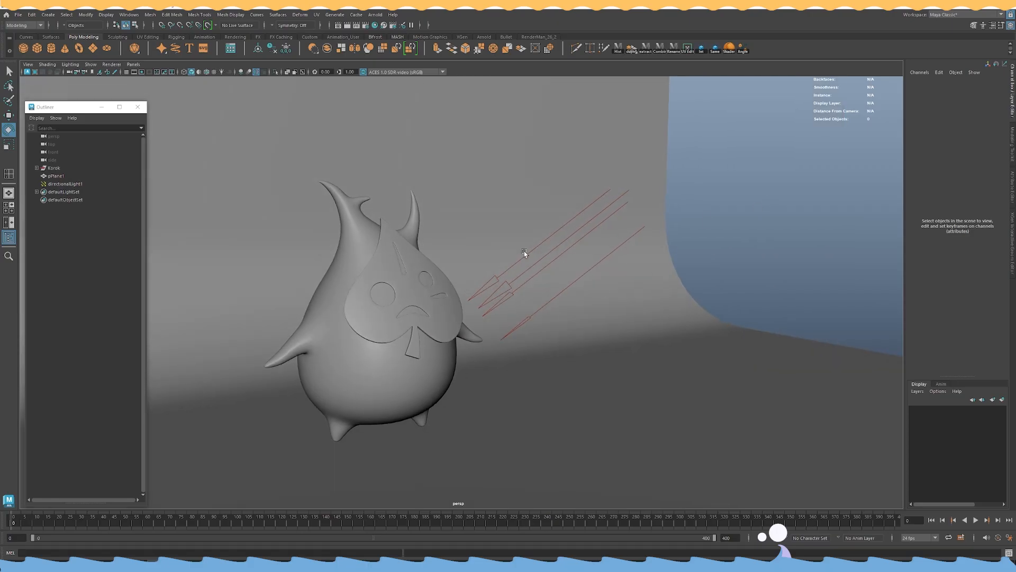
{"action": "left_click_drag", "start_coordinate": [524, 254], "coordinate": [524, 246], "text": "alt"}
{"action": "middle_click_drag", "start_coordinate": [524, 246], "coordinate": [538, 244], "text": "alt"}
{"action": "left_click", "coordinate": [108, 63]}
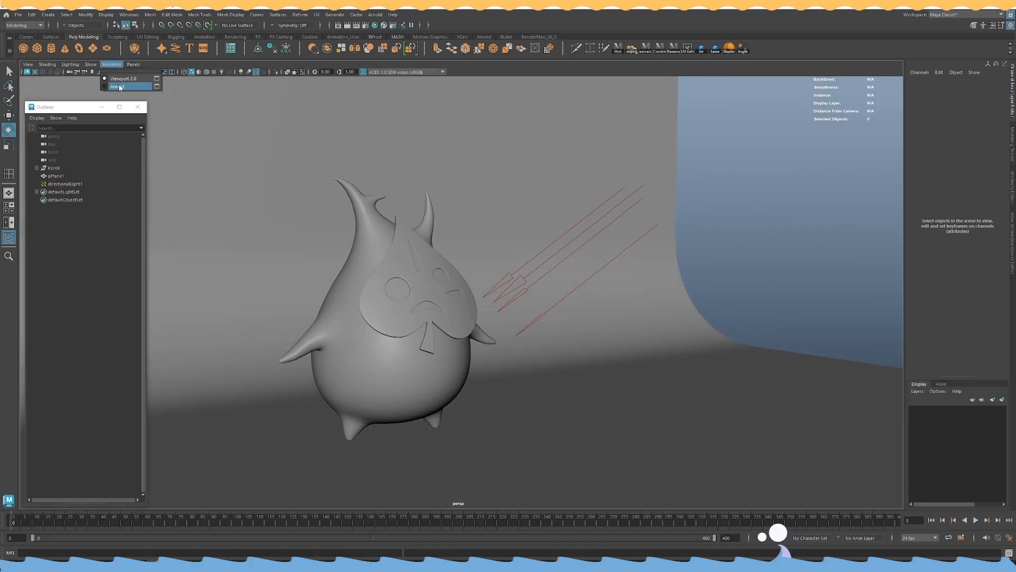
{"action": "left_click", "coordinate": [118, 85]}
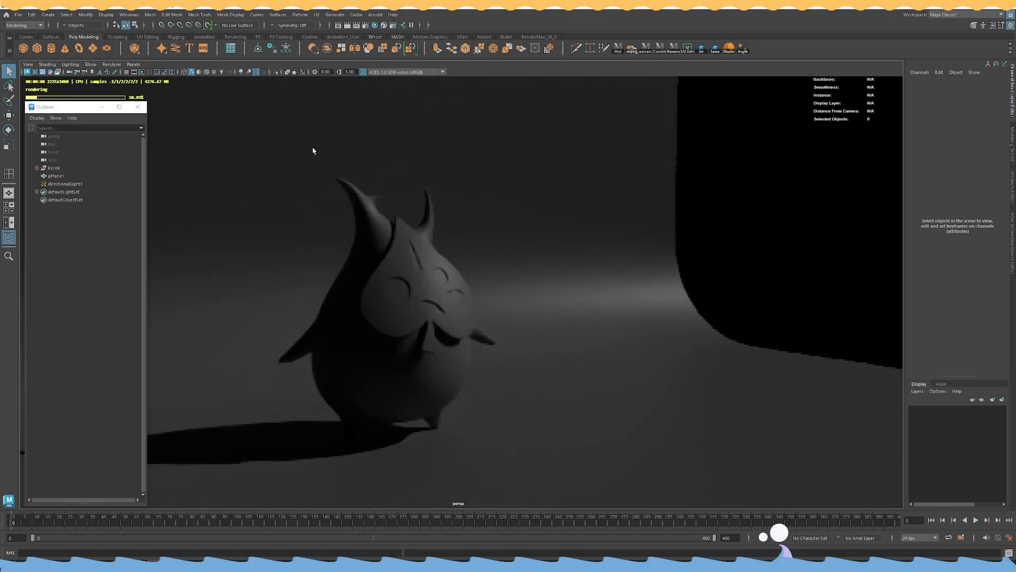
{"action": "left_click_drag", "start_coordinate": [449, 217], "coordinate": [281, 209], "text": "alt"}
Set the directional light's Arnold max bounces to 10 and samples to 3.
{"action": "left_click", "coordinate": [70, 183]}
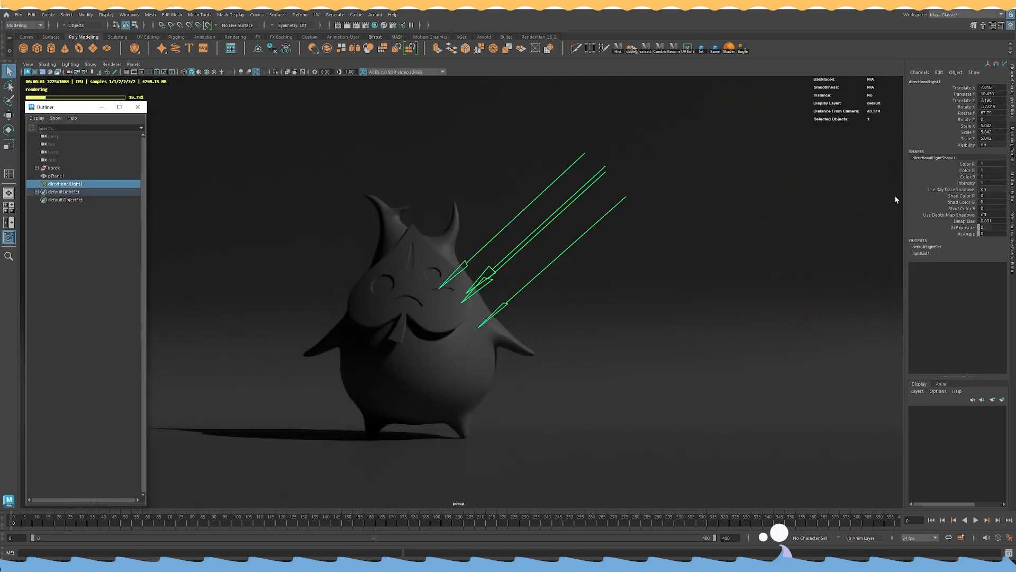
{"action": "left_click", "coordinate": [1012, 185]}
{"action": "left_click", "coordinate": [951, 82]}
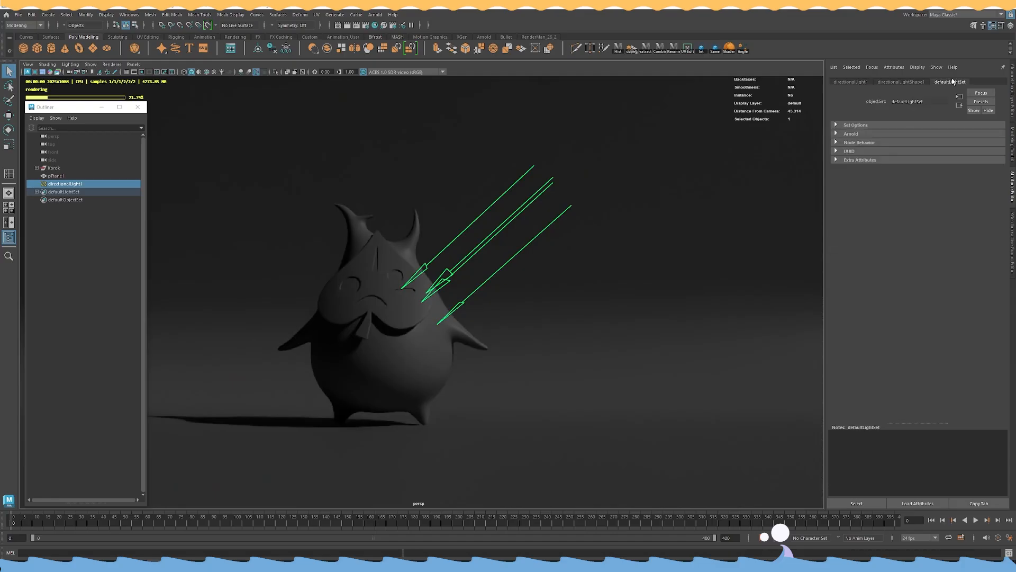
{"action": "left_click", "coordinate": [921, 82]}
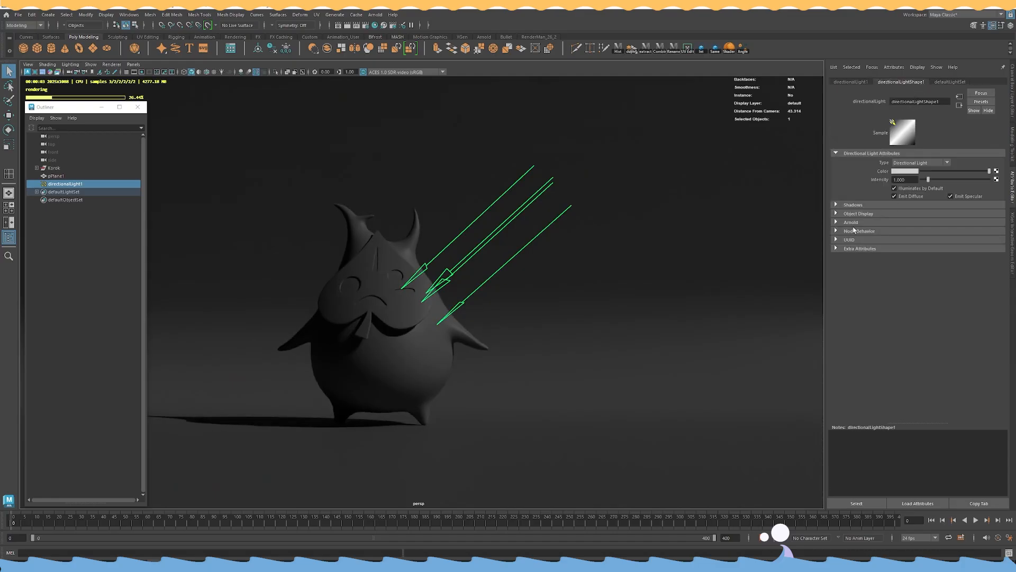
{"action": "left_click", "coordinate": [837, 222]}
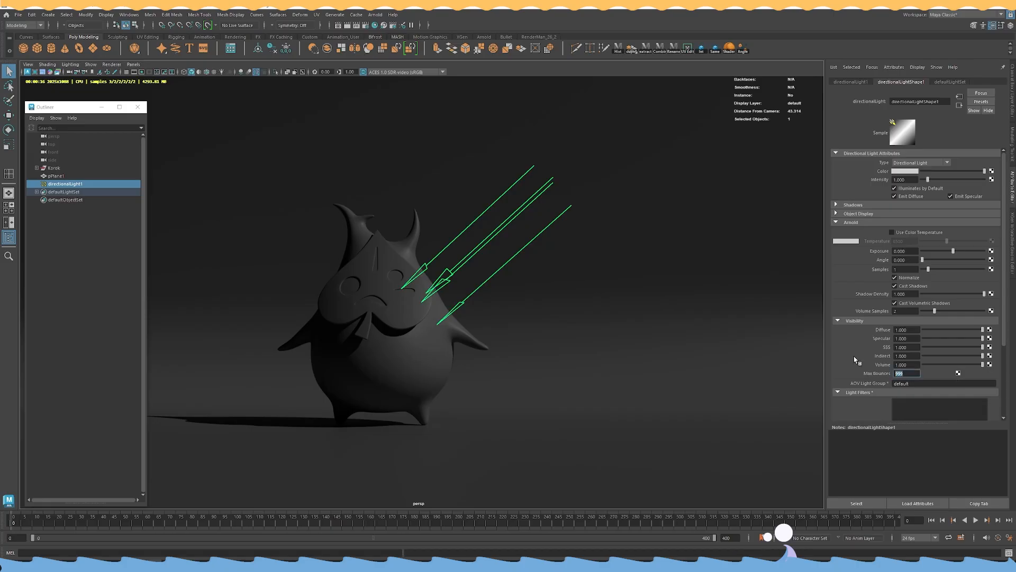
{"action": "key", "text": "Return"}
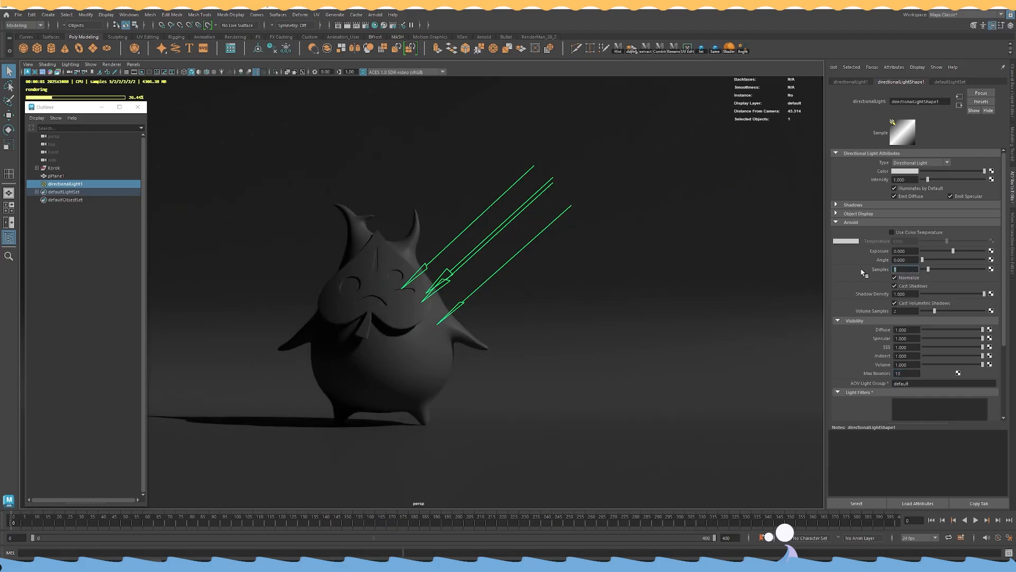
{"action": "key", "text": "Return"}
Raise the directional light's Arnold exposure to 1, then to 2.
{"action": "left_click", "coordinate": [917, 250]}
{"action": "type", "text": "1"}
{"action": "key", "text": "Return"}
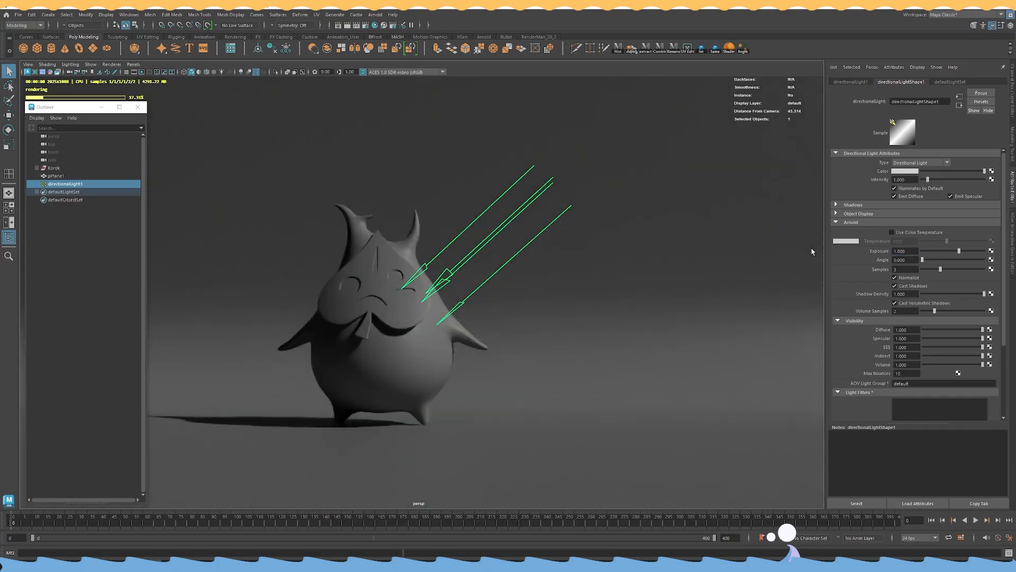
{"action": "left_click_drag", "start_coordinate": [910, 251], "coordinate": [785, 250]}
{"action": "type", "text": "2"}
{"action": "key", "text": "Return"}
Examine the lighting and shadows on the character and its mask from several angles in the Arnold preview.
{"action": "left_click_drag", "start_coordinate": [580, 236], "coordinate": [724, 209], "text": "alt"}
{"action": "left_click", "coordinate": [723, 209]}
{"action": "left_click_drag", "start_coordinate": [630, 240], "coordinate": [433, 266], "text": "alt"}
{"action": "middle_click_drag", "start_coordinate": [211, 213], "coordinate": [242, 201], "text": "alt"}
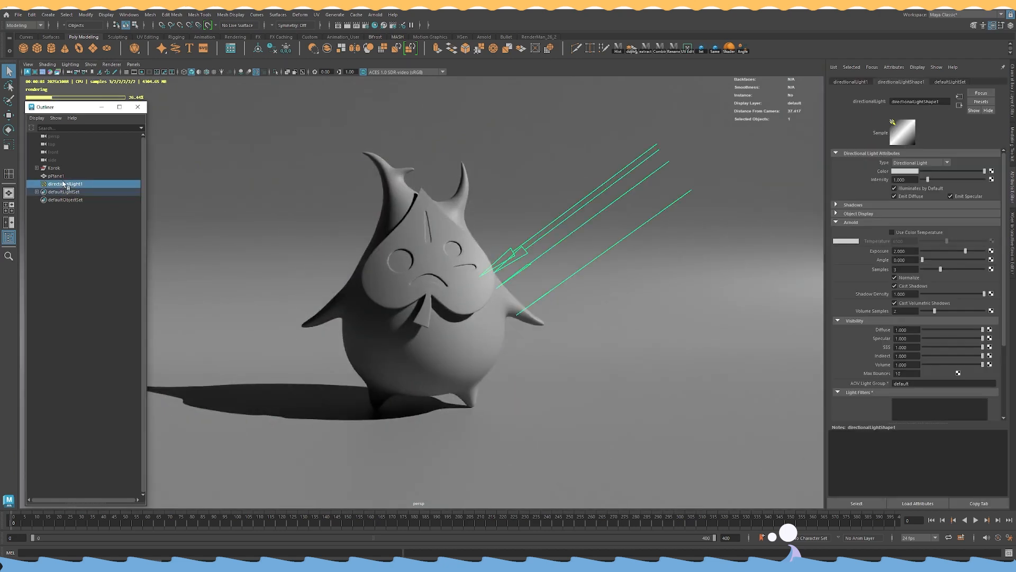
{"action": "left_click", "coordinate": [409, 261]}
{"action": "left_click", "coordinate": [405, 259]}
{"action": "left_click_drag", "start_coordinate": [455, 263], "coordinate": [510, 271], "text": "alt"}
{"action": "left_click", "coordinate": [551, 257]}
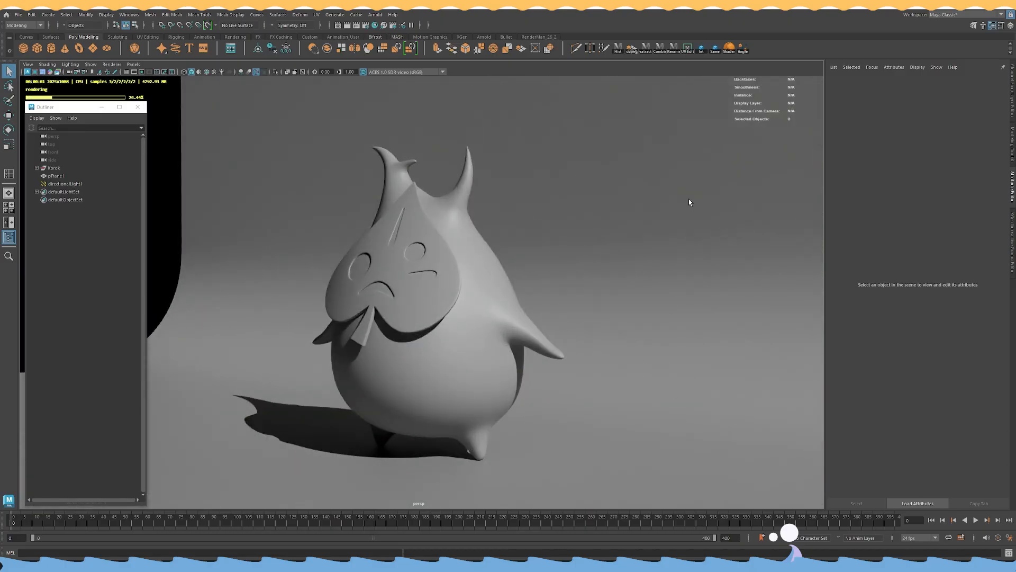
Move the backdrop mesh backward so its curved wall sits farther behind the character.
{"action": "left_click_drag", "start_coordinate": [751, 318], "coordinate": [687, 336], "text": "alt"}
{"action": "right_click_drag", "start_coordinate": [687, 336], "coordinate": [633, 358], "text": "alt"}
{"action": "left_click", "coordinate": [630, 359]}
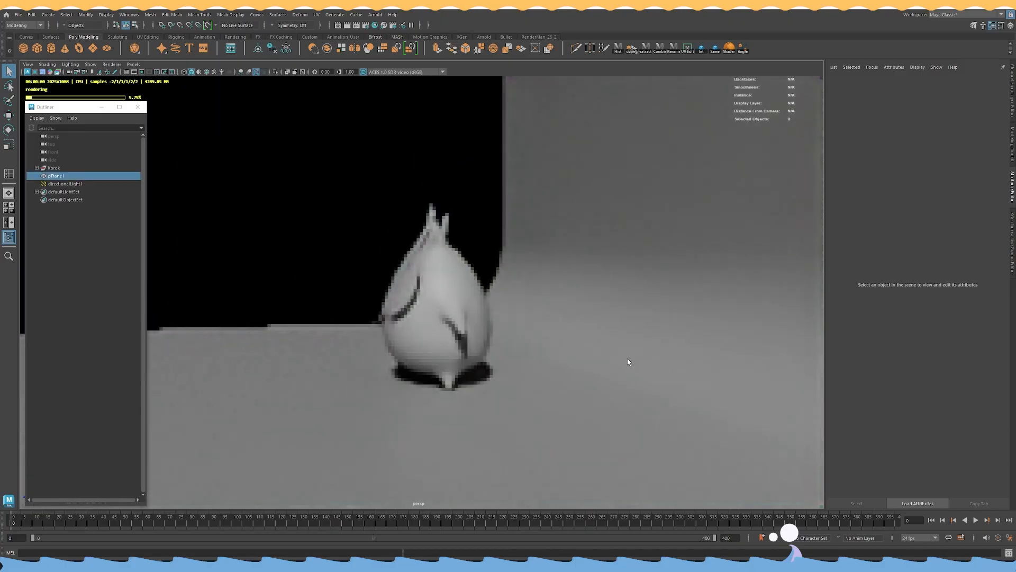
{"action": "left_click_drag", "start_coordinate": [631, 359], "coordinate": [595, 356], "text": "alt"}
{"action": "key", "text": "w"}
{"action": "left_click_drag", "start_coordinate": [378, 385], "coordinate": [405, 385]}
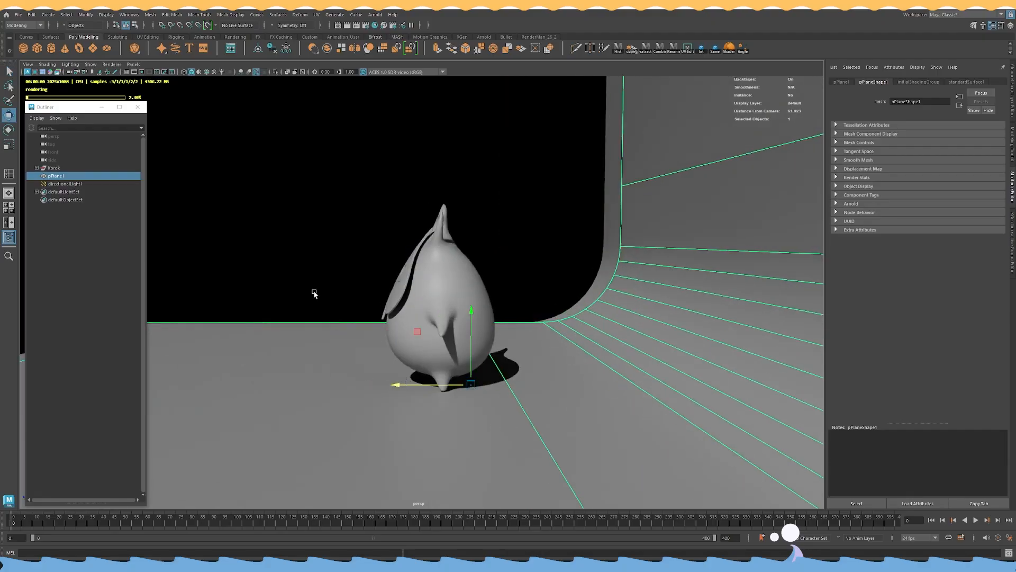
Examine the lighting and shadows on the character's mask and body in the Arnold preview, from close up and farther back.
{"action": "left_click", "coordinate": [314, 292]}
{"action": "left_click_drag", "start_coordinate": [427, 253], "coordinate": [531, 313], "text": "alt"}
{"action": "right_click_drag", "start_coordinate": [513, 297], "coordinate": [550, 314], "text": "alt"}
{"action": "left_click_drag", "start_coordinate": [550, 314], "coordinate": [518, 320], "text": "alt"}
{"action": "right_click_drag", "start_coordinate": [518, 320], "coordinate": [604, 380], "text": "alt"}
{"action": "left_click_drag", "start_coordinate": [604, 379], "coordinate": [522, 325], "text": "alt"}
{"action": "middle_click_drag", "start_coordinate": [522, 325], "coordinate": [540, 399], "text": "alt"}
{"action": "middle_click_drag", "start_coordinate": [531, 354], "coordinate": [542, 278], "text": "alt"}
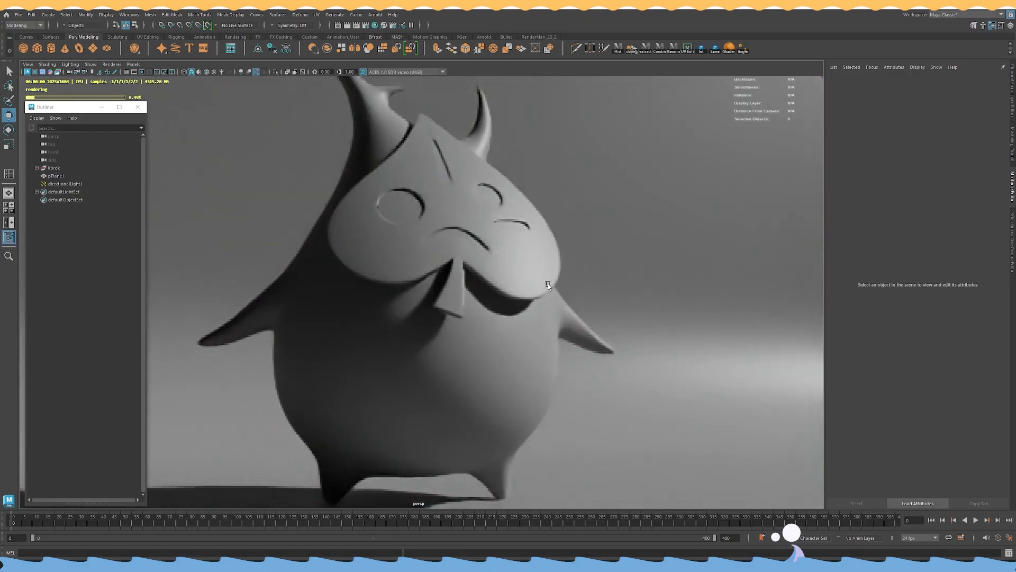
{"action": "left_click_drag", "start_coordinate": [548, 284], "coordinate": [518, 299], "text": "alt"}
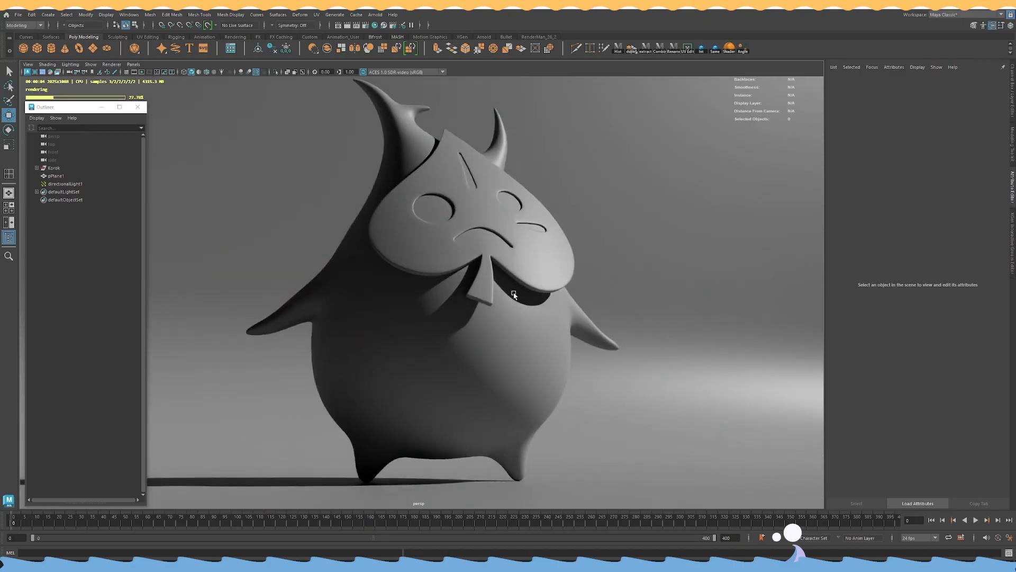
{"action": "left_click_drag", "start_coordinate": [540, 288], "coordinate": [529, 317], "text": "alt"}
{"action": "mouse_move", "coordinate": [529, 318]}
{"action": "right_mouse_down", "text": "alt"}
{"action": "mouse_move", "coordinate": [483, 263]}
{"action": "mouse_move", "coordinate": [529, 313]}
{"action": "right_mouse_up", "text": "alt"}
{"action": "left_click", "coordinate": [469, 317]}
{"action": "left_click_drag", "start_coordinate": [470, 318], "coordinate": [481, 304], "text": "alt"}
{"action": "scroll", "coordinate": [480, 303], "scroll_direction": "down", "scroll_amount": 5}
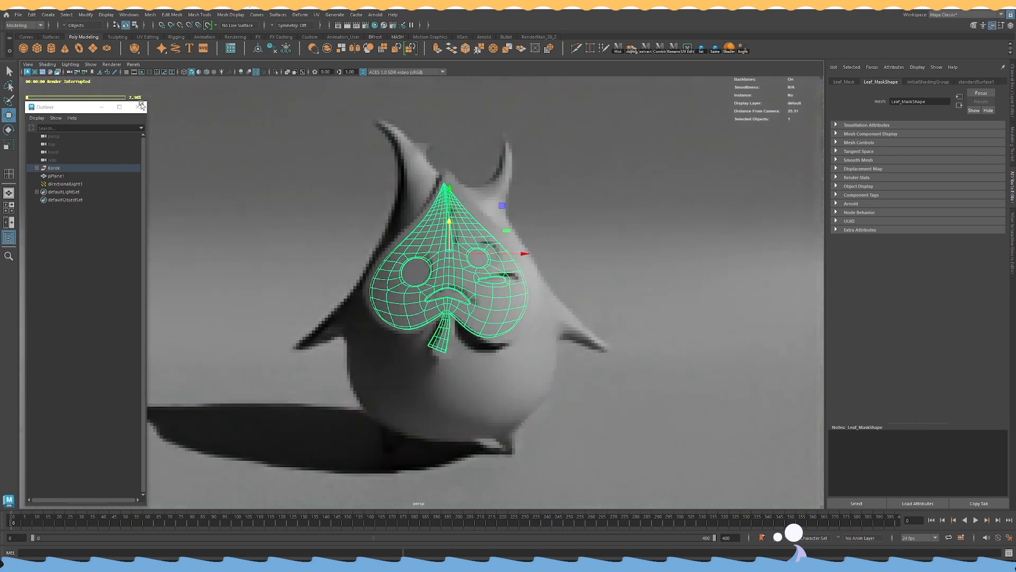
Switch the viewport from the Arnold preview back to the regular renderer and save the scene.
{"action": "left_click", "coordinate": [112, 64]}
{"action": "left_click", "coordinate": [126, 78]}
{"action": "left_click_drag", "start_coordinate": [304, 159], "coordinate": [423, 163], "text": "alt"}
{"action": "left_click", "coordinate": [763, 196]}
{"action": "left_click_drag", "start_coordinate": [688, 230], "coordinate": [325, 231], "text": "alt"}
{"action": "key", "text": "ctrl+s"}
Assign a new Arnold aiToon material to the Korok body mesh and name it Korok_Body_Shader.
{"action": "left_click", "coordinate": [429, 321]}
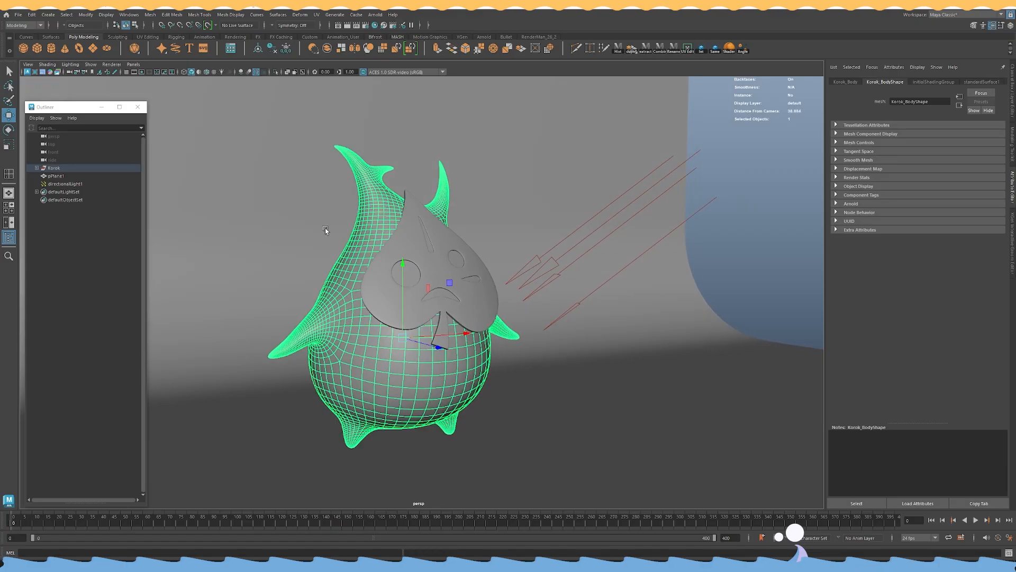
{"action": "right_click_drag", "start_coordinate": [370, 222], "coordinate": [364, 415]}
{"action": "left_click", "coordinate": [300, 260]}
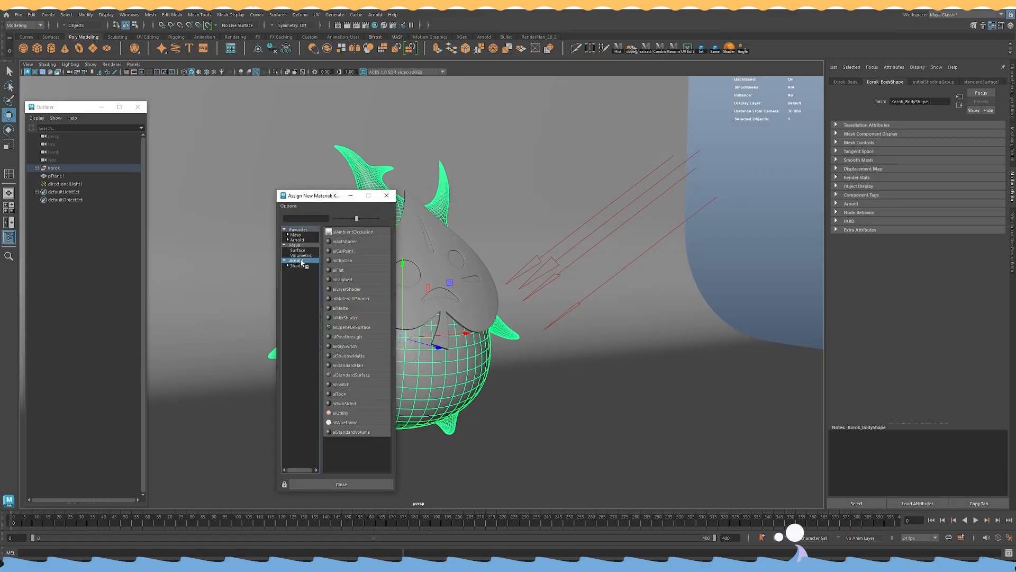
{"action": "left_click", "coordinate": [345, 395]}
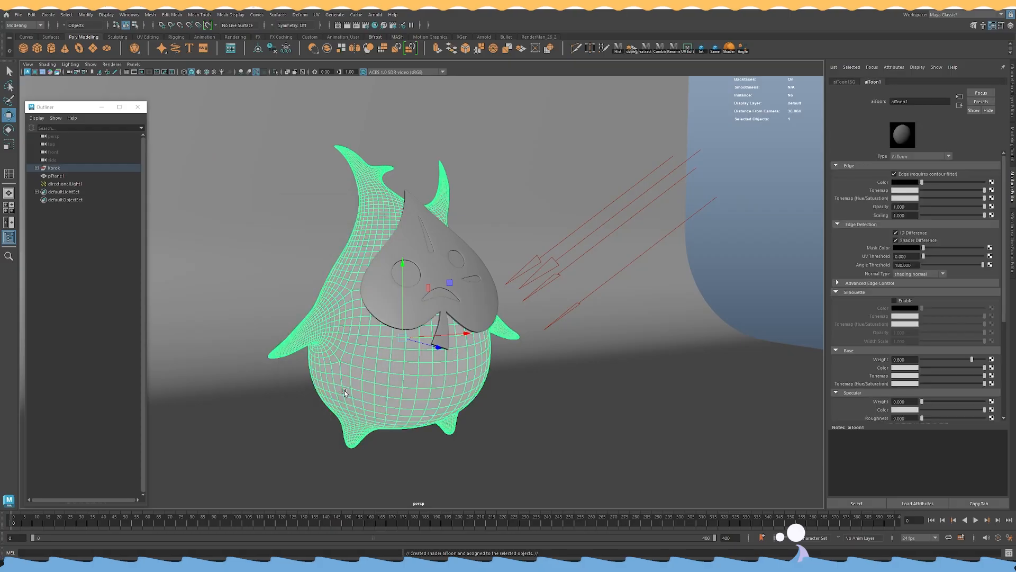
{"action": "double_click", "coordinate": [926, 101]}
{"action": "type", "text": "Korok Body Shader"}
{"action": "key", "text": "Return"}
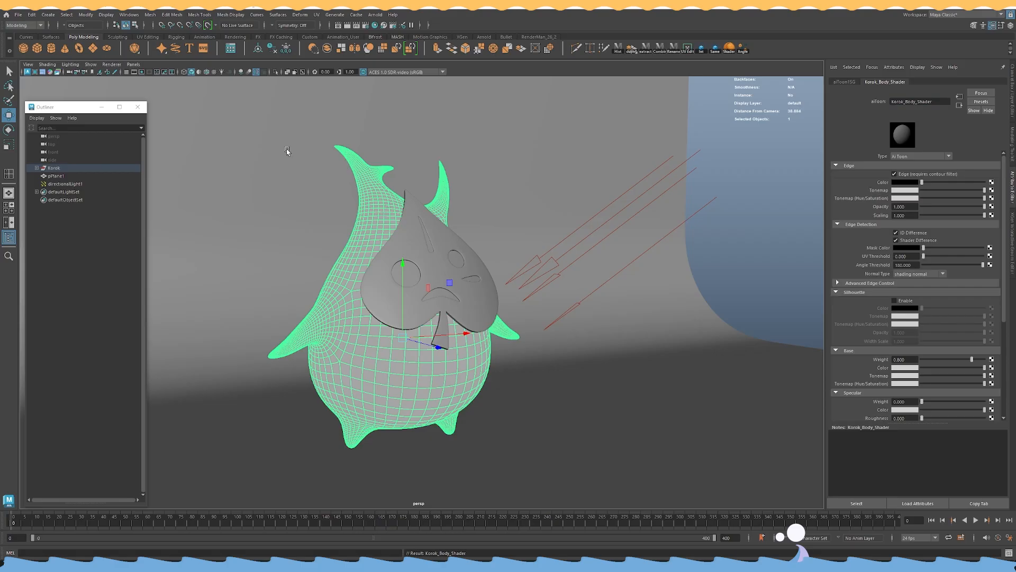
Turn on default-material display in the viewport so the flat toon-shaded body shows its form.
{"action": "left_click", "coordinate": [734, 158]}
{"action": "mouse_move", "coordinate": [337, 320]}
{"action": "left_mouse_down", "text": "alt"}
{"action": "mouse_move", "coordinate": [410, 322]}
{"action": "mouse_move", "coordinate": [350, 316]}
{"action": "left_mouse_up", "text": "alt"}
{"action": "left_click_drag", "start_coordinate": [324, 269], "coordinate": [314, 239], "text": "alt"}
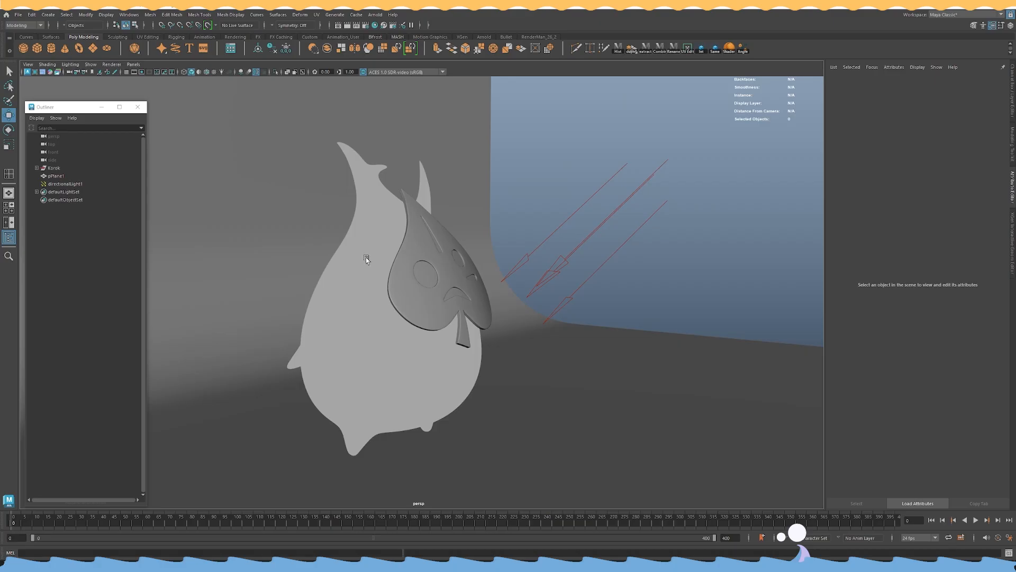
{"action": "left_click_drag", "start_coordinate": [388, 238], "coordinate": [313, 211], "text": "alt"}
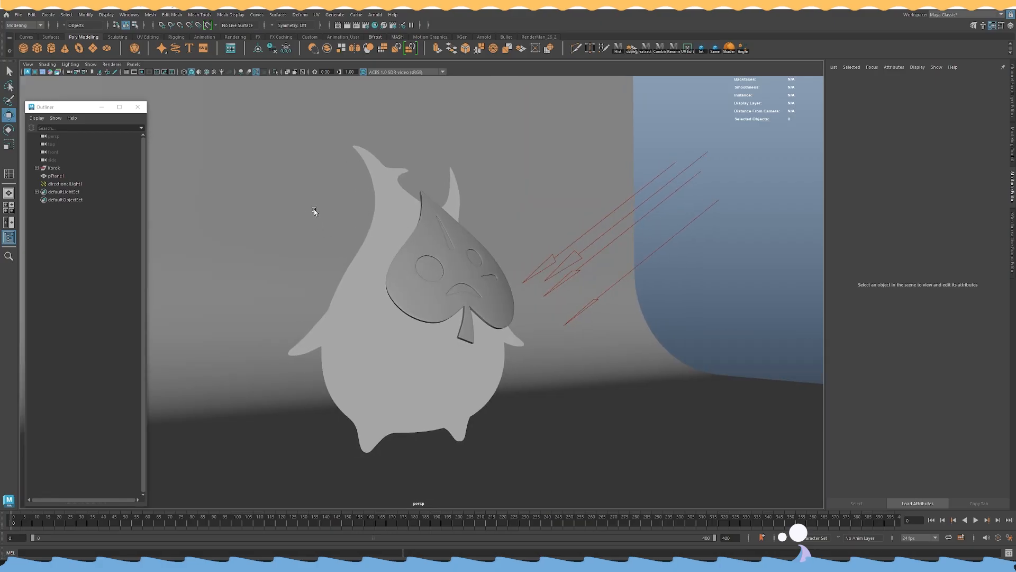
{"action": "left_click", "coordinate": [199, 71]}
{"action": "left_click_drag", "start_coordinate": [392, 255], "coordinate": [408, 277], "text": "alt"}
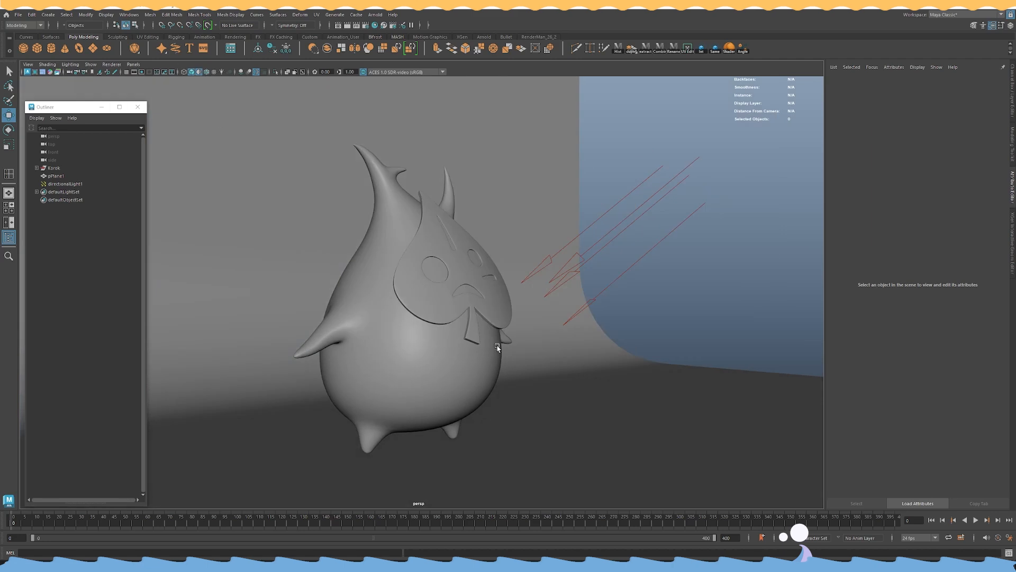
Assign a new Arnold aiToon material to the leaf mask and name it Leaf_Shader.
{"action": "left_click", "coordinate": [403, 342]}
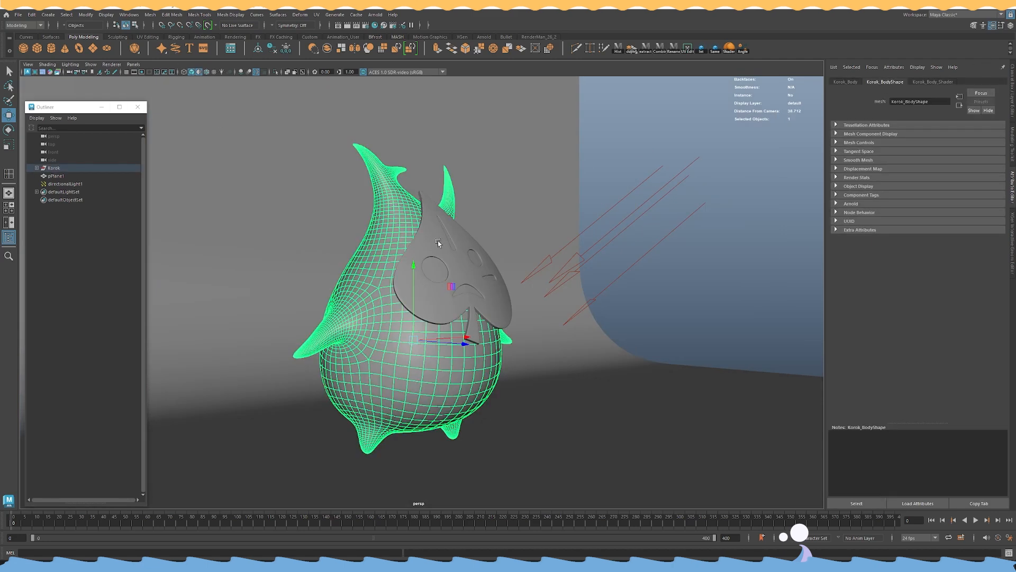
{"action": "left_click", "coordinate": [489, 273]}
{"action": "right_click", "coordinate": [516, 197]}
{"action": "left_click", "coordinate": [513, 390]}
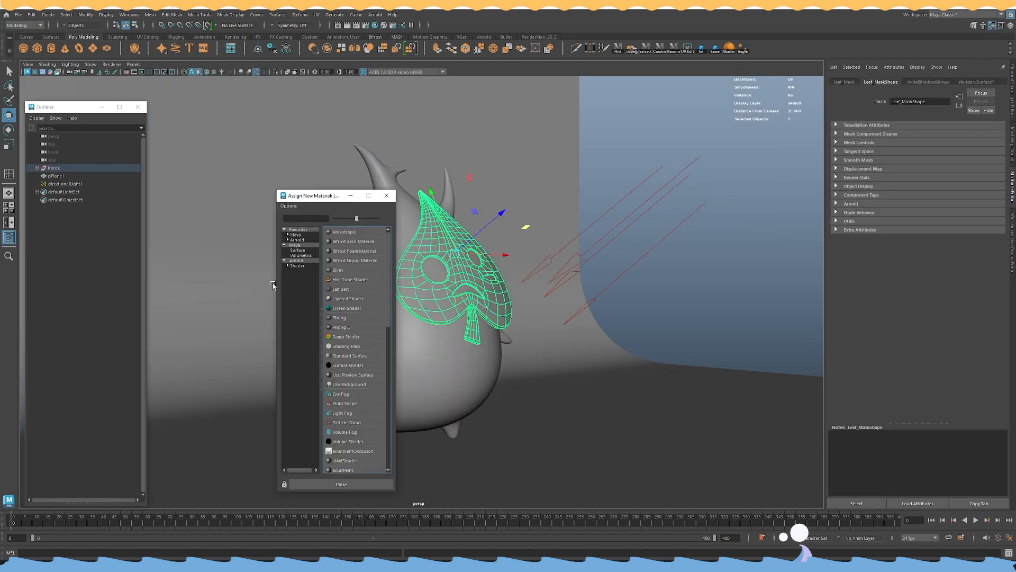
{"action": "left_click", "coordinate": [300, 261]}
{"action": "left_click", "coordinate": [346, 400]}
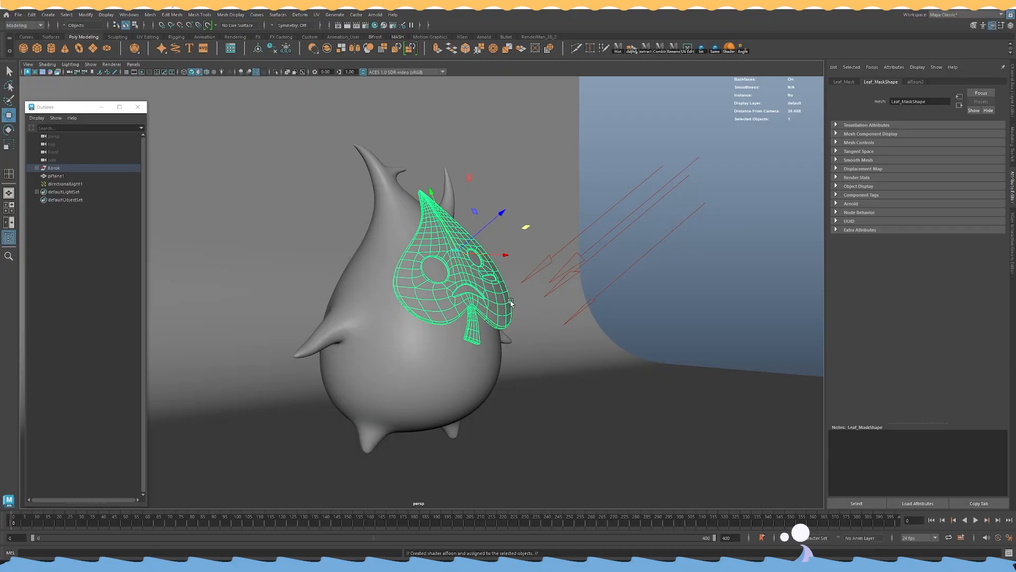
{"action": "double_click", "coordinate": [922, 101]}
{"action": "type", "text": "Leaf_Shader"}
{"action": "key", "text": "Return"}
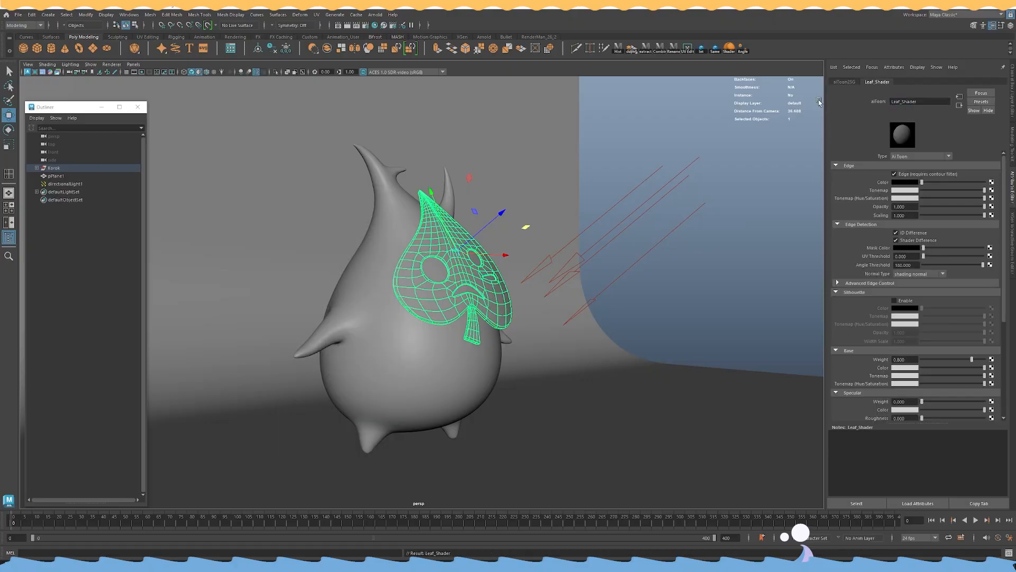
Assign a new Arnold aiToon material to the mask's eye and mouth mesh and name it Eye_Shader.
{"action": "left_click", "coordinate": [437, 270]}
{"action": "right_click", "coordinate": [583, 174]}
{"action": "left_click", "coordinate": [581, 367]}
{"action": "left_click", "coordinate": [309, 261]}
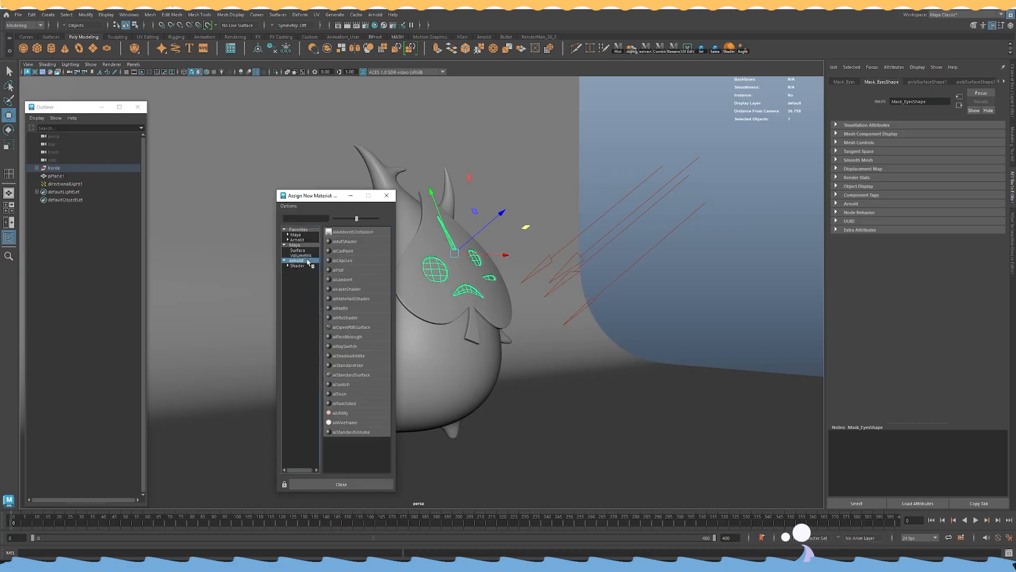
{"action": "left_click", "coordinate": [347, 393]}
{"action": "left_click_drag", "start_coordinate": [909, 101], "coordinate": [871, 100]}
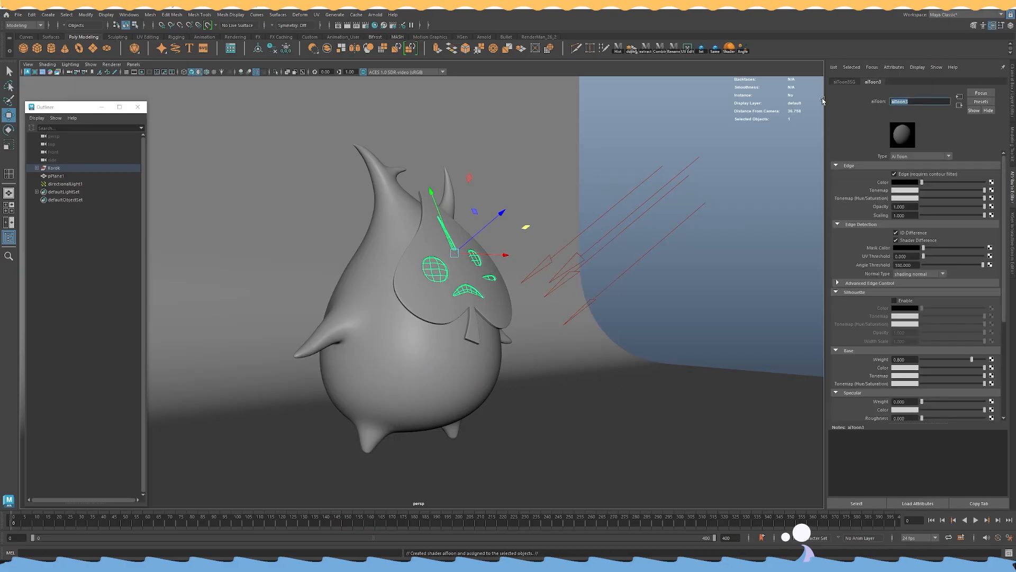
{"action": "key", "text": "Return"}
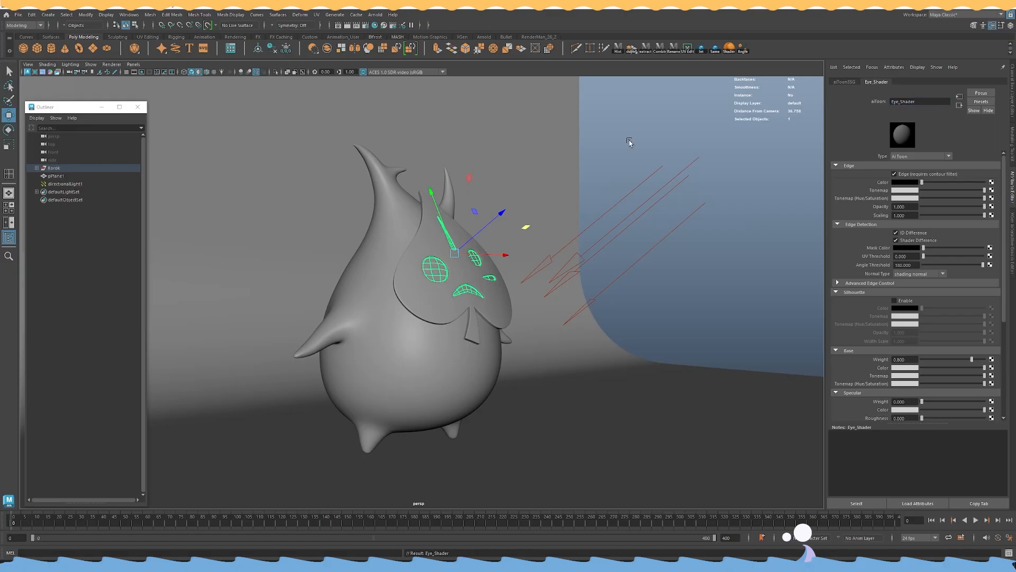
Save the scene and turn off default-material display in the viewport.
{"action": "left_click", "coordinate": [617, 186]}
{"action": "key", "text": "ctrl+s"}
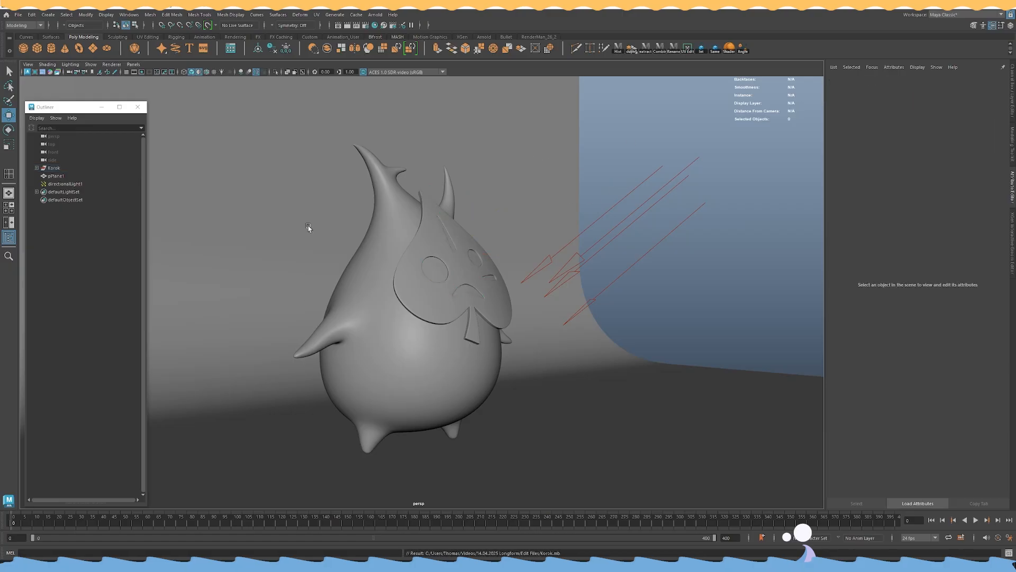
{"action": "left_click", "coordinate": [199, 72]}
{"action": "left_click_drag", "start_coordinate": [541, 331], "coordinate": [493, 347], "text": "alt"}
{"action": "left_click", "coordinate": [437, 352]}
{"action": "left_click", "coordinate": [164, 230]}
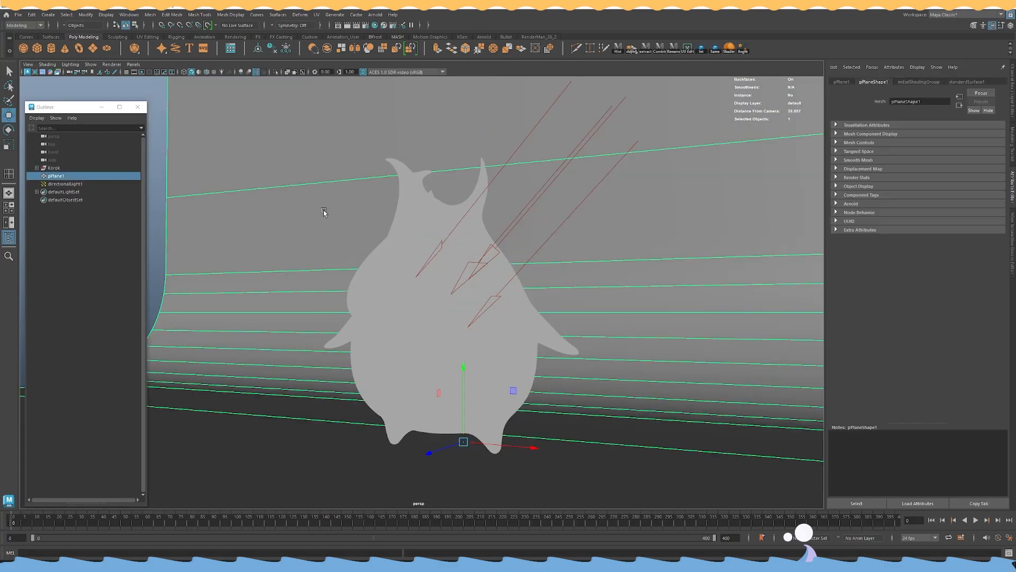
{"action": "left_click_drag", "start_coordinate": [321, 211], "coordinate": [393, 217], "text": "alt"}
Set the base color of Korok_Body_Shader to a saturated yellow.
{"action": "left_click", "coordinate": [464, 375]}
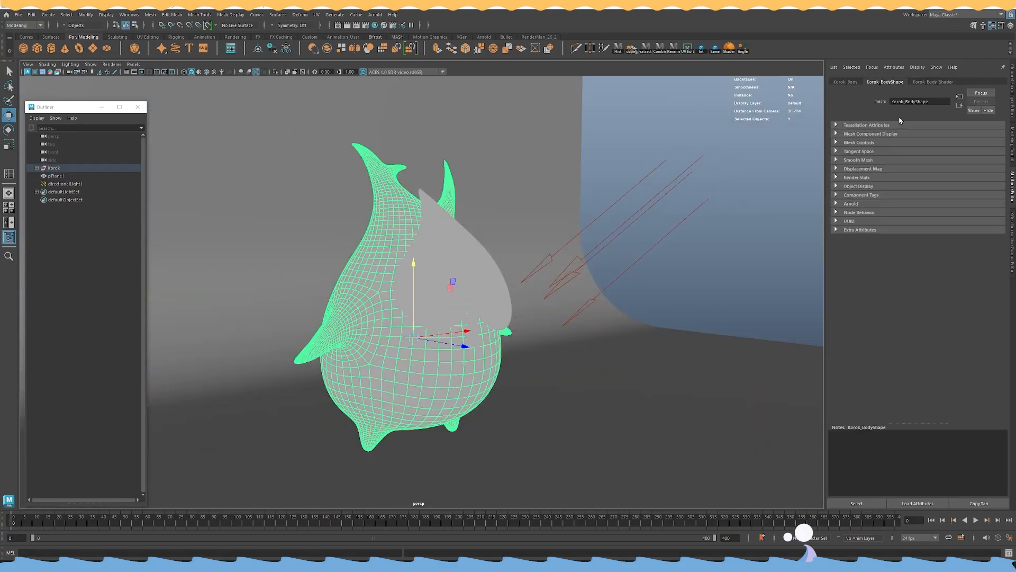
{"action": "left_click", "coordinate": [933, 82]}
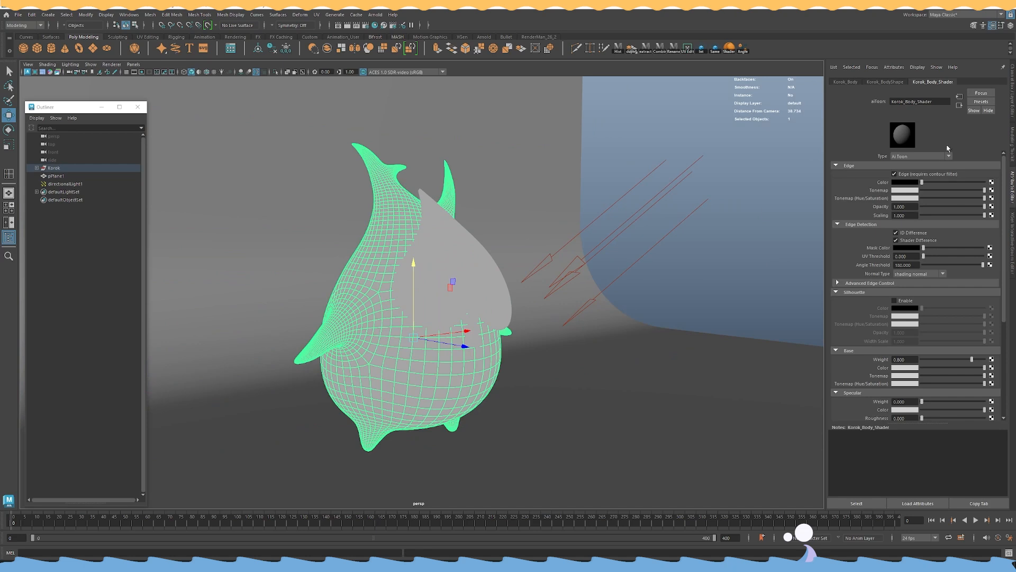
{"action": "left_click", "coordinate": [902, 368]}
{"action": "left_click", "coordinate": [881, 347]}
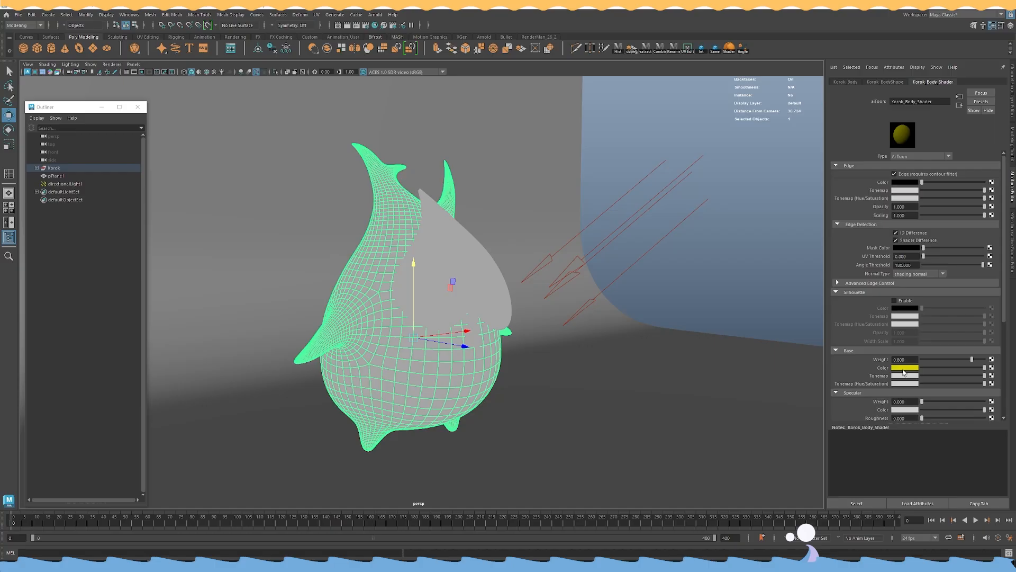
Switch the viewport to the Arnold preview and view the toon-shaded character from the front and side.
{"action": "left_click_drag", "start_coordinate": [741, 326], "coordinate": [704, 281], "text": "alt"}
{"action": "left_click", "coordinate": [726, 265]}
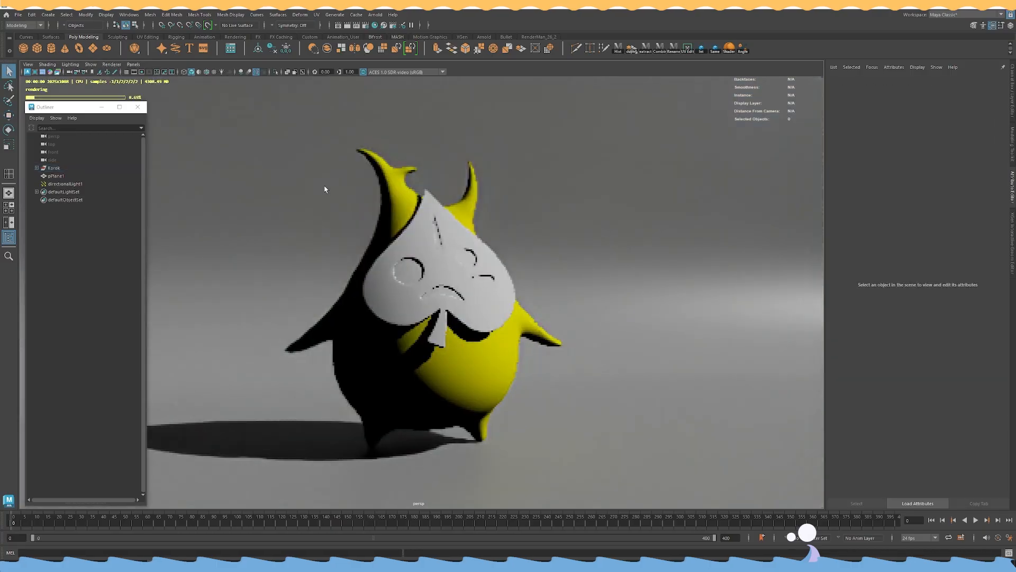
{"action": "left_click_drag", "start_coordinate": [325, 188], "coordinate": [456, 266], "text": "alt"}
Change the base color of Korok_Body_Shader to a muted sandy tan by adjusting its hue, saturation and brightness.
{"action": "left_click", "coordinate": [469, 257]}
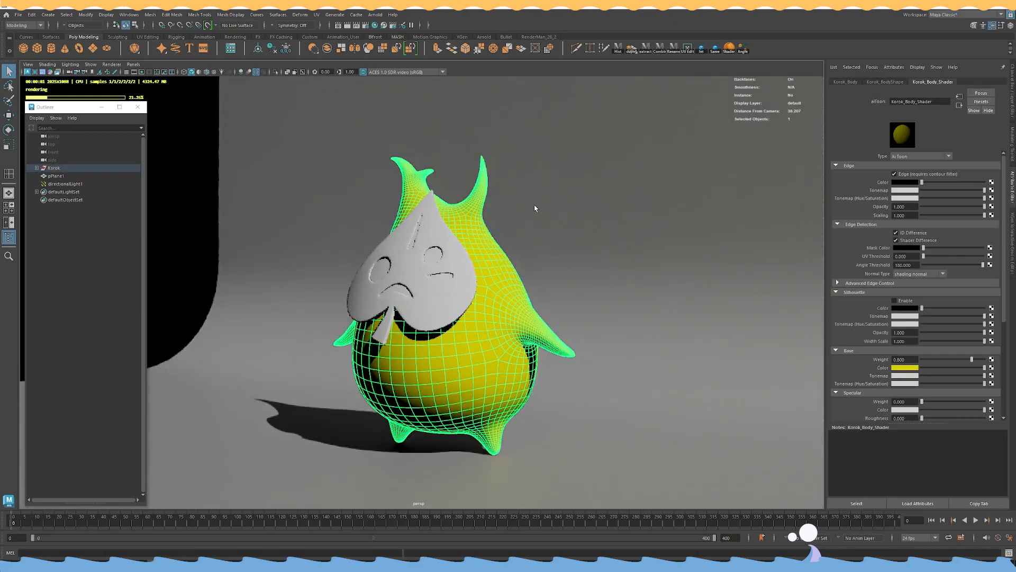
{"action": "left_click", "coordinate": [911, 368]}
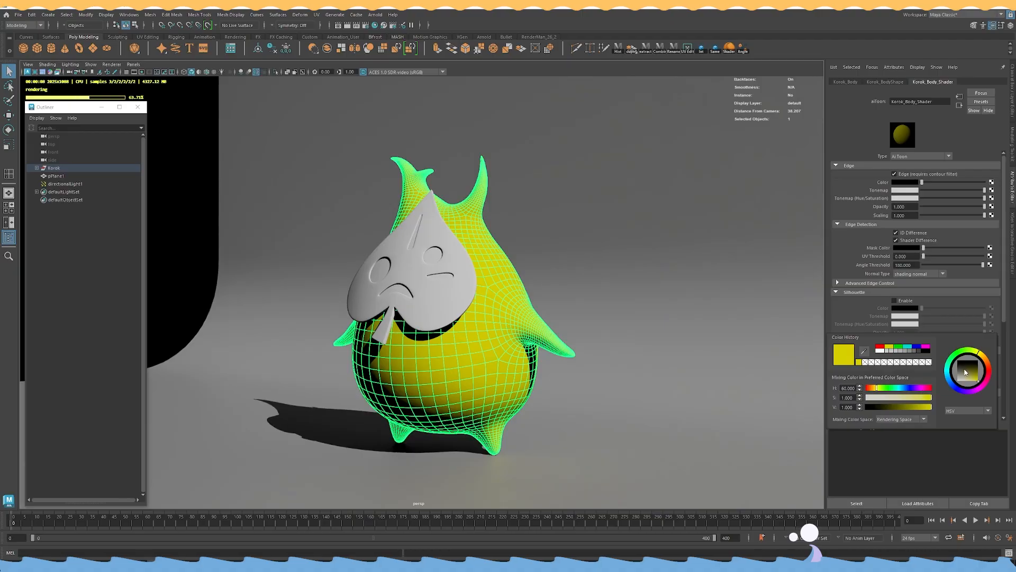
{"action": "left_click", "coordinate": [986, 359]}
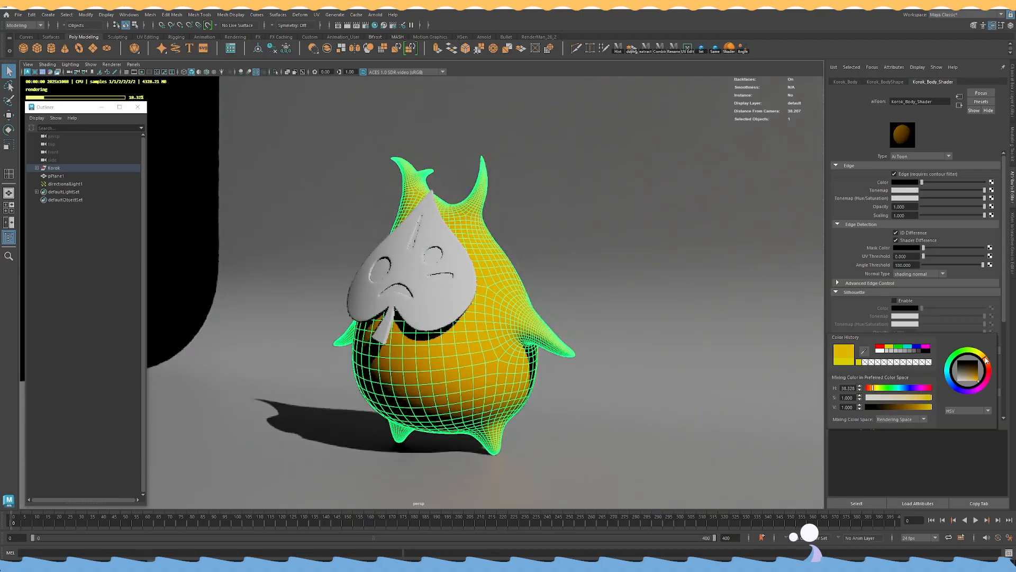
{"action": "left_click_drag", "start_coordinate": [919, 398], "coordinate": [903, 399]}
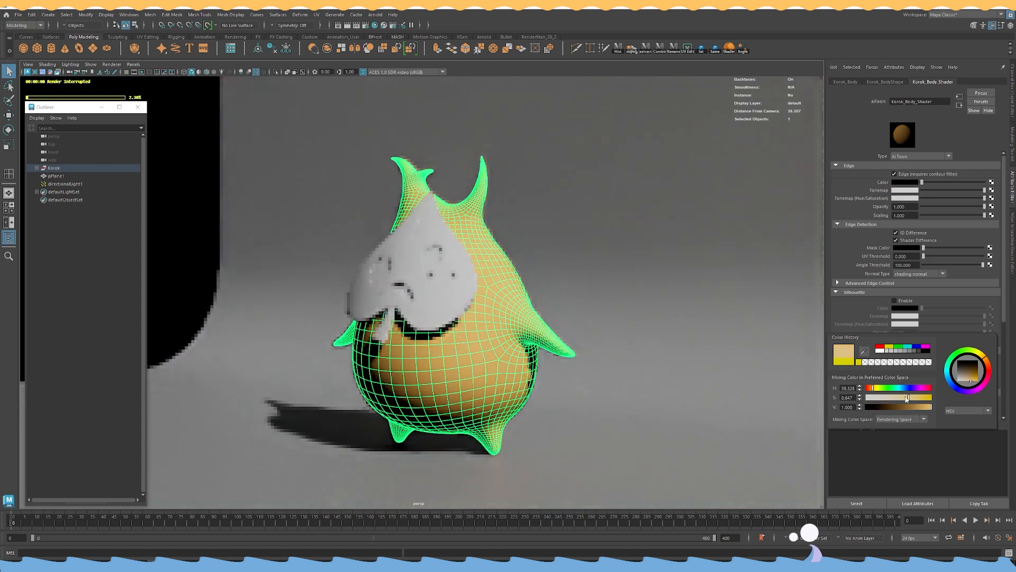
{"action": "left_click_drag", "start_coordinate": [913, 409], "coordinate": [925, 407]}
{"action": "left_click", "coordinate": [983, 357]}
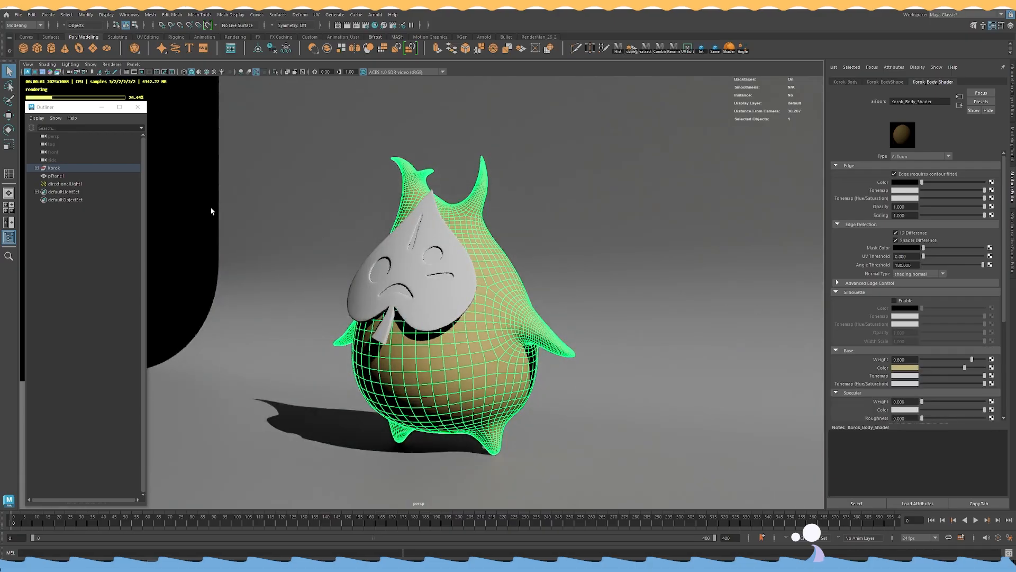
{"action": "left_click", "coordinate": [251, 206]}
{"action": "left_click_drag", "start_coordinate": [373, 213], "coordinate": [484, 240], "text": "alt"}
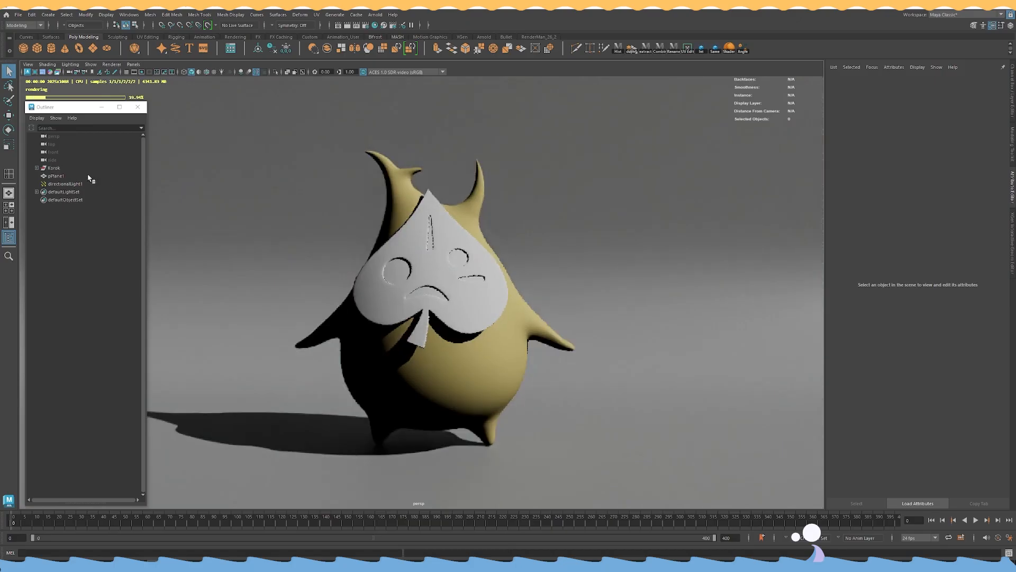
Try Arnold exposures of 3 and 2.5 on the directional light.
{"action": "left_click", "coordinate": [68, 184]}
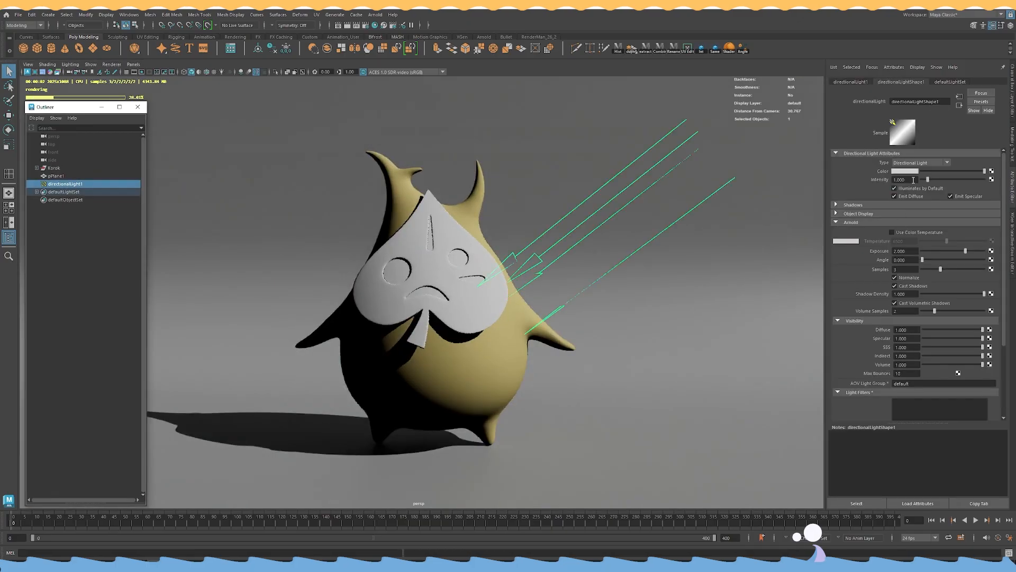
{"action": "left_click", "coordinate": [904, 251]}
{"action": "type", "text": "3"}
{"action": "key", "text": "Return"}
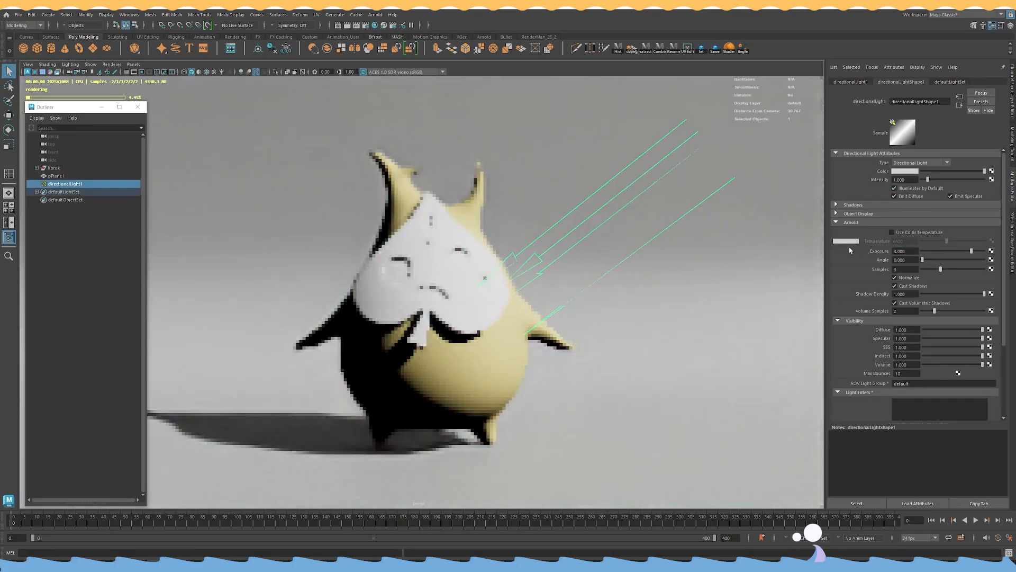
{"action": "left_click_drag", "start_coordinate": [606, 243], "coordinate": [635, 233], "text": "alt"}
{"action": "left_click", "coordinate": [910, 250]}
{"action": "double_click", "coordinate": [909, 251]}
{"action": "type", "text": "2.5"}
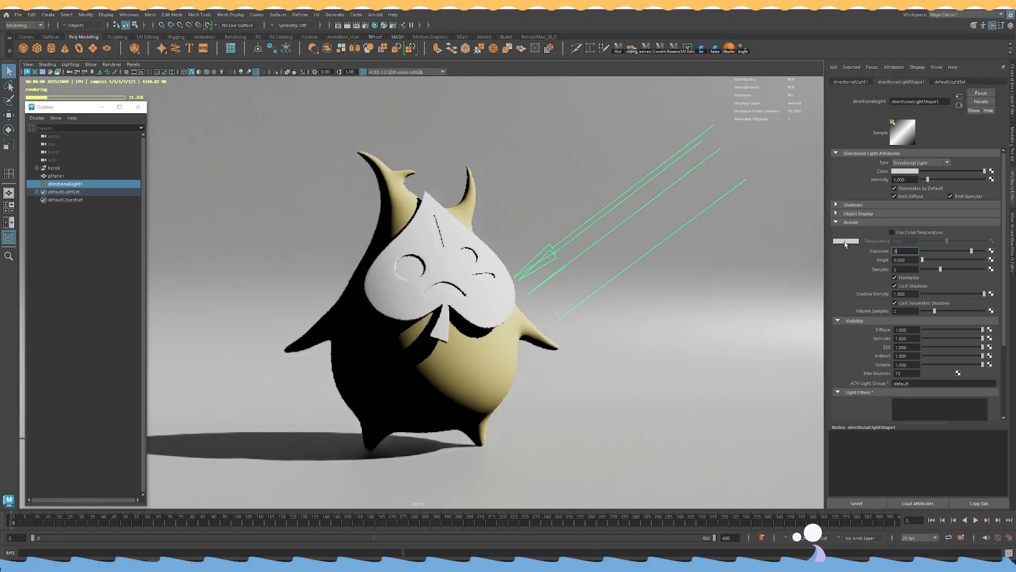
{"action": "key", "text": "Return"}
Set the directional light's Arnold exposure to 2.
{"action": "left_click_drag", "start_coordinate": [686, 280], "coordinate": [446, 210], "text": "alt"}
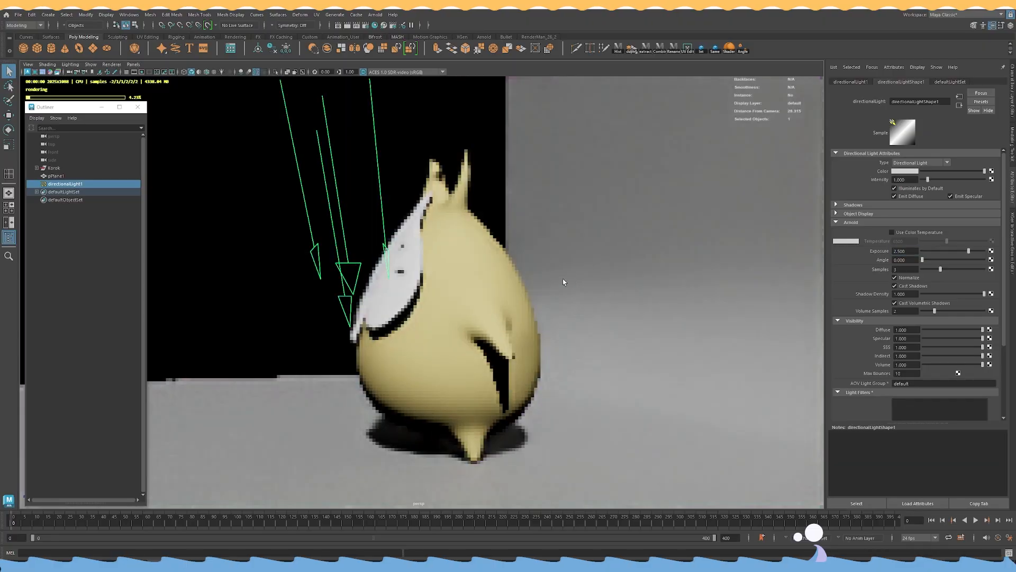
{"action": "left_click_drag", "start_coordinate": [914, 253], "coordinate": [850, 247]}
{"action": "type", "text": "2"}
{"action": "key", "text": "Return"}
Set the directional light's Arnold angle to 10 to soften the shadow edges.
{"action": "left_click_drag", "start_coordinate": [565, 227], "coordinate": [316, 218], "text": "alt"}
{"action": "left_click_drag", "start_coordinate": [534, 218], "coordinate": [626, 260], "text": "alt"}
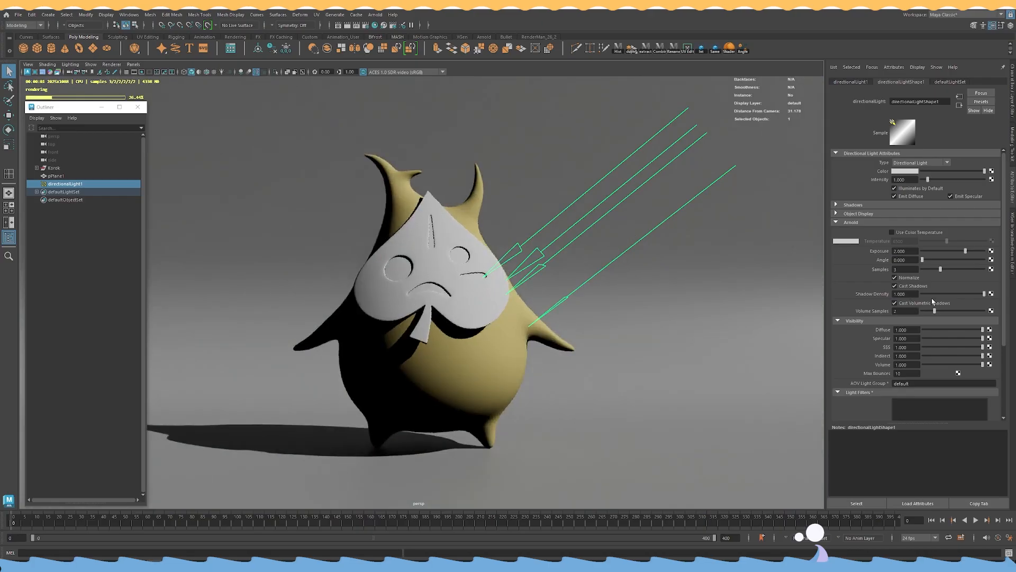
{"action": "left_click_drag", "start_coordinate": [923, 260], "coordinate": [984, 260]}
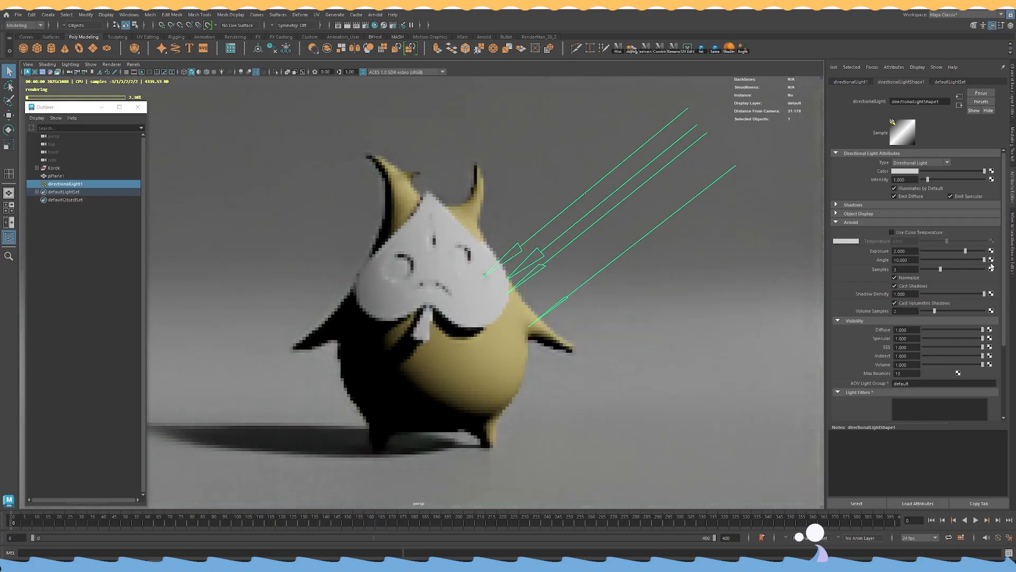
Set the directional light's Arnold angle to 0 to sharpen the shadow edges.
{"action": "left_click_drag", "start_coordinate": [354, 405], "coordinate": [353, 423], "text": "alt"}
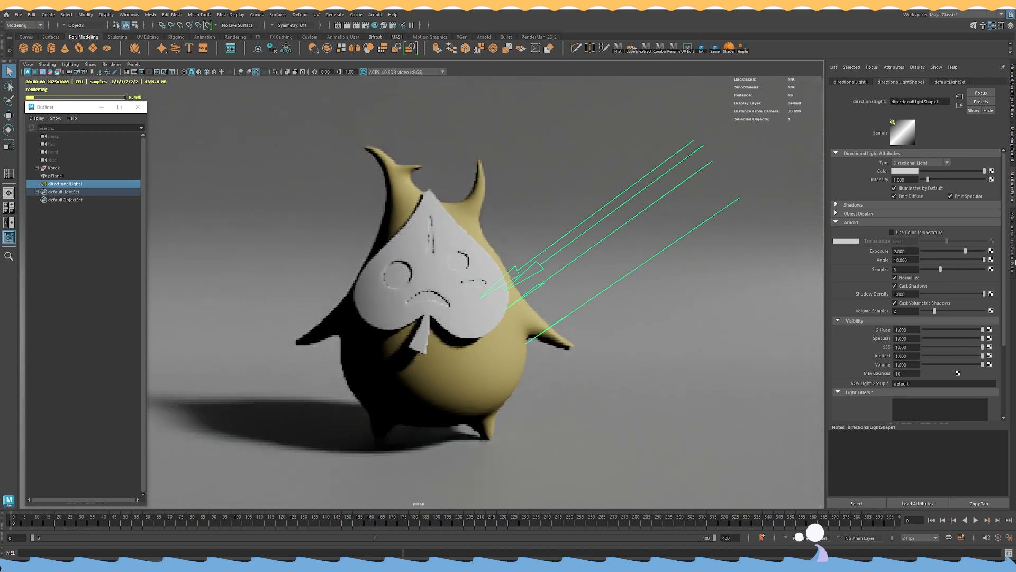
{"action": "left_click_drag", "start_coordinate": [985, 260], "coordinate": [923, 259]}
{"action": "left_click_drag", "start_coordinate": [614, 250], "coordinate": [622, 243], "text": "alt"}
Duplicate the directional light and rotate the copy so it lights the Korok from the opposite side.
{"action": "key", "text": "w"}
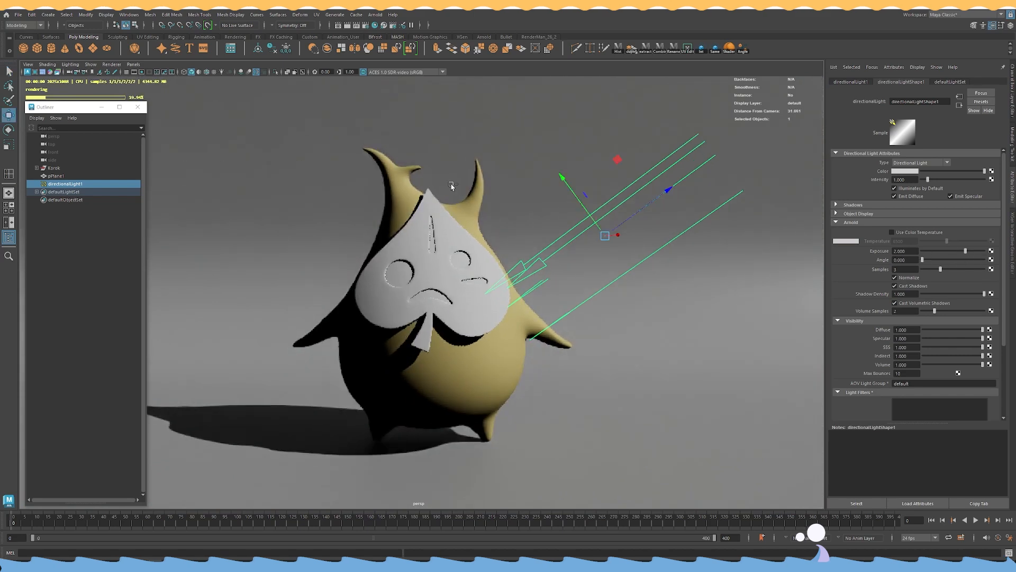
{"action": "key", "text": "ctrl+d"}
{"action": "key", "text": "e"}
{"action": "left_click_drag", "start_coordinate": [625, 165], "coordinate": [442, 192]}
{"action": "left_click_drag", "start_coordinate": [596, 206], "coordinate": [656, 206], "text": "alt"}
{"action": "left_click_drag", "start_coordinate": [604, 227], "coordinate": [755, 228]}
Set the duplicated directional light's Arnold exposure to 0.
{"action": "left_click", "coordinate": [900, 251]}
{"action": "type", "text": "0"}
{"action": "key", "text": "Return"}
Examine the two-light setup on the Korok from several angles in the Arnold preview.
{"action": "left_click_drag", "start_coordinate": [521, 286], "coordinate": [660, 268], "text": "alt"}
{"action": "left_click", "coordinate": [660, 268]}
{"action": "right_click_drag", "start_coordinate": [660, 268], "coordinate": [603, 340], "text": "alt"}
{"action": "left_click_drag", "start_coordinate": [603, 340], "coordinate": [529, 318], "text": "alt"}
{"action": "right_click_drag", "start_coordinate": [529, 318], "coordinate": [497, 308], "text": "alt"}
{"action": "left_click_drag", "start_coordinate": [497, 307], "coordinate": [635, 339], "text": "alt"}
{"action": "right_click_drag", "start_coordinate": [635, 339], "coordinate": [698, 362], "text": "alt"}
{"action": "left_click_drag", "start_coordinate": [453, 316], "coordinate": [475, 319], "text": "alt"}
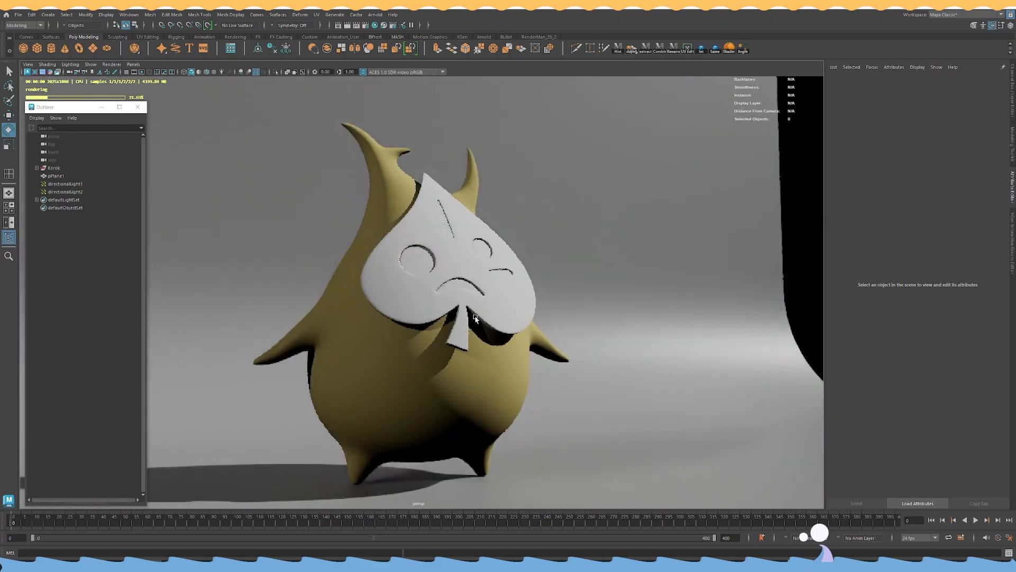
Change the base color of Leaf_Shader on the leaf mask to a bright yellowish green.
{"action": "left_click", "coordinate": [443, 378]}
{"action": "left_click", "coordinate": [506, 279]}
{"action": "key", "text": "w"}
{"action": "left_click", "coordinate": [919, 82]}
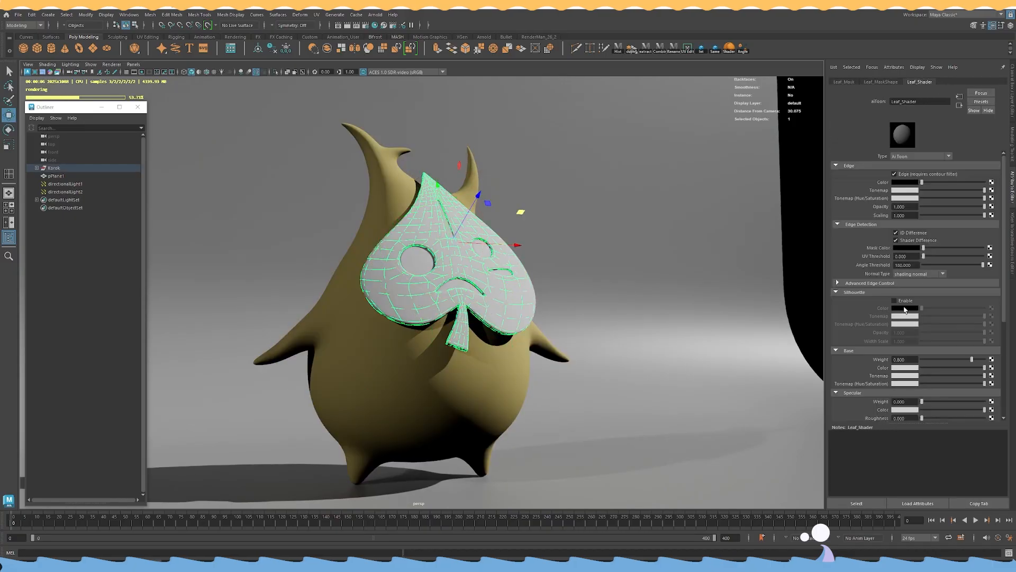
{"action": "left_click", "coordinate": [914, 368]}
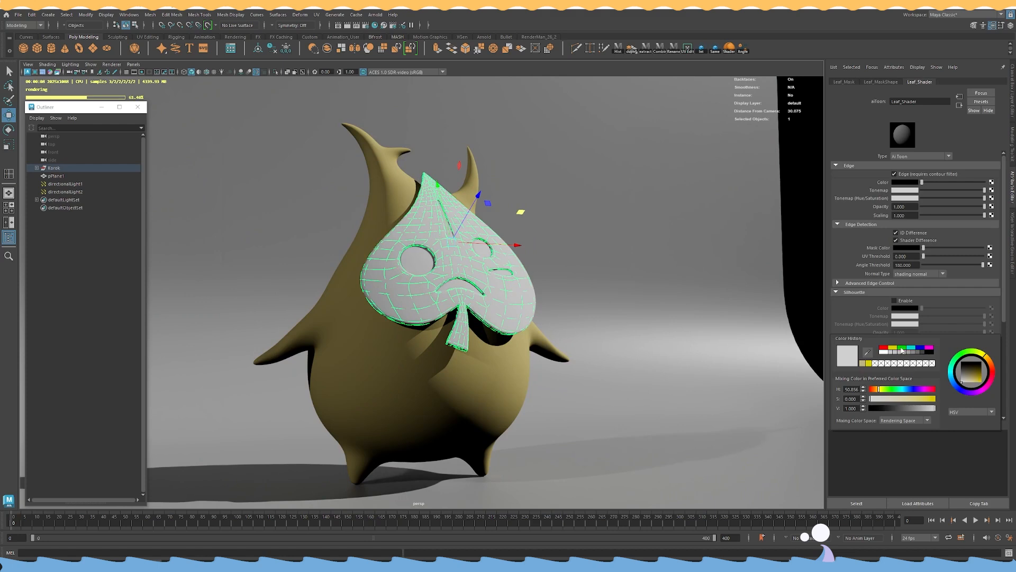
{"action": "left_click", "coordinate": [902, 350]}
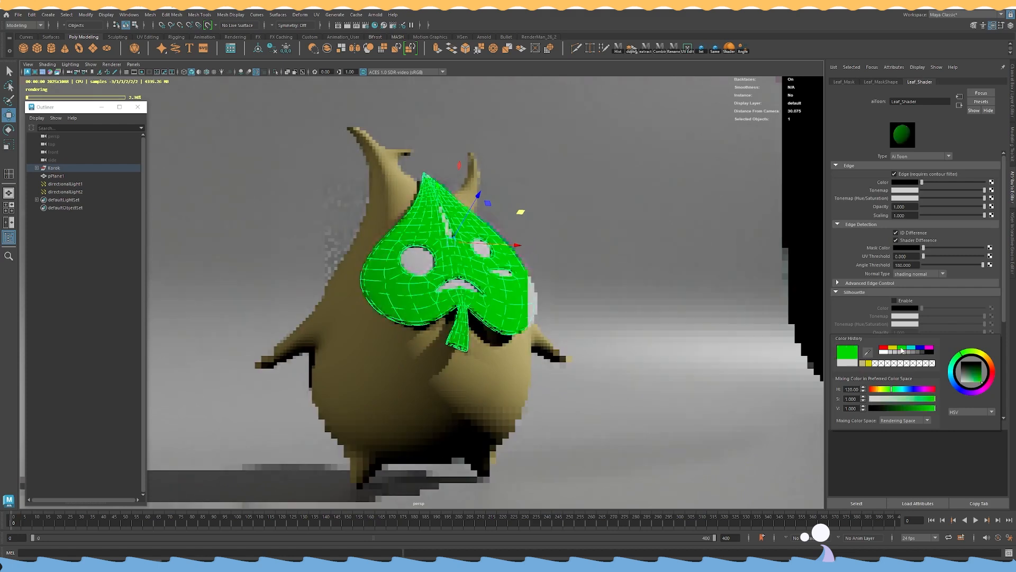
{"action": "left_click", "coordinate": [972, 354]}
{"action": "left_click", "coordinate": [973, 353]}
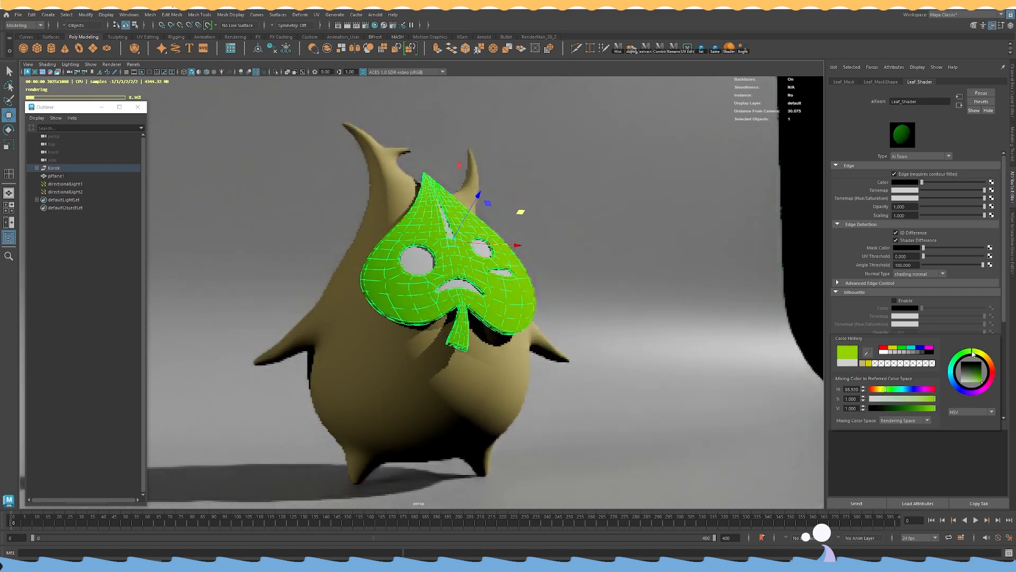
Adjust the saturation and brightness of Leaf_Shader's base color to a slightly deeper leaf green.
{"action": "left_click_drag", "start_coordinate": [932, 398], "coordinate": [920, 398]}
{"action": "left_click", "coordinate": [926, 408]}
{"action": "left_click", "coordinate": [926, 408]}
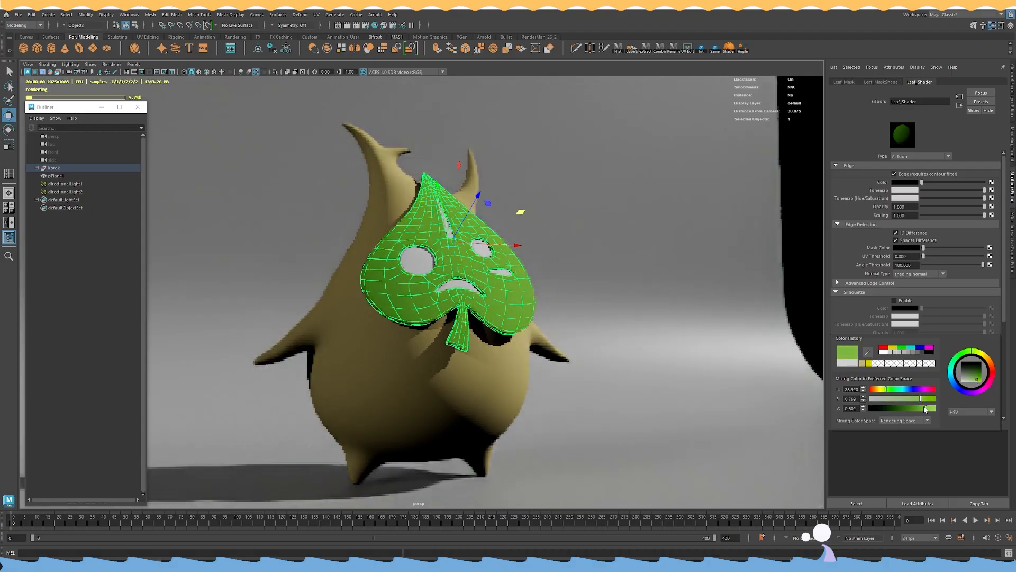
{"action": "left_click", "coordinate": [927, 400]}
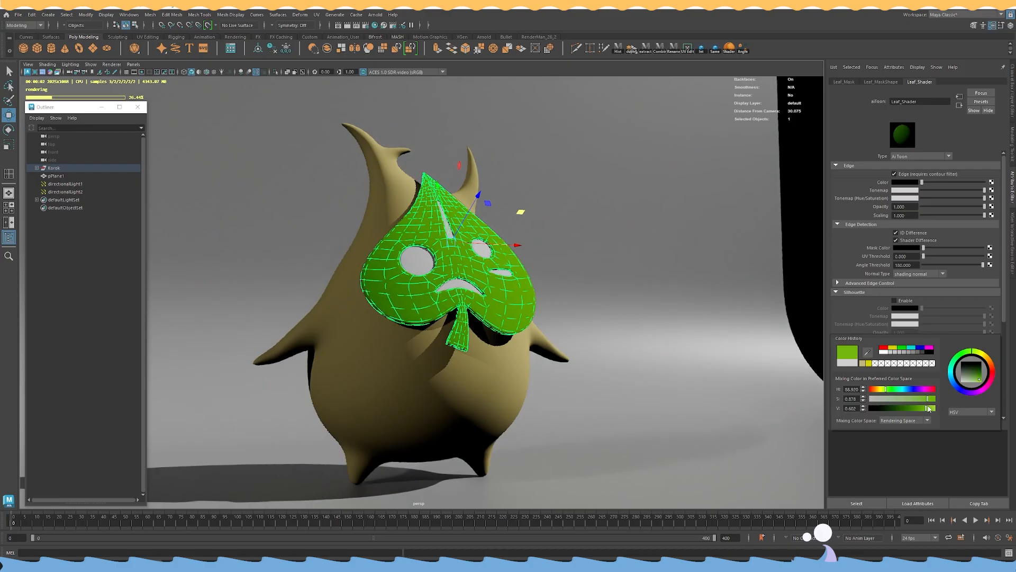
{"action": "left_click", "coordinate": [932, 409]}
Darken the base color of Eye_Shader on the eyes, mouth and mask slits to black.
{"action": "left_click_drag", "start_coordinate": [686, 286], "coordinate": [553, 301], "text": "alt"}
{"action": "scroll", "coordinate": [567, 288], "scroll_direction": "down", "scroll_amount": 5}
{"action": "scroll", "coordinate": [483, 283], "scroll_direction": "up", "scroll_amount": 4}
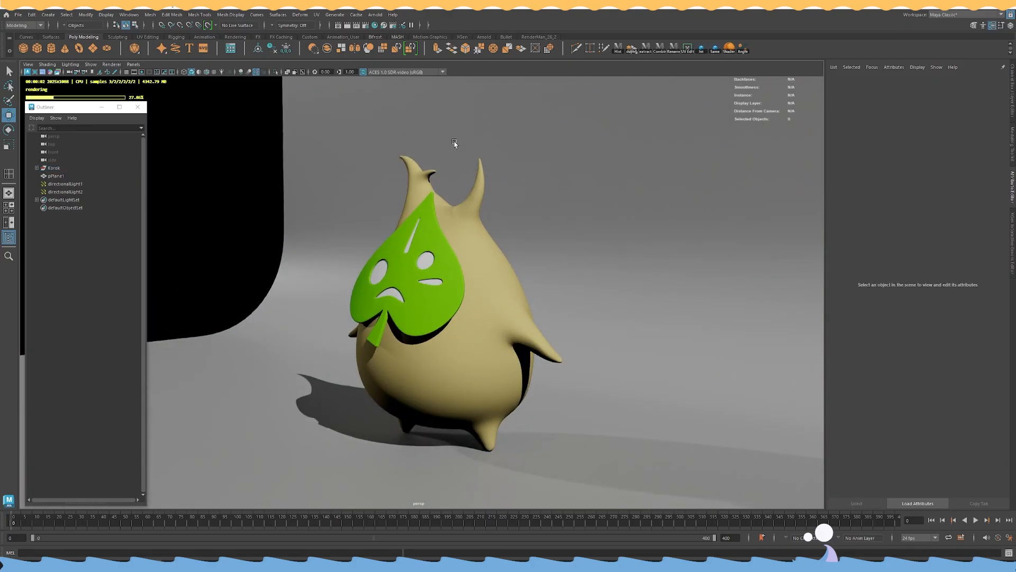
{"action": "scroll", "coordinate": [476, 201], "scroll_direction": "up", "scroll_amount": 3}
{"action": "left_click", "coordinate": [461, 208]}
{"action": "right_click_drag", "start_coordinate": [462, 208], "coordinate": [477, 401]}
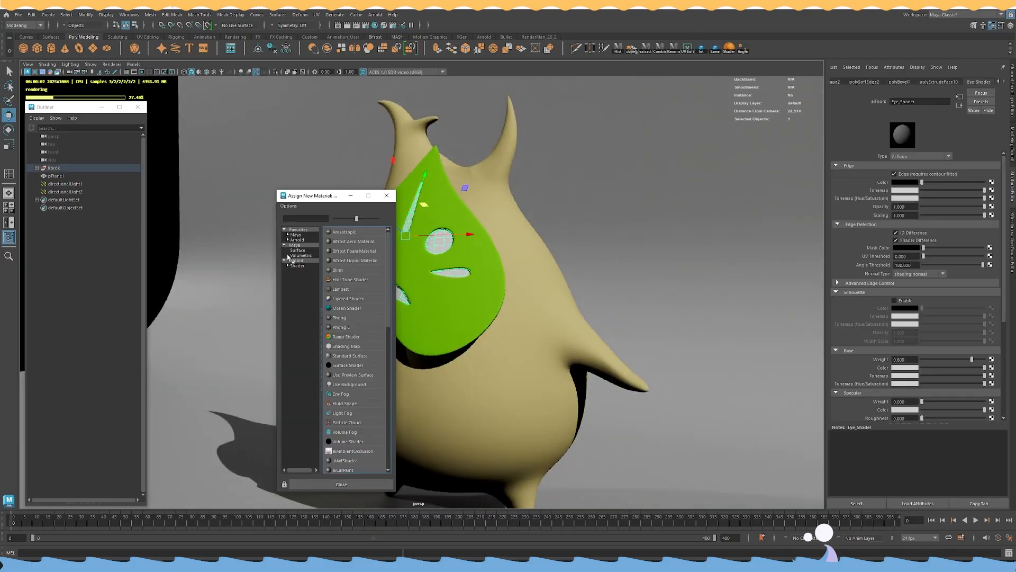
{"action": "left_click", "coordinate": [386, 195]}
{"action": "left_click", "coordinate": [906, 368]}
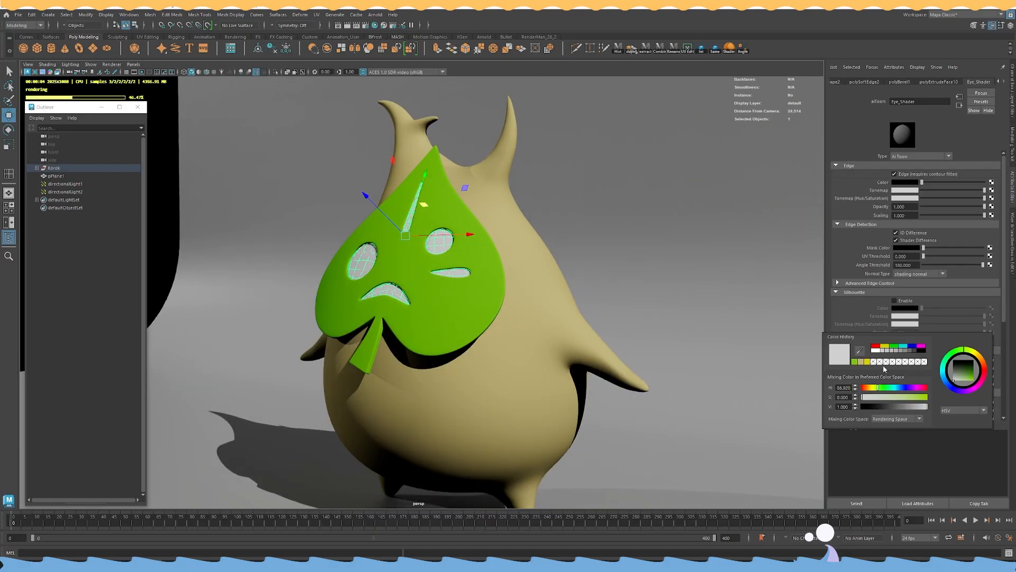
{"action": "left_click_drag", "start_coordinate": [926, 406], "coordinate": [869, 405]}
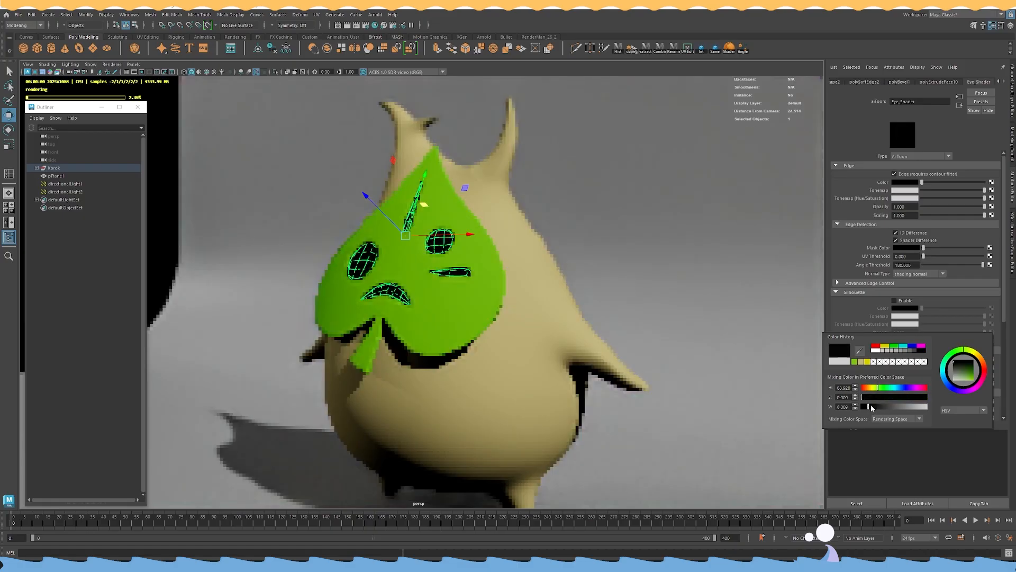
{"action": "left_click", "coordinate": [197, 210]}
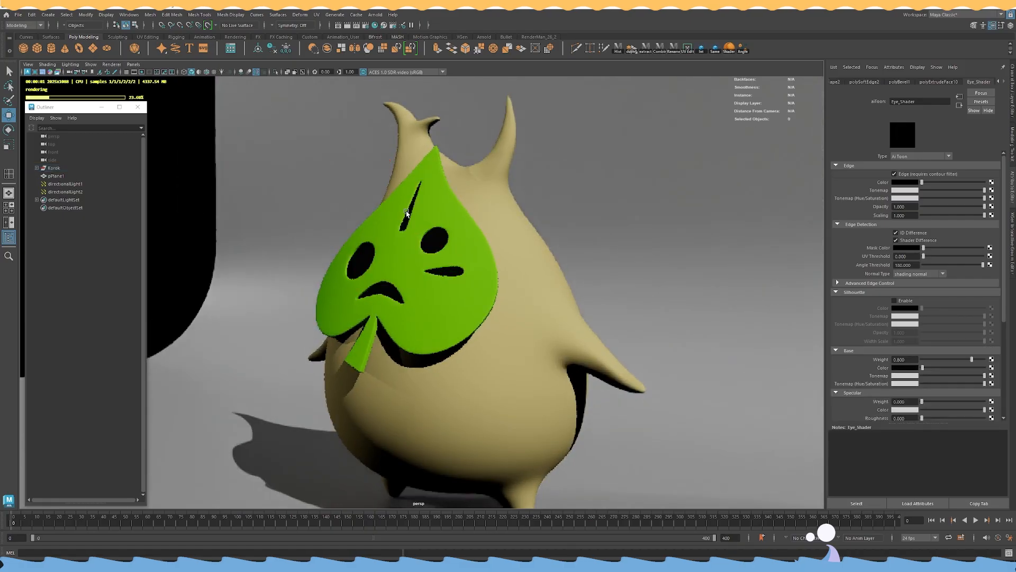
Examine the fully colored Korok from different angles and distances in the Arnold preview.
{"action": "left_click_drag", "start_coordinate": [405, 213], "coordinate": [520, 213], "text": "alt"}
{"action": "scroll", "coordinate": [520, 212], "scroll_direction": "down", "scroll_amount": 3}
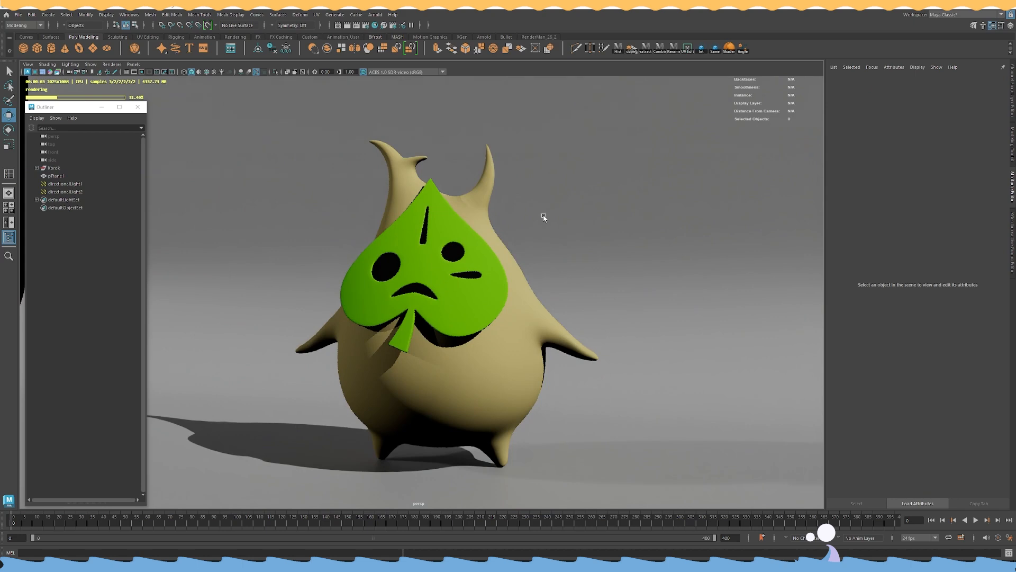
{"action": "left_click", "coordinate": [469, 204]}
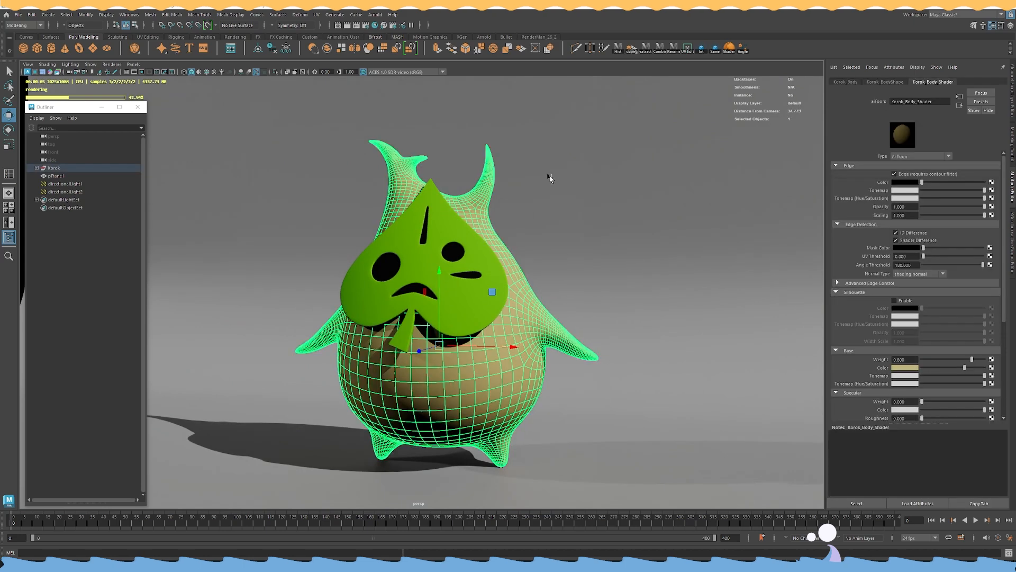
{"action": "key", "text": "ctrl+shift+i"}
{"action": "left_click_drag", "start_coordinate": [631, 226], "coordinate": [762, 229], "text": "alt"}
{"action": "left_click", "coordinate": [810, 229]}
{"action": "left_click_drag", "start_coordinate": [703, 243], "coordinate": [546, 259], "text": "alt"}
{"action": "right_click_drag", "start_coordinate": [545, 260], "coordinate": [863, 367], "text": "alt"}
{"action": "right_click_drag", "start_coordinate": [511, 264], "coordinate": [266, 238], "text": "alt"}
{"action": "mouse_move", "coordinate": [449, 257]}
{"action": "left_mouse_down", "text": "alt"}
{"action": "mouse_move", "coordinate": [459, 241]}
{"action": "mouse_move", "coordinate": [443, 229]}
{"action": "mouse_move", "coordinate": [465, 265]}
{"action": "left_mouse_up", "text": "alt"}
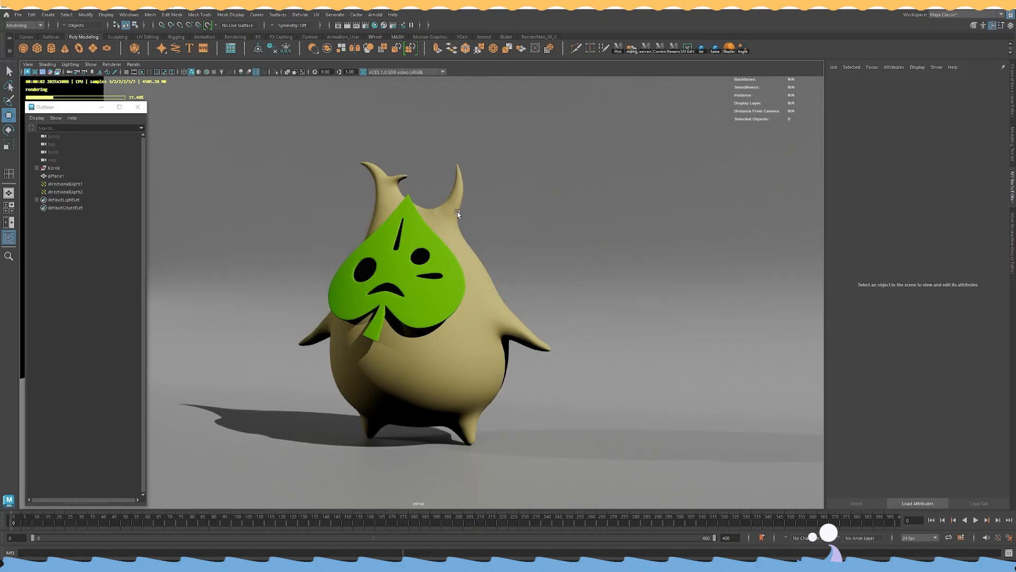
{"action": "right_click_drag", "start_coordinate": [504, 293], "coordinate": [508, 303], "text": "alt"}
{"action": "left_click_drag", "start_coordinate": [508, 304], "coordinate": [549, 315], "text": "alt"}
{"action": "right_click_drag", "start_coordinate": [549, 315], "coordinate": [537, 309], "text": "alt"}
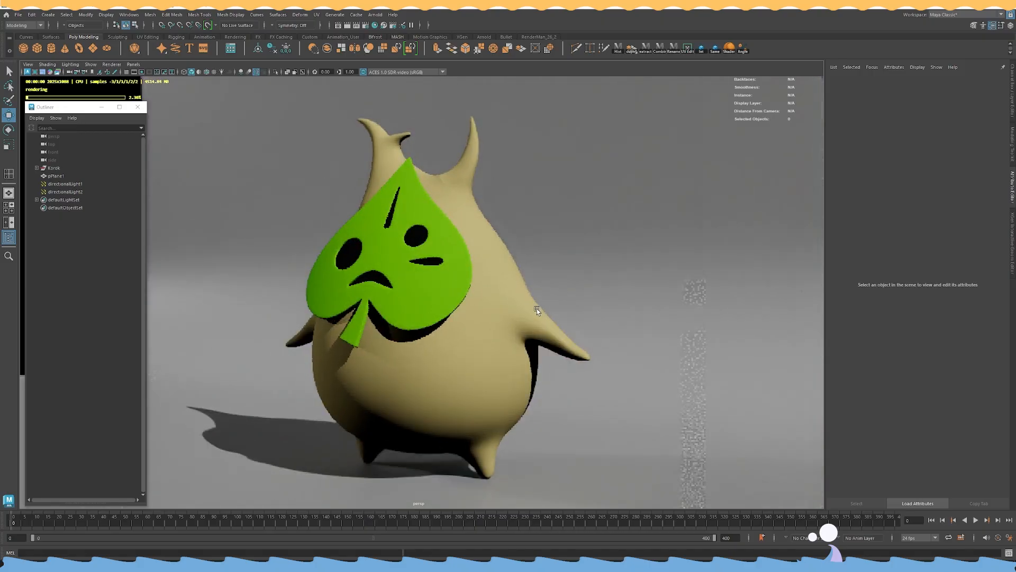
{"action": "left_click_drag", "start_coordinate": [537, 309], "coordinate": [546, 311], "text": "alt"}
{"action": "middle_click_drag", "start_coordinate": [547, 311], "coordinate": [555, 317], "text": "alt"}
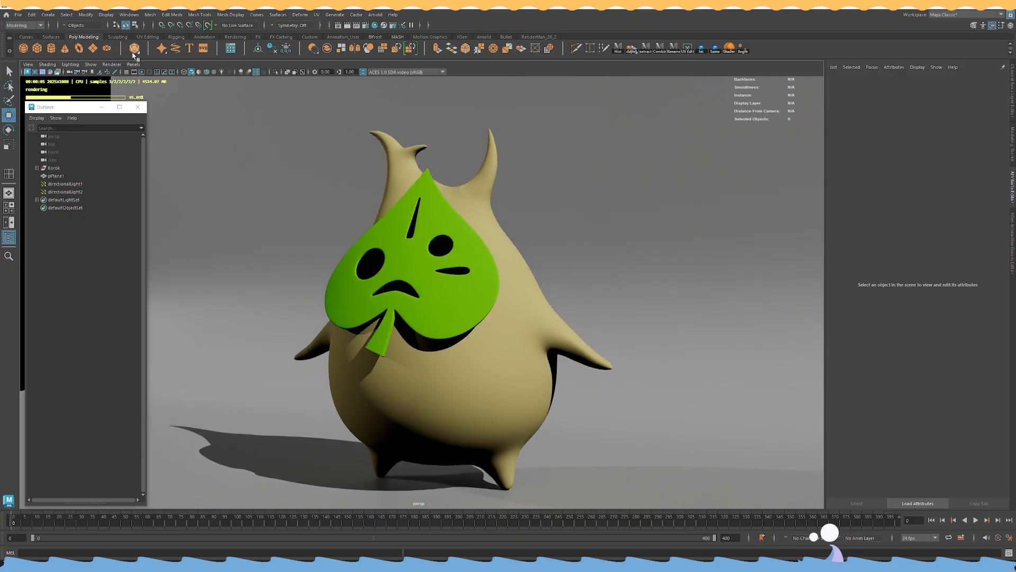
Switch the viewport renderer to Viewport 2.0 and graph the connections of Eye_Shader, Korok_Body_Shader and Leaf_Shader in Hypershade.
{"action": "left_click", "coordinate": [113, 65]}
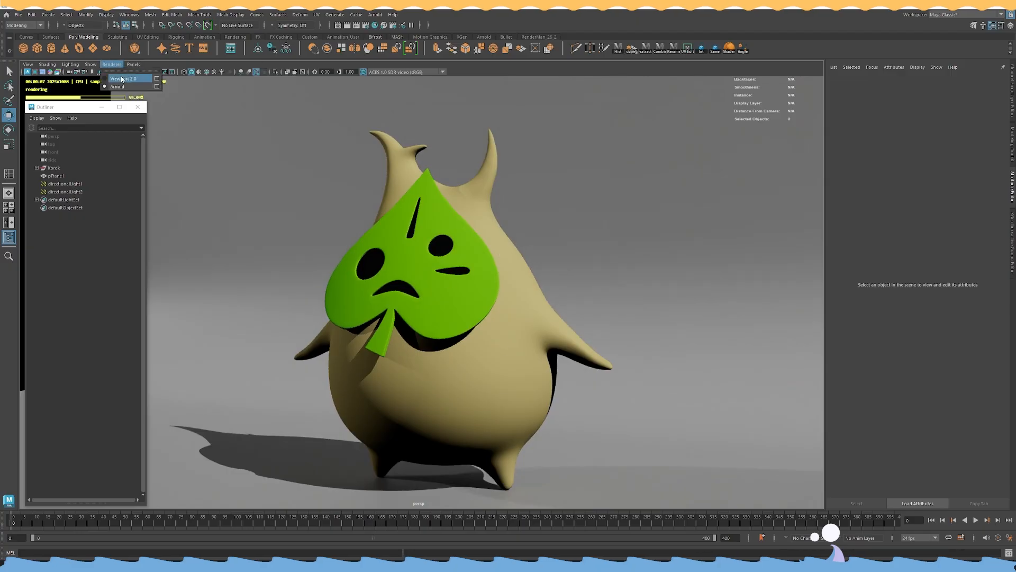
{"action": "left_click", "coordinate": [122, 78]}
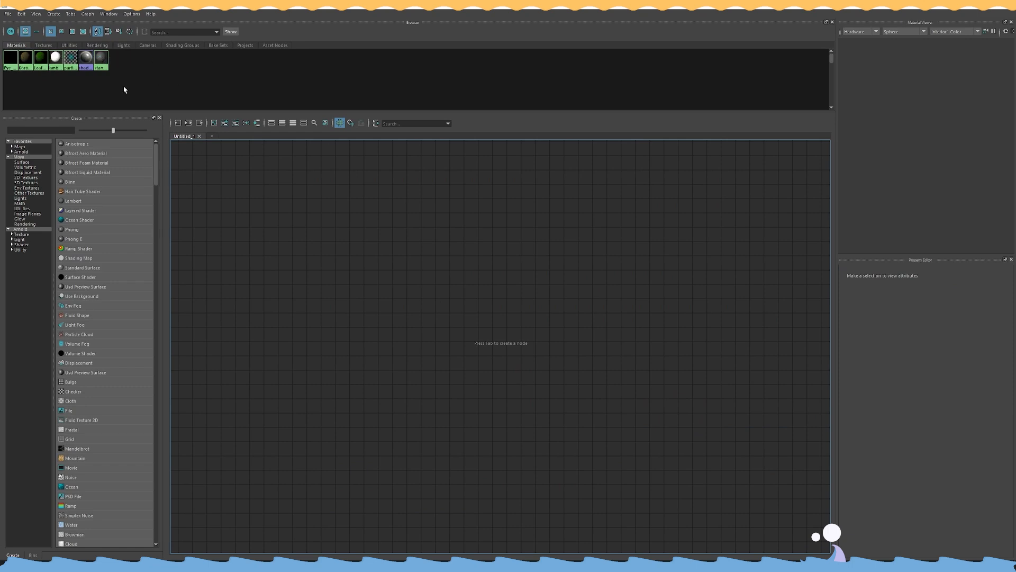
{"action": "left_click", "coordinate": [9, 59]}
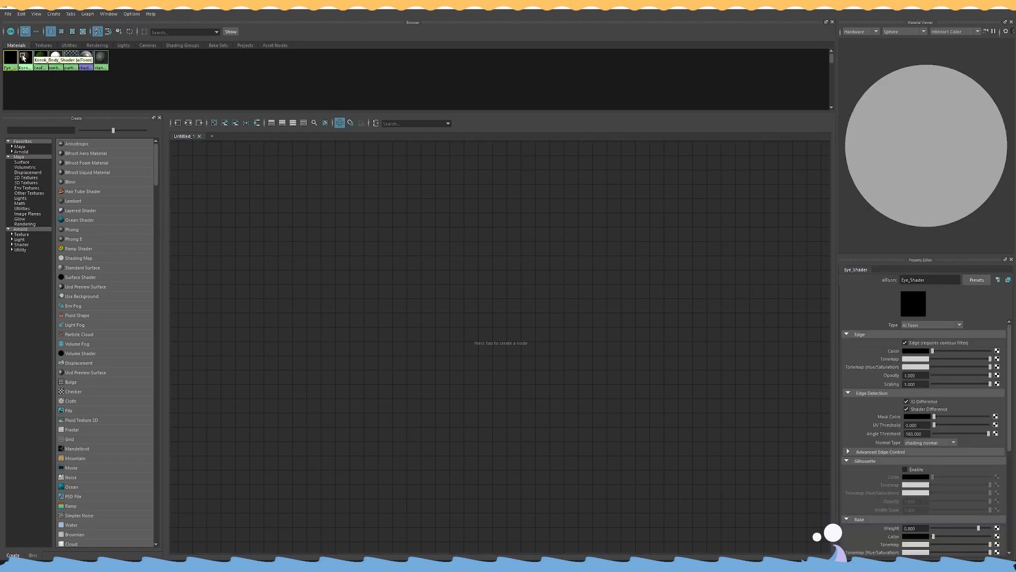
{"action": "left_click", "coordinate": [23, 58], "text": "shift"}
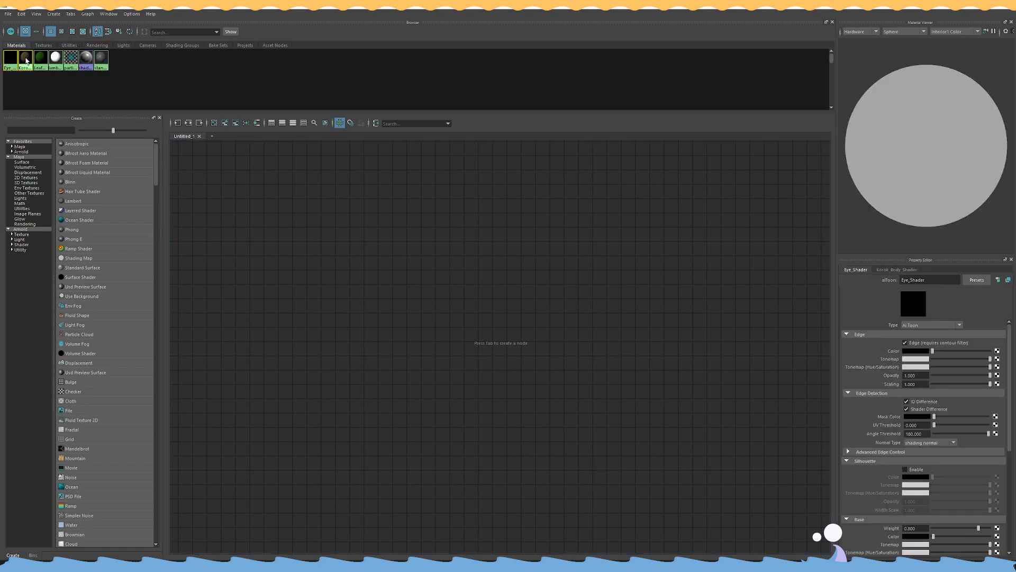
{"action": "left_click", "coordinate": [40, 62], "text": "shift"}
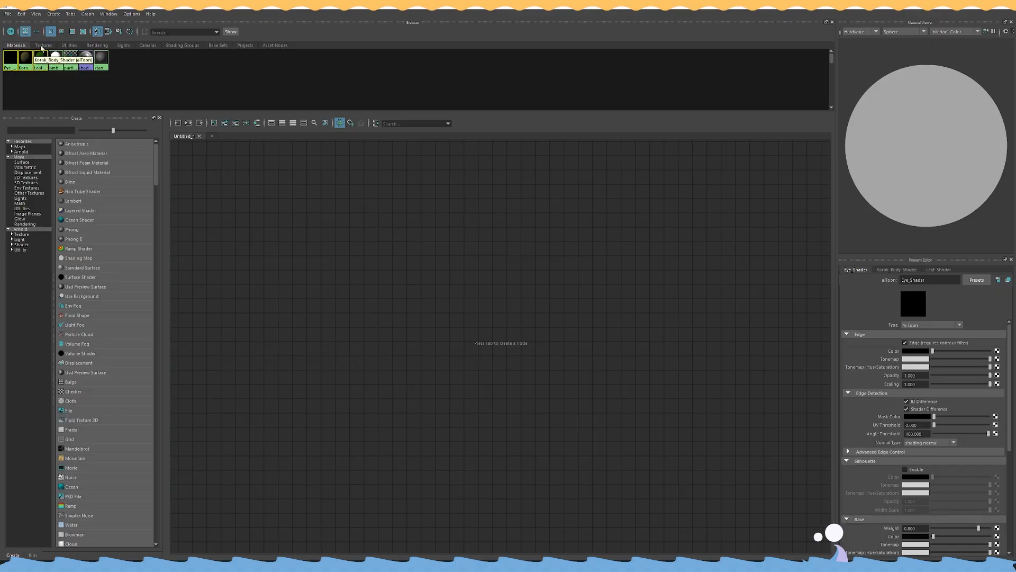
{"action": "left_click", "coordinate": [189, 123]}
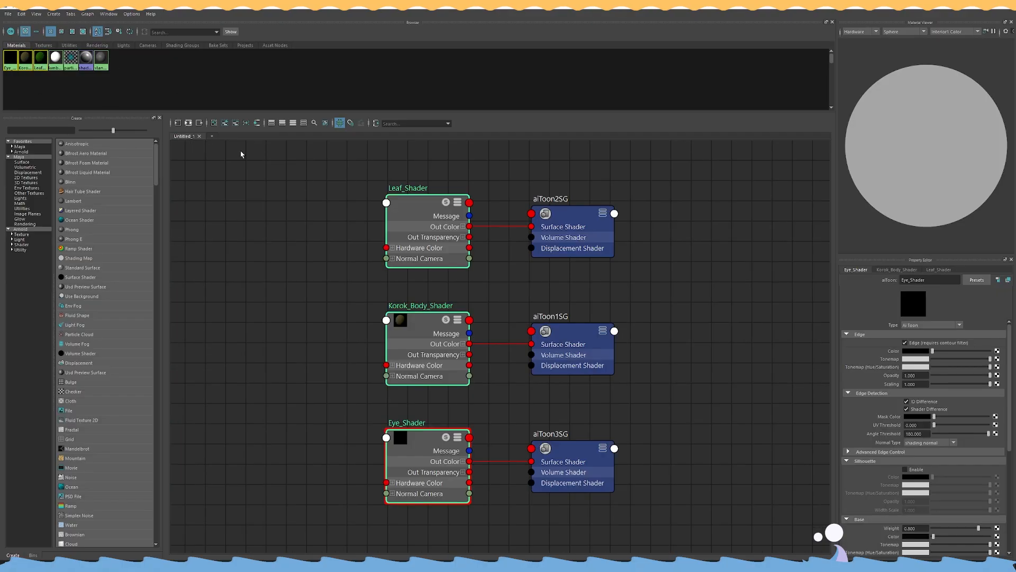
Select the Leaf_Shader node in the Hypershade graph to show its attributes.
{"action": "left_click", "coordinate": [339, 347]}
{"action": "middle_click_drag", "start_coordinate": [334, 354], "coordinate": [379, 334], "text": "alt"}
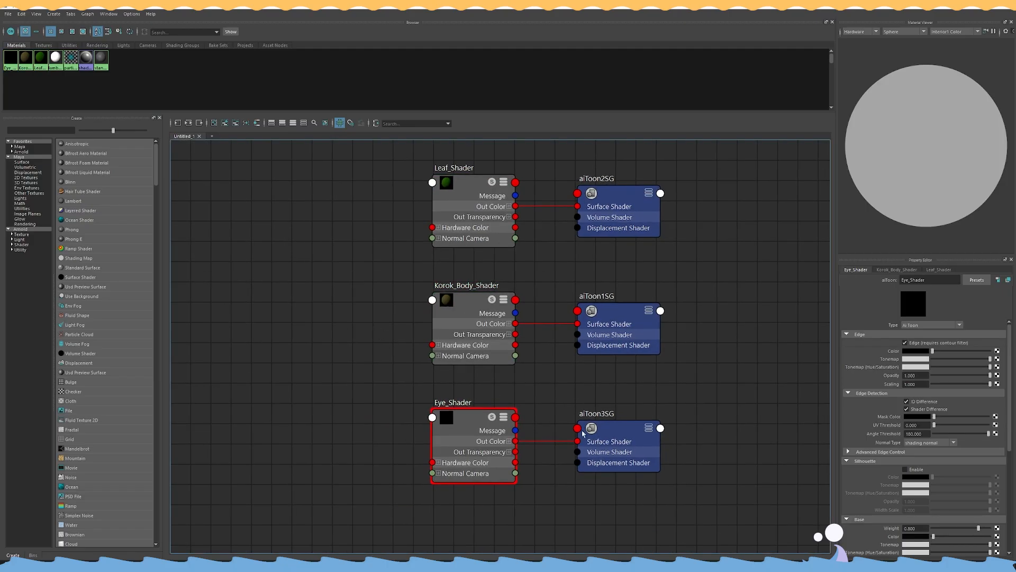
{"action": "middle_click_drag", "start_coordinate": [448, 182], "coordinate": [477, 201], "text": "alt"}
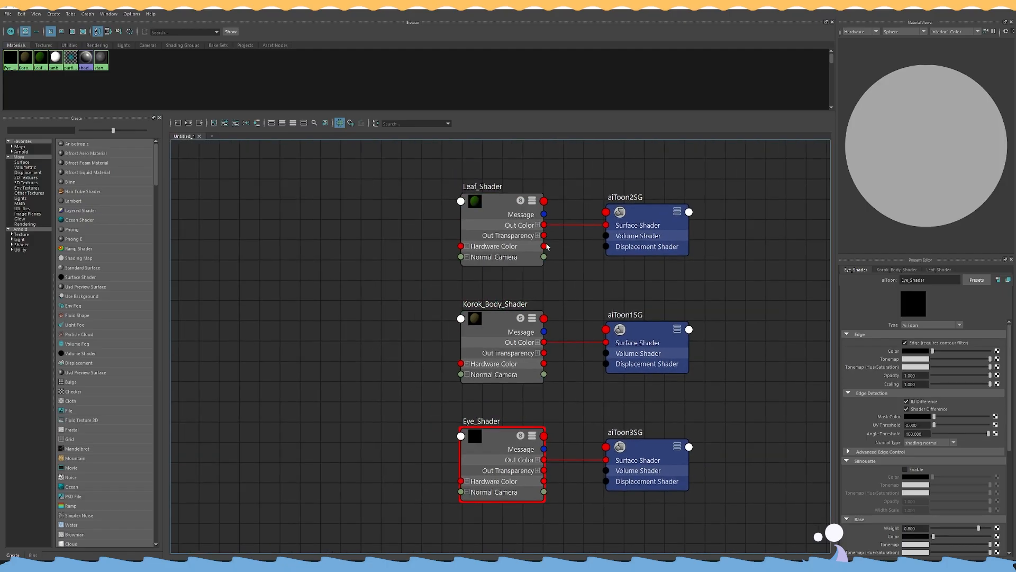
{"action": "left_click", "coordinate": [490, 225]}
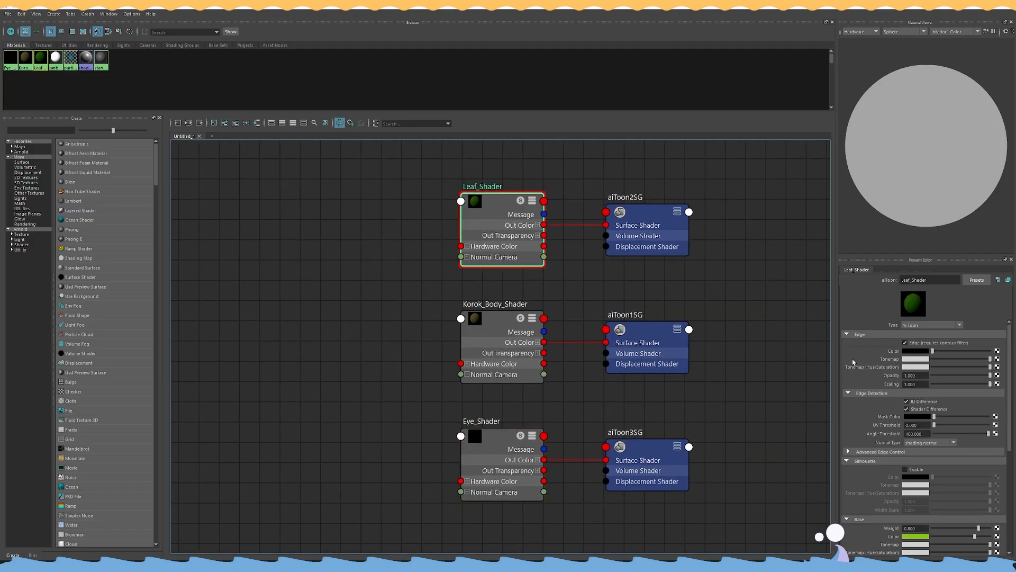
{"action": "left_click_drag", "start_coordinate": [828, 7], "coordinate": [0, 169]}
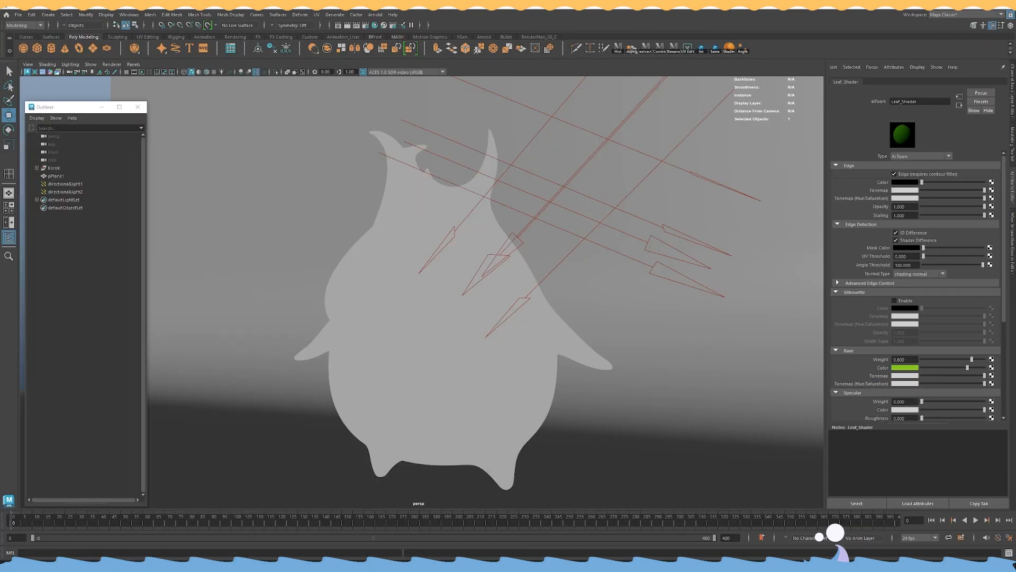
{"action": "left_click_drag", "start_coordinate": [0, 80], "coordinate": [534, 2]}
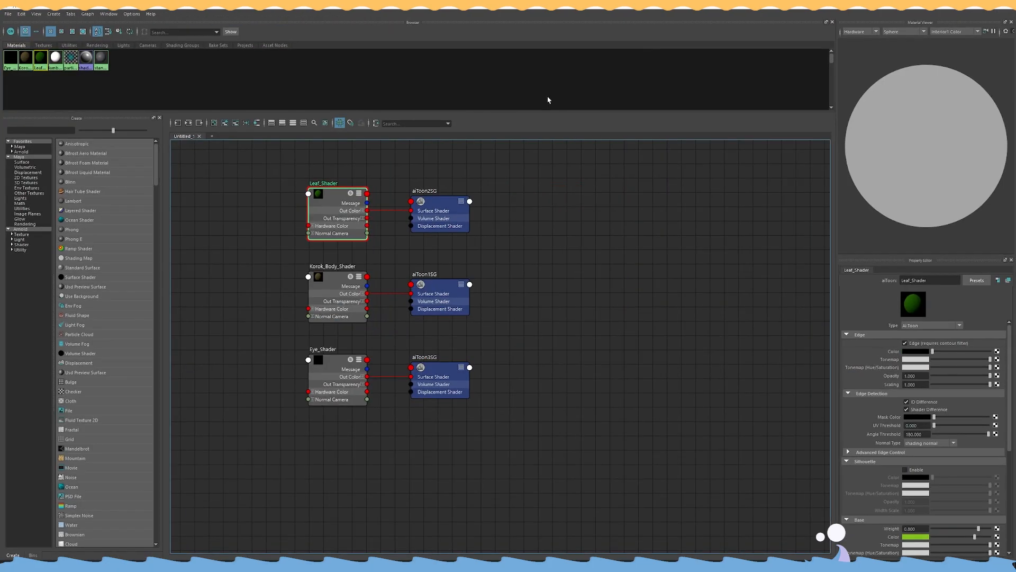
{"action": "left_click", "coordinate": [965, 5]}
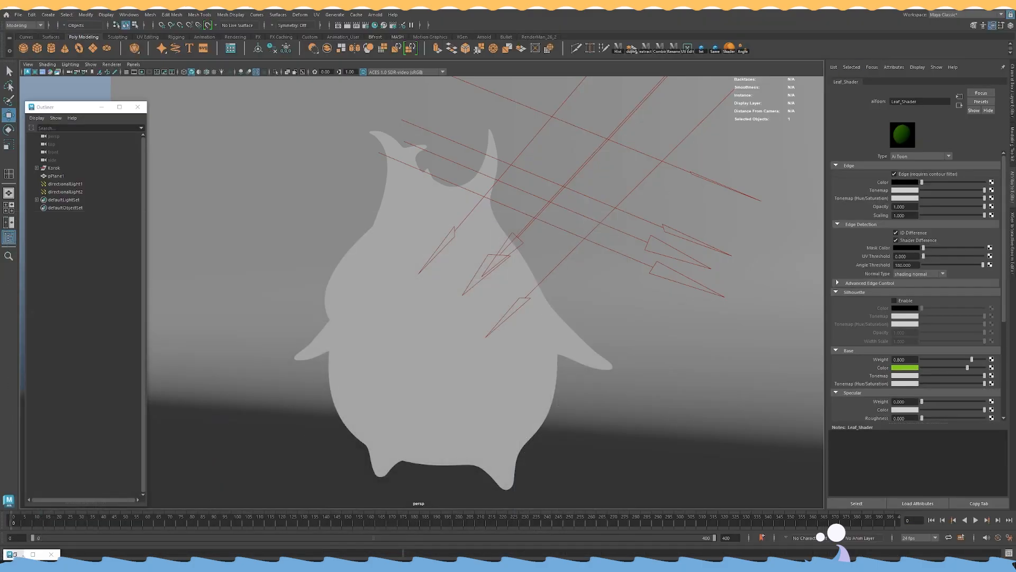
{"action": "left_click", "coordinate": [32, 554]}
{"action": "left_click_drag", "start_coordinate": [338, 4], "coordinate": [473, 3]}
{"action": "middle_click_drag", "start_coordinate": [586, 191], "coordinate": [691, 245], "text": "alt"}
{"action": "scroll", "coordinate": [430, 274], "scroll_direction": "up", "scroll_amount": 2}
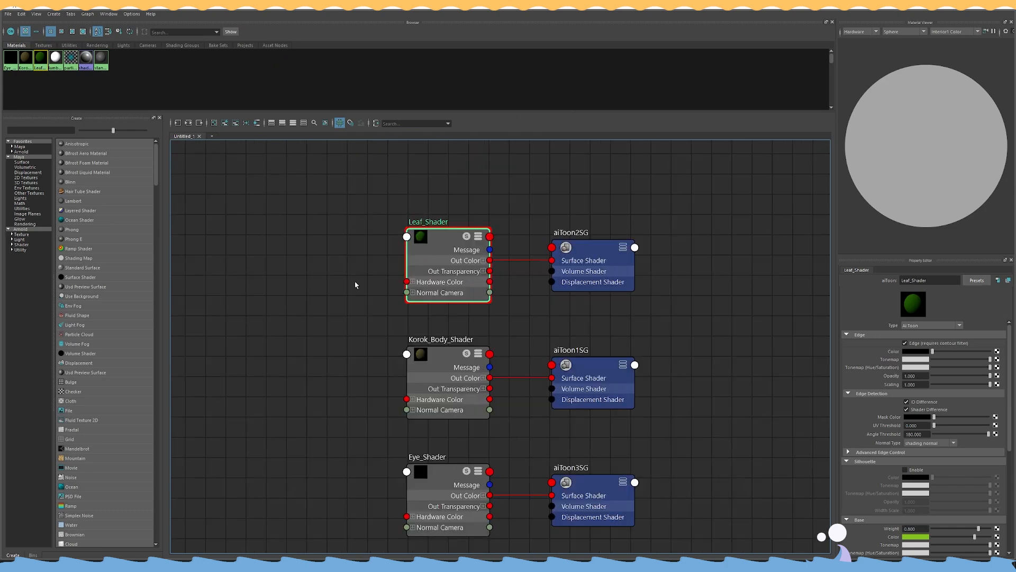
{"action": "scroll", "coordinate": [895, 450], "scroll_direction": "down", "scroll_amount": 3}
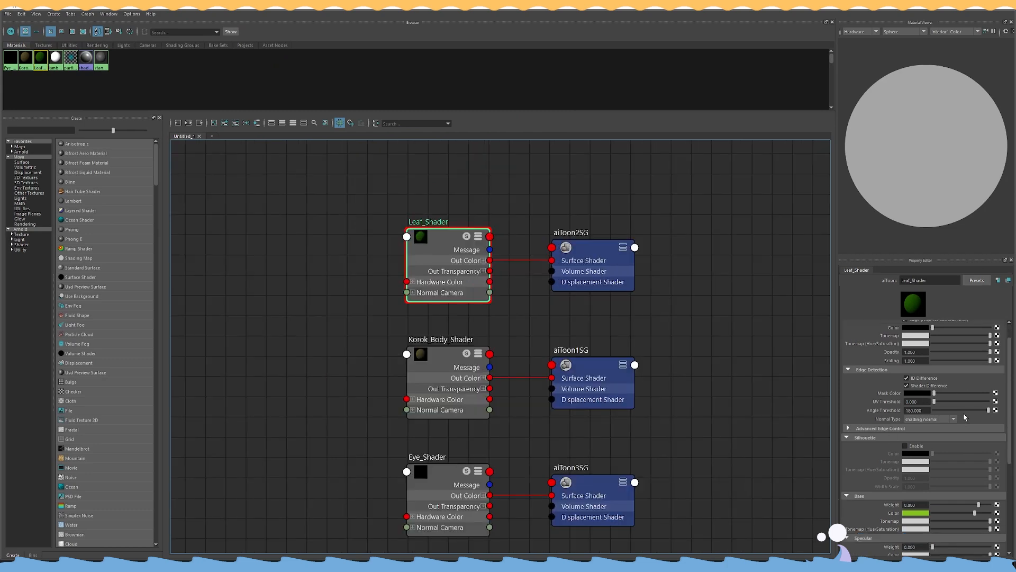
{"action": "middle_click_drag", "start_coordinate": [651, 304], "coordinate": [681, 317], "text": "alt"}
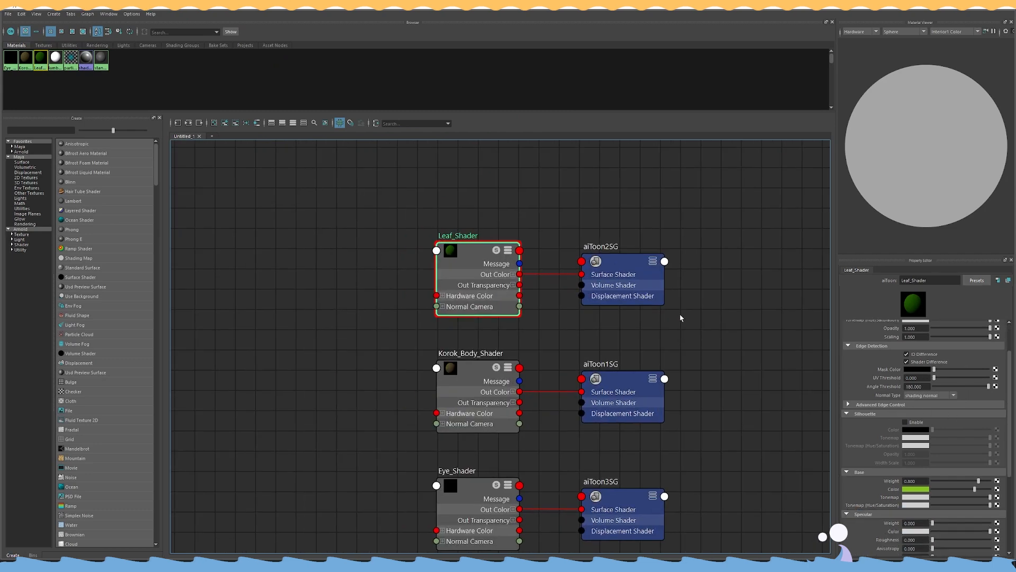
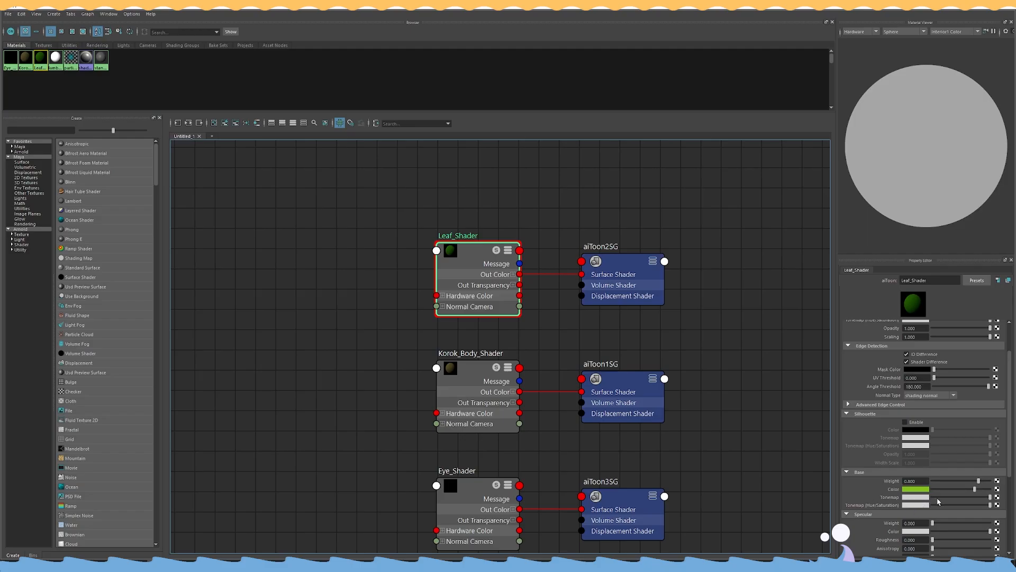
{"action": "left_click", "coordinate": [272, 295]}
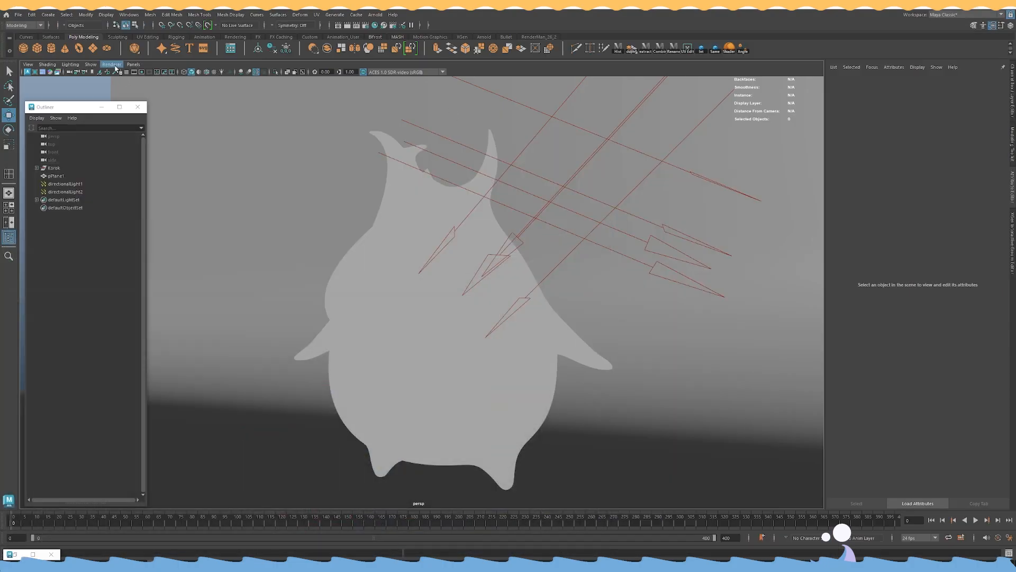
Switch the viewport renderer to Arnold and set the intensity of directionalLight2 to 0.5.
{"action": "left_click", "coordinate": [113, 64]}
{"action": "left_click", "coordinate": [138, 91]}
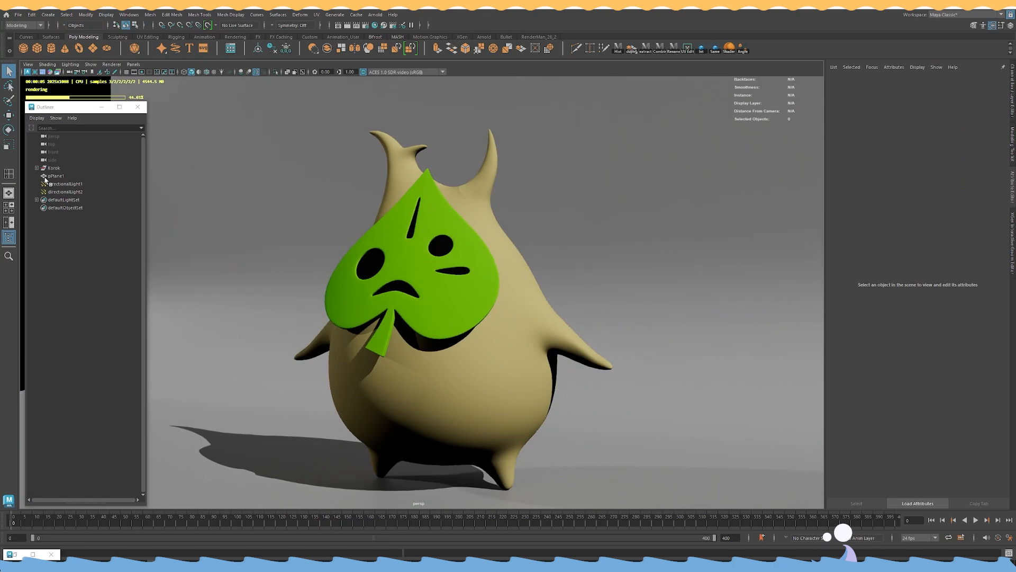
{"action": "left_click", "coordinate": [65, 193]}
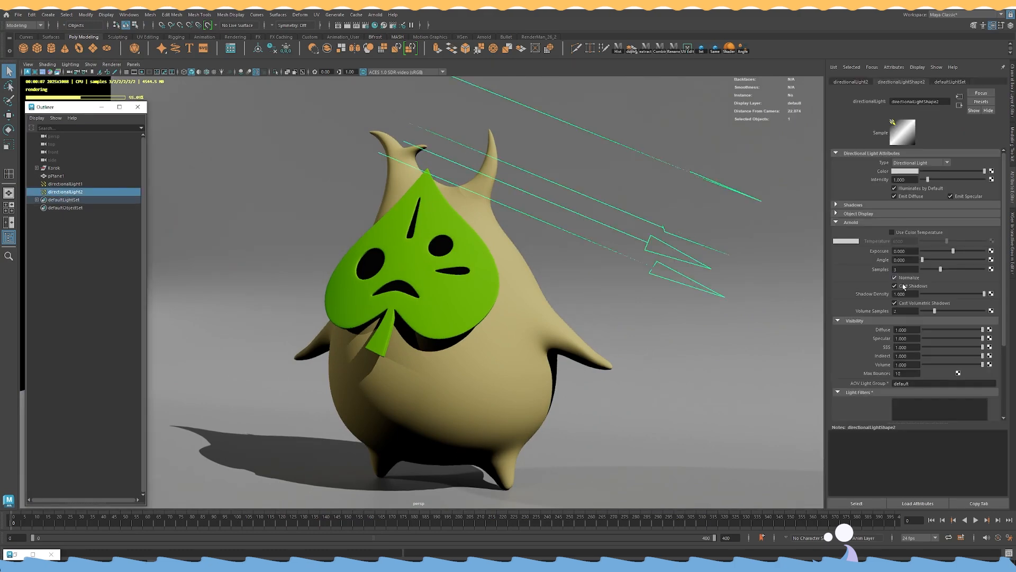
{"action": "left_click_drag", "start_coordinate": [913, 180], "coordinate": [846, 180]}
{"action": "type", "text": ".5"}
{"action": "key", "text": "Return"}
{"action": "left_click", "coordinate": [82, 277]}
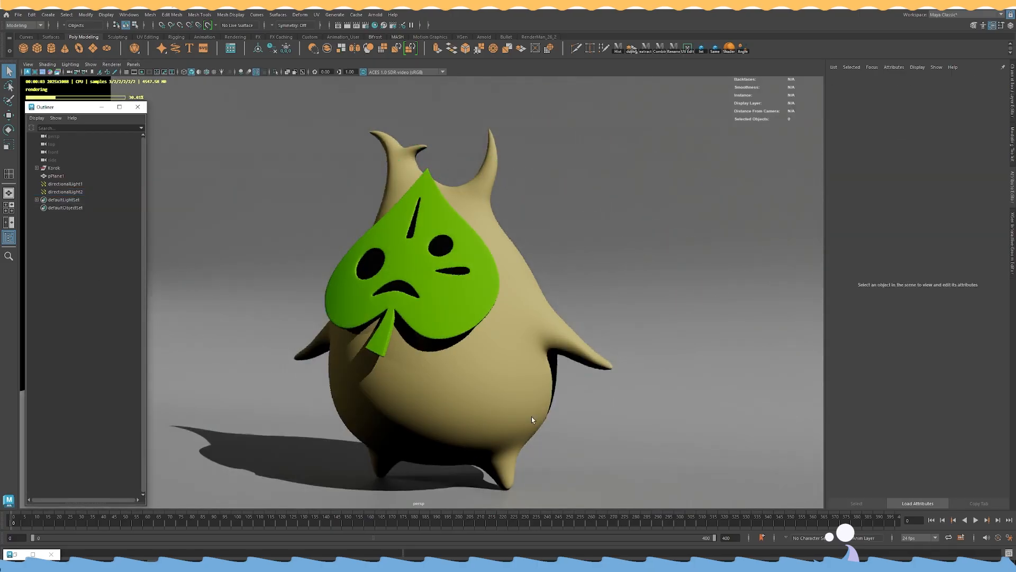
Switch the viewport renderer back to Viewport 2.0 and create an aiRampRgb node in the Hypershade graph.
{"action": "left_click", "coordinate": [112, 64]}
{"action": "left_click", "coordinate": [127, 87]}
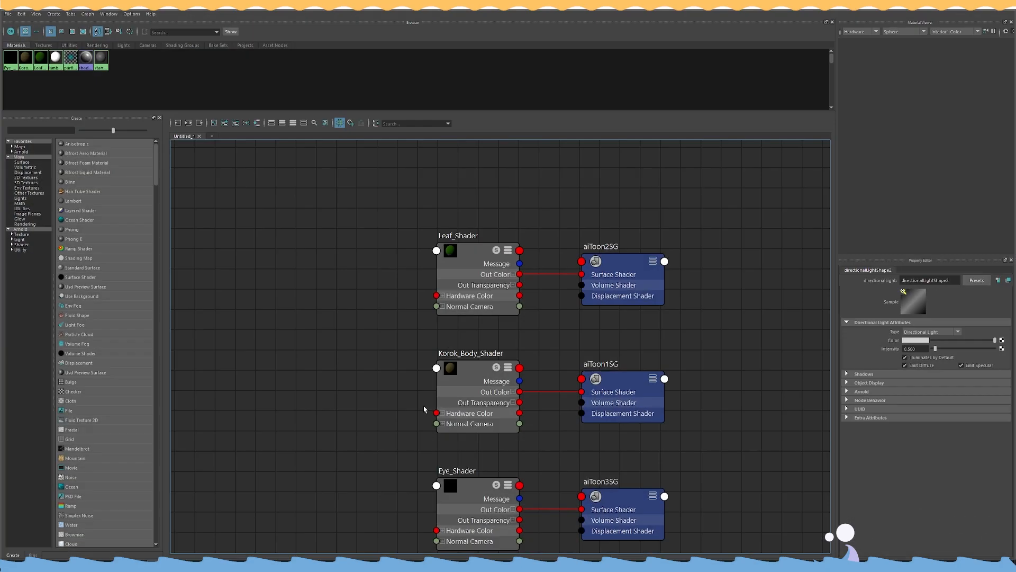
{"action": "key", "text": "Tab"}
{"action": "type", "text": "airam"}
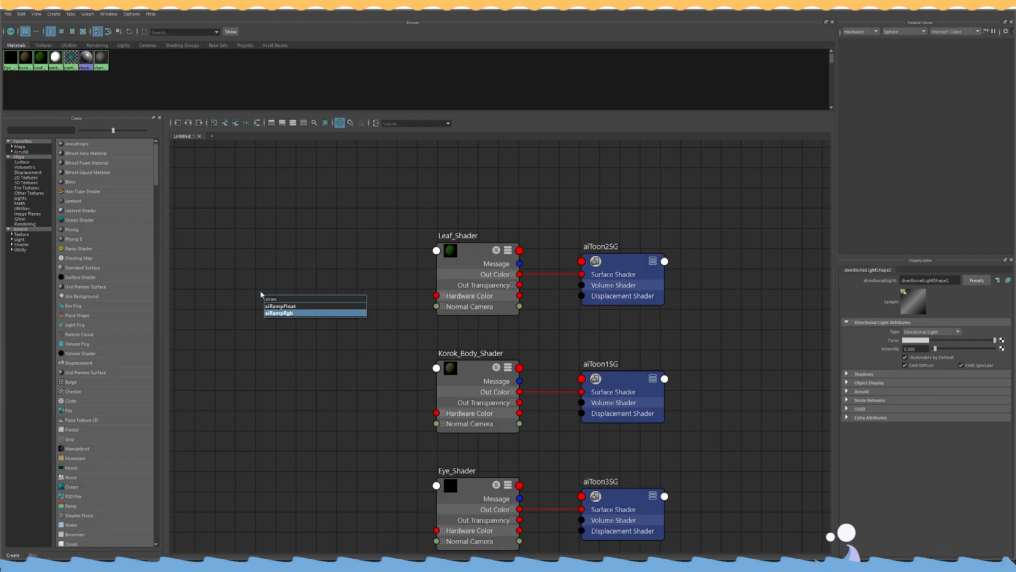
{"action": "key", "text": "Return"}
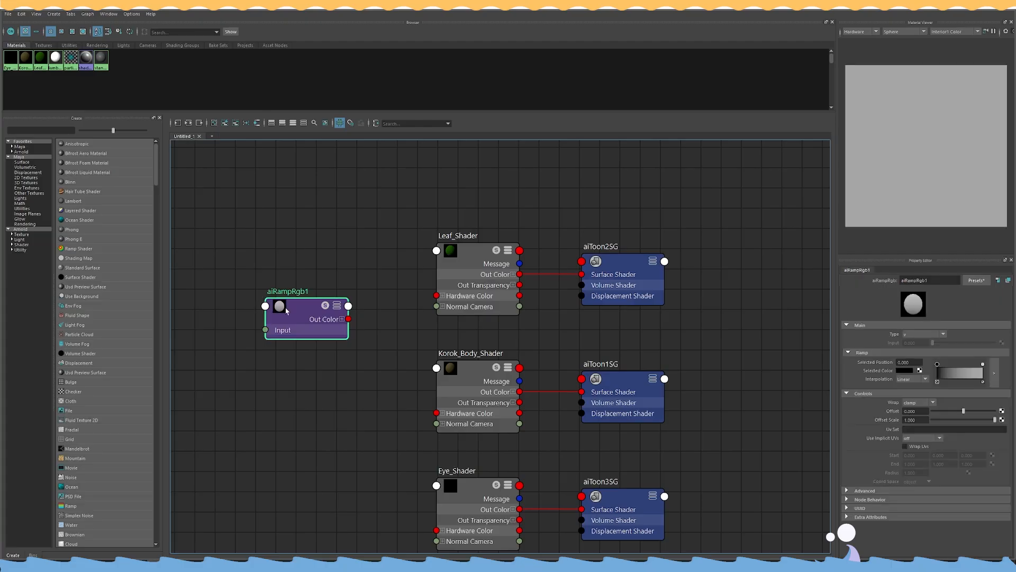
{"action": "left_click", "coordinate": [994, 374]}
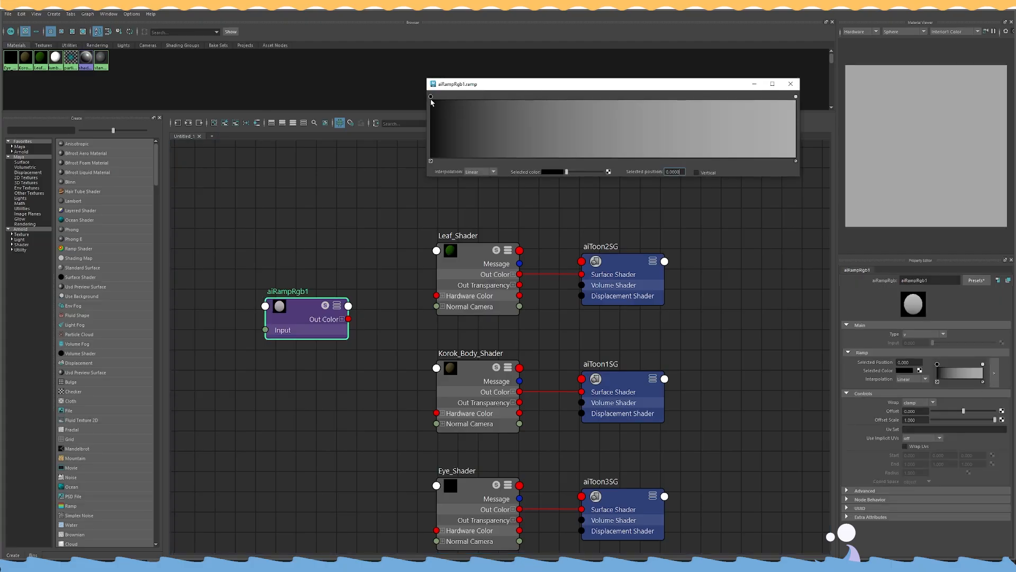
{"action": "left_click_drag", "start_coordinate": [431, 97], "coordinate": [479, 108]}
{"action": "left_click", "coordinate": [676, 112]}
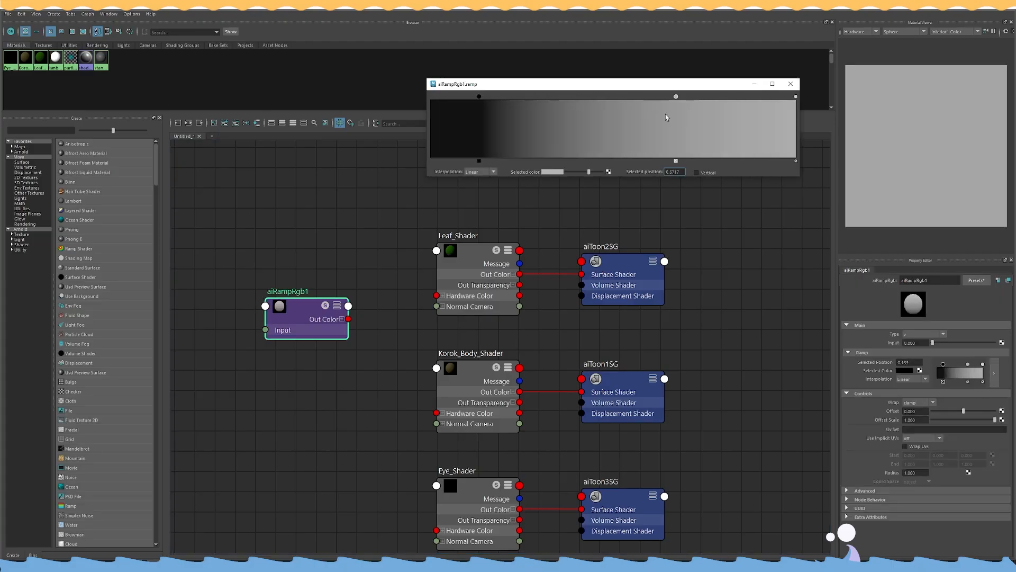
{"action": "left_click_drag", "start_coordinate": [676, 96], "coordinate": [625, 108]}
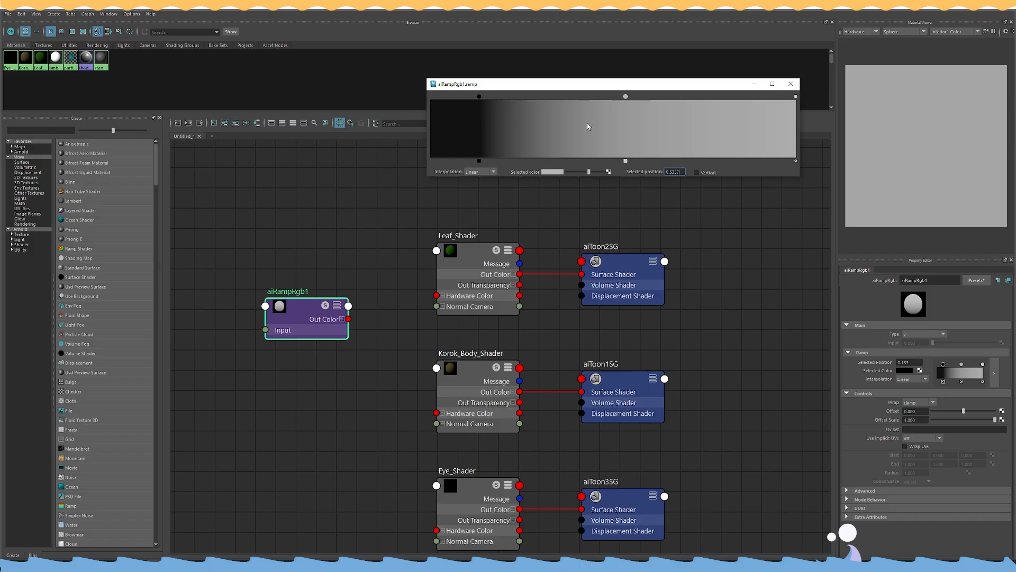
{"action": "left_click", "coordinate": [625, 160]}
{"action": "left_click_drag", "start_coordinate": [479, 98], "coordinate": [431, 98]}
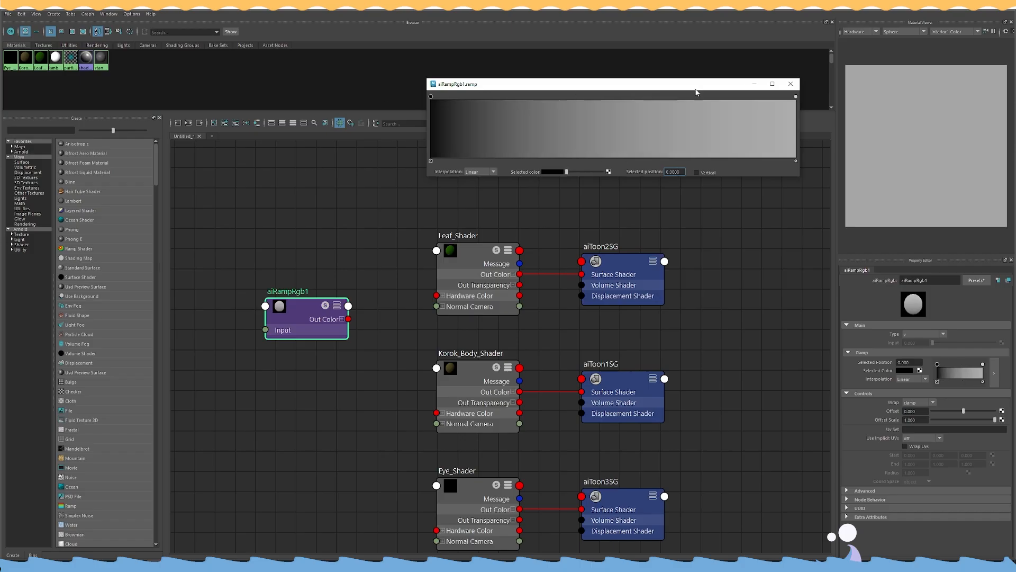
{"action": "left_click", "coordinate": [791, 84]}
Connect the aiRampRgb1 node to the Base Tonemap of Korok_Body_Shader.
{"action": "left_click", "coordinate": [476, 260]}
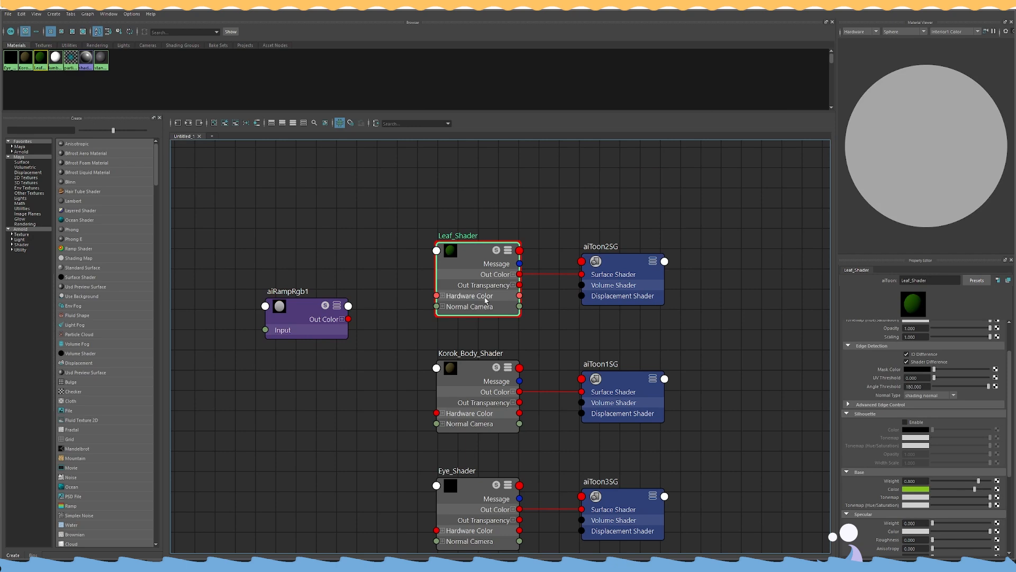
{"action": "left_click", "coordinate": [482, 397]}
{"action": "middle_click_drag", "start_coordinate": [404, 356], "coordinate": [415, 320], "text": "alt"}
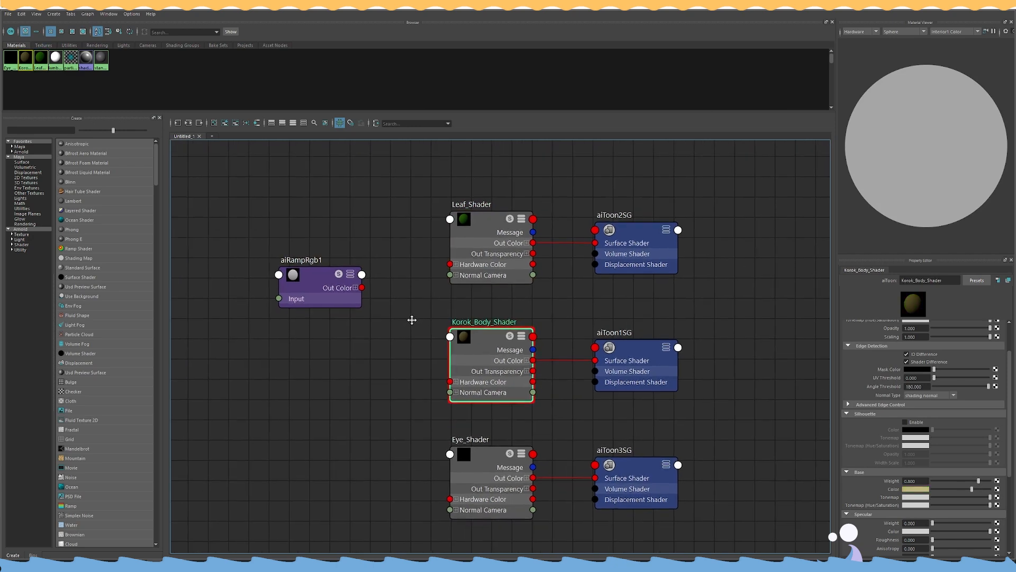
{"action": "scroll", "coordinate": [909, 454], "scroll_direction": "down", "scroll_amount": 1}
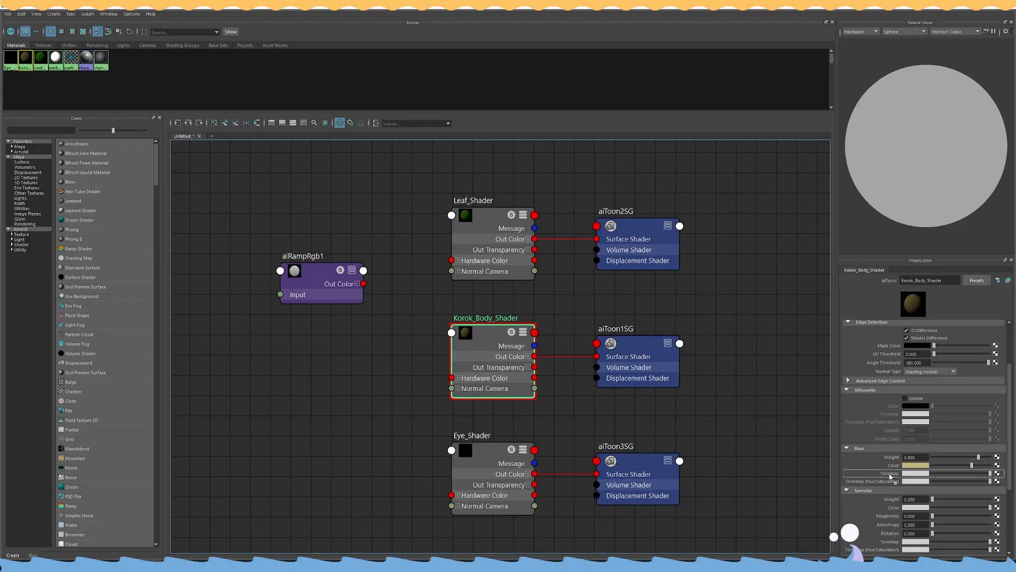
{"action": "middle_click_drag", "start_coordinate": [890, 476], "coordinate": [890, 475]}
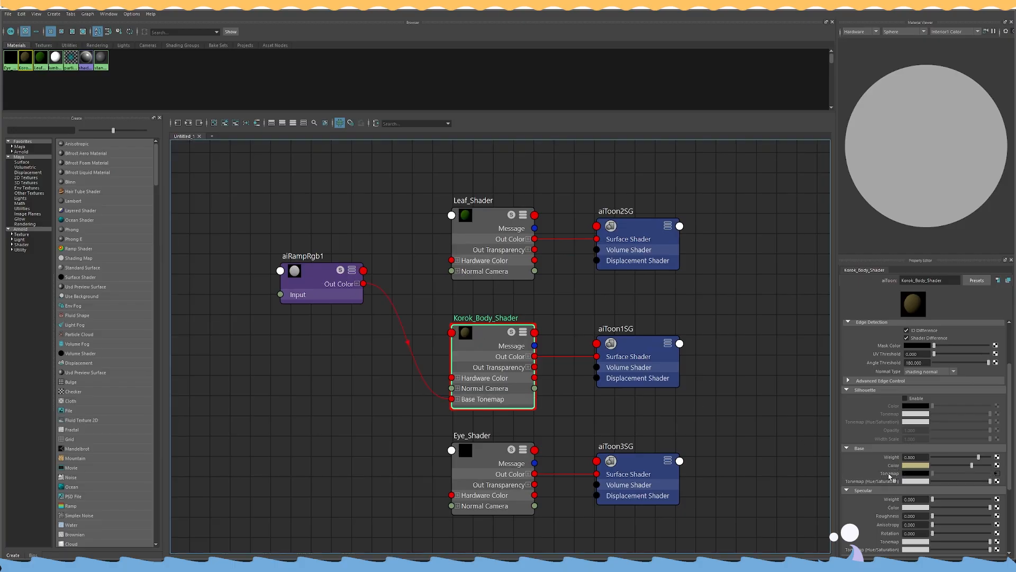
Render the viewport with Arnold and open the enlarged ramp editor of aiRampRgb1 beside the Korok.
{"action": "left_click", "coordinate": [320, 297]}
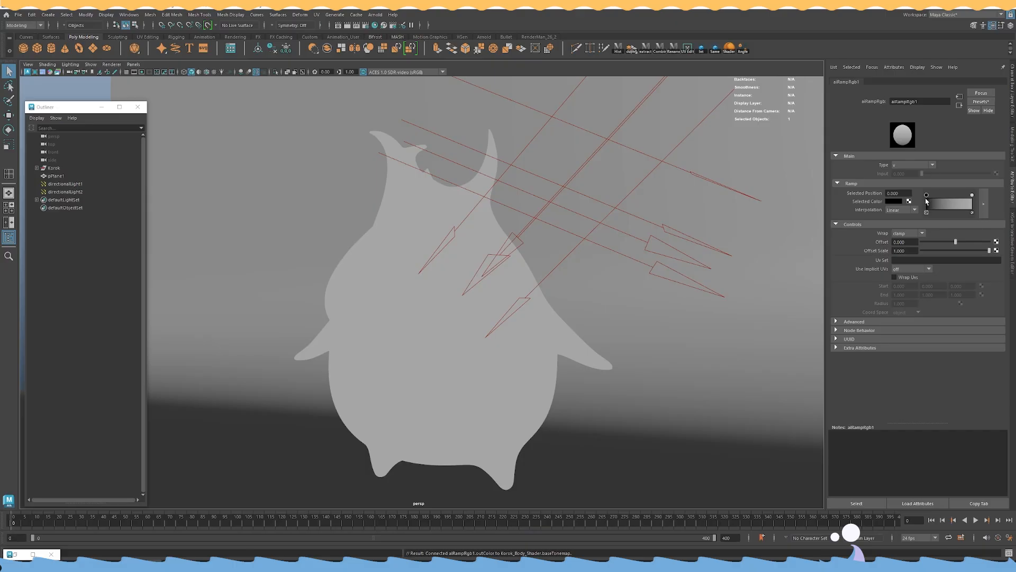
{"action": "left_click", "coordinate": [117, 65]}
{"action": "left_click", "coordinate": [119, 84]}
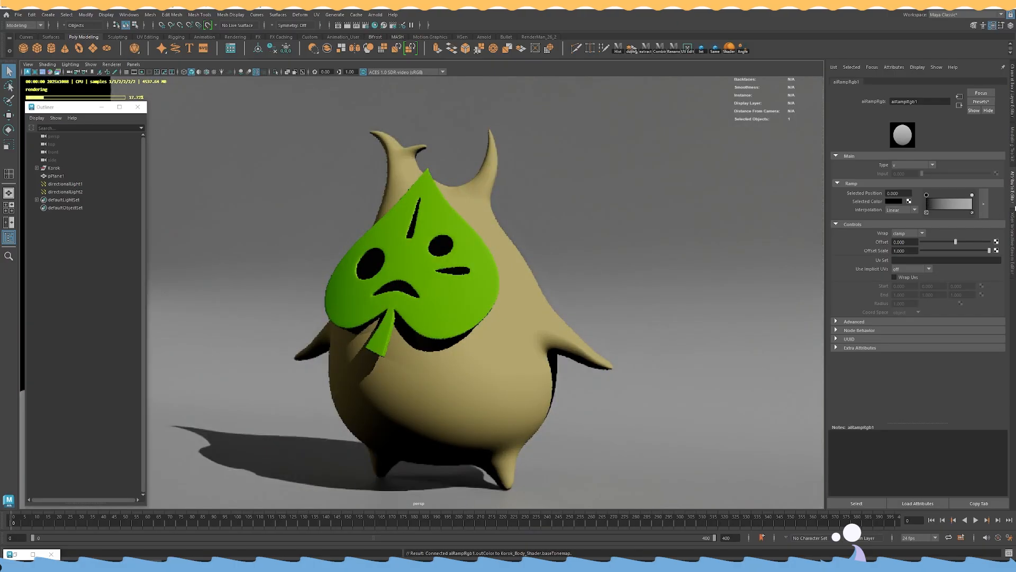
{"action": "left_click", "coordinate": [984, 204]}
{"action": "left_click_drag", "start_coordinate": [586, 84], "coordinate": [683, 87]}
Set the interpolation of the first and last stops of the aiRampRgb1 ramp to None.
{"action": "left_click_drag", "start_coordinate": [528, 99], "coordinate": [463, 109]}
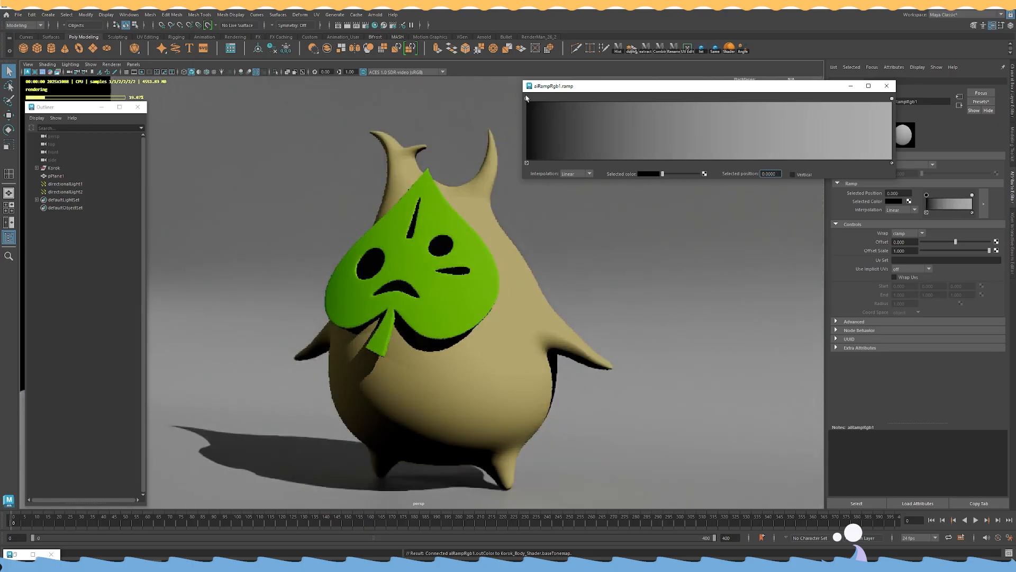
{"action": "left_click_drag", "start_coordinate": [527, 99], "coordinate": [507, 104]}
{"action": "left_click", "coordinate": [590, 174]}
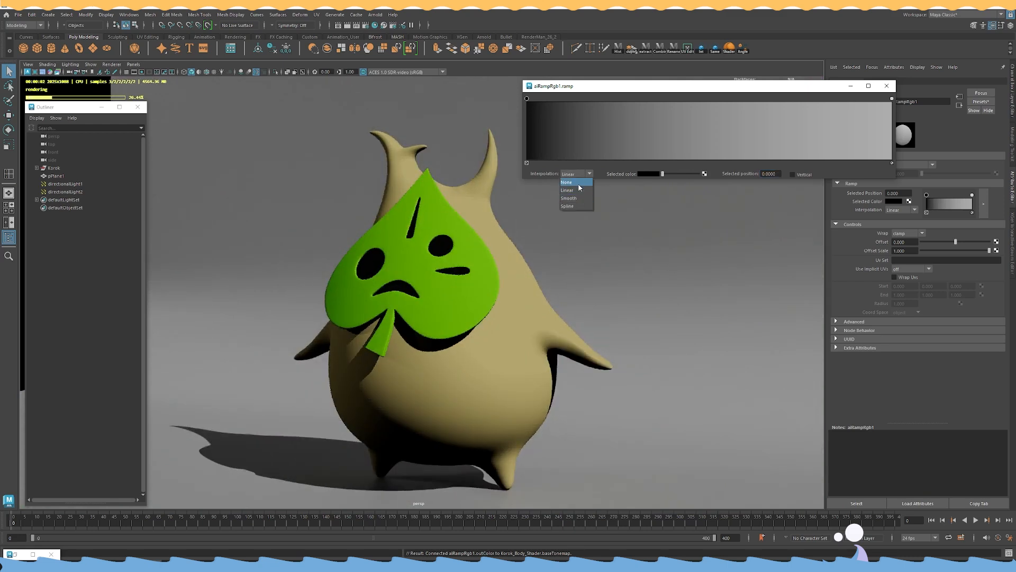
{"action": "left_click", "coordinate": [578, 183]}
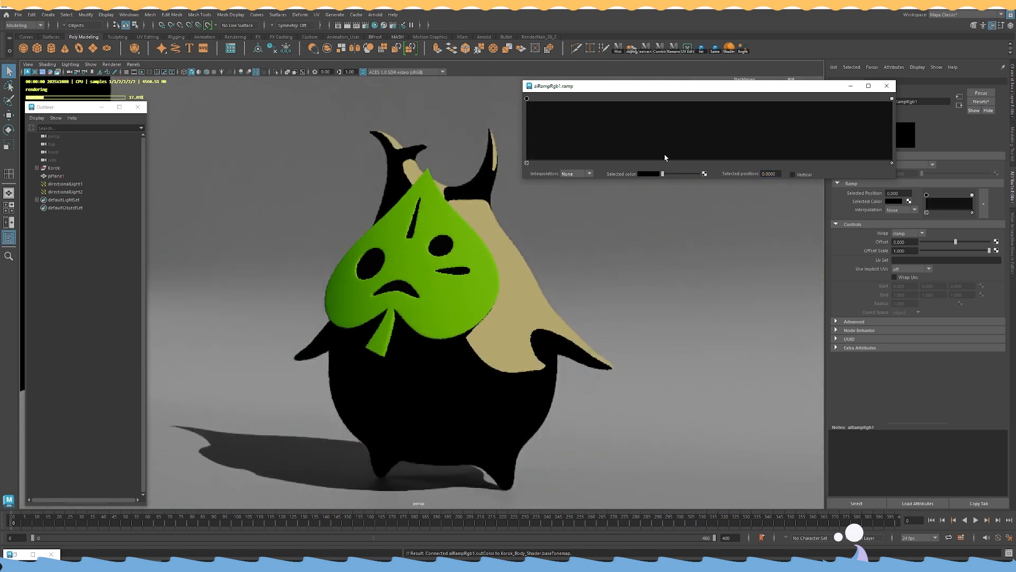
{"action": "left_click", "coordinate": [590, 173]}
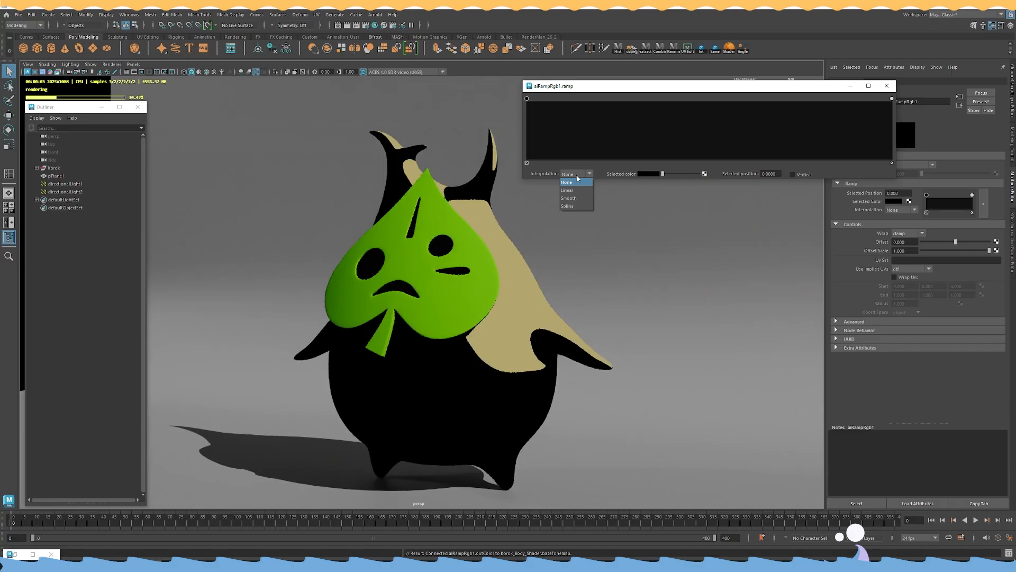
{"action": "left_click", "coordinate": [578, 180]}
{"action": "left_click", "coordinate": [892, 99]}
{"action": "left_click", "coordinate": [586, 177]}
{"action": "left_click", "coordinate": [577, 180]}
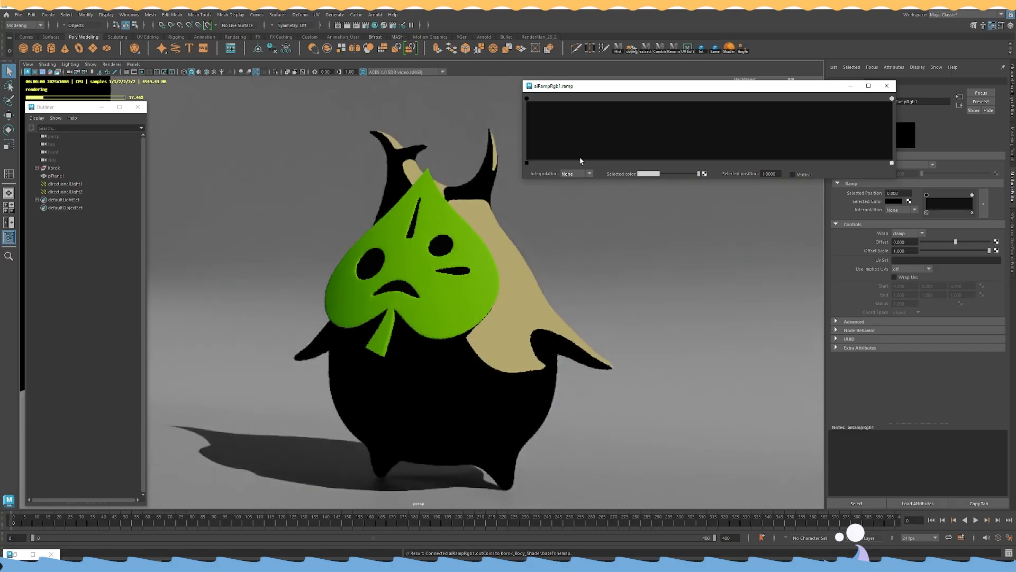
Add a stop to the body tonemap ramp, brighten it to light grey and slide it to just past the ramp's middle.
{"action": "left_click", "coordinate": [731, 127]}
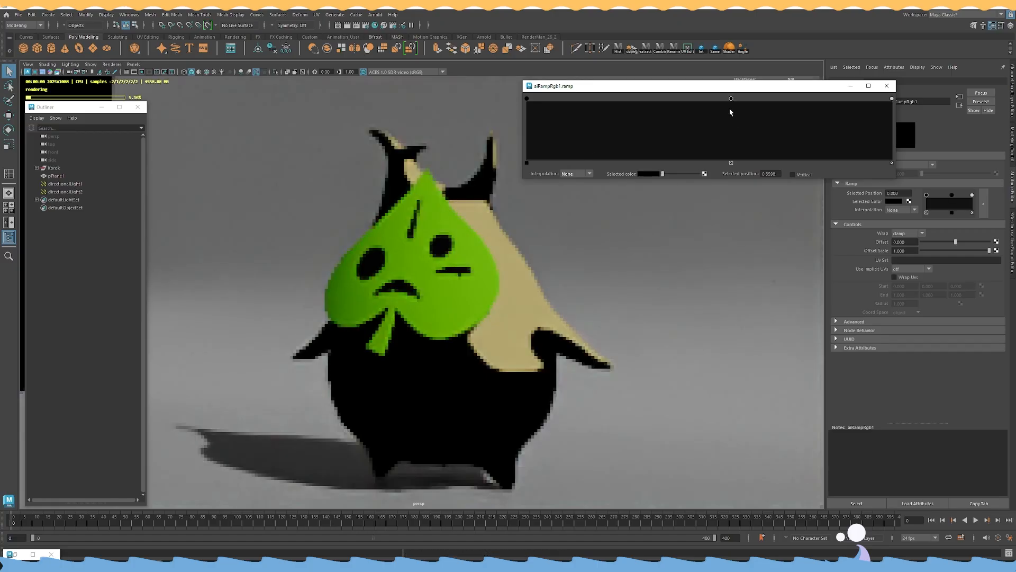
{"action": "left_click", "coordinate": [647, 173]}
{"action": "left_click_drag", "start_coordinate": [634, 210], "coordinate": [675, 212]}
{"action": "left_click_drag", "start_coordinate": [731, 99], "coordinate": [840, 99]}
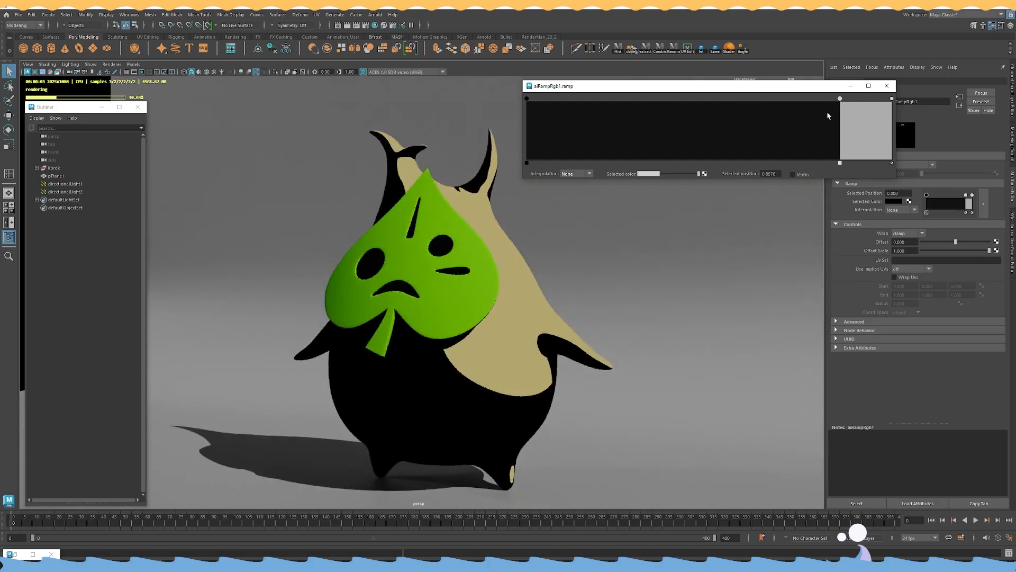
{"action": "left_click", "coordinate": [527, 99]}
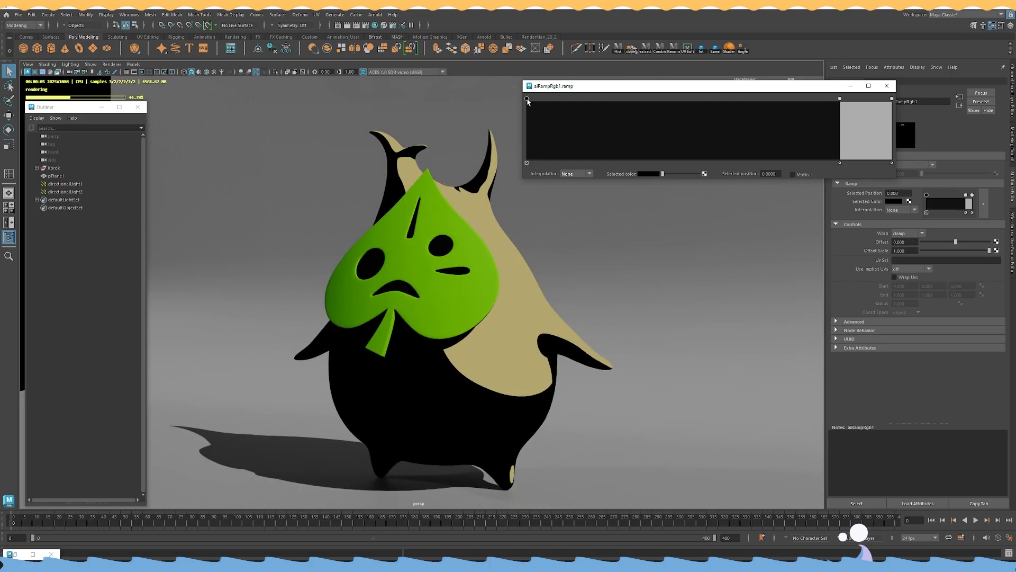
{"action": "left_click_drag", "start_coordinate": [840, 99], "coordinate": [724, 109]}
Add a dark grey stop at about position 0.26 on the body tonemap ramp as a mid-shadow band.
{"action": "left_click", "coordinate": [626, 104]}
{"action": "left_click_drag", "start_coordinate": [626, 104], "coordinate": [619, 102]}
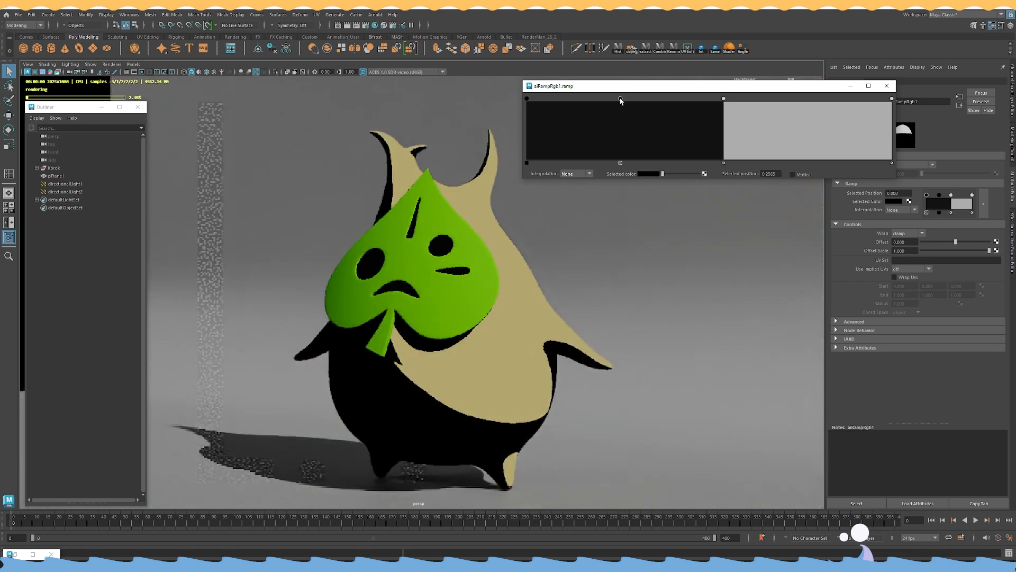
{"action": "left_click", "coordinate": [647, 175]}
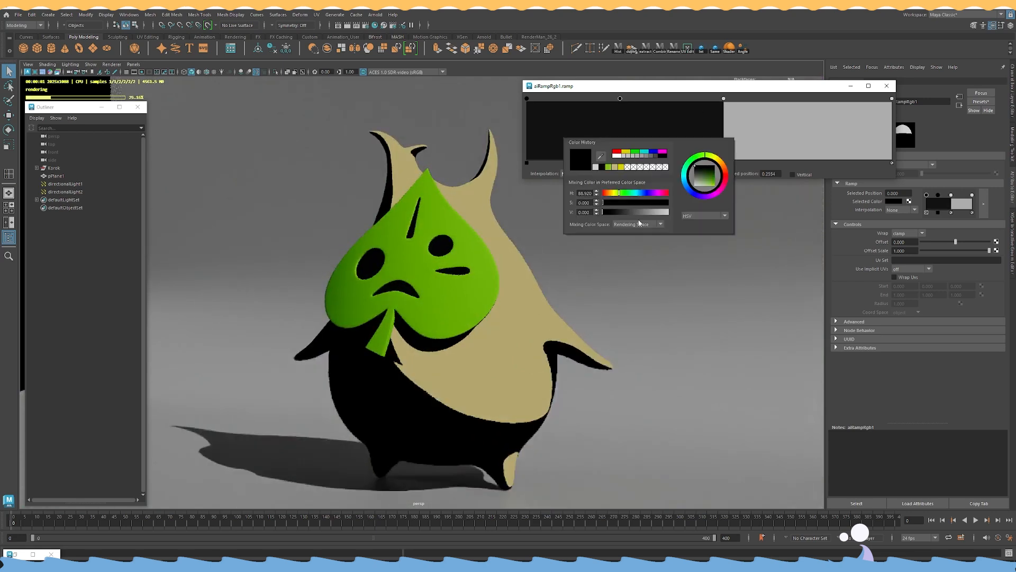
{"action": "left_click", "coordinate": [635, 211]}
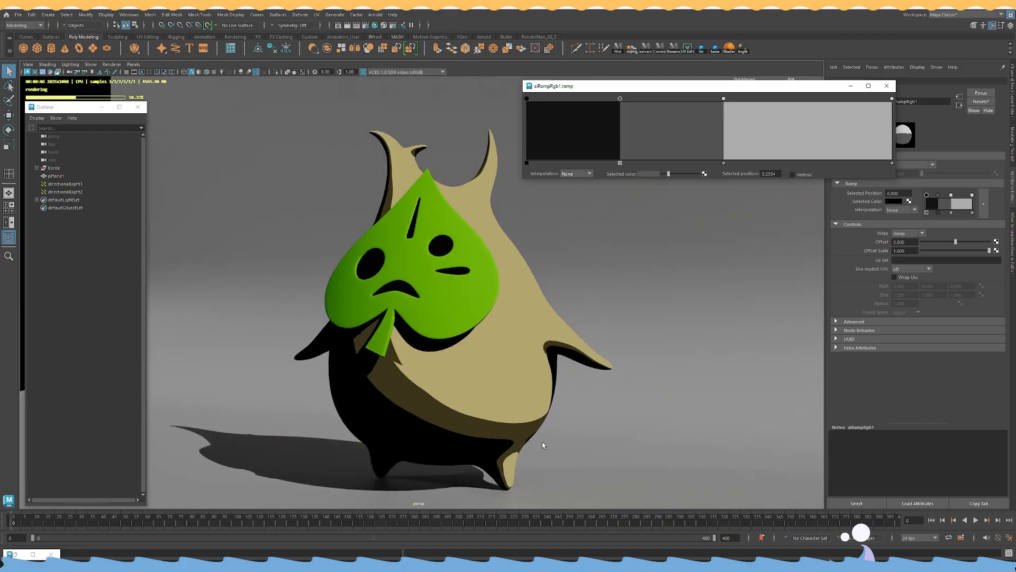
{"action": "left_click_drag", "start_coordinate": [620, 101], "coordinate": [620, 100]}
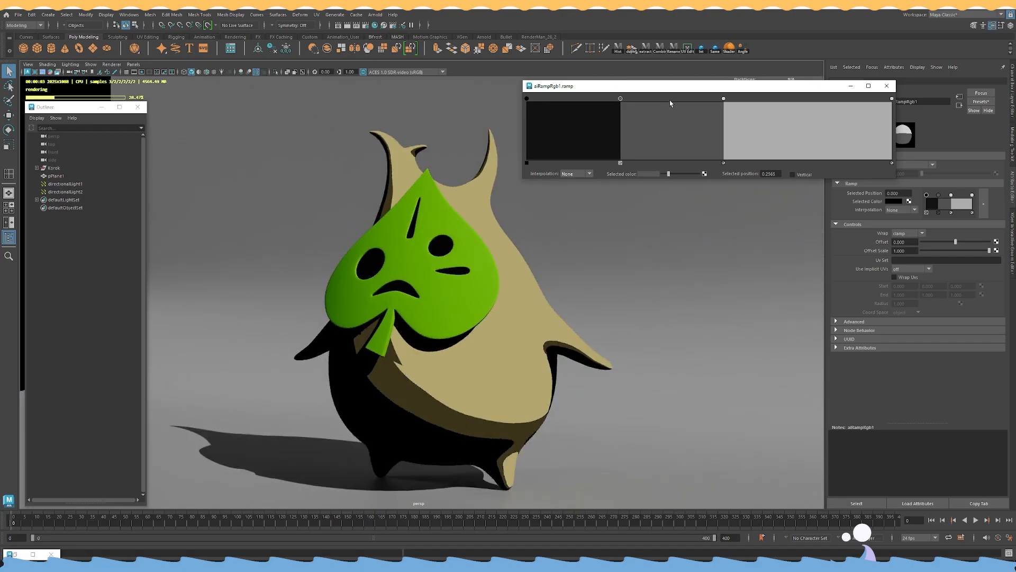
Add a near-black stop at about position 0.13 on the body tonemap ramp and nudge the mid-shadow stop to about 0.26.
{"action": "left_click", "coordinate": [574, 107]}
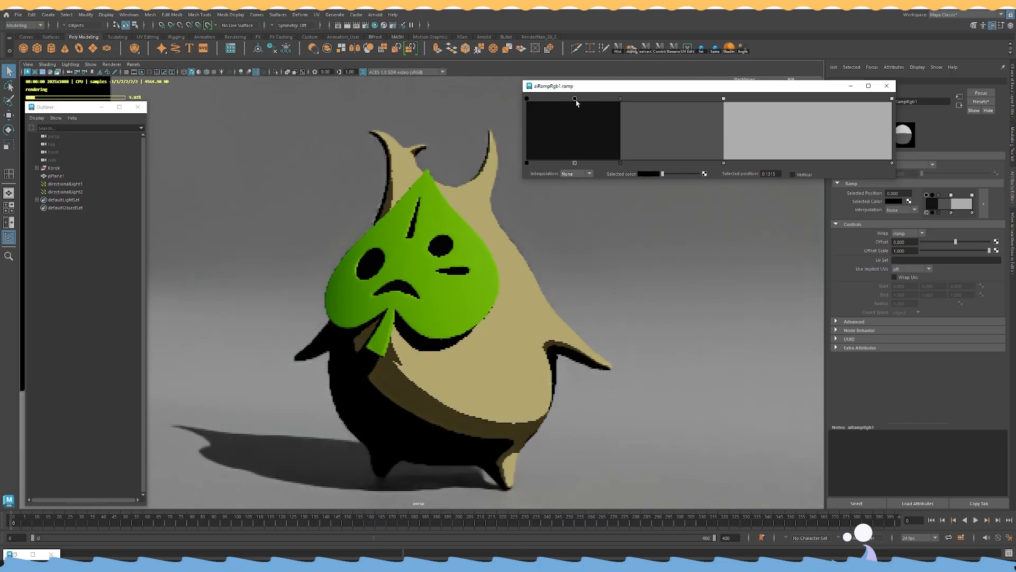
{"action": "left_click_drag", "start_coordinate": [620, 100], "coordinate": [623, 101]}
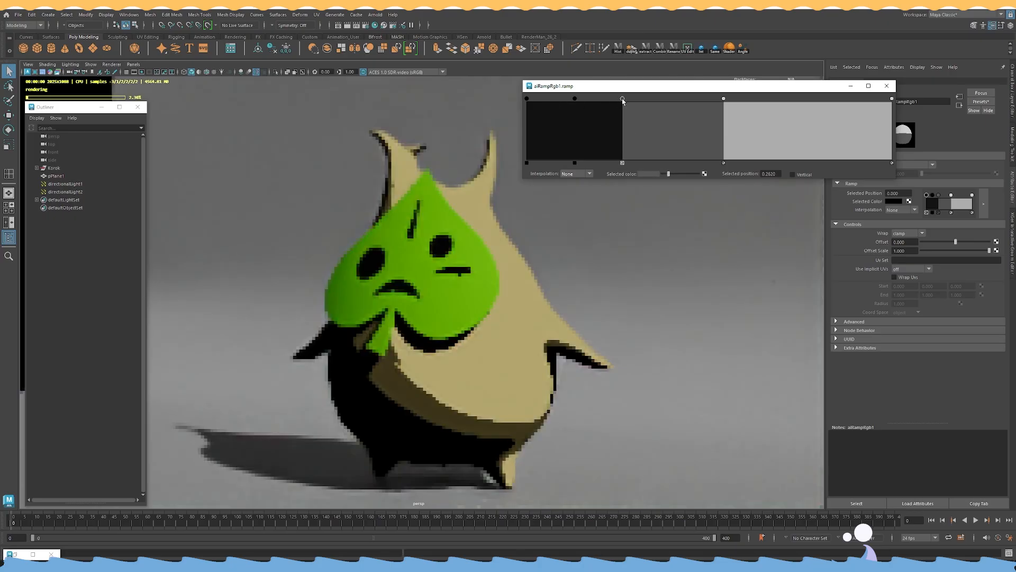
{"action": "left_click", "coordinate": [657, 175]}
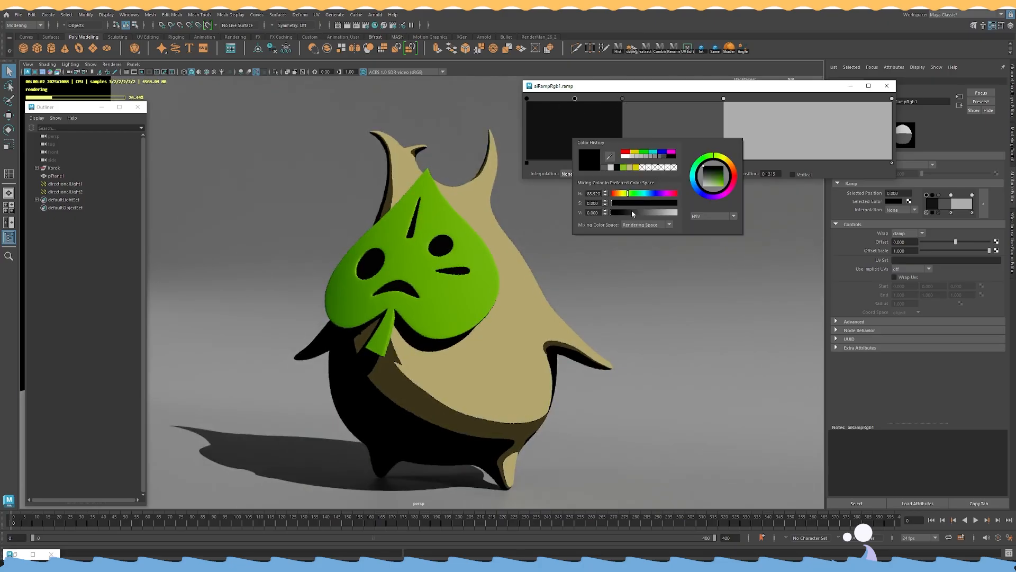
{"action": "left_click_drag", "start_coordinate": [633, 213], "coordinate": [627, 213]}
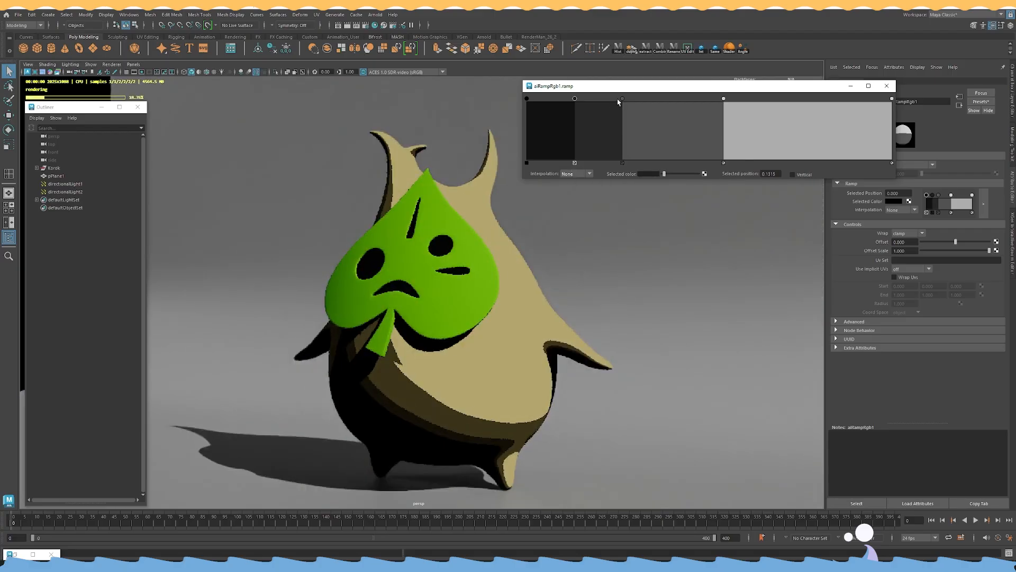
Add a medium grey stop at position 0.40 on the body tonemap ramp, between the dark grey and light grey bands.
{"action": "left_click", "coordinate": [673, 104]}
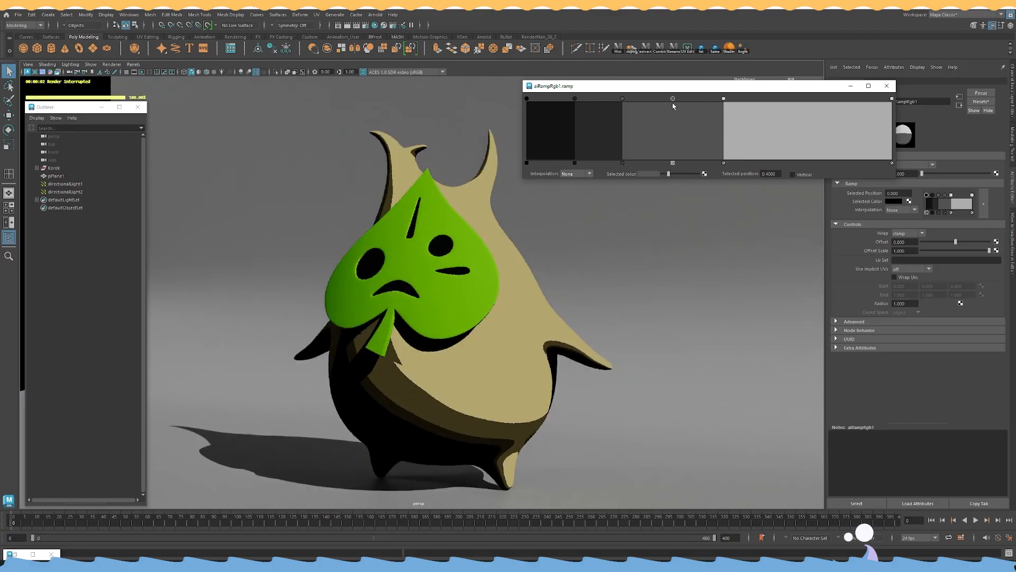
{"action": "left_click", "coordinate": [652, 175]}
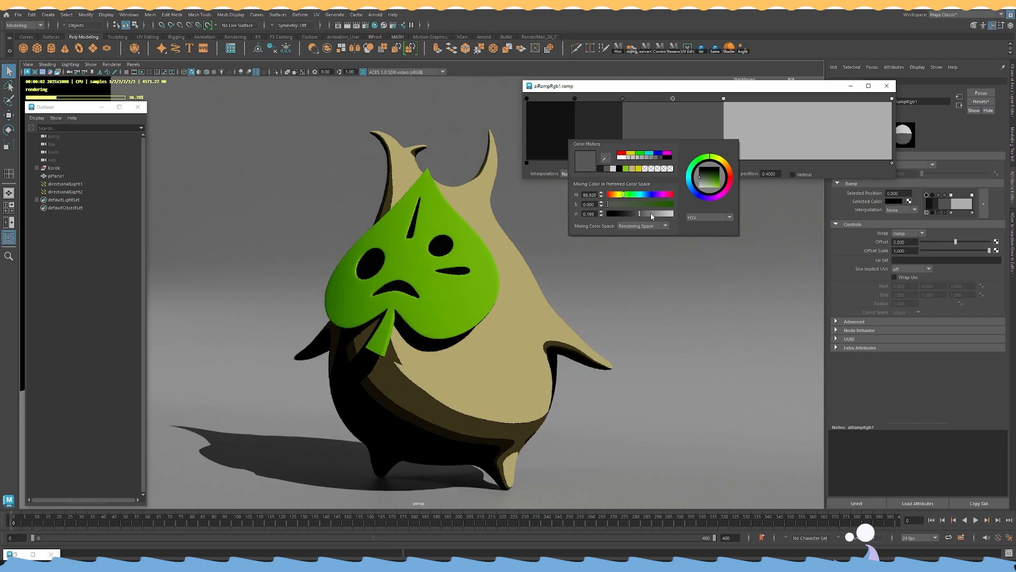
{"action": "left_click", "coordinate": [652, 215]}
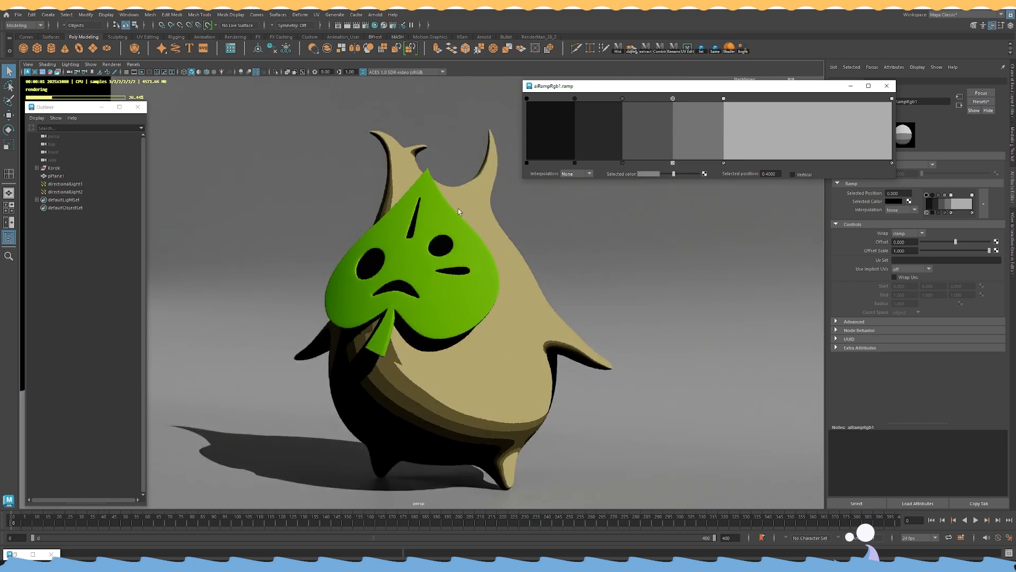
{"action": "left_click_drag", "start_coordinate": [485, 239], "coordinate": [484, 268], "text": "alt"}
{"action": "left_click_drag", "start_coordinate": [476, 320], "coordinate": [509, 444], "text": "alt"}
{"action": "left_click", "coordinate": [575, 100]}
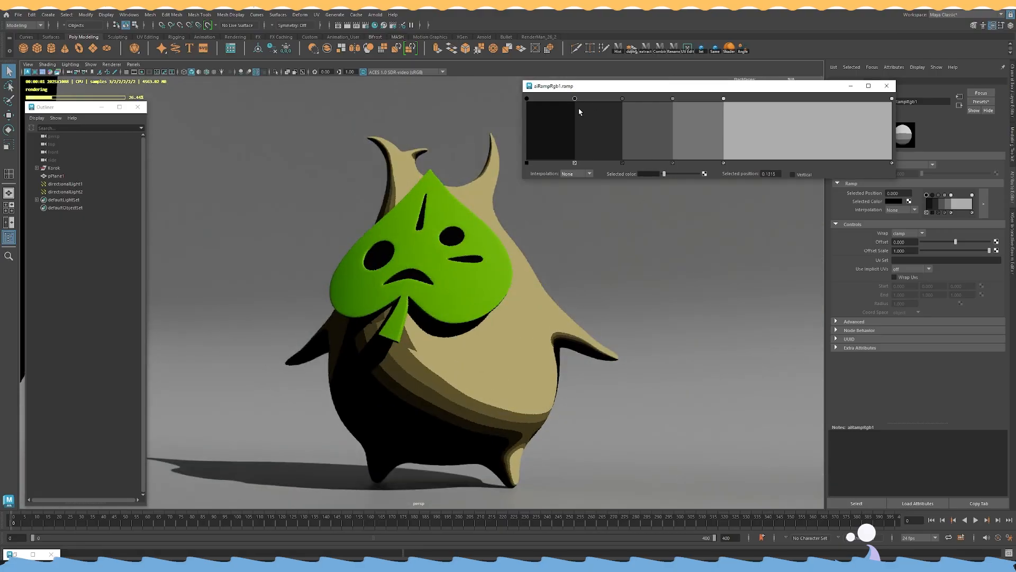
{"action": "left_click", "coordinate": [579, 199]}
{"action": "key", "text": "ctrl+z"}
{"action": "left_click", "coordinate": [807, 99]}
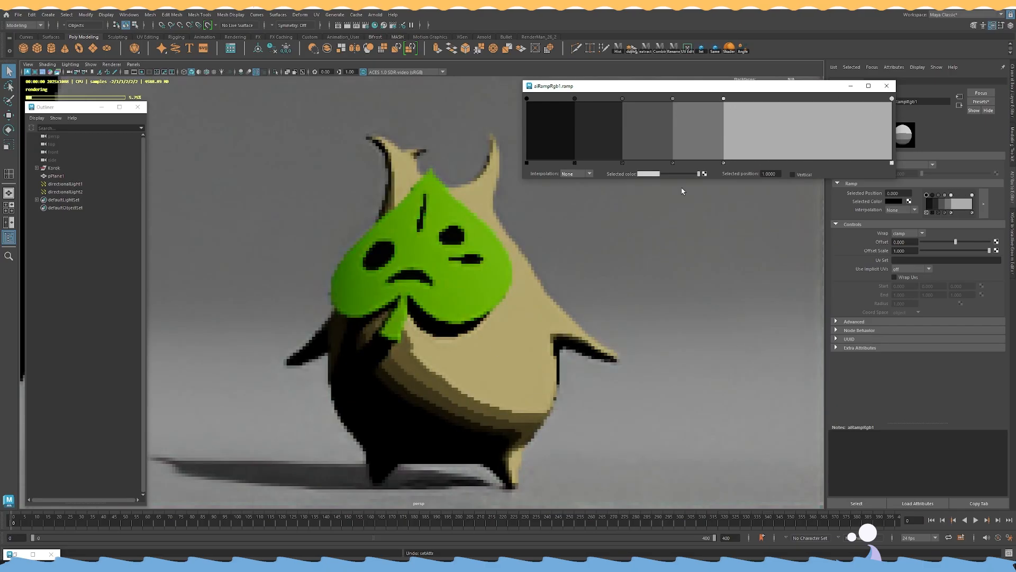
Narrow the ramp's darkest band slightly and delete the dark grey stop at about position 0.26.
{"action": "left_click_drag", "start_coordinate": [514, 215], "coordinate": [408, 245], "text": "alt"}
{"action": "right_click_drag", "start_coordinate": [493, 245], "coordinate": [545, 302], "text": "alt"}
{"action": "left_click", "coordinate": [575, 100]}
{"action": "mouse_move", "coordinate": [575, 99]}
{"action": "left_mouse_down"}
{"action": "mouse_move", "coordinate": [555, 100]}
{"action": "mouse_move", "coordinate": [569, 100]}
{"action": "left_mouse_up"}
{"action": "mouse_move", "coordinate": [724, 99]}
{"action": "left_mouse_down"}
{"action": "mouse_move", "coordinate": [799, 99]}
{"action": "mouse_move", "coordinate": [708, 100]}
{"action": "mouse_move", "coordinate": [821, 109]}
{"action": "mouse_move", "coordinate": [712, 115]}
{"action": "mouse_move", "coordinate": [818, 109]}
{"action": "mouse_move", "coordinate": [753, 110]}
{"action": "left_mouse_up"}
{"action": "left_click_drag", "start_coordinate": [816, 110], "coordinate": [697, 102]}
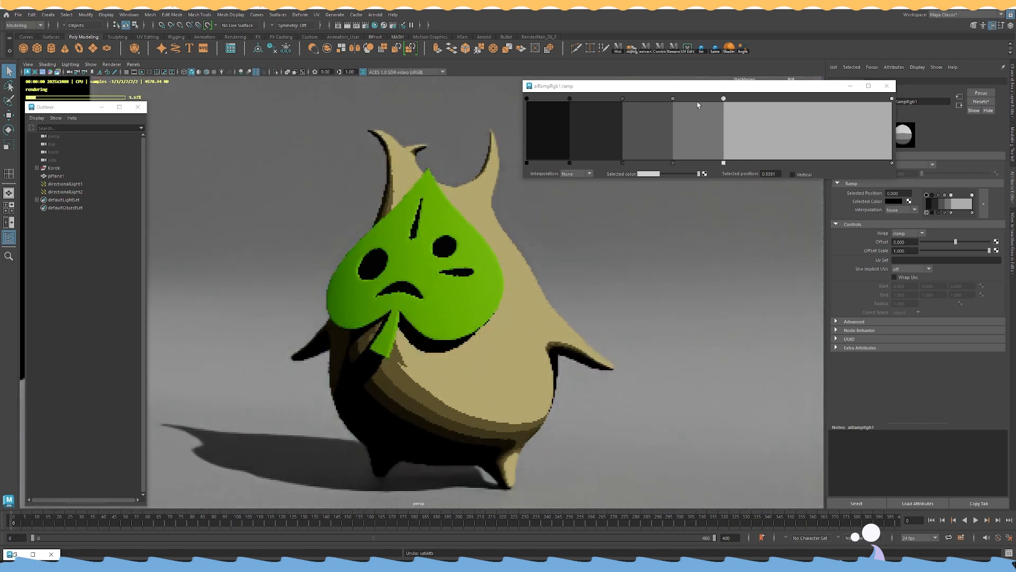
{"action": "left_click_drag", "start_coordinate": [625, 100], "coordinate": [622, 101]}
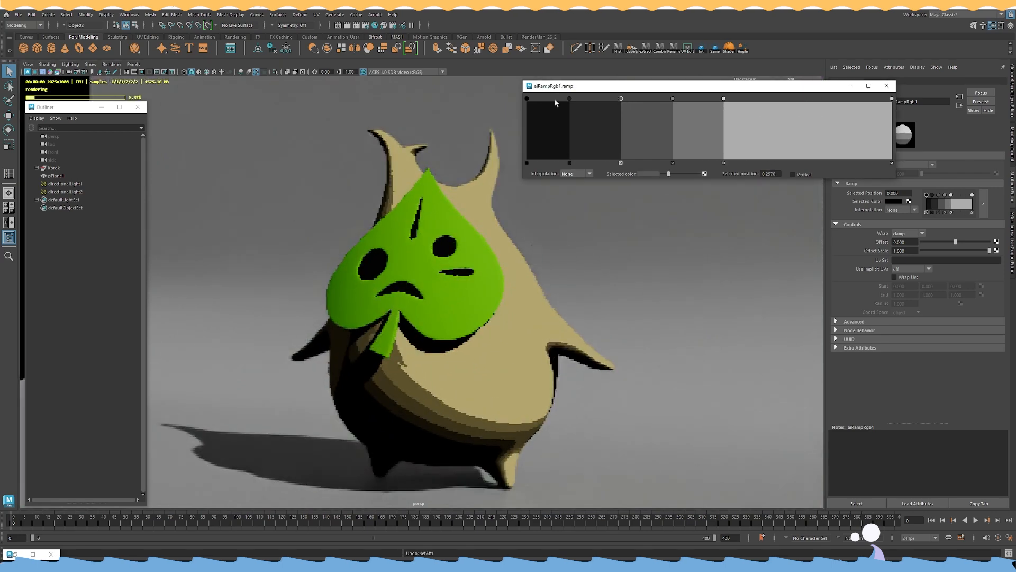
{"action": "left_click", "coordinate": [622, 163]}
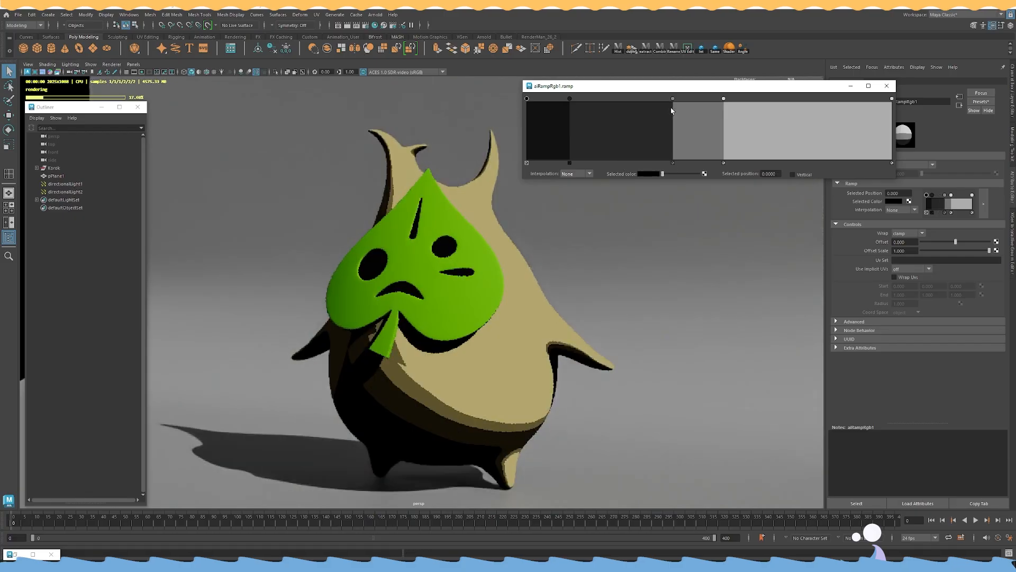
Reposition the body ramp stops: medium grey to about 0.31, light grey to about 0.49, near-black slightly higher; close the ramp editor.
{"action": "mouse_move", "coordinate": [673, 99]}
{"action": "left_mouse_down"}
{"action": "mouse_move", "coordinate": [632, 99]}
{"action": "mouse_move", "coordinate": [644, 99]}
{"action": "left_mouse_up"}
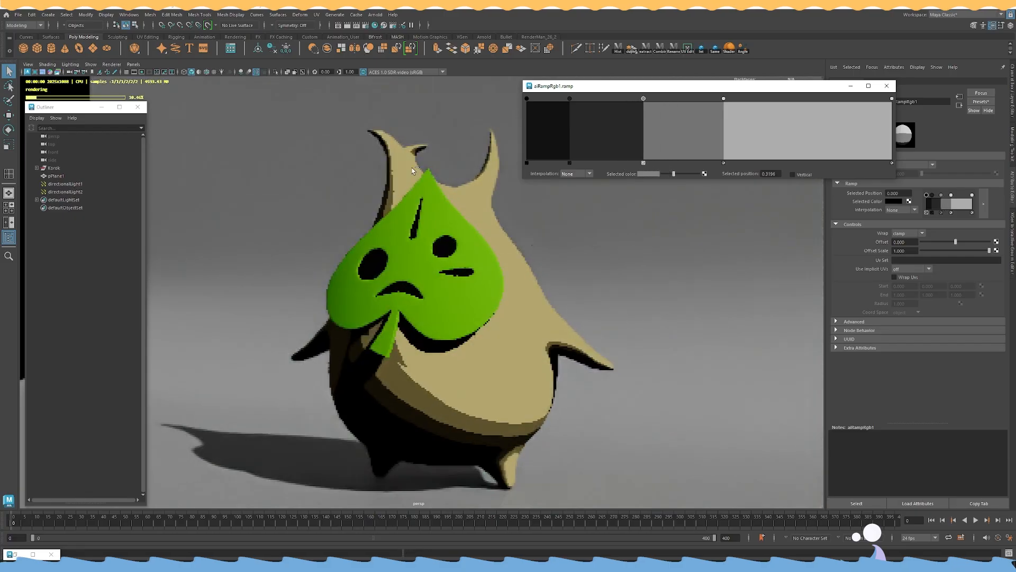
{"action": "scroll", "coordinate": [443, 167], "scroll_direction": "up", "scroll_amount": 3}
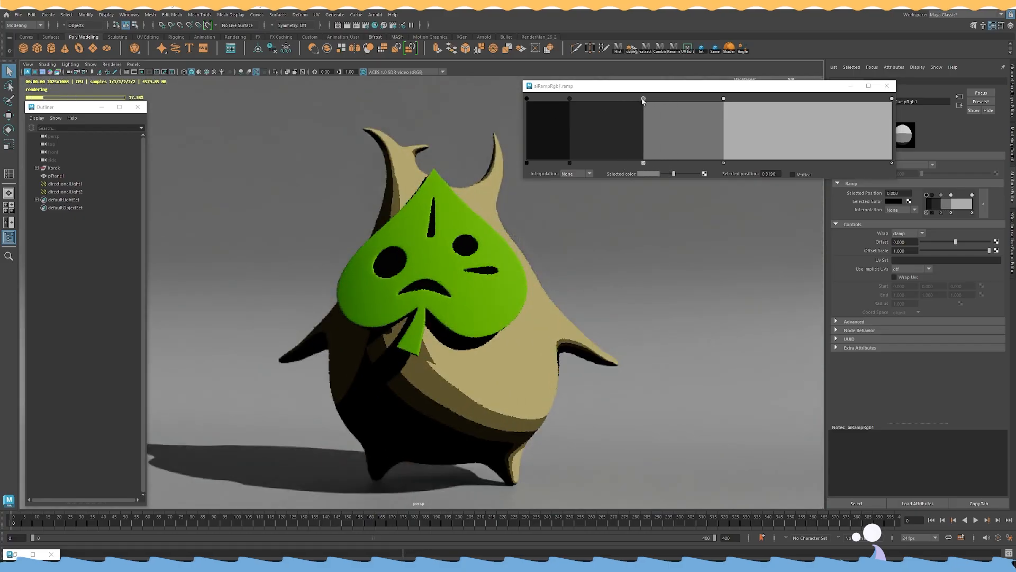
{"action": "left_click_drag", "start_coordinate": [644, 99], "coordinate": [640, 100]}
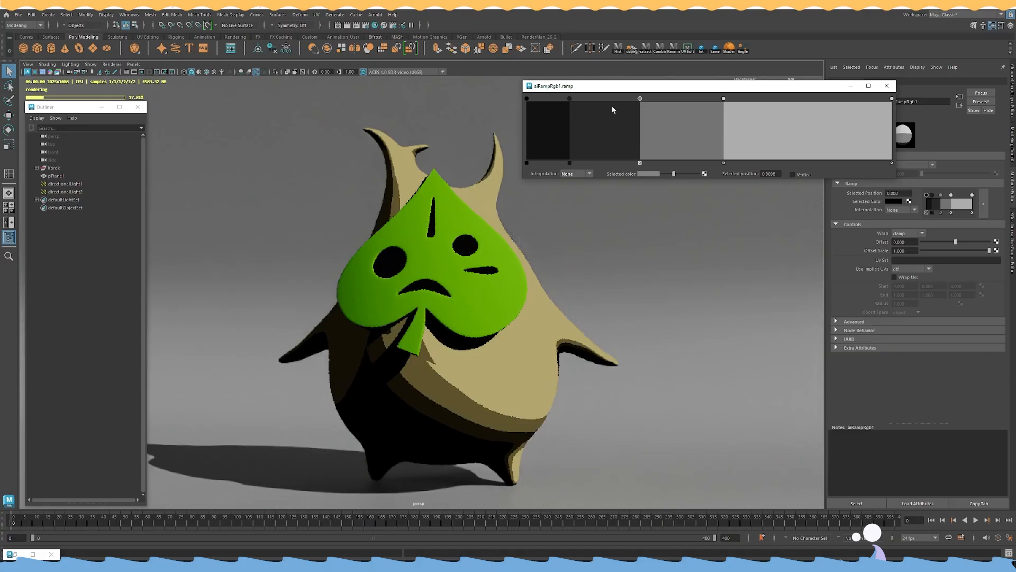
{"action": "left_click_drag", "start_coordinate": [570, 99], "coordinate": [576, 99]}
{"action": "left_click_drag", "start_coordinate": [724, 100], "coordinate": [706, 99]}
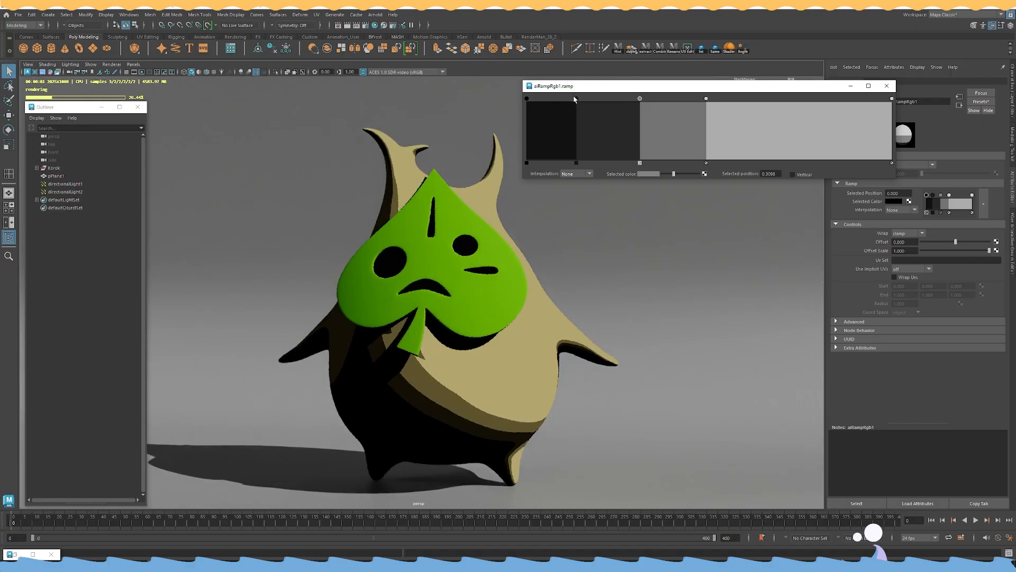
{"action": "left_click_drag", "start_coordinate": [574, 99], "coordinate": [577, 98]}
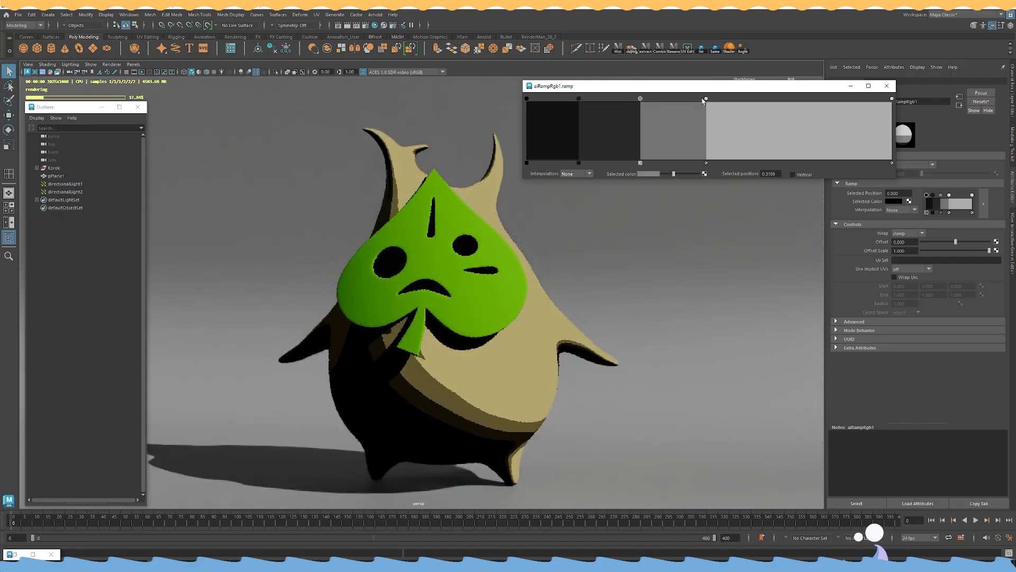
{"action": "left_click_drag", "start_coordinate": [384, 222], "coordinate": [356, 223], "text": "alt"}
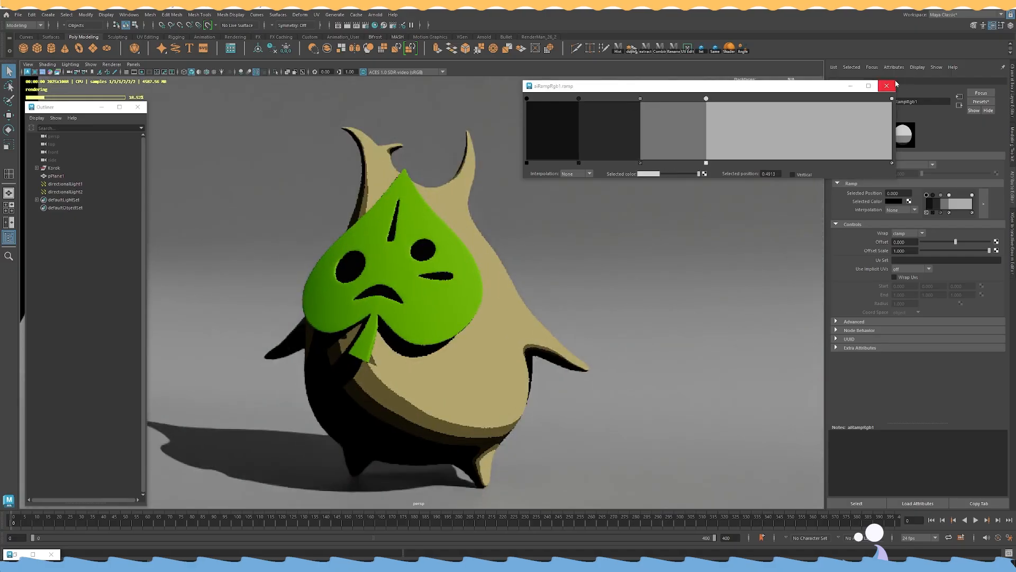
{"action": "left_click", "coordinate": [887, 86]}
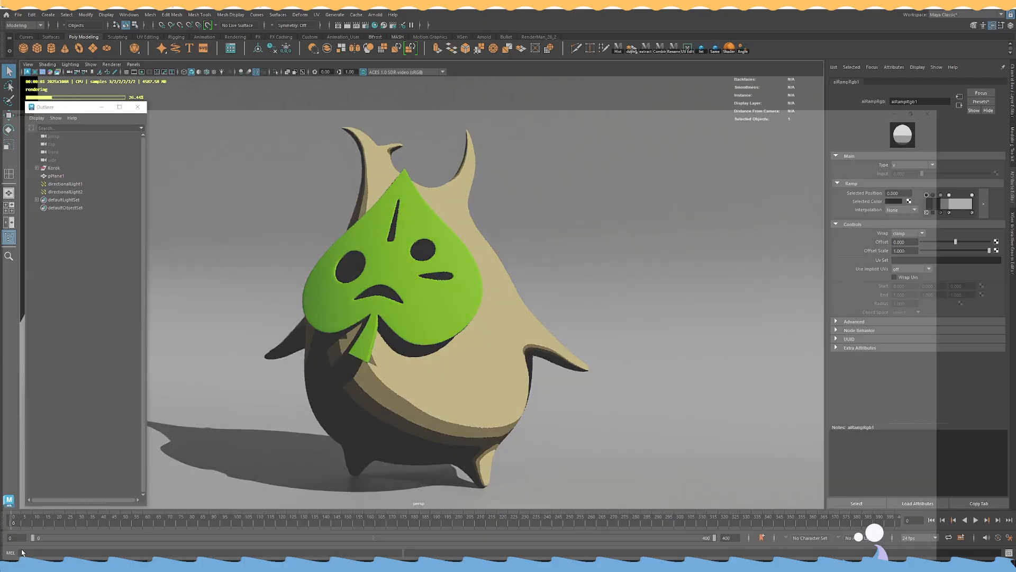
Connect aiRampRgb1 to the base tonemap of Leaf_Shader in the Hypershade and check the leaf in the Arnold viewport render.
{"action": "left_click", "coordinate": [44, 553]}
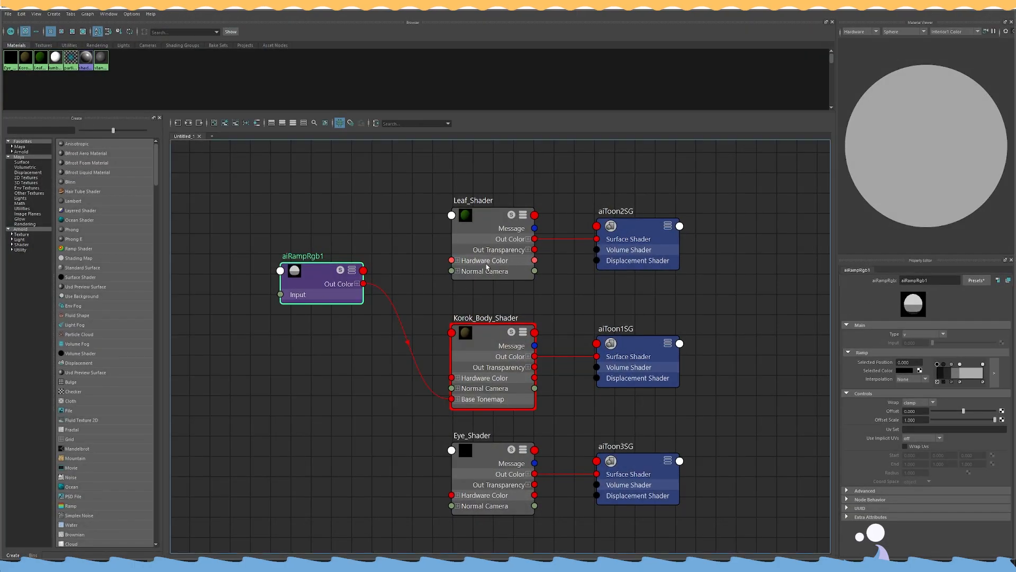
{"action": "left_click", "coordinate": [526, 239]}
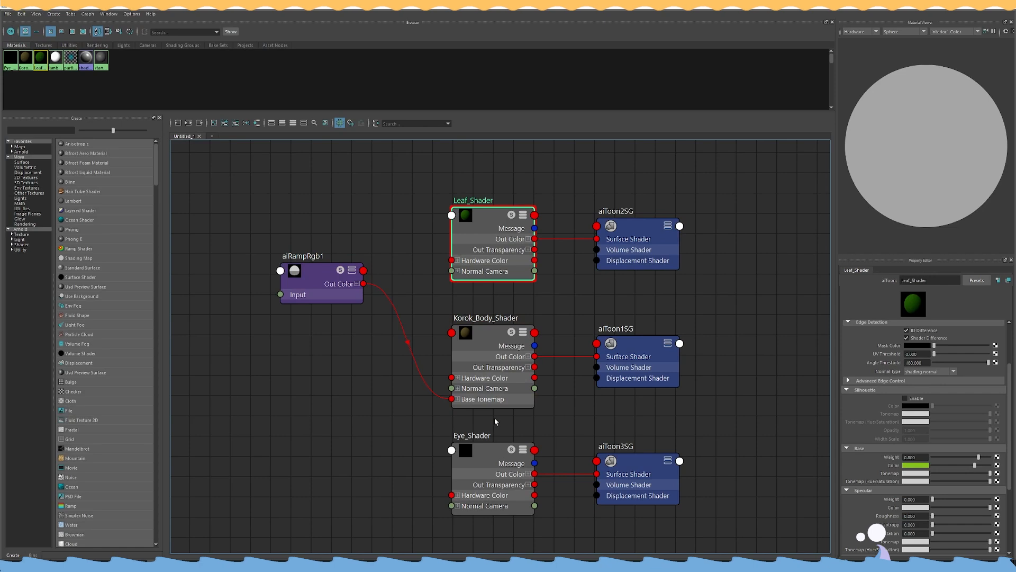
{"action": "middle_click_drag", "start_coordinate": [320, 285], "coordinate": [878, 474]}
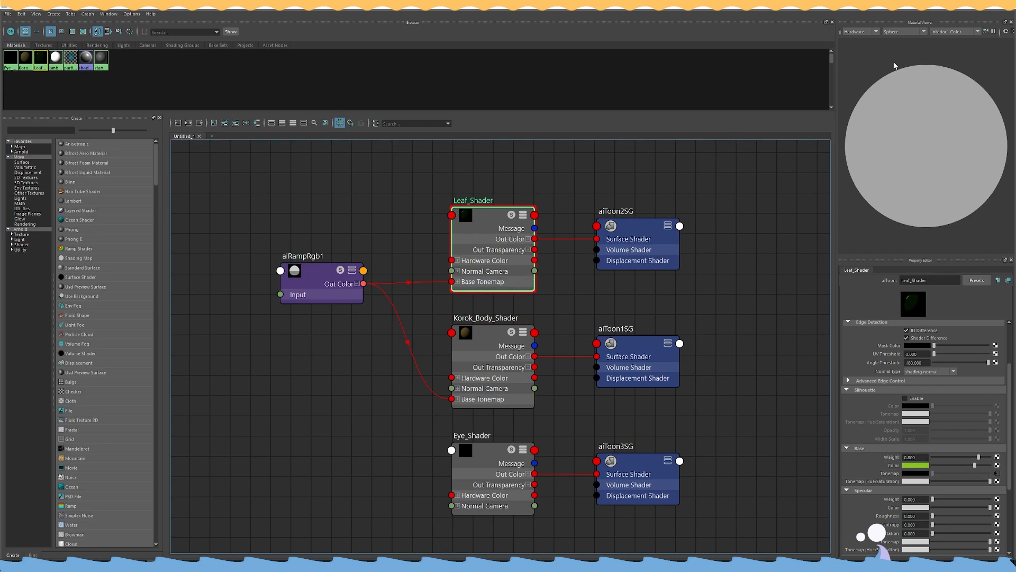
{"action": "left_click", "coordinate": [955, 5]}
{"action": "mouse_move", "coordinate": [455, 297]}
{"action": "left_mouse_down", "text": "alt"}
{"action": "mouse_move", "coordinate": [498, 290]}
{"action": "mouse_move", "coordinate": [412, 289]}
{"action": "mouse_move", "coordinate": [466, 289]}
{"action": "left_mouse_up", "text": "alt"}
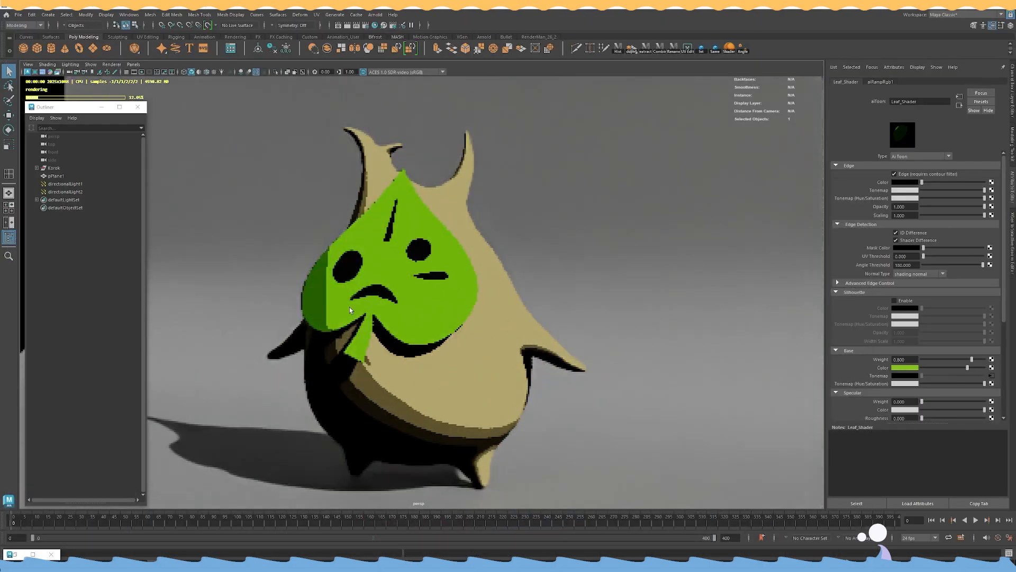
{"action": "left_click_drag", "start_coordinate": [323, 324], "coordinate": [354, 321], "text": "alt"}
{"action": "left_click_drag", "start_coordinate": [458, 327], "coordinate": [348, 188], "text": "alt"}
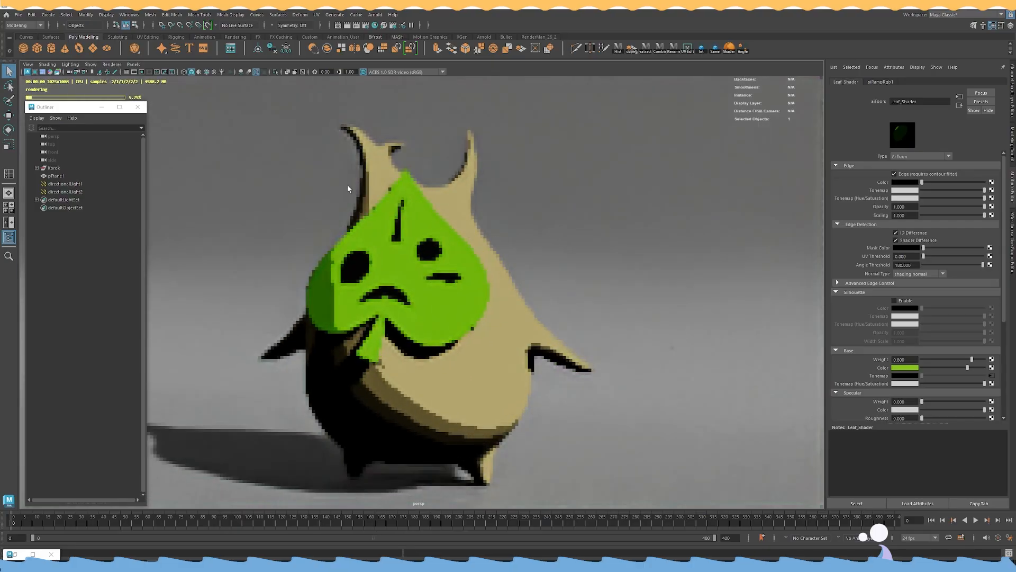
Switch the viewport back from the Arnold render and delete the connection from aiRampRgb1 to Leaf_Shader in the Hypershade.
{"action": "left_click", "coordinate": [112, 64]}
{"action": "left_click", "coordinate": [124, 78]}
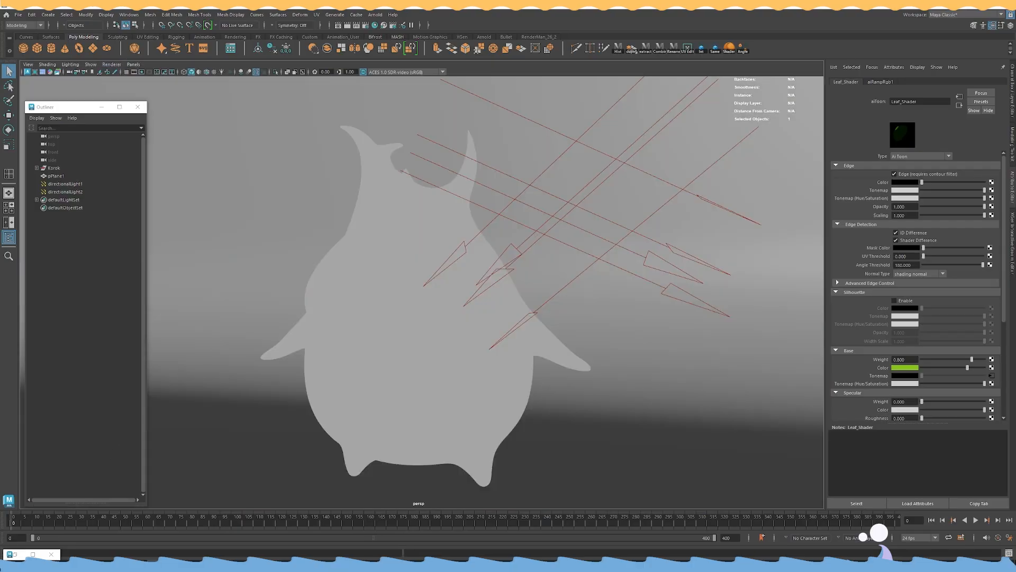
{"action": "left_click", "coordinate": [25, 551]}
{"action": "left_click", "coordinate": [411, 284]}
{"action": "key", "text": "Delete"}
Duplicate aiRampRgb1, place the copy above the original and connect it to the base tonemap of Leaf_Shader.
{"action": "left_click_drag", "start_coordinate": [304, 292], "coordinate": [265, 390]}
{"action": "key", "text": "ctrl+d"}
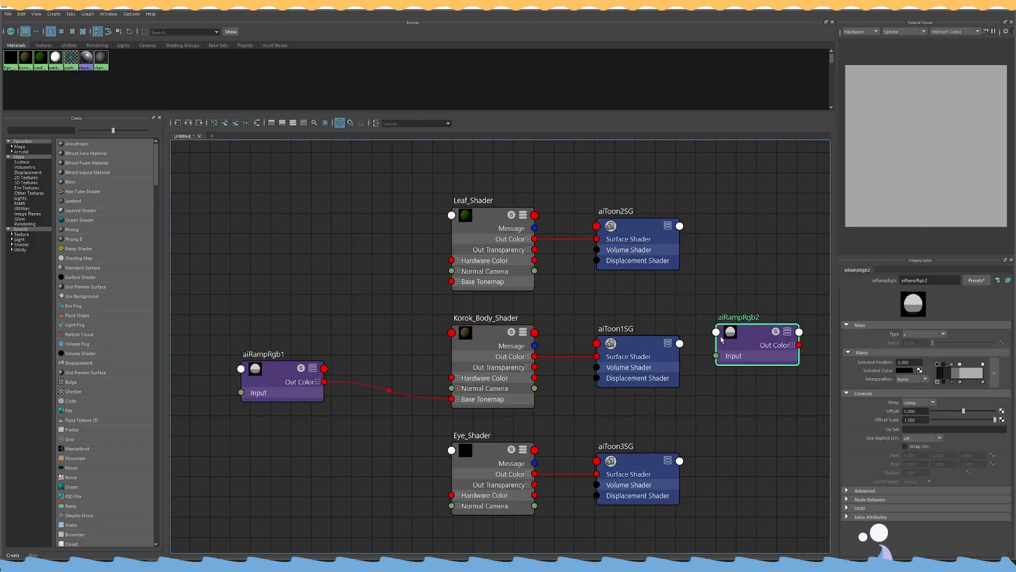
{"action": "left_click_drag", "start_coordinate": [757, 358], "coordinate": [283, 302]}
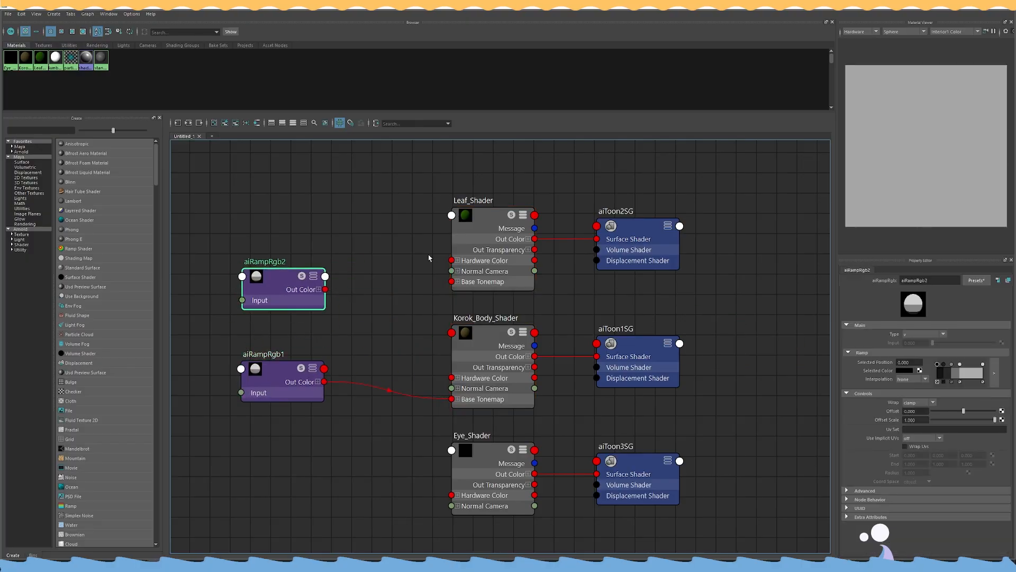
{"action": "left_click", "coordinate": [465, 255]}
{"action": "middle_click_drag", "start_coordinate": [310, 297], "coordinate": [909, 480]}
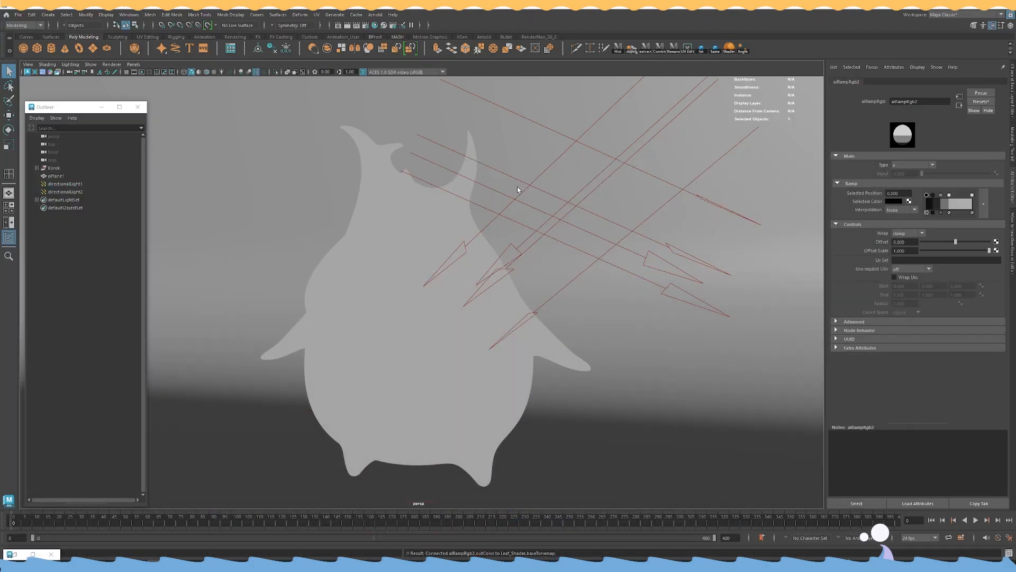
Render the viewport with Arnold and open the enlarged ramp editor of aiRampRgb2.
{"action": "left_click", "coordinate": [103, 64]}
{"action": "left_click", "coordinate": [133, 87]}
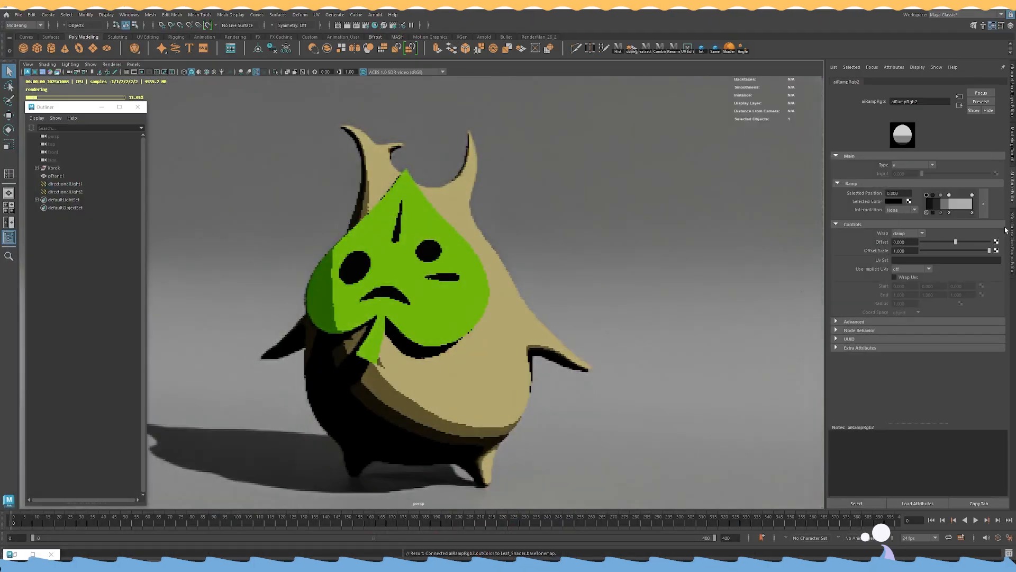
{"action": "left_click", "coordinate": [984, 203]}
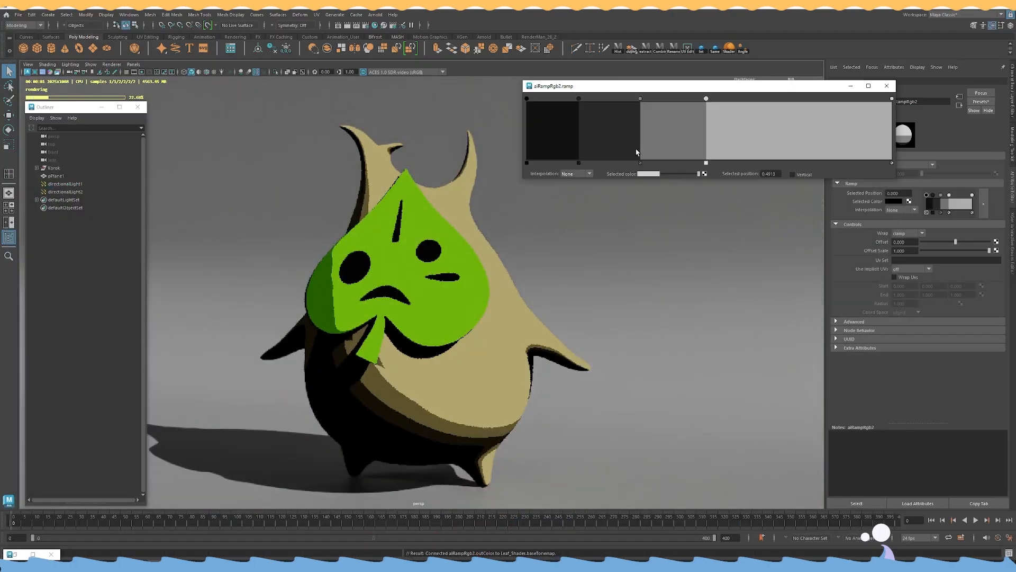
Shift the leaf ramp's stops to widen its shadows: near-black to about 0.22, medium grey to about 0.43, light grey to about 0.65.
{"action": "left_click_drag", "start_coordinate": [707, 100], "coordinate": [760, 99]}
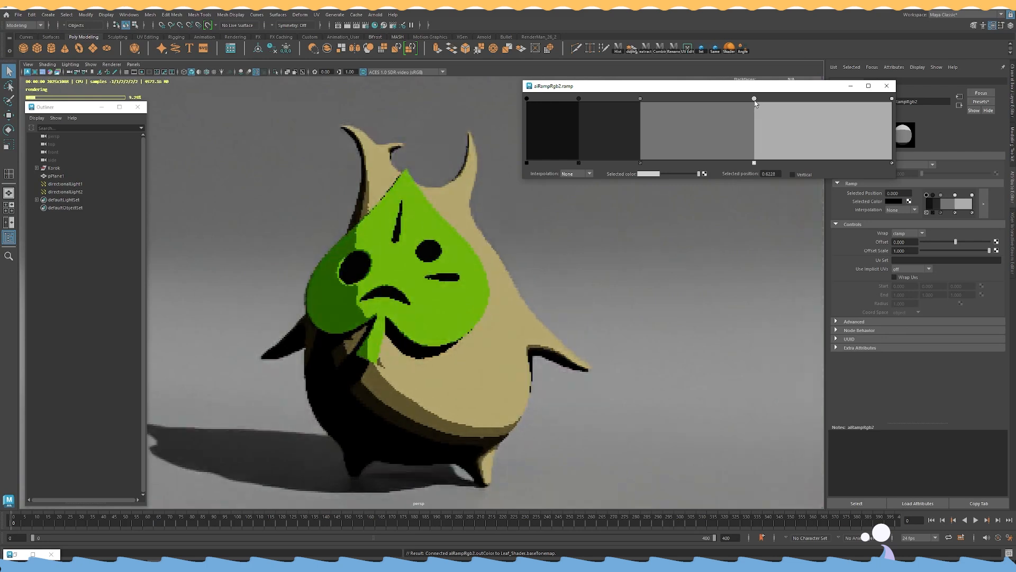
{"action": "left_click_drag", "start_coordinate": [642, 99], "coordinate": [690, 100]}
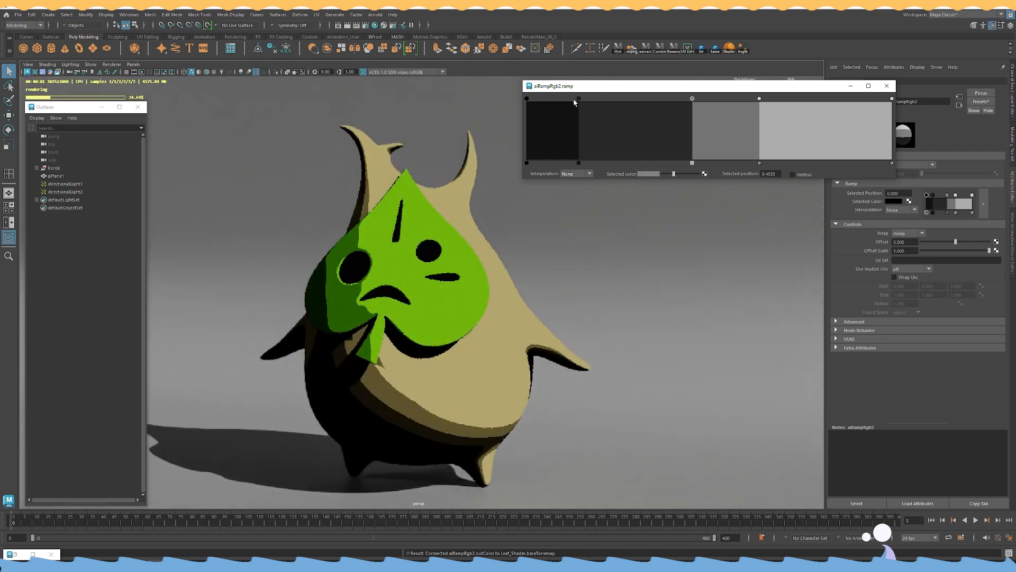
{"action": "left_click_drag", "start_coordinate": [590, 99], "coordinate": [610, 99]}
{"action": "left_click_drag", "start_coordinate": [692, 100], "coordinate": [682, 101]}
{"action": "mouse_move", "coordinate": [760, 99]}
{"action": "left_mouse_down"}
{"action": "mouse_move", "coordinate": [779, 101]}
{"action": "mouse_move", "coordinate": [766, 101]}
{"action": "left_mouse_up"}
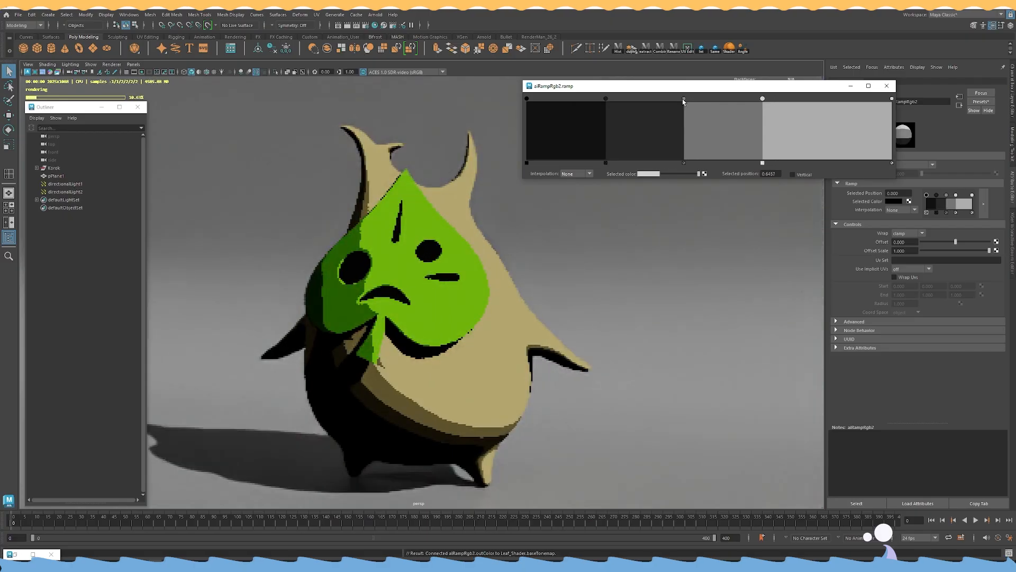
Examine the Korok's toon shading from several angles, selecting the two directional lights to check their orientation.
{"action": "left_click_drag", "start_coordinate": [340, 198], "coordinate": [489, 218], "text": "alt"}
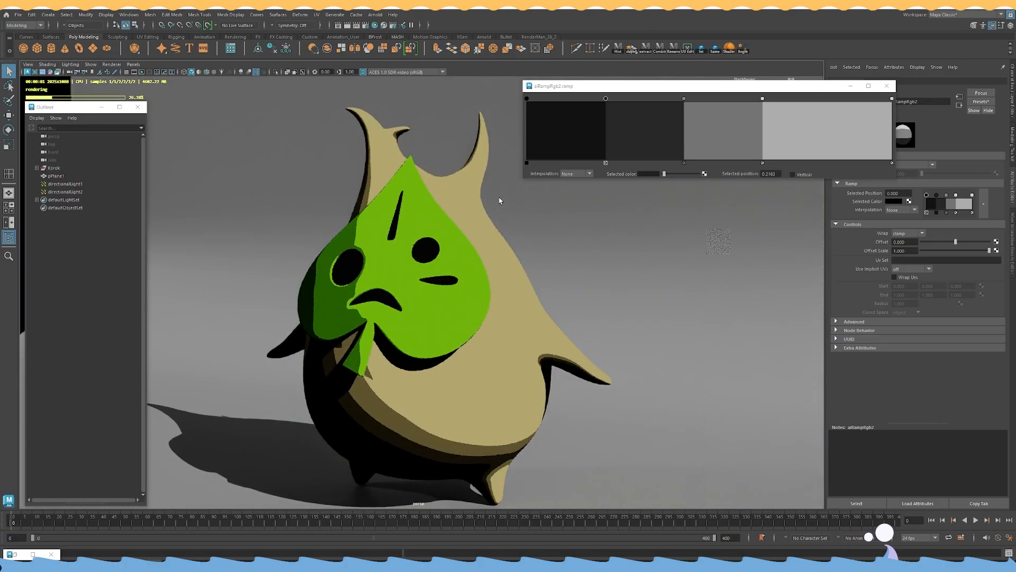
{"action": "left_click_drag", "start_coordinate": [482, 177], "coordinate": [386, 242], "text": "alt"}
{"action": "mouse_move", "coordinate": [463, 262]}
{"action": "left_mouse_down", "text": "alt"}
{"action": "mouse_move", "coordinate": [386, 258]}
{"action": "mouse_move", "coordinate": [451, 261]}
{"action": "left_mouse_up", "text": "alt"}
{"action": "left_click", "coordinate": [70, 192]}
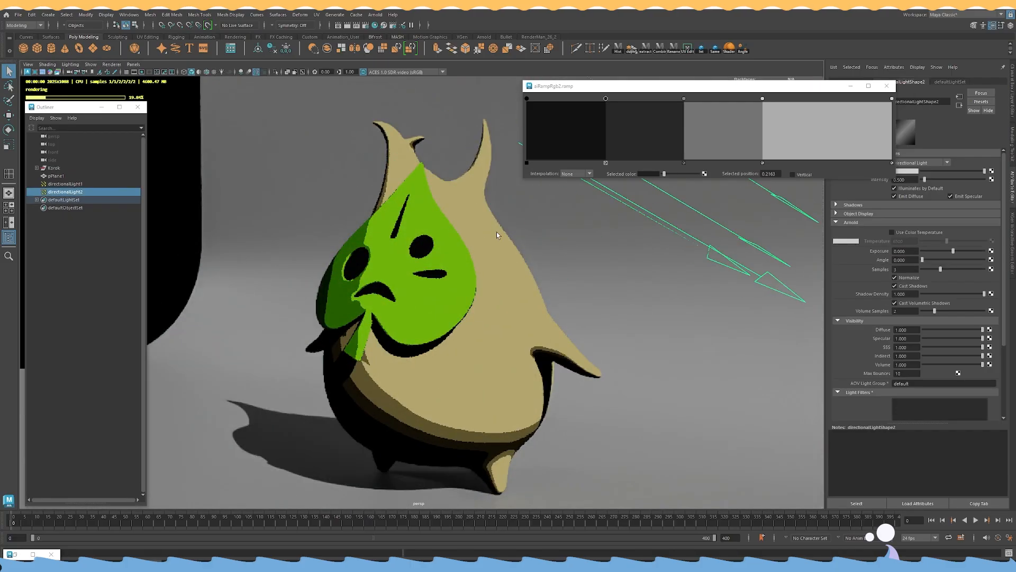
{"action": "key", "text": "e"}
{"action": "left_click_drag", "start_coordinate": [499, 229], "coordinate": [513, 270], "text": "alt"}
{"action": "scroll", "coordinate": [513, 270], "scroll_direction": "down", "scroll_amount": 3}
{"action": "left_click", "coordinate": [80, 184]}
{"action": "left_click_drag", "start_coordinate": [572, 245], "coordinate": [503, 303]}
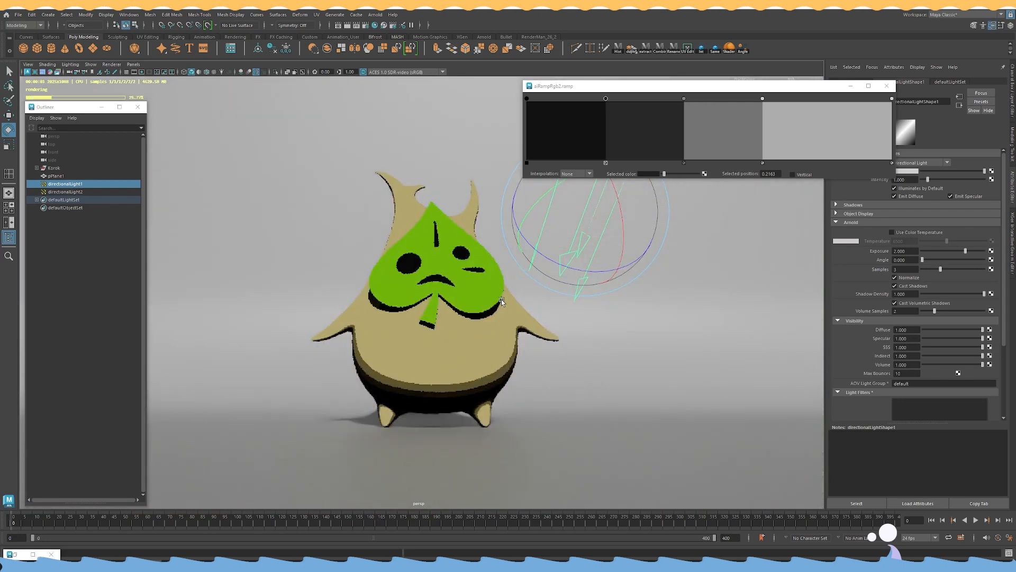
{"action": "left_click_drag", "start_coordinate": [501, 299], "coordinate": [651, 413], "text": "alt"}
{"action": "left_click", "coordinate": [695, 312]}
{"action": "scroll", "coordinate": [539, 461], "scroll_direction": "up", "scroll_amount": 2}
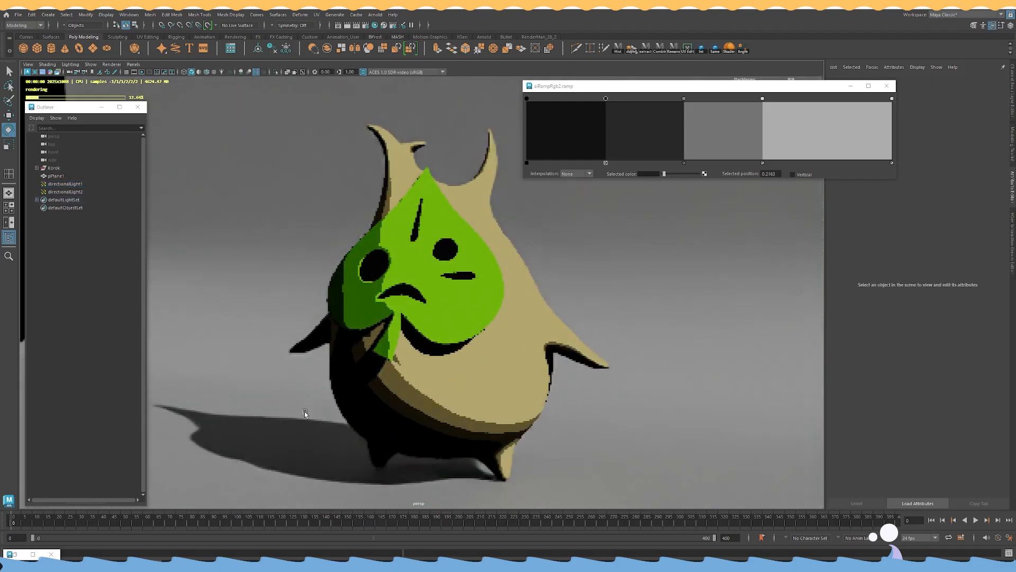
Close the leaf ramp's enlarged editor and raise the specular weight of Leaf_Shader to 1.
{"action": "left_click", "coordinate": [18, 556]}
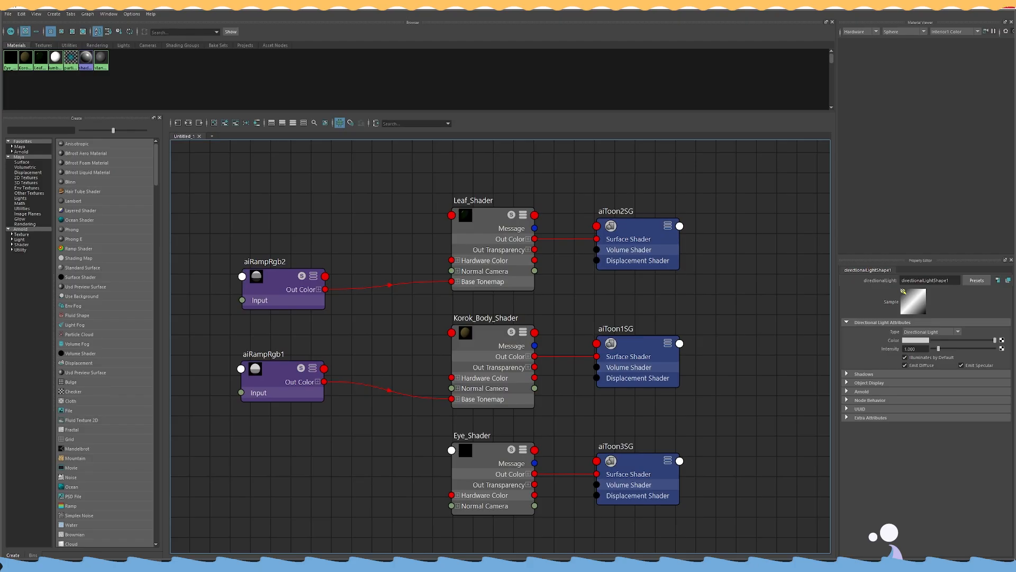
{"action": "left_click", "coordinate": [971, 6]}
{"action": "left_click", "coordinate": [888, 86]}
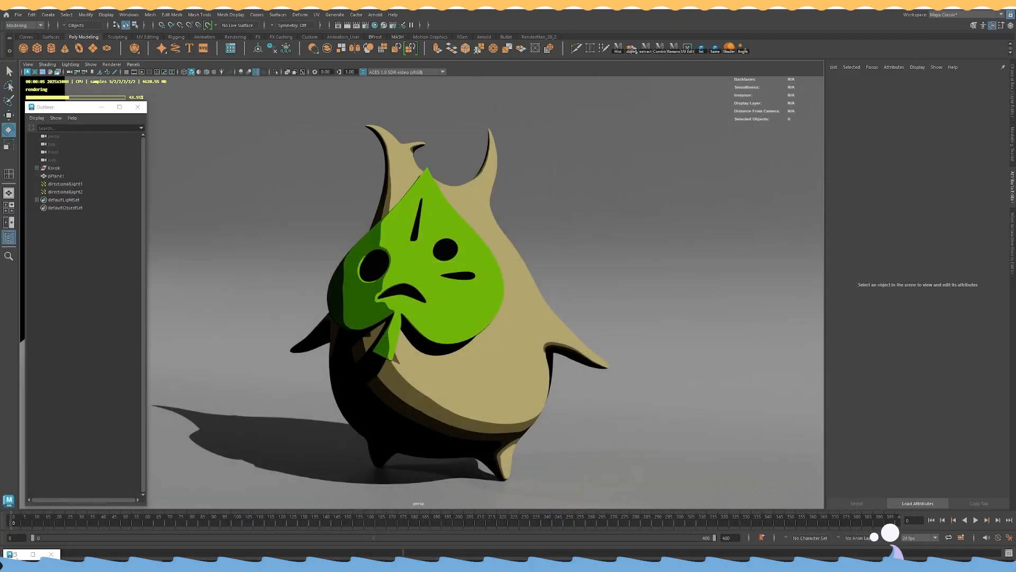
{"action": "left_click", "coordinate": [18, 554]}
{"action": "left_click", "coordinate": [484, 253]}
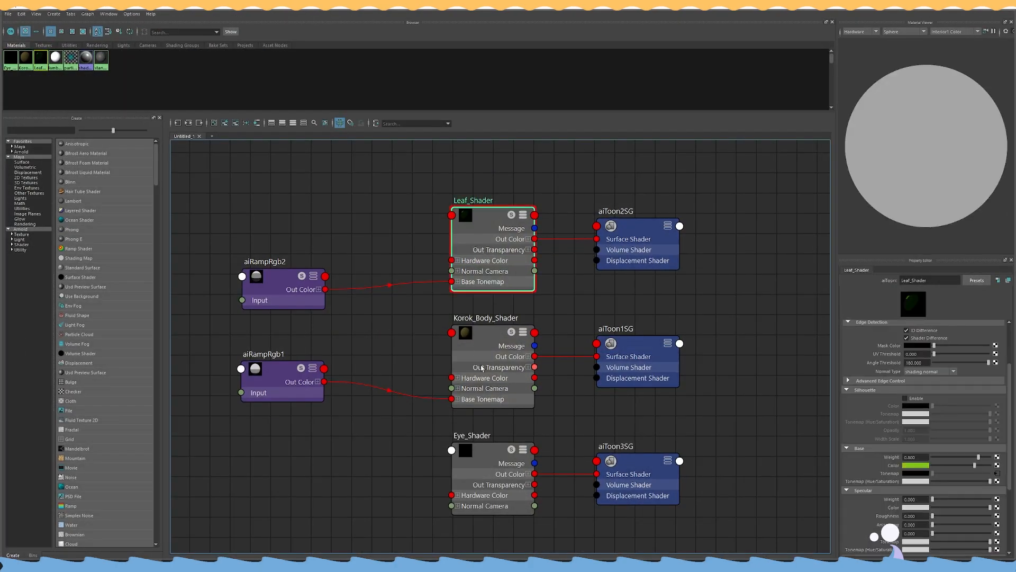
{"action": "left_click", "coordinate": [971, 6]}
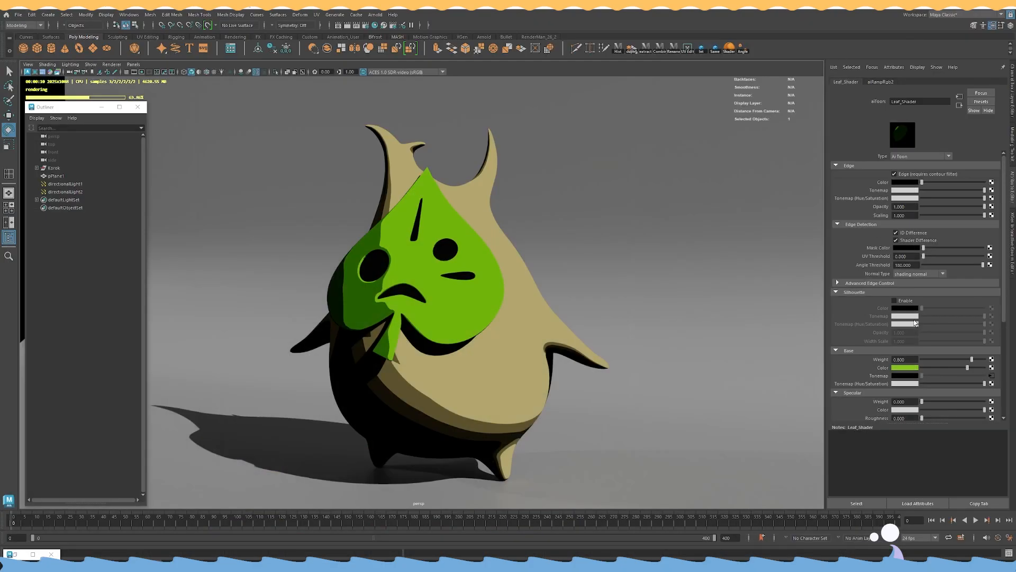
{"action": "scroll", "coordinate": [913, 392], "scroll_direction": "down", "scroll_amount": 2}
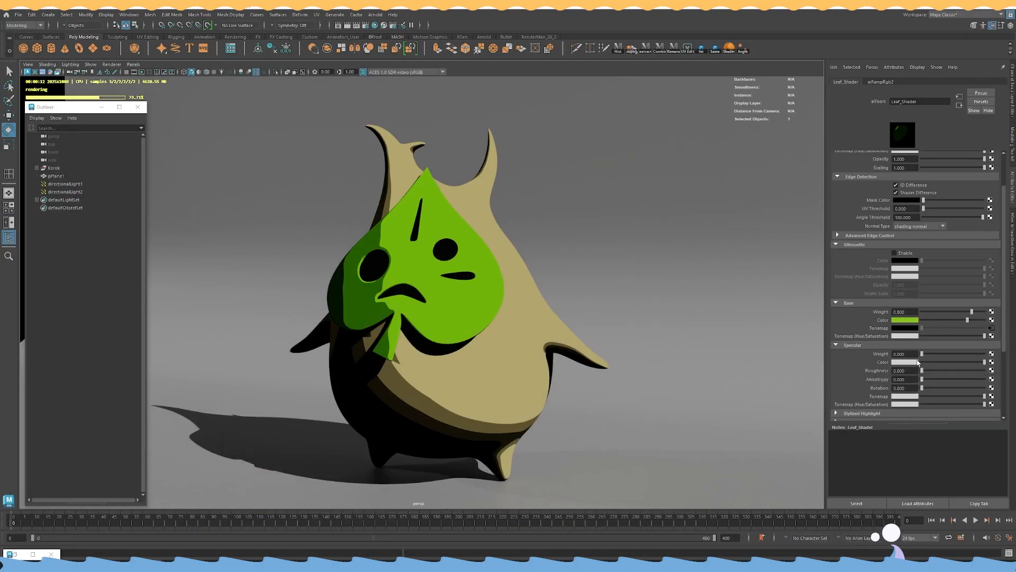
{"action": "left_click_drag", "start_coordinate": [924, 354], "coordinate": [986, 354]}
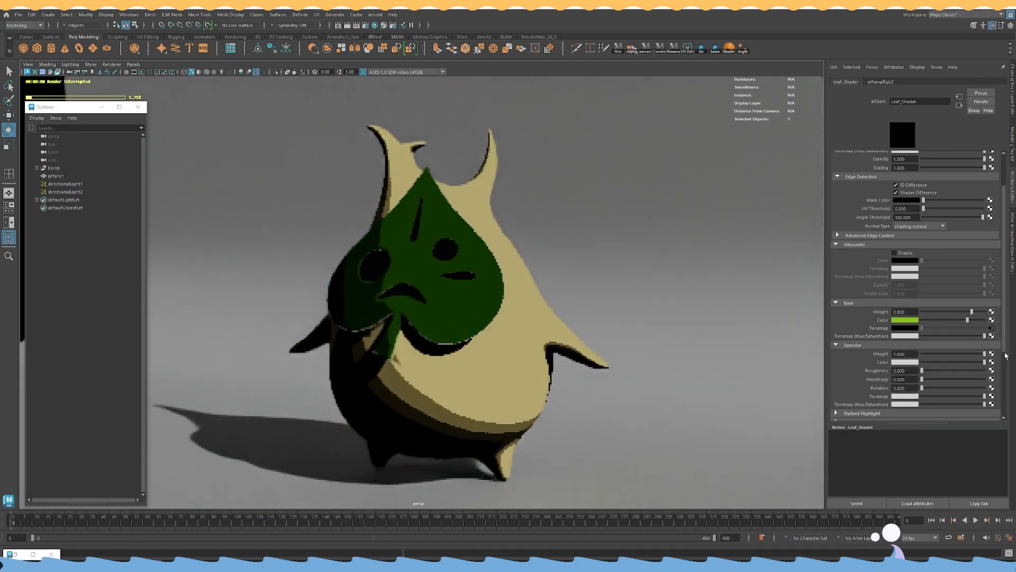
Lower the specular weight of Leaf_Shader to 0.5 while checking the leaf from different angles in the render.
{"action": "mouse_move", "coordinate": [590, 317]}
{"action": "left_mouse_down", "text": "alt"}
{"action": "mouse_move", "coordinate": [551, 324]}
{"action": "mouse_move", "coordinate": [573, 313]}
{"action": "mouse_move", "coordinate": [652, 317]}
{"action": "mouse_move", "coordinate": [583, 315]}
{"action": "left_mouse_up", "text": "alt"}
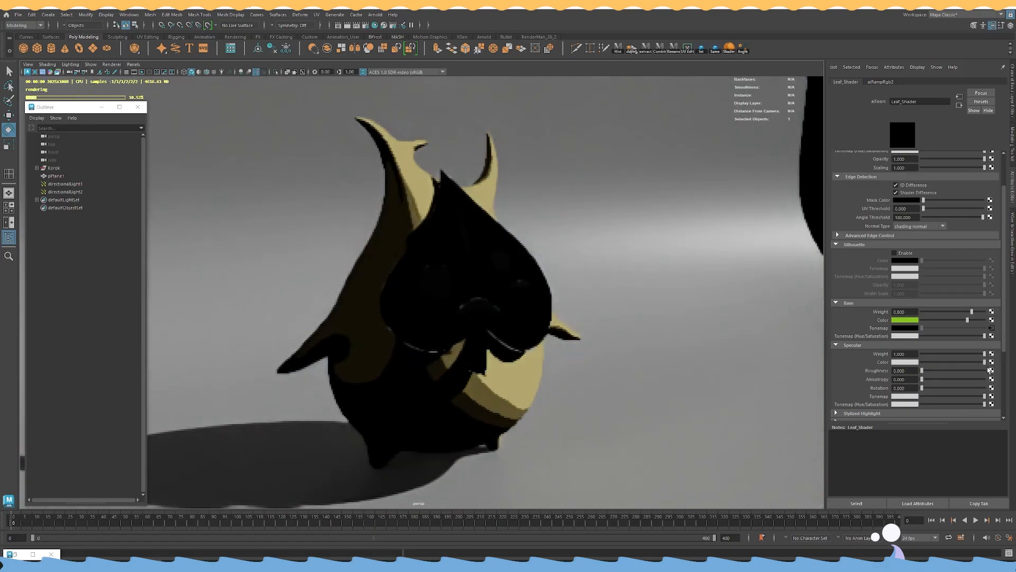
{"action": "left_click_drag", "start_coordinate": [966, 355], "coordinate": [956, 355]}
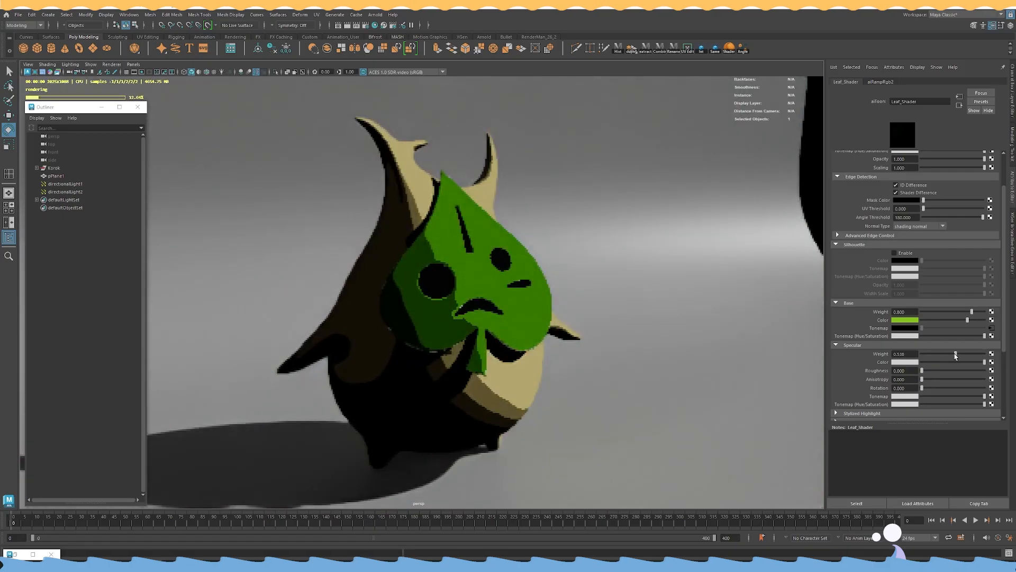
{"action": "double_click", "coordinate": [911, 353]}
{"action": "type", "text": "0.5"}
{"action": "key", "text": "Return"}
{"action": "left_click_drag", "start_coordinate": [661, 318], "coordinate": [570, 322], "text": "alt"}
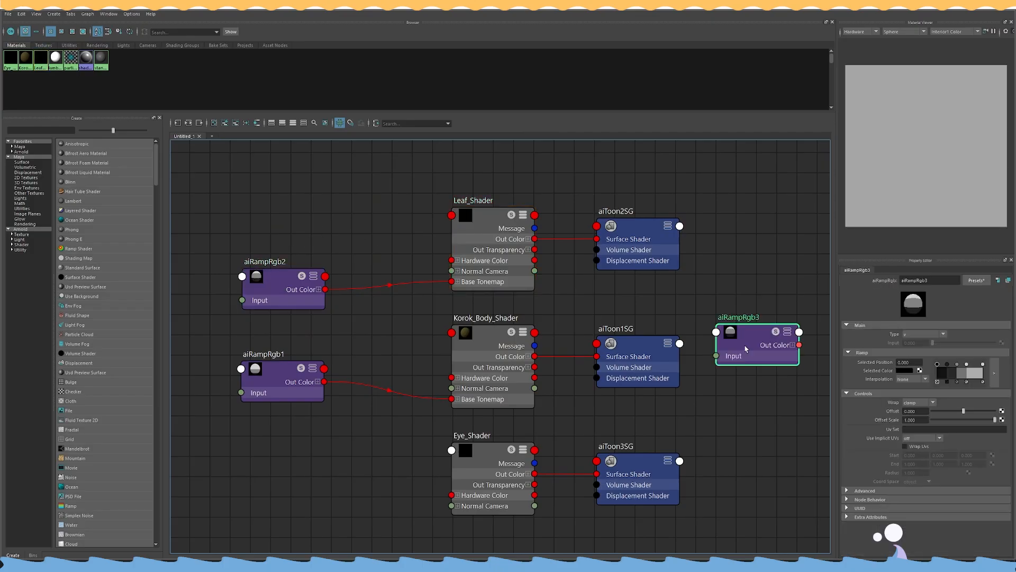
Place a duplicate of the leaf ramp above aiRampRgb2 and slightly lighten the darkest stop of aiRampRgb2.
{"action": "left_click_drag", "start_coordinate": [745, 347], "coordinate": [275, 197]}
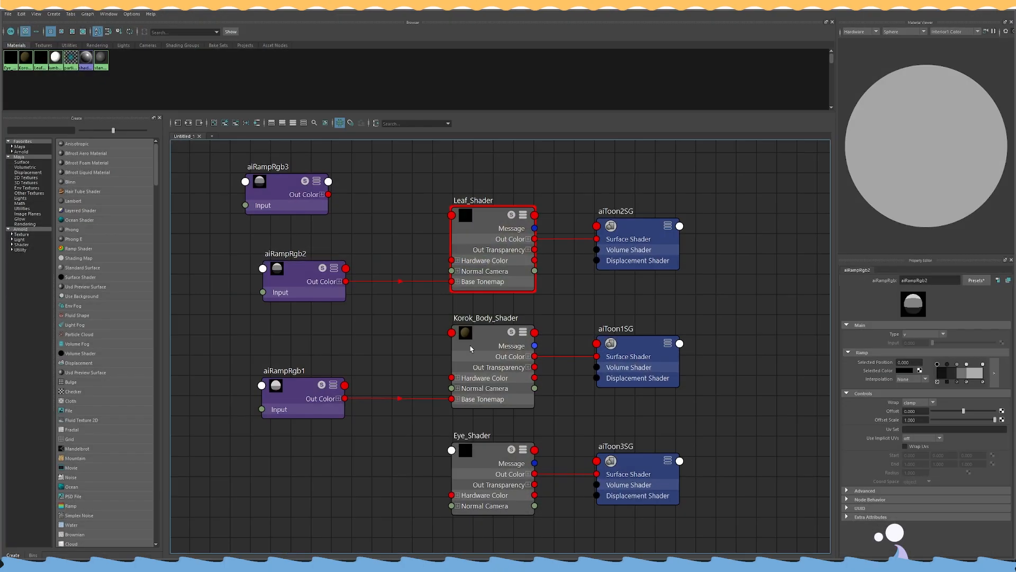
{"action": "left_click", "coordinate": [290, 286]}
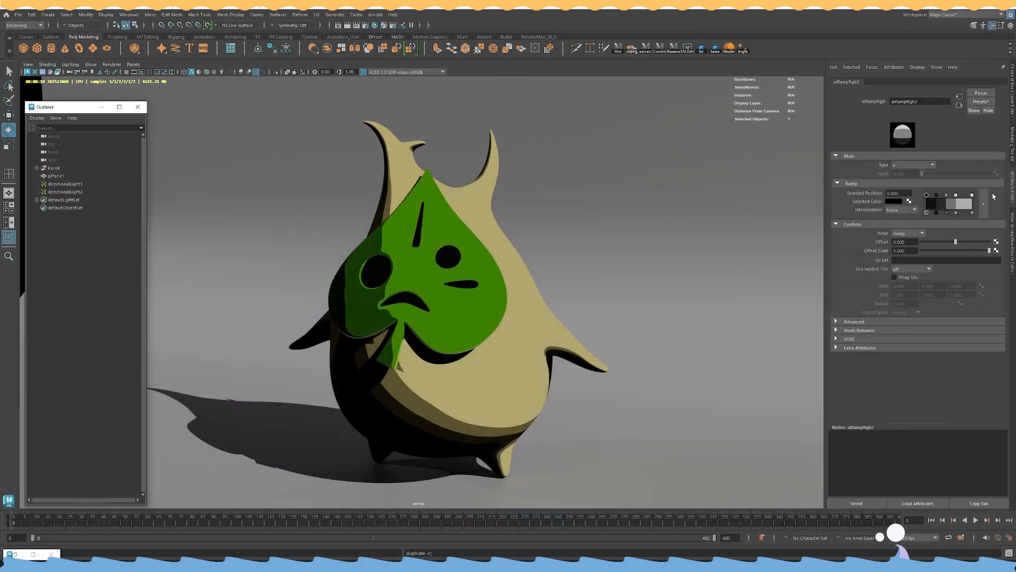
{"action": "left_click", "coordinate": [984, 207]}
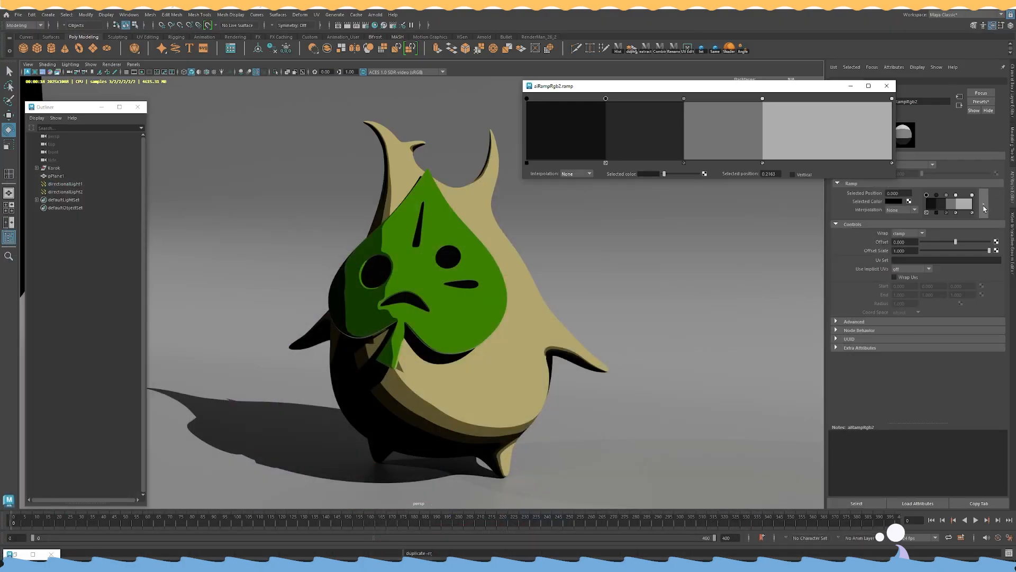
{"action": "left_click", "coordinate": [652, 174]}
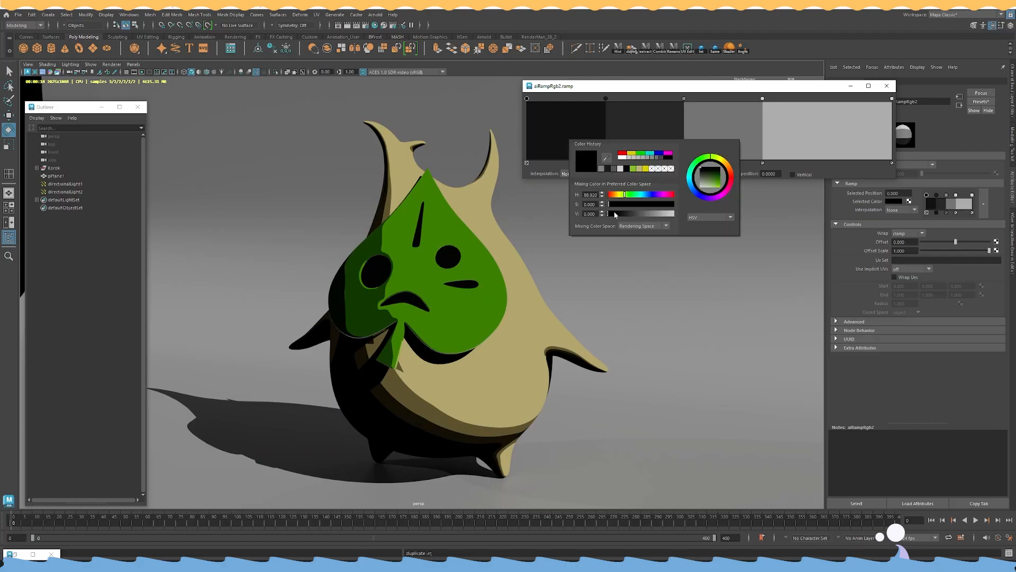
{"action": "left_click_drag", "start_coordinate": [615, 215], "coordinate": [619, 214]}
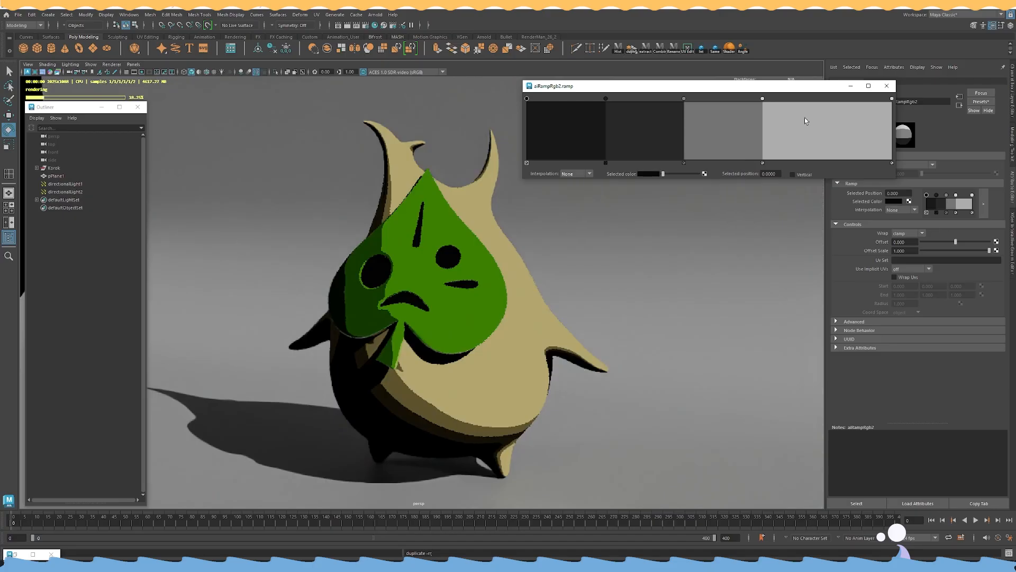
{"action": "left_click", "coordinate": [887, 85]}
Slightly lighten the darkest stop of the body ramp aiRampRgb1 and close its enlarged ramp editor.
{"action": "left_click", "coordinate": [16, 554]}
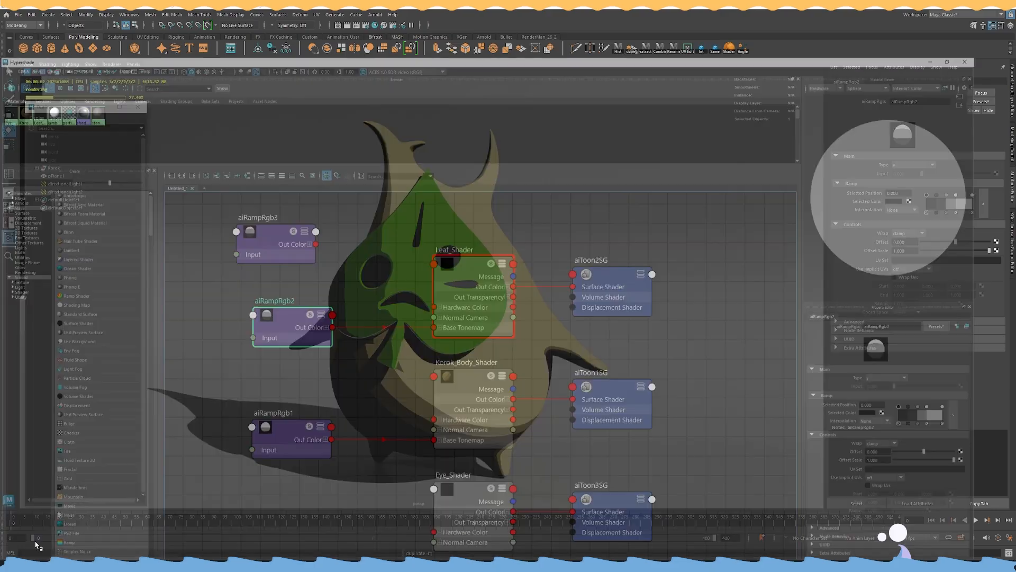
{"action": "left_click", "coordinate": [324, 401]}
{"action": "left_click", "coordinate": [972, 6]}
{"action": "left_click", "coordinate": [984, 205]}
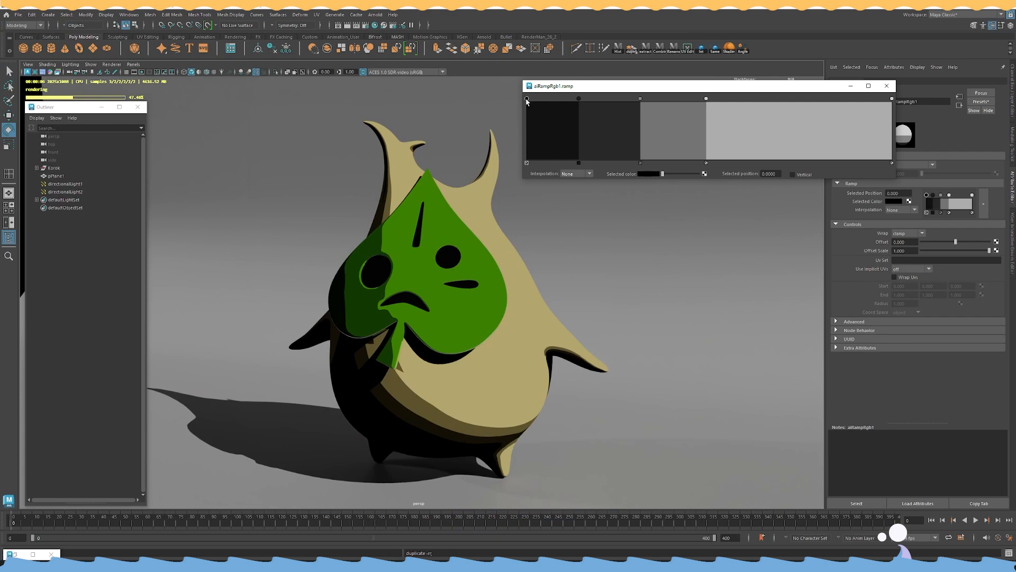
{"action": "left_click", "coordinate": [650, 174]}
{"action": "left_click", "coordinate": [599, 169]}
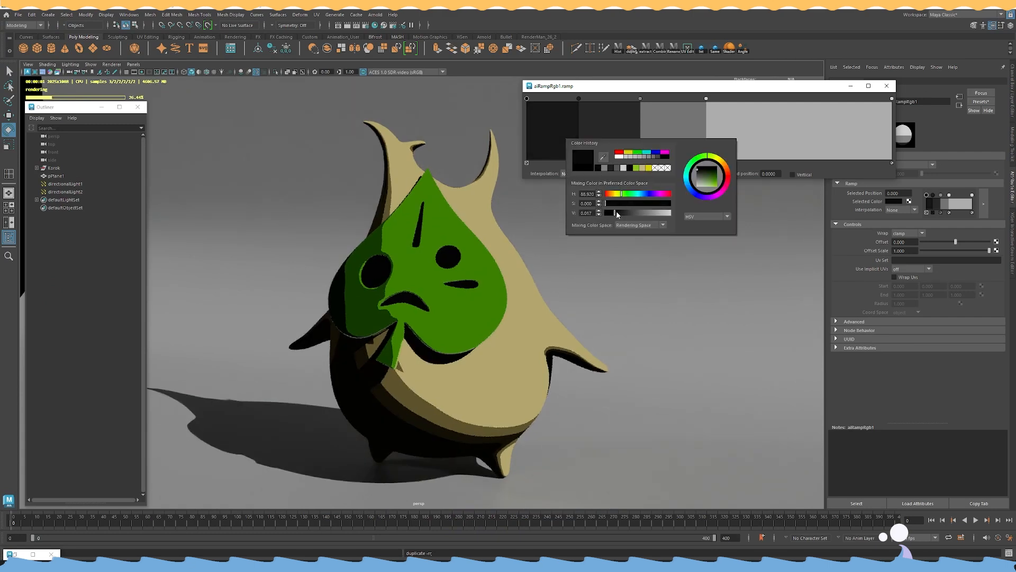
{"action": "left_click_drag", "start_coordinate": [618, 212], "coordinate": [620, 214]}
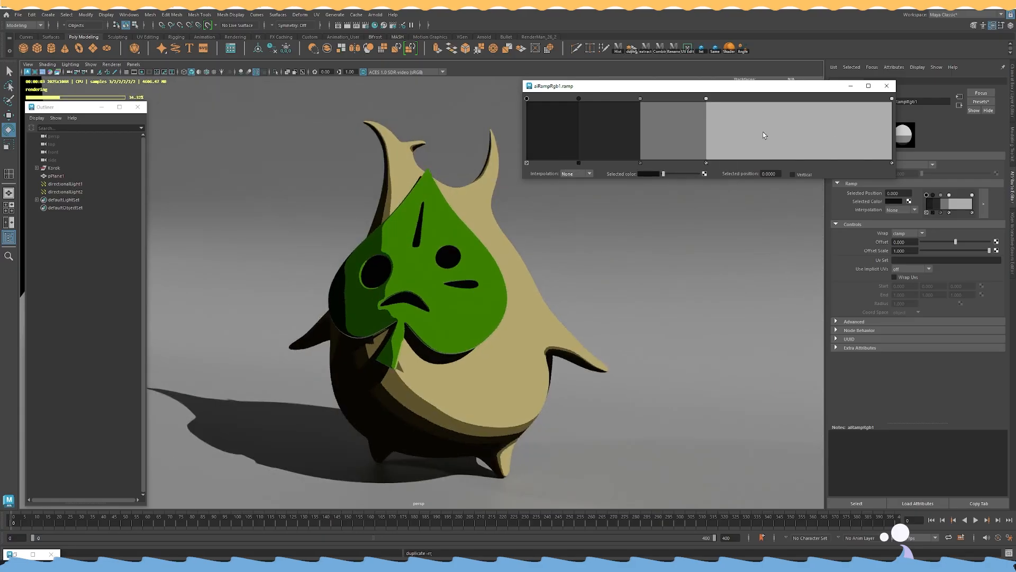
{"action": "left_click", "coordinate": [887, 86]}
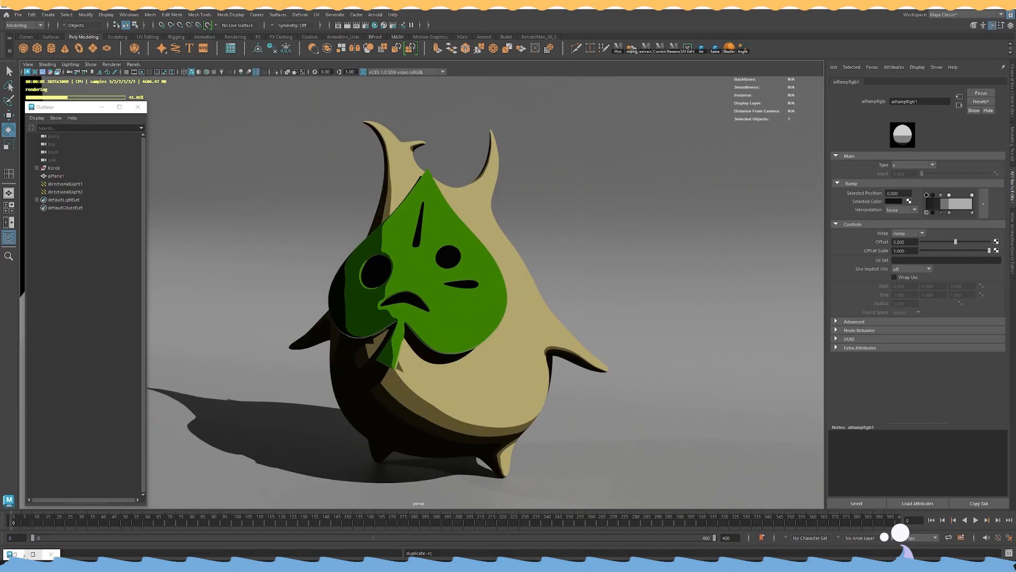
Move aiRampRgb3 between the other two ramps and connect its out color to the specular tonemap of Korok_Body_Shader.
{"action": "left_click", "coordinate": [20, 555]}
{"action": "left_click", "coordinate": [287, 200]}
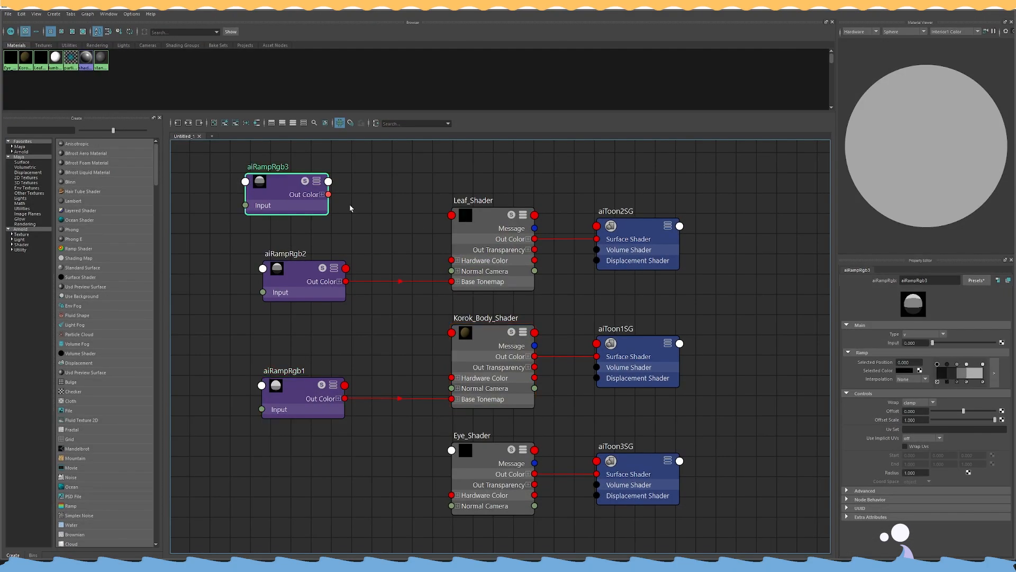
{"action": "left_click_drag", "start_coordinate": [305, 211], "coordinate": [245, 355]}
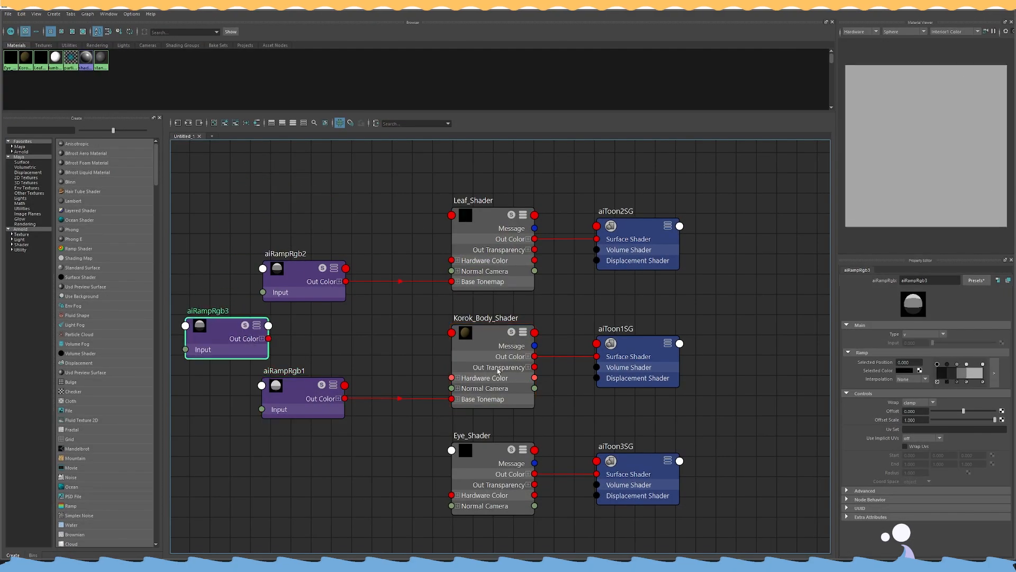
{"action": "left_click", "coordinate": [483, 365]}
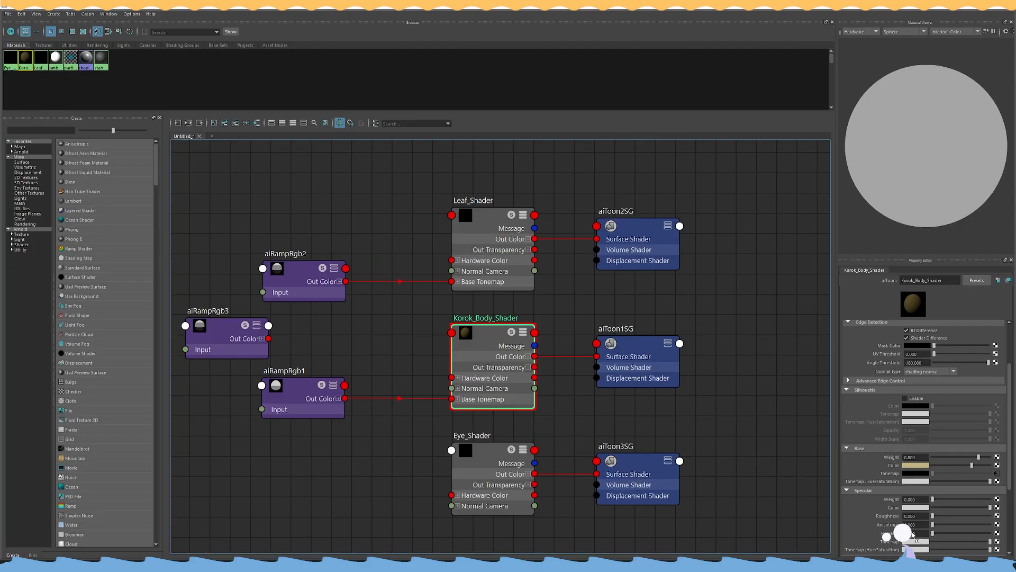
{"action": "middle_click_drag", "start_coordinate": [888, 542], "coordinate": [889, 543]}
Try shifting the stops of aiRampRgb3: dark grey to about 0.27 and beyond, medium grey to about 0.65, light grey to about 0.80.
{"action": "left_click", "coordinate": [226, 351]}
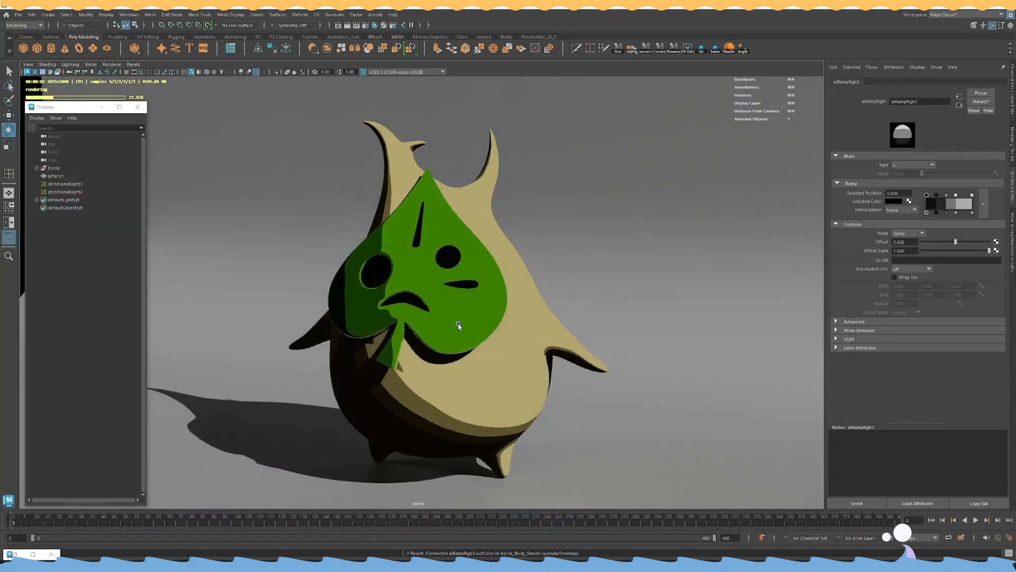
{"action": "mouse_move", "coordinate": [519, 315]}
{"action": "left_mouse_down", "text": "alt"}
{"action": "mouse_move", "coordinate": [481, 316]}
{"action": "mouse_move", "coordinate": [536, 315]}
{"action": "left_mouse_up", "text": "alt"}
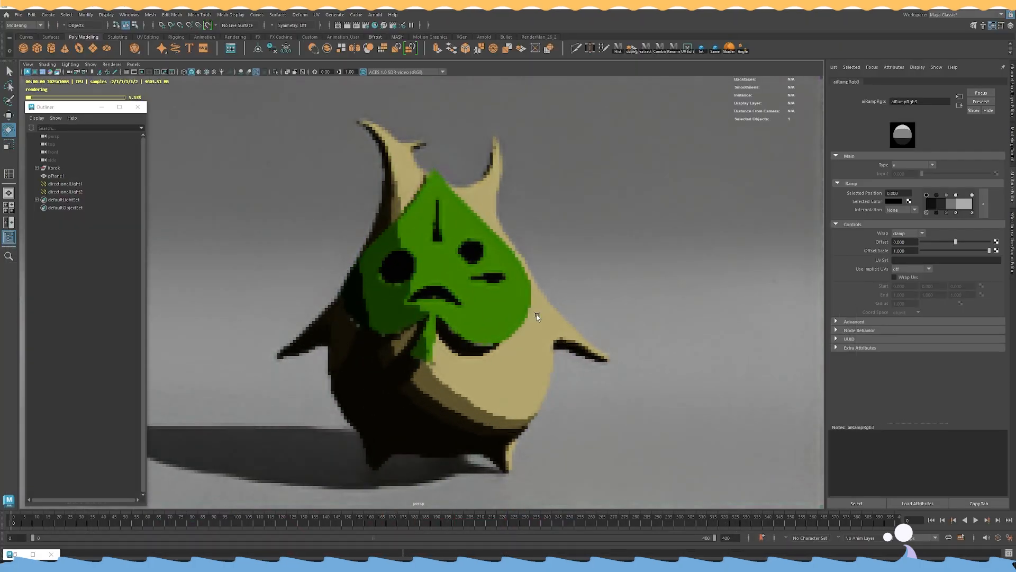
{"action": "left_click", "coordinate": [984, 204]}
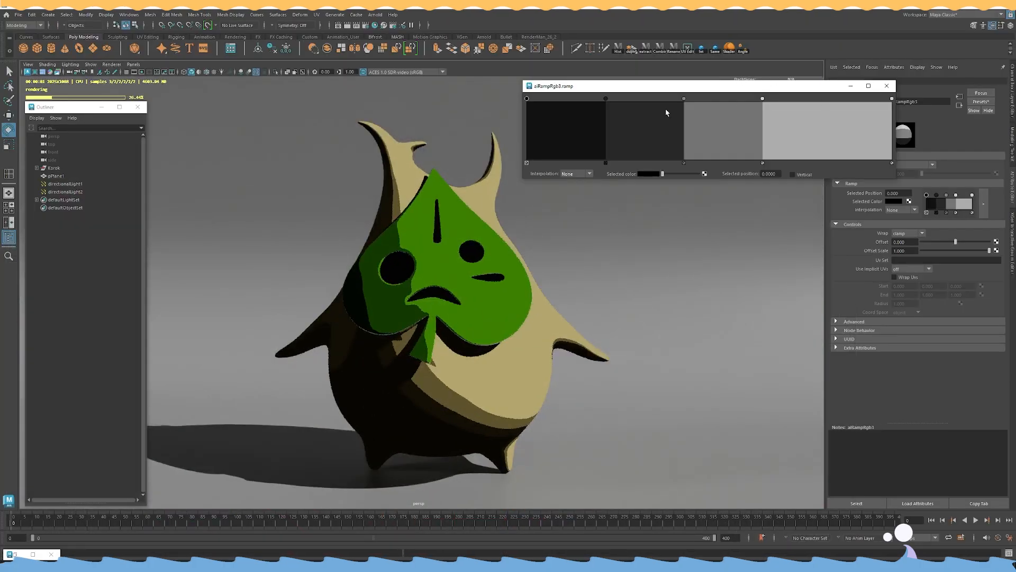
{"action": "mouse_move", "coordinate": [608, 100]}
{"action": "left_mouse_down"}
{"action": "mouse_move", "coordinate": [673, 99]}
{"action": "mouse_move", "coordinate": [623, 99]}
{"action": "left_mouse_up"}
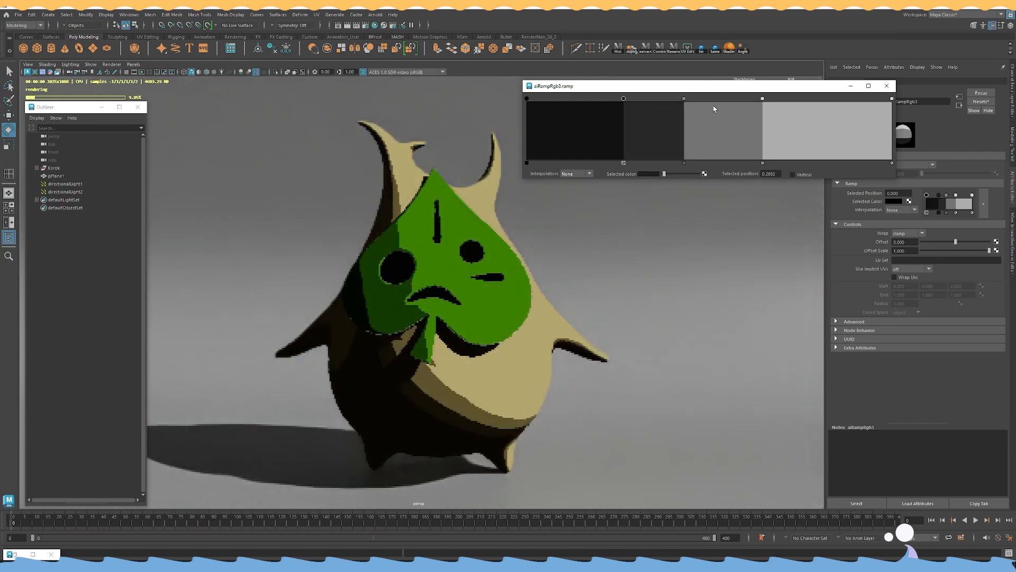
{"action": "left_click_drag", "start_coordinate": [624, 227], "coordinate": [577, 228], "text": "alt"}
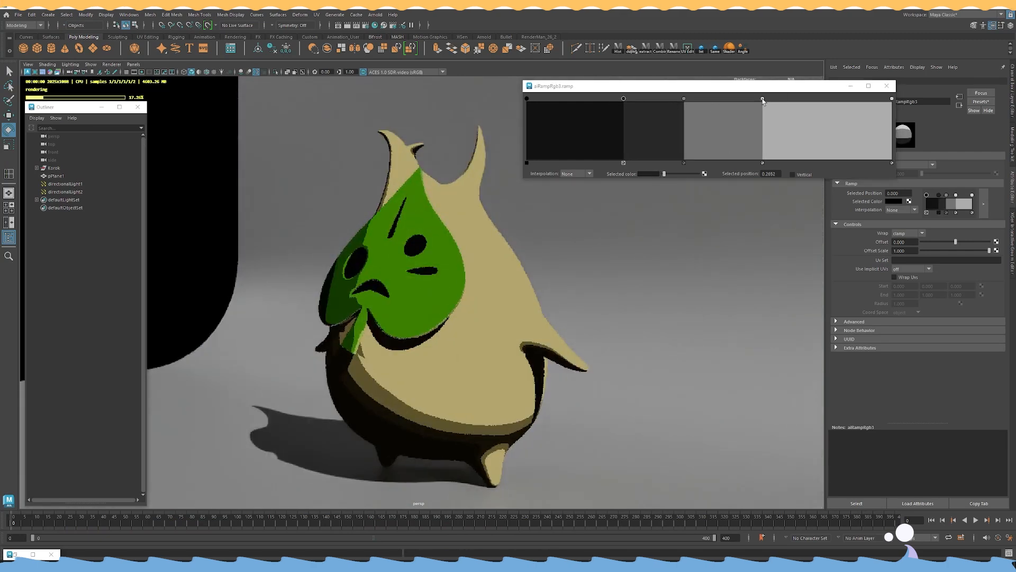
{"action": "left_click_drag", "start_coordinate": [763, 99], "coordinate": [818, 99]}
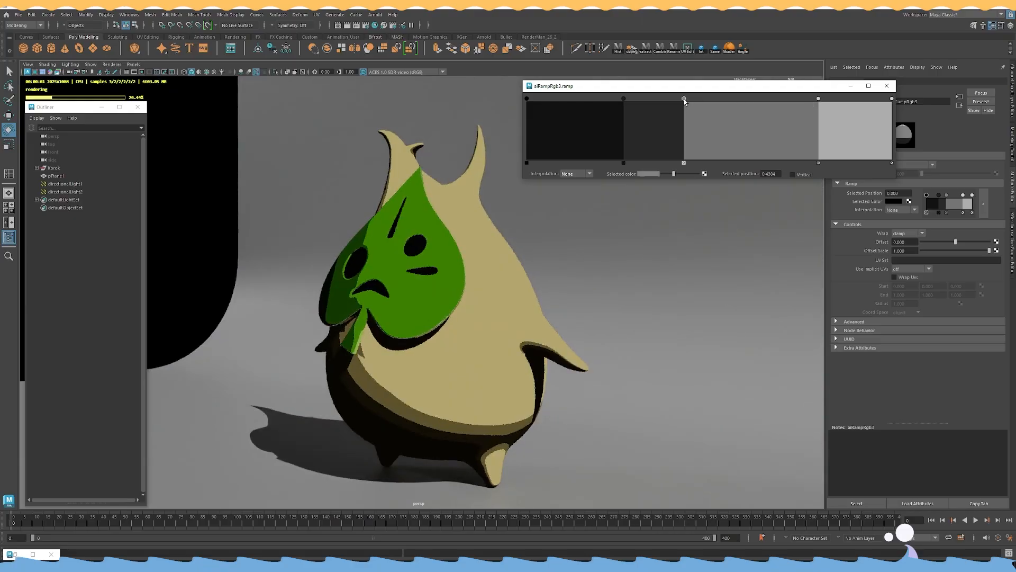
{"action": "left_click_drag", "start_coordinate": [684, 99], "coordinate": [762, 99]}
{"action": "left_click_drag", "start_coordinate": [624, 98], "coordinate": [731, 99]}
Undo all the stop shifts made in the aiRampRgb3 ramp.
{"action": "key", "text": "ctrl+z"}
{"action": "key", "text": "ctrl+z"}
{"action": "key", "text": "ctrl+z"}
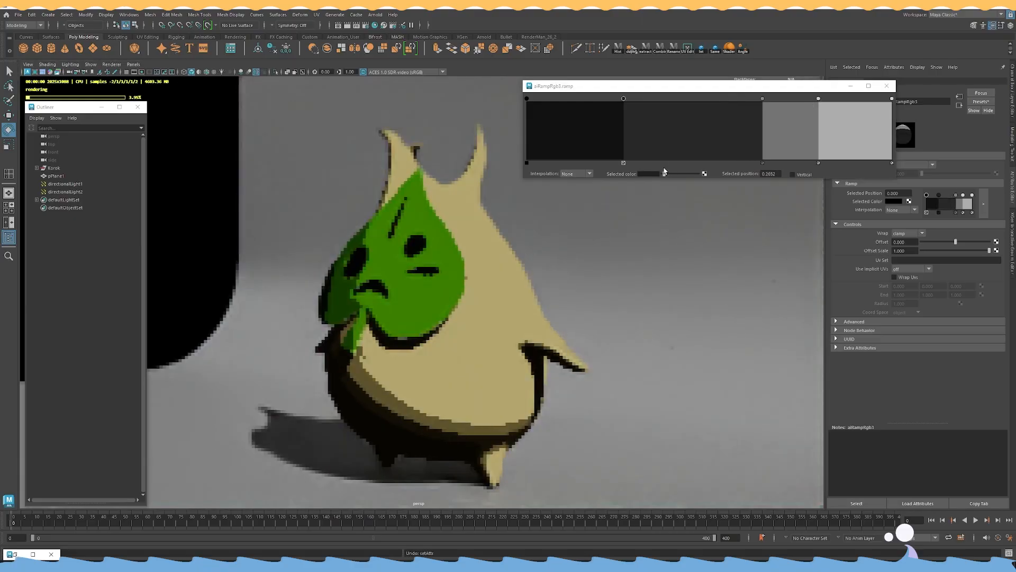
{"action": "key", "text": "ctrl+z"}
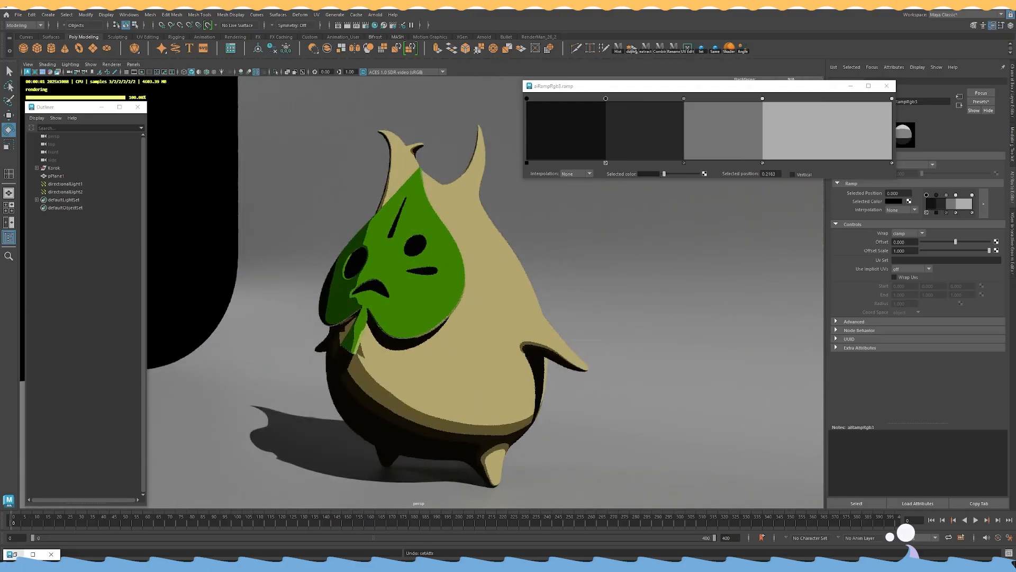
Move aiRampRgb3 below aiRampRgb1 and delete its connection to the specular tonemap of Korok_Body_Shader.
{"action": "left_click", "coordinate": [15, 555]}
{"action": "left_click_drag", "start_coordinate": [222, 345], "coordinate": [250, 467]}
{"action": "left_click", "coordinate": [501, 392]}
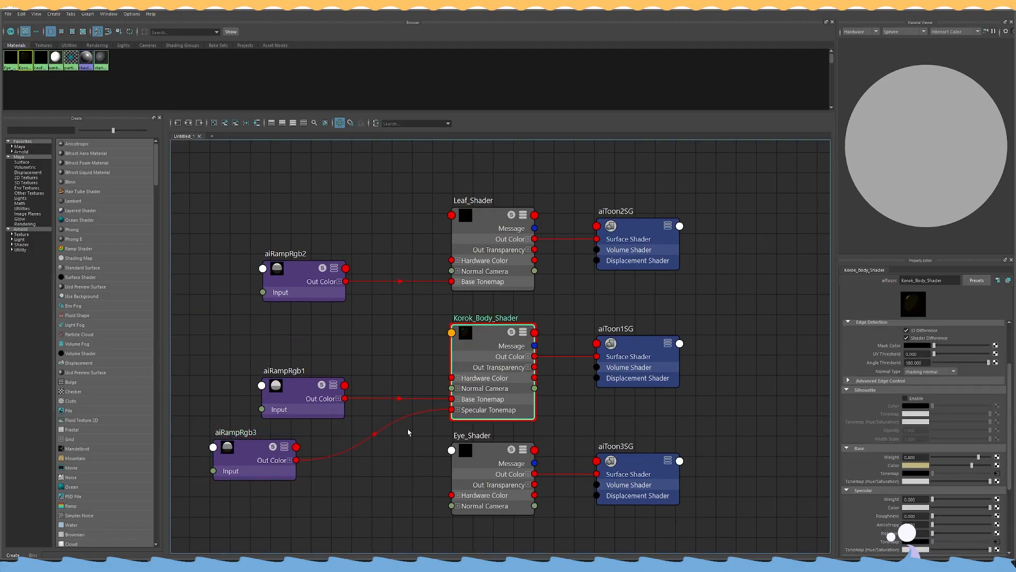
{"action": "left_click", "coordinate": [376, 434]}
{"action": "key", "text": "Delete"}
Move aiRampRgb3 above aiRampRgb2 and connect its out color to the specular tonemap of Leaf_Shader.
{"action": "left_click_drag", "start_coordinate": [255, 474], "coordinate": [311, 215]}
{"action": "left_click", "coordinate": [487, 261]}
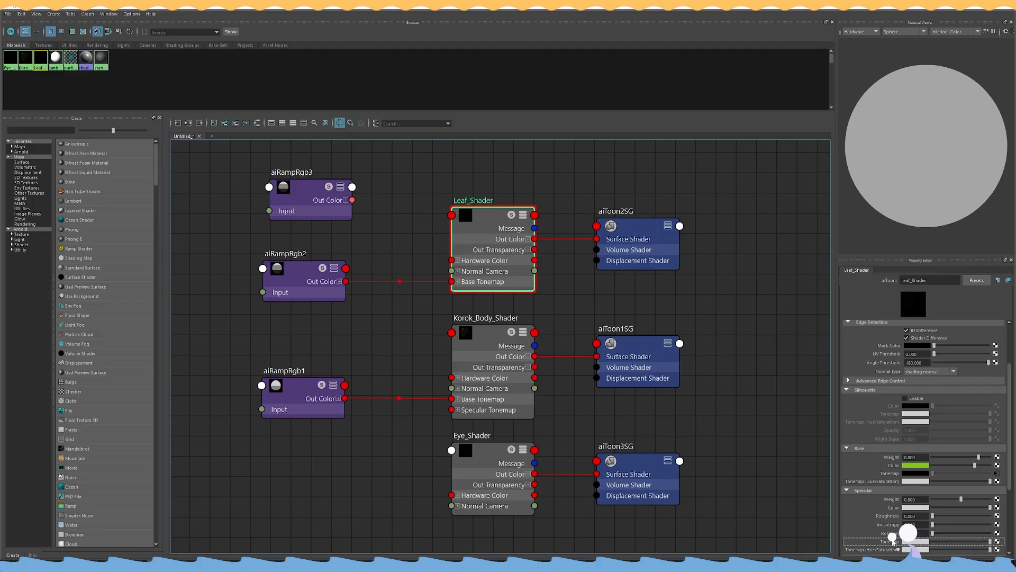
{"action": "left_click", "coordinate": [895, 541]}
{"action": "left_click_drag", "start_coordinate": [352, 200], "coordinate": [452, 292]}
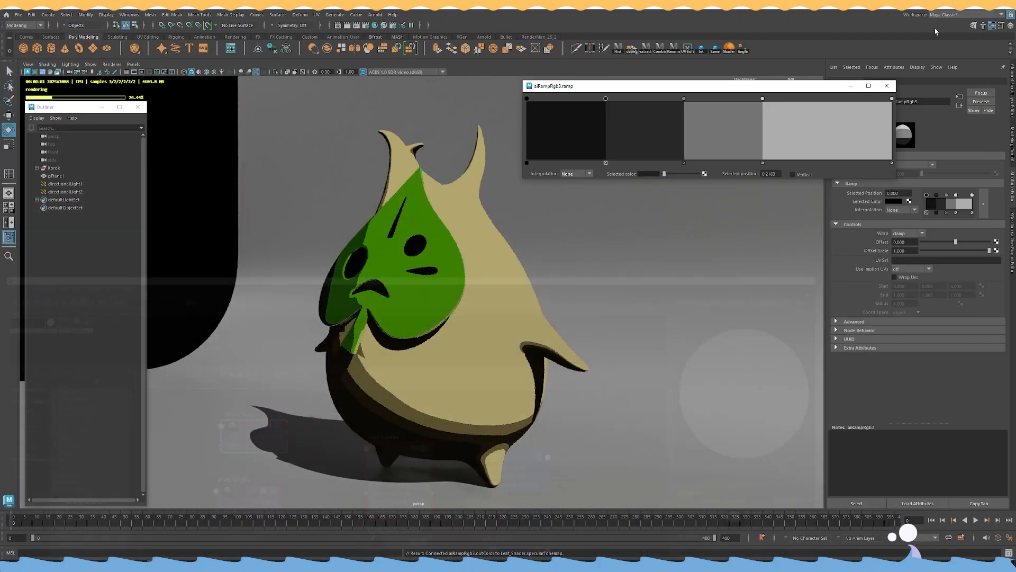
Delete the three intermediate stops of the aiRampRgb3 ramp, keeping only the dark start stop and the light end stop.
{"action": "mouse_move", "coordinate": [627, 252]}
{"action": "left_mouse_down", "text": "alt"}
{"action": "mouse_move", "coordinate": [647, 248]}
{"action": "mouse_move", "coordinate": [637, 246]}
{"action": "left_mouse_up", "text": "alt"}
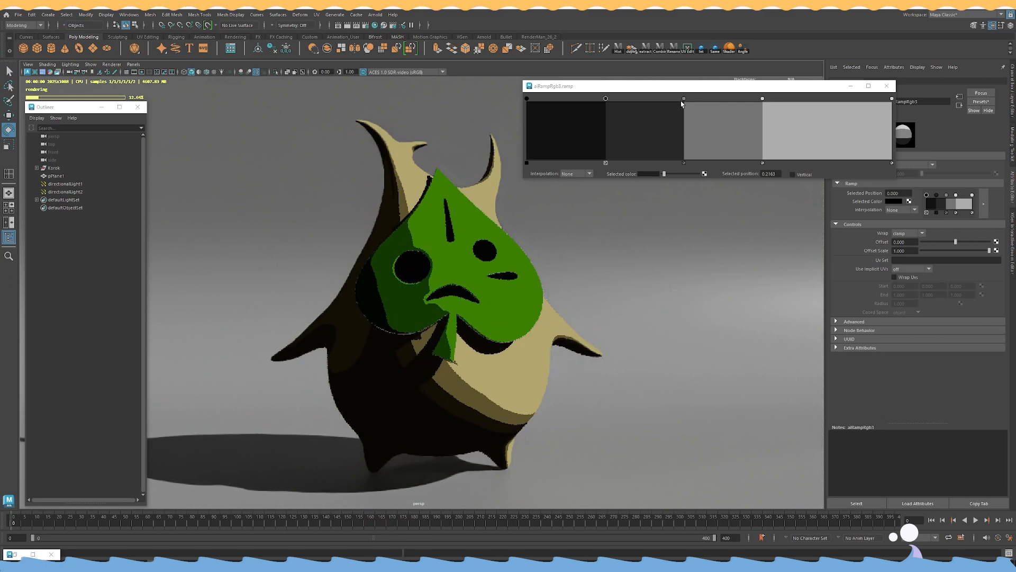
{"action": "left_click", "coordinate": [684, 163]}
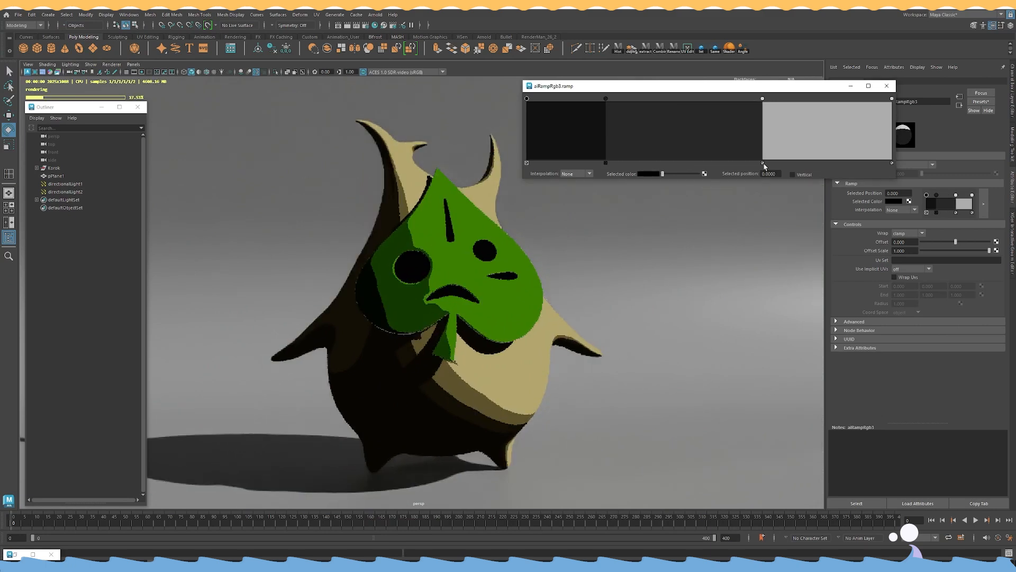
{"action": "left_click", "coordinate": [763, 163]}
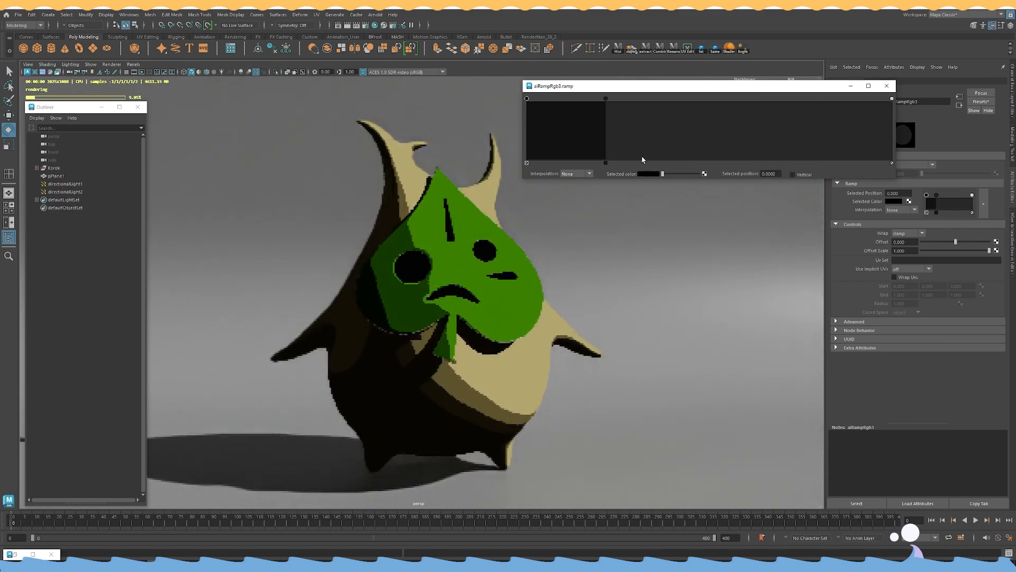
{"action": "left_click", "coordinate": [607, 164]}
{"action": "mouse_move", "coordinate": [555, 236]}
{"action": "left_mouse_down", "text": "alt"}
{"action": "mouse_move", "coordinate": [461, 224]}
{"action": "mouse_move", "coordinate": [545, 229]}
{"action": "left_mouse_up", "text": "alt"}
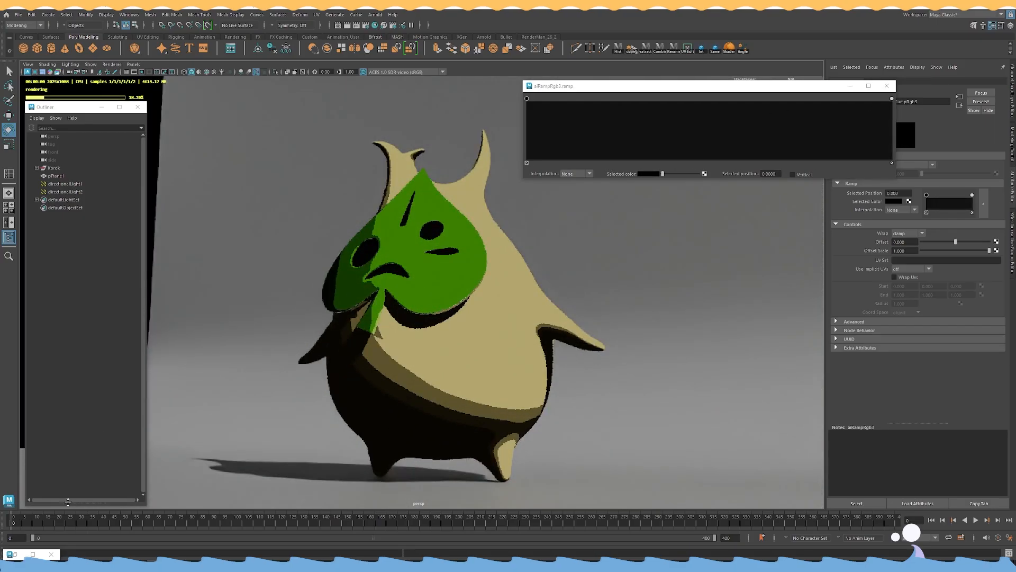
Raise the specular weight of Leaf_Shader to 1.
{"action": "left_click", "coordinate": [24, 553]}
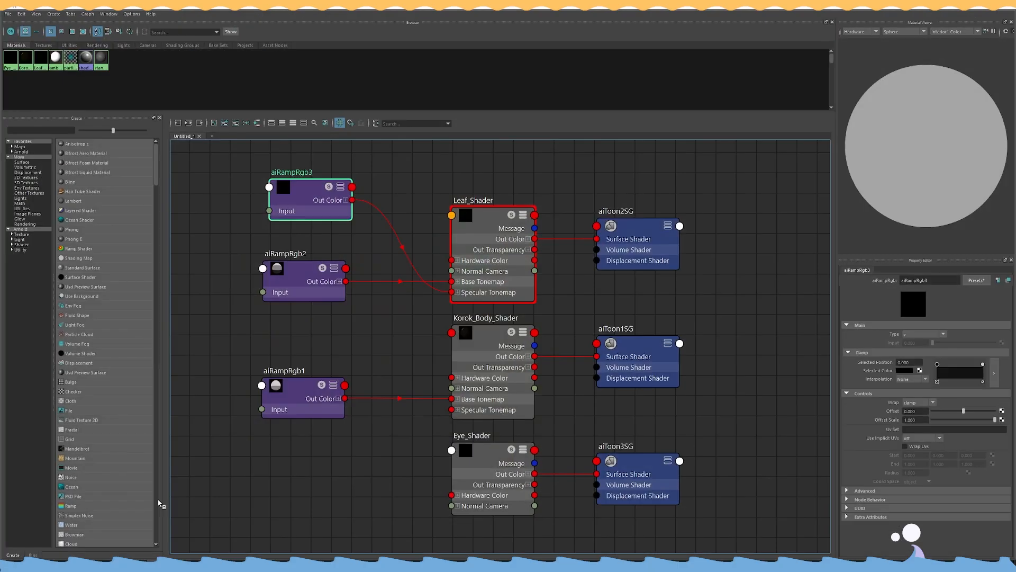
{"action": "left_click", "coordinate": [511, 263]}
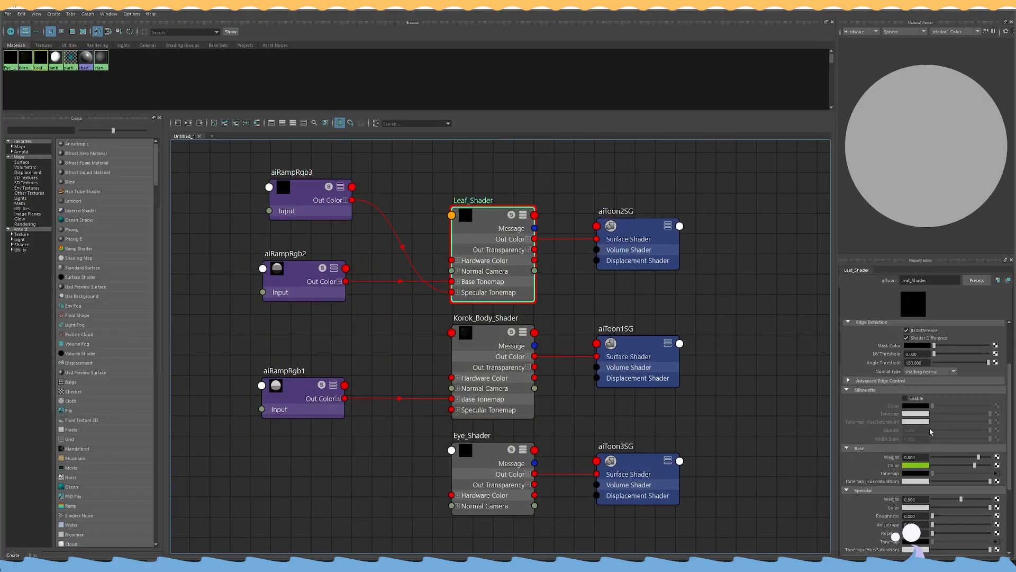
{"action": "left_click_drag", "start_coordinate": [963, 499], "coordinate": [991, 499]}
Move the light end stop of the aiRampRgb3 ramp to about 0.23.
{"action": "left_click", "coordinate": [311, 209]}
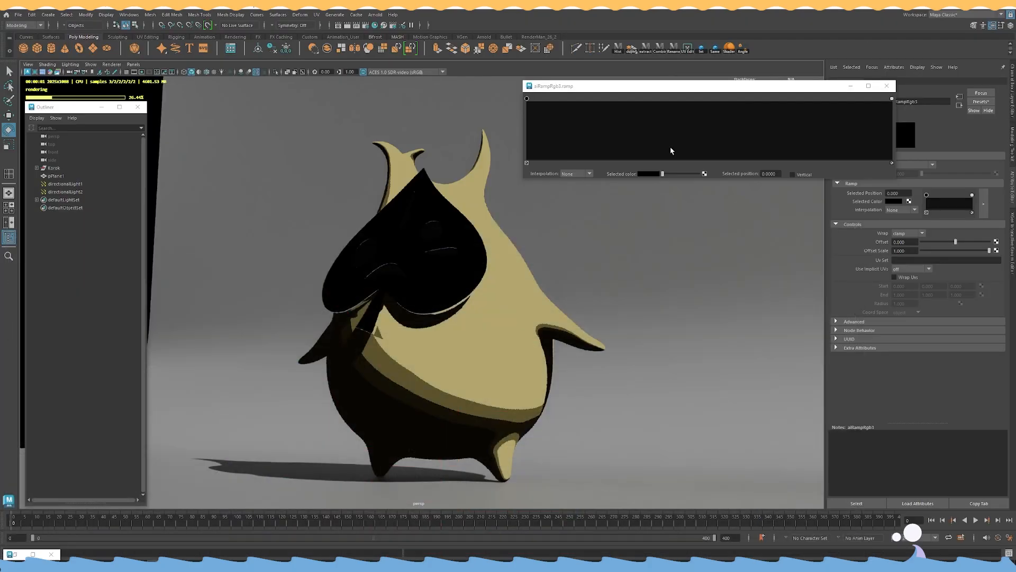
{"action": "left_click_drag", "start_coordinate": [893, 98], "coordinate": [611, 99]}
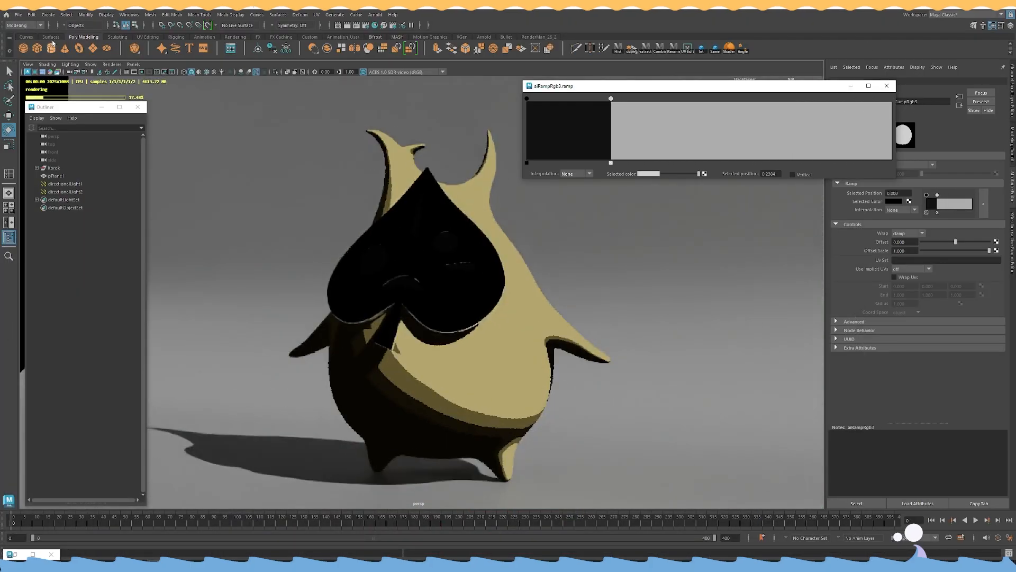
{"action": "left_click", "coordinate": [112, 65]}
{"action": "left_click", "coordinate": [126, 79]}
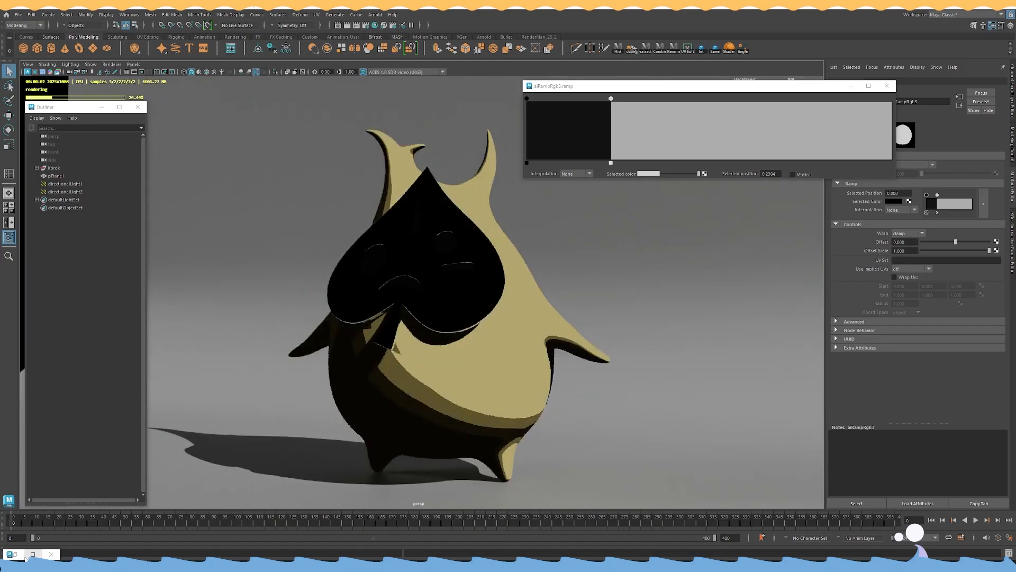
Select Leaf_Shader and raise its specular roughness to about 0.5.
{"action": "left_click", "coordinate": [15, 554]}
{"action": "left_click", "coordinate": [500, 281]}
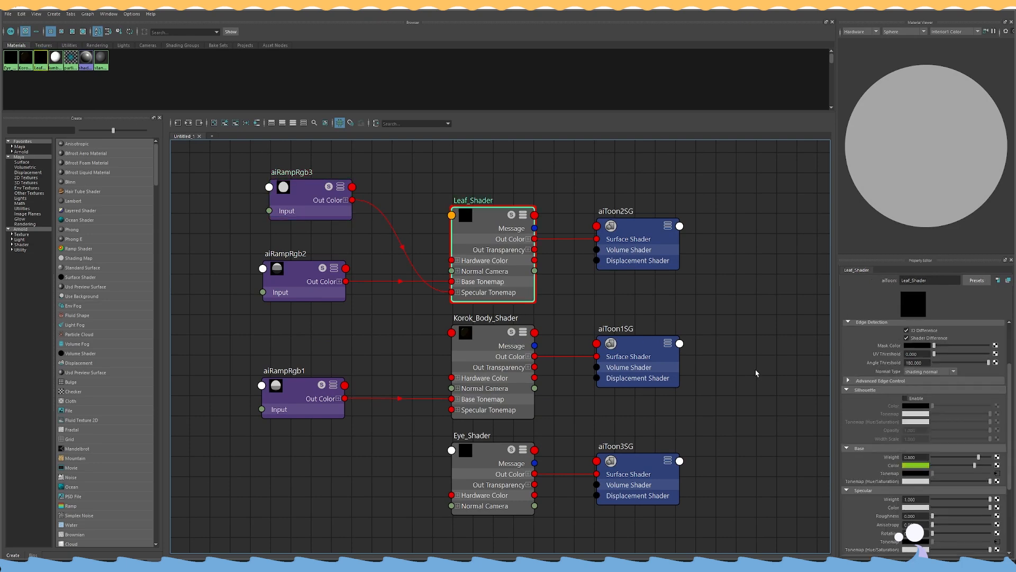
{"action": "left_click_drag", "start_coordinate": [317, 210], "coordinate": [310, 329]}
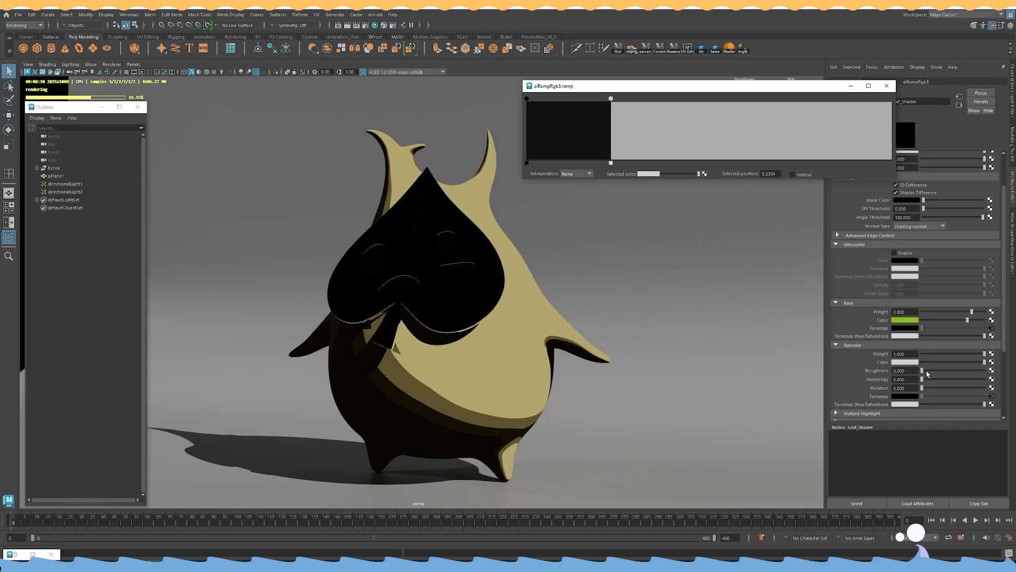
{"action": "left_click_drag", "start_coordinate": [927, 372], "coordinate": [955, 370]}
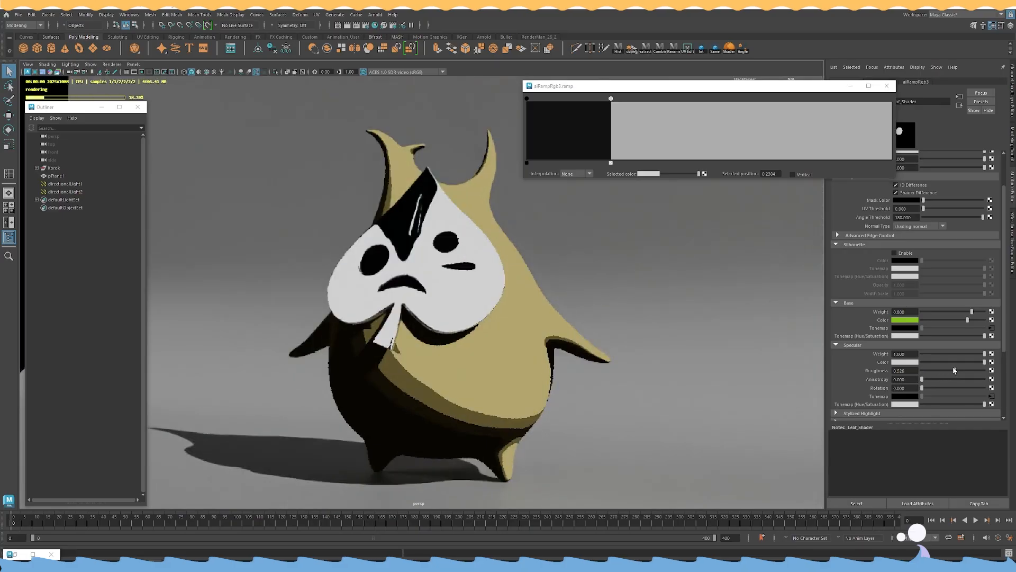
{"action": "left_click_drag", "start_coordinate": [954, 370], "coordinate": [953, 371]}
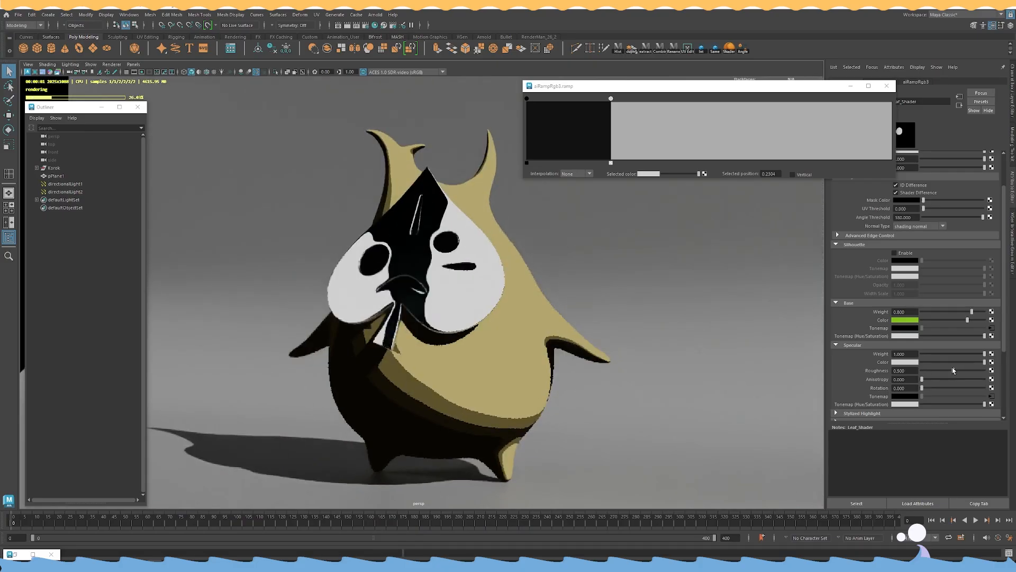
{"action": "left_click_drag", "start_coordinate": [954, 370], "coordinate": [958, 370]}
Try a specular weight of about 0.36 on Leaf_Shader with roughness values between about 0.45 and 0.79.
{"action": "left_click", "coordinate": [951, 354]}
{"action": "left_click", "coordinate": [954, 354]}
{"action": "left_click", "coordinate": [952, 370]}
{"action": "left_click", "coordinate": [950, 370]}
{"action": "left_click", "coordinate": [947, 353]}
{"action": "left_click", "coordinate": [944, 354]}
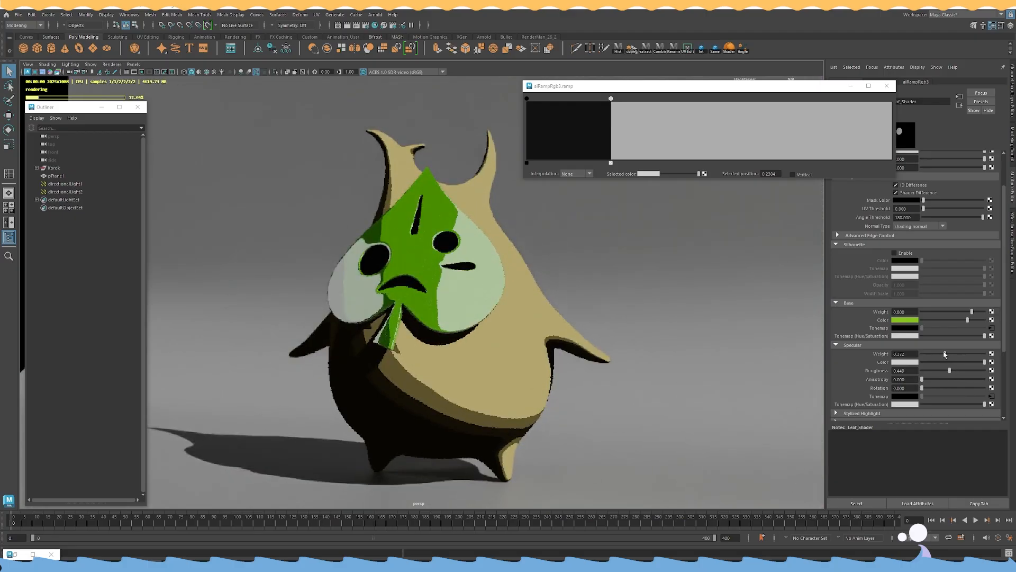
{"action": "left_click", "coordinate": [970, 370]}
{"action": "left_click", "coordinate": [950, 370]}
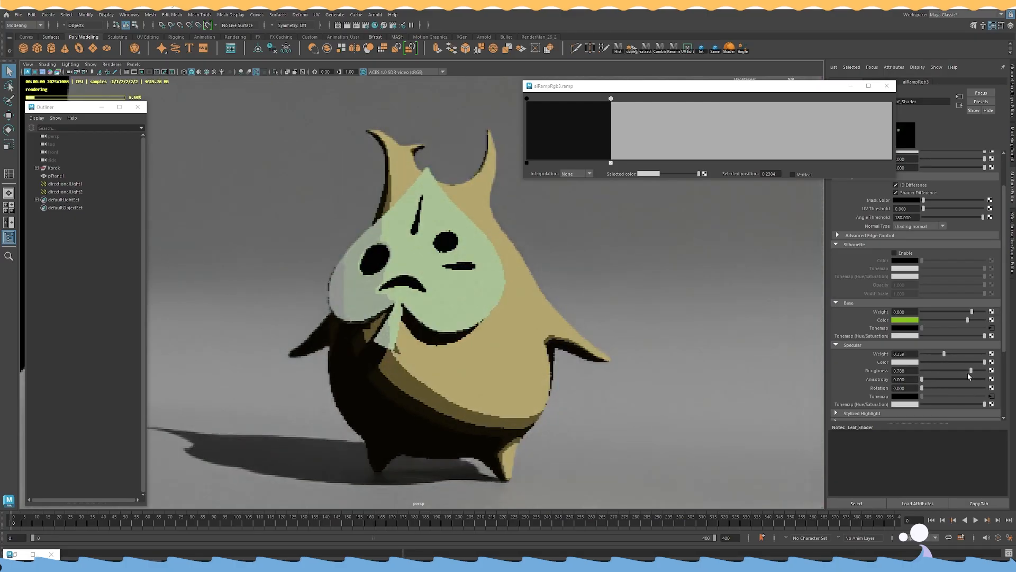
{"action": "mouse_move", "coordinate": [665, 331]}
{"action": "left_mouse_down", "text": "alt"}
{"action": "mouse_move", "coordinate": [719, 336]}
{"action": "mouse_move", "coordinate": [684, 329]}
{"action": "left_mouse_up", "text": "alt"}
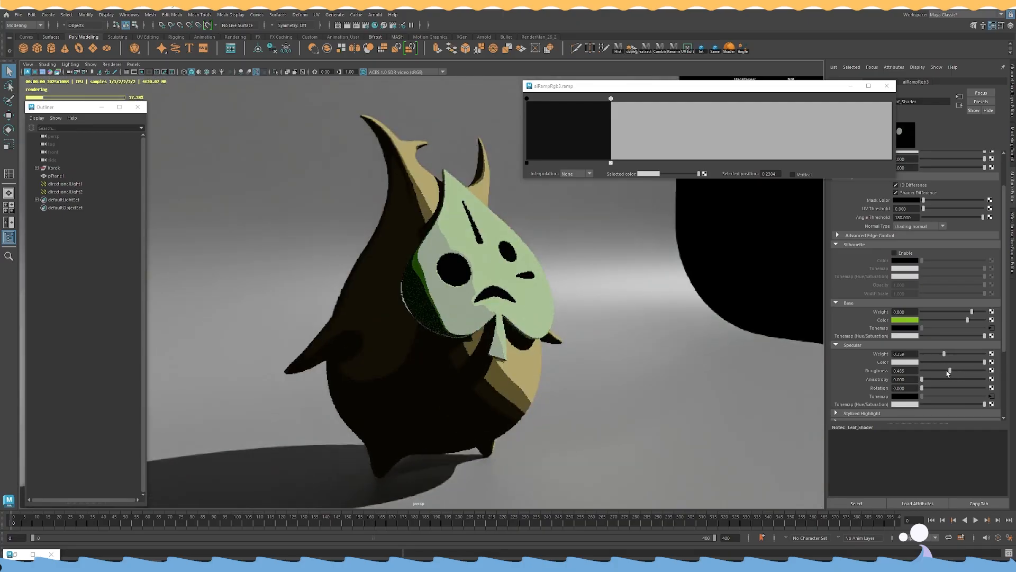
Lower the specular of Leaf_Shader to a weight of 0.1 and a roughness of 0.2, checking the leaf from several angles.
{"action": "left_click", "coordinate": [929, 354]}
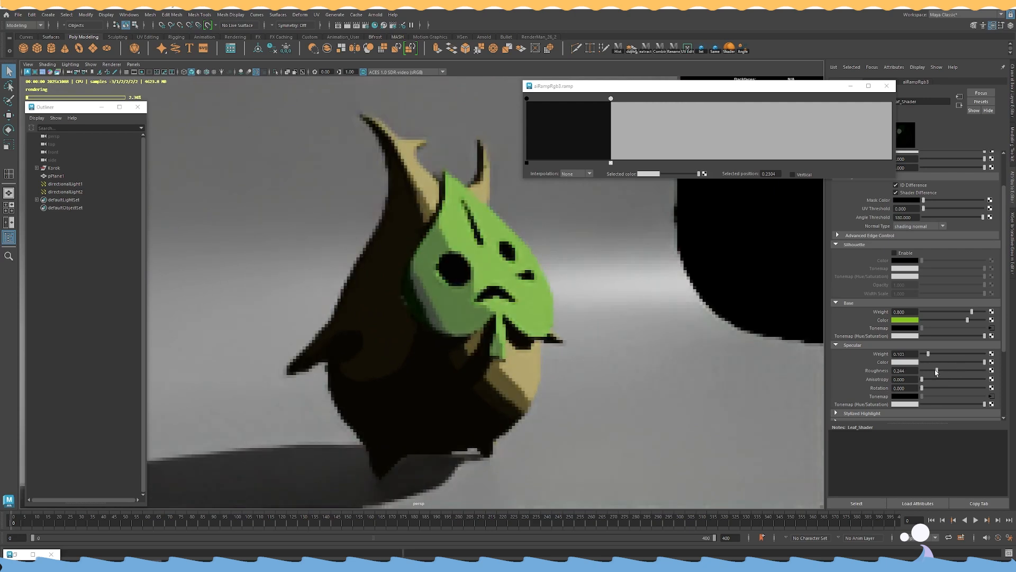
{"action": "left_click", "coordinate": [931, 371]}
{"action": "left_click_drag", "start_coordinate": [932, 372], "coordinate": [933, 372]}
{"action": "left_click_drag", "start_coordinate": [726, 323], "coordinate": [598, 323], "text": "alt"}
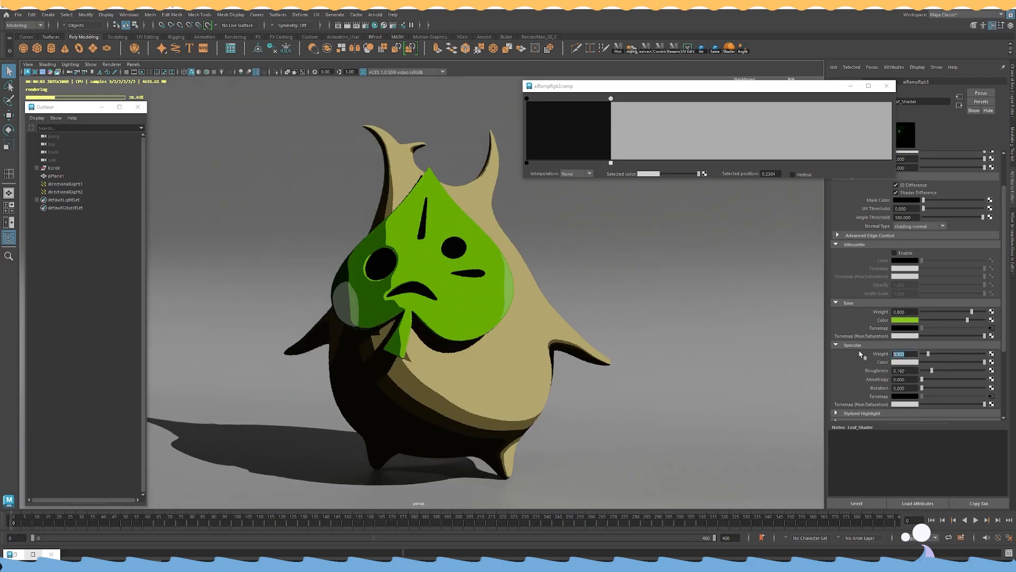
{"action": "type", "text": "0.1"}
{"action": "key", "text": "Return"}
{"action": "type", "text": "0.2"}
{"action": "key", "text": "Return"}
{"action": "left_click_drag", "start_coordinate": [618, 386], "coordinate": [567, 372], "text": "alt"}
{"action": "left_click_drag", "start_coordinate": [635, 342], "coordinate": [524, 374], "text": "alt"}
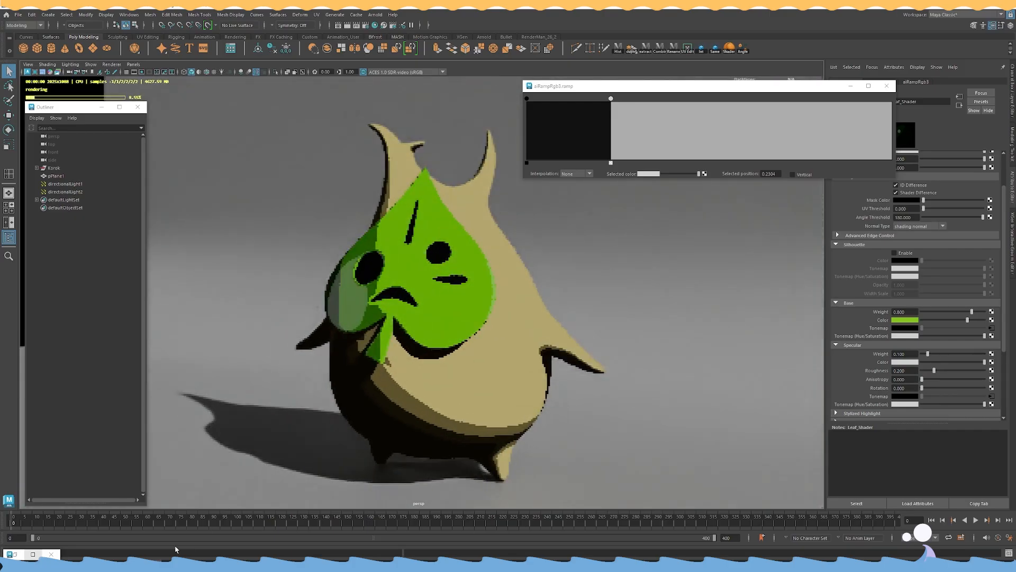
Select aiRampRgb3 and move its light stop to about 0.54.
{"action": "left_click", "coordinate": [14, 554]}
{"action": "mouse_move", "coordinate": [296, 332]}
{"action": "left_mouse_down"}
{"action": "mouse_move", "coordinate": [296, 250]}
{"action": "mouse_move", "coordinate": [294, 338]}
{"action": "left_mouse_up"}
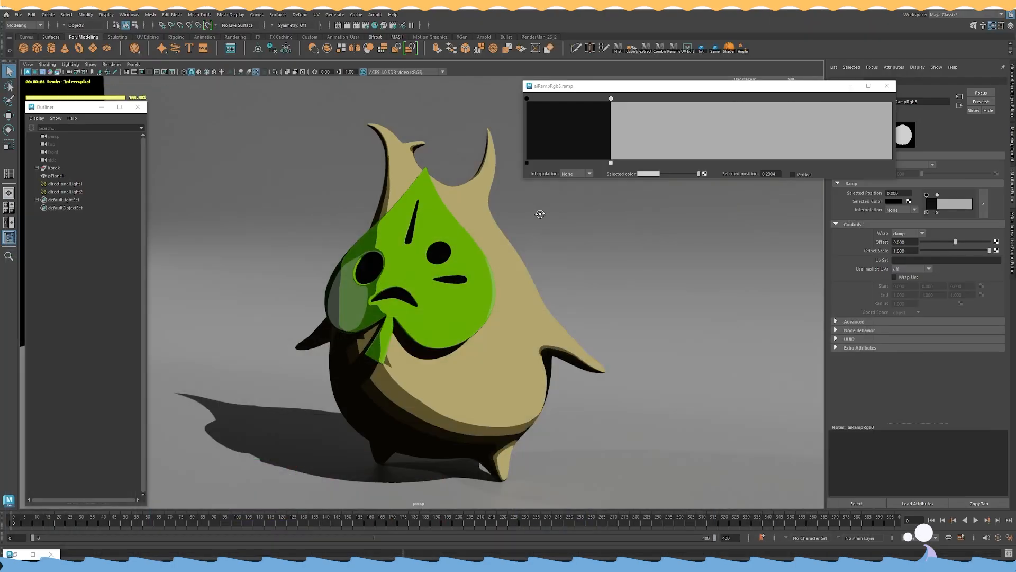
{"action": "left_click_drag", "start_coordinate": [572, 225], "coordinate": [594, 216], "text": "alt"}
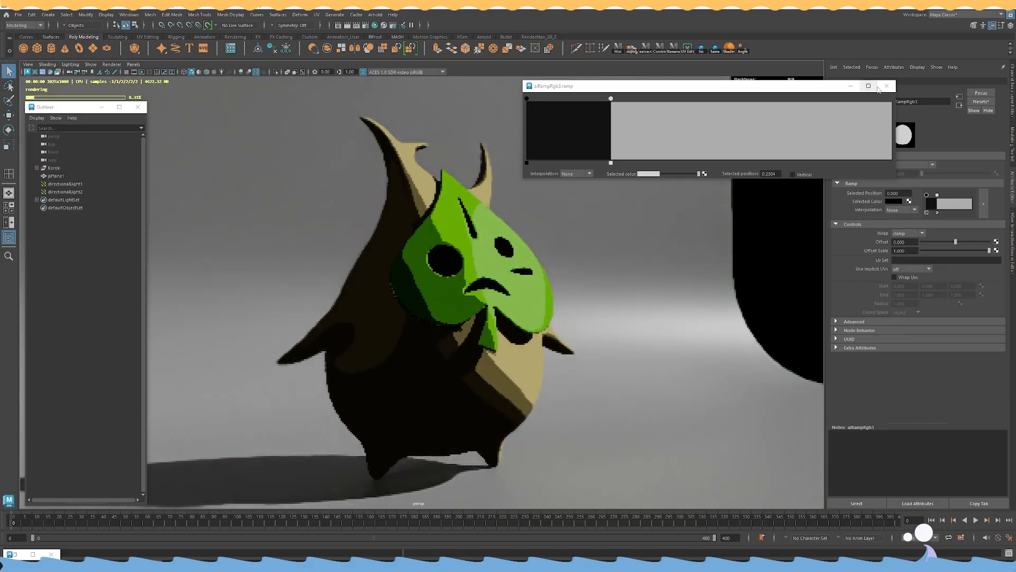
{"action": "left_click_drag", "start_coordinate": [610, 98], "coordinate": [723, 110]}
Add a stop at about 0.24 in the aiRampRgb3 ramp and color it dark grey.
{"action": "left_click_drag", "start_coordinate": [610, 99], "coordinate": [614, 100]}
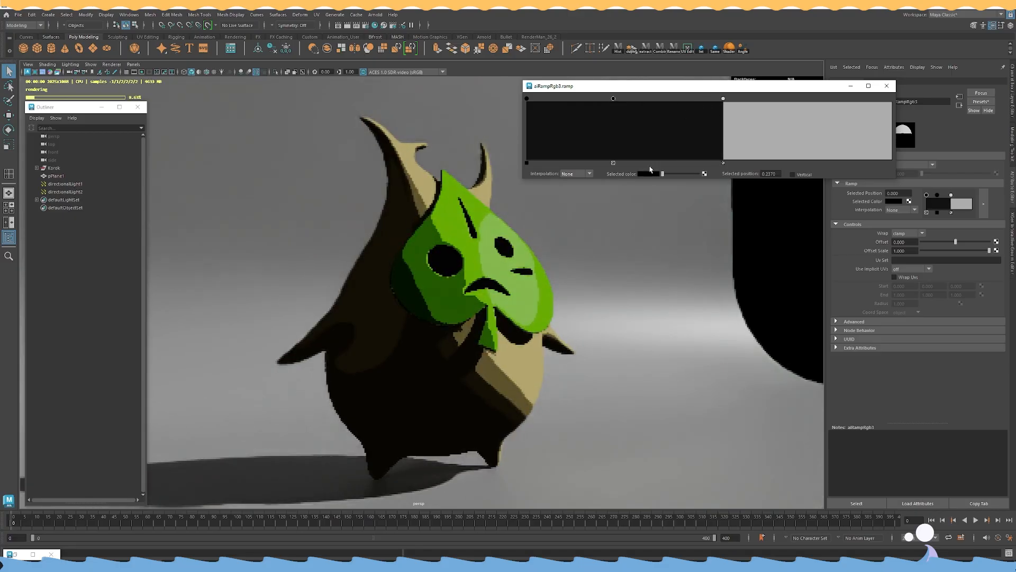
{"action": "left_click", "coordinate": [646, 175]}
{"action": "left_click", "coordinate": [633, 212]}
{"action": "mouse_move", "coordinate": [633, 214]}
{"action": "left_mouse_down"}
{"action": "mouse_move", "coordinate": [642, 213]}
{"action": "mouse_move", "coordinate": [622, 213]}
{"action": "left_mouse_up"}
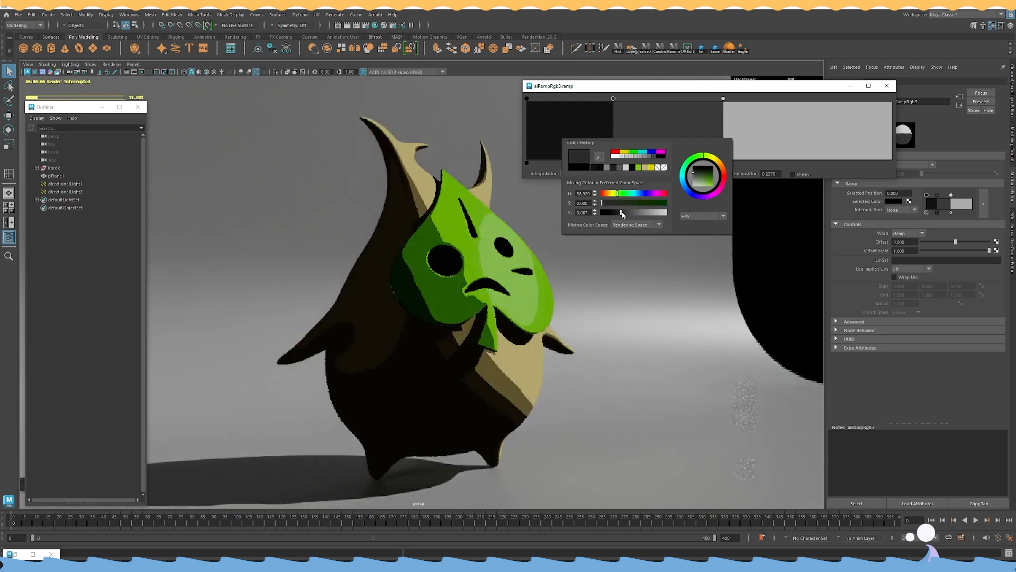
Shift the dark grey stop of aiRampRgb3 to about 0.19 and add a slightly lighter grey stop at about 0.38.
{"action": "left_click_drag", "start_coordinate": [611, 98], "coordinate": [595, 102]}
{"action": "left_click", "coordinate": [676, 110]}
{"action": "left_click_drag", "start_coordinate": [665, 102], "coordinate": [665, 102]}
{"action": "left_click", "coordinate": [649, 173]}
{"action": "left_click_drag", "start_coordinate": [623, 213], "coordinate": [634, 213]}
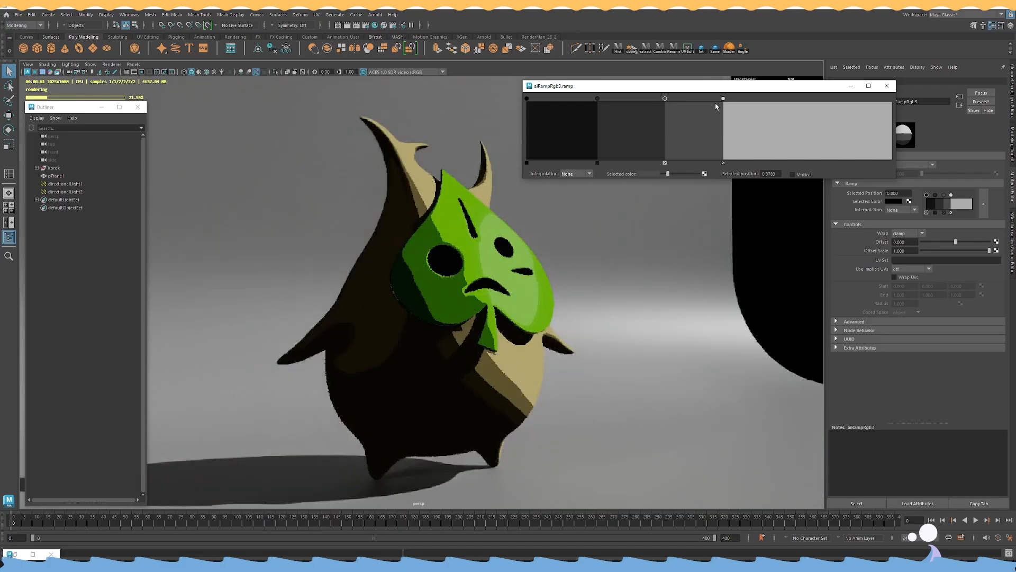
Adjust the aiRampRgb3 stops: light grey to about 0.59, dark grey to about 0.18 and medium grey to about 0.37.
{"action": "left_click_drag", "start_coordinate": [723, 98], "coordinate": [744, 99]}
{"action": "mouse_move", "coordinate": [597, 101]}
{"action": "left_mouse_down"}
{"action": "mouse_move", "coordinate": [535, 102]}
{"action": "mouse_move", "coordinate": [595, 104]}
{"action": "left_mouse_up"}
{"action": "left_click_drag", "start_coordinate": [666, 99], "coordinate": [656, 99]}
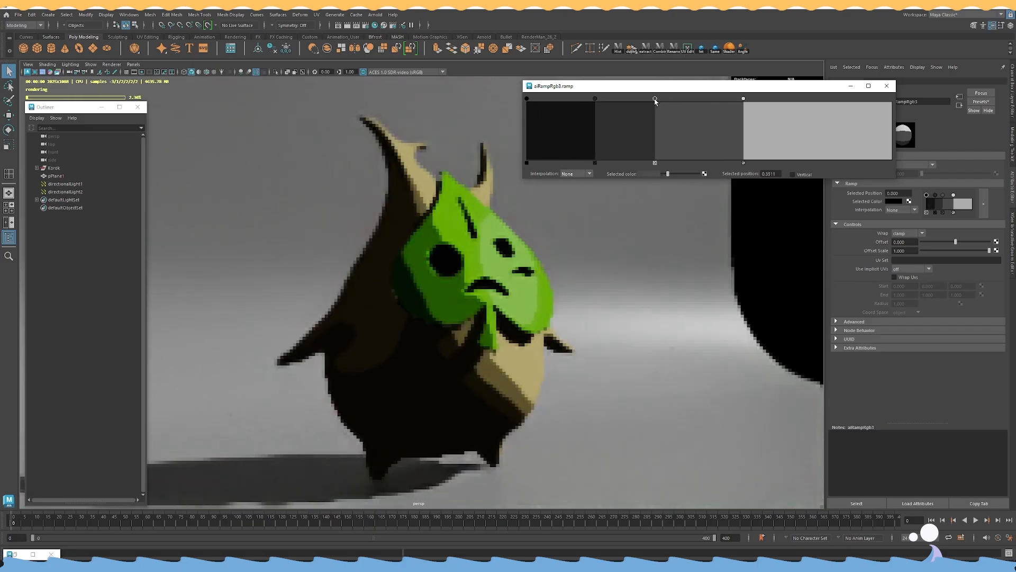
{"action": "mouse_move", "coordinate": [580, 99]}
{"action": "left_mouse_down"}
{"action": "mouse_move", "coordinate": [518, 101]}
{"action": "mouse_move", "coordinate": [592, 100]}
{"action": "left_mouse_up"}
{"action": "left_click_drag", "start_coordinate": [656, 100], "coordinate": [663, 100]}
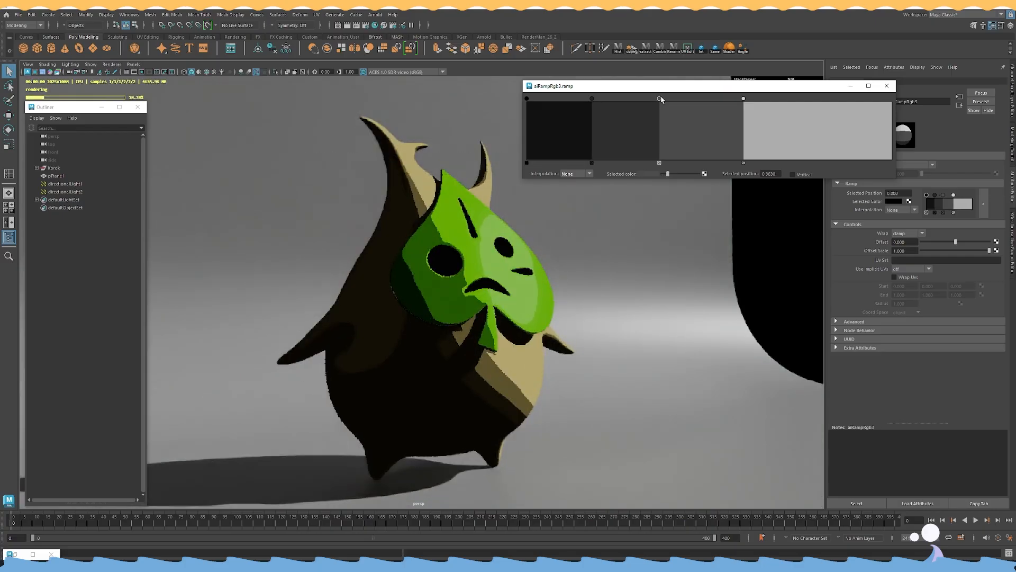
{"action": "mouse_move", "coordinate": [539, 232]}
{"action": "left_mouse_down", "text": "alt"}
{"action": "mouse_move", "coordinate": [500, 229]}
{"action": "mouse_move", "coordinate": [520, 230]}
{"action": "left_mouse_up", "text": "alt"}
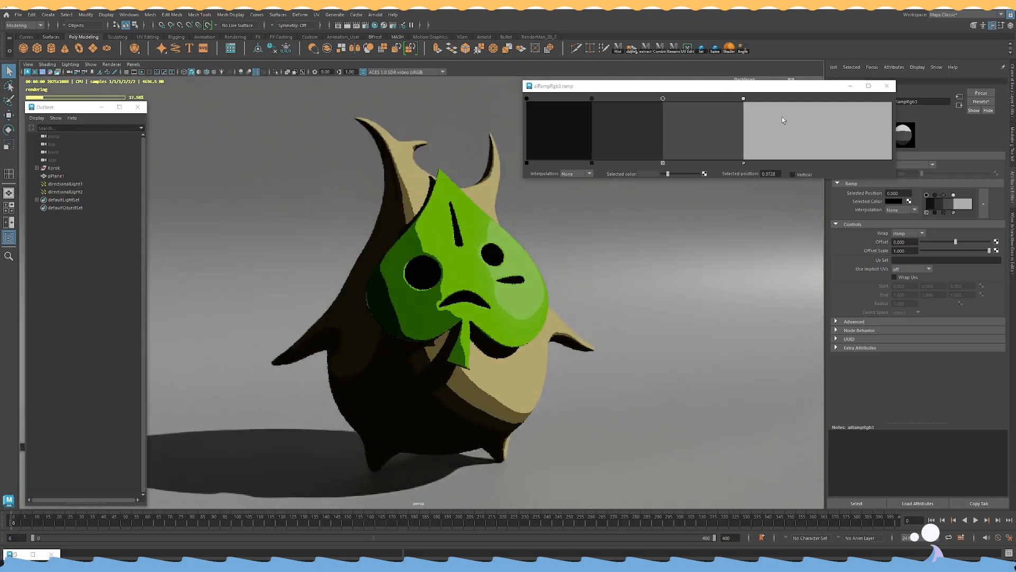
Pull the aiRampRgb3 stops toward the start: light grey to about 0.41, medium grey to about 0.28, dark grey to about 0.13.
{"action": "left_click_drag", "start_coordinate": [744, 99], "coordinate": [677, 99]}
{"action": "left_click_drag", "start_coordinate": [515, 218], "coordinate": [548, 226], "text": "alt"}
{"action": "left_click_drag", "start_coordinate": [664, 100], "coordinate": [573, 99]}
{"action": "left_click", "coordinate": [591, 100]}
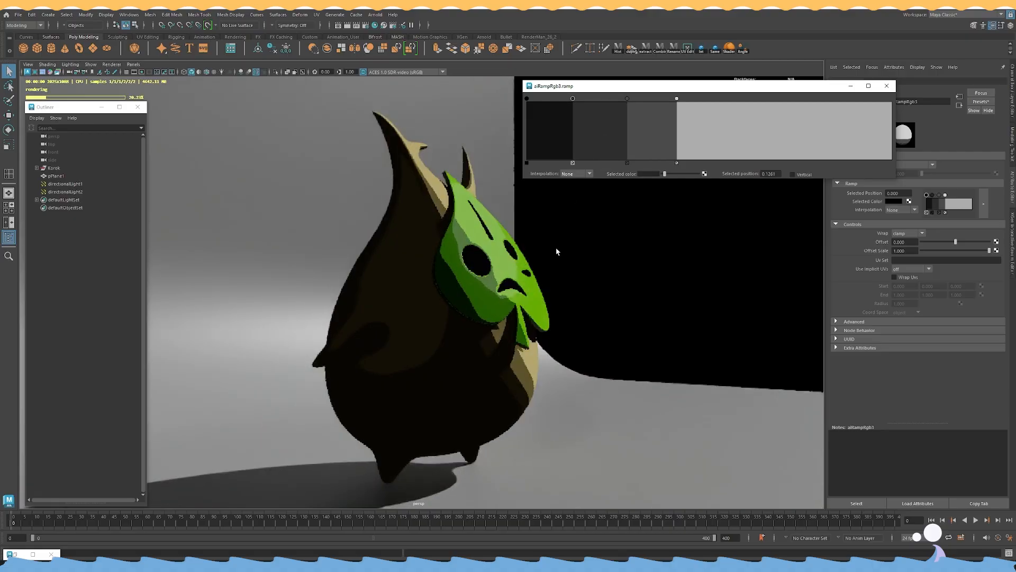
{"action": "left_click_drag", "start_coordinate": [476, 257], "coordinate": [468, 283], "text": "alt"}
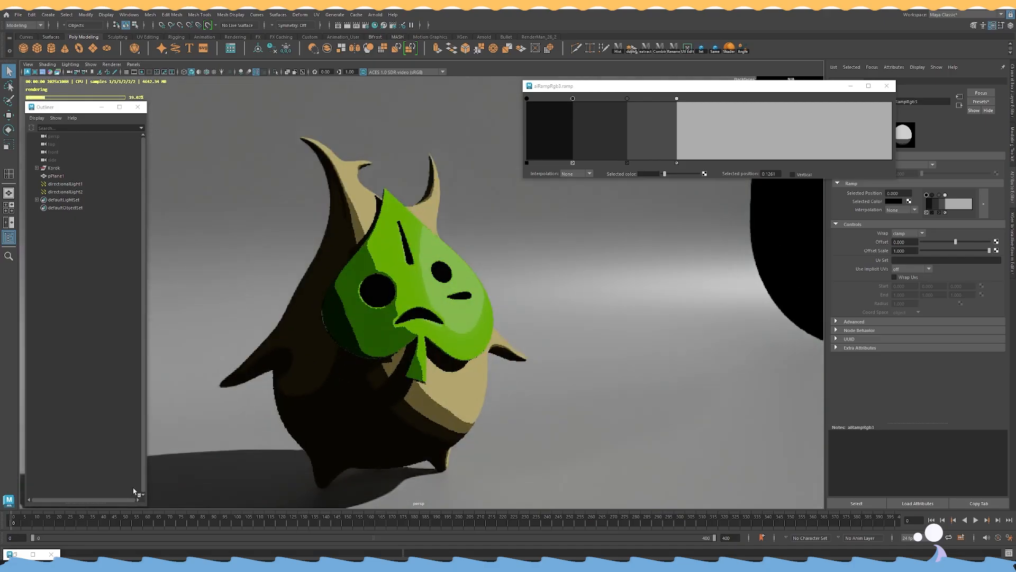
Select Leaf_Shader and raise both its specular roughness and its specular weight to about 0.29.
{"action": "left_click", "coordinate": [18, 554]}
{"action": "left_click", "coordinate": [493, 271]}
{"action": "left_click", "coordinate": [971, 5]}
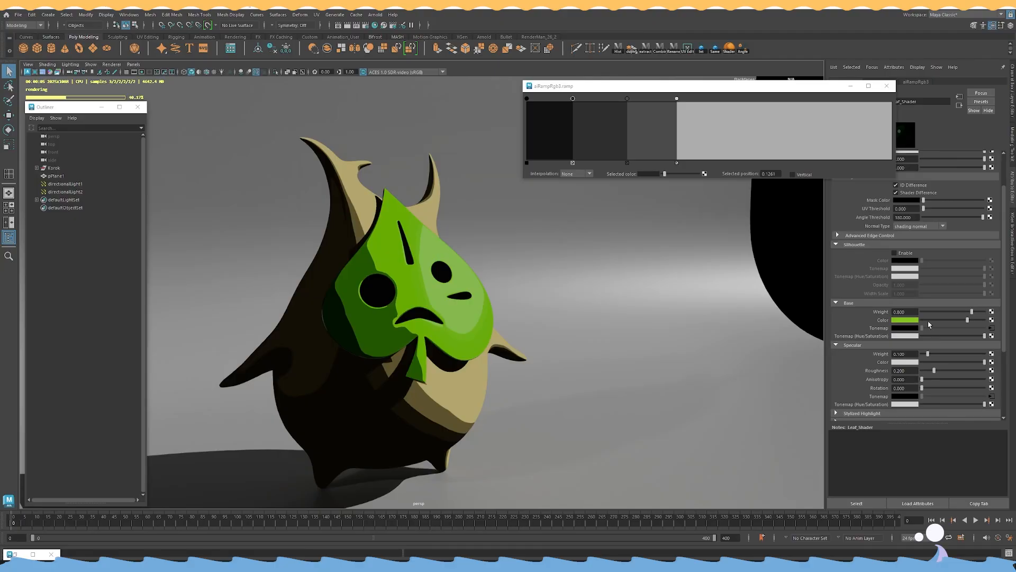
{"action": "mouse_move", "coordinate": [938, 369]}
{"action": "left_mouse_down"}
{"action": "mouse_move", "coordinate": [960, 370]}
{"action": "mouse_move", "coordinate": [941, 370]}
{"action": "left_mouse_up"}
{"action": "left_click_drag", "start_coordinate": [609, 289], "coordinate": [535, 298], "text": "alt"}
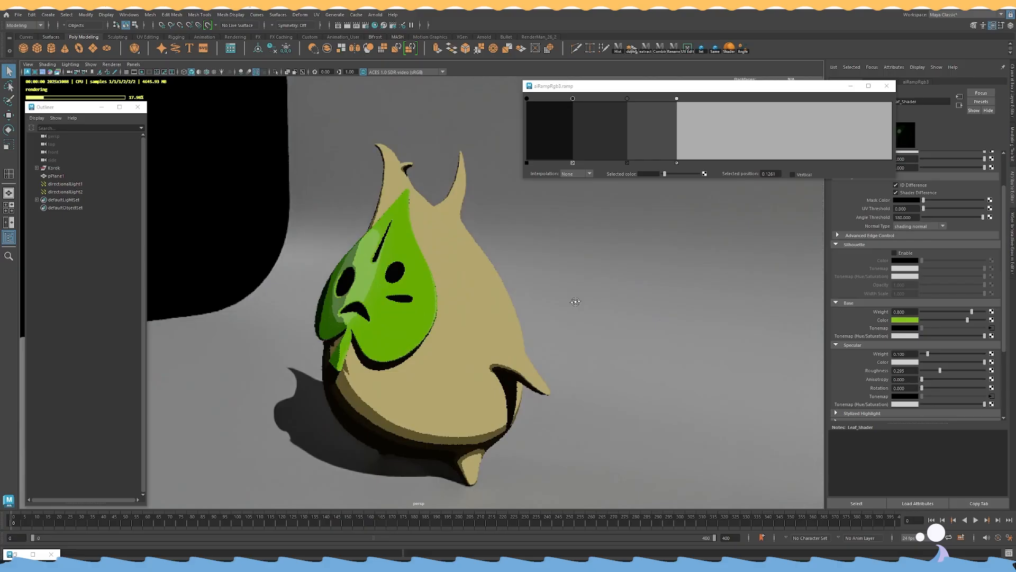
{"action": "left_click_drag", "start_coordinate": [940, 354], "coordinate": [940, 353]}
{"action": "left_click_drag", "start_coordinate": [530, 286], "coordinate": [621, 284], "text": "alt"}
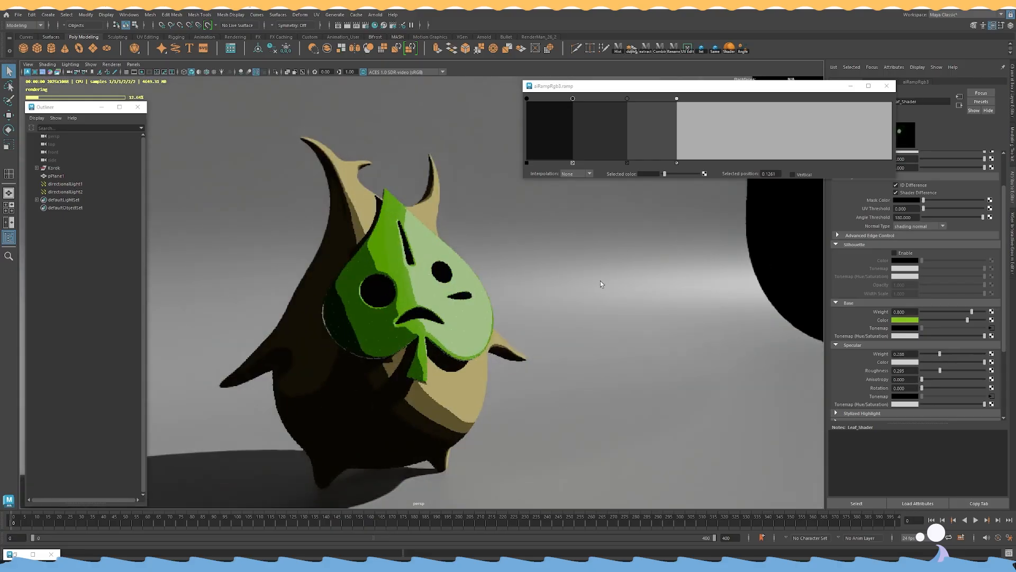
Spread out the aiRampRgb3 stops: light grey to about 0.75, medium grey to about 0.42 and dark grey to about 0.15.
{"action": "left_click_drag", "start_coordinate": [683, 100], "coordinate": [896, 104]}
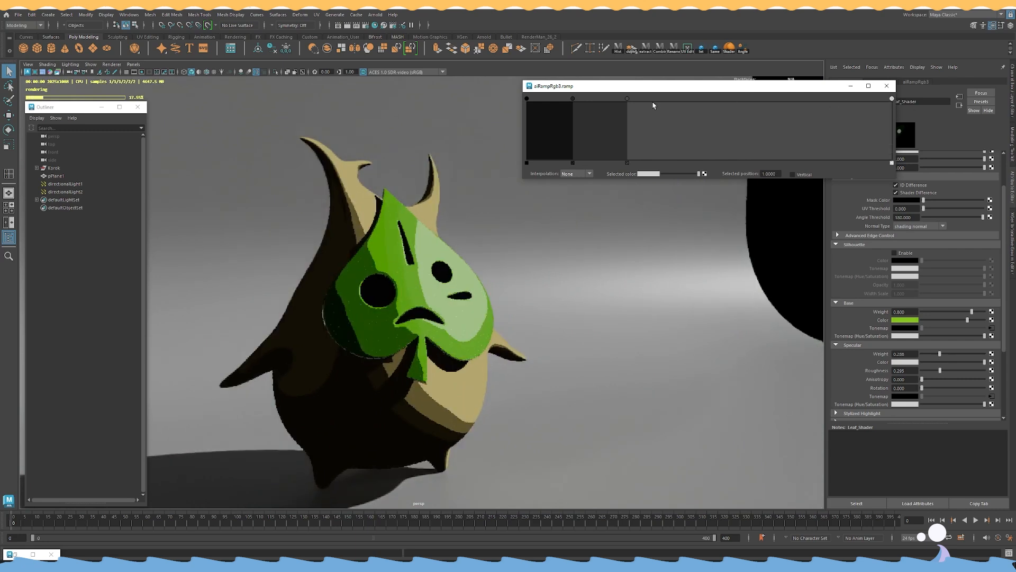
{"action": "left_click_drag", "start_coordinate": [893, 100], "coordinate": [799, 99]}
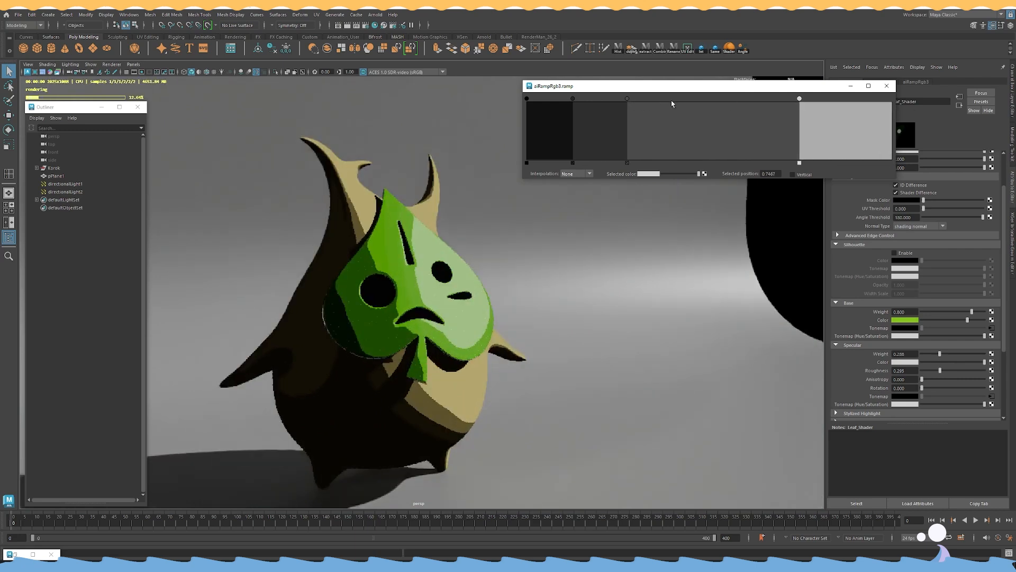
{"action": "left_click_drag", "start_coordinate": [682, 105], "coordinate": [705, 100]}
{"action": "mouse_move", "coordinate": [573, 99]}
{"action": "left_mouse_down"}
{"action": "mouse_move", "coordinate": [648, 101]}
{"action": "mouse_move", "coordinate": [559, 100]}
{"action": "mouse_move", "coordinate": [580, 100]}
{"action": "left_mouse_up"}
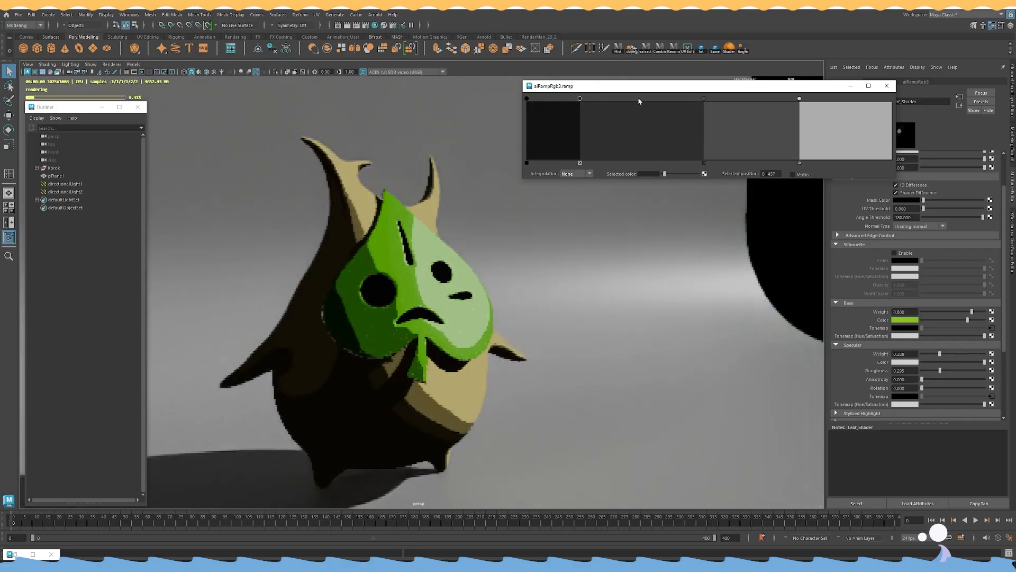
{"action": "left_click_drag", "start_coordinate": [704, 99], "coordinate": [679, 101]}
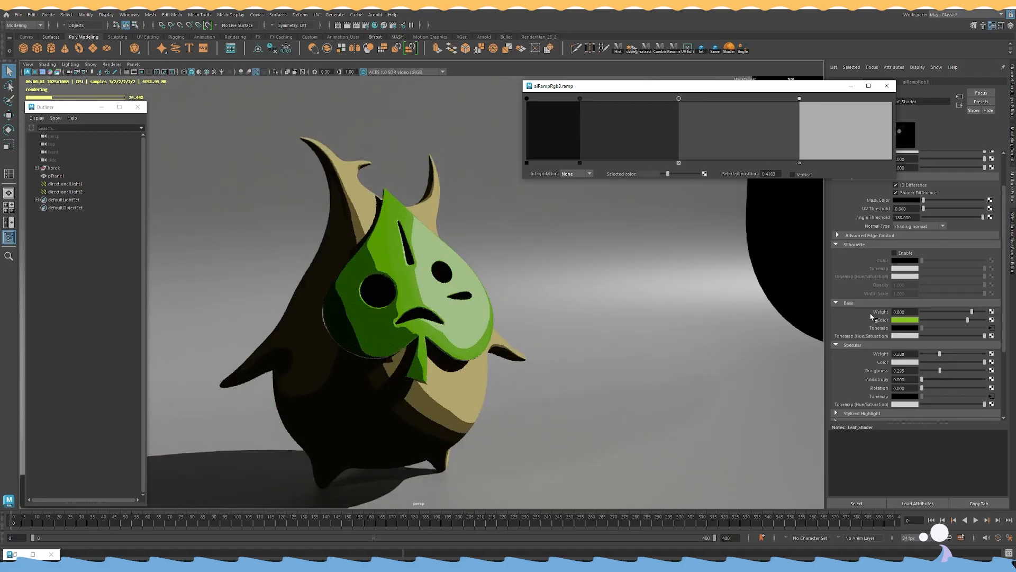
Set Leaf_Shader's specular weight to 0.15 and its specular roughness to 0.2.
{"action": "left_click_drag", "start_coordinate": [941, 371], "coordinate": [933, 371]}
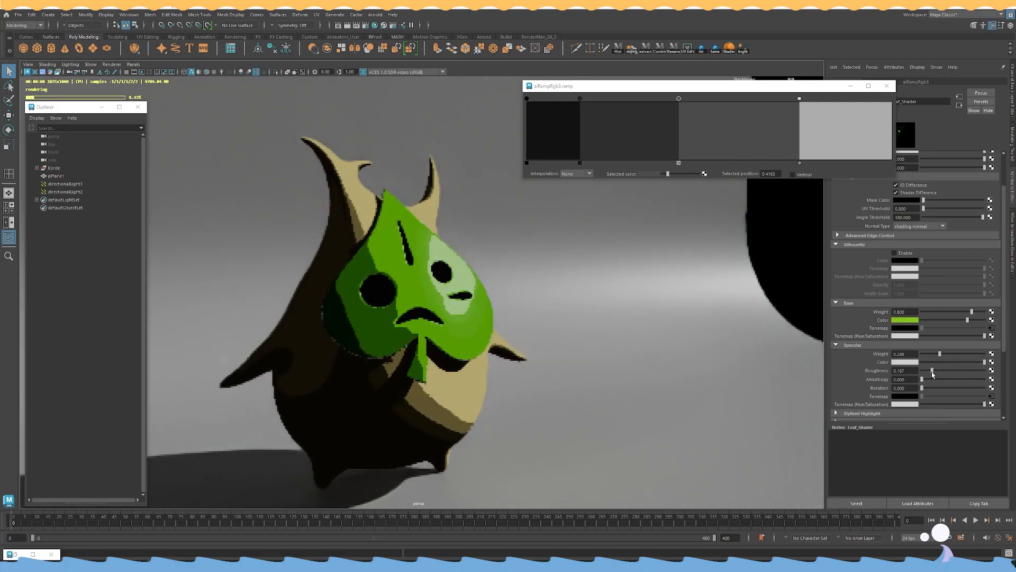
{"action": "mouse_move", "coordinate": [933, 371]}
{"action": "left_mouse_down"}
{"action": "mouse_move", "coordinate": [953, 354]}
{"action": "mouse_move", "coordinate": [924, 354]}
{"action": "left_mouse_up"}
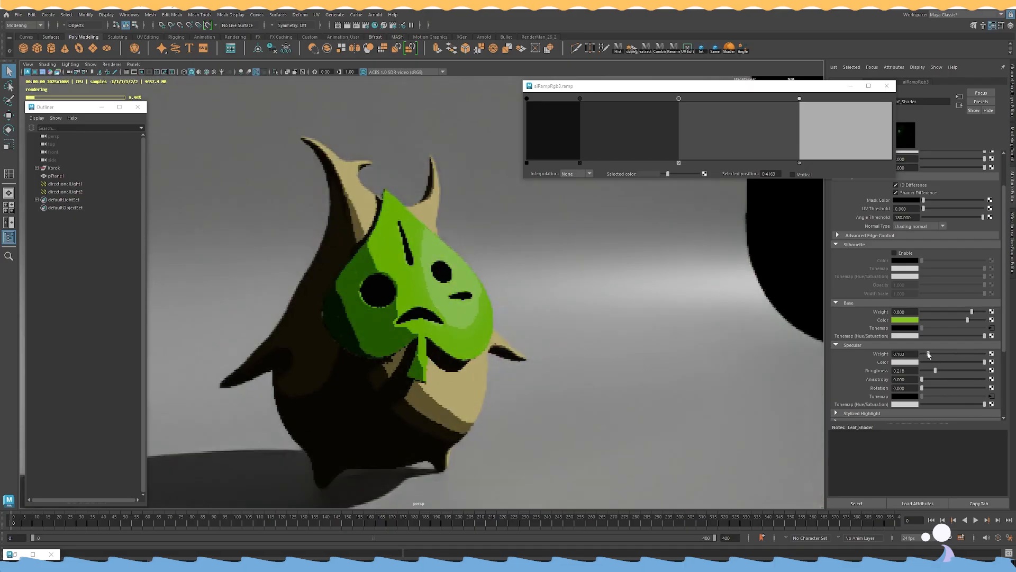
{"action": "left_click_drag", "start_coordinate": [693, 315], "coordinate": [592, 293], "text": "alt"}
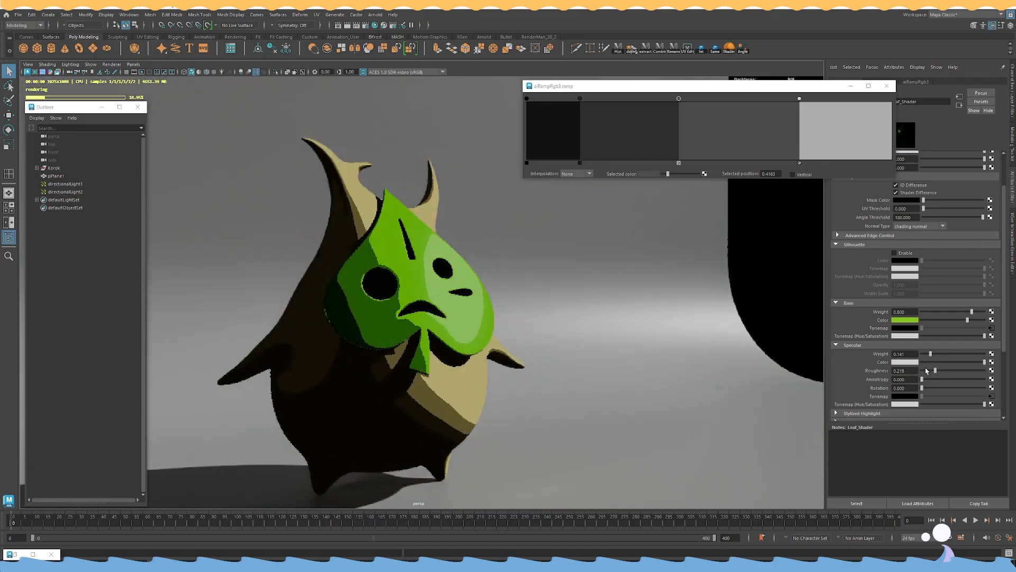
{"action": "type", "text": "15"}
{"action": "key", "text": "Return"}
{"action": "type", "text": ".2"}
{"action": "key", "text": "Return"}
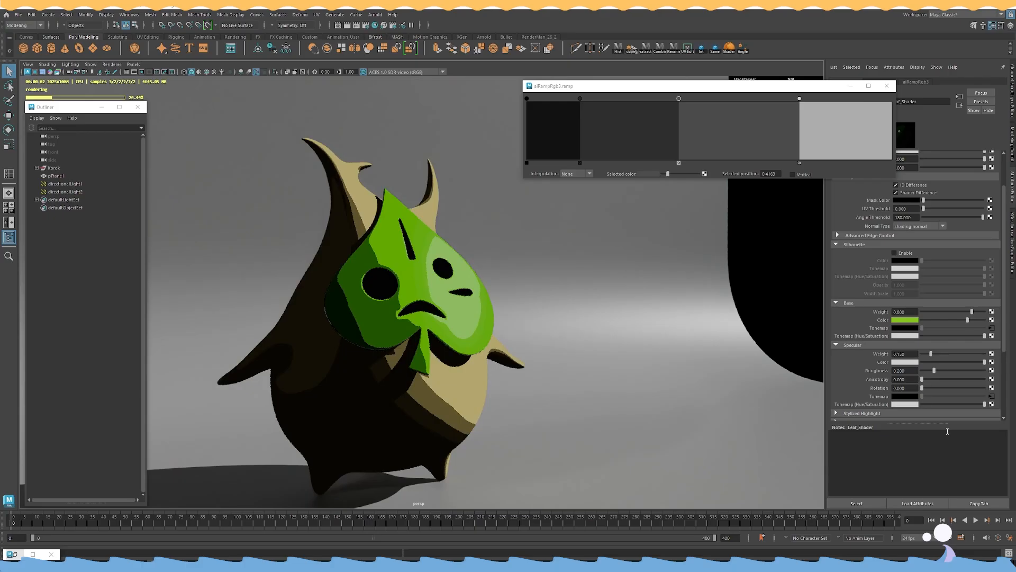
Change Leaf_Shader's specular color to a bright yellow with saturation 0.942 and value 1, starting from the green in the color history.
{"action": "left_click", "coordinate": [905, 363]}
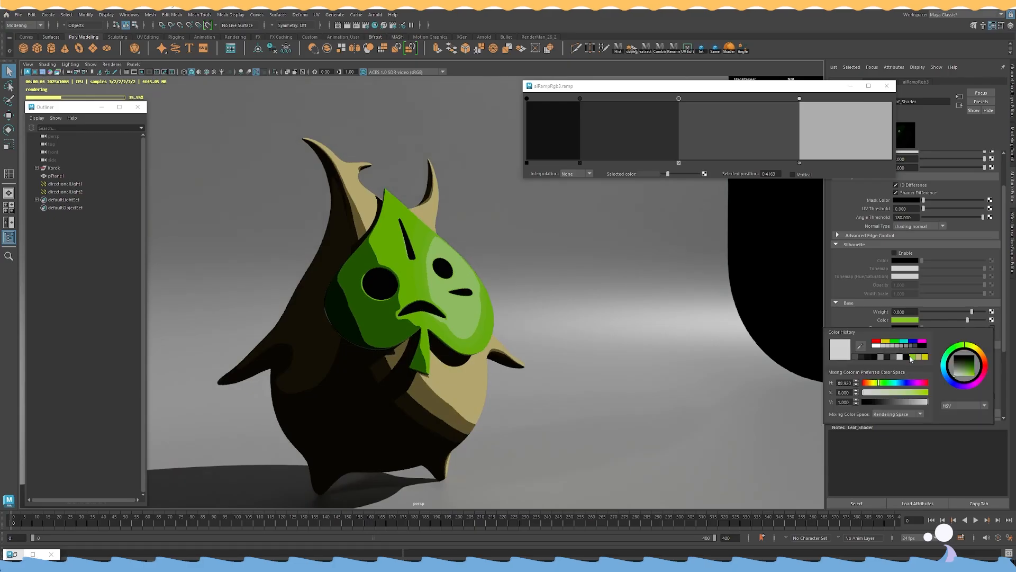
{"action": "left_click", "coordinate": [911, 358]}
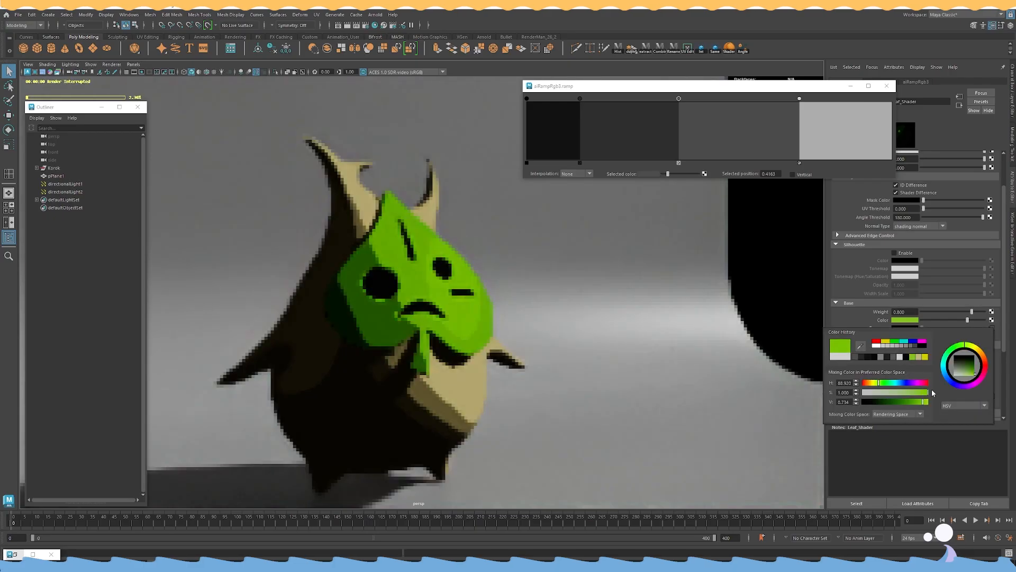
{"action": "mouse_move", "coordinate": [698, 334]}
{"action": "left_mouse_down", "text": "alt"}
{"action": "mouse_move", "coordinate": [629, 334]}
{"action": "mouse_move", "coordinate": [683, 325]}
{"action": "left_mouse_up", "text": "alt"}
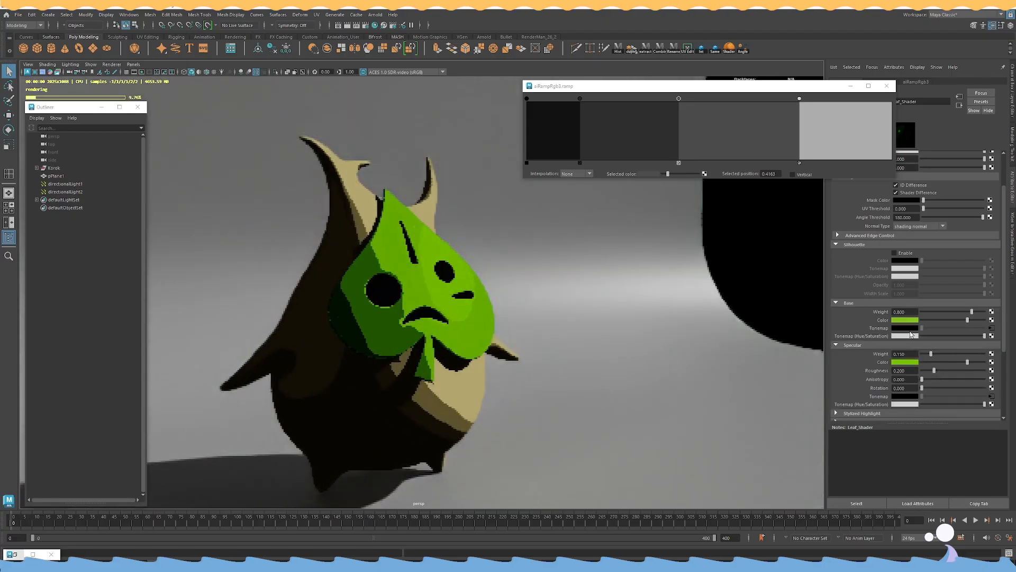
{"action": "left_click", "coordinate": [904, 364]}
{"action": "mouse_move", "coordinate": [910, 395]}
{"action": "left_mouse_down"}
{"action": "mouse_move", "coordinate": [896, 394]}
{"action": "mouse_move", "coordinate": [928, 396]}
{"action": "left_mouse_up"}
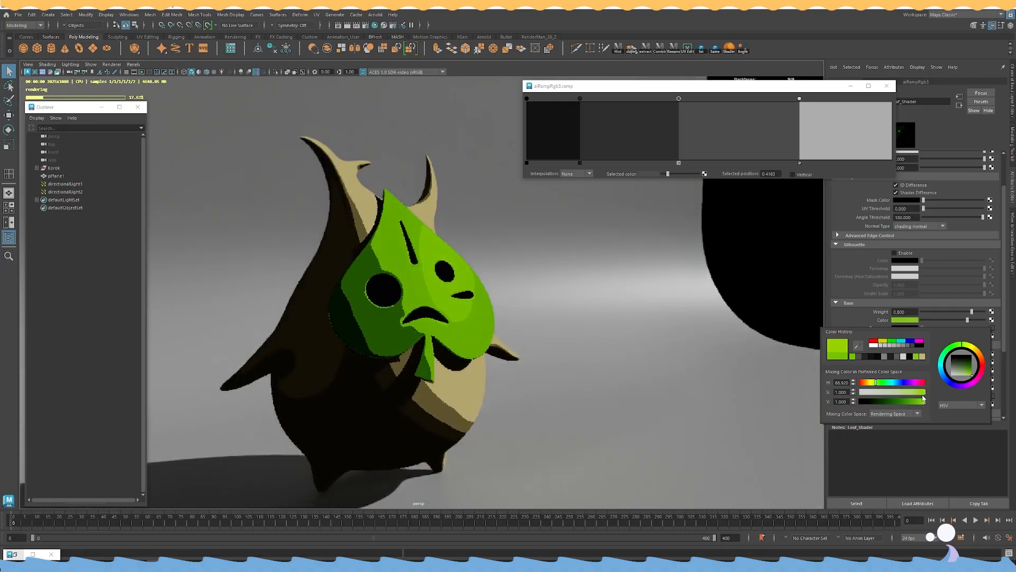
{"action": "left_click", "coordinate": [971, 347]}
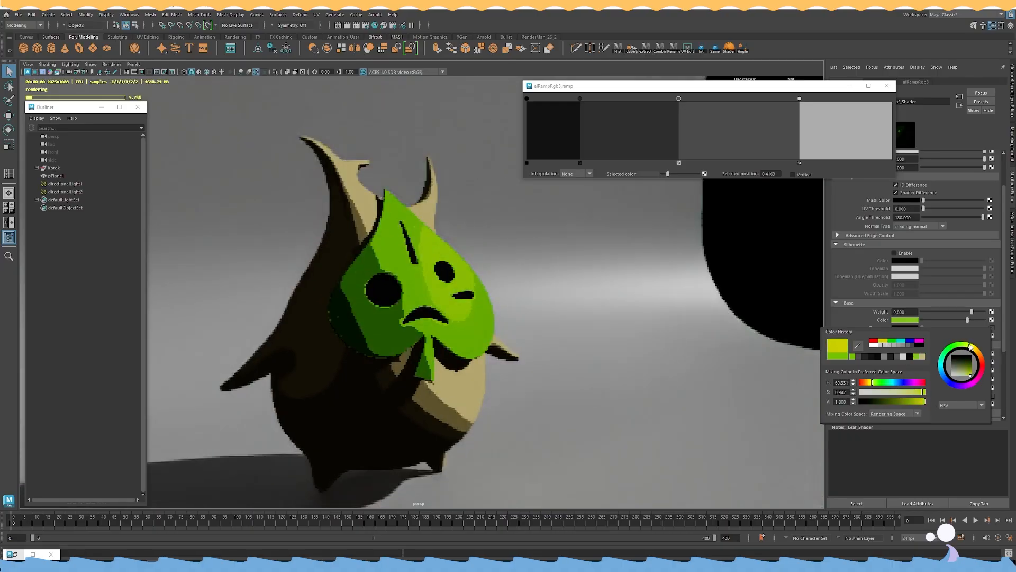
{"action": "left_click_drag", "start_coordinate": [642, 293], "coordinate": [688, 299], "text": "alt"}
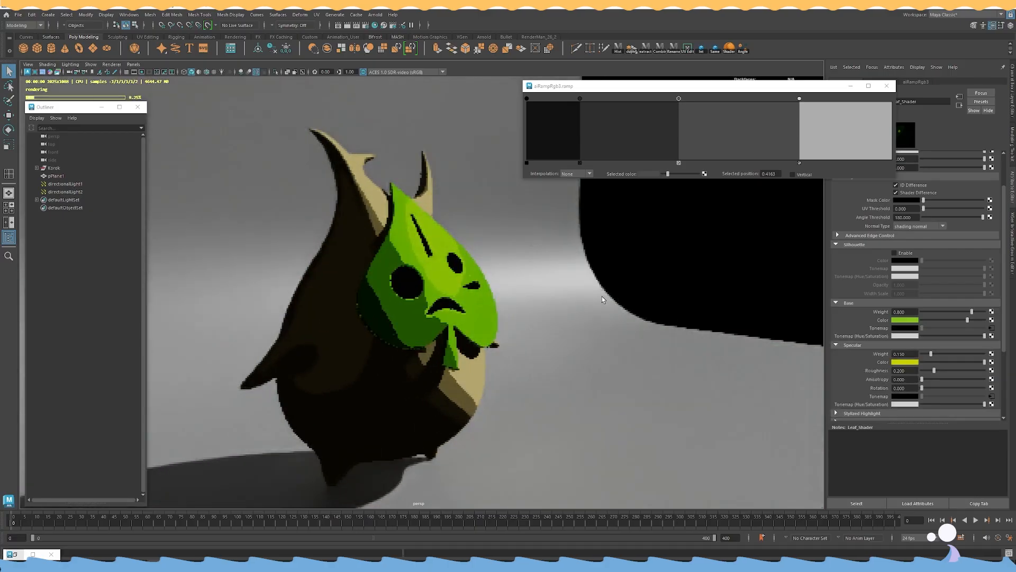
{"action": "left_click_drag", "start_coordinate": [553, 303], "coordinate": [434, 307], "text": "alt"}
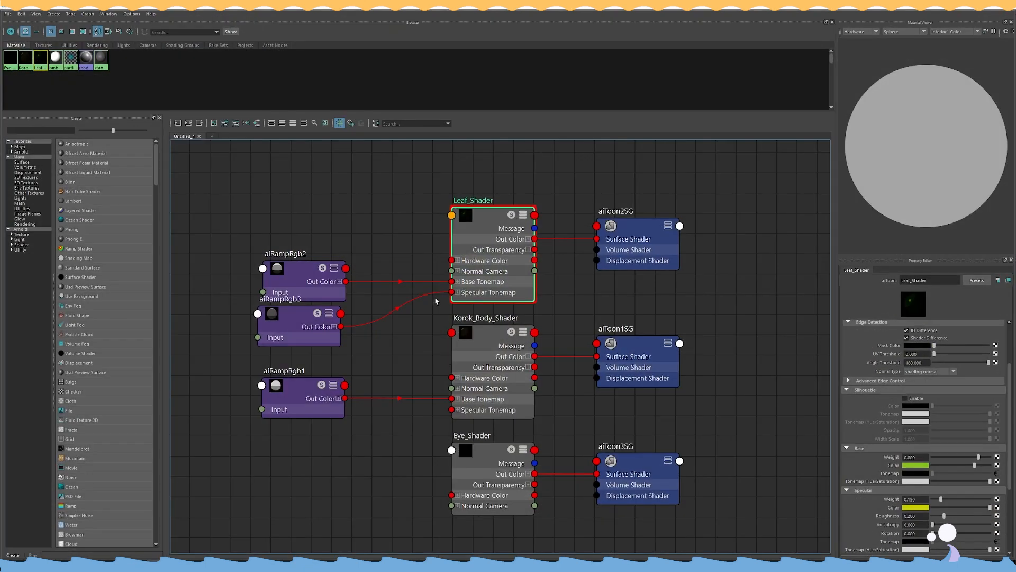
Duplicate aiRampRgb3 and connect the copy's Out Color to Korok_Body_Shader's Specular Tonemap.
{"action": "left_click", "coordinate": [462, 338]}
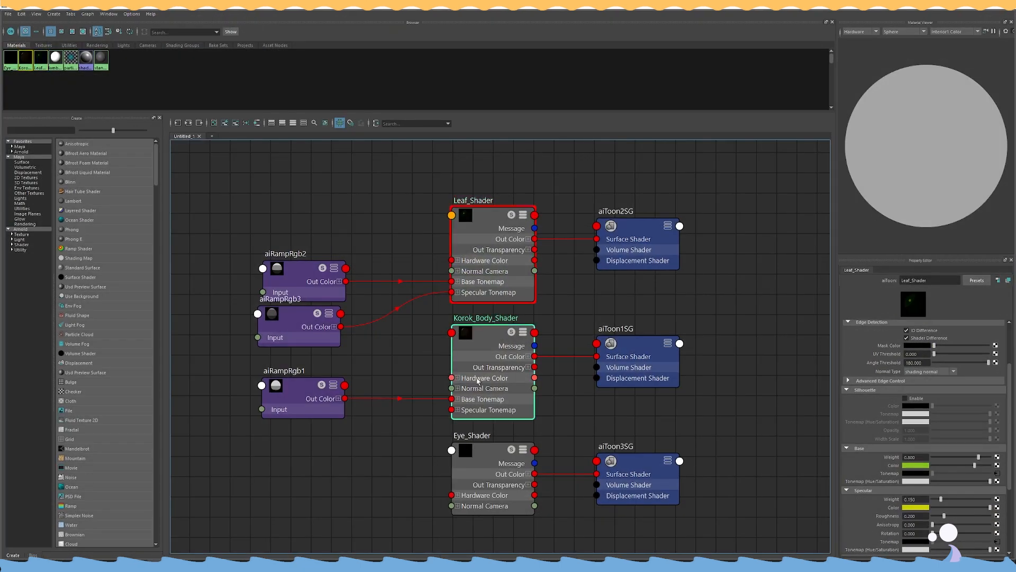
{"action": "left_click", "coordinate": [318, 341]}
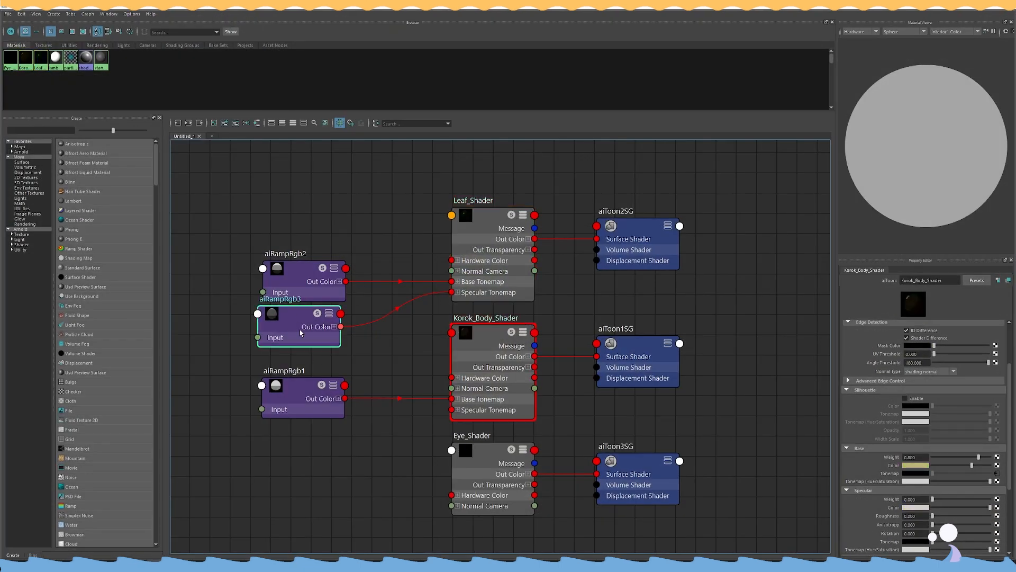
{"action": "key", "text": "ctrl+d"}
{"action": "left_click_drag", "start_coordinate": [769, 351], "coordinate": [343, 468]}
Give Korok_Body_Shader the same specular settings as Leaf_Shader: weight 0.15 and roughness 0.2.
{"action": "left_click", "coordinate": [474, 350]}
{"action": "left_click", "coordinate": [890, 534]}
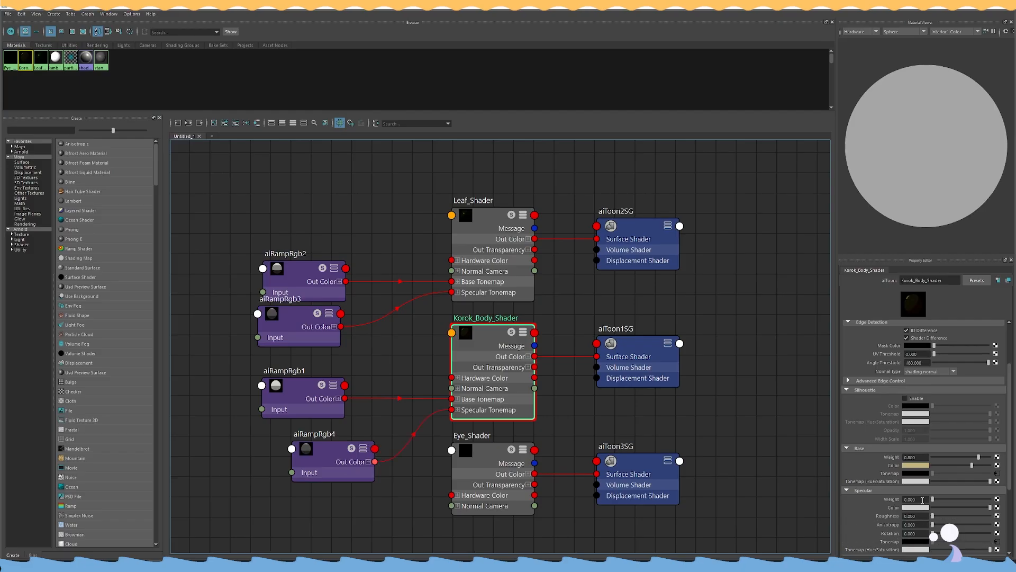
{"action": "left_click", "coordinate": [495, 260]}
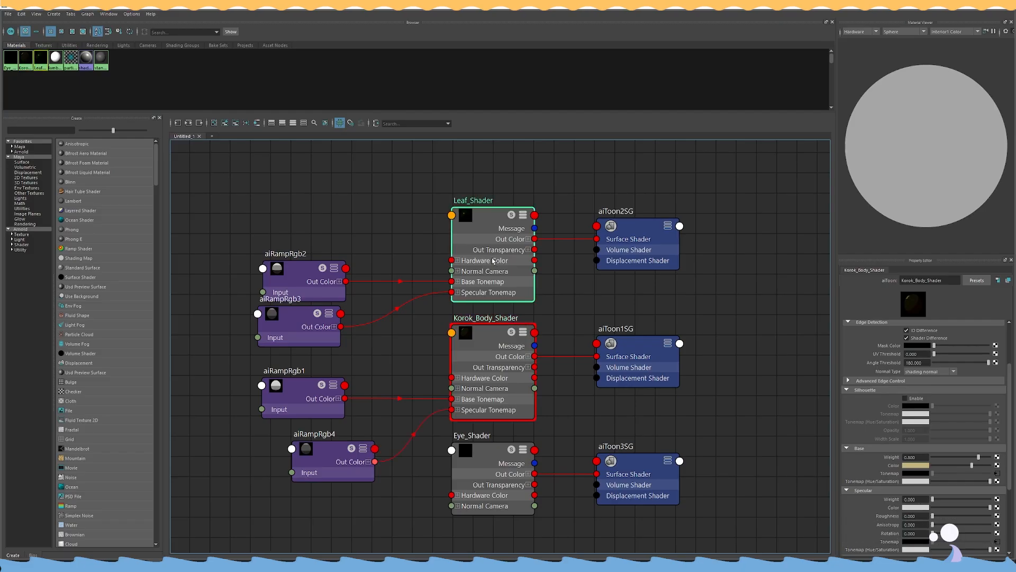
{"action": "left_click", "coordinate": [491, 362]}
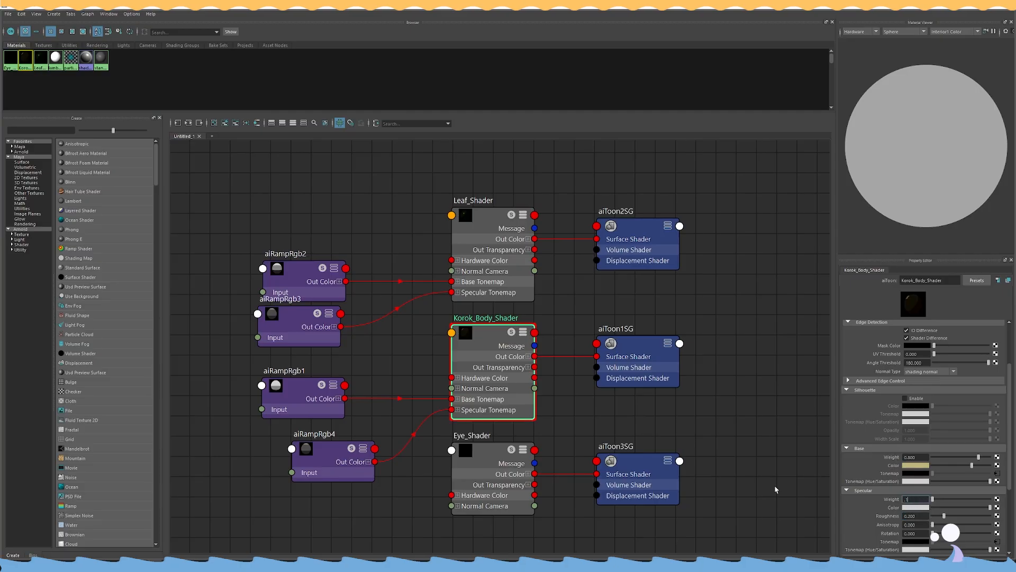
{"action": "left_click", "coordinate": [328, 464]}
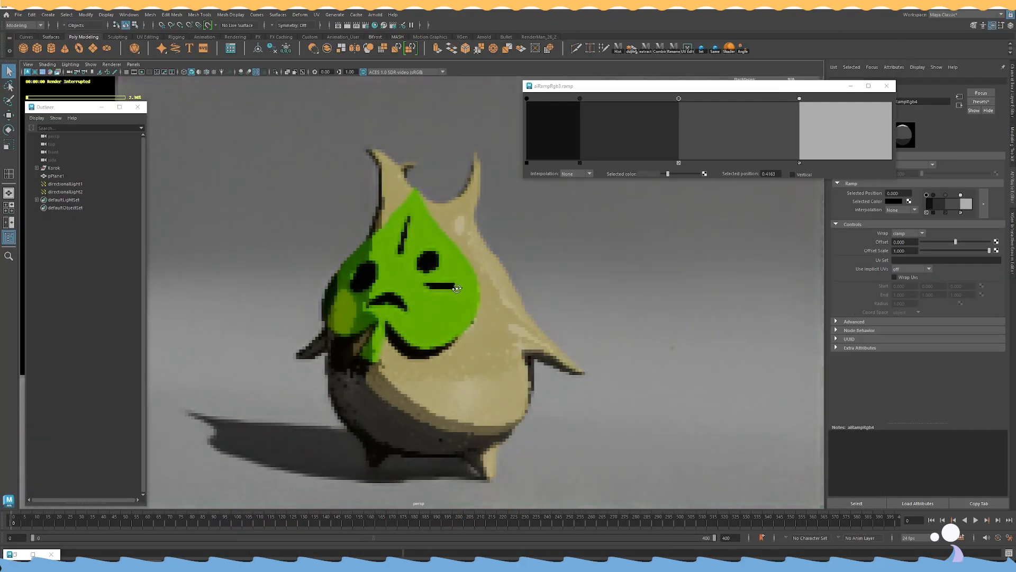
{"action": "left_click_drag", "start_coordinate": [457, 289], "coordinate": [521, 285], "text": "alt"}
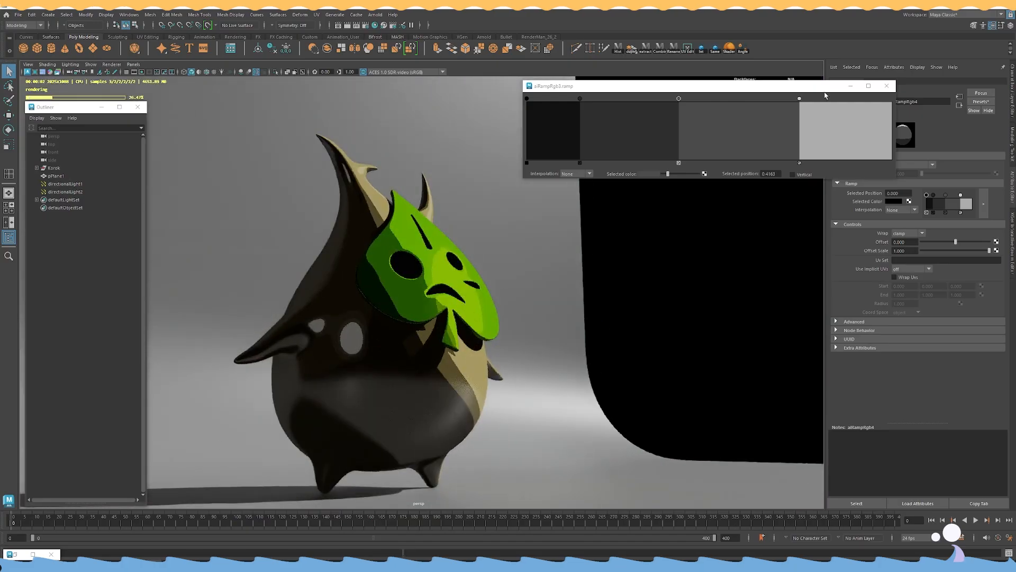
{"action": "mouse_move", "coordinate": [800, 99]}
{"action": "left_mouse_down"}
{"action": "mouse_move", "coordinate": [723, 102]}
{"action": "mouse_move", "coordinate": [818, 98]}
{"action": "left_mouse_up"}
{"action": "left_click", "coordinate": [887, 86]}
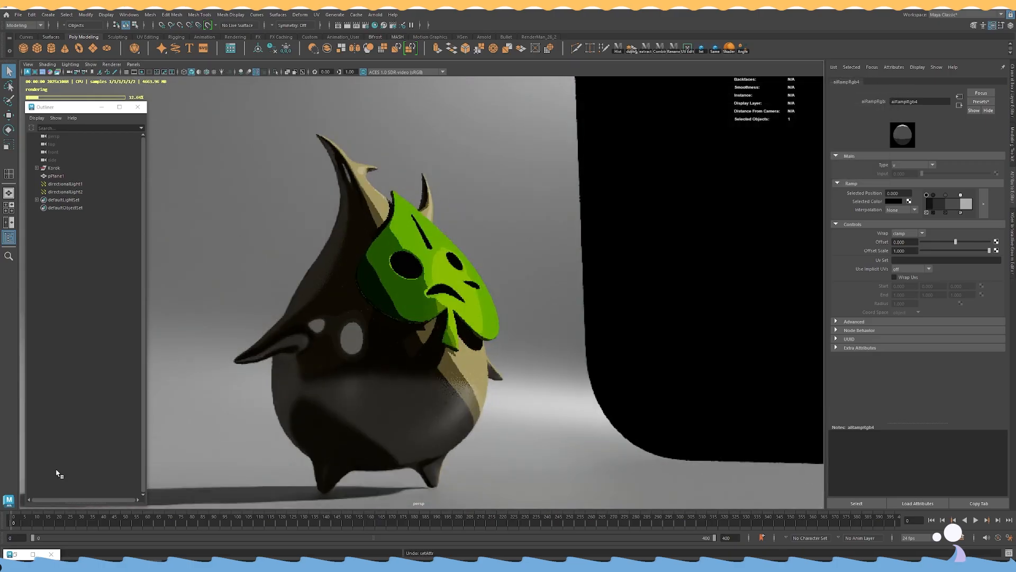
Adjust Korok_Body_Shader's specular weight to about 0.22 and its specular roughness to about 0.35.
{"action": "left_click", "coordinate": [30, 554]}
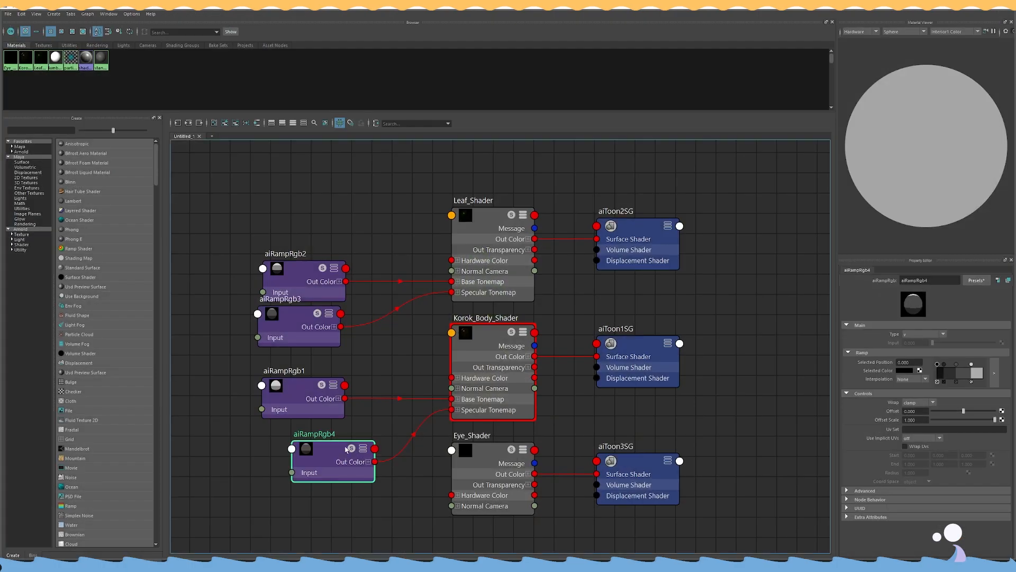
{"action": "left_click", "coordinate": [489, 347]}
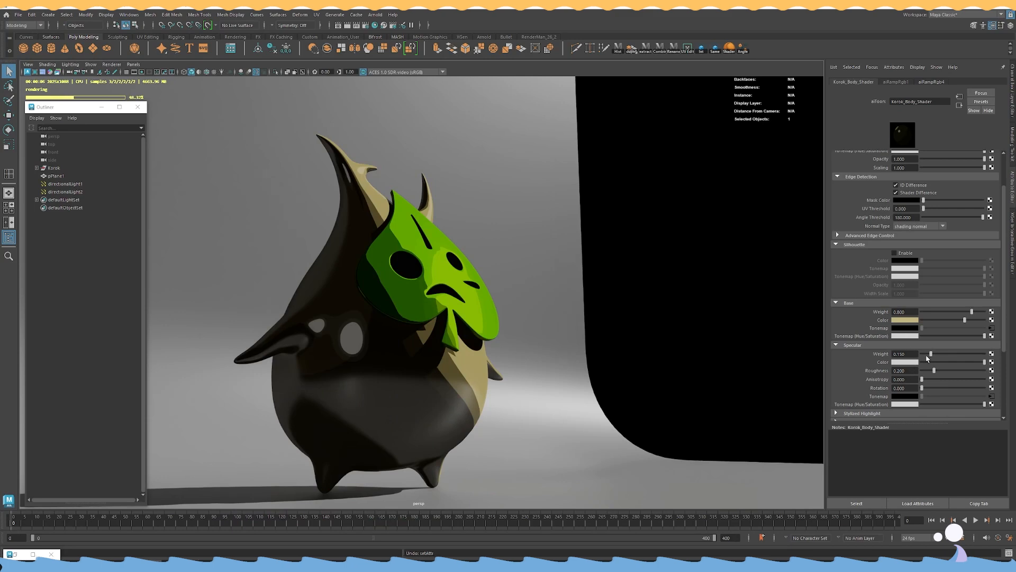
{"action": "left_click_drag", "start_coordinate": [926, 355], "coordinate": [924, 356]}
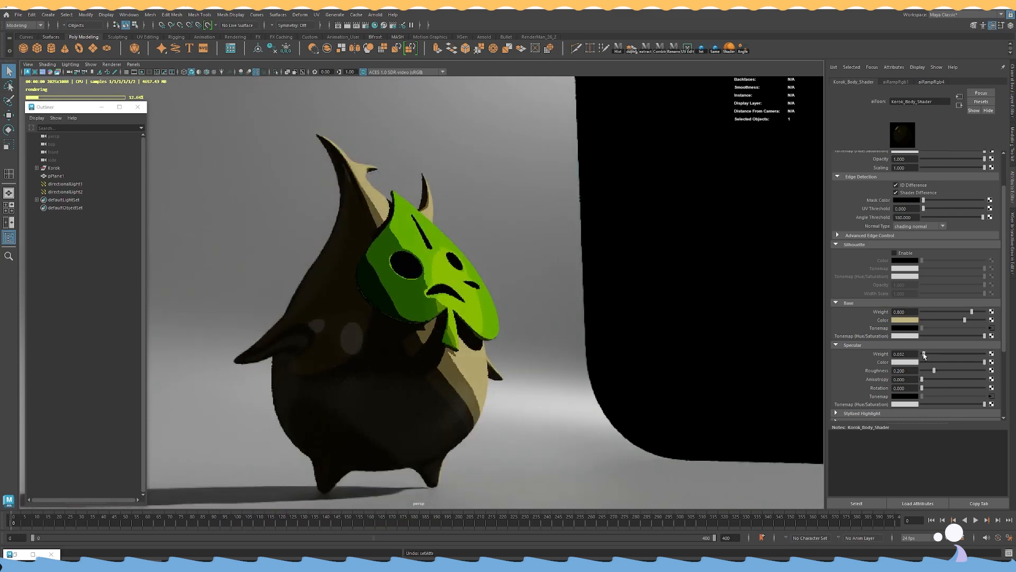
{"action": "mouse_move", "coordinate": [956, 371]}
{"action": "left_mouse_down"}
{"action": "mouse_move", "coordinate": [936, 354]}
{"action": "mouse_move", "coordinate": [944, 372]}
{"action": "left_mouse_up"}
{"action": "left_click_drag", "start_coordinate": [727, 354], "coordinate": [504, 354], "text": "alt"}
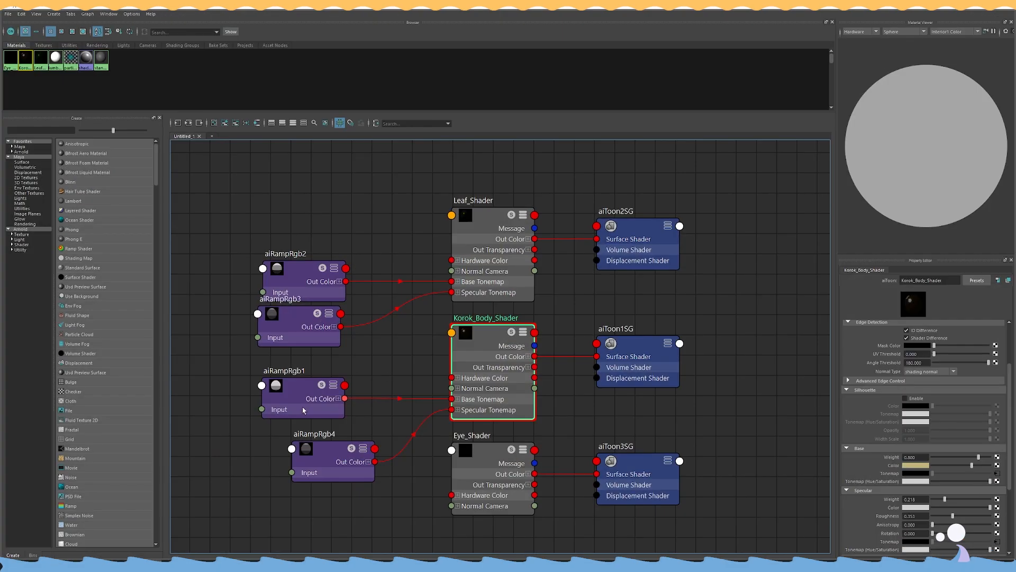
Try moving the light grey stop of aiRampRgb4 to position 1.0 and undo the move.
{"action": "left_click", "coordinate": [283, 408]}
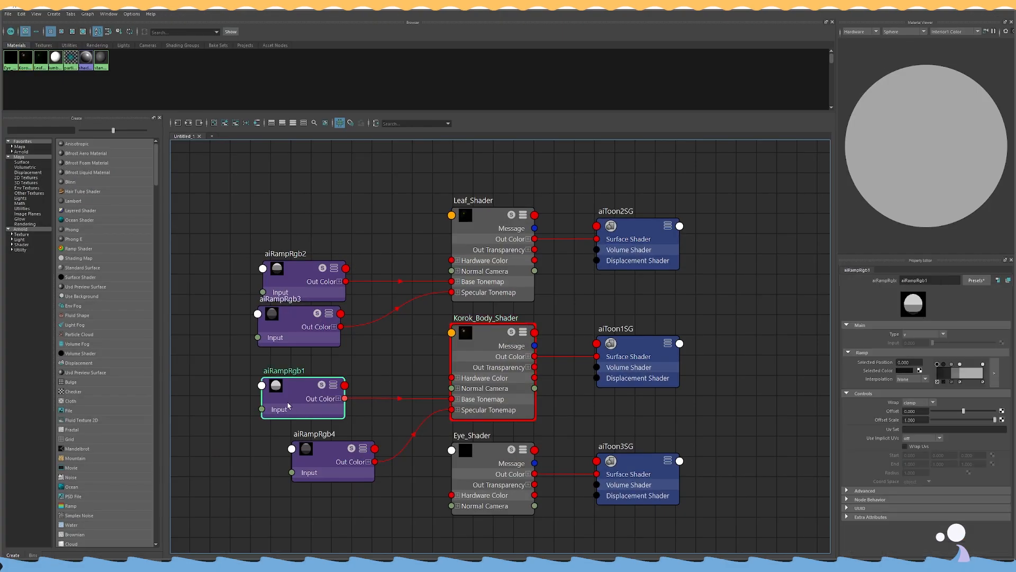
{"action": "left_click", "coordinate": [318, 463]}
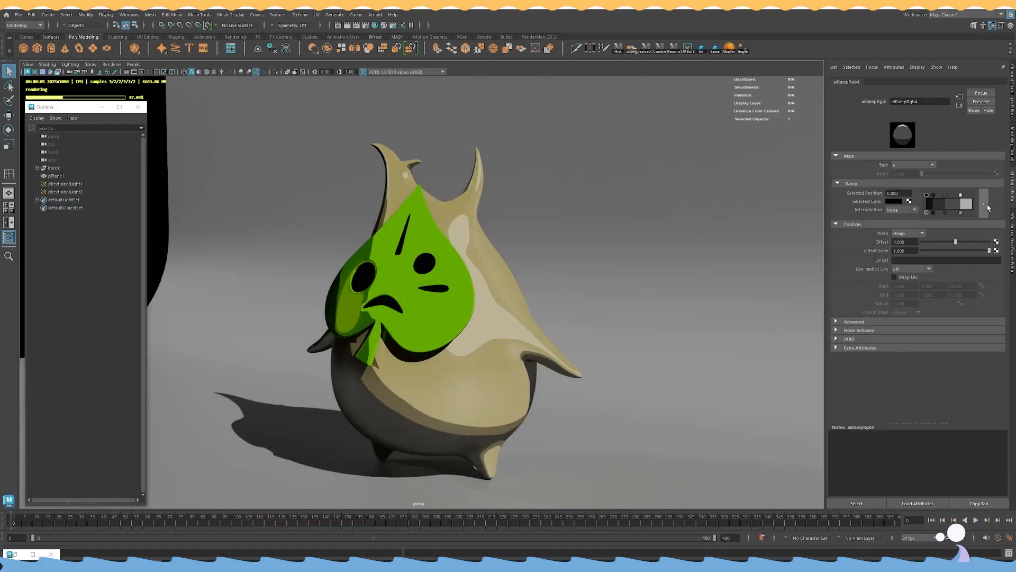
{"action": "left_click", "coordinate": [983, 204]}
{"action": "left_click_drag", "start_coordinate": [800, 99], "coordinate": [913, 105]}
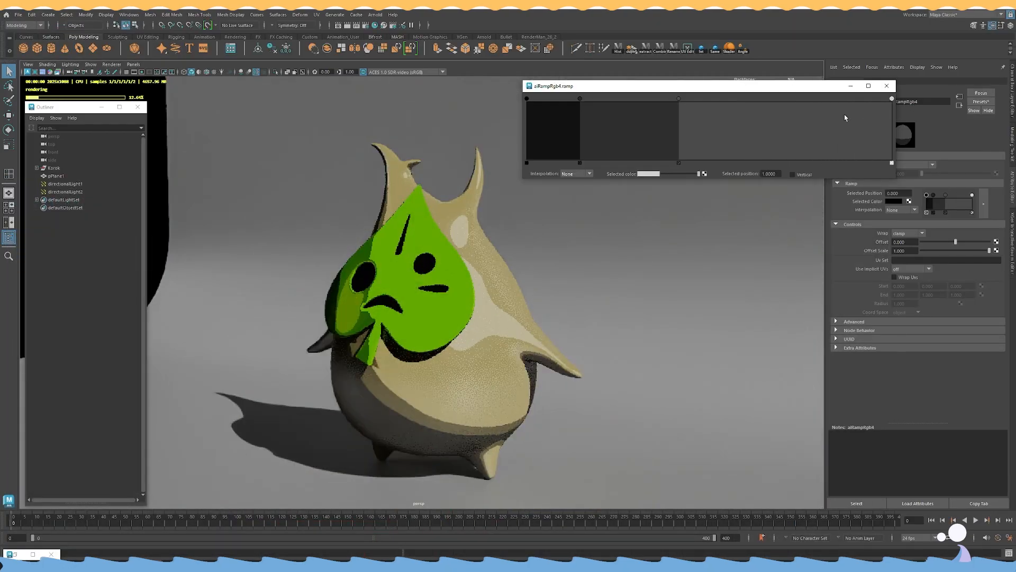
{"action": "key", "text": "ctrl+z"}
Set Korok_Body_Shader's specular color to the tan of its base color by sampling the base color swatch.
{"action": "left_click_drag", "start_coordinate": [708, 200], "coordinate": [205, 464], "text": "alt"}
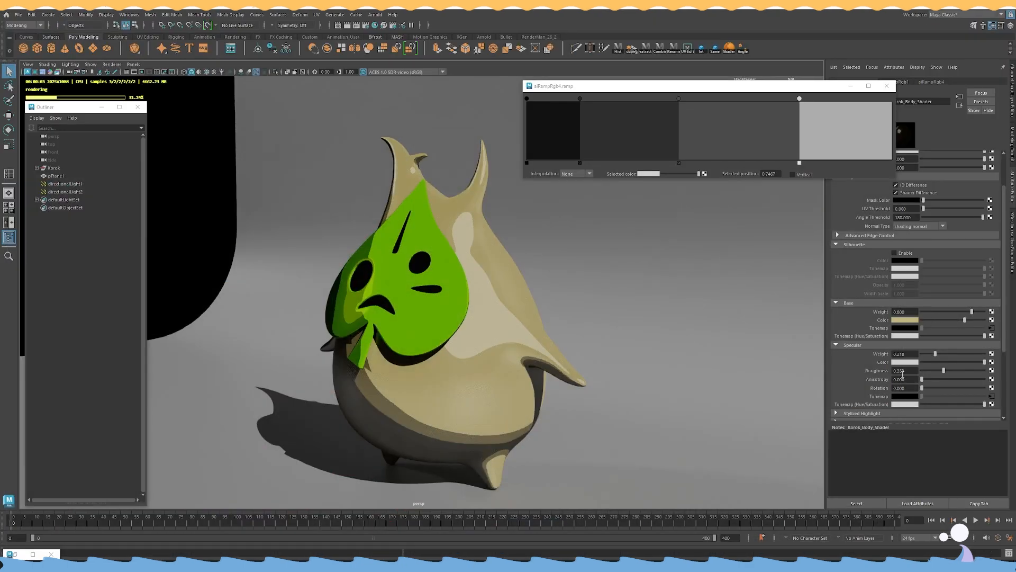
{"action": "left_click", "coordinate": [902, 362]}
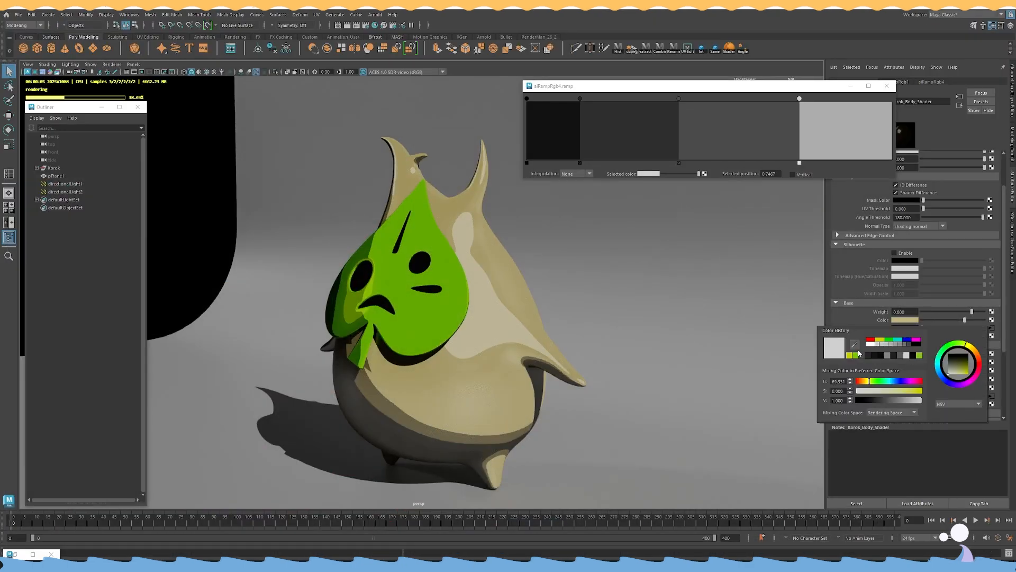
{"action": "left_click", "coordinate": [855, 345]}
{"action": "left_click", "coordinate": [904, 320]}
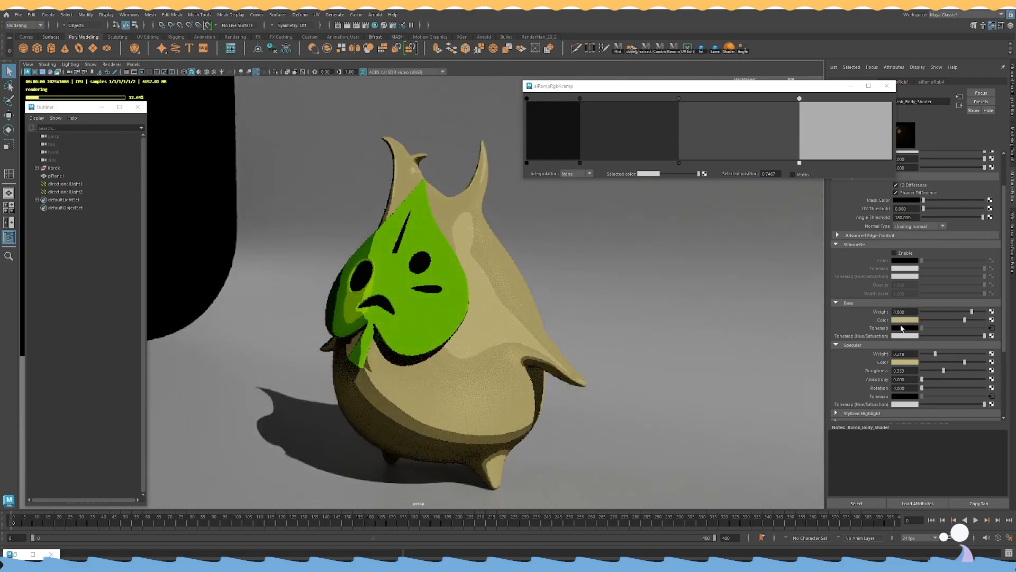
{"action": "left_click_drag", "start_coordinate": [642, 329], "coordinate": [575, 332], "text": "alt"}
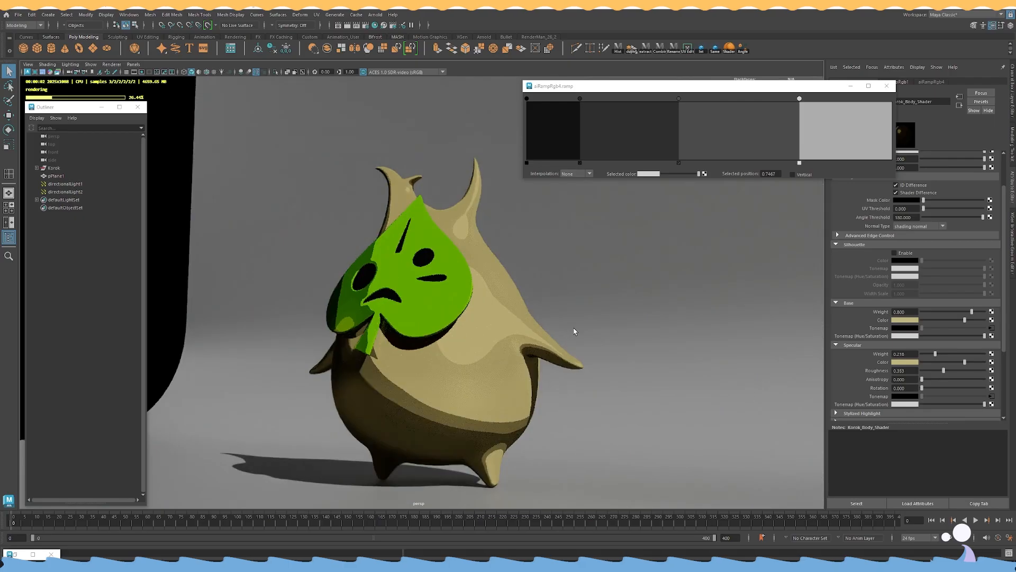
{"action": "left_click_drag", "start_coordinate": [511, 238], "coordinate": [507, 240], "text": "alt"}
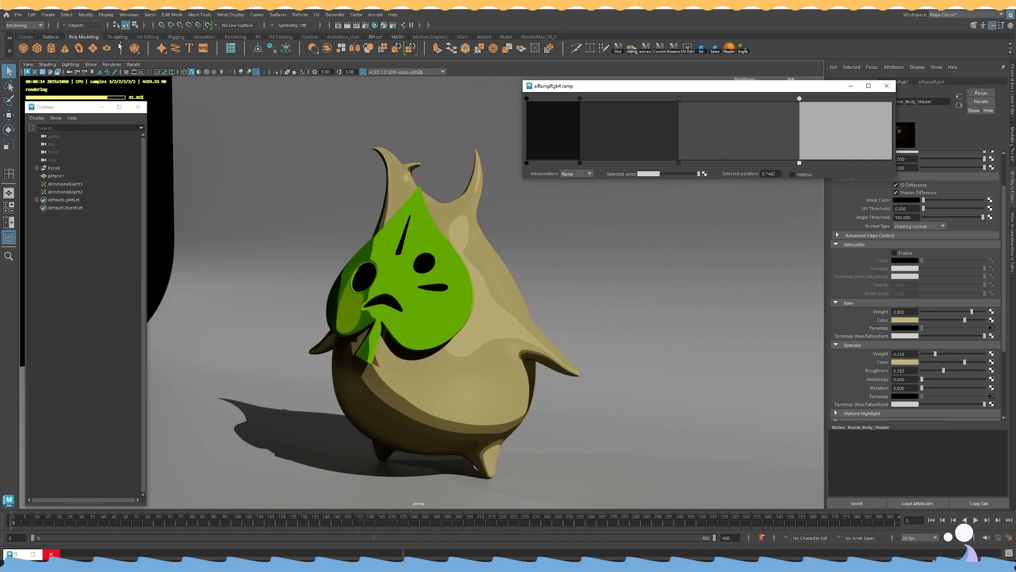
Switch the viewport from the Arnold render back to the regular display and close the aiRampRgb4 ramp window.
{"action": "left_click", "coordinate": [111, 64]}
{"action": "left_click", "coordinate": [125, 80]}
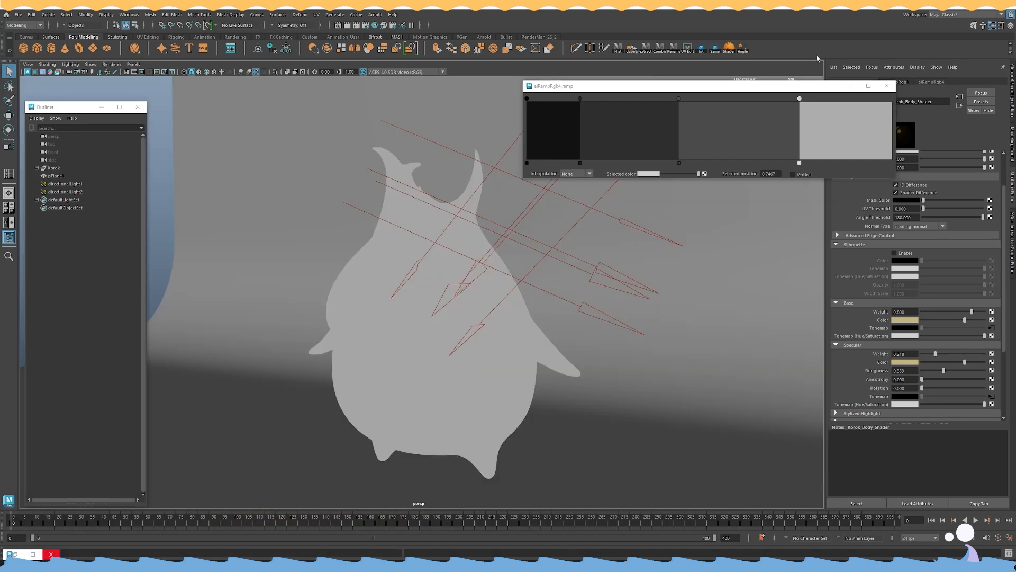
{"action": "left_click", "coordinate": [886, 86]}
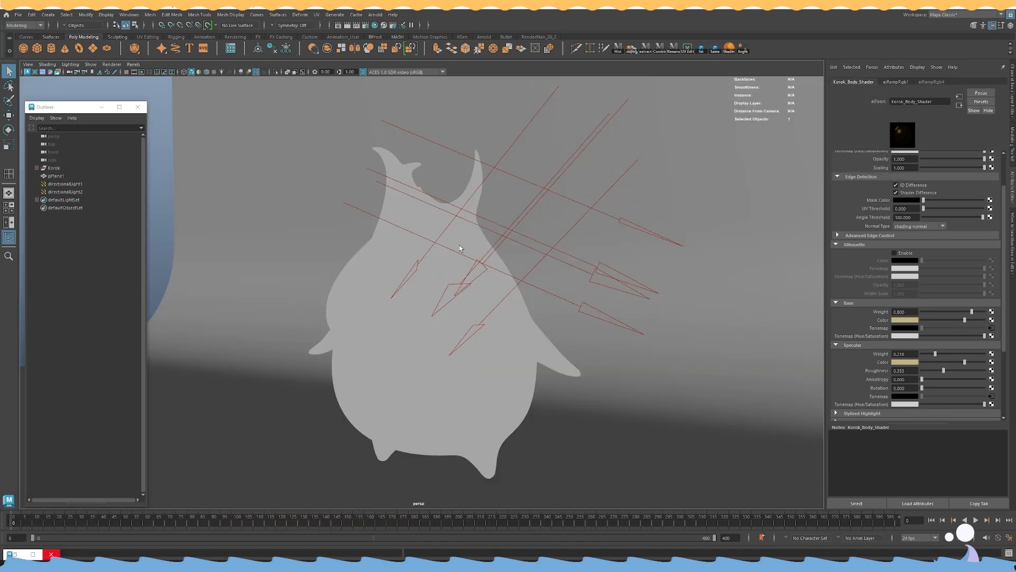
Create a Marble 3D texture in Hypershade and place its nodes above the ramp nodes, beside Leaf_Shader.
{"action": "left_click", "coordinate": [29, 551]}
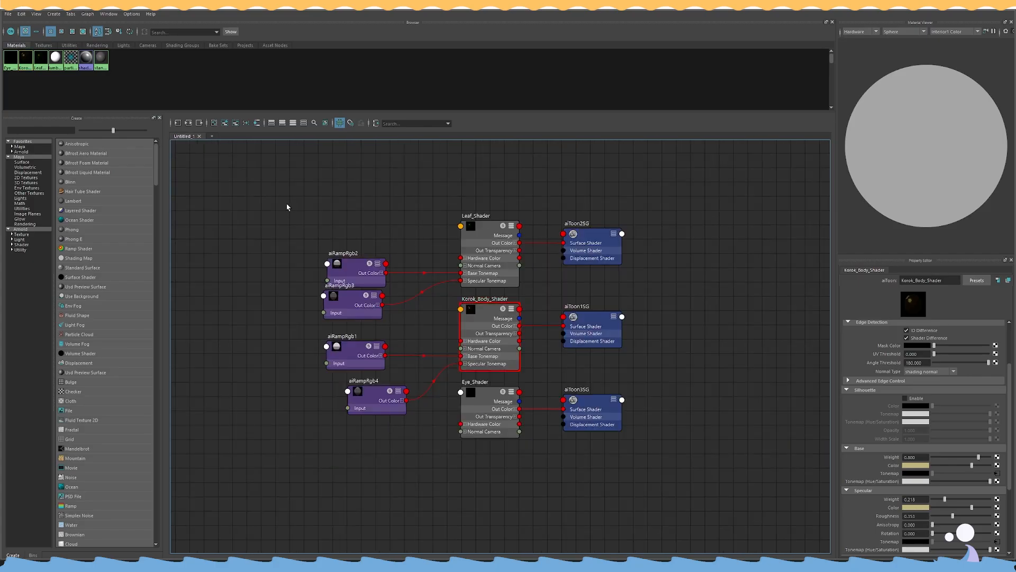
{"action": "left_click", "coordinate": [24, 183]}
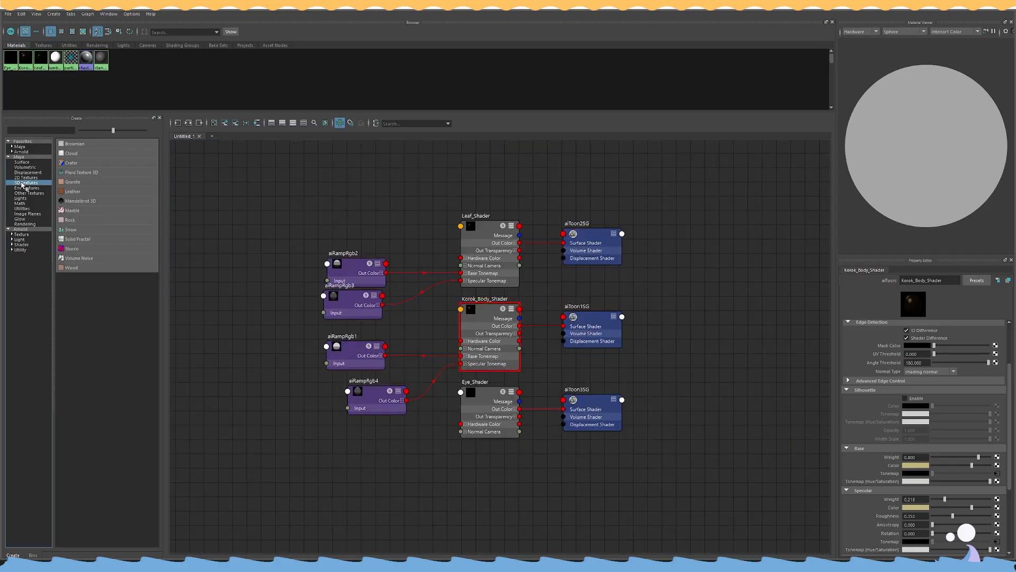
{"action": "left_click", "coordinate": [73, 210]}
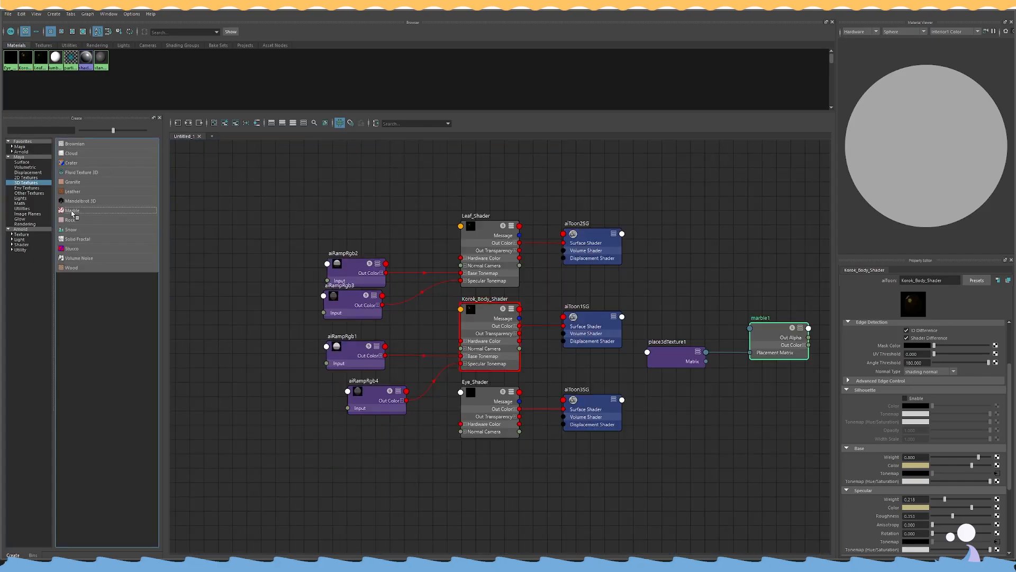
{"action": "left_click_drag", "start_coordinate": [766, 428], "coordinate": [653, 313]}
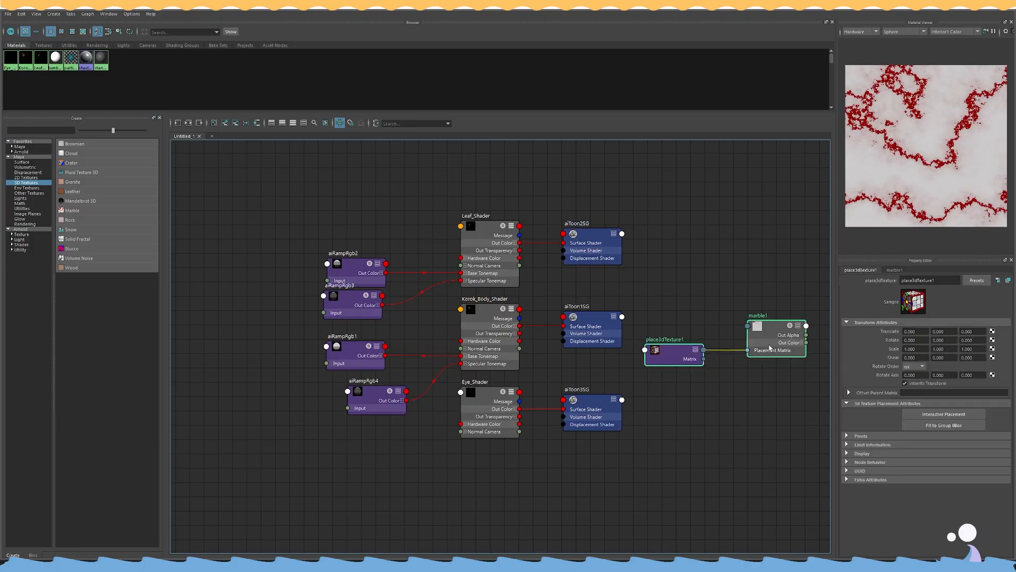
{"action": "left_click_drag", "start_coordinate": [791, 342], "coordinate": [387, 194]}
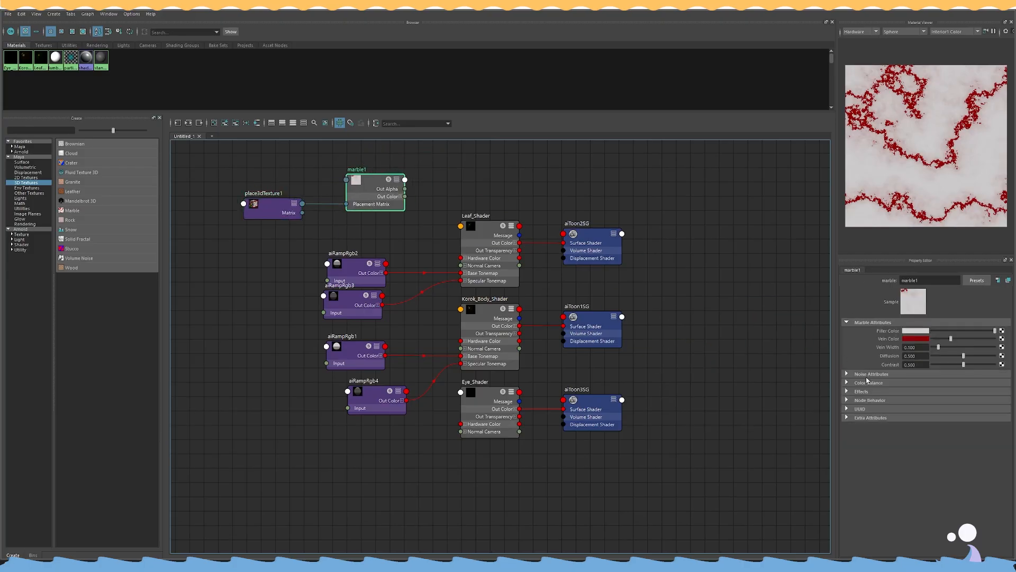
{"action": "scroll", "coordinate": [527, 191], "scroll_direction": "up", "scroll_amount": 2}
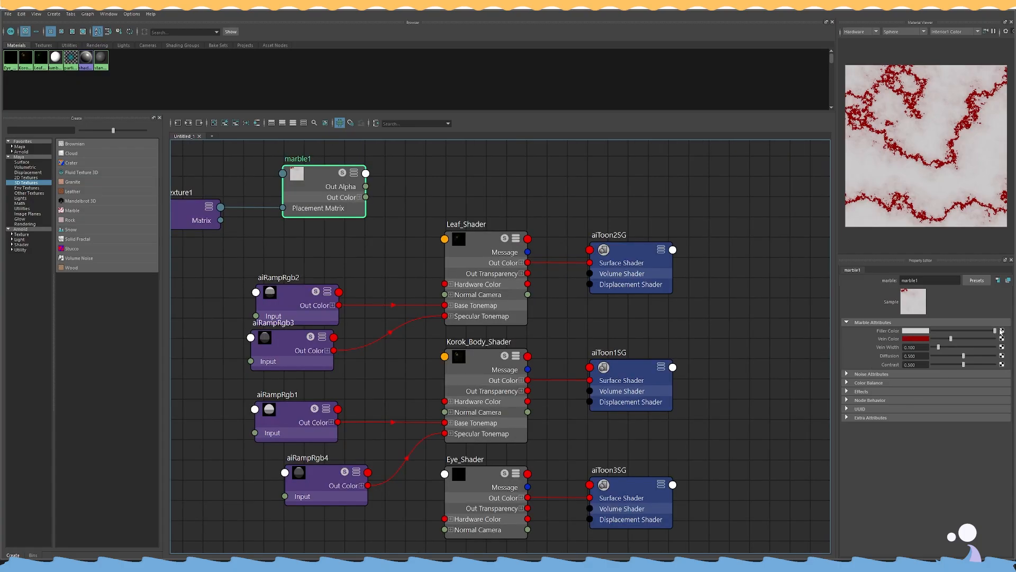
Set marble1's filler color to the tan of Korok_Body_Shader's base color, taken from the color history.
{"action": "left_click", "coordinate": [925, 333]}
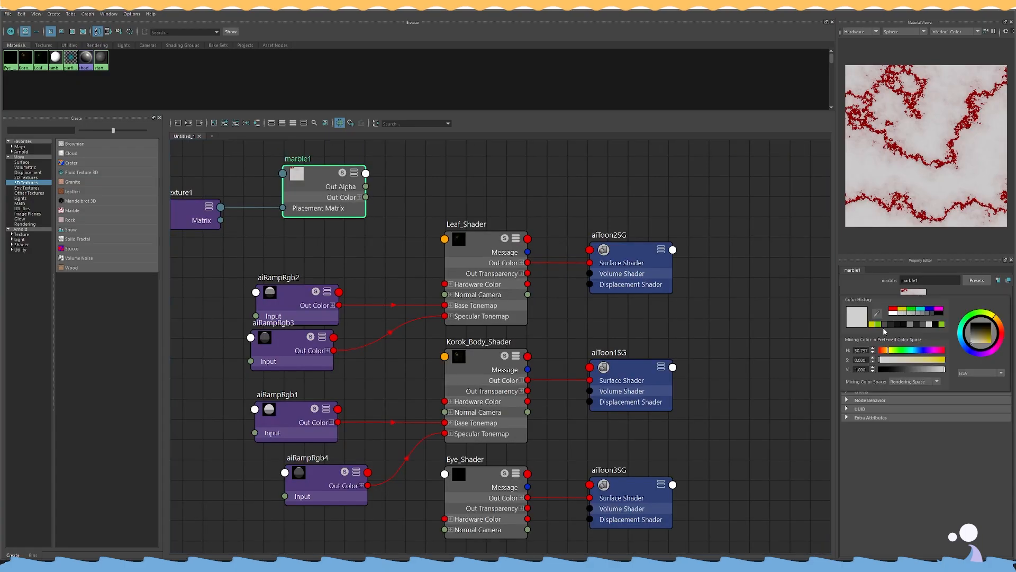
{"action": "left_click", "coordinate": [479, 365]}
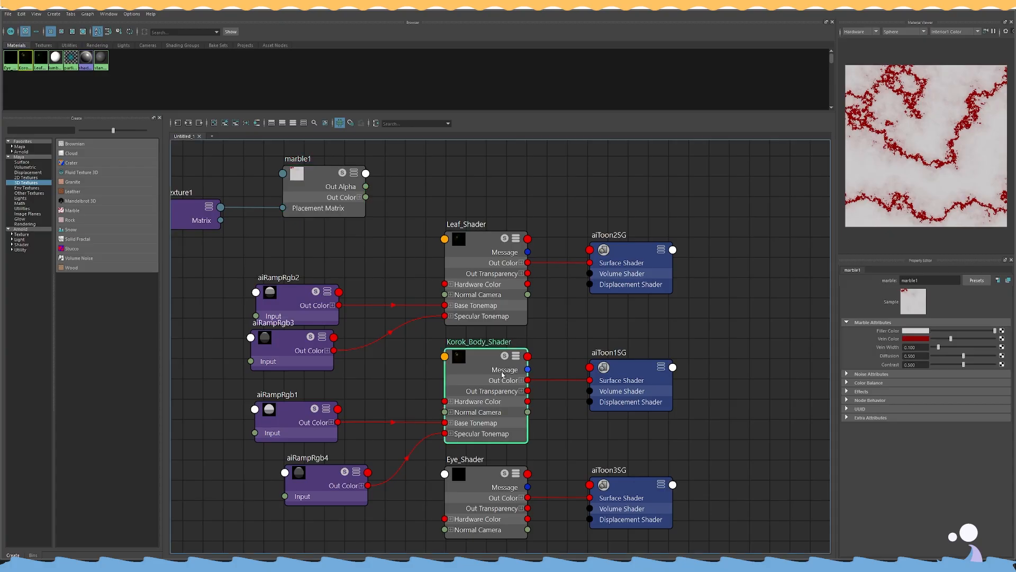
{"action": "left_click", "coordinate": [920, 464]}
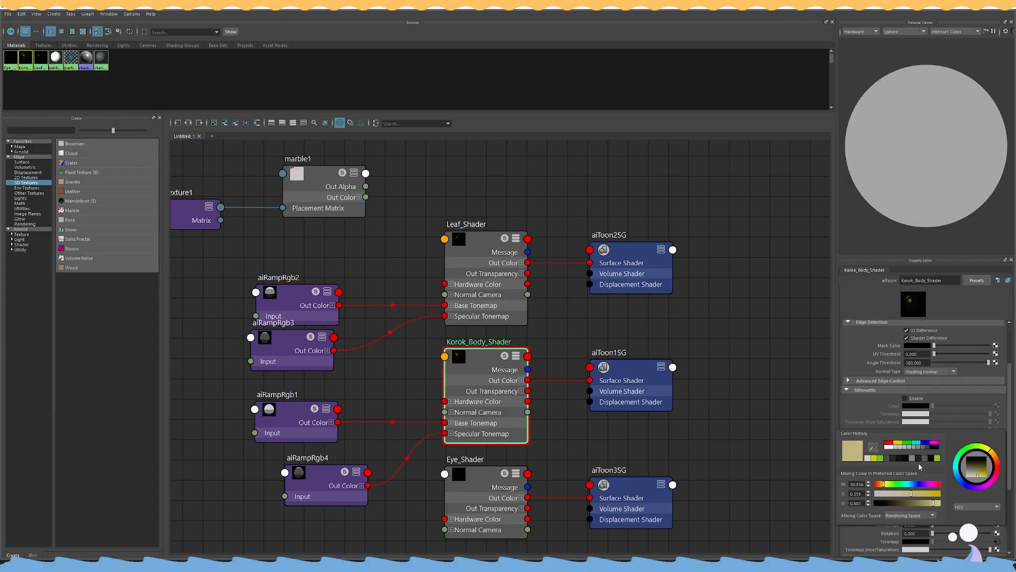
{"action": "left_click", "coordinate": [868, 505]}
{"action": "left_click", "coordinate": [317, 183]}
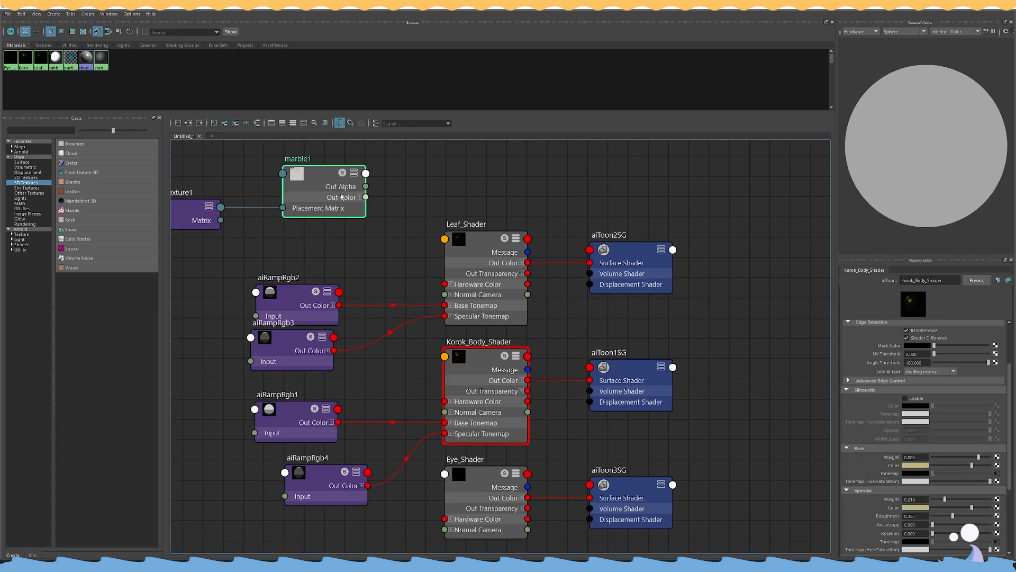
{"action": "left_click", "coordinate": [1002, 331]}
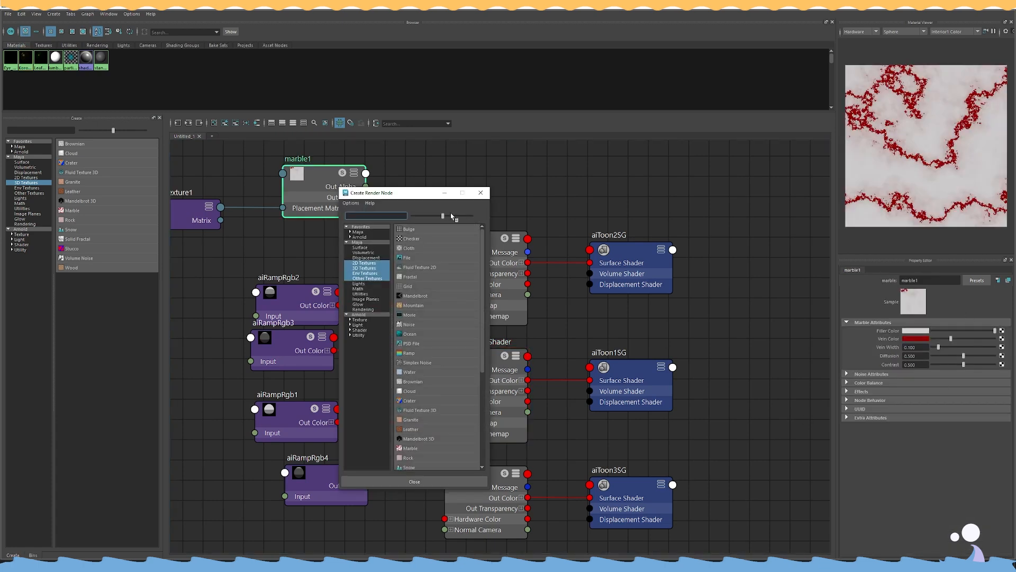
{"action": "left_click", "coordinate": [481, 194]}
{"action": "left_click", "coordinate": [928, 330]}
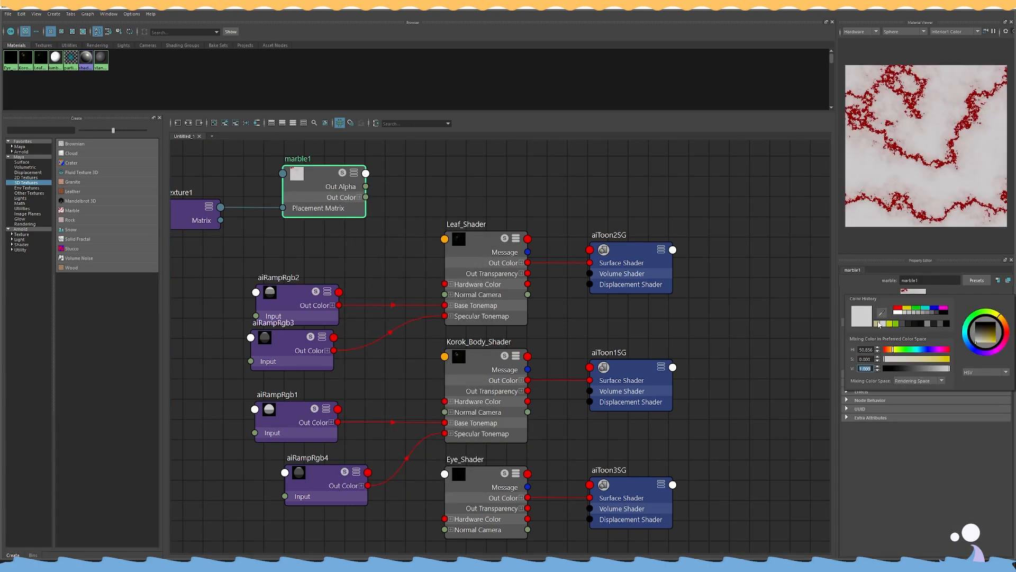
{"action": "left_click", "coordinate": [899, 313]}
Set marble1's vein color to a darker brown version of the same tan, with a value of about 0.23.
{"action": "left_click", "coordinate": [910, 339]}
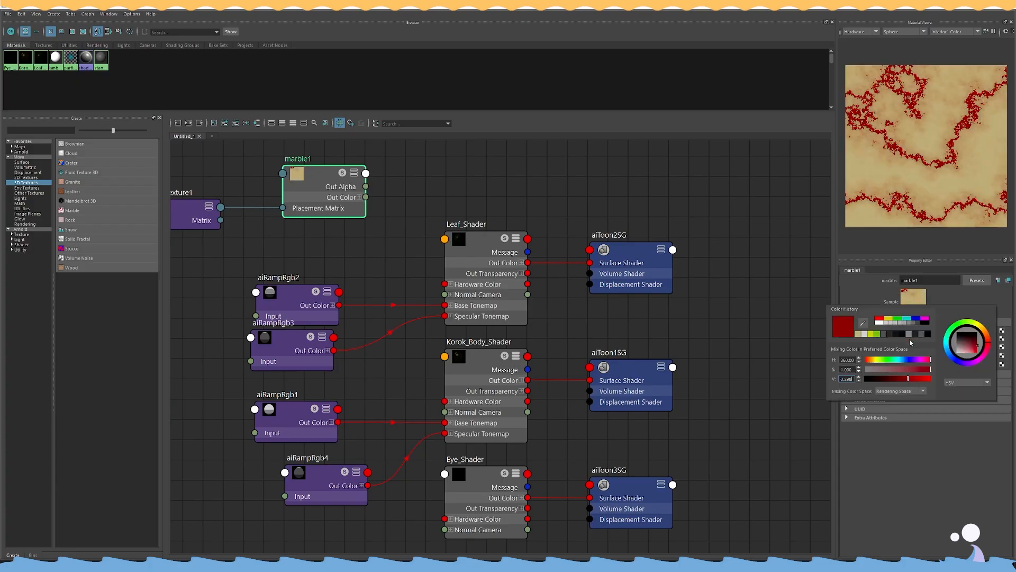
{"action": "left_click", "coordinate": [857, 334]}
{"action": "left_click_drag", "start_coordinate": [915, 379], "coordinate": [903, 381]}
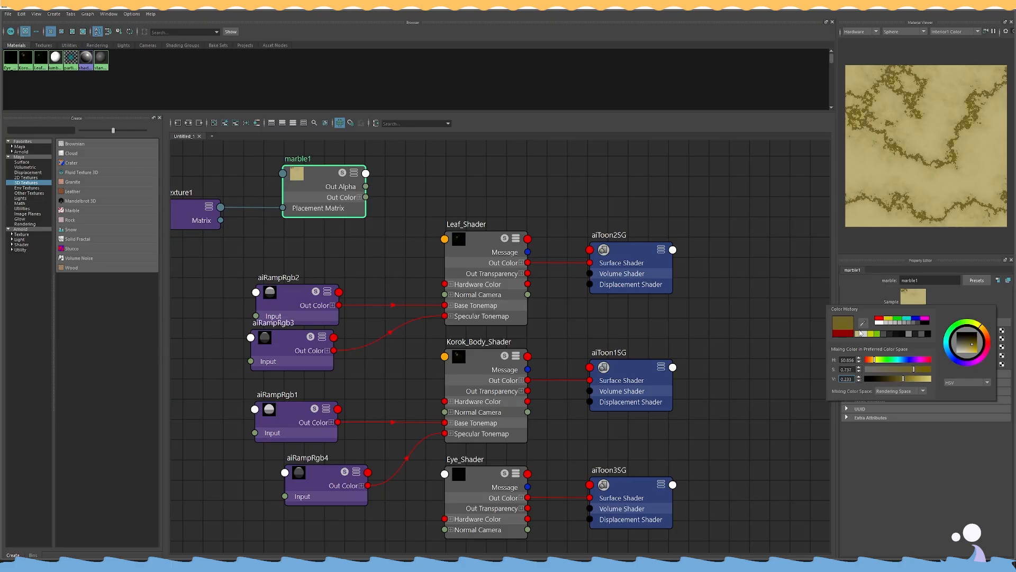
Connect marble1's Out Color to Korok_Body_Shader's base color.
{"action": "left_click", "coordinate": [482, 366]}
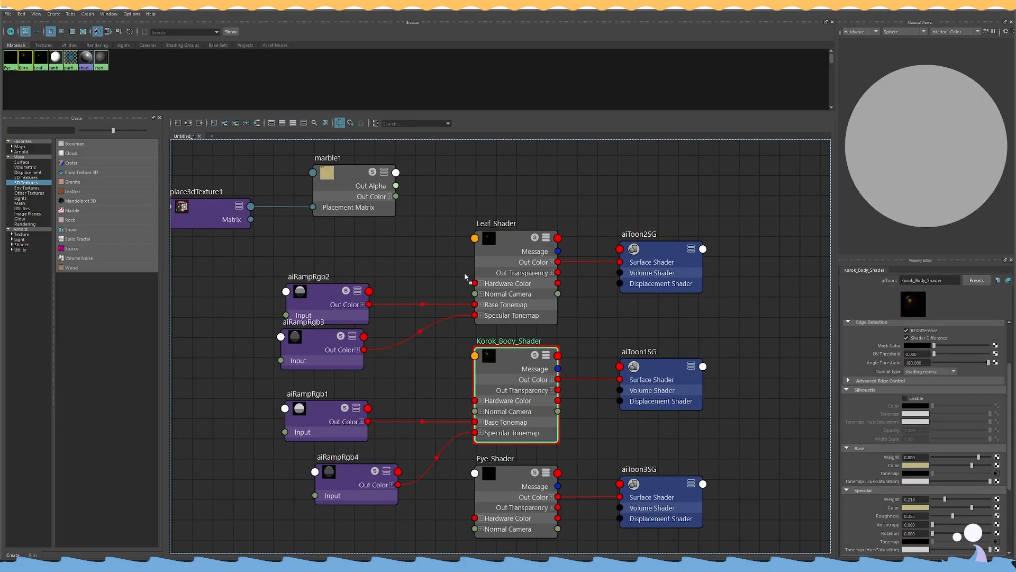
{"action": "mouse_move", "coordinate": [396, 201]}
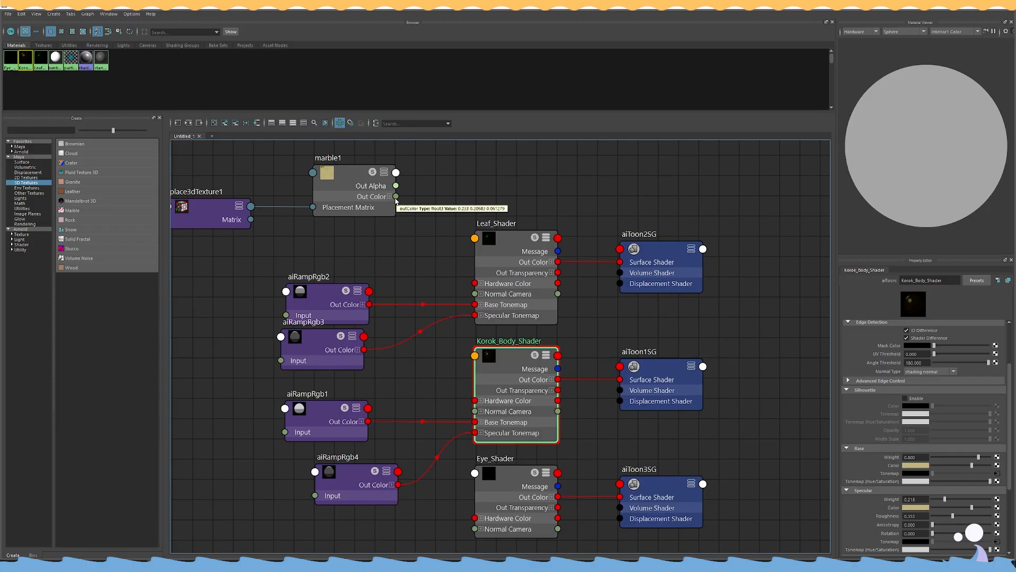
{"action": "middle_click_drag", "start_coordinate": [362, 198], "coordinate": [908, 466]}
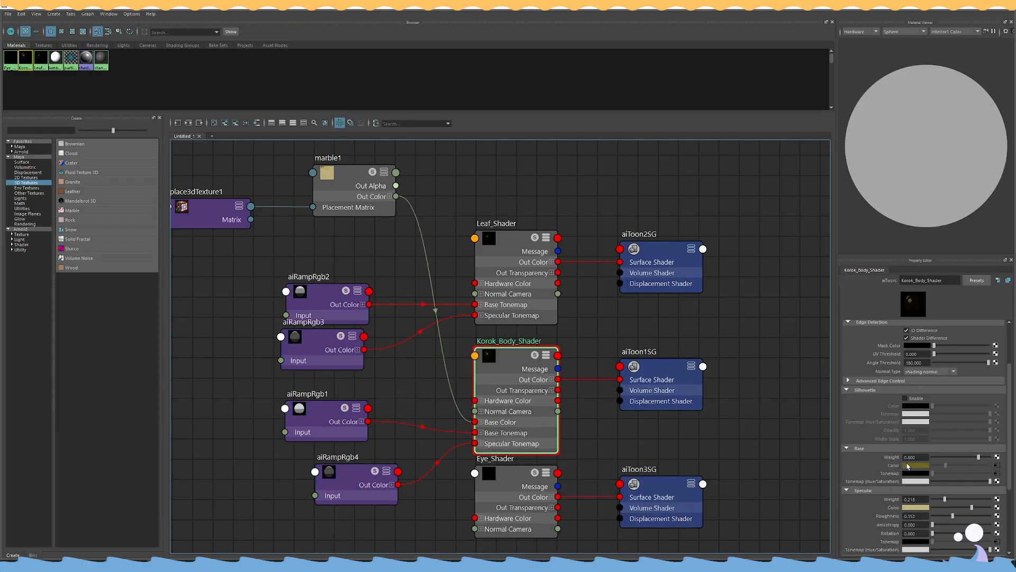
Adjust marble1 in the Arnold viewport render: vein width about 0.39, diffusion about 0.05 and contrast about 0.39.
{"action": "left_click", "coordinate": [356, 198]}
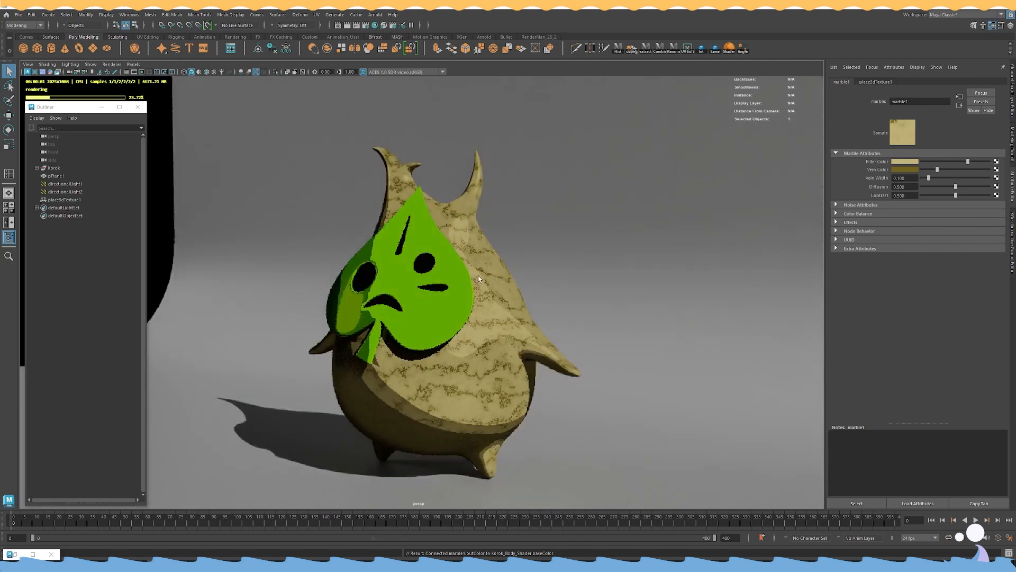
{"action": "left_click_drag", "start_coordinate": [480, 280], "coordinate": [461, 264], "text": "alt"}
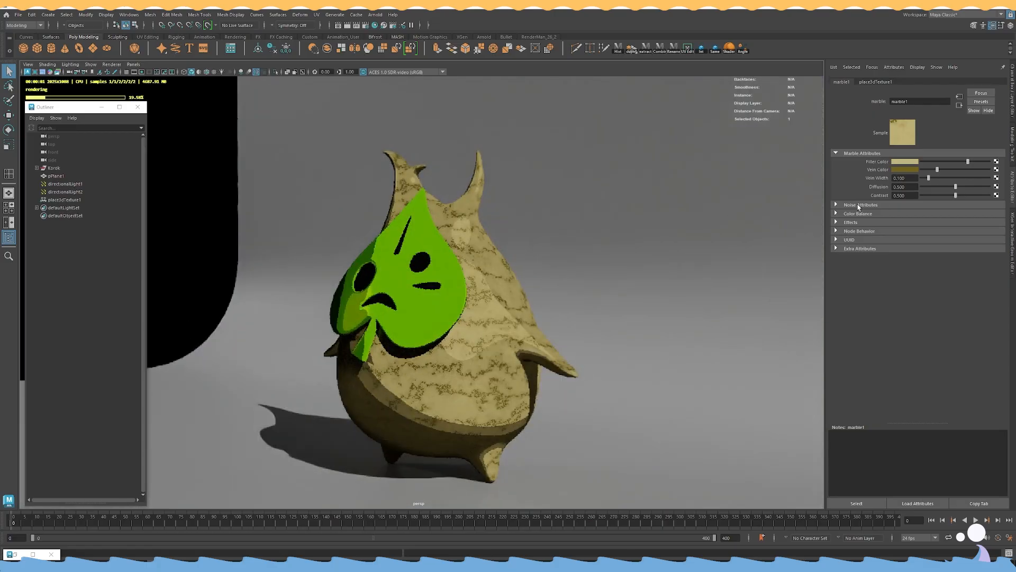
{"action": "mouse_move", "coordinate": [933, 182]}
{"action": "left_mouse_down"}
{"action": "mouse_move", "coordinate": [952, 178]}
{"action": "mouse_move", "coordinate": [926, 187]}
{"action": "mouse_move", "coordinate": [957, 185]}
{"action": "mouse_move", "coordinate": [946, 186]}
{"action": "left_mouse_up"}
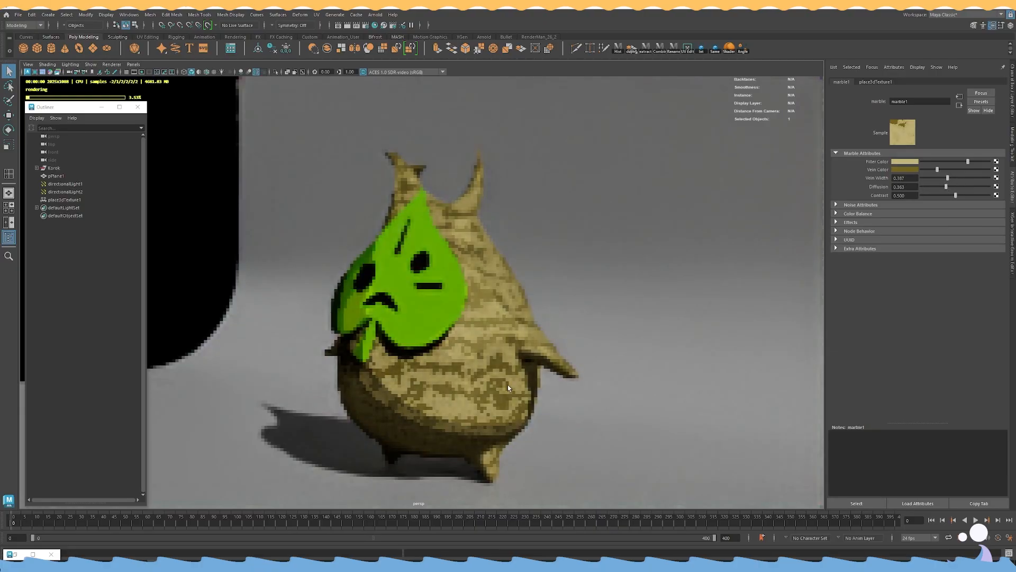
{"action": "mouse_move", "coordinate": [947, 187]}
{"action": "left_mouse_down"}
{"action": "mouse_move", "coordinate": [917, 189]}
{"action": "mouse_move", "coordinate": [925, 187]}
{"action": "mouse_move", "coordinate": [920, 199]}
{"action": "mouse_move", "coordinate": [948, 196]}
{"action": "left_mouse_up"}
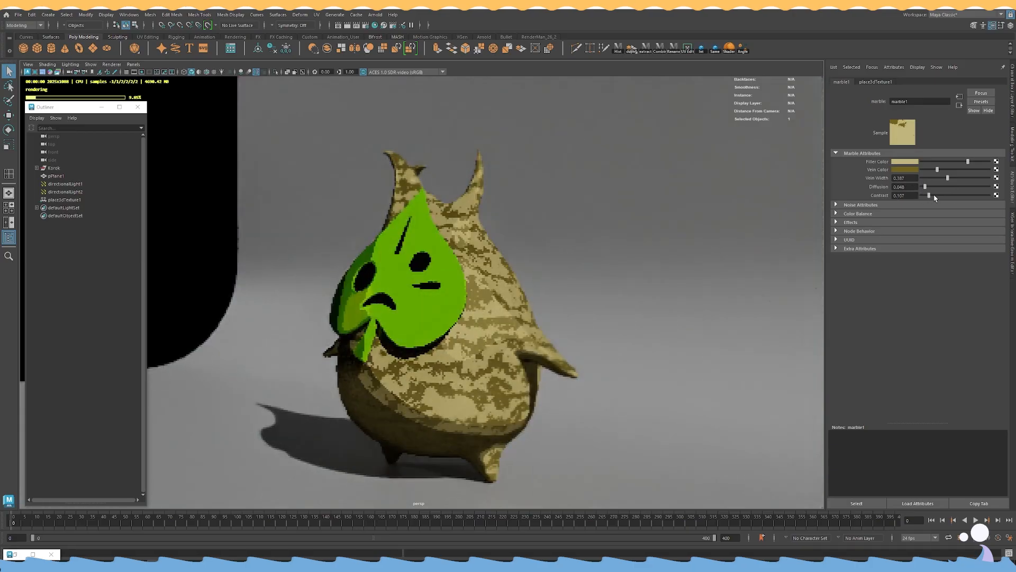
Tune marble1's noise to amplitude 0.83 and ratio about 0.36, and widen its veins to about 0.41.
{"action": "left_click", "coordinate": [854, 205]}
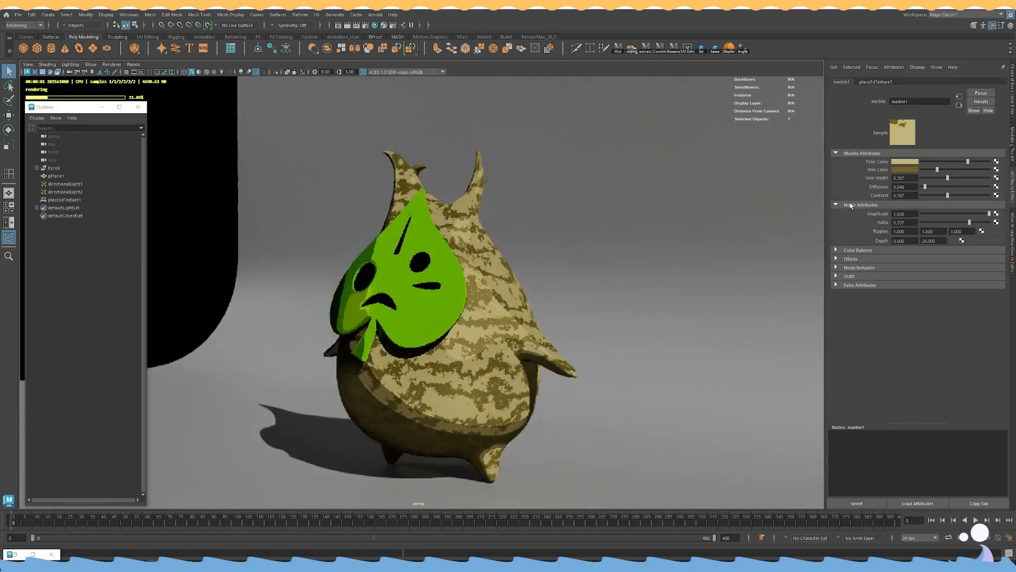
{"action": "left_click", "coordinate": [952, 214]}
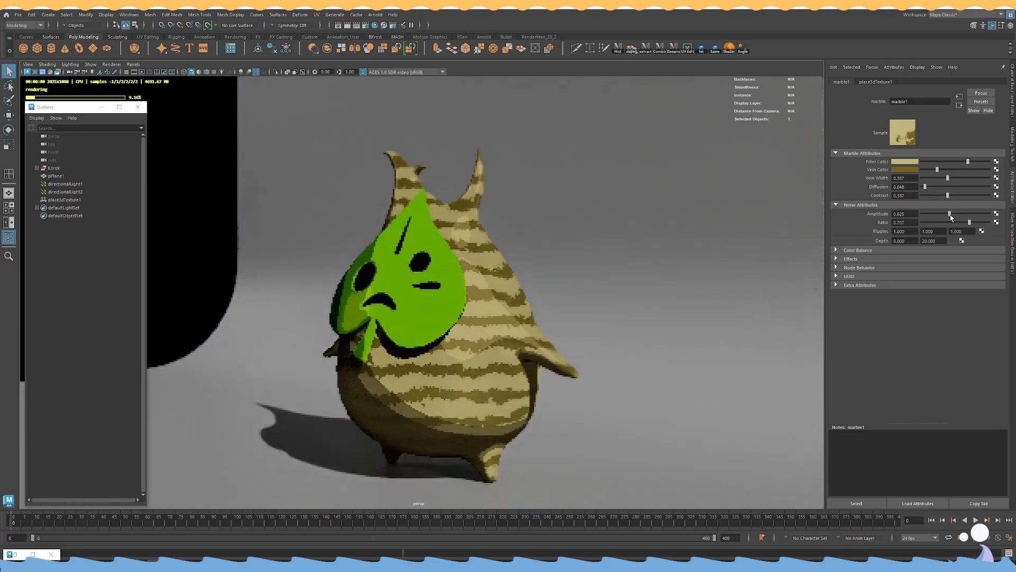
{"action": "mouse_move", "coordinate": [953, 214]}
{"action": "left_mouse_down"}
{"action": "mouse_move", "coordinate": [875, 221]}
{"action": "mouse_move", "coordinate": [959, 214]}
{"action": "mouse_move", "coordinate": [935, 215]}
{"action": "left_mouse_up"}
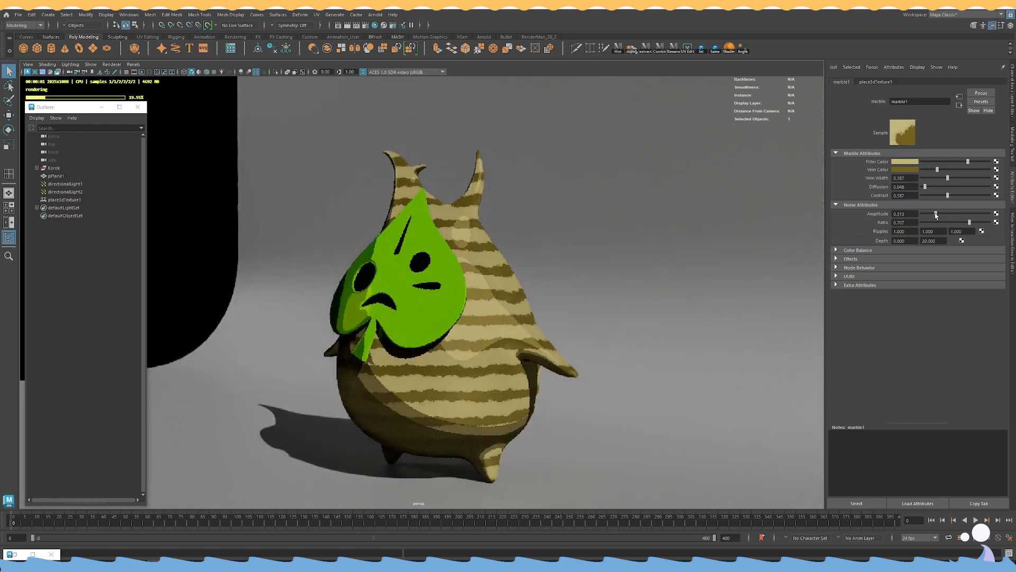
{"action": "left_click_drag", "start_coordinate": [970, 222], "coordinate": [934, 224]}
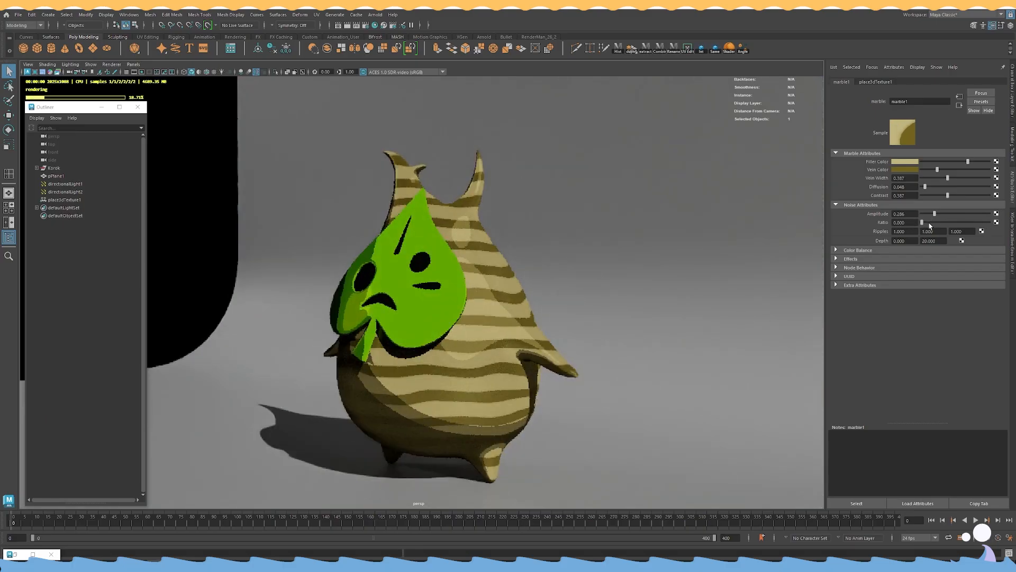
{"action": "left_click_drag", "start_coordinate": [934, 224], "coordinate": [960, 215]}
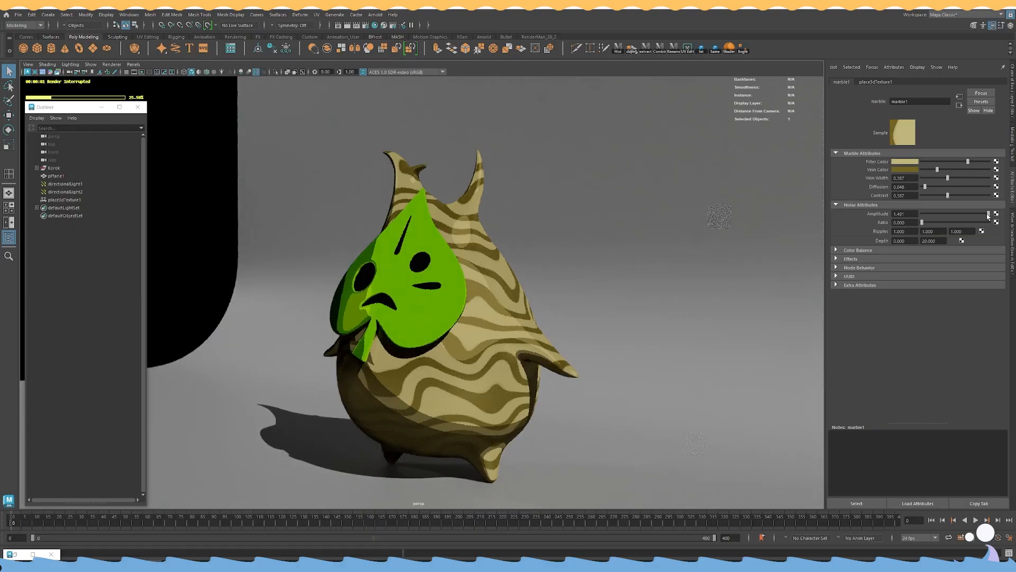
{"action": "left_click_drag", "start_coordinate": [922, 222], "coordinate": [946, 221]}
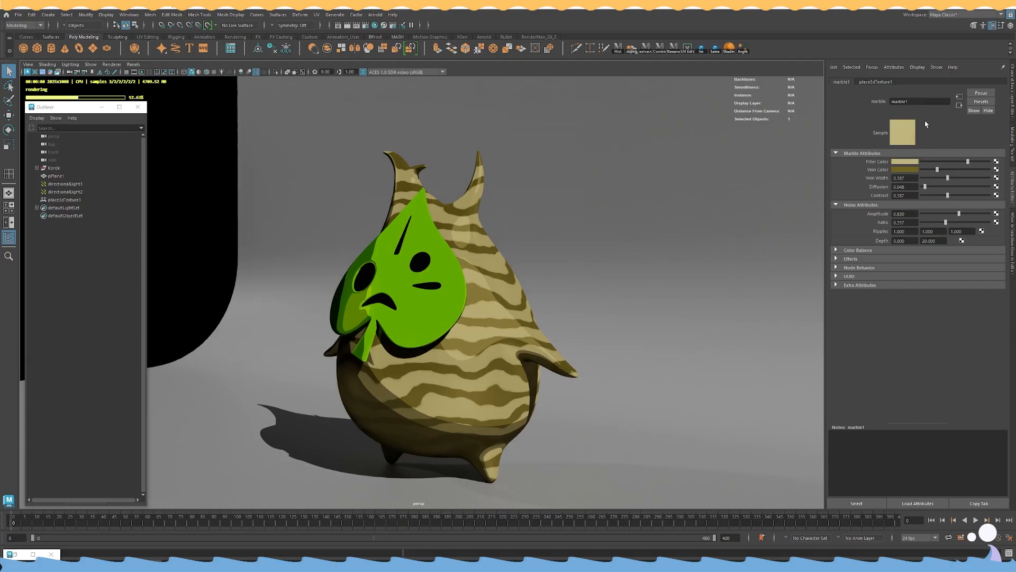
{"action": "mouse_move", "coordinate": [948, 177]}
{"action": "left_mouse_down"}
{"action": "mouse_move", "coordinate": [967, 179]}
{"action": "mouse_move", "coordinate": [950, 180]}
{"action": "left_mouse_up"}
{"action": "left_click", "coordinate": [862, 250]}
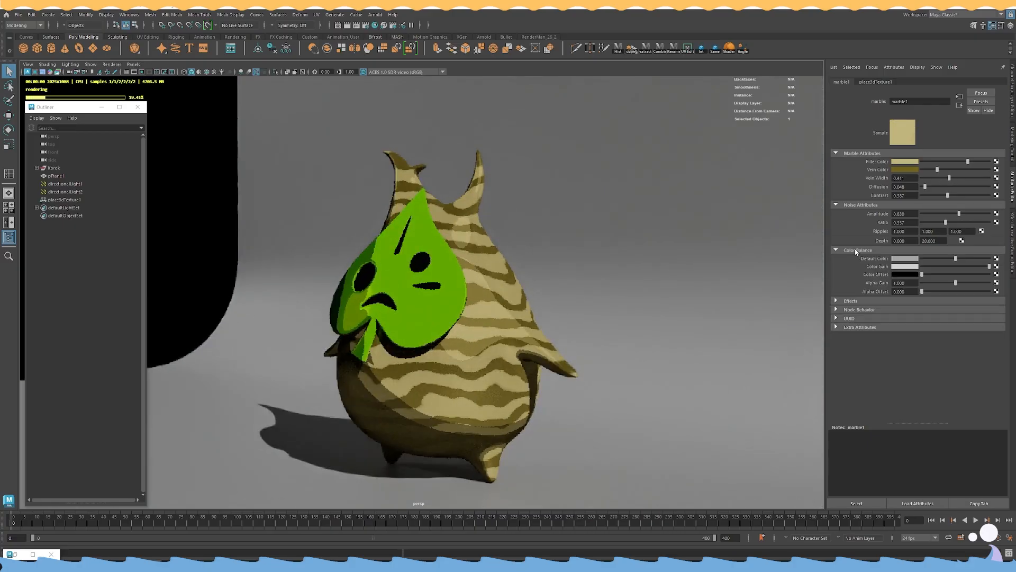
{"action": "left_click", "coordinate": [856, 251]}
{"action": "left_click", "coordinate": [853, 260]}
{"action": "left_click", "coordinate": [852, 259]}
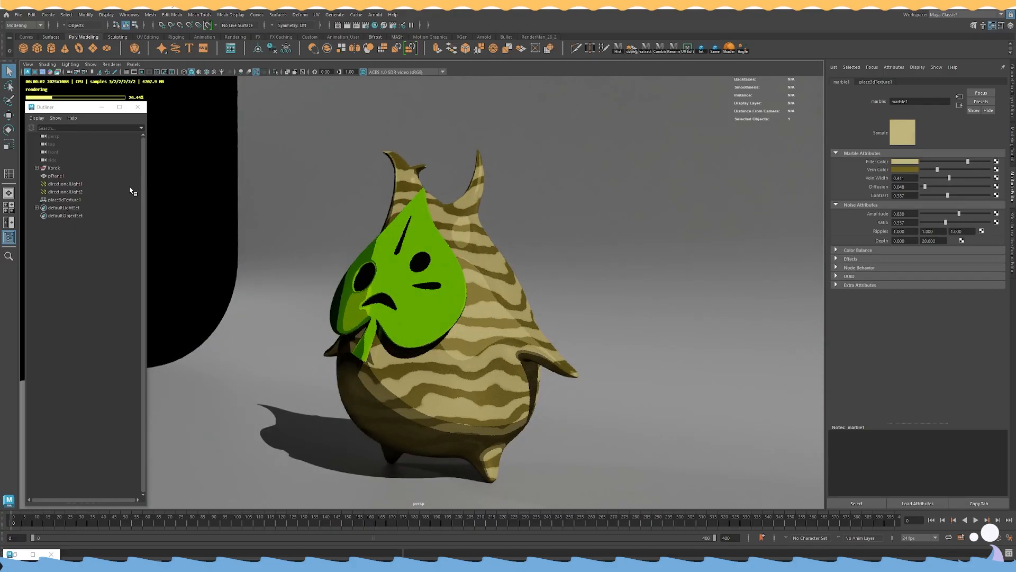
Scale place3dTexture1 uniformly to about 2.0 to enlarge the marble pattern on the Korok's body.
{"action": "left_click", "coordinate": [64, 200]}
{"action": "key", "text": "w"}
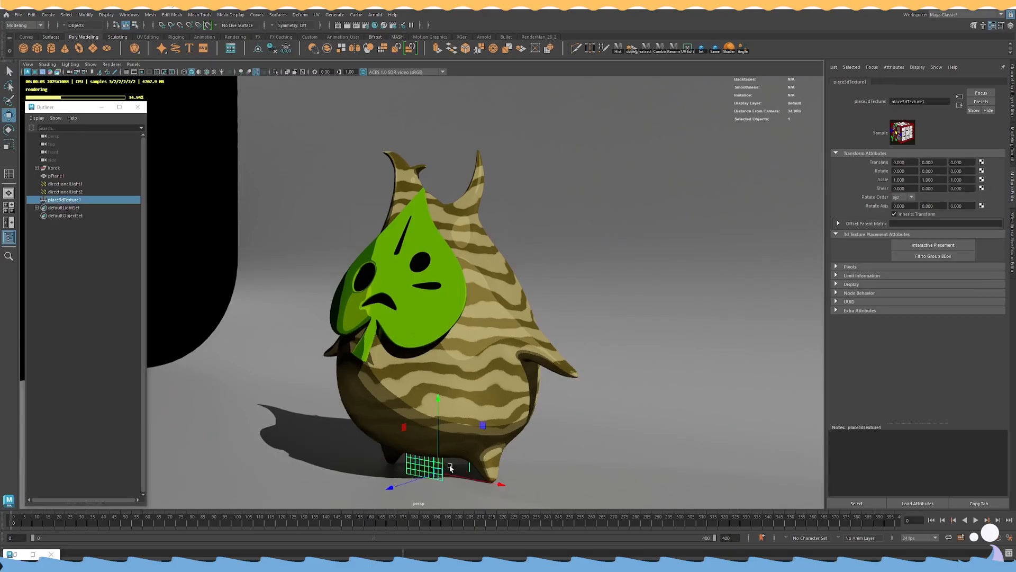
{"action": "key", "text": "r"}
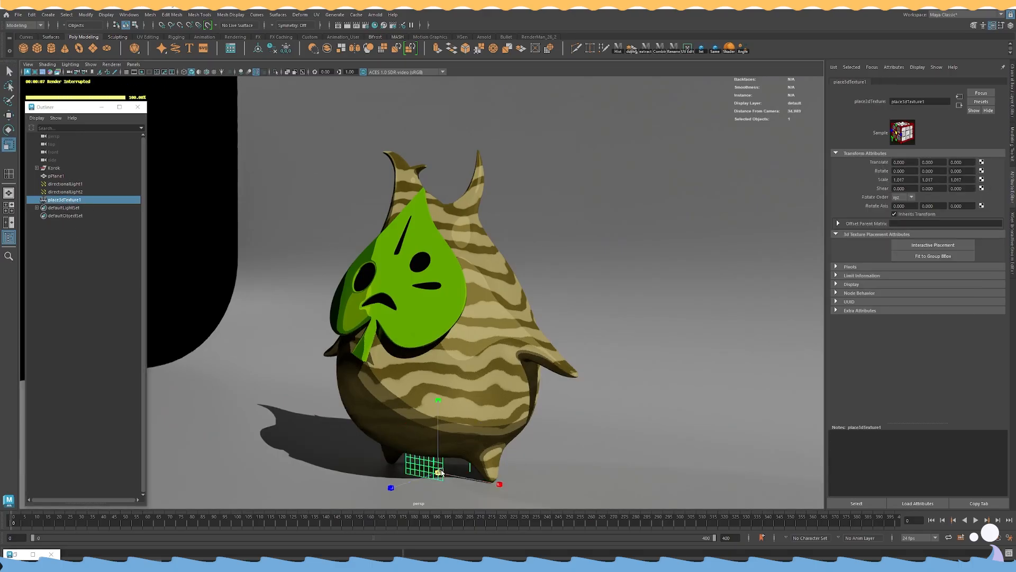
{"action": "left_click_drag", "start_coordinate": [438, 473], "coordinate": [477, 474]}
{"action": "mouse_move", "coordinate": [490, 415]}
{"action": "left_mouse_down", "text": "alt"}
{"action": "mouse_move", "coordinate": [543, 415]}
{"action": "mouse_move", "coordinate": [479, 410]}
{"action": "mouse_move", "coordinate": [492, 415]}
{"action": "left_mouse_up", "text": "alt"}
{"action": "mouse_move", "coordinate": [457, 472]}
{"action": "left_mouse_down"}
{"action": "mouse_move", "coordinate": [433, 467]}
{"action": "mouse_move", "coordinate": [473, 468]}
{"action": "left_mouse_up"}
{"action": "left_click_drag", "start_coordinate": [434, 423], "coordinate": [479, 427], "text": "alt"}
{"action": "left_click_drag", "start_coordinate": [474, 392], "coordinate": [485, 393], "text": "alt"}
{"action": "left_click_drag", "start_coordinate": [443, 470], "coordinate": [426, 472]}
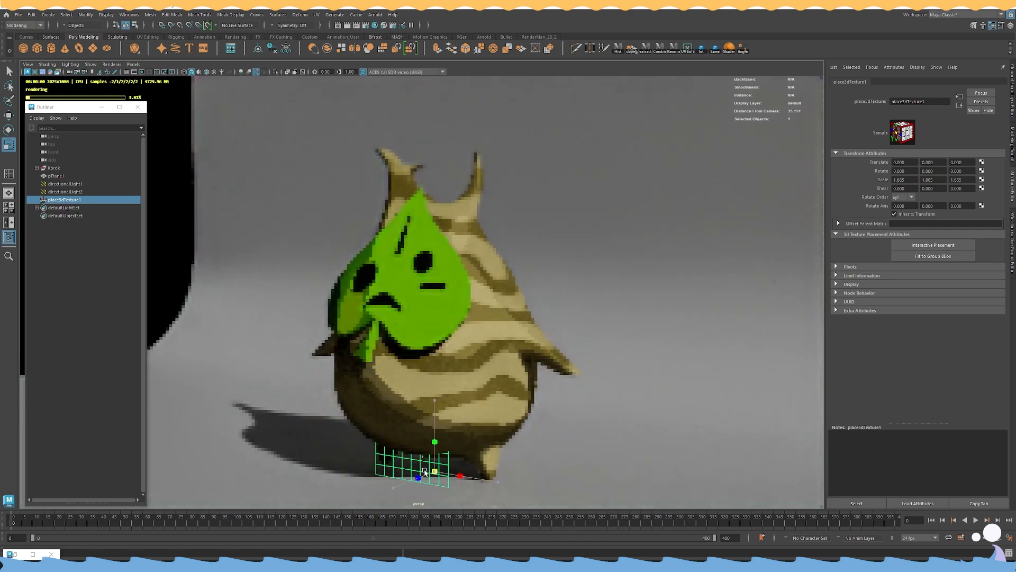
{"action": "left_click_drag", "start_coordinate": [425, 471], "coordinate": [430, 471]}
Try rotating place3dTexture1 about 39 degrees around X and undo the rotation.
{"action": "key", "text": "e"}
{"action": "left_click_drag", "start_coordinate": [409, 434], "coordinate": [418, 426]}
{"action": "key", "text": "ctrl+z"}
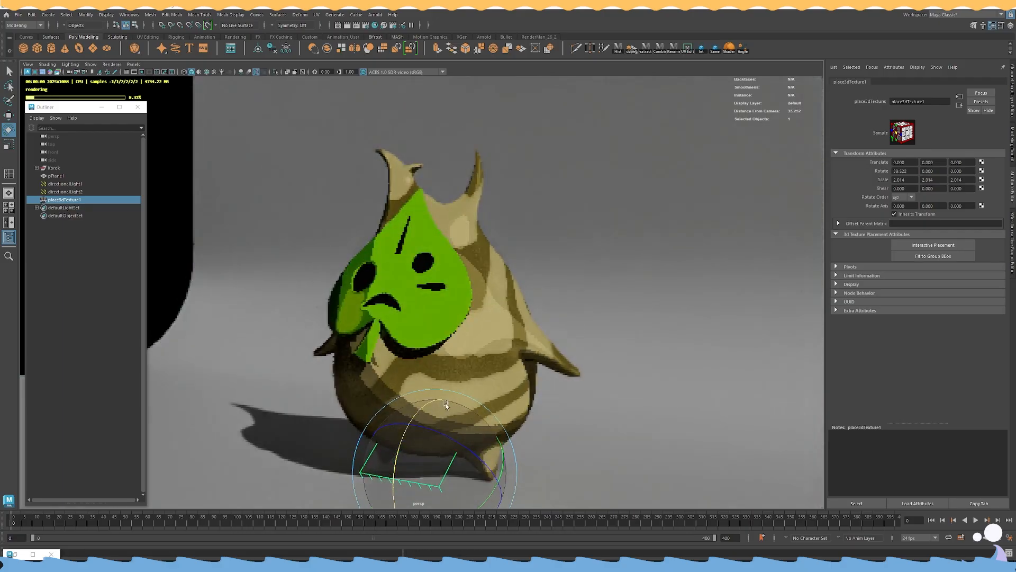
Undo the rotation of place3dTexture1 and scale it uniformly to about 2.28 to enlarge the body's marble pattern.
{"action": "key", "text": "ctrl+z"}
{"action": "key", "text": "r"}
{"action": "left_click_drag", "start_coordinate": [436, 472], "coordinate": [437, 472]}
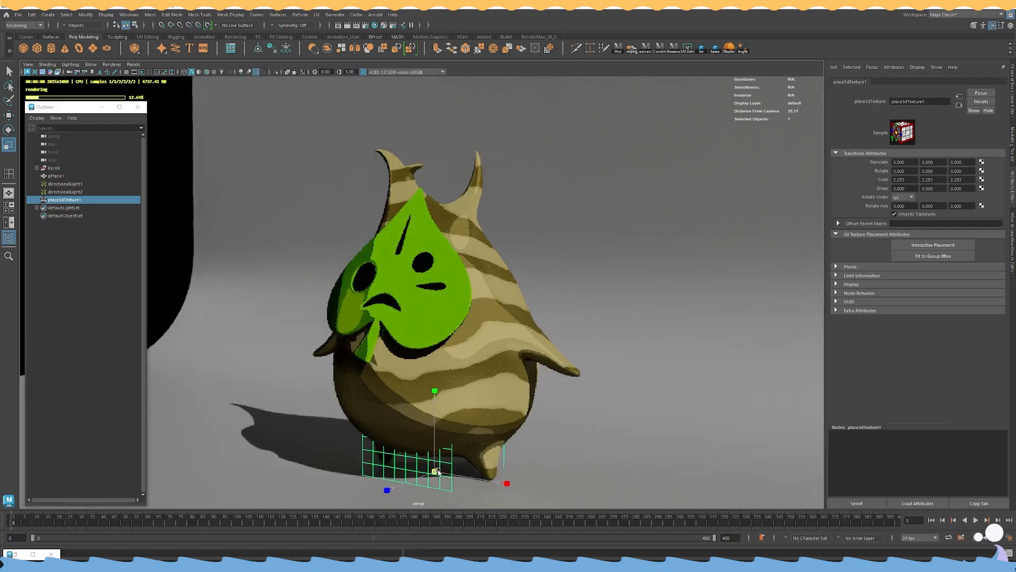
{"action": "left_click", "coordinate": [110, 300]}
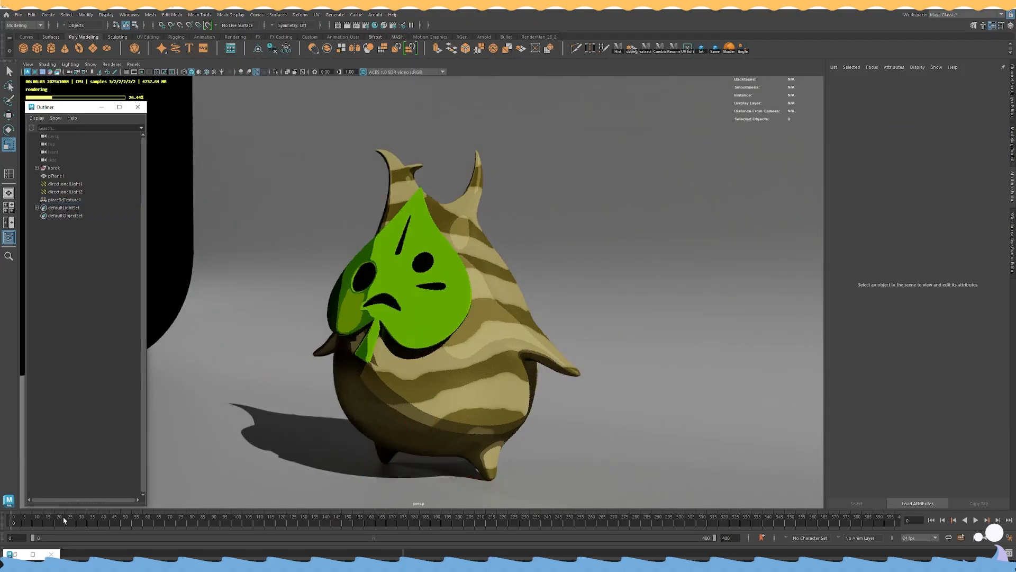
Lighten marble1's vein color to a paler olive tan closer to the filler color.
{"action": "left_click", "coordinate": [17, 555]}
{"action": "left_click", "coordinate": [417, 212]}
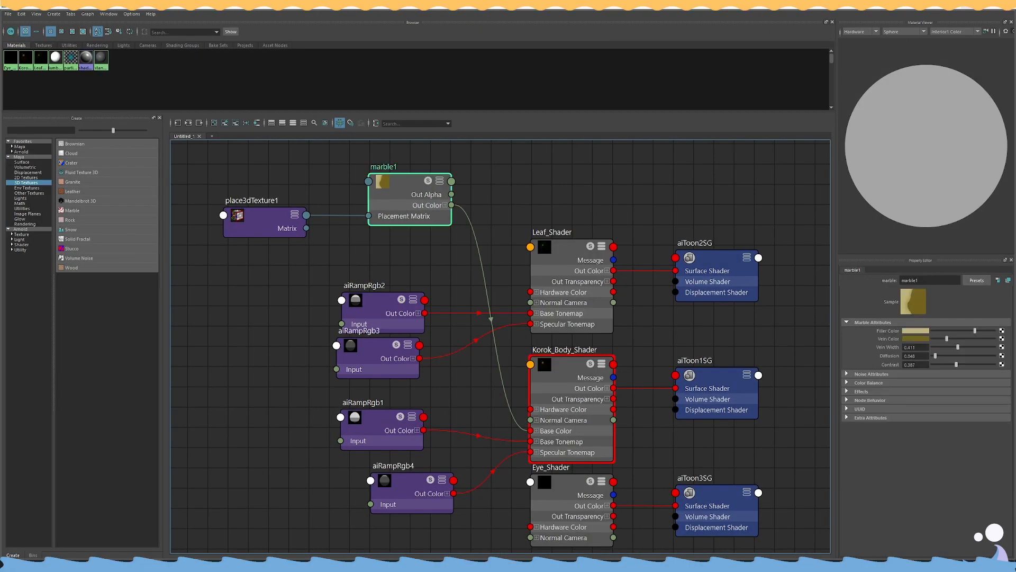
{"action": "left_click", "coordinate": [972, 8]}
{"action": "left_click", "coordinate": [904, 170]}
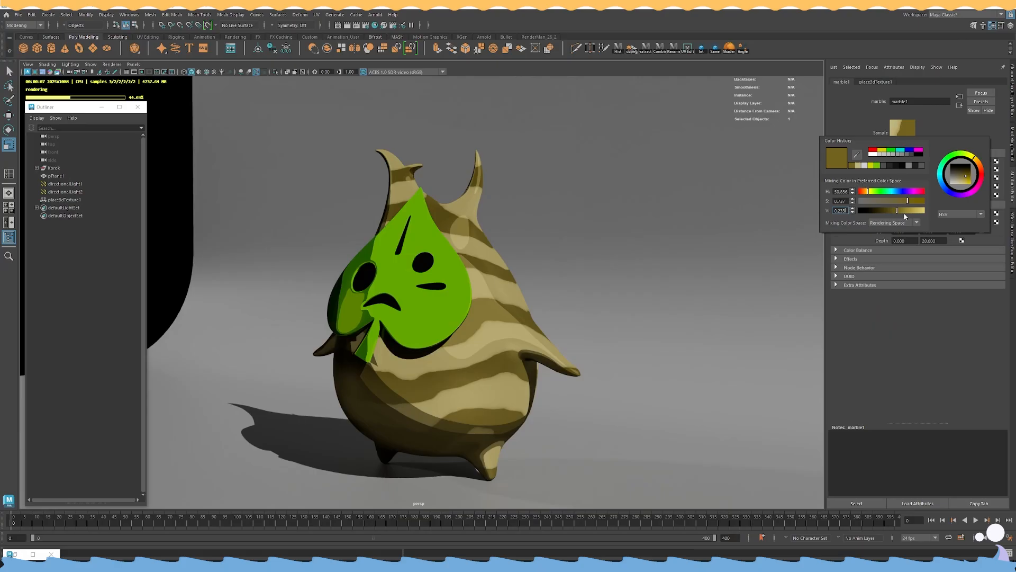
{"action": "left_click_drag", "start_coordinate": [901, 211], "coordinate": [897, 203]}
{"action": "left_click_drag", "start_coordinate": [904, 212], "coordinate": [908, 212]}
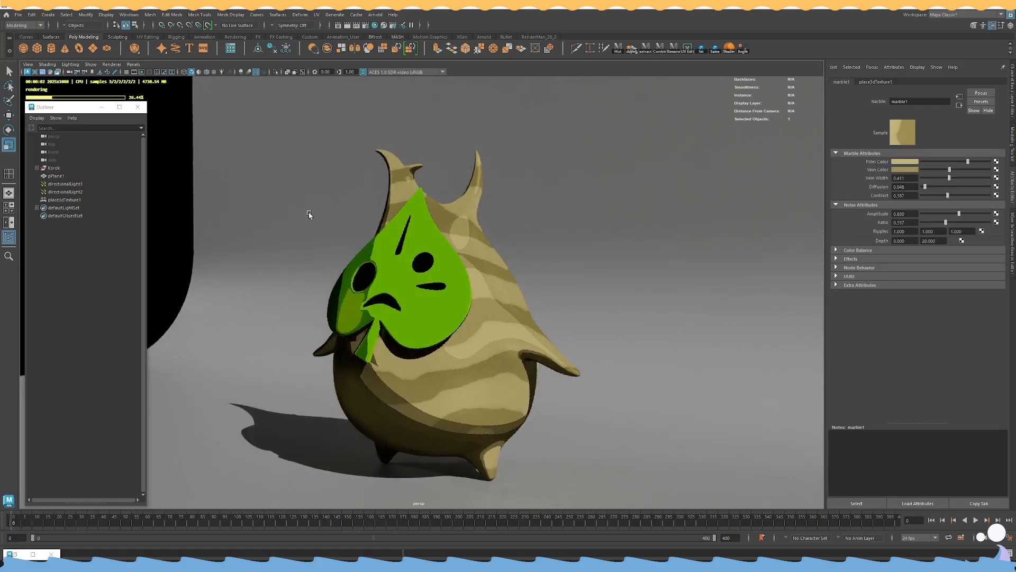
{"action": "left_click", "coordinate": [164, 188]}
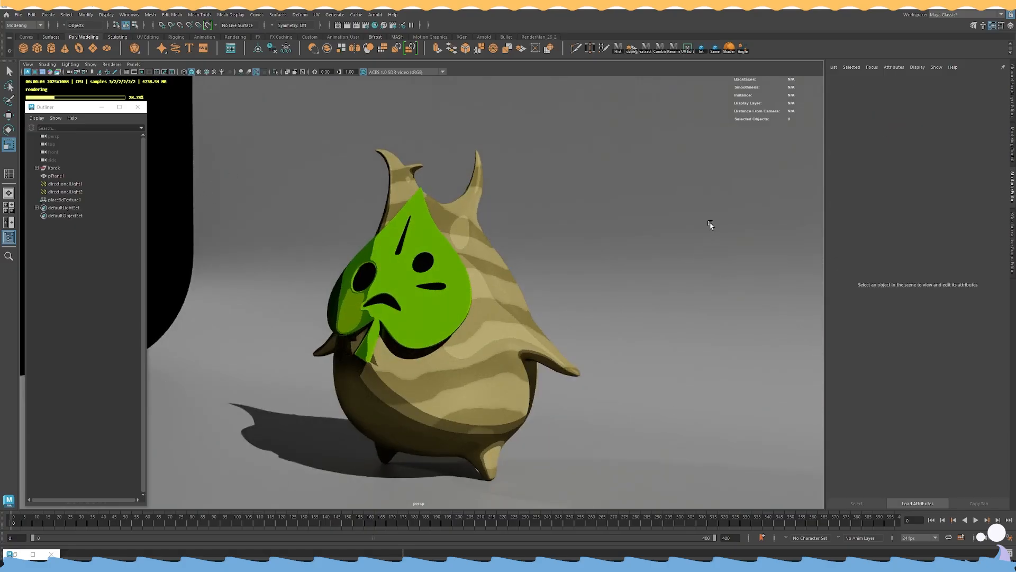
Examine the Korok's toon shading and marble stripes in the Arnold render from several angles.
{"action": "left_click_drag", "start_coordinate": [581, 224], "coordinate": [373, 234], "text": "alt"}
{"action": "right_click_drag", "start_coordinate": [374, 234], "coordinate": [324, 228], "text": "alt"}
{"action": "right_click_drag", "start_coordinate": [462, 266], "coordinate": [523, 331], "text": "alt"}
{"action": "left_click_drag", "start_coordinate": [523, 331], "coordinate": [531, 367], "text": "alt"}
{"action": "right_click_drag", "start_coordinate": [517, 362], "coordinate": [483, 344], "text": "alt"}
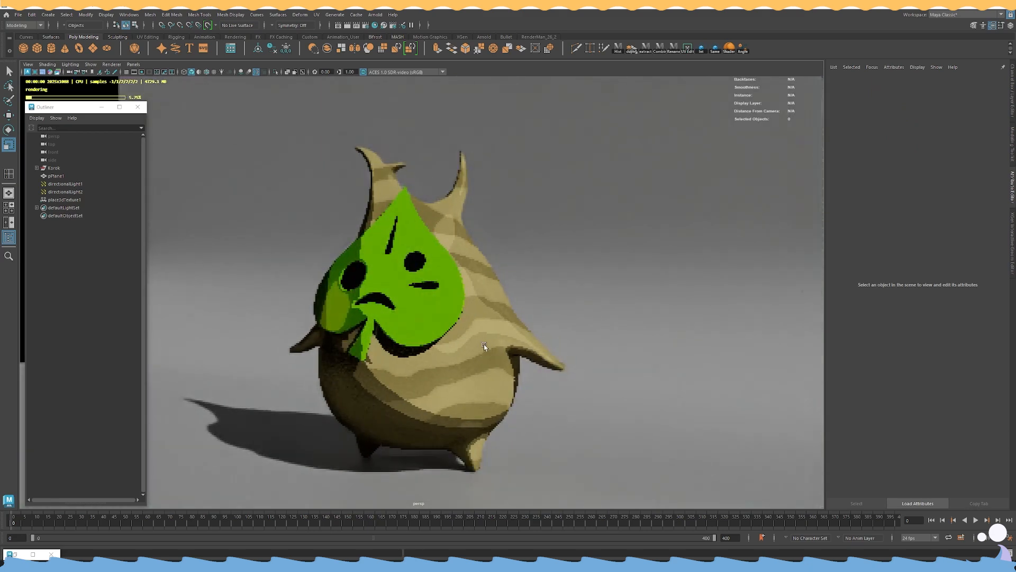
{"action": "left_click_drag", "start_coordinate": [470, 322], "coordinate": [458, 328], "text": "alt"}
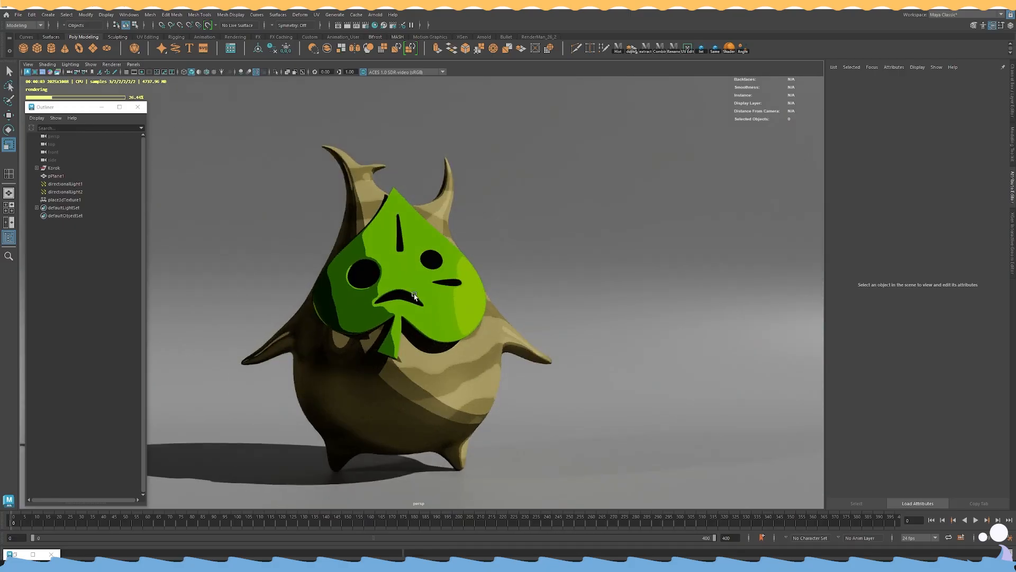
{"action": "left_click_drag", "start_coordinate": [512, 299], "coordinate": [511, 275], "text": "alt"}
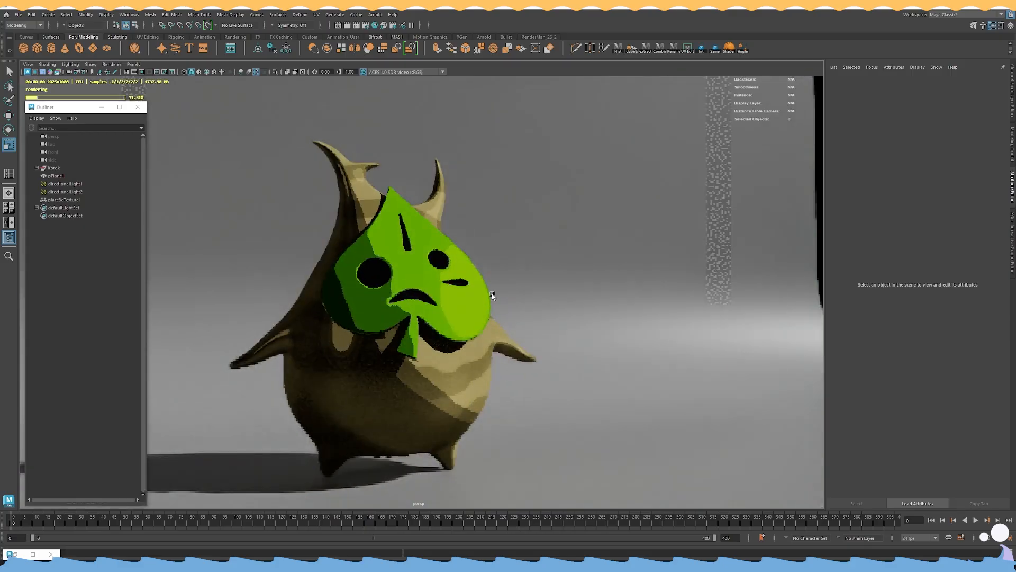
{"action": "left_click_drag", "start_coordinate": [518, 295], "coordinate": [605, 307], "text": "alt"}
Assign a new aiStandardSurface material to the backdrop plane pPlane1.
{"action": "left_click", "coordinate": [581, 264]}
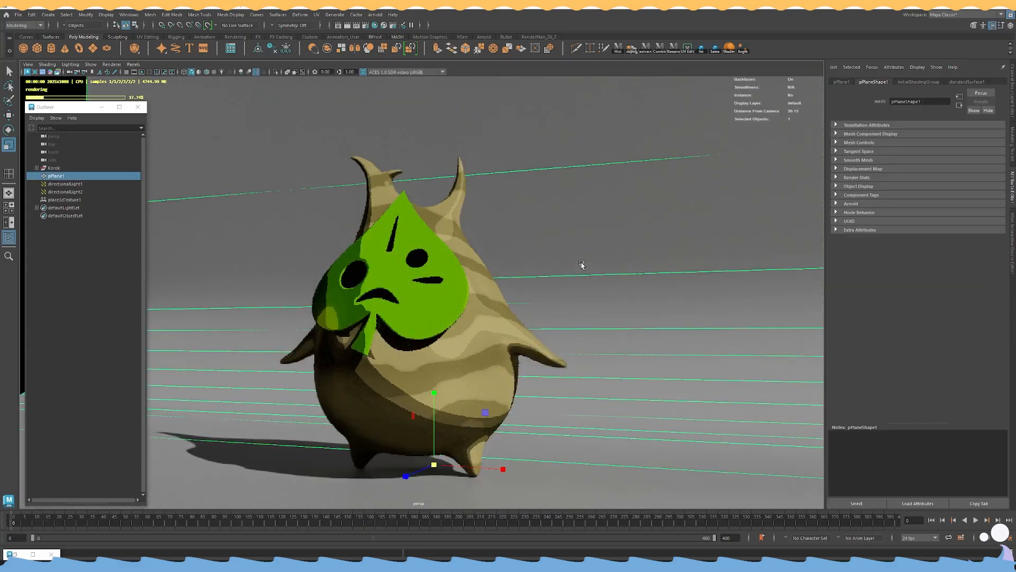
{"action": "right_click_drag", "start_coordinate": [586, 216], "coordinate": [583, 410]}
{"action": "left_click", "coordinate": [305, 260]}
{"action": "left_click", "coordinate": [350, 375]}
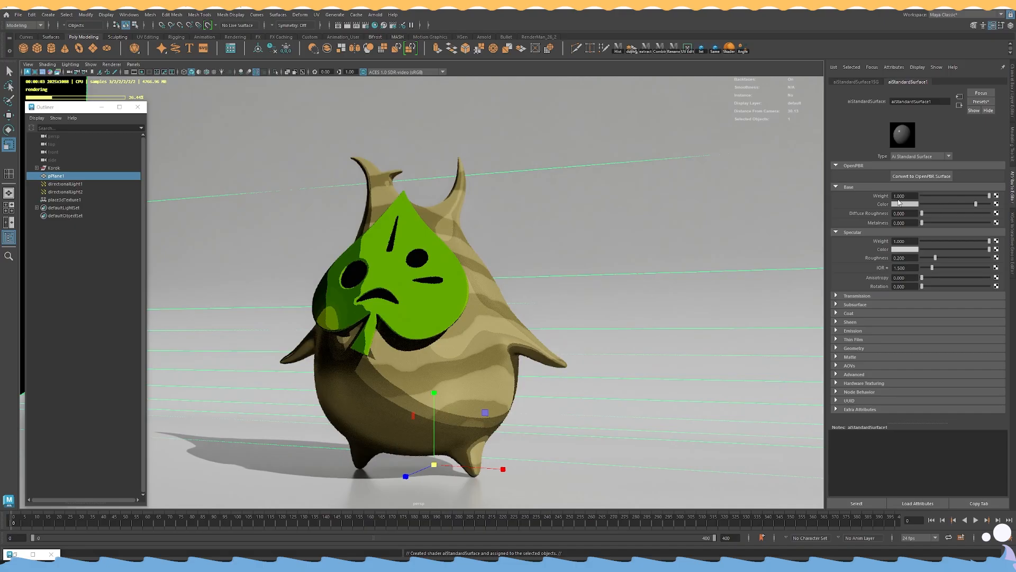
Set the backdrop material's base color to a soft, desaturated green.
{"action": "left_click", "coordinate": [899, 202]}
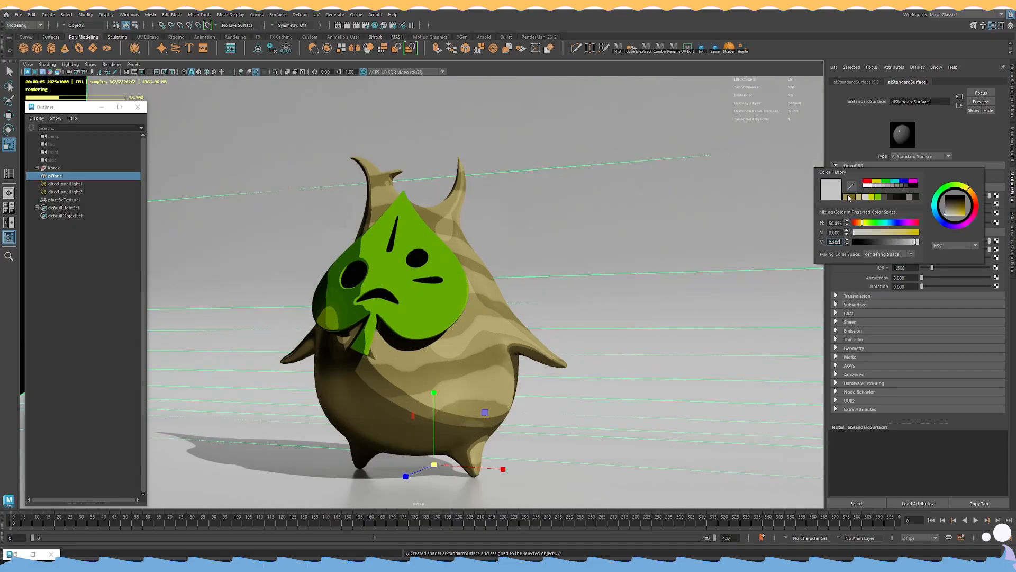
{"action": "left_click", "coordinate": [849, 197]}
{"action": "left_click", "coordinate": [878, 196]}
{"action": "mouse_move", "coordinate": [870, 223]}
{"action": "left_mouse_down"}
{"action": "mouse_move", "coordinate": [919, 243]}
{"action": "mouse_move", "coordinate": [885, 234]}
{"action": "left_mouse_up"}
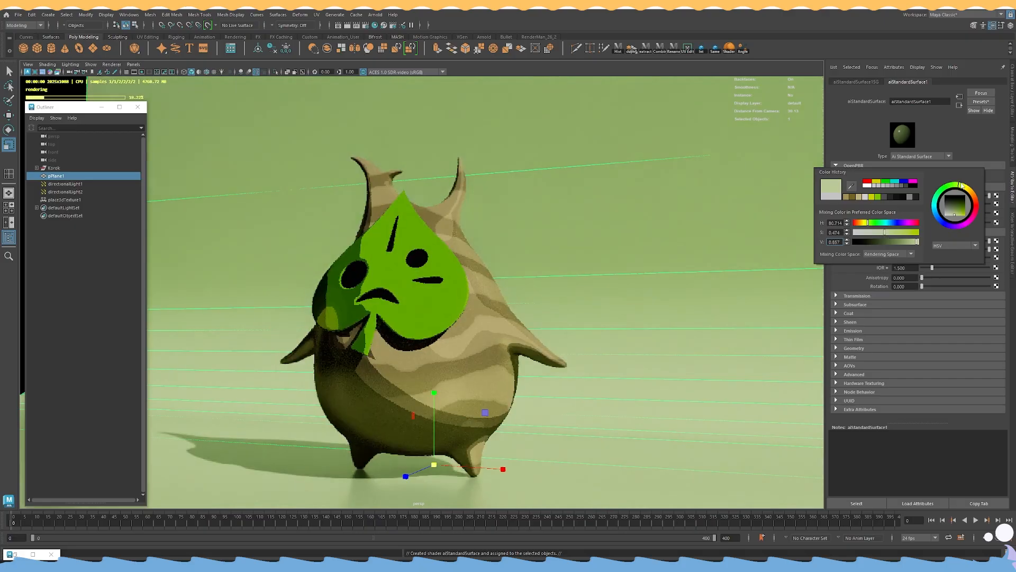
{"action": "left_click_drag", "start_coordinate": [962, 185], "coordinate": [956, 189]}
{"action": "left_click", "coordinate": [957, 189]}
Set the backdrop material's specular roughness to 0.8.
{"action": "left_click_drag", "start_coordinate": [913, 258], "coordinate": [590, 256]}
{"action": "type", "text": "0.8"}
{"action": "key", "text": "Return"}
{"action": "left_click", "coordinate": [653, 228]}
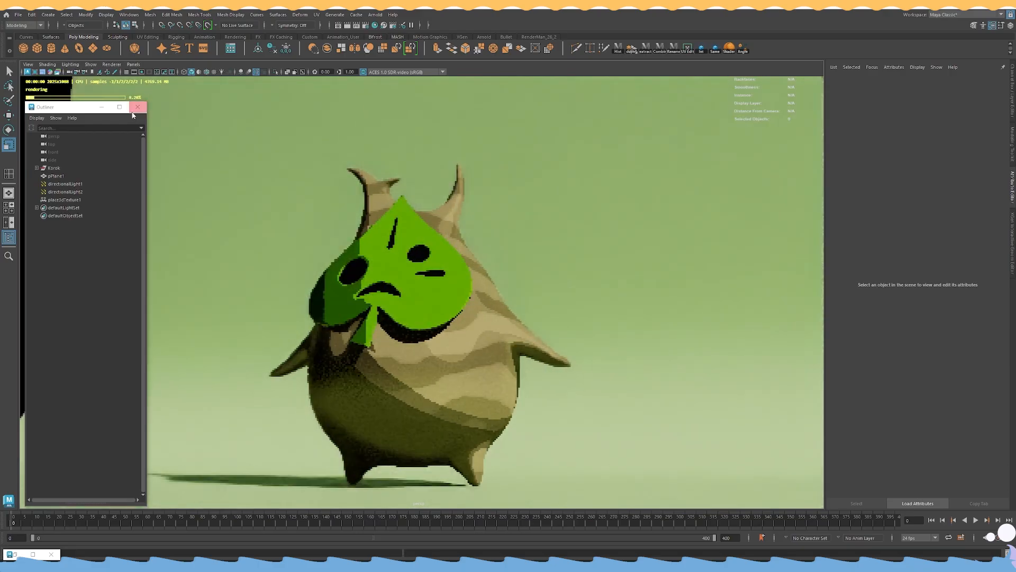
Minimize the Outliner and widen the backdrop pPlane1 along X beyond the edges of the view.
{"action": "left_click", "coordinate": [100, 107]}
{"action": "right_click_drag", "start_coordinate": [323, 154], "coordinate": [177, 182], "text": "alt"}
{"action": "left_click", "coordinate": [444, 327]}
{"action": "left_click_drag", "start_coordinate": [490, 360], "coordinate": [550, 364]}
{"action": "right_click_drag", "start_coordinate": [551, 364], "coordinate": [503, 332], "text": "alt"}
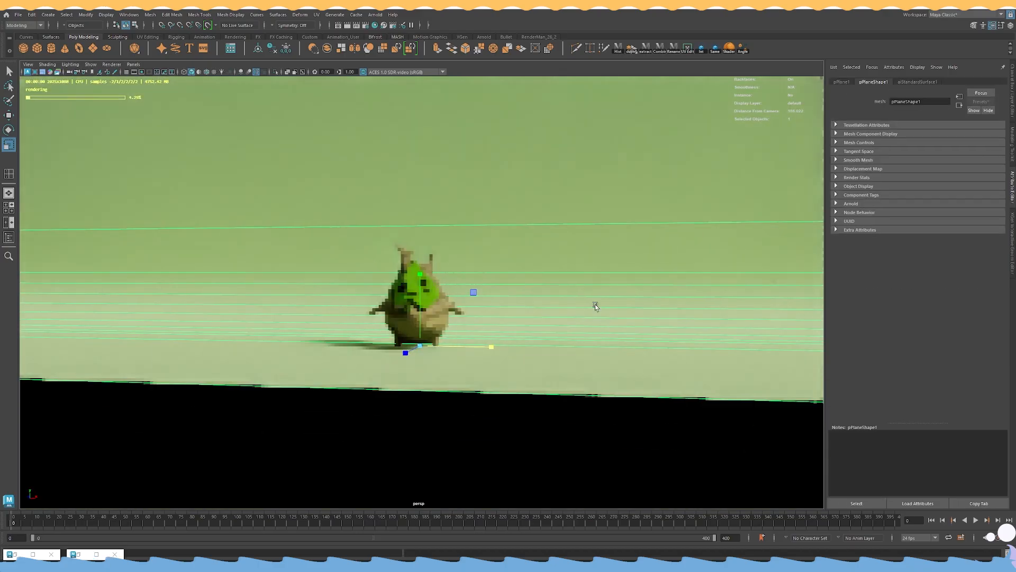
{"action": "left_click", "coordinate": [590, 454]}
Frame the Korok closely again, restore the Outliner and hide directionalLight2.
{"action": "right_click_drag", "start_coordinate": [598, 450], "coordinate": [747, 387], "text": "alt"}
{"action": "left_click_drag", "start_coordinate": [545, 359], "coordinate": [563, 386], "text": "alt"}
{"action": "right_click_drag", "start_coordinate": [563, 386], "coordinate": [539, 388], "text": "alt"}
{"action": "left_click_drag", "start_coordinate": [517, 361], "coordinate": [476, 347], "text": "alt"}
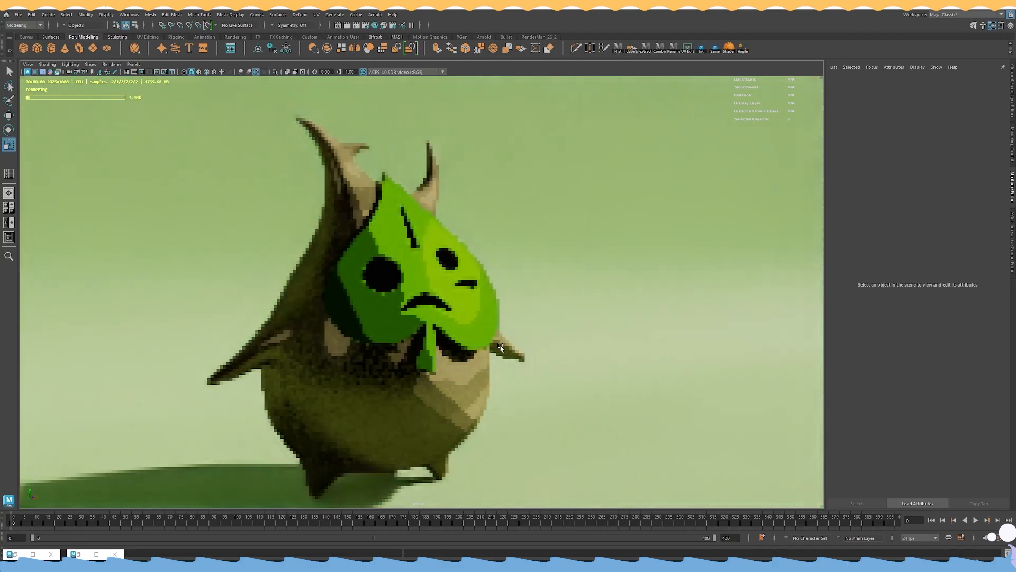
{"action": "scroll", "coordinate": [476, 347], "scroll_direction": "down", "scroll_amount": 5}
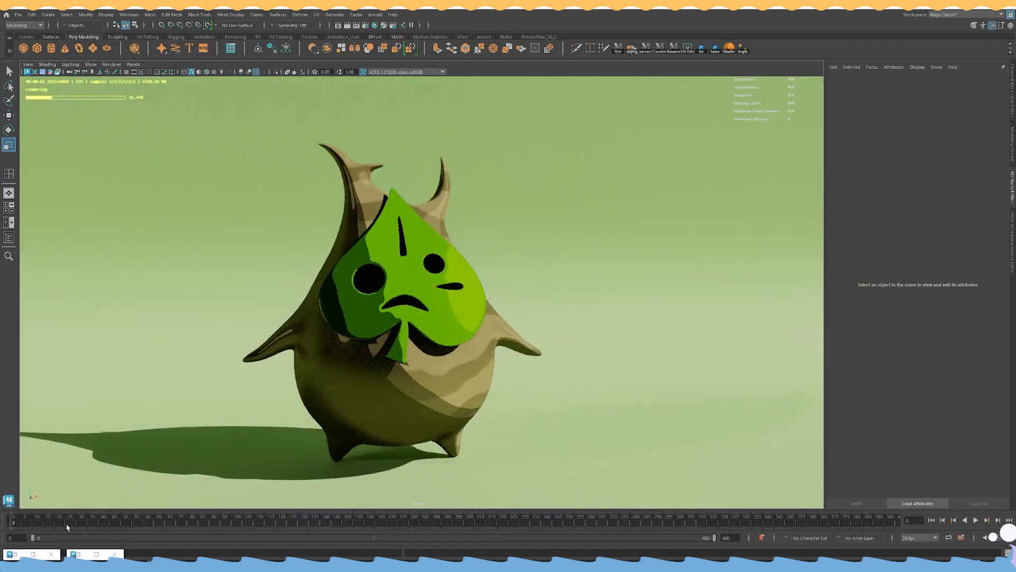
{"action": "left_click", "coordinate": [83, 555]}
{"action": "left_click", "coordinate": [63, 194]}
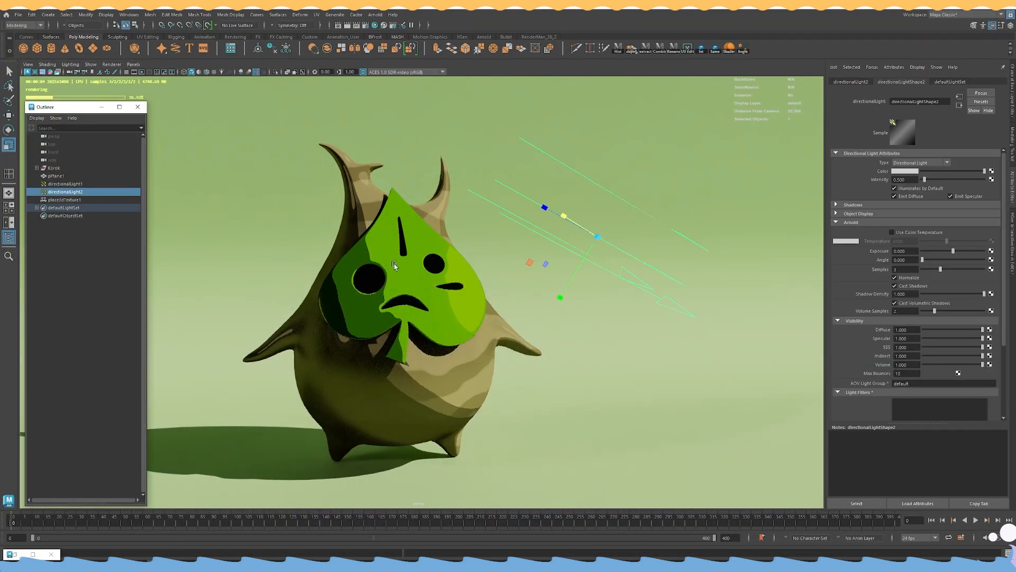
{"action": "left_click_drag", "start_coordinate": [255, 218], "coordinate": [216, 213], "text": "alt"}
{"action": "key", "text": "h"}
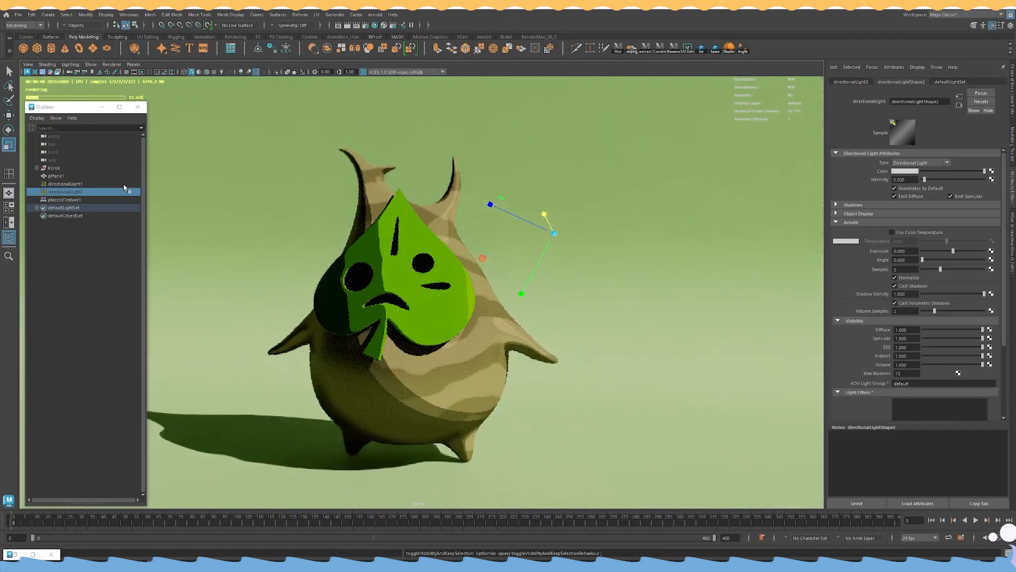
Rotate directionalLight1 so it lights the Korok's face and belly from the front and casts the shadow behind.
{"action": "left_click", "coordinate": [84, 184]}
{"action": "key", "text": "e"}
{"action": "mouse_move", "coordinate": [579, 229]}
{"action": "left_mouse_down"}
{"action": "mouse_move", "coordinate": [547, 246]}
{"action": "mouse_move", "coordinate": [549, 259]}
{"action": "mouse_move", "coordinate": [565, 254]}
{"action": "mouse_move", "coordinate": [521, 271]}
{"action": "mouse_move", "coordinate": [479, 235]}
{"action": "mouse_move", "coordinate": [528, 223]}
{"action": "mouse_move", "coordinate": [608, 290]}
{"action": "mouse_move", "coordinate": [614, 233]}
{"action": "mouse_move", "coordinate": [647, 236]}
{"action": "mouse_move", "coordinate": [608, 236]}
{"action": "mouse_move", "coordinate": [577, 204]}
{"action": "mouse_move", "coordinate": [581, 195]}
{"action": "left_mouse_up"}
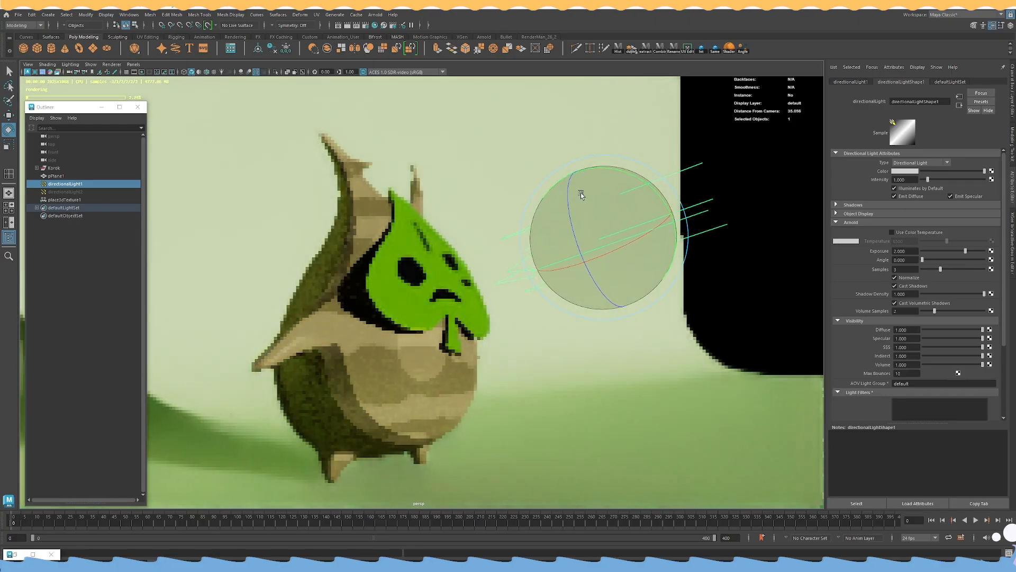
{"action": "left_click", "coordinate": [742, 238]}
{"action": "left_click_drag", "start_coordinate": [513, 286], "coordinate": [532, 306], "text": "alt"}
{"action": "left_click_drag", "start_coordinate": [461, 306], "coordinate": [488, 309], "text": "alt"}
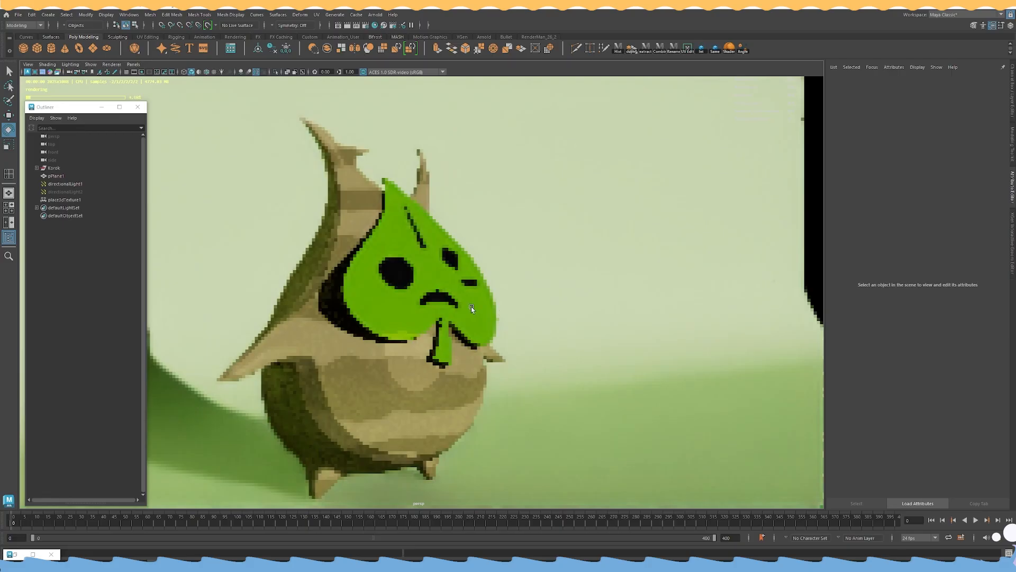
{"action": "left_click", "coordinate": [74, 184]}
{"action": "mouse_move", "coordinate": [617, 227]}
{"action": "left_mouse_down"}
{"action": "mouse_move", "coordinate": [600, 208]}
{"action": "mouse_move", "coordinate": [647, 198]}
{"action": "mouse_move", "coordinate": [646, 211]}
{"action": "mouse_move", "coordinate": [612, 211]}
{"action": "mouse_move", "coordinate": [586, 229]}
{"action": "mouse_move", "coordinate": [609, 250]}
{"action": "mouse_move", "coordinate": [631, 204]}
{"action": "left_mouse_up"}
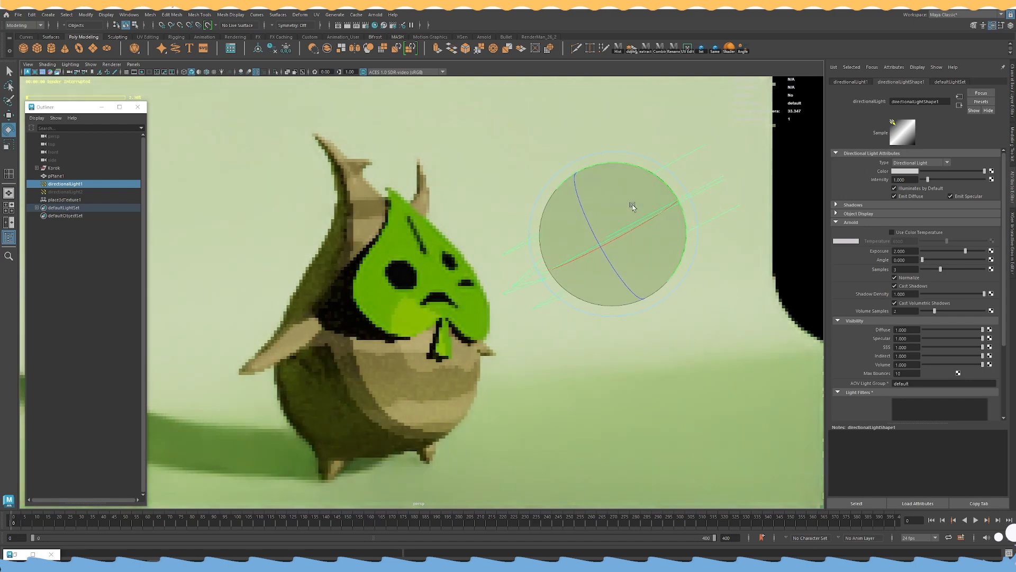
{"action": "left_click", "coordinate": [794, 234]}
{"action": "left_click_drag", "start_coordinate": [572, 262], "coordinate": [508, 272], "text": "alt"}
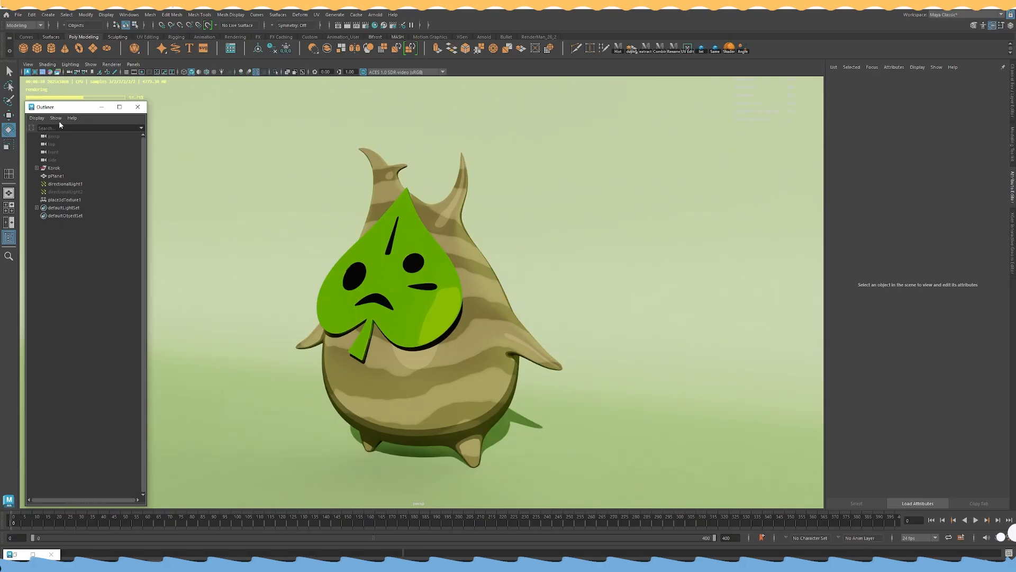
Unhide directionalLight2 and rotate it to place a secondary highlight around the eye on the Korok's leaf mask.
{"action": "left_click", "coordinate": [72, 193]}
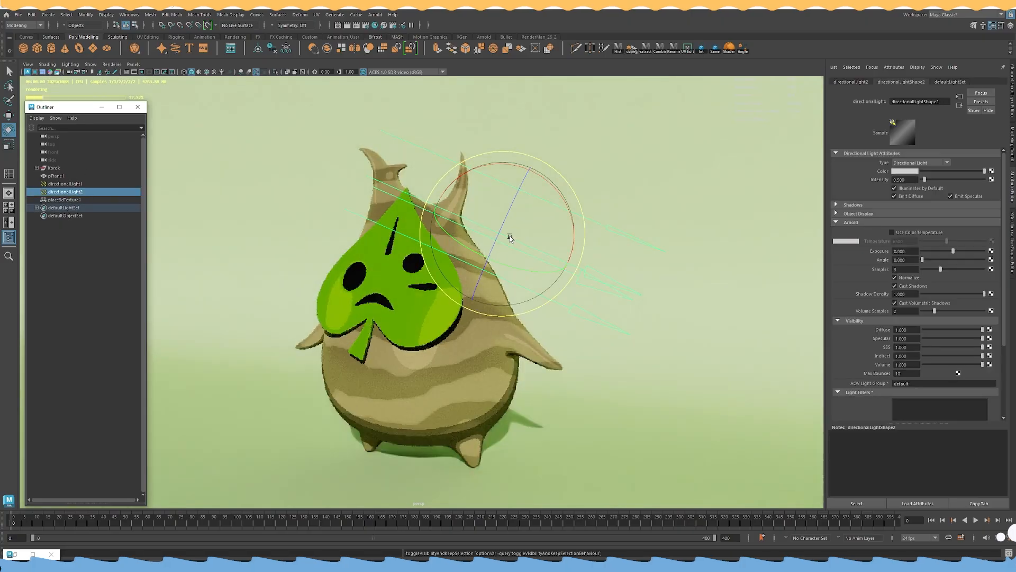
{"action": "left_click_drag", "start_coordinate": [545, 236], "coordinate": [507, 260]}
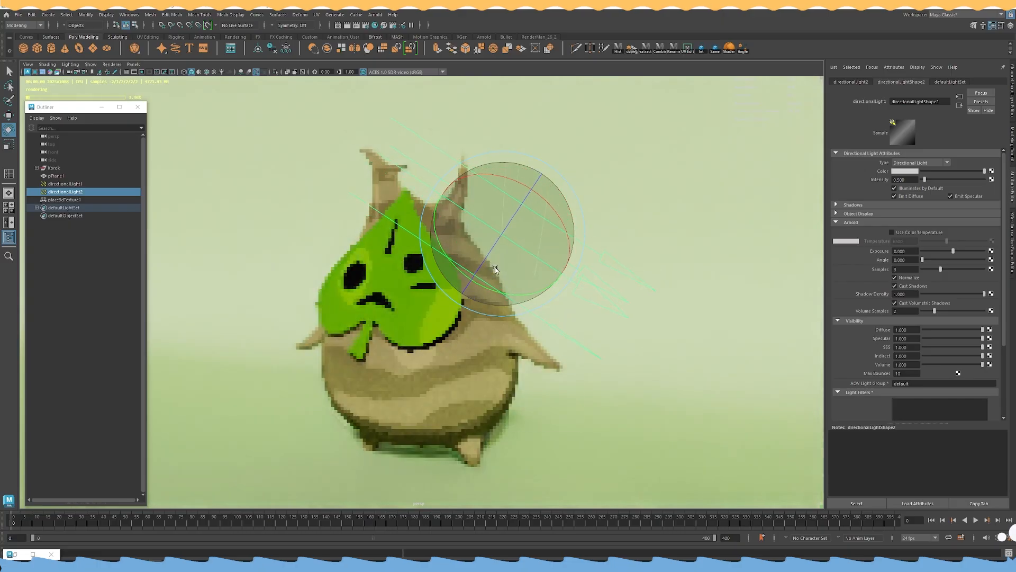
{"action": "left_click", "coordinate": [98, 332]}
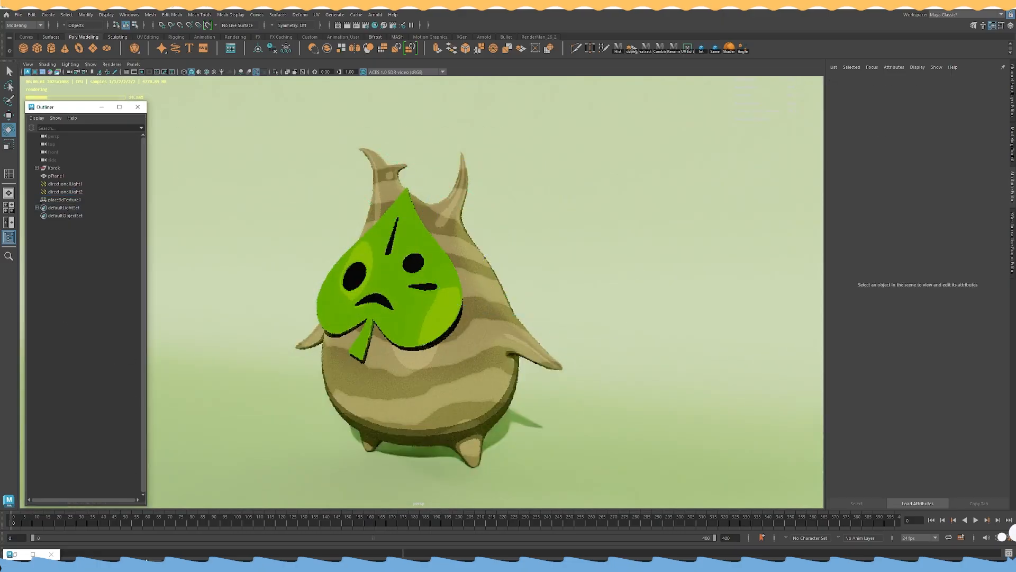